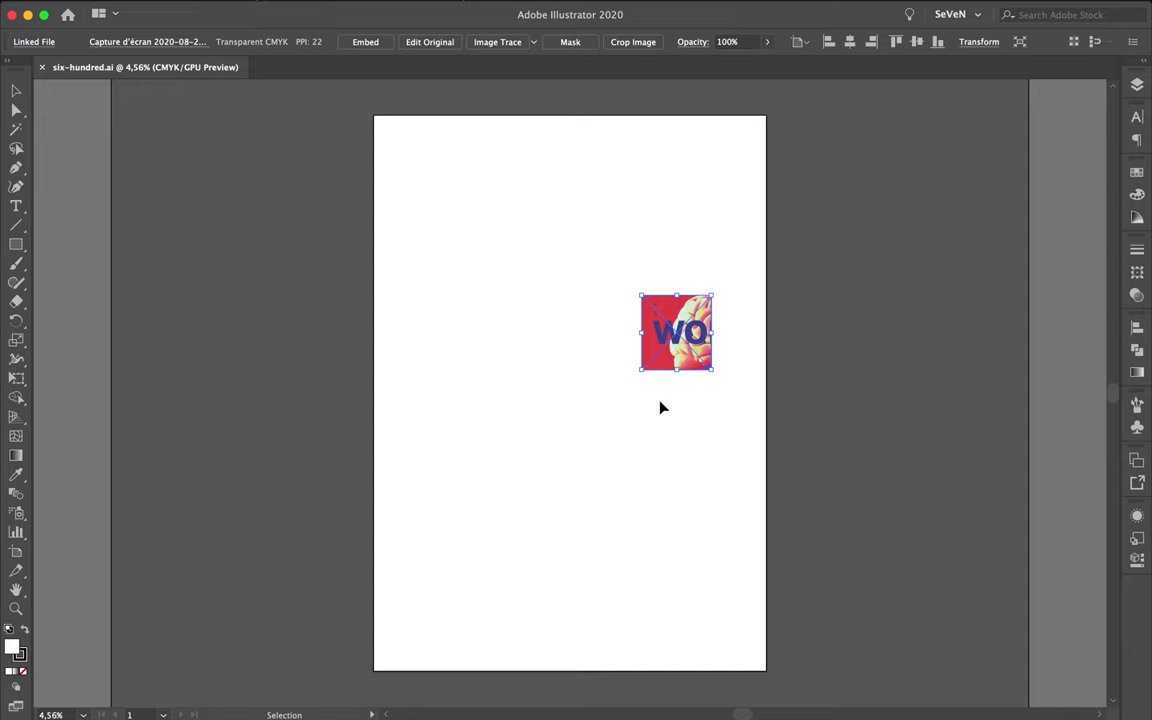
Step: Eyedrop the reference image's red as the fill colour and bring up the Swatches panel
key(i)
click(722, 271)
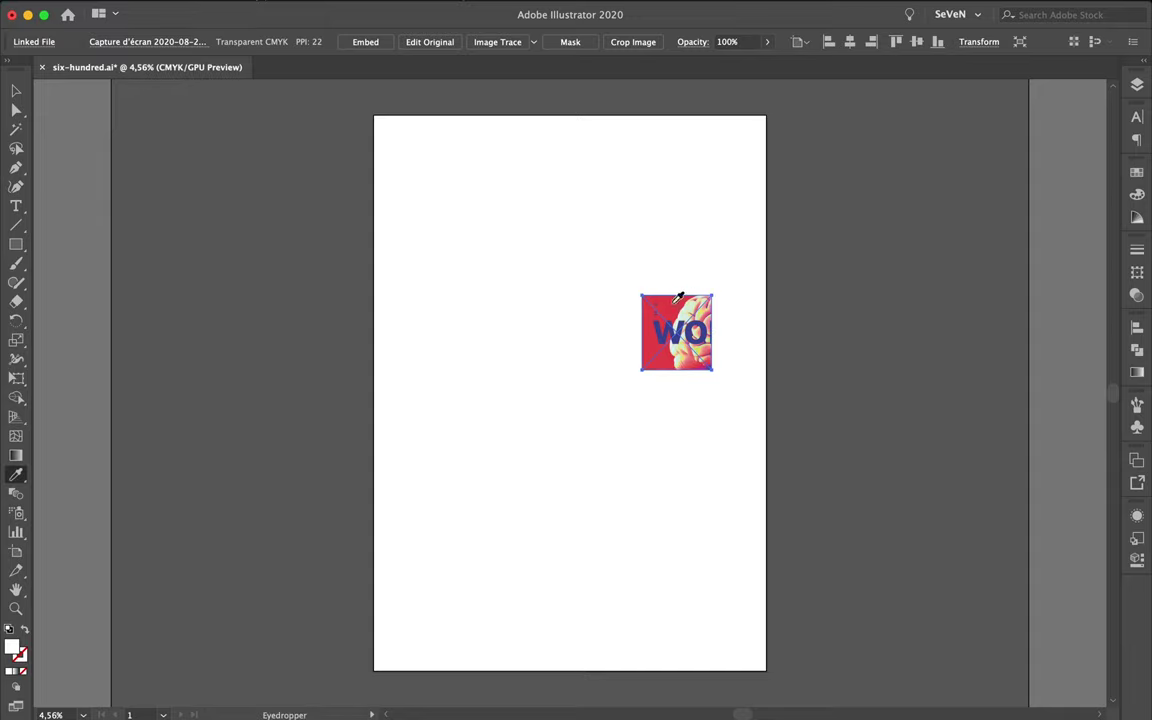
click(678, 298)
click(658, 326)
click(656, 328)
click(1136, 173)
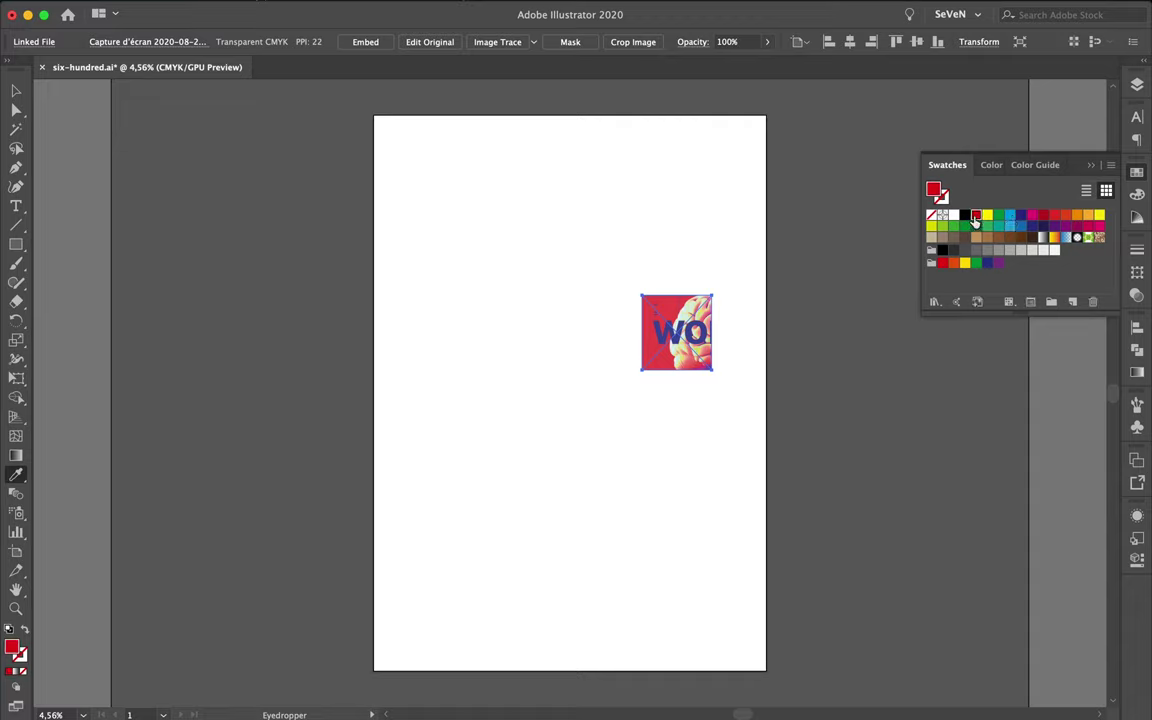
Step: Delete the default swatch groups and eyedrop the image's pinkish red as the fill
click(997, 263)
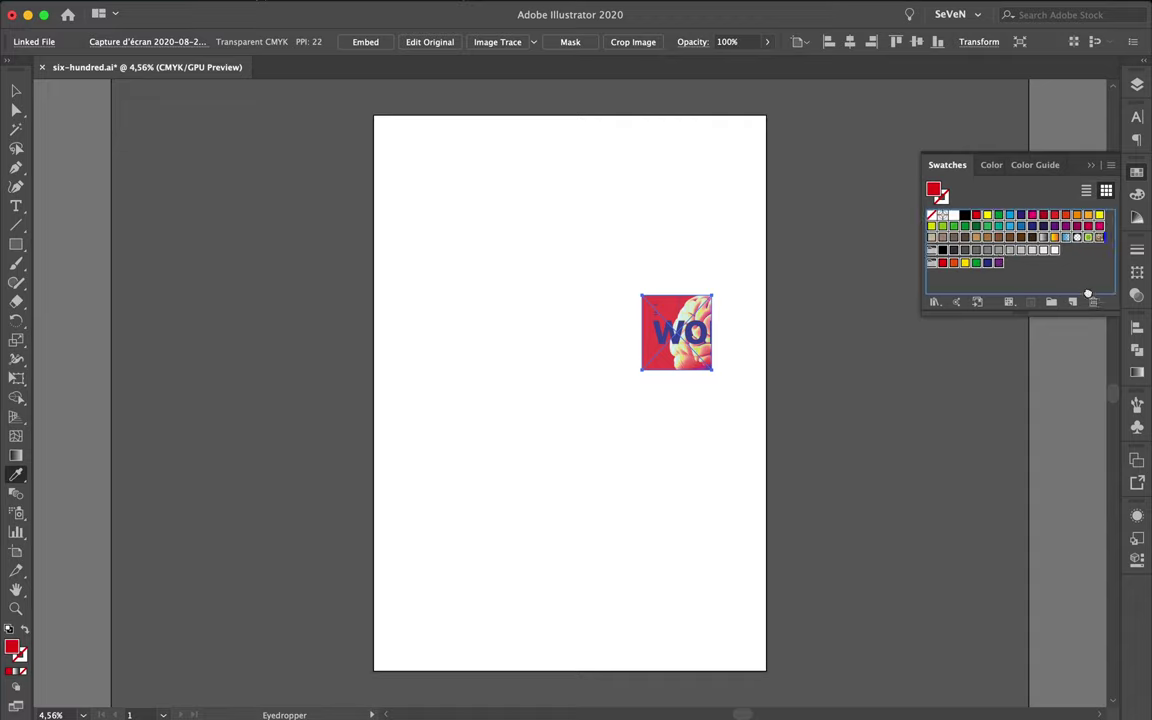
click(1093, 301)
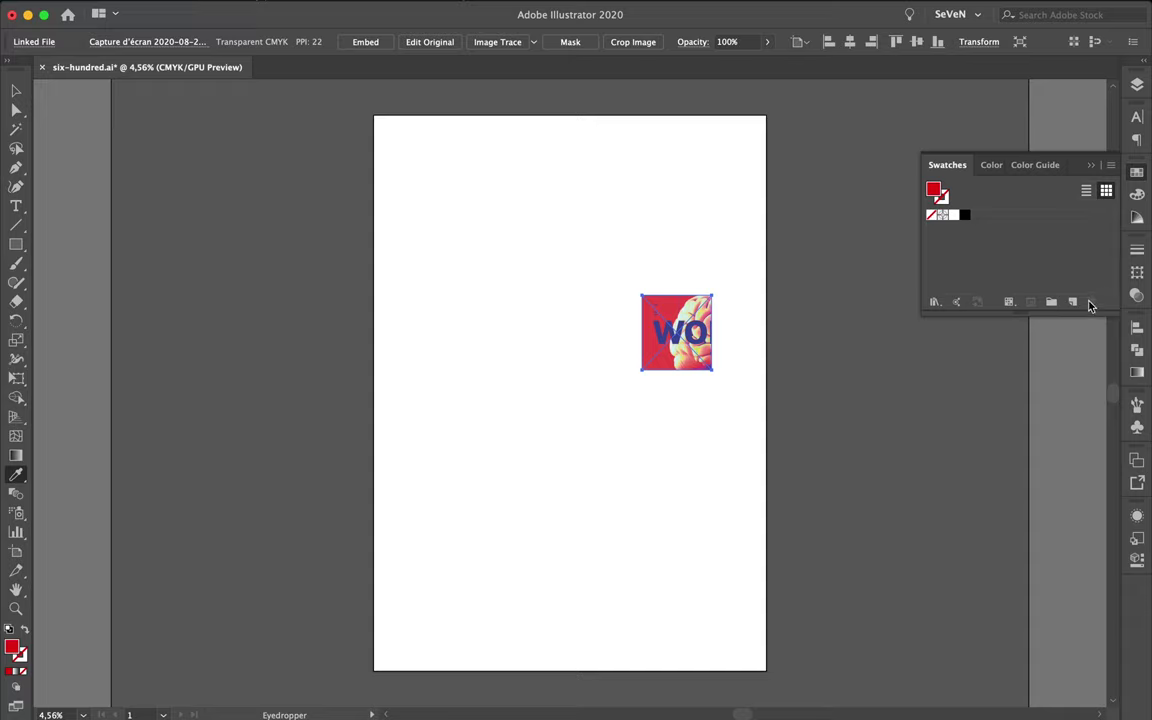
click(673, 305)
scroll(675, 302, up, 3)
scroll(674, 301, up, 3)
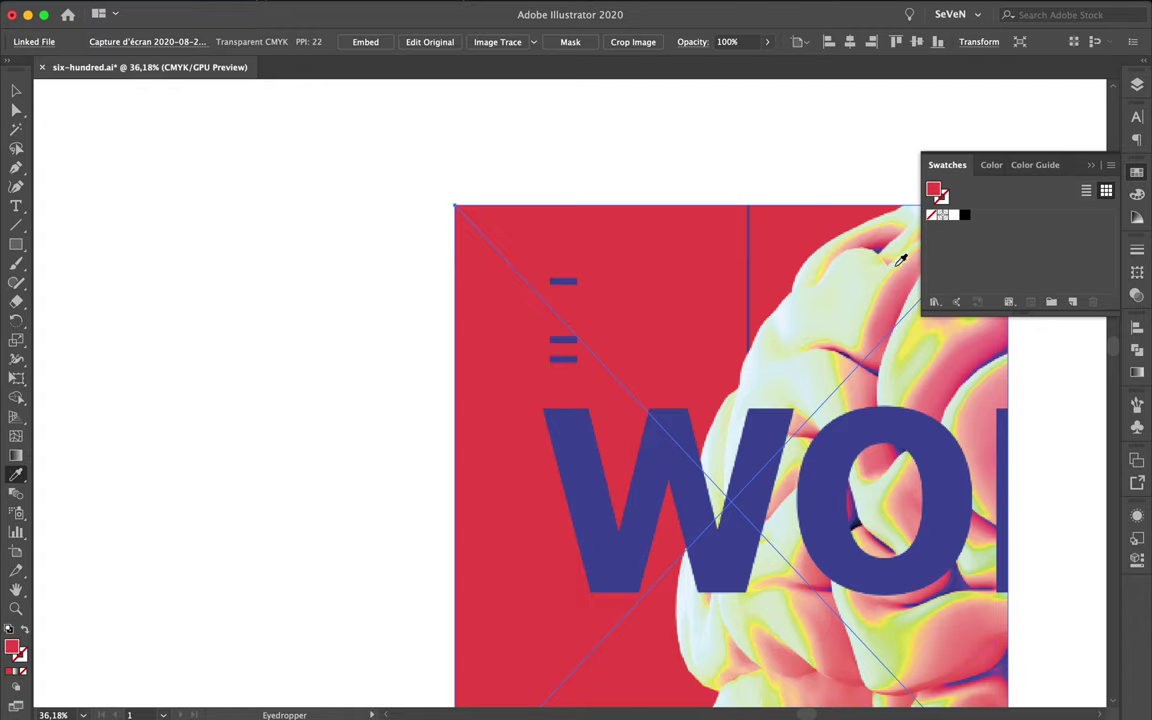
Step: Add swatches for the red (C=0 M=82 Y=62 K=0) and the W's blue (C=86 M=75 Y=0 K=0)
click(1073, 302)
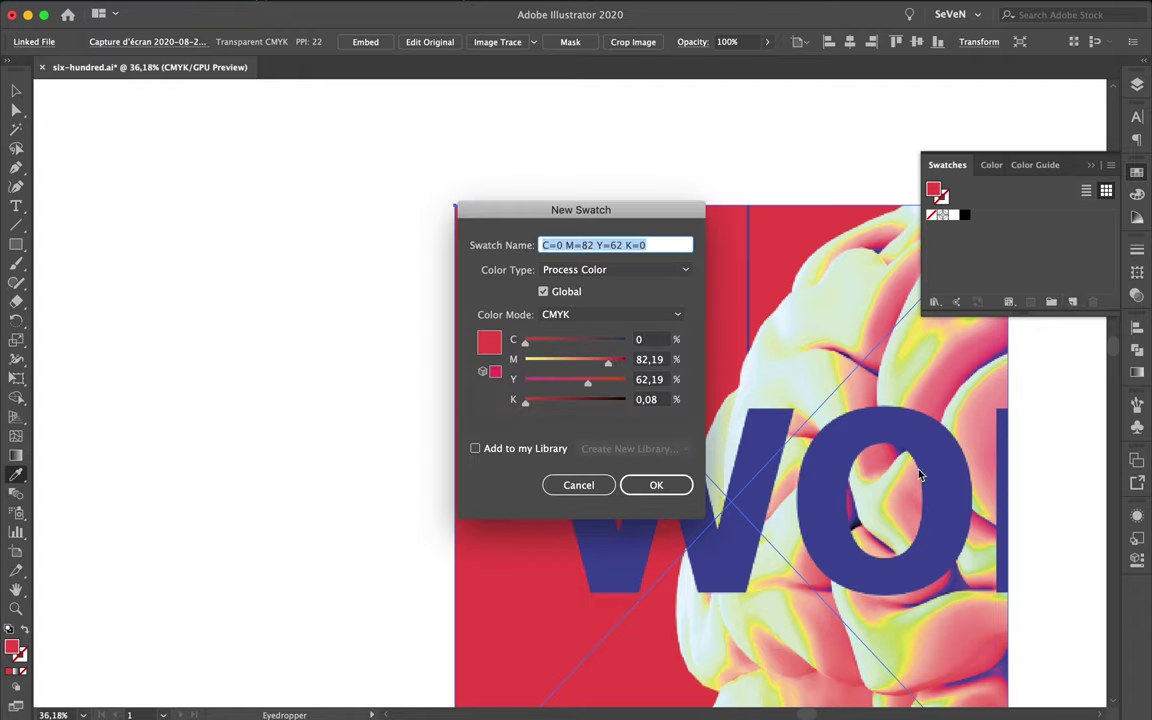
click(657, 484)
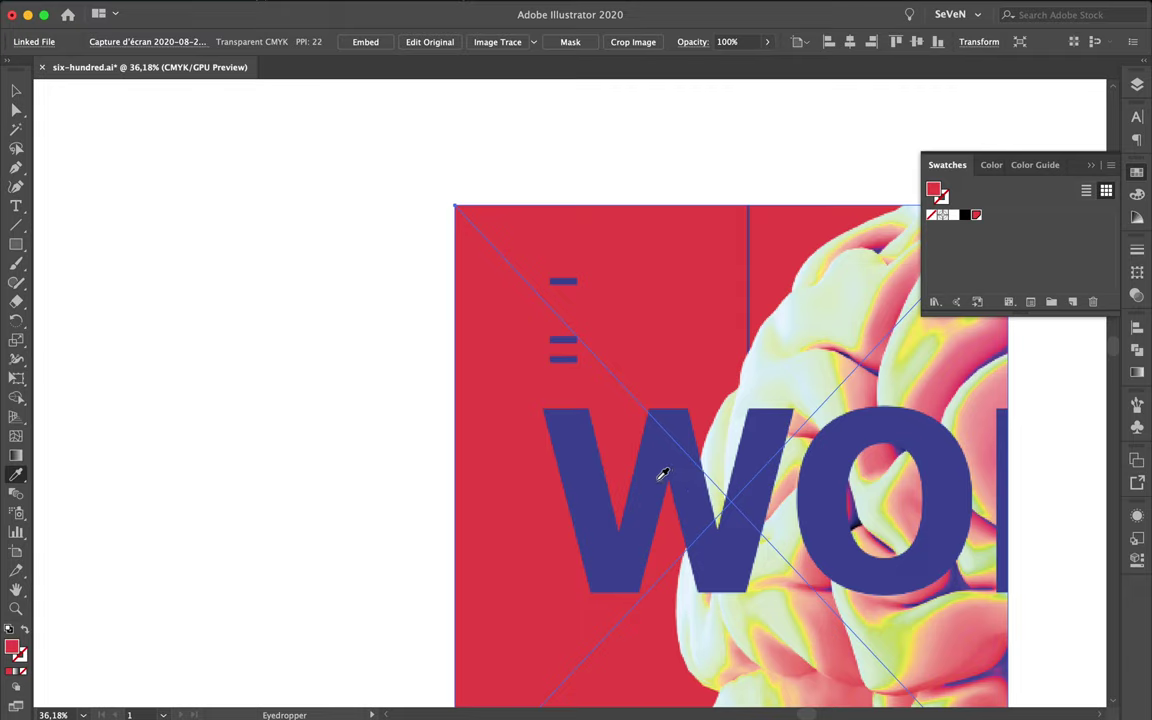
click(655, 473)
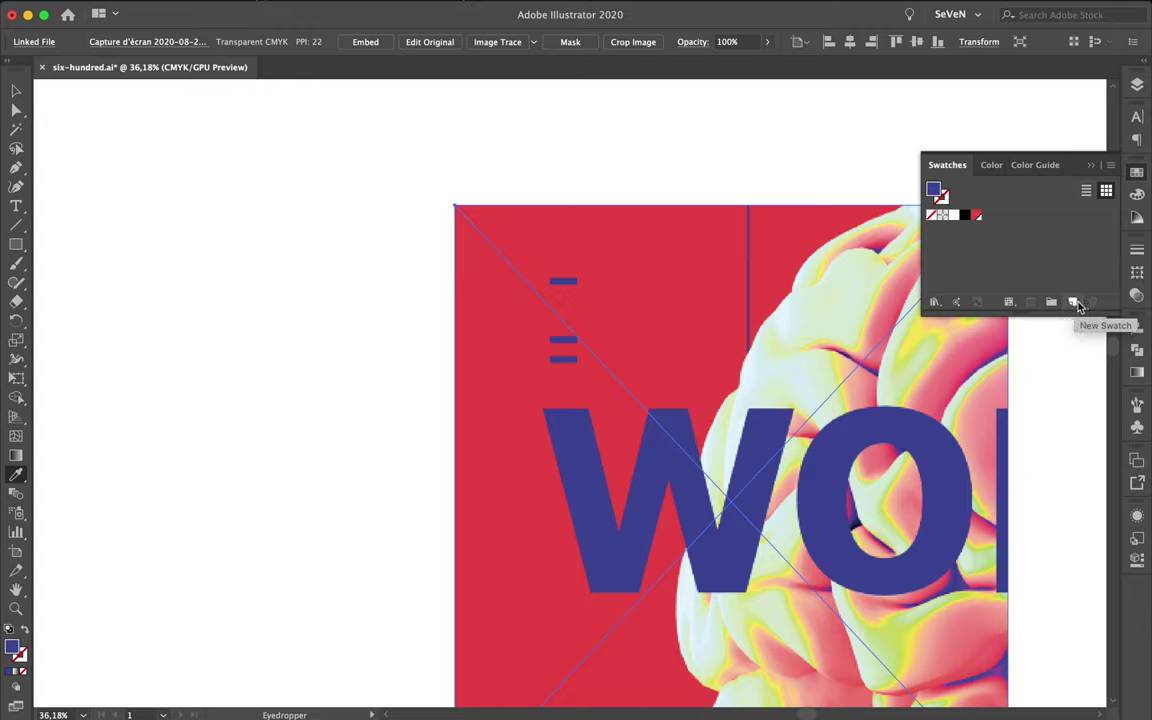
click(1075, 304)
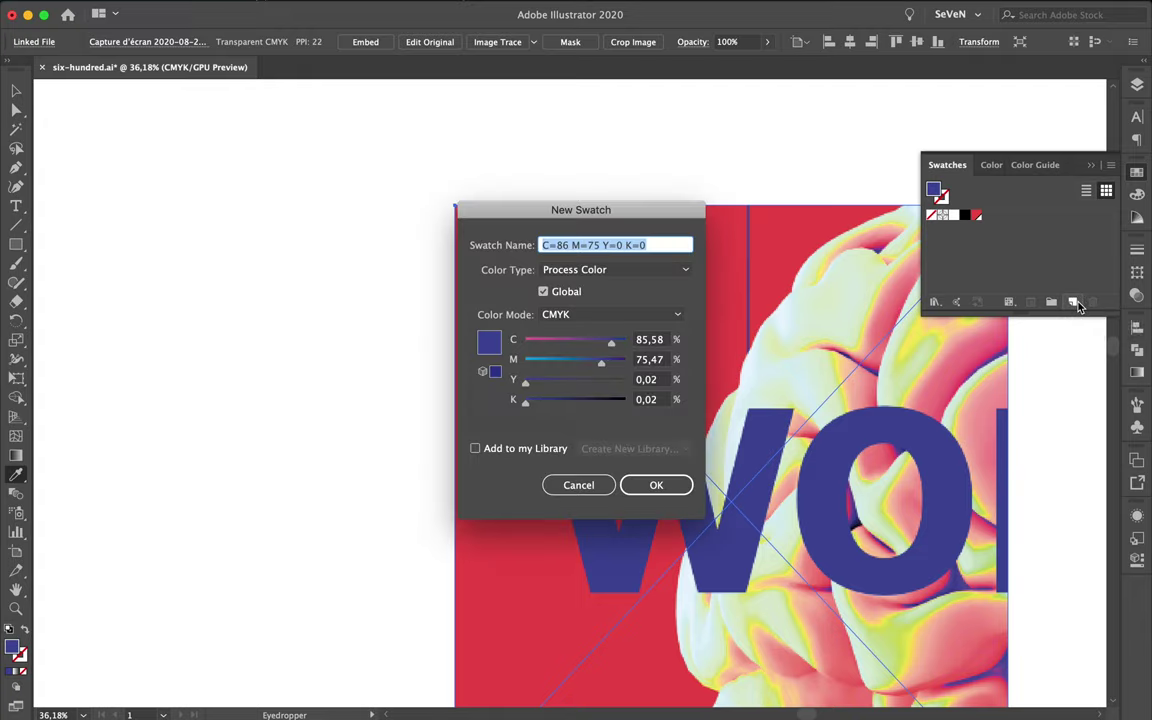
click(686, 484)
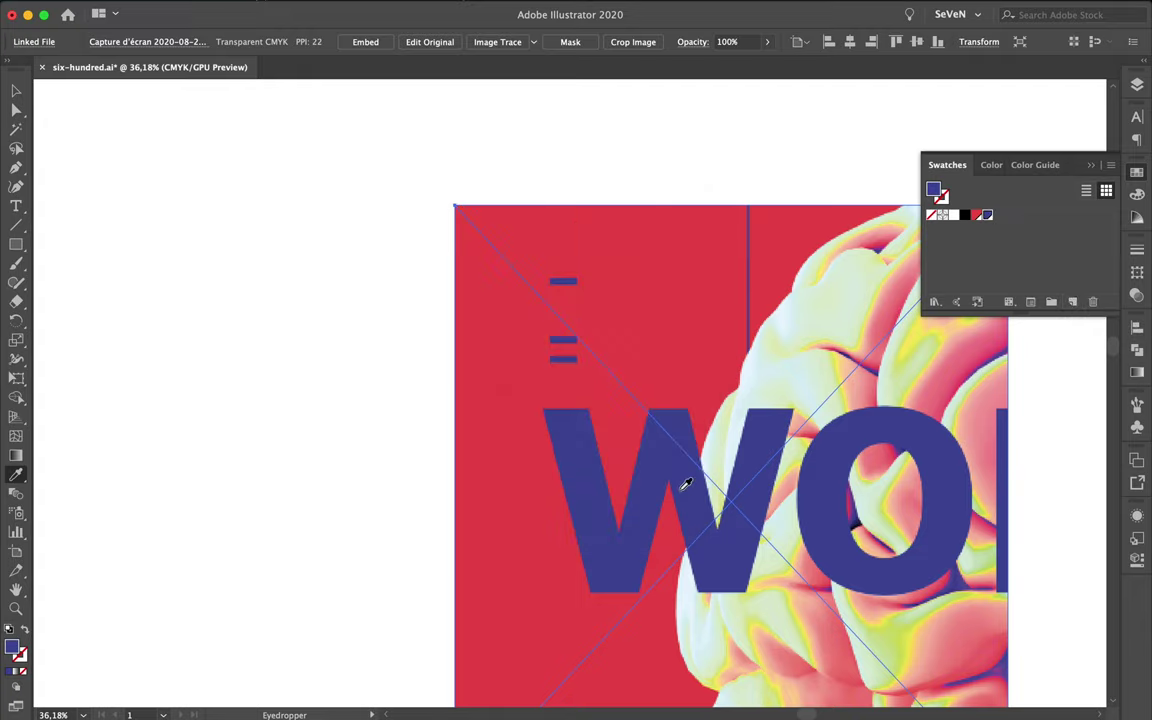
Step: Delete the reference image and draw a rectangle spanning the whole artboard
key(v)
key(Delete)
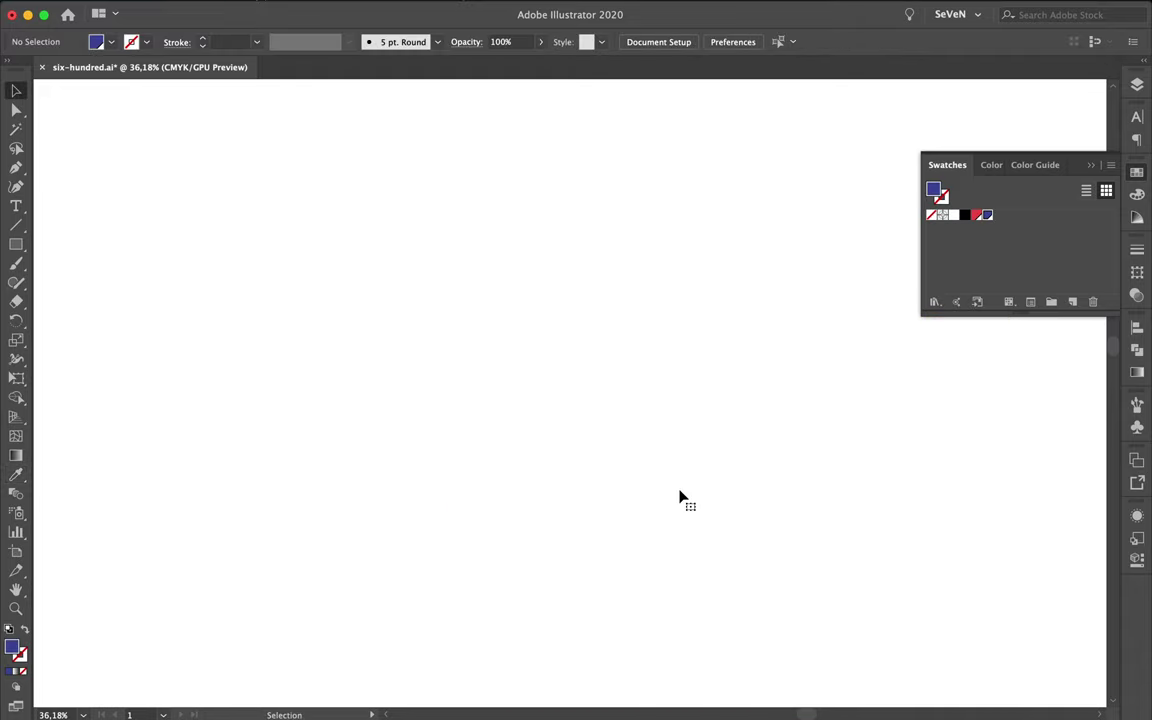
key(ctrl+0)
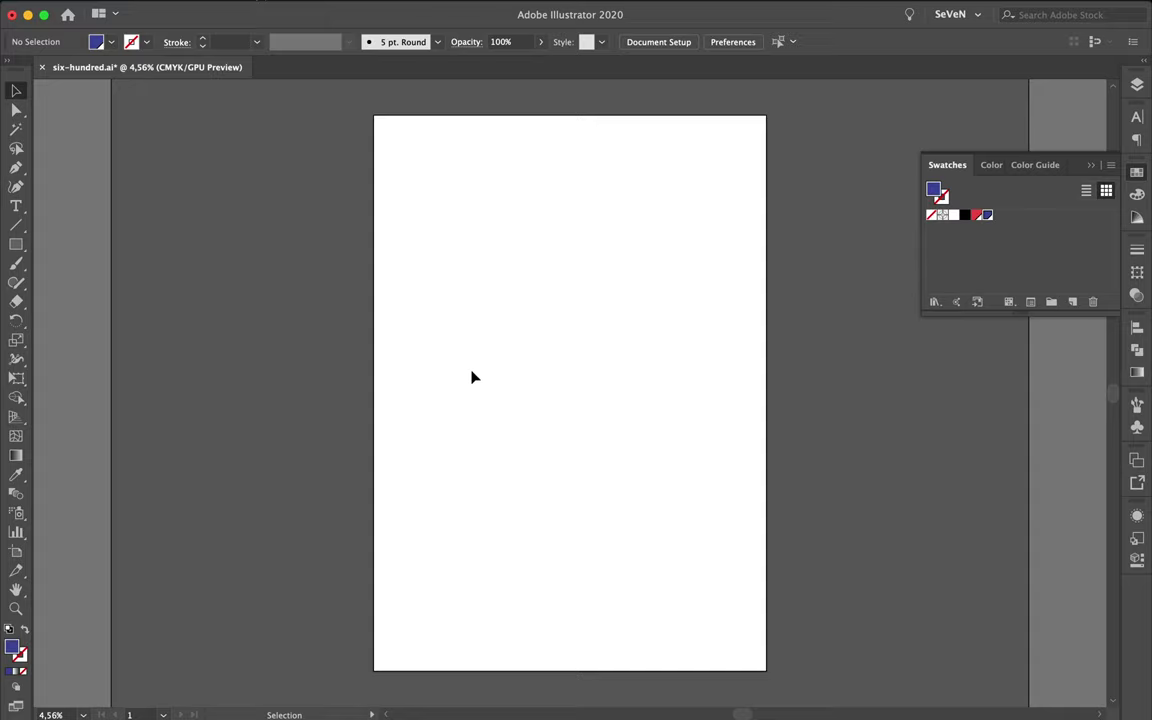
key(u)
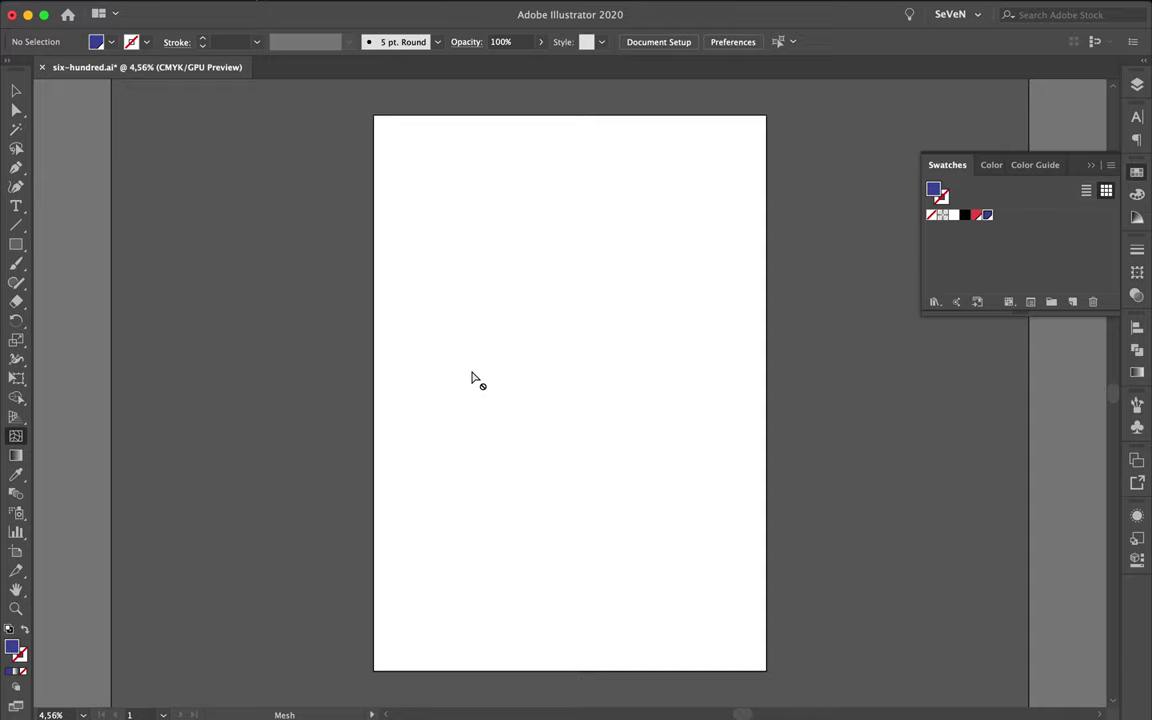
key(m)
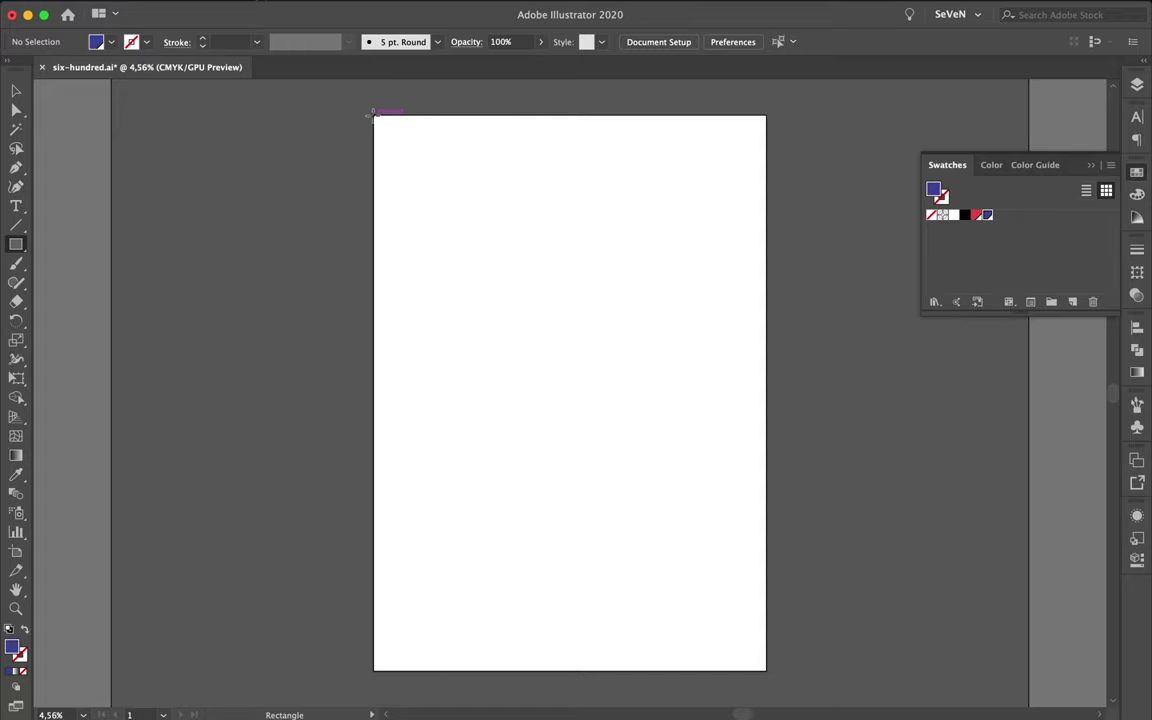
mouse_move(371, 115)
mouse_down()
mouse_move(770, 641)
mouse_move(767, 670)
mouse_up()
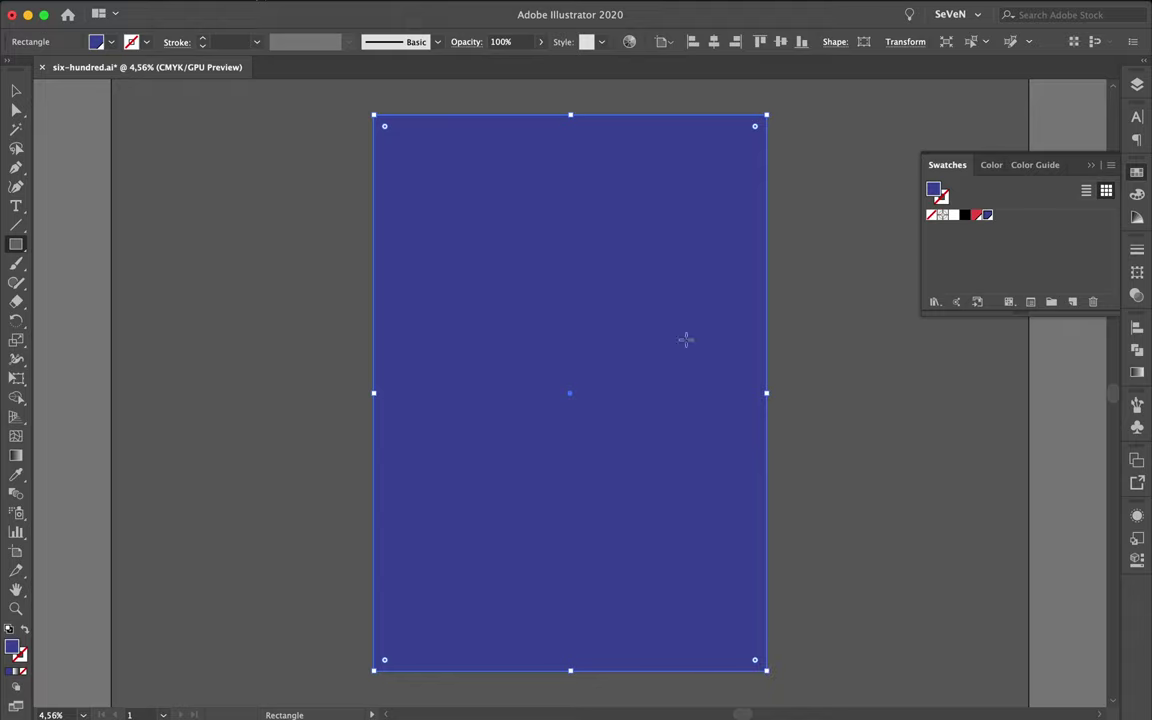
Step: Add a new layer above Layer 1 and nudge the blue rectangle down and right
key(v)
key(F7)
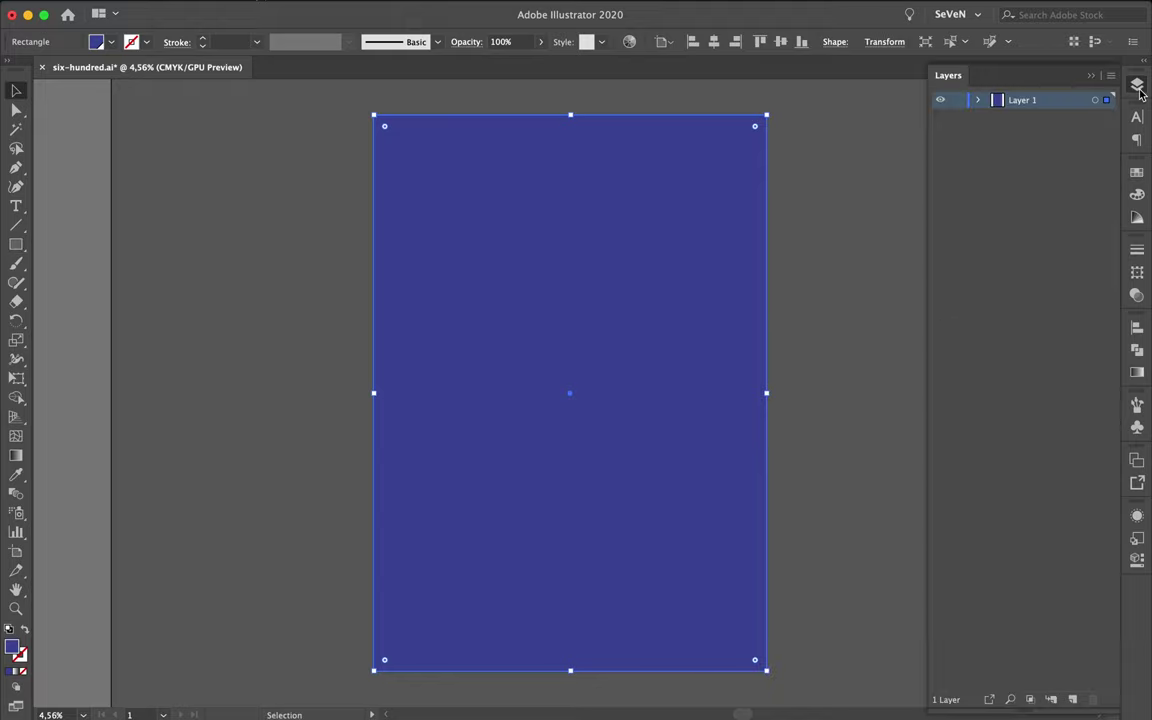
click(1072, 699)
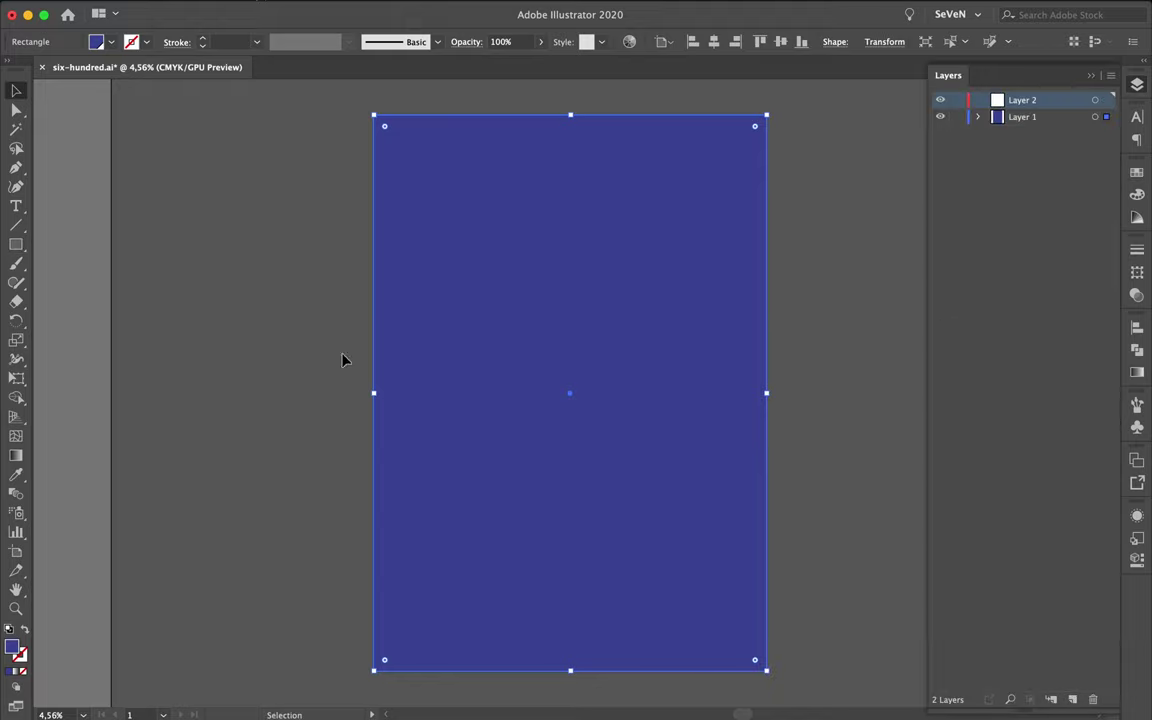
drag(444, 252, 489, 301)
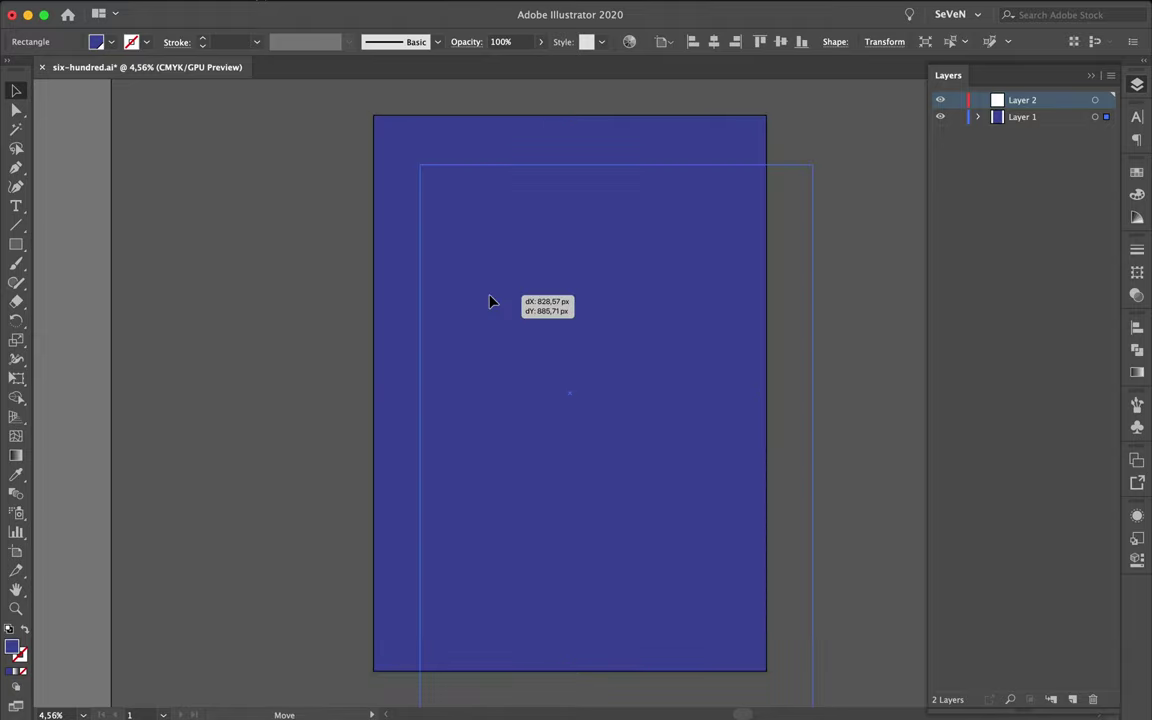
Step: Draw four rectangles framing the artboard's left, right, bottom and top edges
key(m)
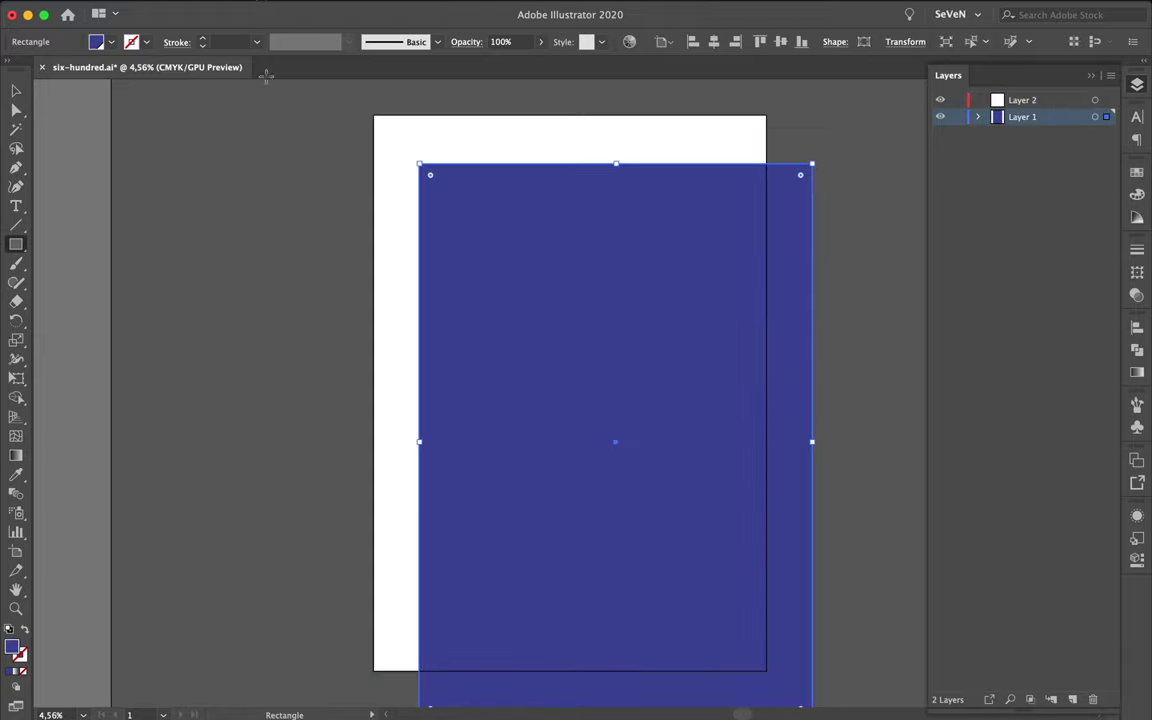
drag(273, 98, 374, 688)
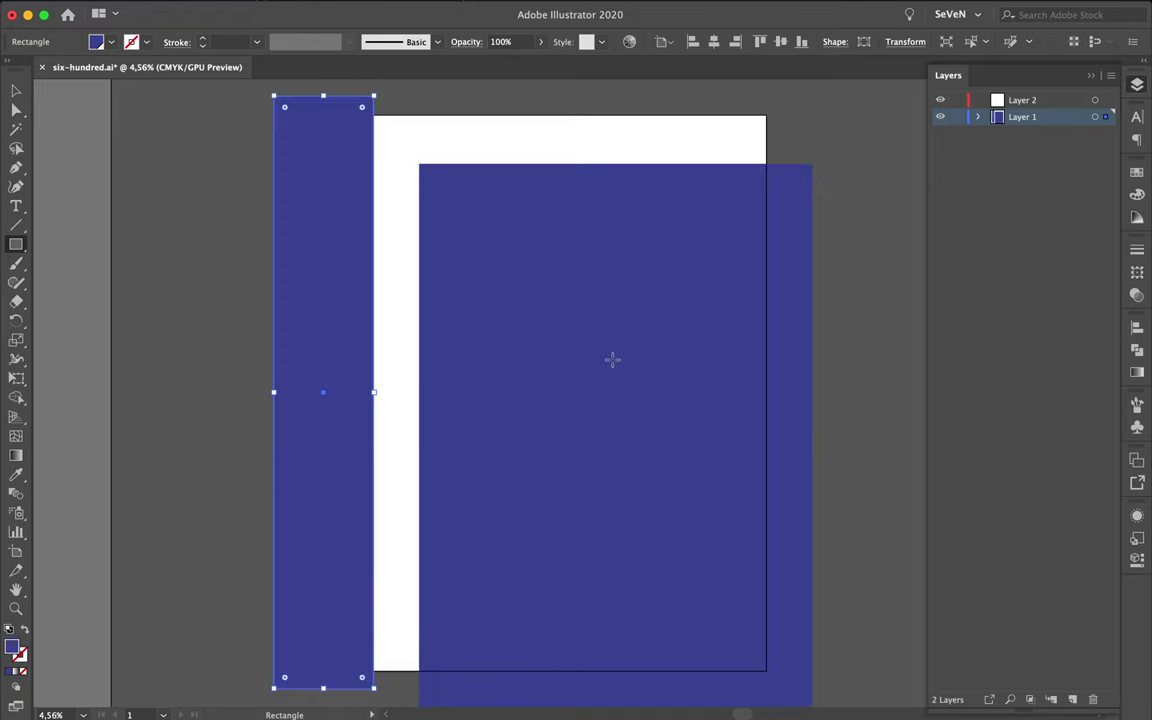
drag(869, 93, 767, 687)
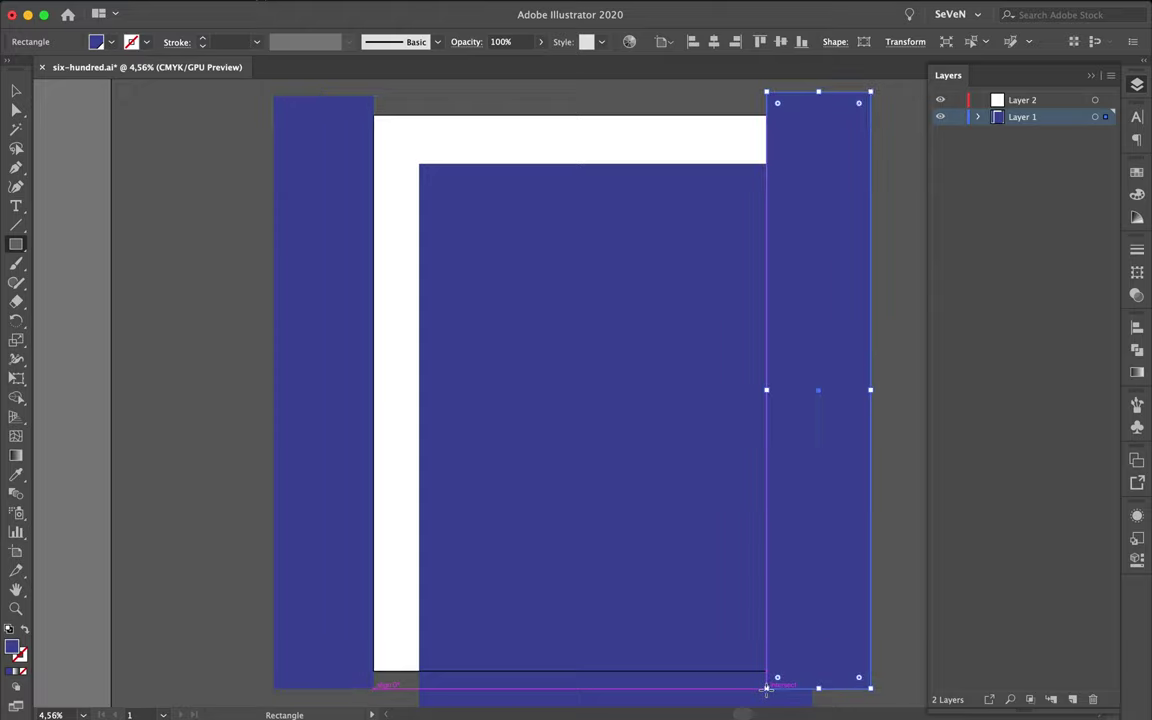
alt+scroll(767, 687, down, 2)
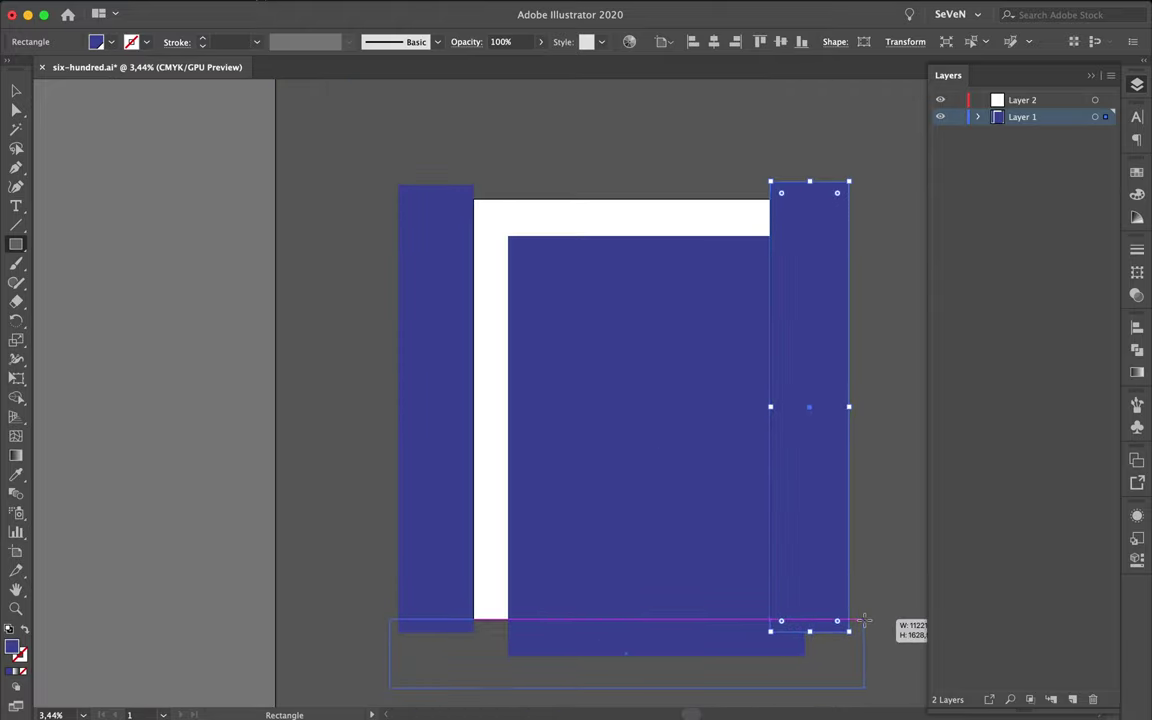
drag(389, 688, 865, 620)
drag(381, 115, 857, 198)
Step: Give the frame rectangles no fill and move them onto Layer 2
key(v)
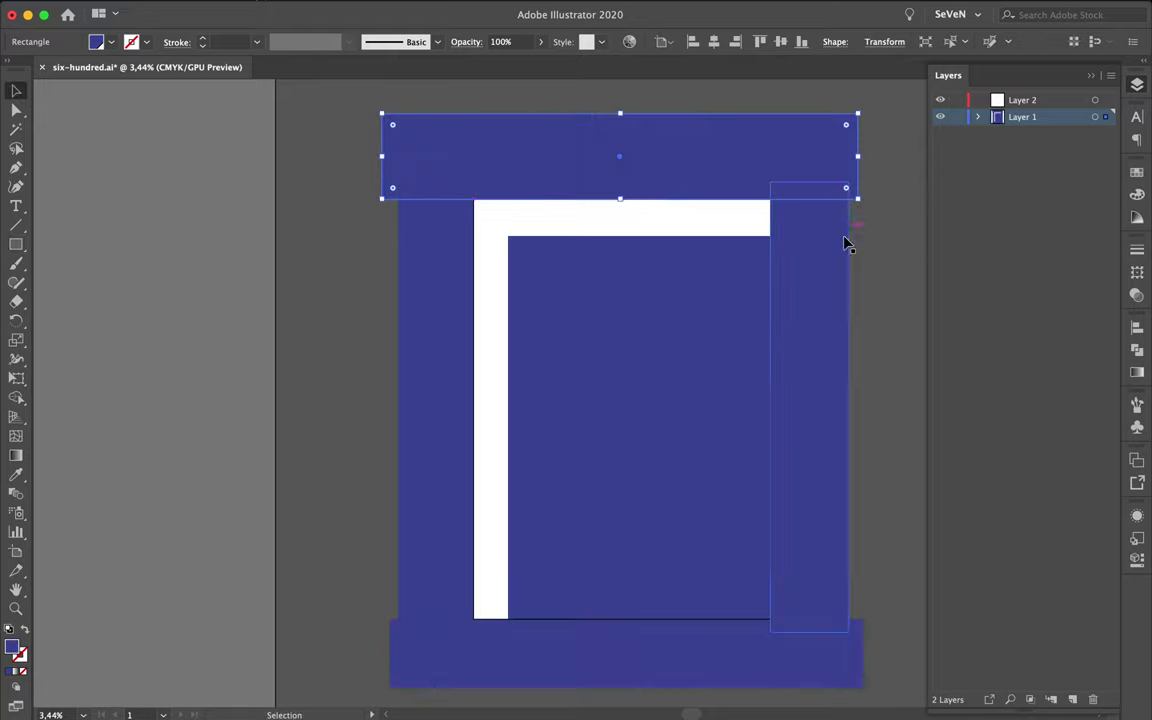
shift+click(845, 245)
shift+click(414, 357)
shift+click(437, 676)
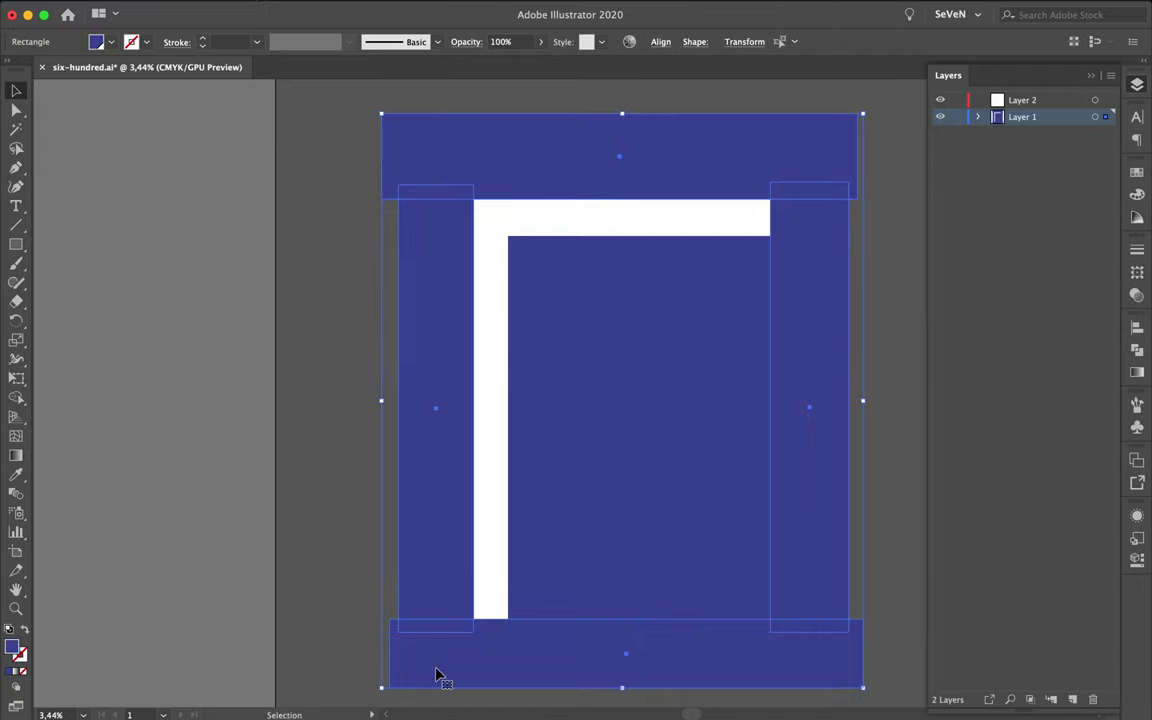
key(slash)
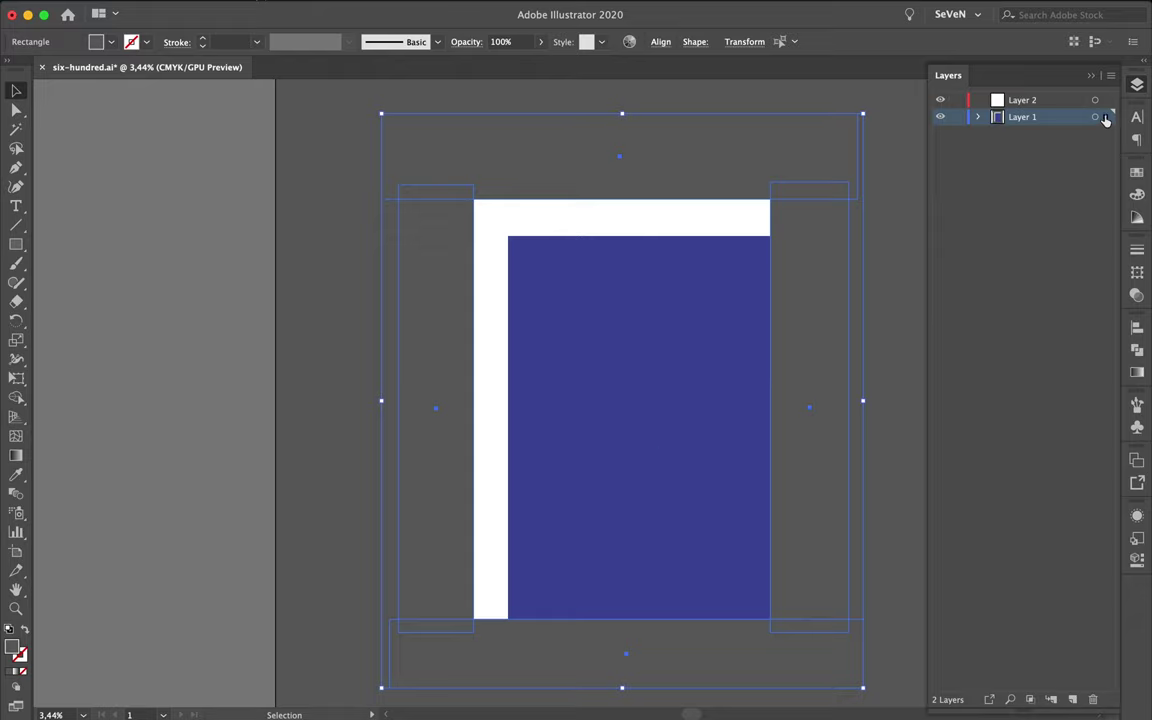
drag(1106, 118, 1105, 100)
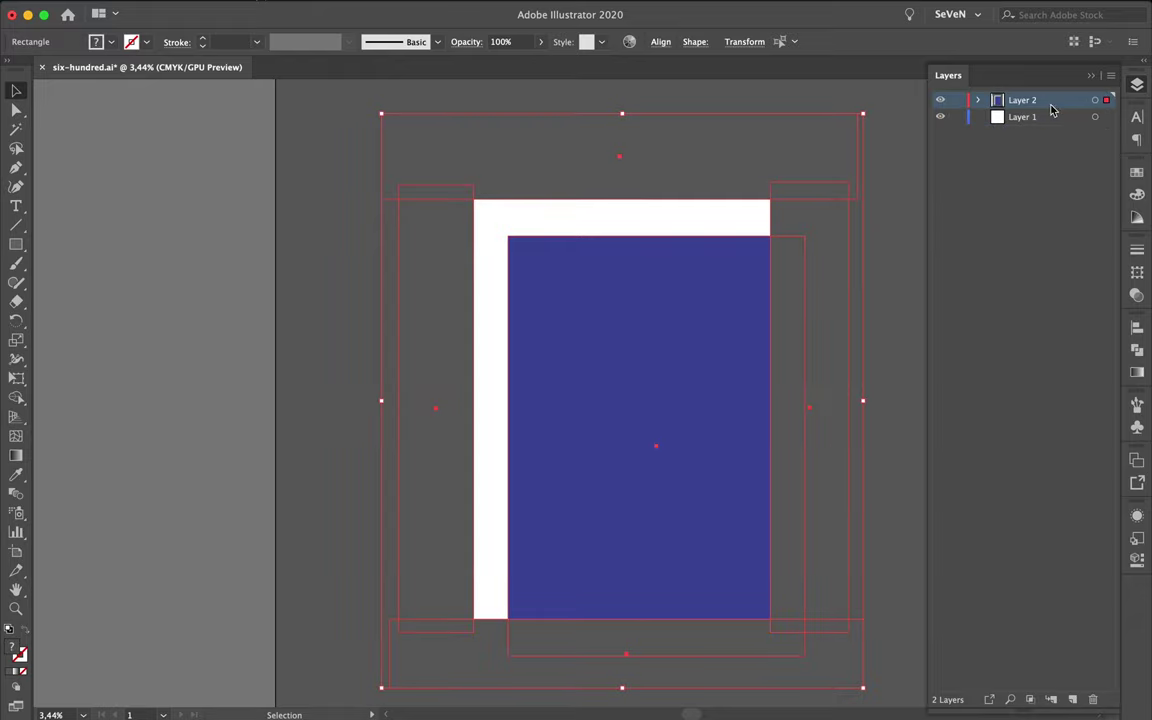
click(956, 101)
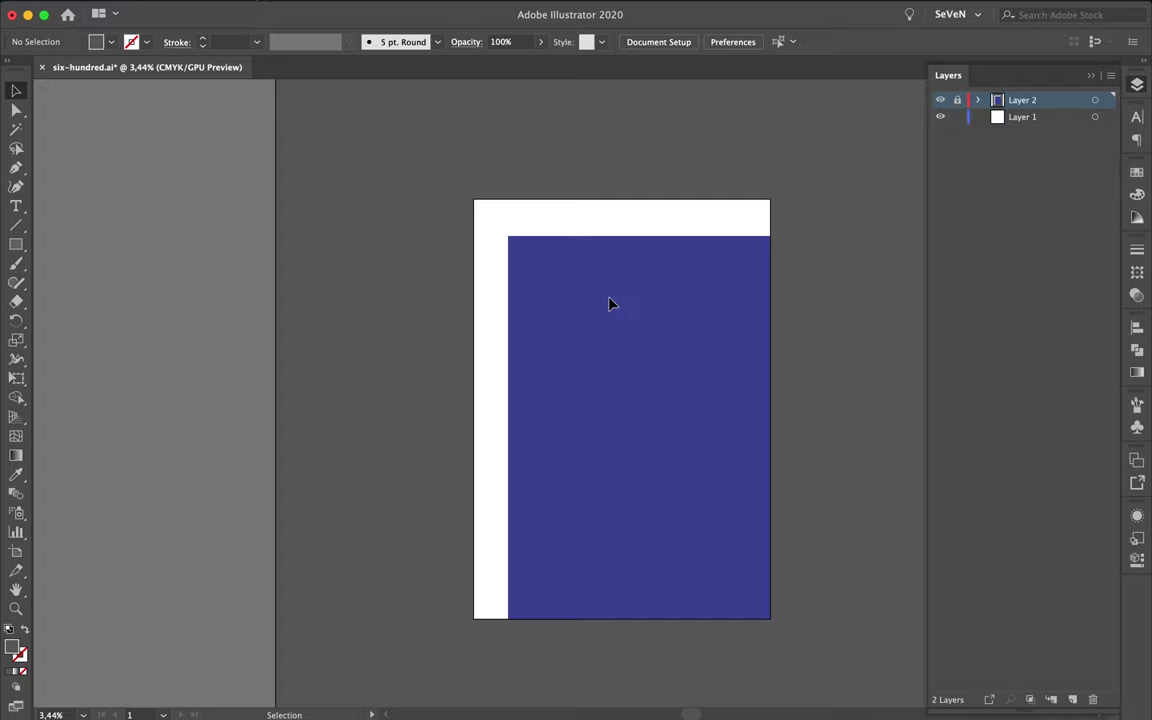
click(956, 100)
click(716, 275)
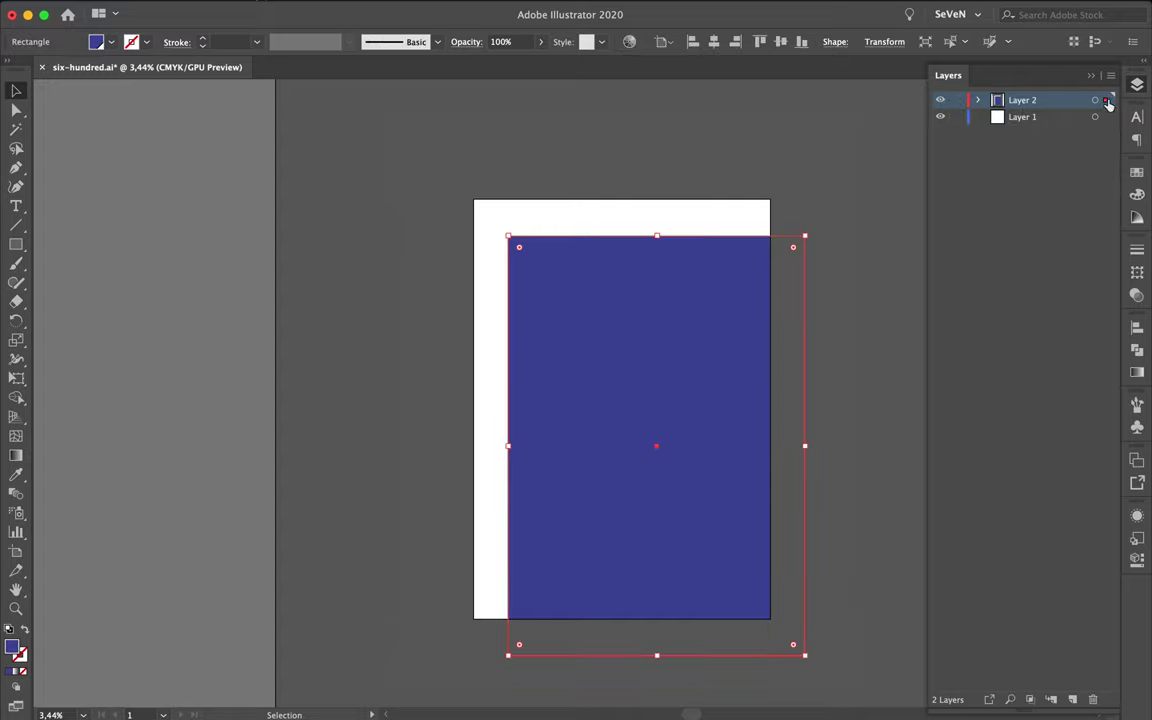
Step: Return the blue rectangle to Layer 1 and rename Layer 2 to 'Hide elements'
drag(1106, 100, 1108, 117)
double_click(1022, 100)
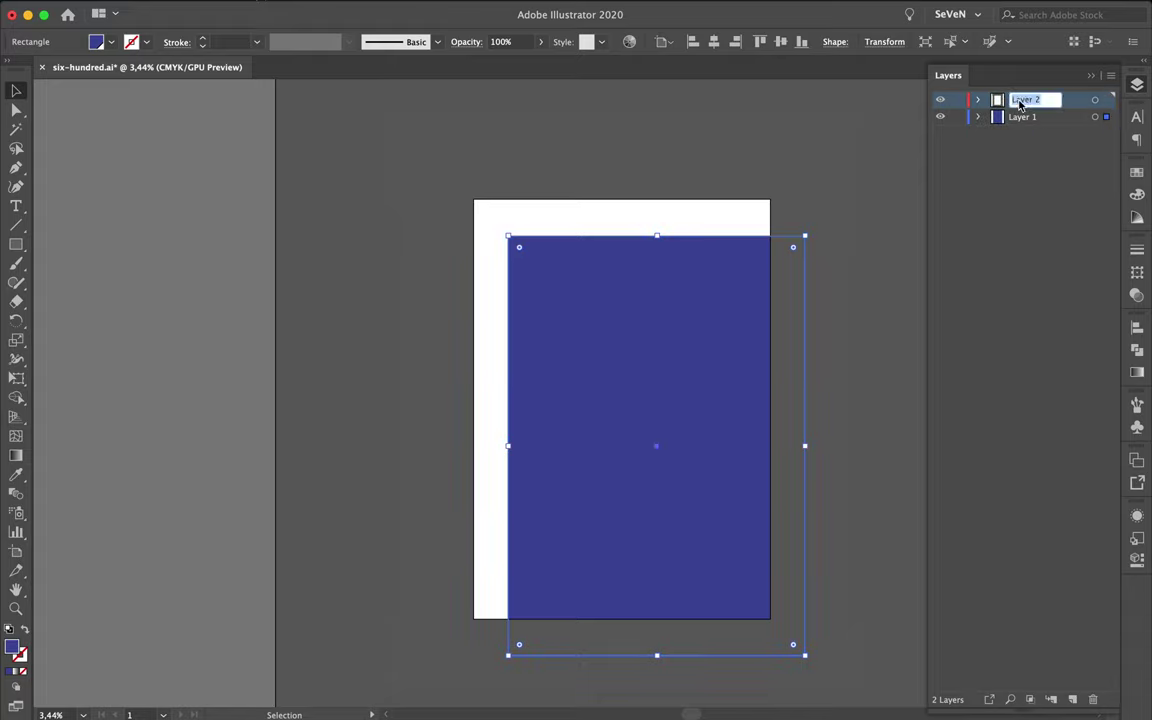
text(Hide )
text(elements)
key(Return)
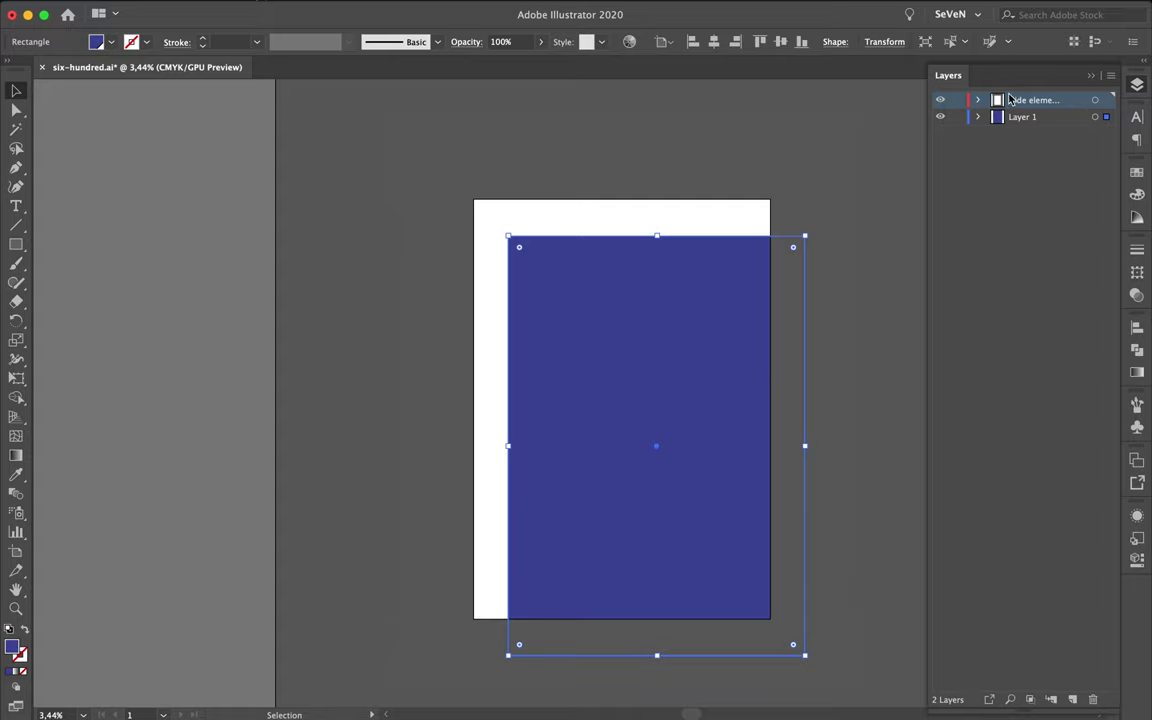
Step: Fit the blue rectangle over the whole artboard and rename Layer 1 to 'Background'
drag(637, 266, 590, 240)
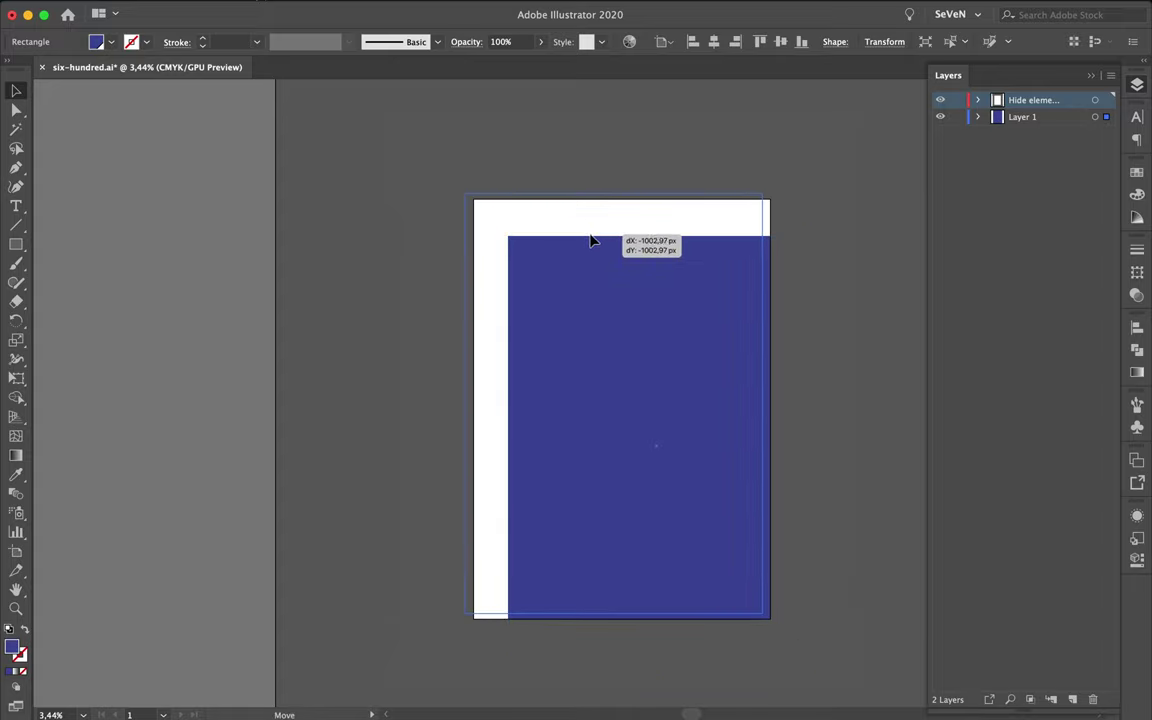
drag(763, 614, 780, 627)
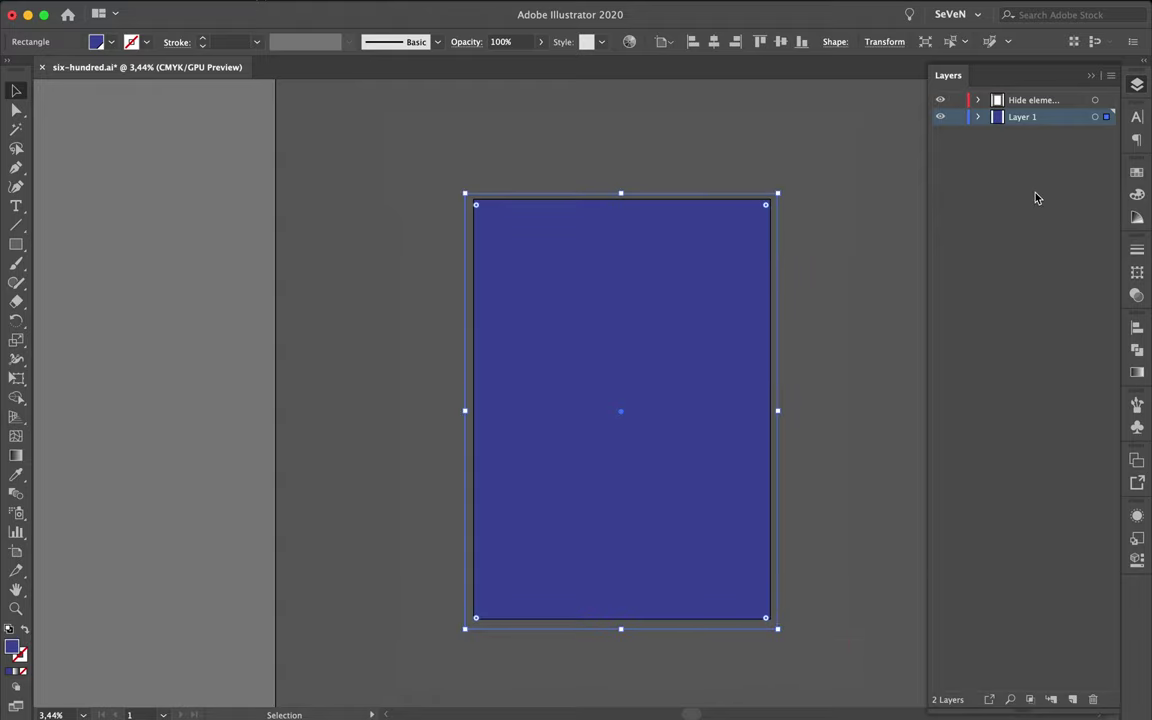
double_click(1021, 117)
text(B)
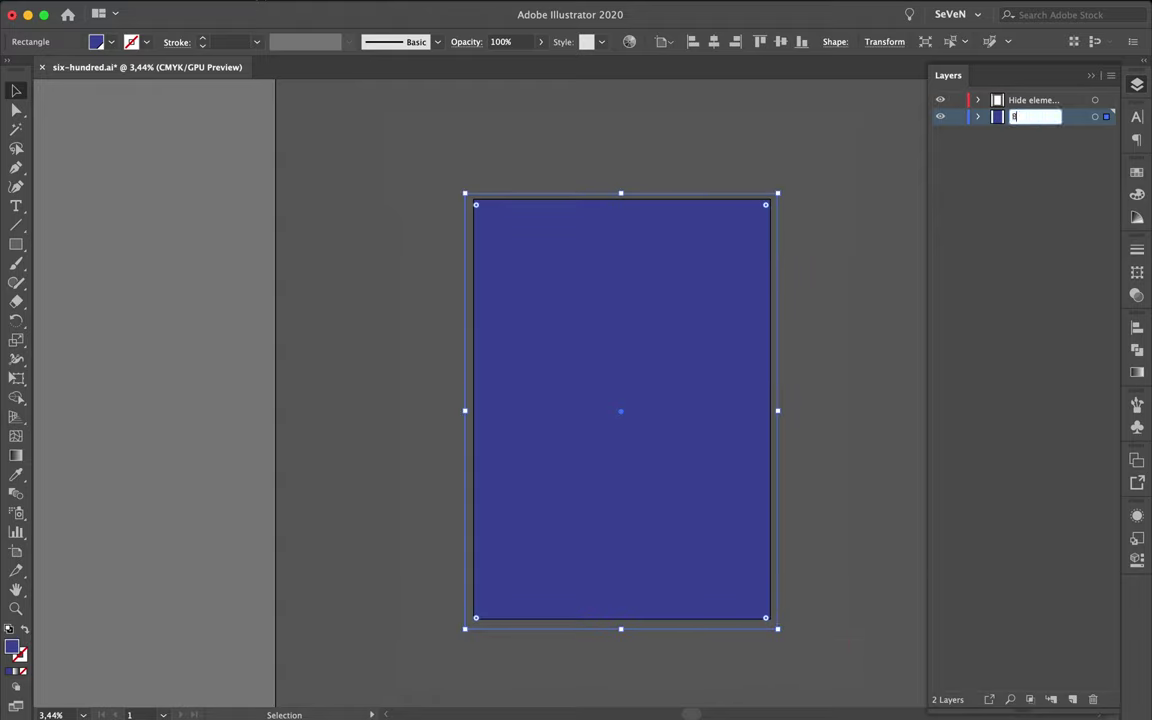
text(ackgr)
text(ound)
key(Return)
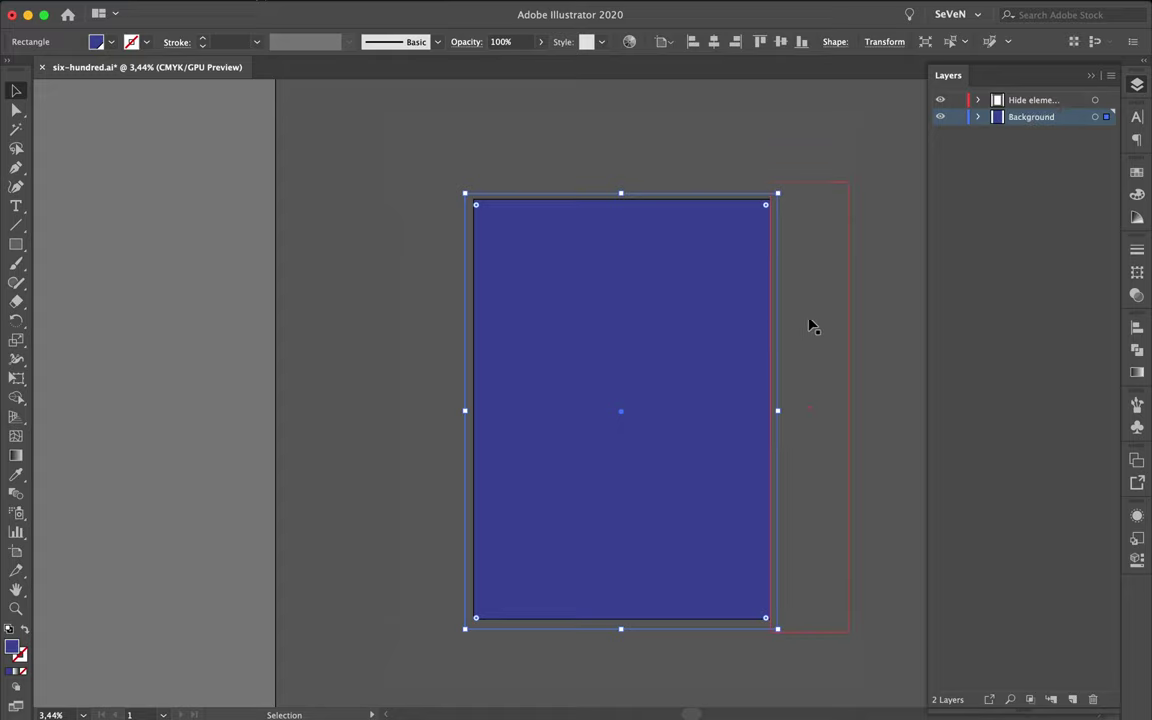
Step: Lock the Hide elements layer and make Background the active layer
click(812, 324)
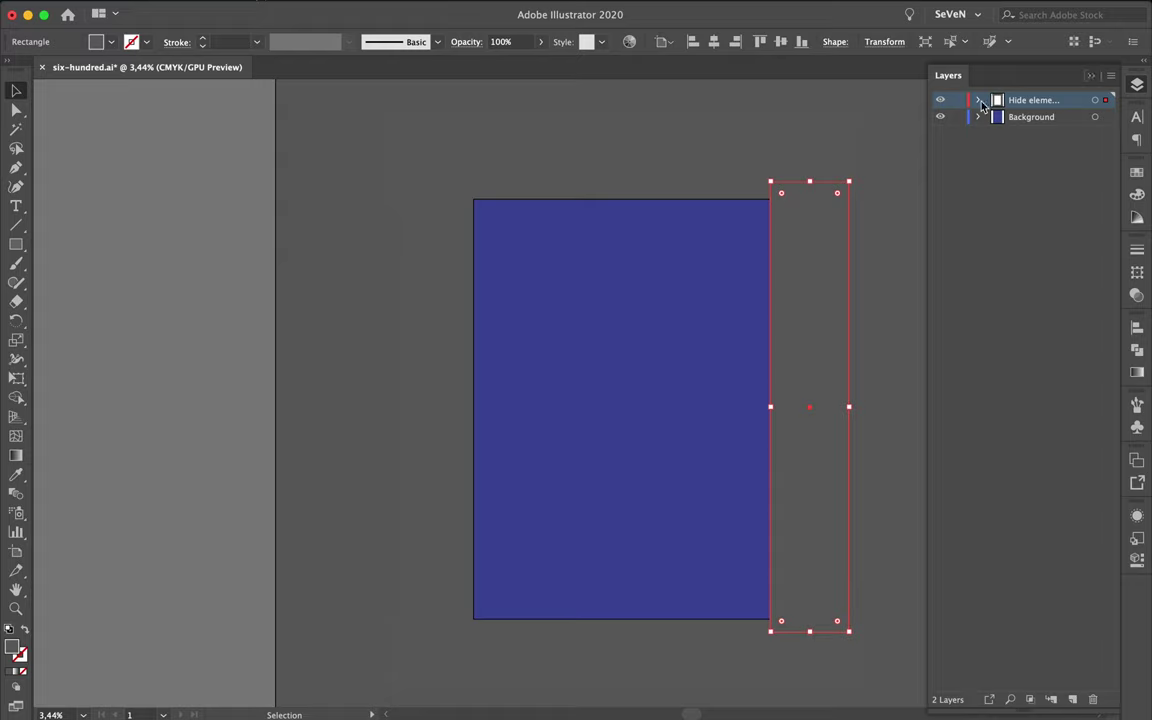
click(862, 92)
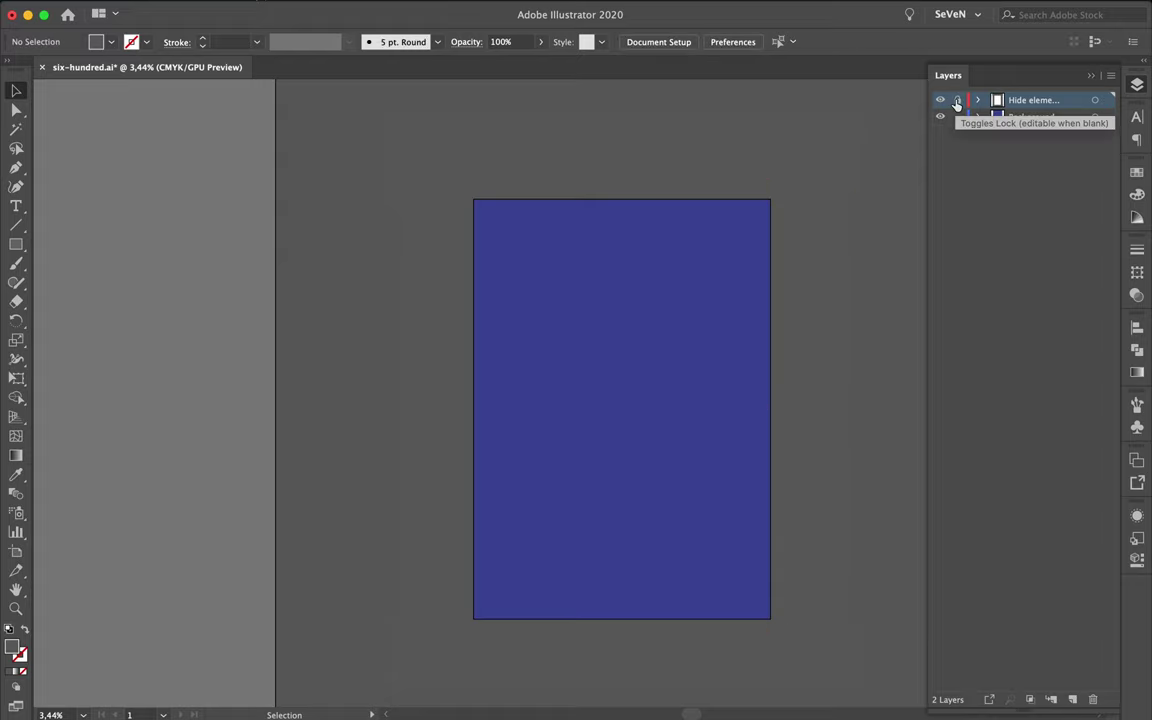
click(957, 101)
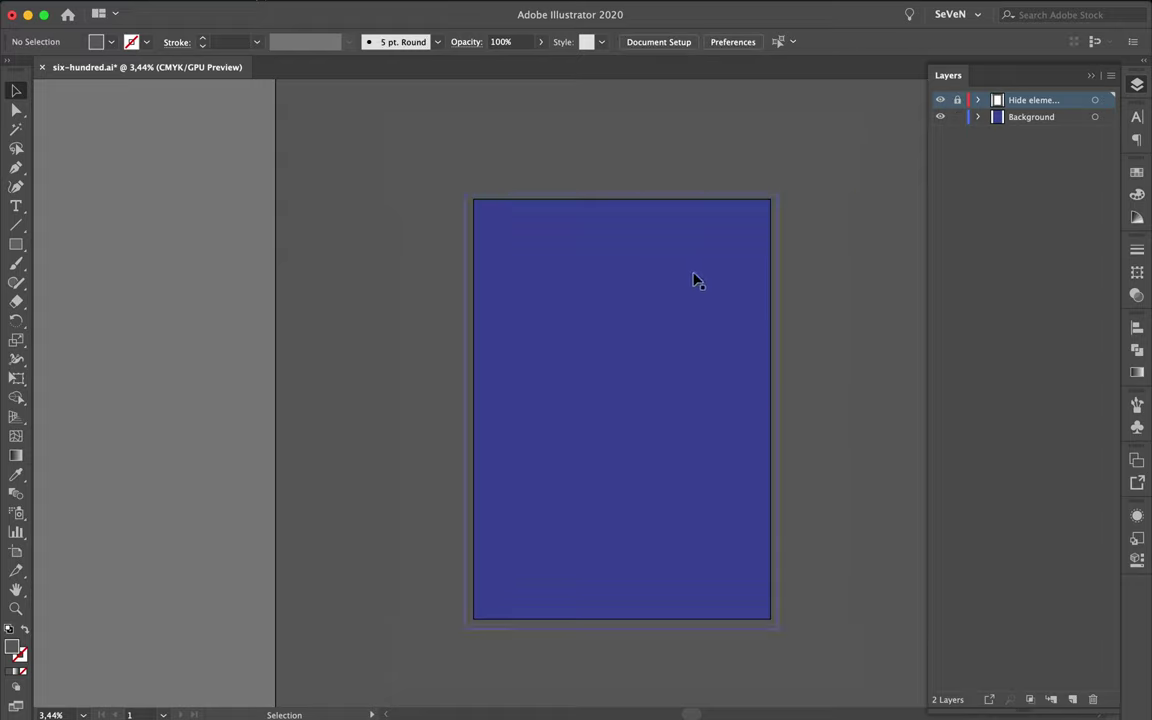
click(1038, 117)
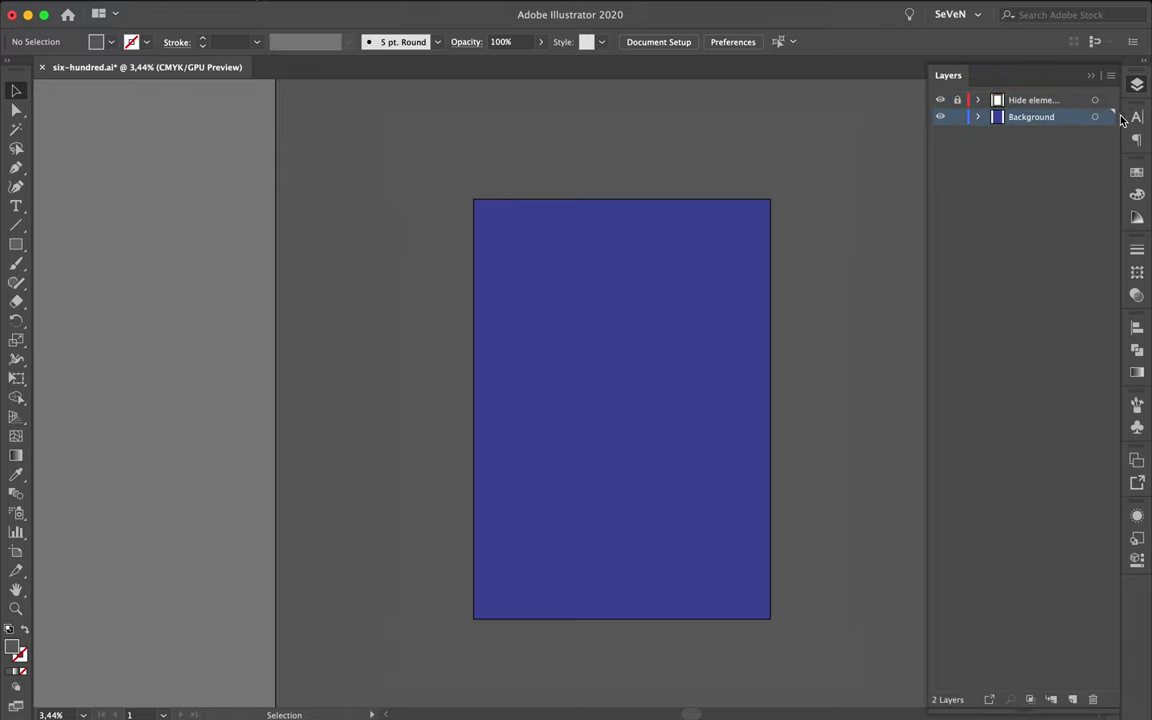
click(1137, 117)
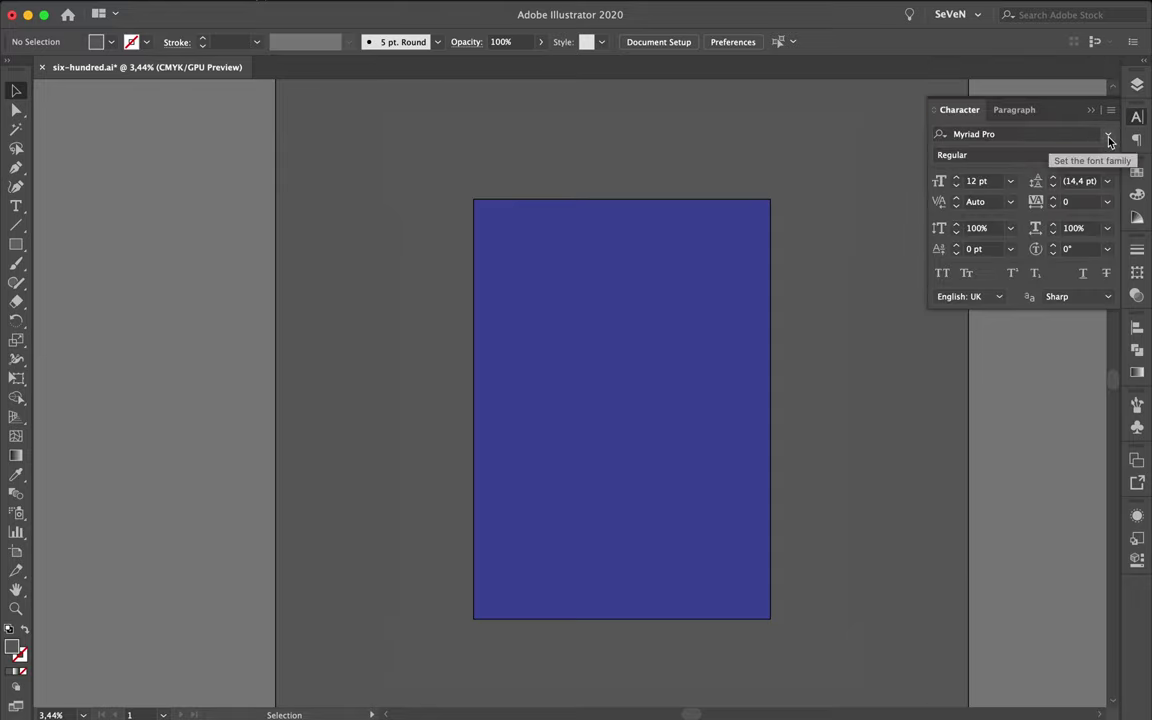
Step: Scroll the Character panel's font family list and choose Noto Sans Tai Tham
click(1108, 136)
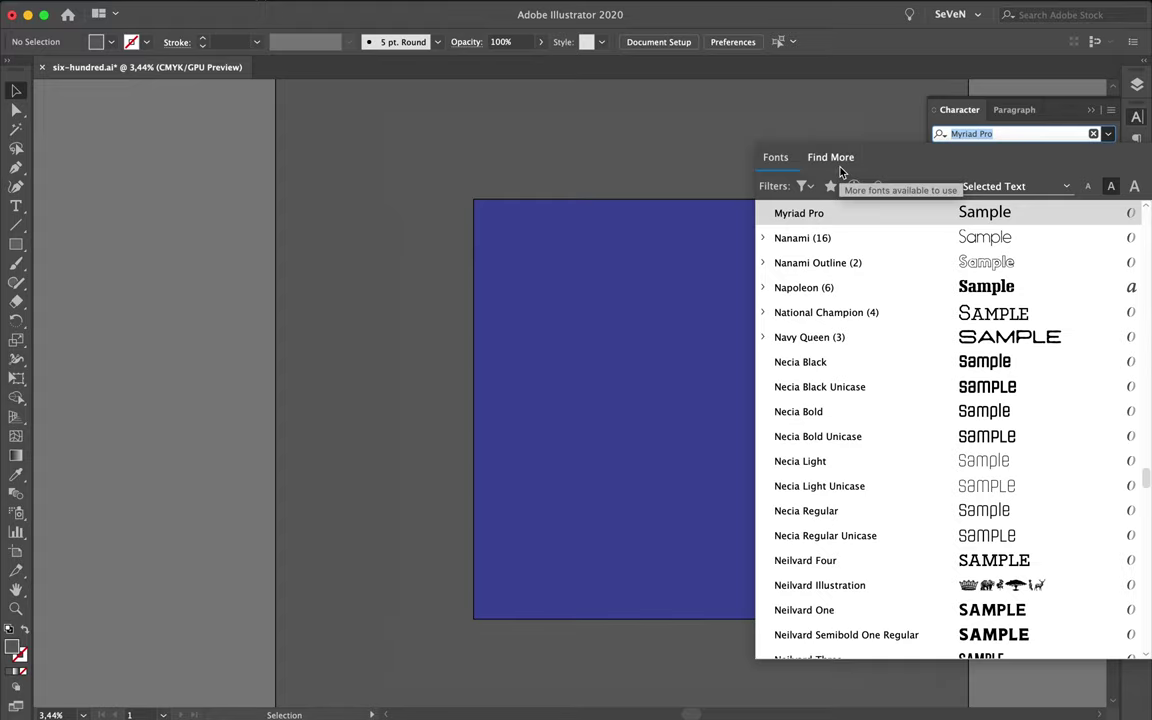
scroll(825, 338, down, 5)
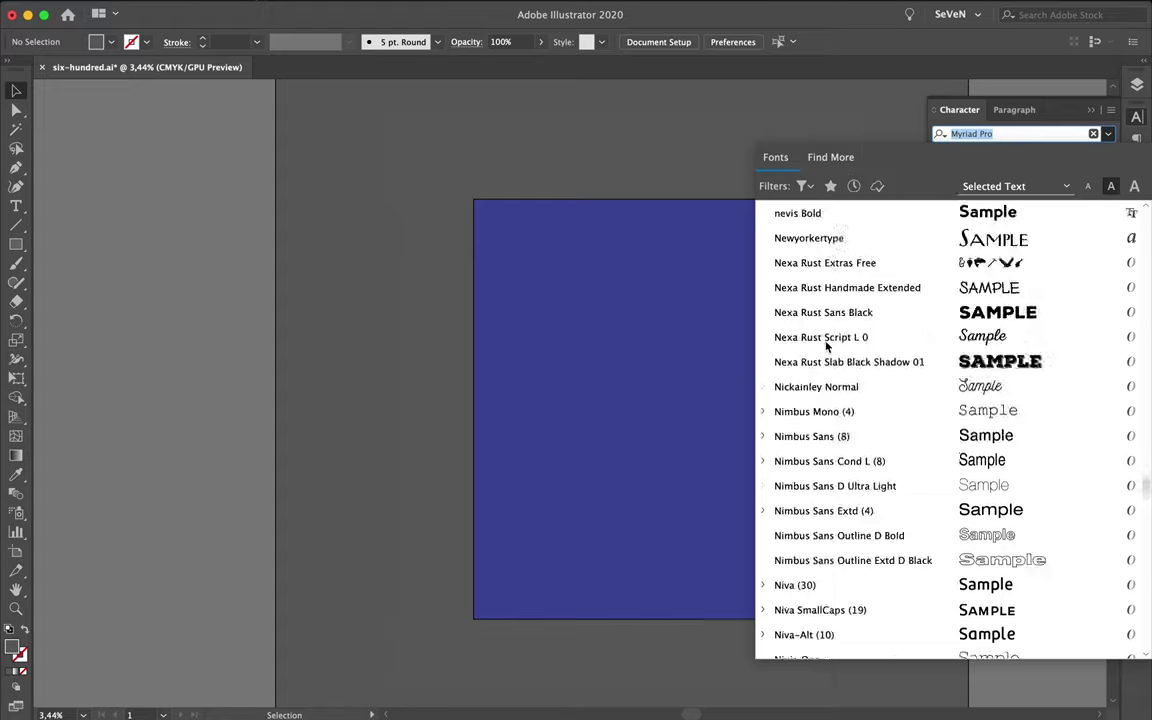
scroll(826, 345, down, 3)
scroll(826, 345, down, 2)
scroll(826, 345, down, 1)
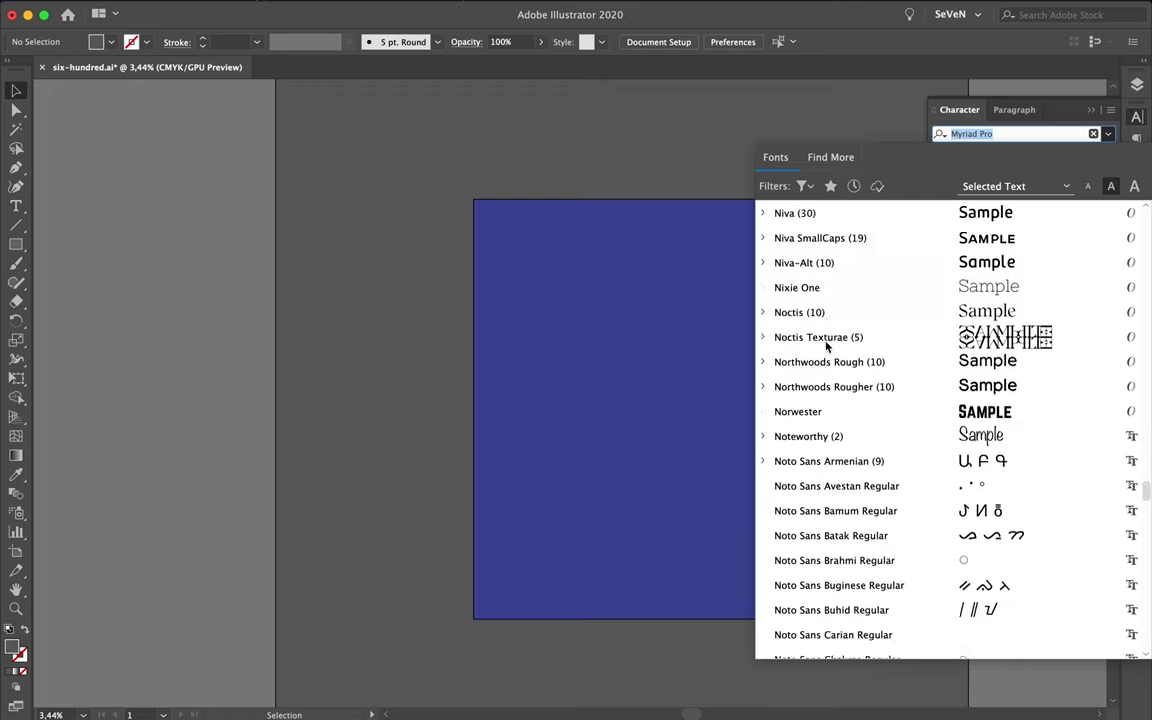
scroll(826, 345, down, 5)
scroll(826, 345, down, 2)
scroll(826, 345, down, 7)
scroll(826, 345, down, 4)
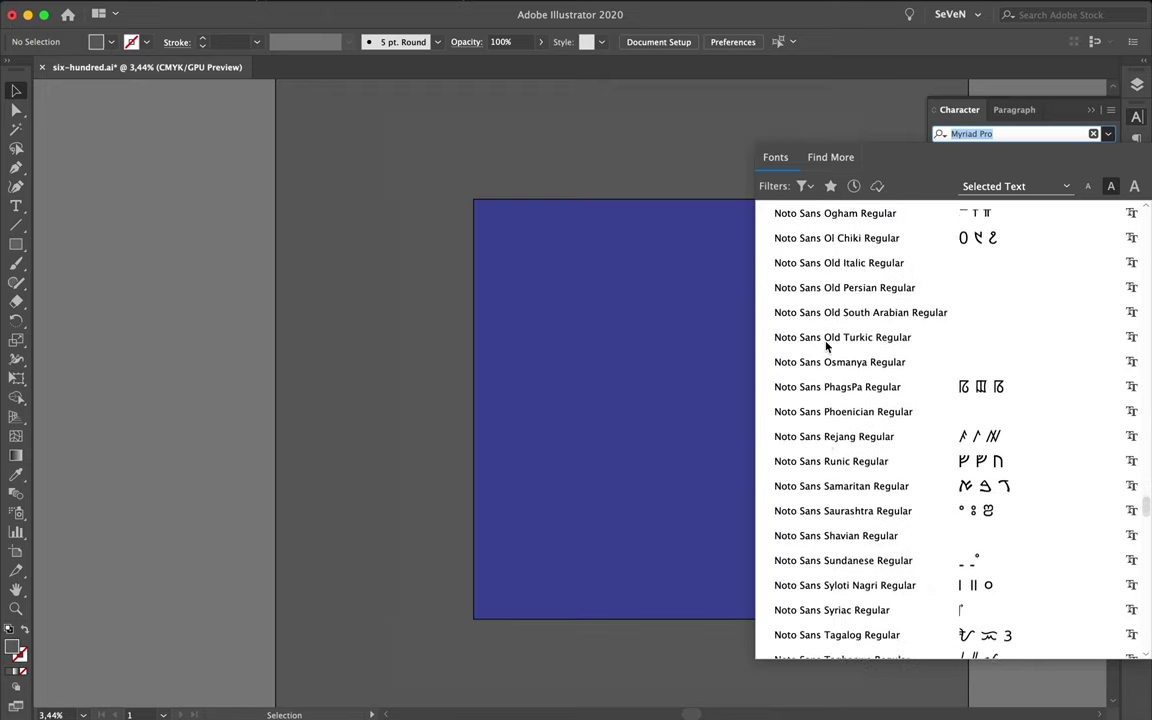
scroll(826, 345, down, 3)
scroll(826, 345, down, 2)
scroll(826, 345, down, 3)
scroll(826, 345, down, 1)
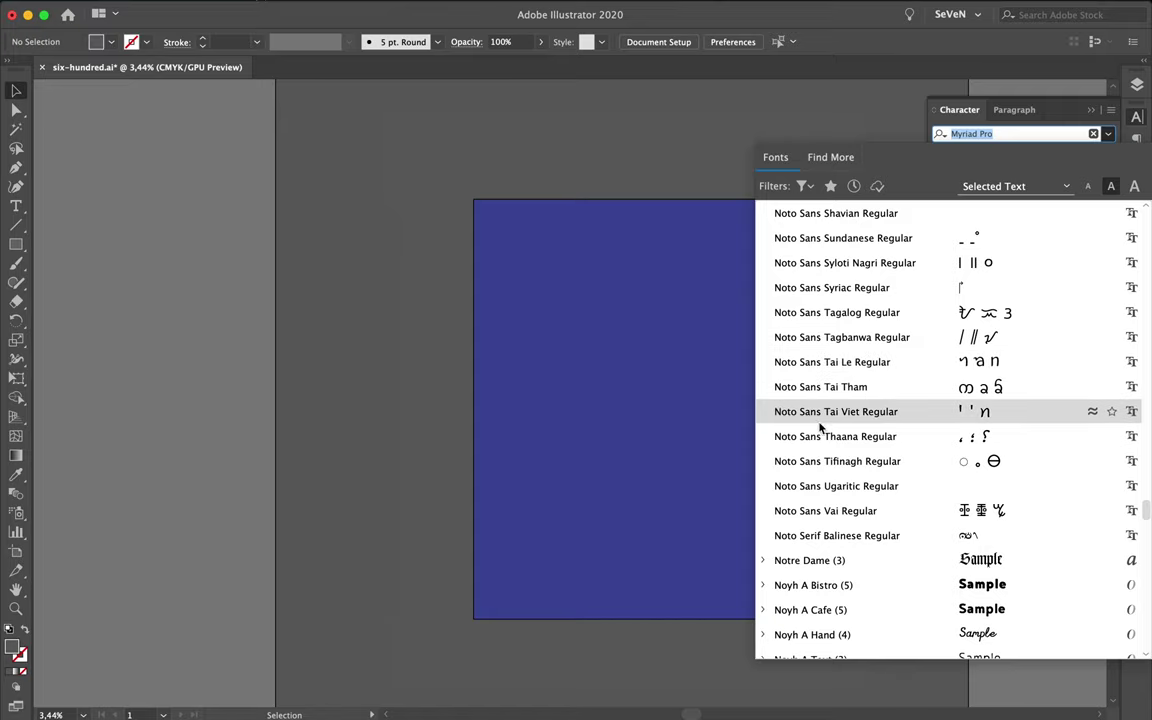
click(818, 388)
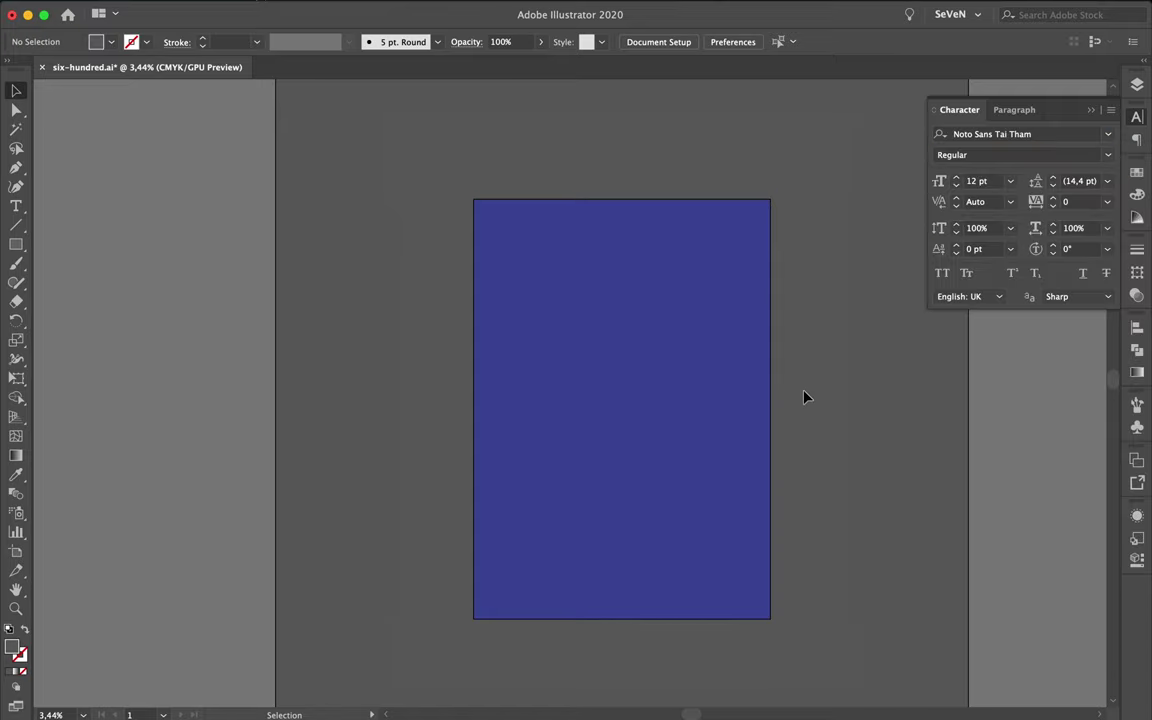
Step: Place a text insertion point at the left-centre of the blue poster
key(t)
click(559, 321)
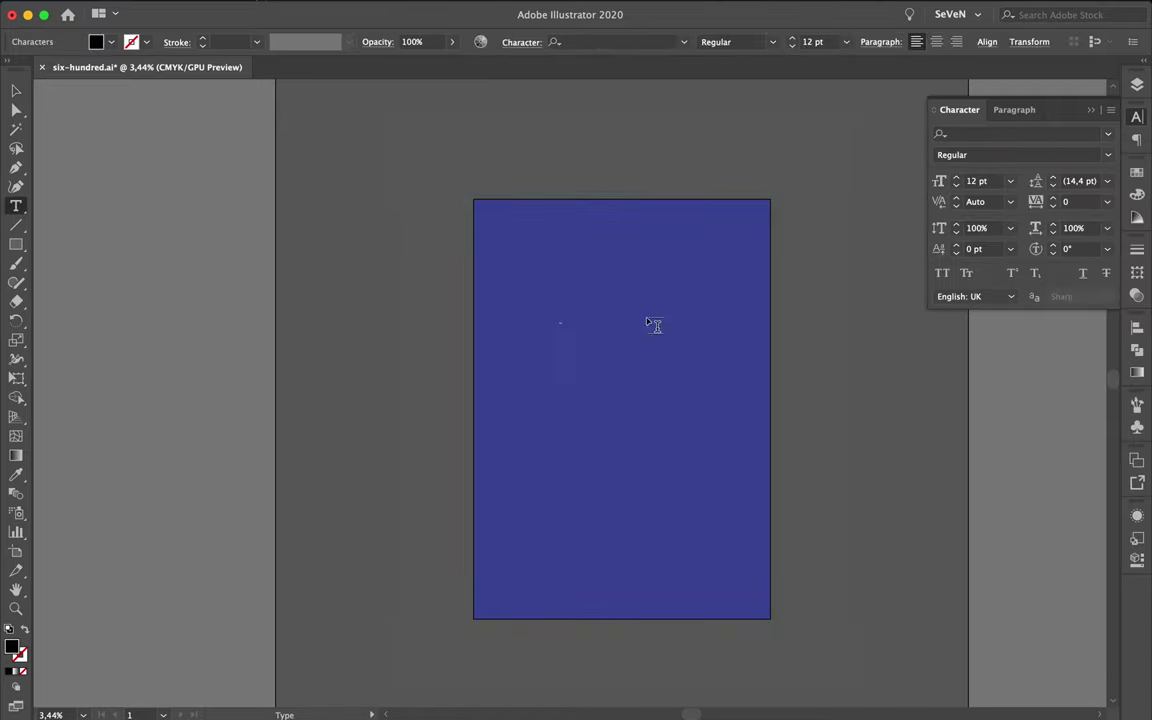
scroll(650, 322, up, 5)
scroll(650, 322, up, 5)
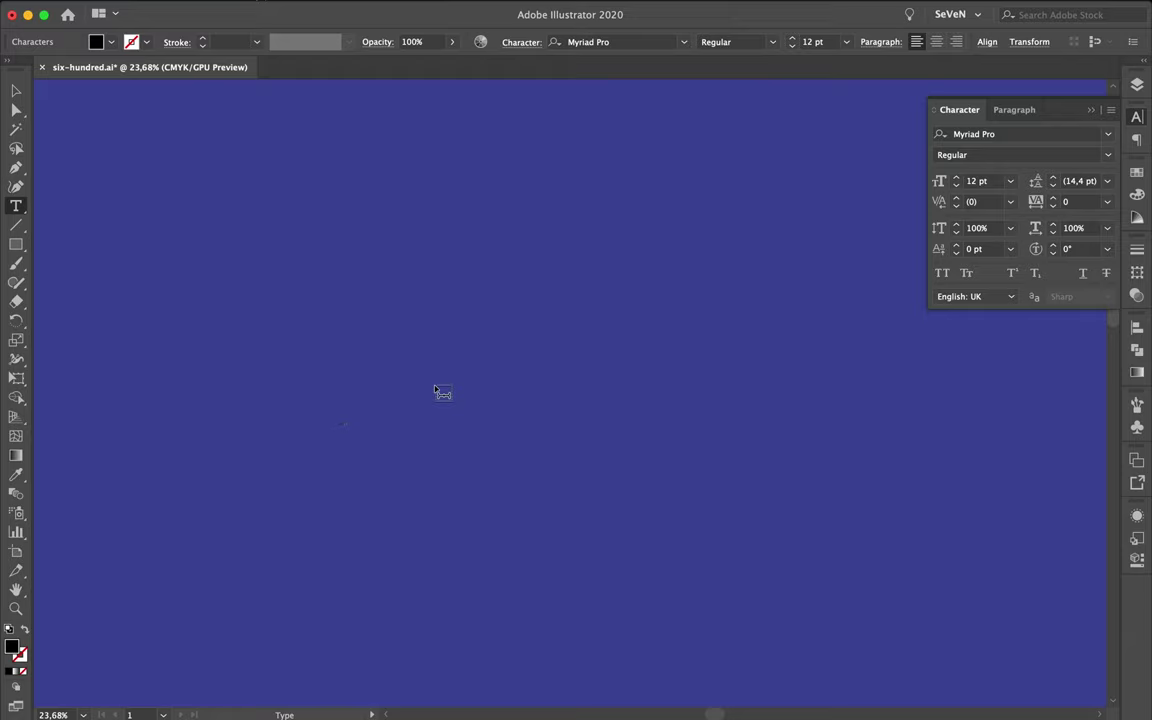
Step: Scale the POSTER 600 text up to 198.25 pt and glance at the font filters
key(Escape)
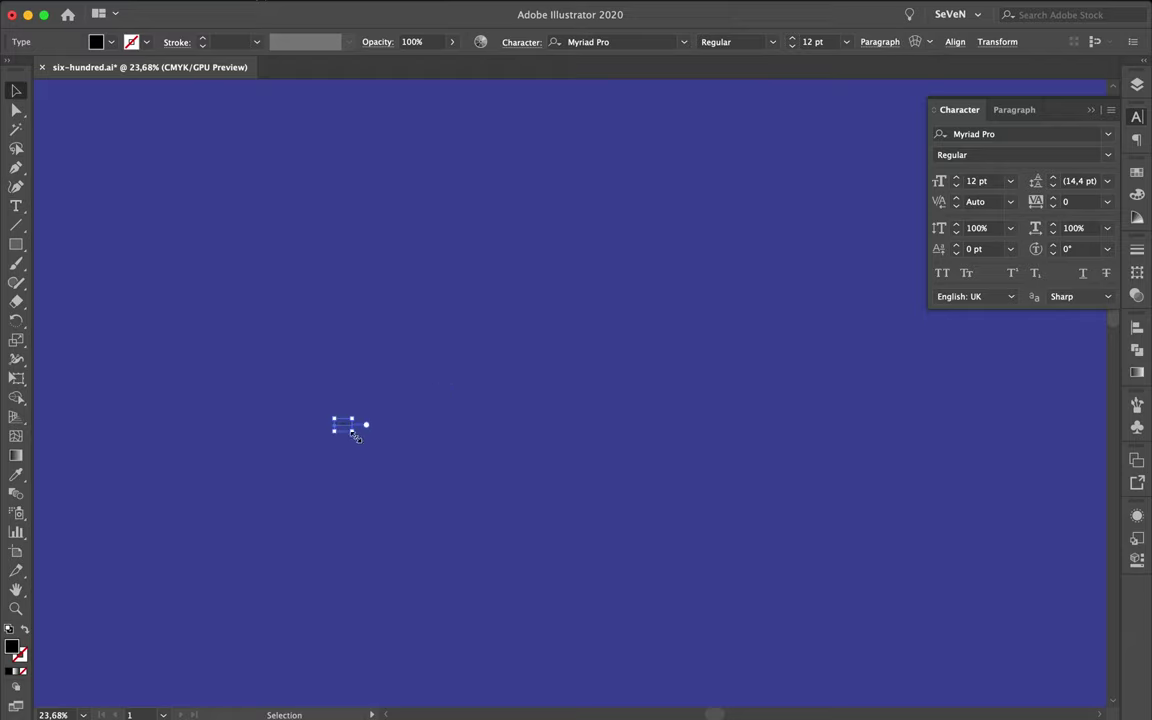
drag(351, 431, 635, 560)
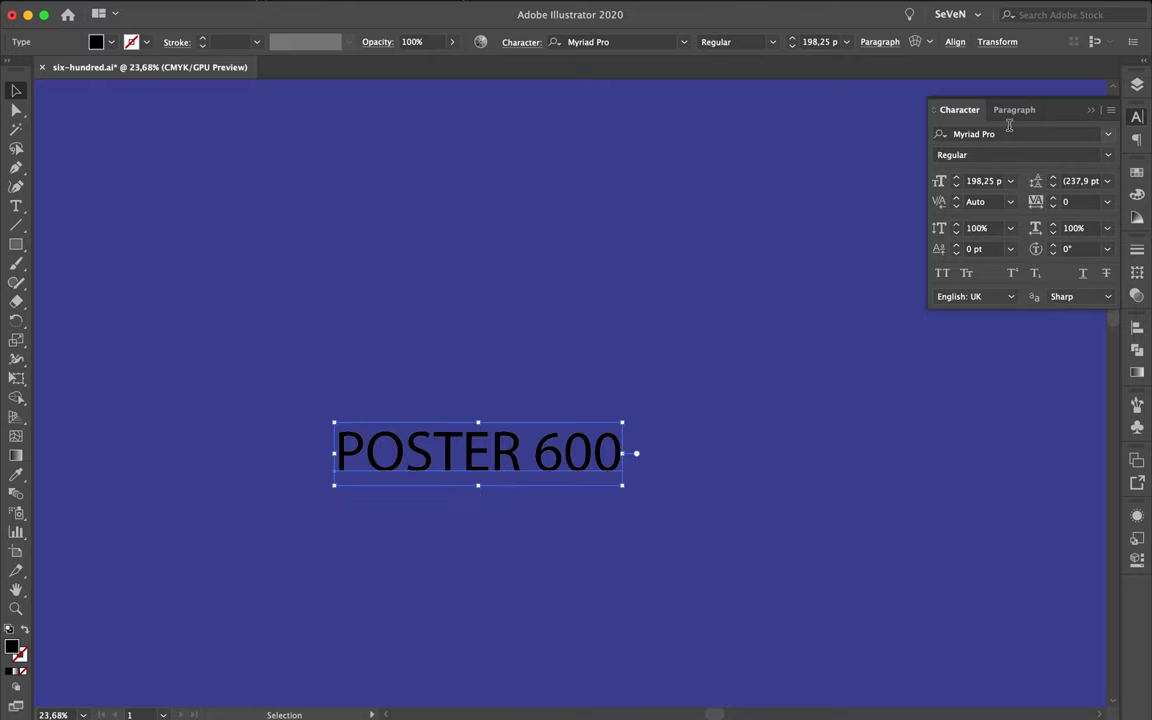
click(1108, 135)
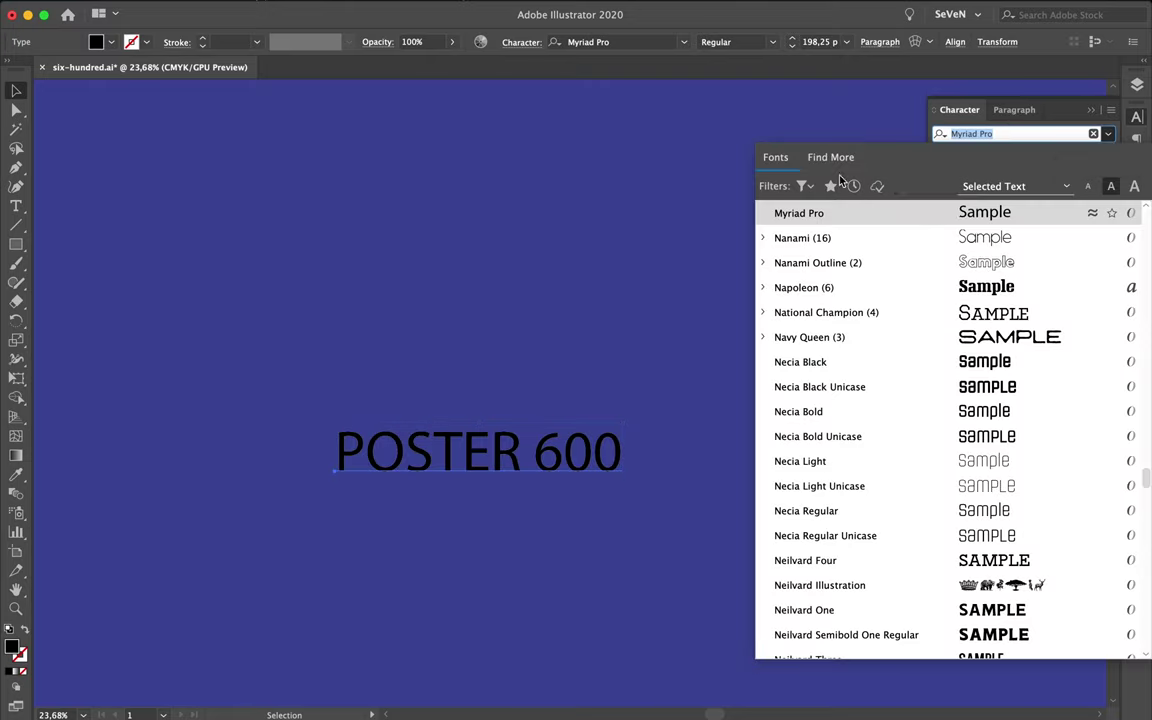
click(804, 186)
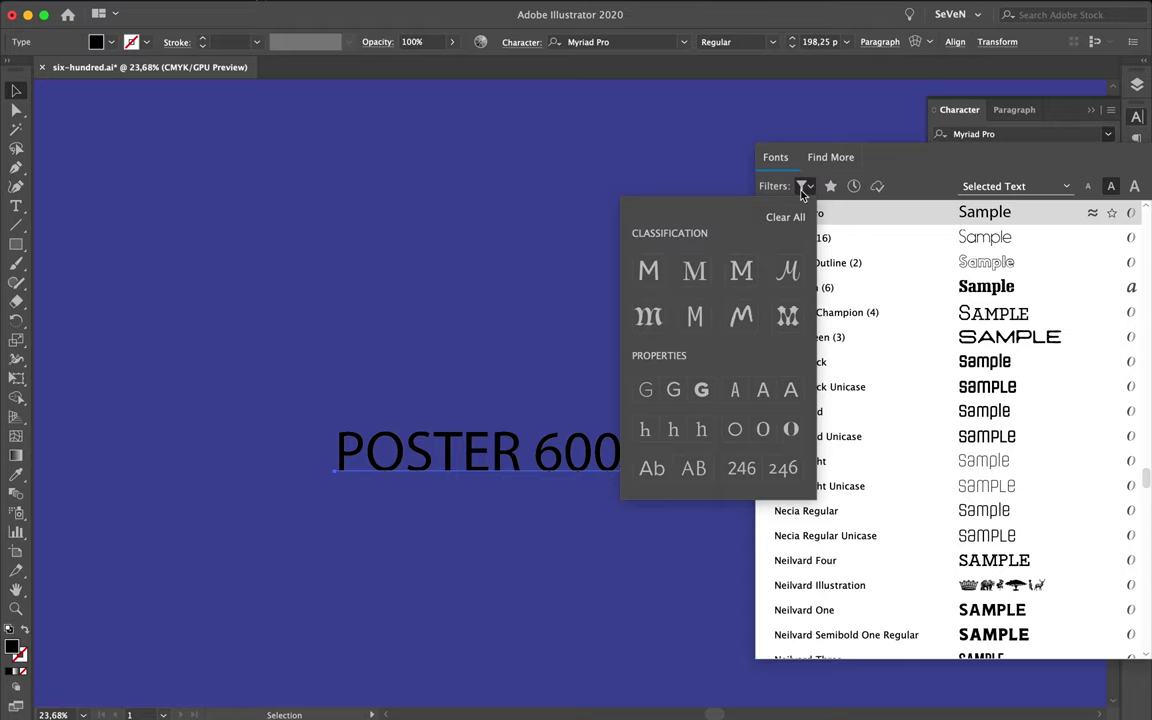
click(802, 190)
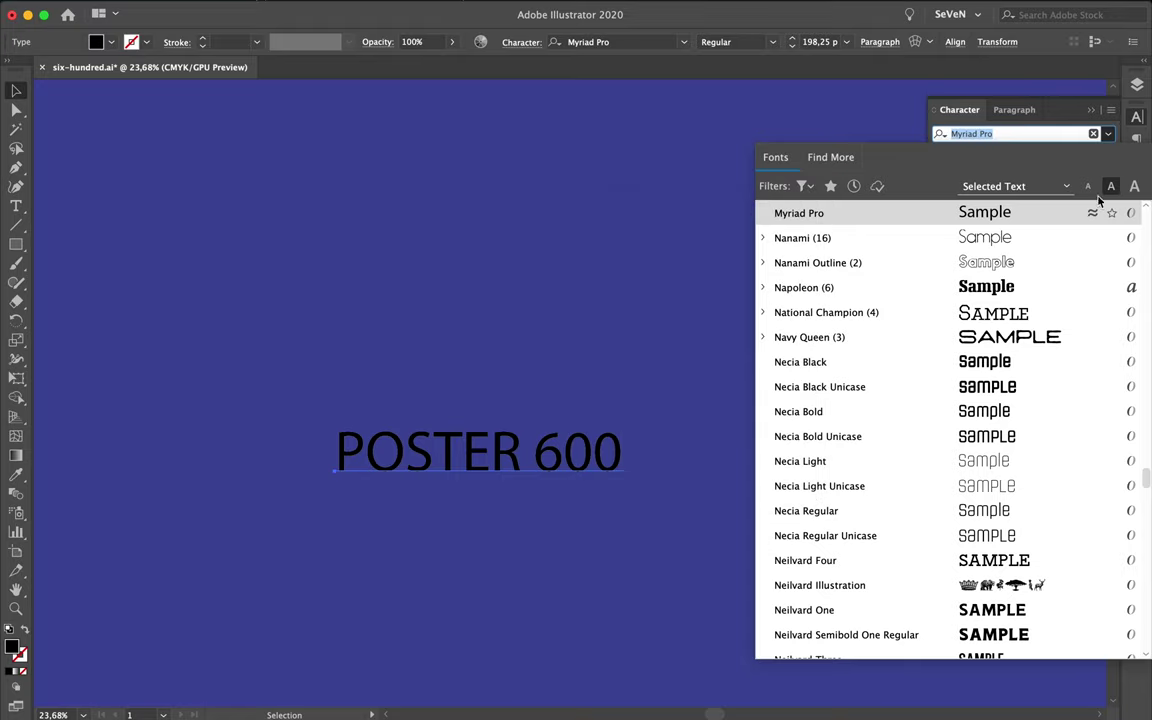
click(1066, 107)
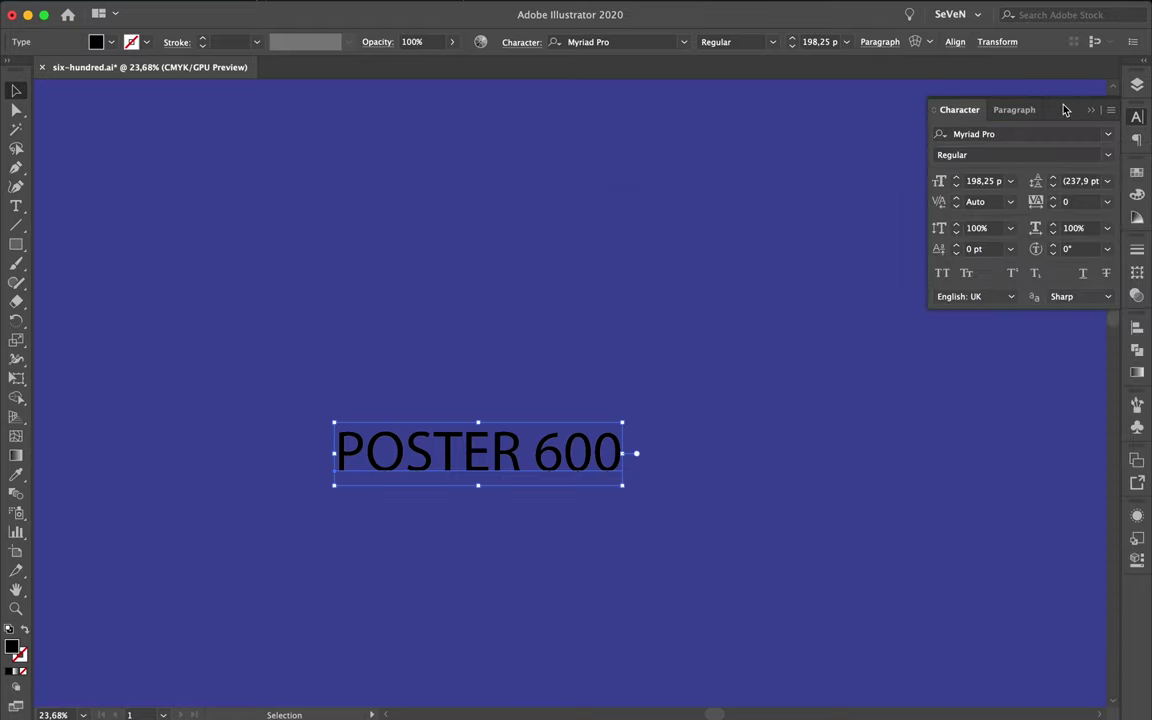
Step: Fill the POSTER 600 headline with the red swatch
click(1135, 174)
click(976, 215)
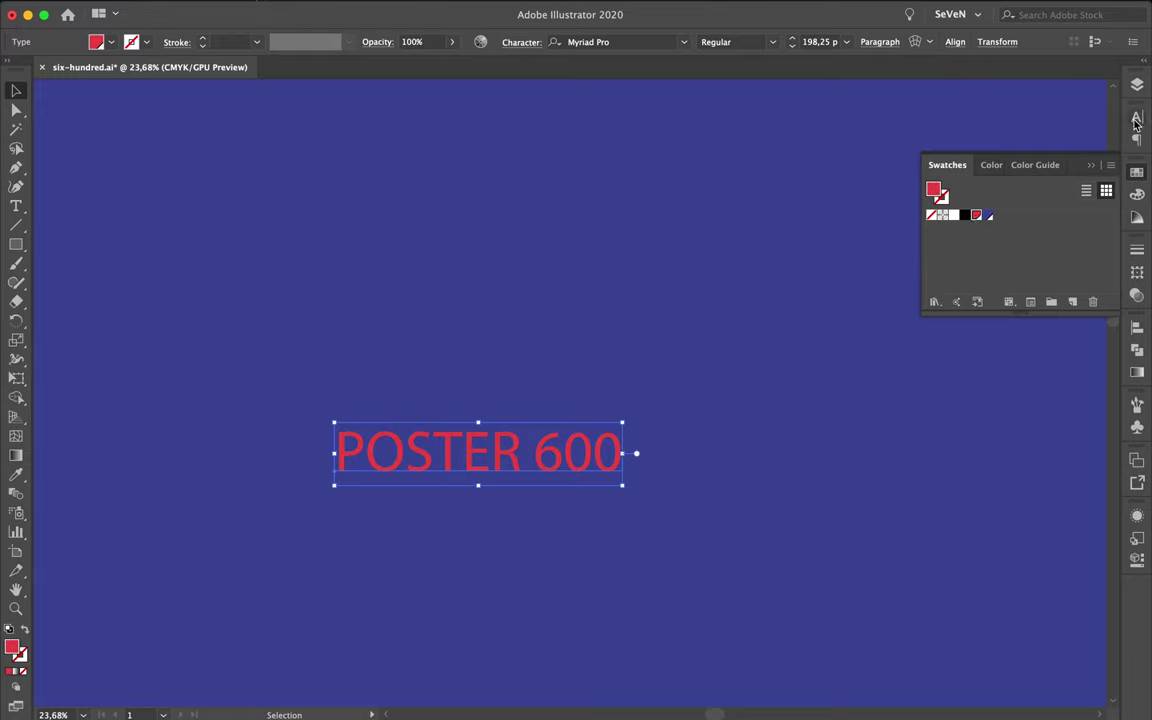
click(1137, 117)
Step: Search the font name field for 'noto', then dismiss it and reopen the full font list
click(1074, 135)
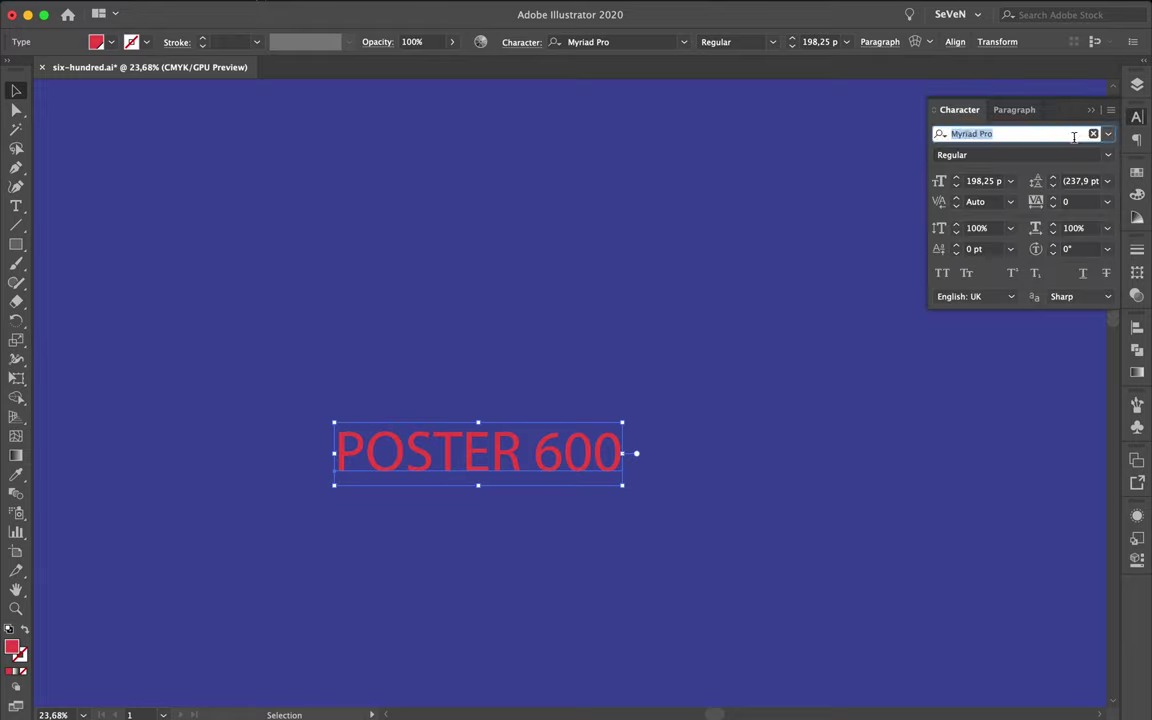
text(noto)
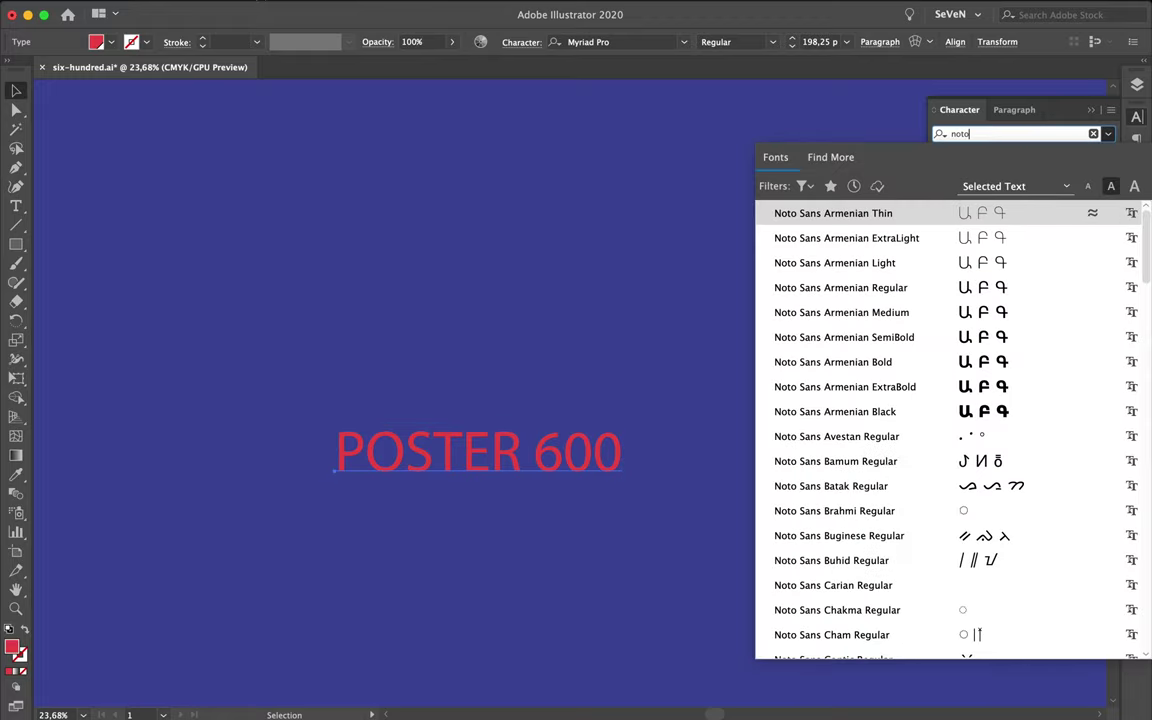
key(Escape)
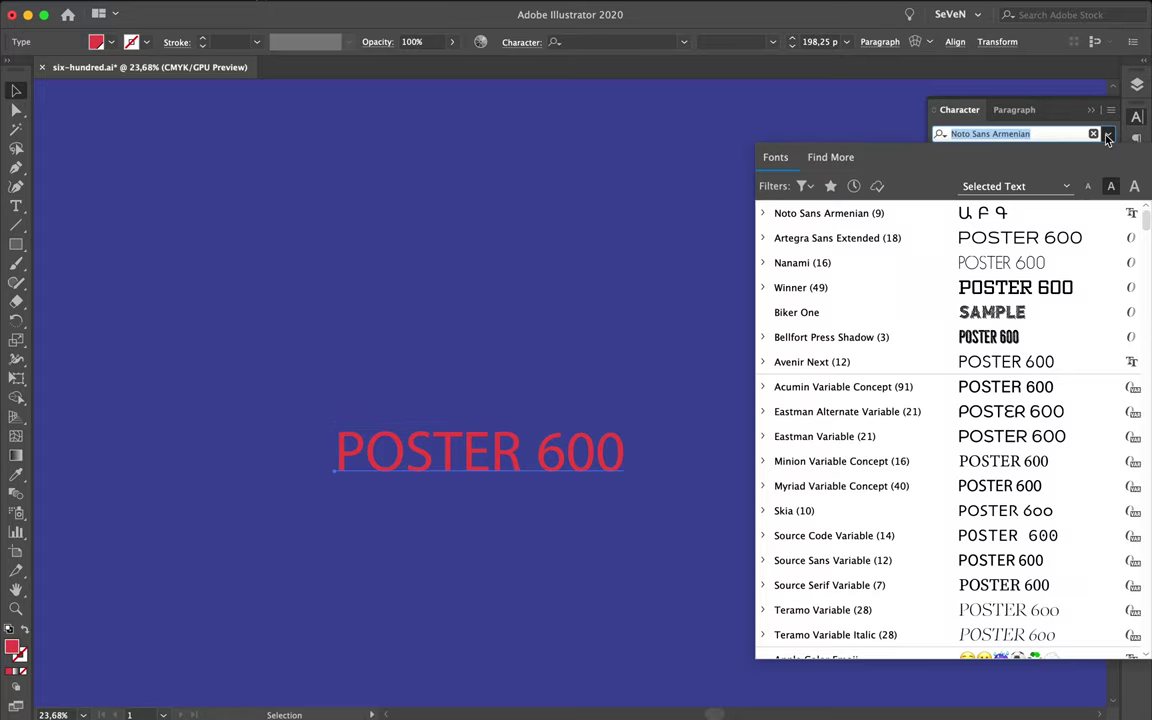
click(995, 130)
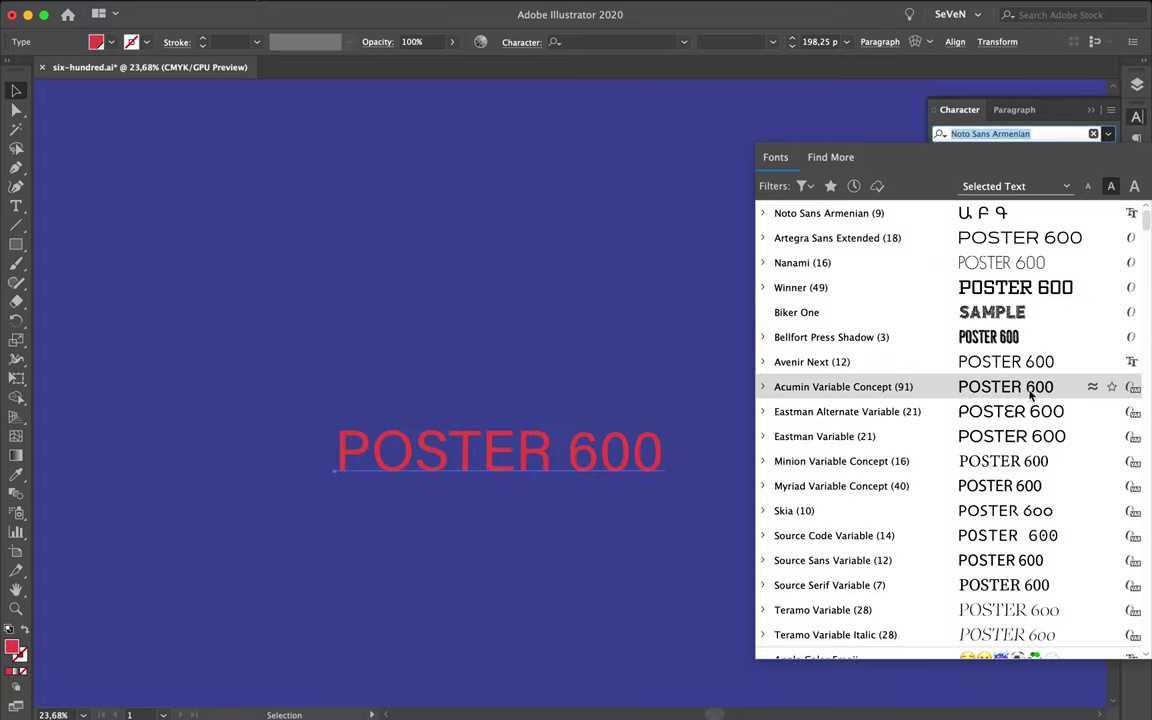
Step: Scroll through the font list, live-previewing fonts such as Core Sans NR SC 85 Heavy on the headline
scroll(1030, 396, down, 5)
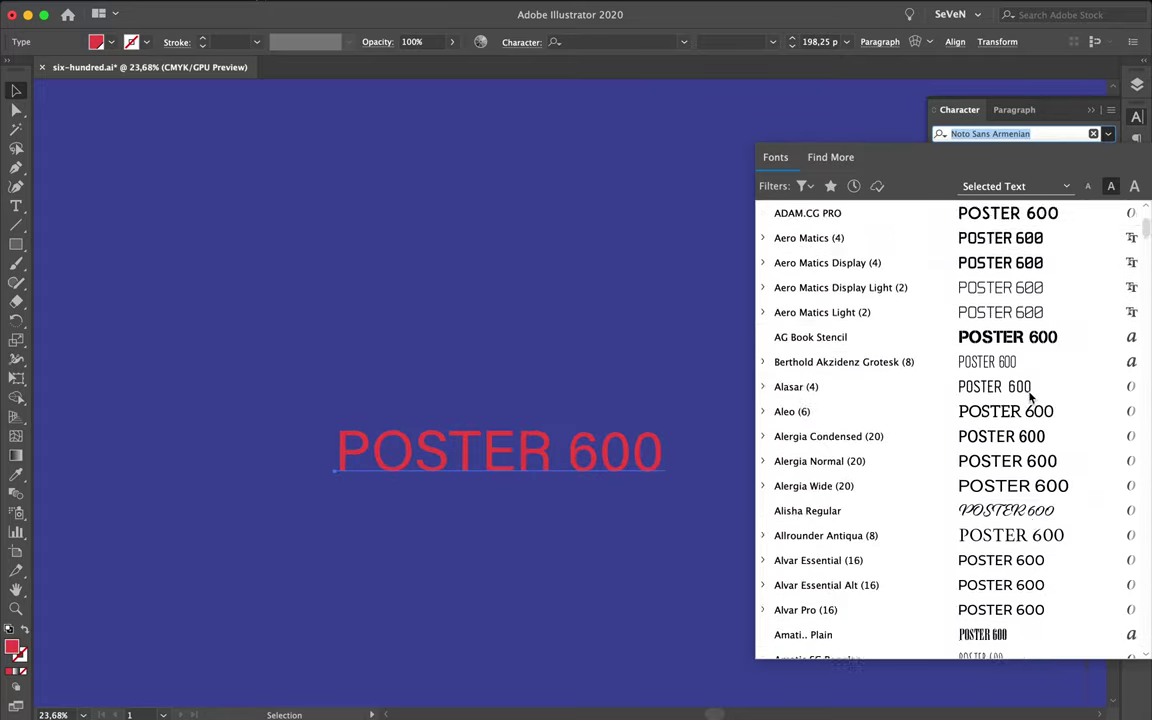
scroll(1030, 396, down, 2)
scroll(1030, 396, down, 3)
scroll(1030, 396, down, 3)
scroll(1030, 396, down, 1)
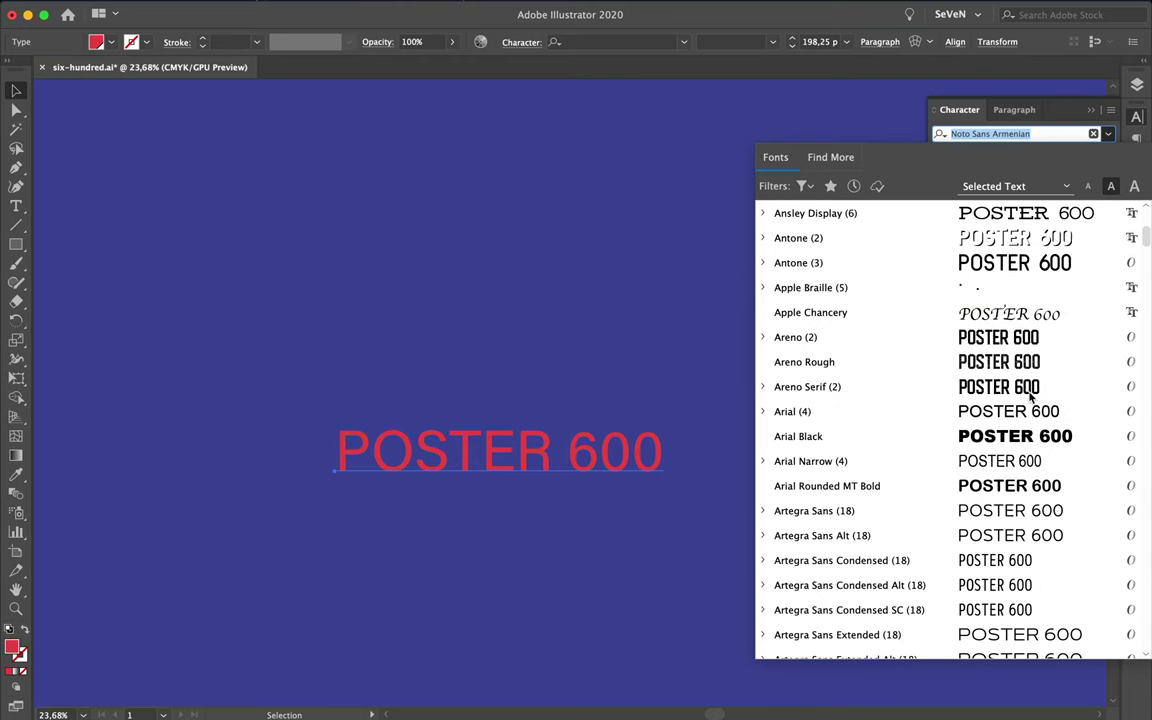
scroll(1030, 396, down, 1)
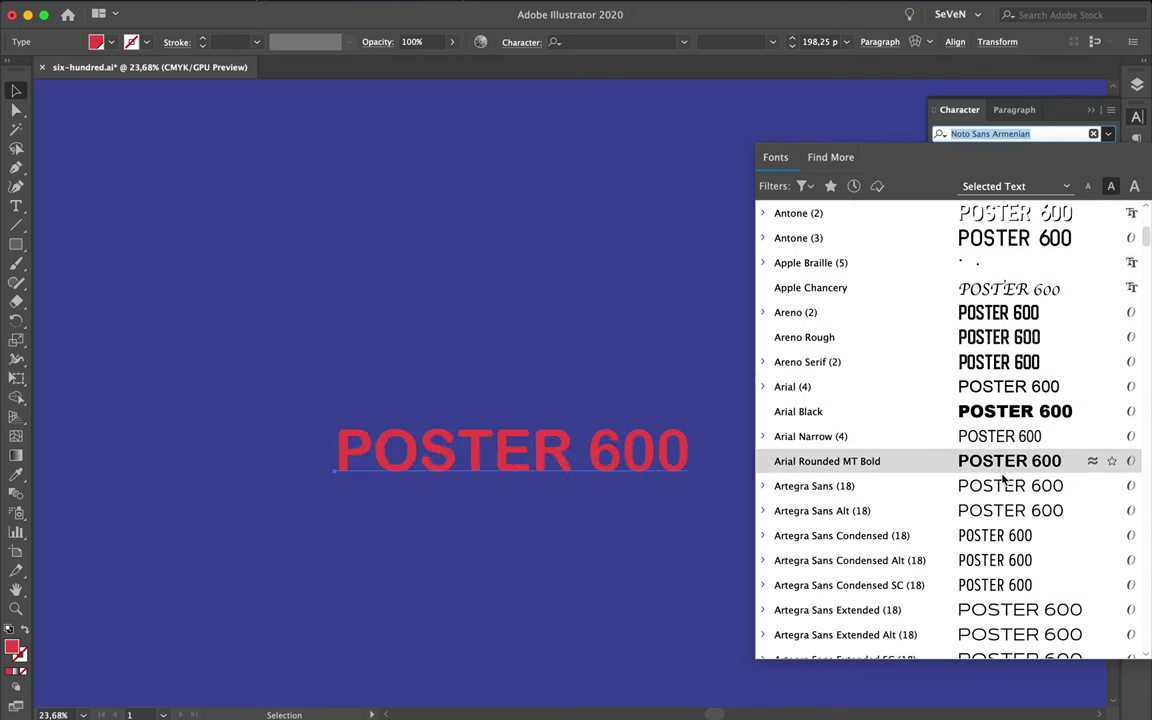
scroll(997, 541, down, 10)
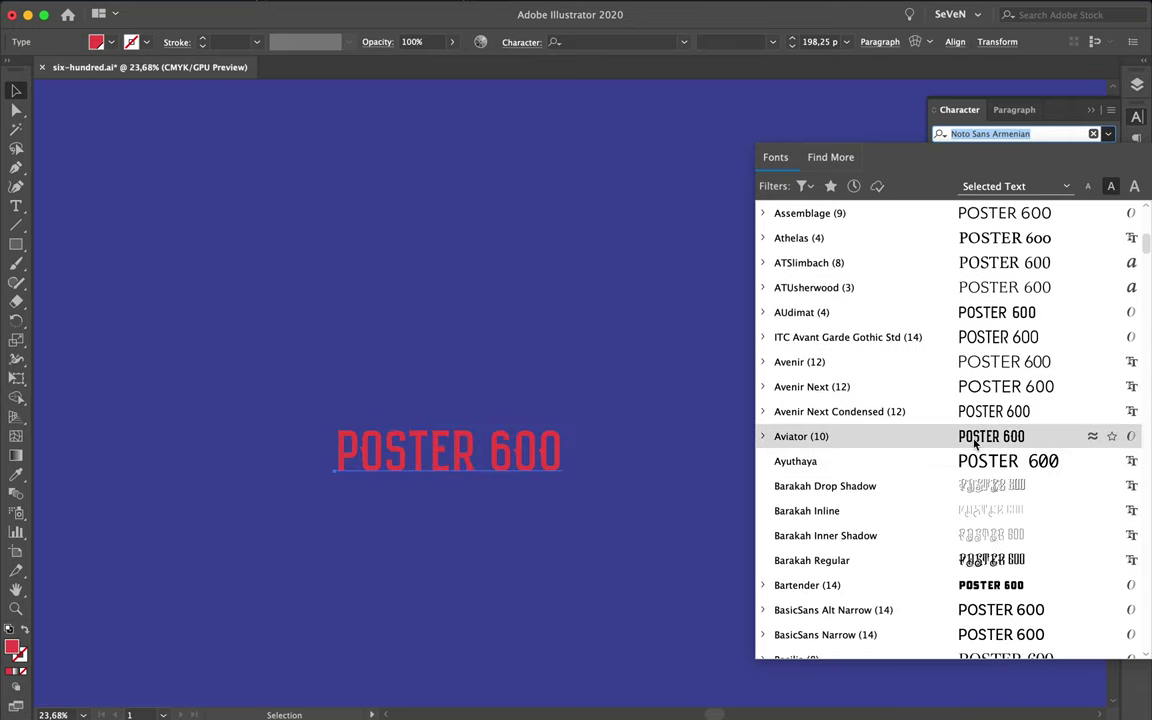
scroll(975, 443, down, 15)
scroll(975, 430, down, 2)
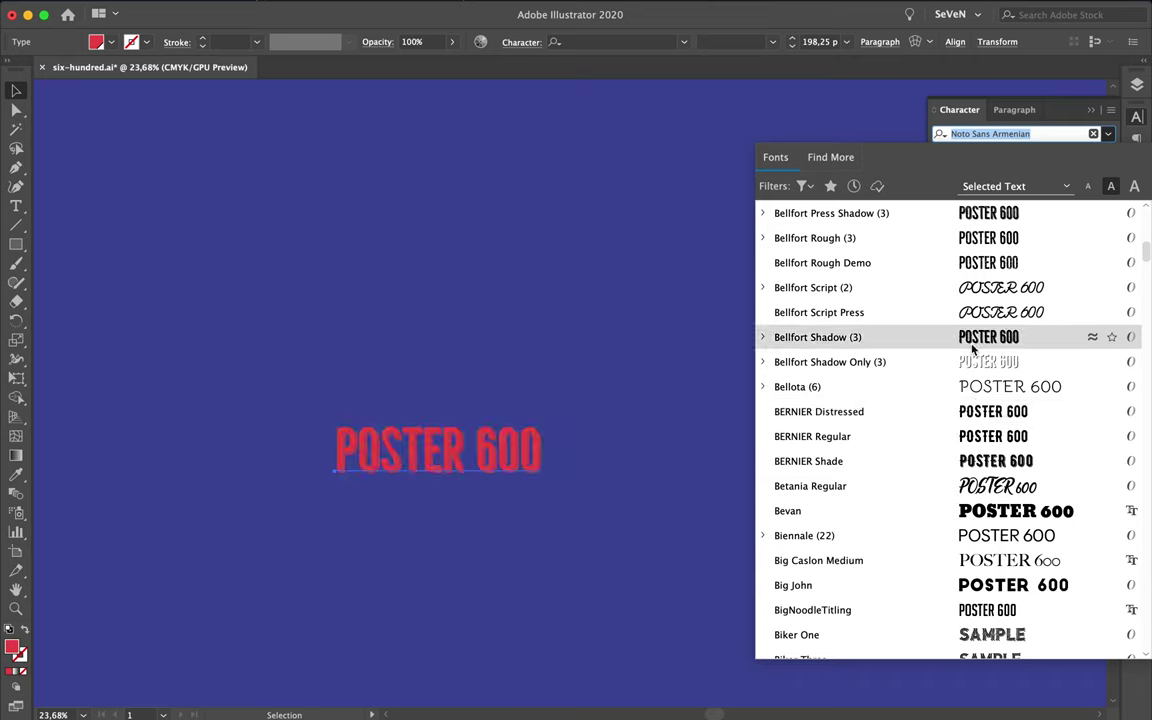
scroll(972, 347, down, 9)
scroll(970, 346, down, 1)
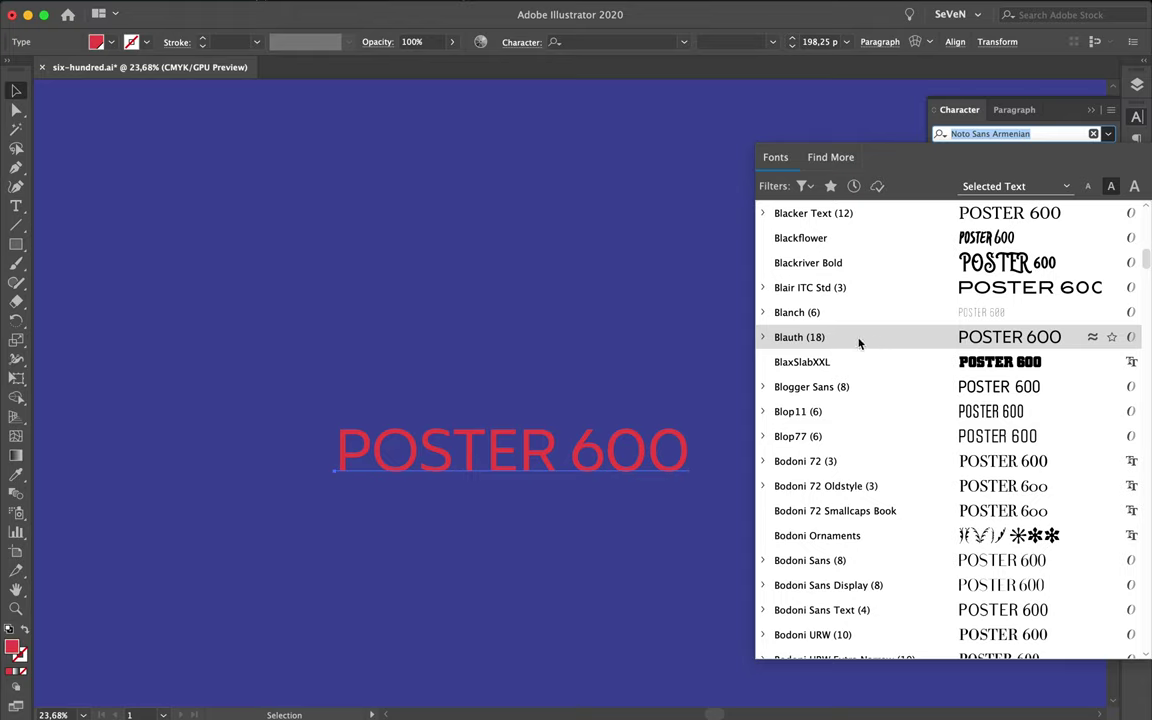
scroll(879, 386, down, 10)
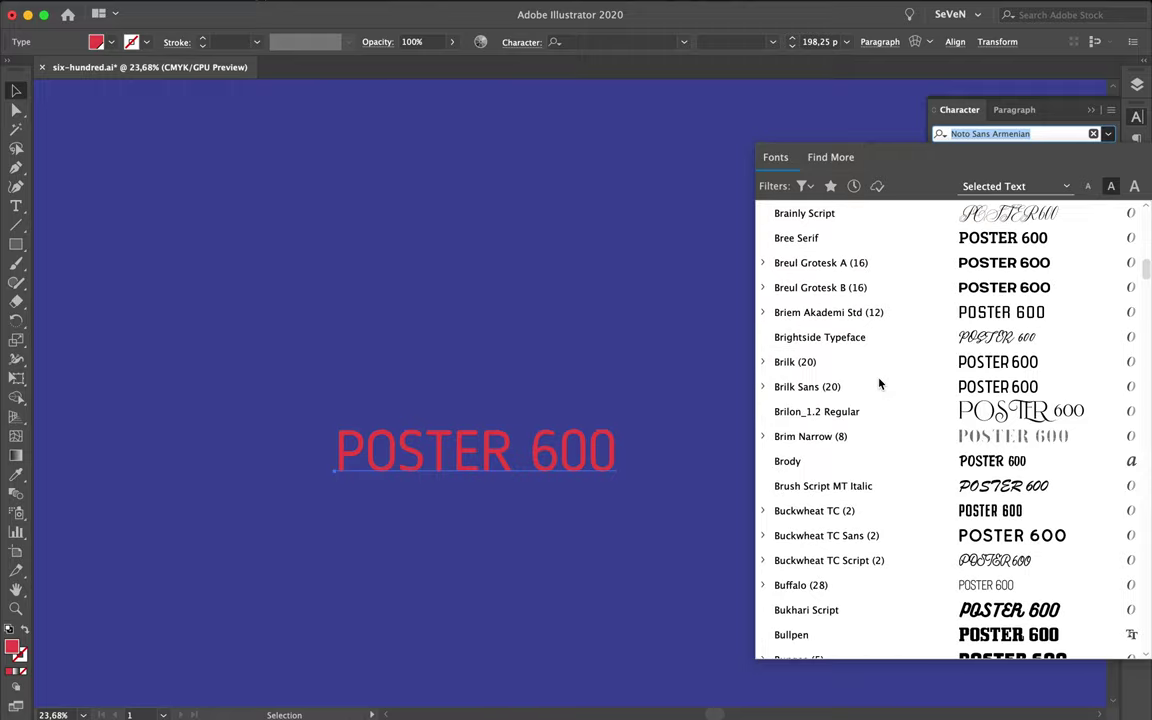
scroll(879, 385, down, 5)
scroll(879, 385, down, 15)
scroll(879, 385, down, 15)
scroll(880, 386, down, 10)
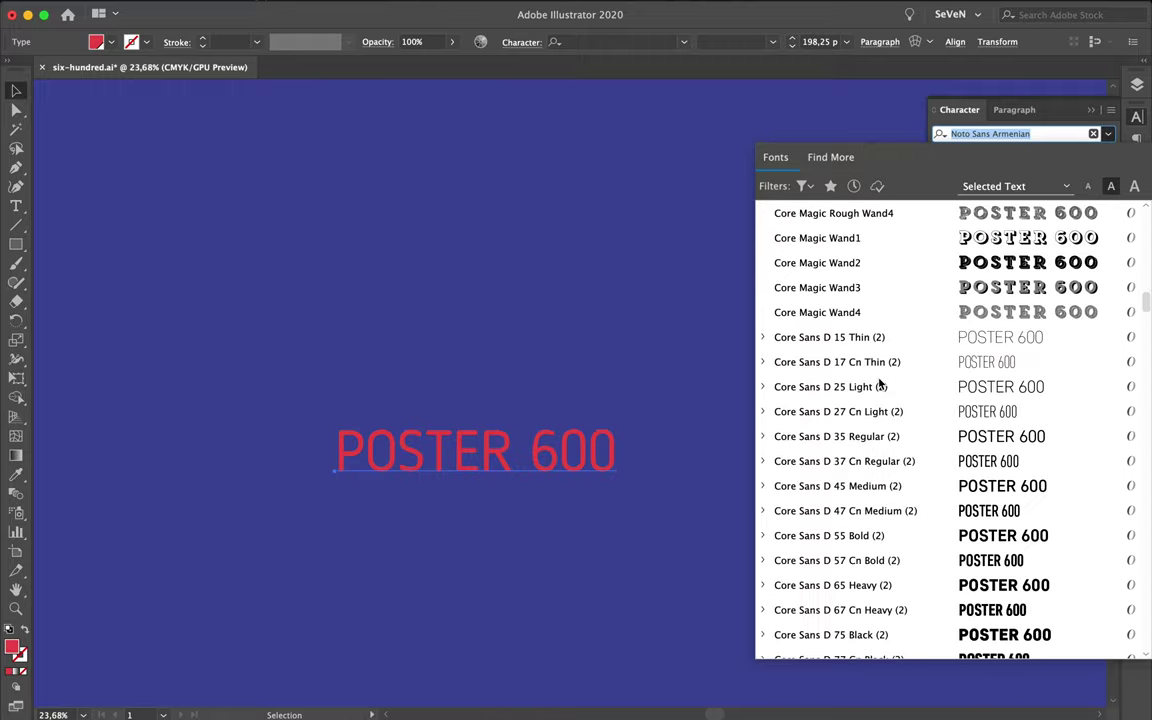
scroll(880, 386, down, 15)
scroll(880, 386, down, 5)
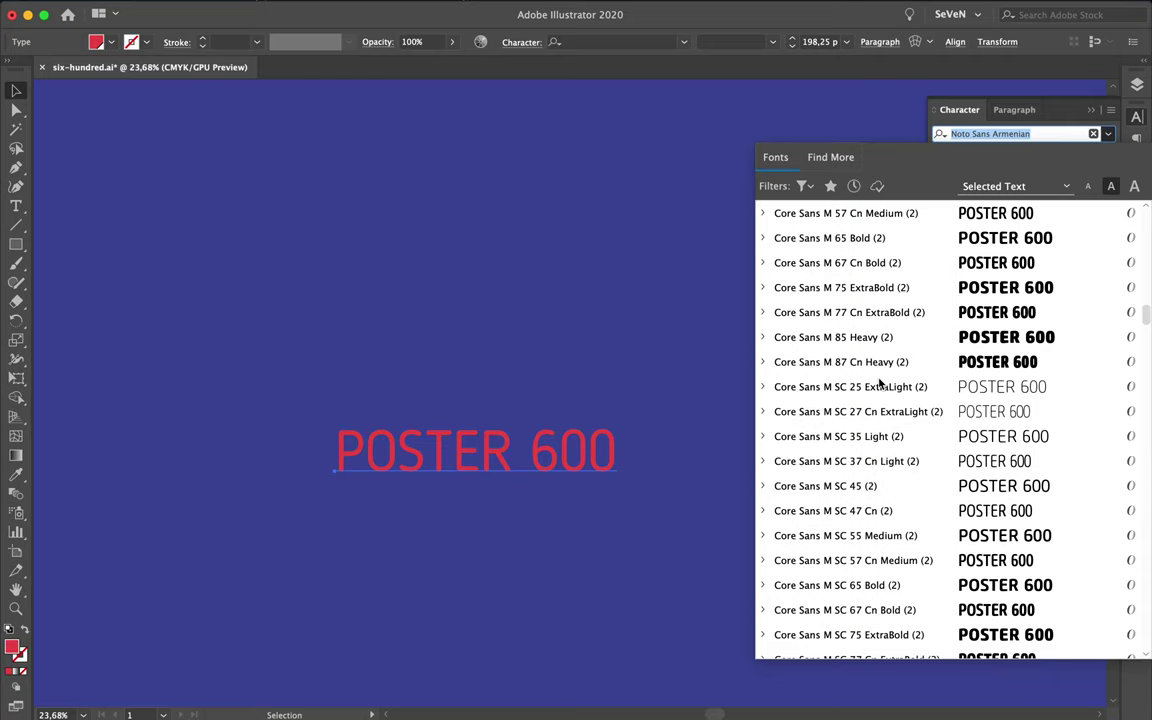
scroll(874, 436, down, 15)
scroll(876, 430, down, 2)
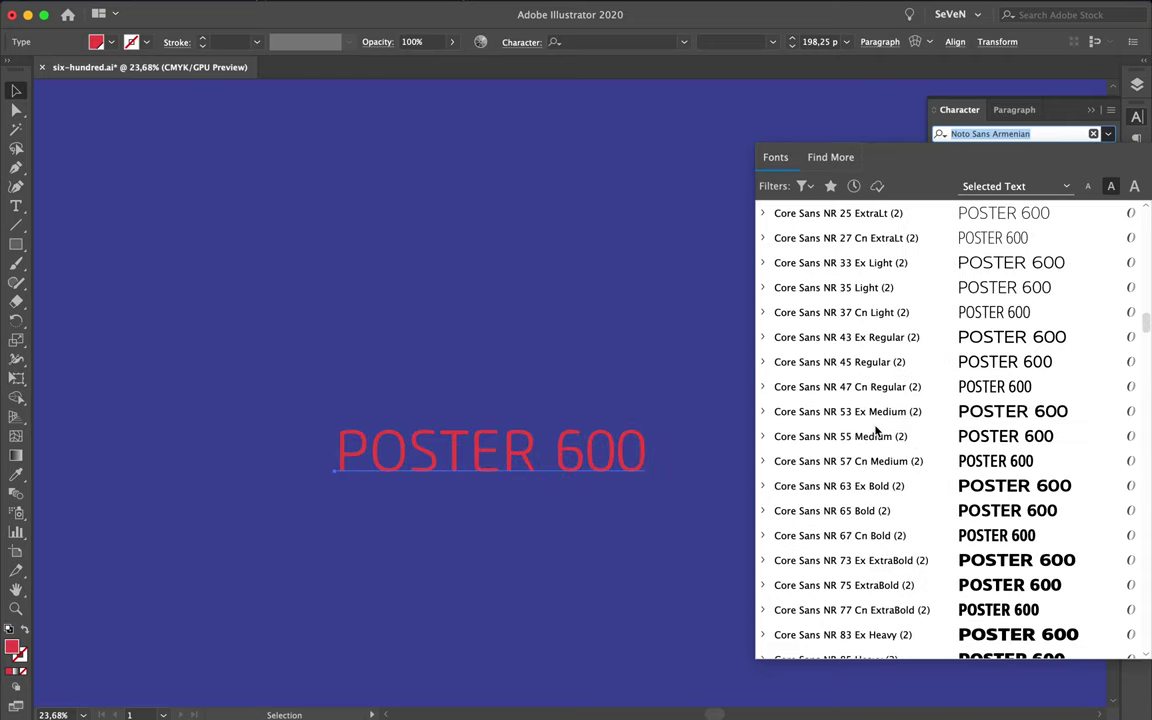
scroll(893, 360, down, 5)
scroll(893, 358, down, 10)
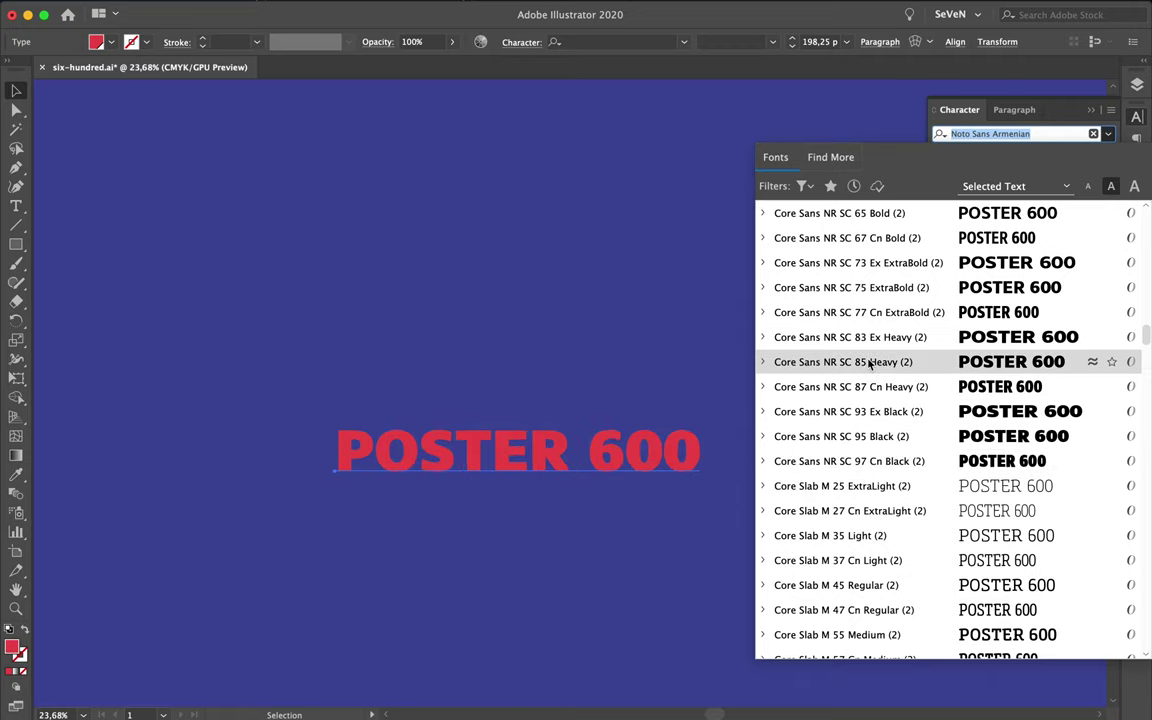
text(ty)
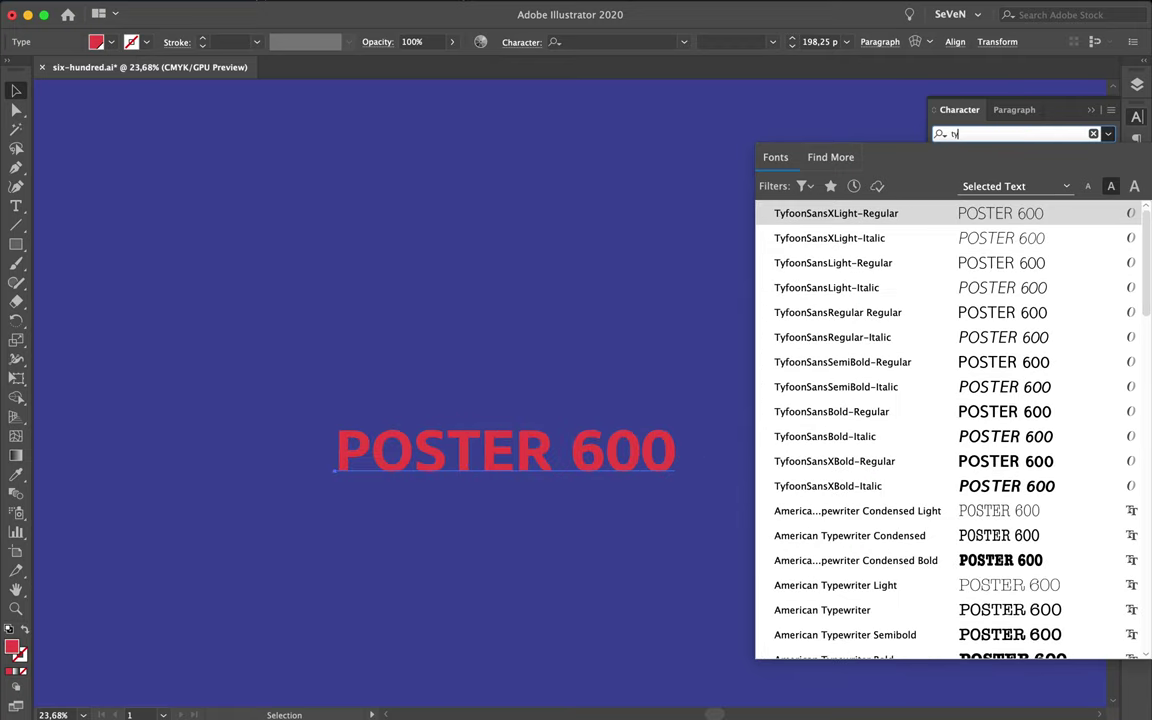
text(foon)
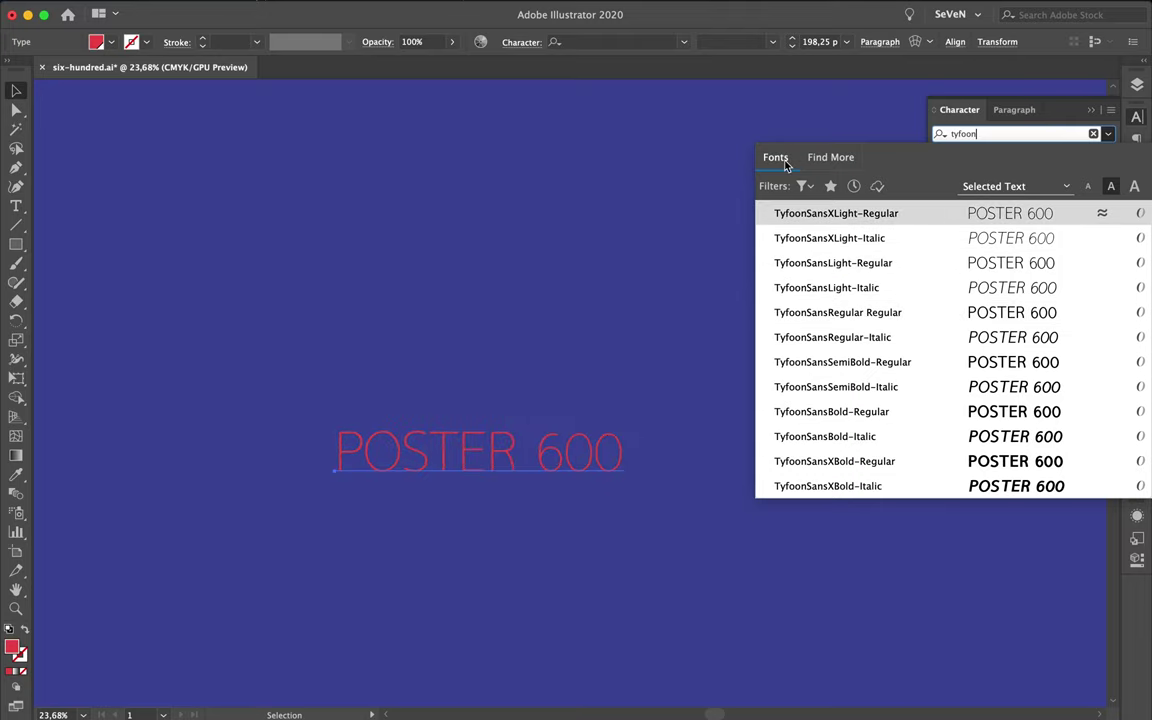
click(801, 186)
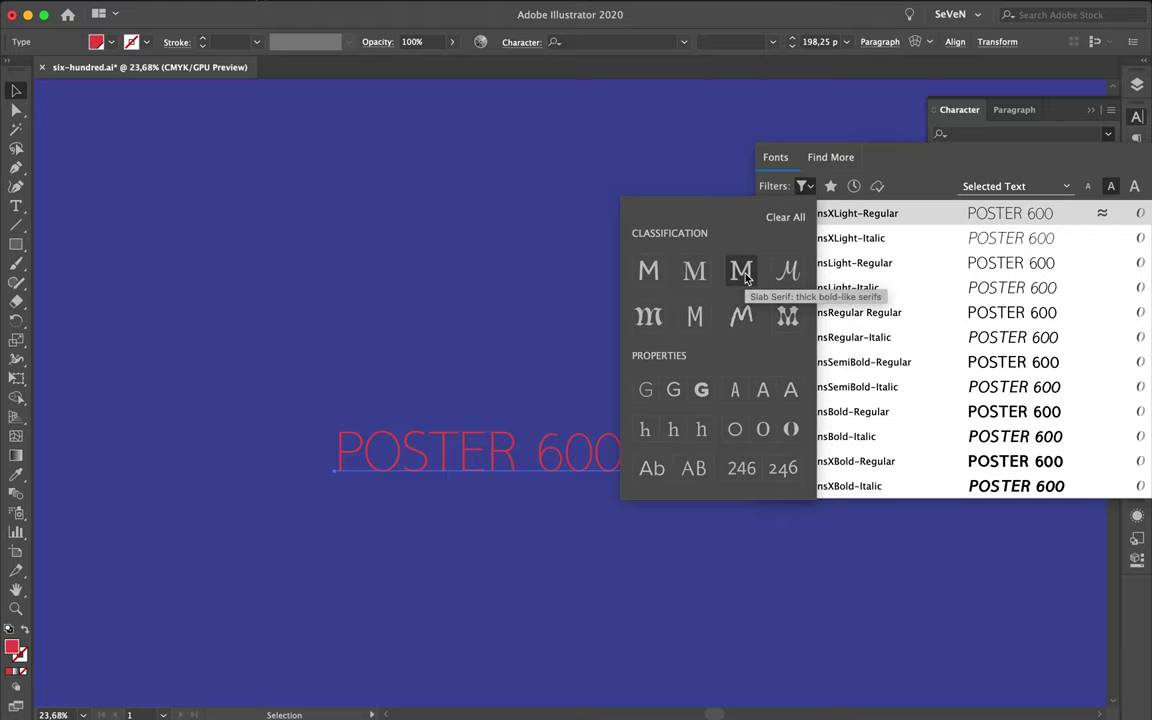
click(688, 317)
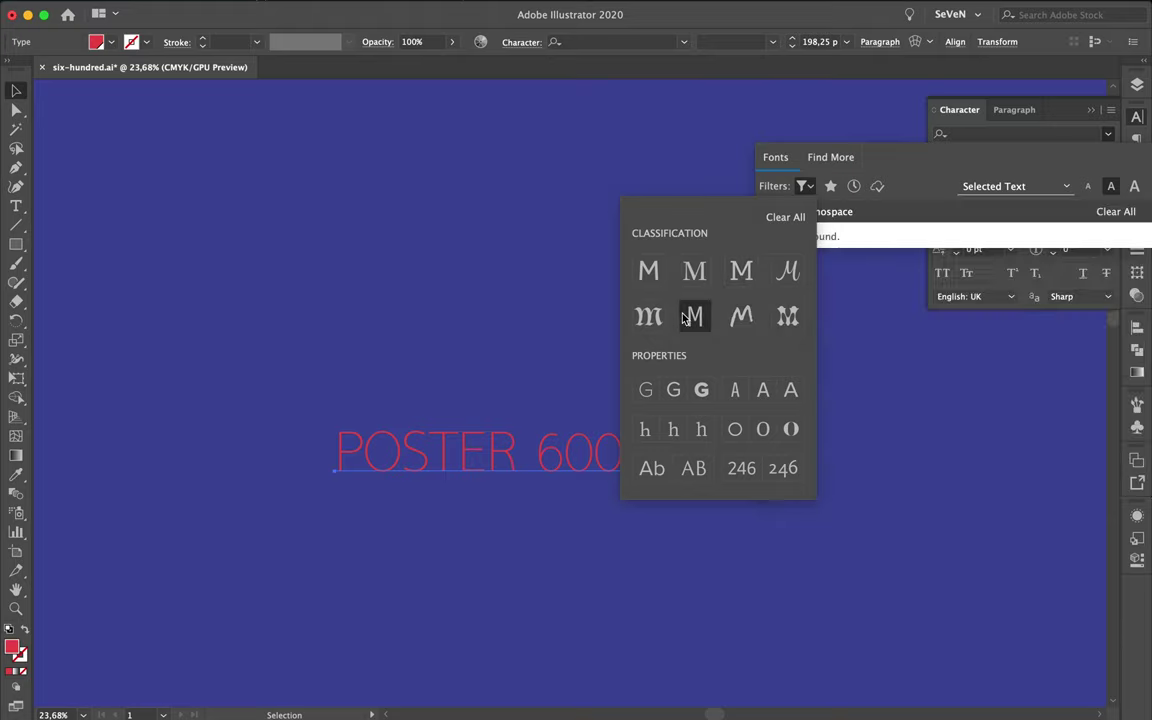
click(869, 236)
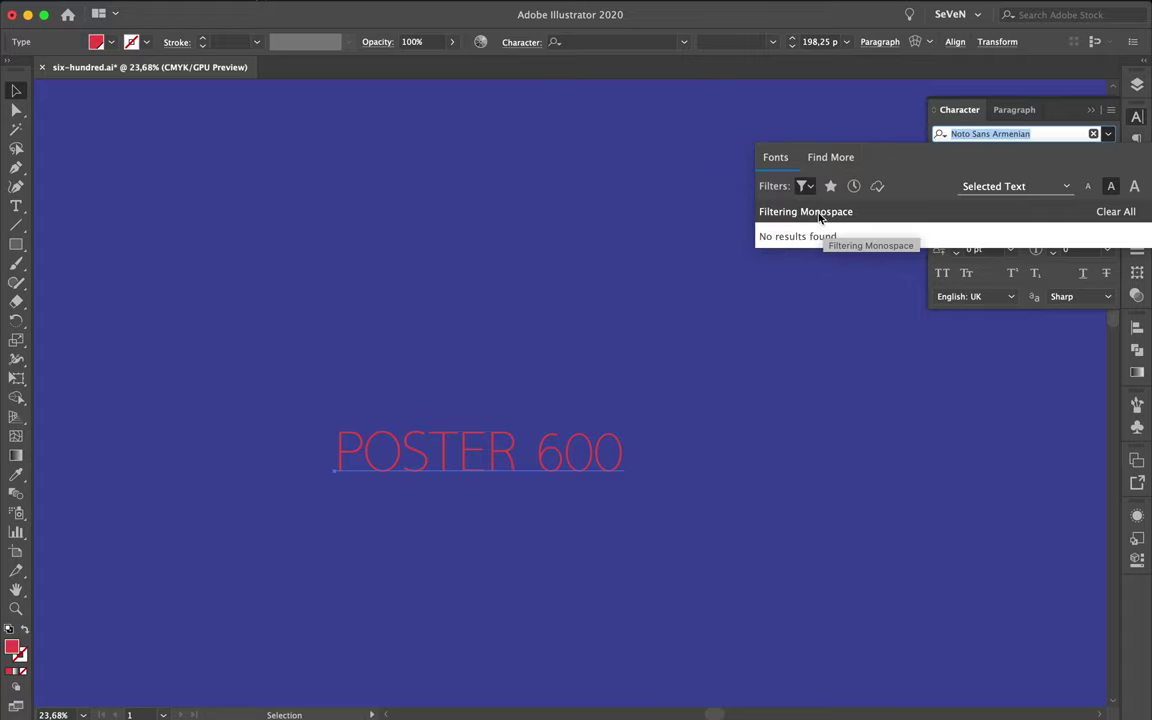
click(804, 186)
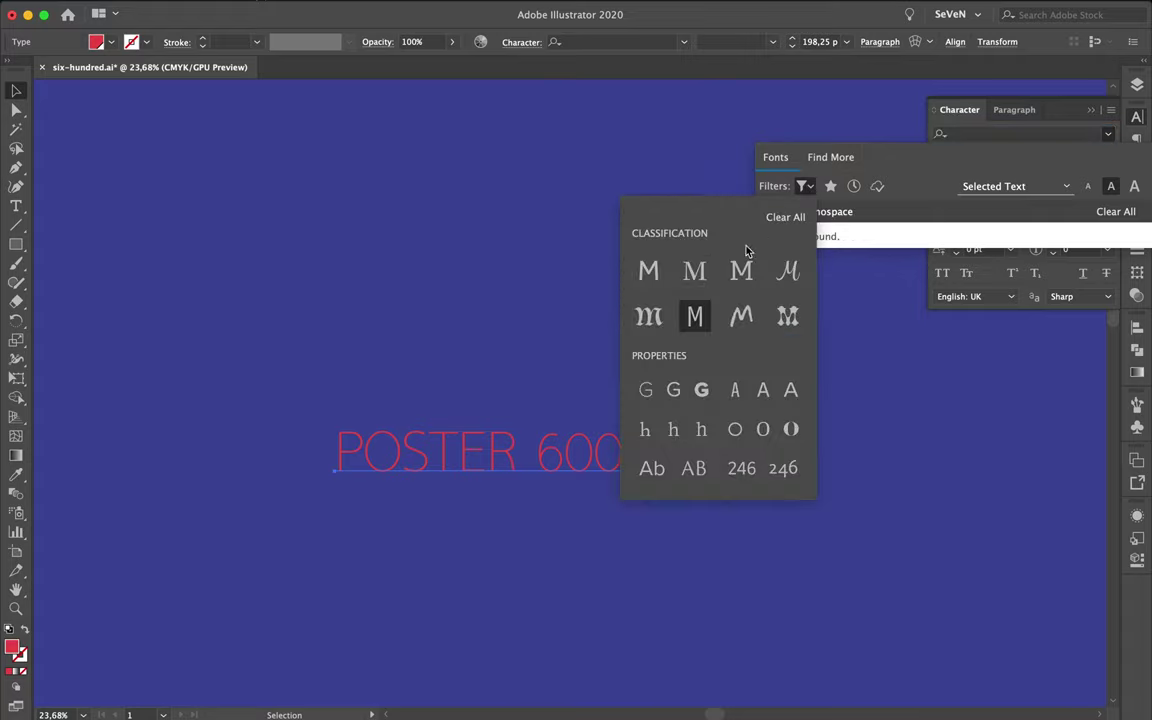
click(693, 318)
click(693, 318)
click(692, 322)
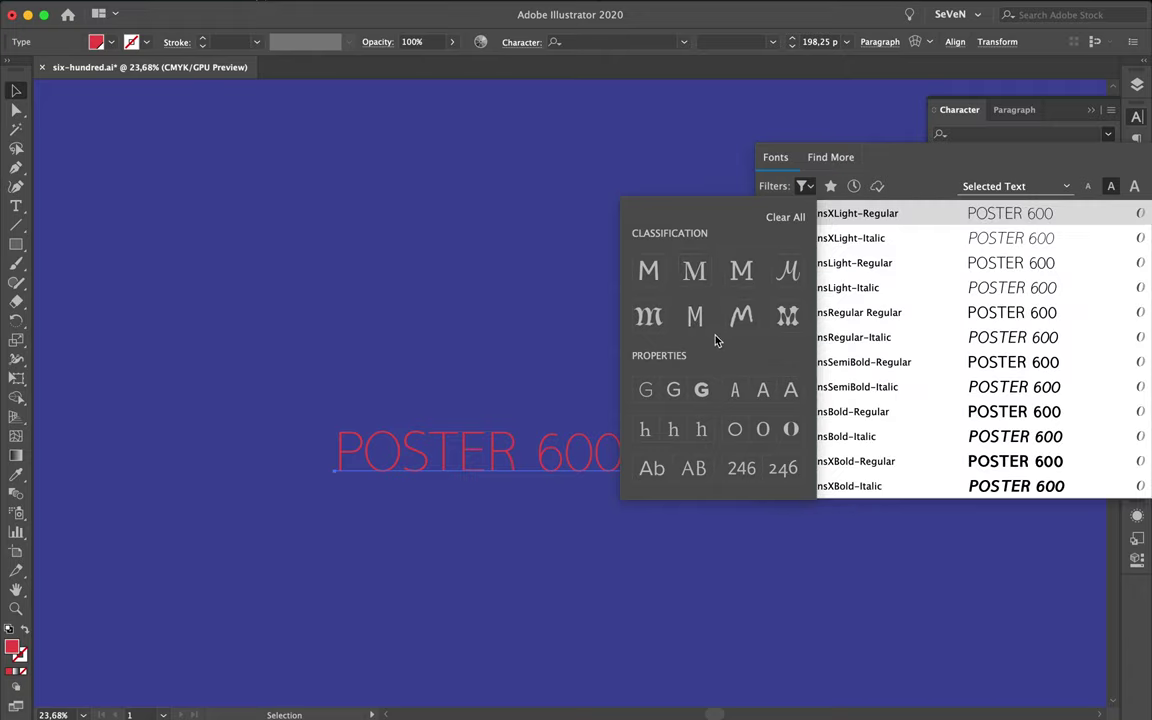
click(915, 185)
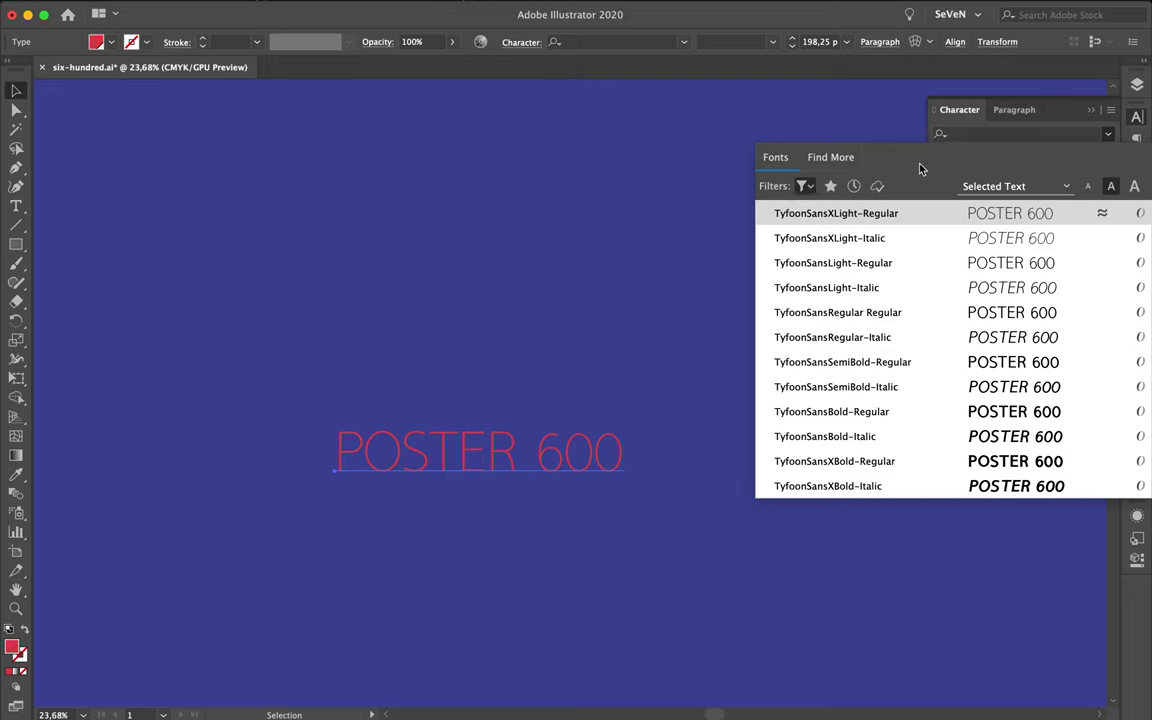
click(803, 186)
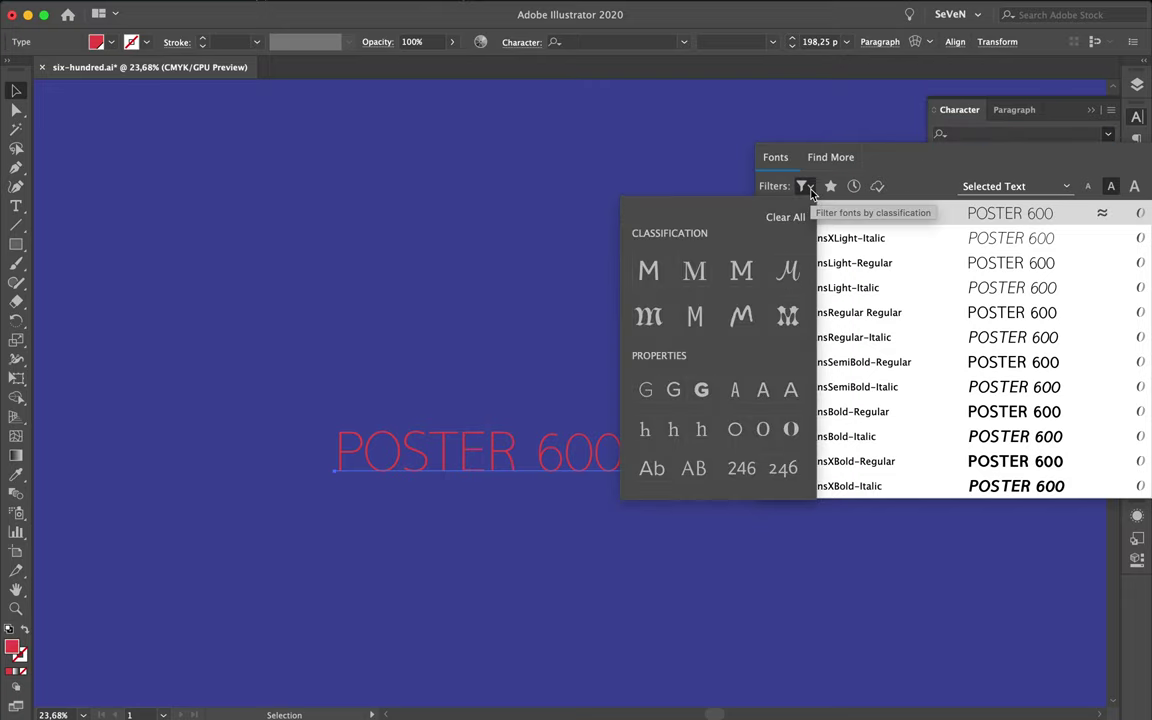
click(694, 270)
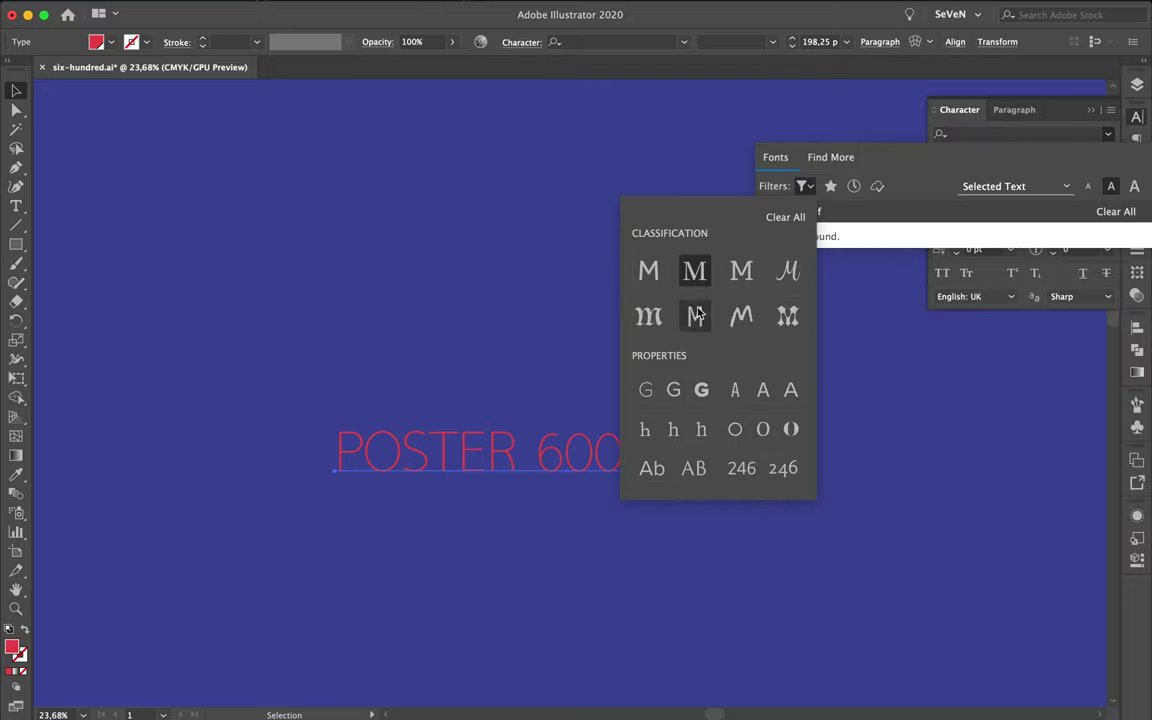
click(697, 318)
click(649, 273)
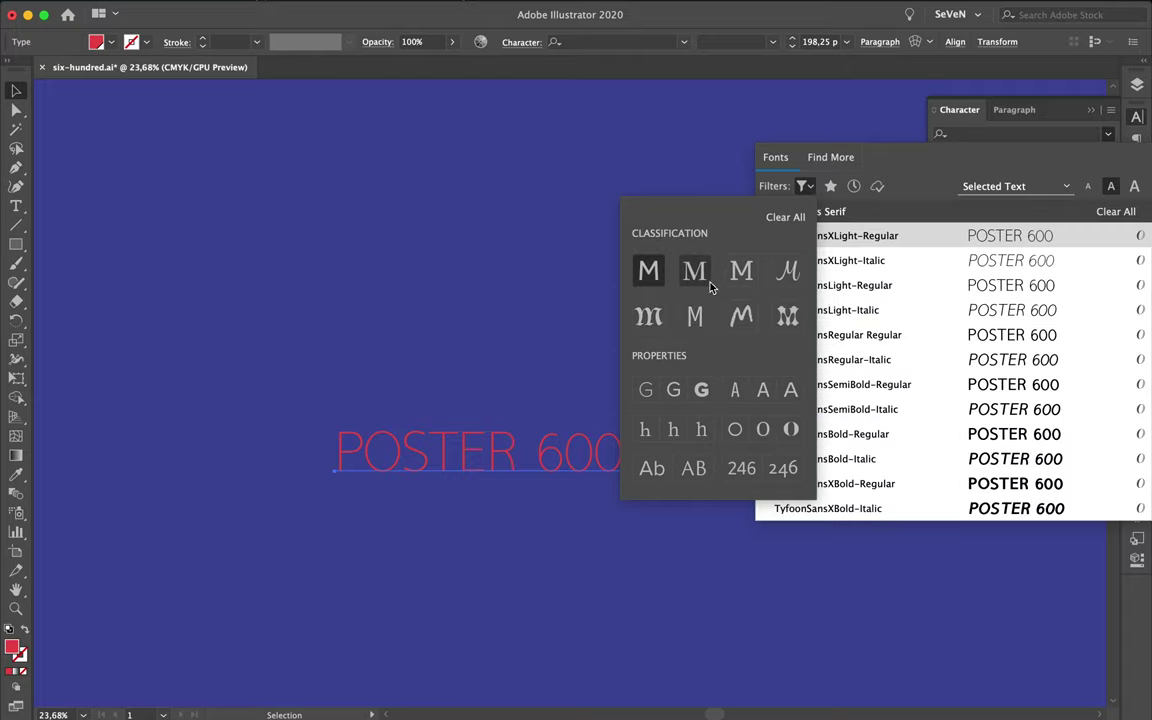
click(730, 283)
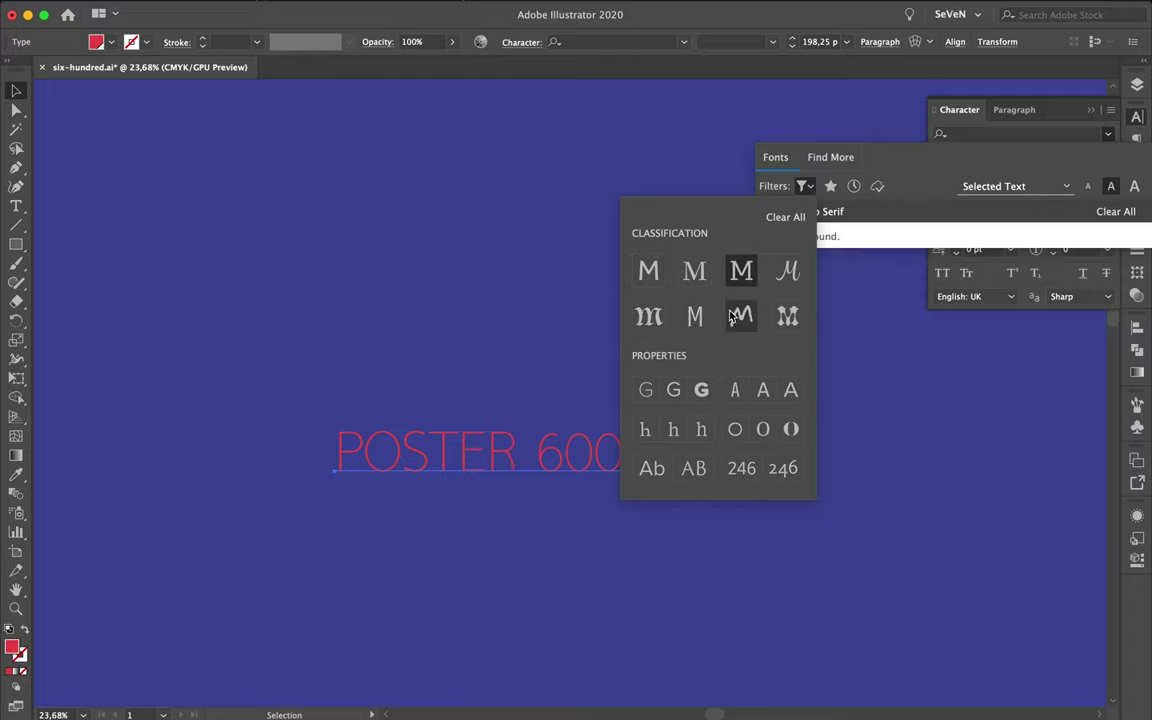
click(791, 283)
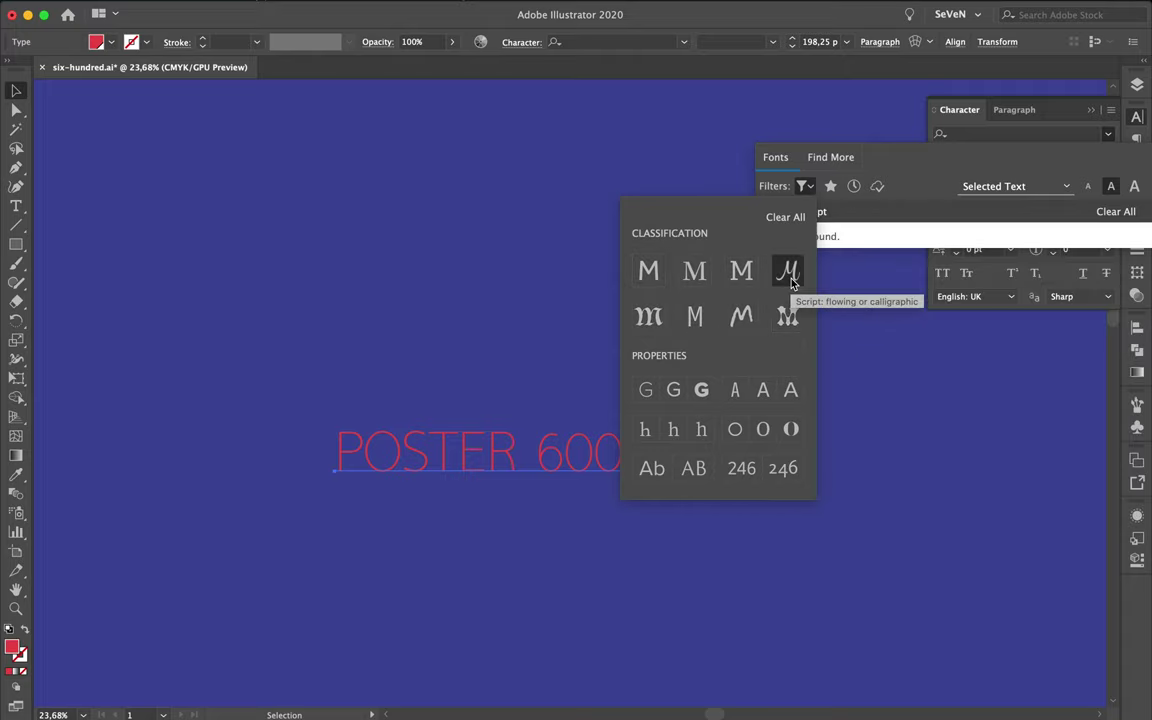
click(885, 231)
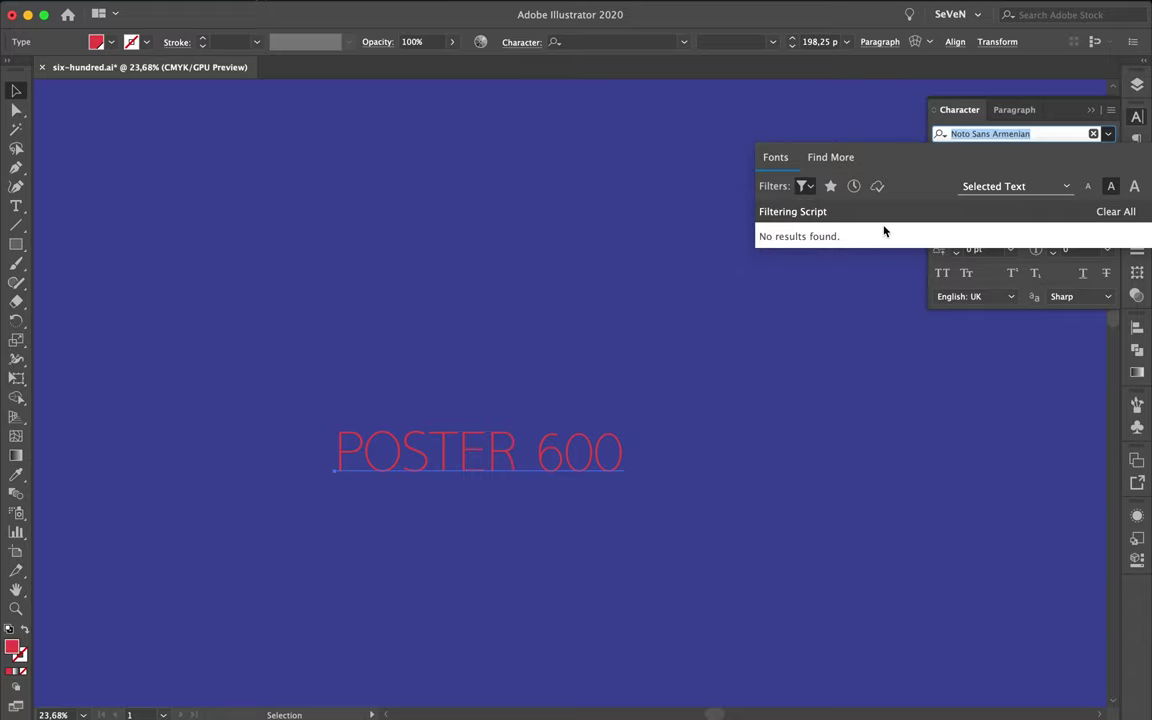
click(805, 186)
click(788, 271)
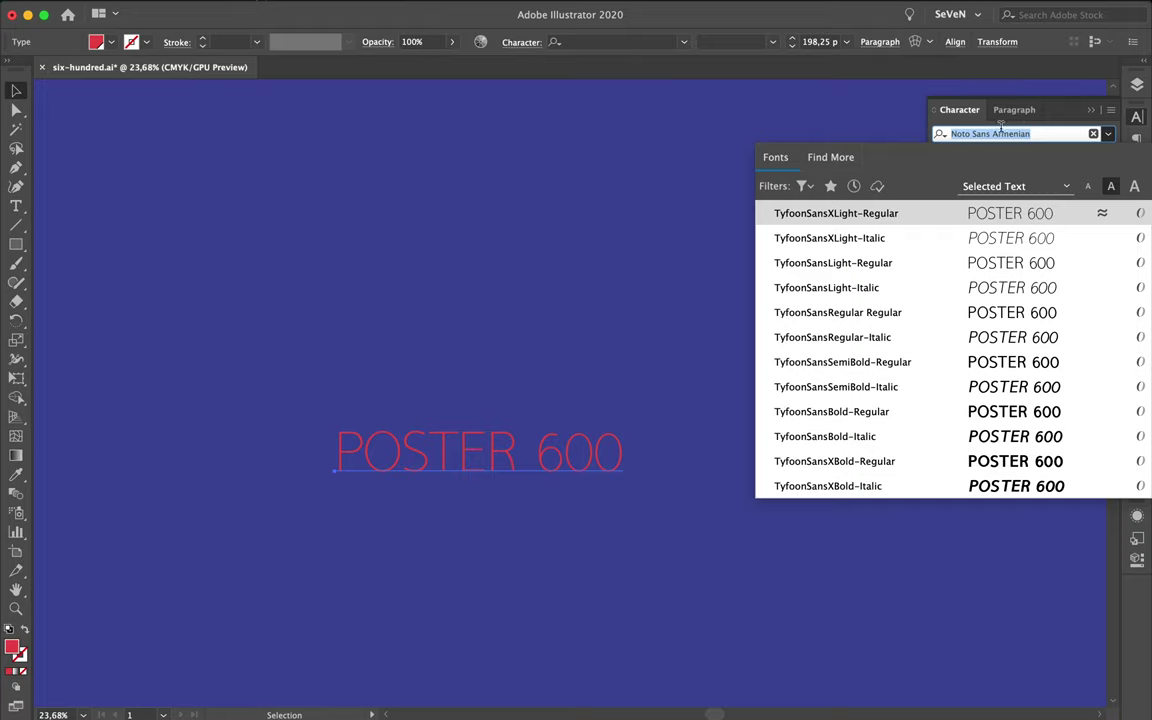
click(1062, 133)
Step: Browse down the full font list, previewing typefaces on the POSTER 600 headline until reaching Cutive Mono
click(1093, 133)
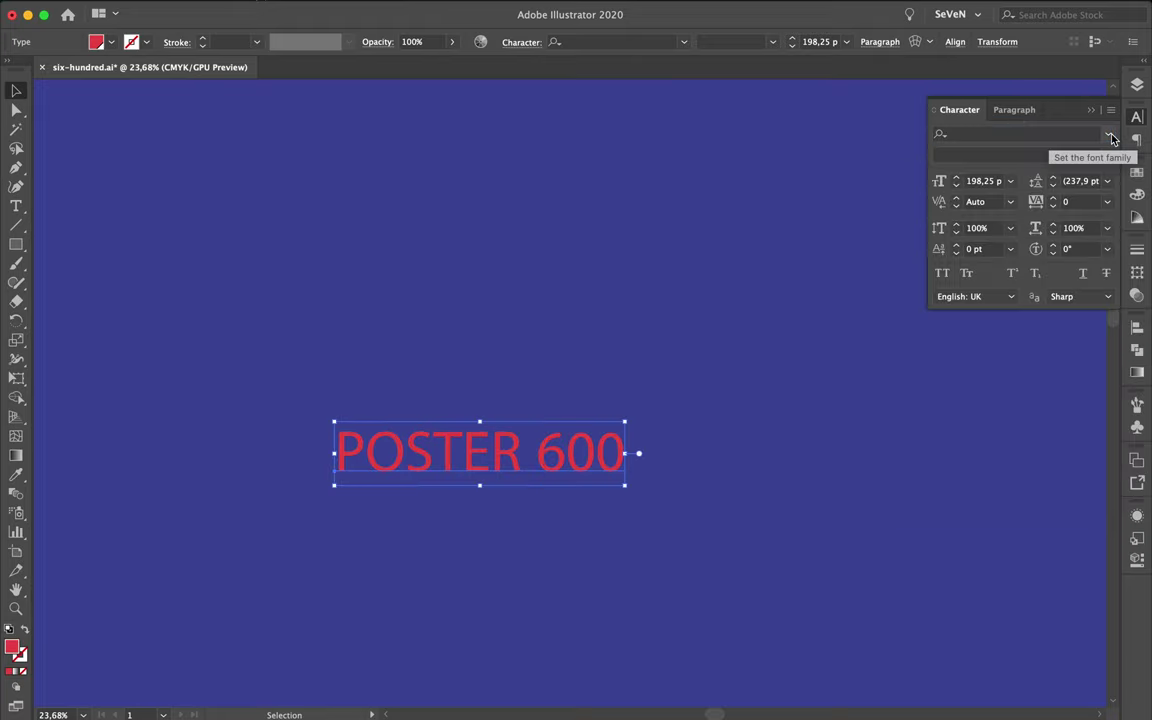
click(1108, 134)
scroll(895, 390, down, 10)
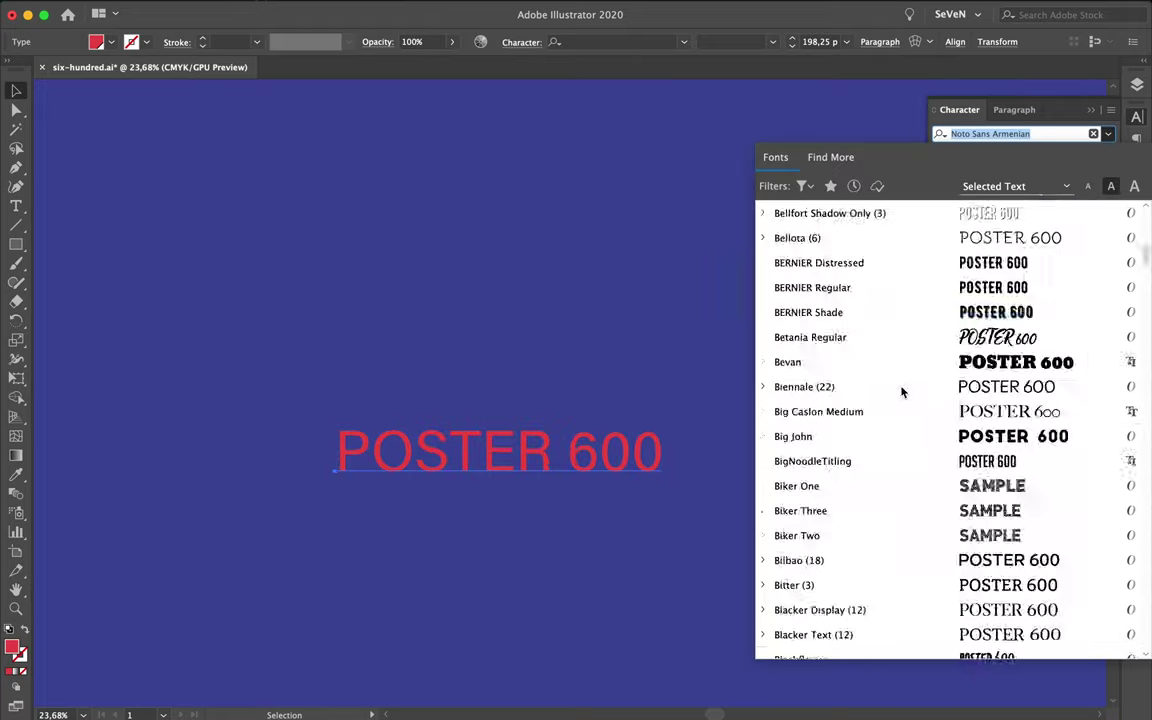
scroll(900, 391, down, 5)
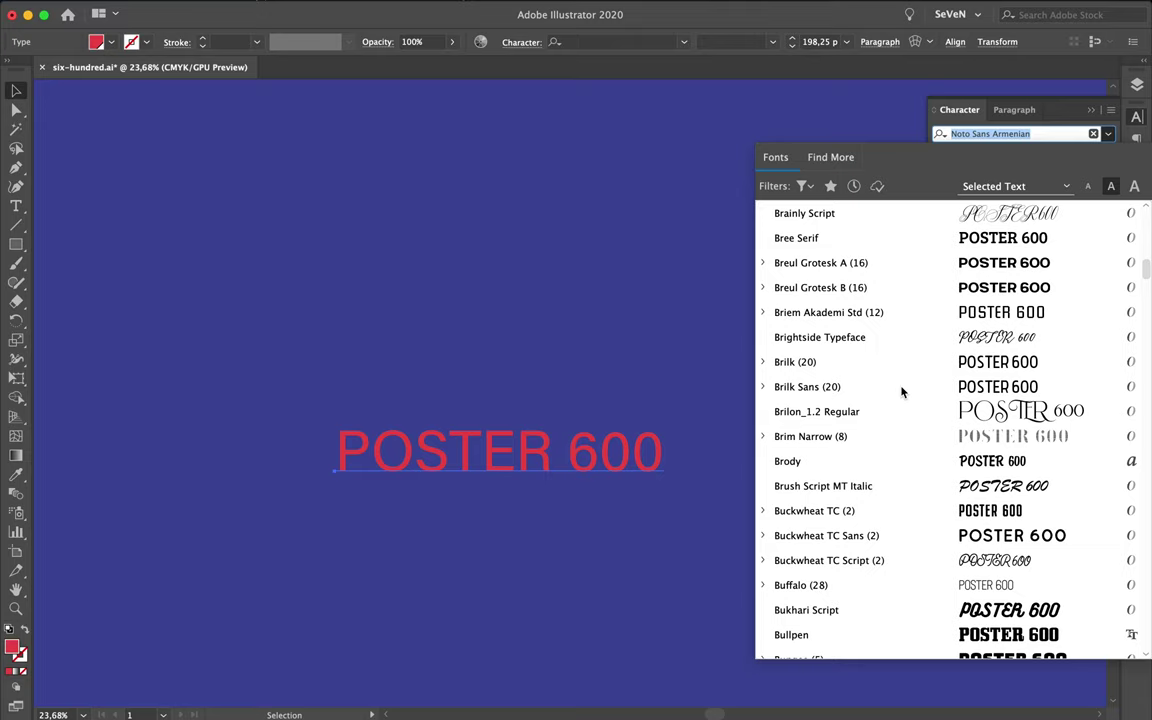
scroll(901, 391, down, 1)
scroll(901, 391, down, 2)
scroll(901, 391, down, 2)
scroll(901, 391, down, 3)
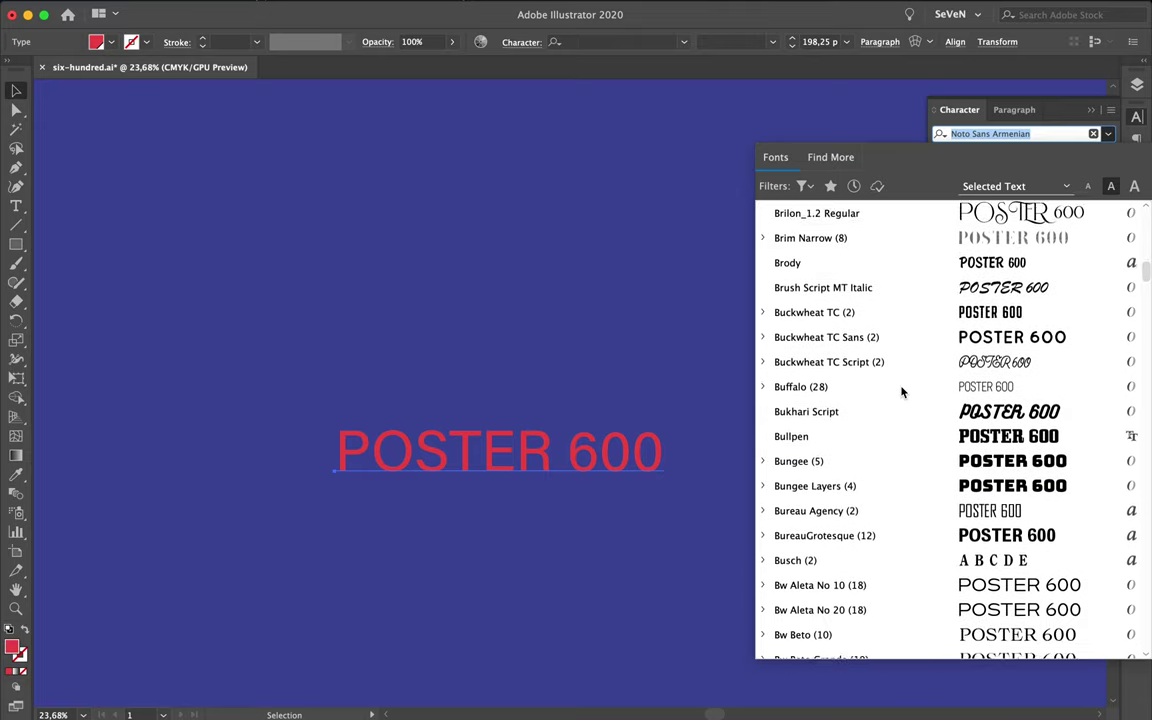
scroll(901, 391, down, 2)
scroll(901, 391, down, 1)
scroll(901, 391, down, 4)
scroll(901, 391, down, 3)
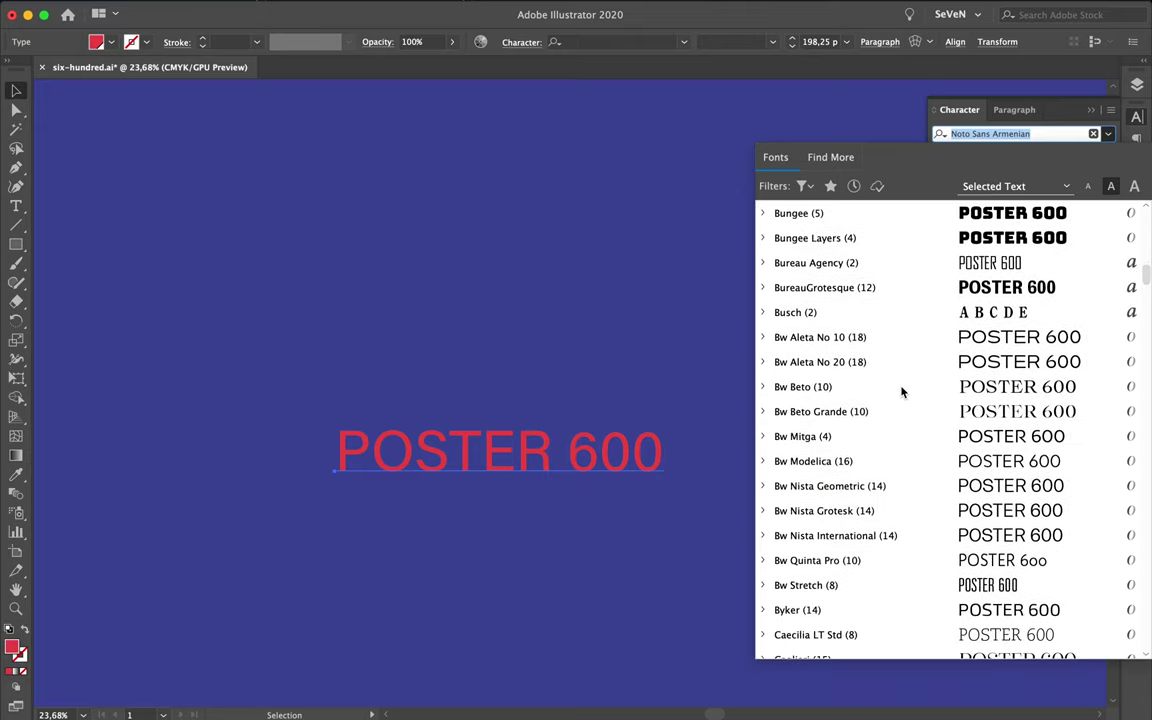
scroll(901, 391, down, 3)
scroll(901, 391, down, 5)
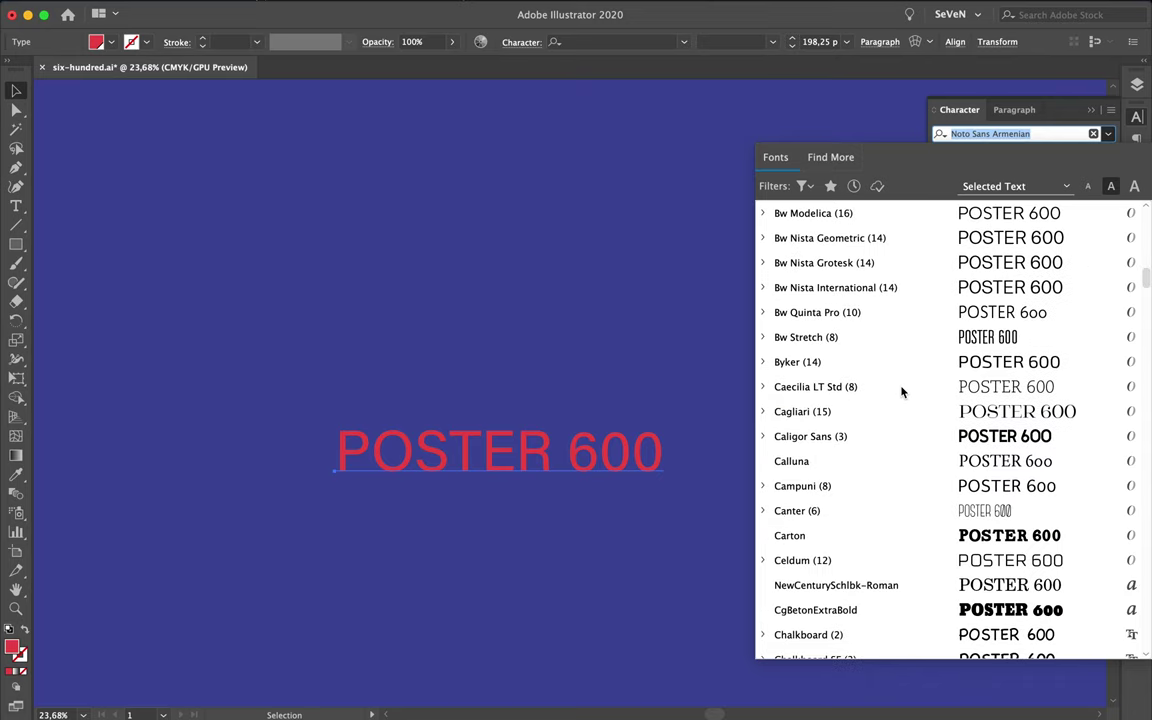
scroll(901, 391, down, 1)
scroll(901, 391, down, 4)
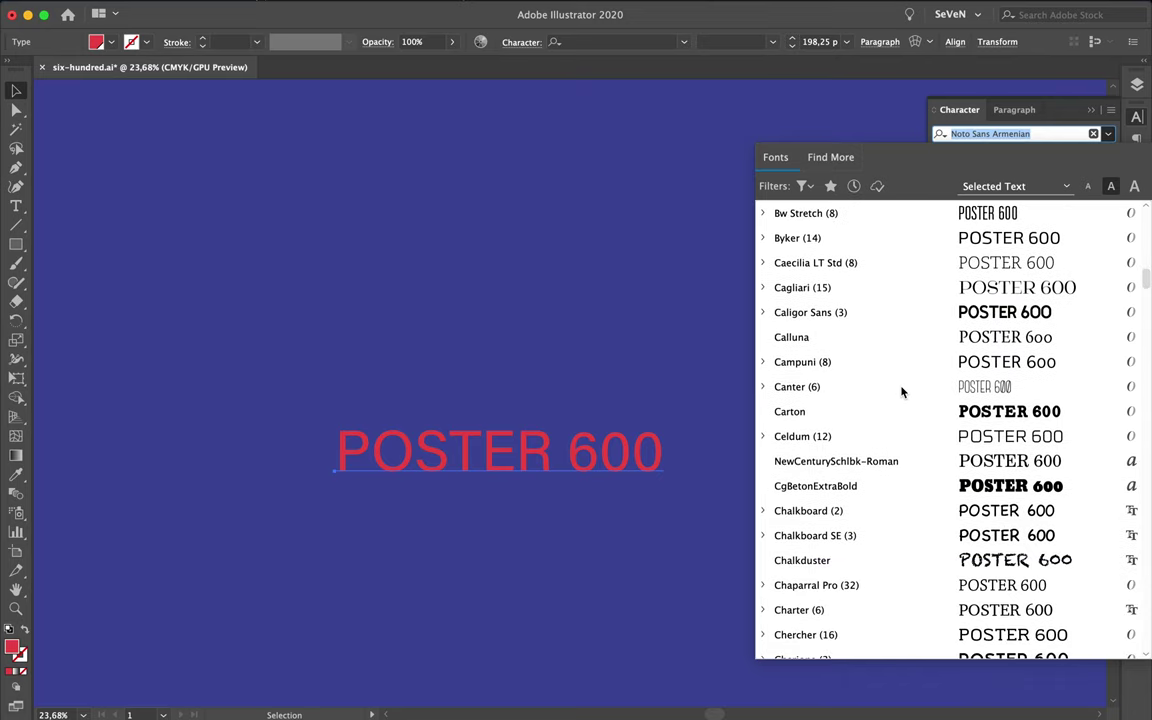
scroll(901, 391, down, 2)
scroll(901, 391, down, 3)
scroll(901, 391, down, 3)
scroll(901, 391, down, 3)
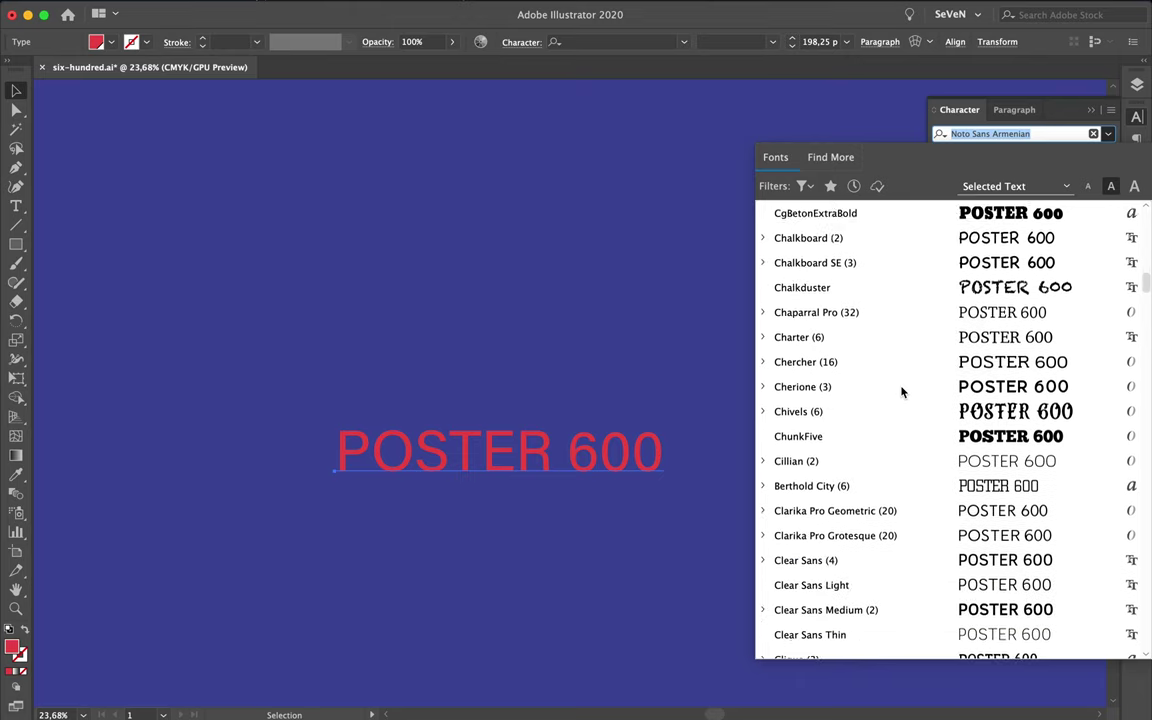
scroll(901, 391, down, 3)
scroll(901, 391, down, 3)
scroll(901, 391, down, 2)
scroll(901, 391, down, 1)
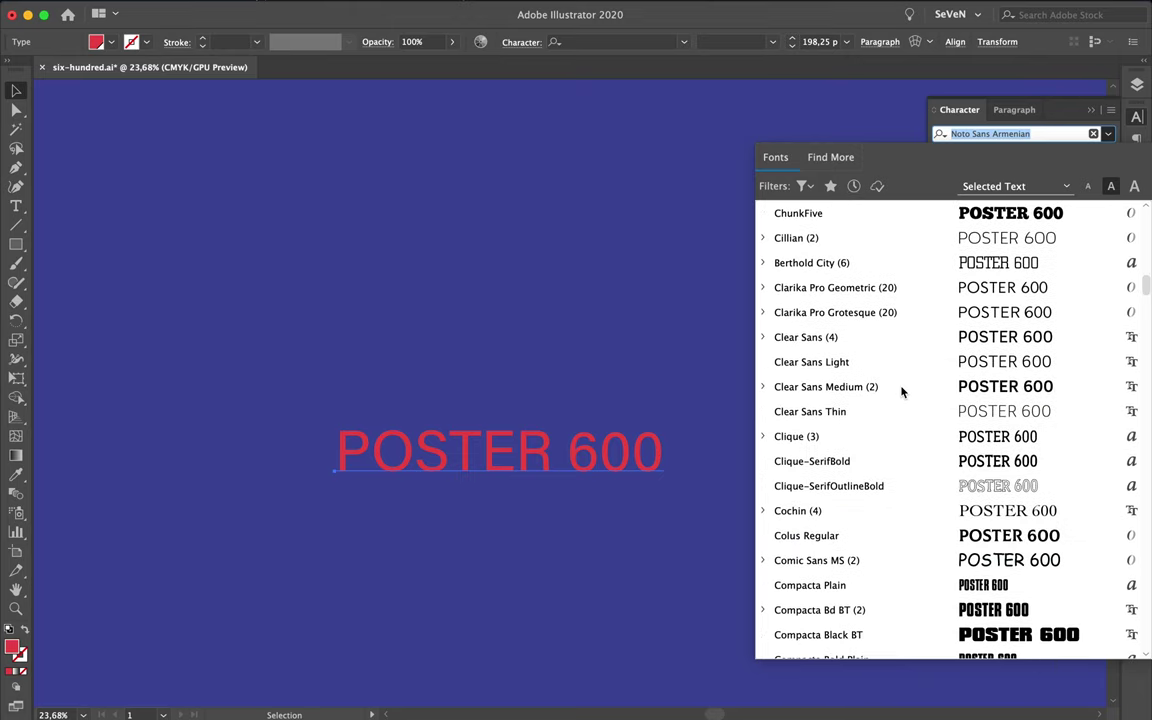
scroll(901, 391, down, 4)
scroll(901, 391, down, 3)
scroll(901, 391, down, 2)
scroll(901, 391, down, 1)
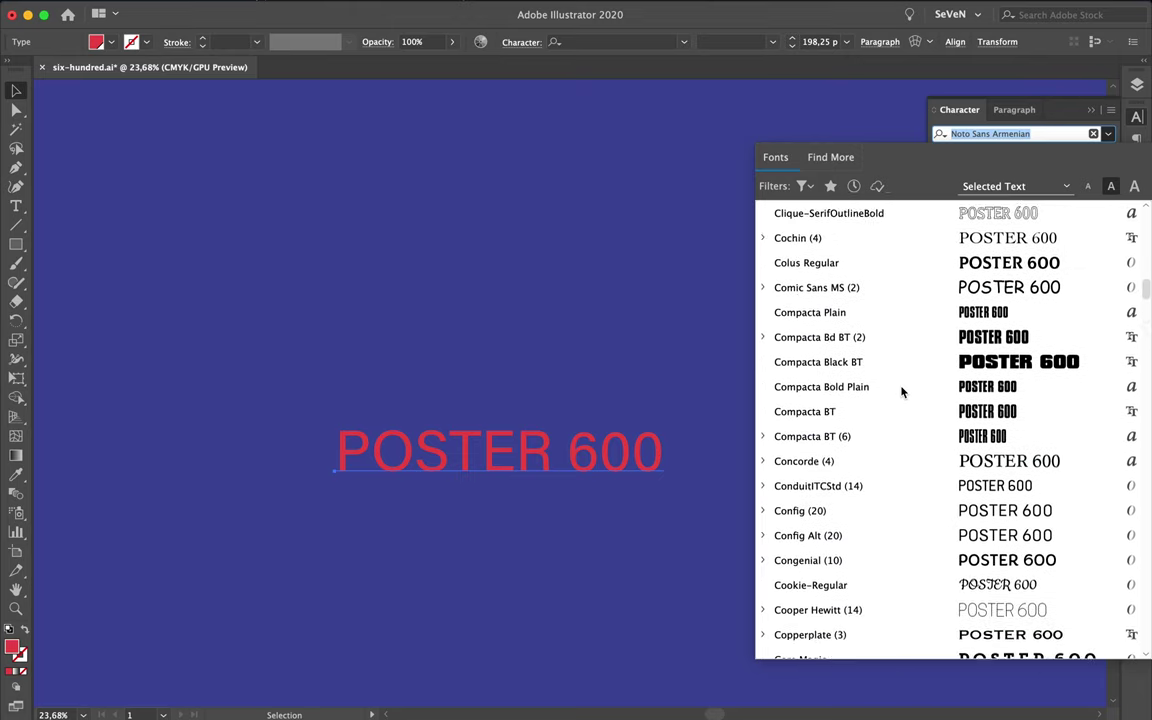
scroll(901, 391, down, 3)
scroll(901, 391, down, 2)
scroll(901, 391, down, 3)
scroll(901, 391, down, 5)
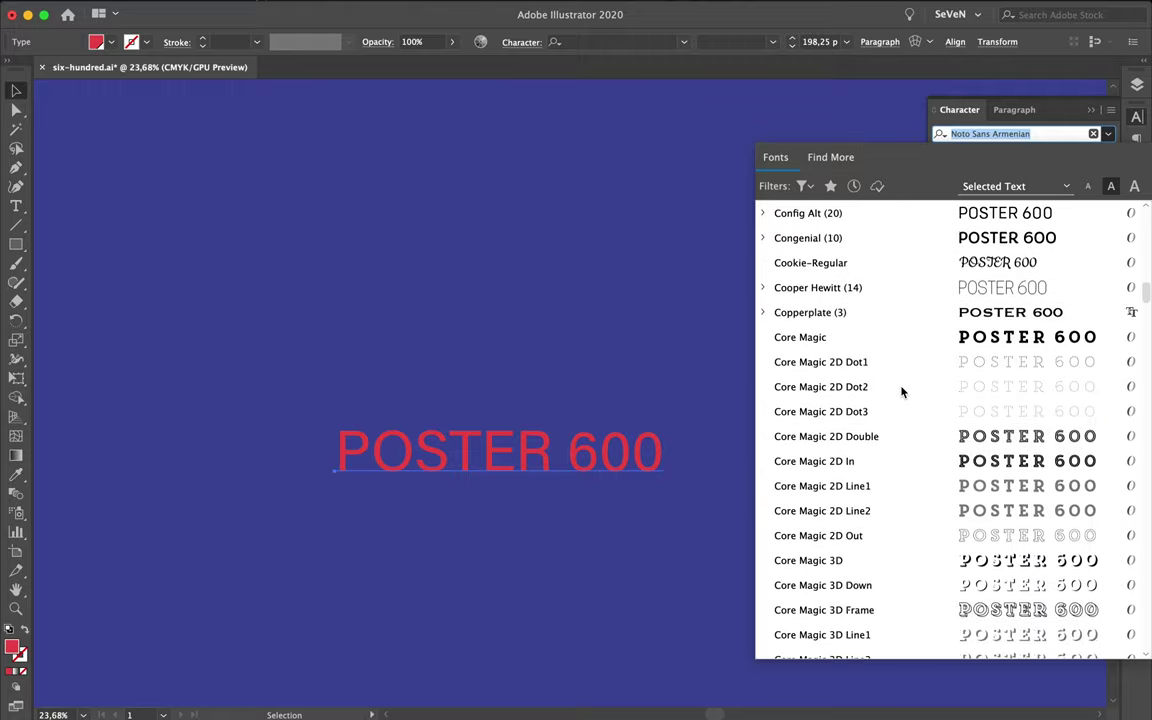
scroll(901, 391, down, 2)
scroll(901, 391, down, 5)
scroll(901, 391, down, 10)
scroll(901, 391, down, 15)
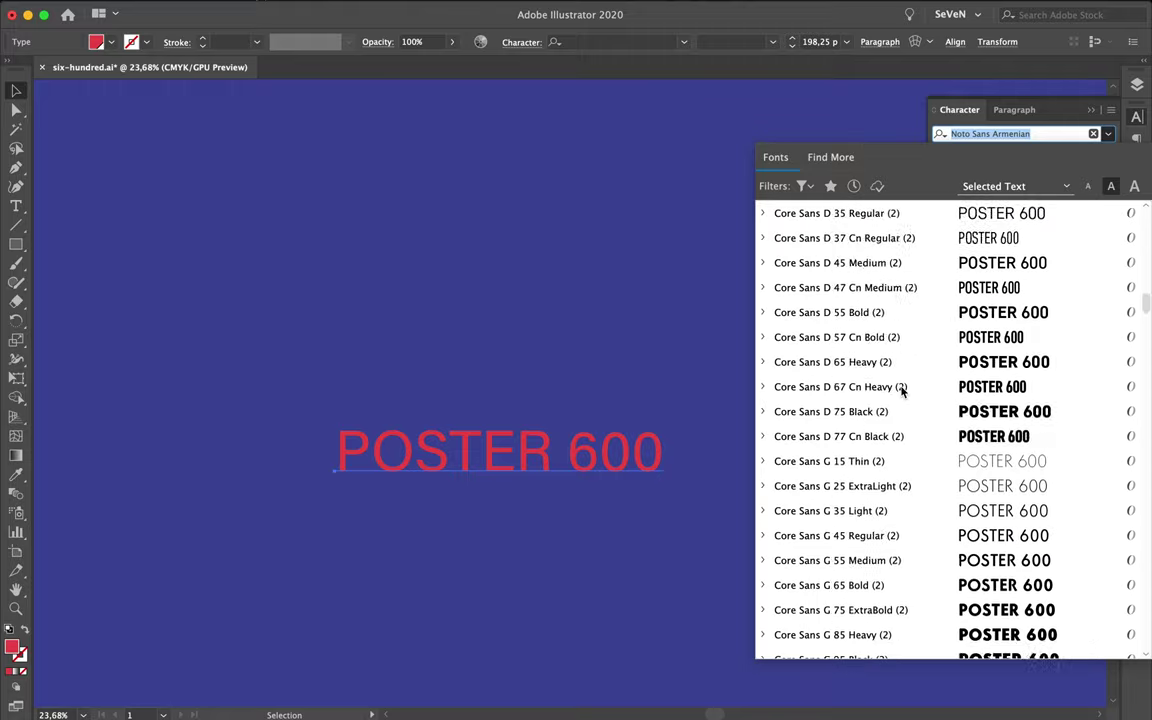
scroll(901, 391, down, 20)
scroll(901, 391, down, 20)
scroll(901, 391, down, 20)
scroll(901, 391, down, 15)
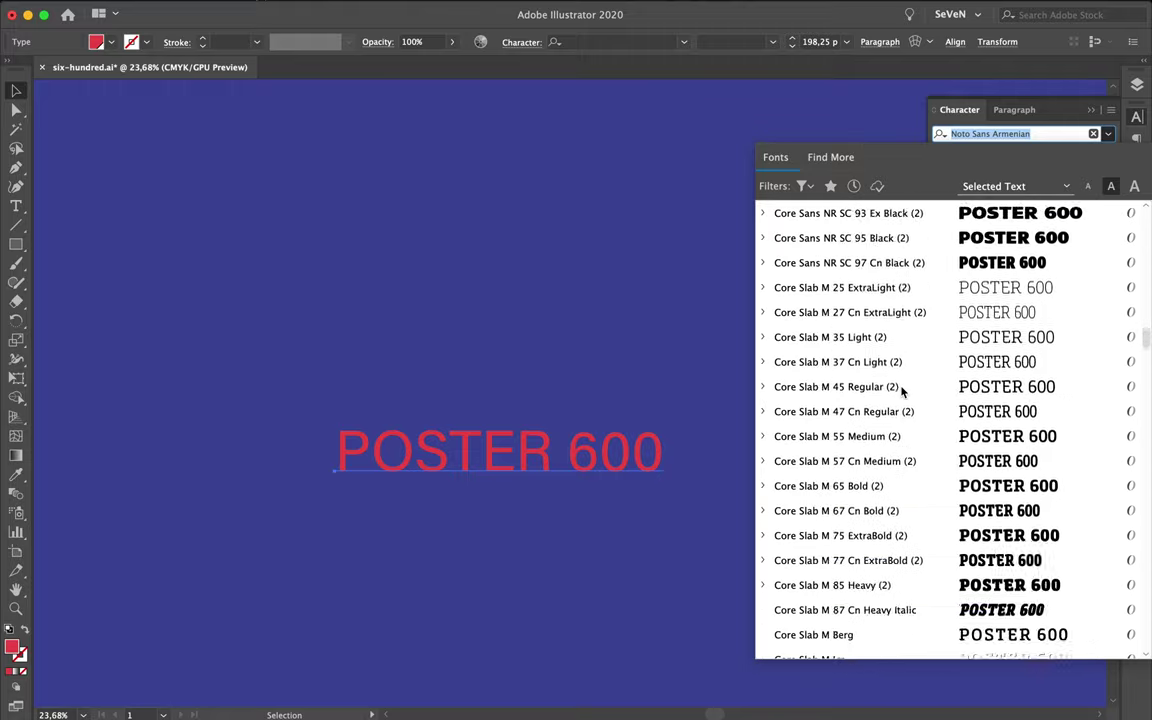
scroll(901, 391, down, 12)
scroll(901, 391, up, 4)
scroll(901, 391, up, 3)
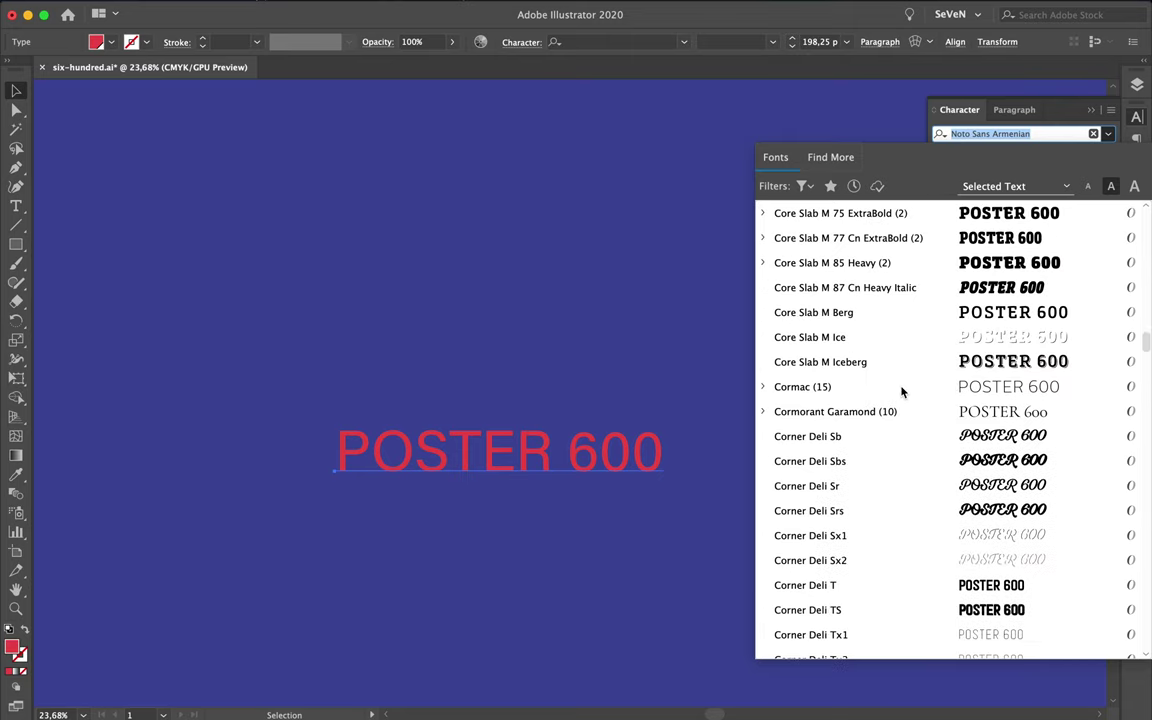
scroll(901, 391, down, 2)
scroll(901, 391, down, 4)
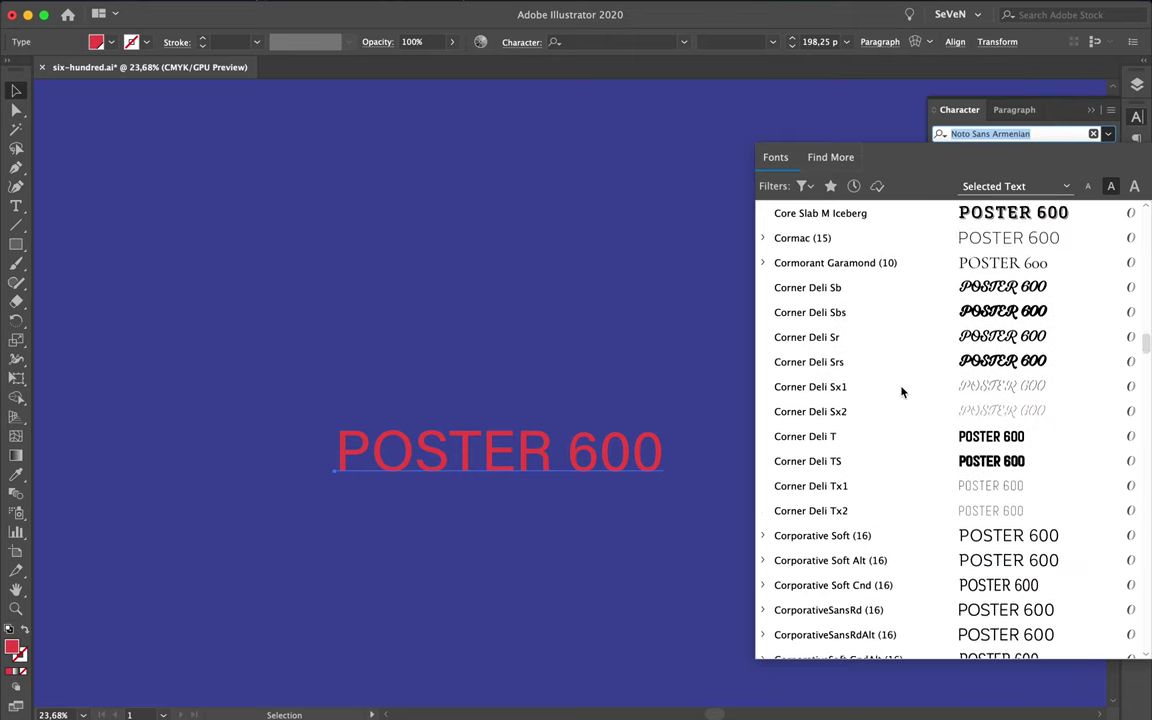
scroll(901, 391, down, 3)
scroll(901, 391, down, 3)
scroll(901, 391, down, 1)
scroll(901, 391, down, 3)
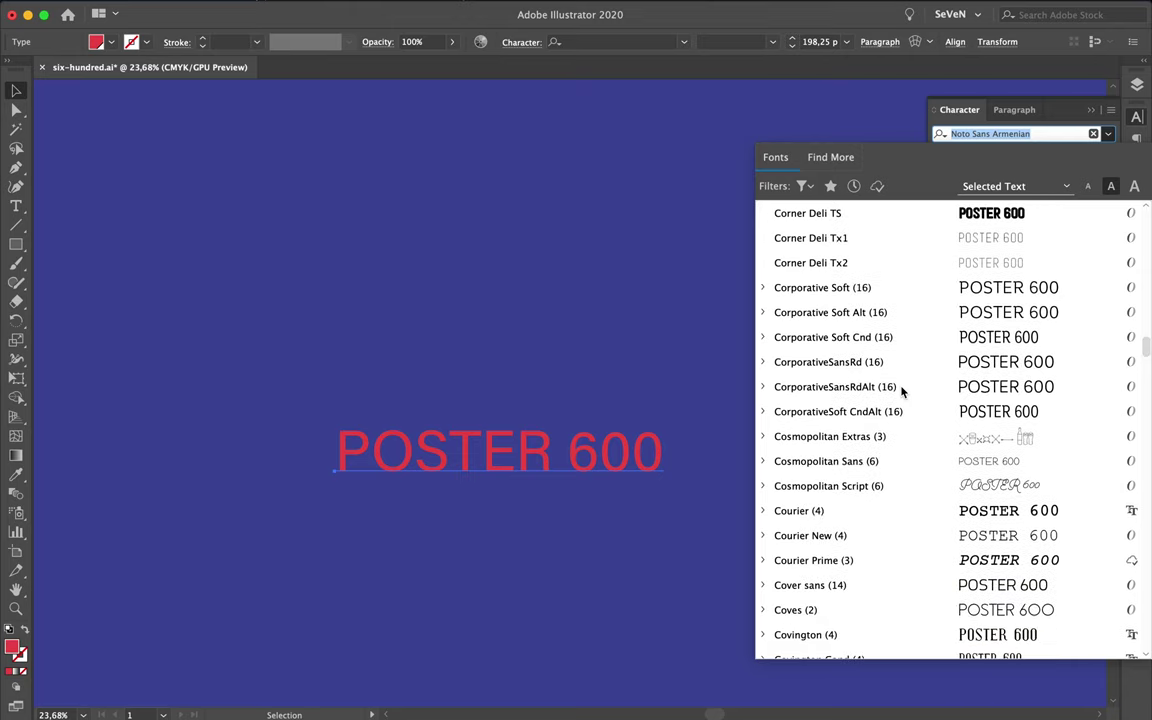
scroll(901, 391, down, 2)
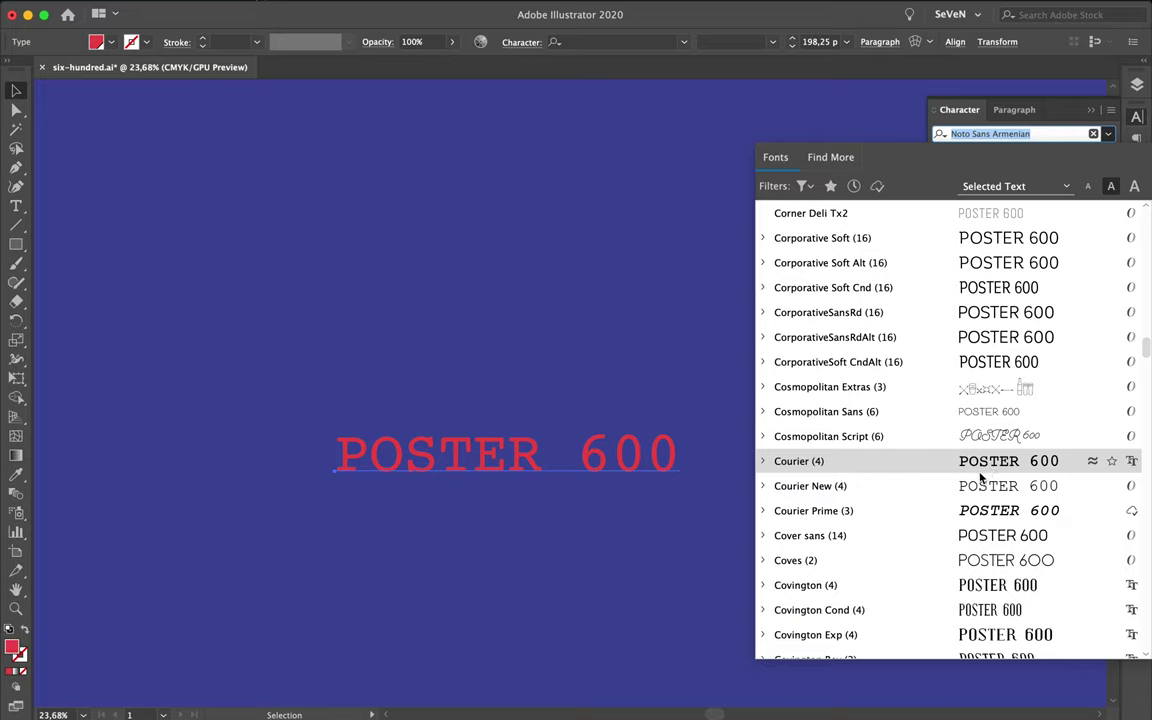
scroll(978, 485, down, 1)
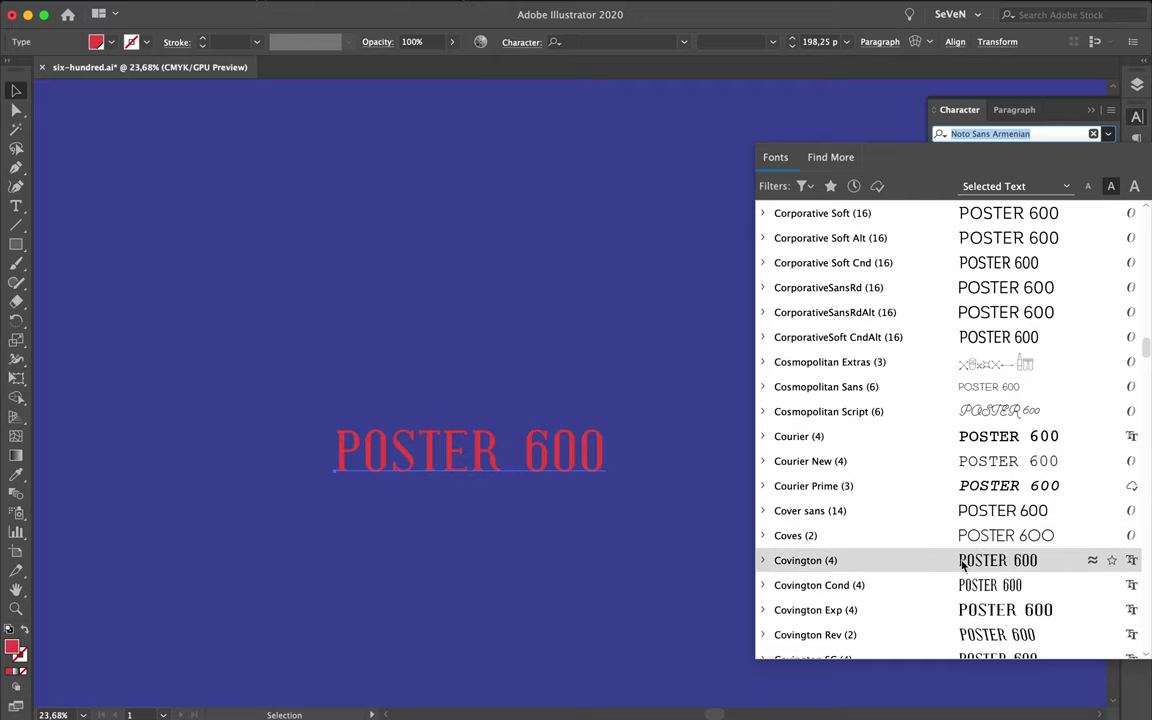
scroll(960, 560, down, 3)
scroll(963, 565, down, 3)
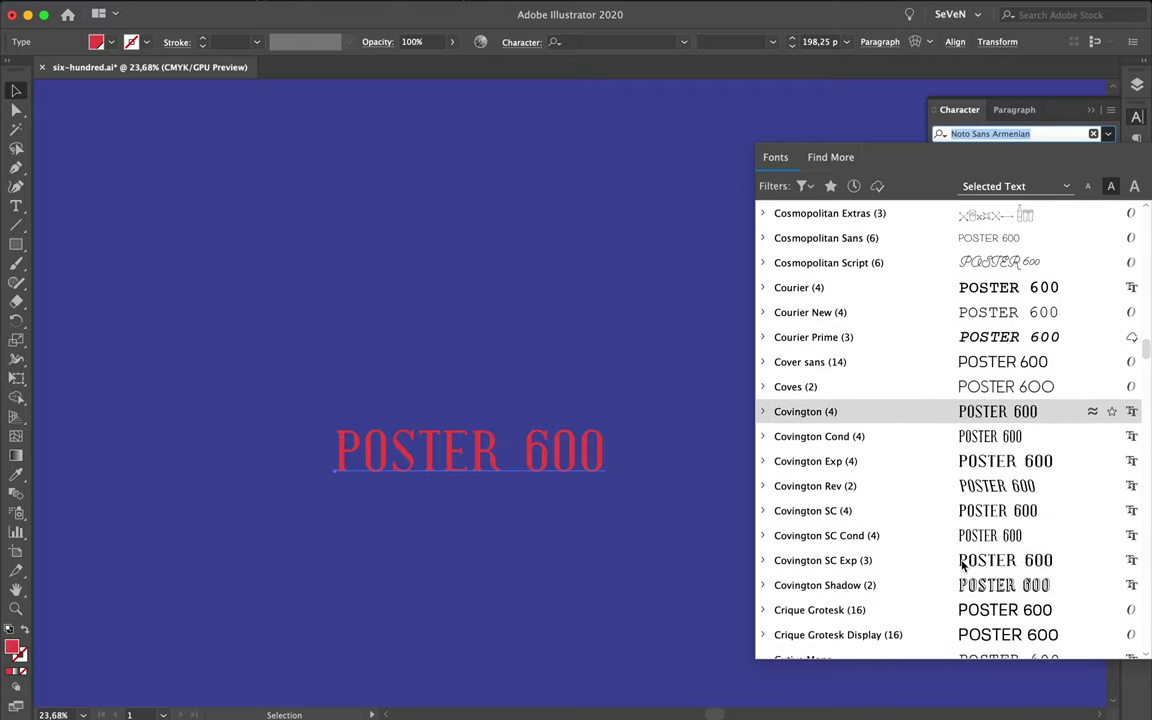
scroll(960, 562, down, 3)
scroll(960, 562, down, 1)
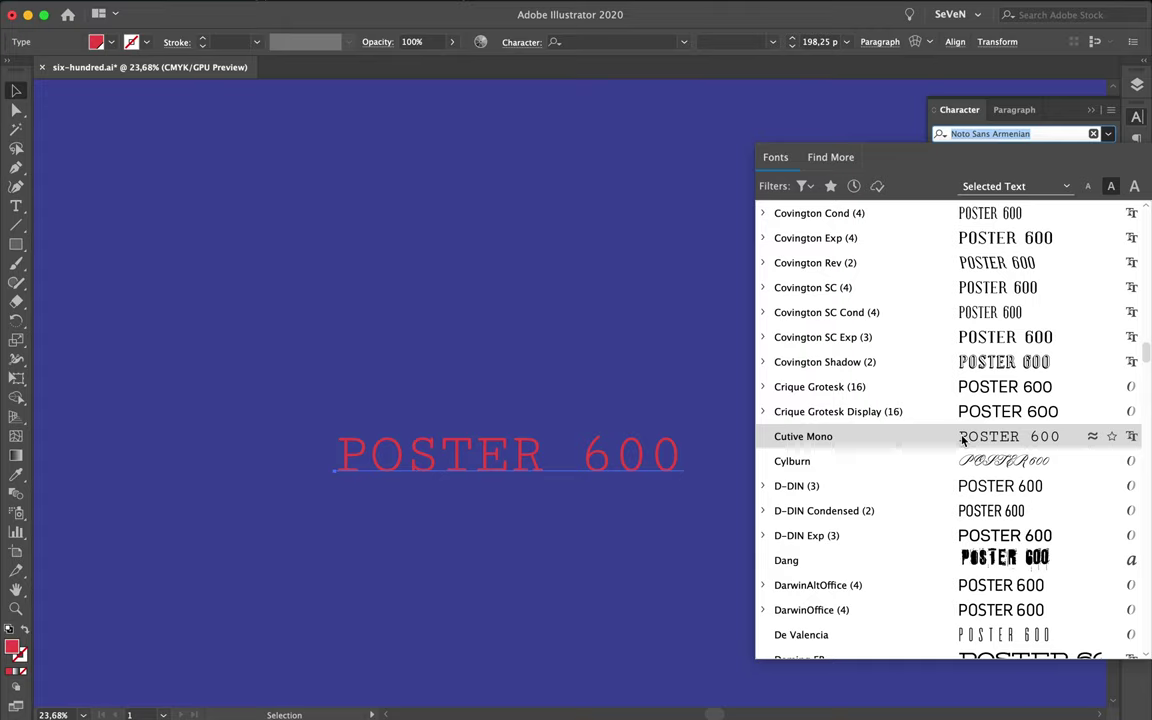
Step: Apply Cutive Mono to the headline and drag a duplicate copy above it
click(962, 440)
drag(630, 462, 630, 329)
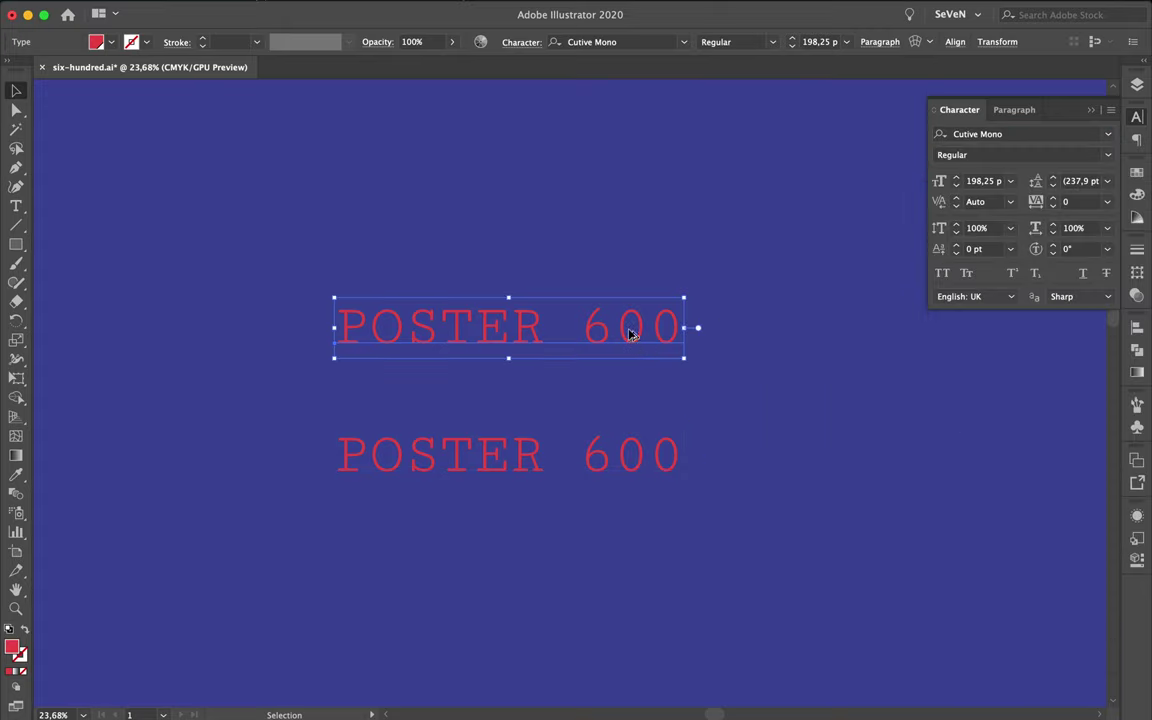
click(1108, 134)
scroll(980, 340, down, 1)
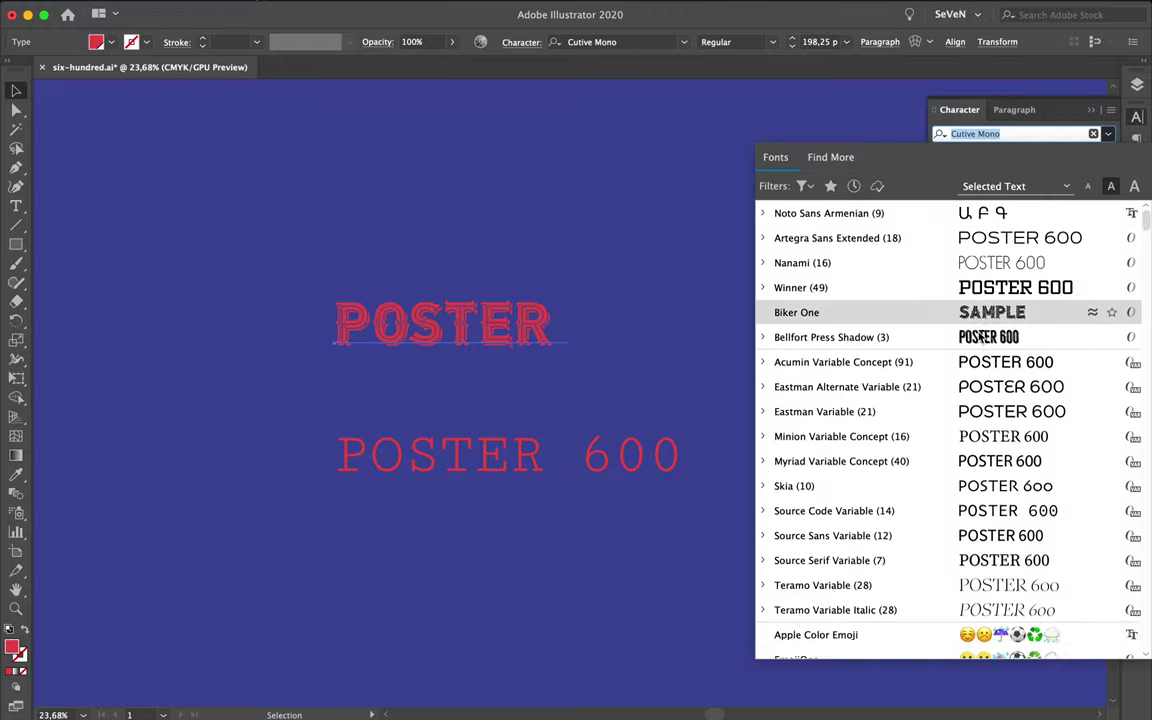
scroll(980, 340, down, 10)
scroll(980, 340, down, 5)
scroll(980, 337, down, 1)
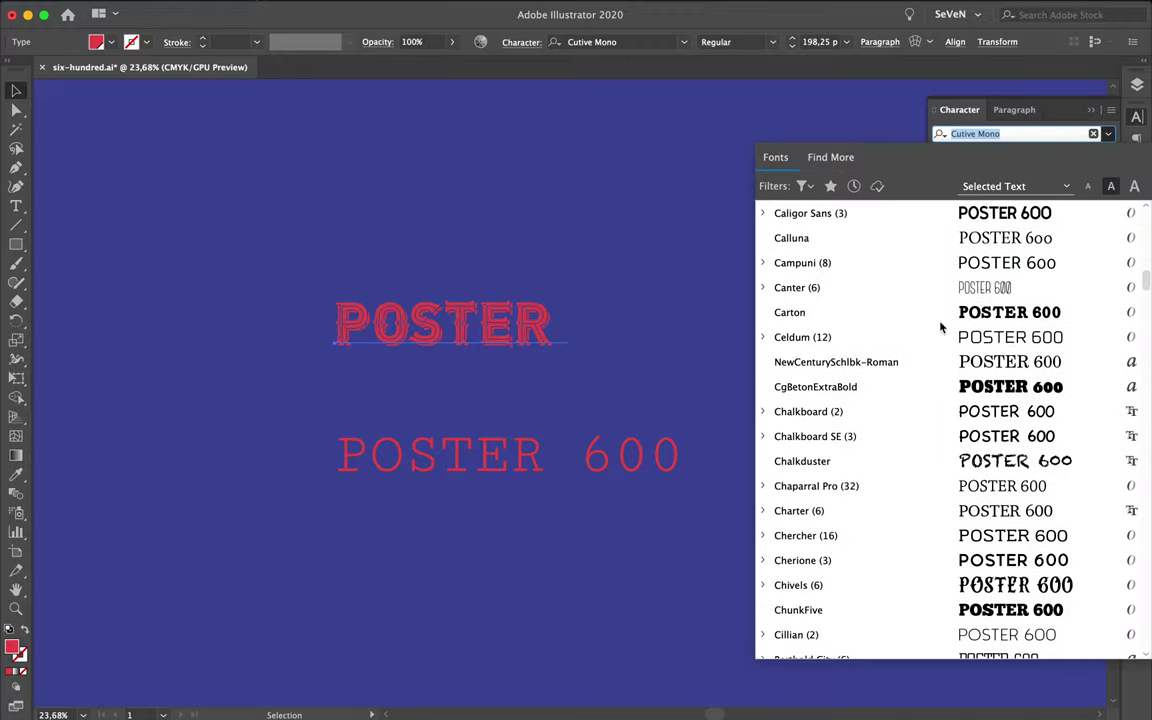
click(663, 290)
Step: Select the top POSTER 600 copy and preview fonts down the list until Galano Grotesque
click(620, 328)
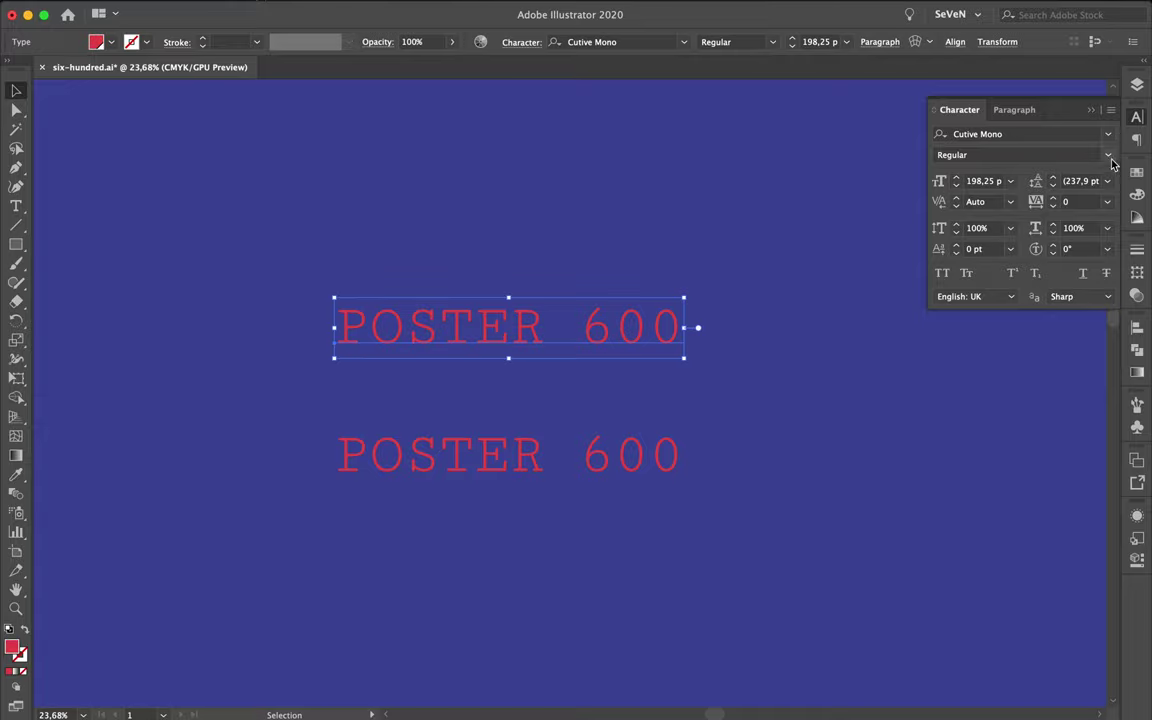
click(1003, 134)
scroll(1038, 292, down, 10)
scroll(1038, 292, down, 10)
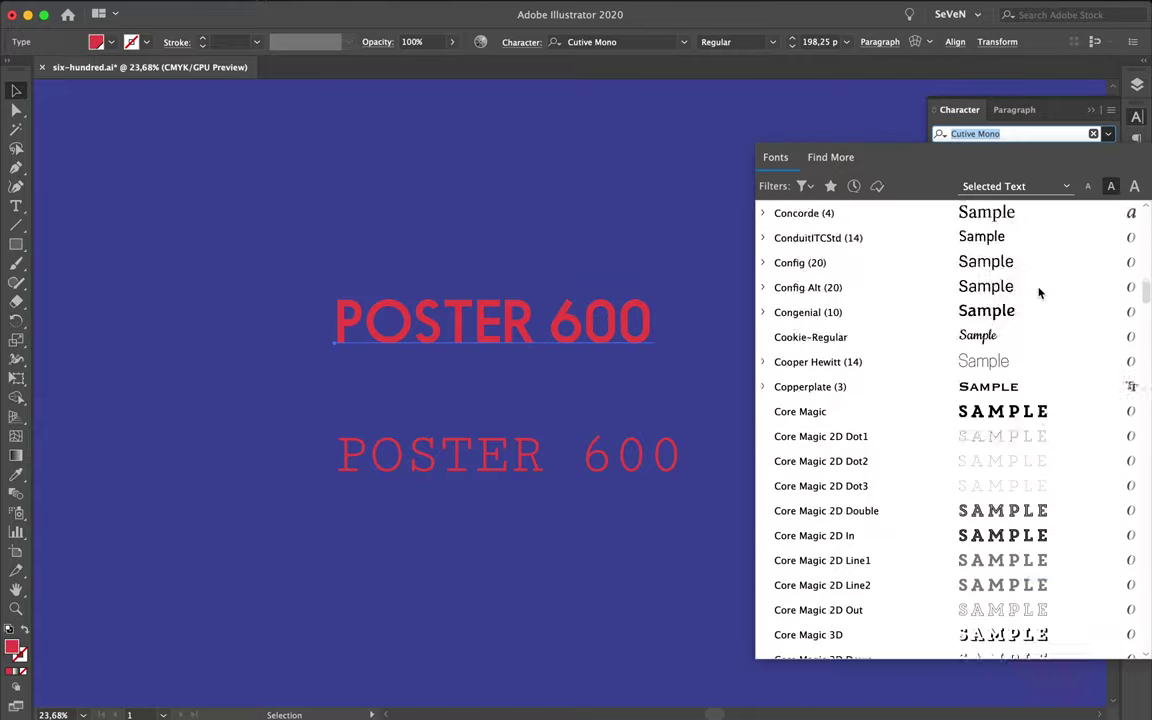
scroll(1038, 292, down, 10)
scroll(1038, 292, down, 10)
scroll(1038, 292, down, 10)
scroll(1038, 292, down, 15)
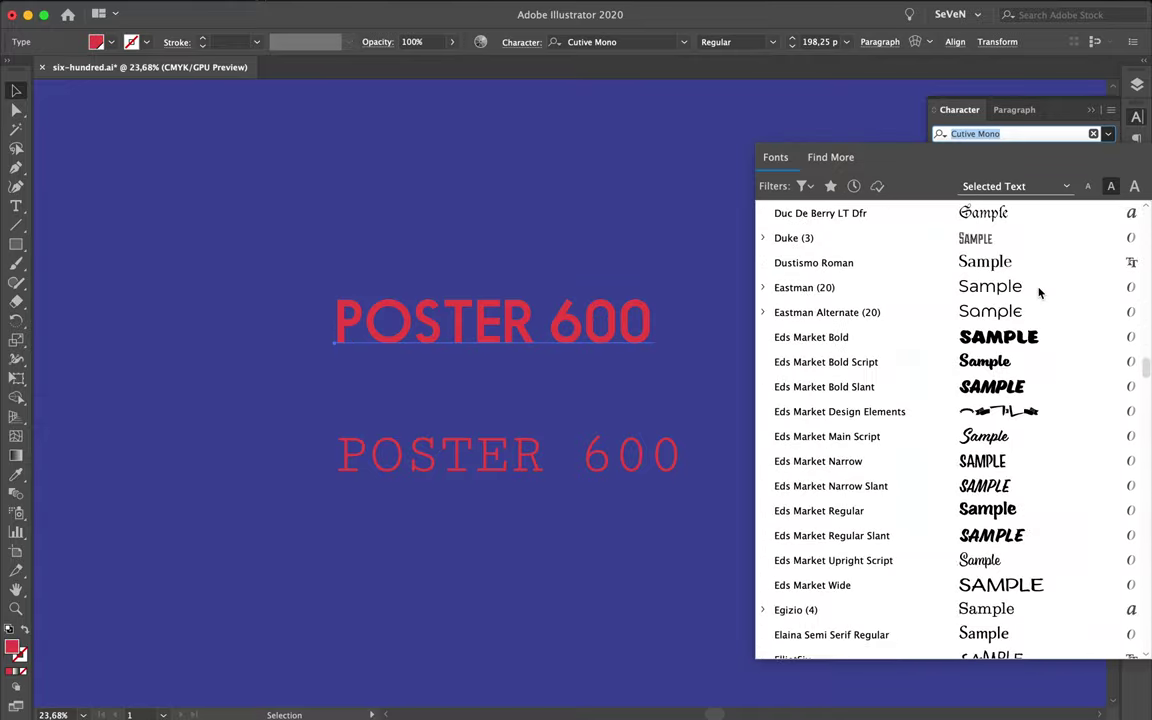
scroll(1038, 292, up, 5)
scroll(1038, 292, up, 10)
scroll(1038, 292, up, 10)
scroll(1038, 292, up, 2)
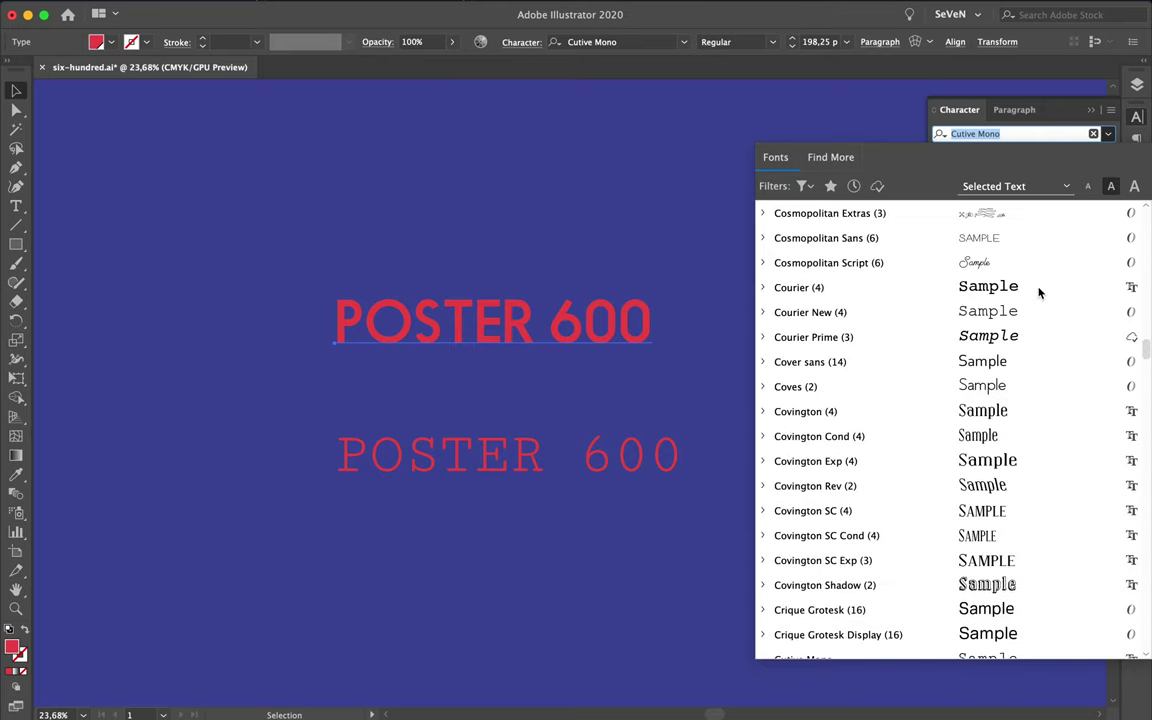
scroll(1038, 292, up, 9)
scroll(1038, 292, up, 6)
scroll(1038, 292, up, 8)
scroll(1038, 292, up, 2)
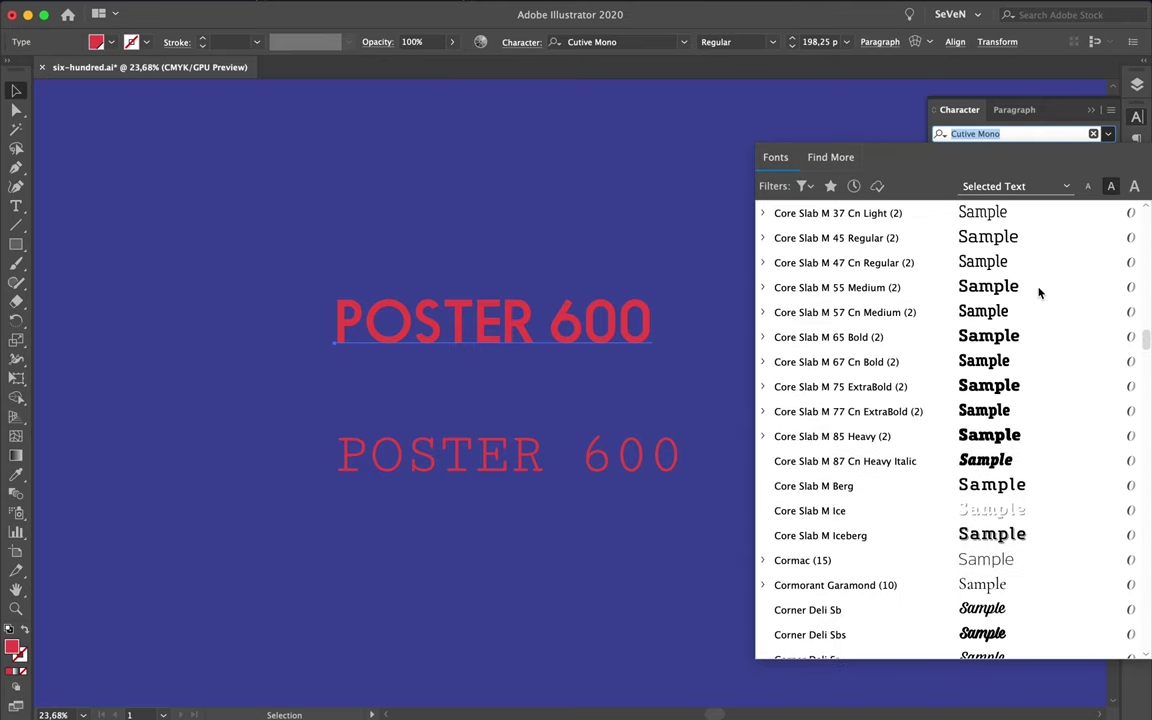
scroll(1038, 292, down, 5)
scroll(1038, 292, down, 15)
scroll(1038, 292, down, 1)
scroll(1038, 292, up, 13)
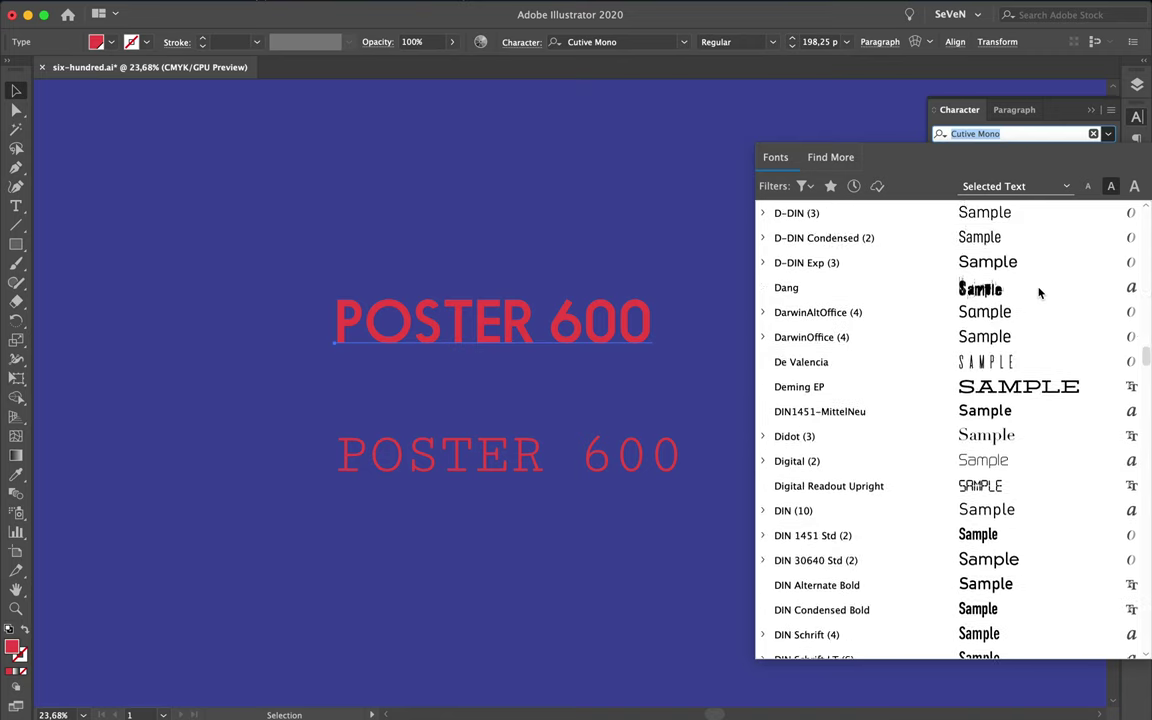
scroll(1038, 292, up, 6)
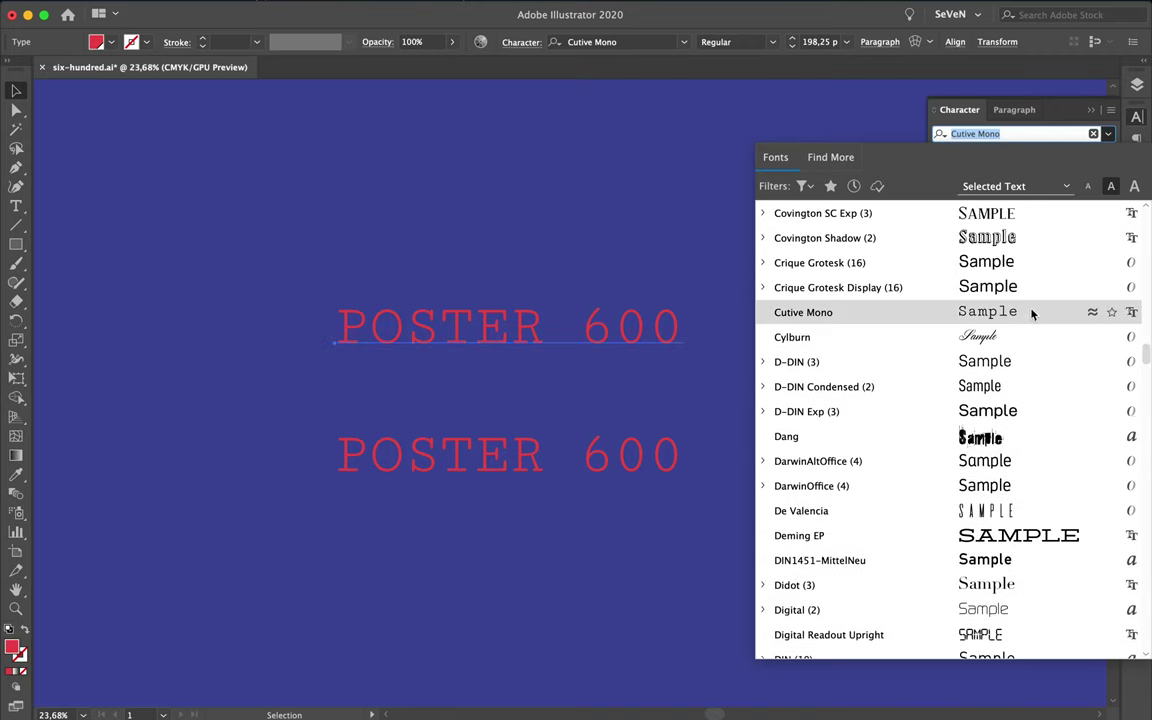
scroll(1020, 486, down, 1)
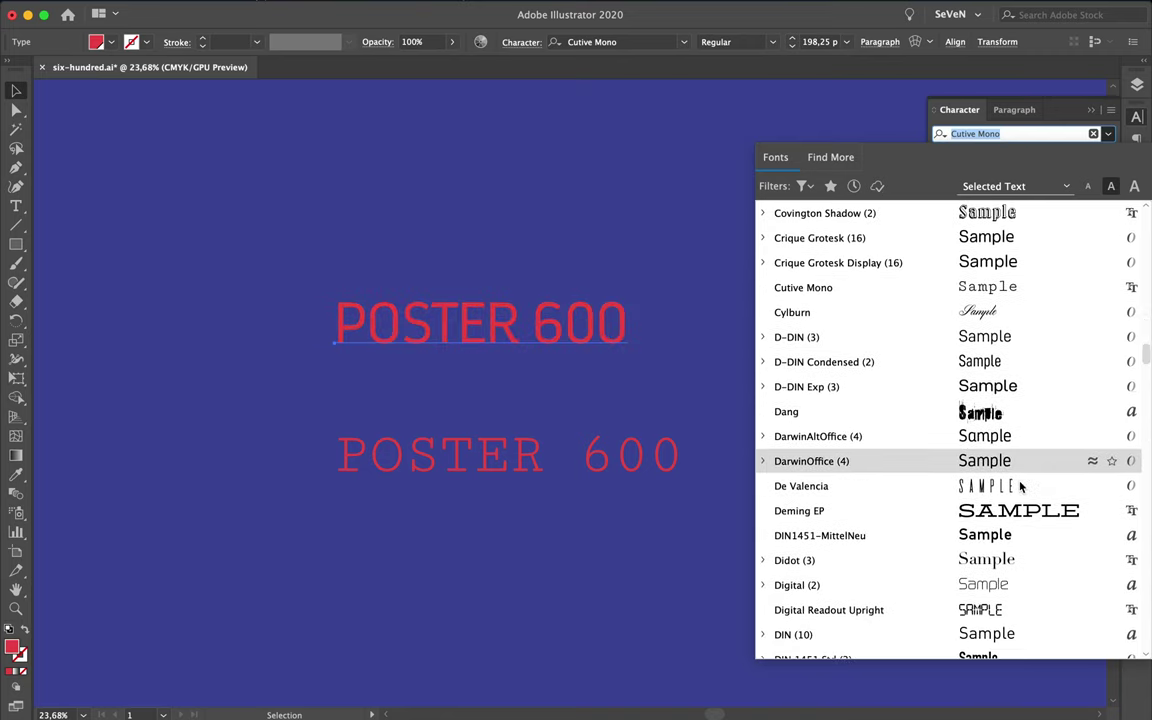
scroll(1020, 486, down, 4)
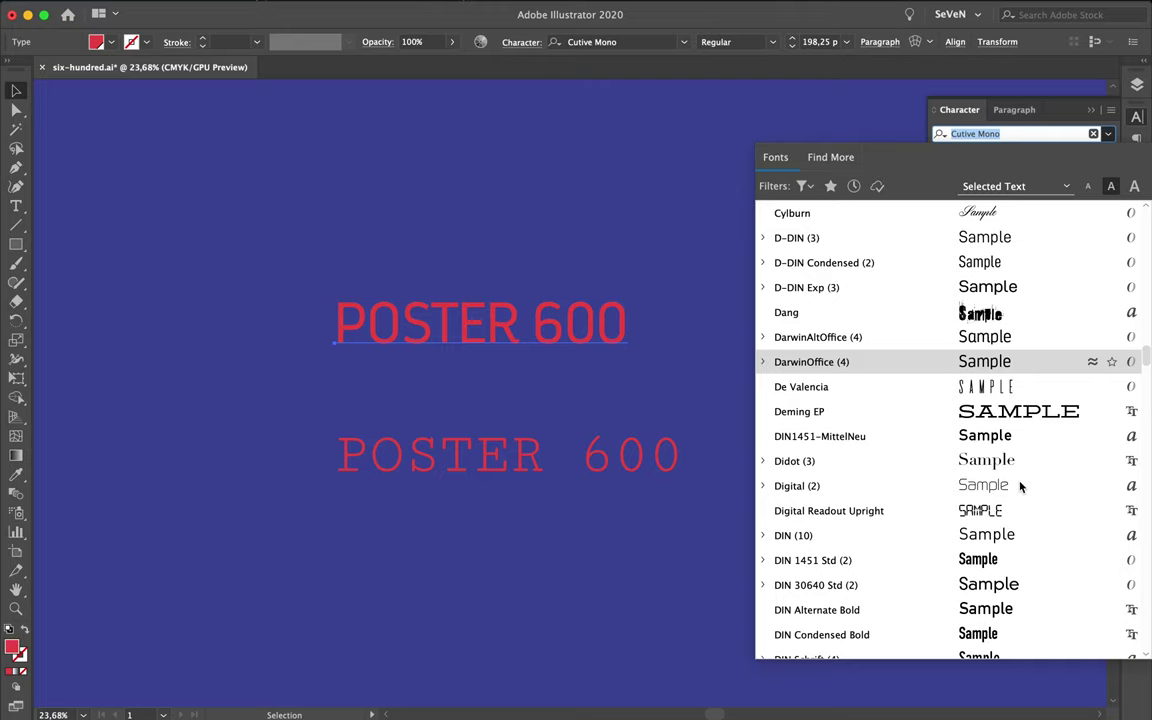
scroll(1020, 486, down, 3)
scroll(1020, 486, down, 3)
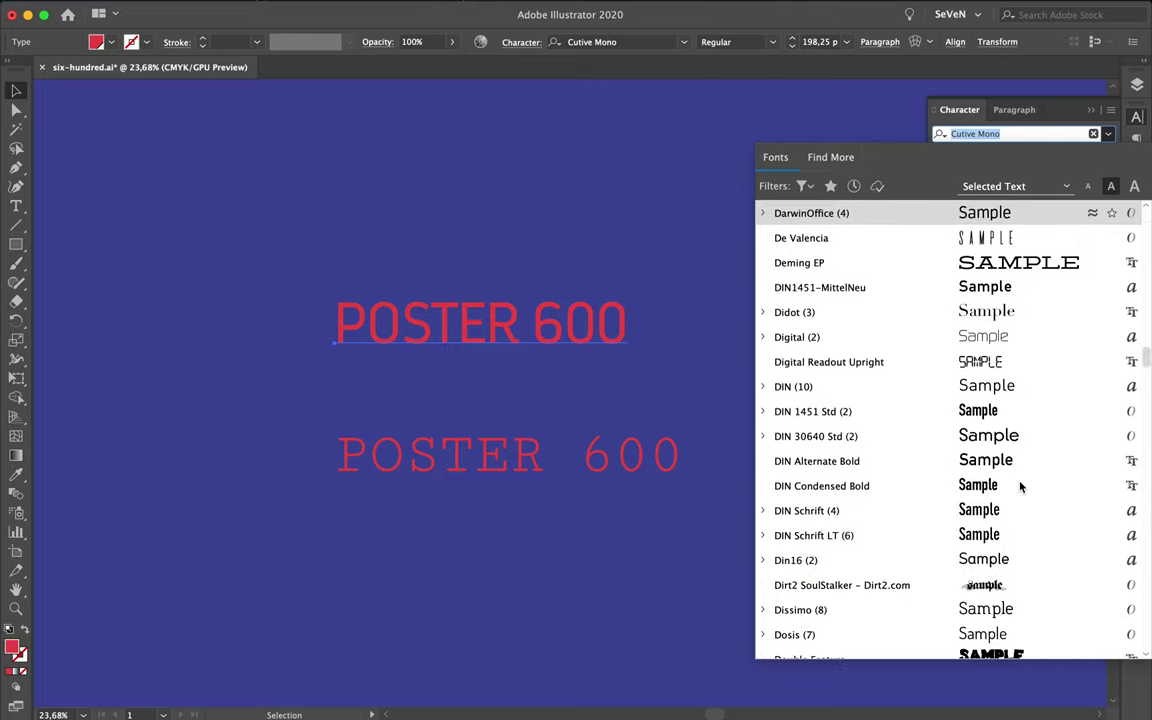
scroll(1020, 486, down, 2)
scroll(1020, 486, down, 1)
scroll(1020, 486, down, 1)
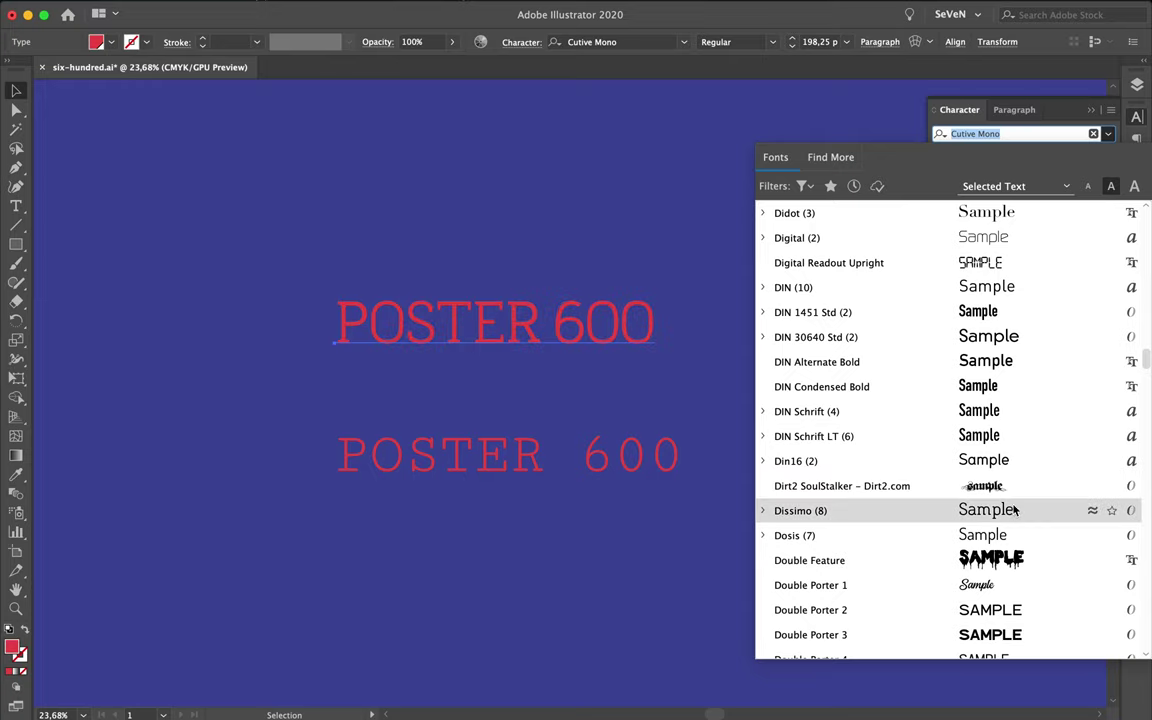
scroll(1020, 512, down, 1)
scroll(1023, 518, down, 3)
scroll(1025, 519, down, 2)
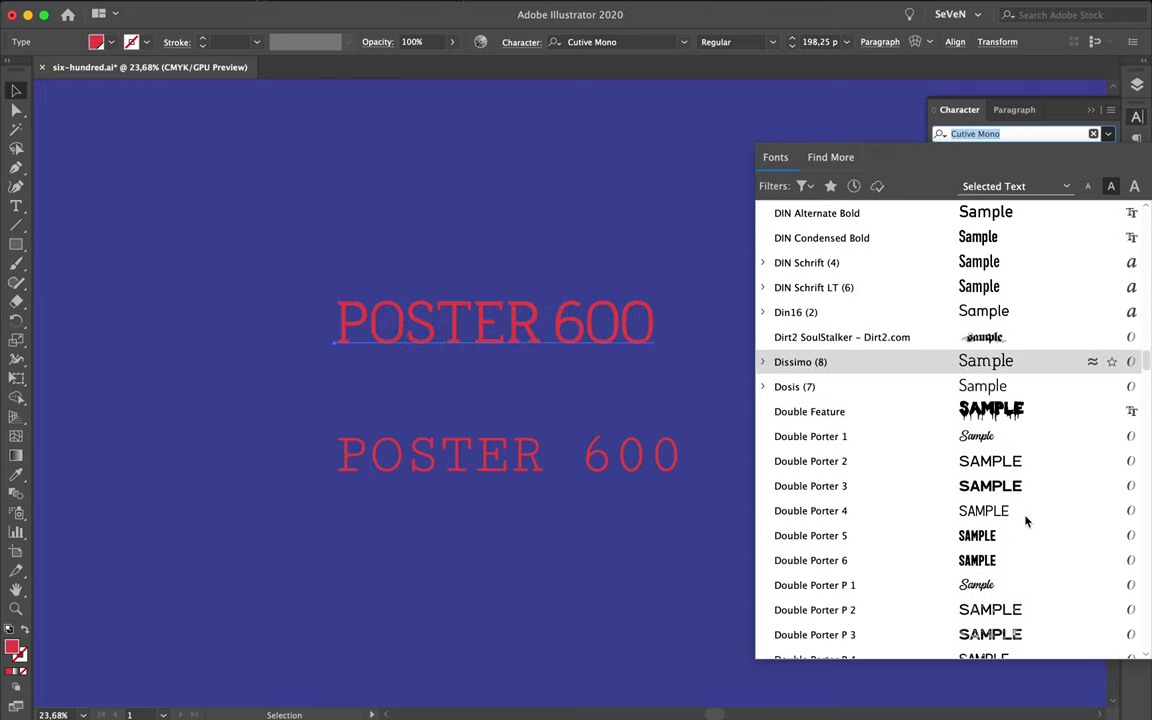
scroll(1025, 520, down, 1)
scroll(1025, 520, down, 2)
scroll(1025, 520, down, 2)
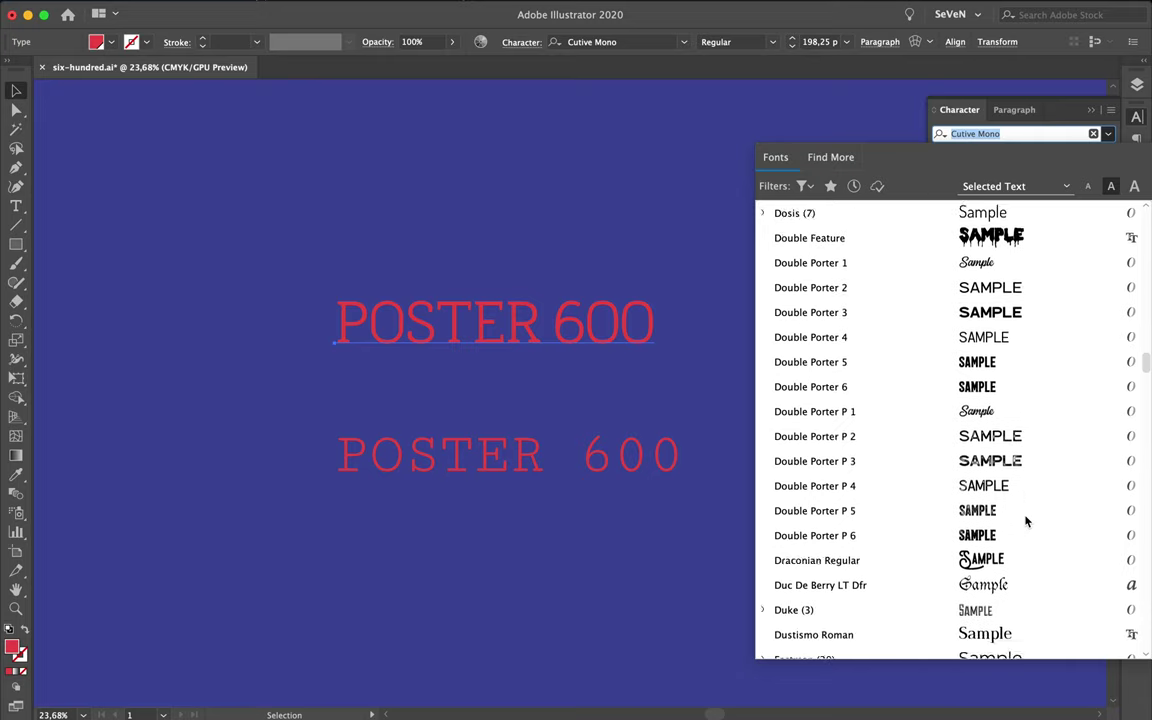
scroll(1025, 520, down, 1)
scroll(1025, 520, down, 1)
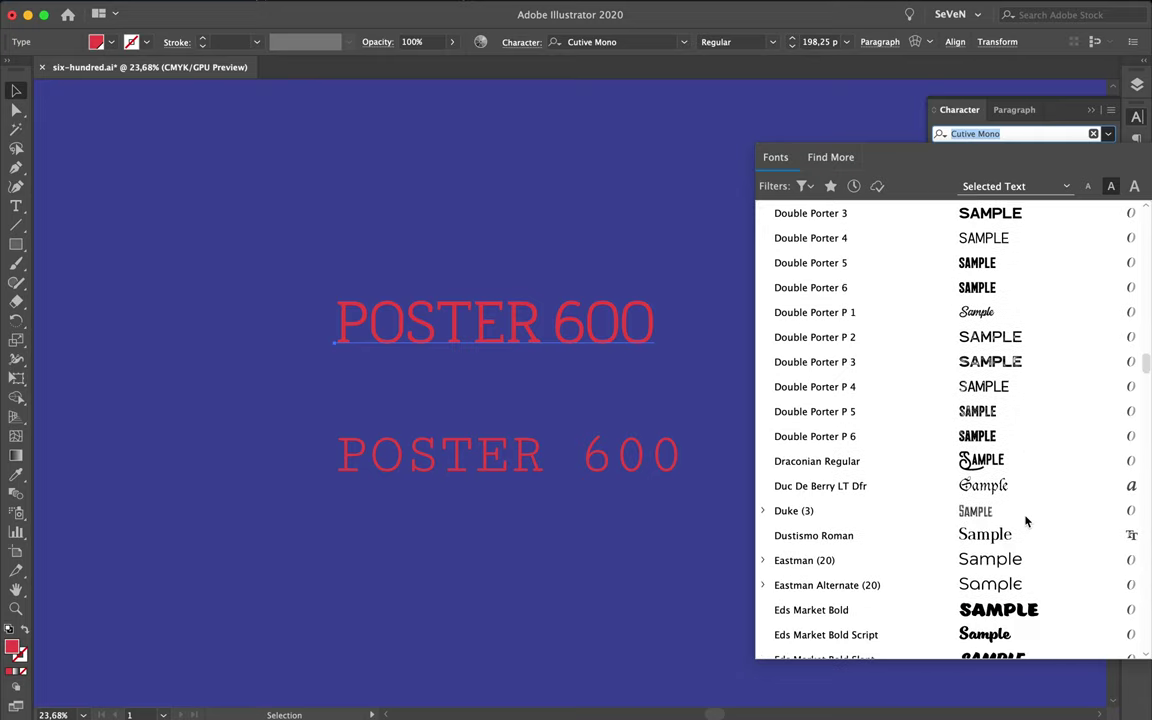
scroll(1025, 520, down, 1)
scroll(1025, 520, down, 2)
scroll(1025, 520, down, 1)
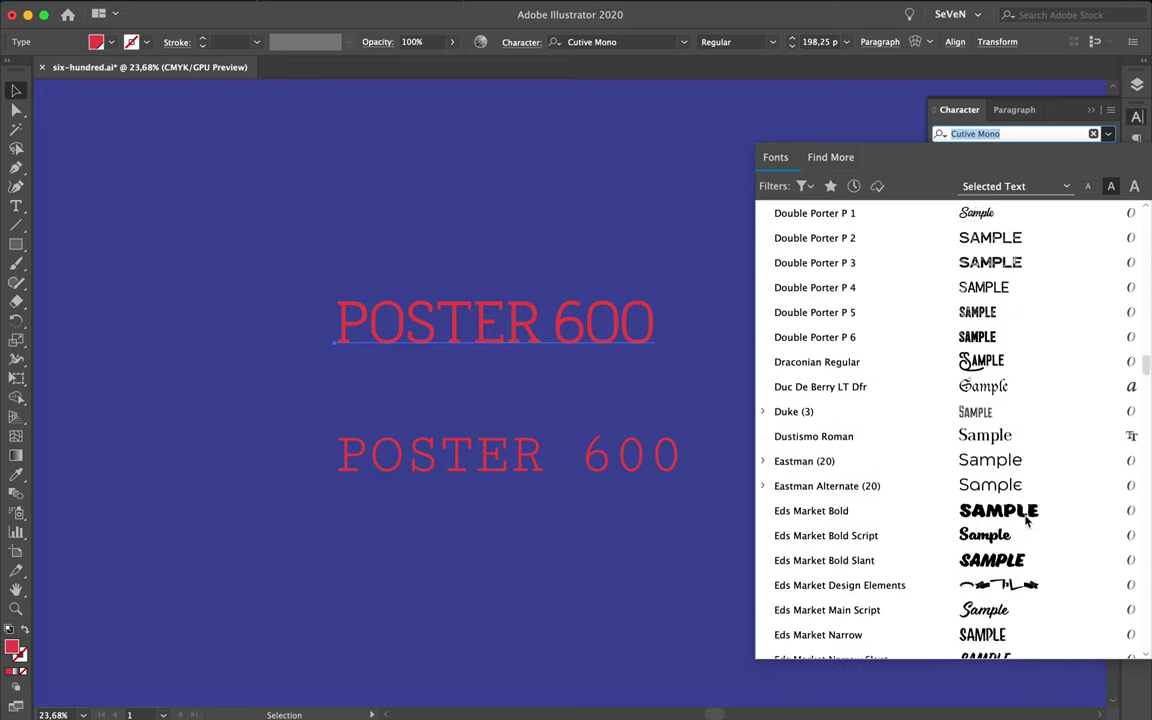
scroll(1025, 520, down, 1)
scroll(1025, 520, down, 3)
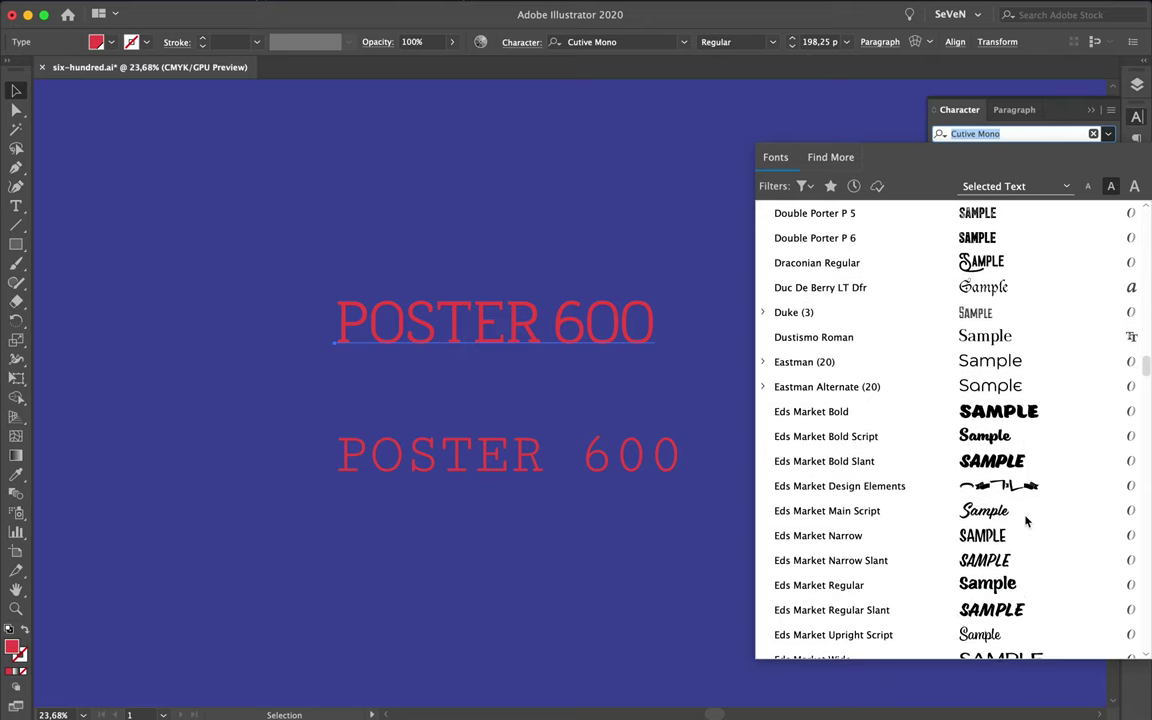
scroll(1025, 520, down, 3)
scroll(1025, 520, down, 1)
scroll(1025, 520, down, 1)
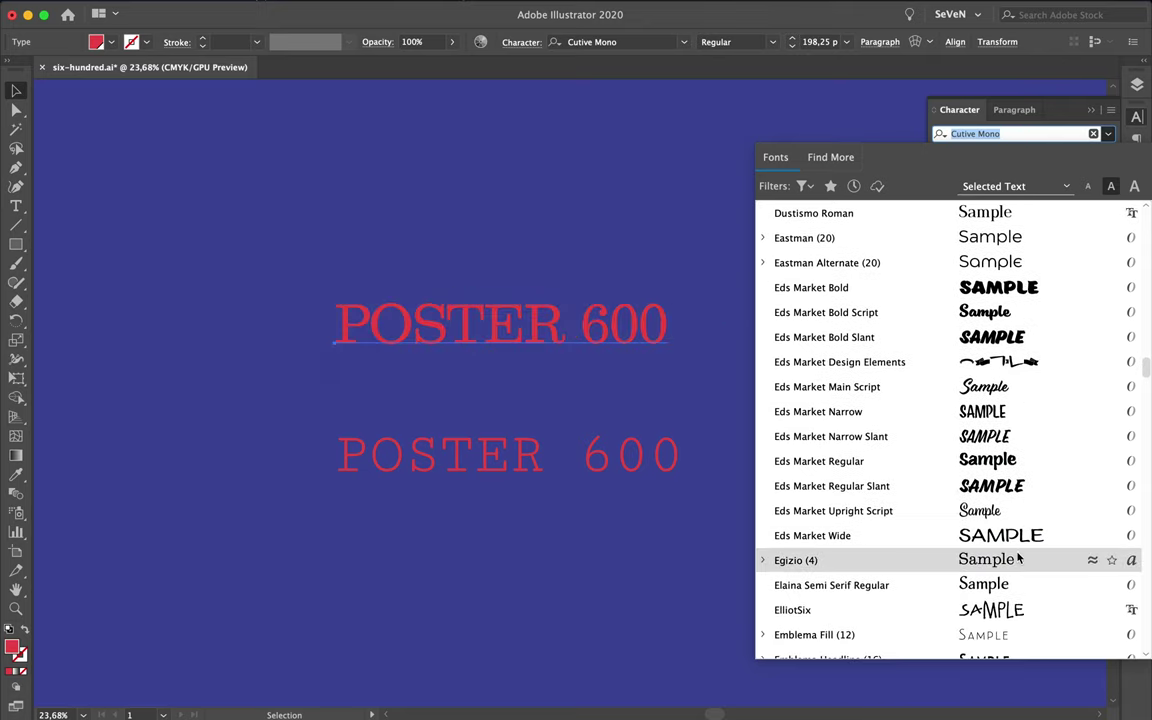
scroll(1018, 558, down, 2)
scroll(1018, 558, down, 2)
scroll(1018, 558, down, 3)
scroll(1018, 558, down, 3)
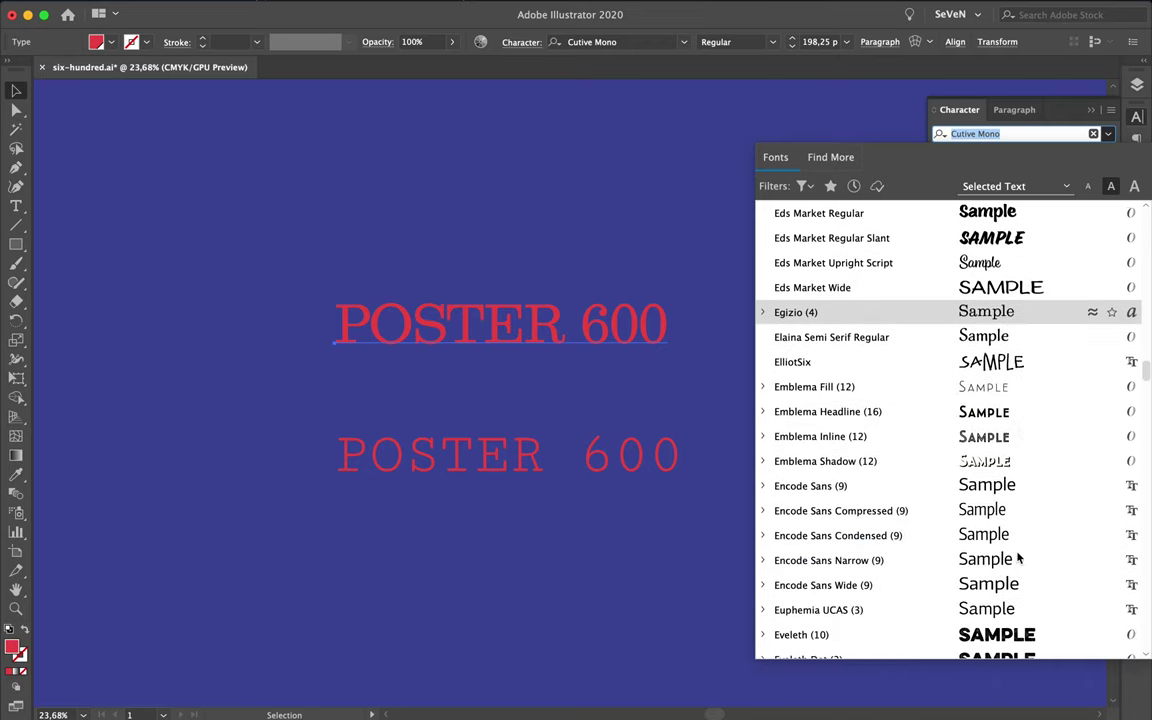
scroll(1018, 558, down, 3)
scroll(1018, 558, down, 1)
scroll(1018, 558, down, 4)
scroll(1018, 558, down, 1)
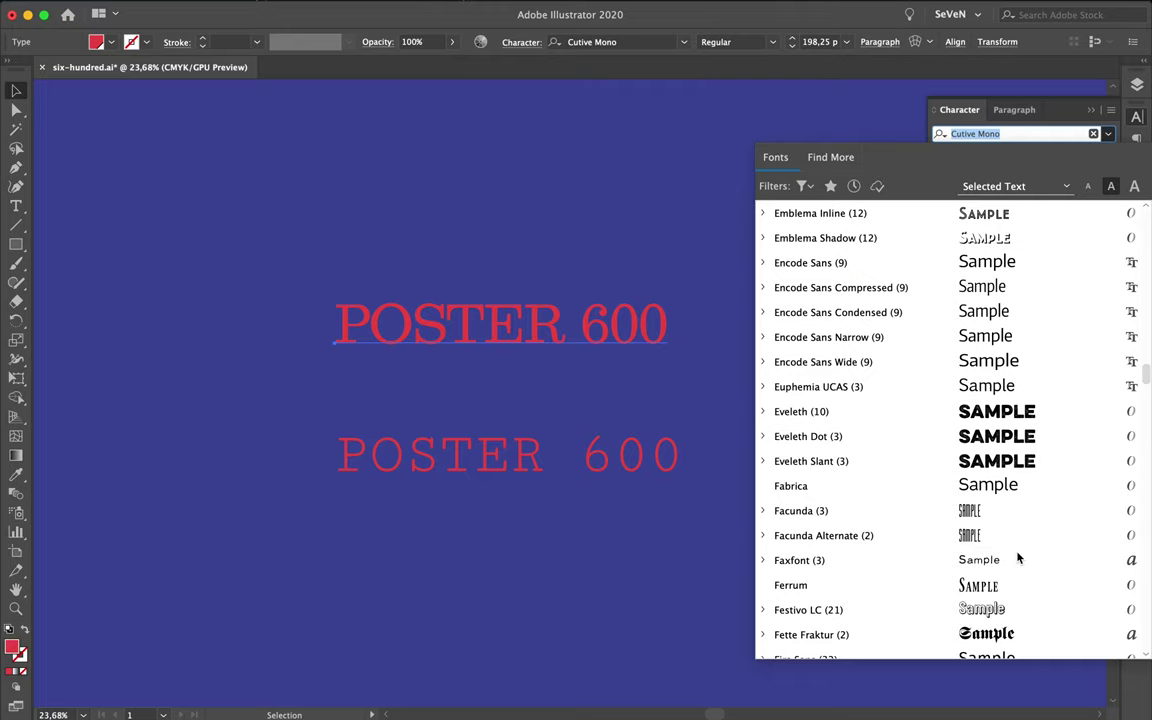
scroll(1018, 558, down, 3)
scroll(1018, 558, down, 1)
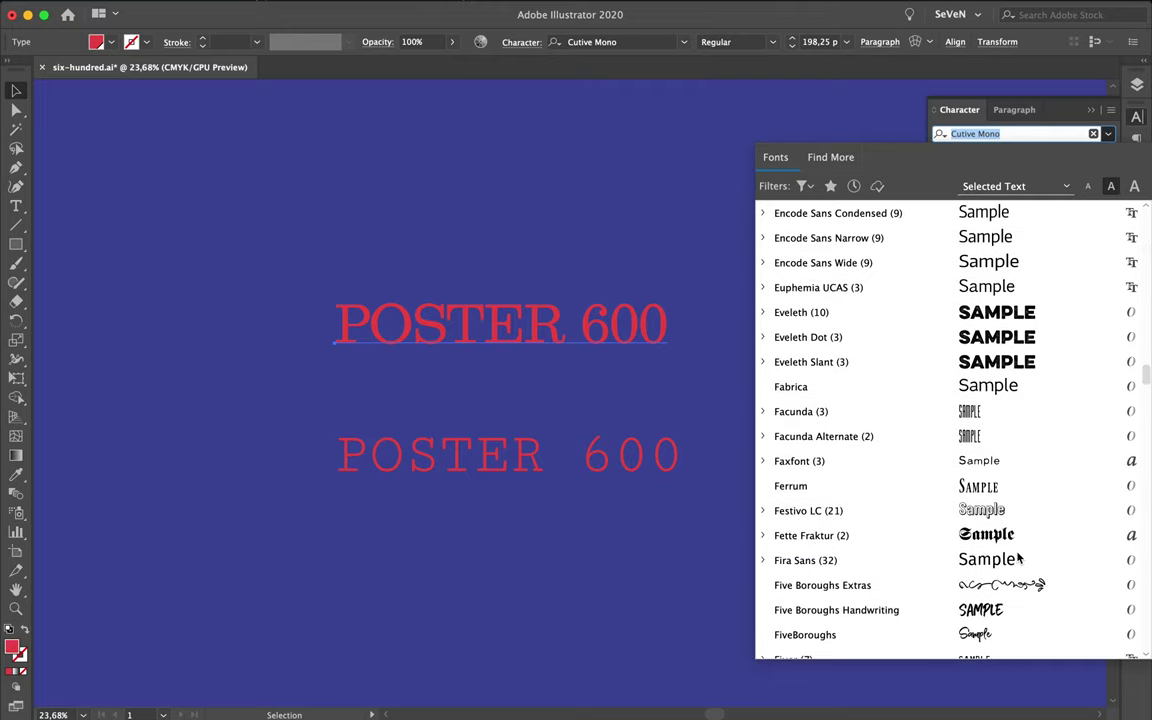
scroll(1018, 558, down, 1)
scroll(1018, 558, down, 4)
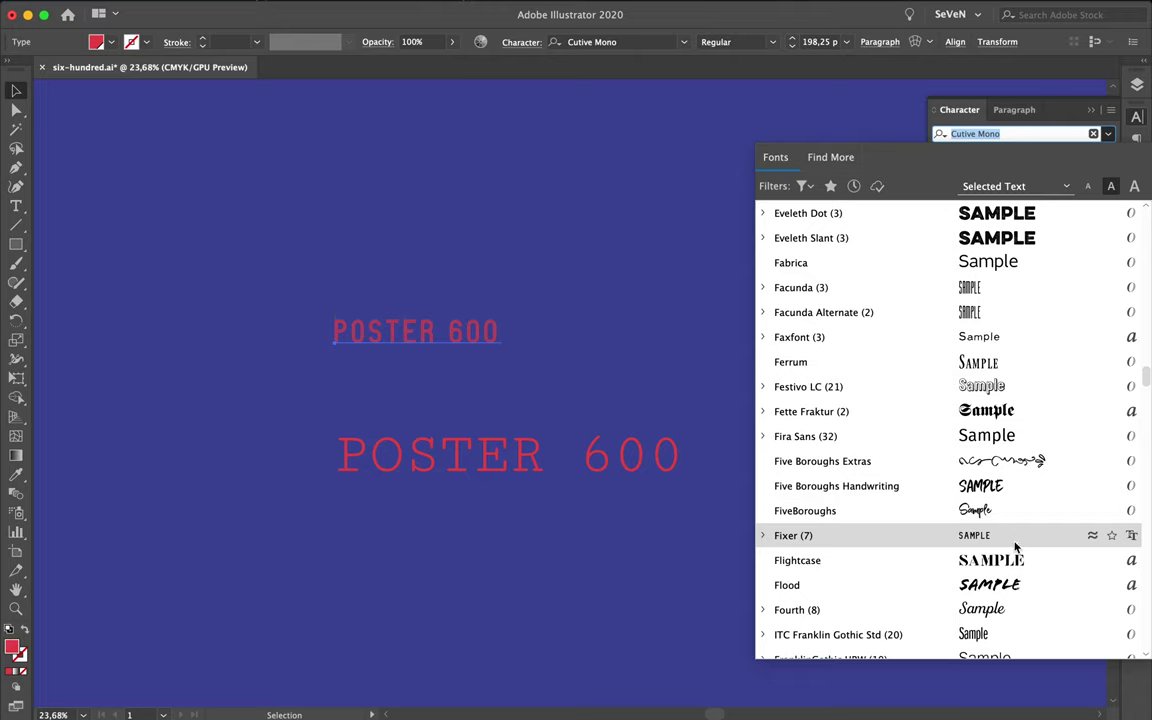
scroll(1016, 546, down, 4)
scroll(1016, 546, down, 1)
scroll(1016, 546, down, 4)
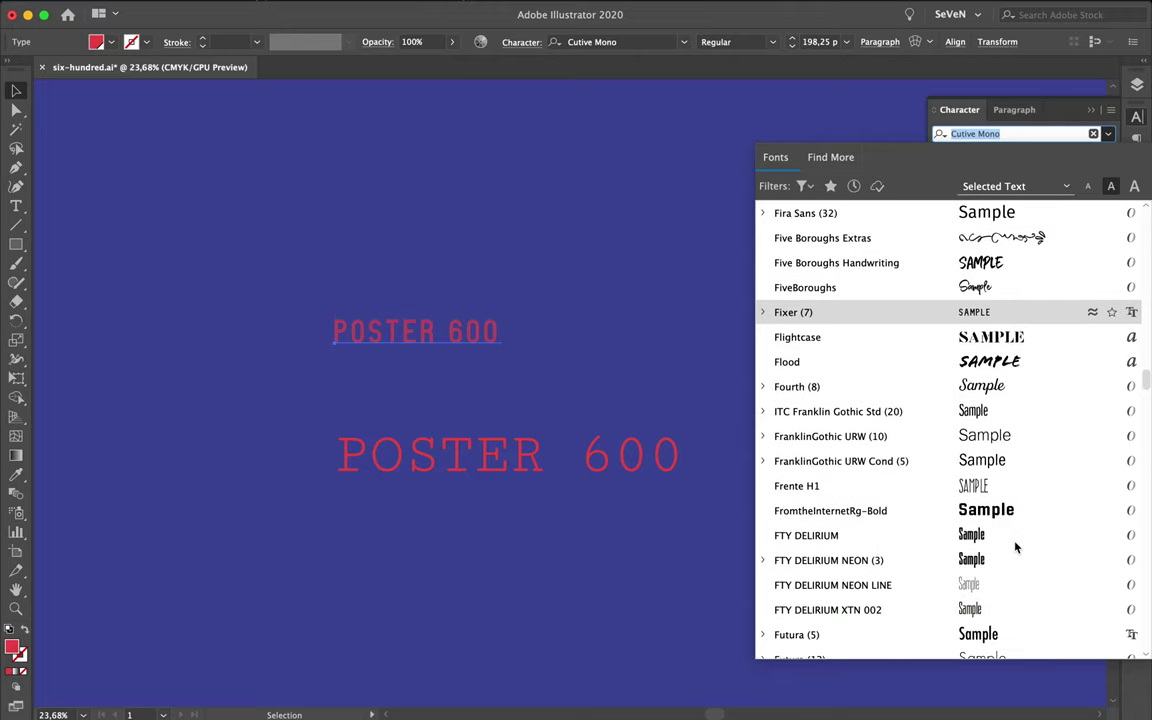
scroll(1010, 518, down, 4)
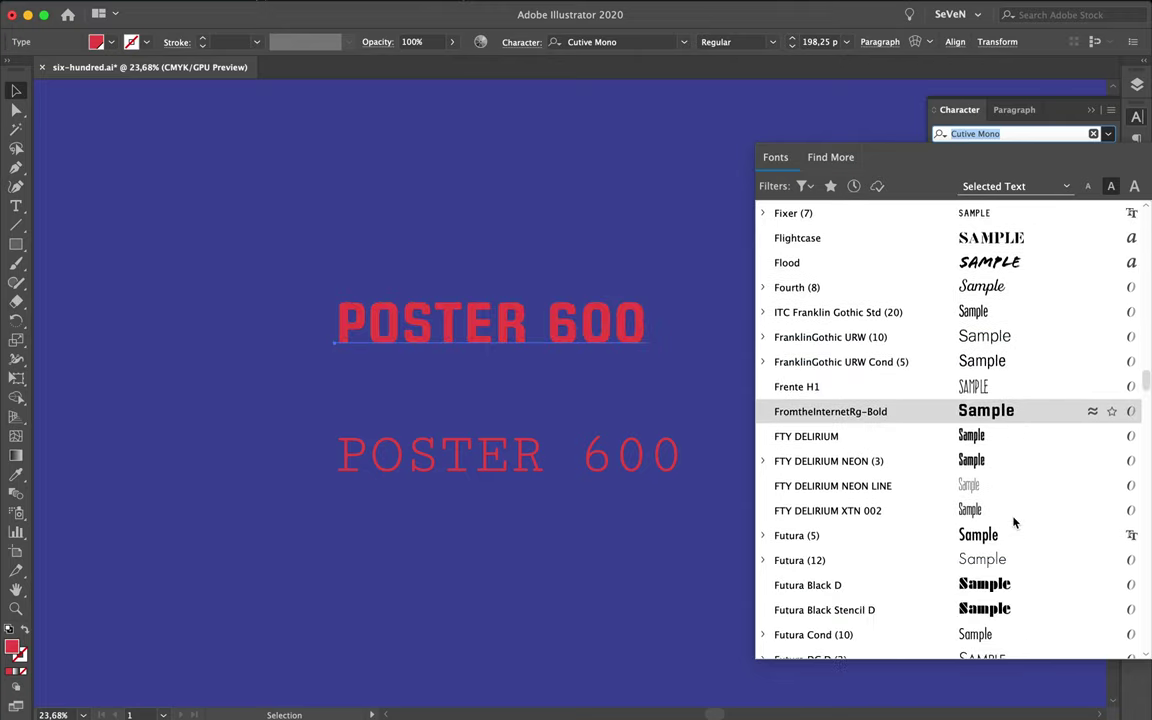
scroll(1013, 520, down, 2)
scroll(1013, 520, down, 2)
scroll(1013, 520, down, 3)
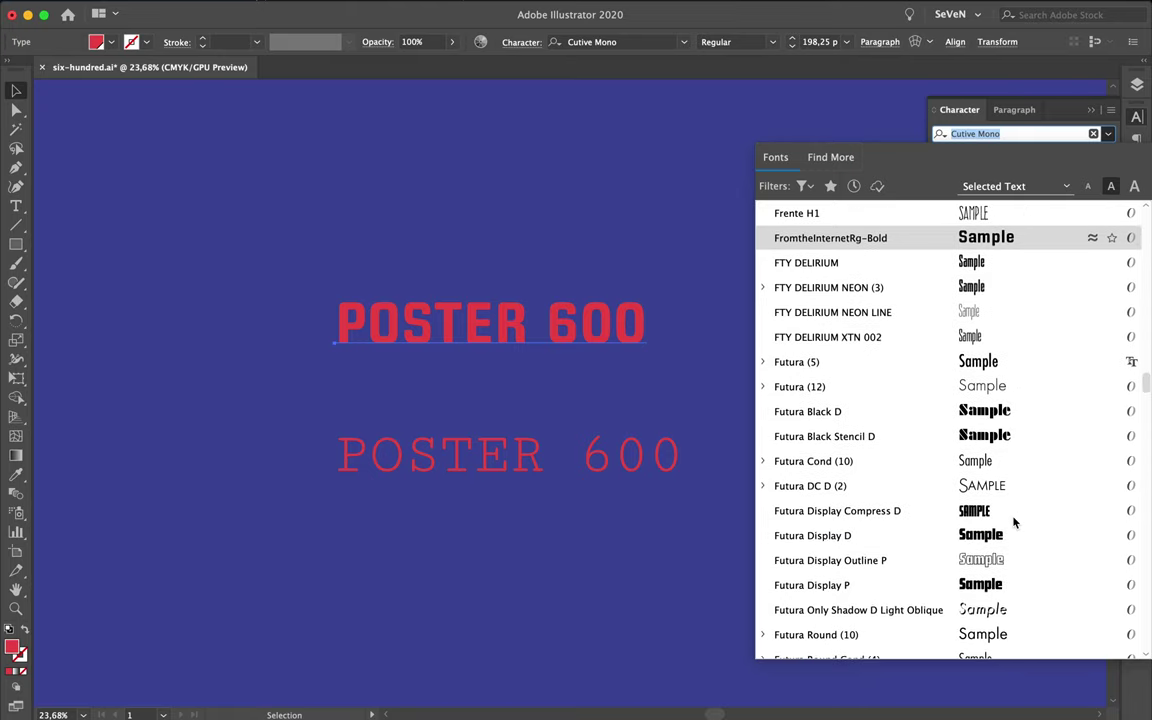
scroll(1013, 520, down, 3)
scroll(1013, 520, down, 2)
scroll(1013, 520, down, 2)
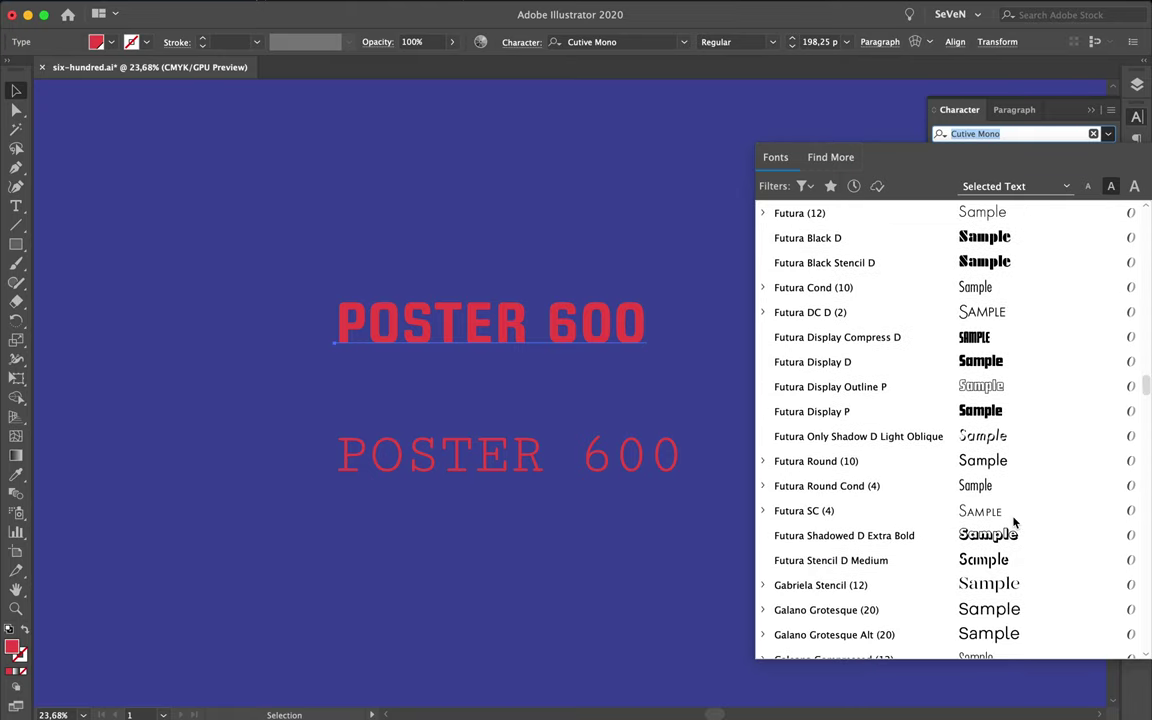
scroll(1013, 520, down, 1)
scroll(1013, 520, down, 1)
scroll(1013, 520, down, 1)
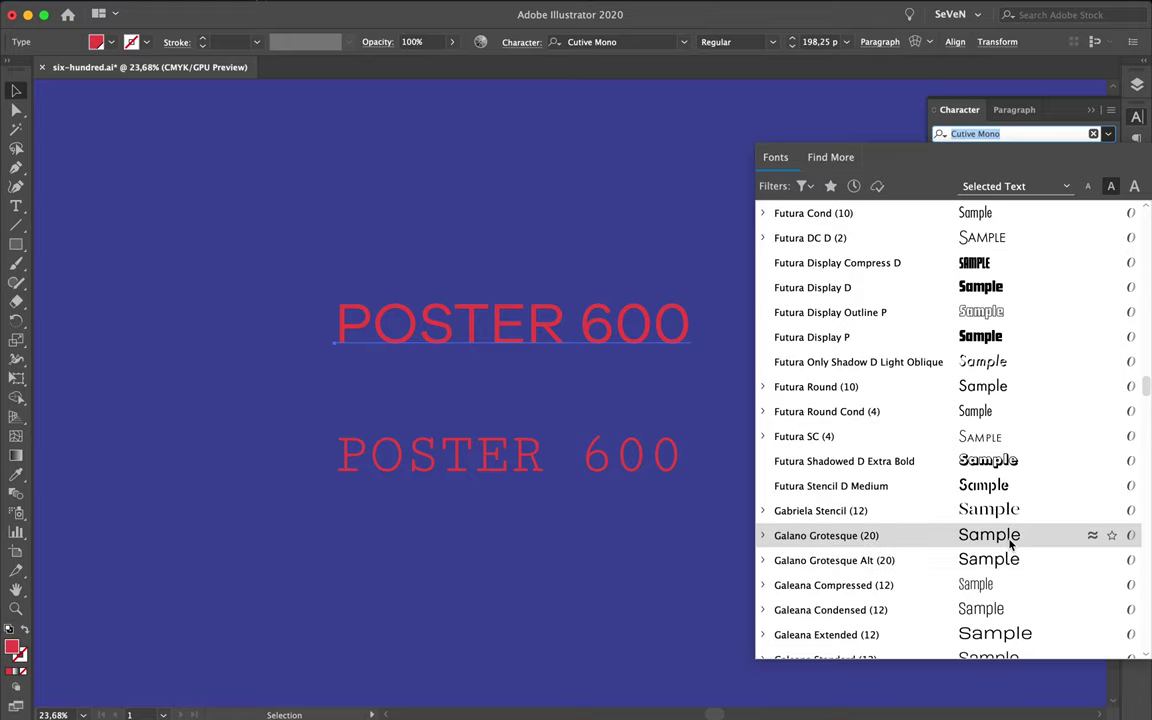
Step: Apply Galano Grotesque to the upper headline and place a copy near the bottom
click(1010, 542)
drag(681, 342, 690, 545)
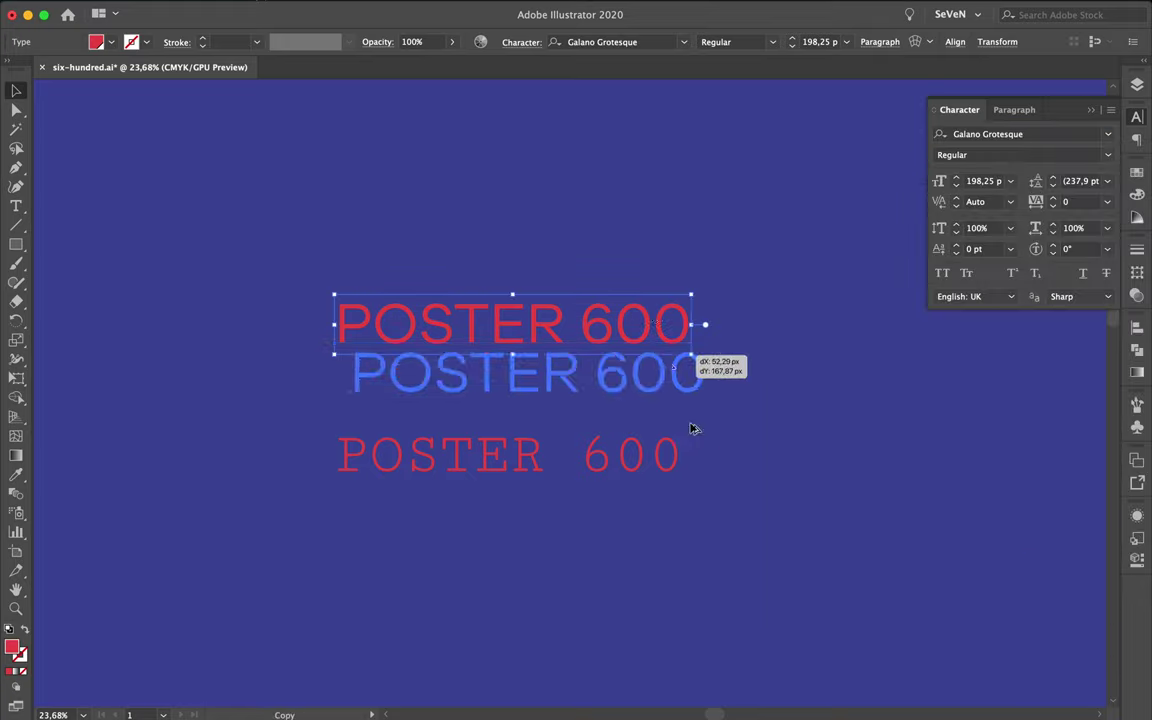
click(994, 133)
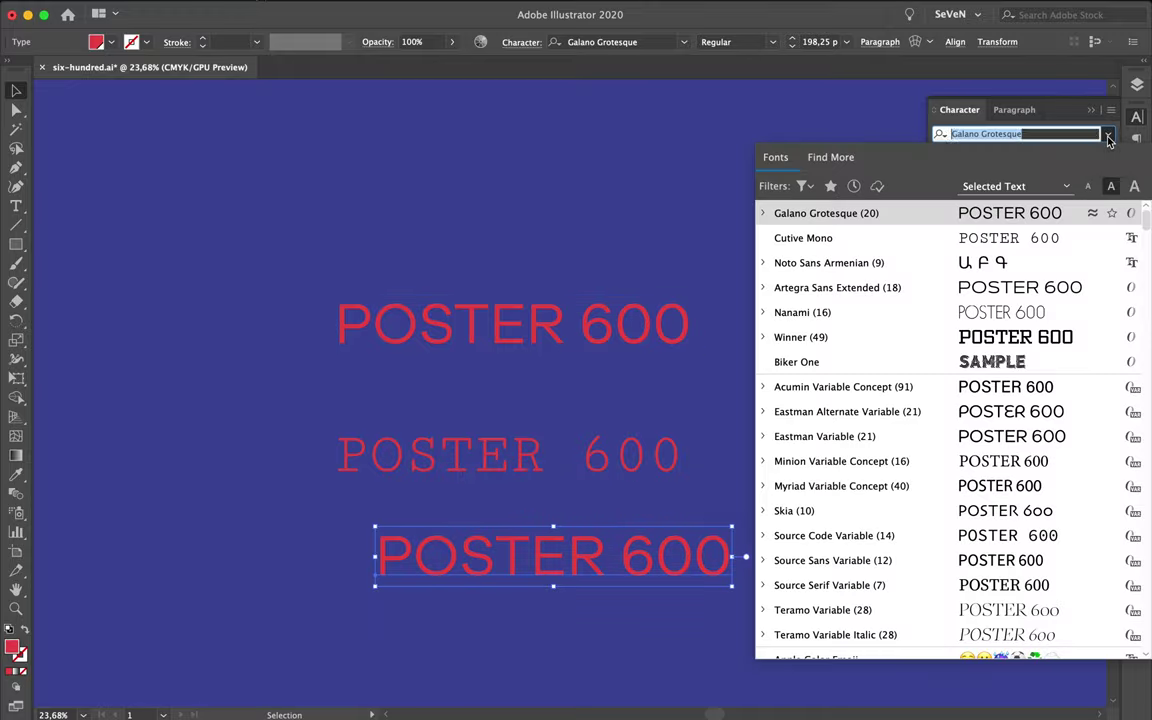
Step: Browse down the font list and set the bottom copy in Halis GR Regular
scroll(1072, 270, down, 5)
scroll(1068, 285, down, 5)
scroll(1068, 285, down, 5)
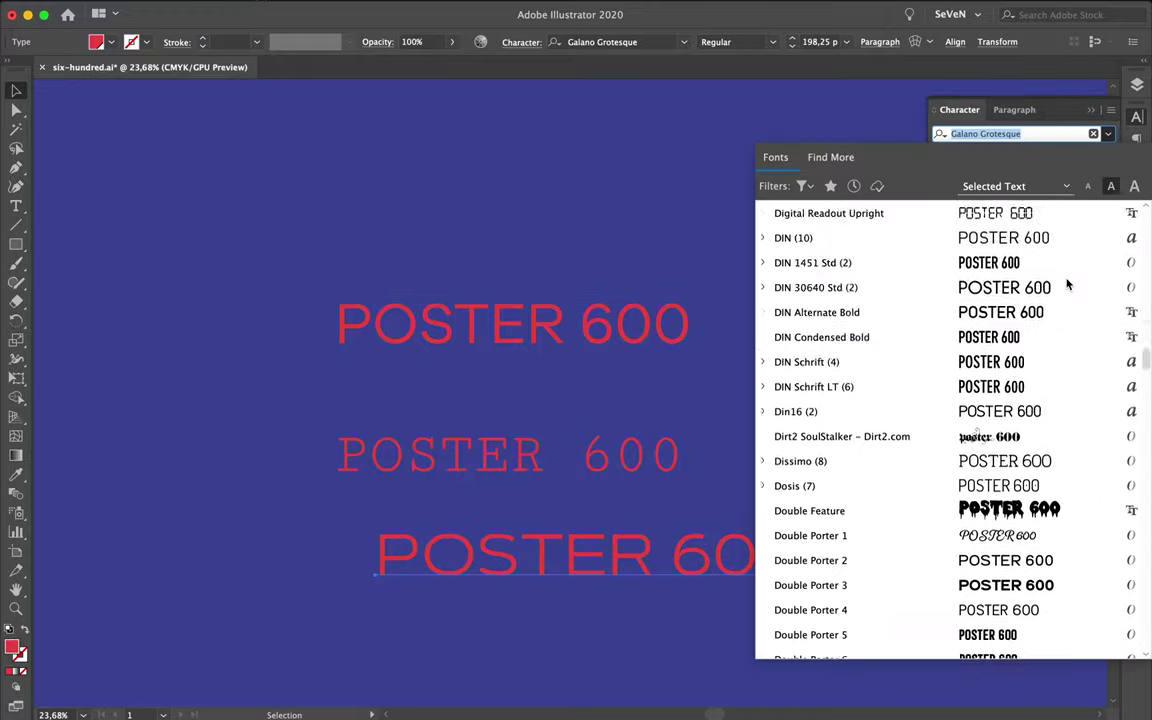
scroll(1067, 285, down, 5)
scroll(1068, 285, down, 5)
scroll(1068, 285, down, 5)
scroll(1068, 285, down, 5)
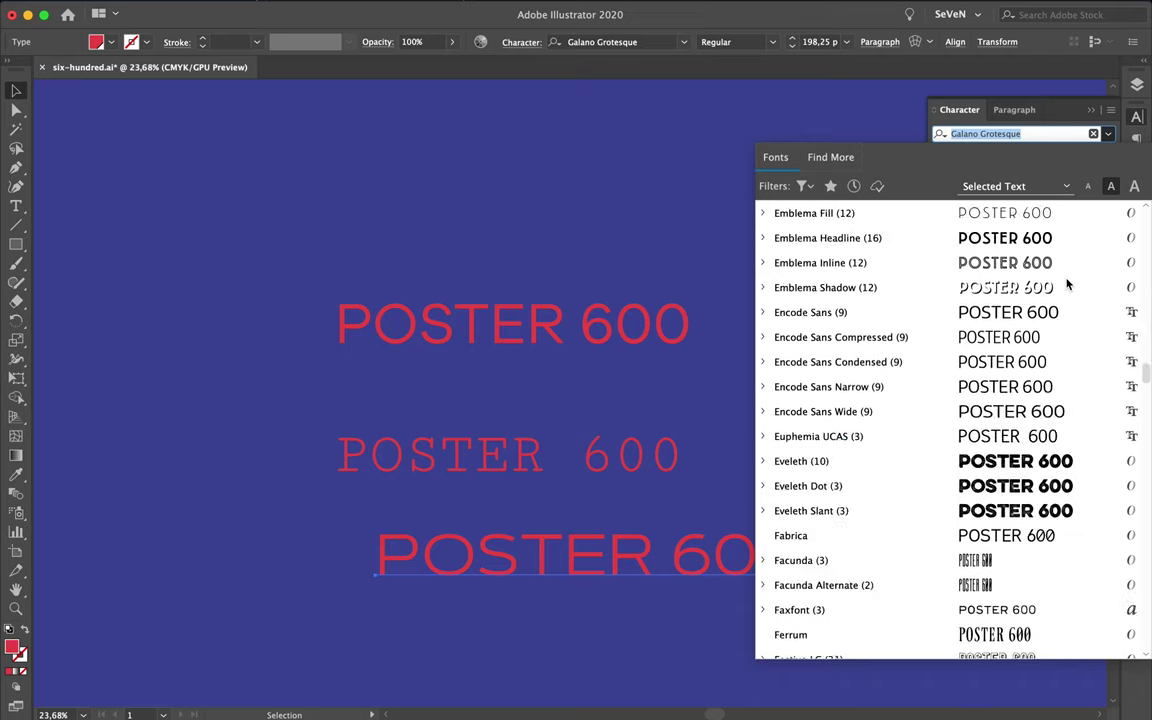
scroll(1068, 285, down, 5)
scroll(1067, 285, down, 5)
scroll(1067, 285, down, 2)
scroll(1067, 285, down, 5)
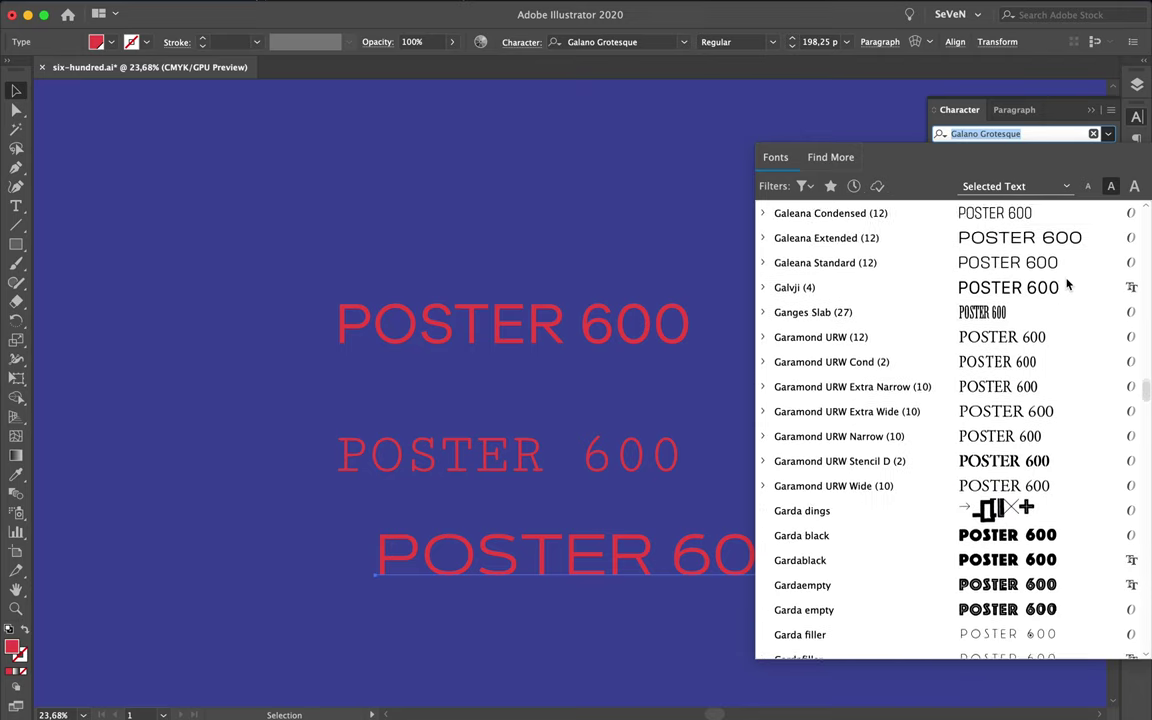
scroll(1067, 285, down, 1)
scroll(1067, 285, down, 5)
scroll(1067, 285, down, 5)
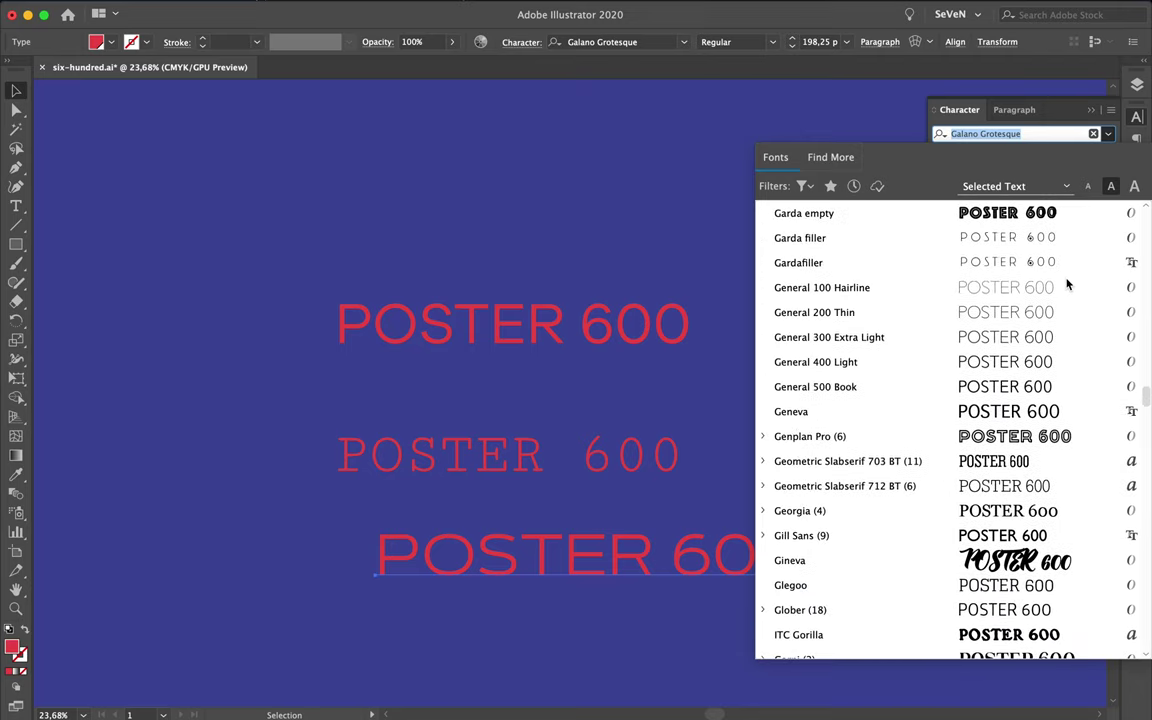
scroll(1068, 285, up, 5)
scroll(1067, 285, up, 9)
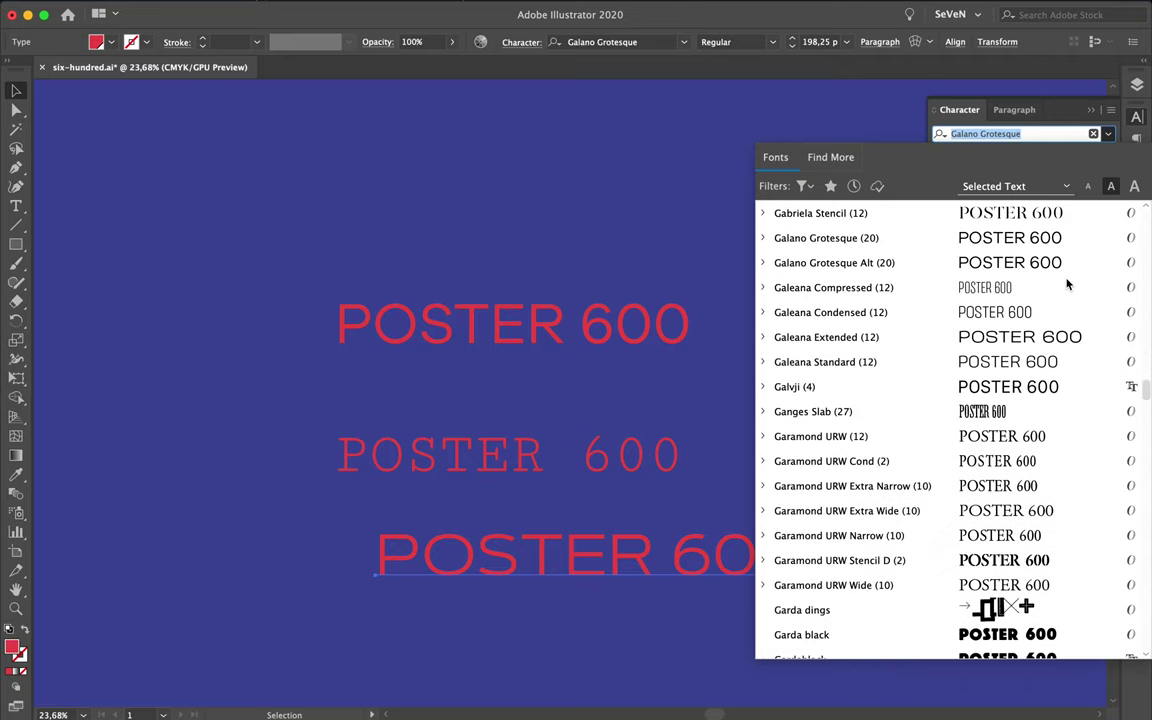
scroll(1067, 285, up, 3)
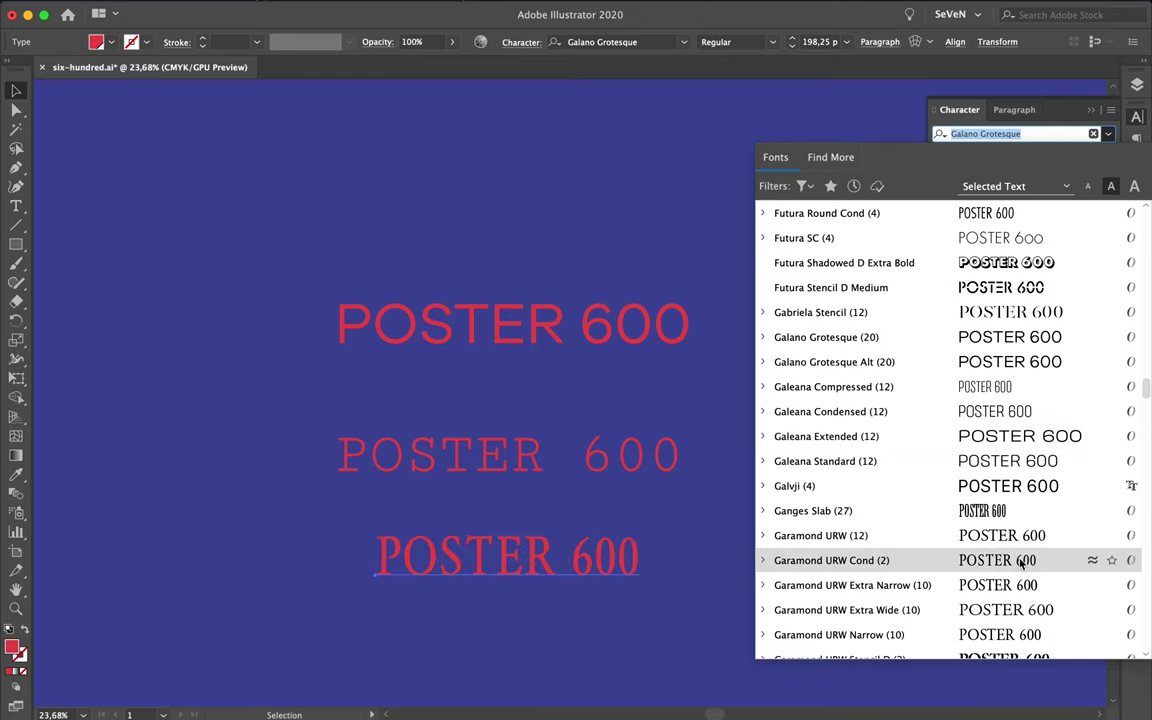
scroll(1020, 565, down, 3)
scroll(1020, 568, down, 1)
scroll(1020, 570, down, 1)
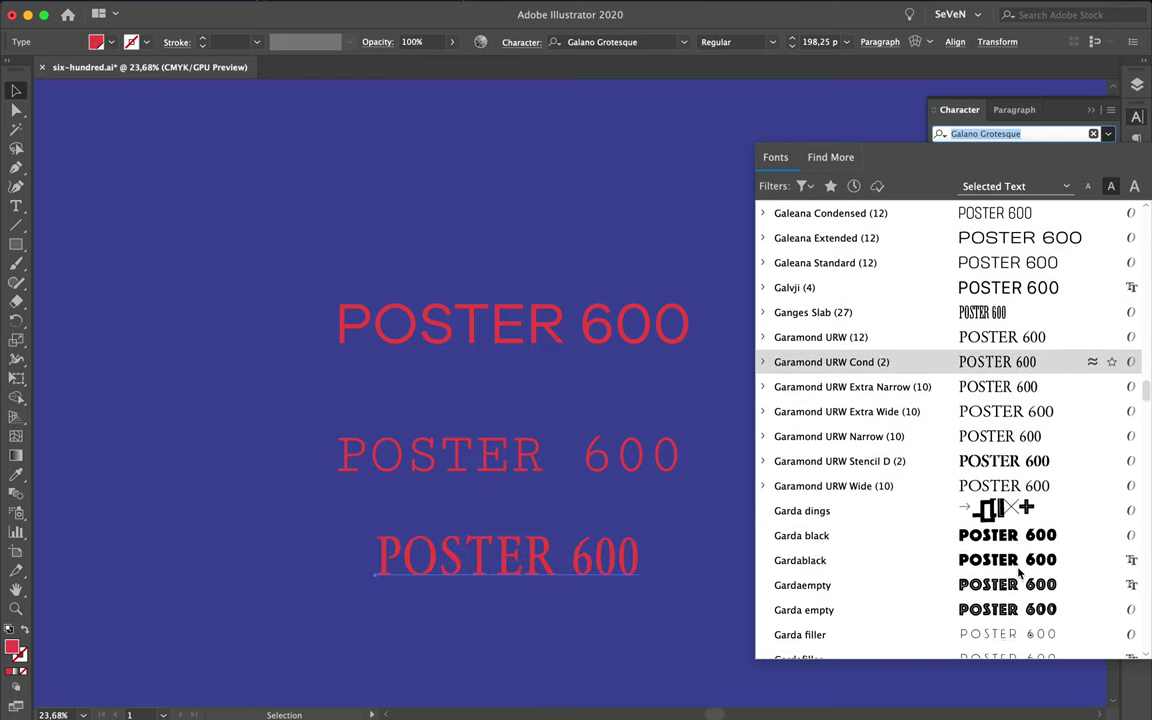
scroll(1020, 568, down, 3)
scroll(1020, 560, down, 2)
scroll(1020, 540, down, 2)
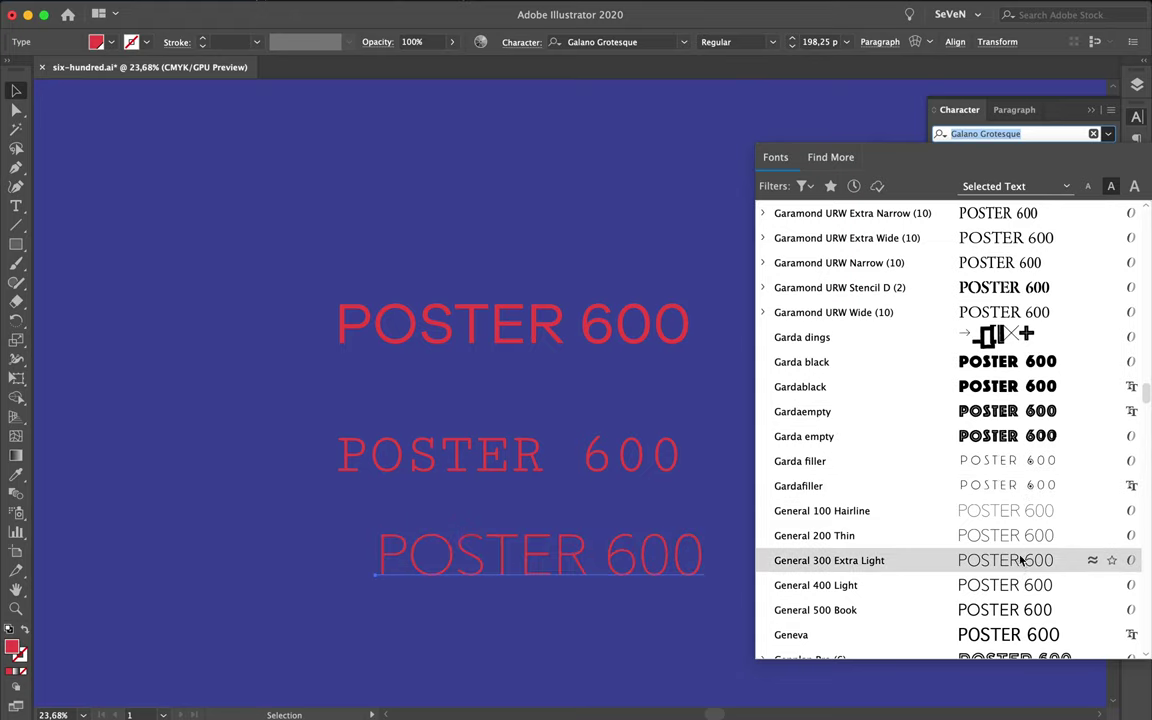
scroll(1020, 560, down, 1)
scroll(1017, 575, down, 2)
scroll(1017, 582, down, 1)
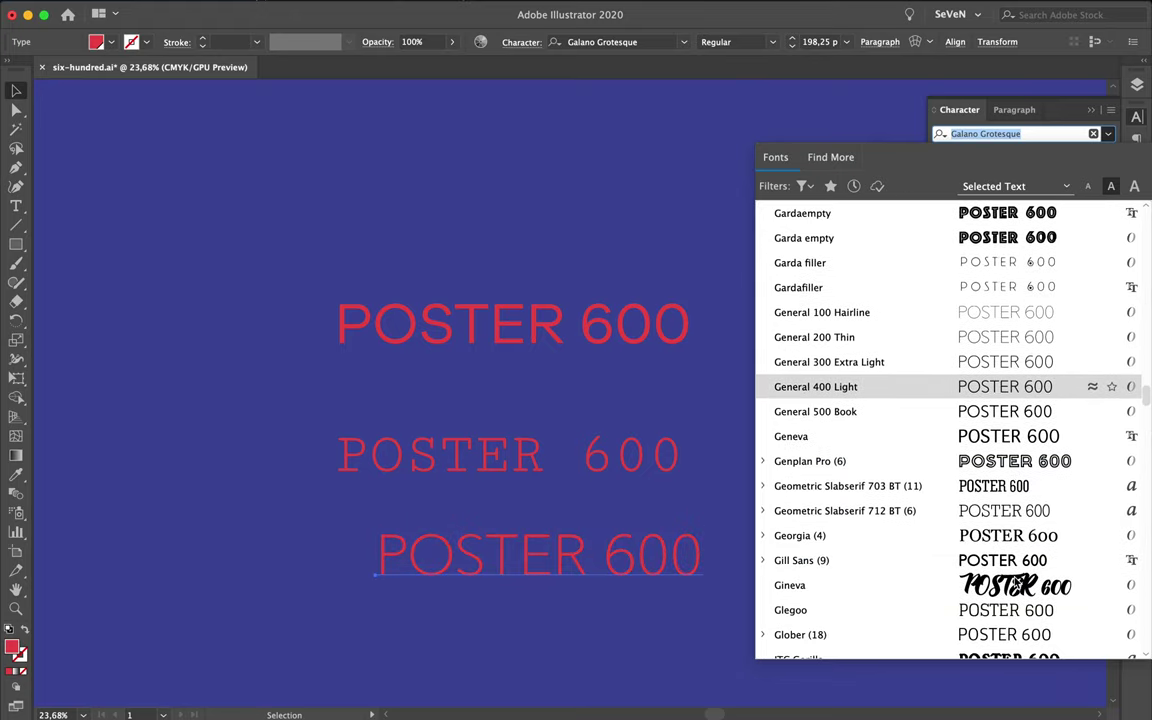
scroll(1017, 582, down, 2)
scroll(1012, 520, down, 1)
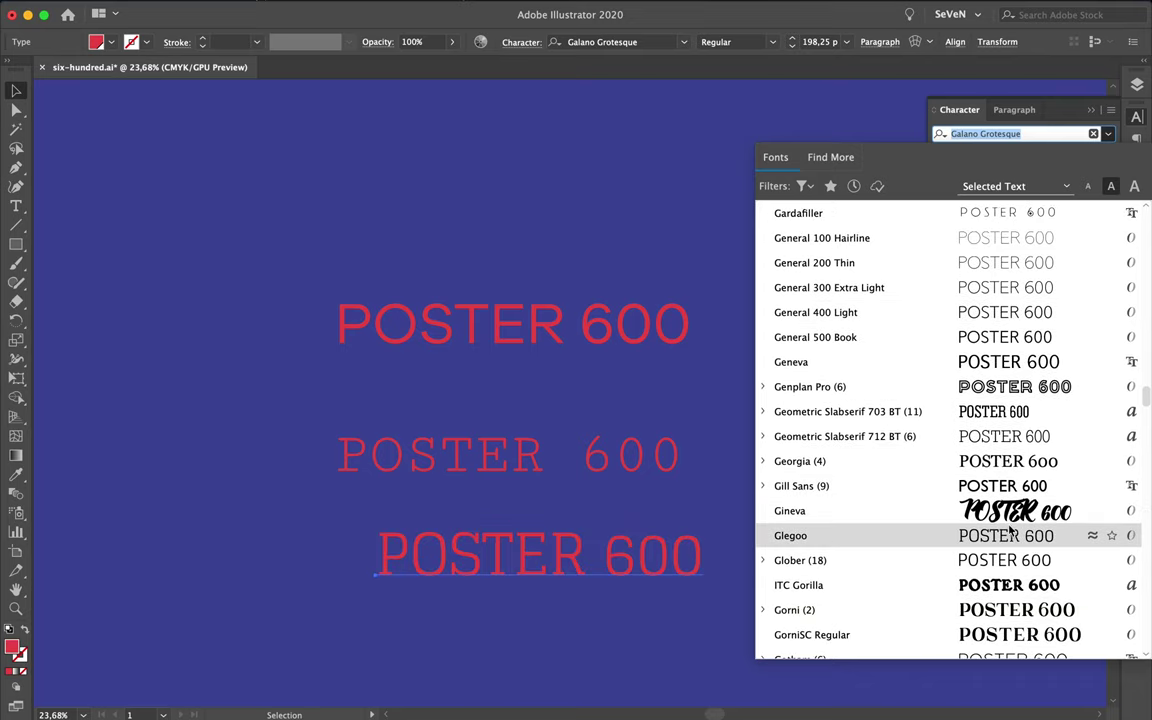
scroll(1012, 530, down, 2)
scroll(1012, 525, down, 1)
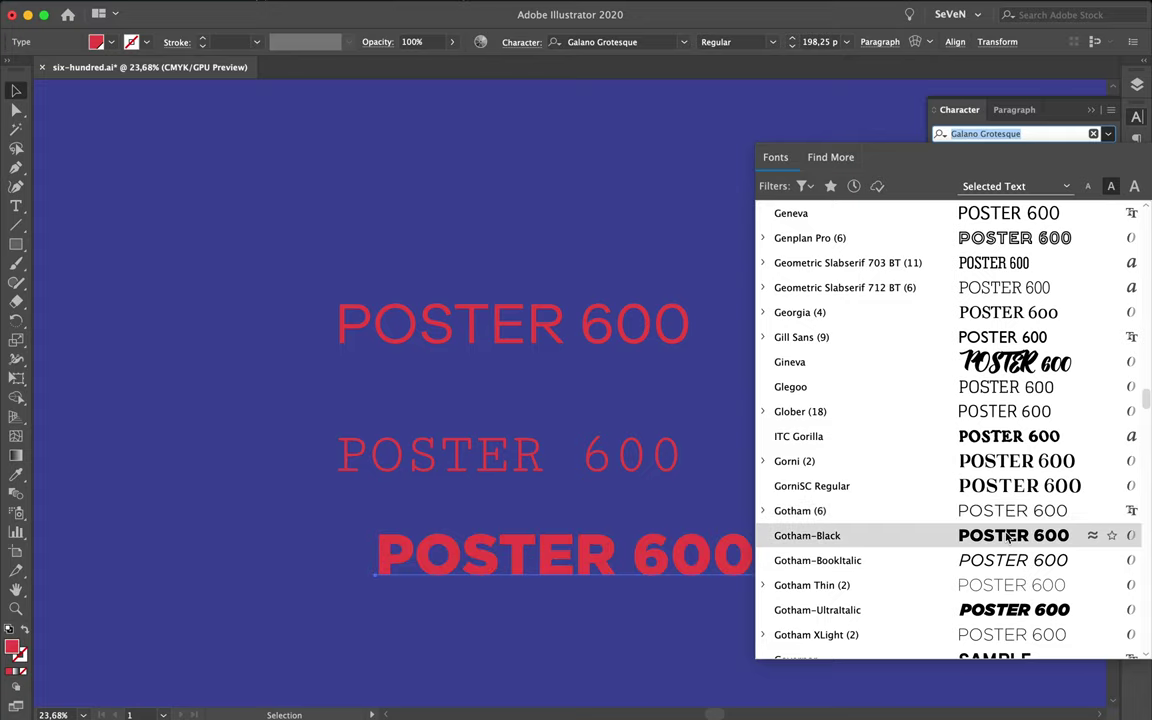
scroll(1008, 537, down, 1)
scroll(1008, 537, down, 1)
scroll(1008, 538, down, 2)
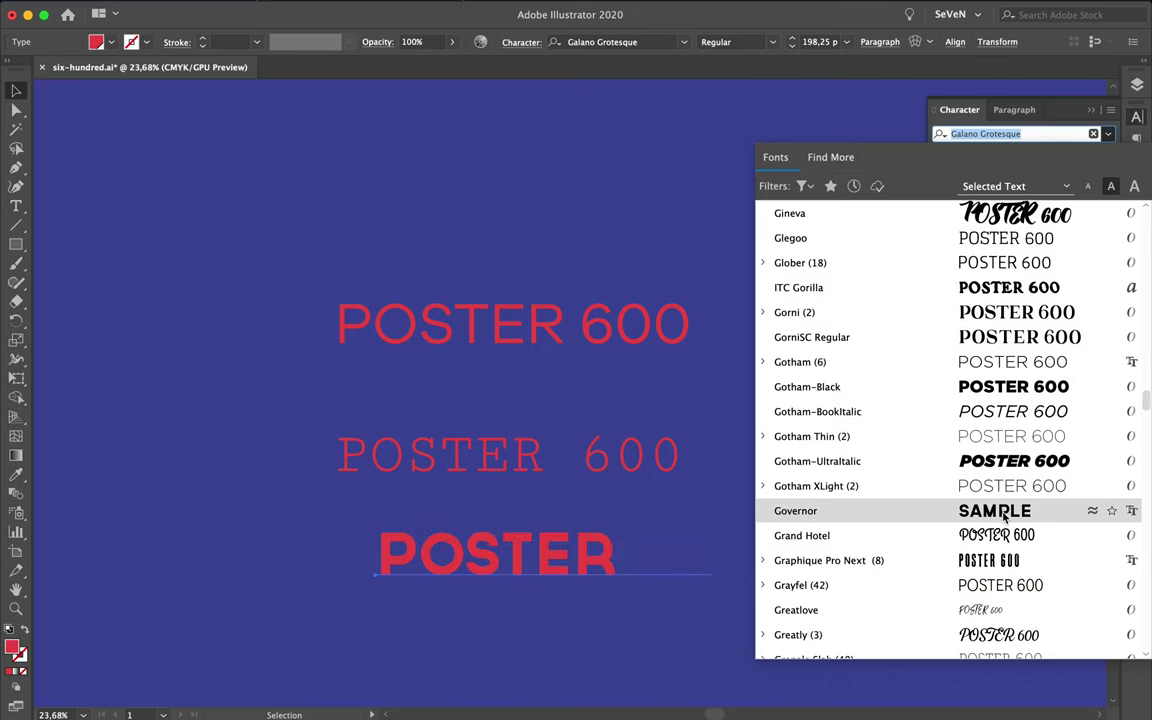
scroll(1008, 537, down, 3)
scroll(1008, 537, down, 1)
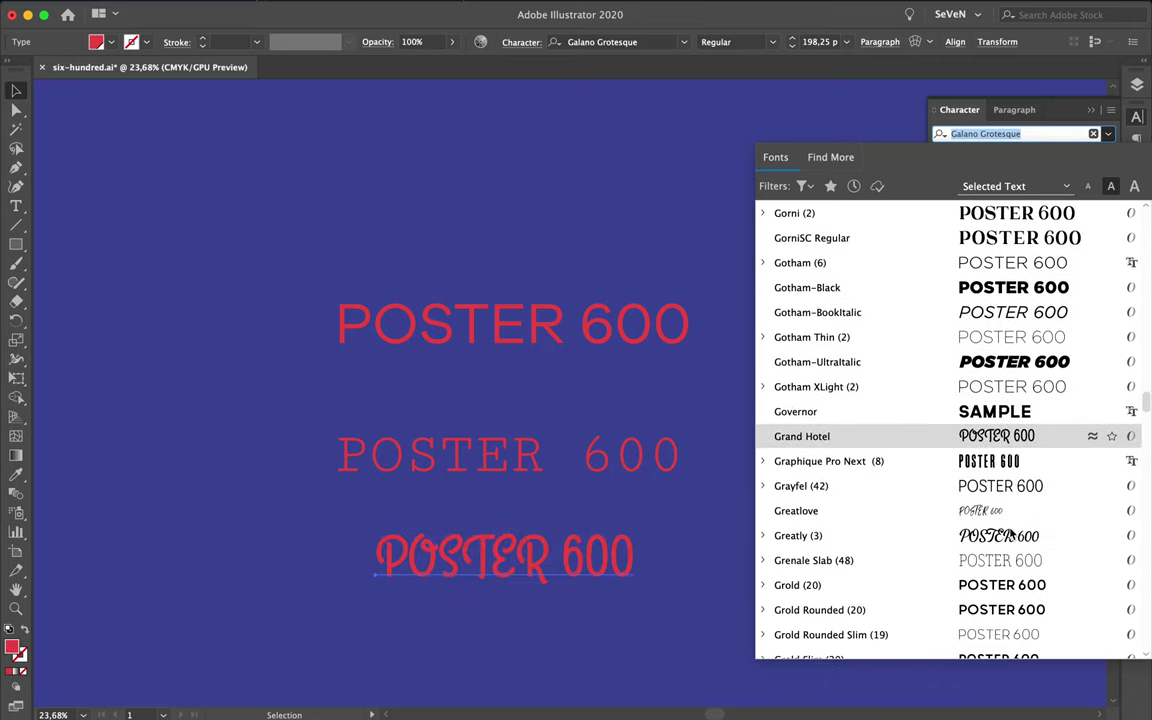
scroll(1008, 537, down, 1)
scroll(1008, 537, down, 1)
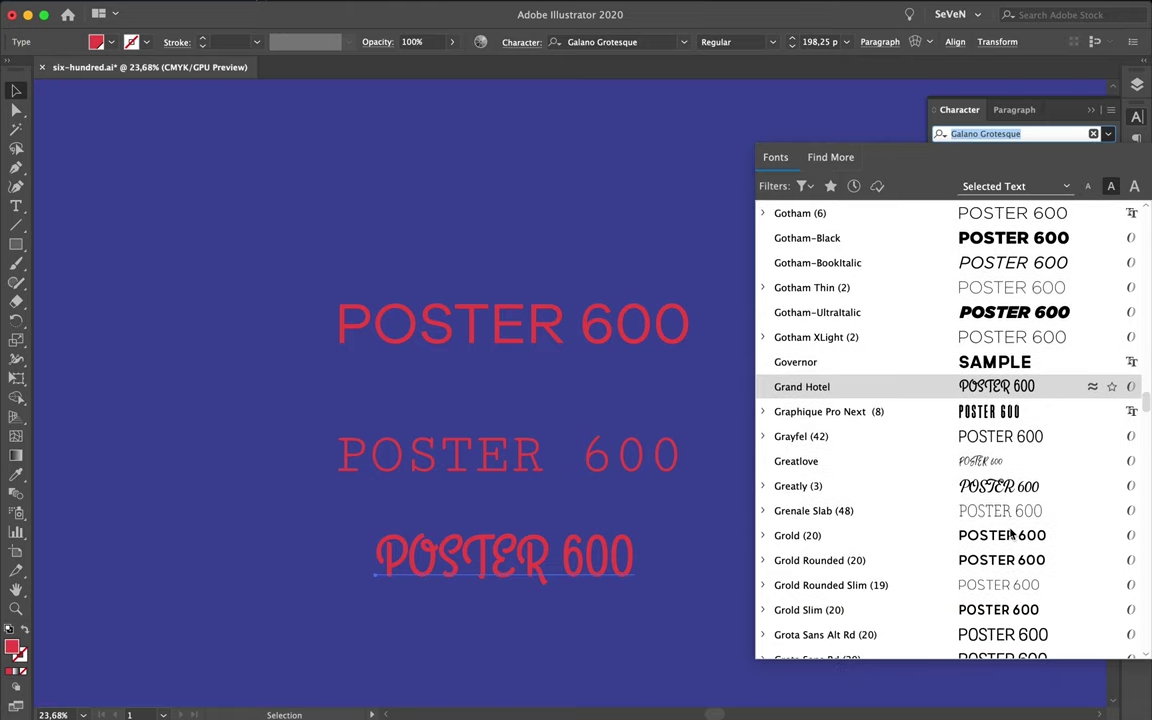
scroll(1008, 537, down, 2)
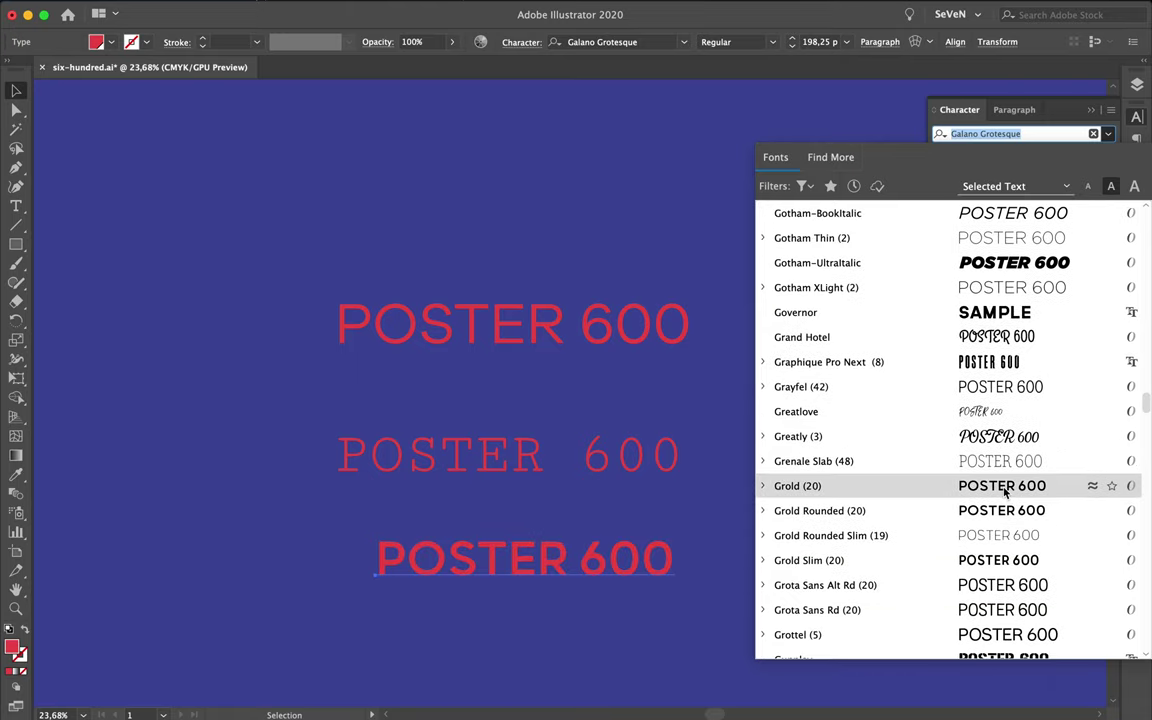
scroll(1005, 490, down, 2)
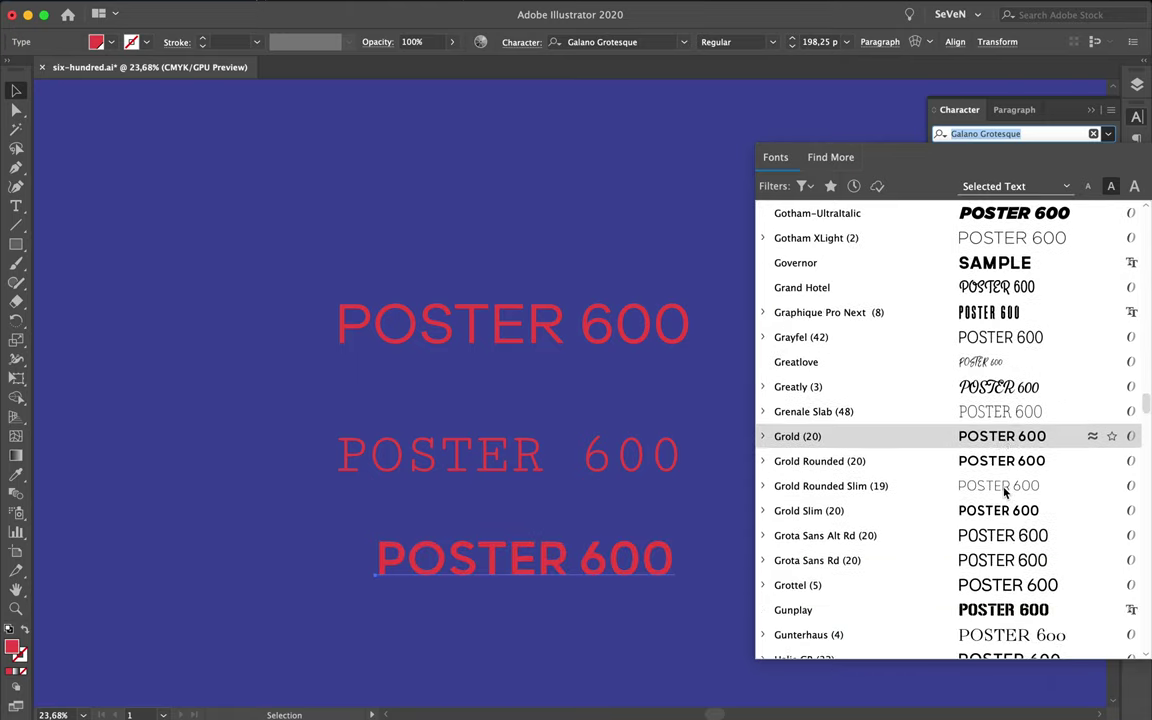
scroll(1005, 490, down, 2)
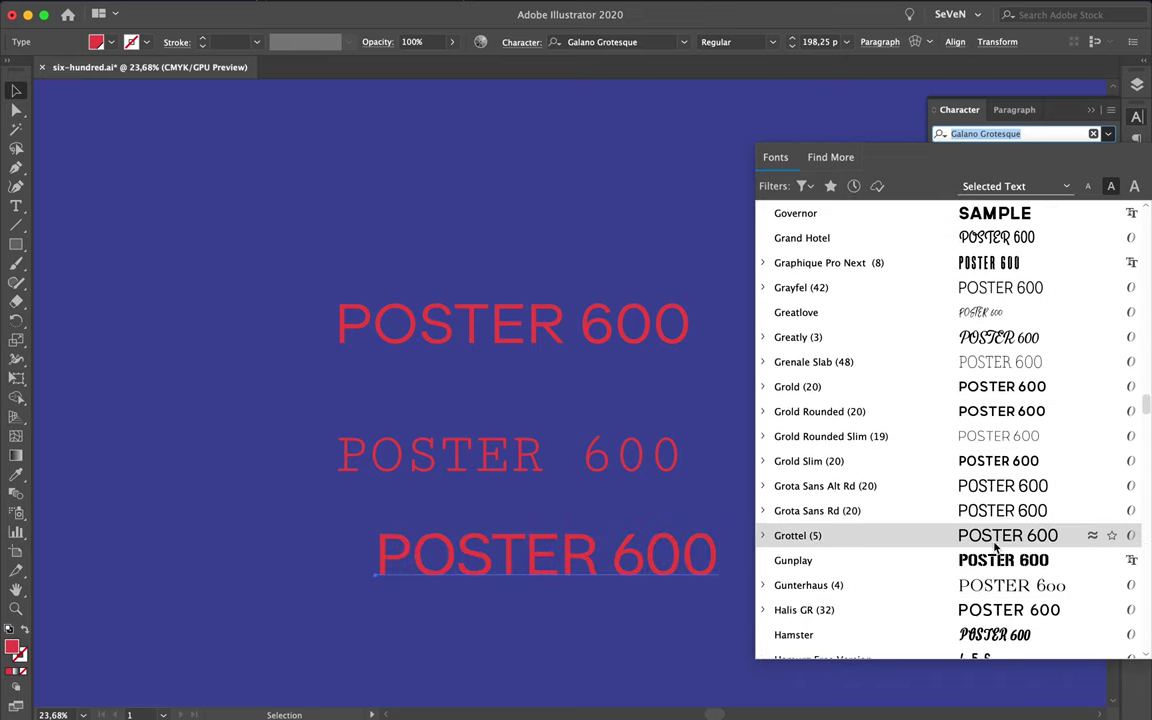
scroll(995, 543, down, 2)
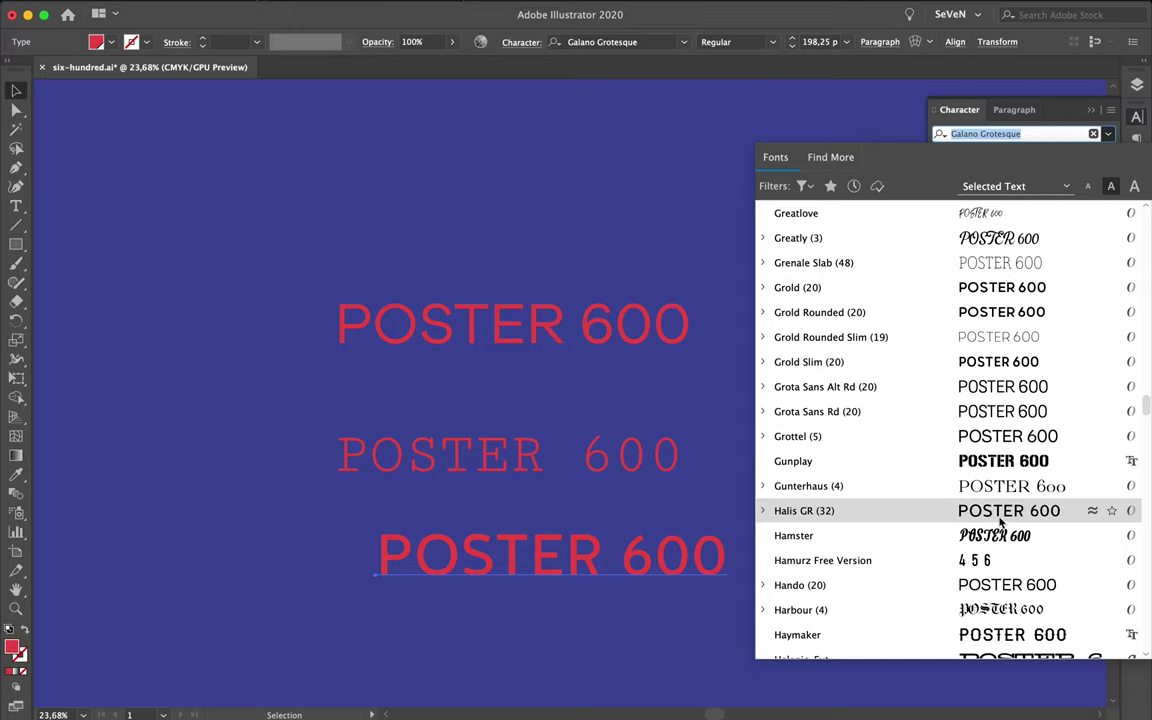
click(1000, 520)
Step: Duplicate the headline to the right of the stack and check its font styles
key(Escape)
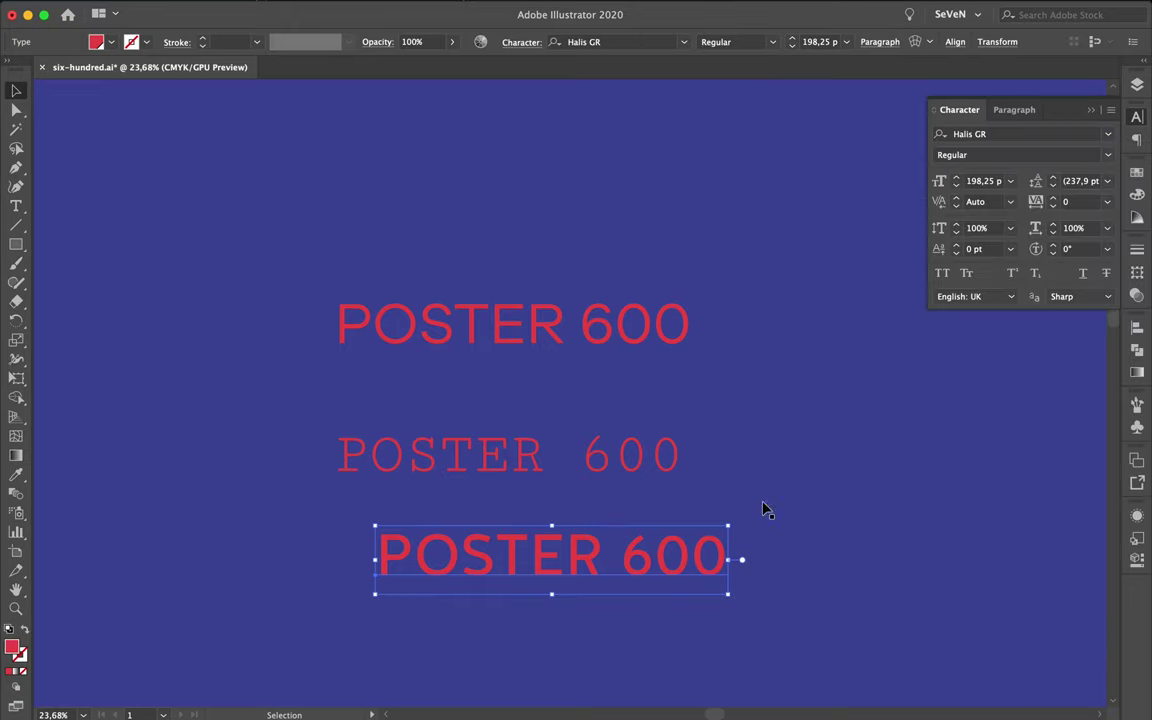
drag(660, 548, 1043, 349)
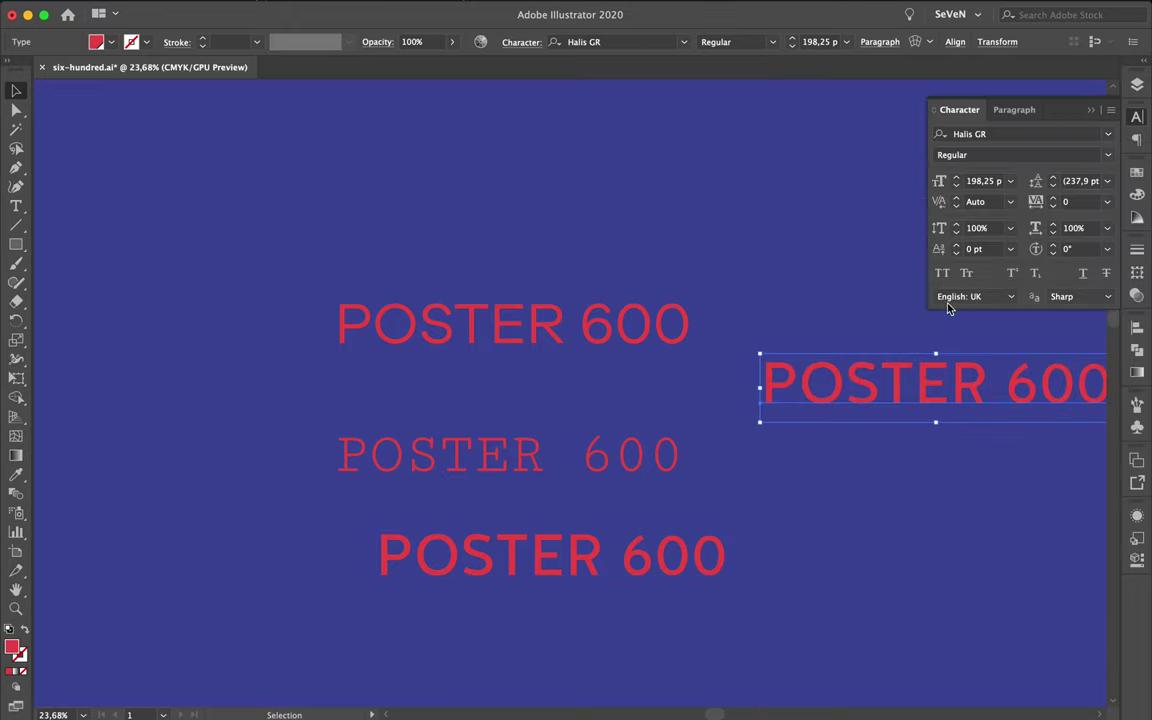
scroll(874, 368, right, 5)
scroll(876, 366, right, 2)
scroll(874, 368, right, 2)
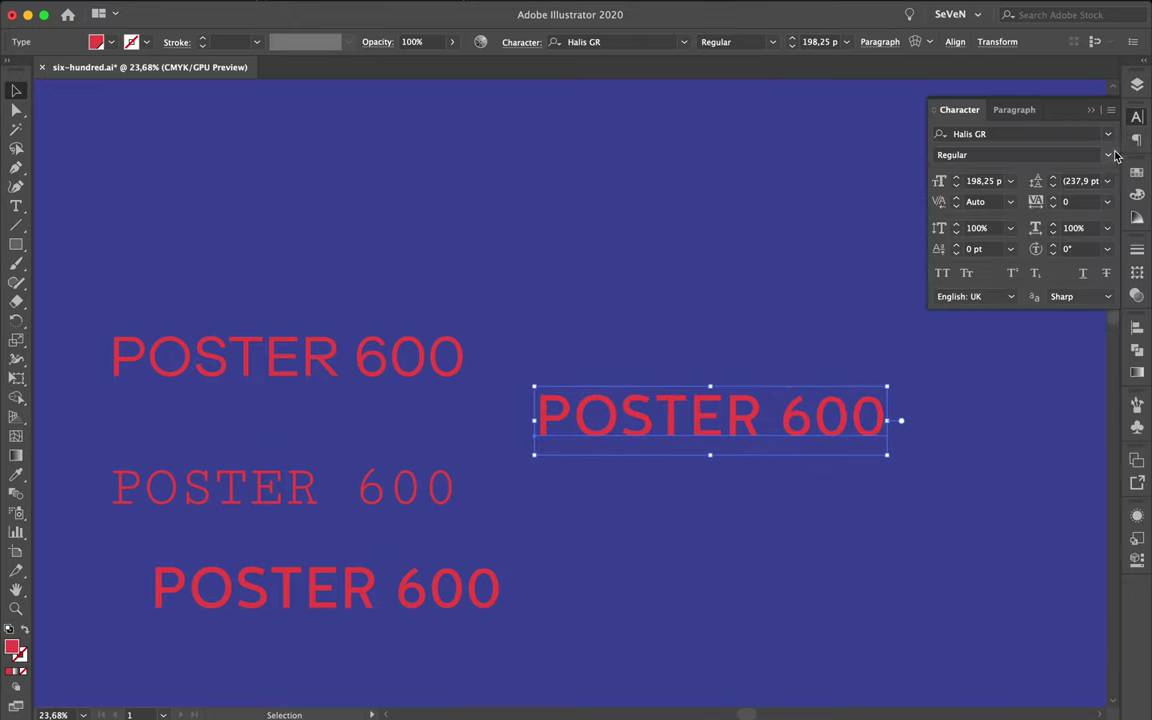
click(1108, 155)
click(1108, 155)
Step: Set the right-hand copy in Hando Regular
click(1108, 133)
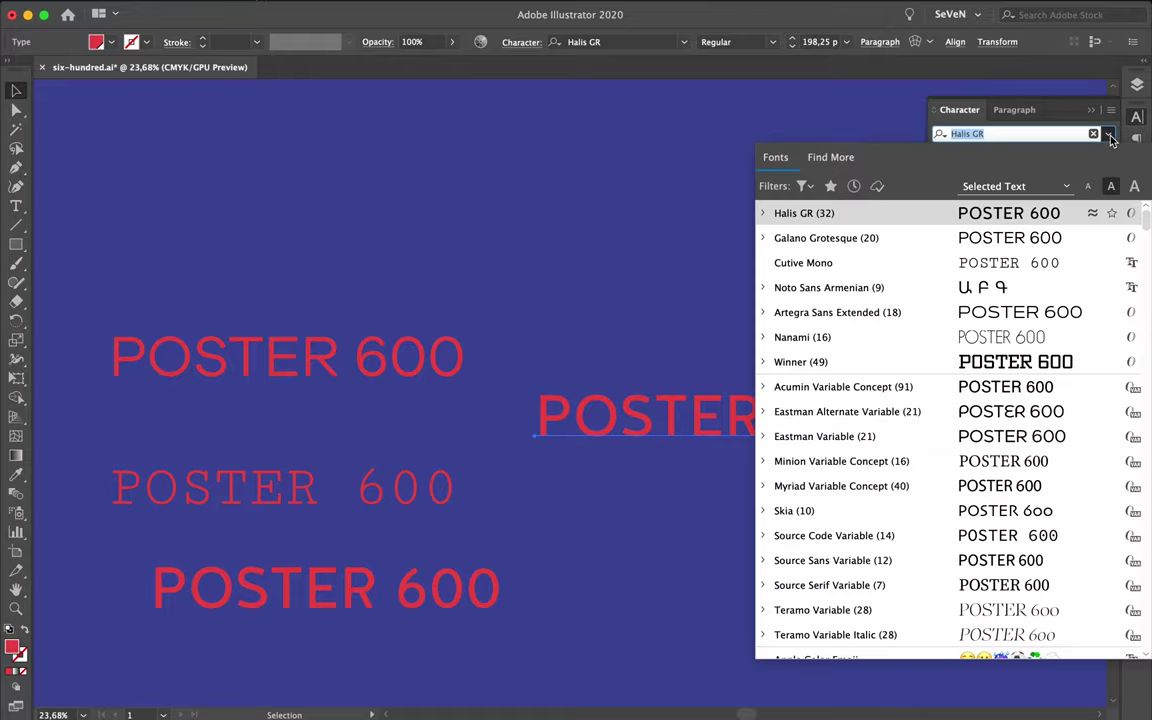
scroll(1010, 340, down, 10)
scroll(1010, 346, down, 5)
scroll(1010, 346, down, 5)
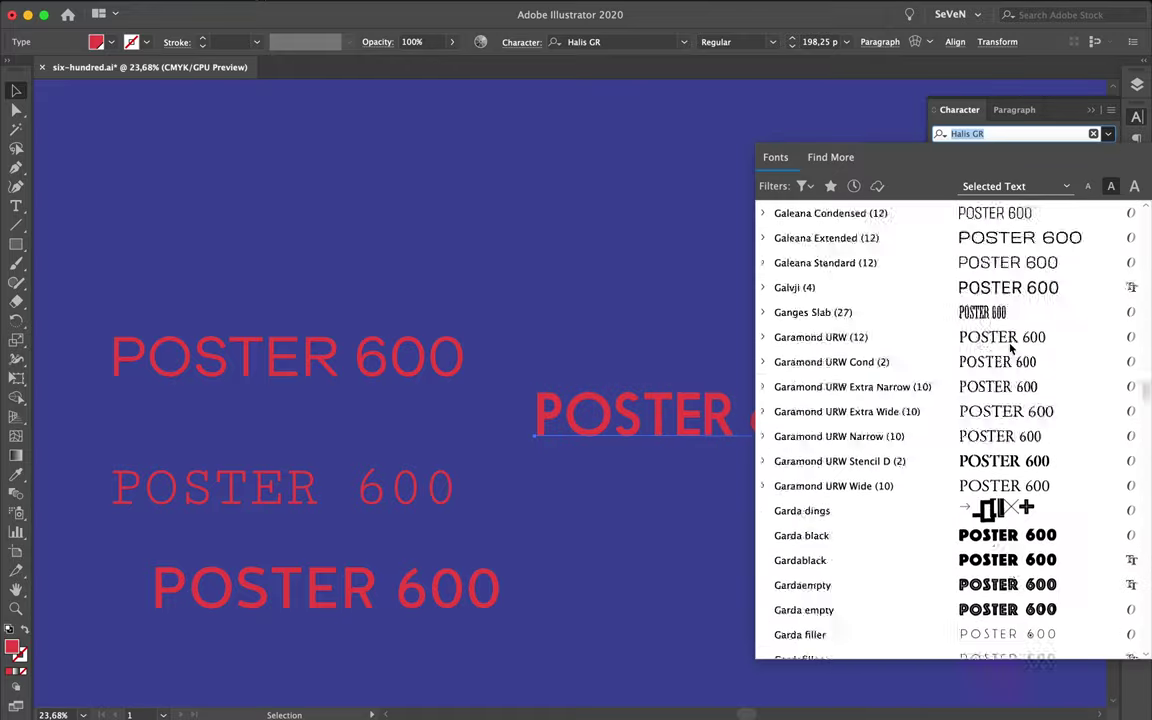
scroll(1010, 346, down, 5)
scroll(1010, 346, down, 5)
scroll(1010, 346, down, 3)
scroll(1010, 346, up, 1)
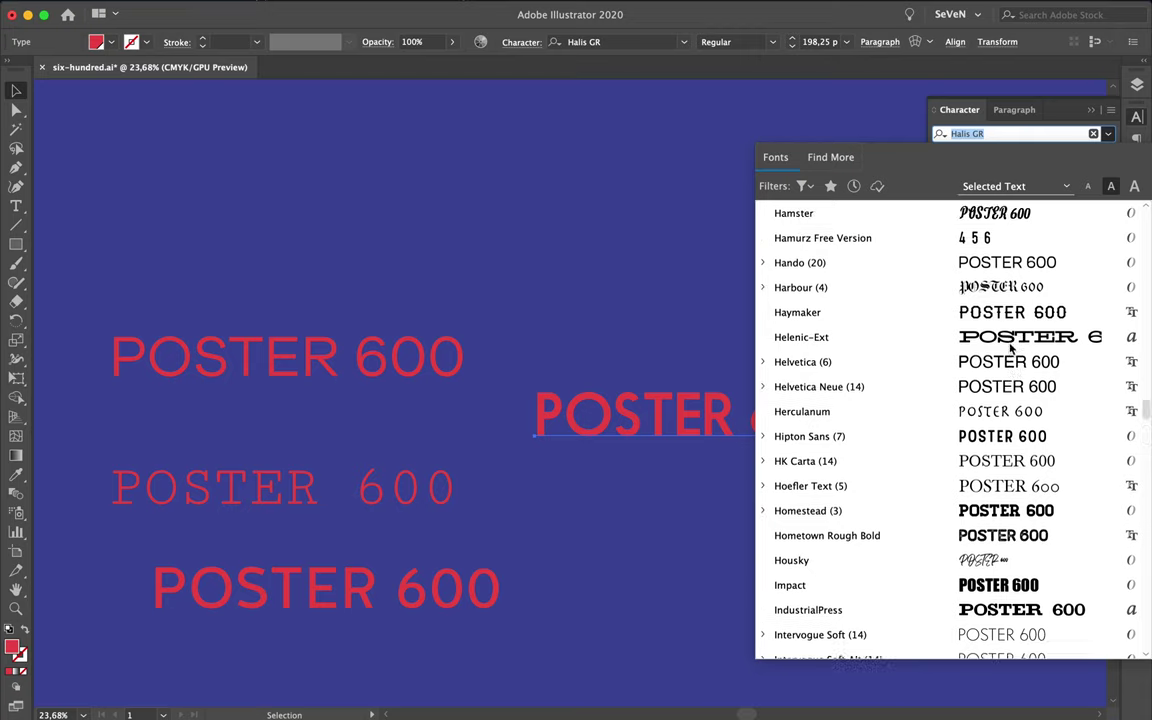
scroll(1010, 346, up, 2)
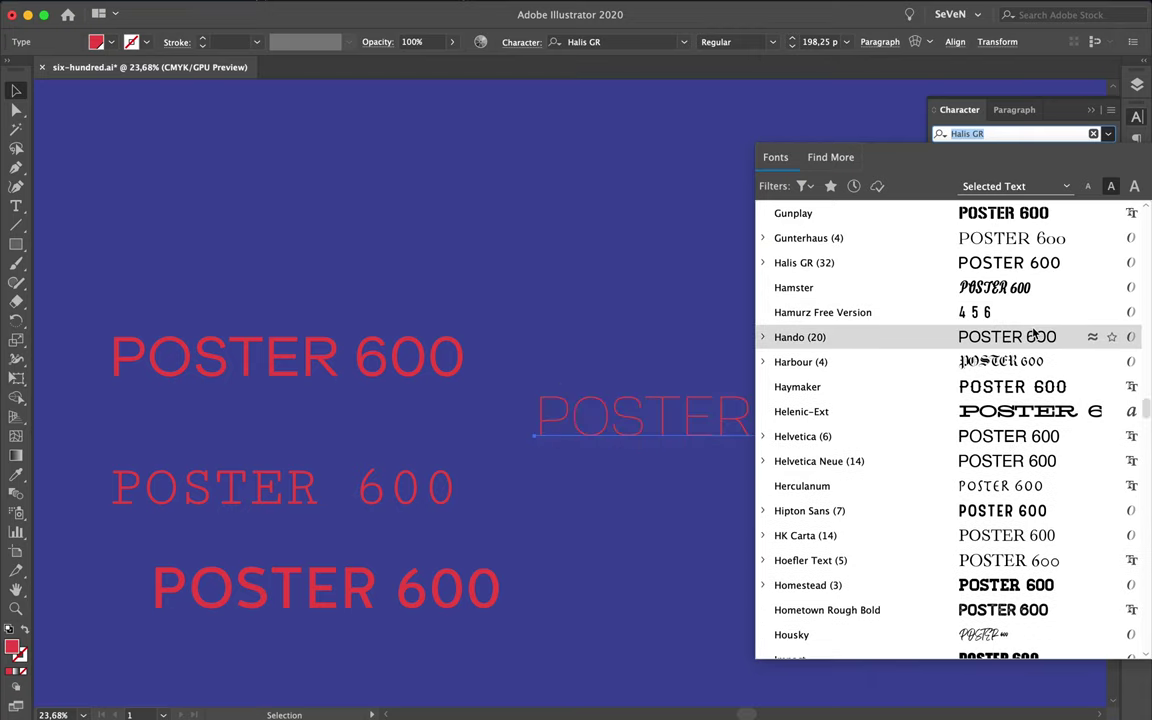
click(763, 337)
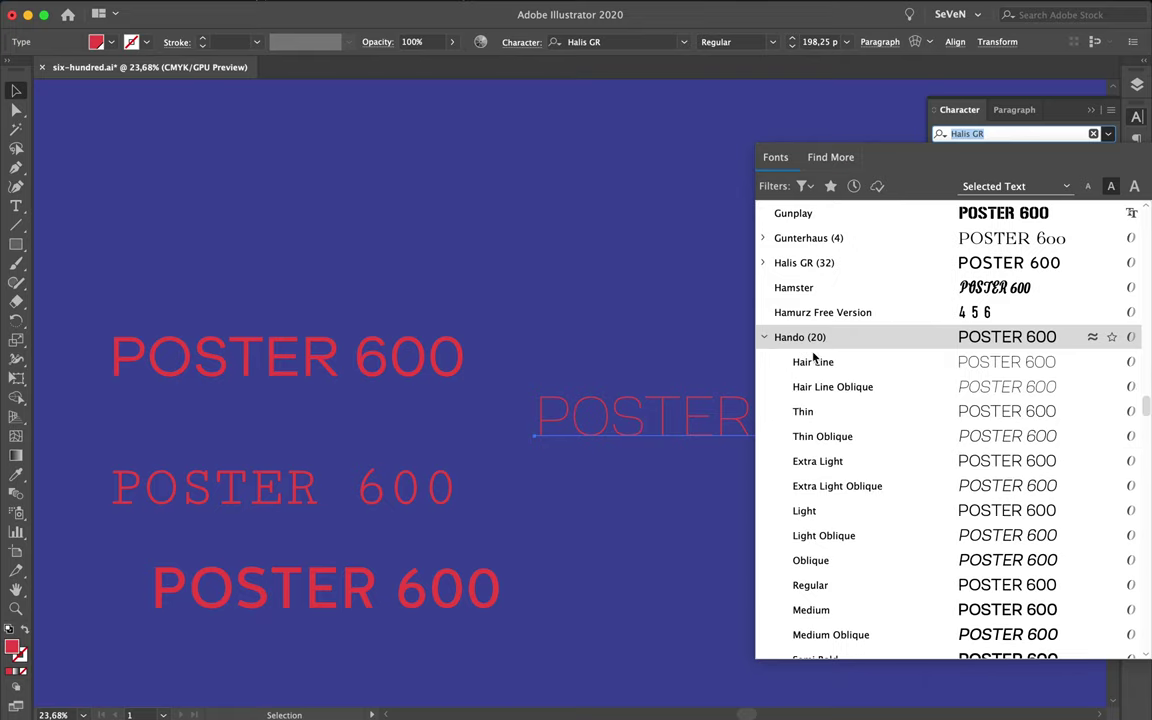
click(832, 587)
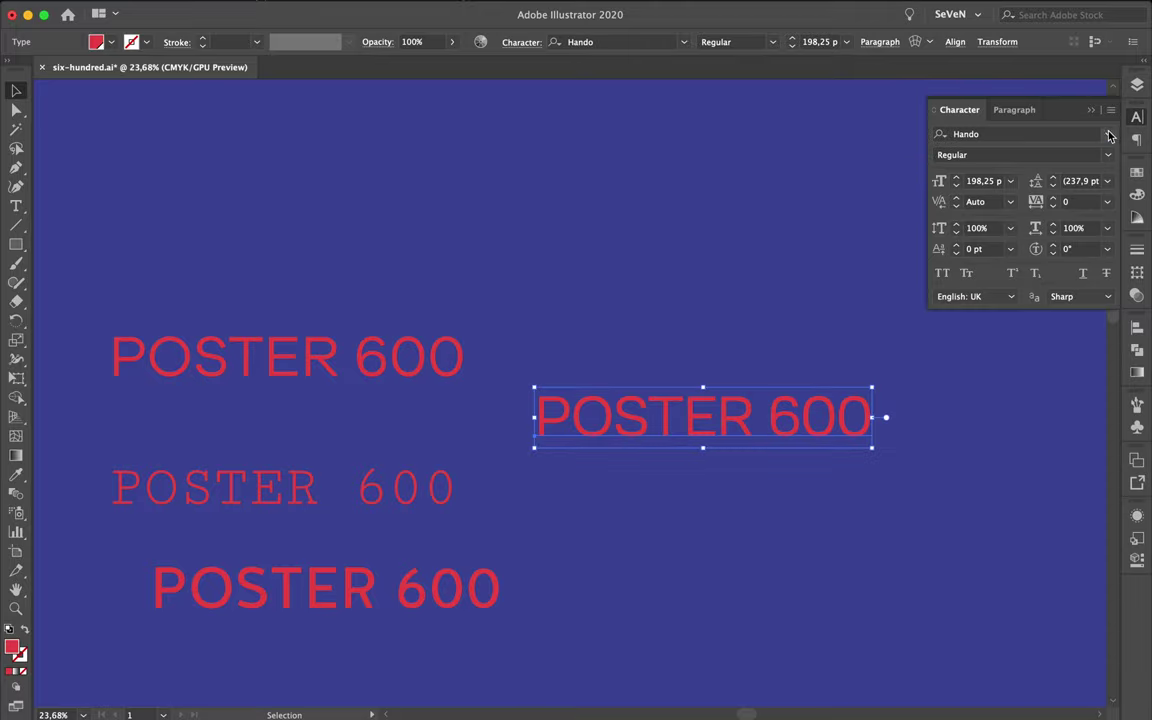
Step: Switch the right-hand copy's font from Hando to Haymaker Regular
click(1109, 135)
scroll(980, 390, down, 10)
scroll(980, 390, down, 10)
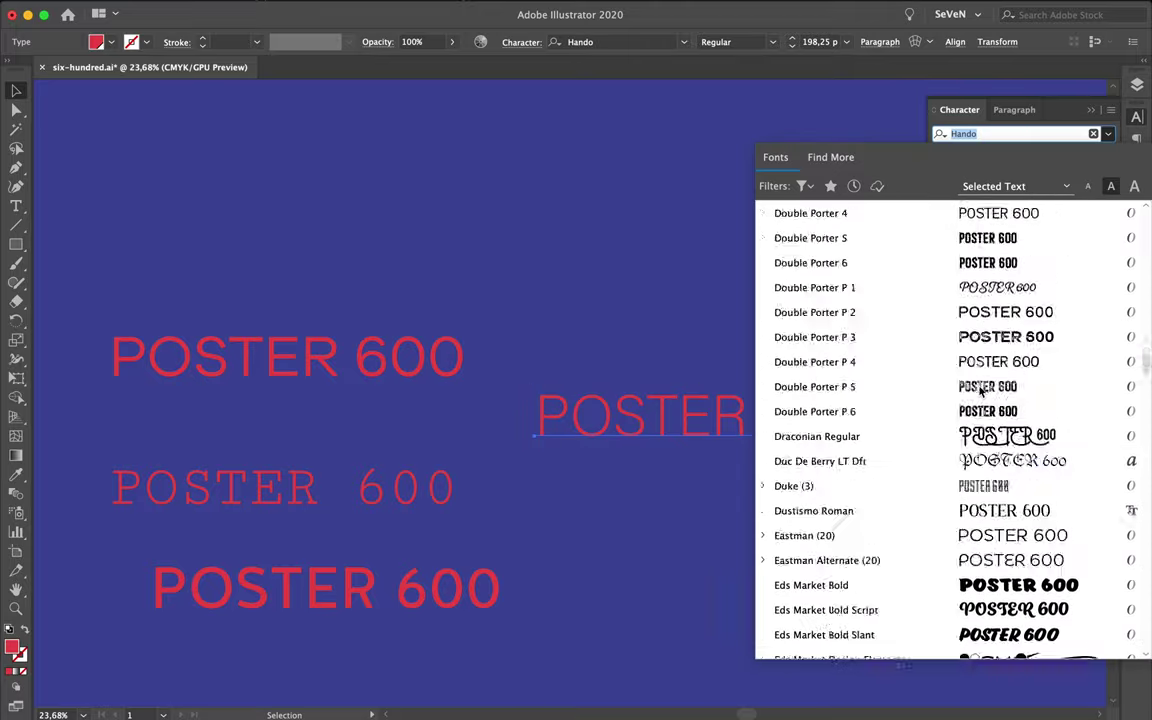
scroll(980, 390, down, 15)
scroll(980, 390, down, 10)
scroll(980, 390, up, 3)
scroll(980, 390, up, 5)
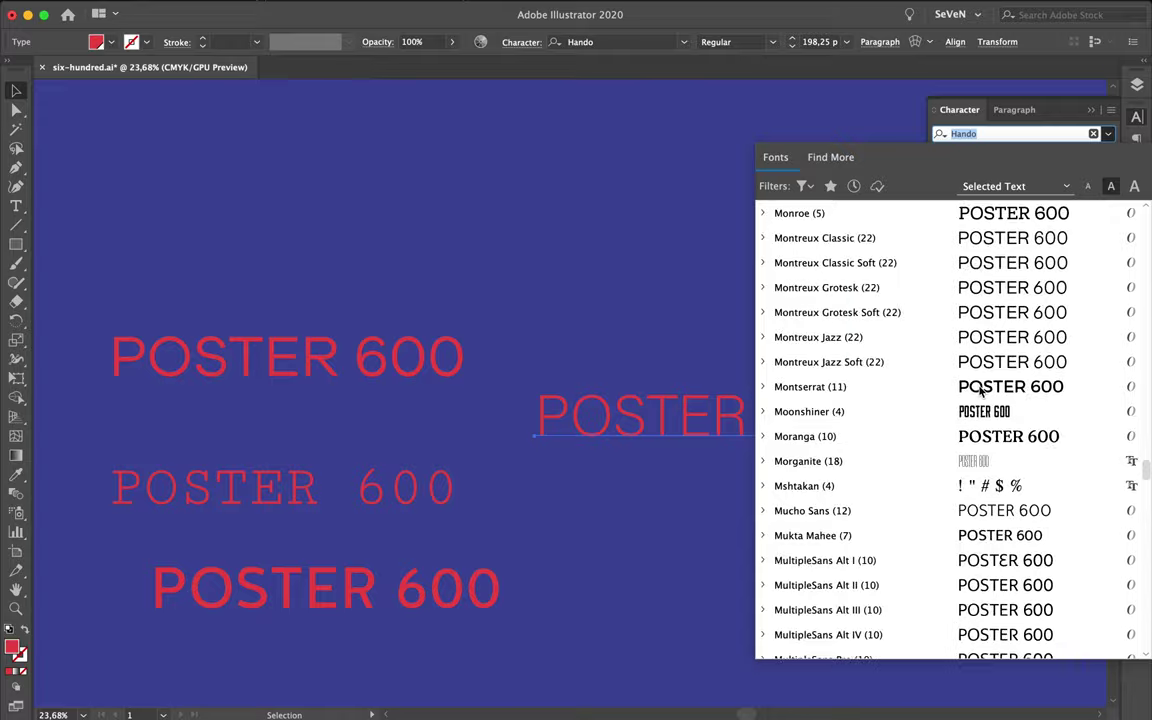
scroll(980, 390, up, 10)
scroll(980, 390, up, 10)
scroll(980, 390, up, 10)
scroll(980, 390, up, 10)
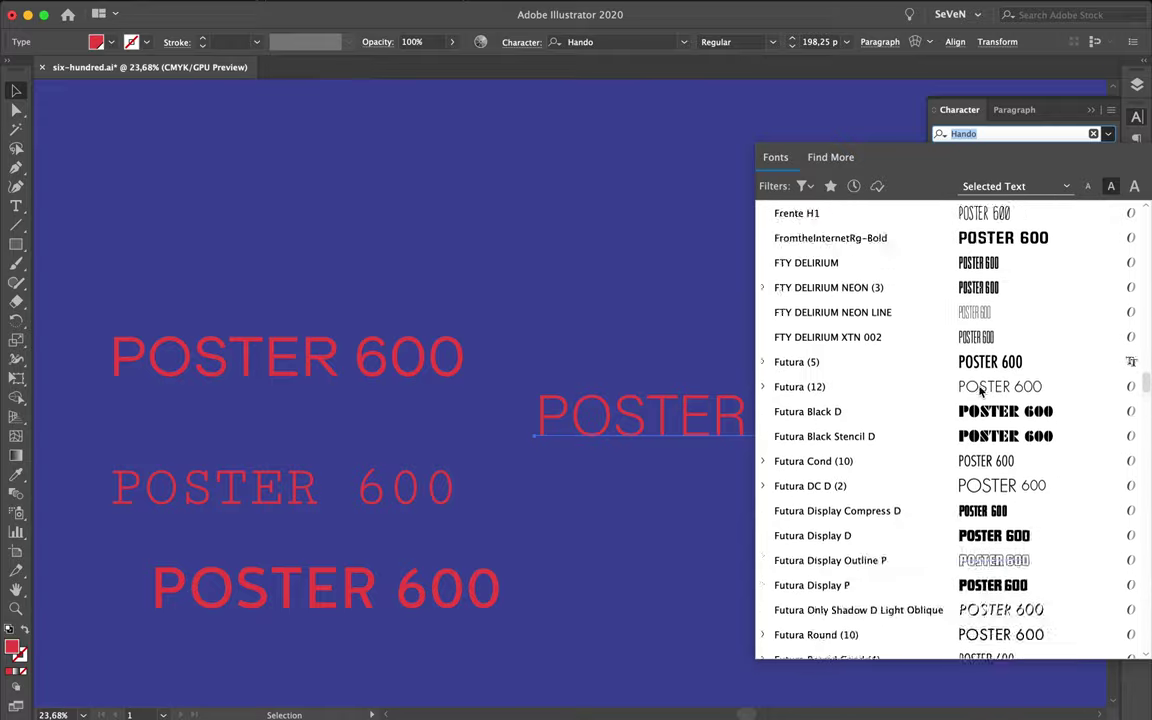
scroll(980, 390, up, 4)
scroll(980, 392, down, 8)
scroll(980, 392, down, 14)
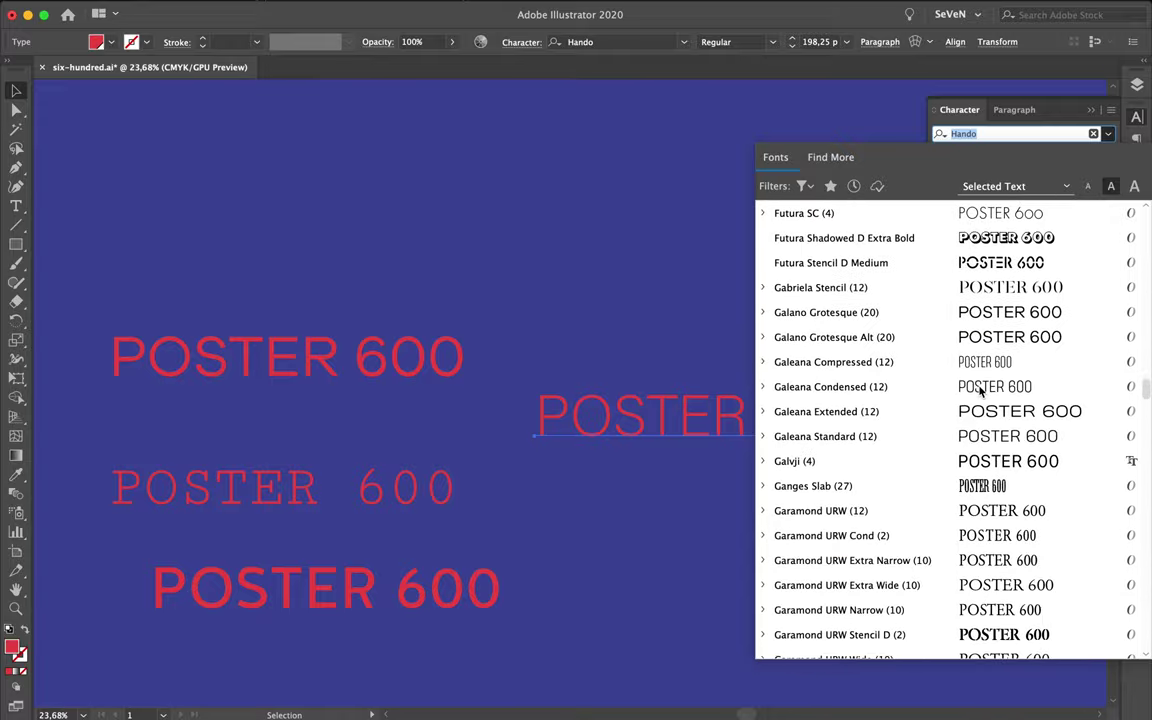
scroll(980, 392, down, 6)
scroll(980, 392, down, 10)
scroll(980, 392, down, 5)
scroll(980, 392, down, 10)
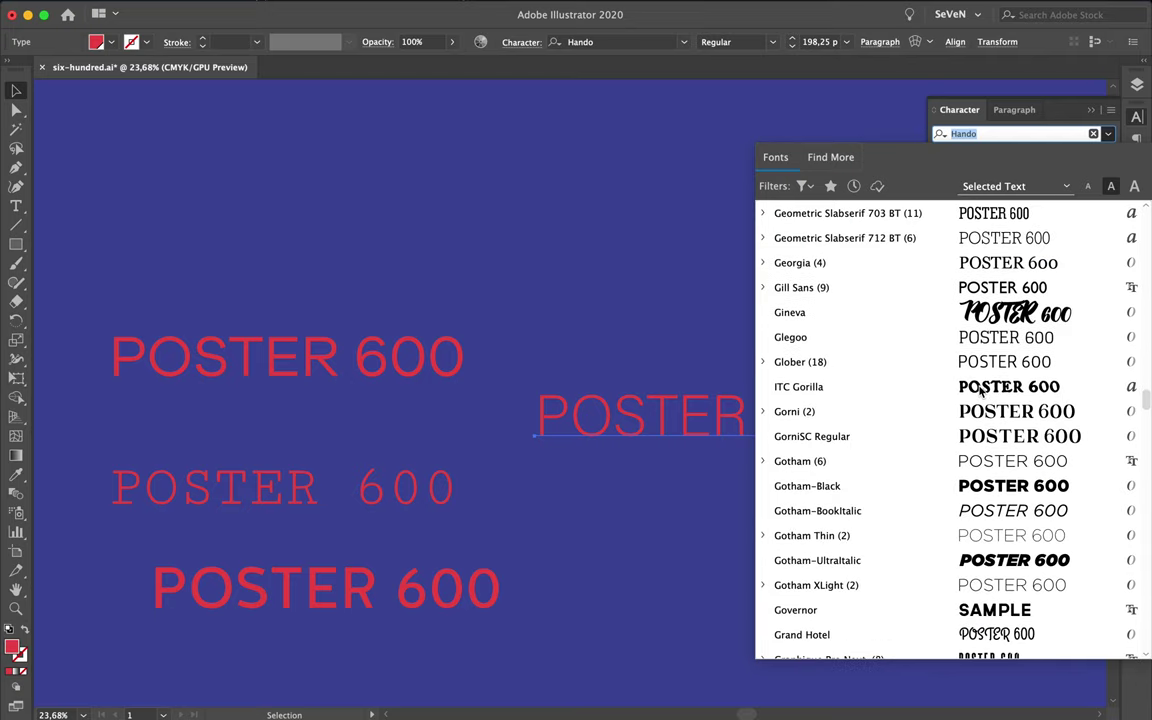
scroll(980, 392, down, 11)
scroll(980, 392, down, 6)
scroll(980, 392, down, 9)
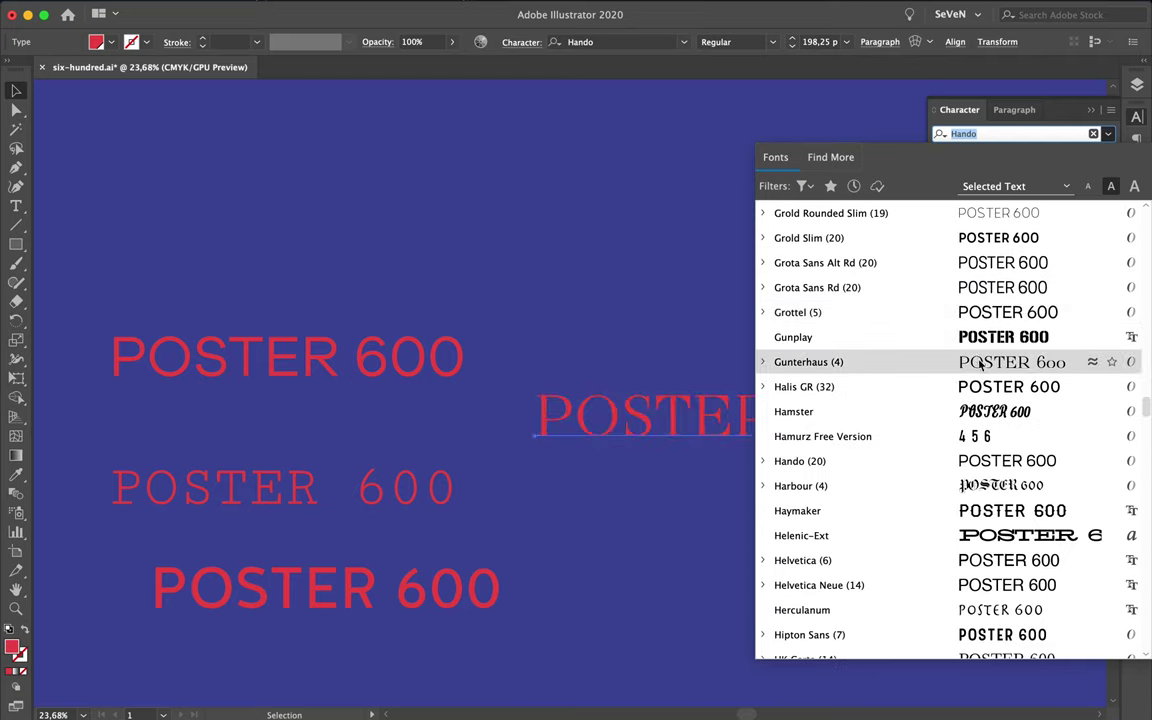
click(1015, 512)
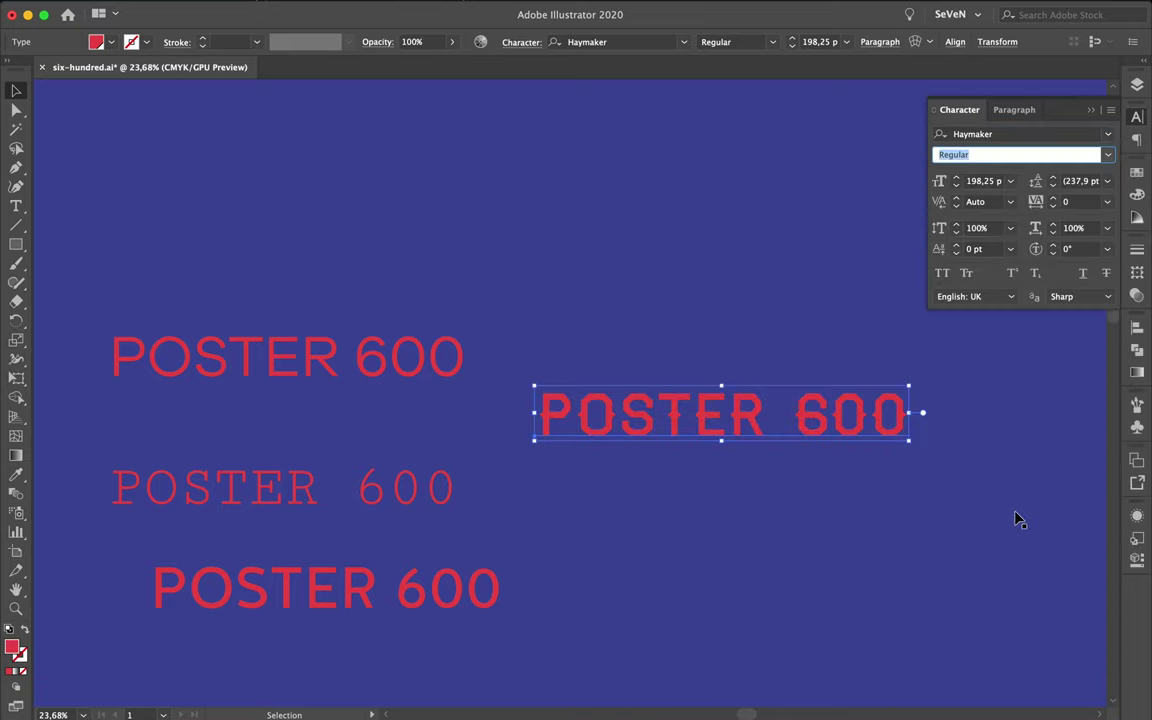
Step: Preview fonts up the list and replace Haymaker with Sunshine Daisies Sans Dots on the right-hand copy
click(1008, 134)
scroll(968, 508, up, 10)
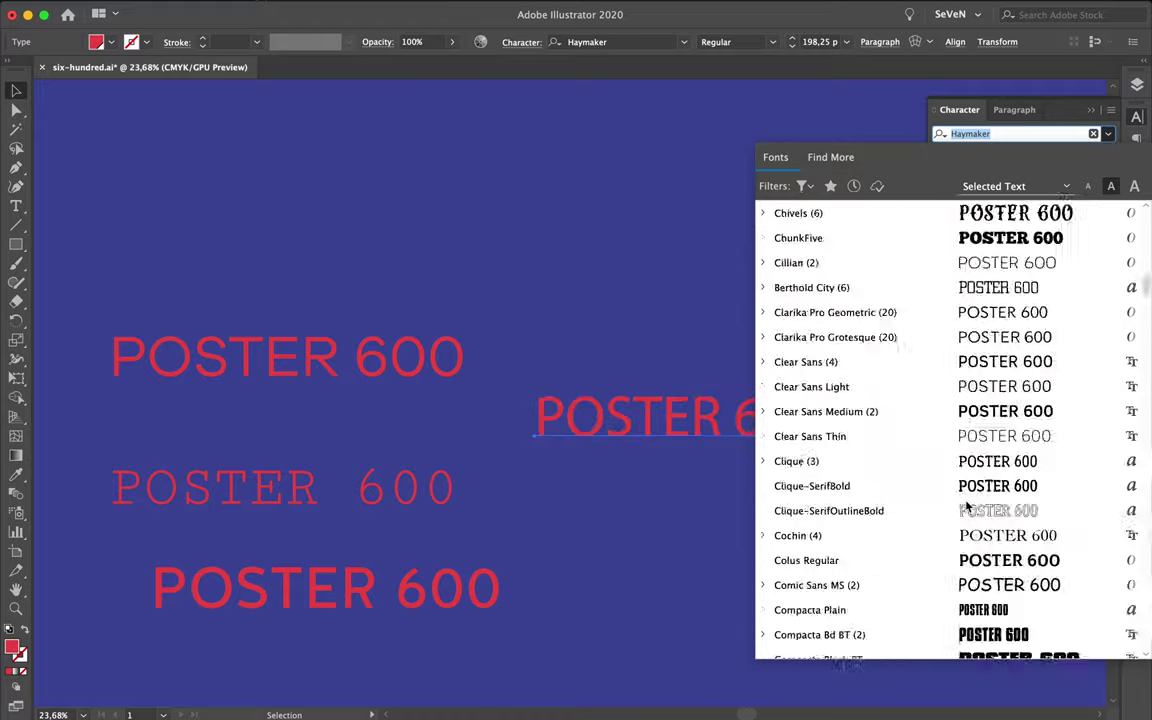
scroll(968, 508, down, 5)
scroll(968, 508, down, 10)
scroll(968, 508, down, 10)
scroll(968, 508, down, 10)
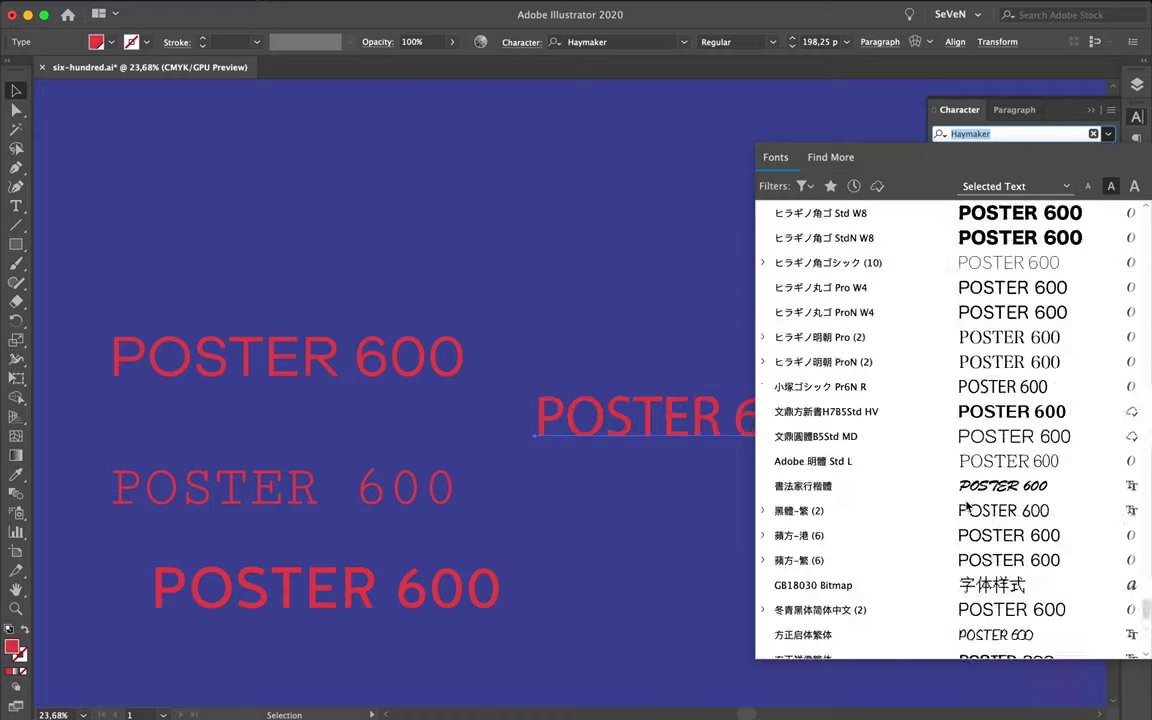
scroll(968, 508, down, 10)
scroll(968, 508, down, 10)
scroll(968, 508, up, 10)
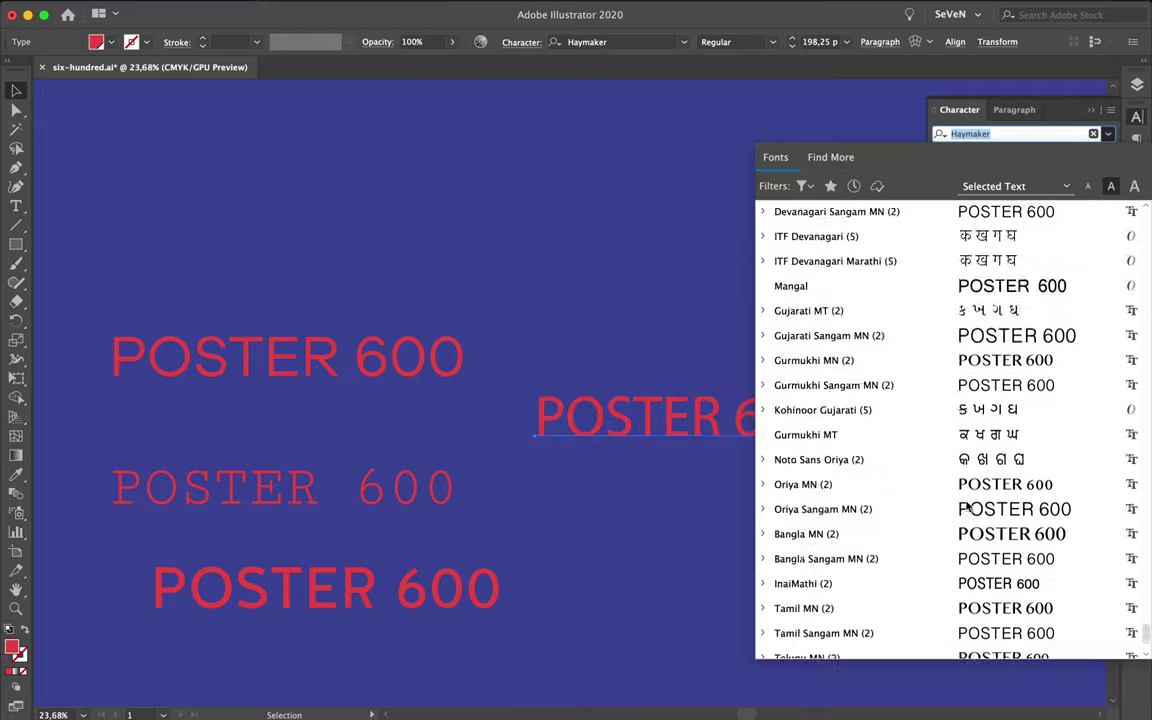
scroll(968, 508, up, 10)
scroll(968, 508, up, 10)
scroll(968, 508, up, 10)
scroll(968, 508, up, 2)
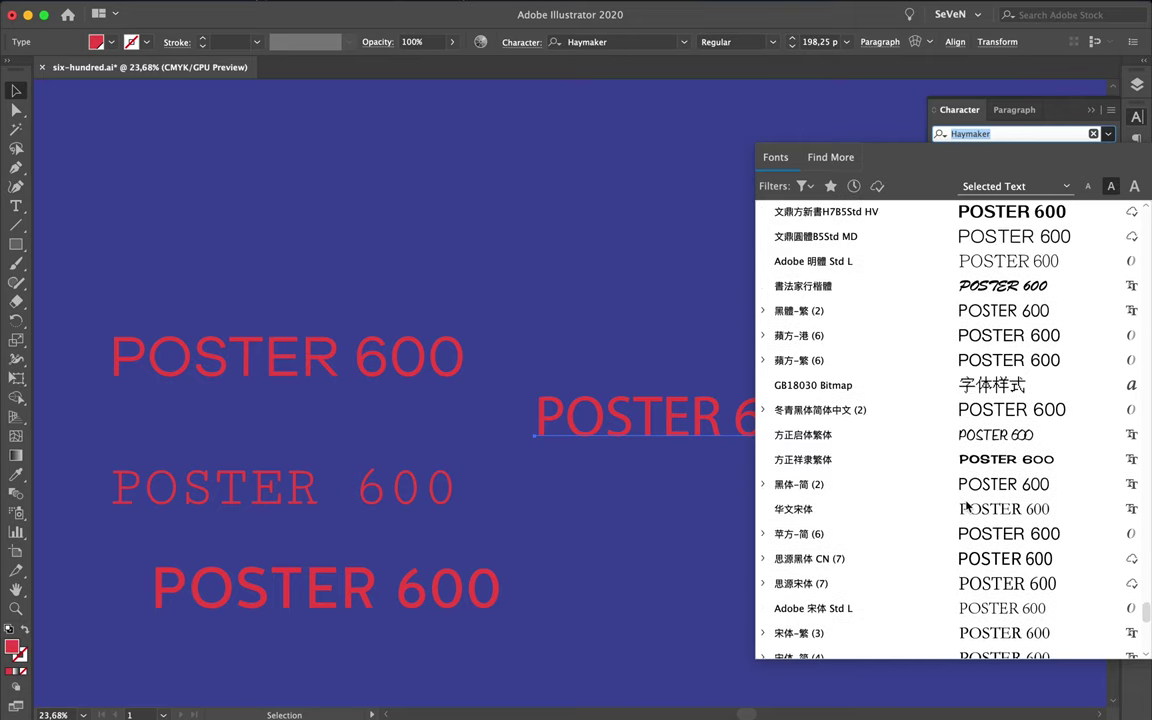
scroll(968, 508, up, 10)
scroll(968, 508, up, 5)
scroll(968, 508, up, 5)
scroll(968, 508, up, 6)
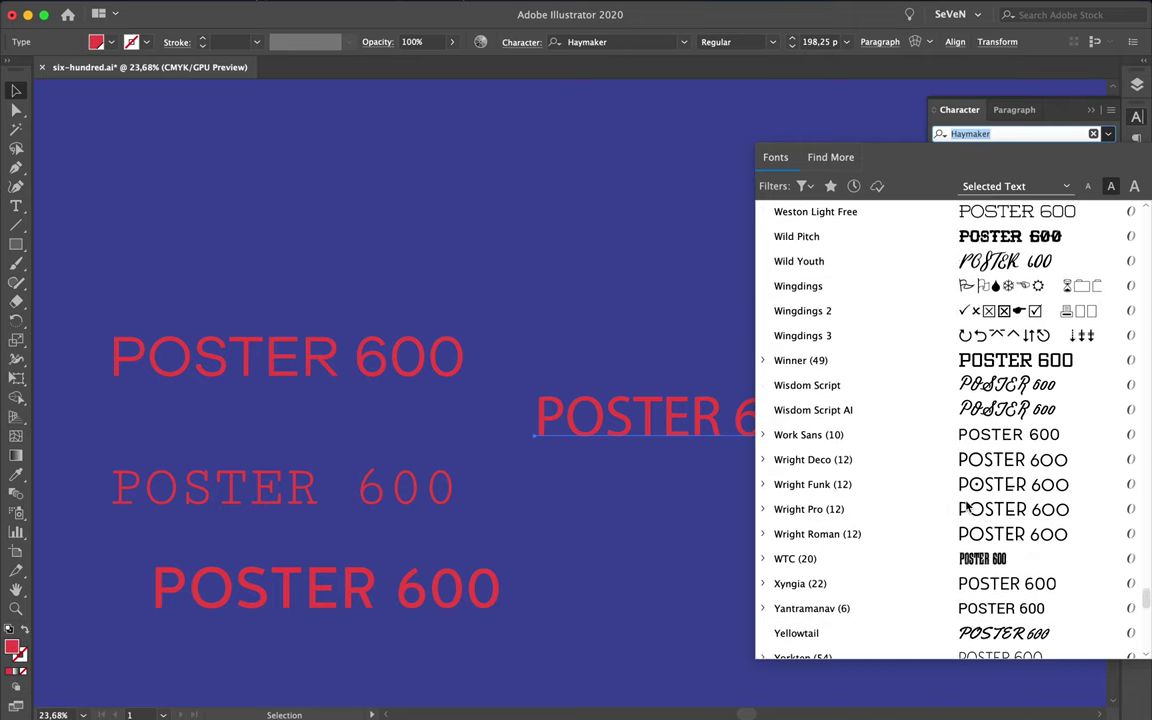
scroll(968, 508, up, 1)
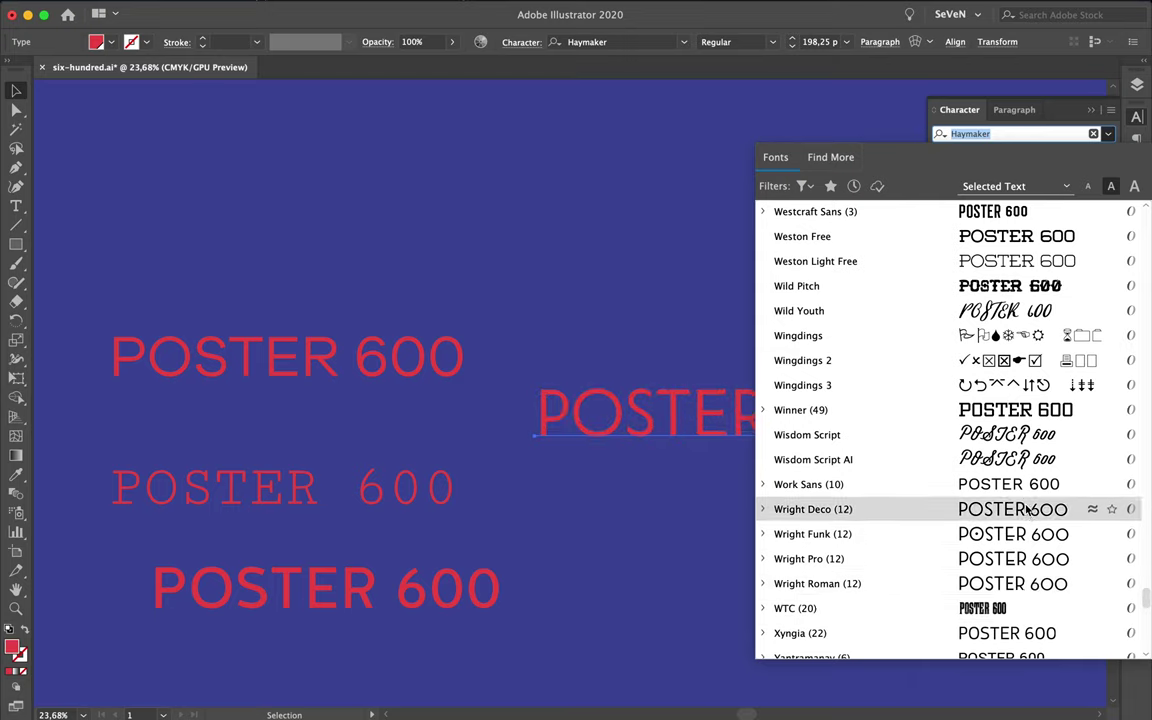
scroll(1028, 510, up, 1)
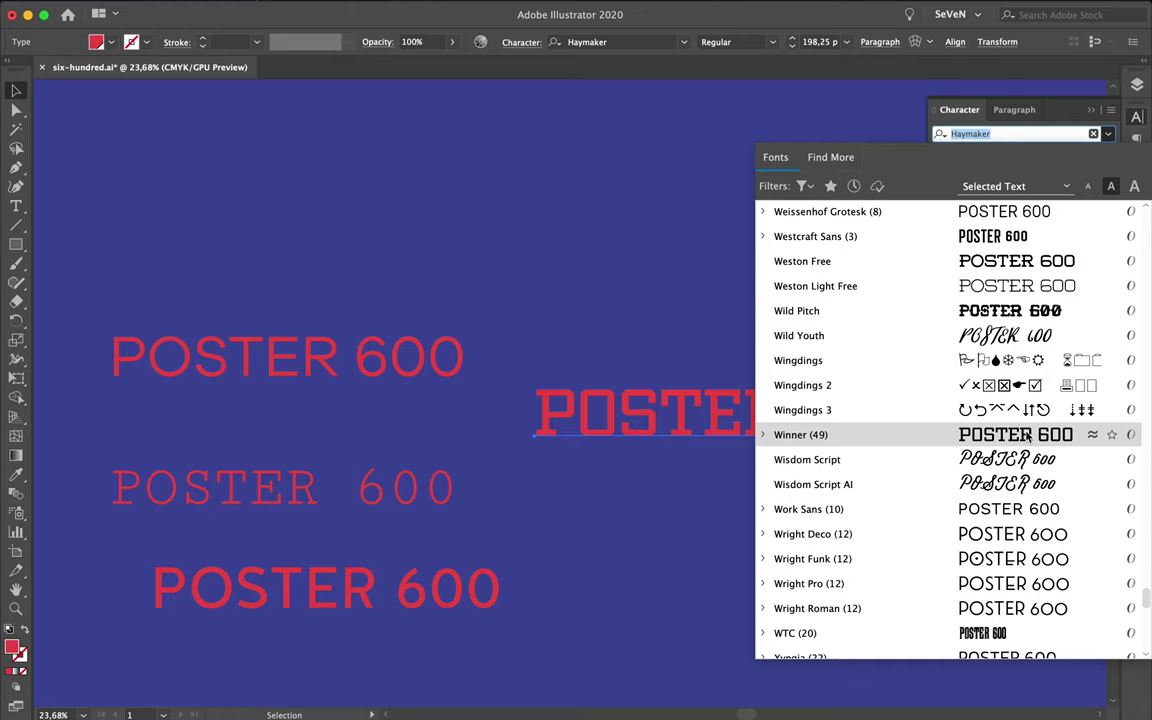
scroll(1028, 435, up, 3)
scroll(1028, 435, up, 1)
scroll(1028, 435, up, 2)
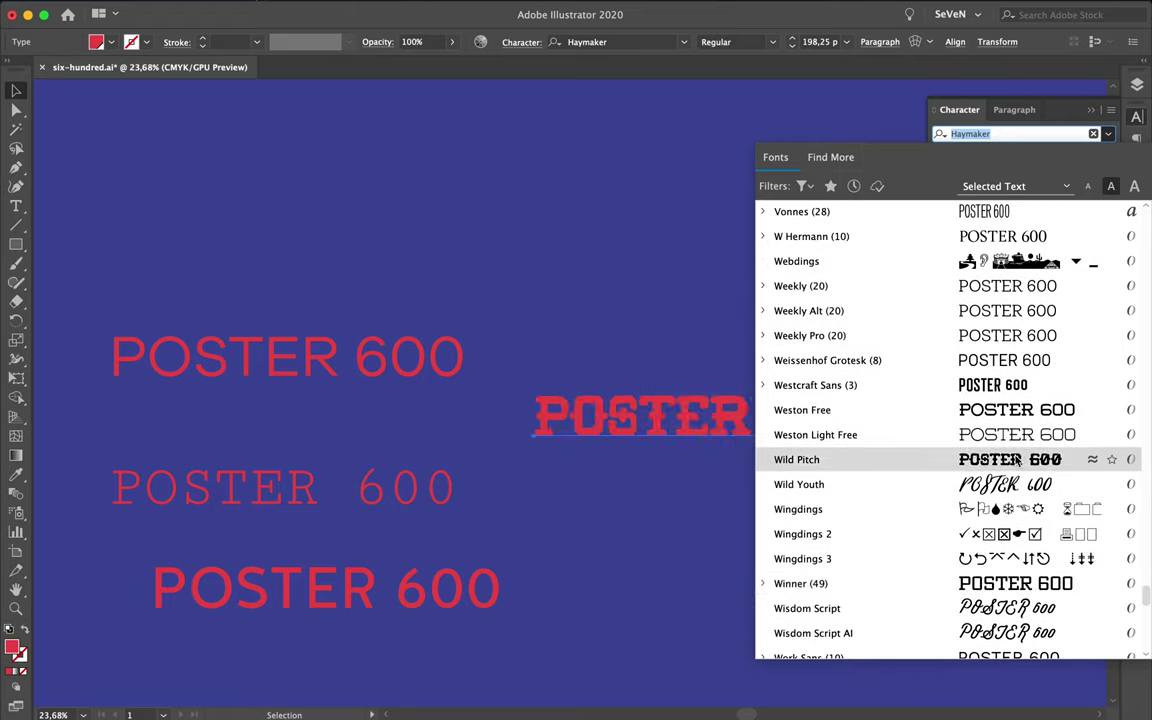
scroll(1020, 389, up, 2)
scroll(1020, 389, up, 1)
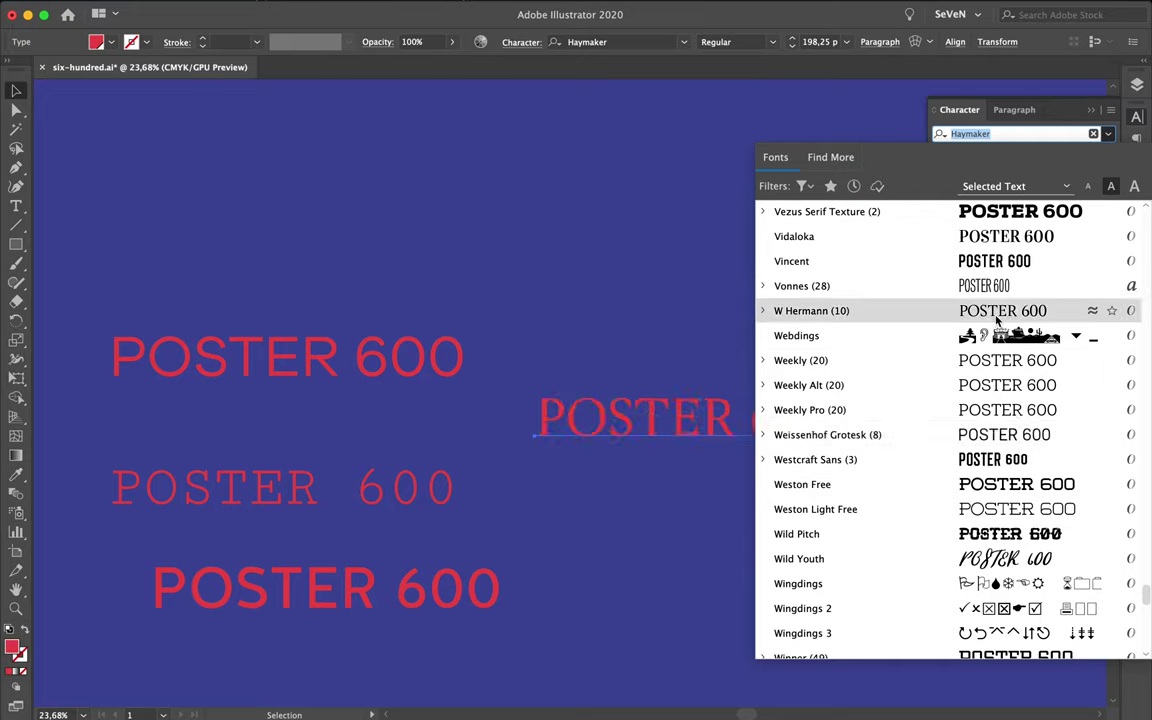
scroll(996, 320, up, 2)
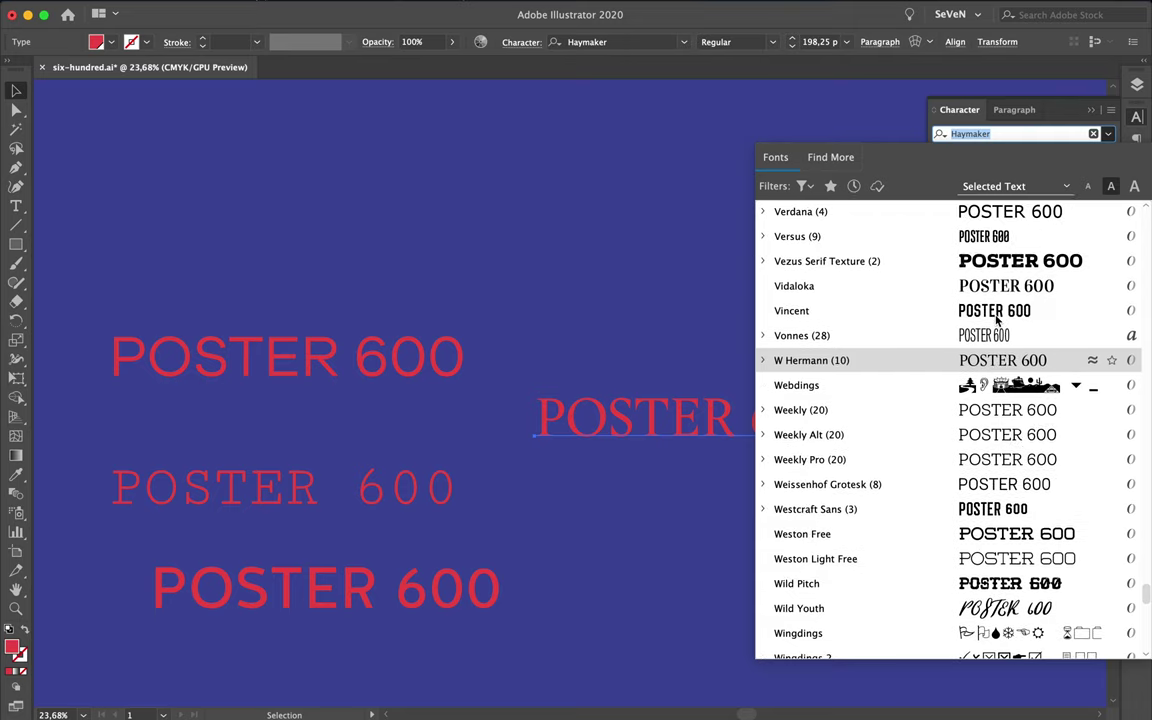
scroll(996, 320, up, 2)
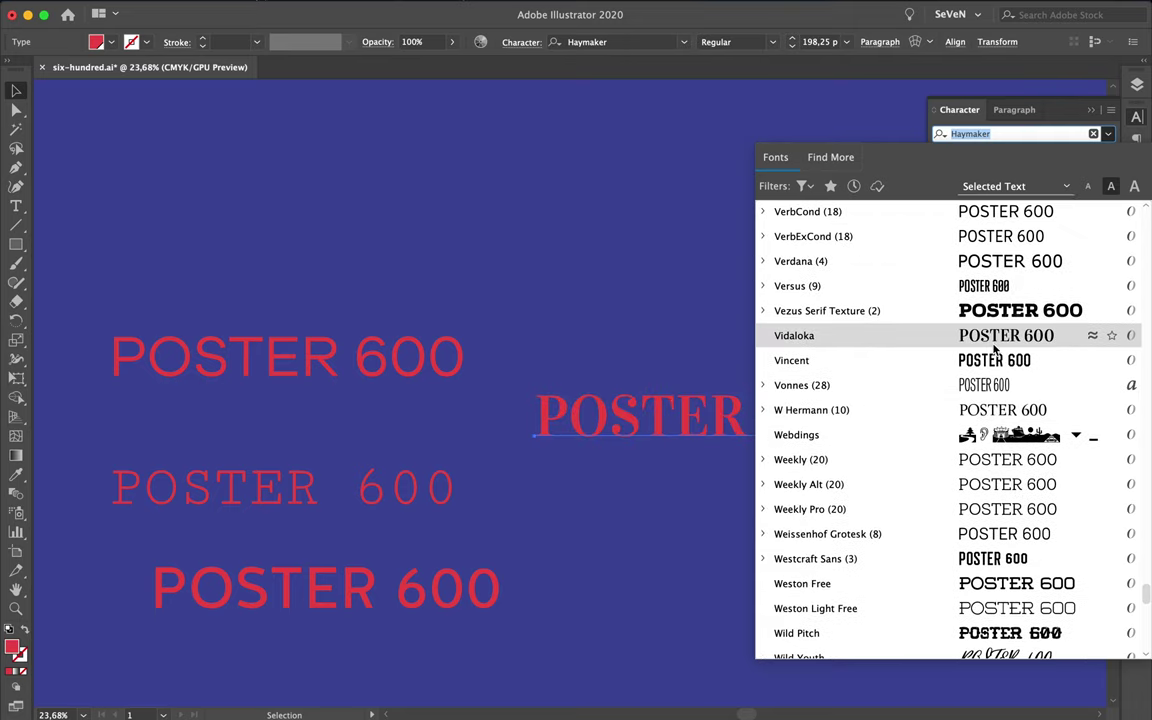
scroll(987, 298, up, 3)
scroll(987, 298, up, 1)
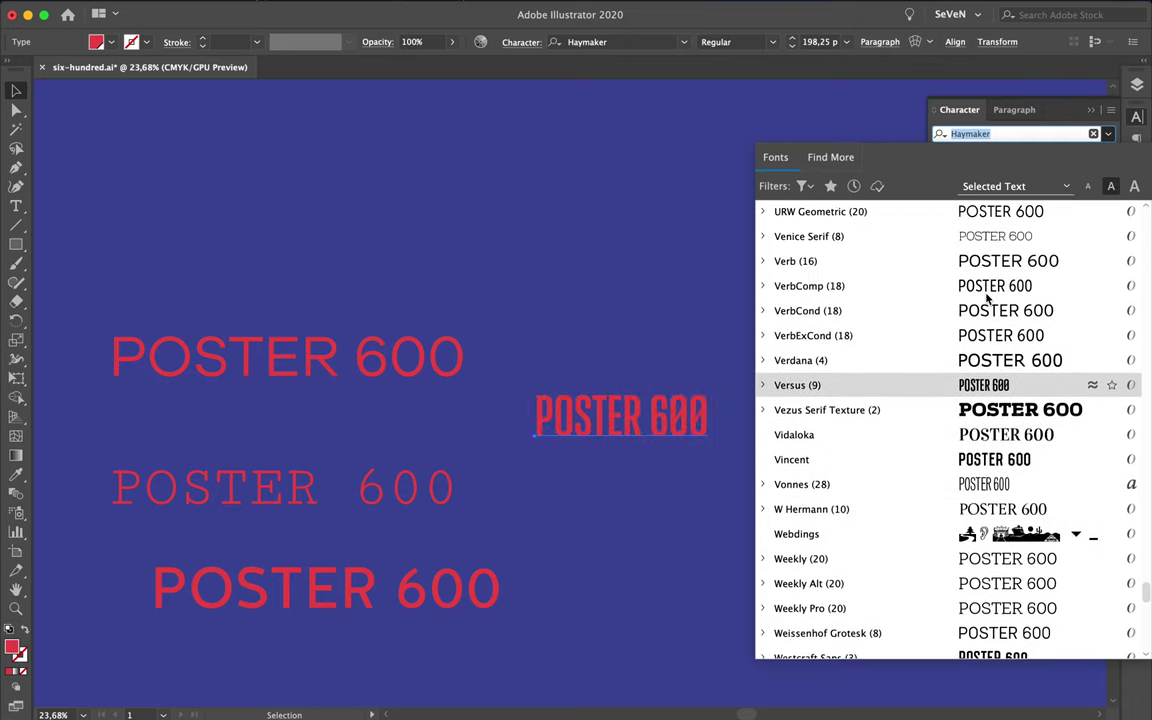
scroll(987, 298, up, 2)
scroll(987, 298, up, 1)
scroll(987, 298, up, 2)
scroll(987, 298, up, 5)
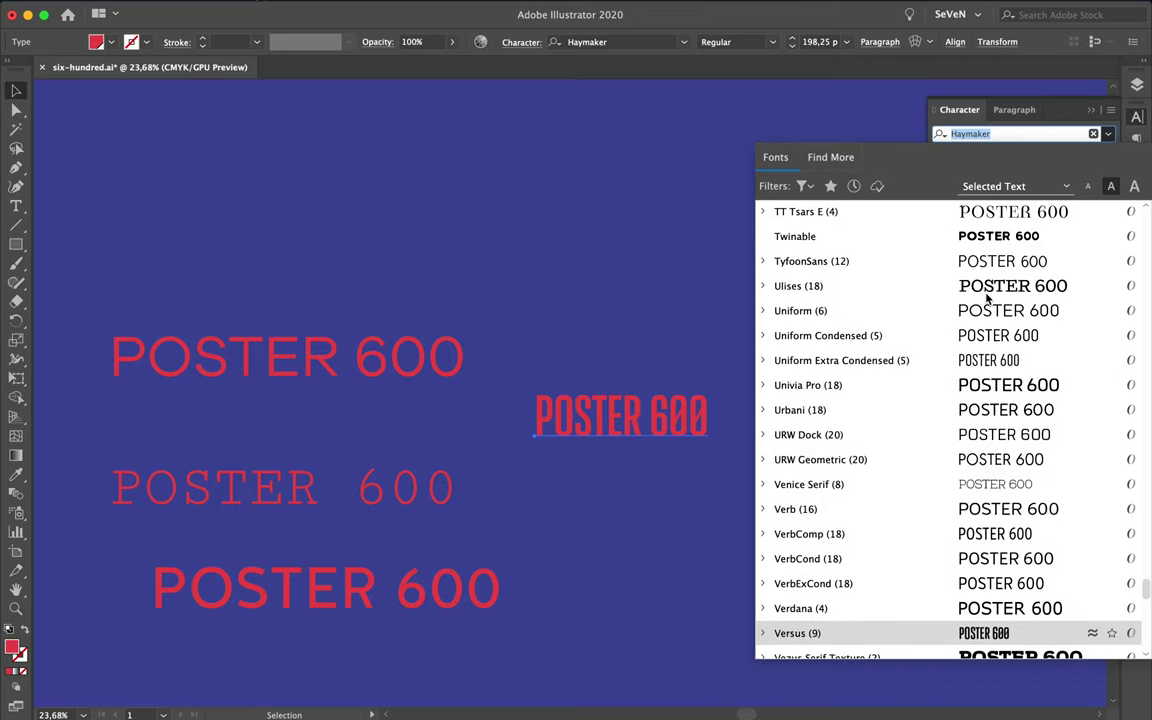
scroll(1010, 328, up, 2)
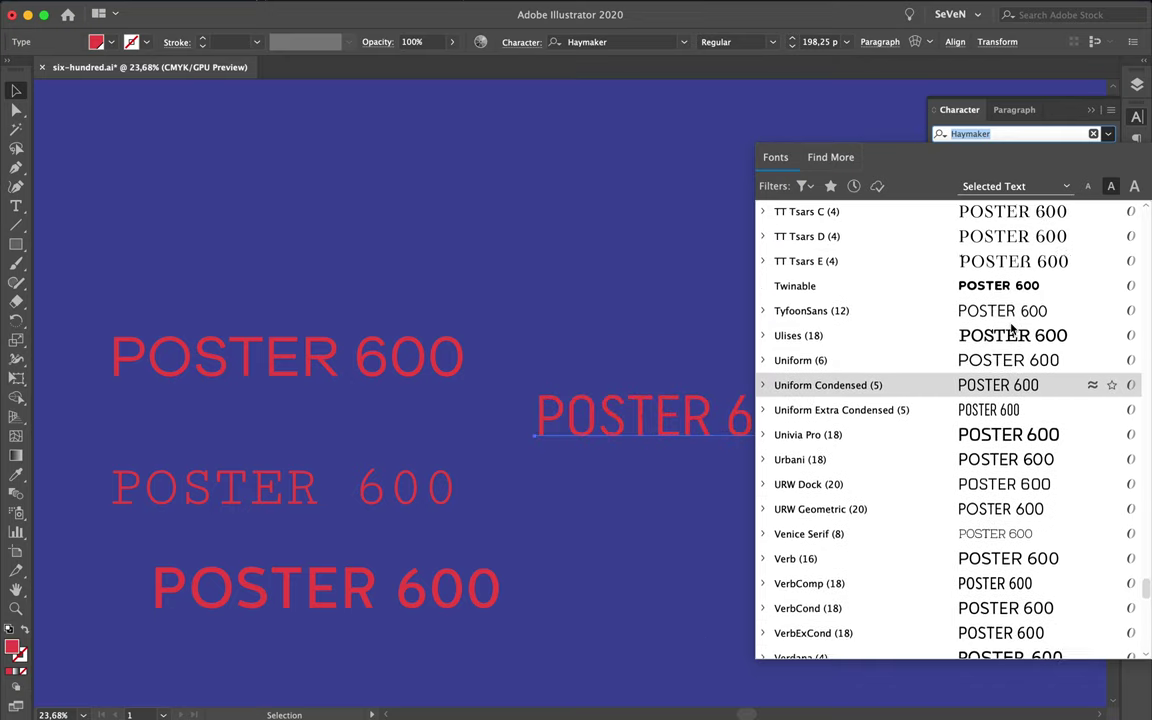
scroll(1012, 328, up, 3)
scroll(1012, 328, up, 2)
scroll(1012, 328, up, 1)
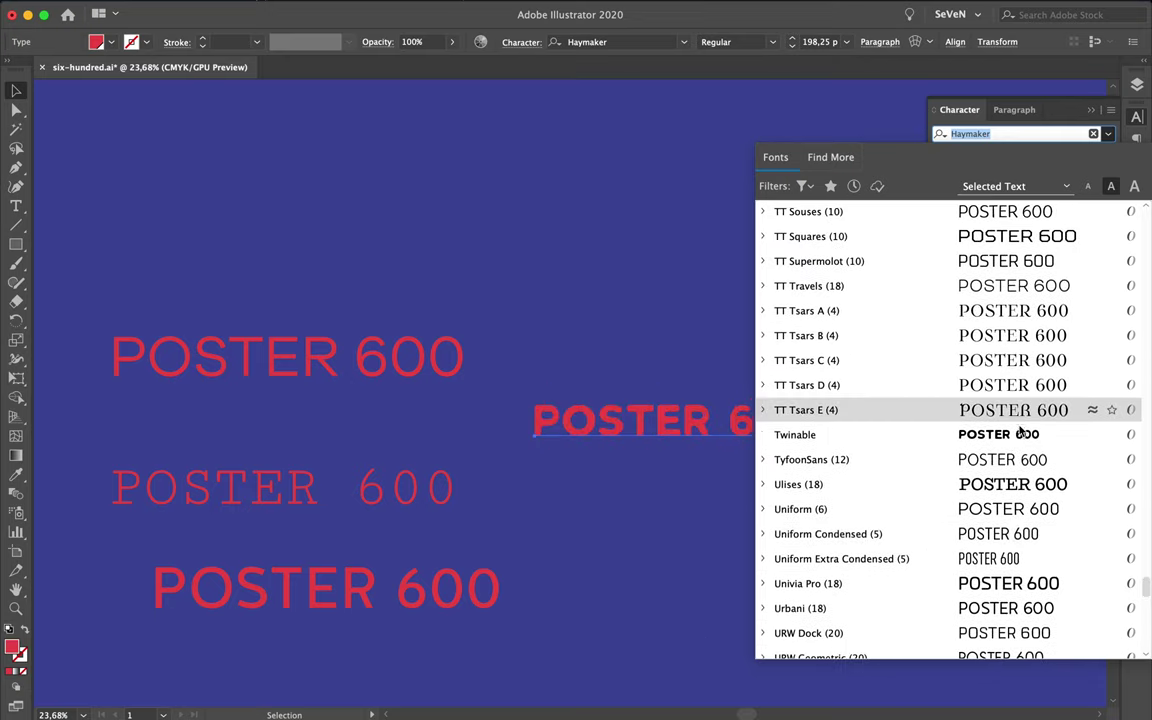
scroll(1018, 440, up, 2)
scroll(1015, 435, up, 4)
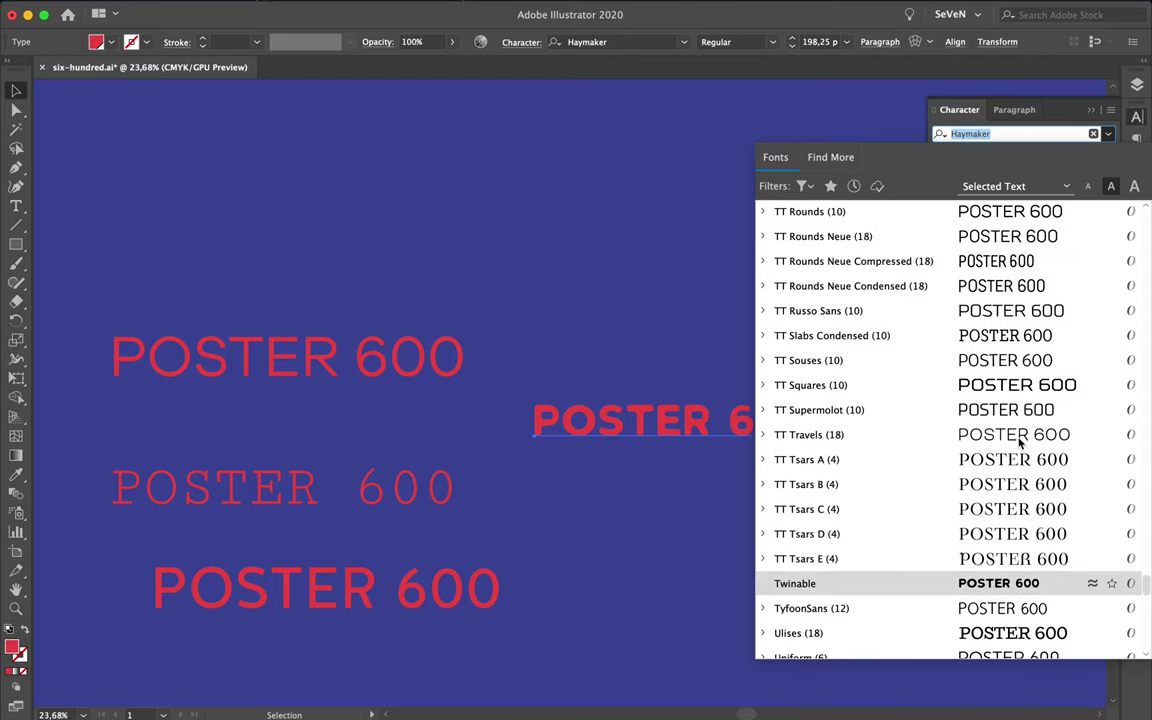
scroll(1013, 430, up, 1)
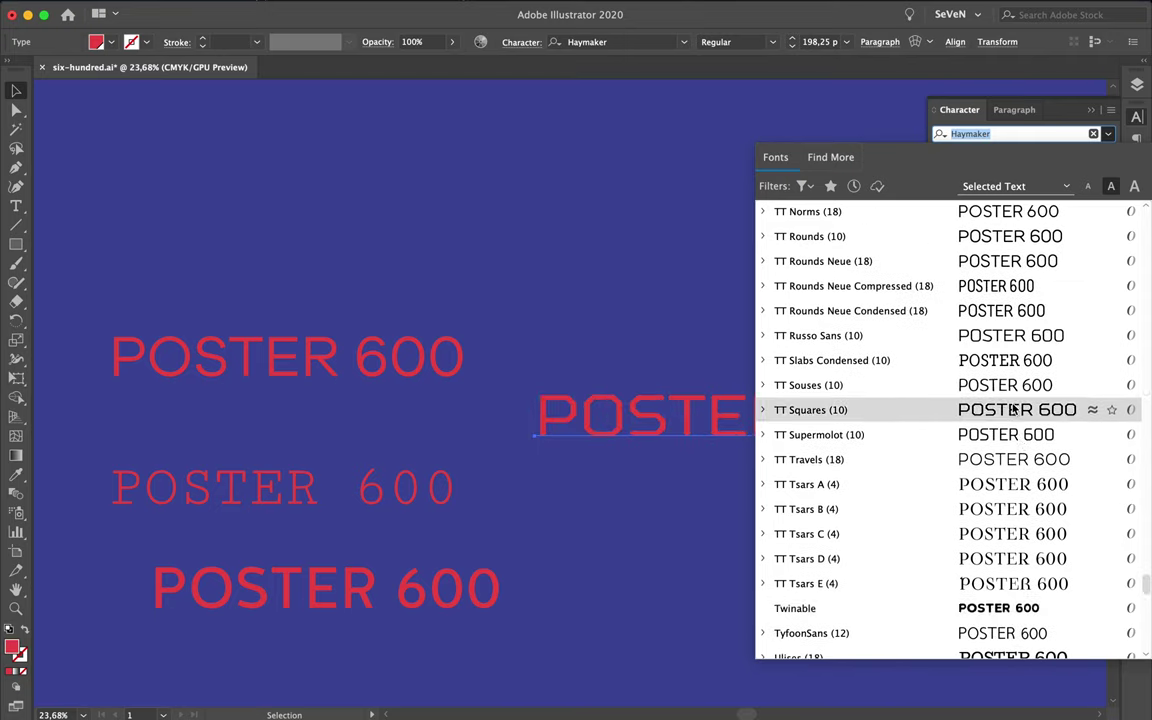
scroll(1012, 408, up, 3)
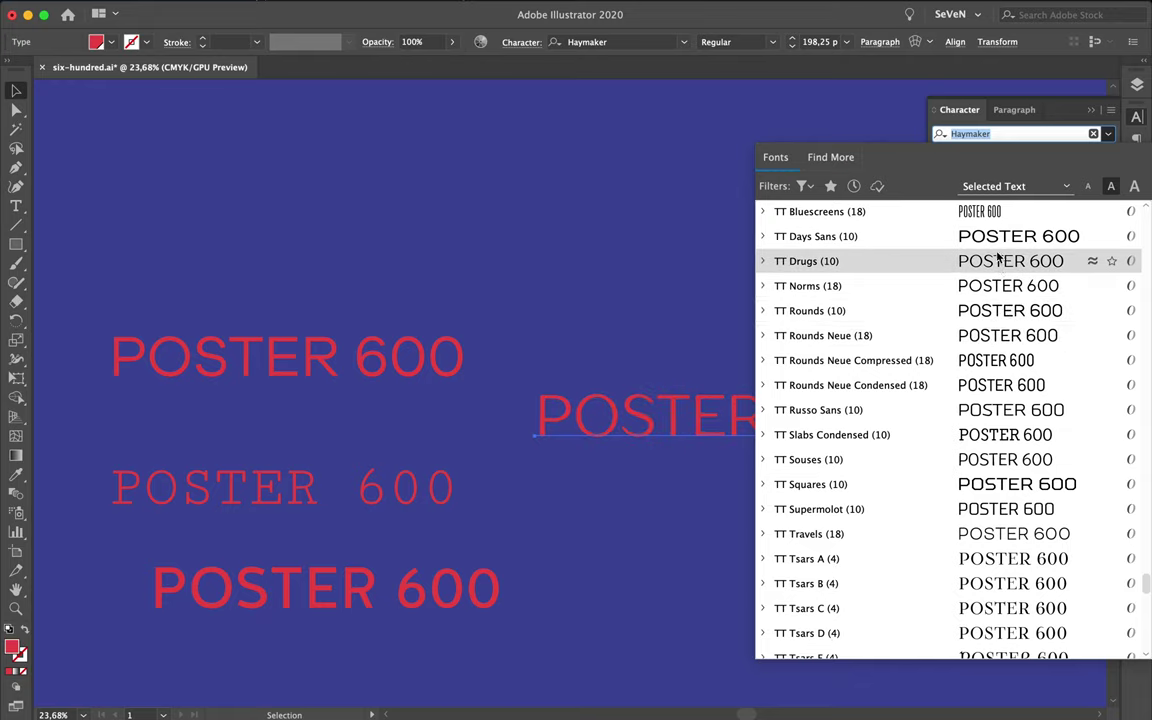
scroll(1000, 245, up, 6)
scroll(1000, 245, up, 2)
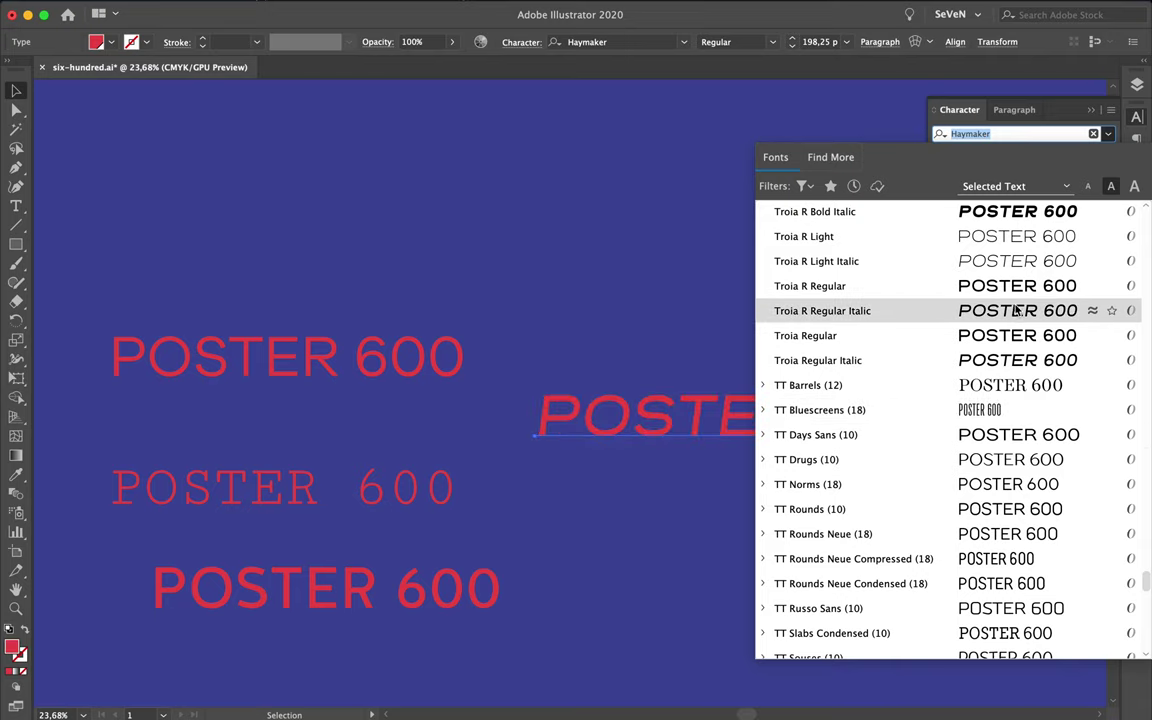
scroll(1016, 309, up, 5)
scroll(1016, 310, up, 2)
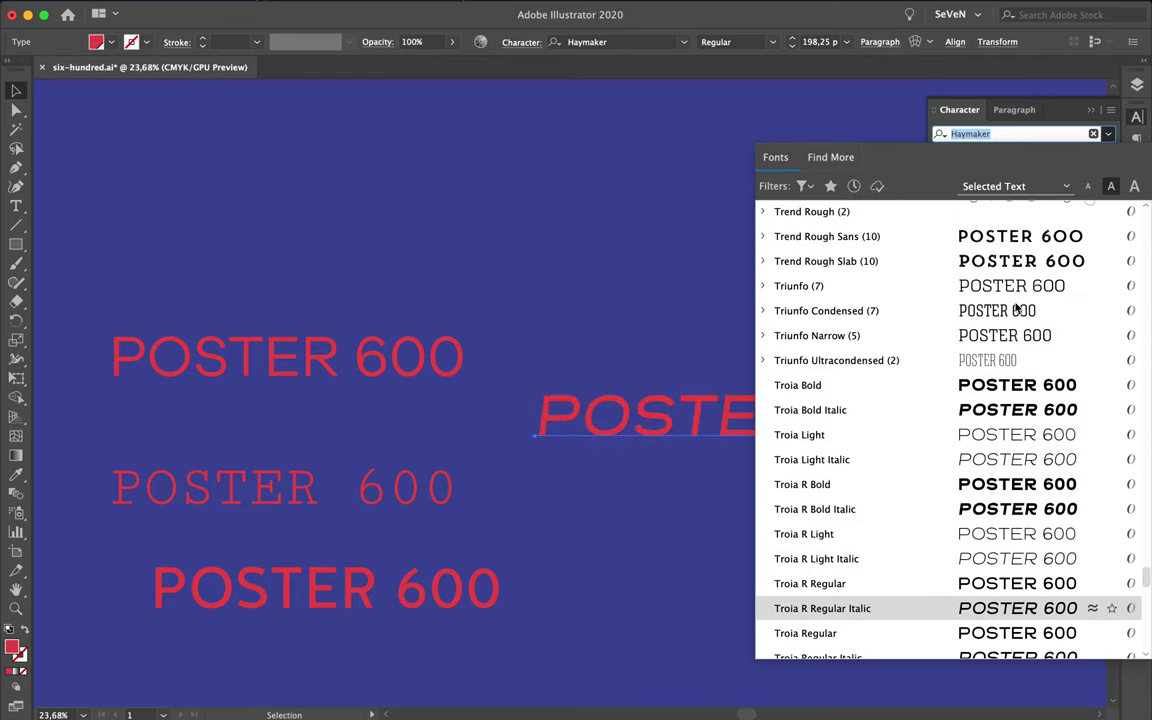
scroll(1017, 310, up, 4)
scroll(1017, 312, up, 2)
scroll(1017, 315, up, 3)
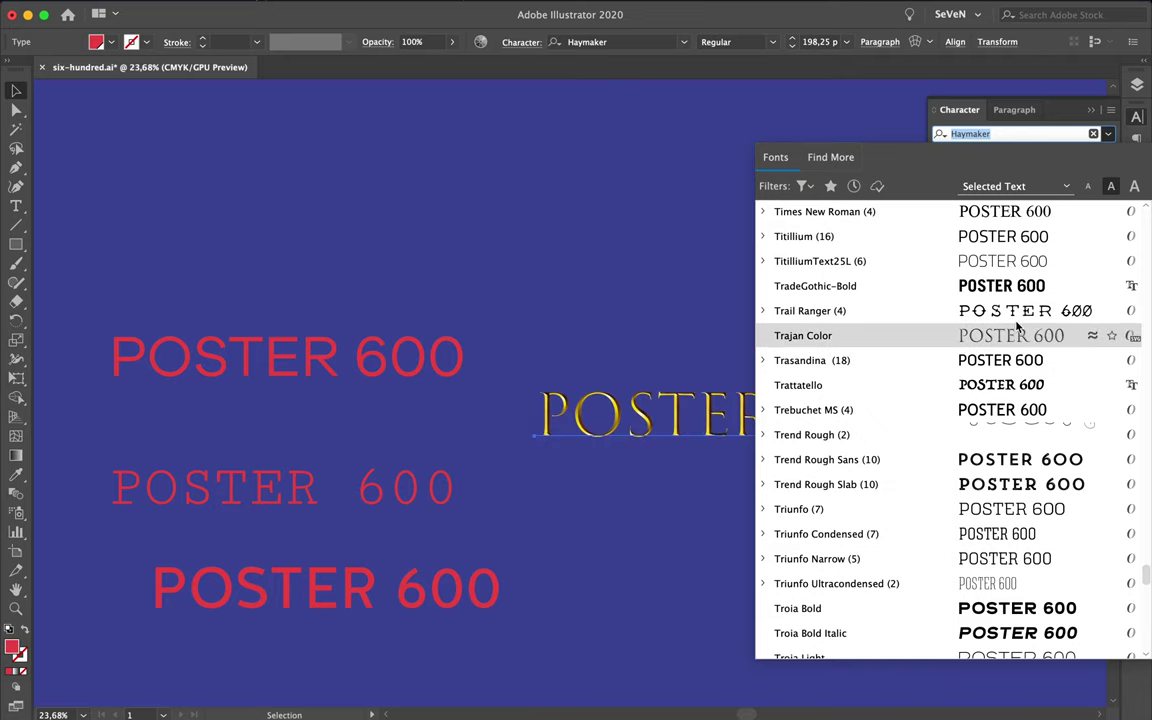
scroll(1018, 309, up, 3)
scroll(1018, 310, up, 3)
scroll(1017, 320, up, 3)
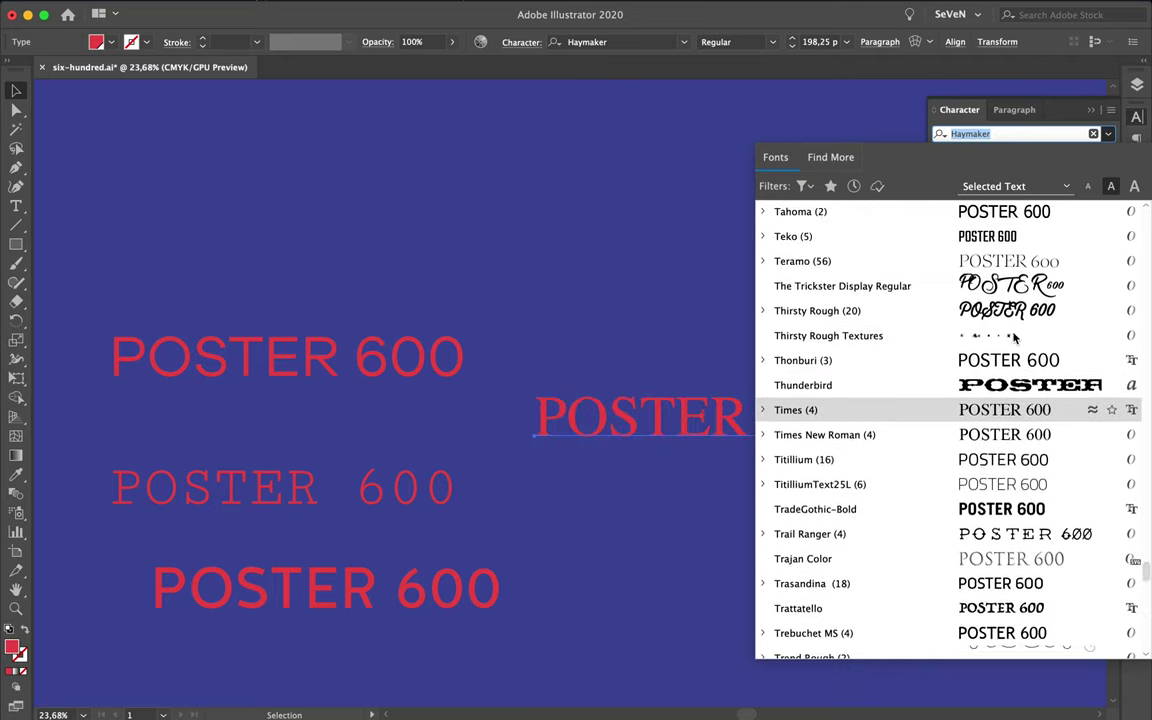
scroll(1016, 336, up, 4)
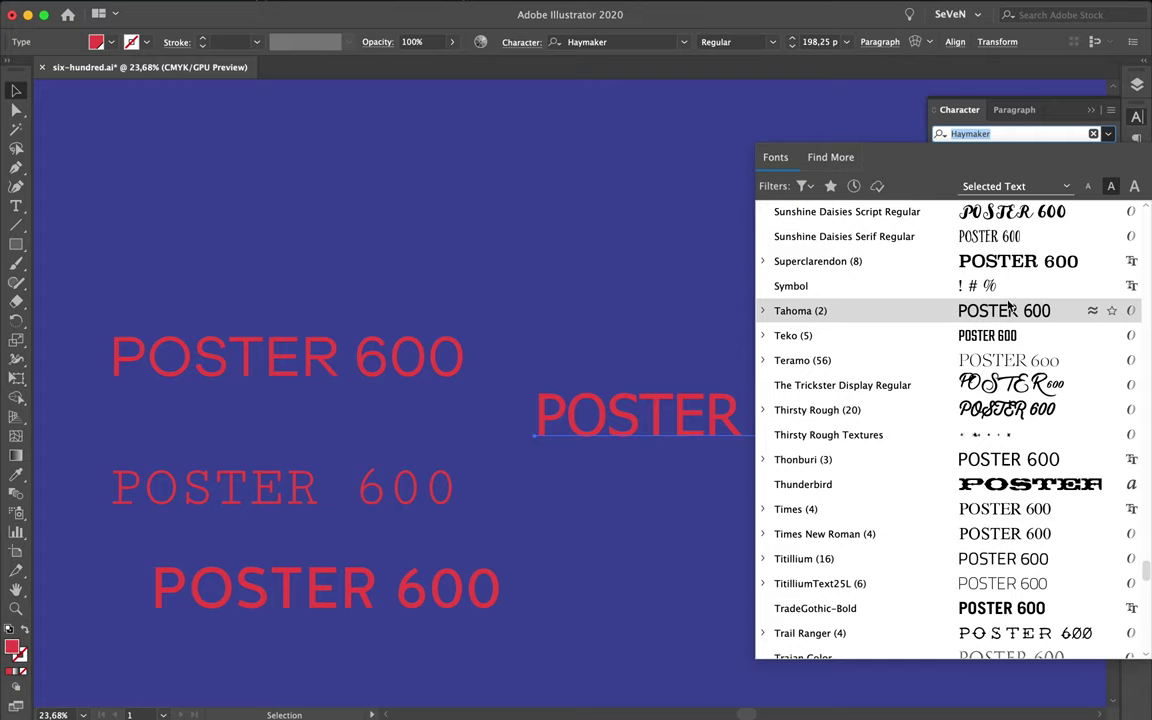
scroll(1010, 307, up, 5)
click(1010, 310)
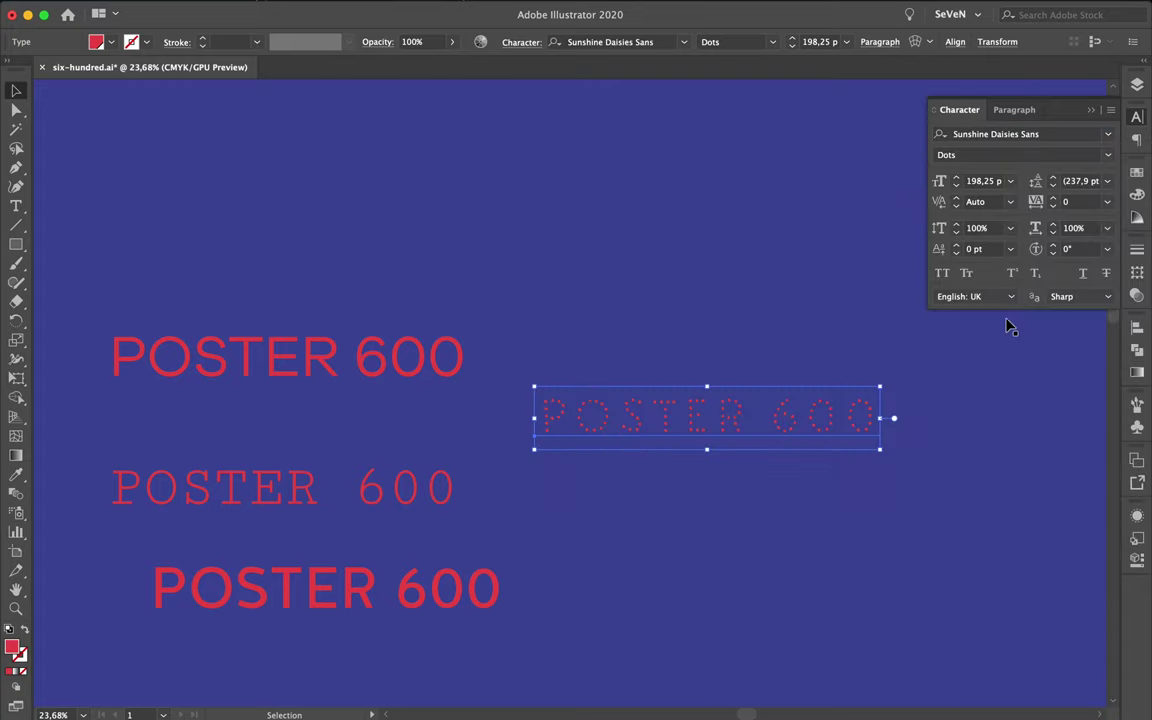
Step: Reopen the font list for the right-hand copy and preview the K–M typefaces, reaching Majesty
click(995, 133)
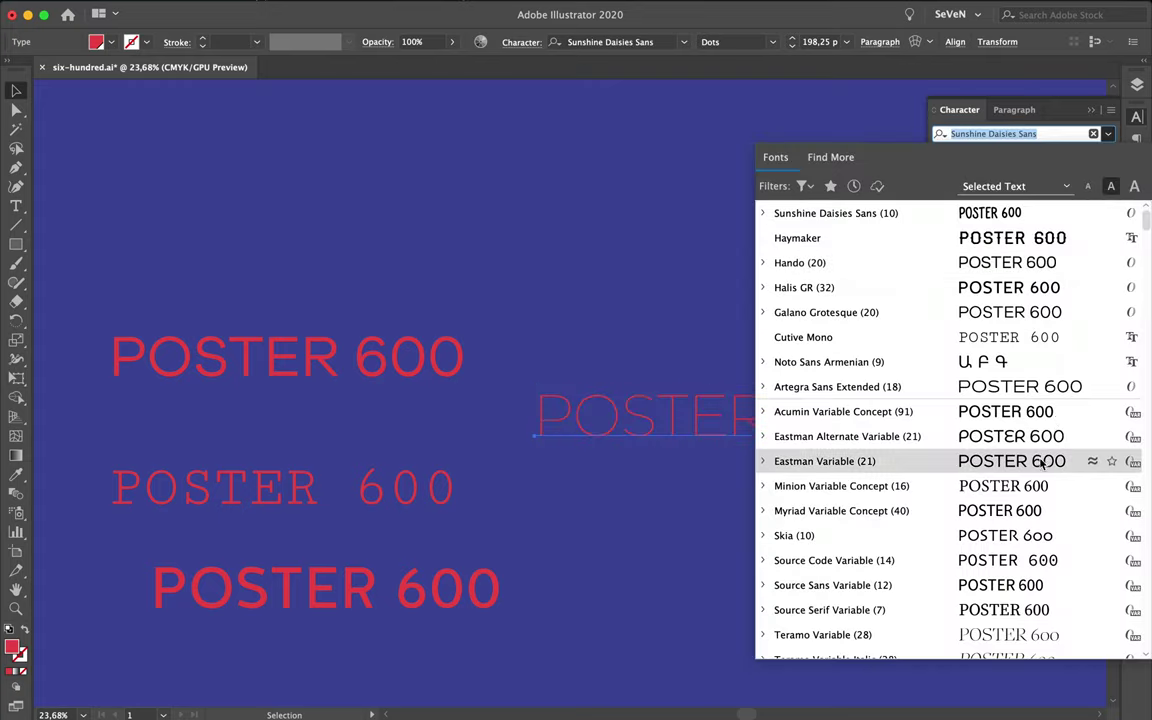
scroll(1040, 457, down, 15)
scroll(1040, 457, down, 10)
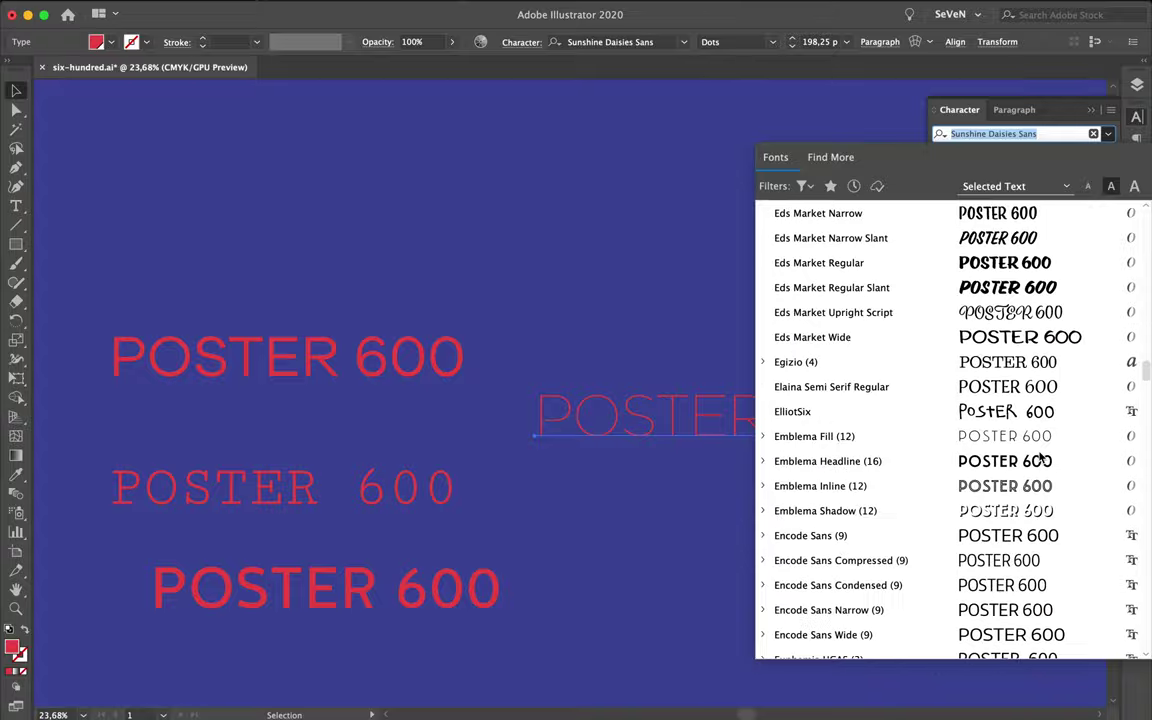
scroll(1040, 457, down, 10)
scroll(1040, 457, down, 10)
scroll(1040, 457, down, 10)
scroll(1040, 457, down, 10)
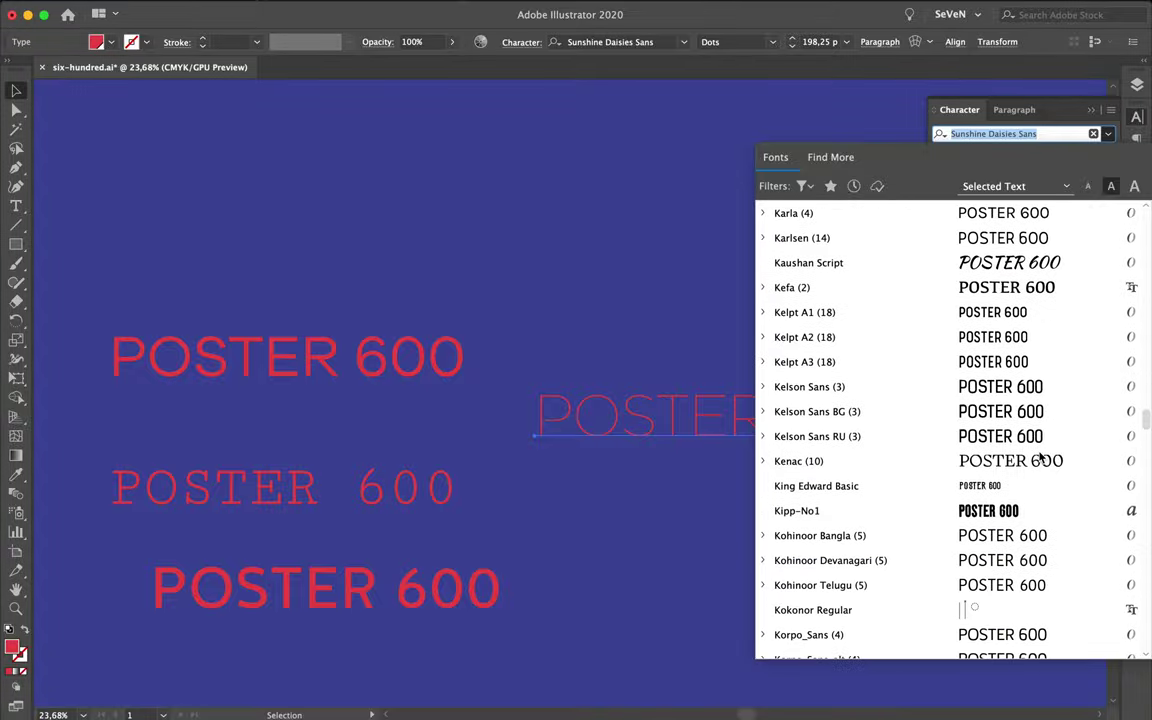
scroll(1040, 457, up, 5)
scroll(1040, 457, up, 6)
scroll(1040, 457, up, 7)
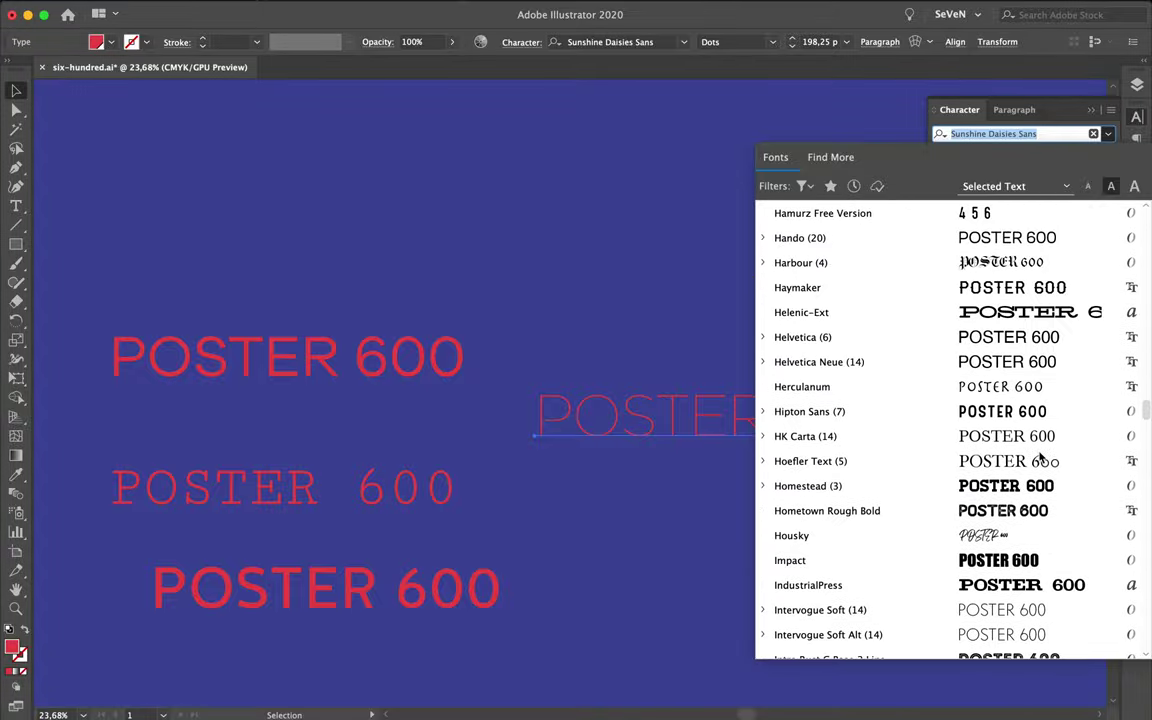
scroll(1040, 457, up, 1)
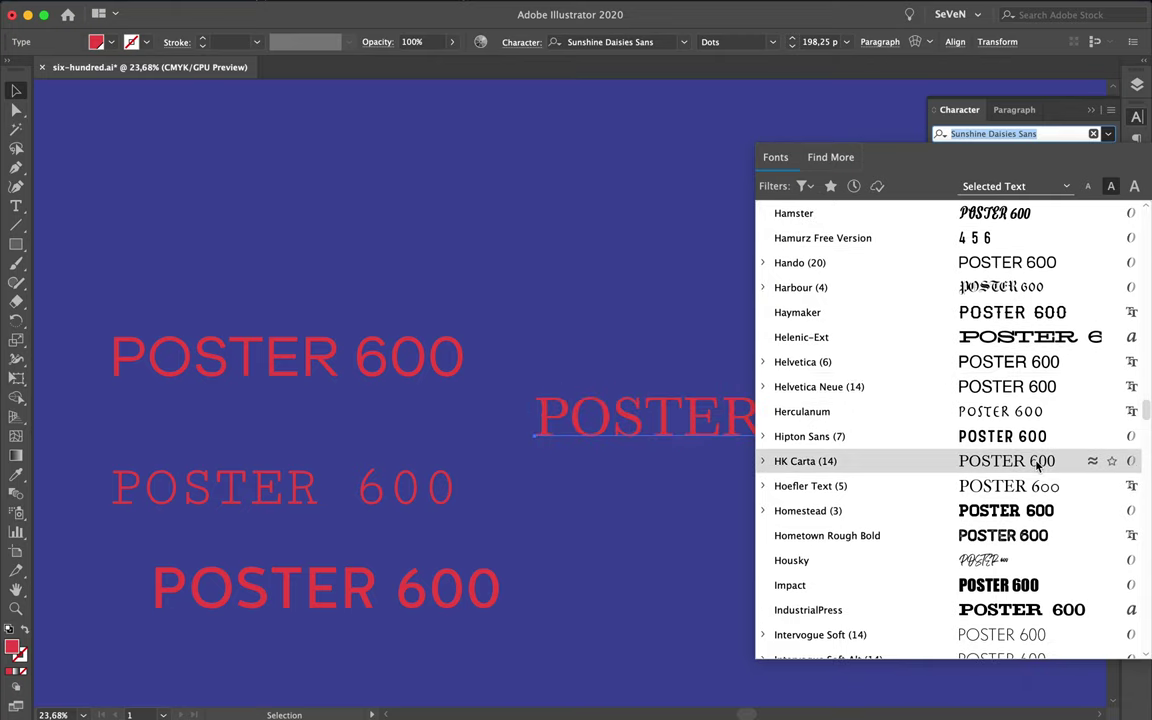
scroll(1030, 560, down, 4)
scroll(1025, 557, down, 2)
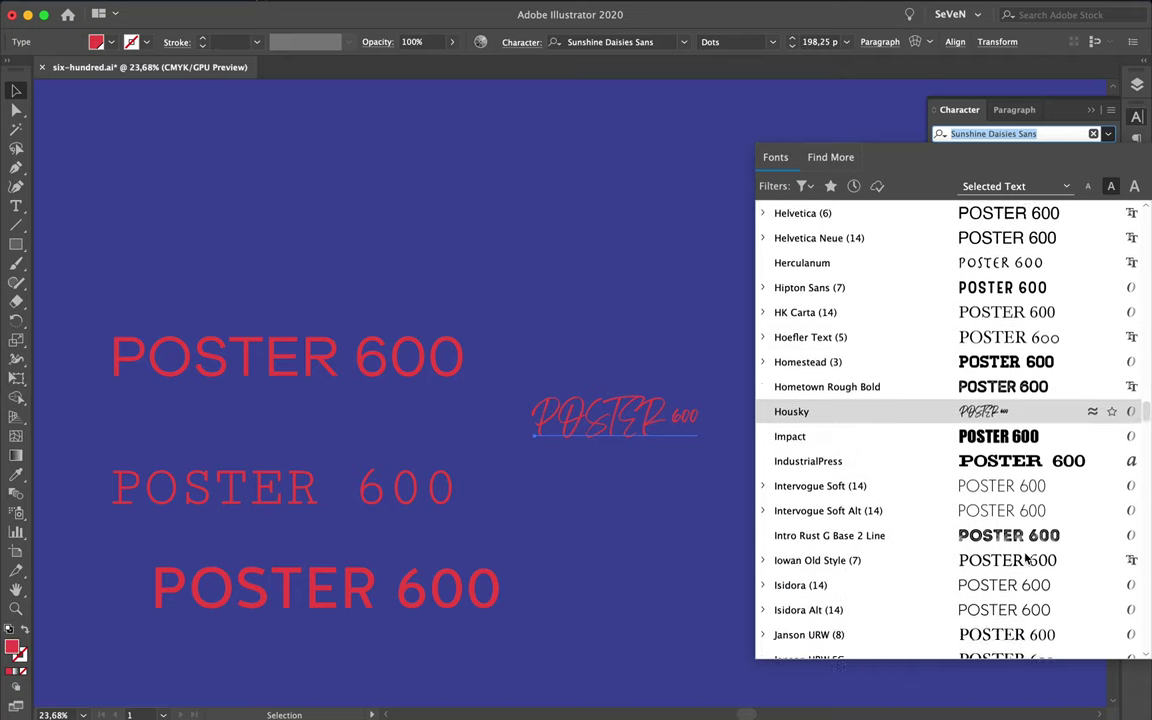
scroll(1025, 557, down, 3)
scroll(1025, 557, down, 3)
scroll(1025, 557, down, 3)
scroll(1026, 559, down, 2)
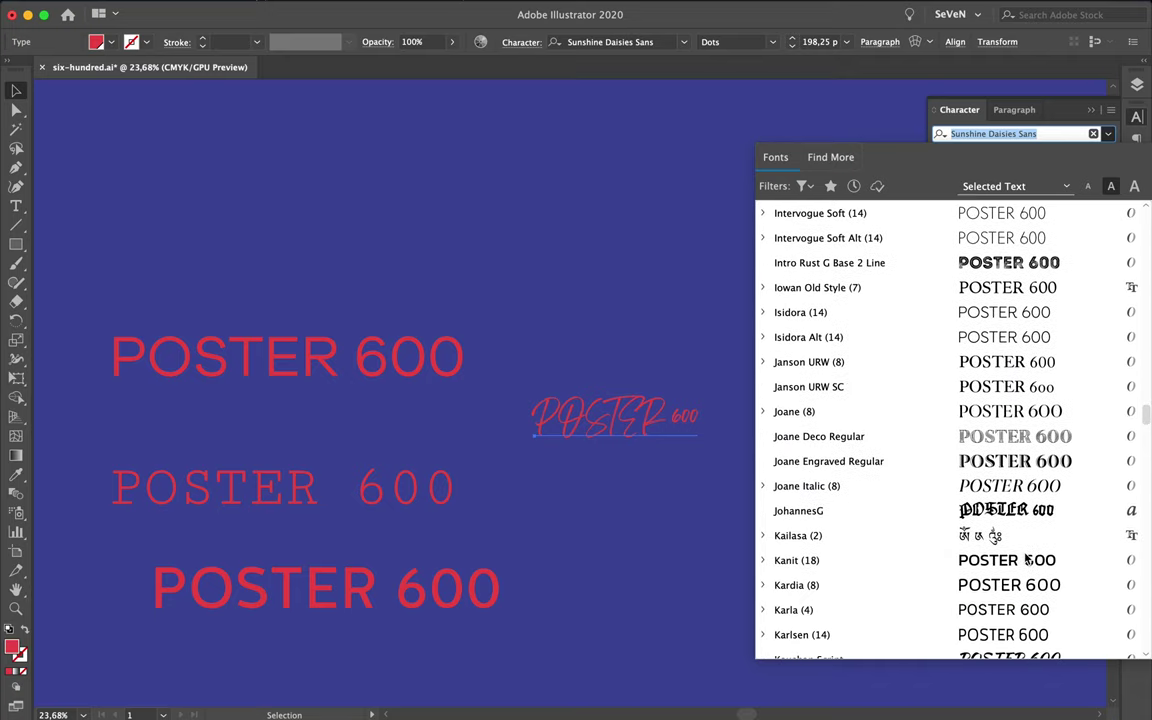
scroll(1026, 559, down, 1)
scroll(1026, 558, down, 1)
scroll(1025, 540, down, 1)
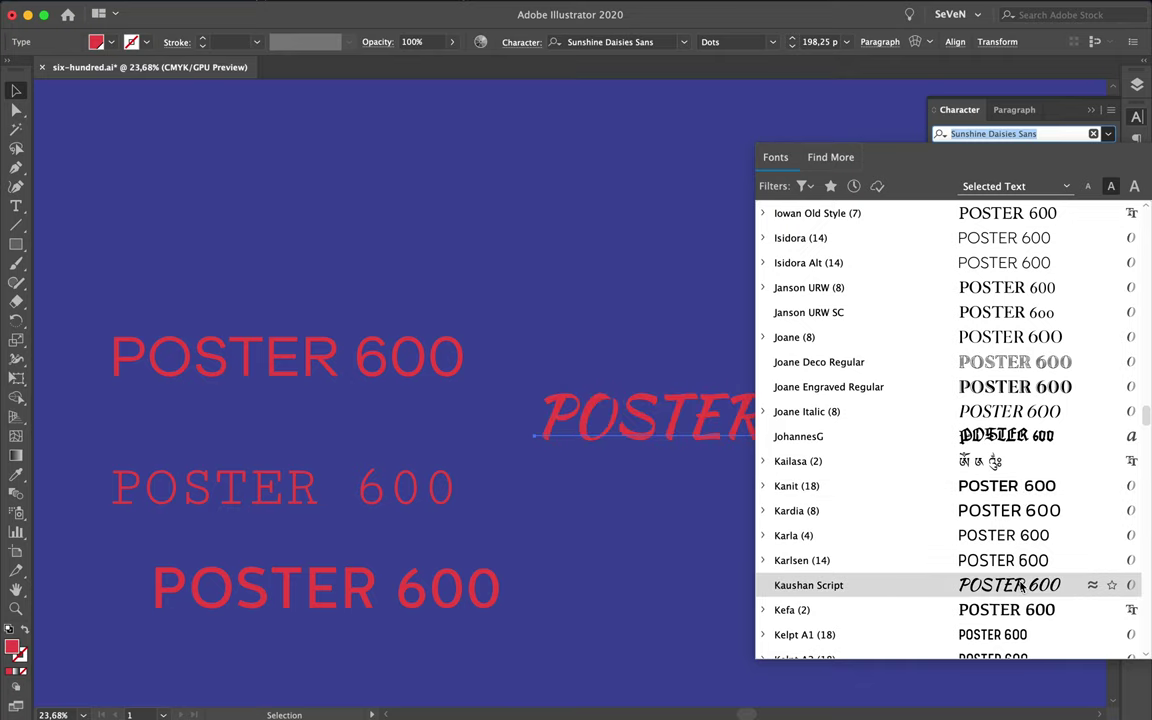
scroll(1021, 560, down, 4)
scroll(1020, 585, down, 3)
scroll(1021, 585, down, 2)
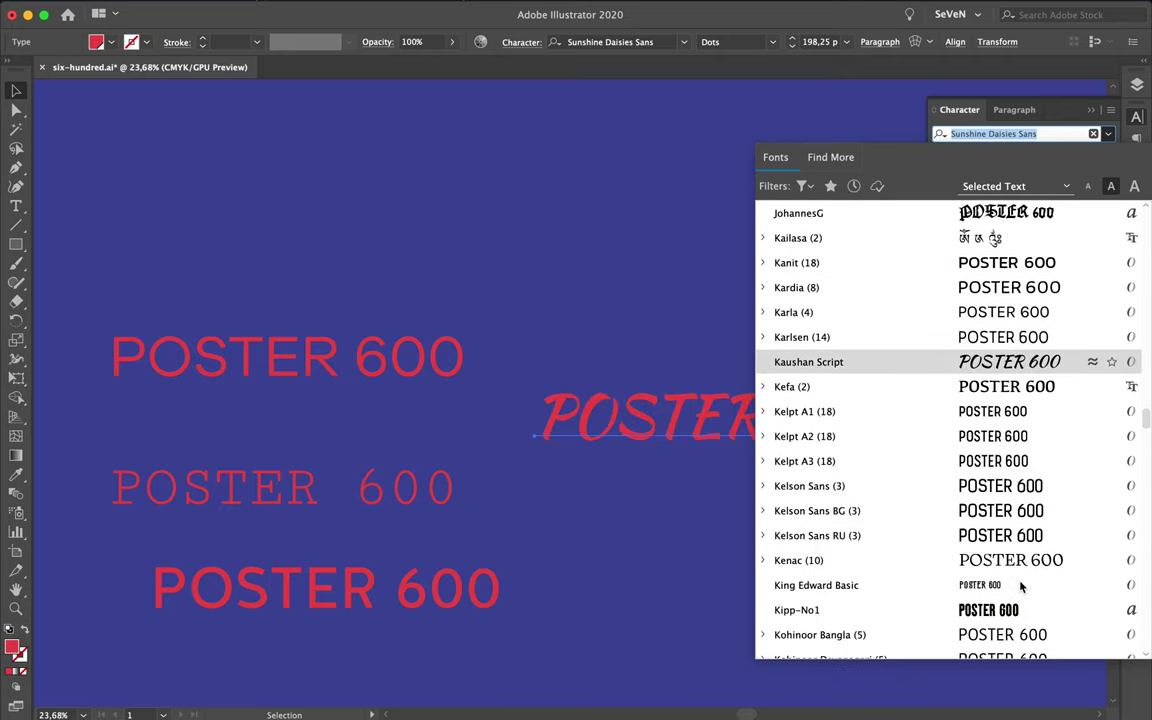
scroll(1018, 610, down, 1)
scroll(1015, 618, down, 5)
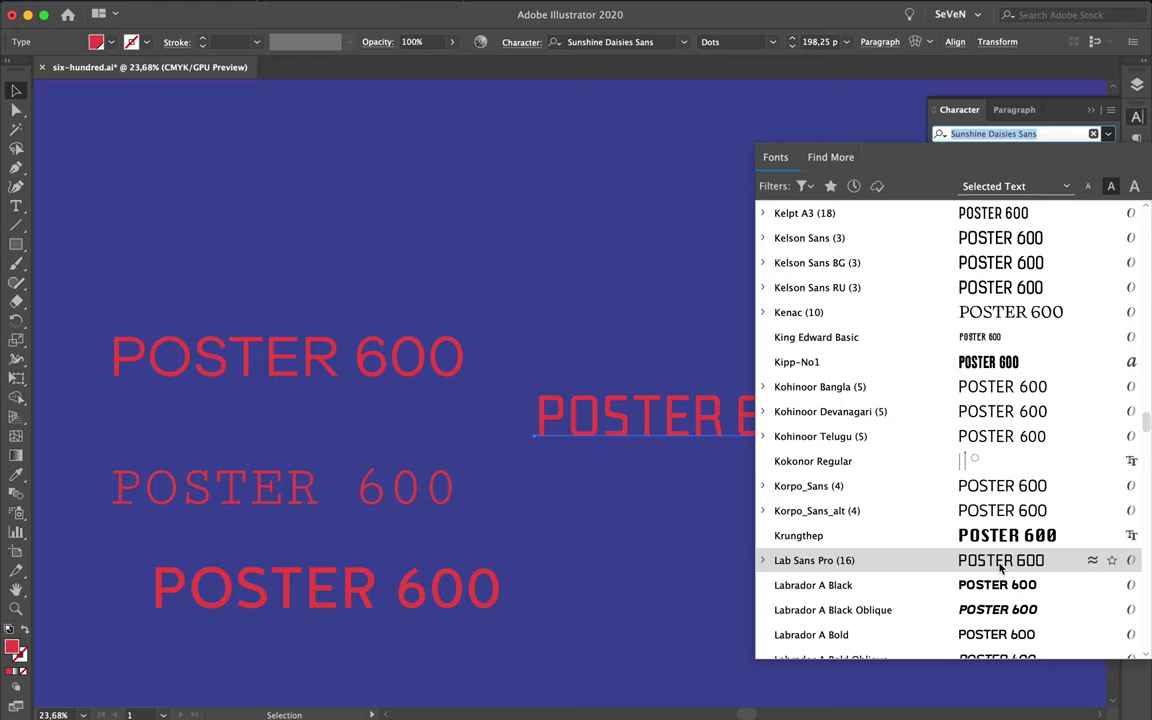
scroll(1003, 585, down, 1)
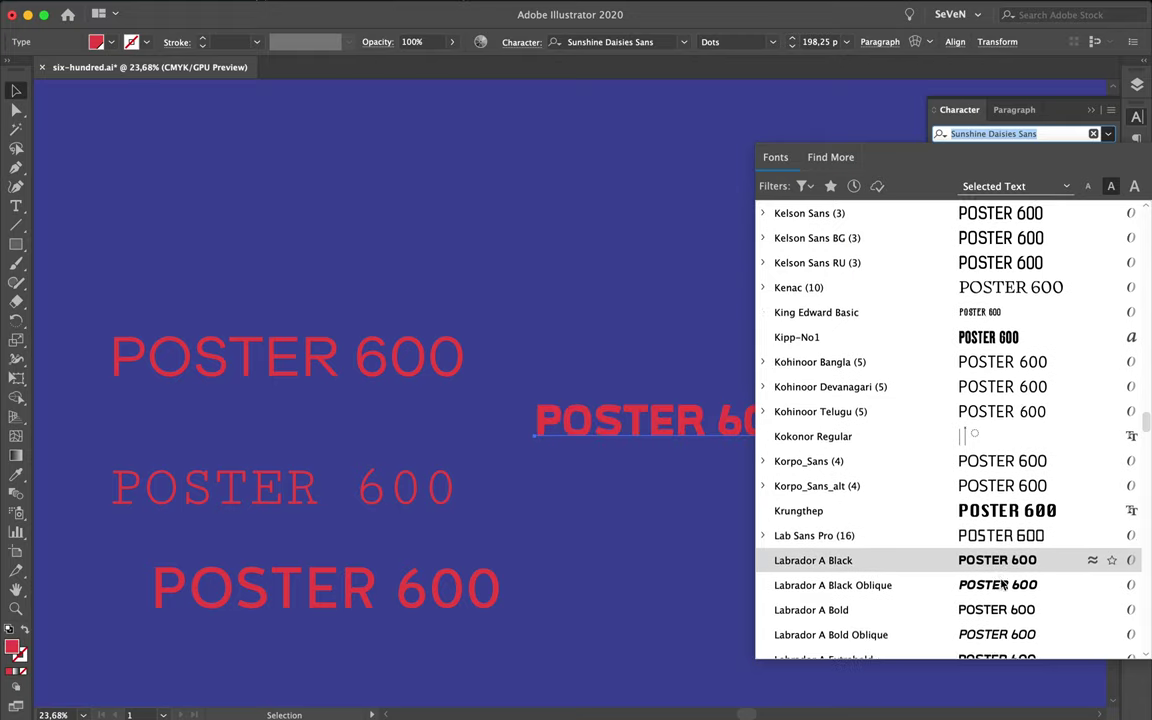
scroll(1003, 585, down, 1)
scroll(1003, 585, down, 5)
scroll(1003, 585, down, 4)
scroll(1003, 585, down, 4)
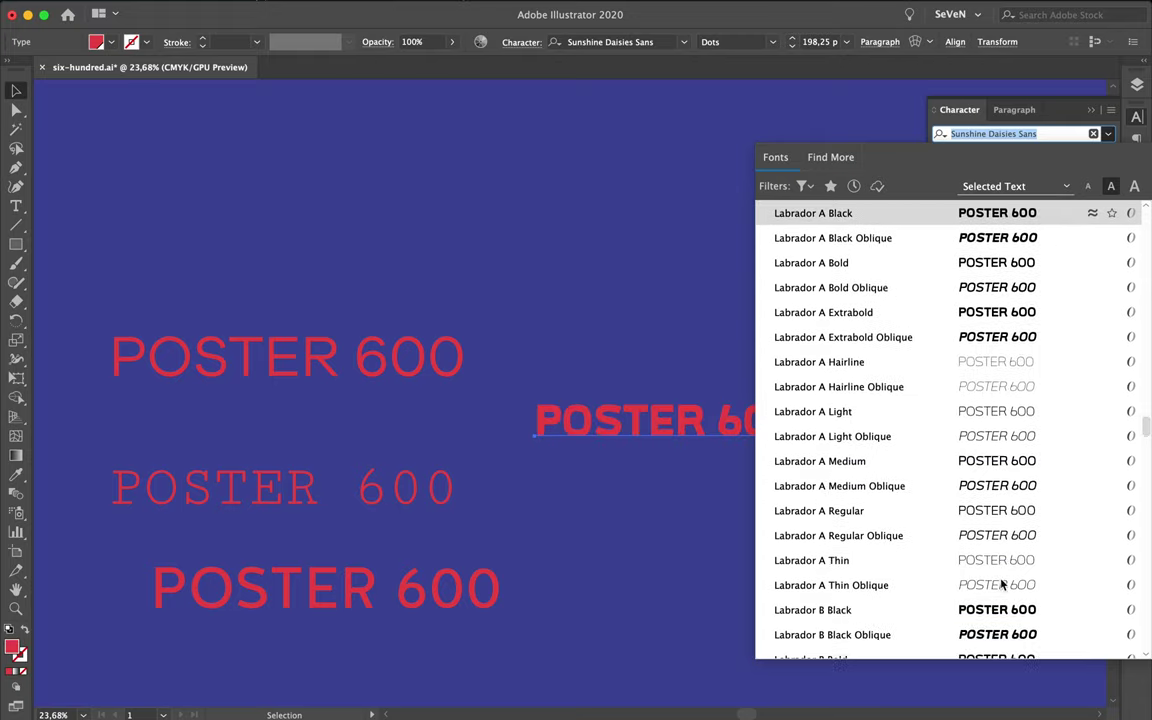
scroll(1003, 585, down, 10)
scroll(1003, 585, down, 9)
scroll(1003, 585, down, 2)
scroll(1003, 585, down, 3)
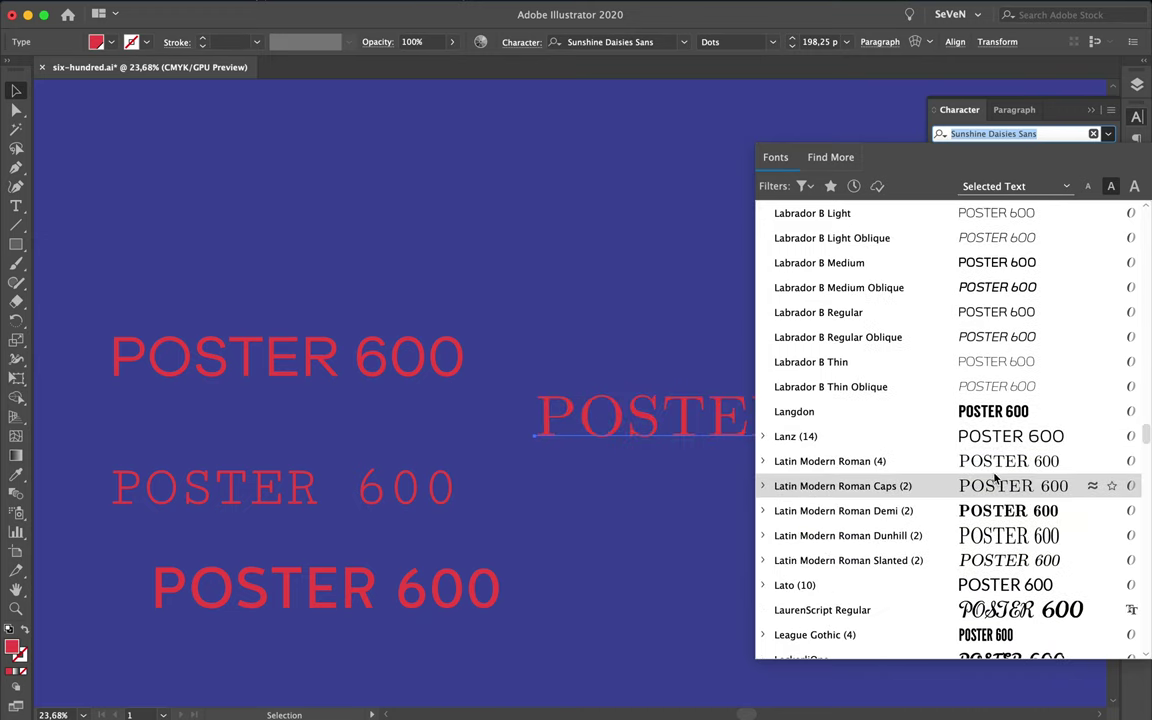
scroll(993, 545, down, 5)
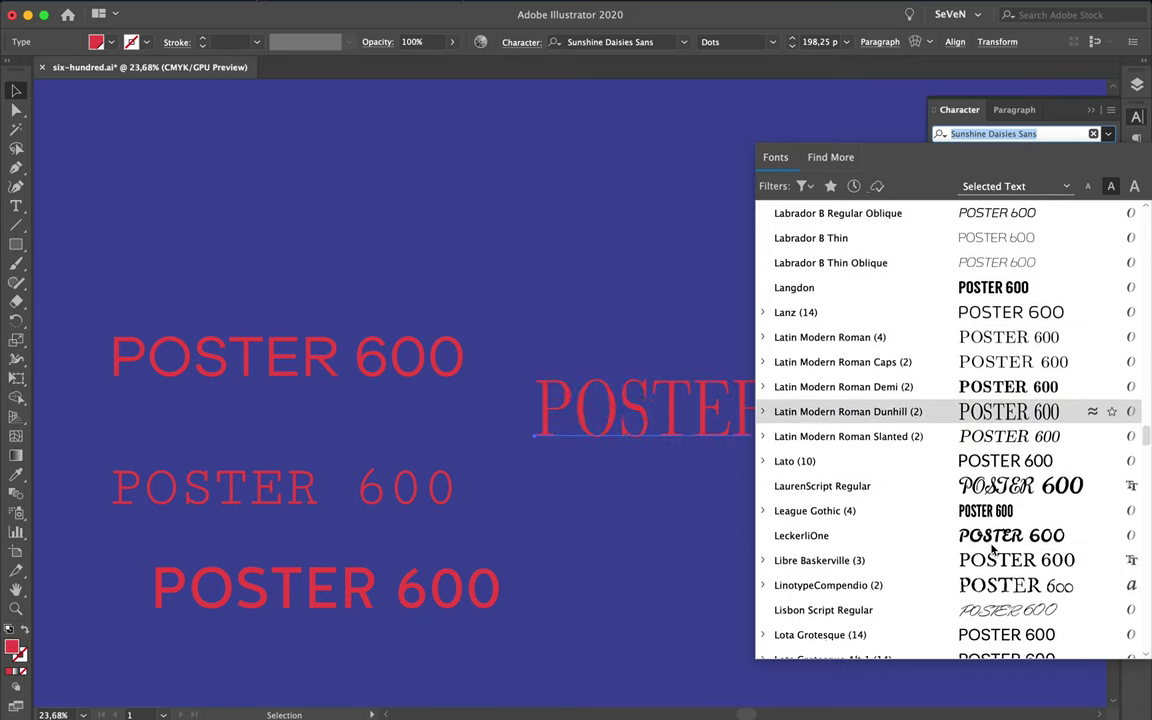
scroll(993, 545, down, 3)
scroll(993, 545, down, 2)
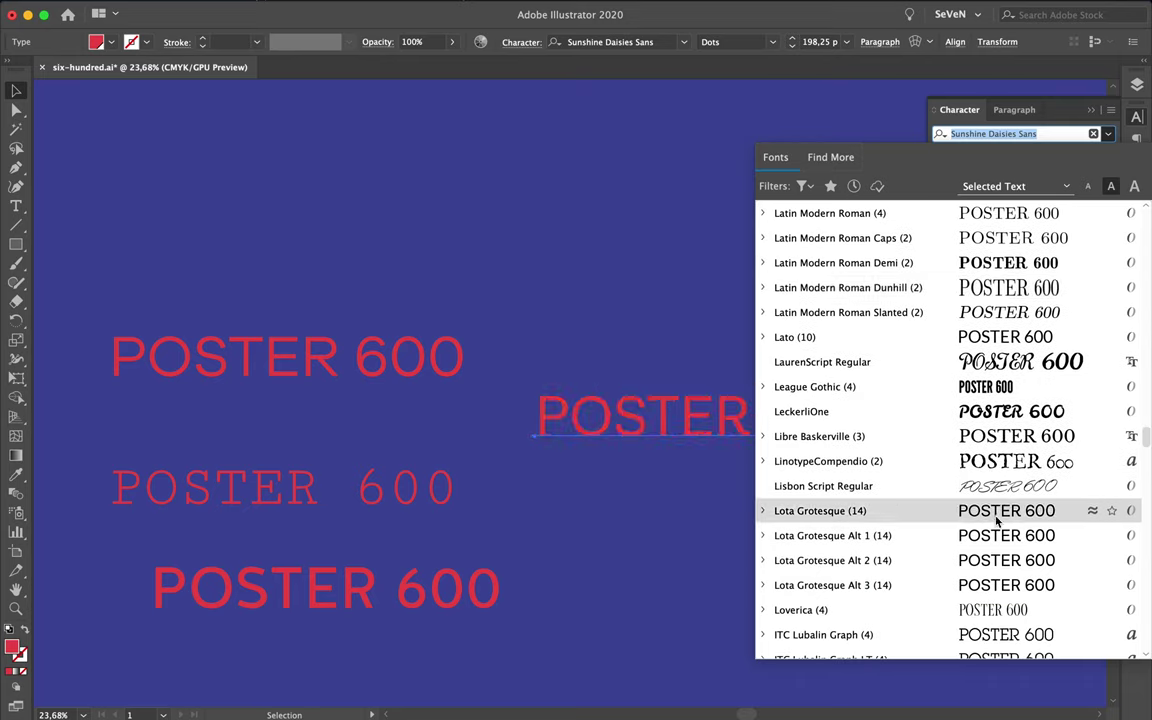
scroll(994, 586, down, 4)
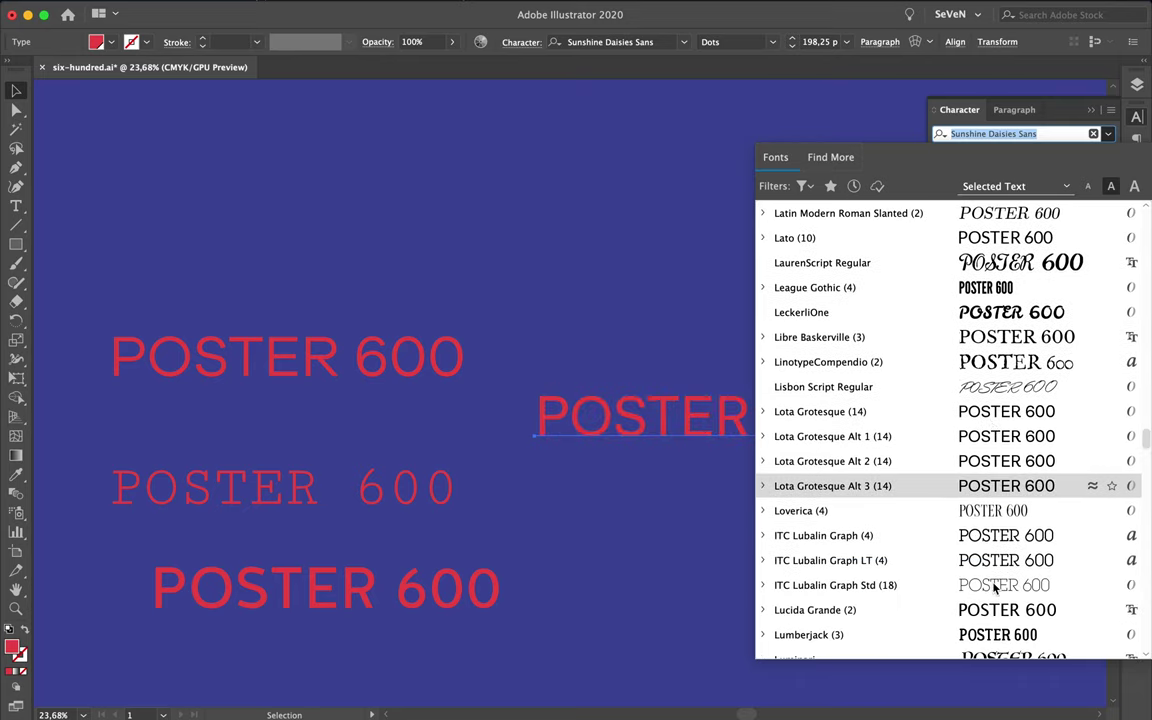
scroll(994, 590, down, 1)
scroll(994, 588, down, 3)
scroll(994, 588, down, 2)
scroll(994, 588, down, 2)
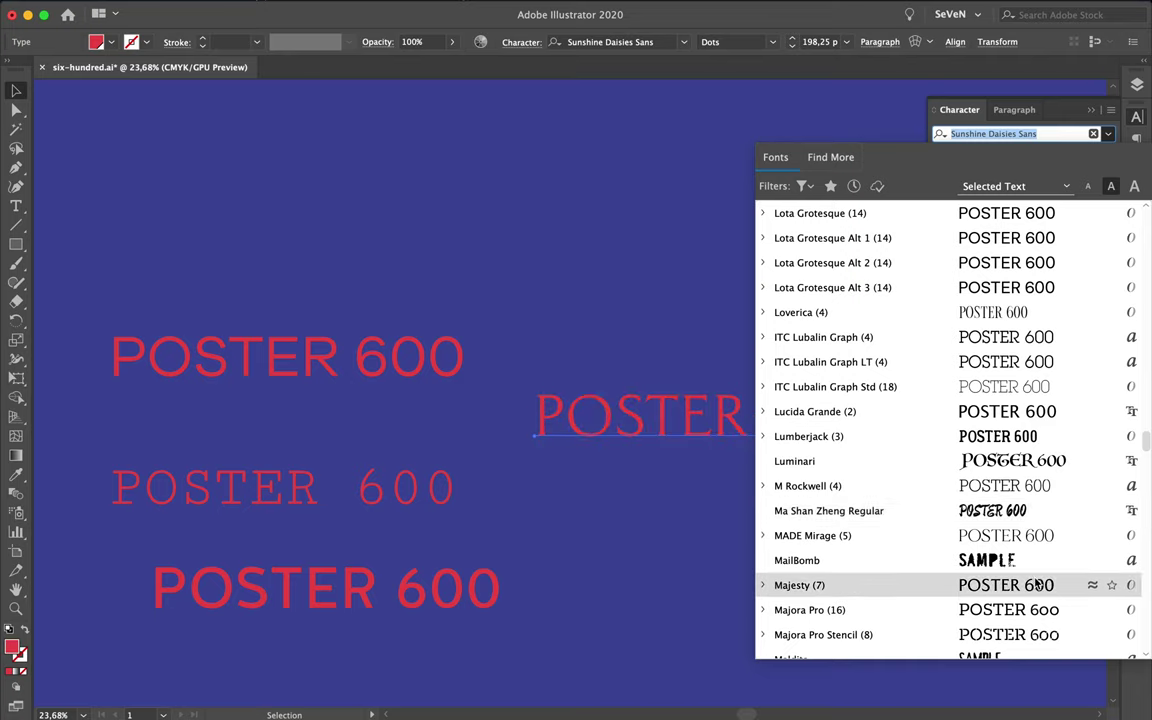
Step: Scroll further down the font list, previewing typefaces on the right-hand copy until MonoxSerifRegular
scroll(1035, 583, down, 2)
scroll(1035, 583, down, 2)
scroll(1037, 583, down, 2)
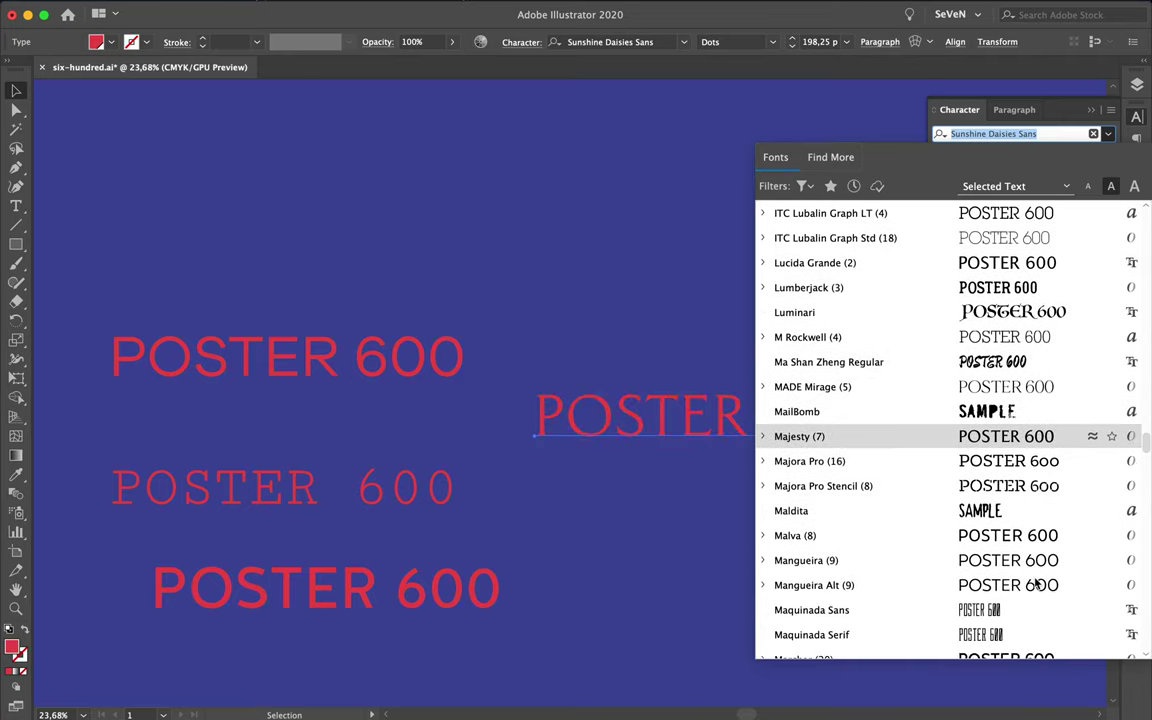
scroll(1037, 583, down, 3)
scroll(1037, 583, down, 1)
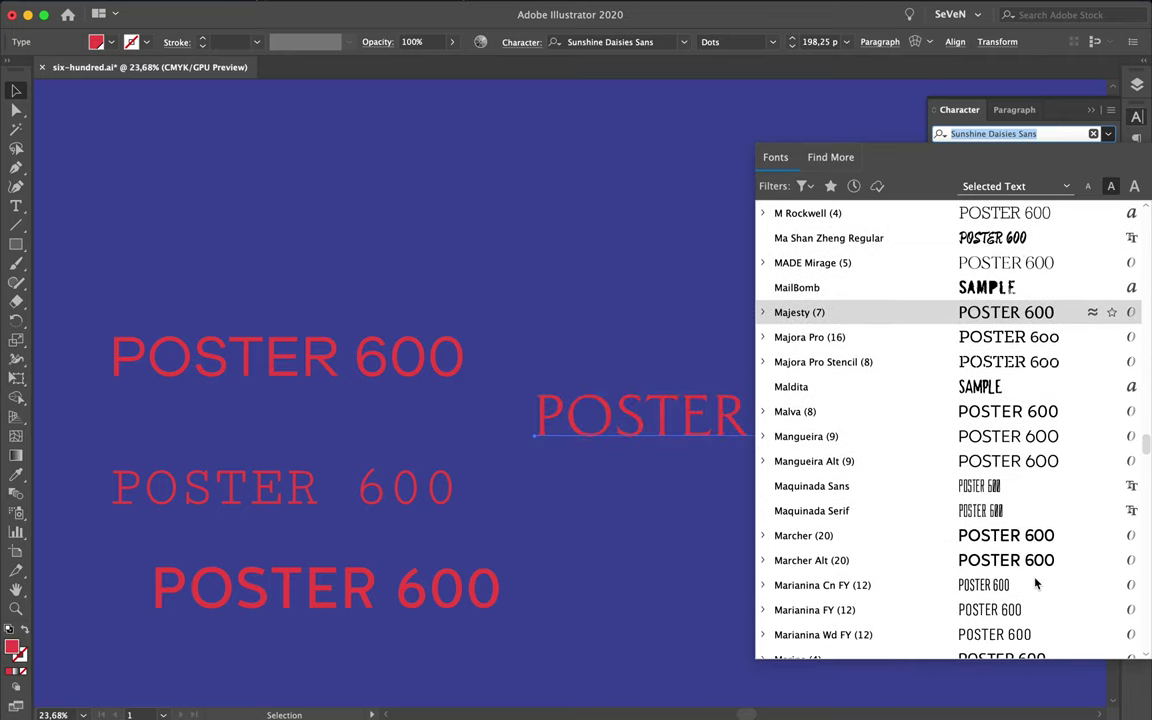
scroll(1035, 583, down, 2)
scroll(1035, 583, down, 1)
scroll(1035, 583, down, 1)
scroll(1035, 583, down, 1)
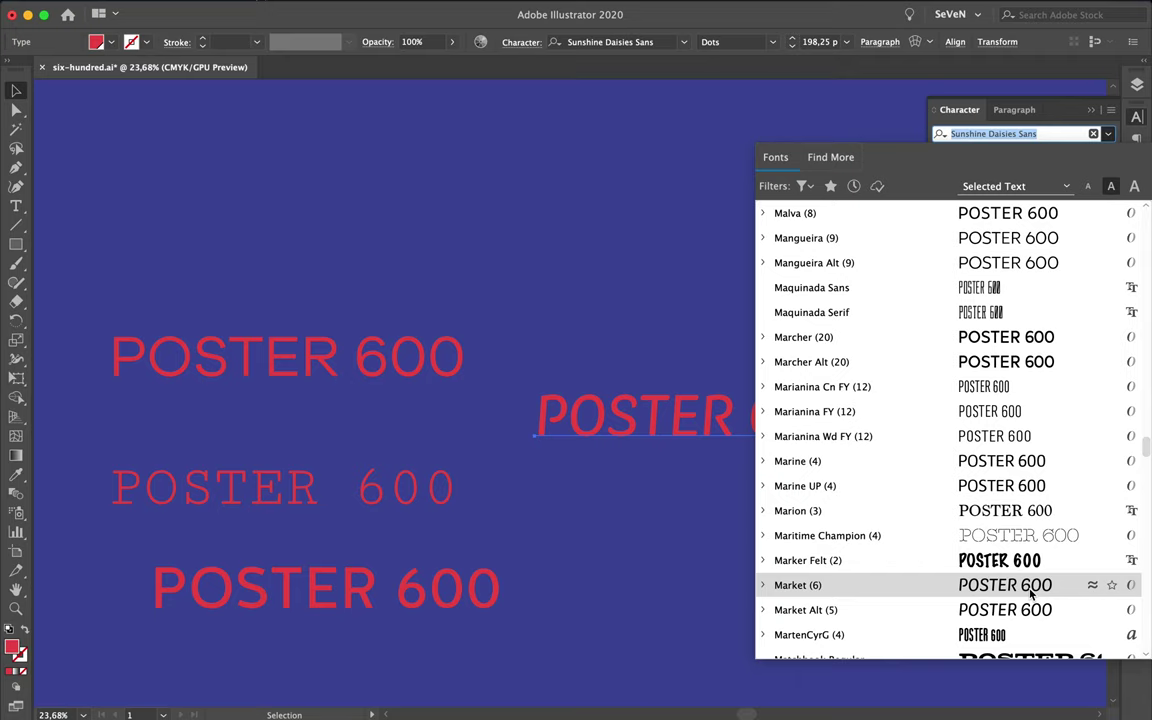
scroll(1031, 594, down, 2)
scroll(1031, 594, down, 2)
scroll(1031, 594, down, 1)
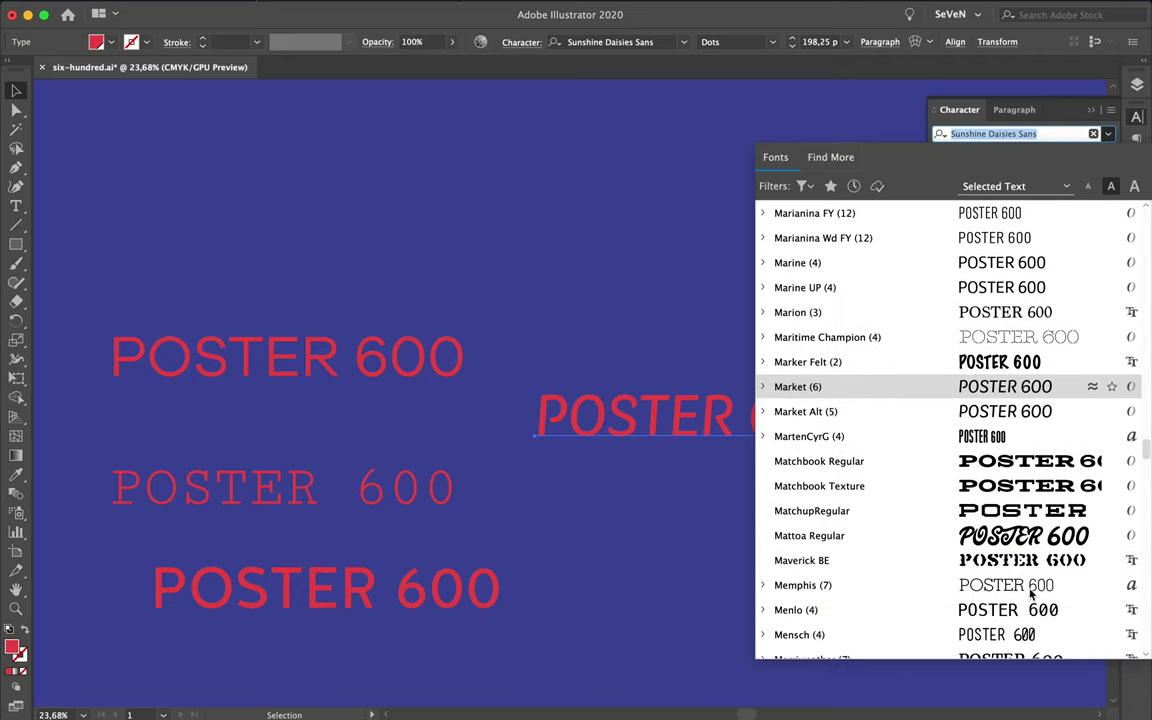
scroll(1031, 594, down, 2)
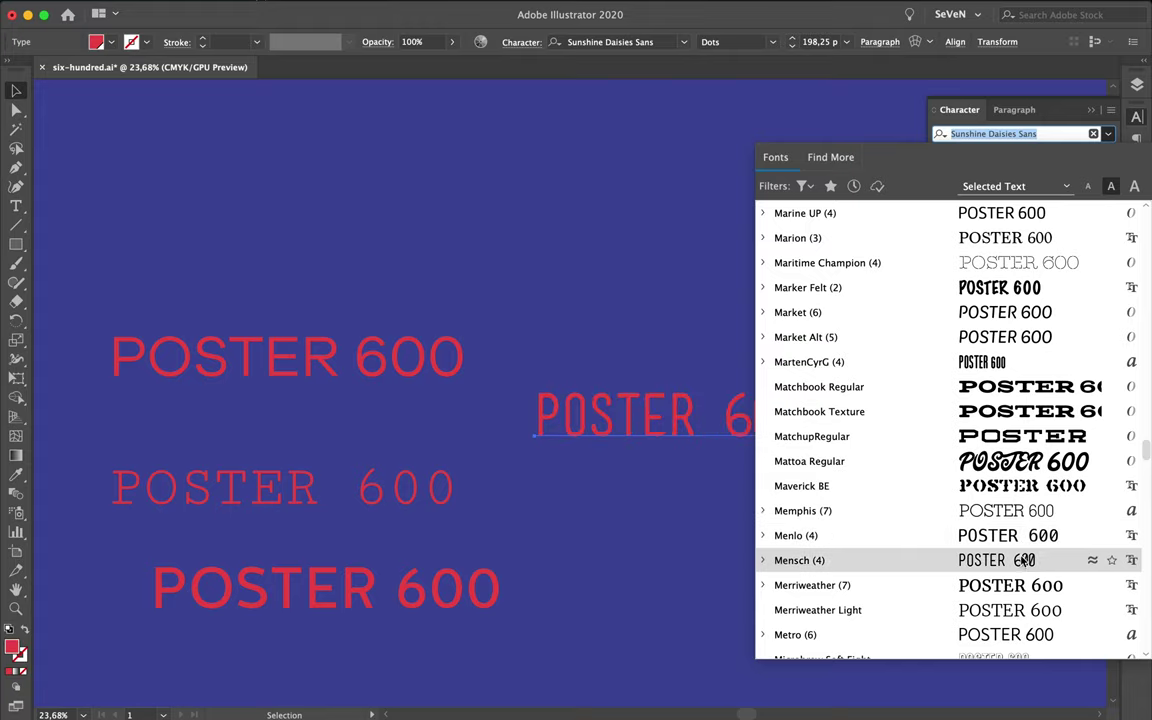
scroll(1037, 590, down, 2)
scroll(1037, 590, down, 5)
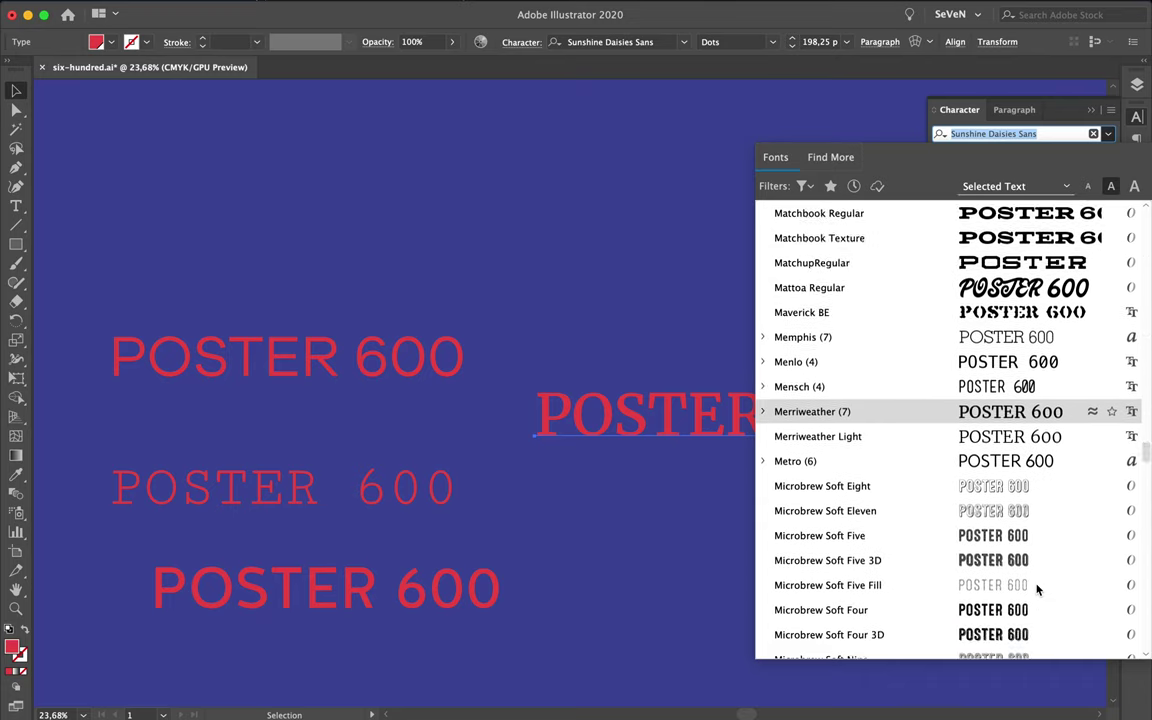
scroll(1037, 590, down, 4)
scroll(1037, 590, down, 1)
scroll(1037, 590, down, 4)
scroll(1037, 590, down, 2)
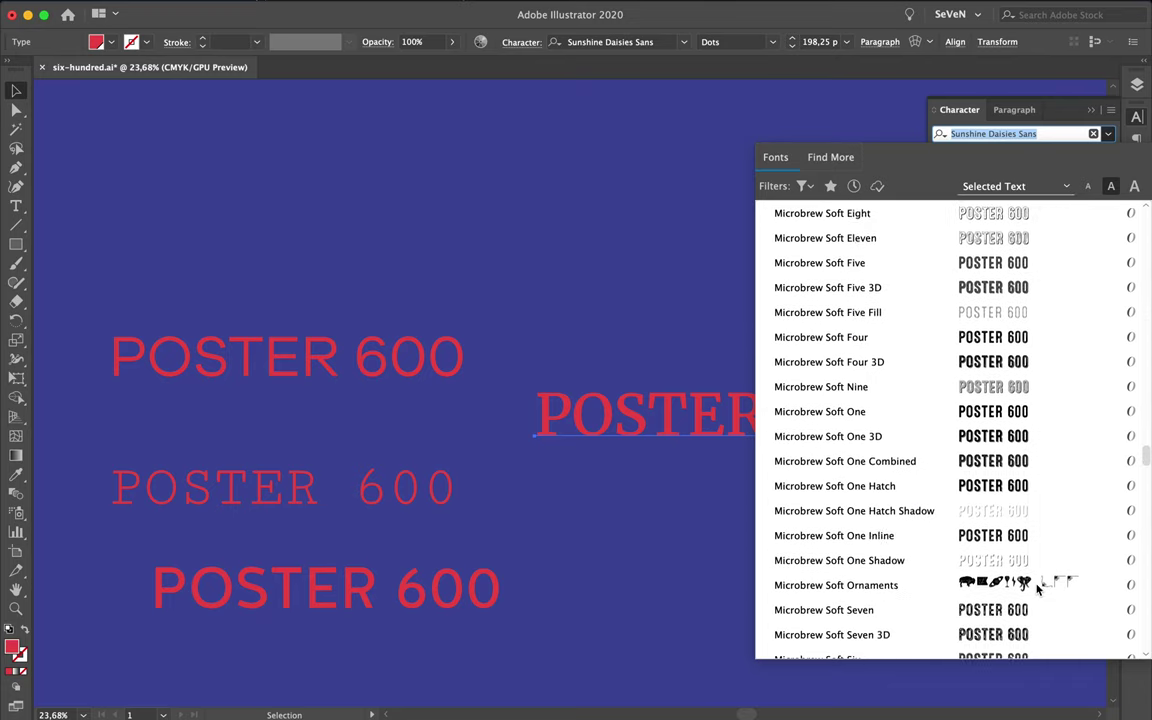
scroll(1037, 590, down, 3)
scroll(1037, 590, down, 2)
scroll(1037, 590, down, 1)
scroll(1037, 590, down, 2)
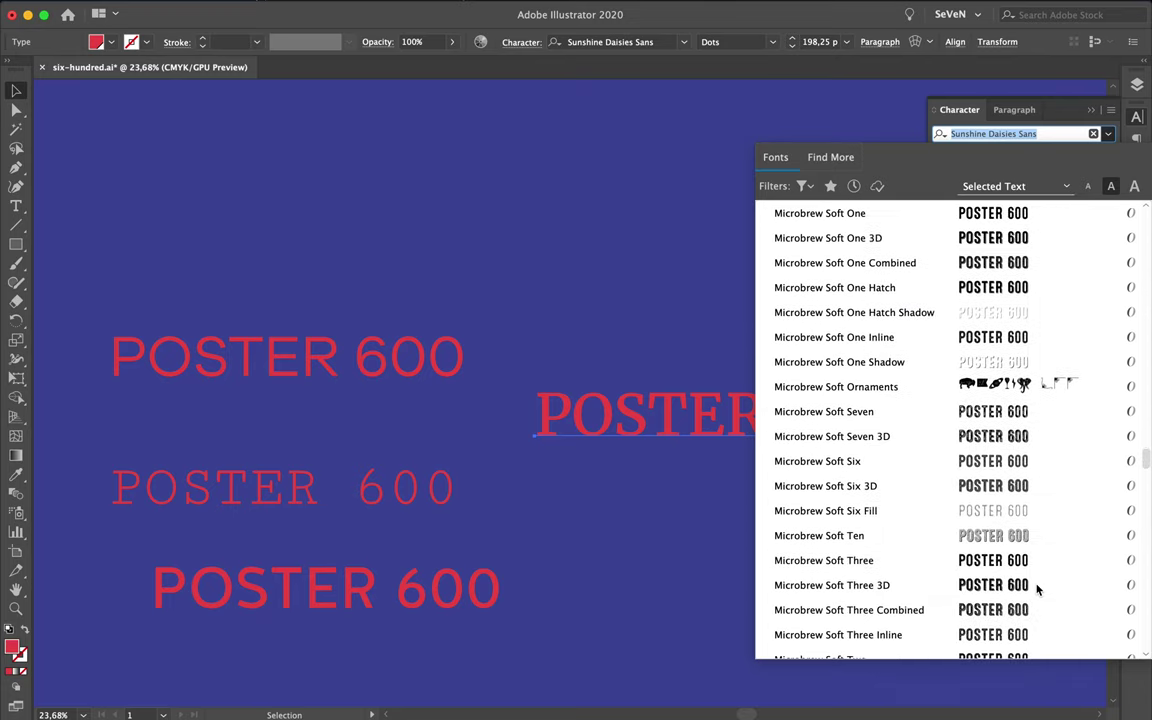
scroll(1037, 590, down, 1)
scroll(1037, 590, down, 3)
scroll(1037, 590, down, 1)
scroll(1037, 590, down, 1)
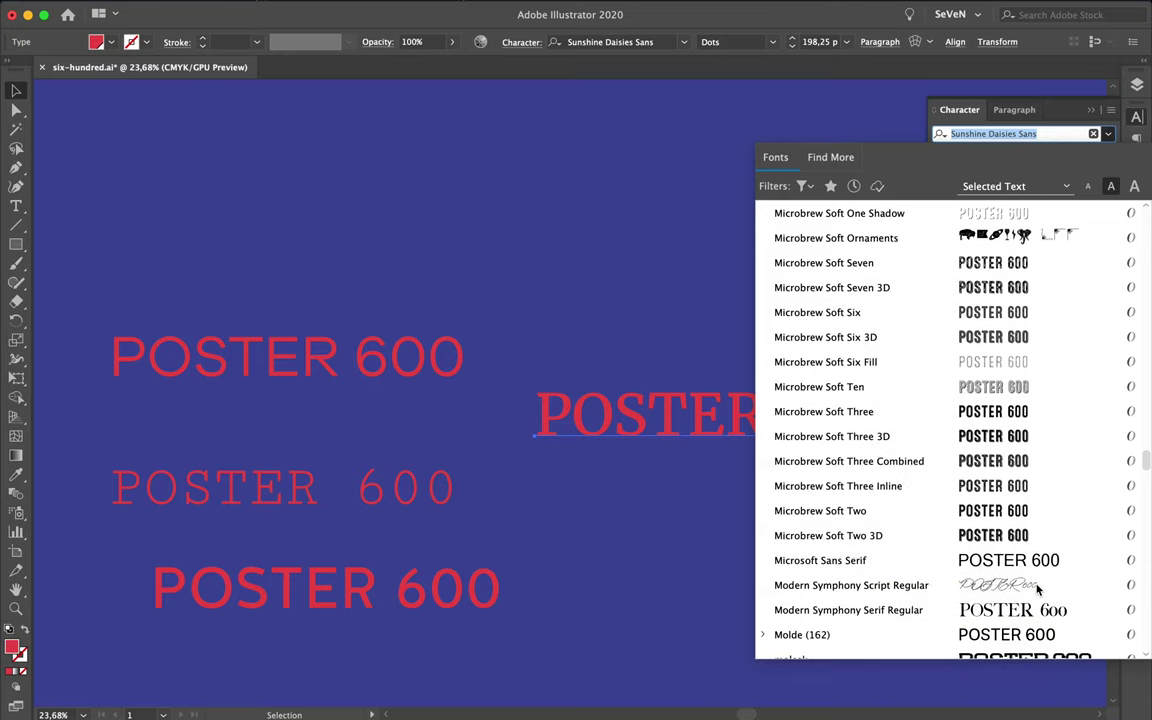
scroll(1037, 590, down, 2)
scroll(1037, 590, down, 1)
scroll(1037, 590, down, 1)
scroll(1037, 590, down, 2)
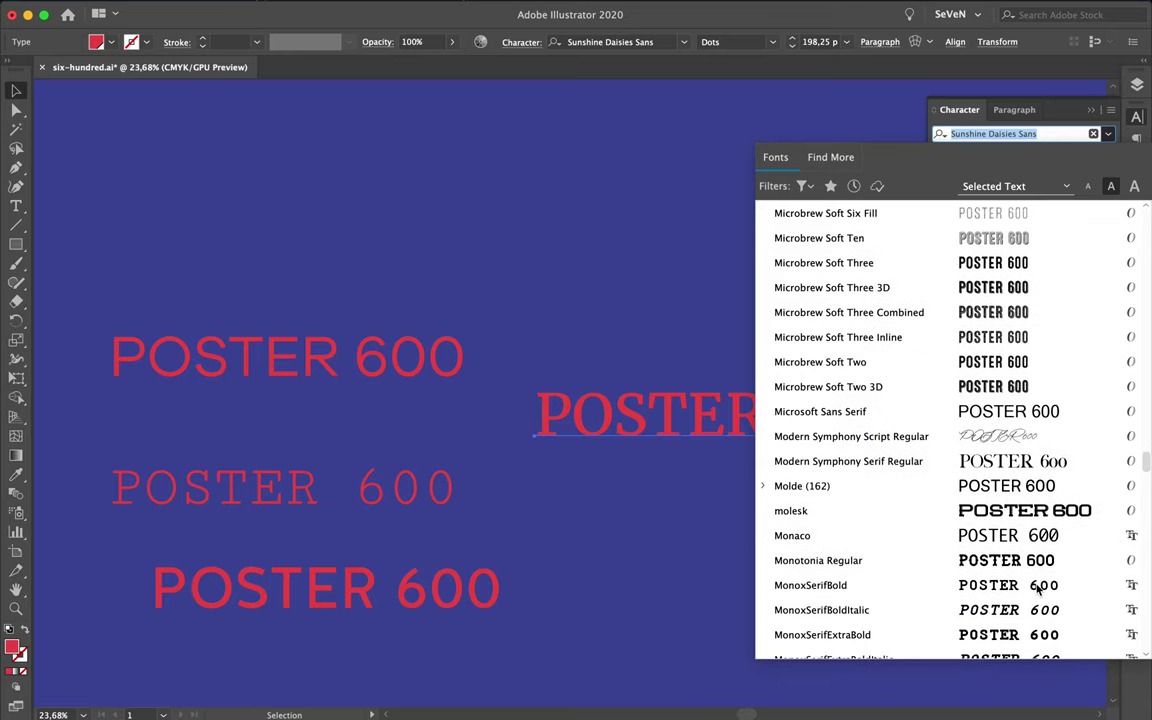
scroll(1037, 590, down, 2)
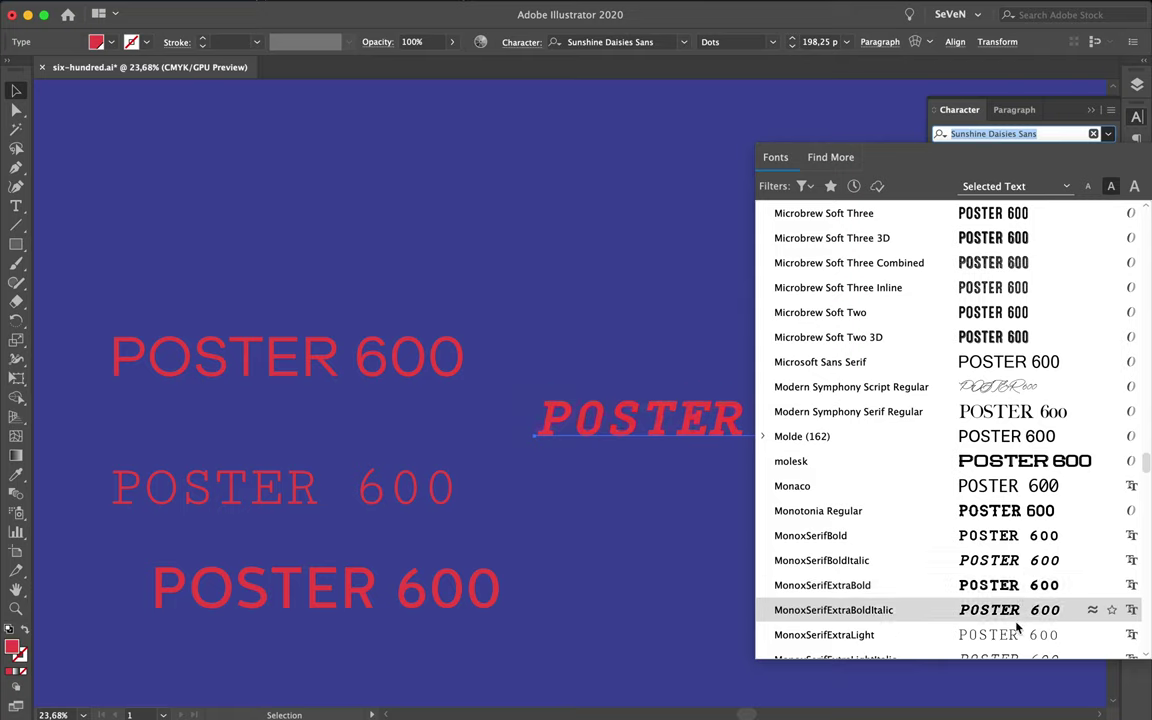
scroll(1013, 641, down, 3)
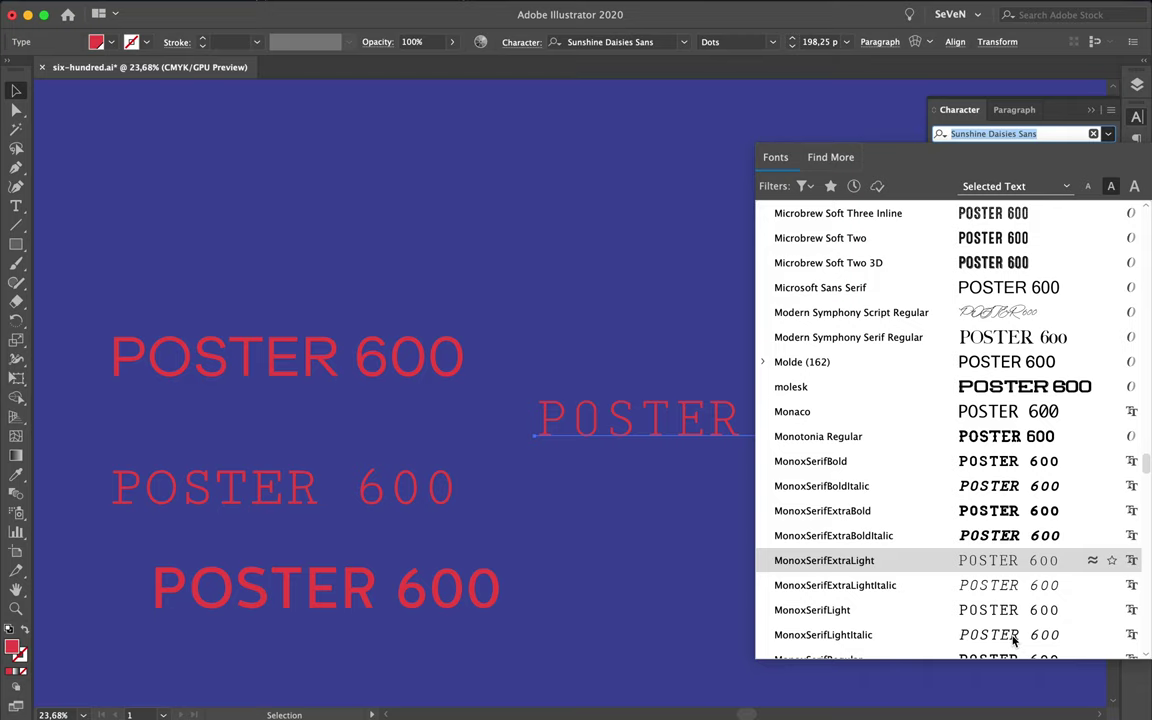
scroll(1013, 641, down, 2)
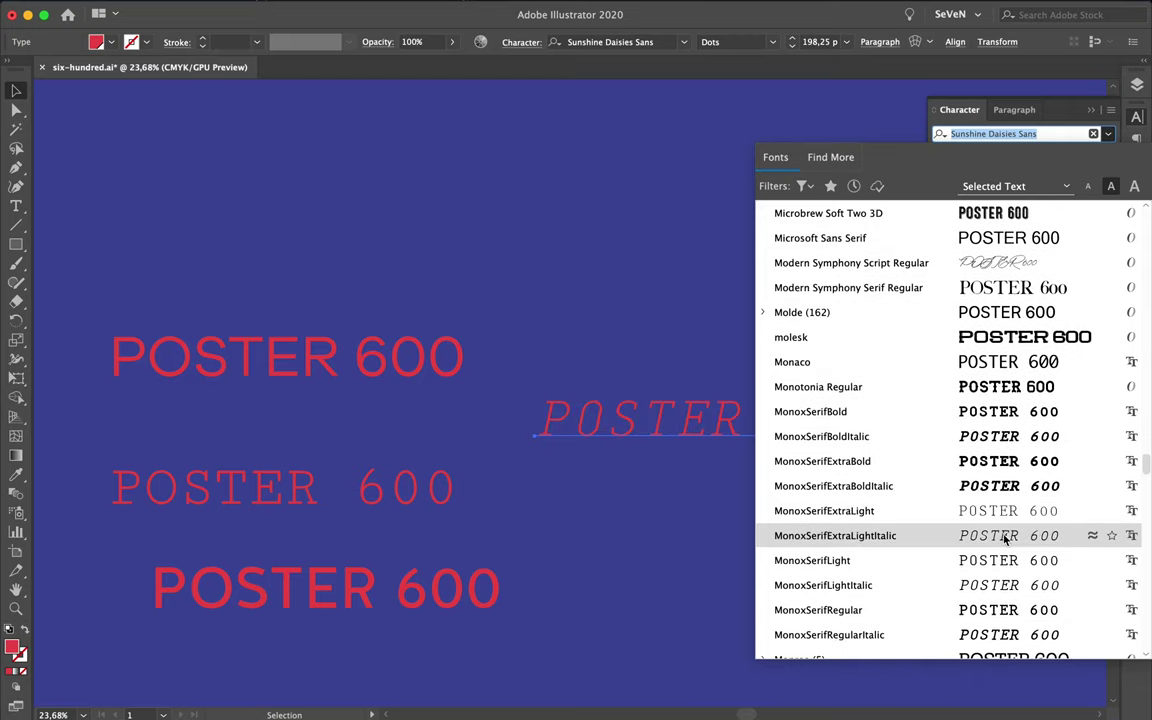
scroll(1005, 565, down, 1)
scroll(1005, 565, down, 2)
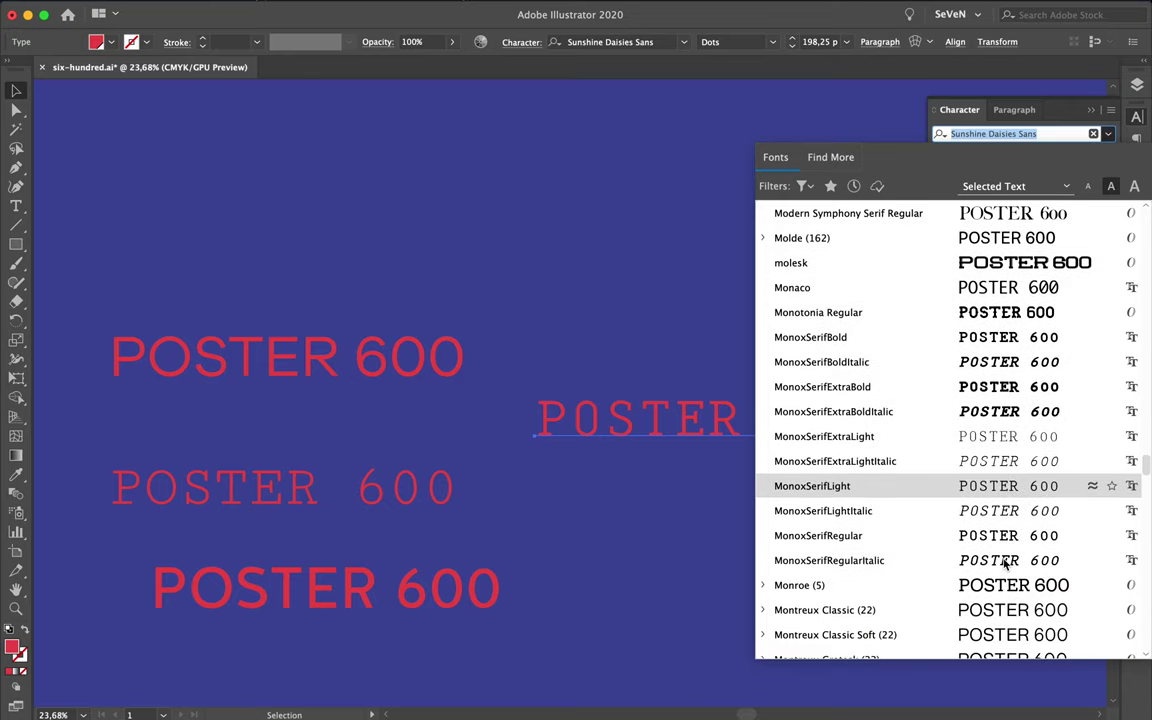
scroll(1005, 565, down, 2)
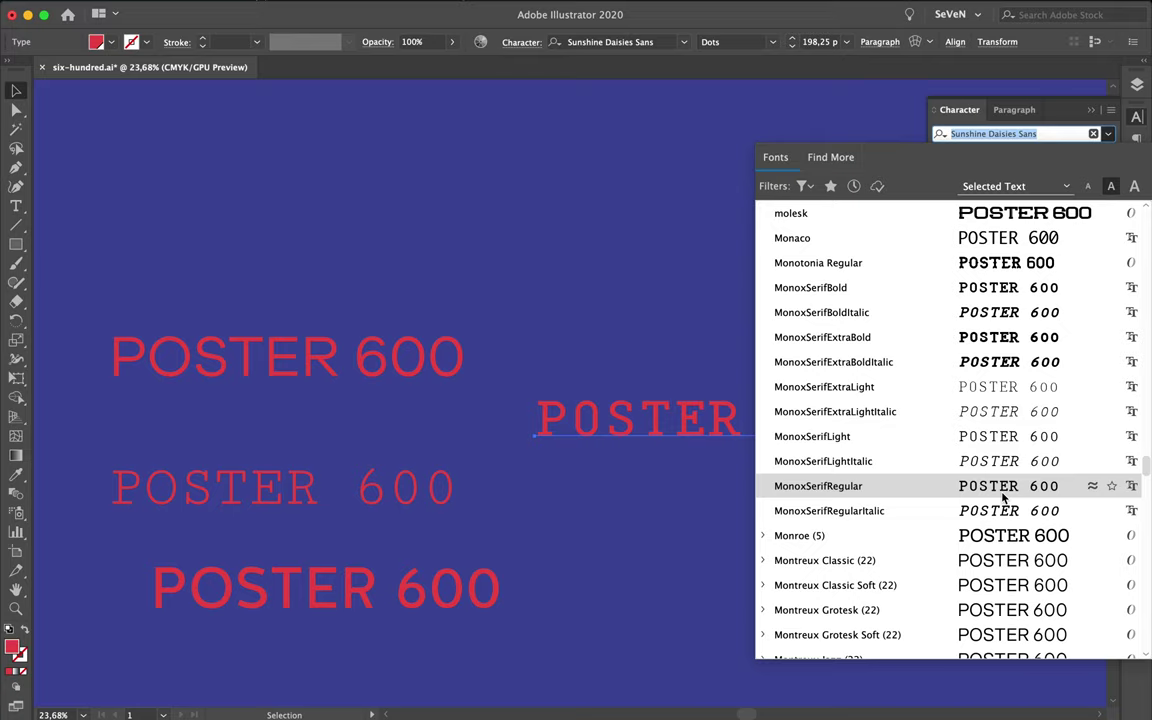
Step: Apply MonoxSerifRegular to the right-hand copy and Alt-drag a duplicate near the poster's top
click(1003, 497)
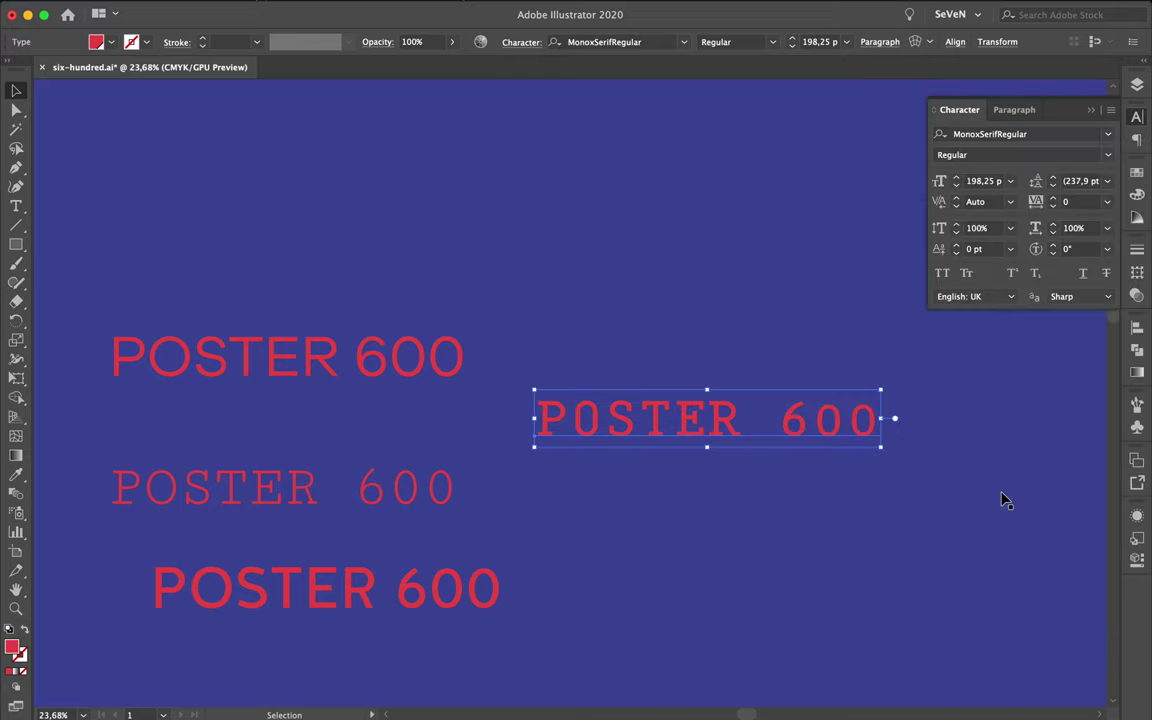
drag(842, 415, 577, 247)
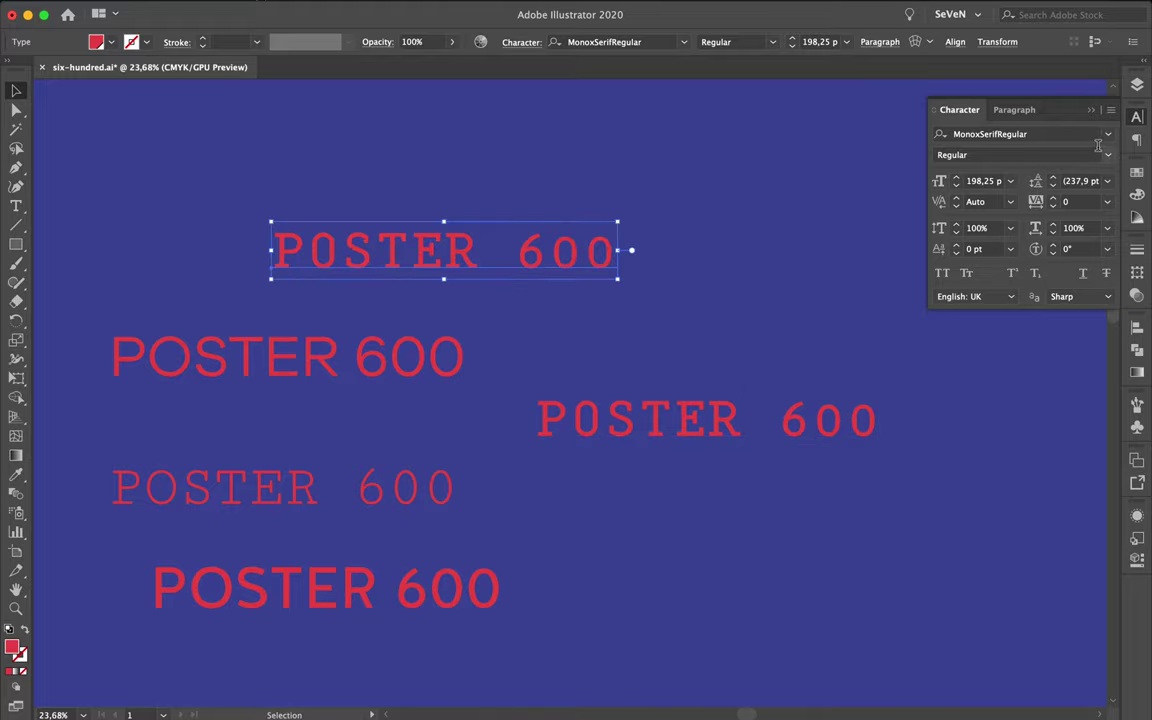
Step: Browse the font list for the top copy, then dismiss it without changing the font
click(1108, 134)
scroll(1048, 275, down, 10)
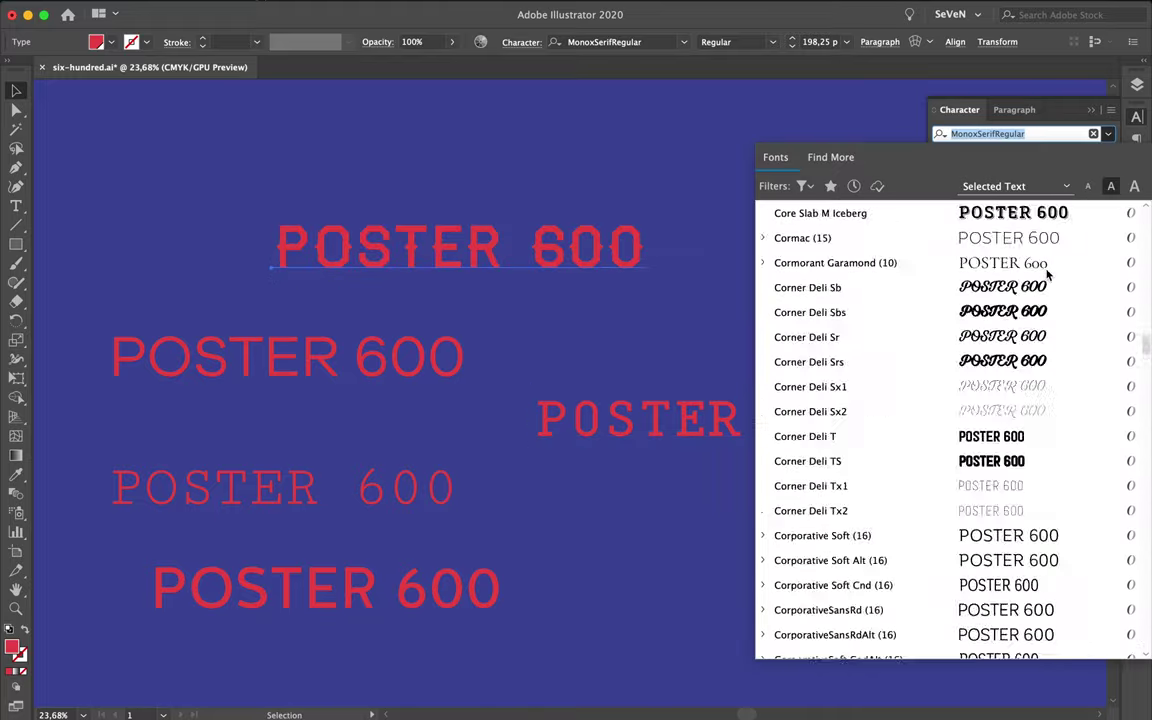
scroll(1048, 275, down, 5)
scroll(1048, 275, down, 5)
scroll(1048, 275, down, 5)
scroll(1048, 275, down, 5)
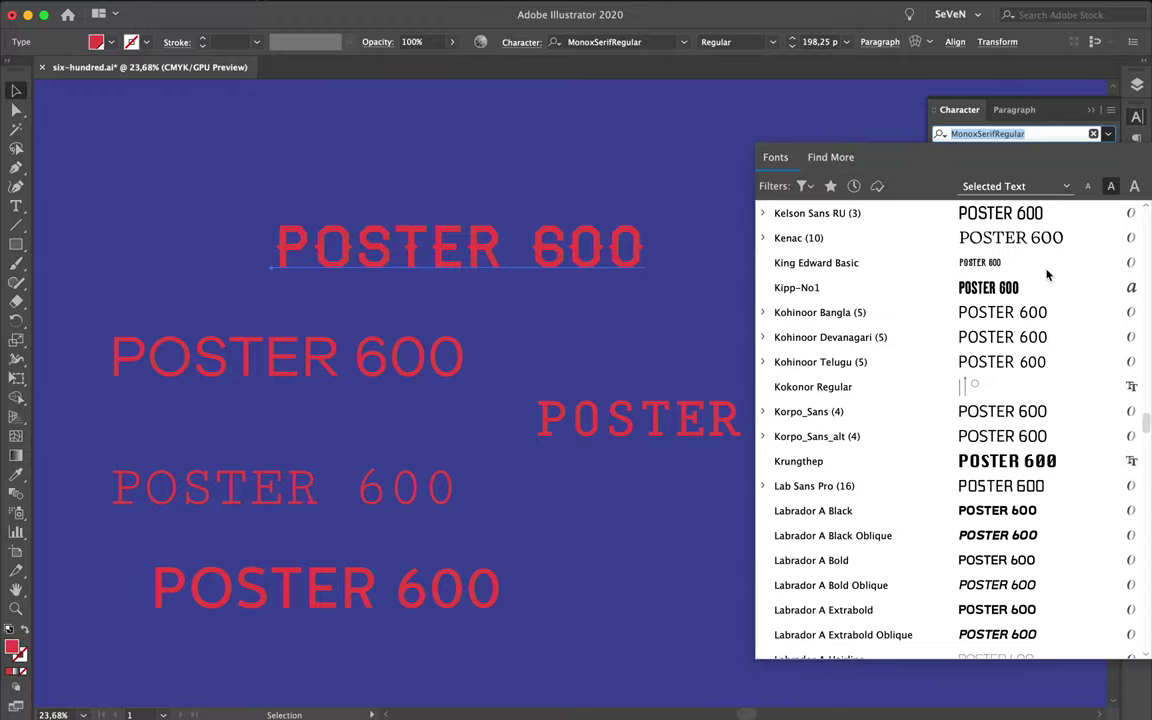
key(Escape)
Step: Reopen the font list and scroll through more typefaces, previewing them on the top copy
click(1108, 134)
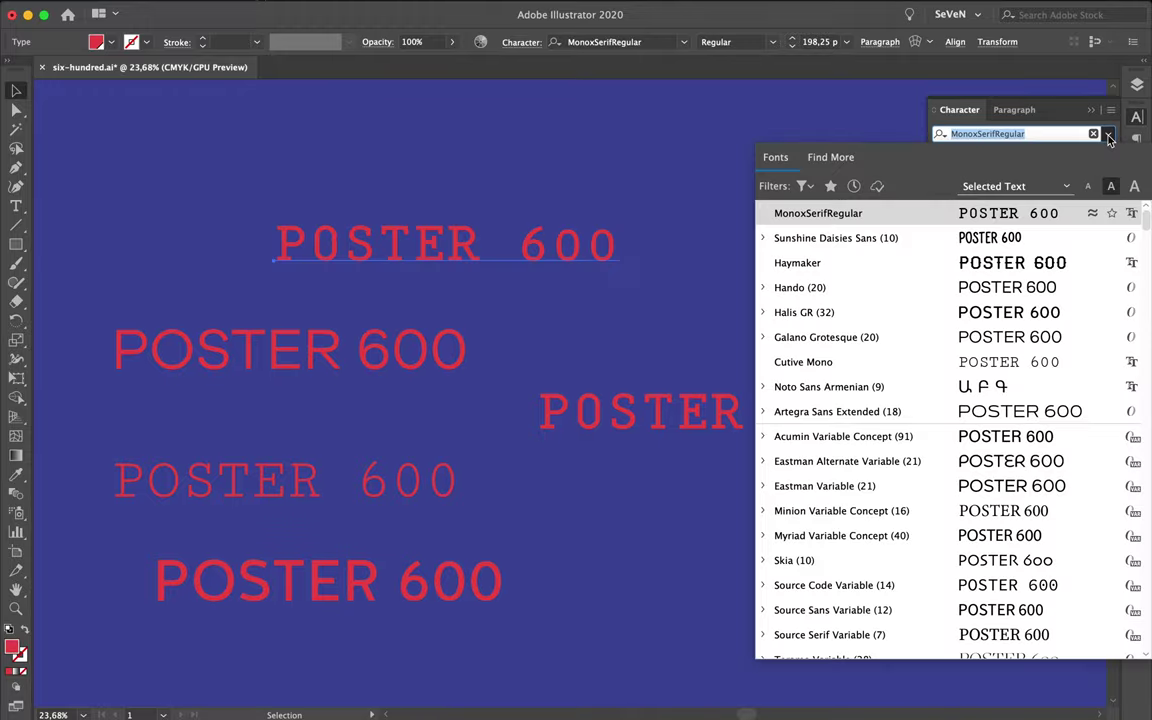
scroll(1018, 337, down, 10)
scroll(1016, 344, down, 10)
scroll(1016, 344, down, 10)
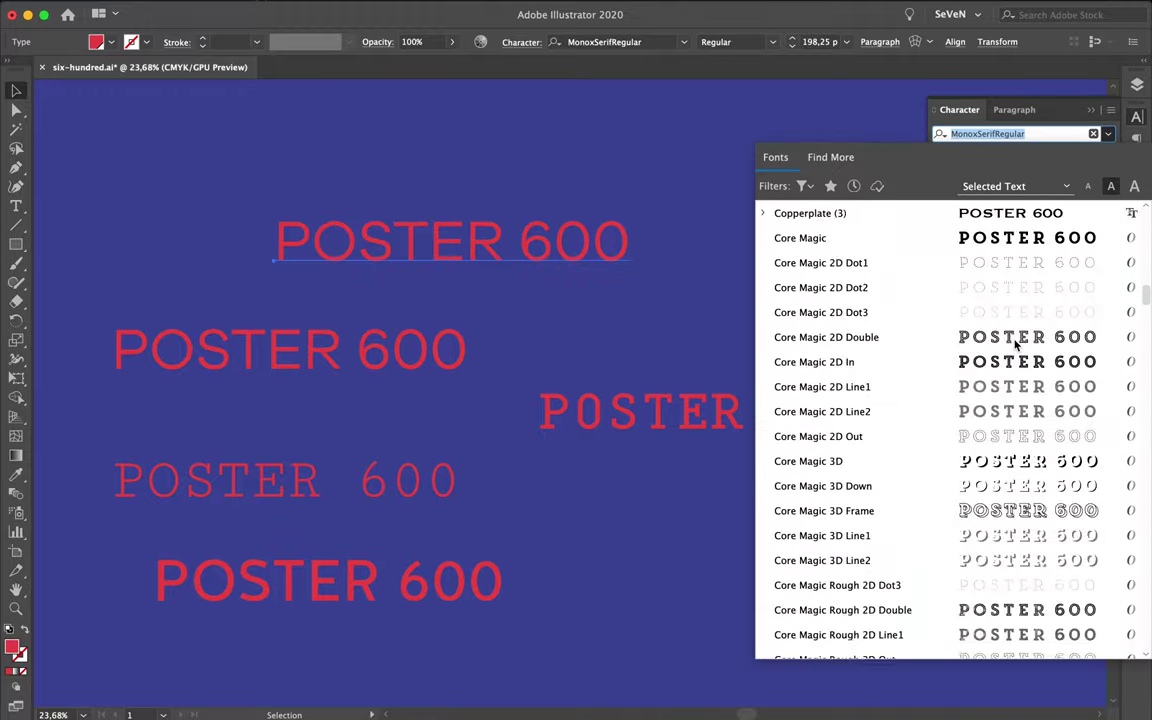
scroll(944, 340, down, 10)
scroll(944, 340, down, 5)
scroll(963, 655, down, 15)
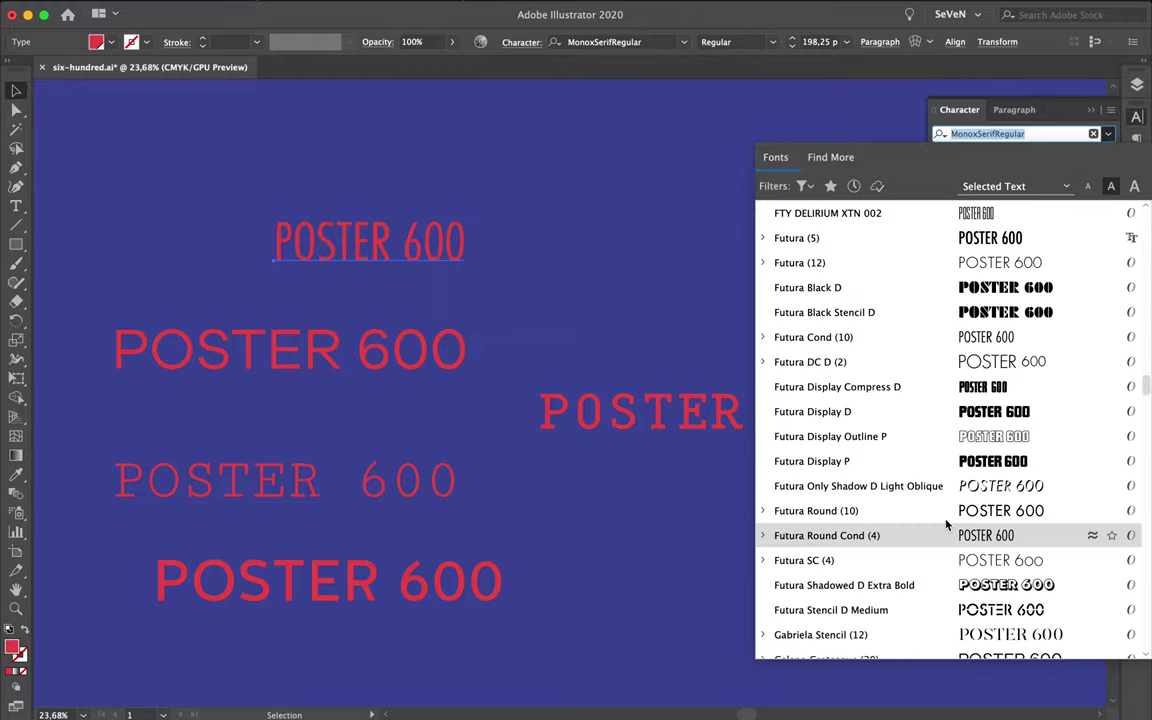
scroll(946, 509, down, 5)
scroll(946, 509, down, 10)
scroll(946, 509, down, 3)
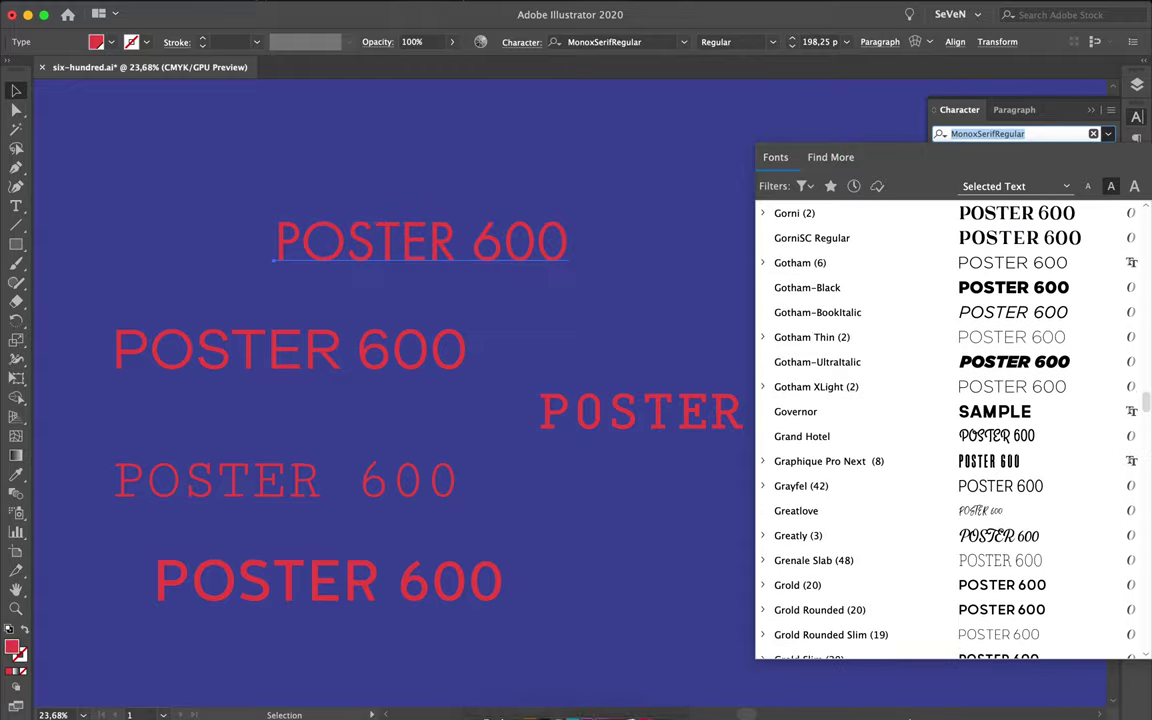
scroll(903, 361, down, 10)
scroll(903, 361, down, 10)
scroll(903, 361, down, 10)
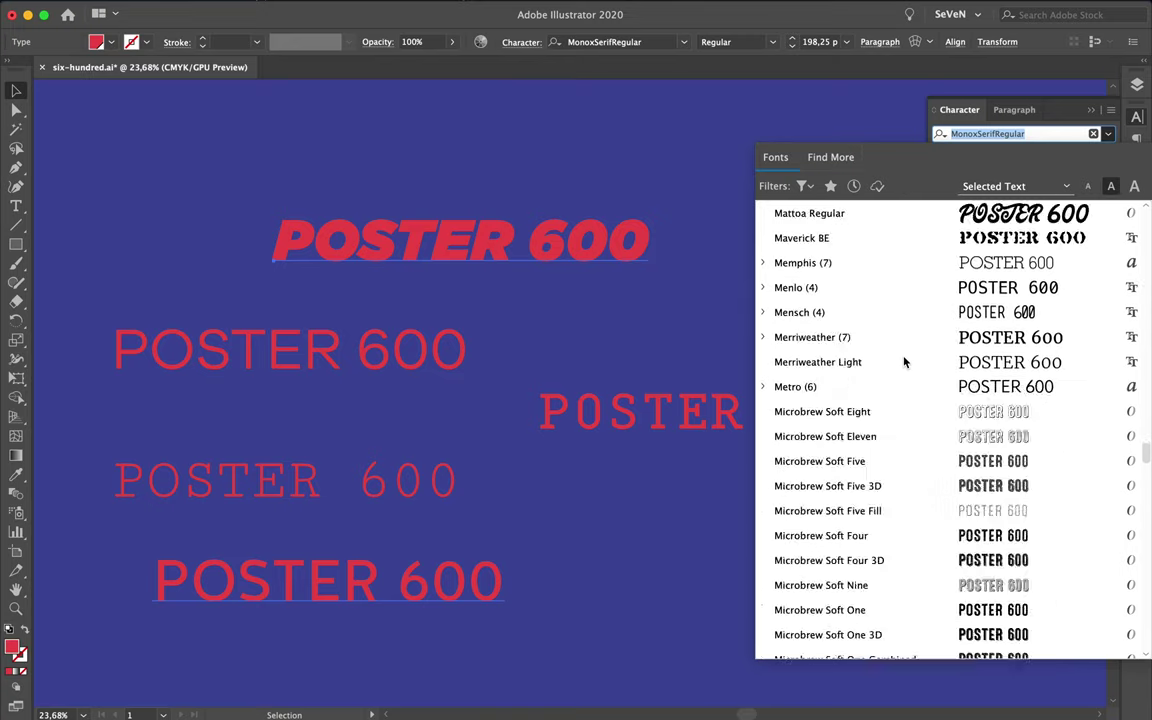
scroll(903, 361, down, 10)
scroll(903, 361, up, 3)
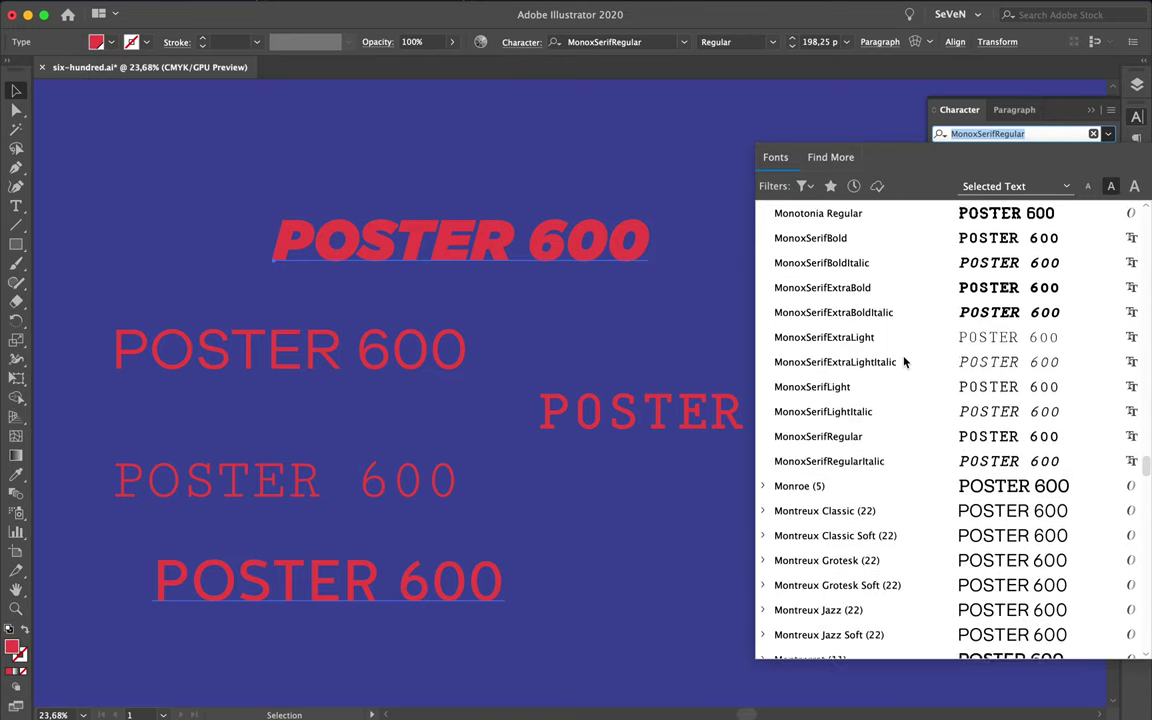
scroll(903, 361, up, 1)
scroll(910, 365, down, 4)
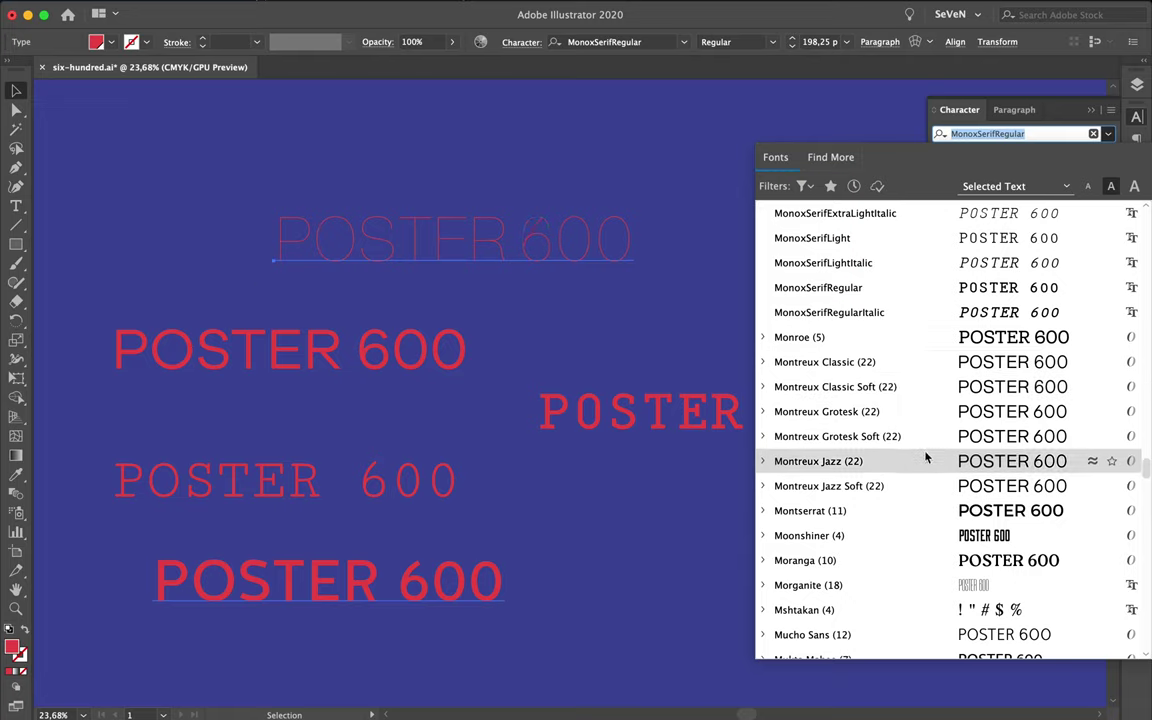
Step: Expand the Montreux Jazz family to preview its individual styles, then collapse it again
click(763, 461)
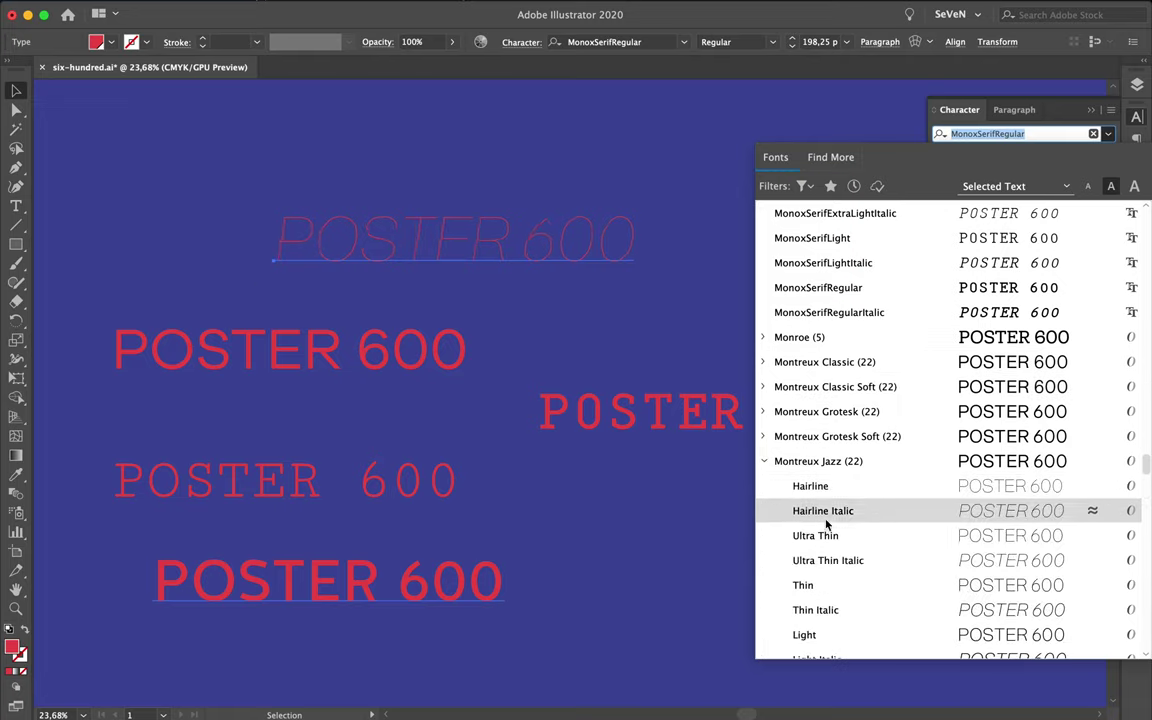
scroll(835, 601, down, 5)
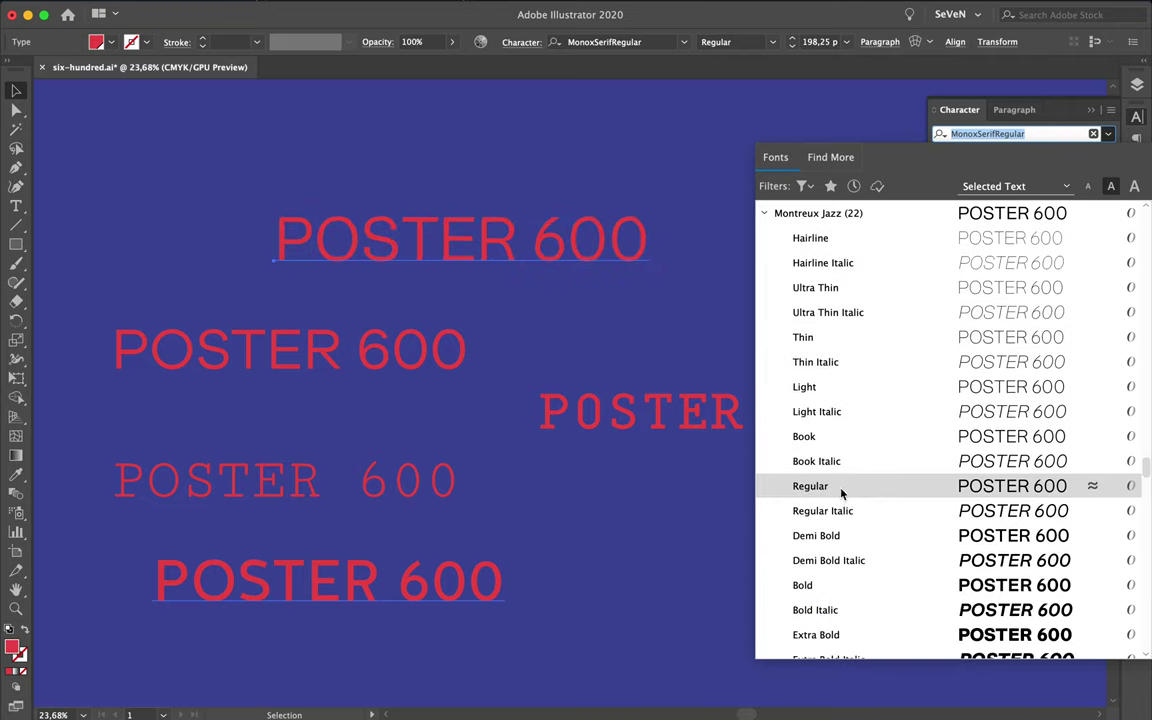
click(764, 213)
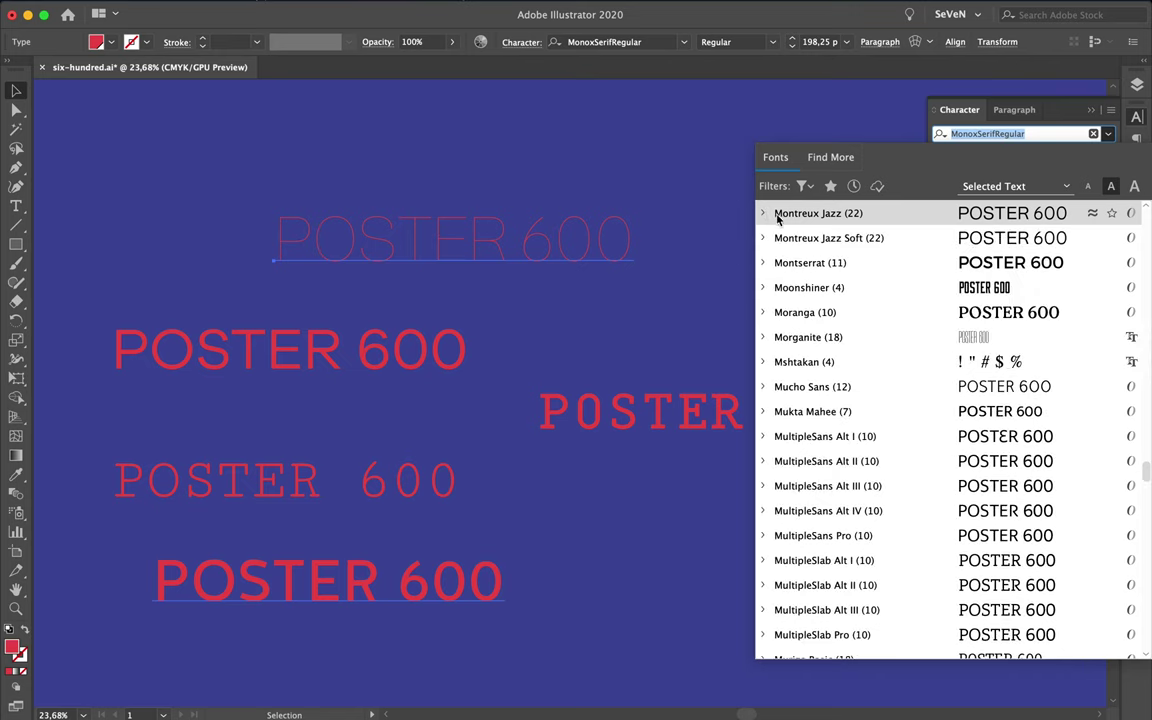
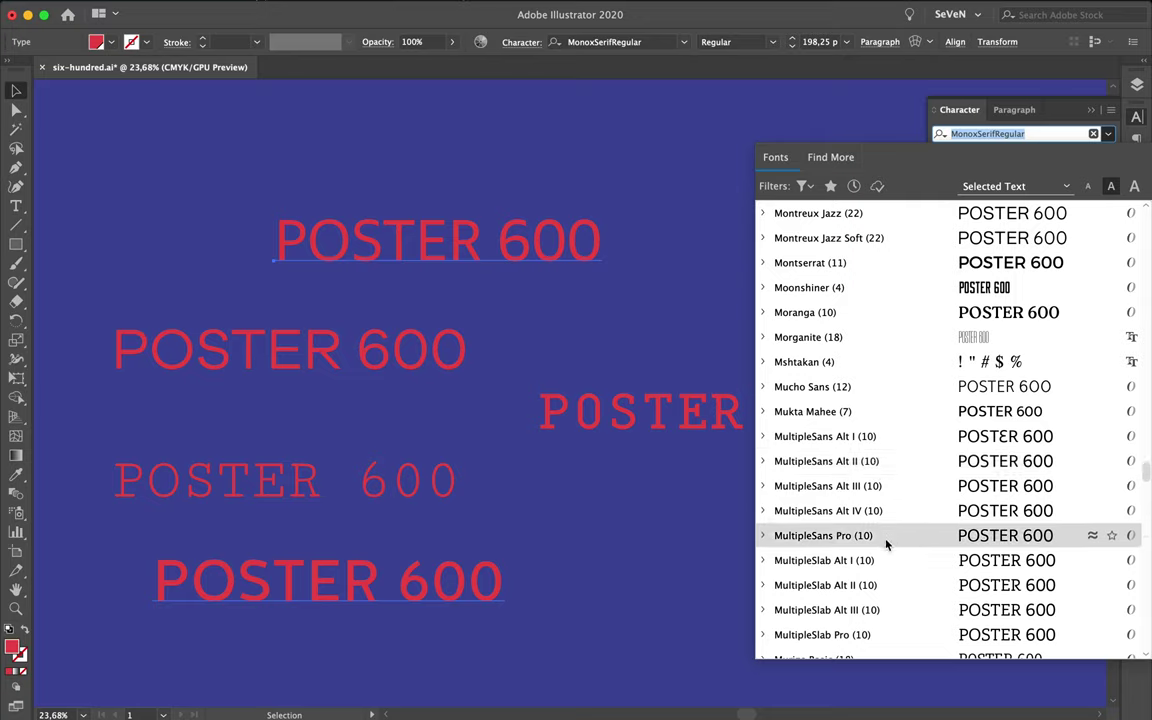
Step: Preview fonts on the top POSTER 600 line, replacing MonoxSerifRegular with Ridley Grotesk Regular
scroll(886, 560, down, 4)
scroll(886, 569, down, 1)
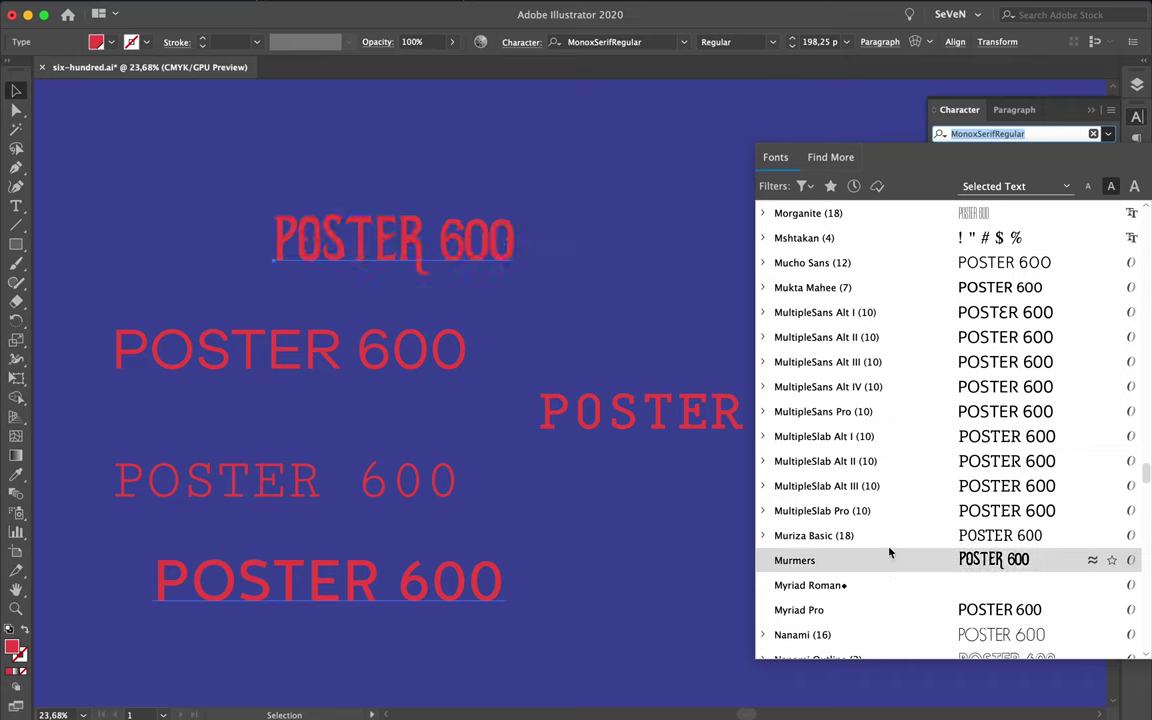
scroll(890, 540, down, 2)
scroll(895, 532, down, 1)
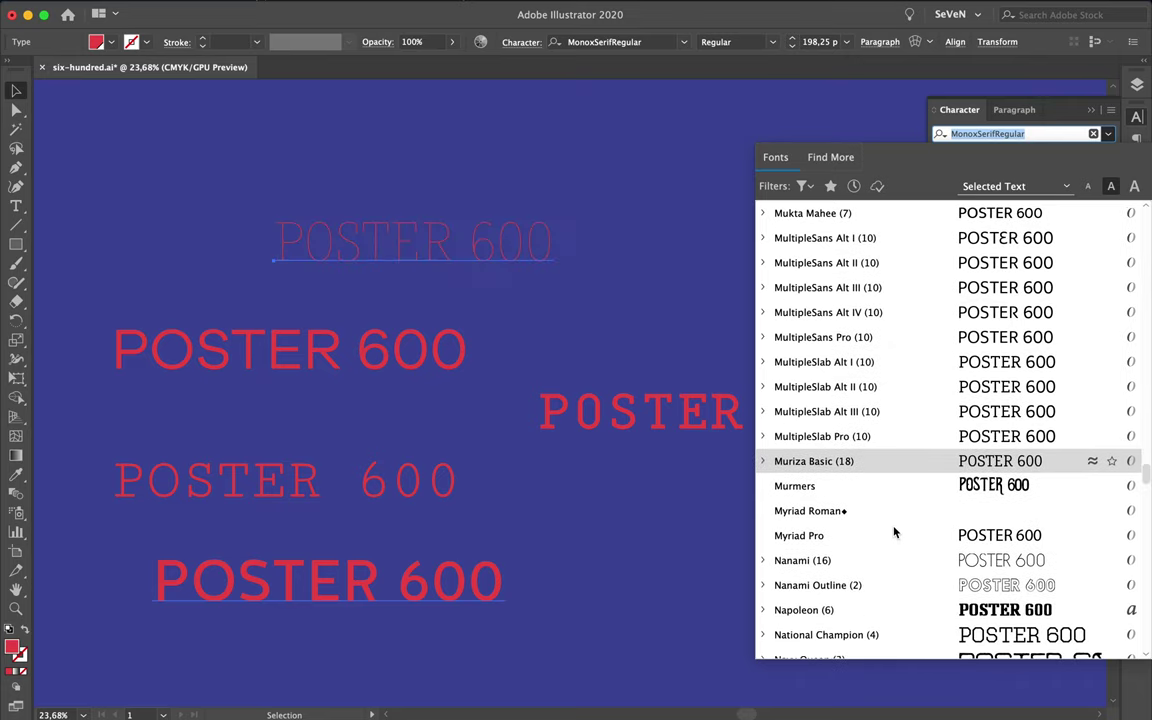
scroll(895, 532, down, 1)
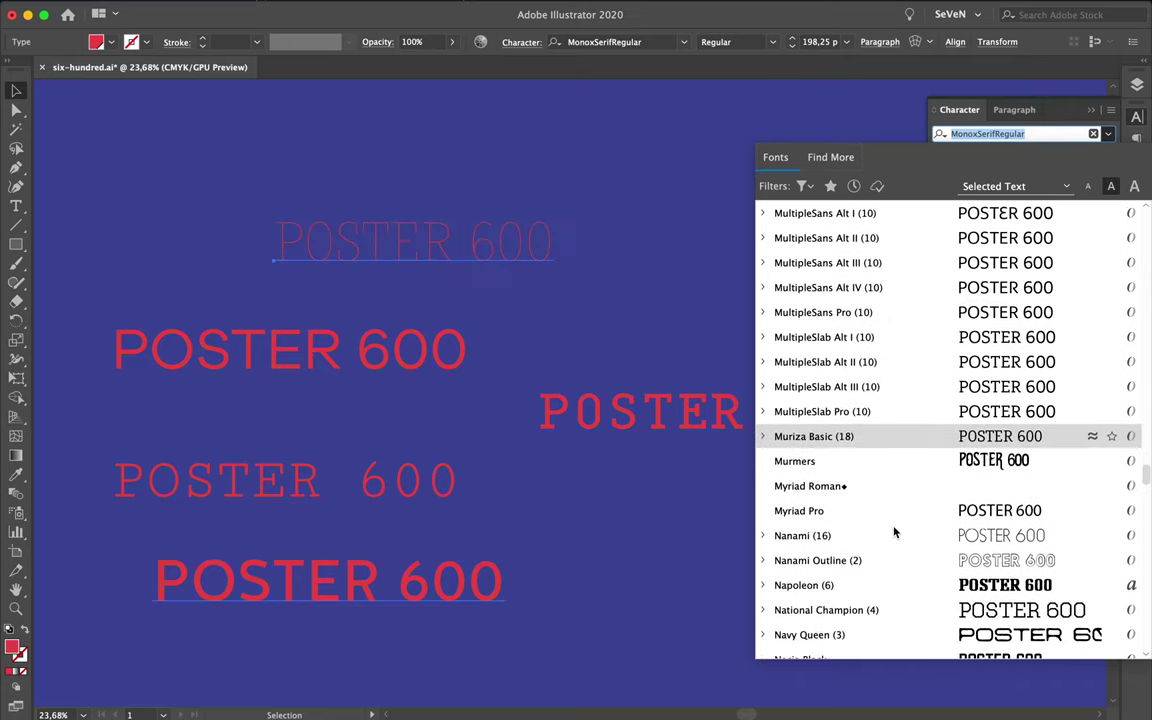
scroll(895, 532, down, 2)
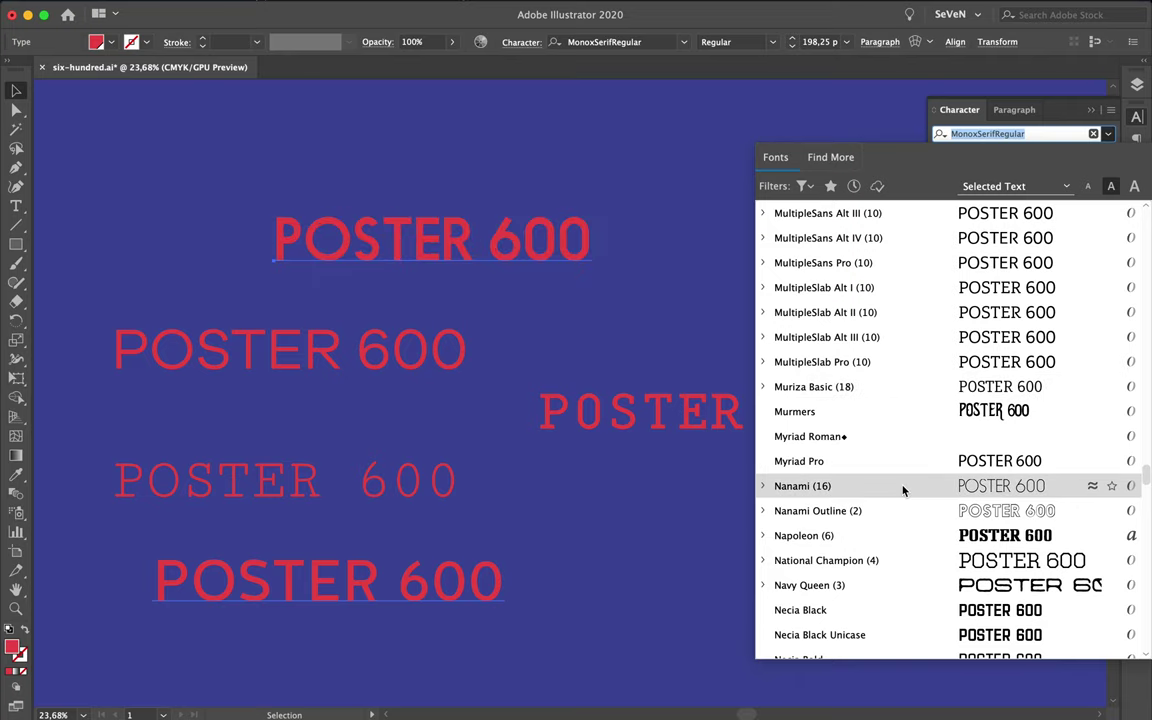
scroll(902, 487, down, 3)
scroll(902, 480, down, 1)
scroll(902, 475, down, 2)
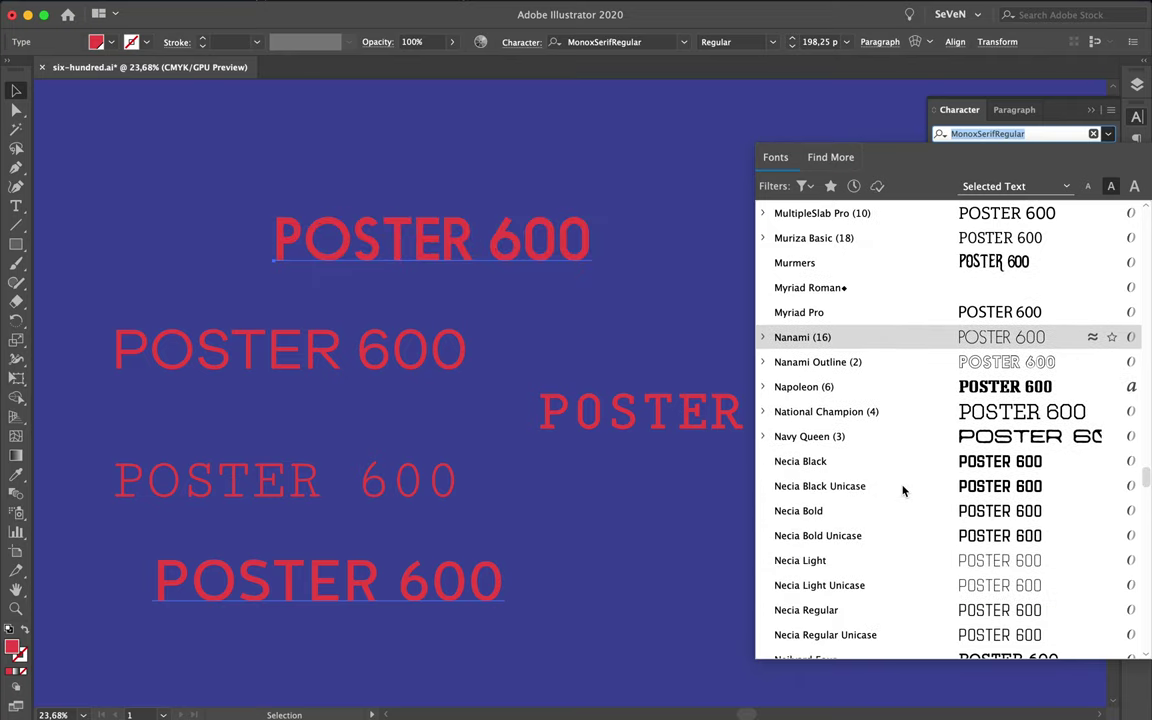
scroll(902, 468, down, 4)
scroll(904, 463, down, 3)
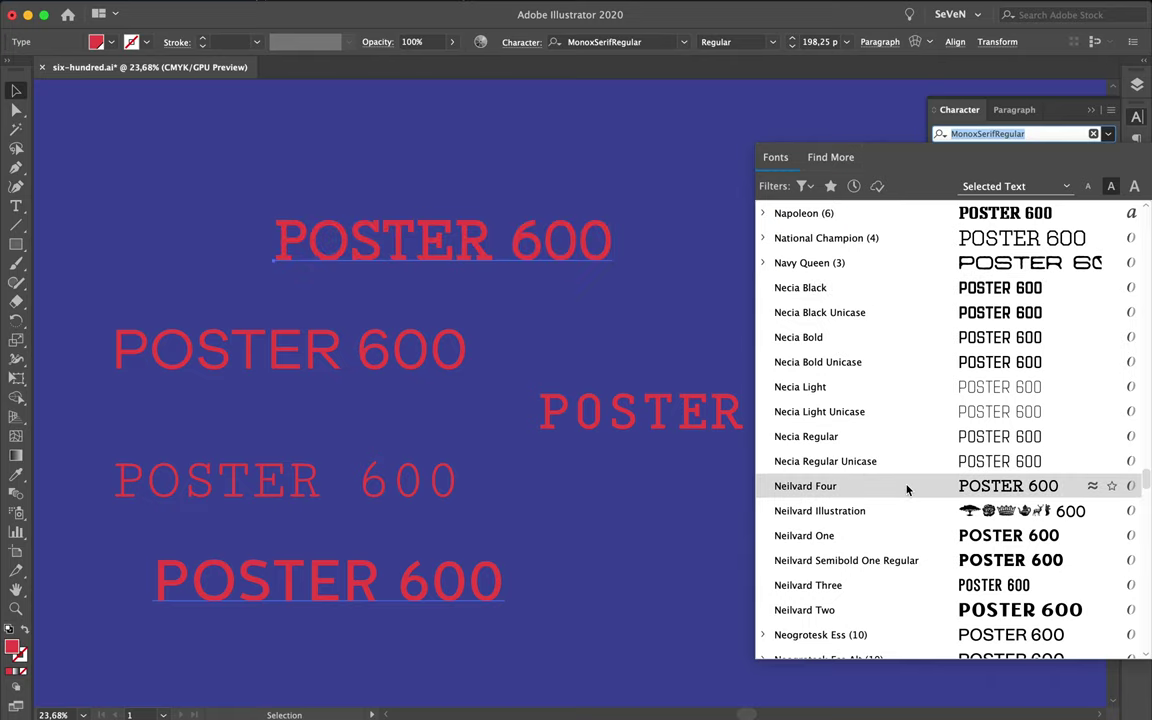
scroll(907, 488, down, 2)
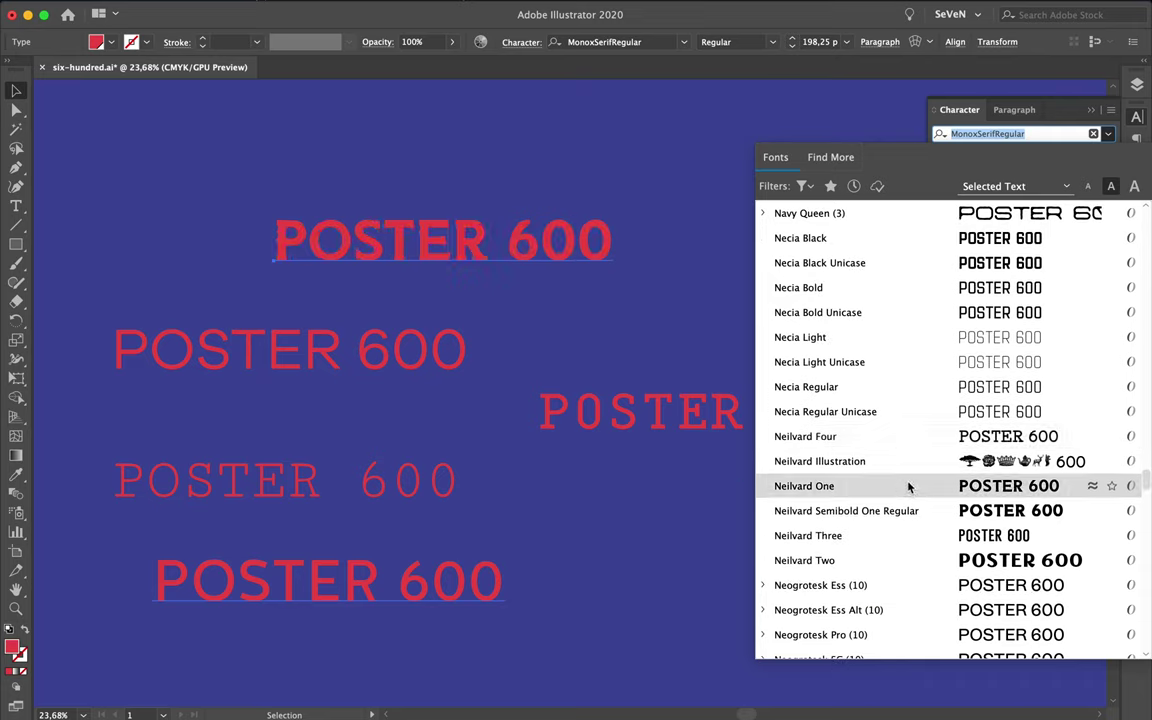
scroll(938, 492, down, 3)
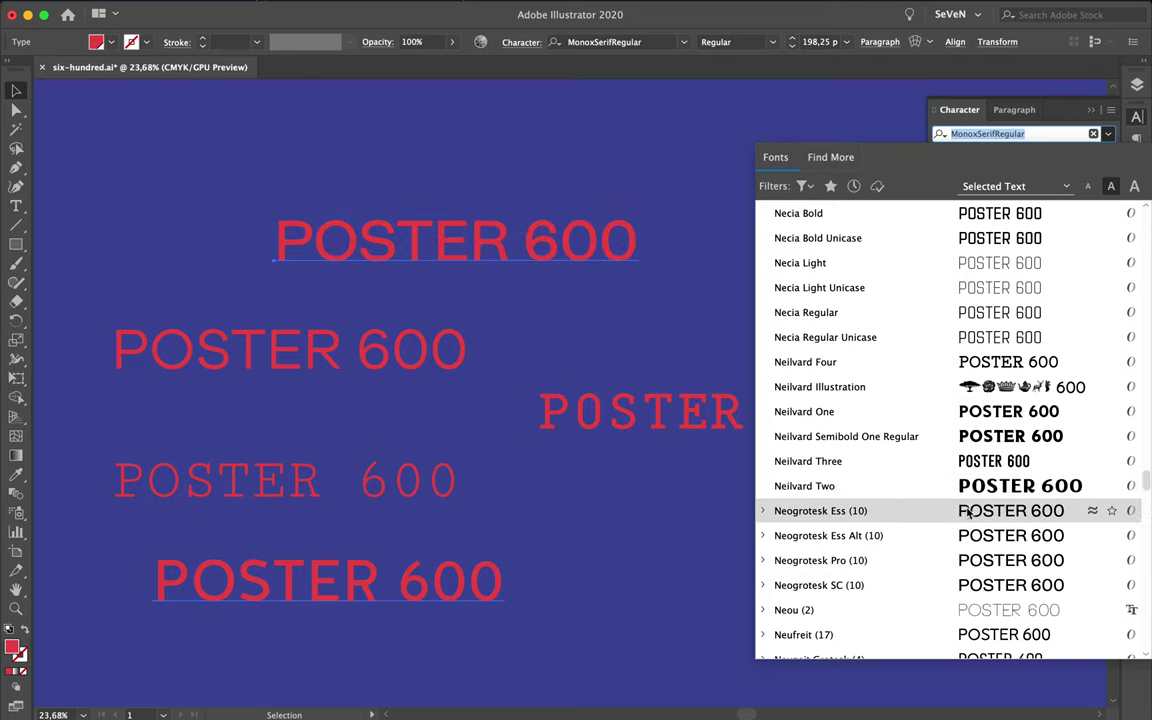
scroll(968, 512, down, 3)
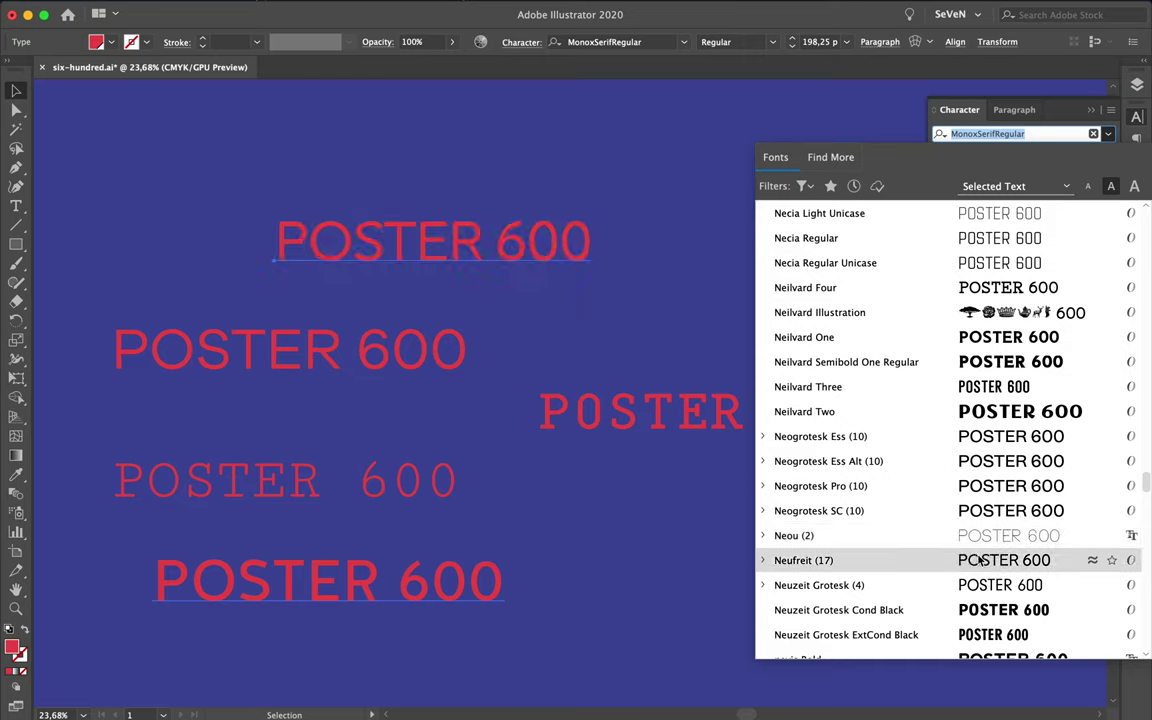
scroll(1020, 590, down, 2)
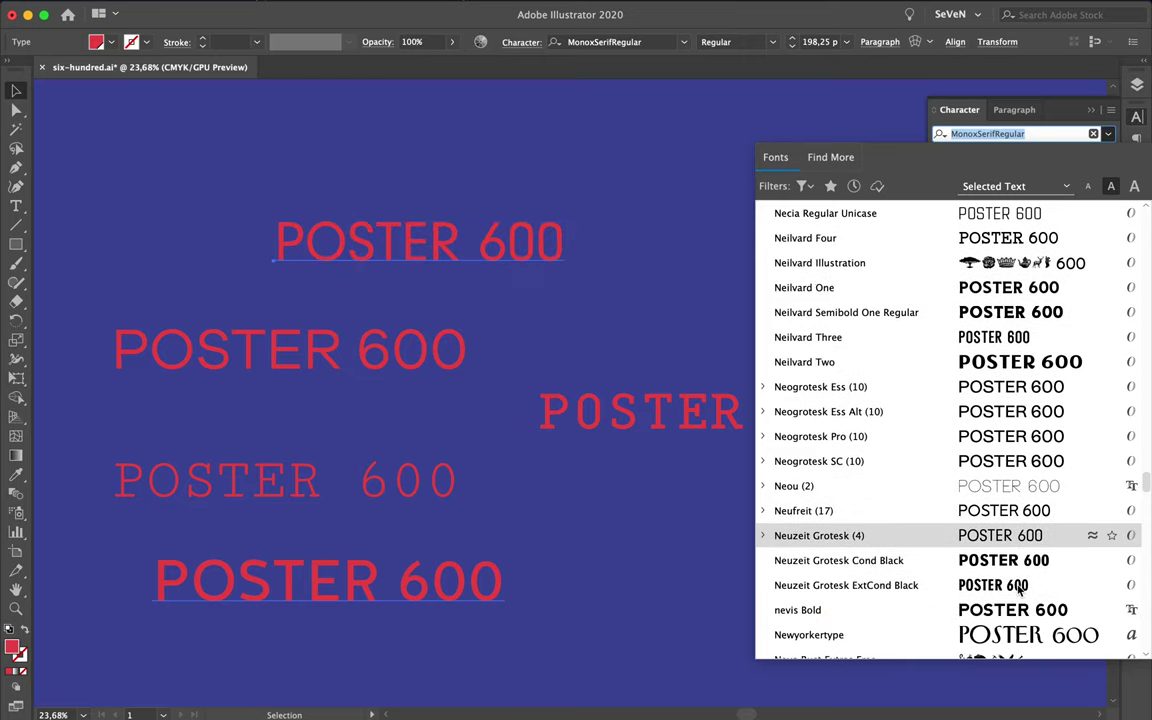
scroll(1020, 590, down, 1)
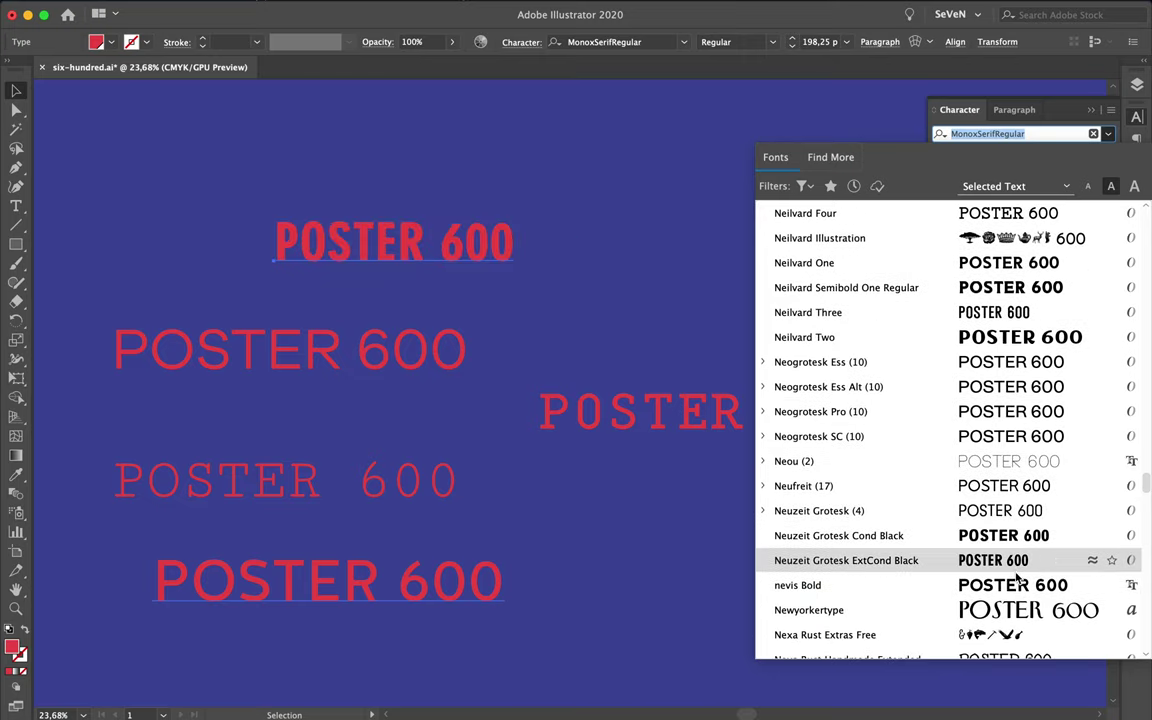
scroll(1018, 578, down, 1)
scroll(1020, 579, down, 3)
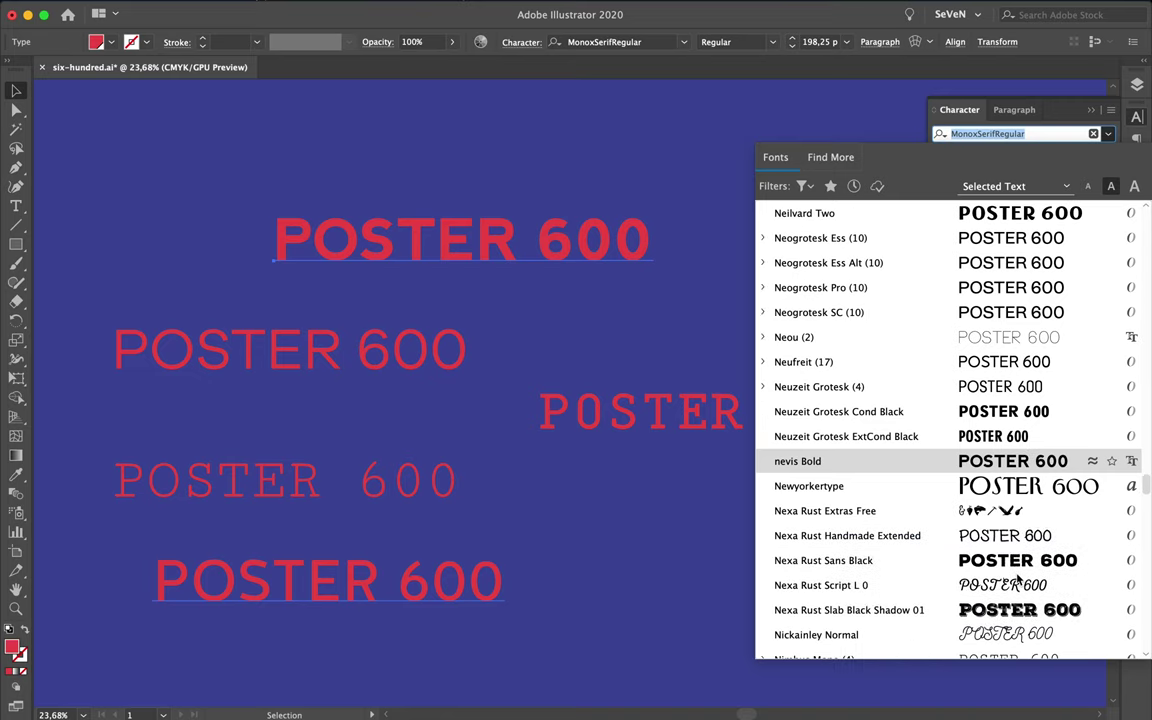
scroll(1020, 563, down, 5)
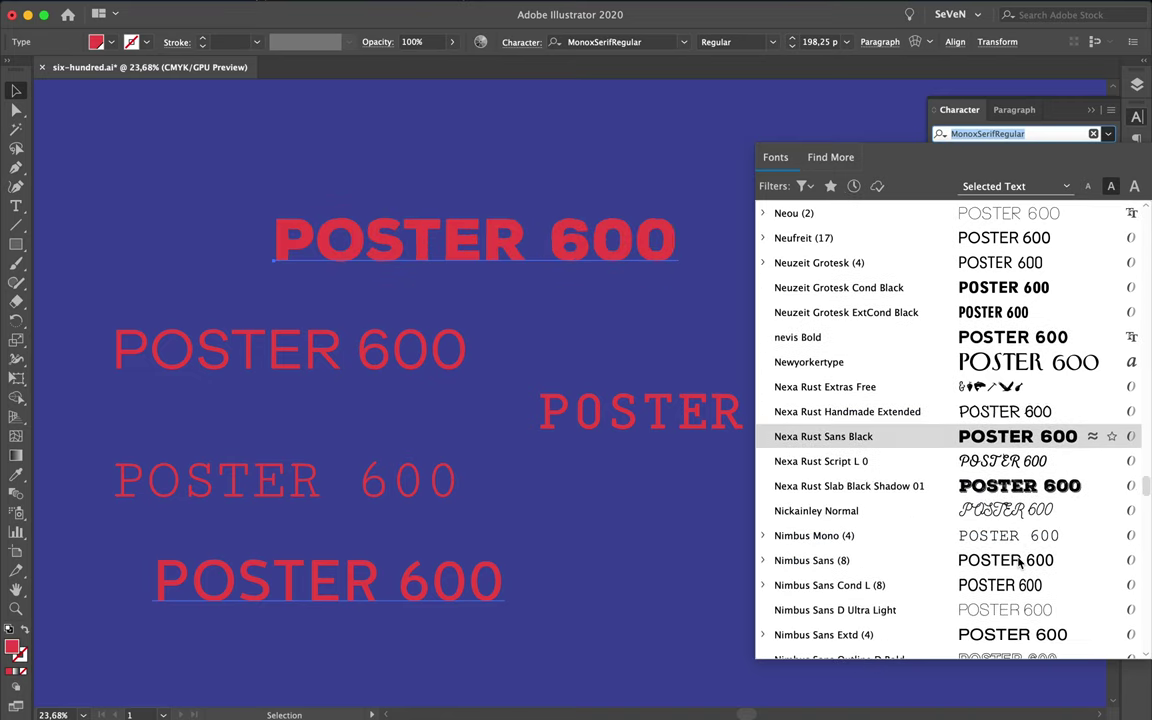
scroll(1020, 563, down, 3)
scroll(1020, 563, down, 1)
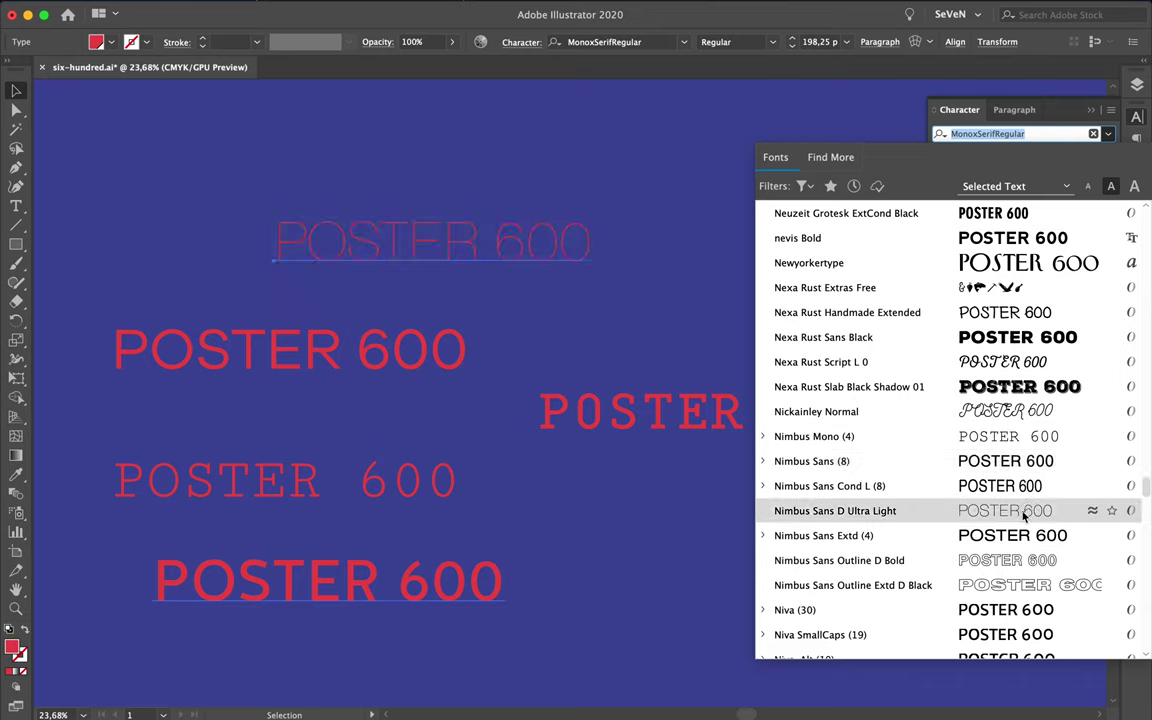
scroll(1024, 514, down, 4)
scroll(1024, 514, down, 1)
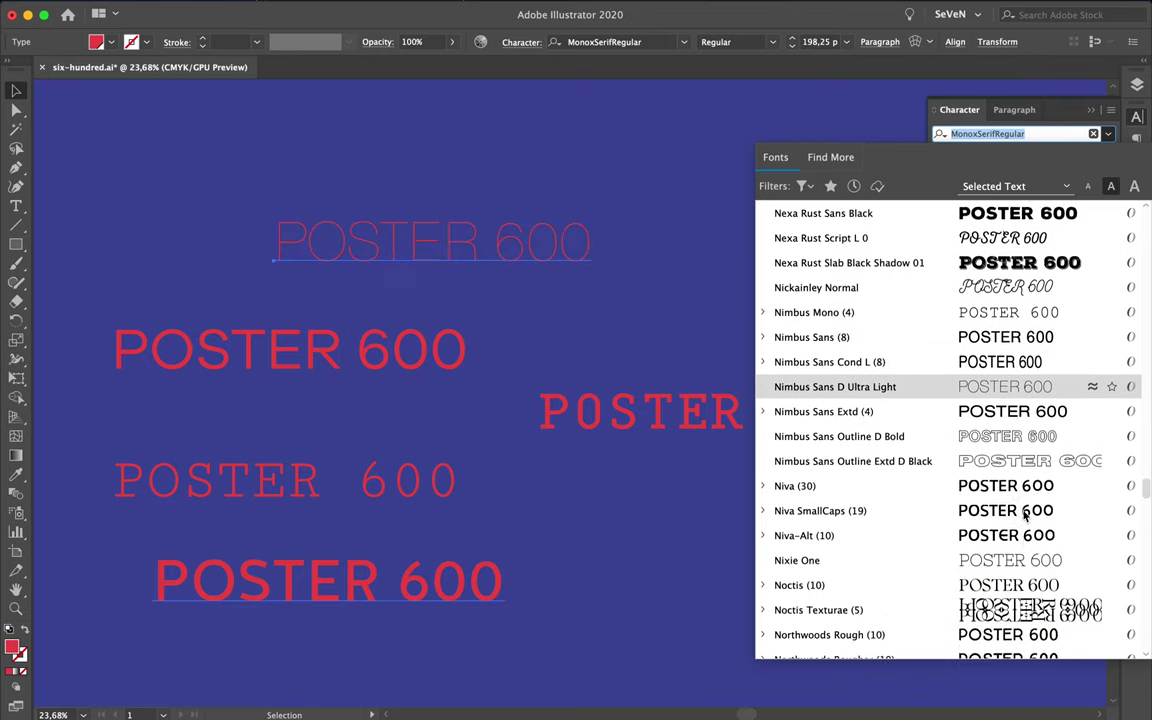
scroll(1024, 514, down, 3)
scroll(1024, 514, down, 1)
scroll(1024, 514, down, 1)
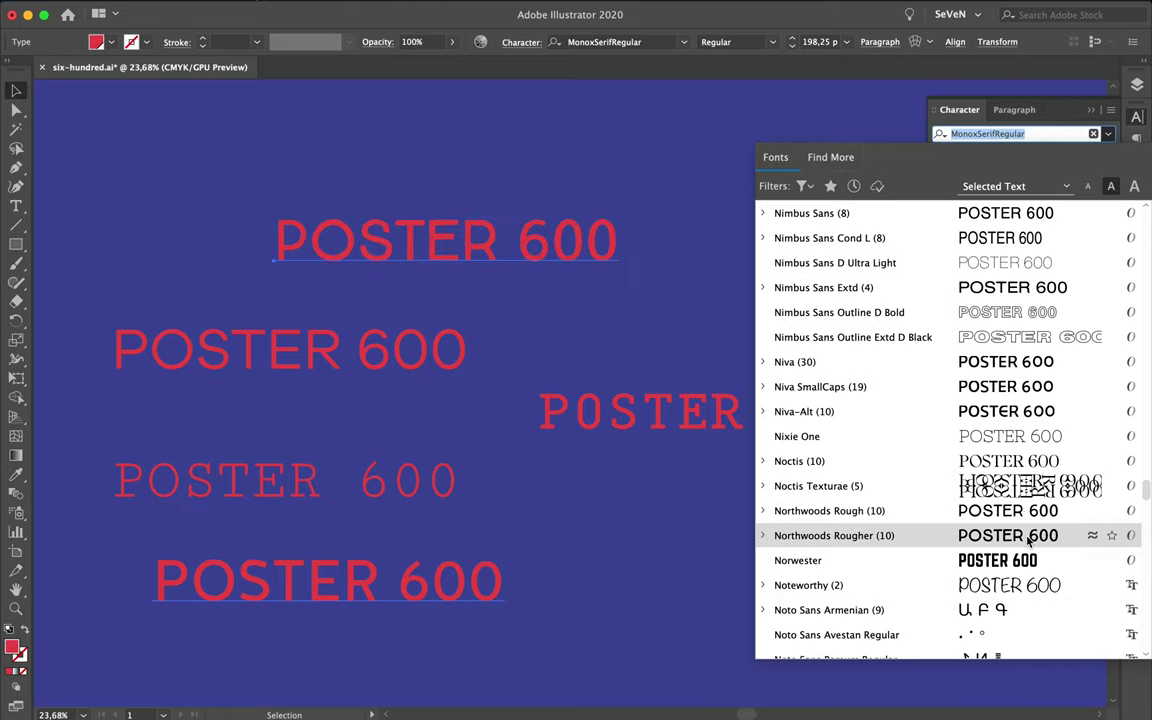
scroll(1028, 540, down, 2)
scroll(1028, 540, down, 3)
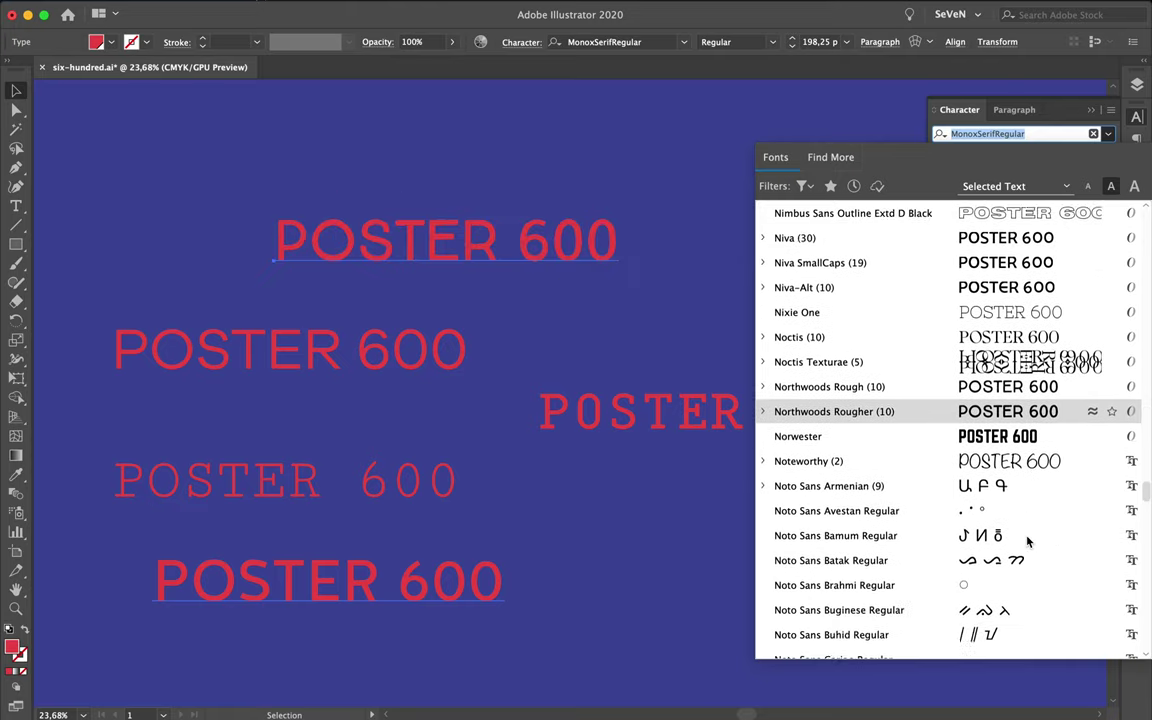
scroll(1028, 540, down, 2)
scroll(1028, 540, down, 4)
scroll(1028, 540, down, 6)
scroll(1028, 541, down, 2)
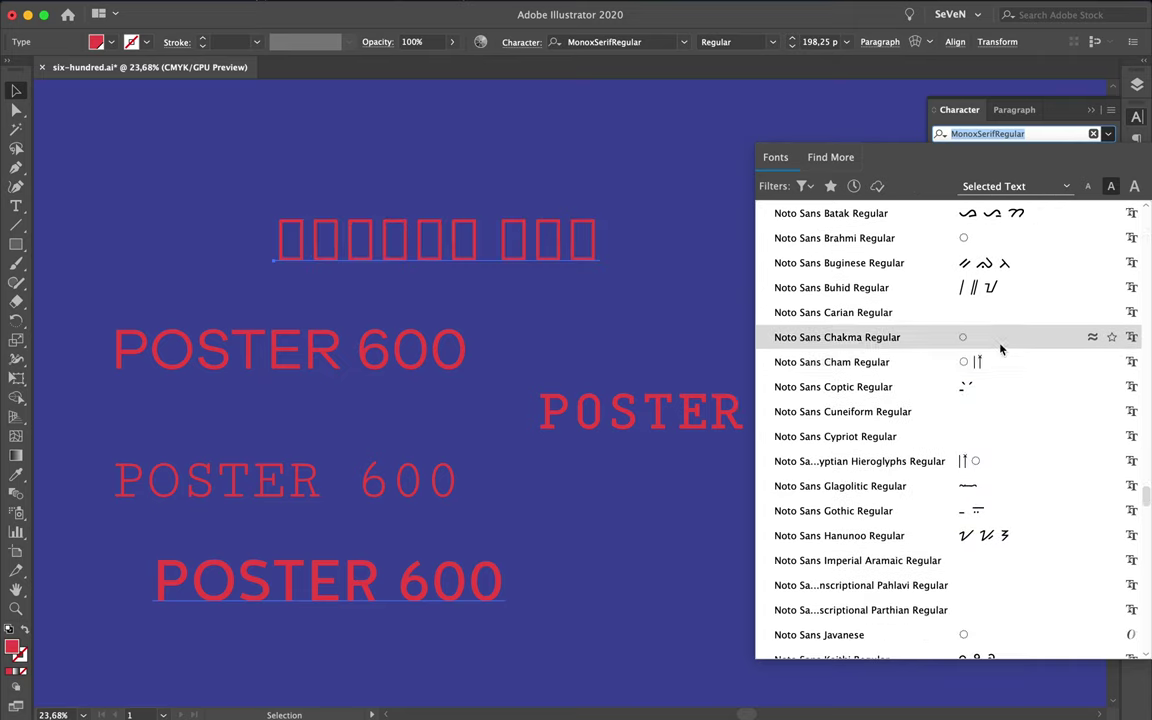
scroll(1007, 389, down, 2)
scroll(1007, 389, down, 13)
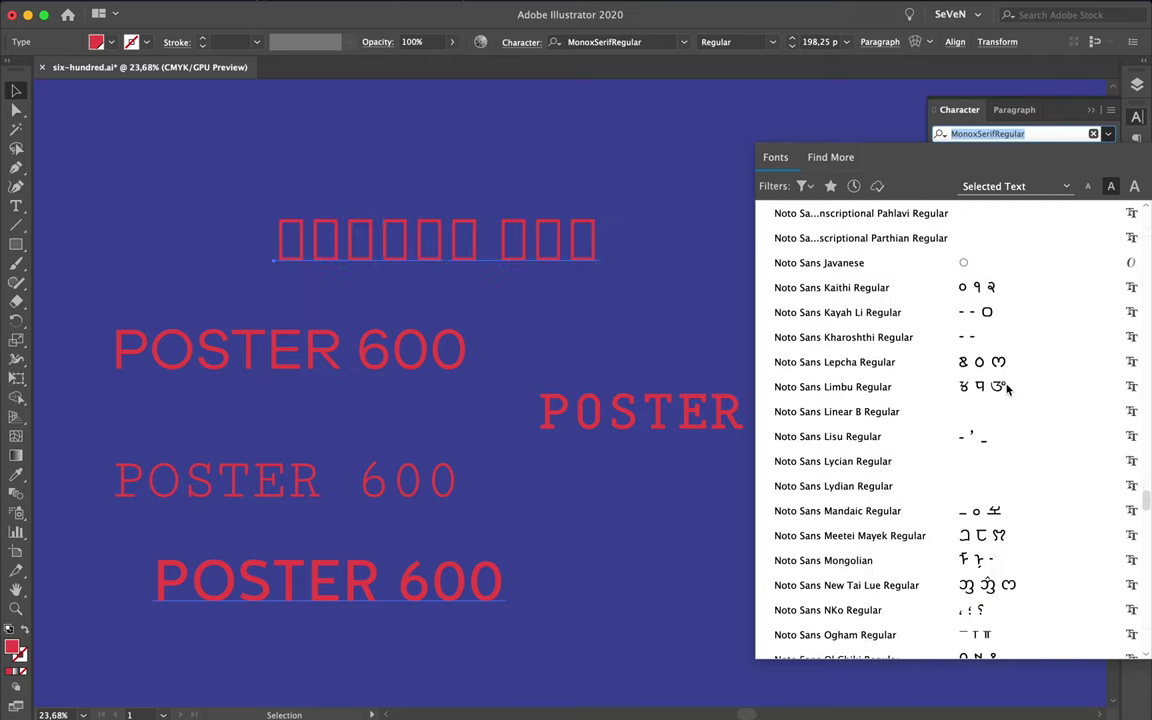
scroll(1007, 389, down, 13)
scroll(1007, 389, down, 6)
scroll(1007, 389, down, 11)
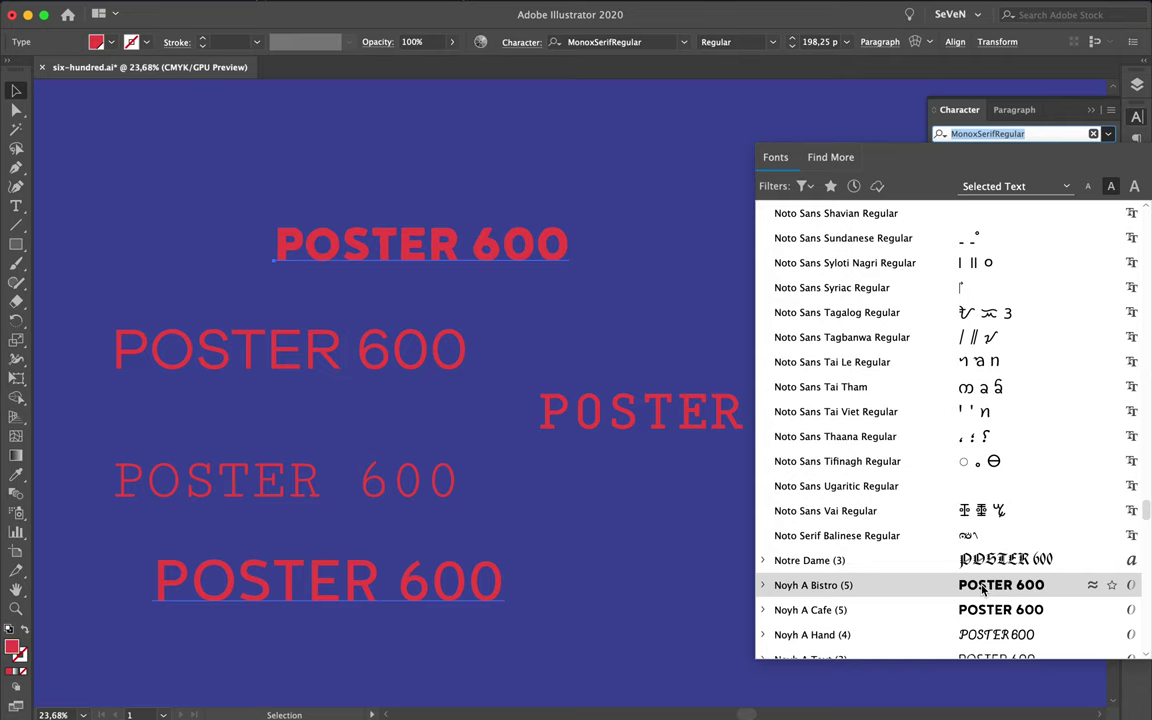
scroll(985, 588, down, 3)
scroll(985, 585, down, 3)
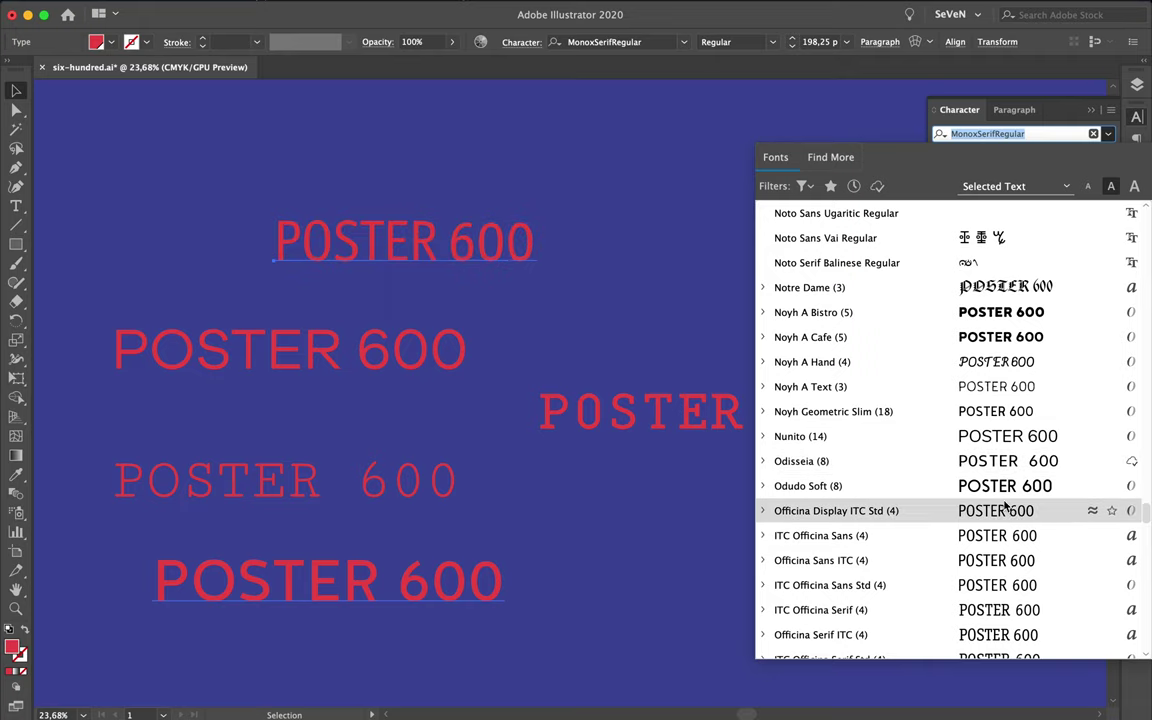
scroll(1009, 562, down, 1)
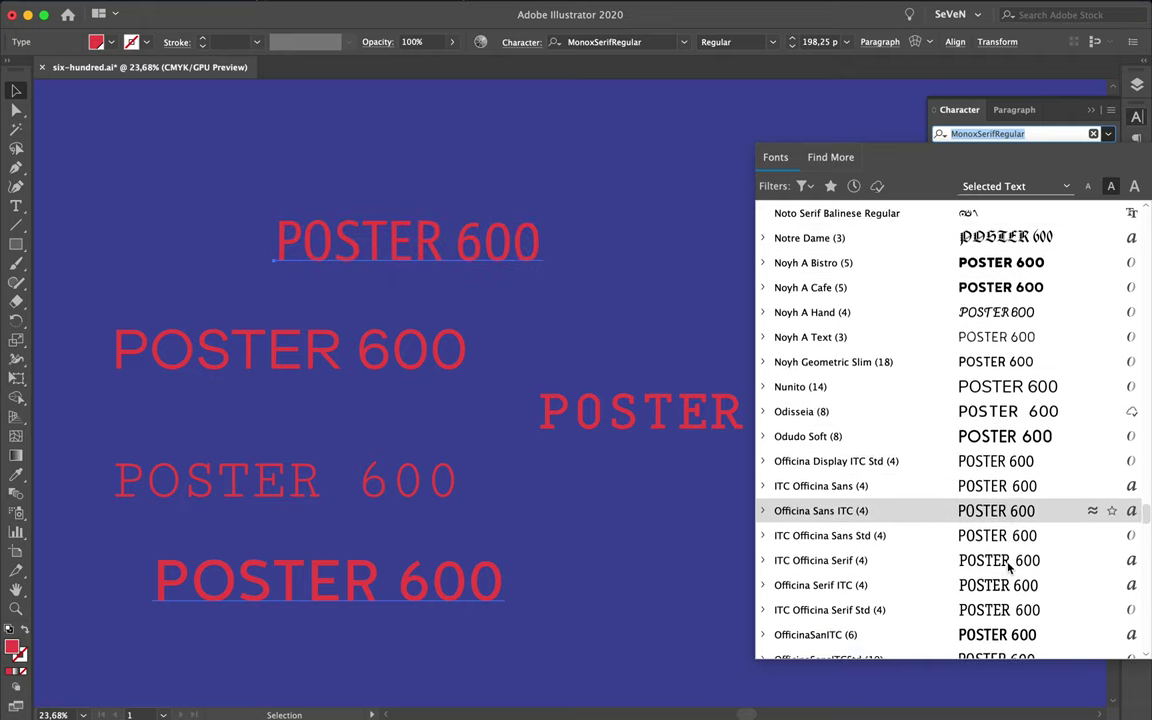
scroll(1009, 567, down, 1)
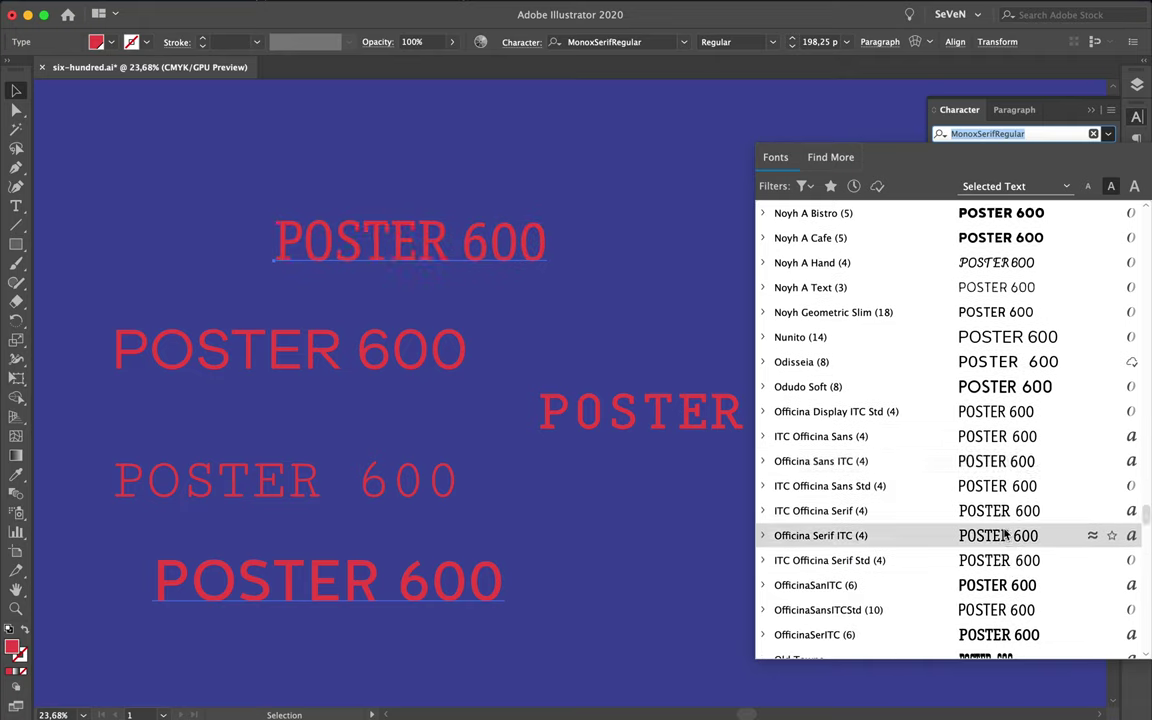
scroll(1010, 530, down, 2)
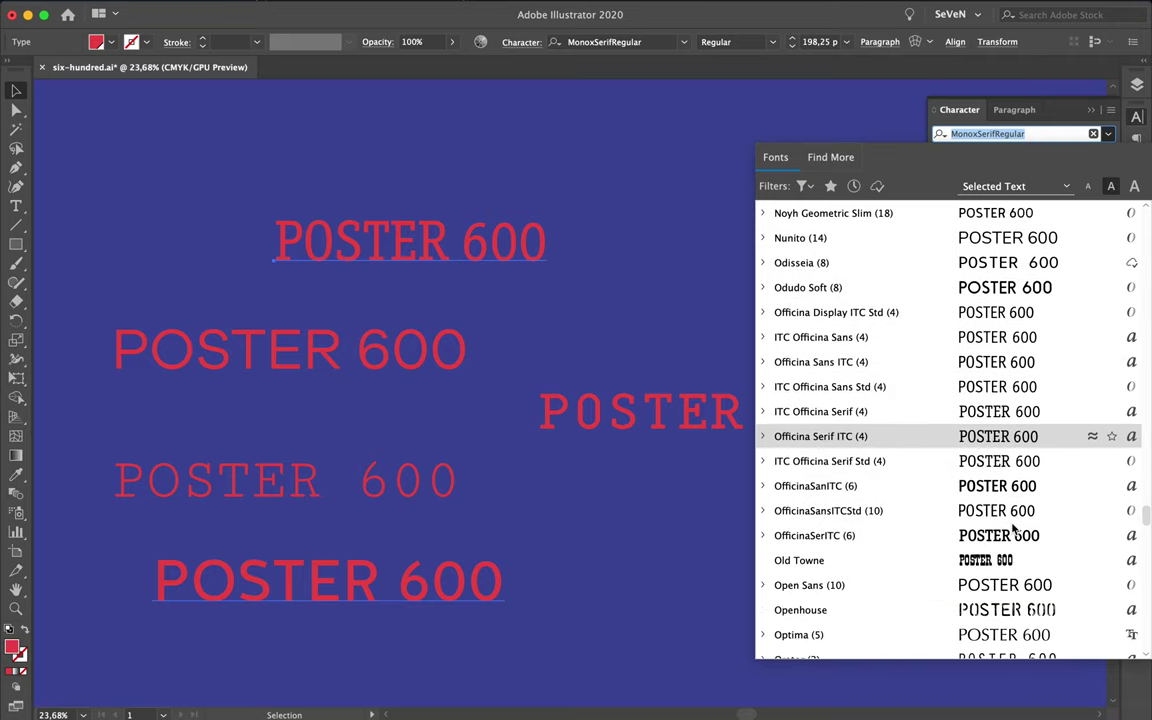
scroll(1013, 558, down, 1)
scroll(1014, 562, down, 1)
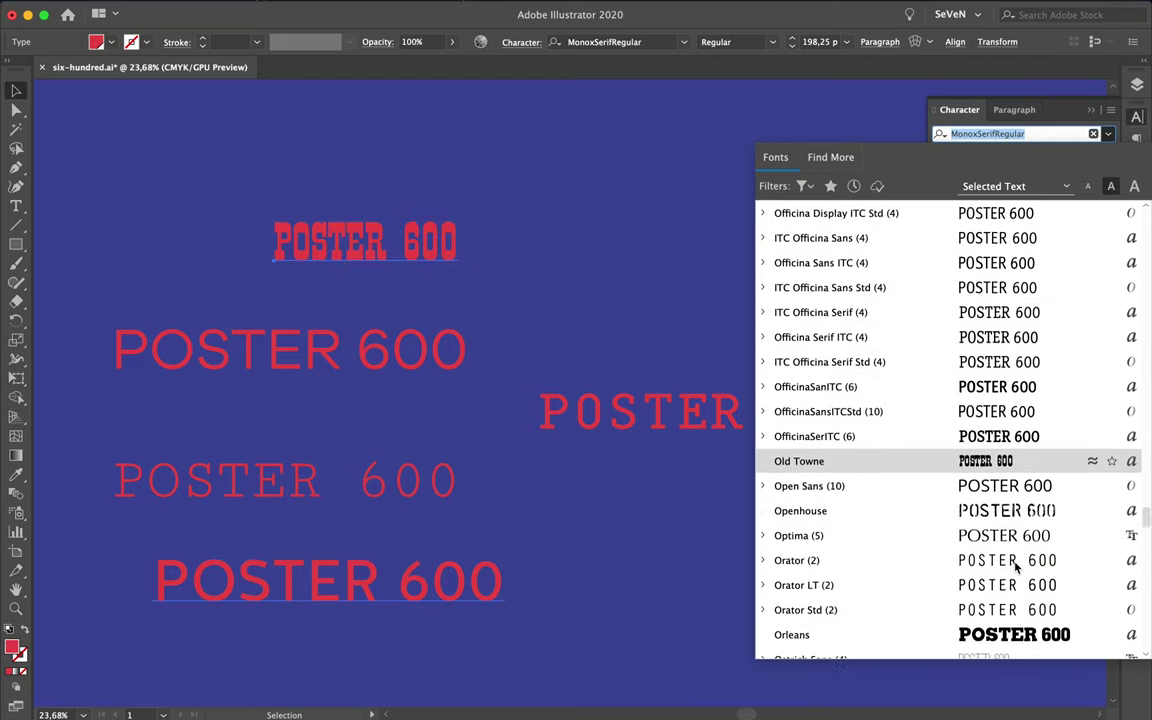
scroll(1016, 566, down, 1)
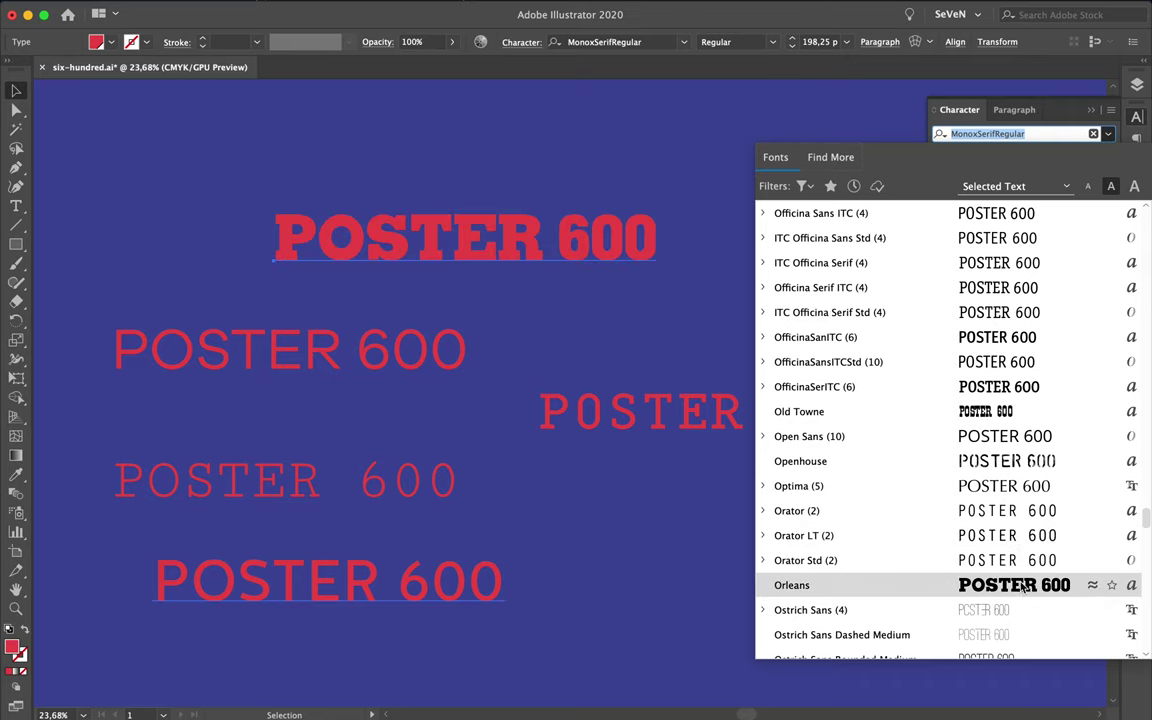
scroll(1021, 590, down, 1)
scroll(1021, 590, down, 1)
scroll(1021, 586, down, 2)
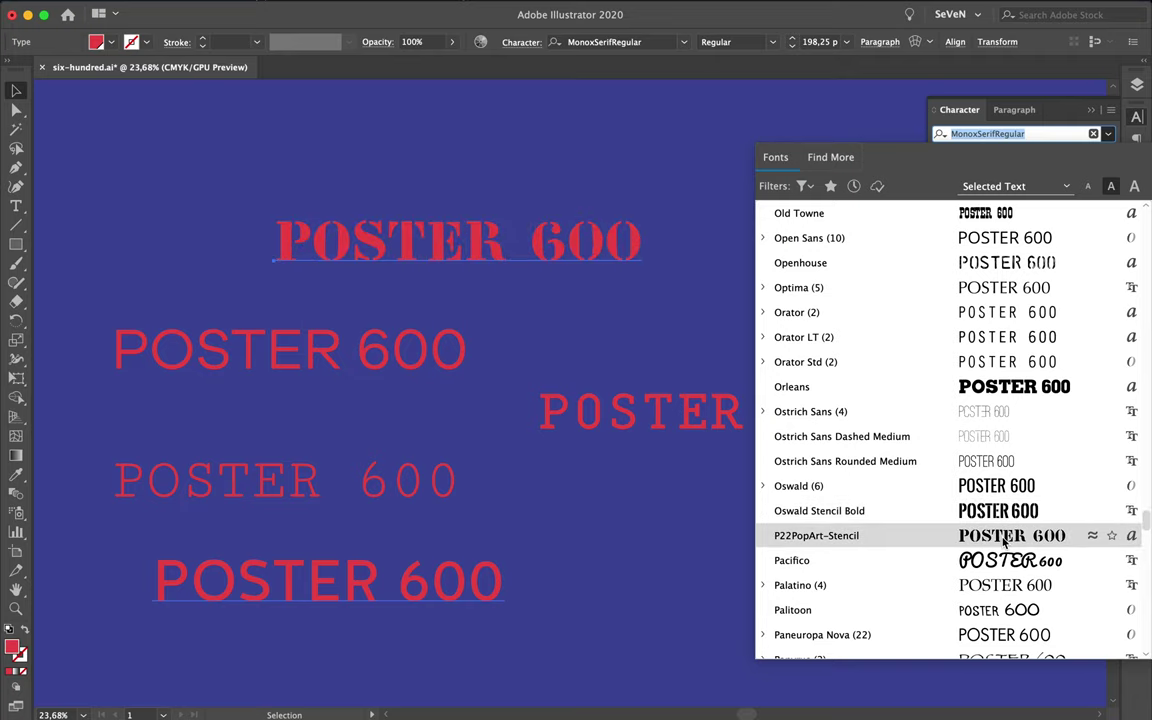
scroll(1005, 541, down, 1)
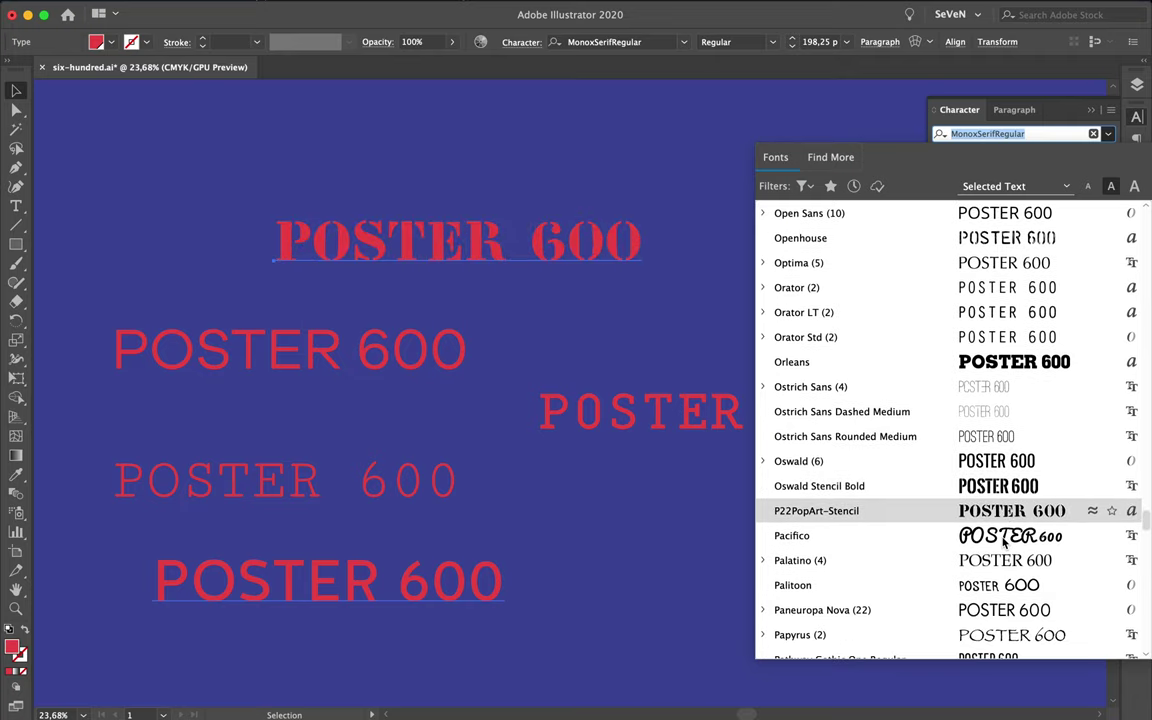
scroll(1005, 541, down, 1)
scroll(1005, 541, down, 2)
scroll(1005, 541, down, 1)
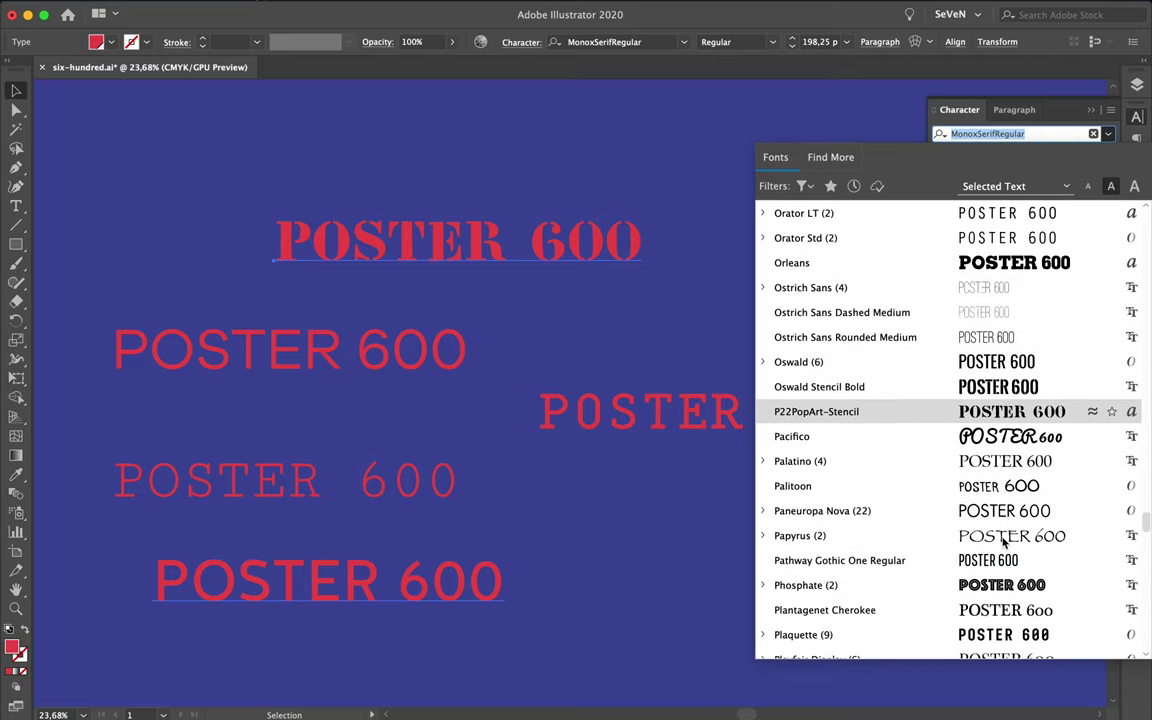
scroll(1005, 541, down, 1)
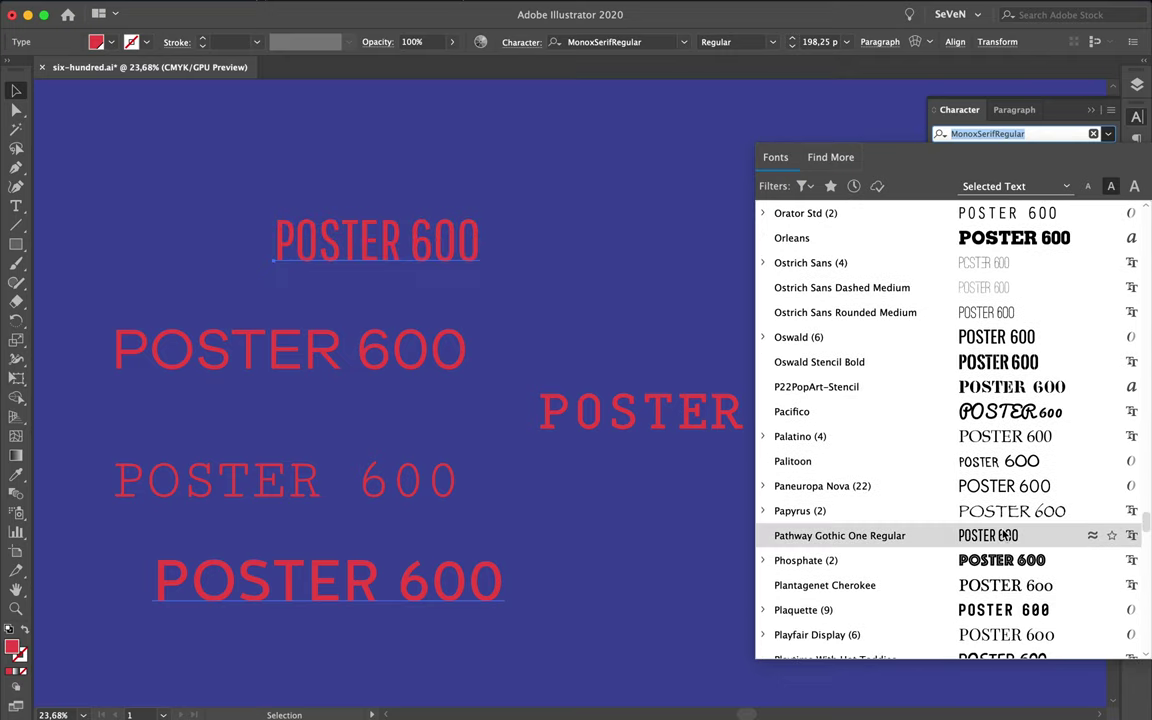
scroll(1017, 588, down, 2)
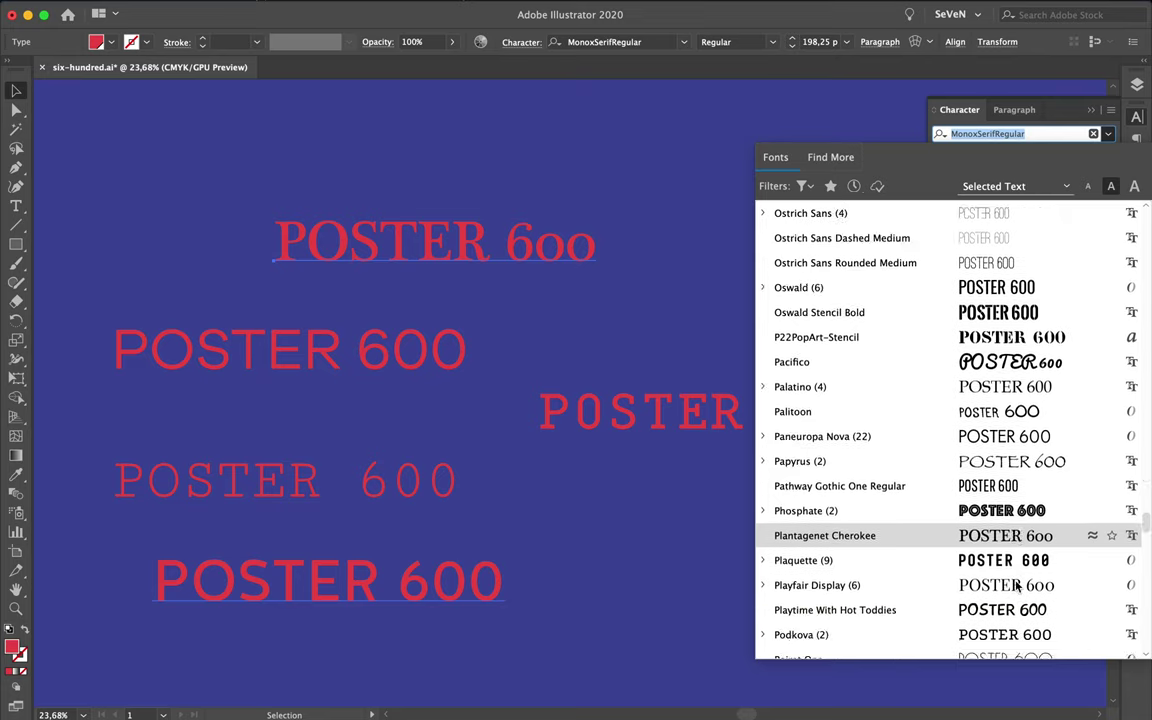
scroll(1017, 588, down, 3)
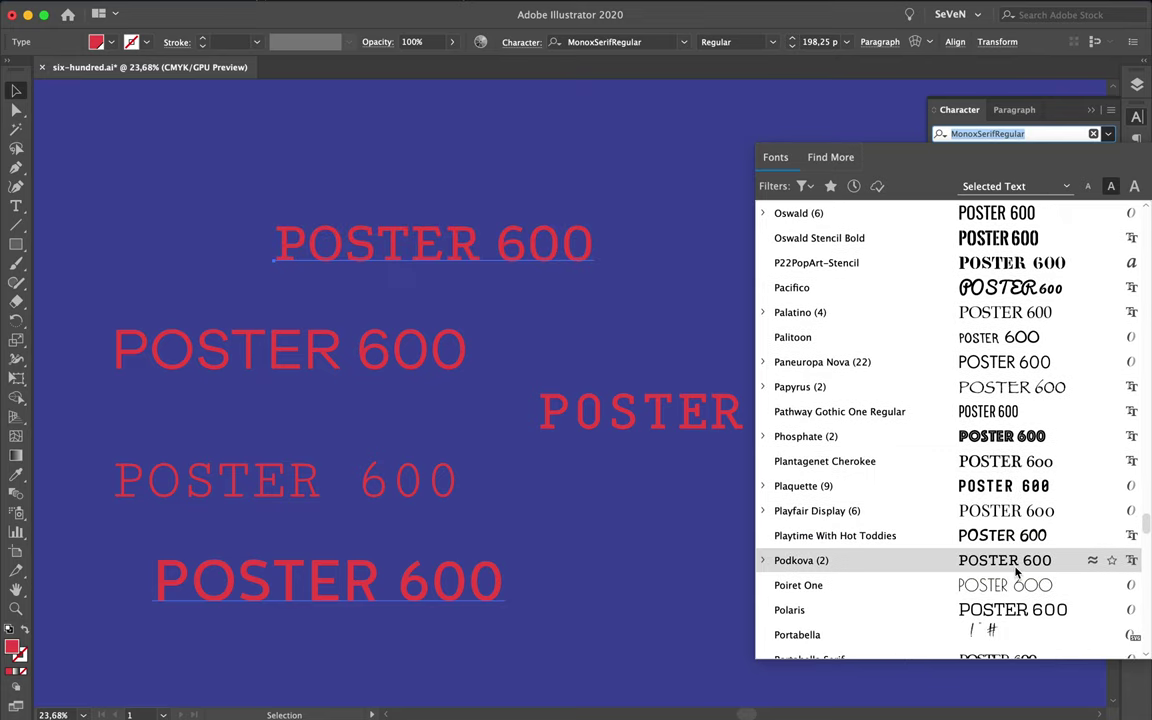
scroll(1017, 570, down, 2)
scroll(1017, 570, down, 1)
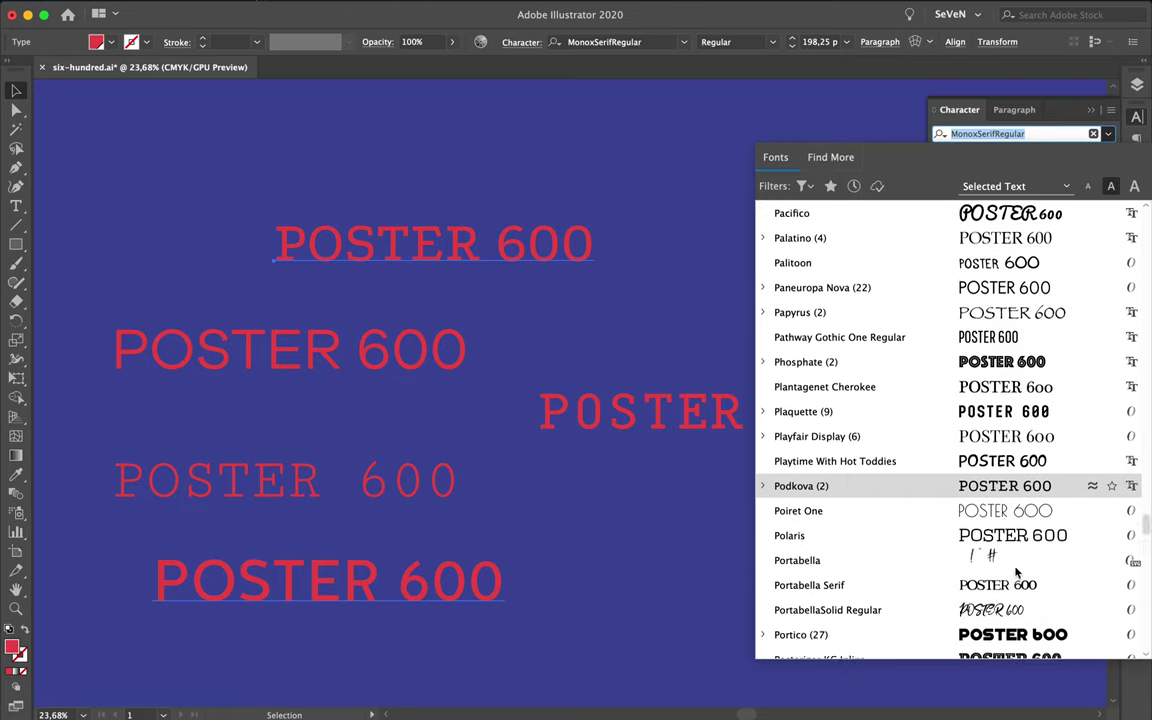
scroll(1017, 570, down, 1)
scroll(1017, 570, down, 1)
scroll(1017, 570, down, 1)
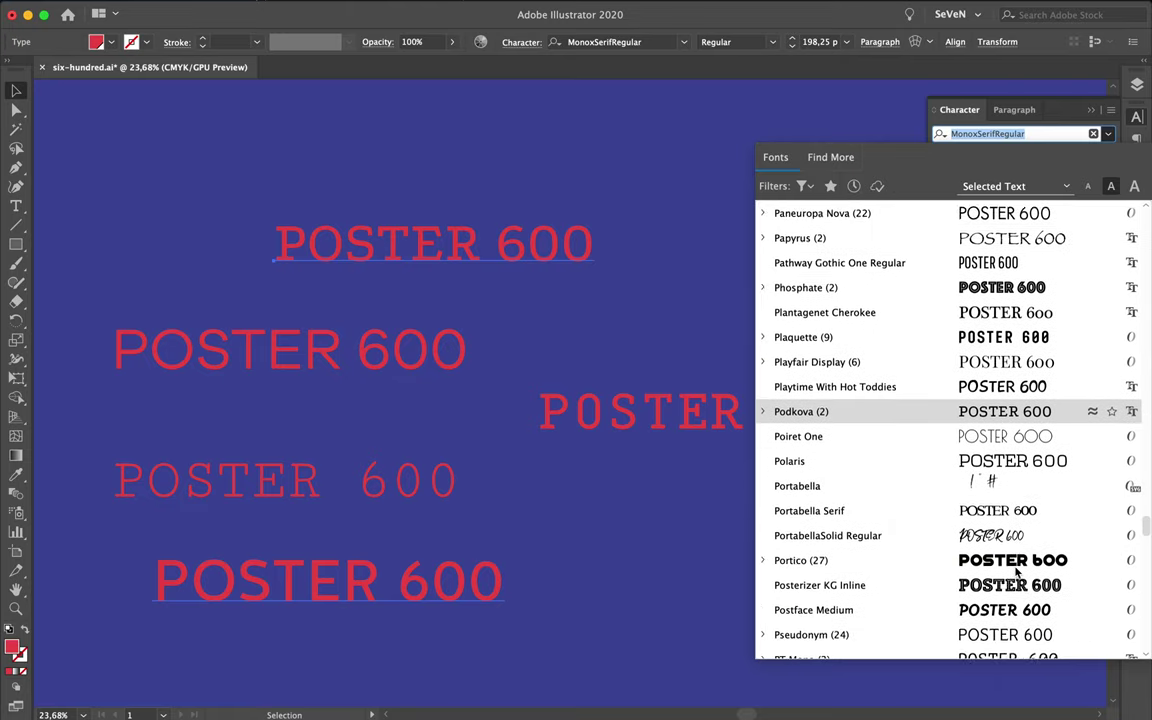
scroll(1017, 570, down, 1)
scroll(1017, 570, down, 2)
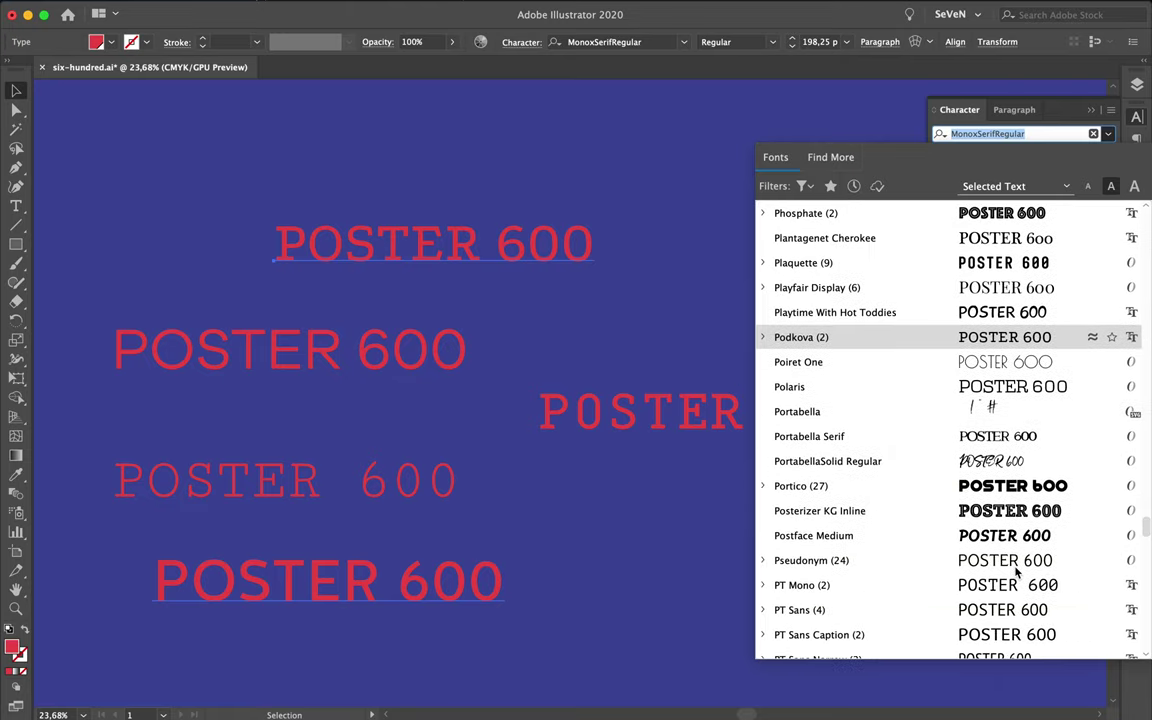
scroll(1017, 570, down, 2)
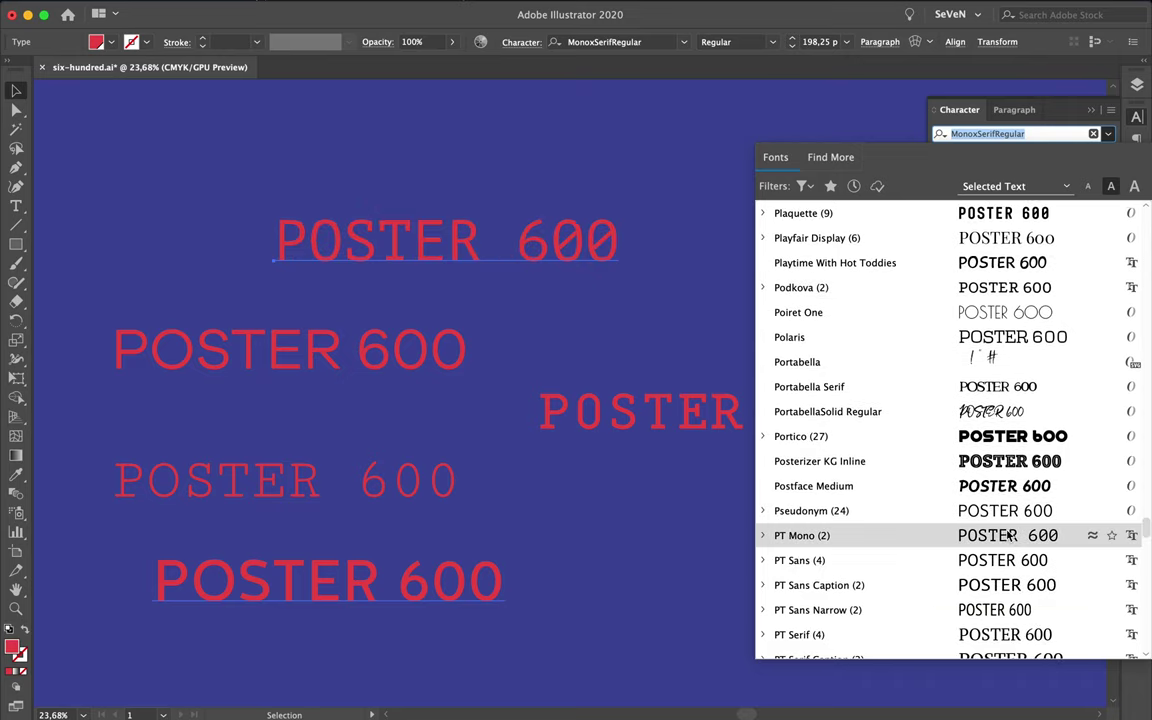
scroll(1010, 535, down, 2)
scroll(1010, 537, down, 3)
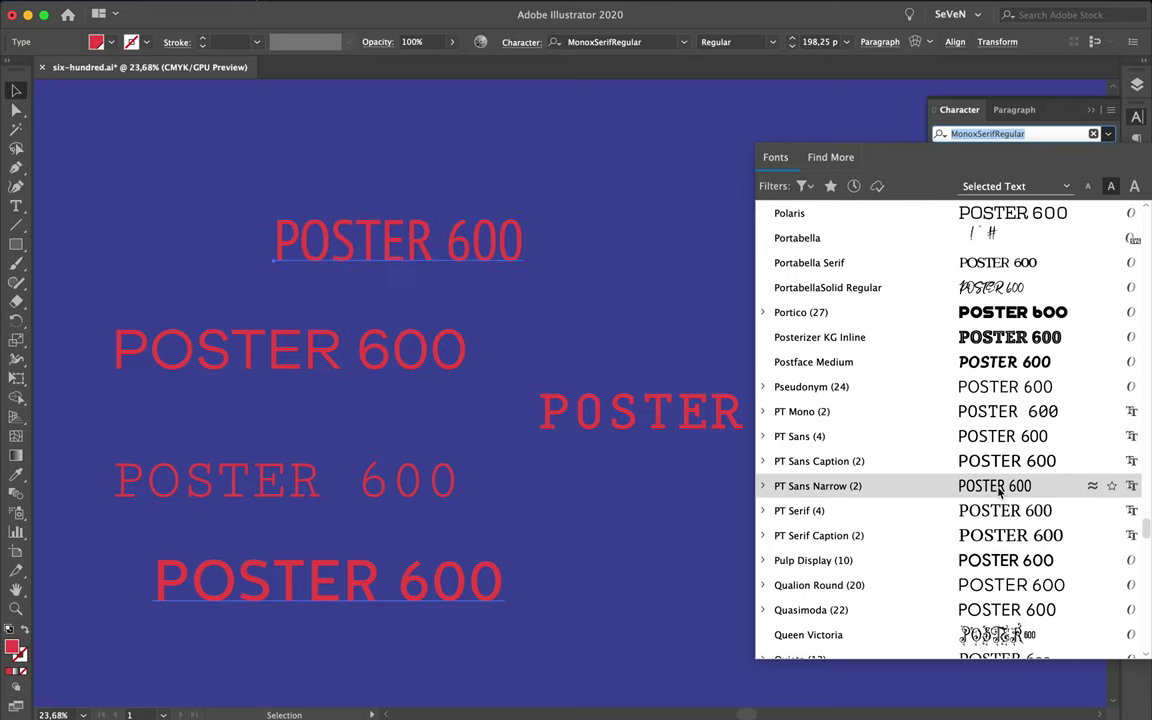
scroll(1005, 512, down, 3)
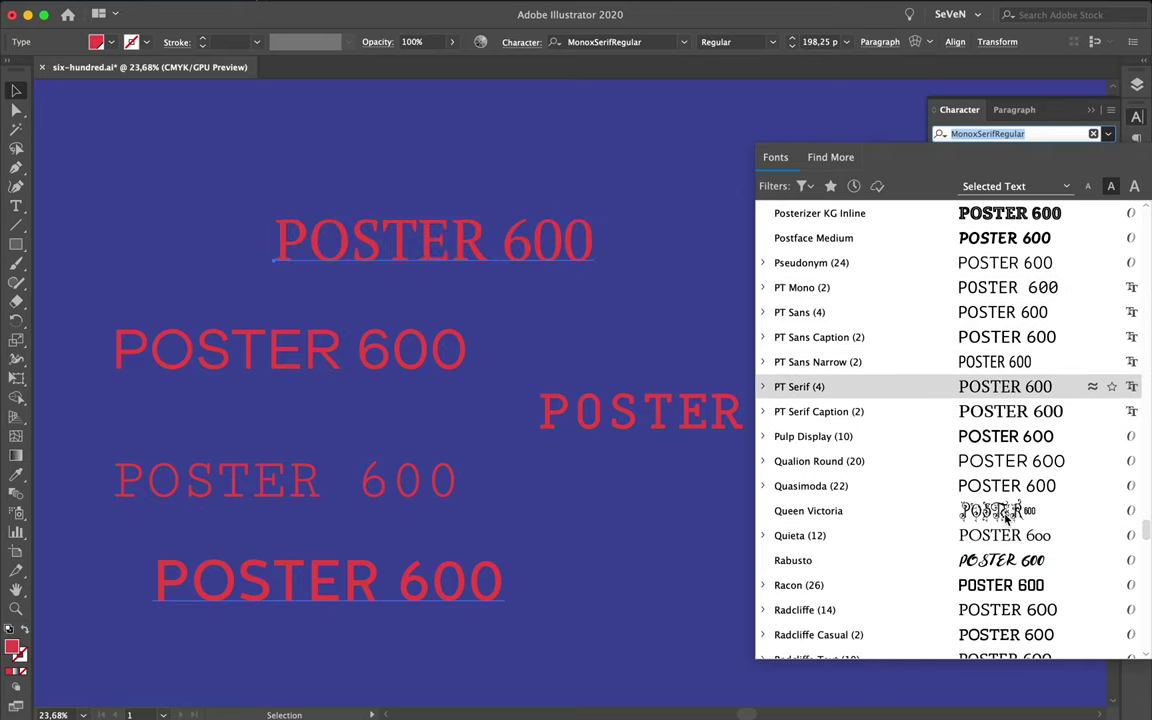
scroll(1007, 515, down, 1)
scroll(1007, 515, down, 2)
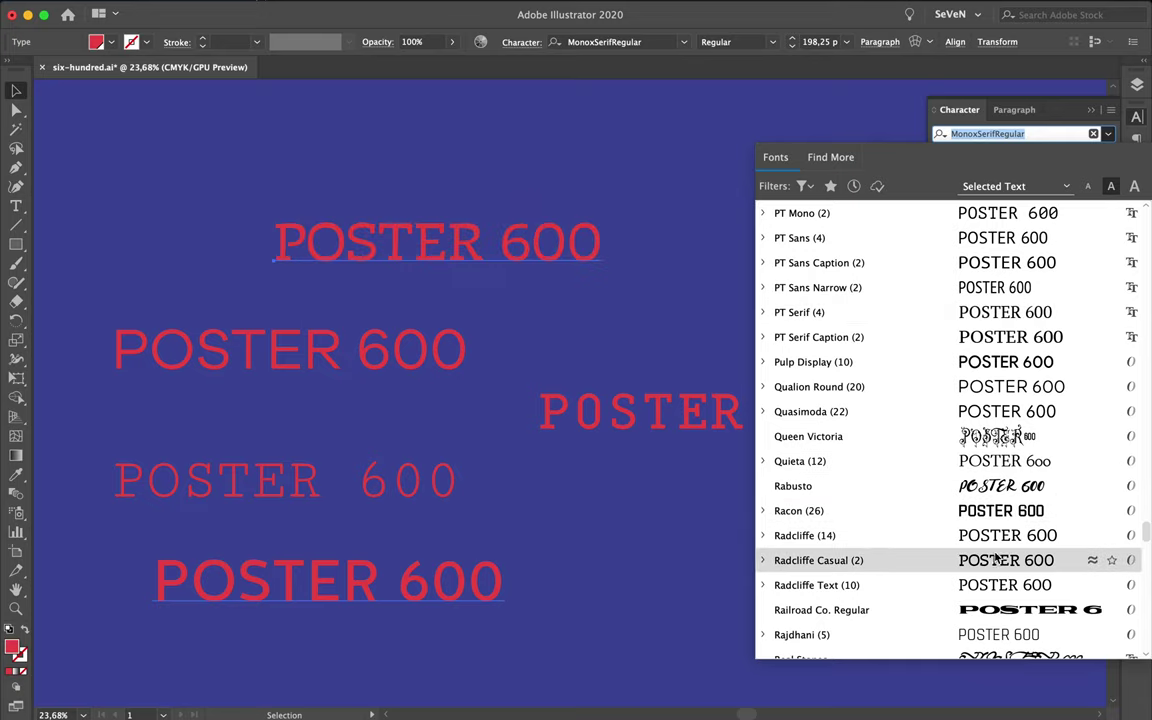
scroll(994, 562, down, 3)
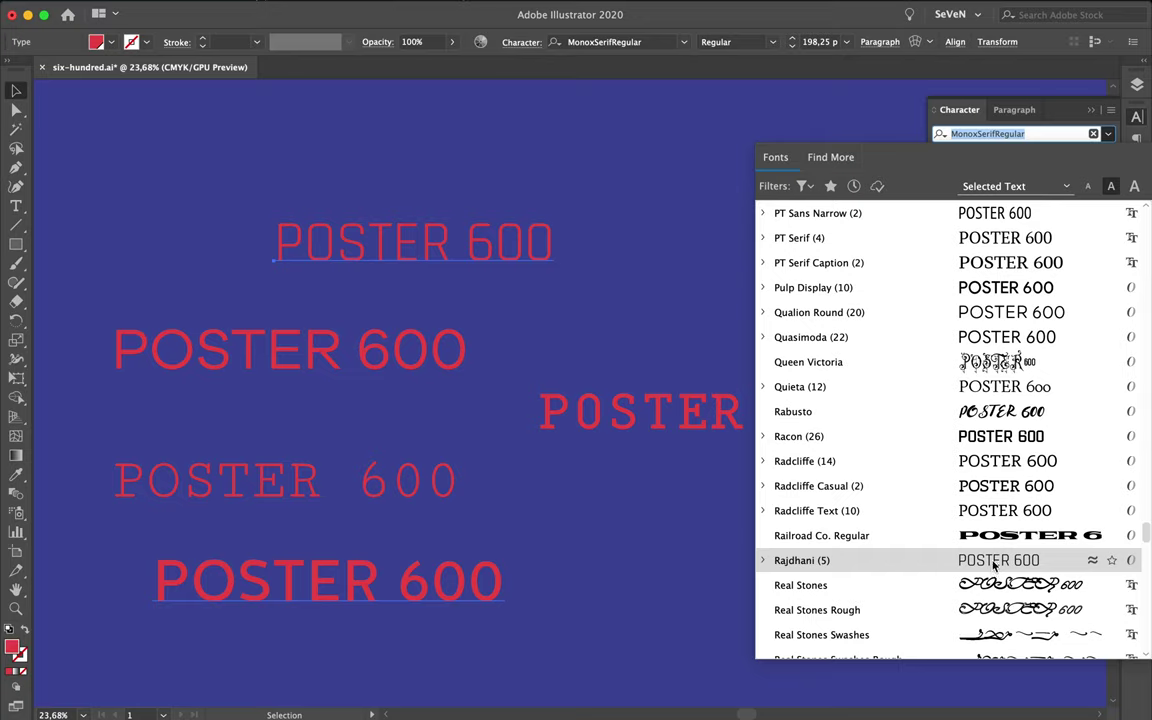
scroll(994, 567, down, 1)
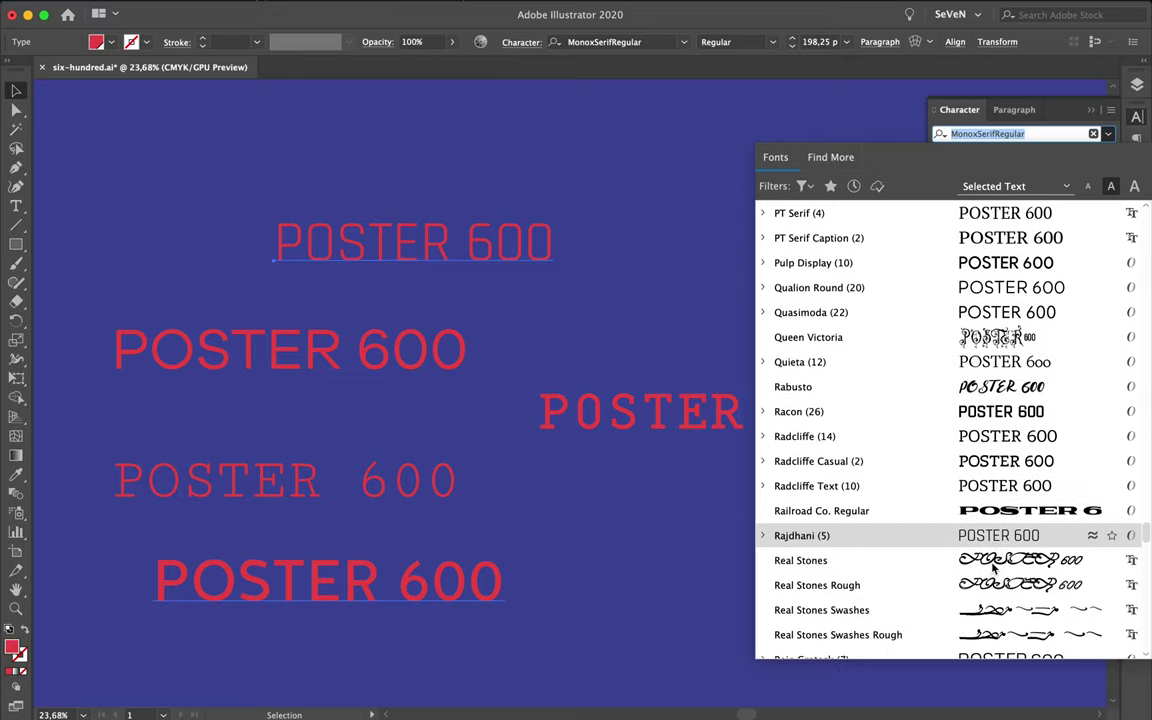
scroll(994, 567, down, 3)
scroll(994, 567, down, 3)
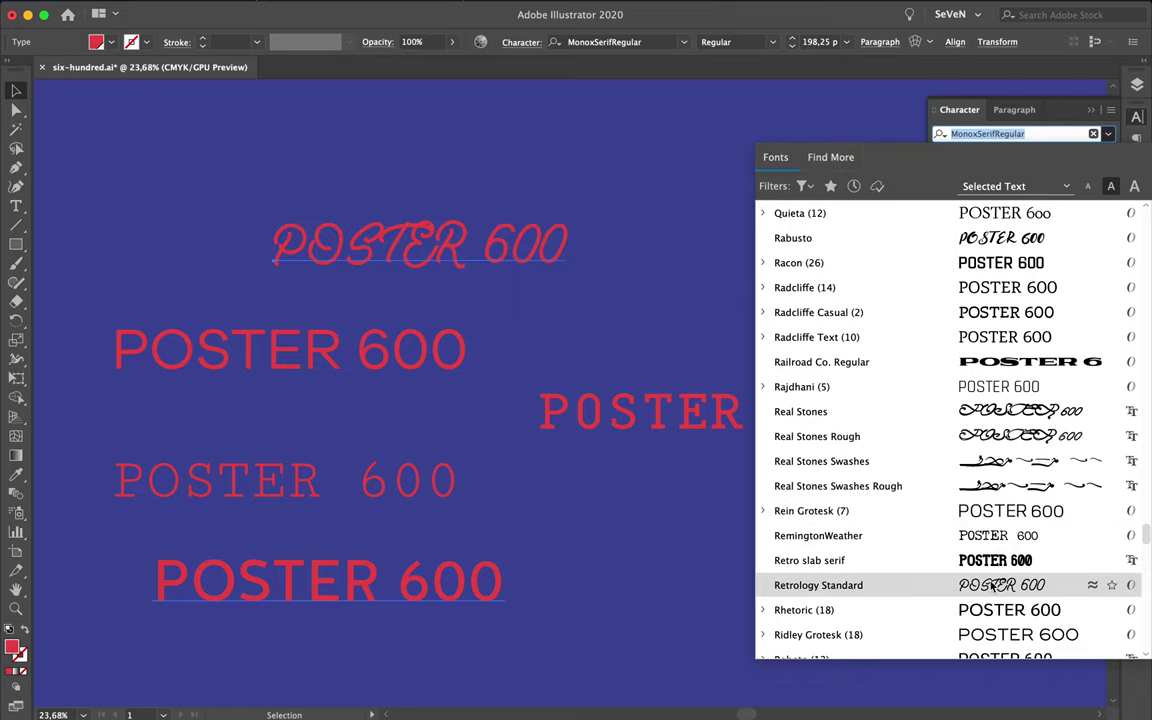
scroll(990, 587, down, 2)
scroll(990, 585, down, 1)
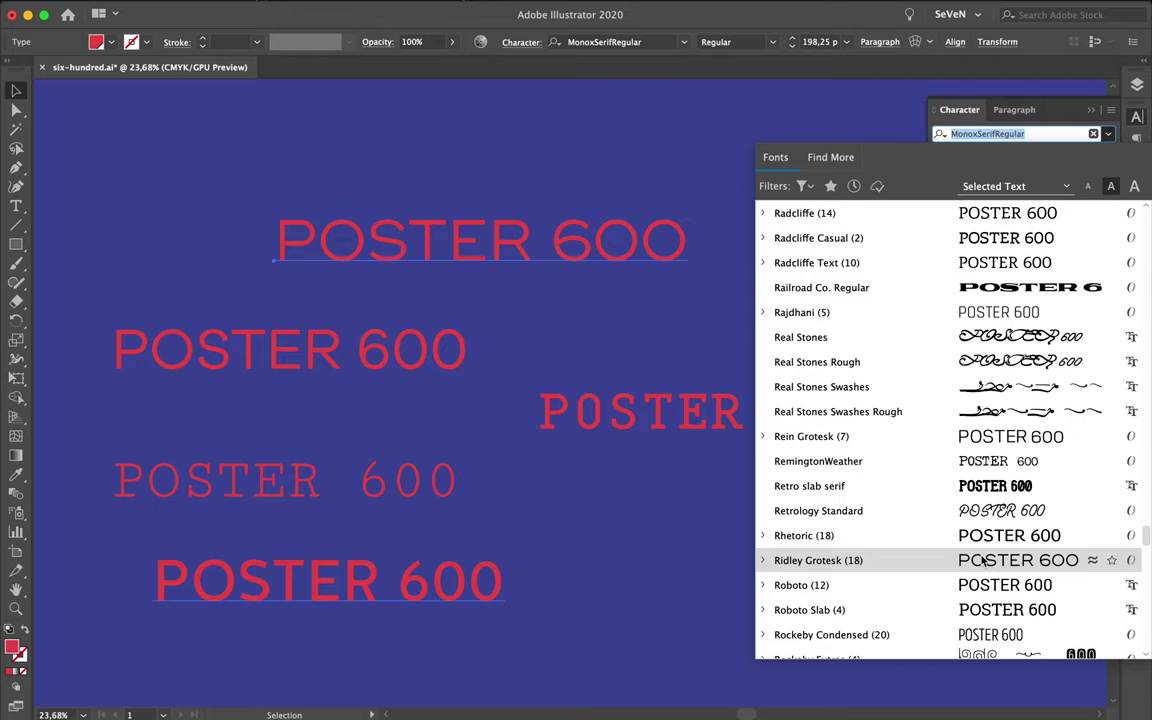
click(985, 563)
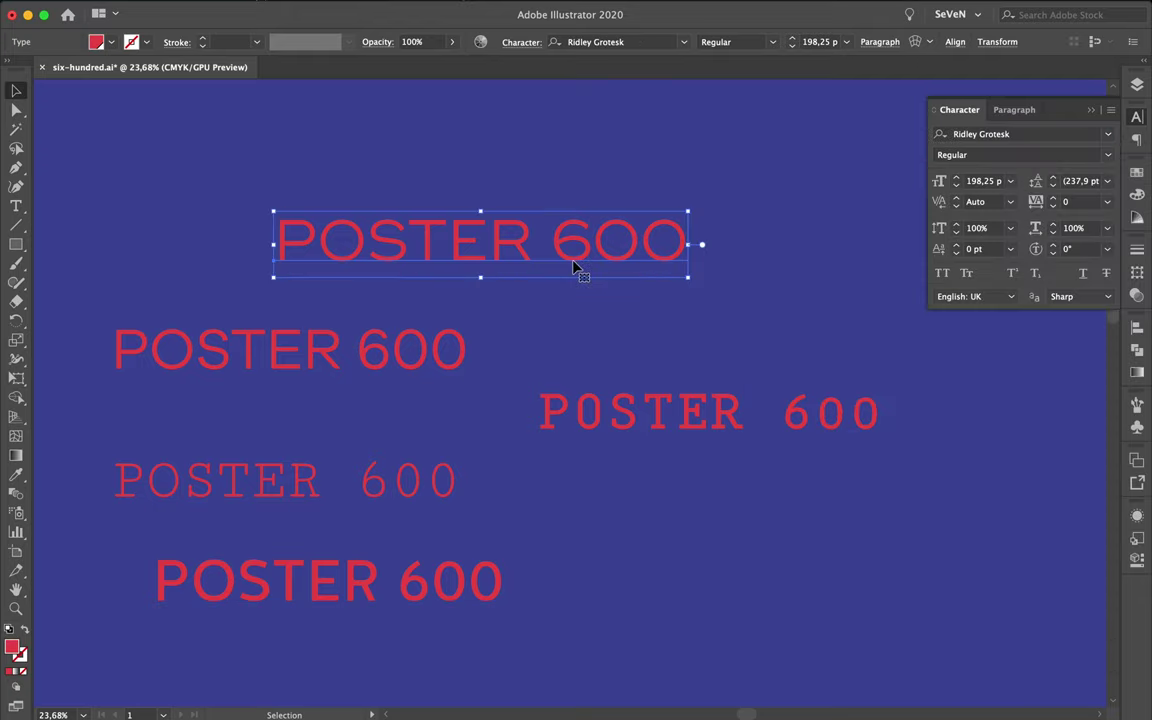
Step: Duplicate the POSTER 600 line up and to the left and start previewing fonts on the copy
drag(575, 266, 480, 192)
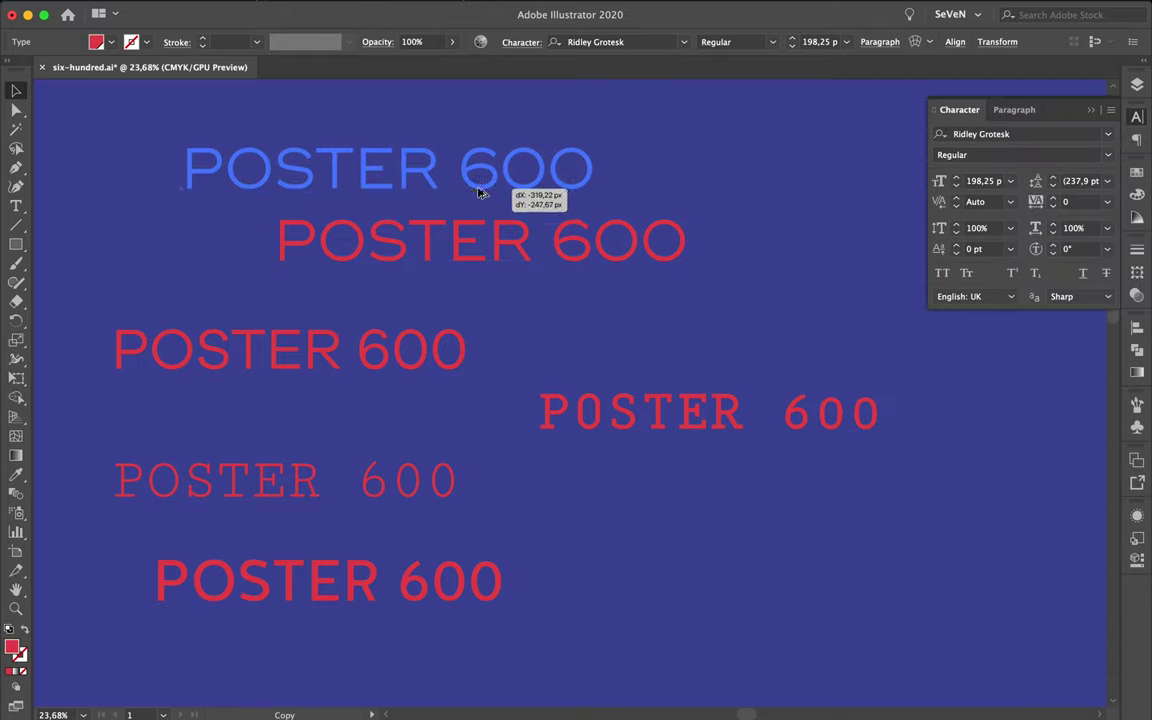
click(1000, 133)
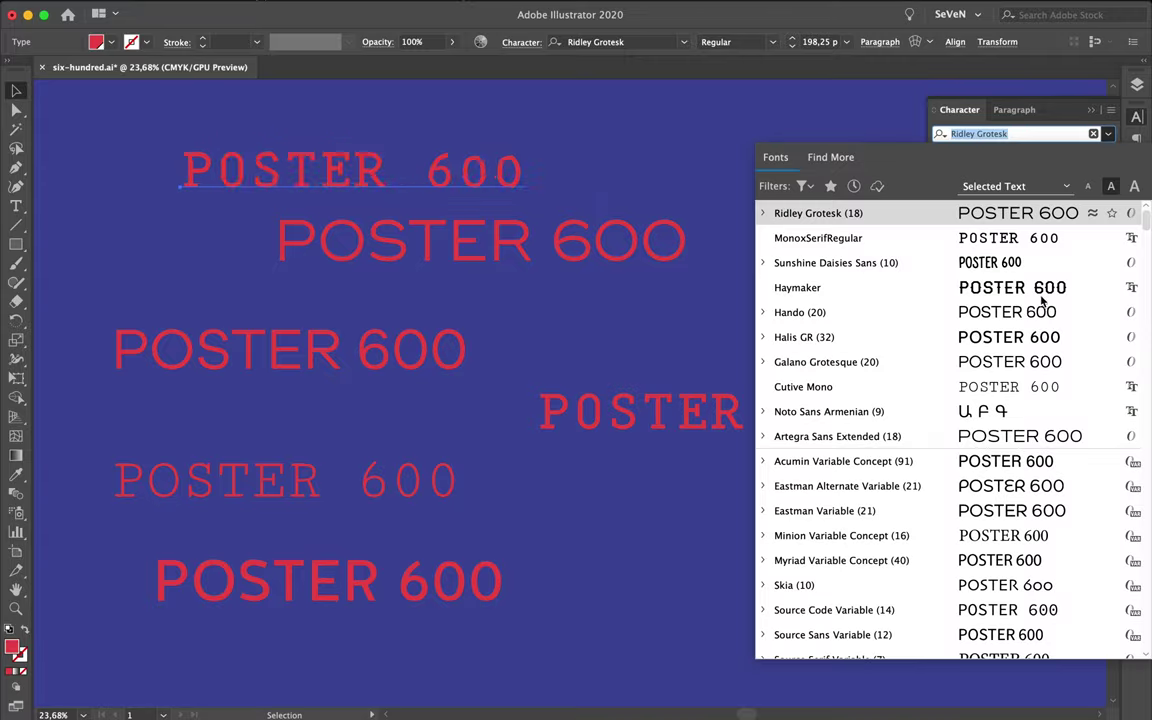
scroll(1041, 298, down, 5)
scroll(1035, 320, down, 15)
scroll(1030, 340, down, 15)
scroll(1023, 364, down, 5)
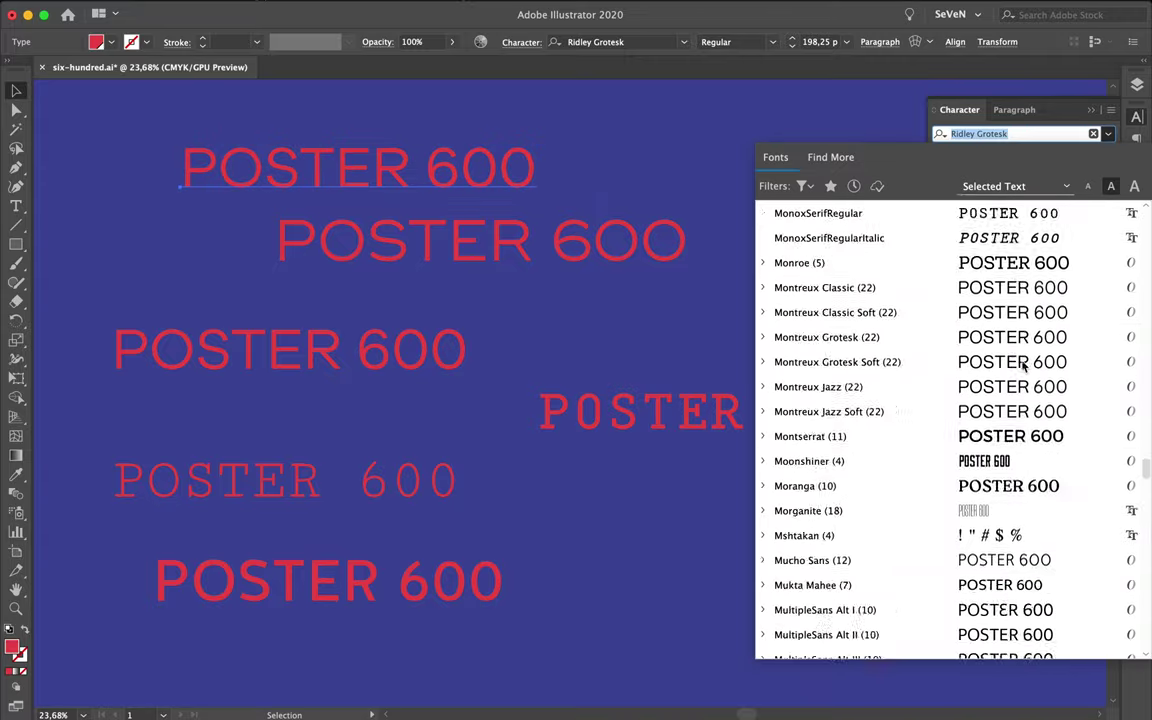
scroll(1023, 366, down, 10)
scroll(1023, 366, down, 15)
scroll(1023, 366, down, 10)
scroll(1023, 366, down, 15)
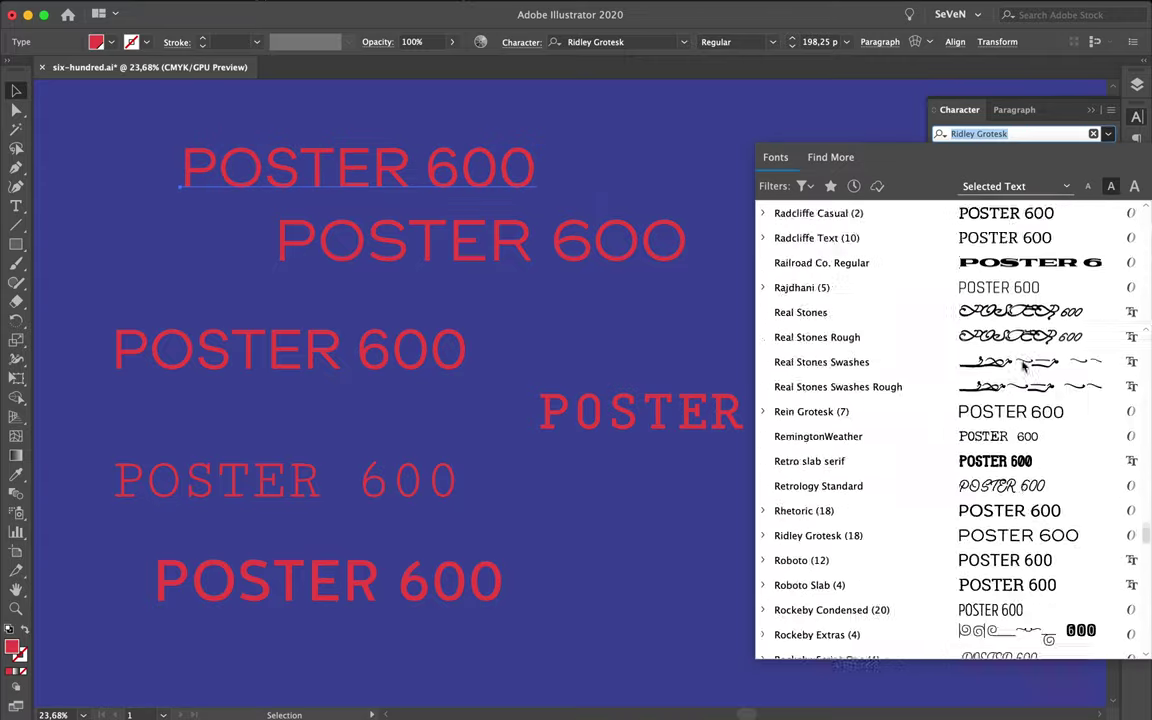
scroll(1023, 366, down, 10)
scroll(1023, 366, down, 3)
Step: Browse further through the font list, auditioning typefaces on the duplicated POSTER 600 line
scroll(1023, 366, up, 3)
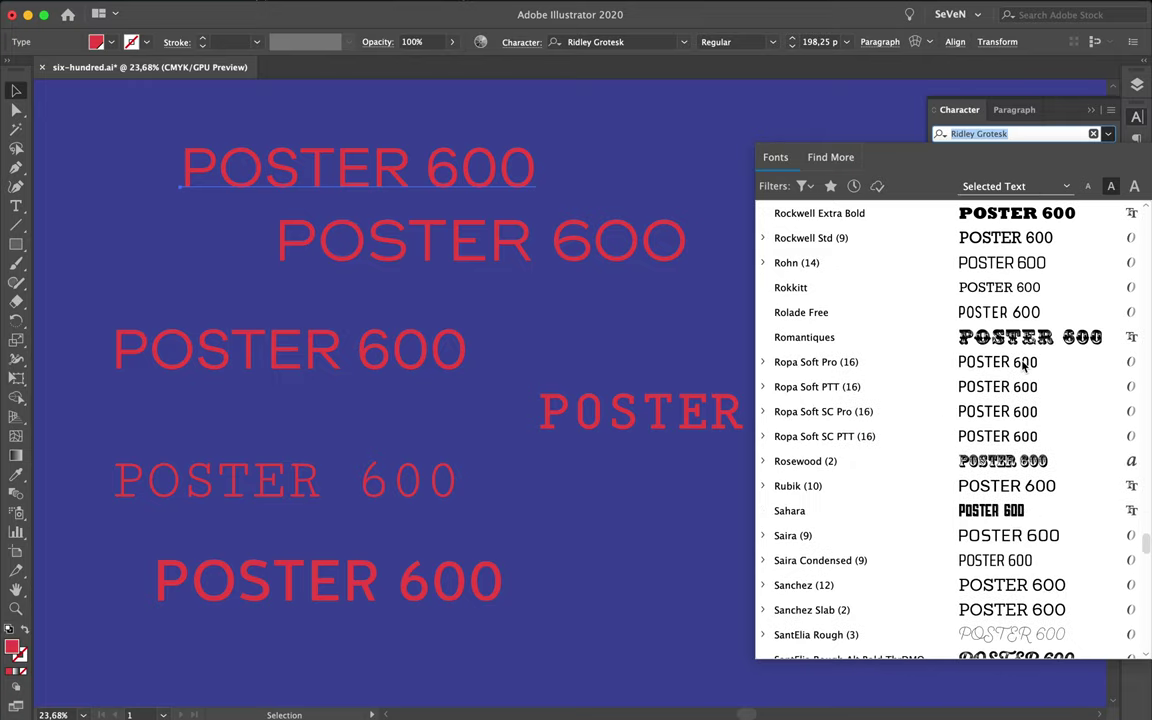
scroll(1023, 366, up, 5)
scroll(1023, 366, up, 1)
scroll(1023, 366, up, 3)
scroll(1023, 366, up, 5)
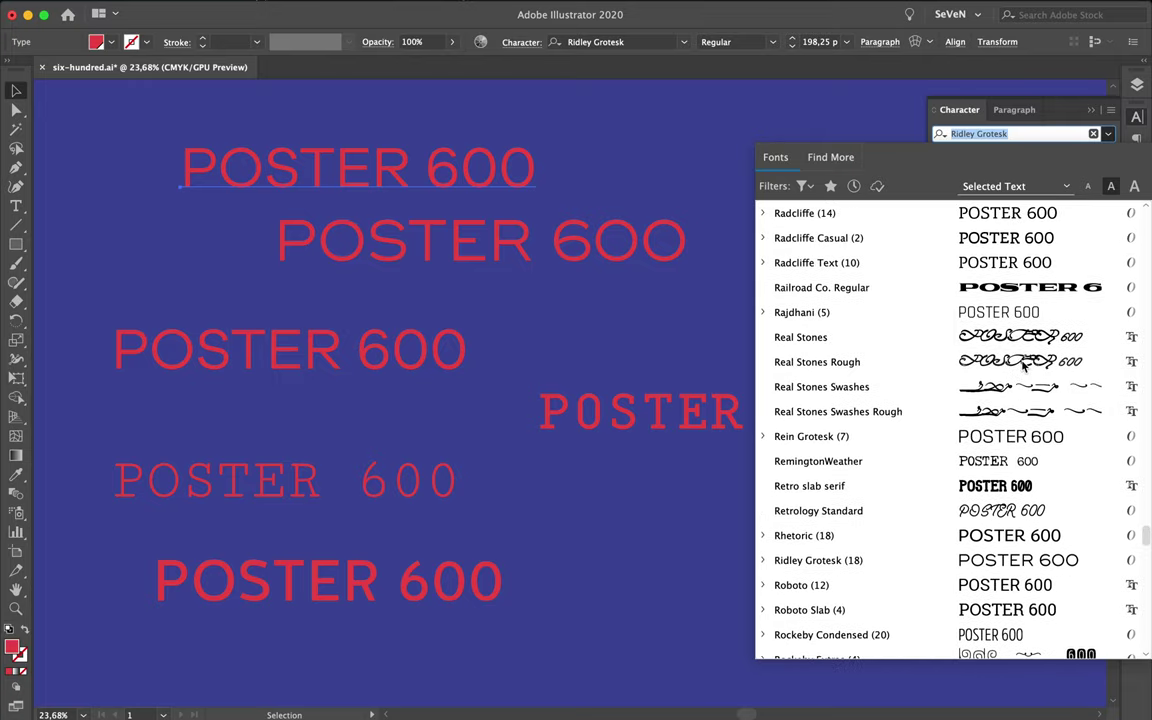
scroll(1023, 366, up, 5)
scroll(1023, 366, up, 4)
scroll(1023, 366, down, 3)
scroll(1023, 366, down, 1)
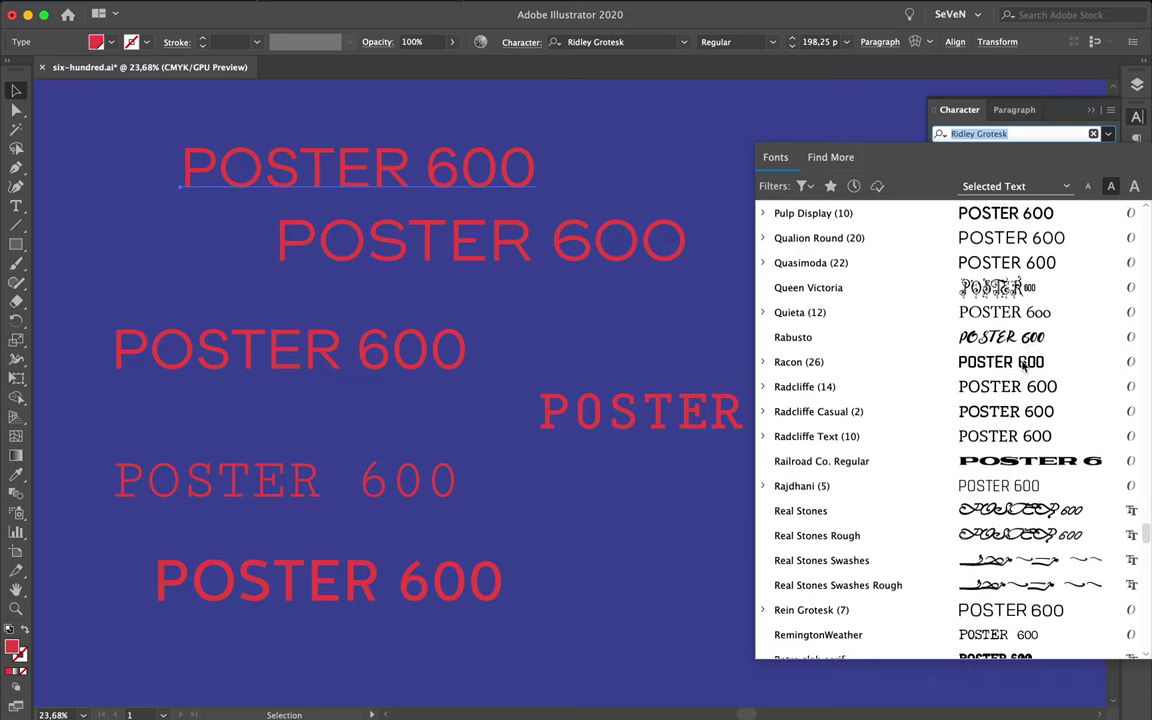
scroll(1023, 366, down, 3)
scroll(1023, 366, down, 4)
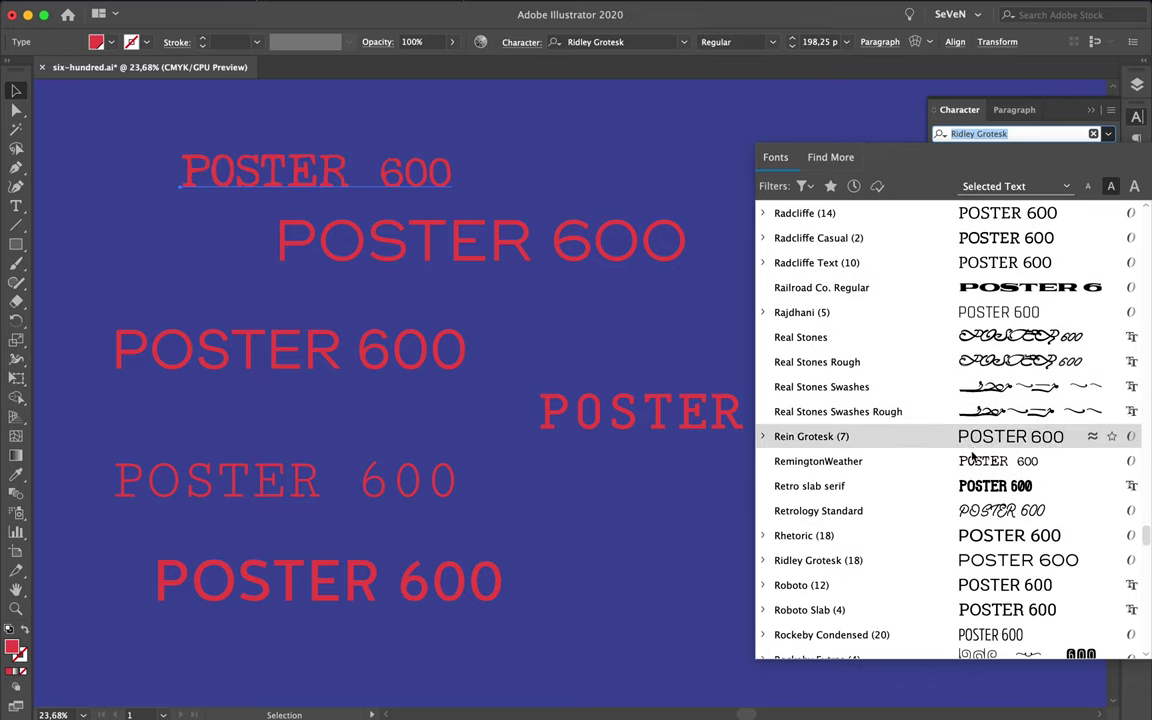
scroll(970, 480, down, 3)
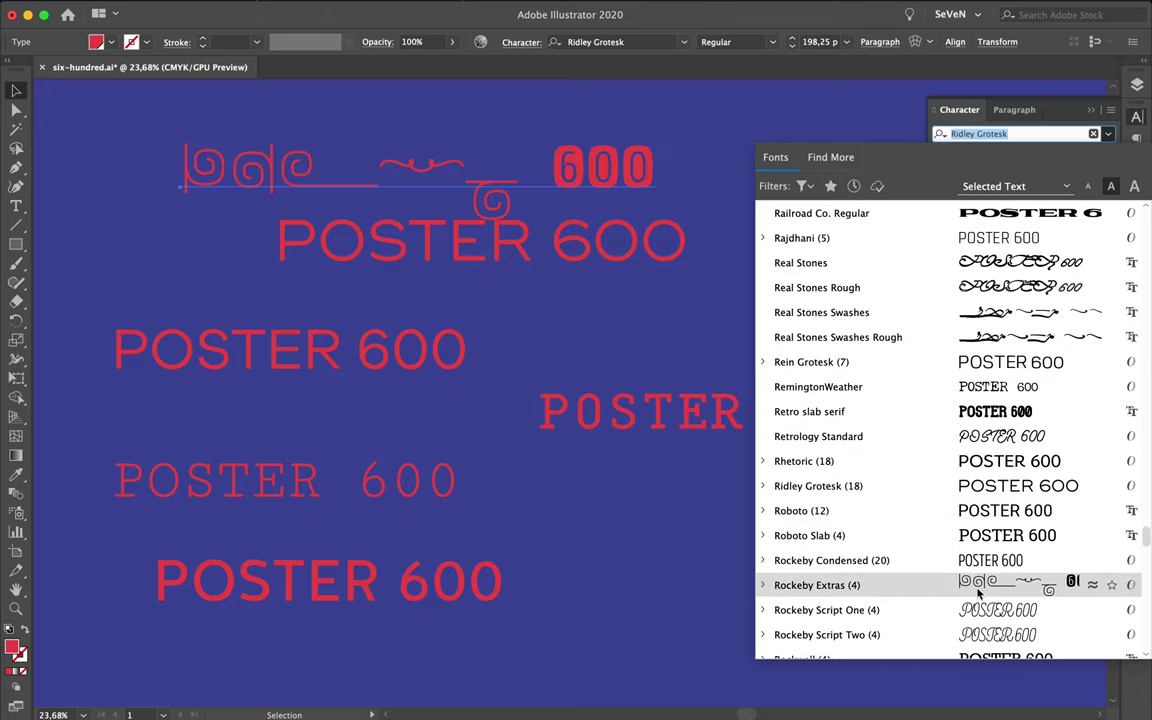
scroll(979, 594, down, 4)
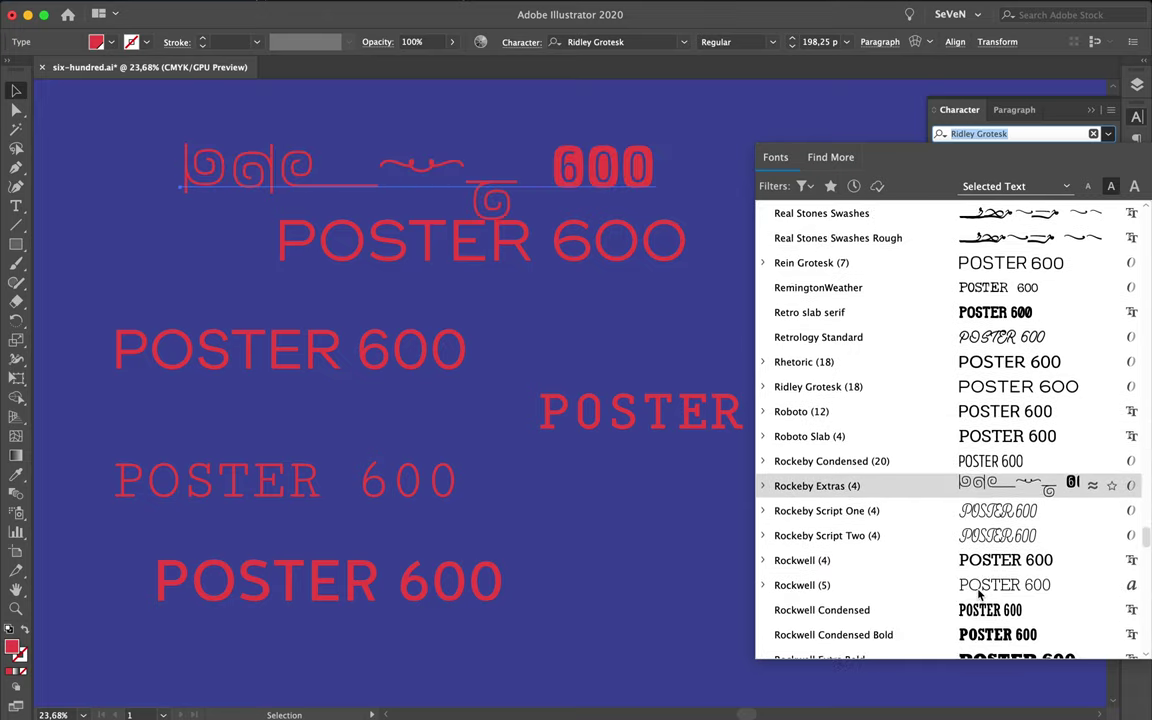
scroll(985, 566, down, 1)
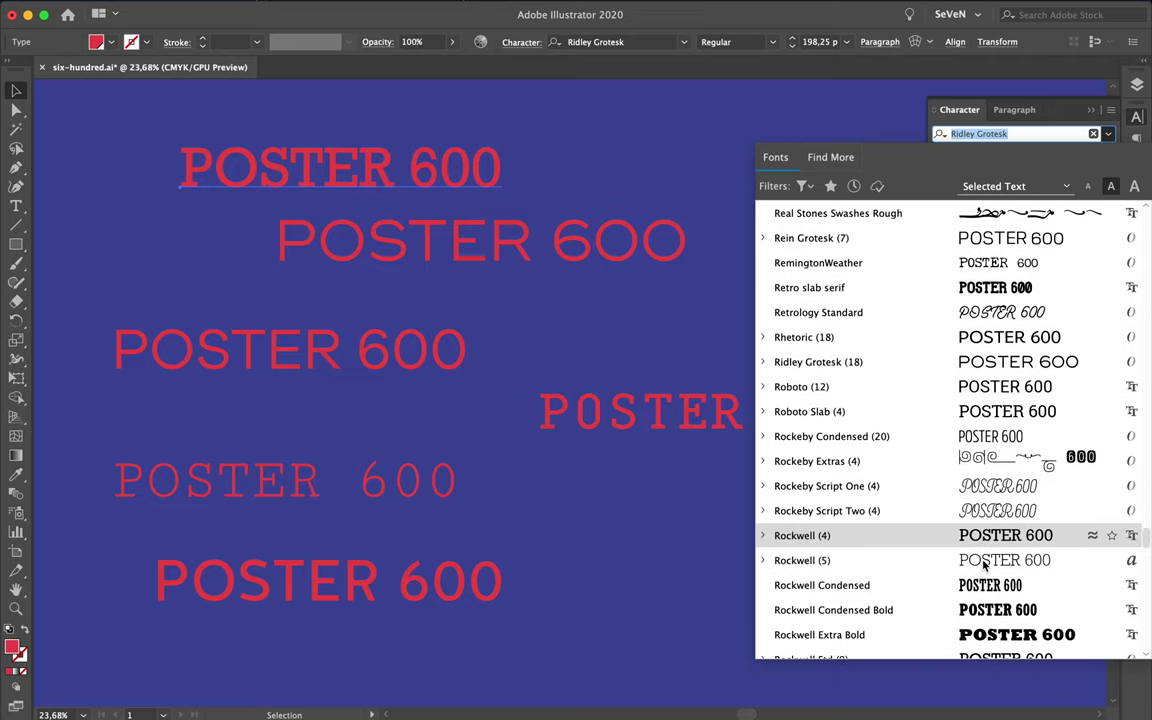
scroll(983, 556, down, 1)
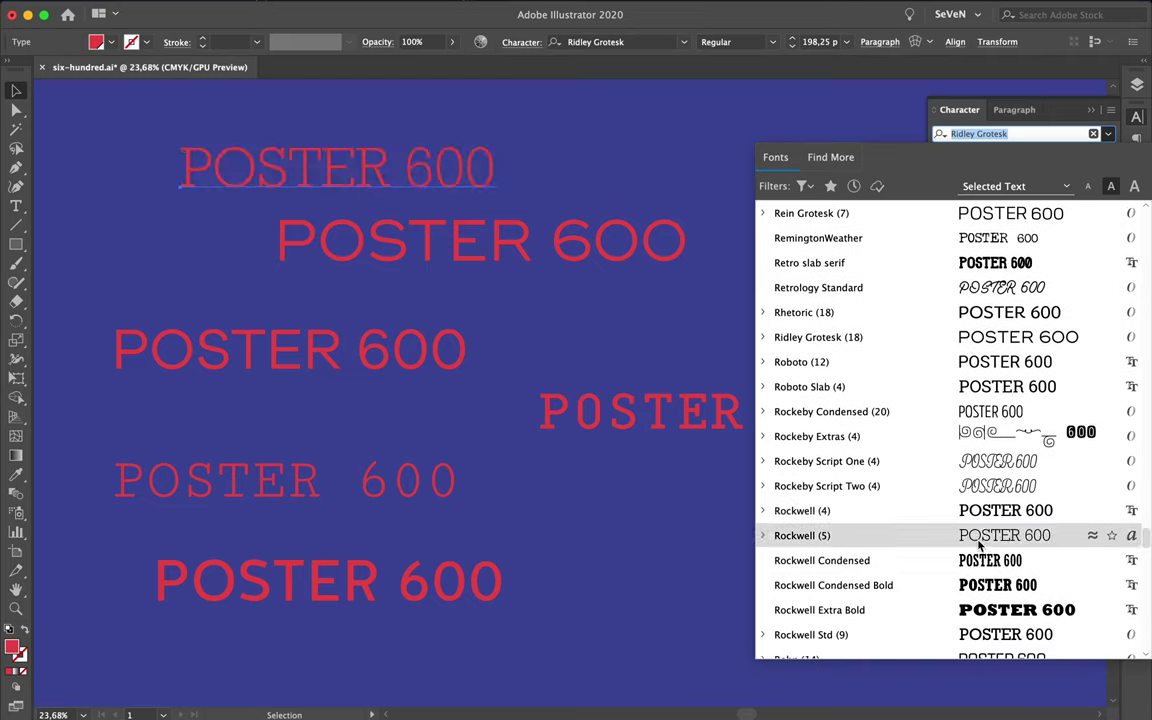
scroll(988, 606, down, 4)
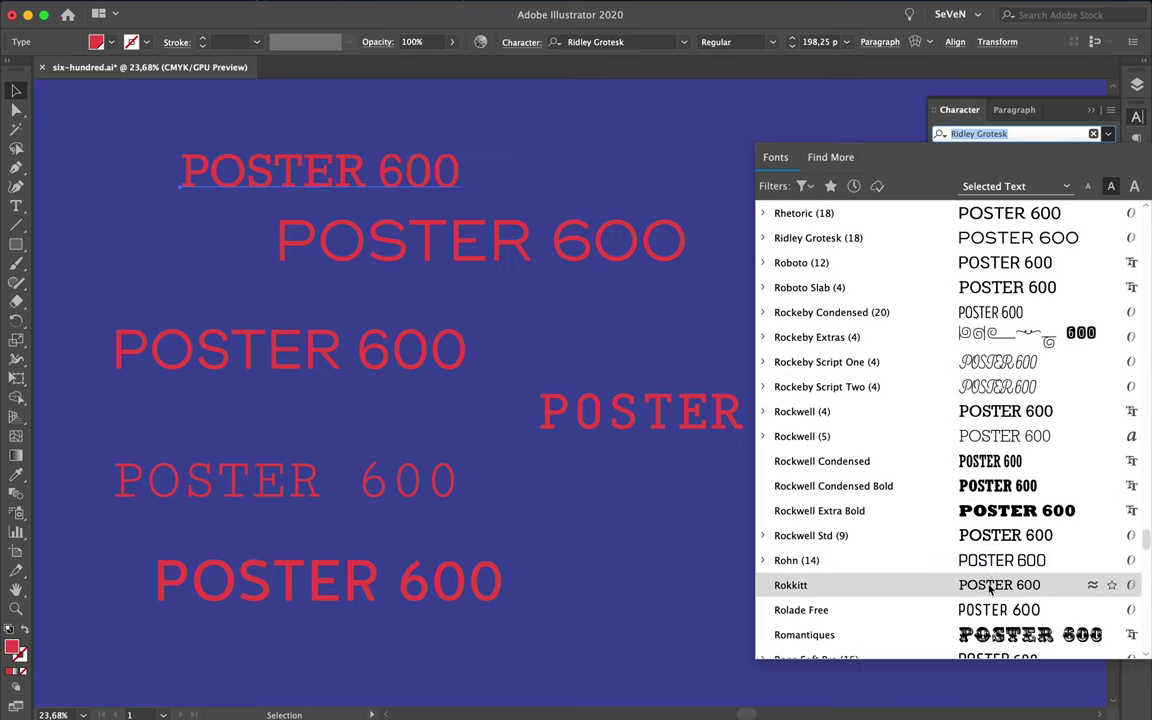
scroll(989, 588, down, 2)
scroll(989, 570, down, 2)
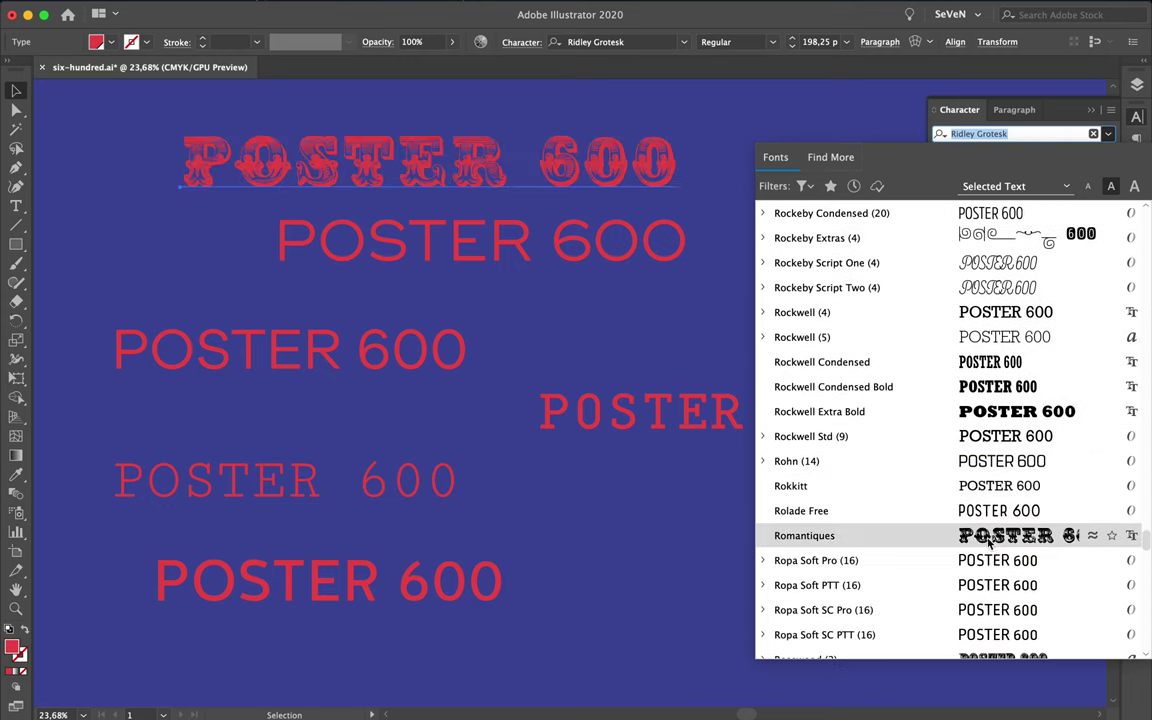
scroll(989, 565, down, 1)
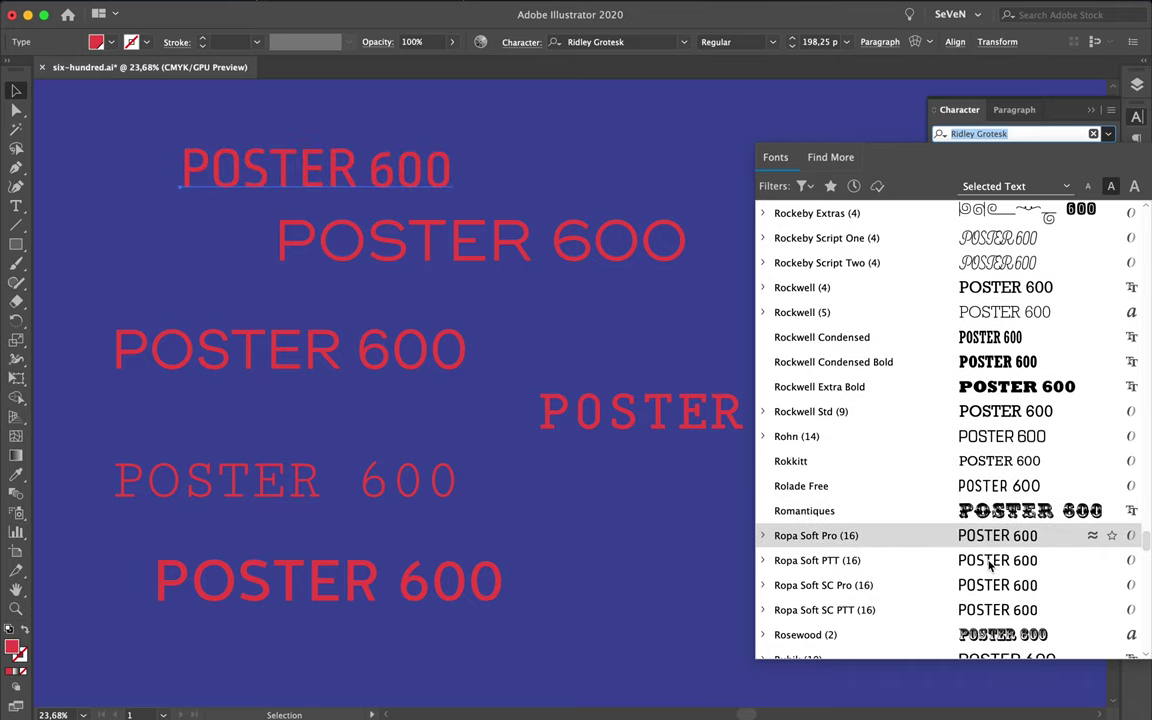
scroll(989, 565, down, 1)
scroll(989, 565, down, 2)
scroll(989, 565, down, 1)
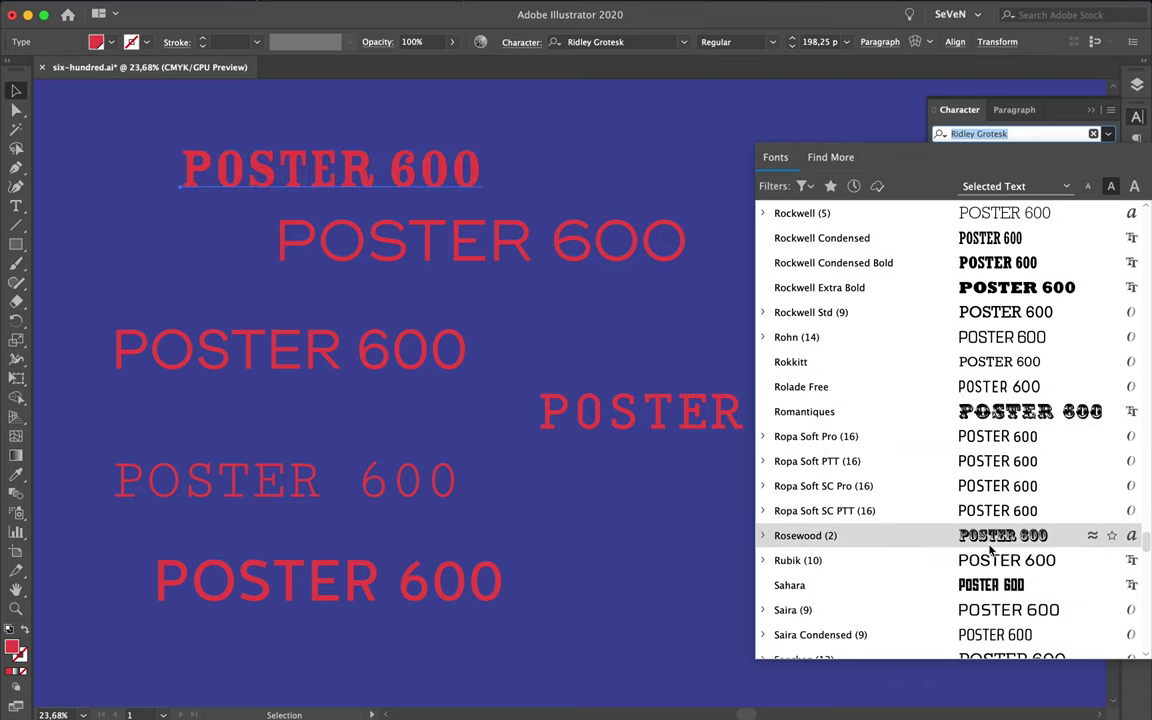
scroll(990, 560, down, 3)
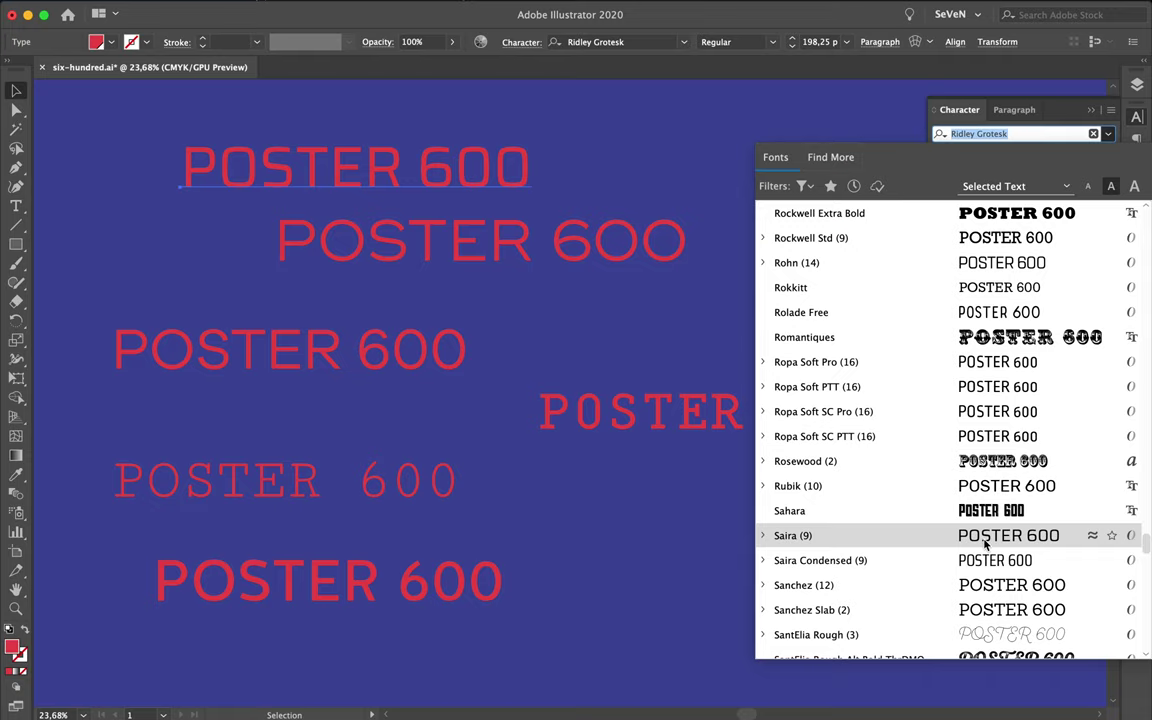
scroll(985, 541, down, 2)
Step: Scroll the font list, previewing different fonts on the top POSTER 600 line
scroll(978, 450, up, 20)
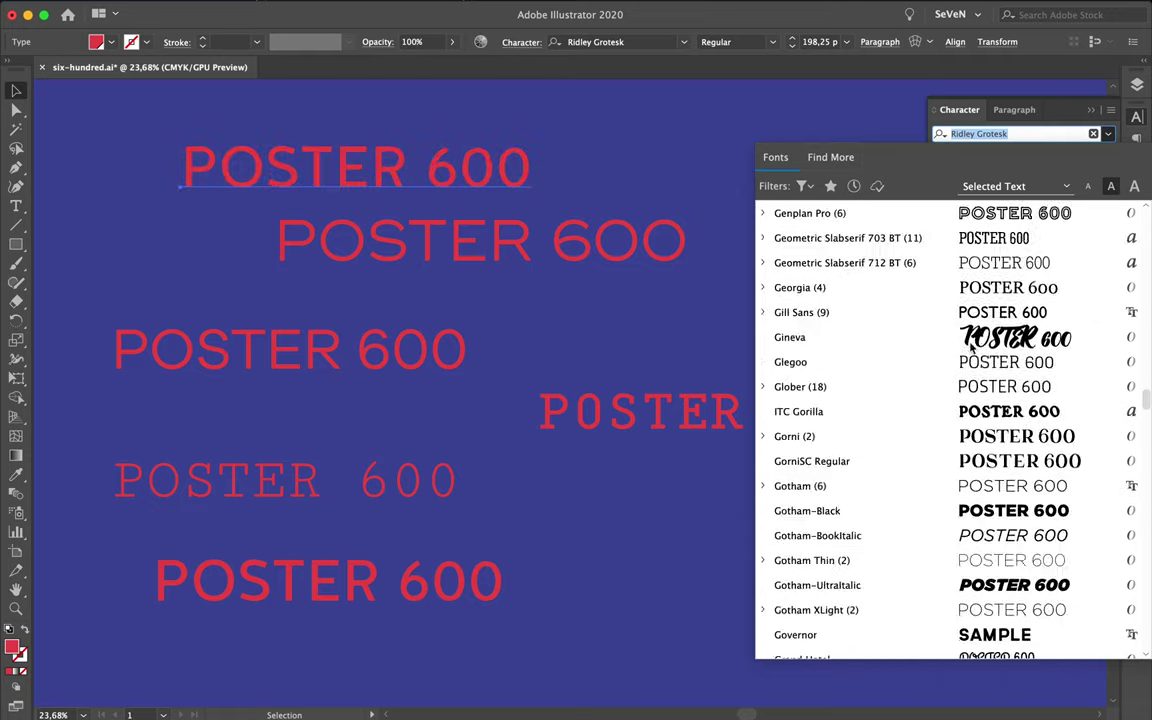
scroll(970, 347, down, 5)
scroll(970, 347, down, 5)
scroll(970, 347, down, 5)
scroll(970, 347, down, 3)
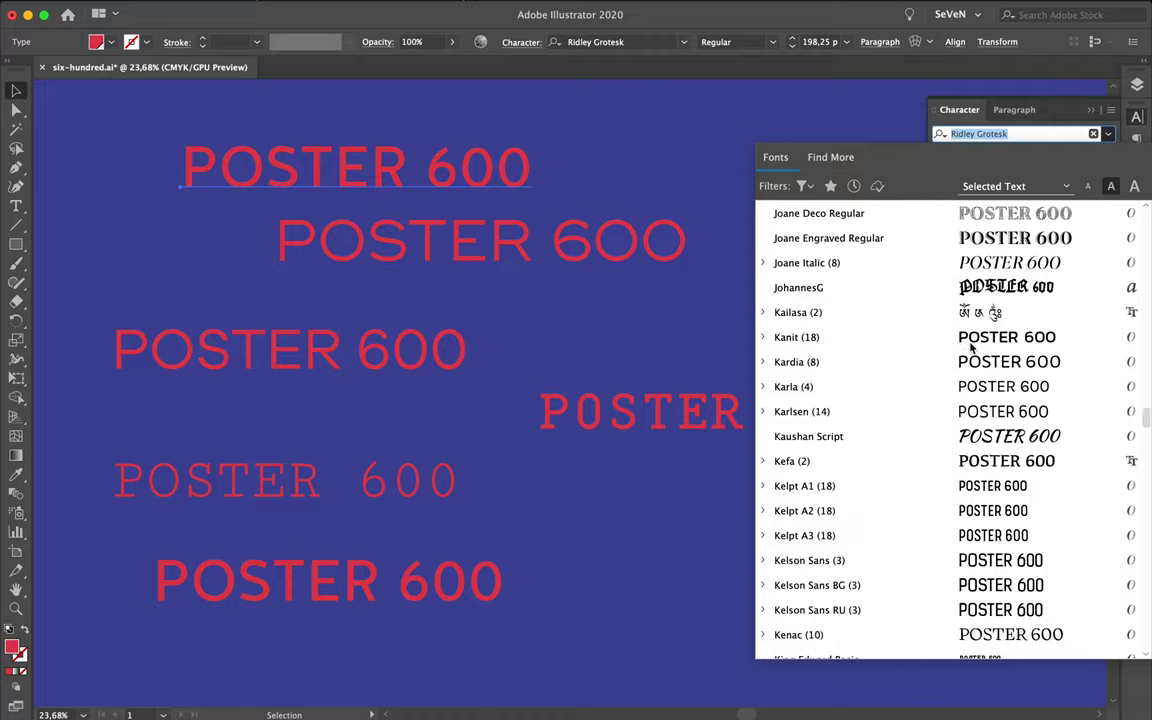
scroll(970, 347, down, 5)
scroll(970, 347, down, 10)
scroll(970, 347, down, 10)
scroll(970, 347, down, 8)
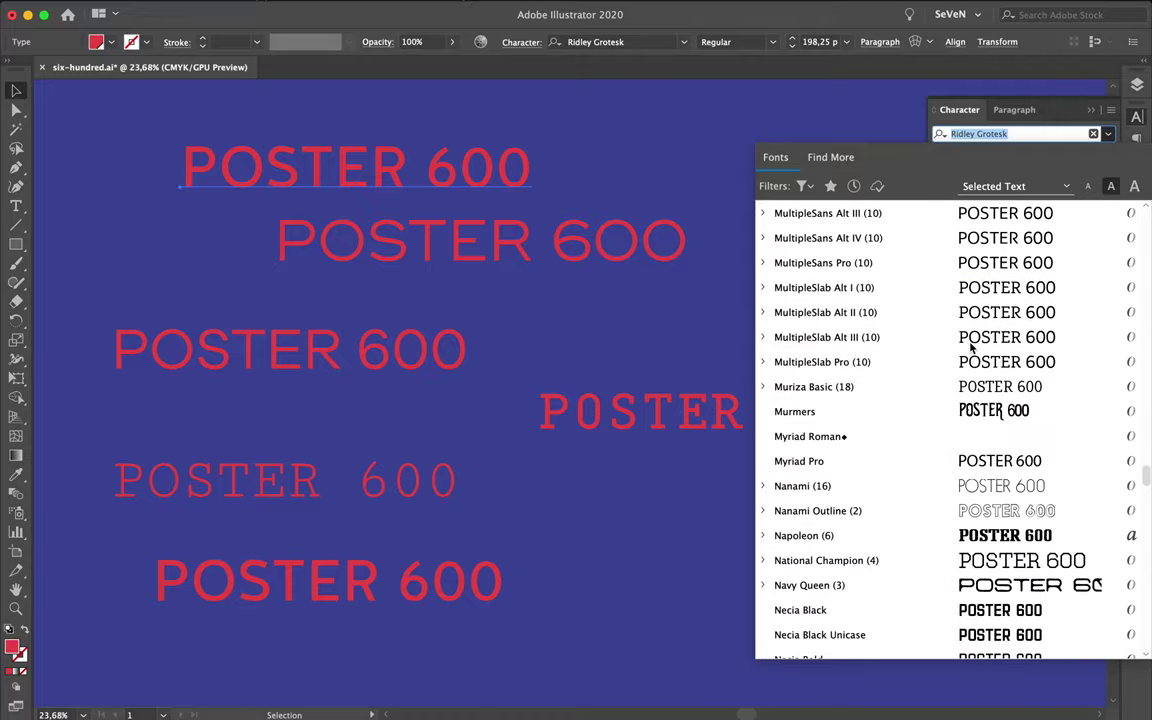
scroll(970, 347, down, 6)
scroll(970, 347, down, 10)
scroll(970, 347, down, 10)
scroll(970, 347, down, 10)
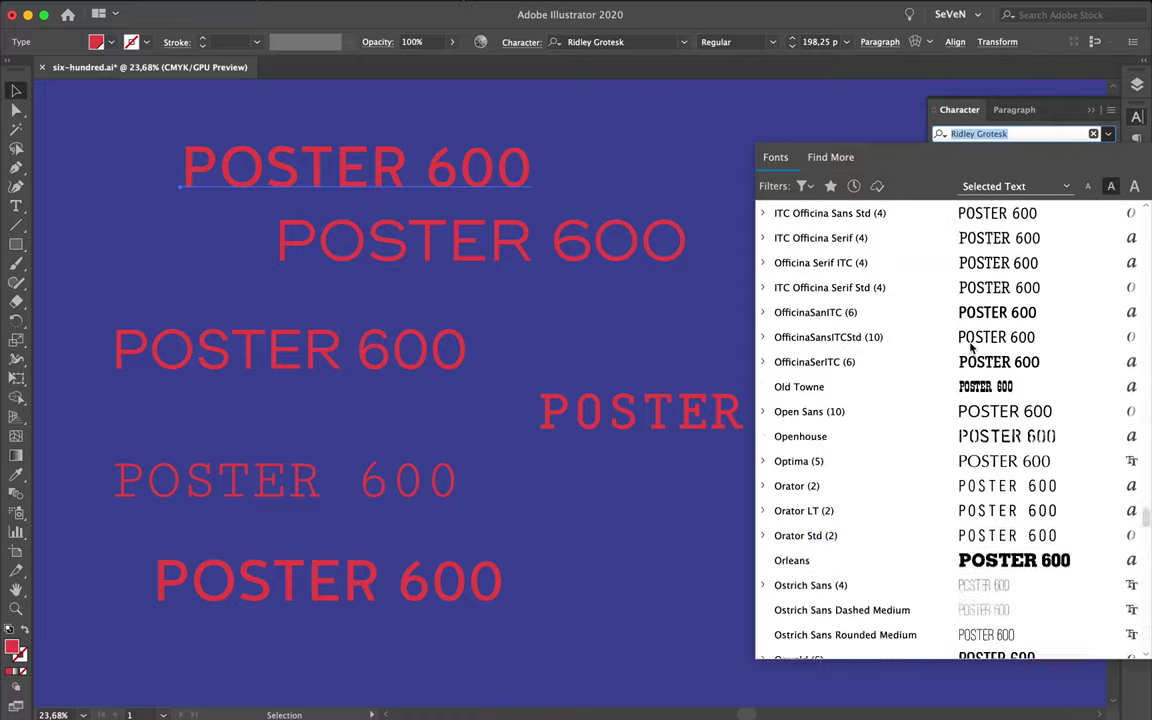
scroll(970, 347, down, 15)
scroll(970, 347, down, 10)
scroll(970, 347, down, 1)
scroll(970, 347, up, 3)
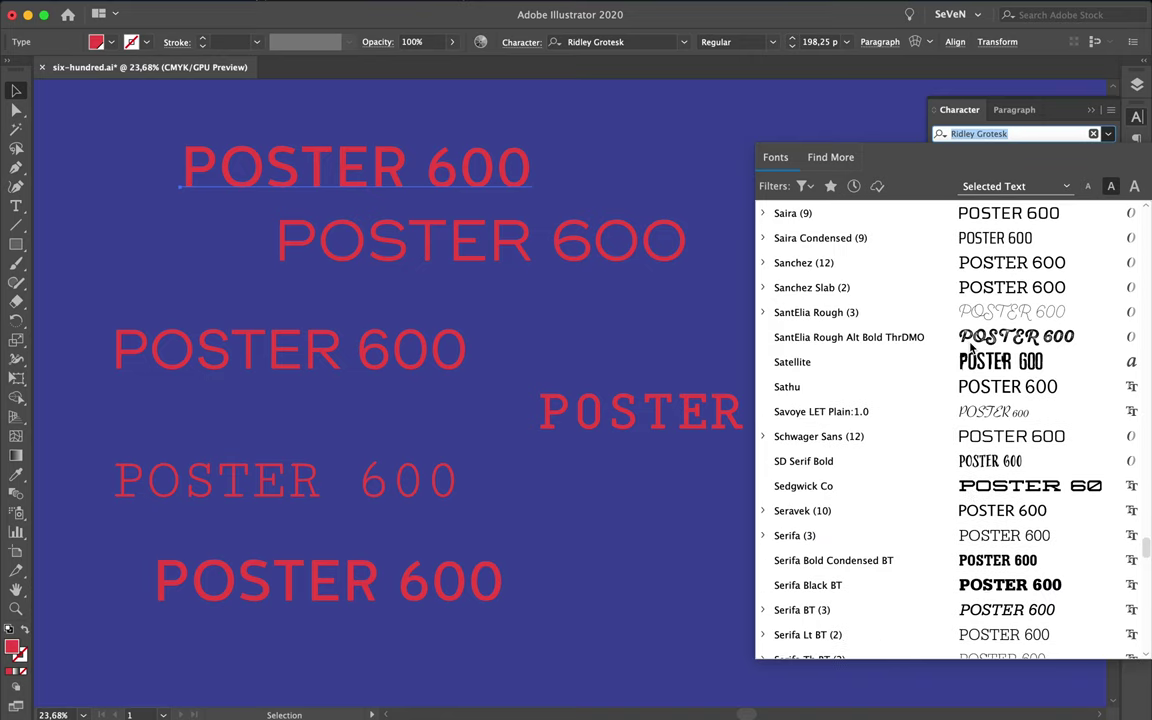
scroll(970, 347, up, 1)
scroll(970, 347, up, 2)
scroll(970, 347, up, 2)
scroll(970, 347, up, 3)
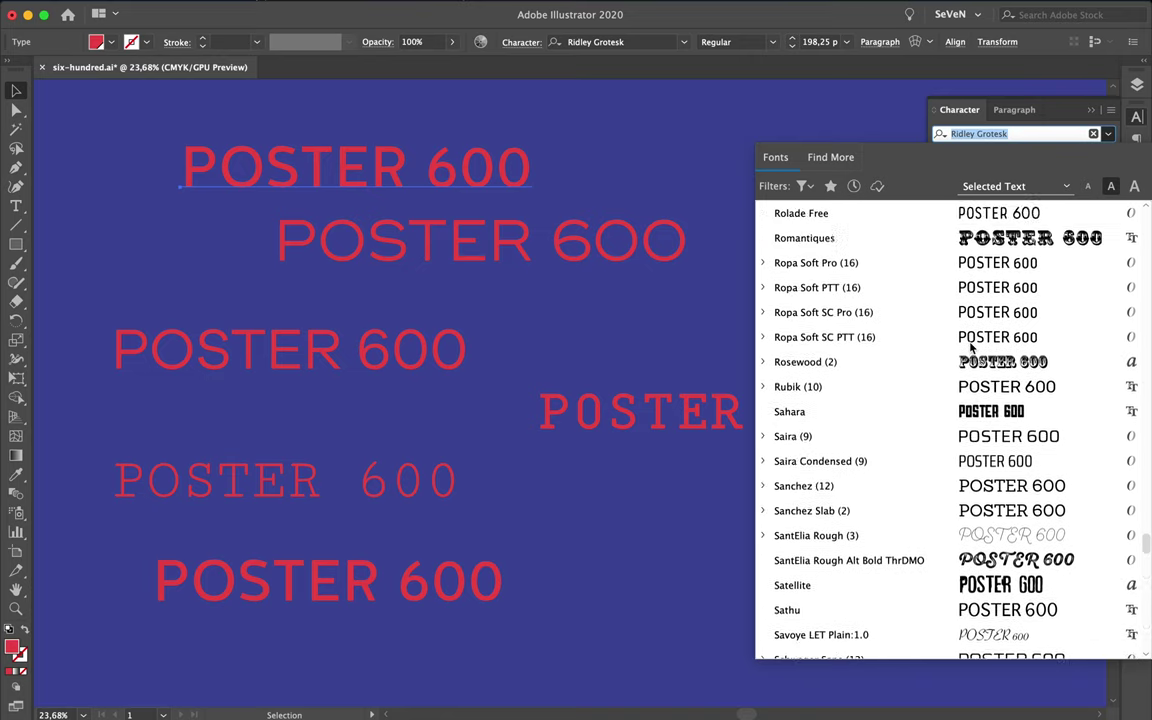
scroll(970, 347, up, 4)
scroll(970, 347, down, 11)
scroll(970, 347, down, 1)
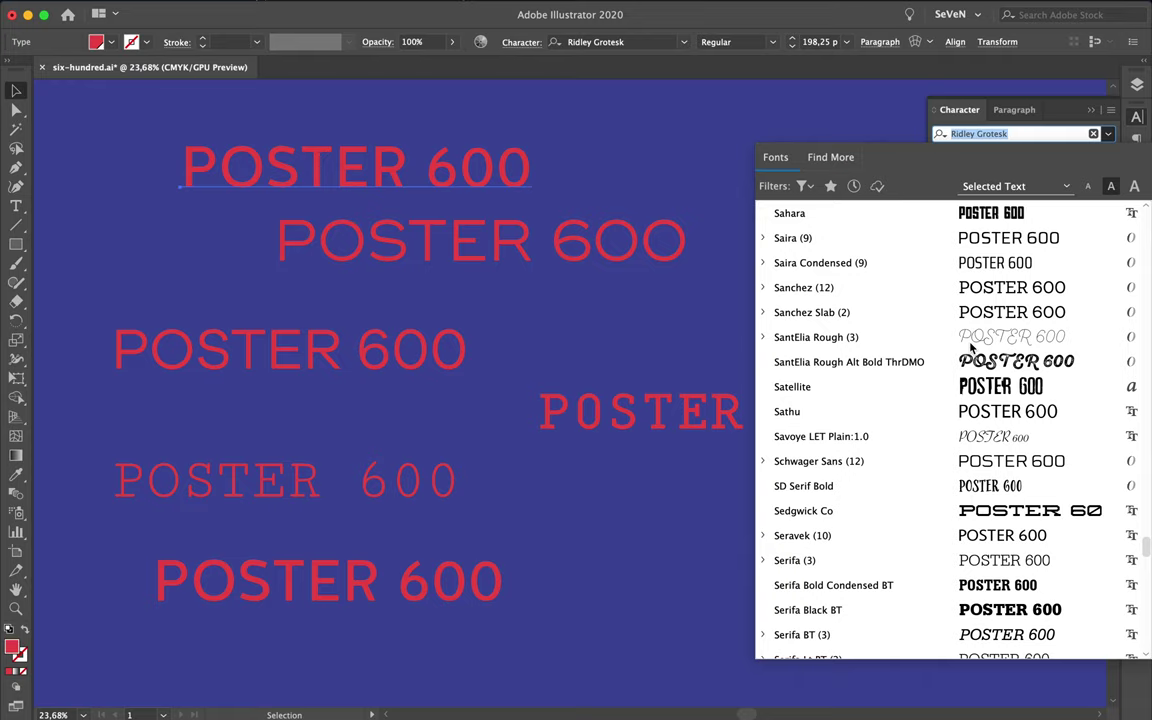
scroll(970, 347, down, 1)
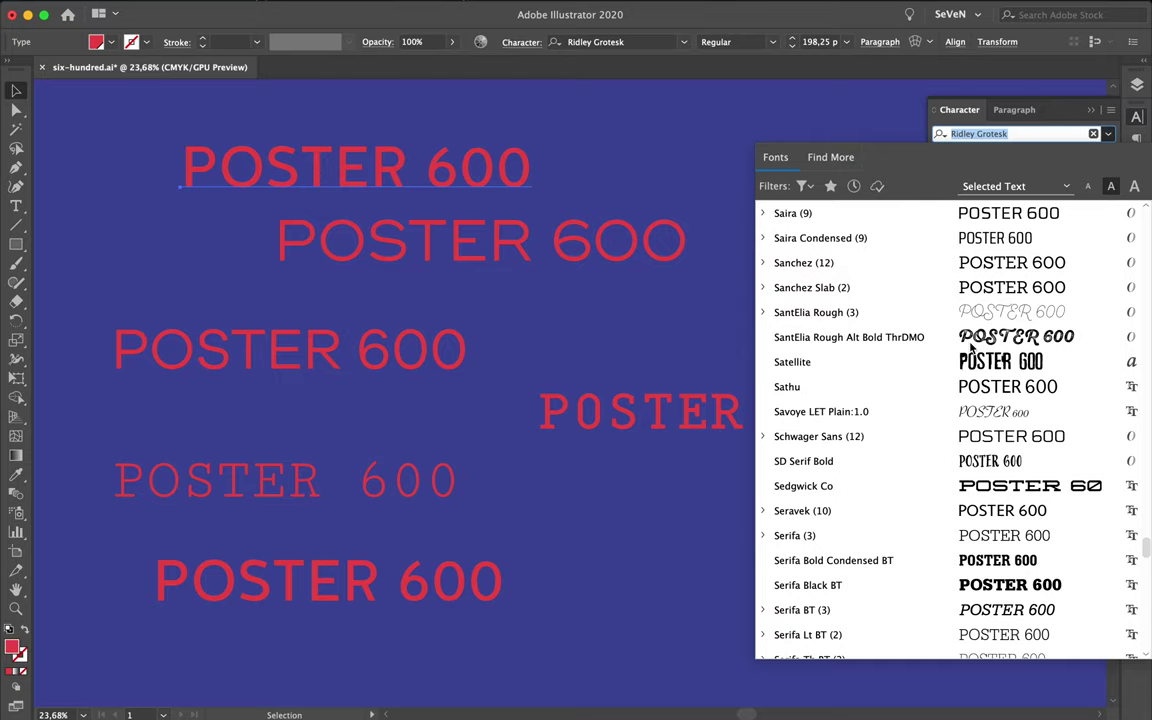
scroll(970, 348, down, 1)
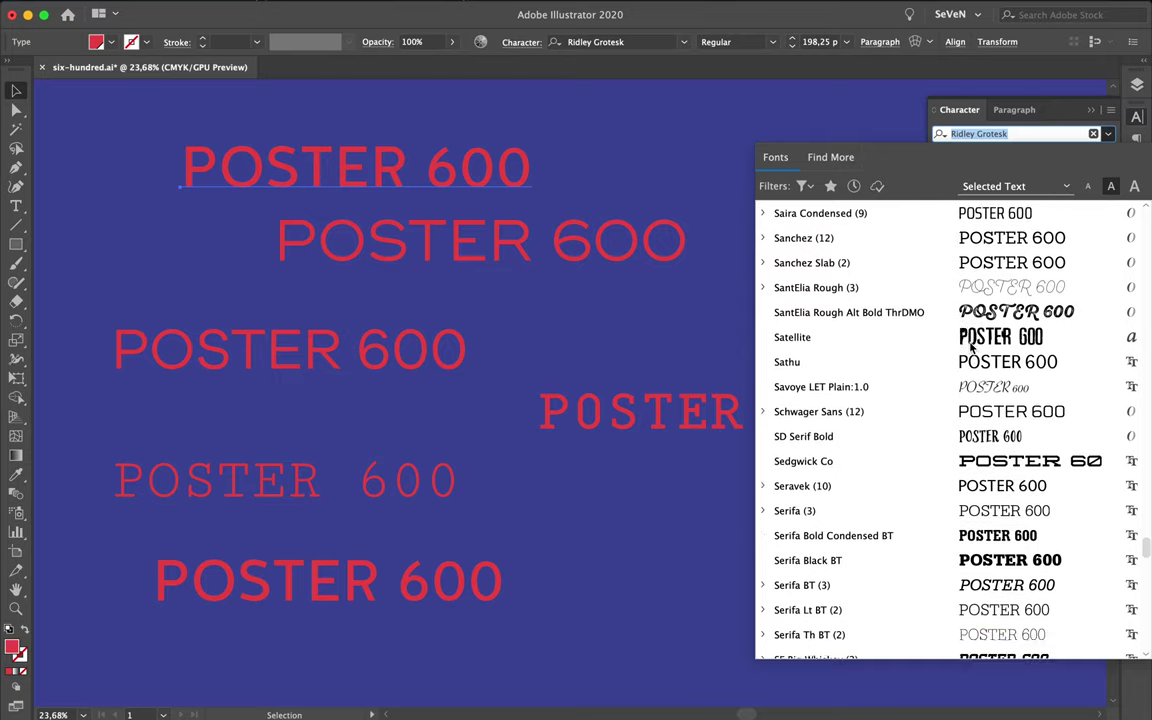
scroll(970, 345, up, 1)
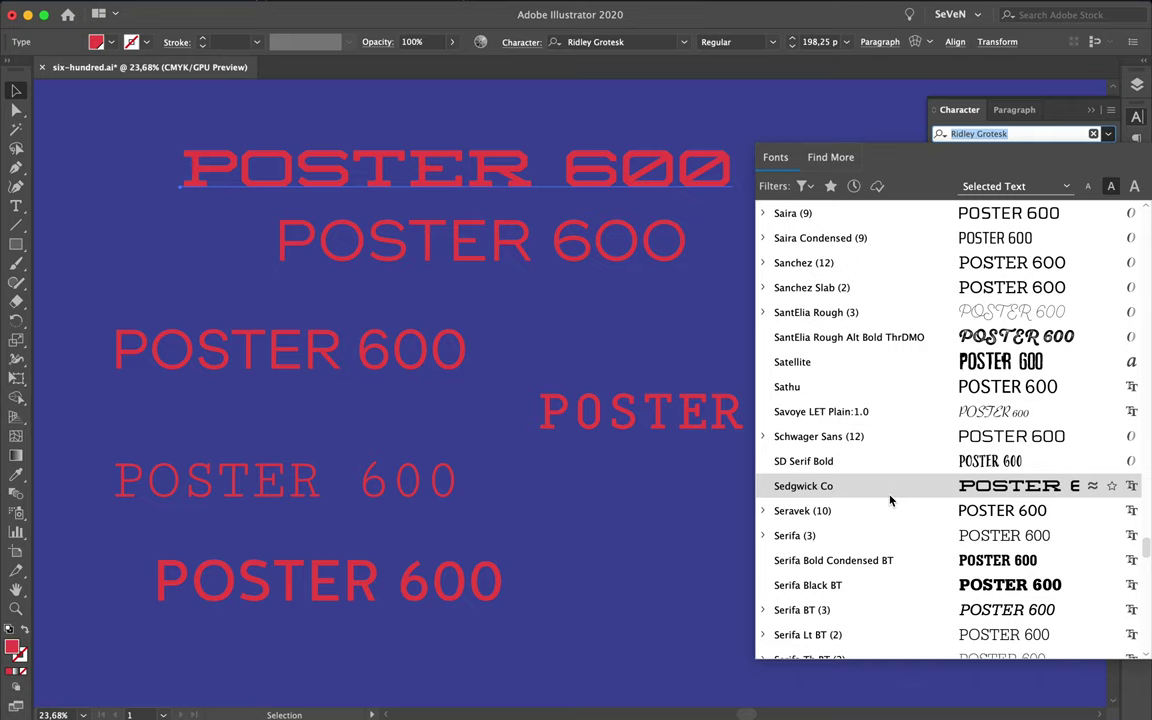
scroll(890, 500, down, 2)
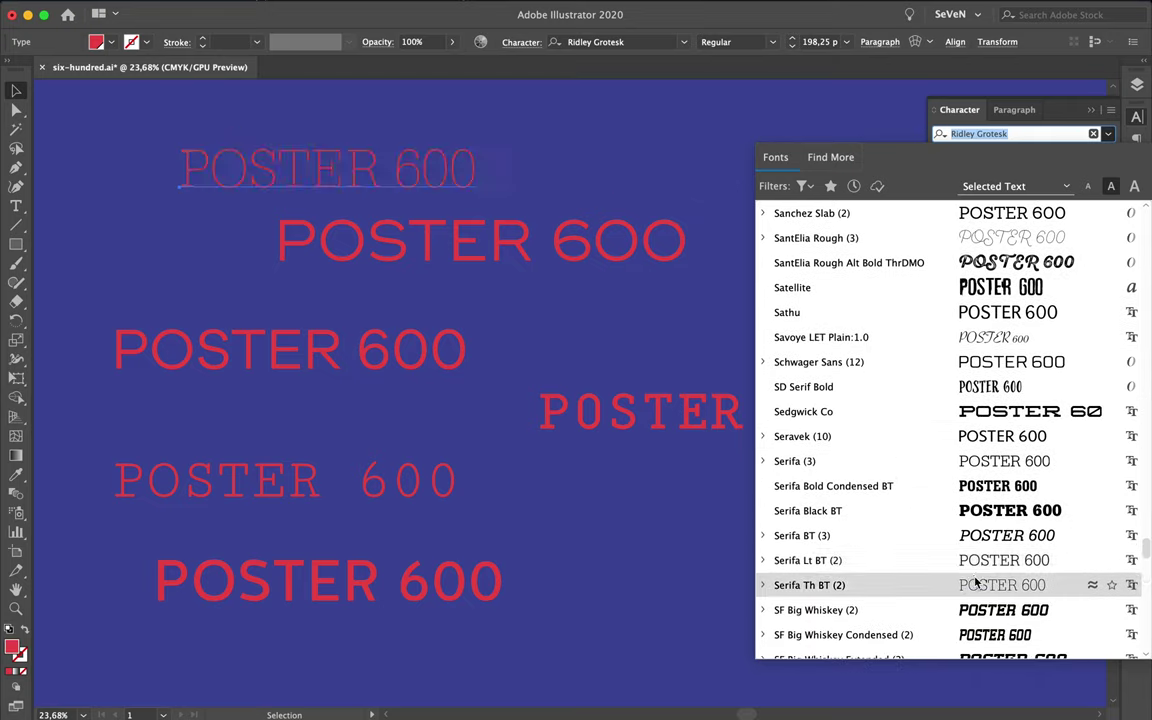
scroll(968, 578, down, 3)
scroll(975, 582, down, 1)
scroll(975, 582, down, 1)
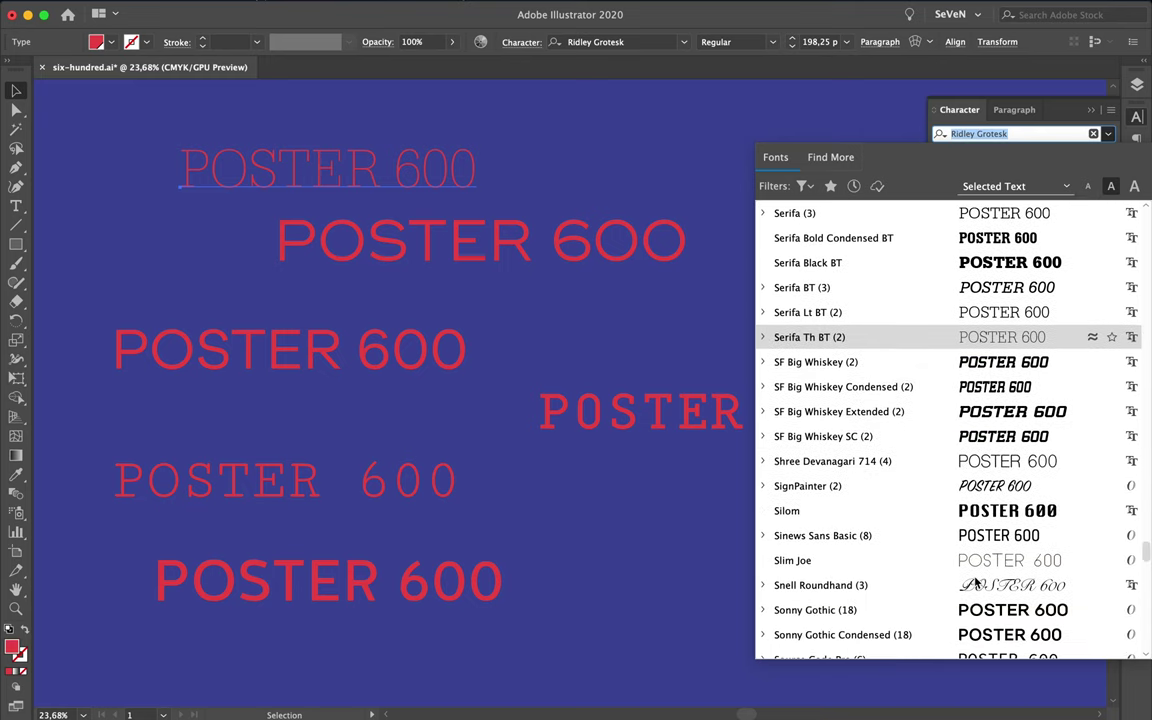
scroll(975, 582, down, 1)
scroll(975, 582, down, 2)
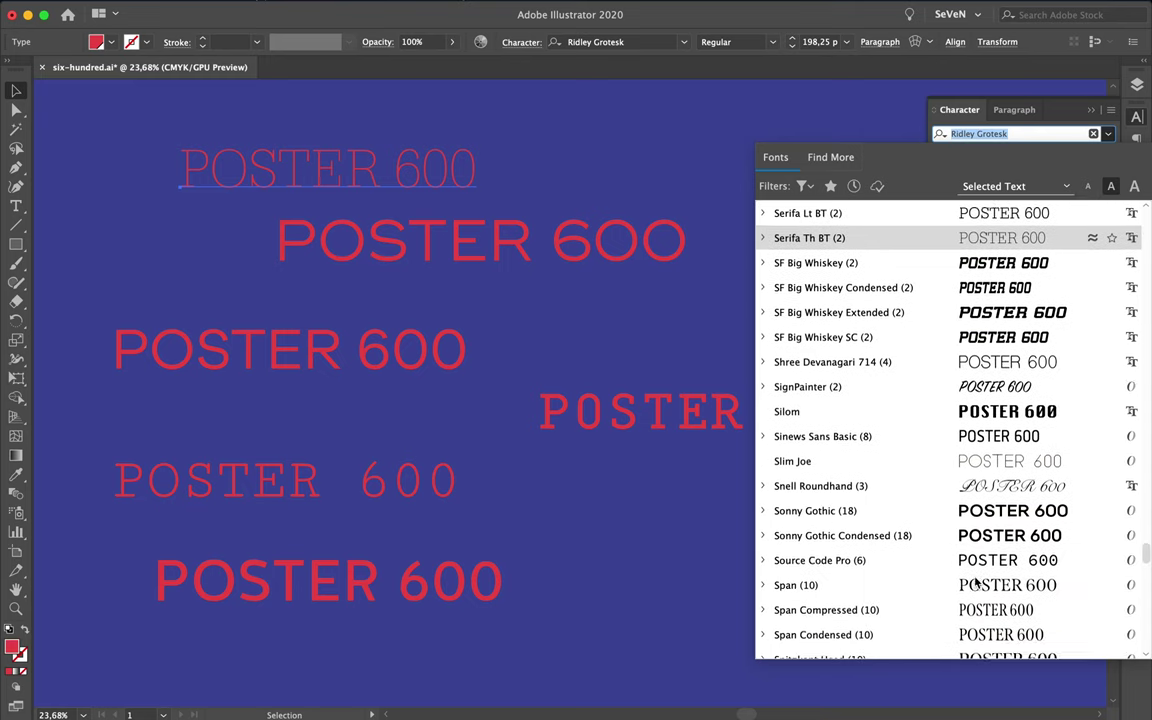
scroll(975, 582, down, 2)
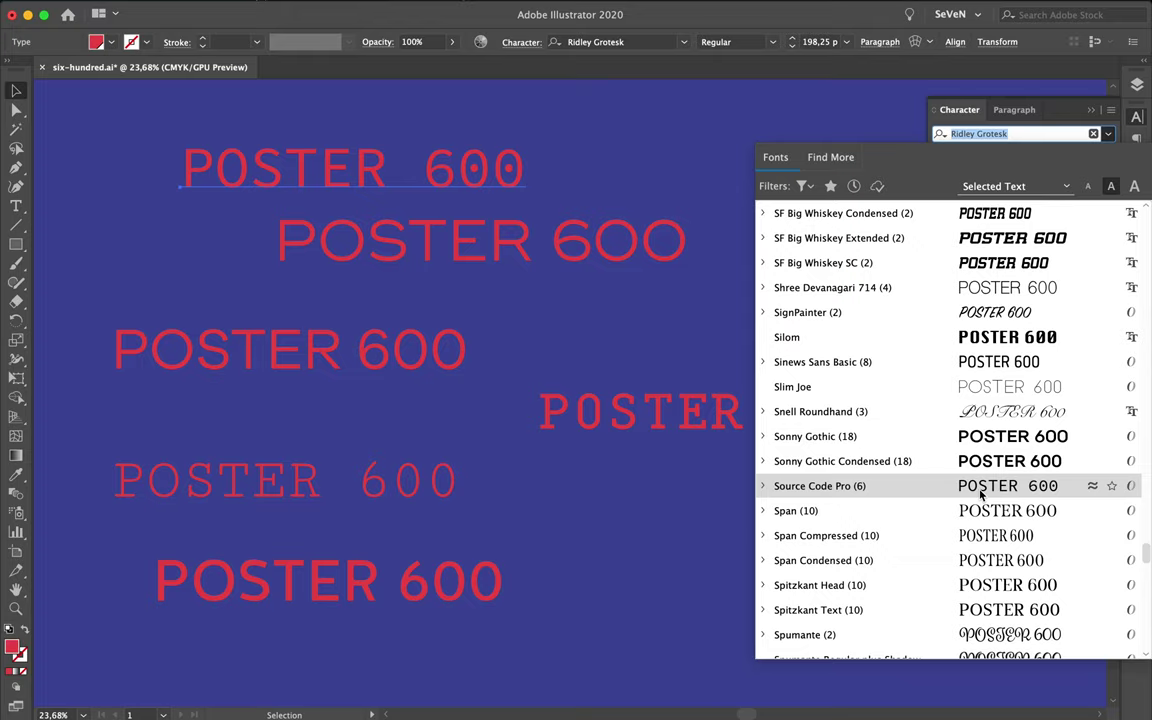
Step: Apply Source Code Pro to the top line and place a copy near the poster bottom
click(981, 492)
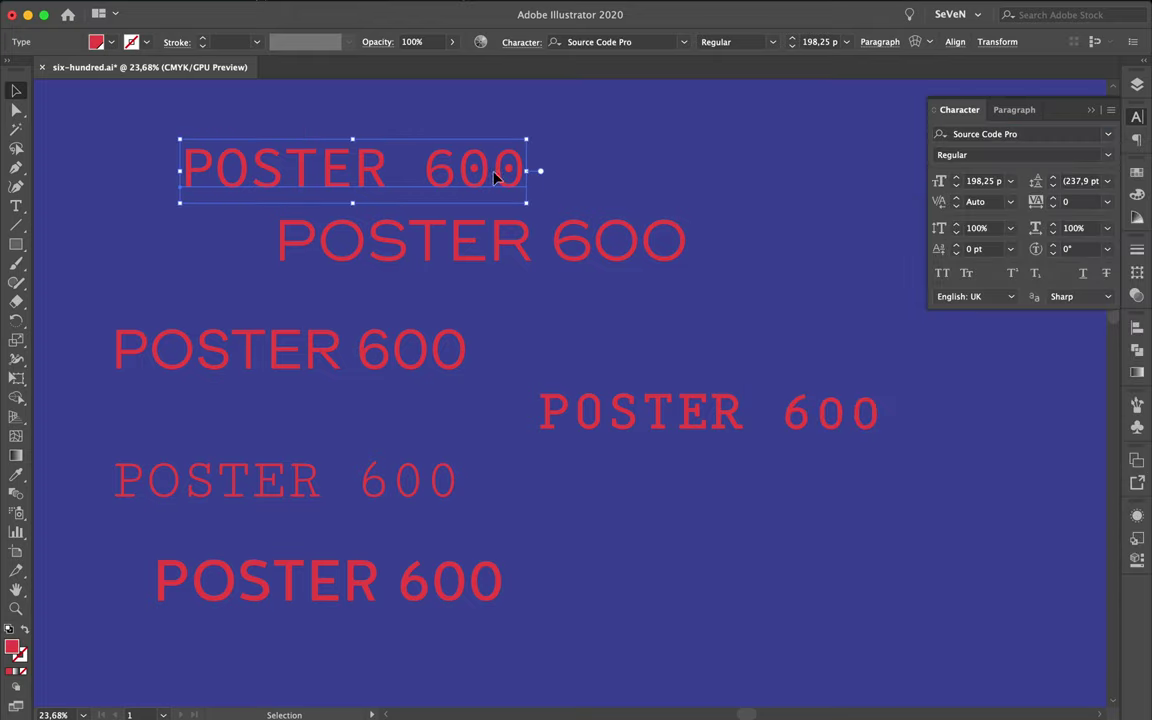
mouse_move(500, 174)
mouse_down()
mouse_move(690, 390)
mouse_move(635, 657)
mouse_up()
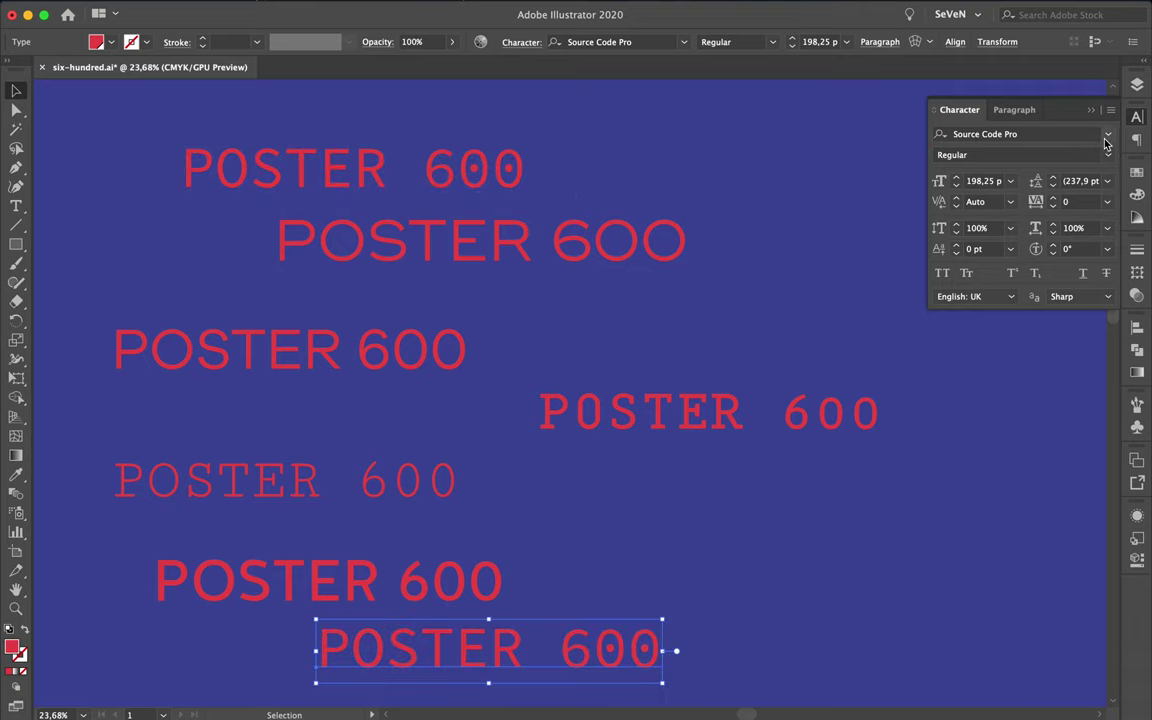
click(1107, 135)
Step: Preview other fonts on the bottom copy, then dismiss the list, keeping Source Code Pro
scroll(1033, 437, down, 5)
scroll(1033, 437, down, 10)
scroll(1033, 437, down, 10)
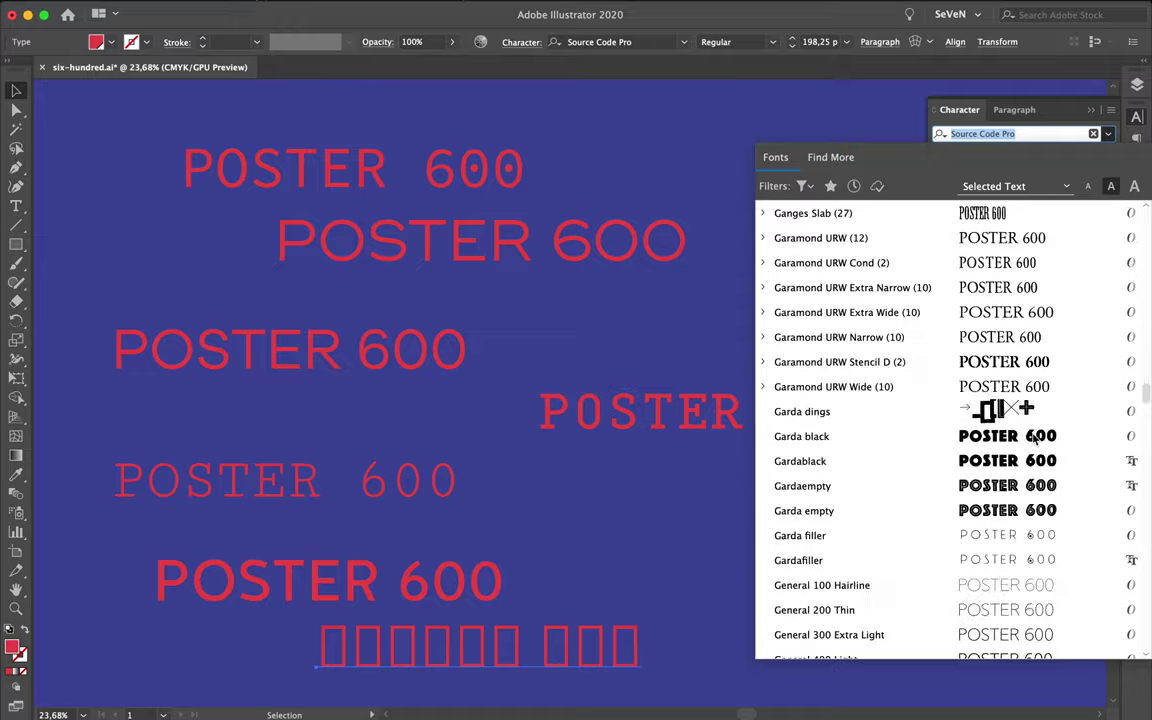
scroll(1033, 437, down, 10)
scroll(1033, 437, down, 10)
scroll(1033, 437, down, 10)
scroll(1033, 437, down, 10)
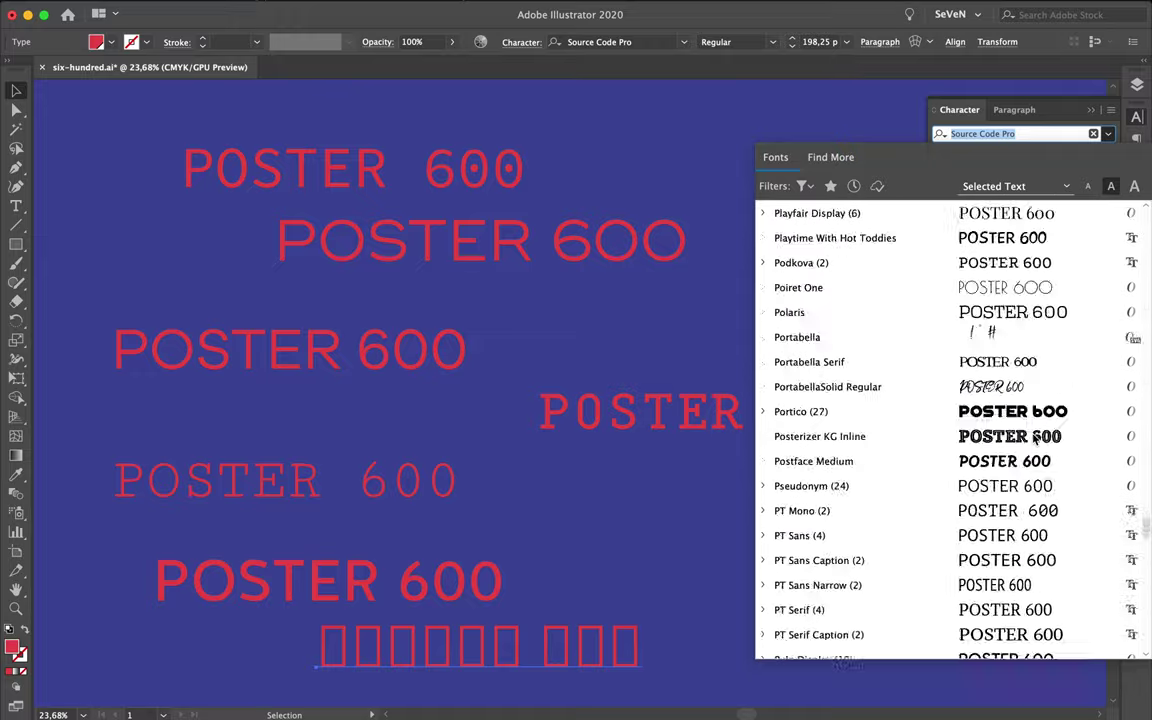
scroll(1033, 437, down, 10)
scroll(1033, 437, down, 5)
scroll(1033, 437, up, 5)
scroll(1033, 437, down, 10)
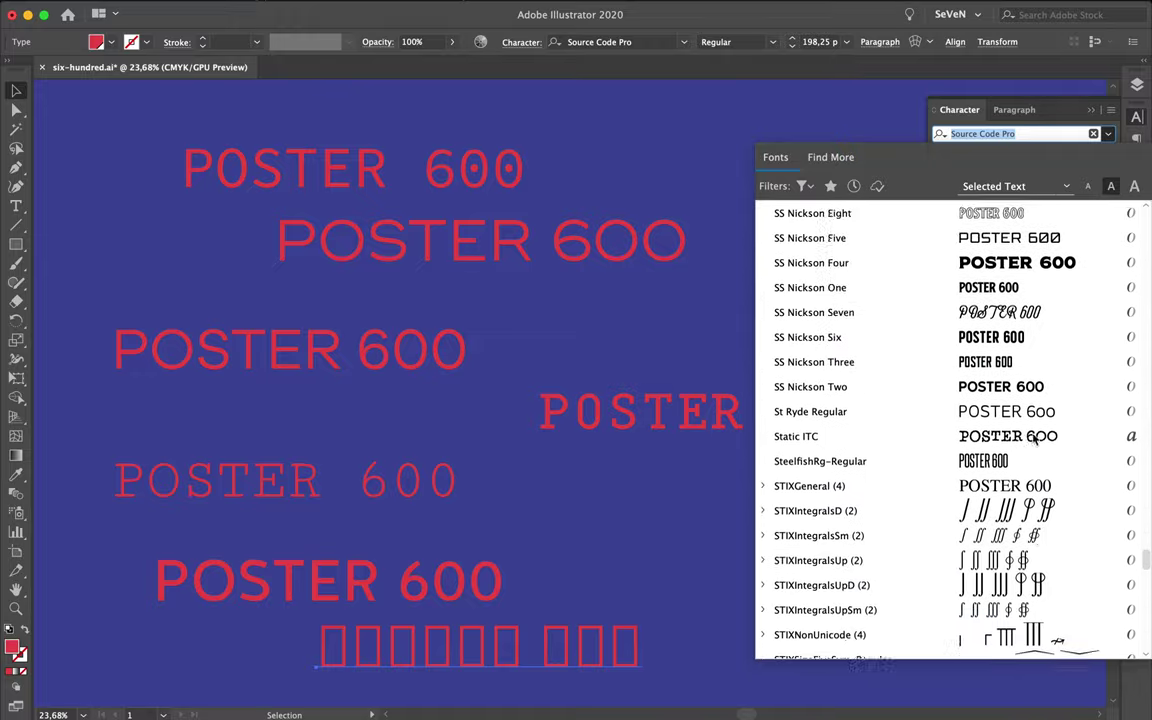
scroll(1033, 437, down, 3)
scroll(1033, 437, down, 5)
scroll(1033, 437, up, 1)
scroll(1033, 437, up, 8)
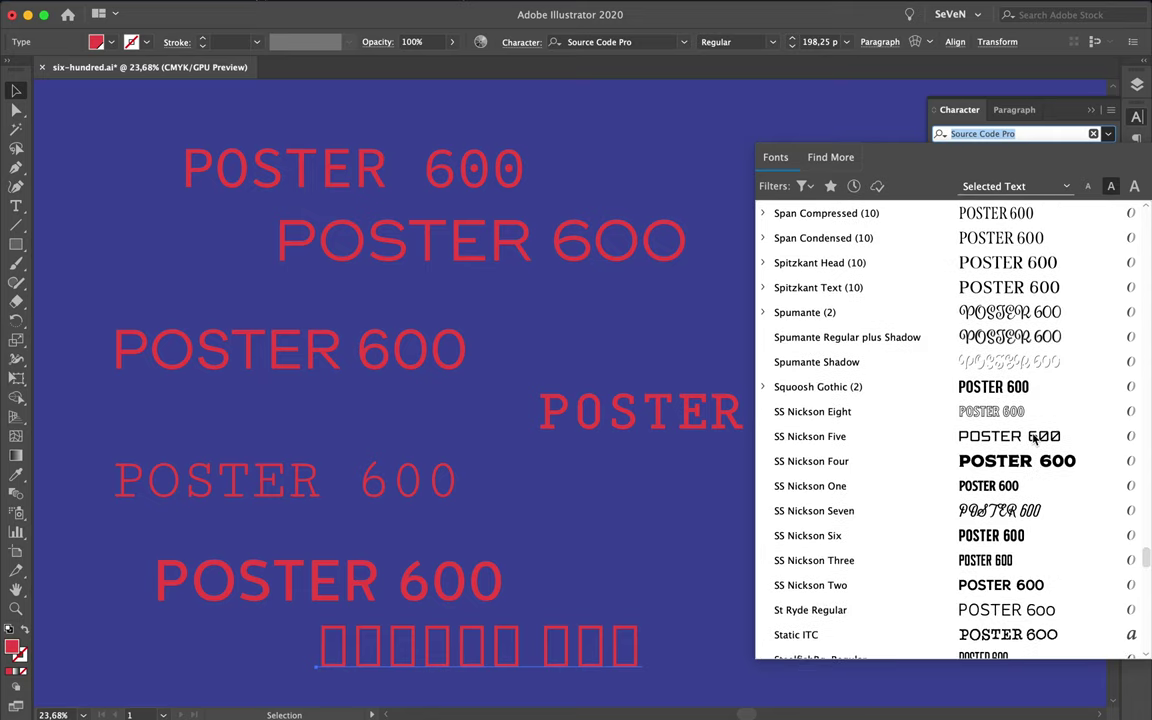
scroll(1033, 437, up, 1)
scroll(1033, 437, up, 5)
scroll(1033, 437, up, 1)
scroll(1033, 437, up, 4)
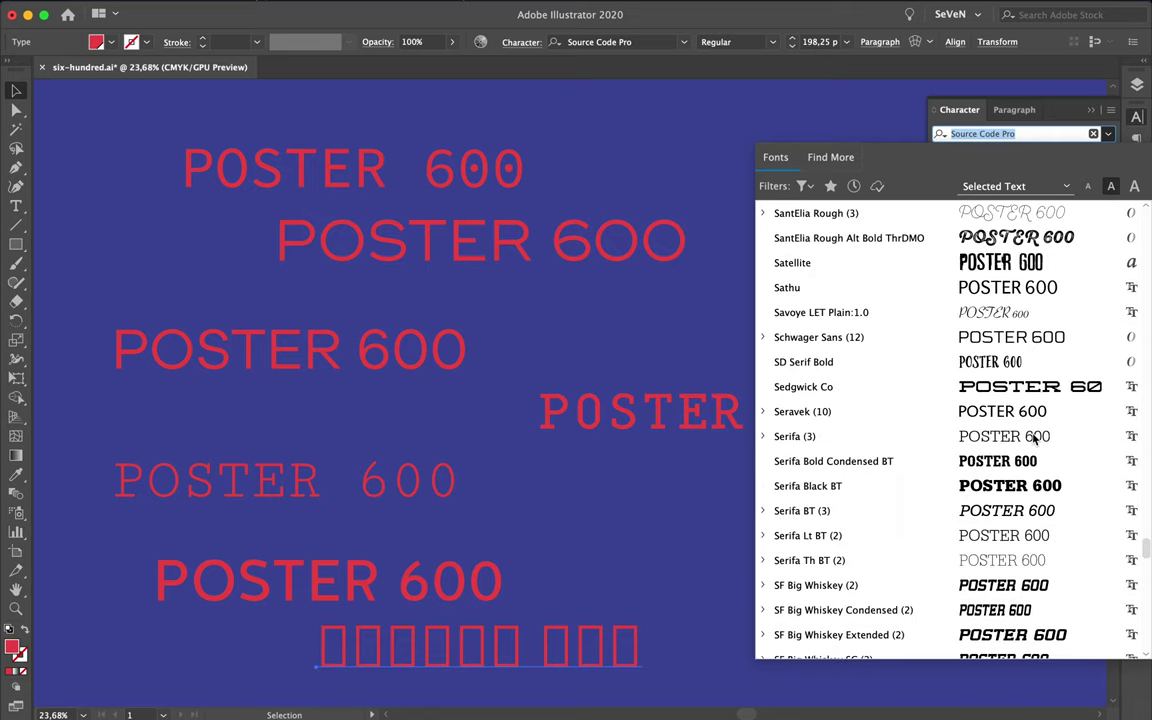
scroll(1033, 437, up, 4)
scroll(1035, 437, up, 1)
scroll(1035, 437, down, 3)
scroll(1035, 437, down, 3)
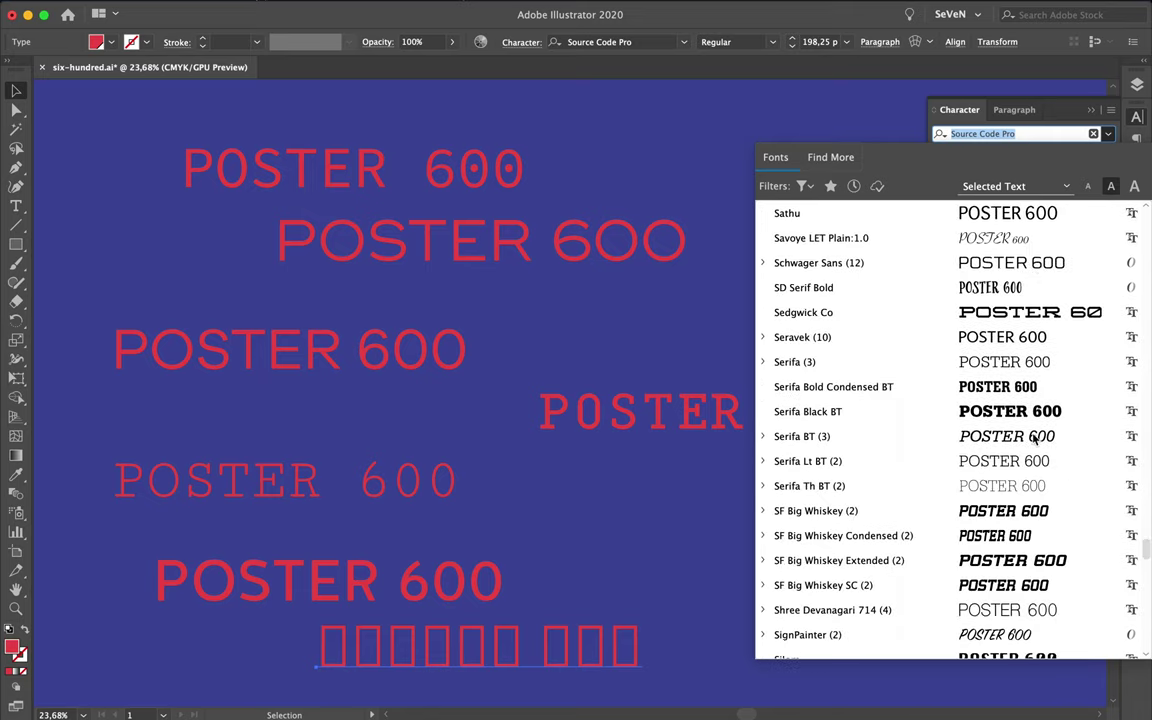
scroll(1035, 437, down, 1)
scroll(1035, 437, down, 3)
scroll(1035, 437, down, 5)
scroll(1035, 437, down, 1)
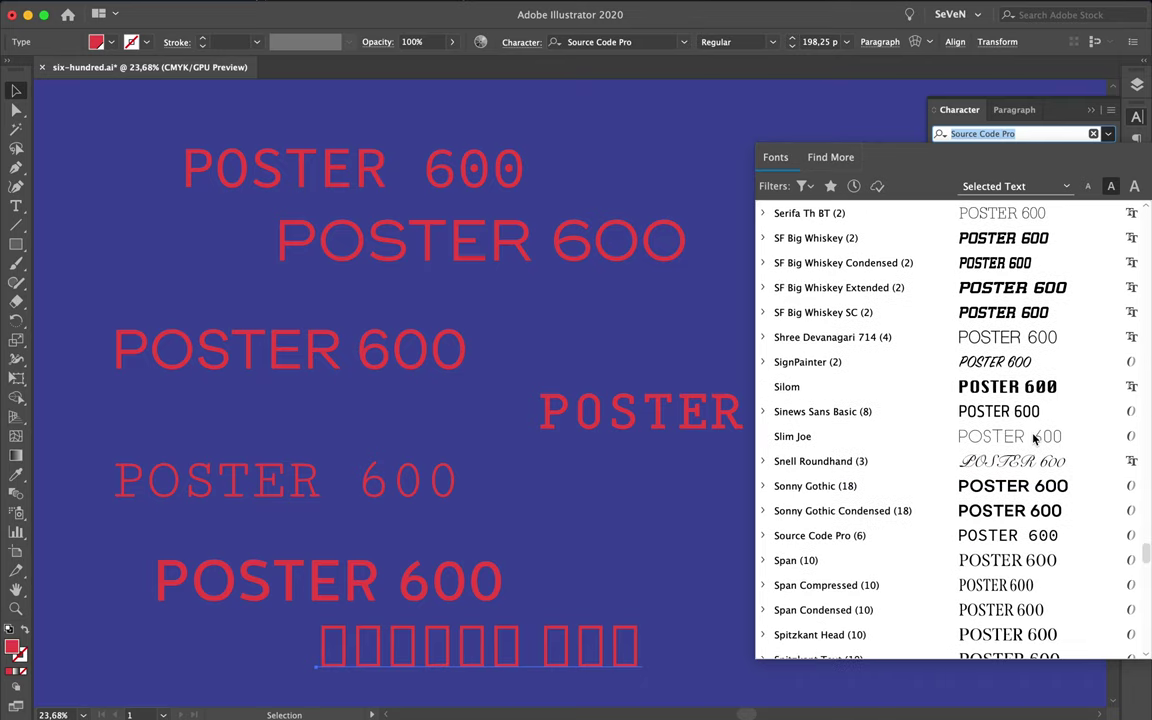
scroll(1035, 437, down, 1)
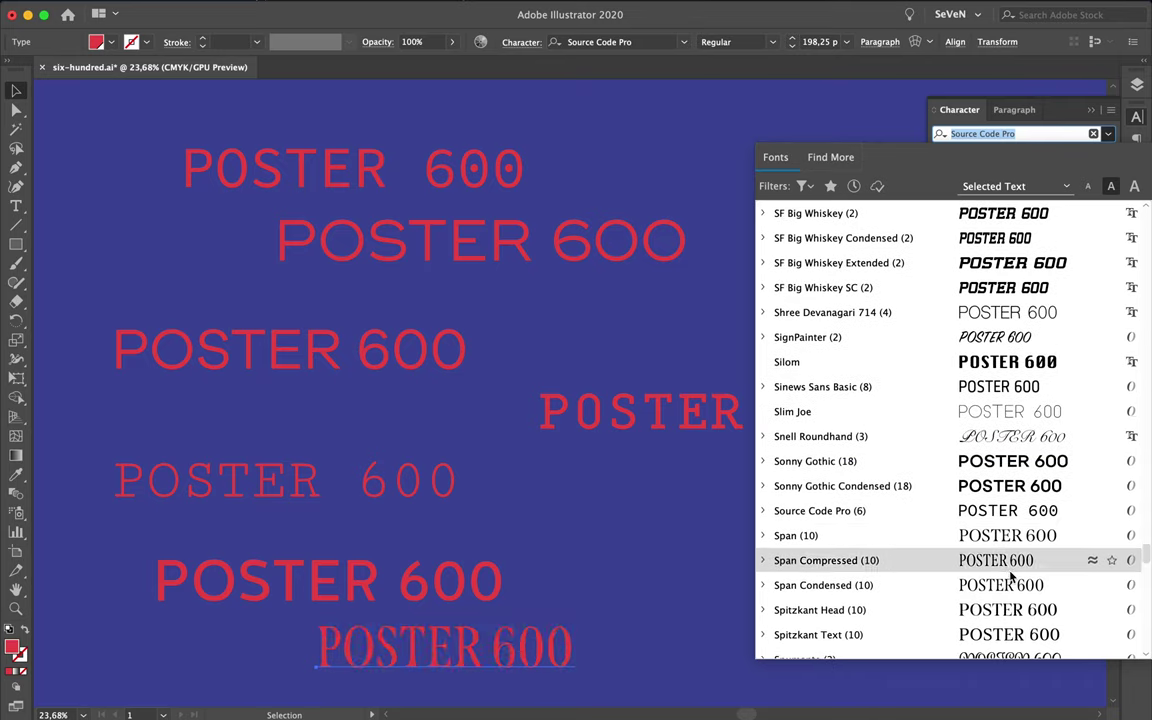
scroll(1012, 577, down, 1)
scroll(1012, 577, down, 5)
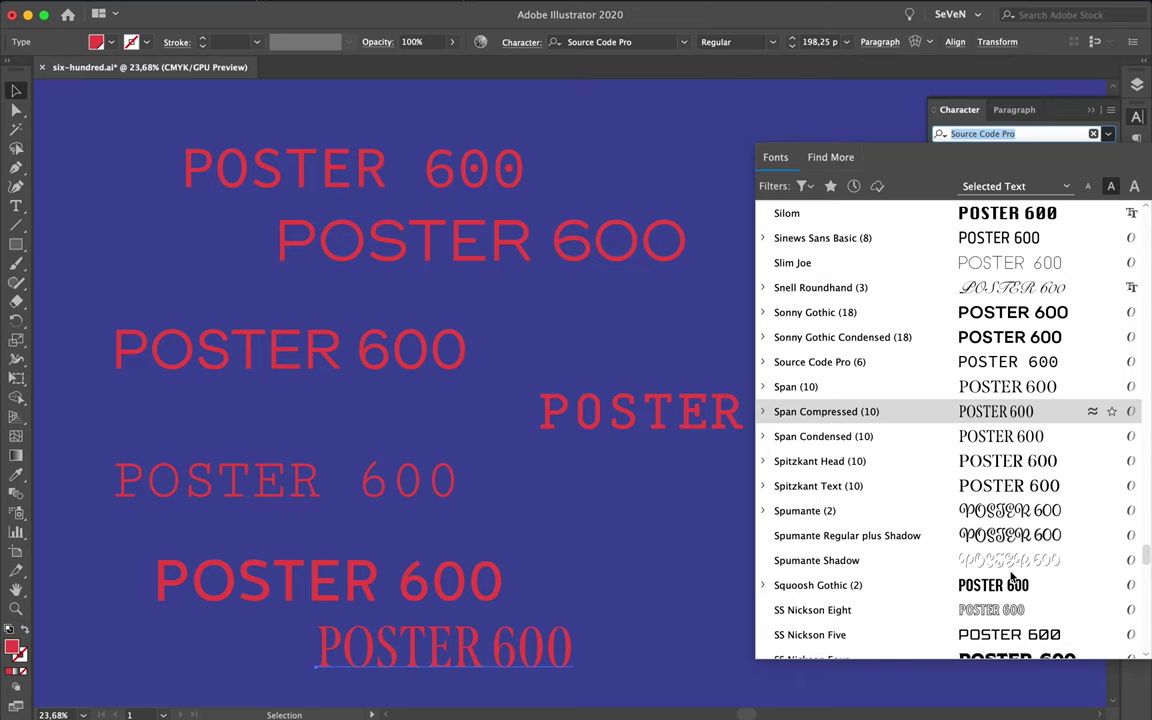
scroll(1020, 536, down, 2)
scroll(1020, 536, down, 4)
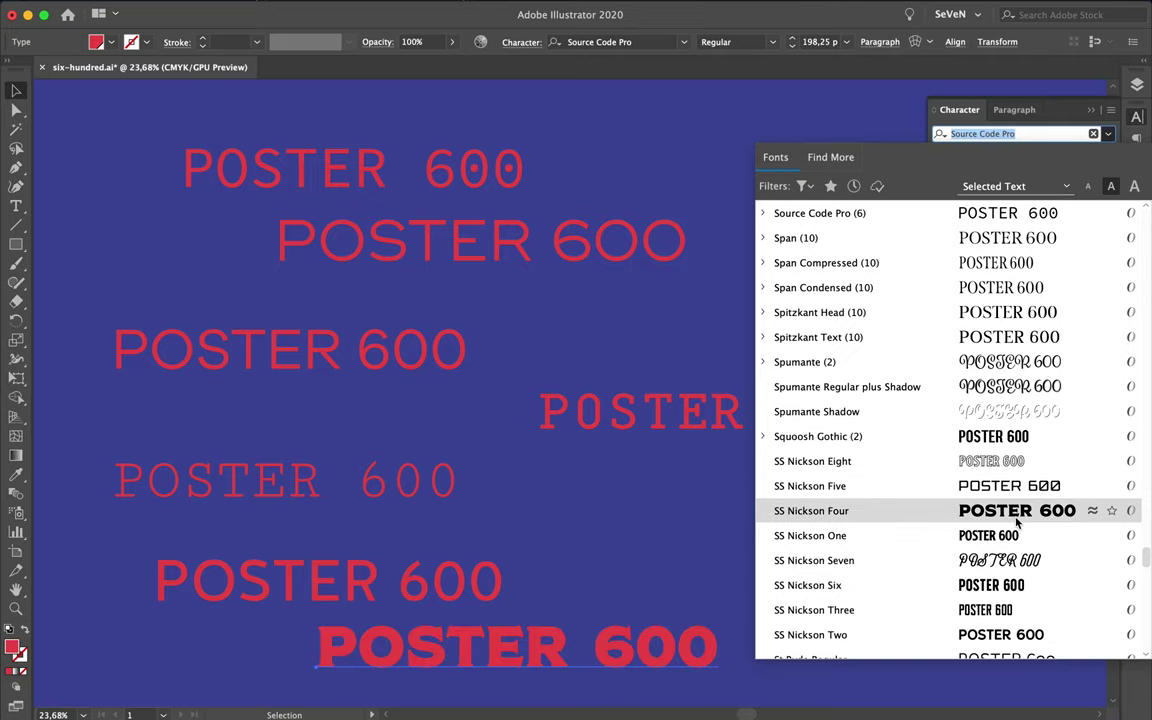
scroll(1020, 540, down, 4)
scroll(1020, 540, down, 4)
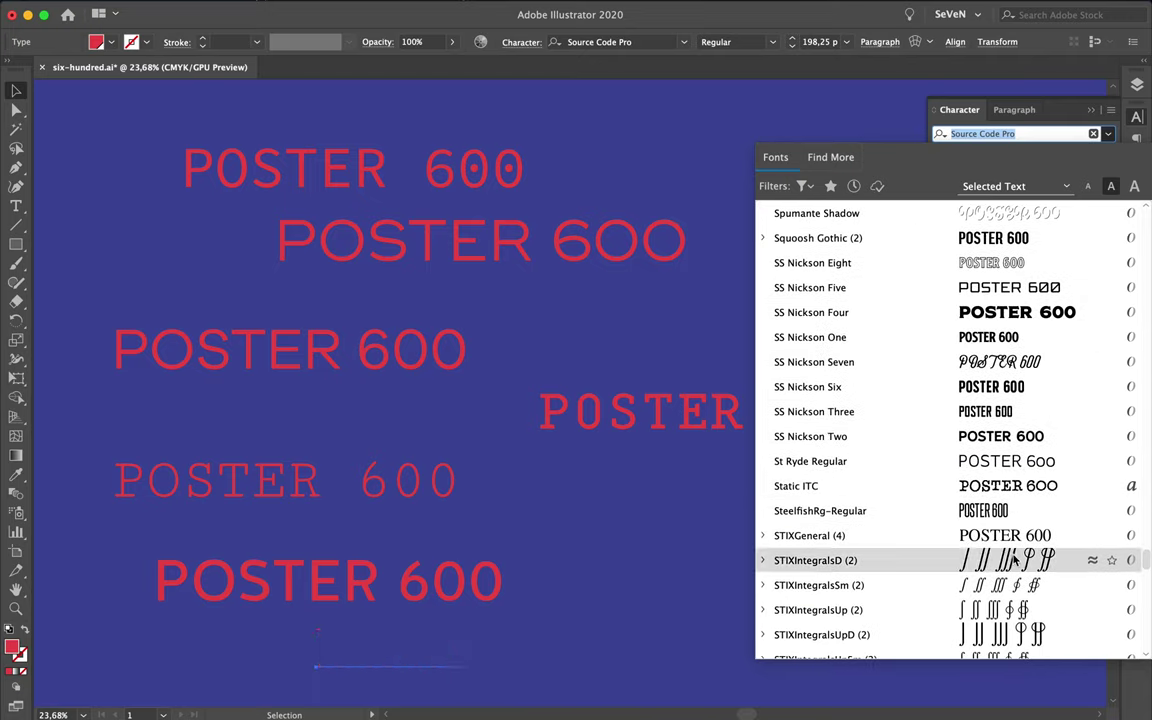
scroll(1005, 530, down, 14)
scroll(1000, 500, down, 1)
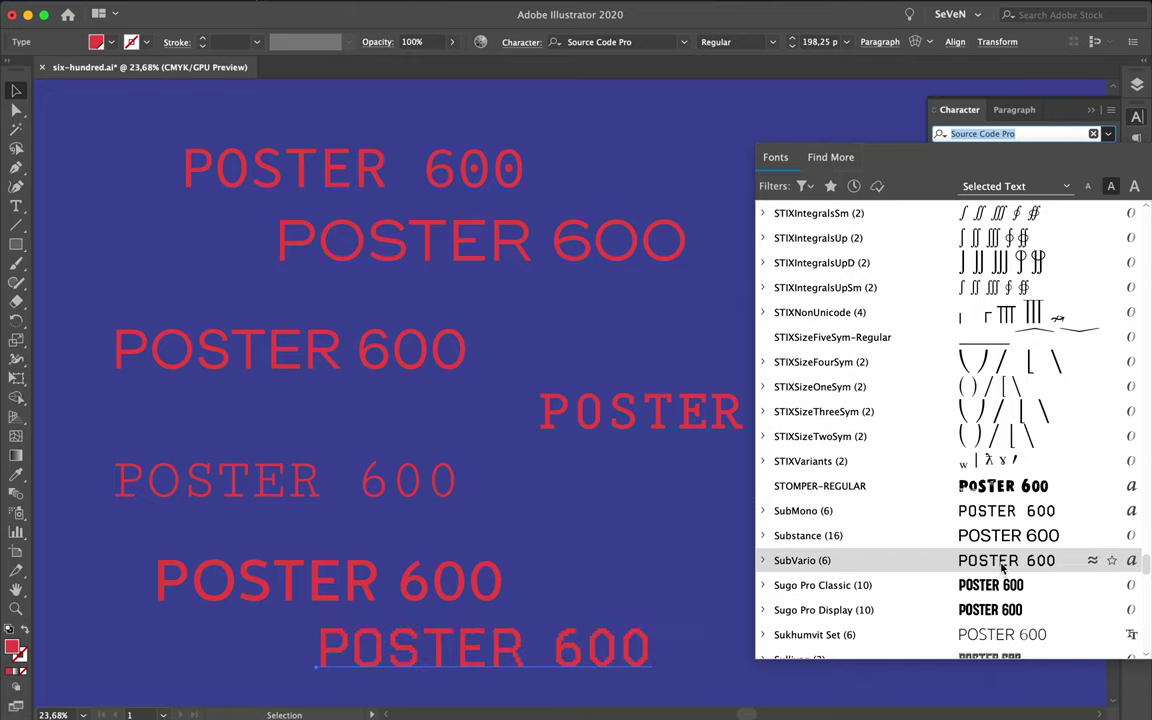
scroll(993, 587, down, 5)
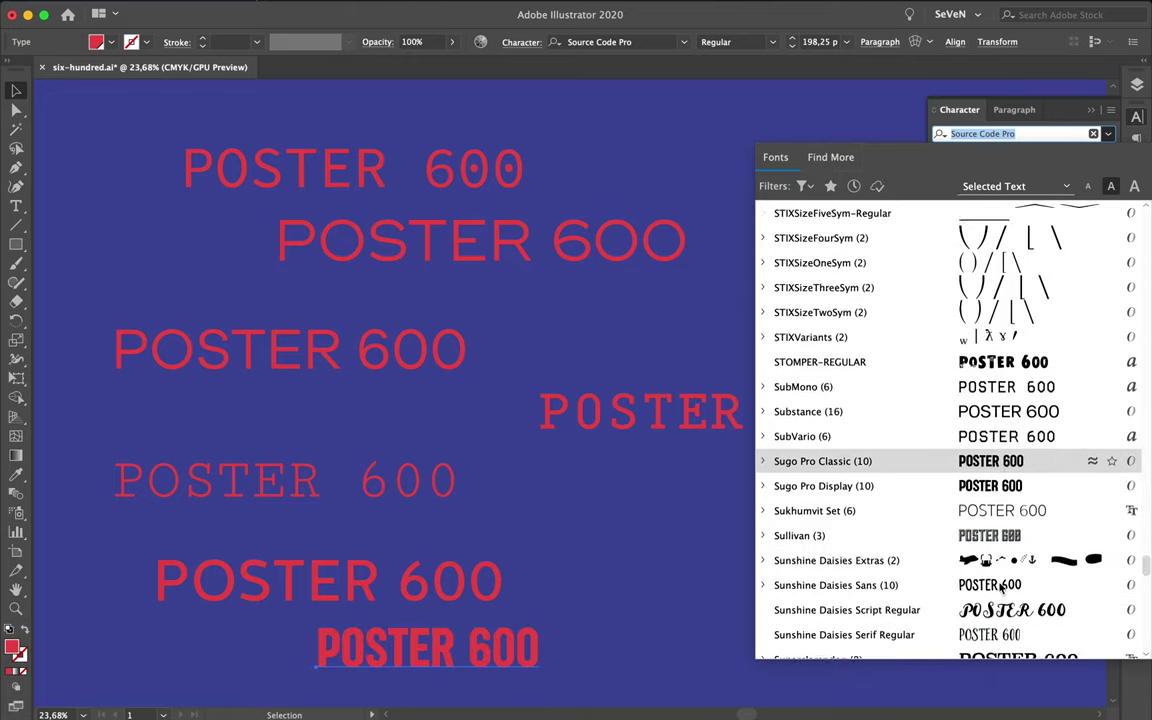
scroll(993, 587, down, 4)
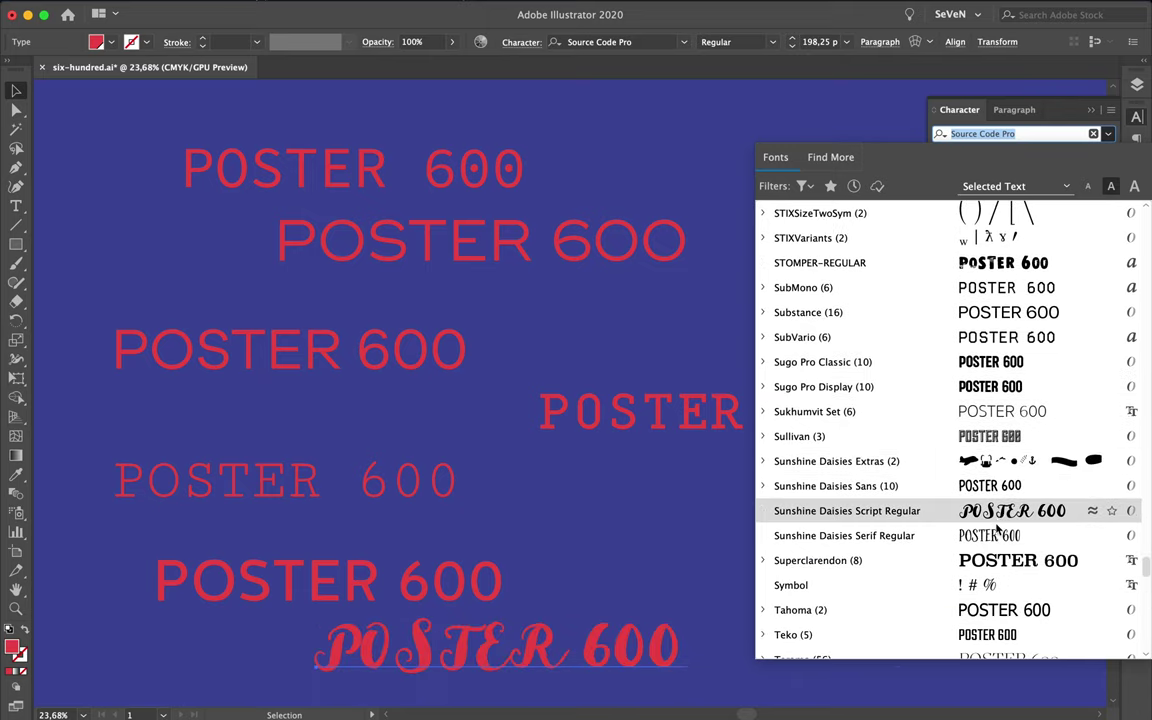
scroll(977, 610, down, 5)
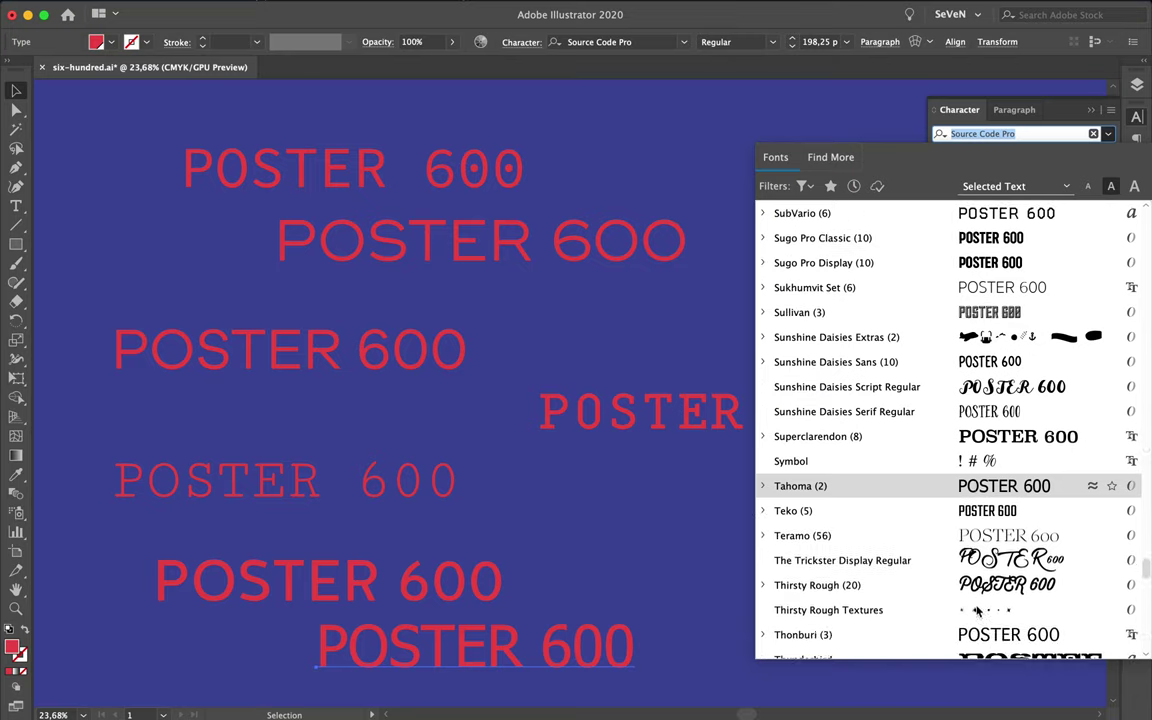
scroll(977, 610, down, 3)
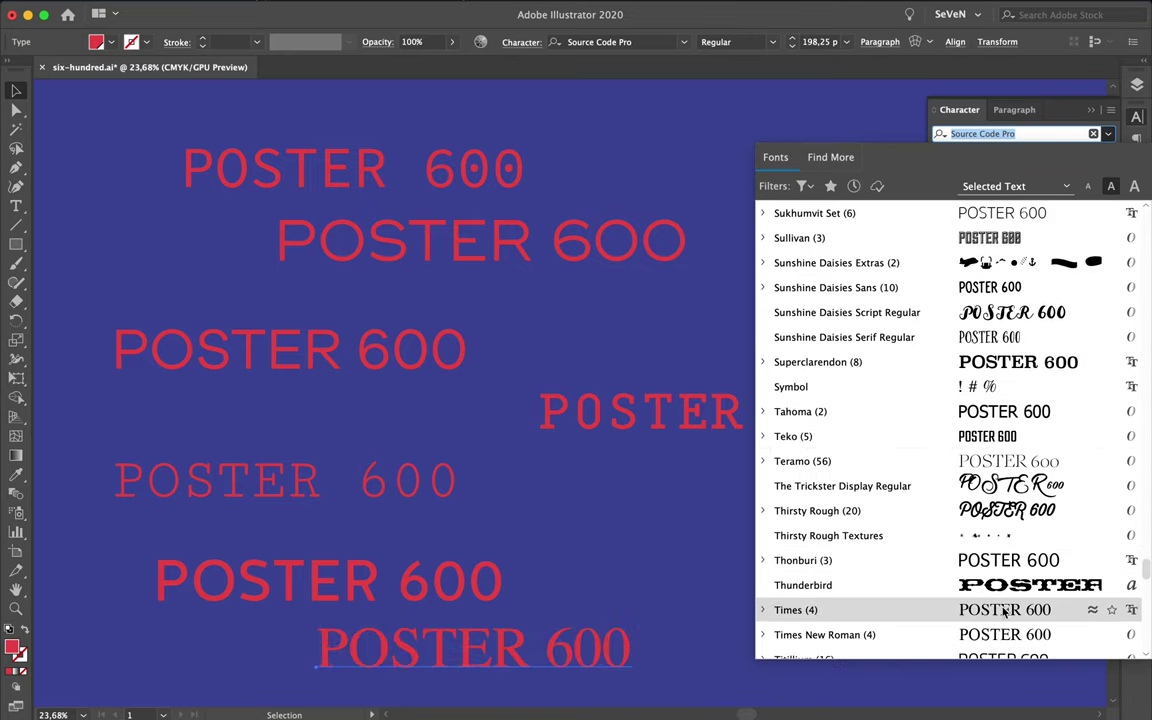
scroll(1005, 611, down, 4)
scroll(1005, 611, down, 2)
scroll(1005, 611, down, 1)
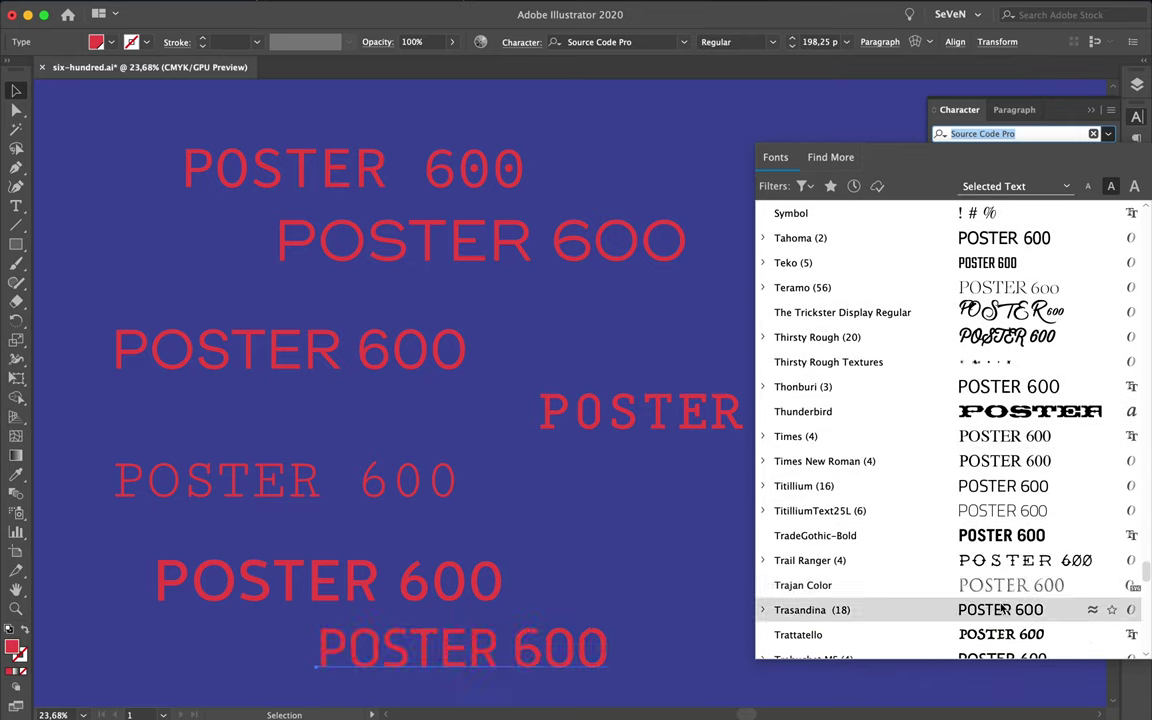
scroll(1003, 610, down, 1)
scroll(1003, 610, down, 2)
scroll(1003, 610, down, 3)
scroll(1003, 610, down, 1)
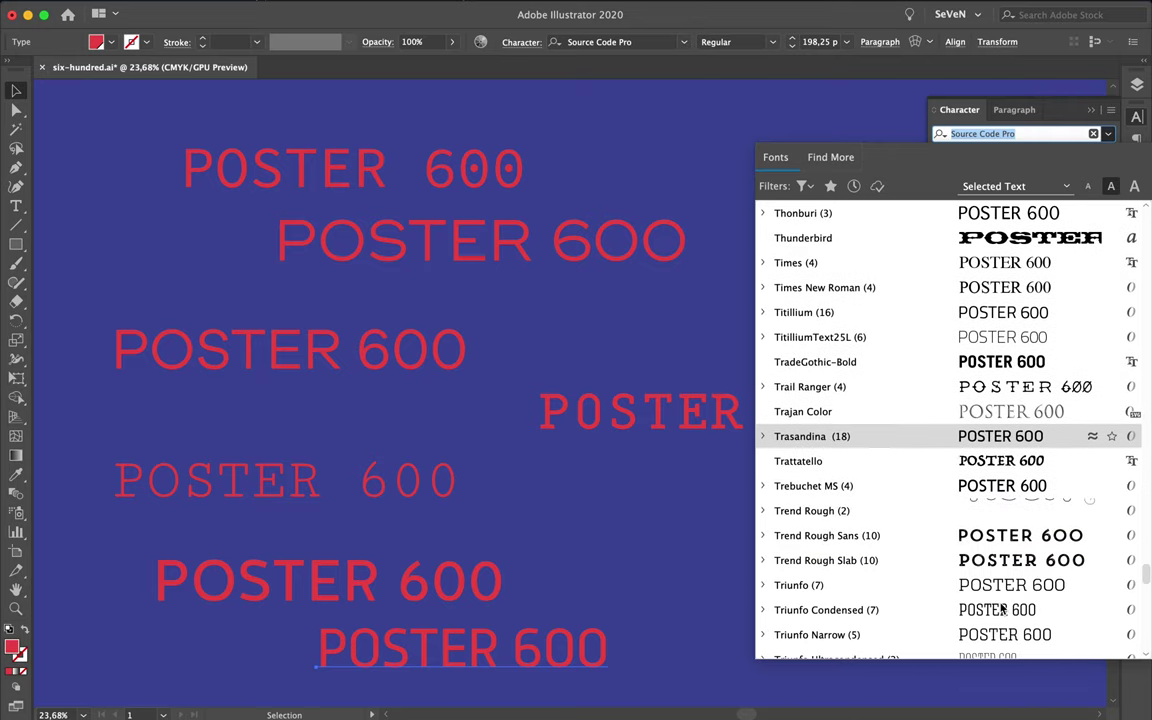
scroll(1003, 608, down, 2)
scroll(1003, 608, down, 3)
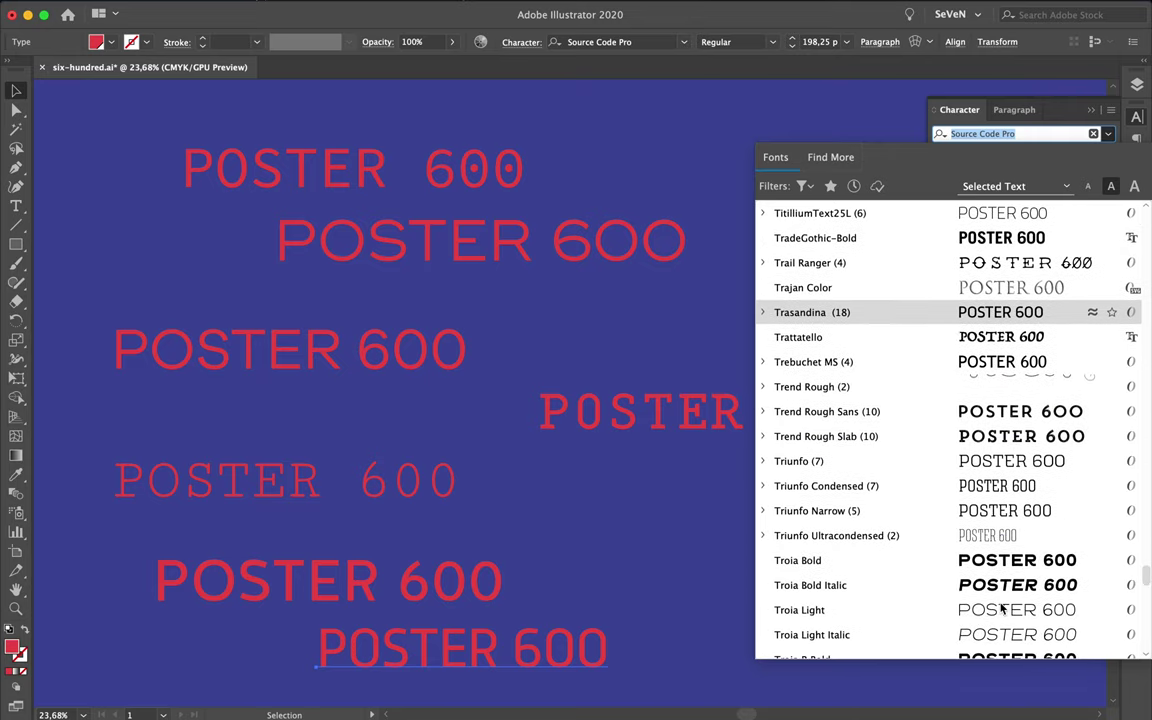
scroll(1003, 608, down, 1)
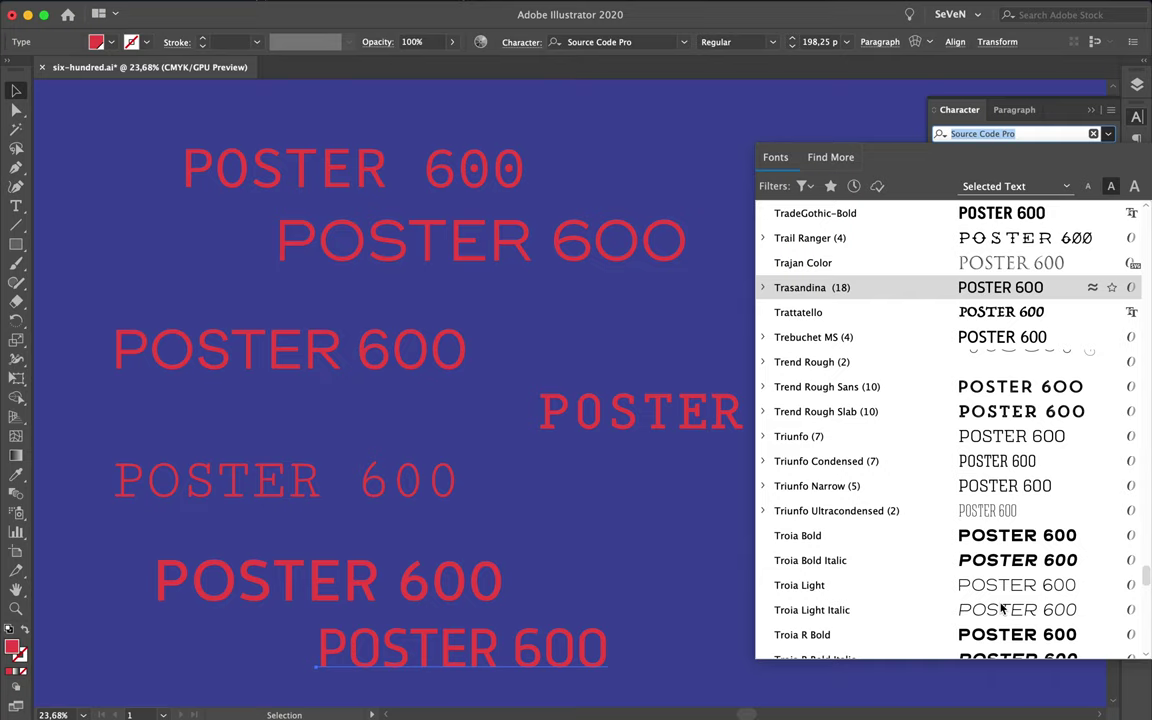
scroll(1003, 608, down, 2)
scroll(1003, 608, down, 2)
scroll(1003, 608, down, 4)
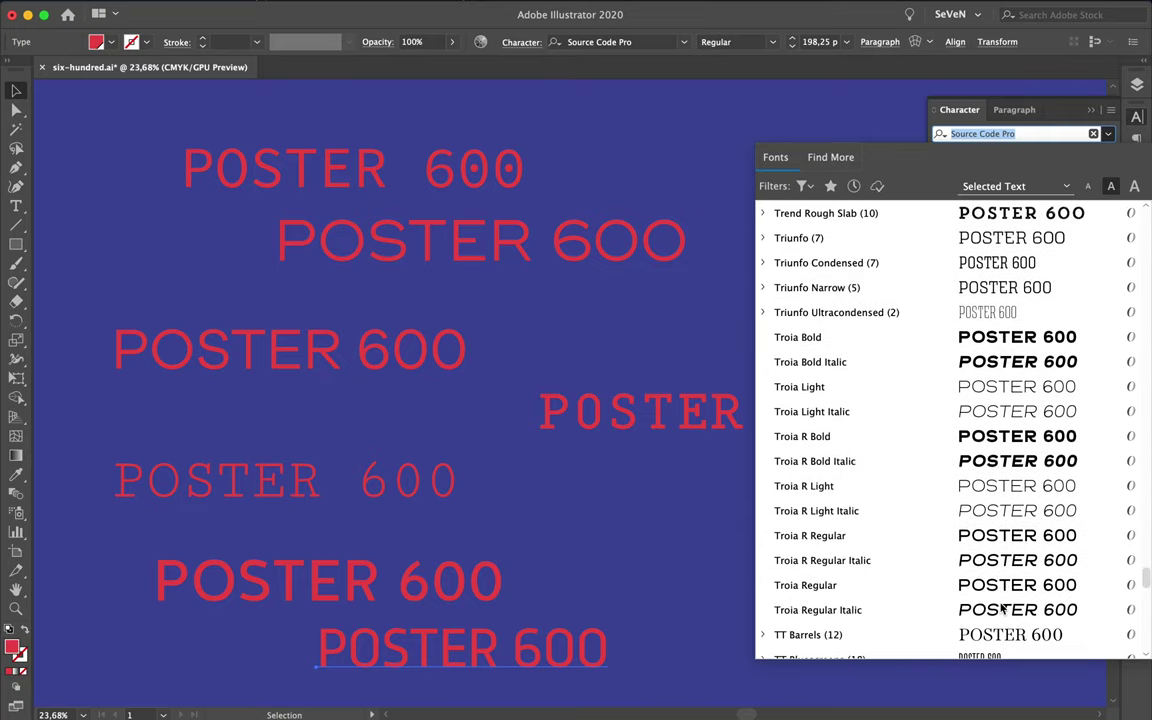
scroll(995, 588, down, 8)
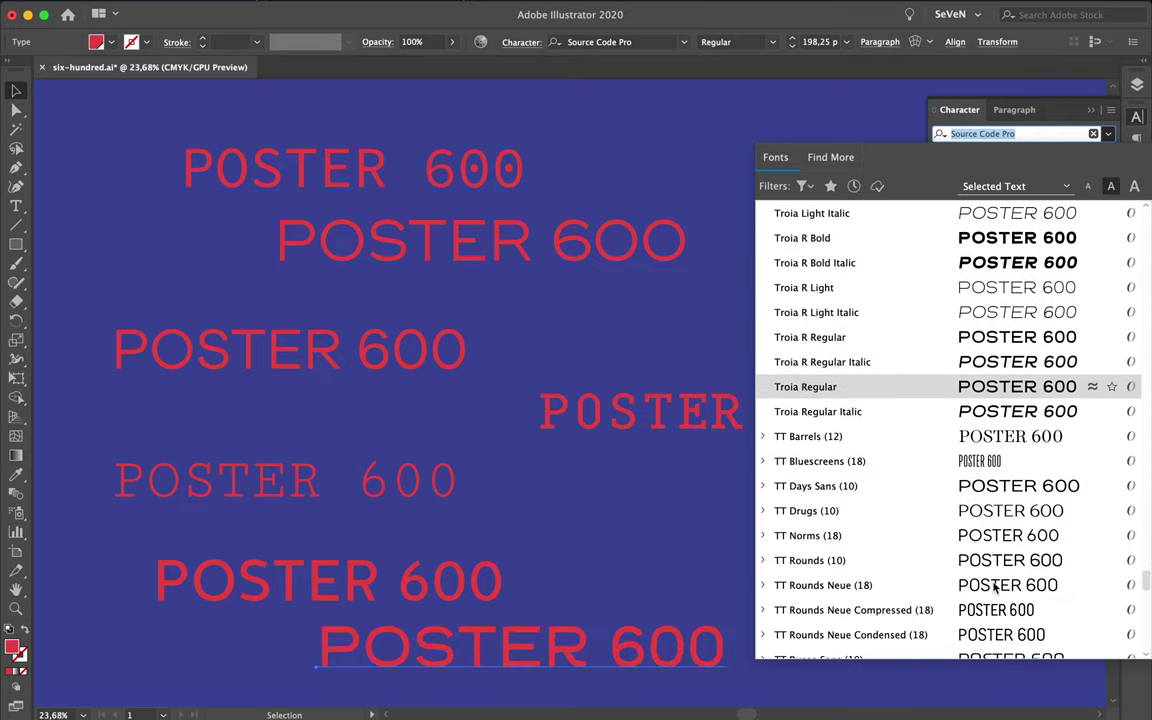
click(566, 548)
Step: Delete the bottom POSTER 600 line and set the third line in Galano Grotesque Bold
click(530, 655)
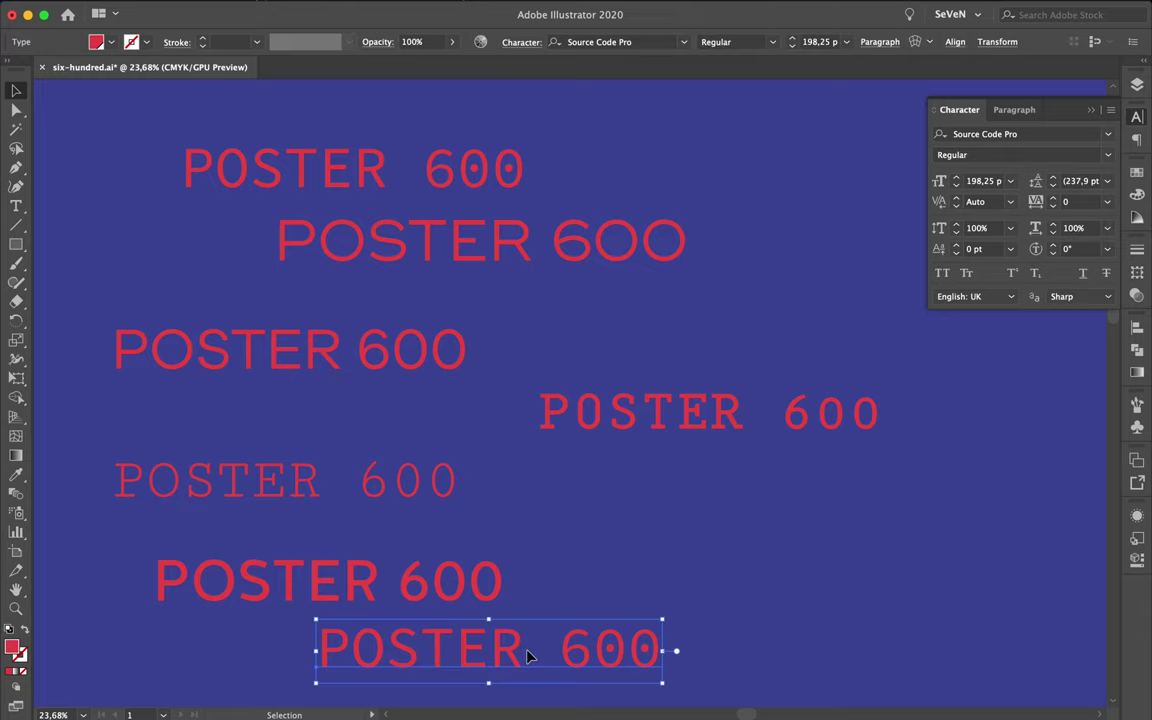
key(Delete)
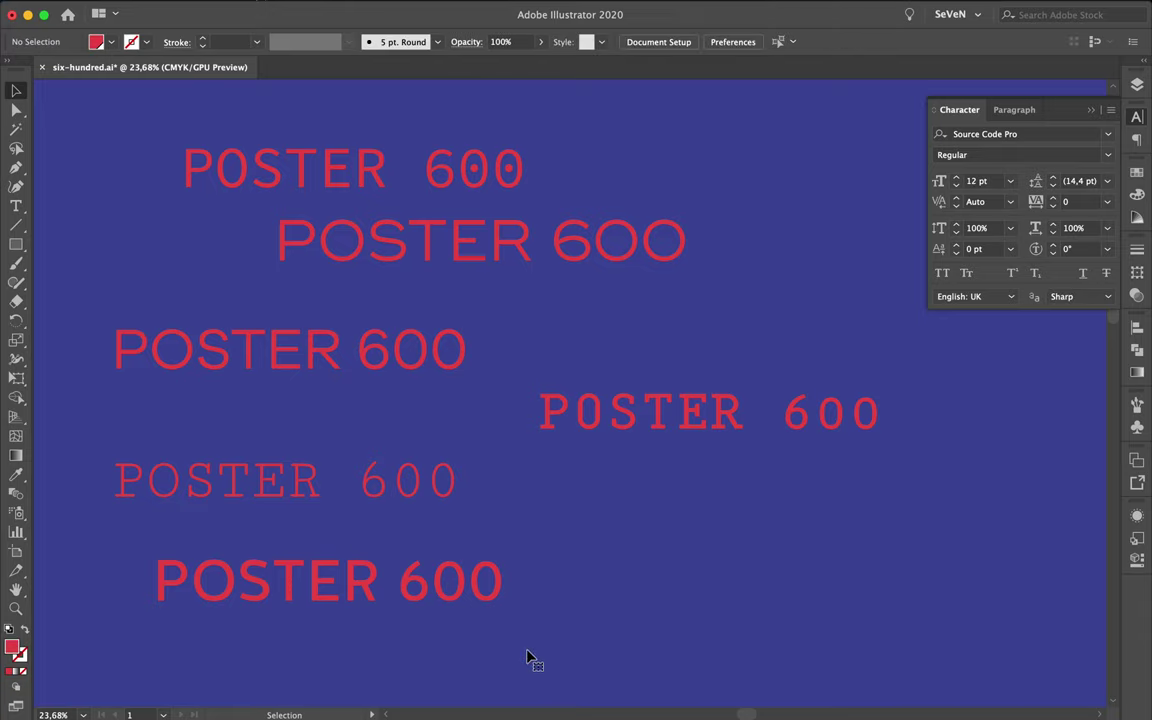
click(283, 330)
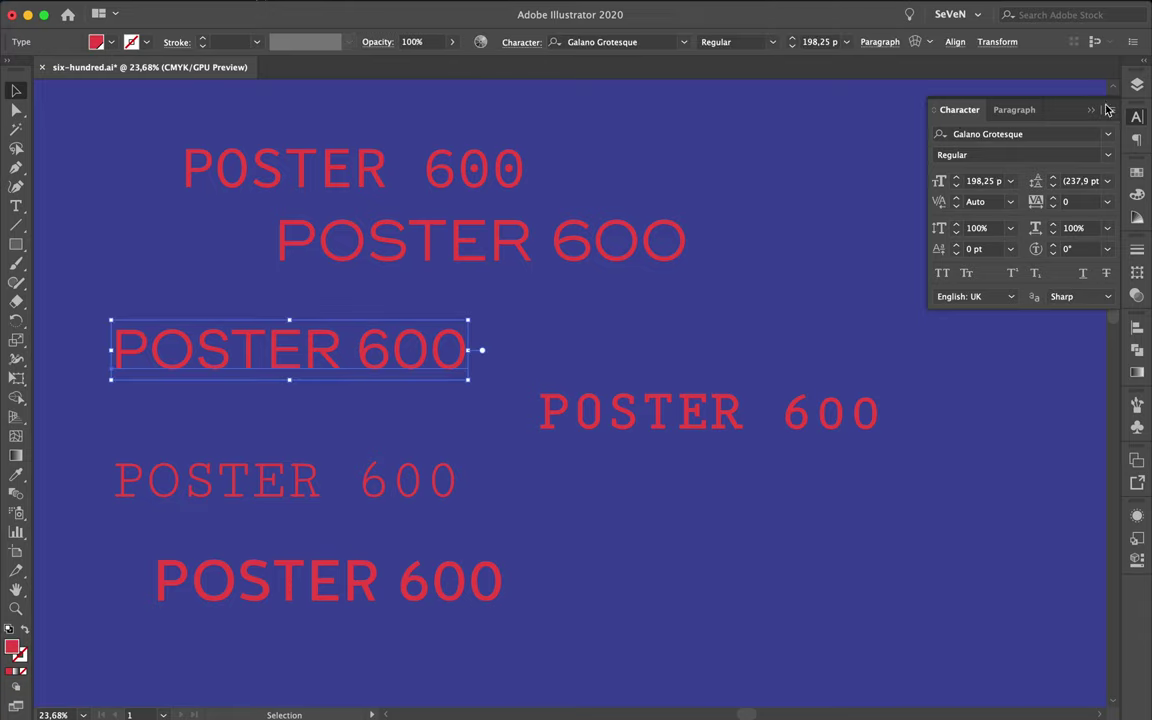
click(997, 133)
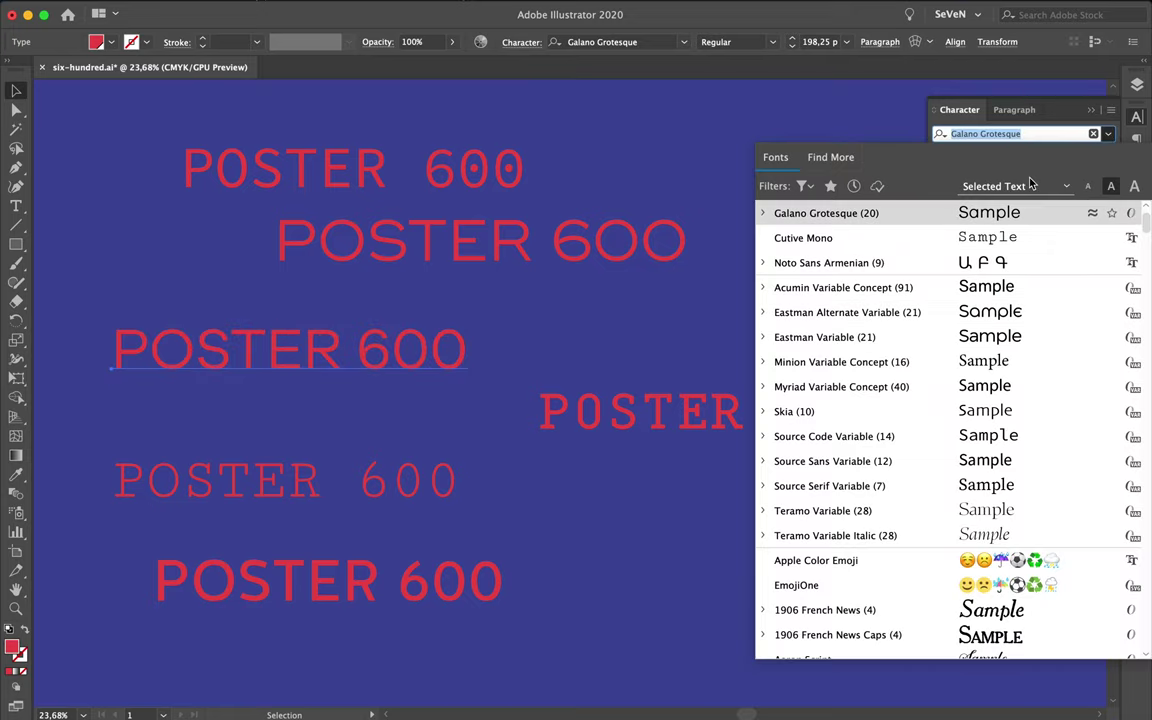
click(763, 213)
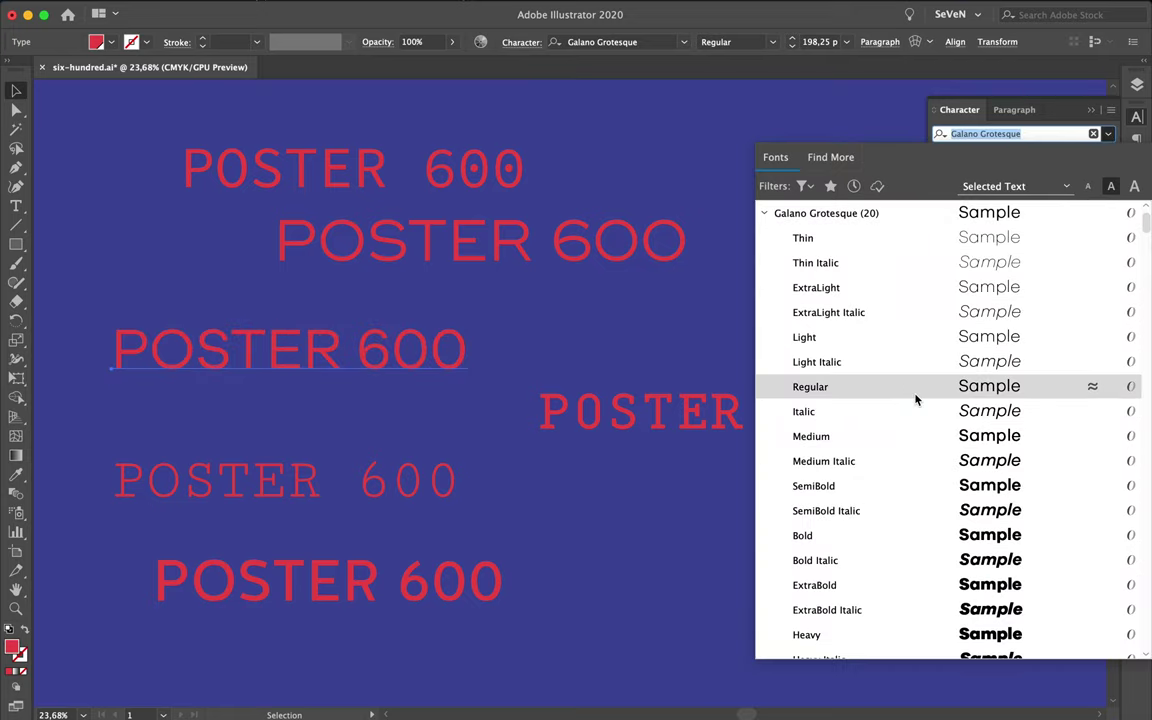
scroll(915, 400, down, 5)
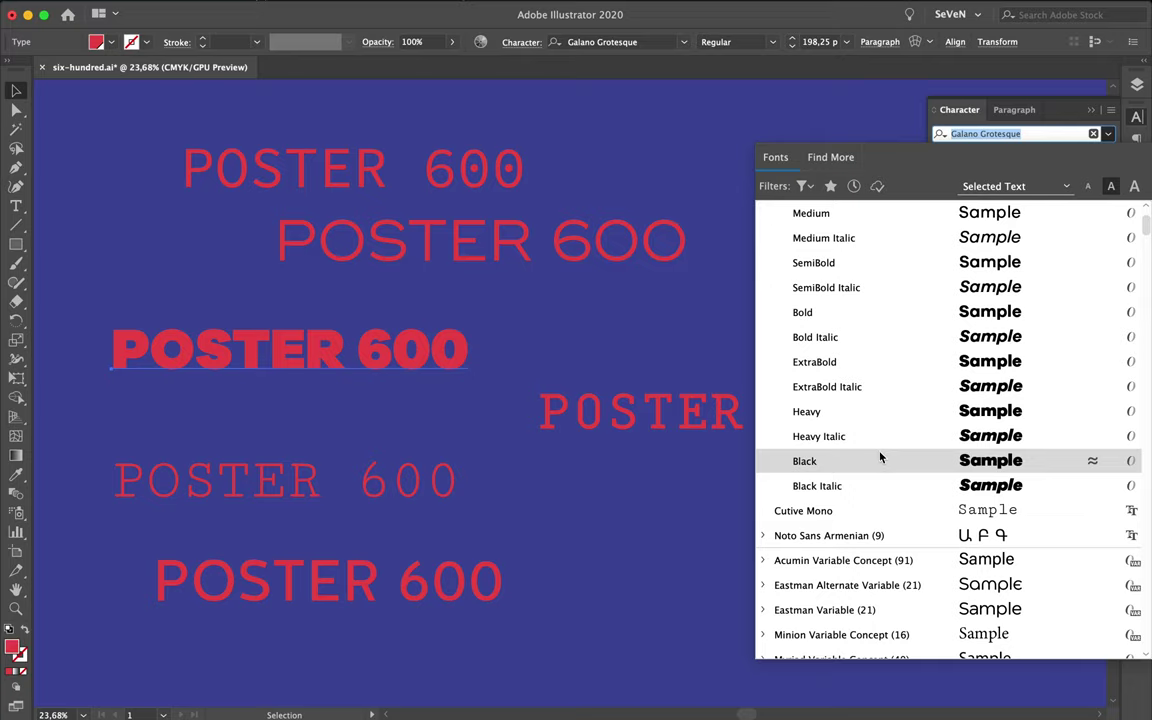
click(876, 326)
Step: Make the Halis GR line and the second POSTER 600 line Bold
click(417, 480)
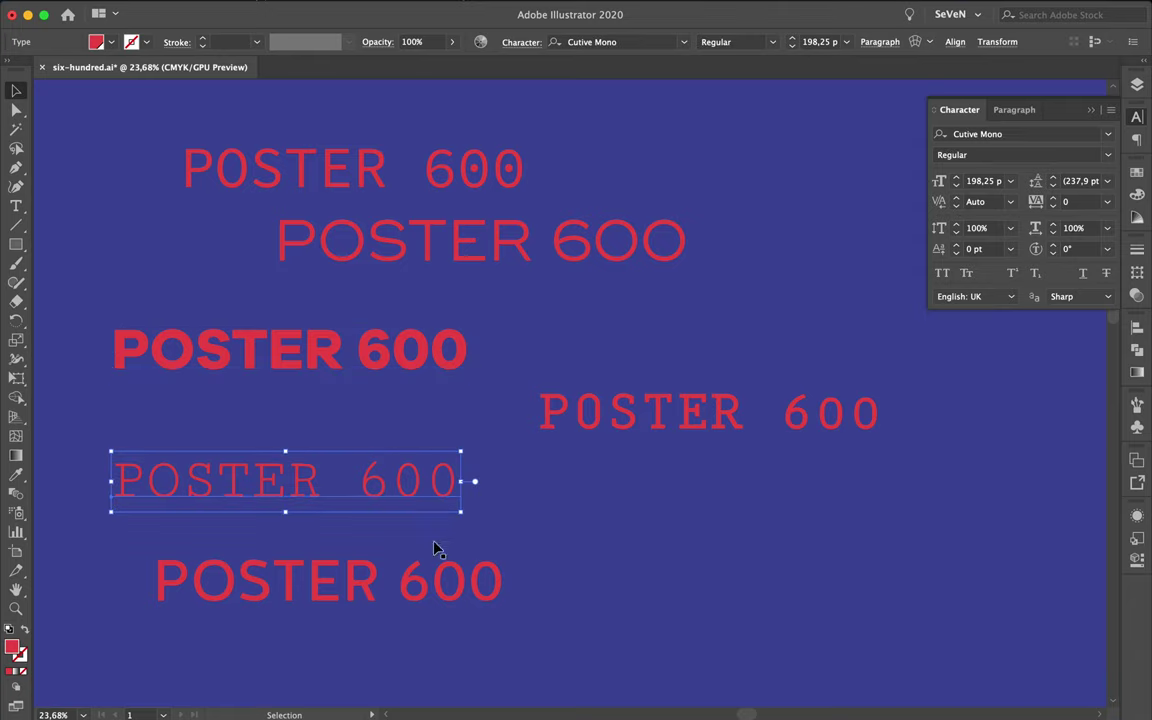
click(437, 573)
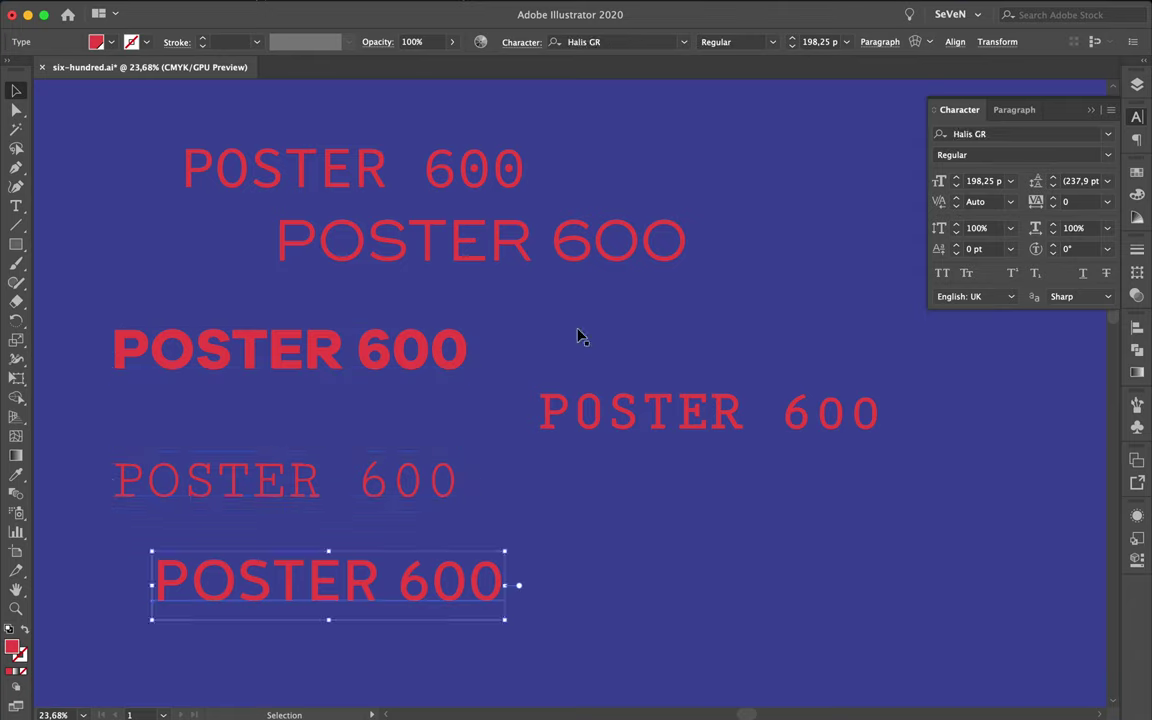
shift+click(538, 263)
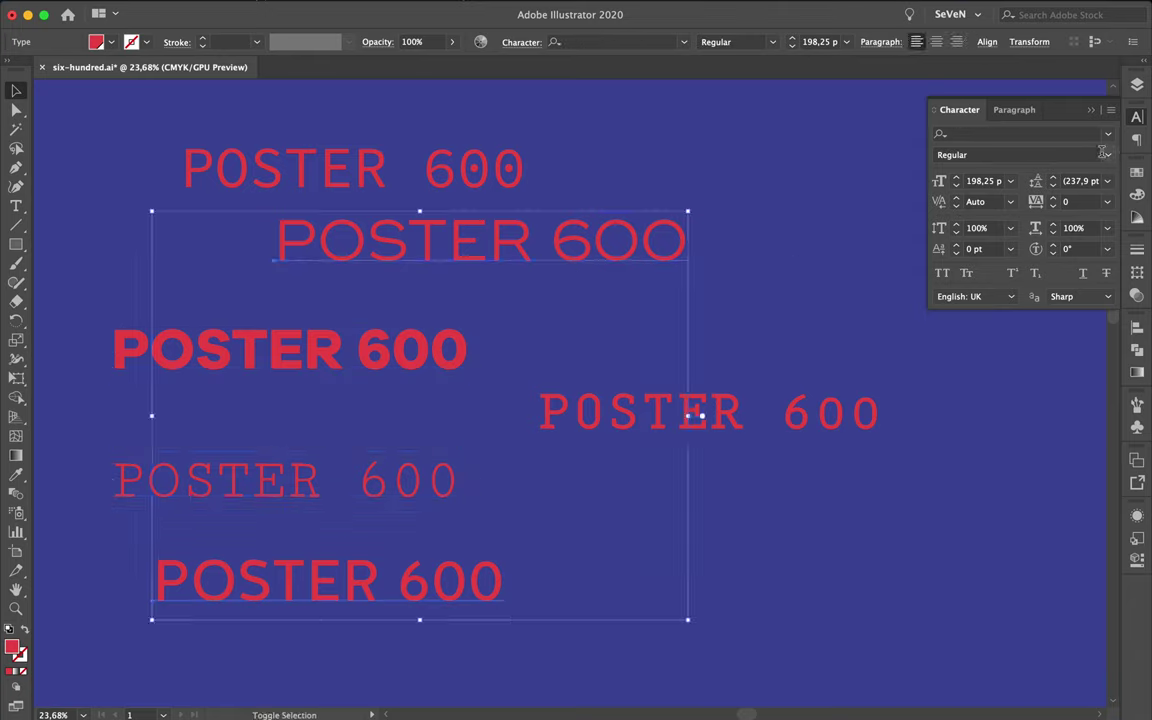
click(1107, 161)
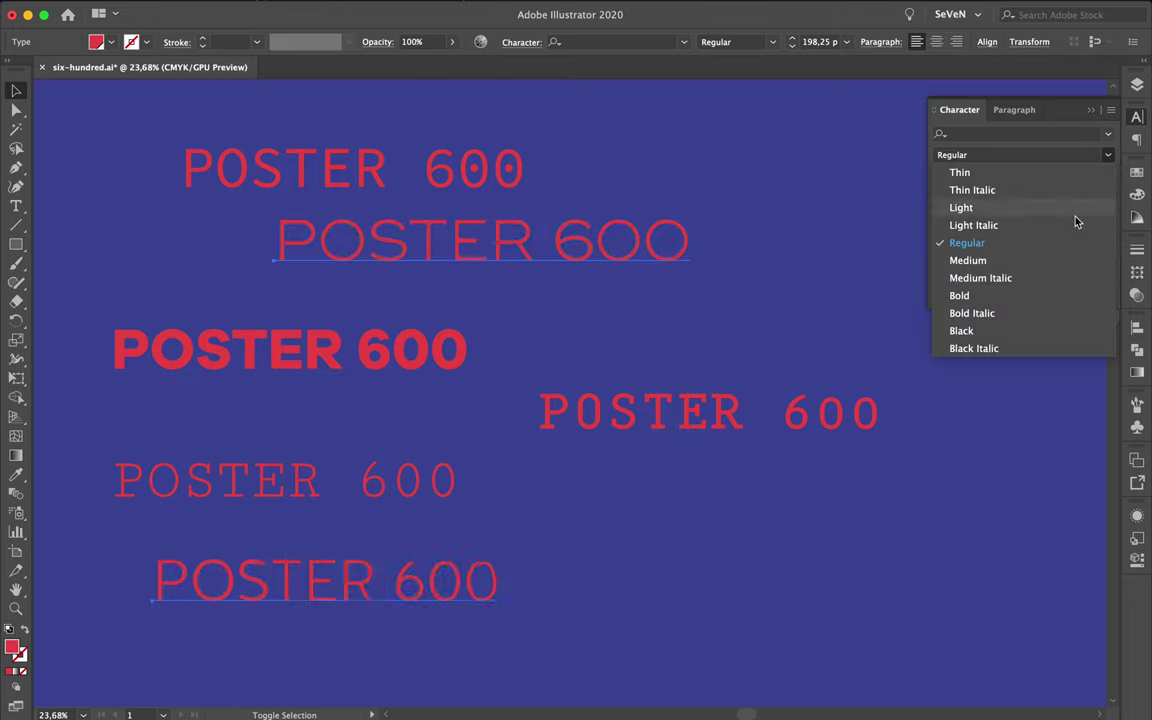
click(1036, 296)
click(727, 331)
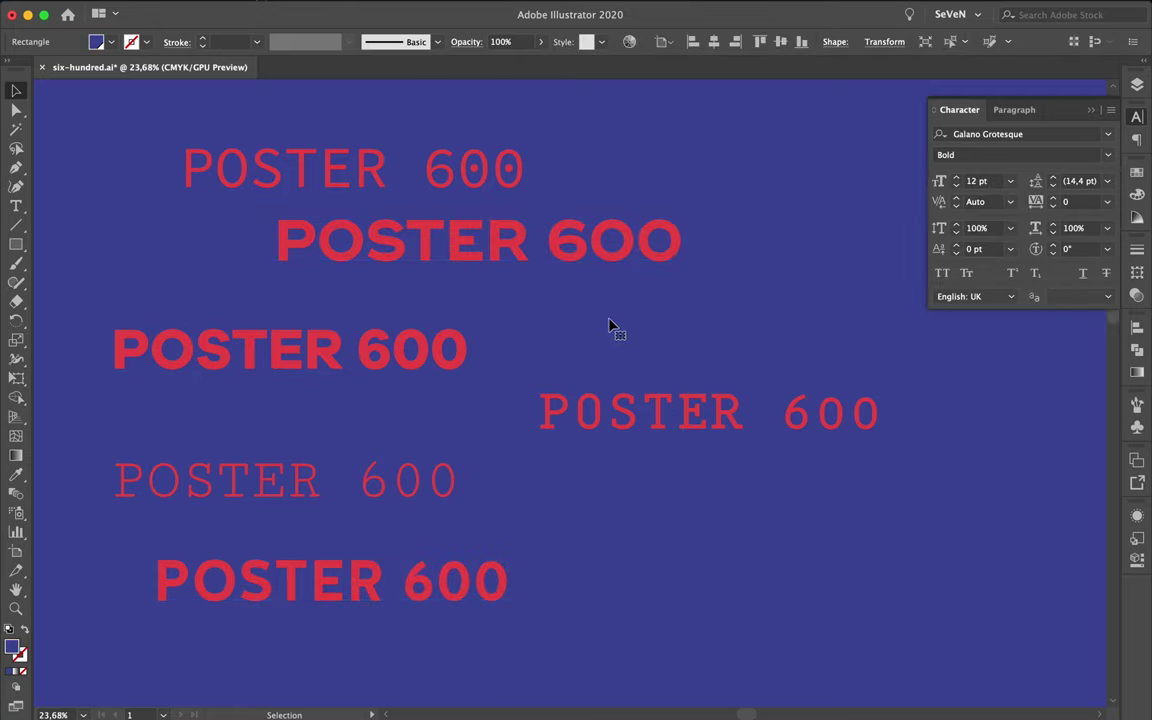
Step: Drag the thin lines under the bold ones and the last bold line above the top thin line
mouse_move(367, 470)
mouse_down()
mouse_move(419, 509)
mouse_move(447, 640)
mouse_up()
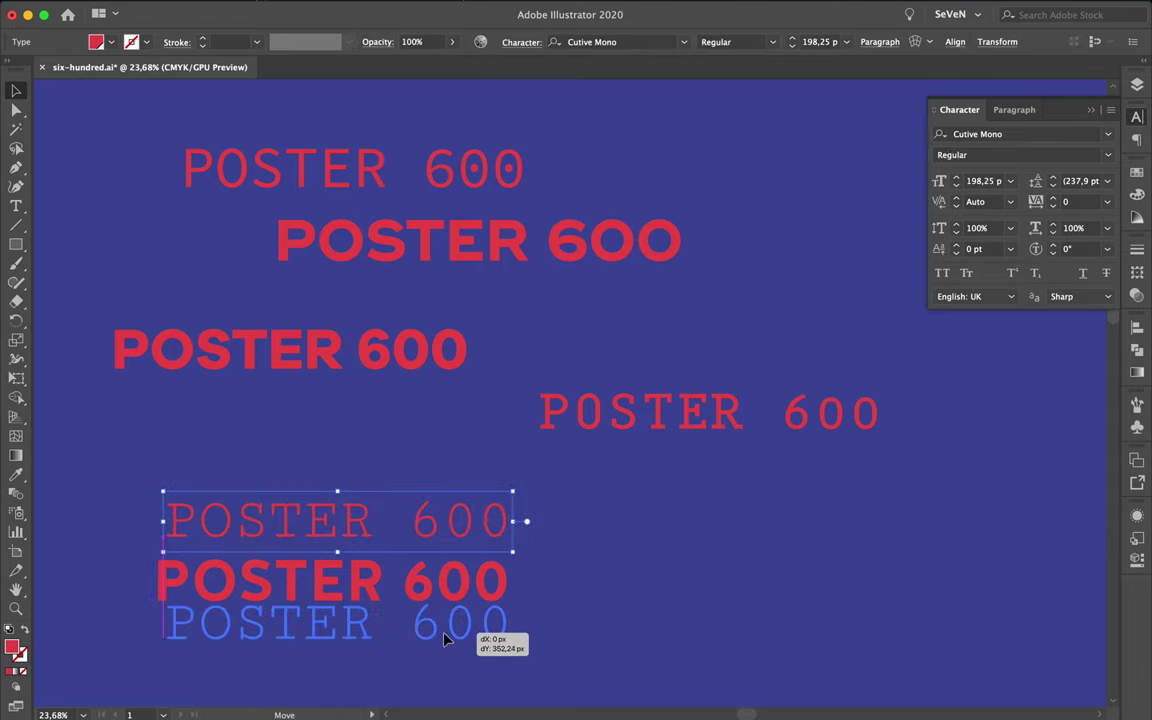
click(588, 621)
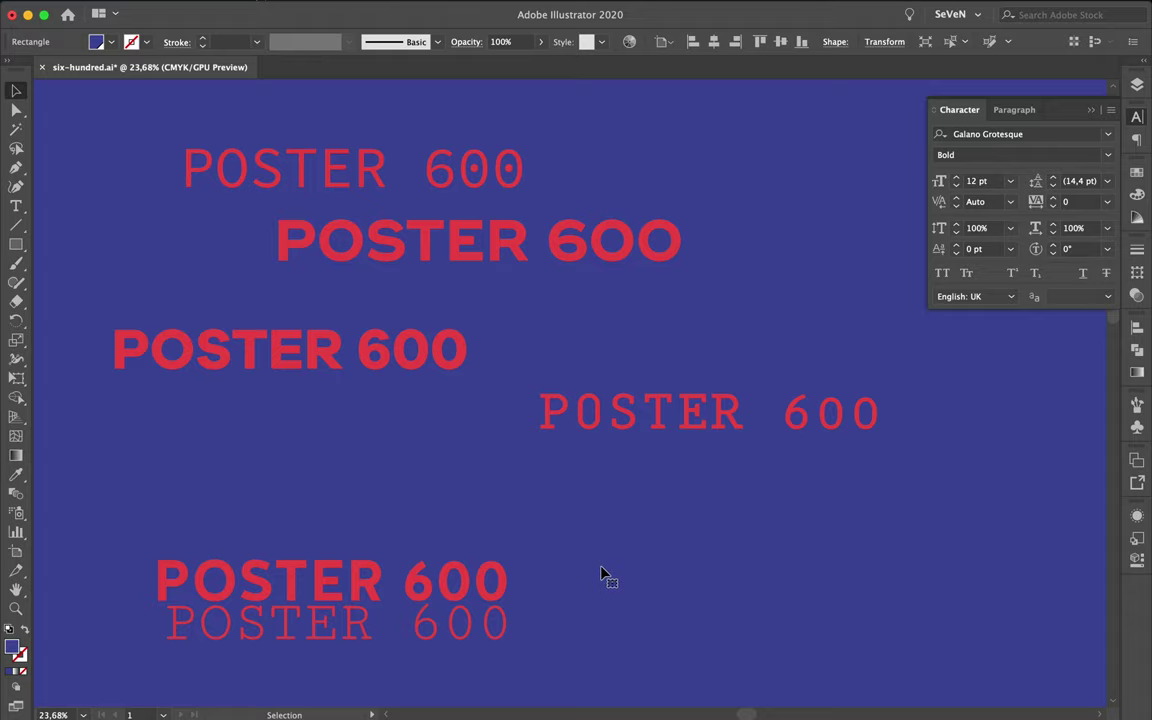
drag(591, 406, 173, 400)
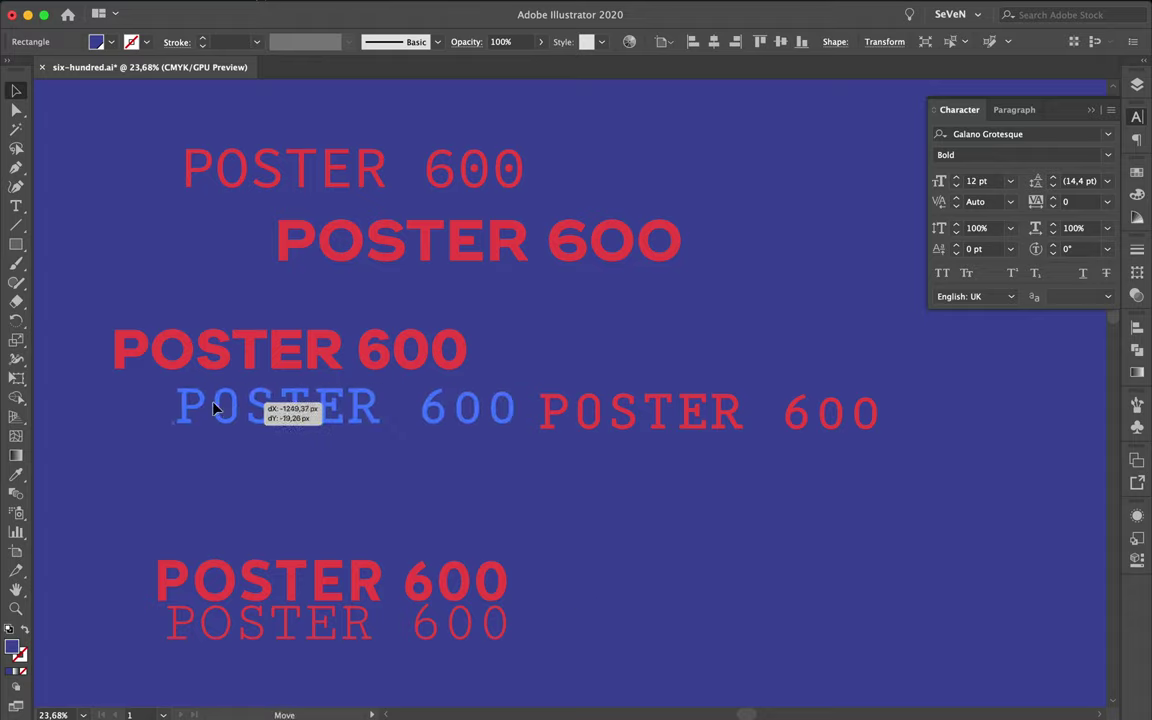
click(487, 533)
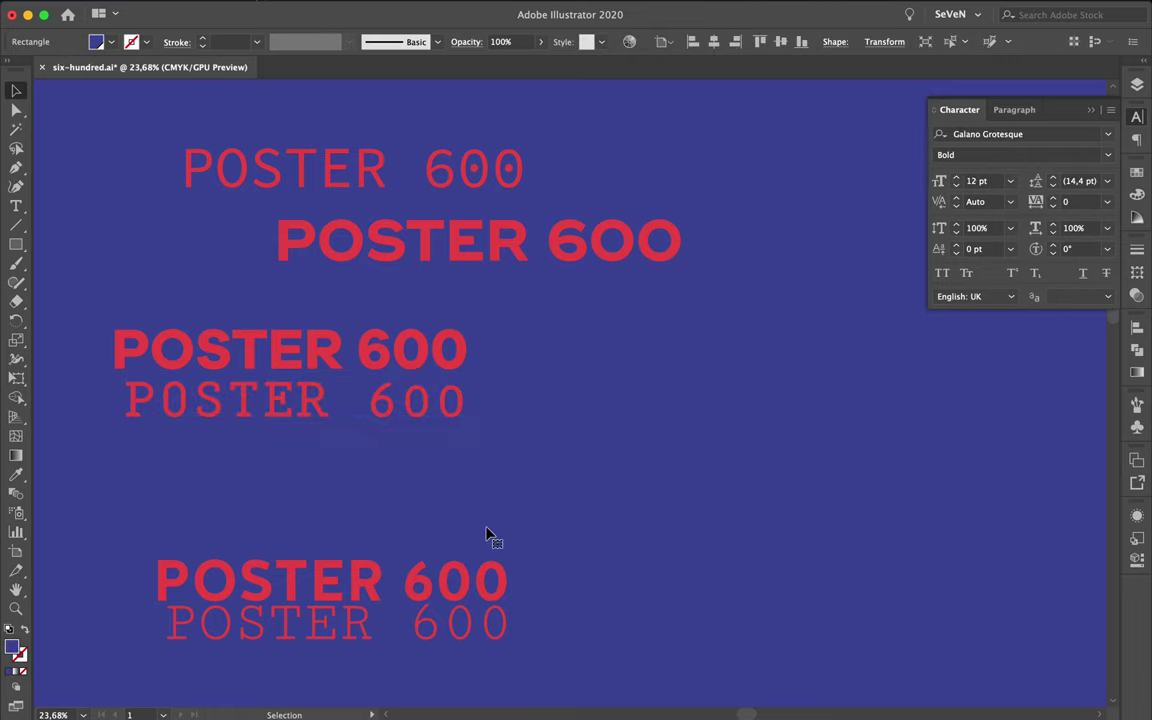
drag(465, 236, 349, 106)
scroll(412, 228, down, 1)
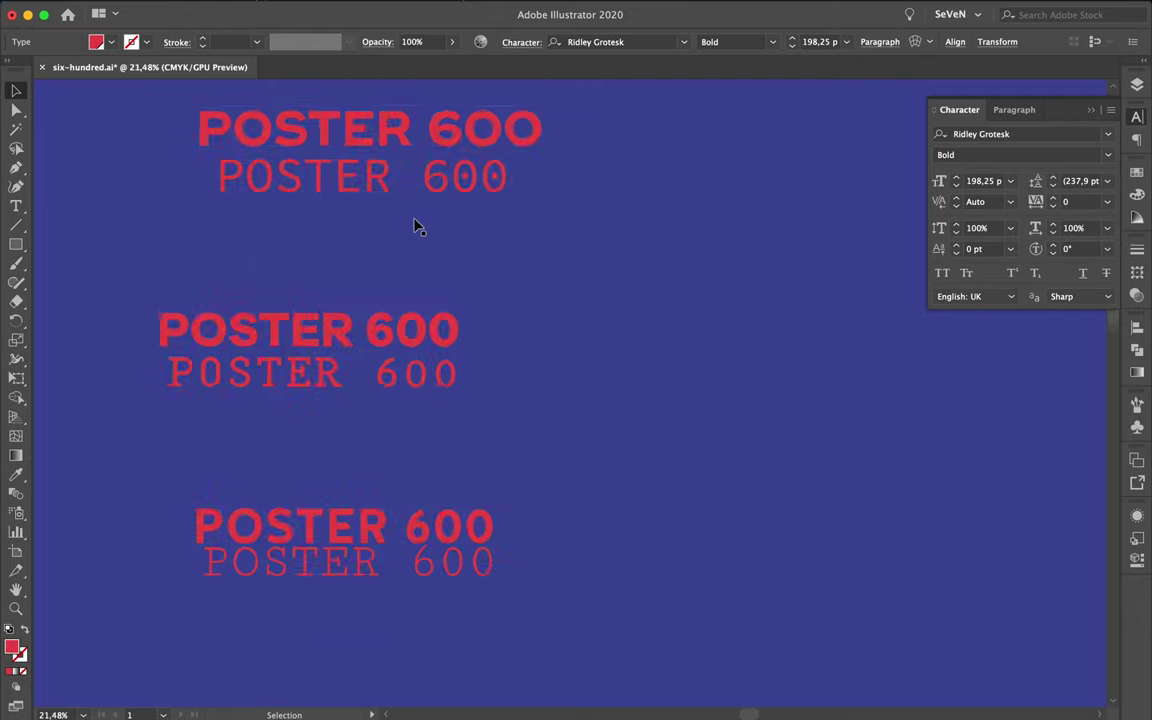
scroll(414, 226, down, 1)
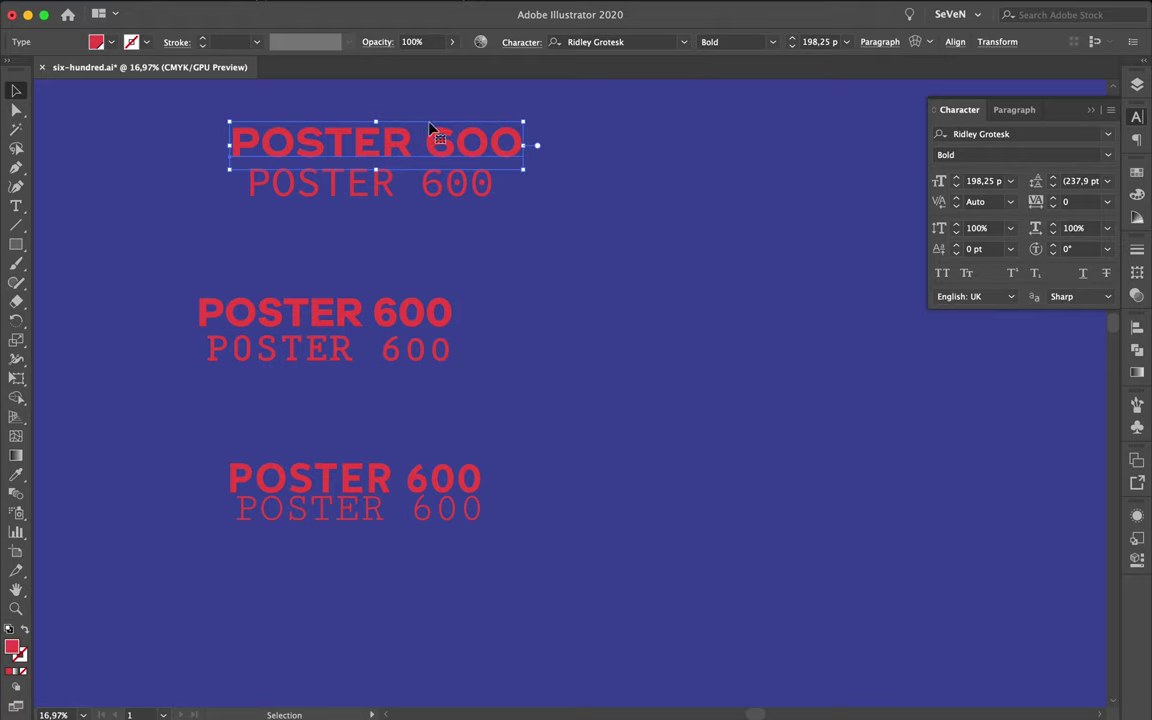
Step: Delete the top bold line and retype the thin line below it as 'ABCDEFGSWX'
key(Delete)
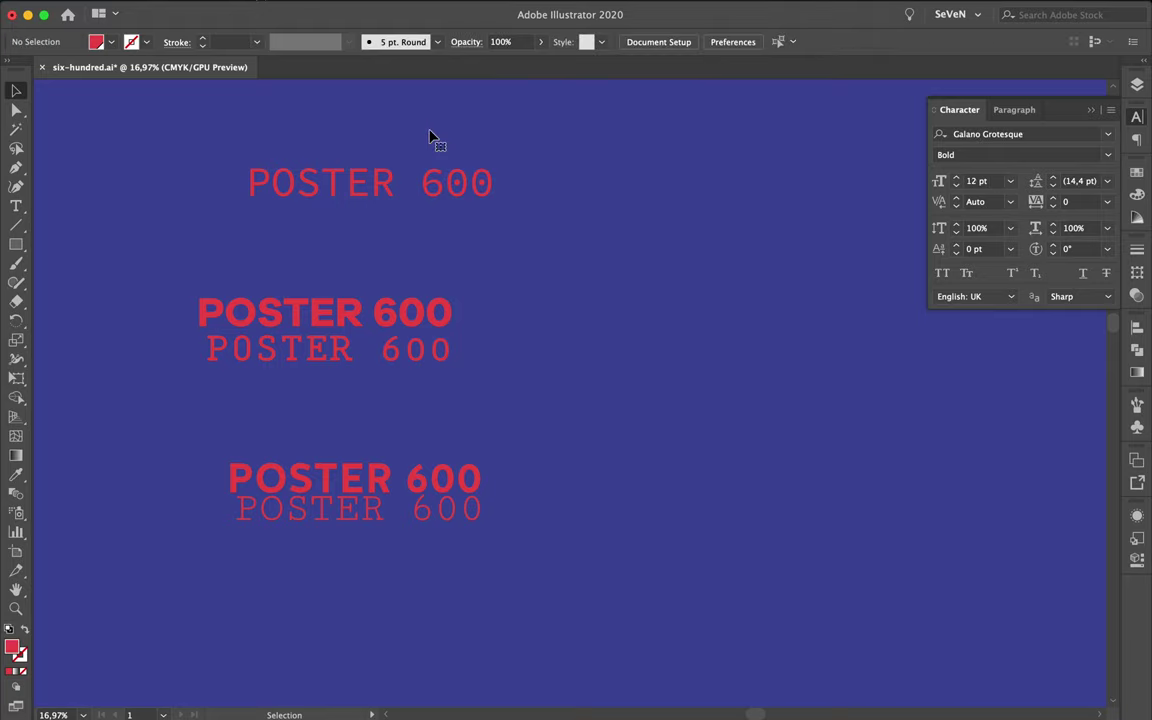
click(435, 193)
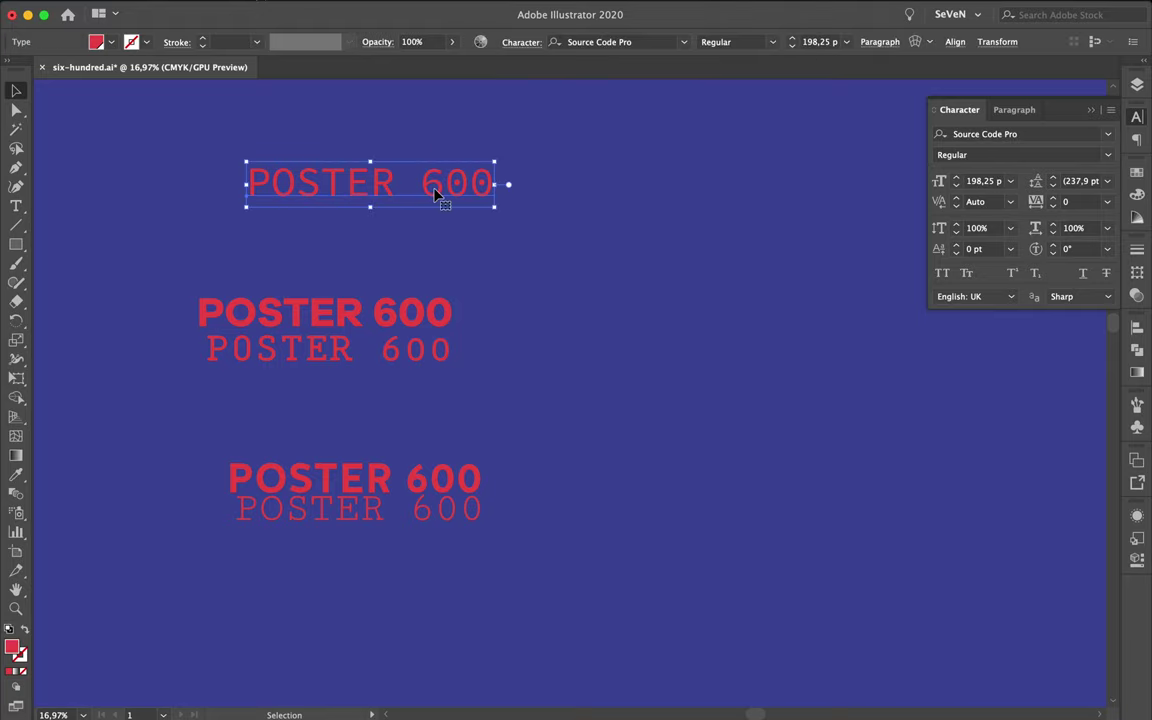
double_click(395, 188)
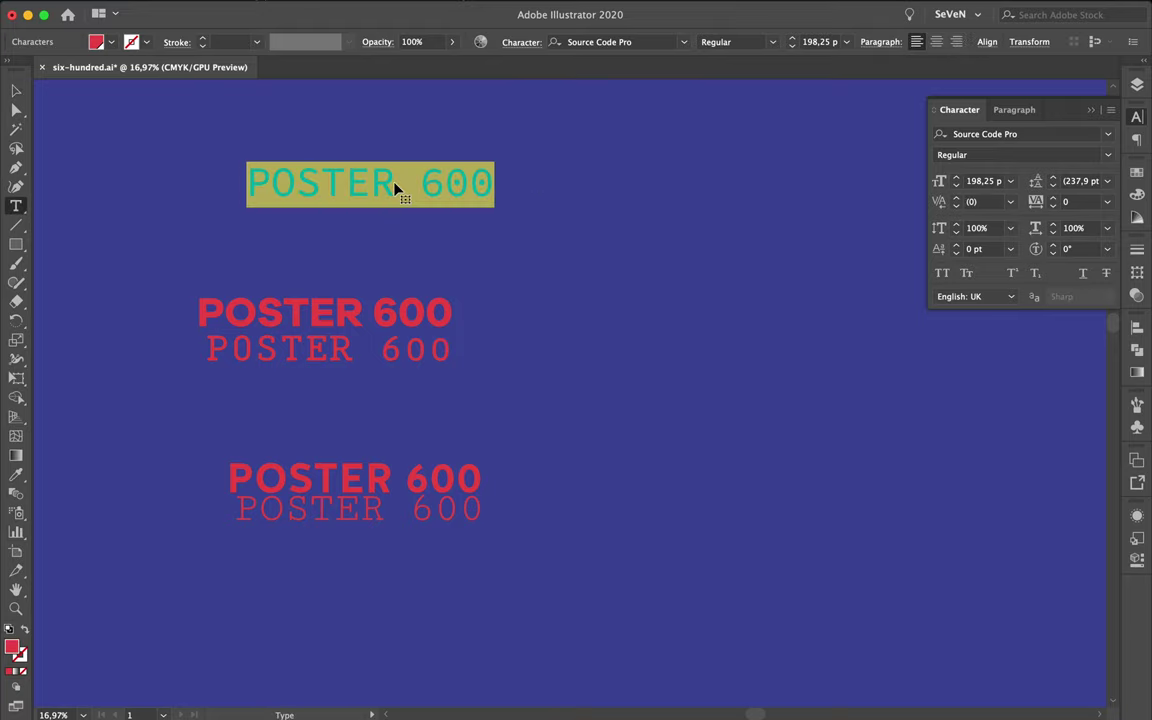
click(410, 188)
triple_click(353, 183)
text(a)
key(BackSpace)
text(A)
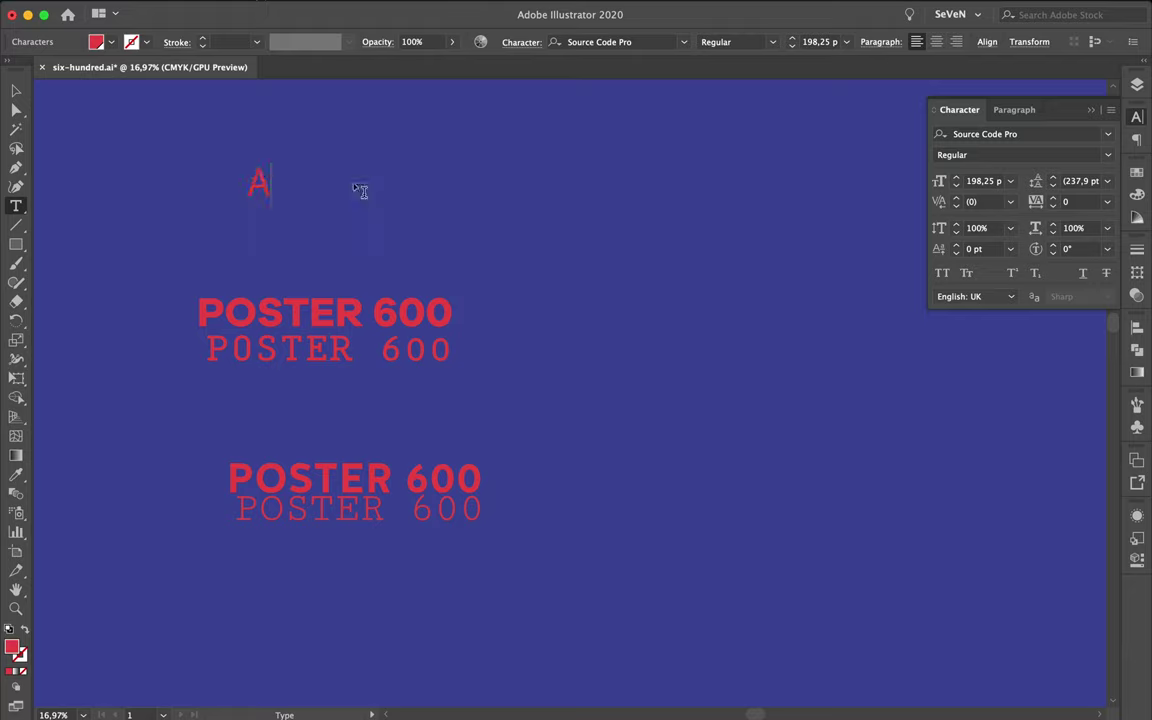
text(BCDEF)
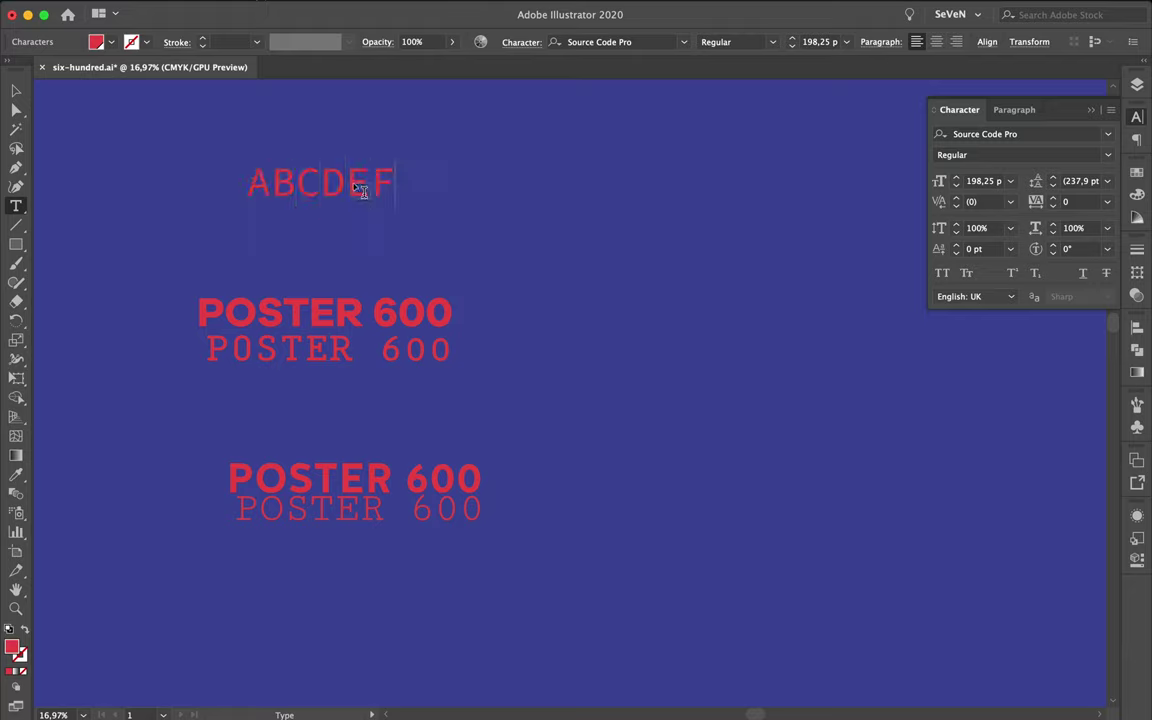
text(GSW)
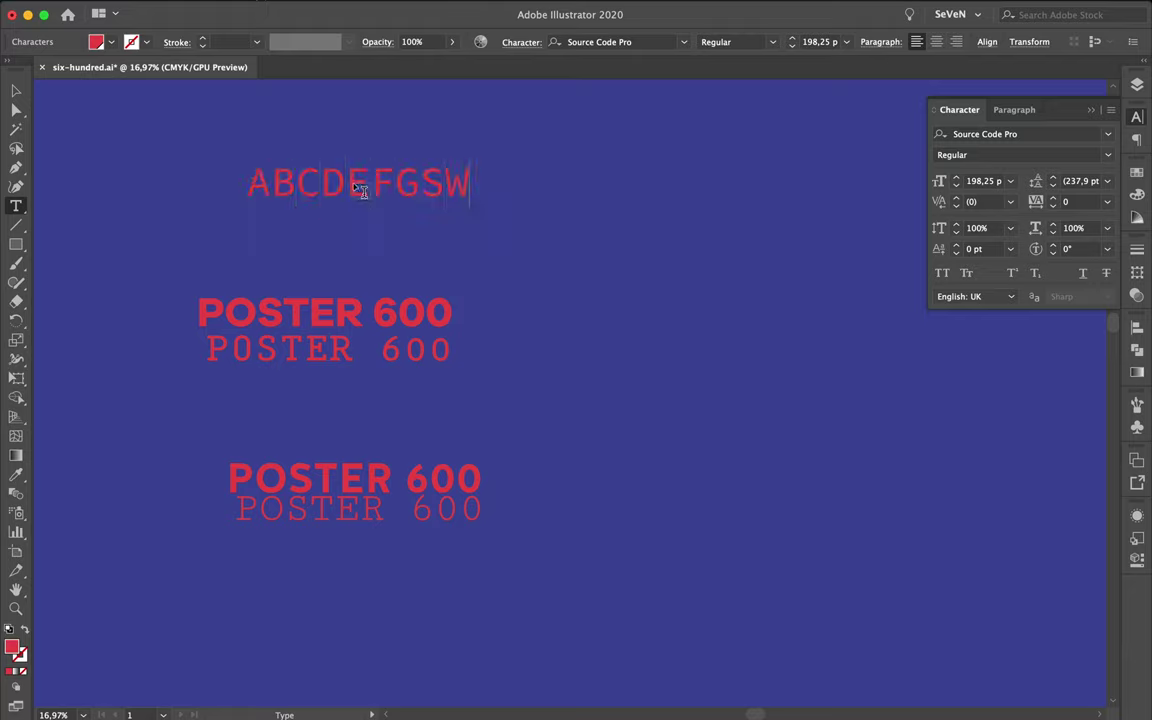
text(XY)
text(P)
key(BackSpace)
key(BackSpace)
key(Escape)
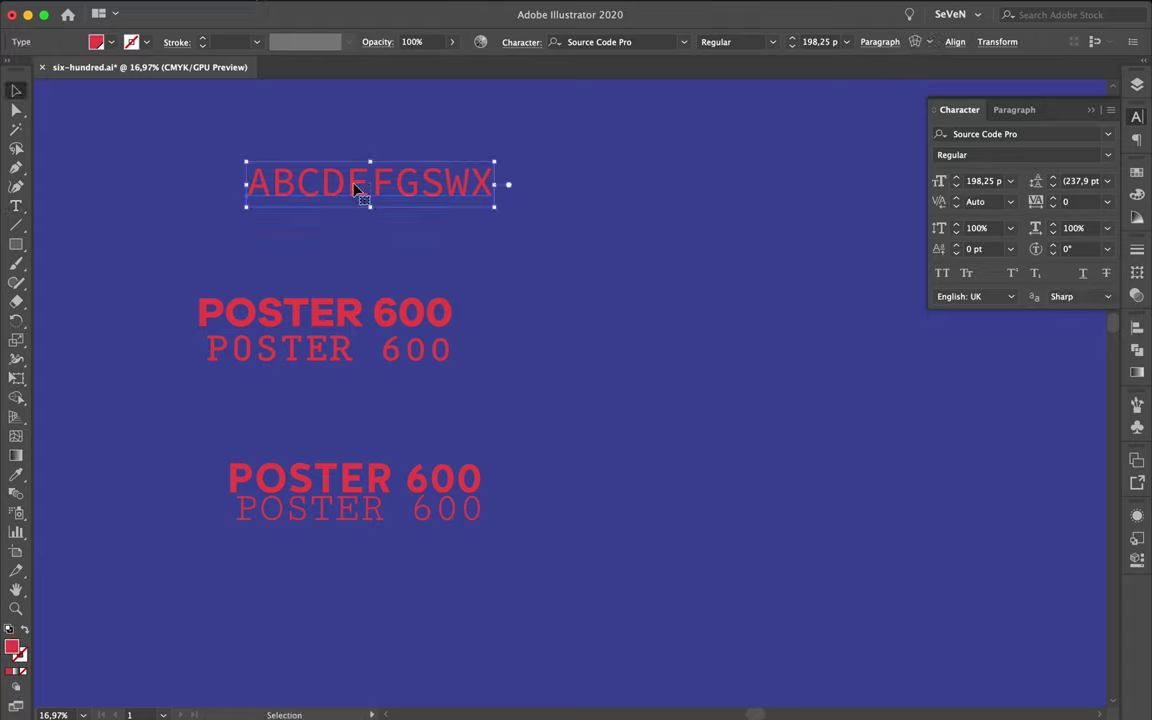
Step: Move the lower bold POSTER 600 above the middle pair and delete the extra bold copy
click(368, 314)
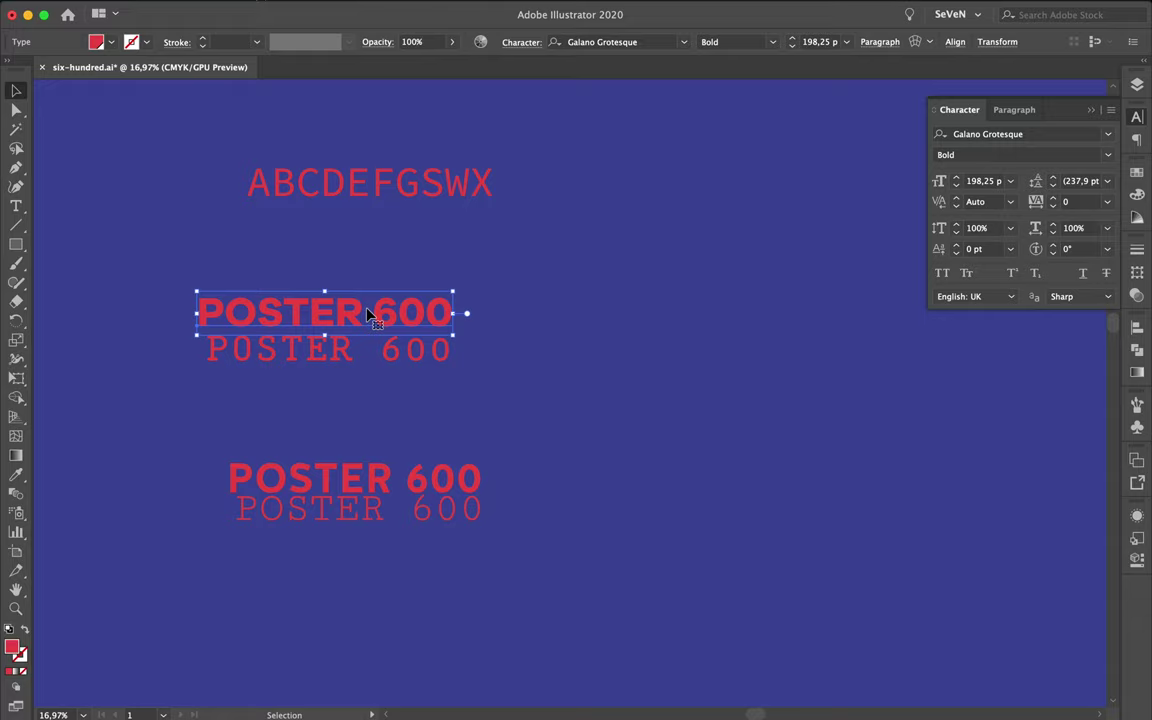
click(420, 478)
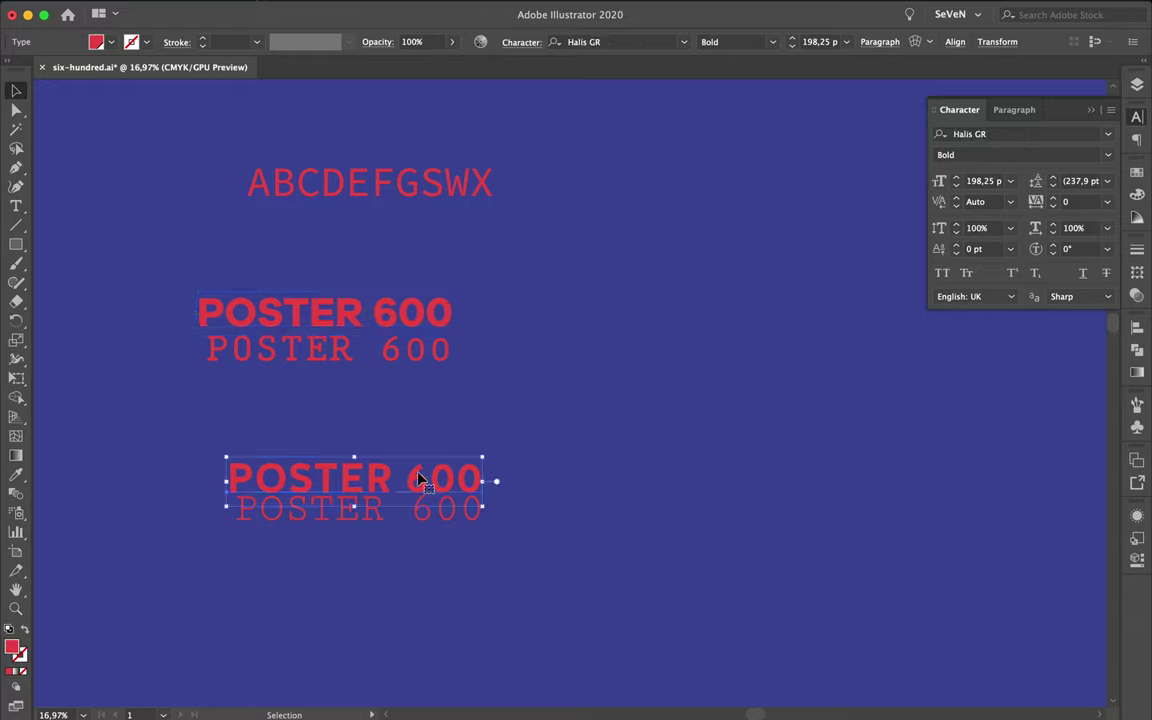
drag(420, 480, 390, 280)
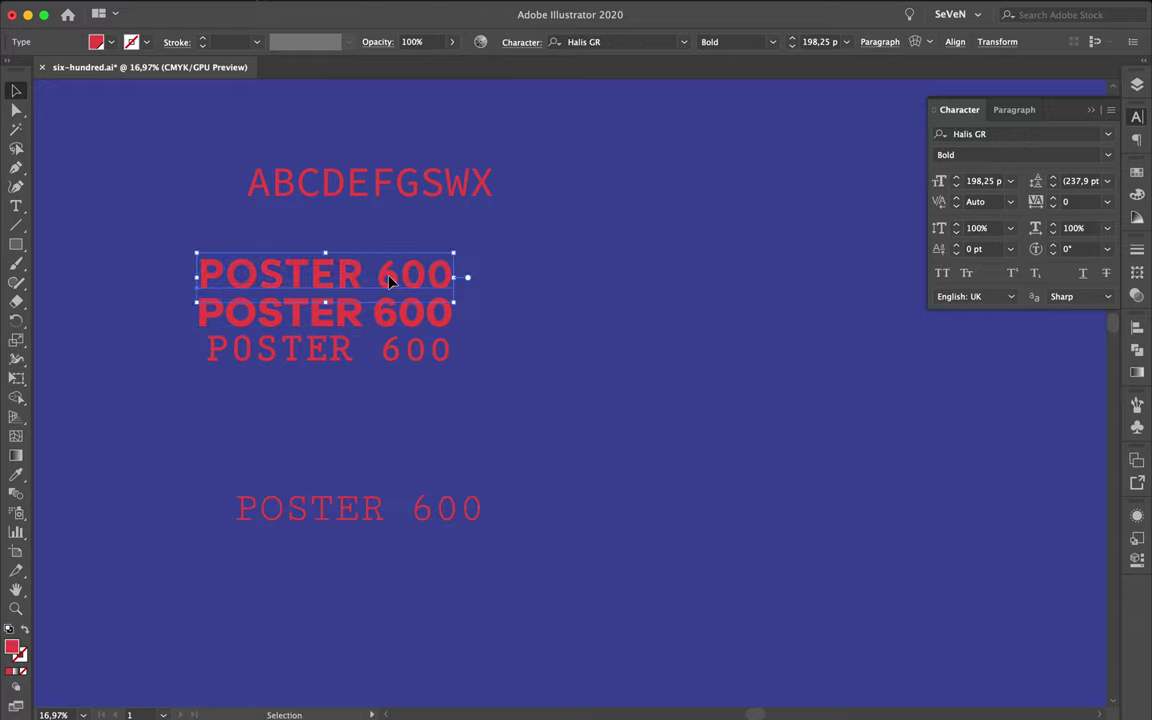
click(492, 275)
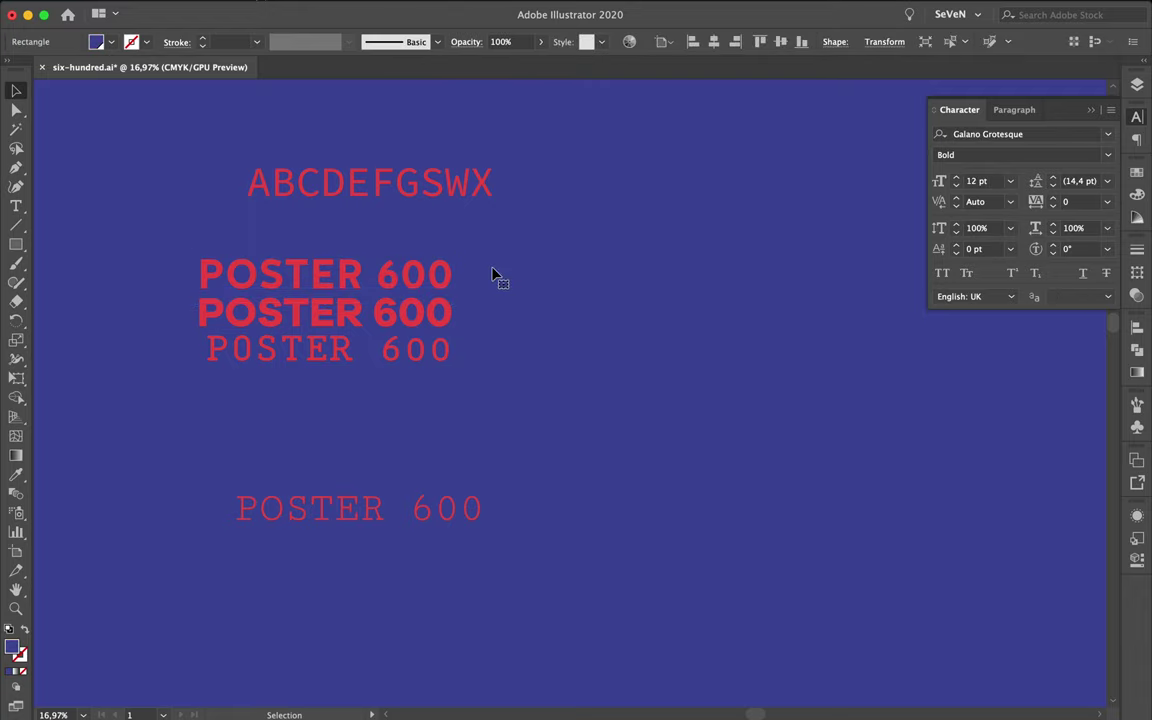
click(417, 273)
key(Delete)
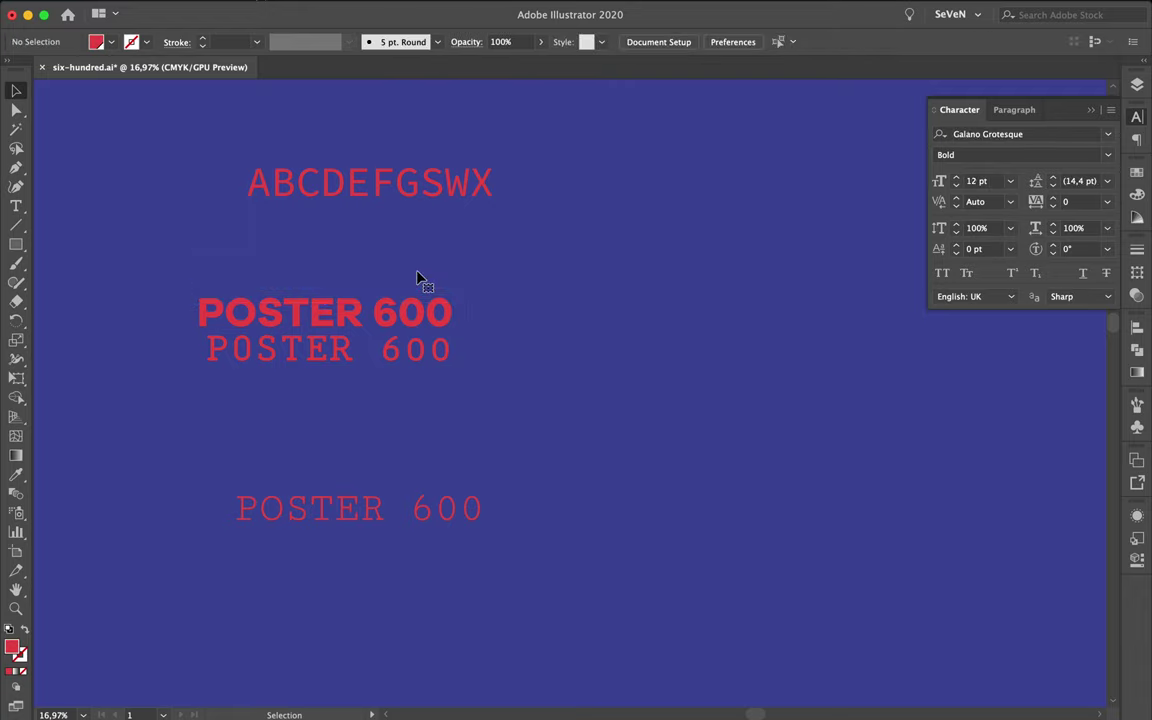
Step: Compare the font families and weights of the thin POSTER 600 and ABCDEFGSWX texts without changing them
click(442, 507)
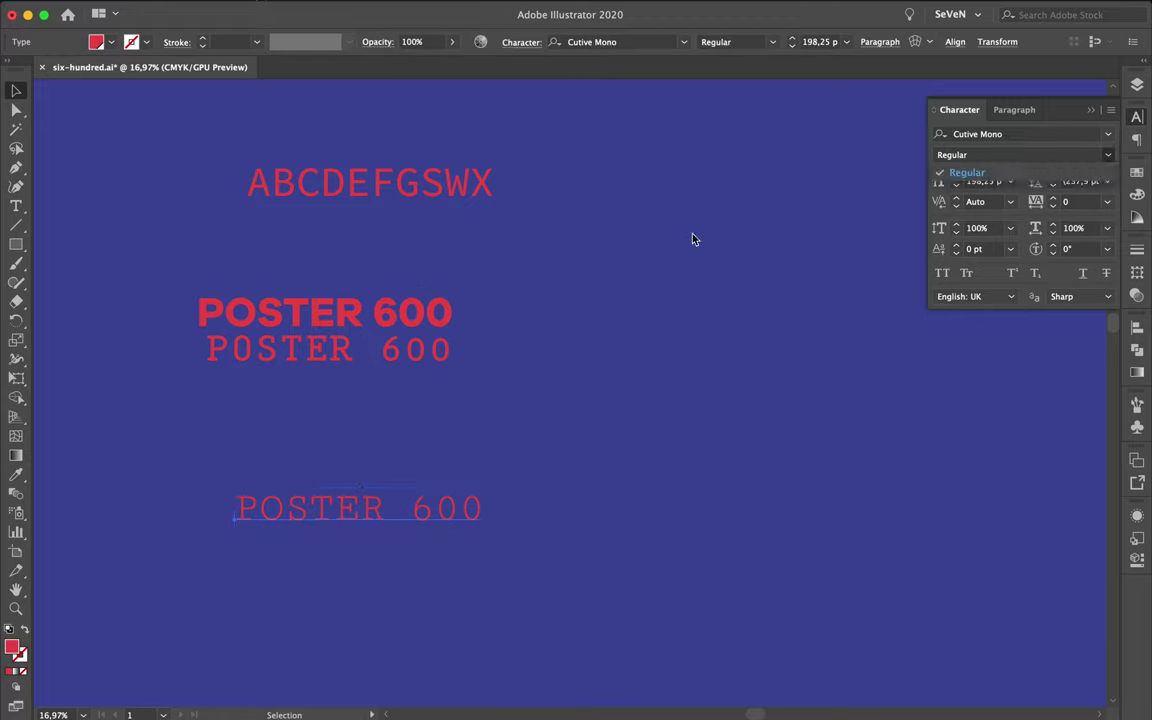
click(405, 345)
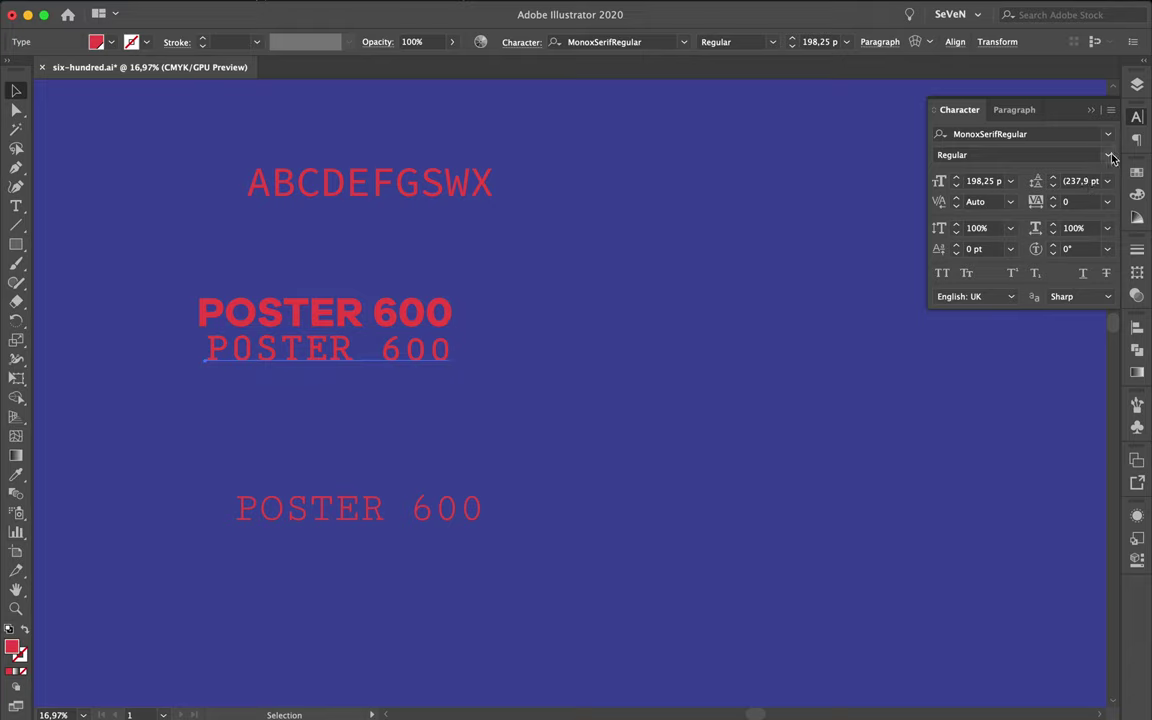
click(1108, 155)
click(1110, 153)
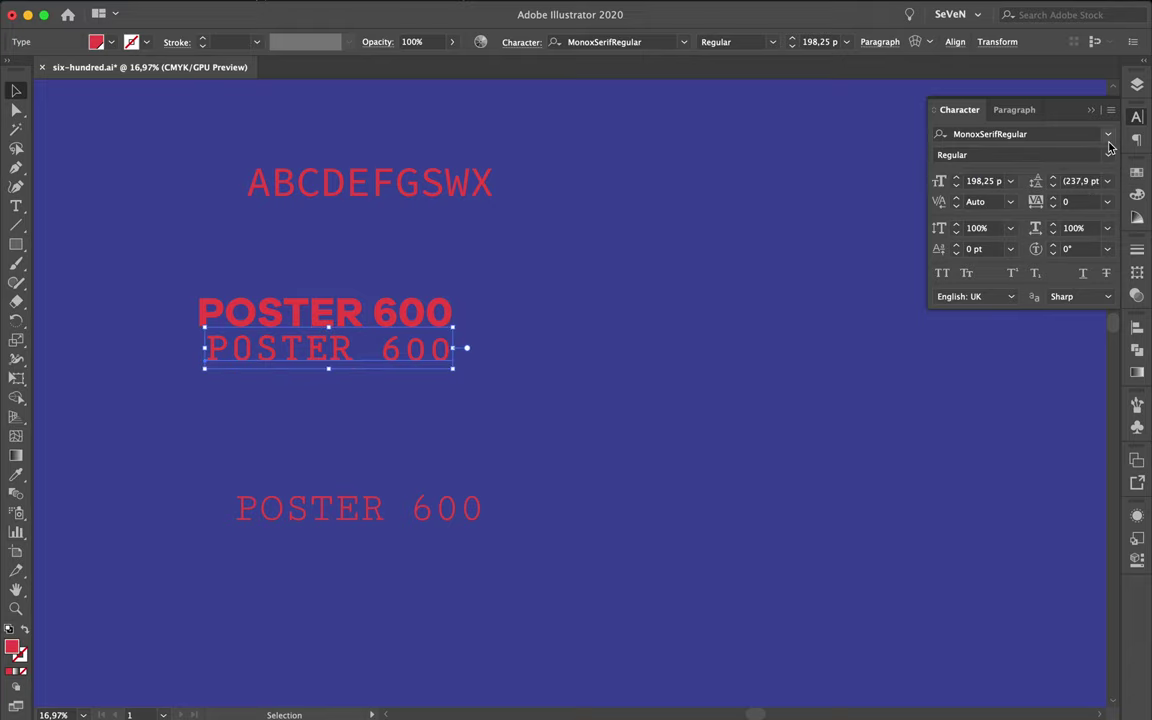
click(1108, 137)
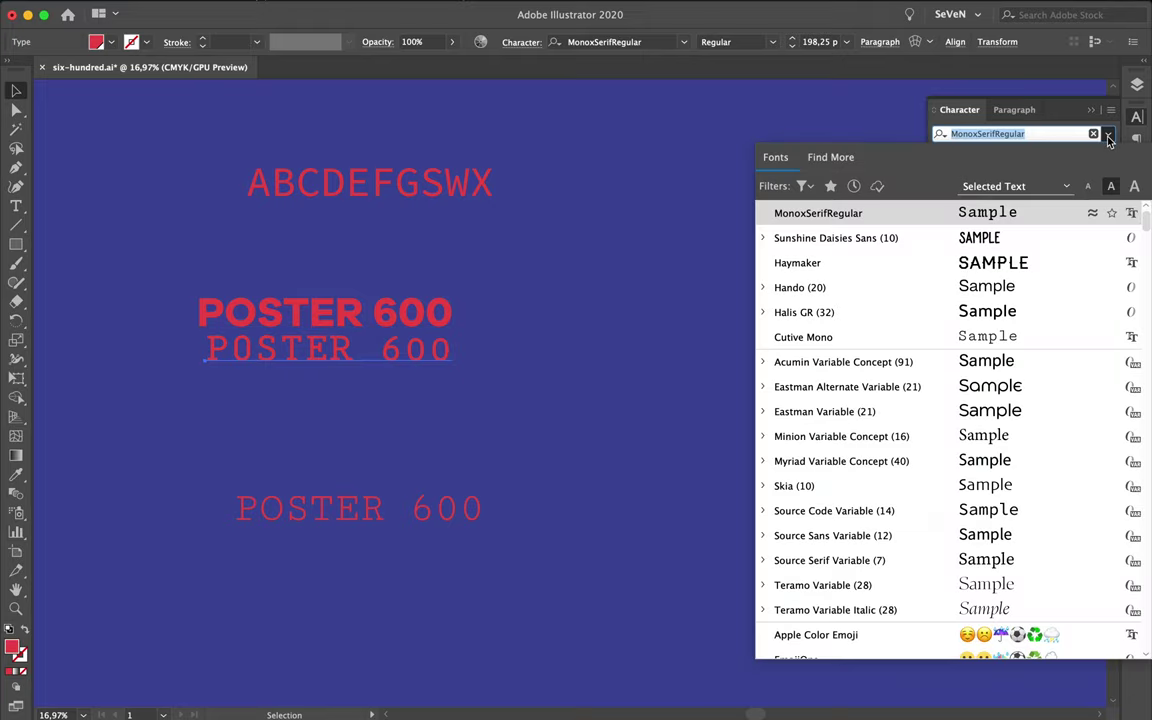
click(530, 255)
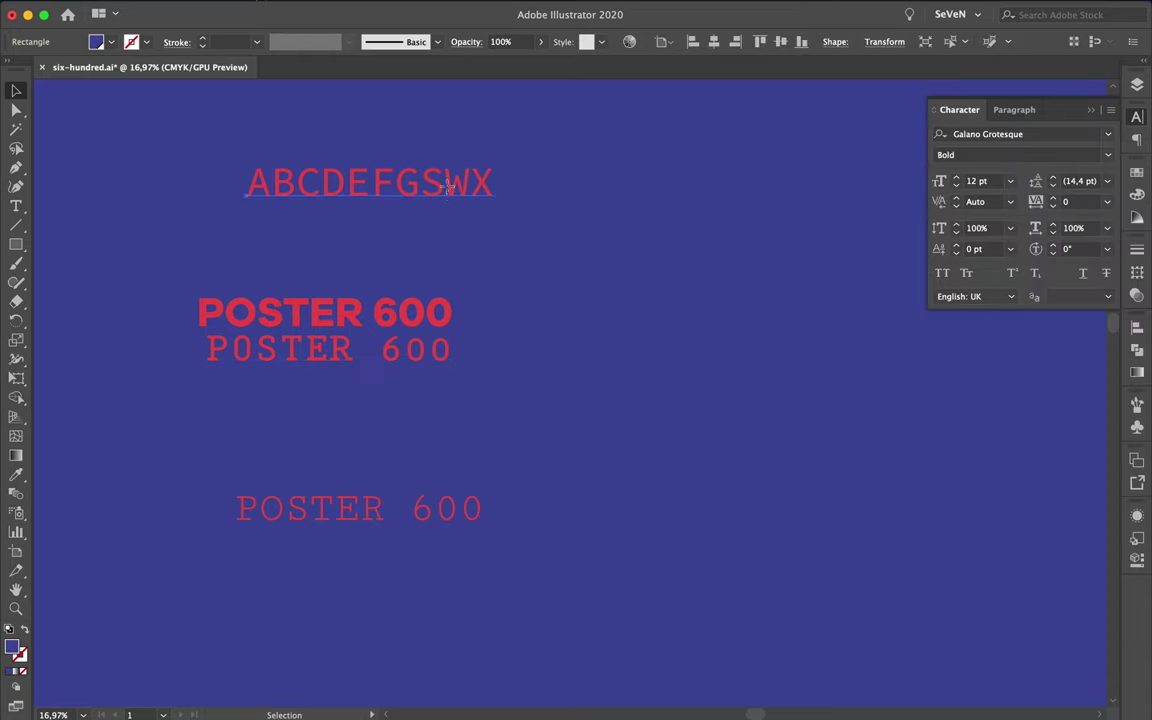
click(405, 178)
click(1005, 155)
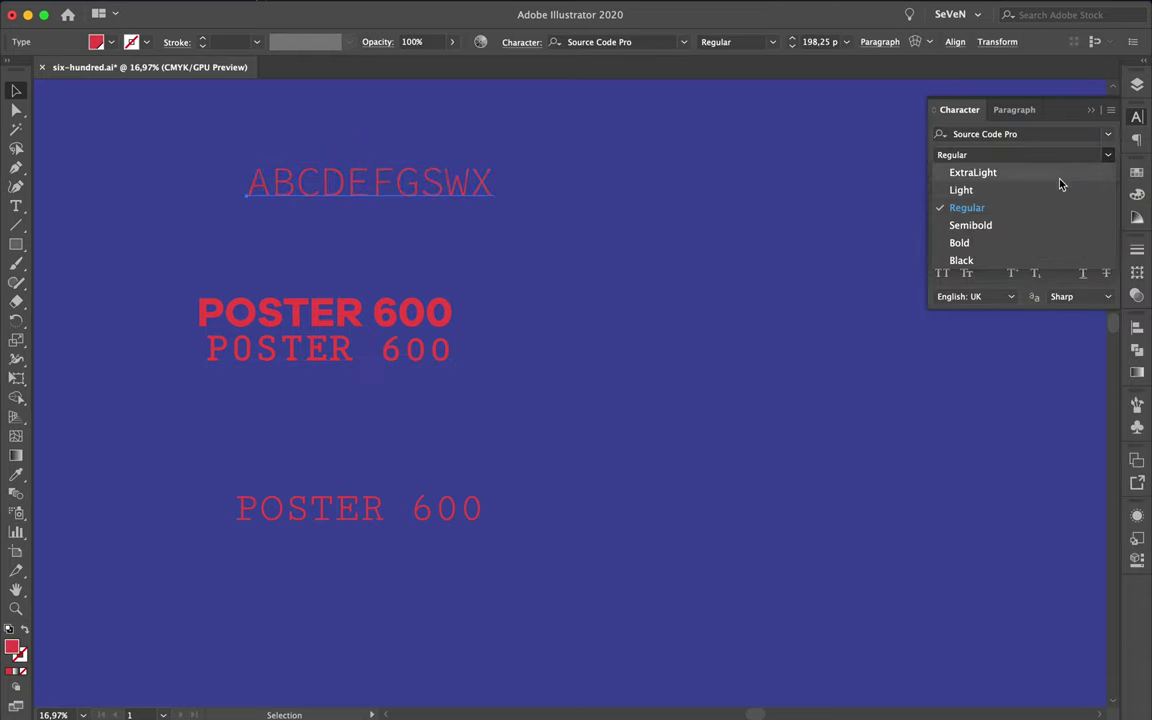
click(855, 207)
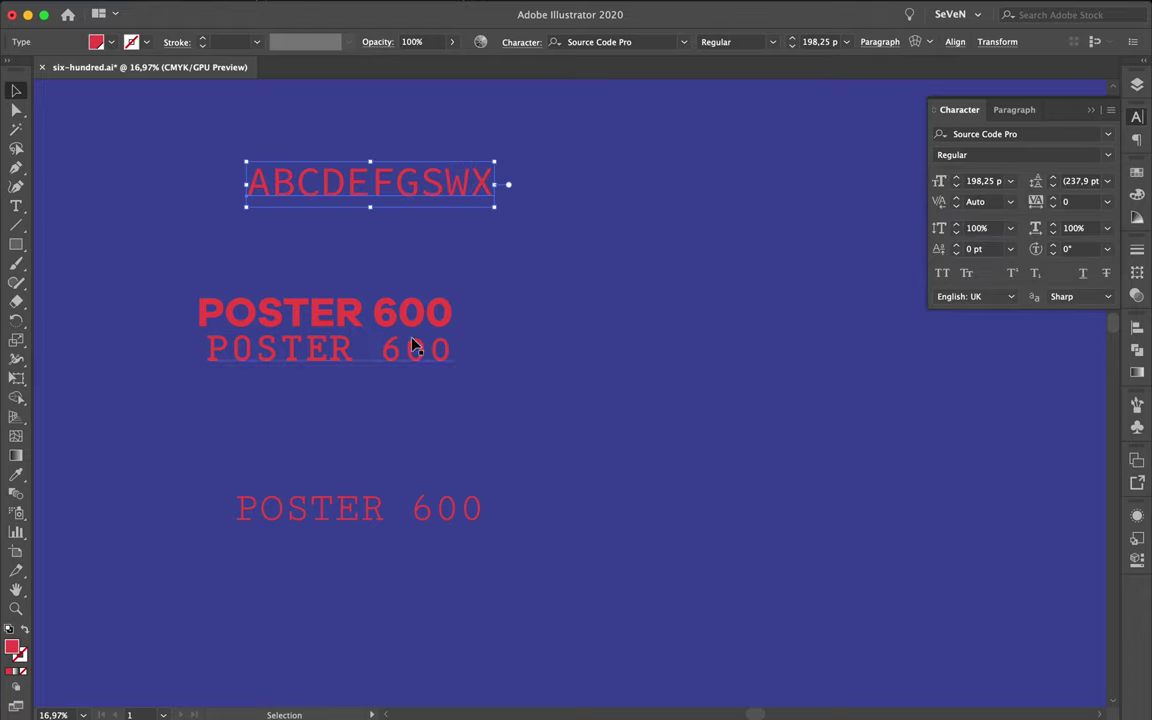
click(478, 254)
Step: Delete the ABCDEFGSWX sample together with the monospace POSTER 600
click(470, 195)
shift+click(399, 360)
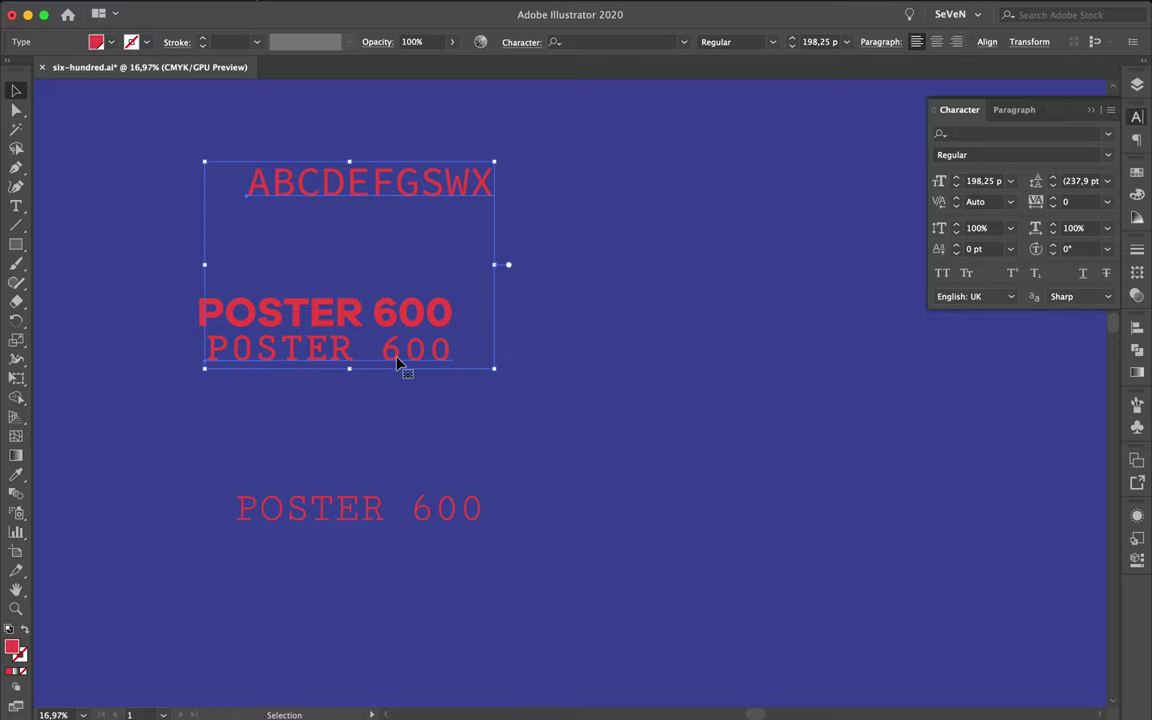
key(Delete)
click(378, 500)
Step: Deselect everything and create a new layer in the Layers panel
scroll(375, 508, down, 3)
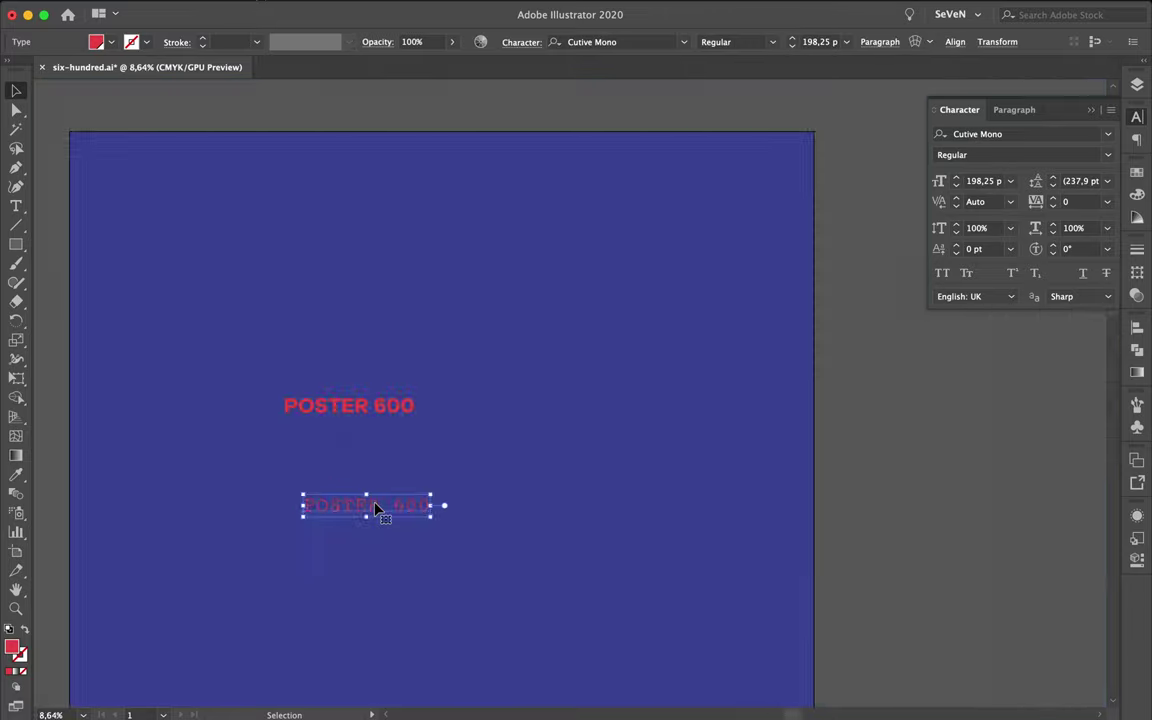
scroll(375, 508, down, 2)
scroll(375, 540, down, 1)
scroll(375, 560, down, 1)
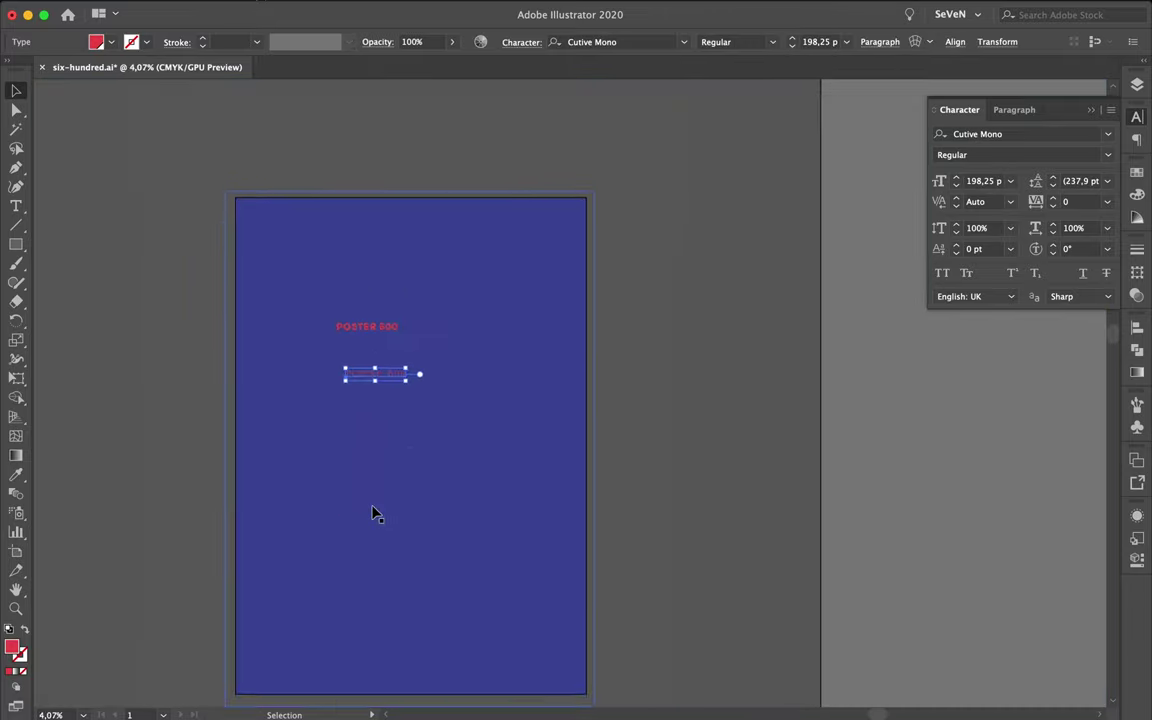
scroll(375, 513, down, 1)
click(375, 513)
key(ctrl+shift+a)
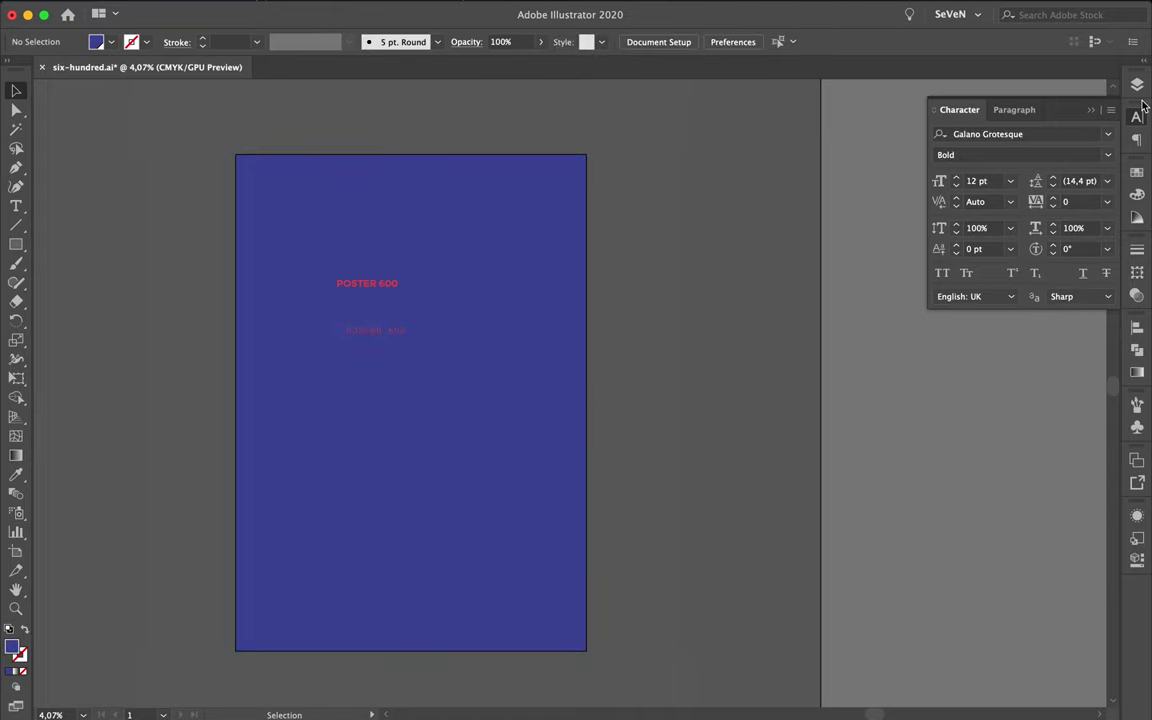
click(1137, 86)
click(1075, 699)
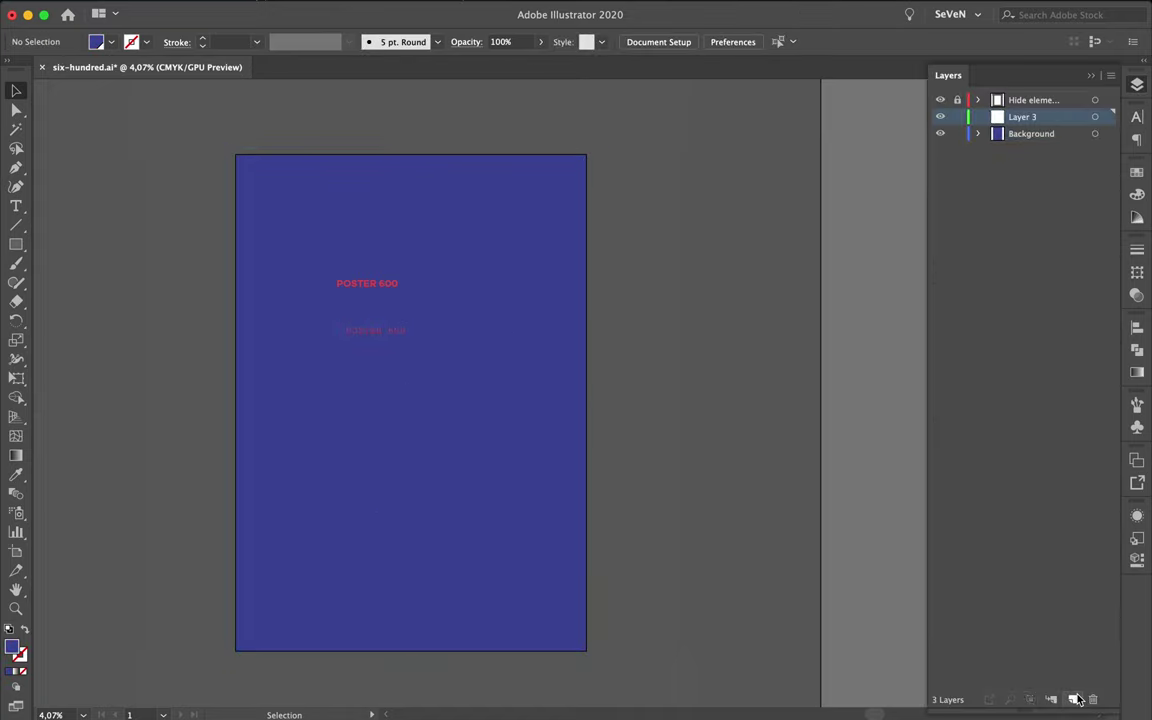
Step: Move both red POSTER 600 texts onto the new layer and rename it TEXT
click(367, 283)
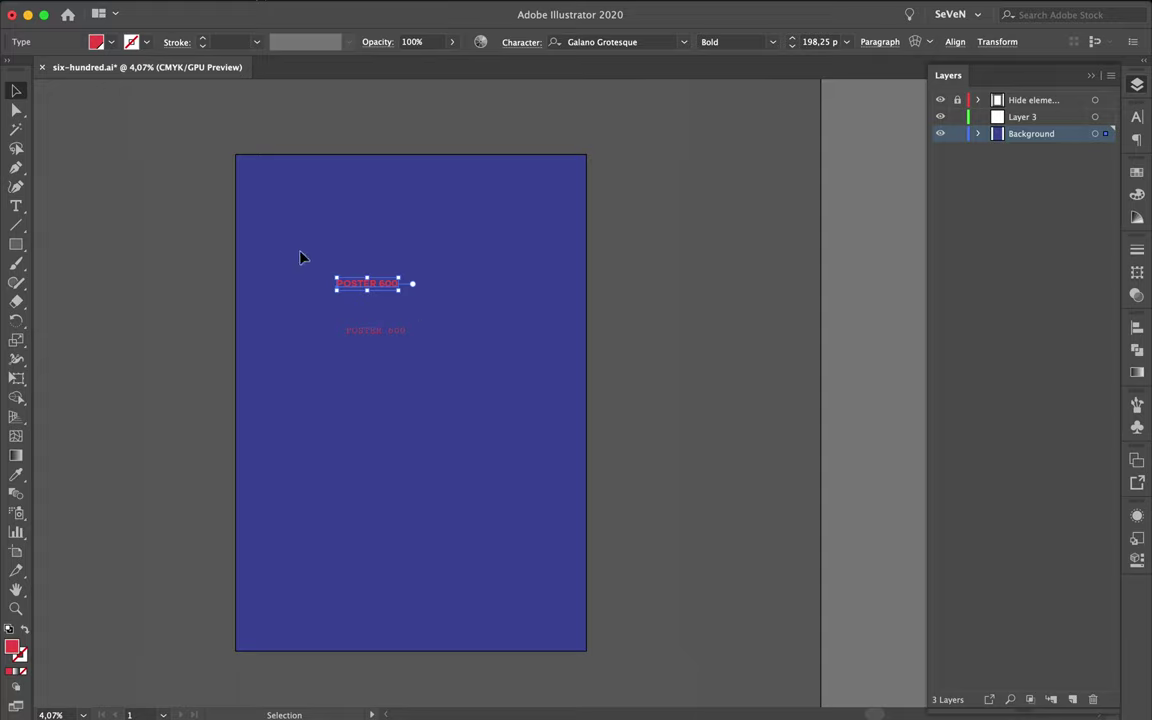
drag(301, 257, 434, 380)
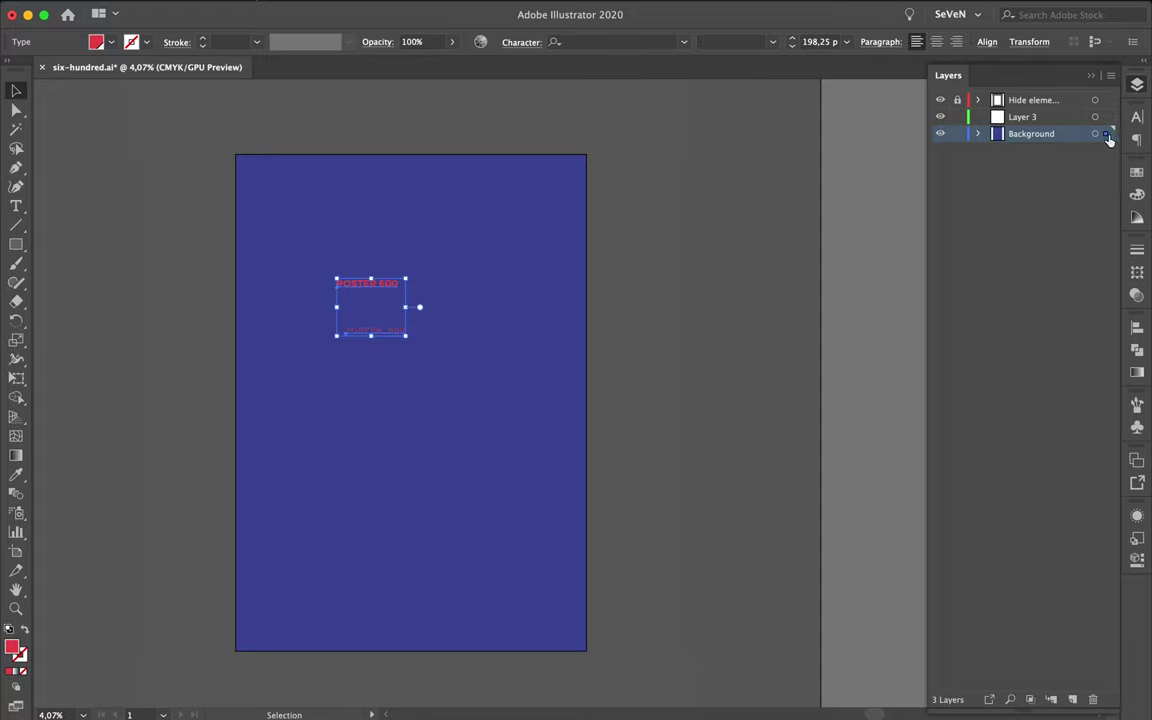
drag(1105, 133, 1106, 117)
double_click(1027, 121)
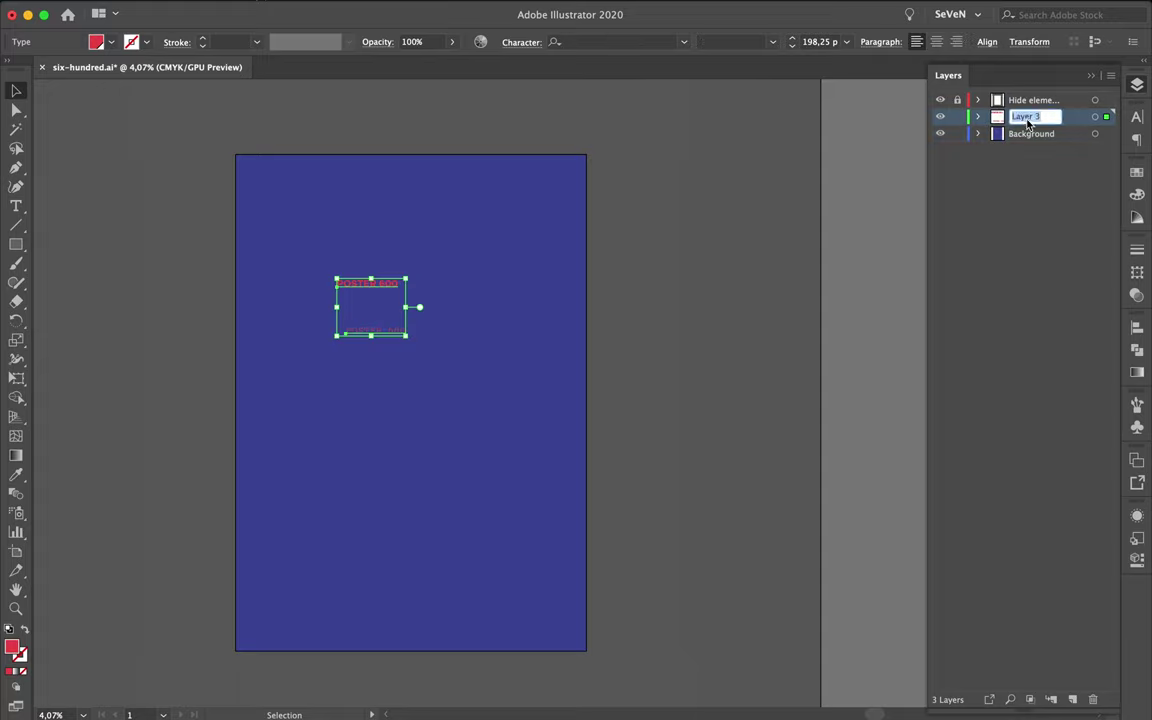
text(TEE)
key(Return)
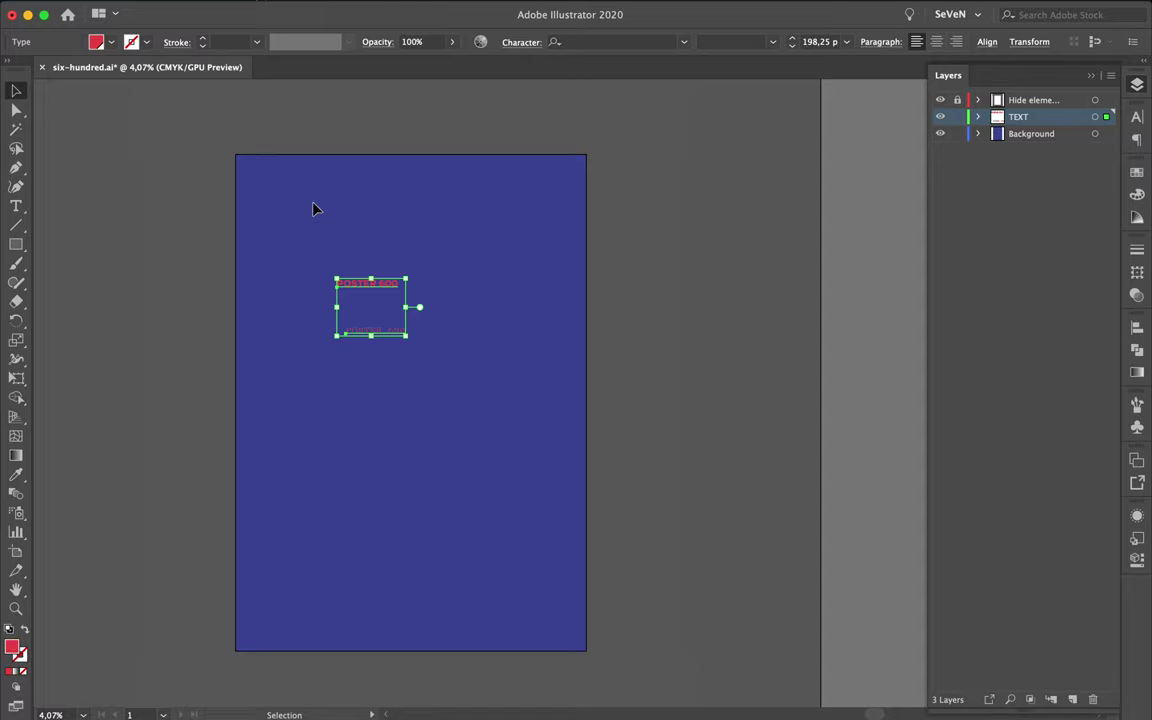
drag(16, 244, 54, 252)
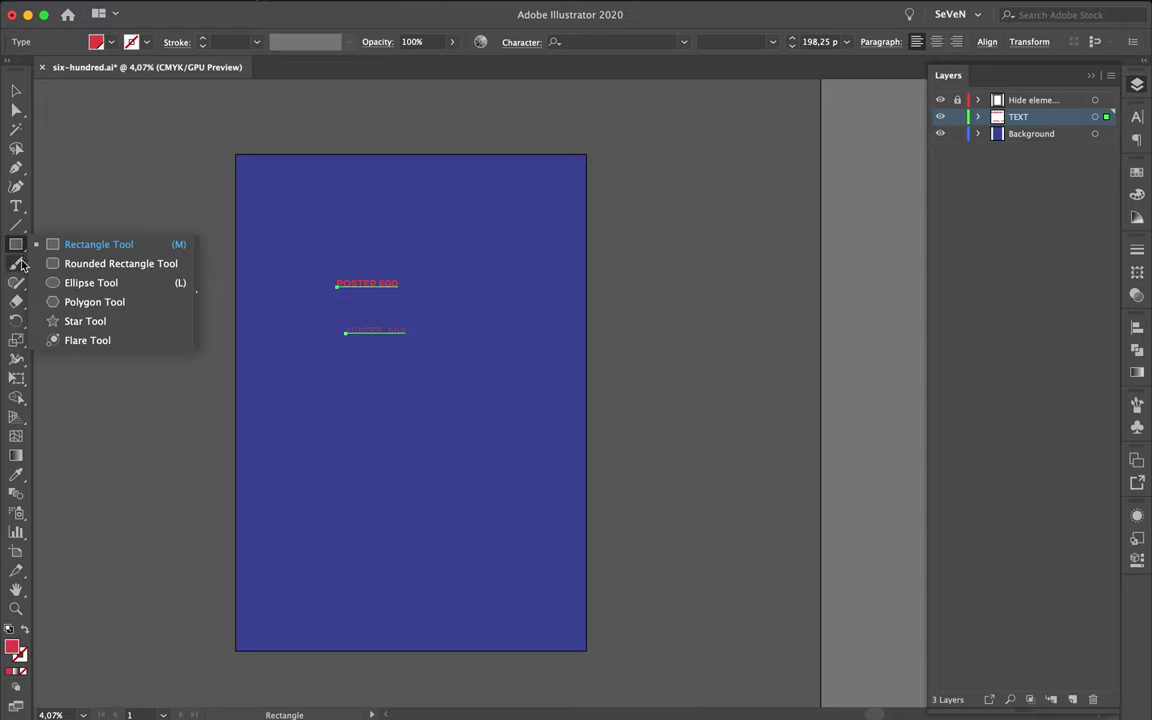
Step: Drag a rectangular grid from the artboard's top-left to its bottom-right corner
click(21, 267)
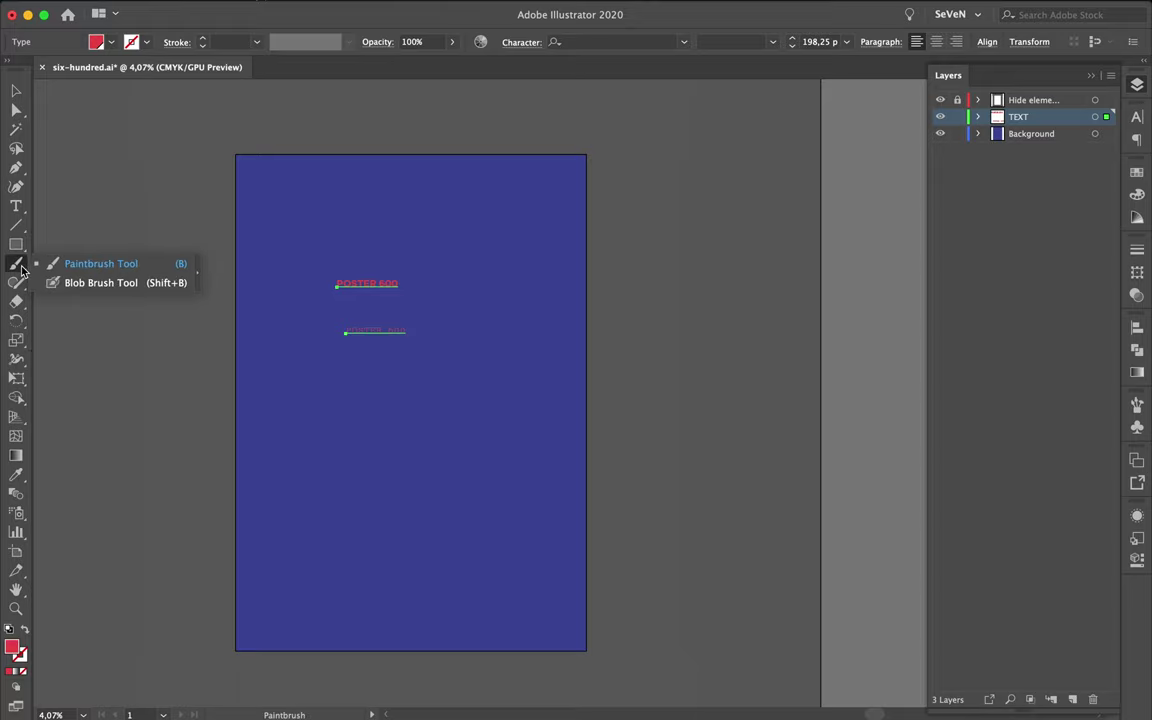
click(21, 245)
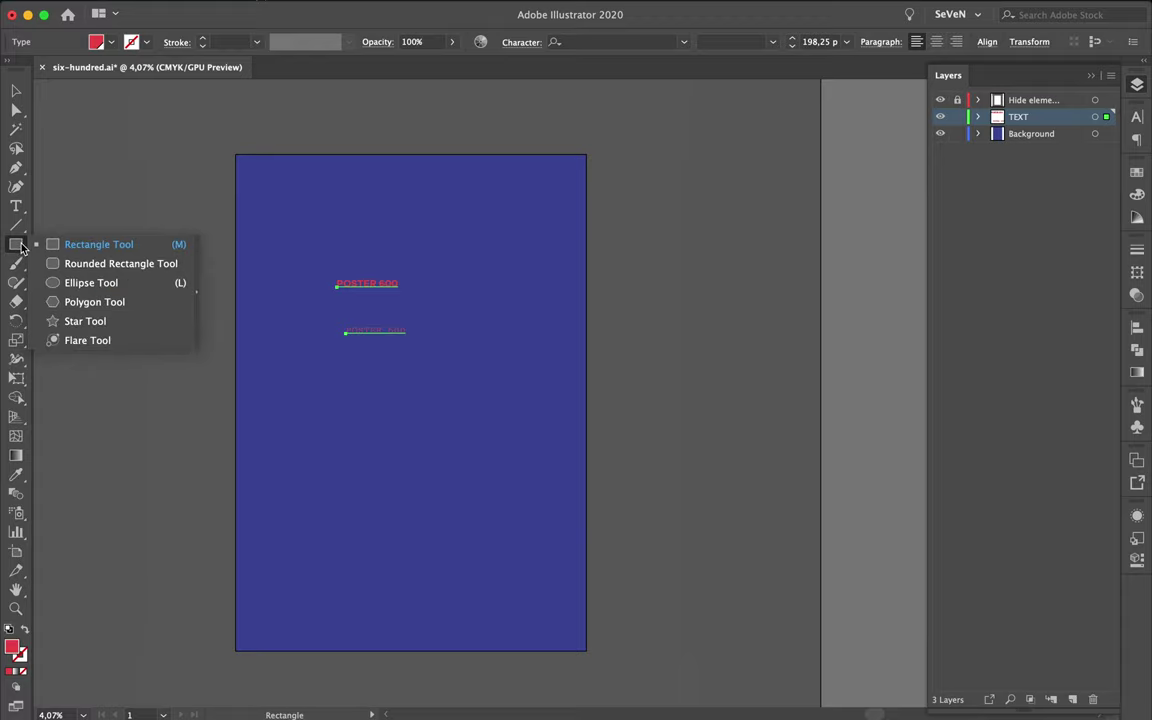
click(21, 226)
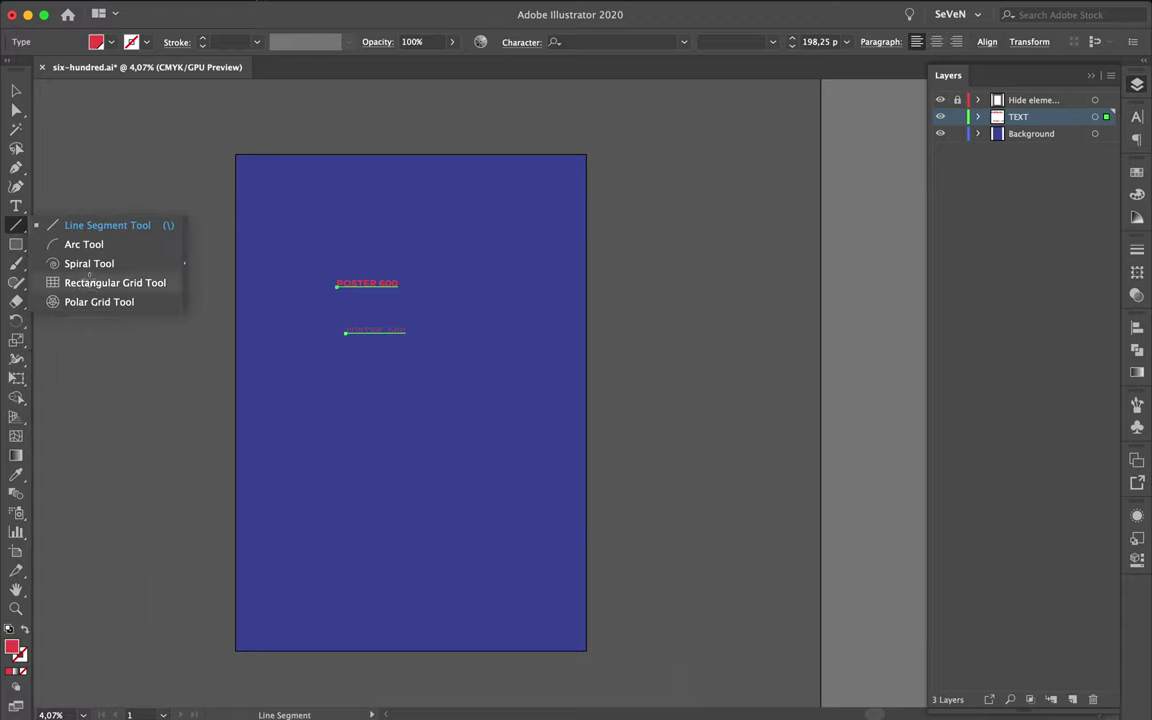
click(90, 283)
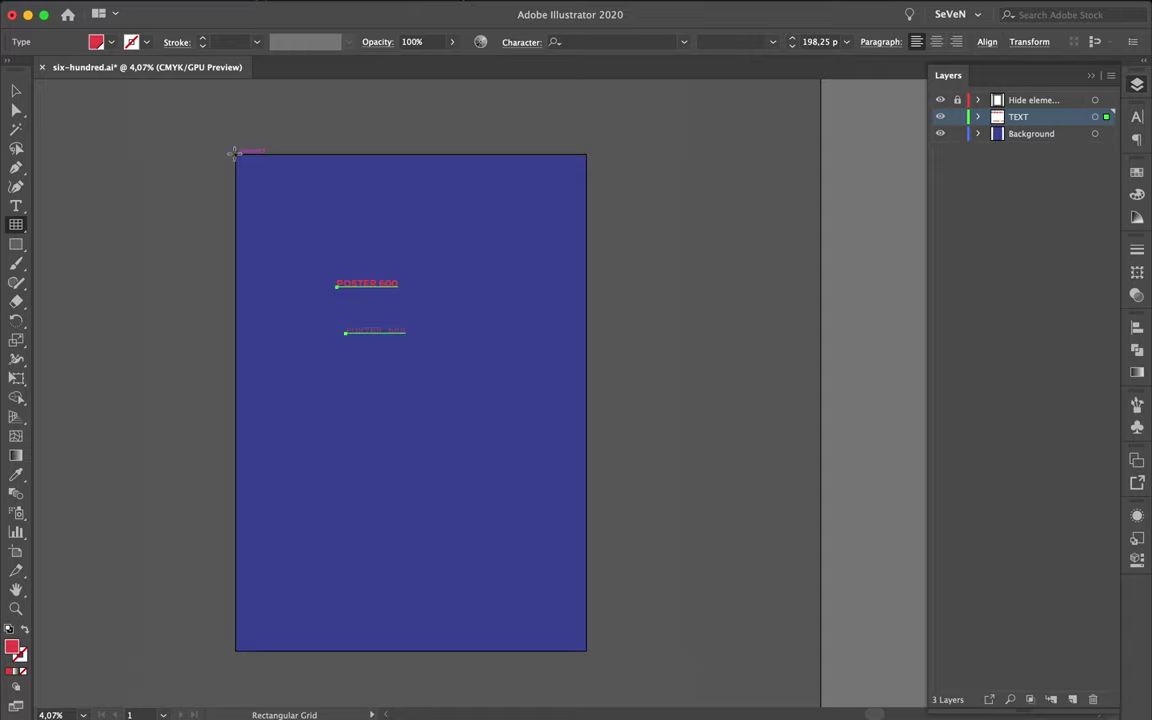
mouse_move(236, 154)
mouse_down()
mouse_move(511, 511)
mouse_move(587, 652)
mouse_up()
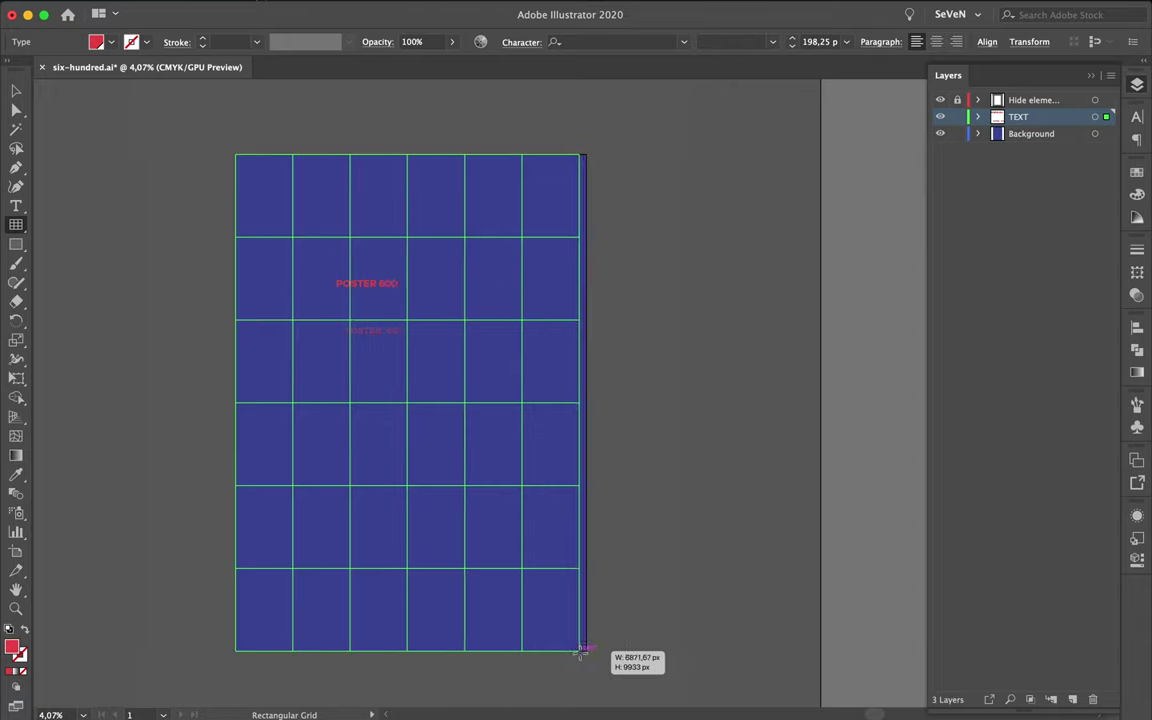
key(Down)
key(Down)
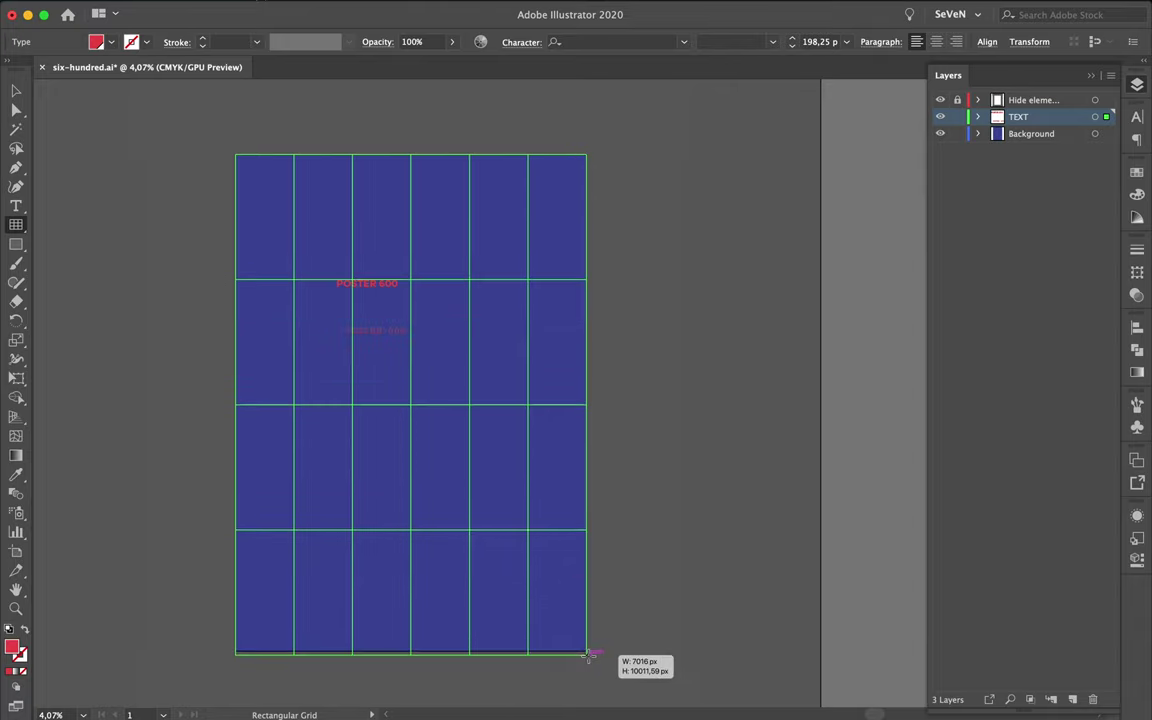
key(Down)
key(Down)
key(Down)
drag(587, 652, 587, 650)
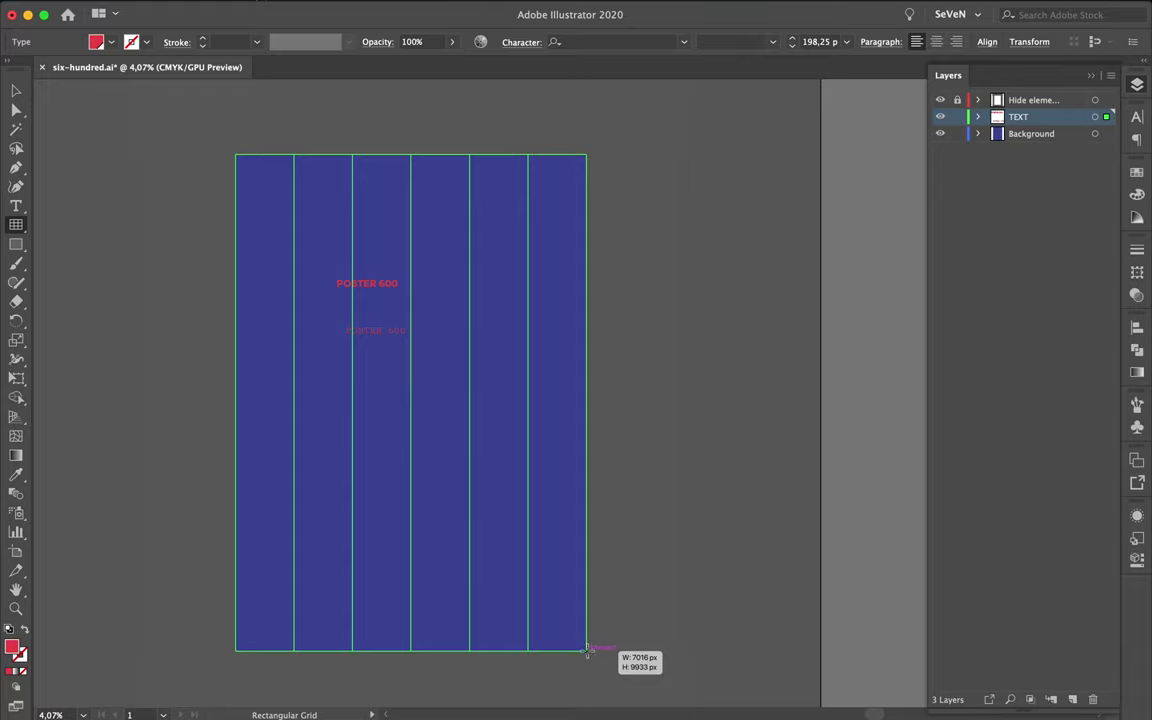
Step: Set the grid to seven rows and seven columns and fit it to the artboard edge
key(Up)
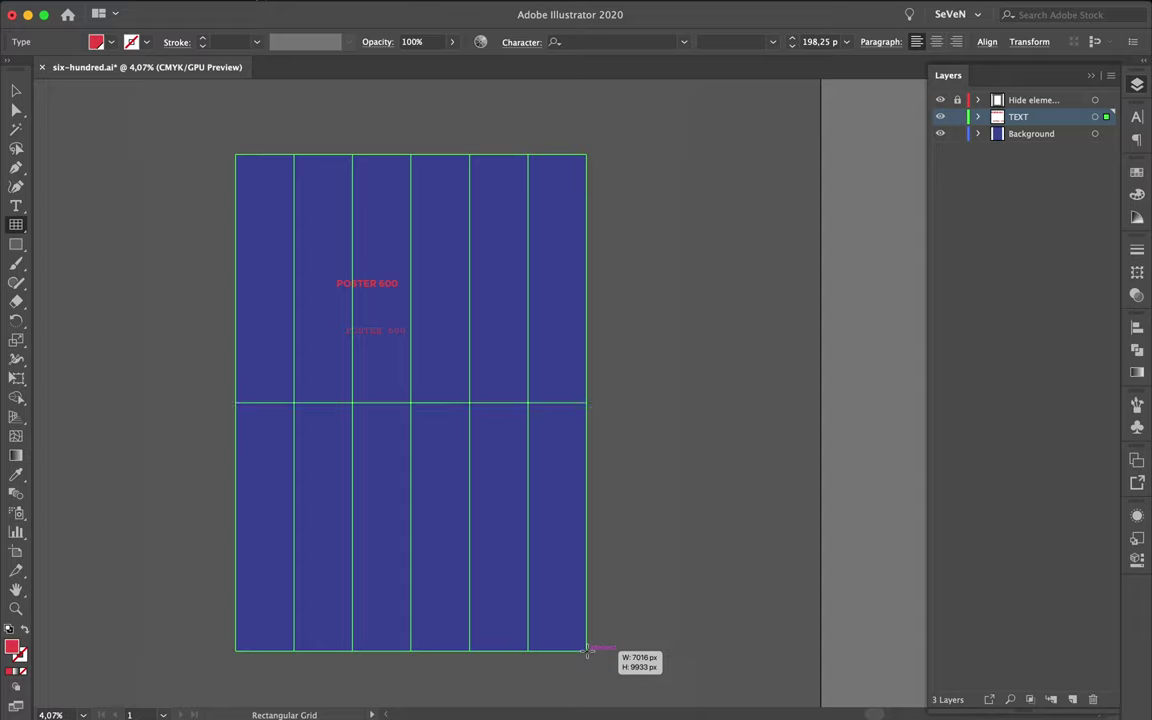
key(Right)
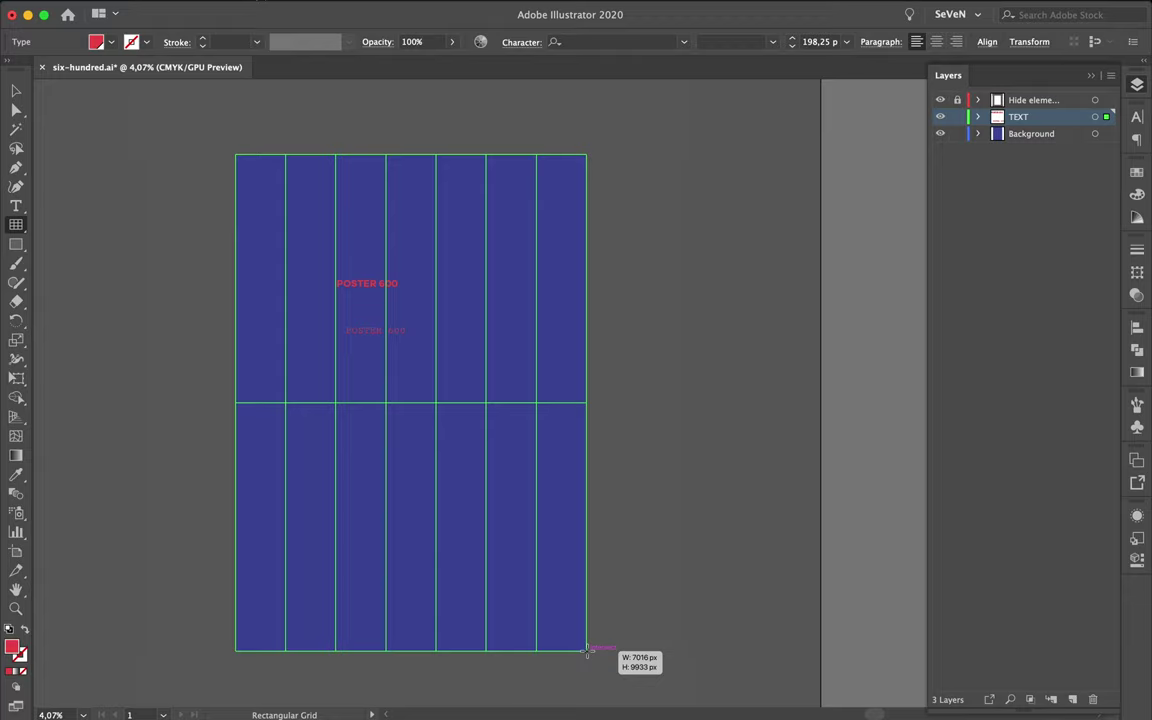
key(Up)
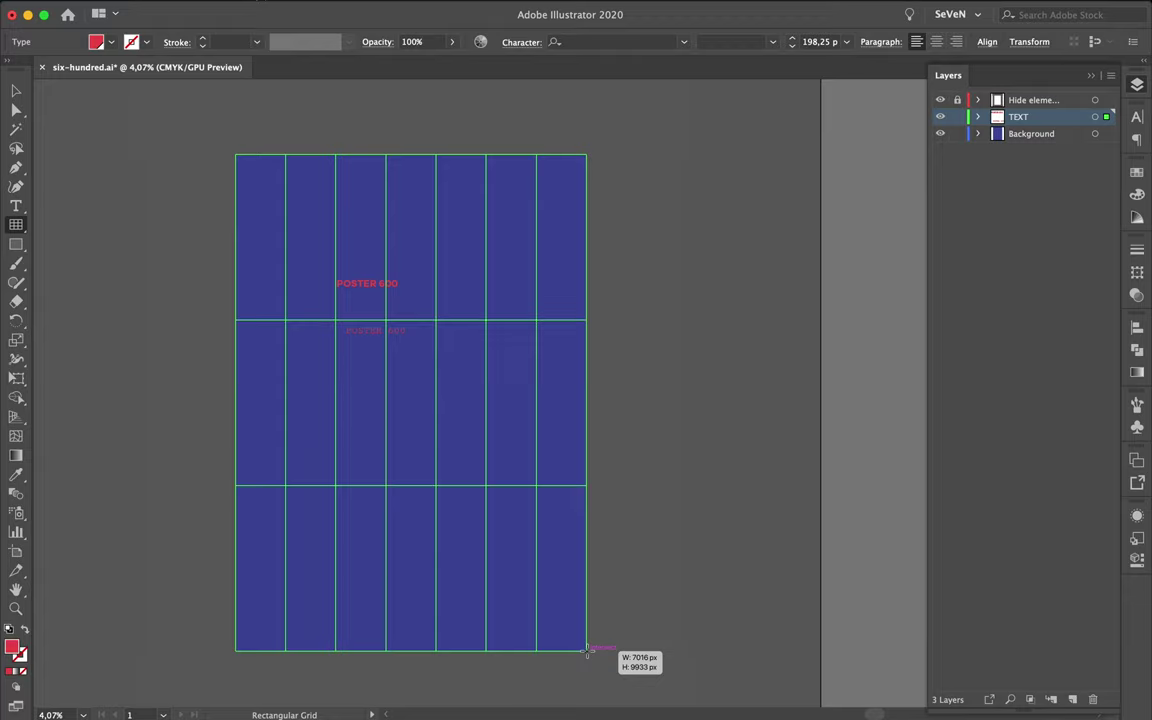
key(Up)
key(Up)
key(Up)
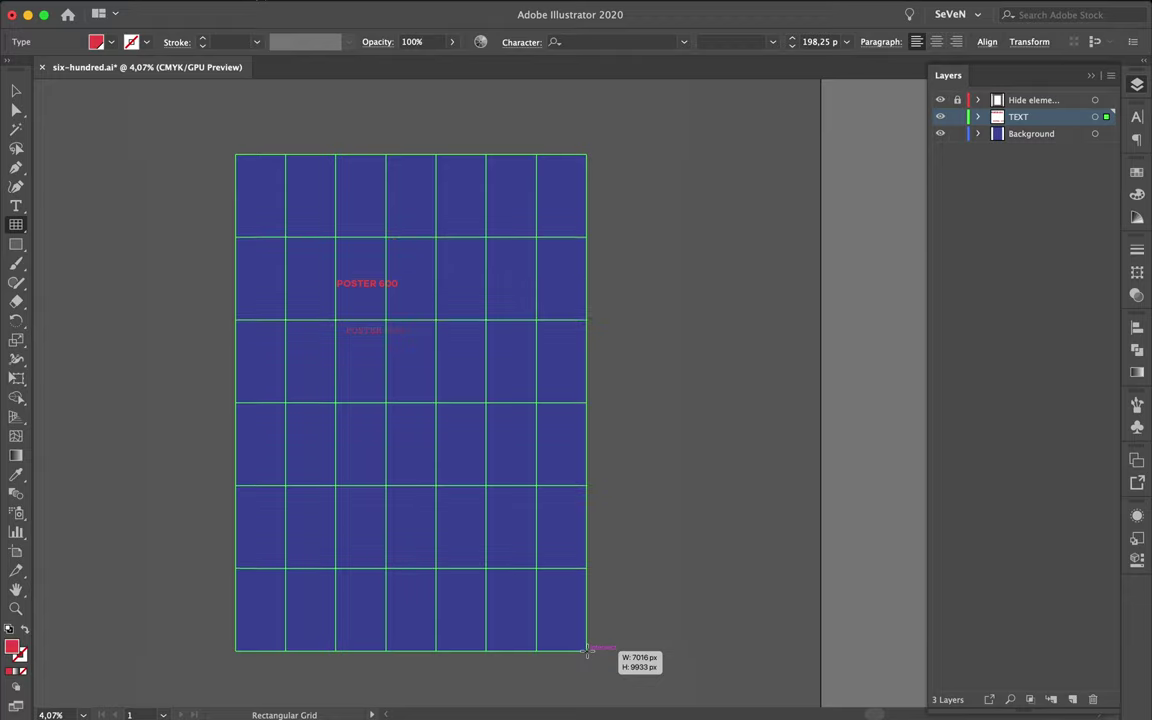
key(Up)
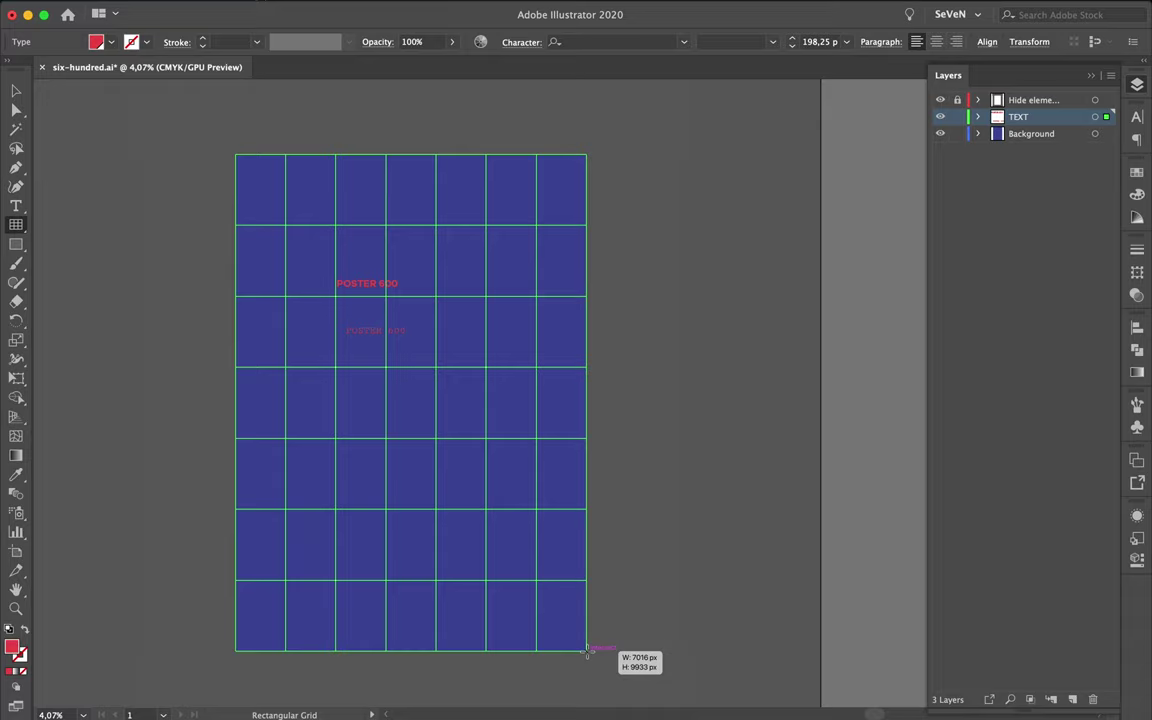
drag(587, 651, 587, 652)
key(v)
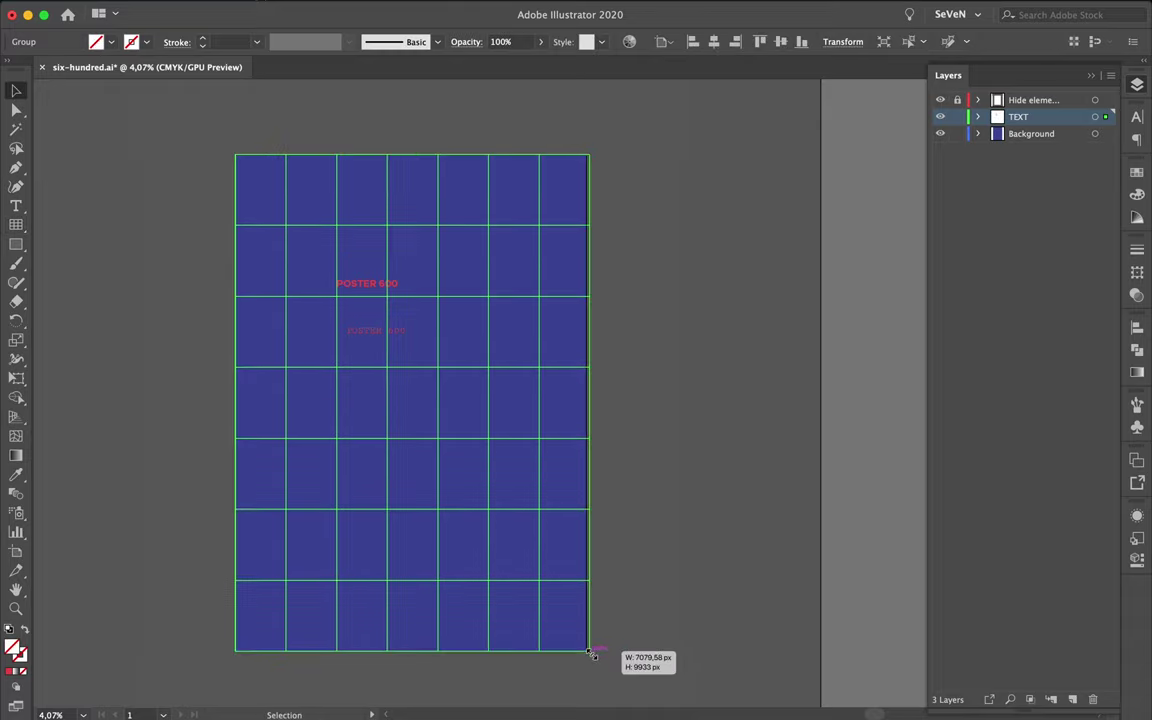
drag(586, 652, 588, 653)
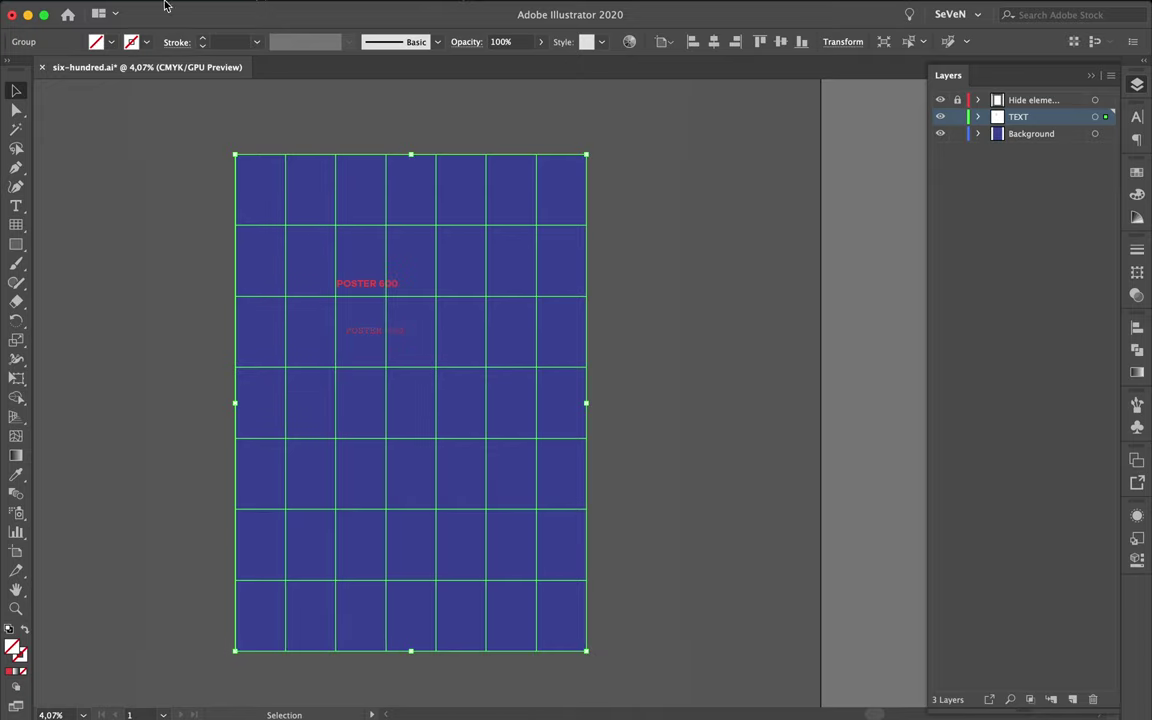
mouse_move(166, 6)
click(195, 9)
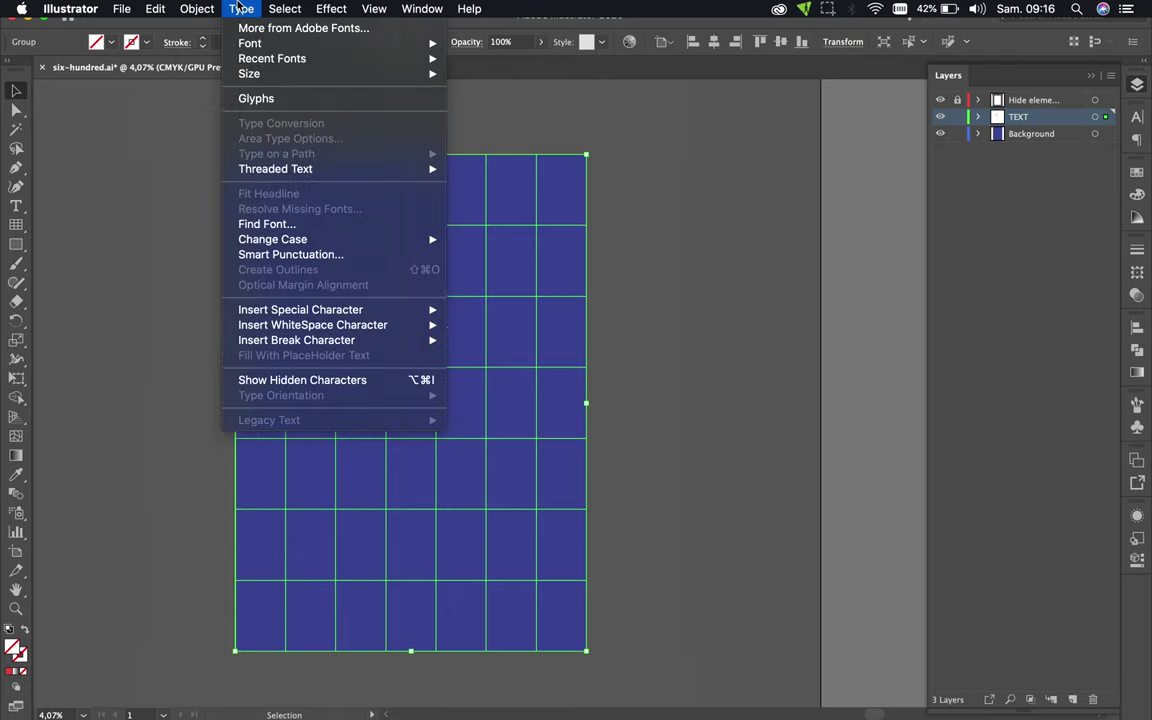
mouse_move(201, 365)
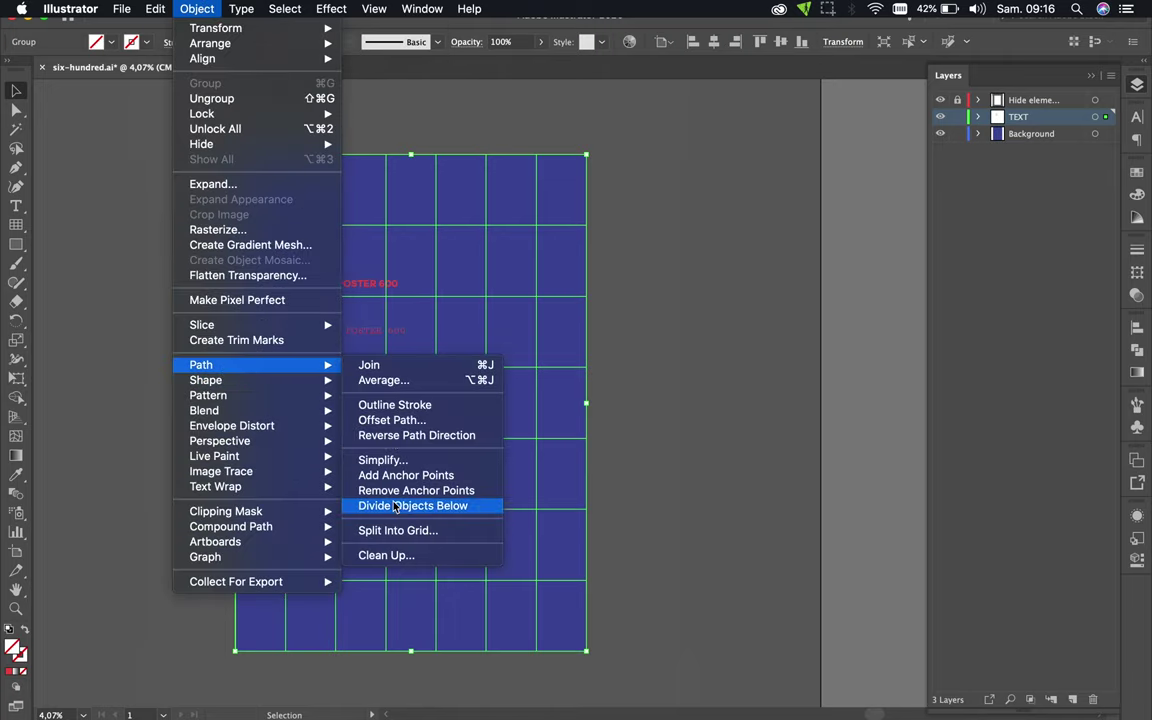
click(399, 532)
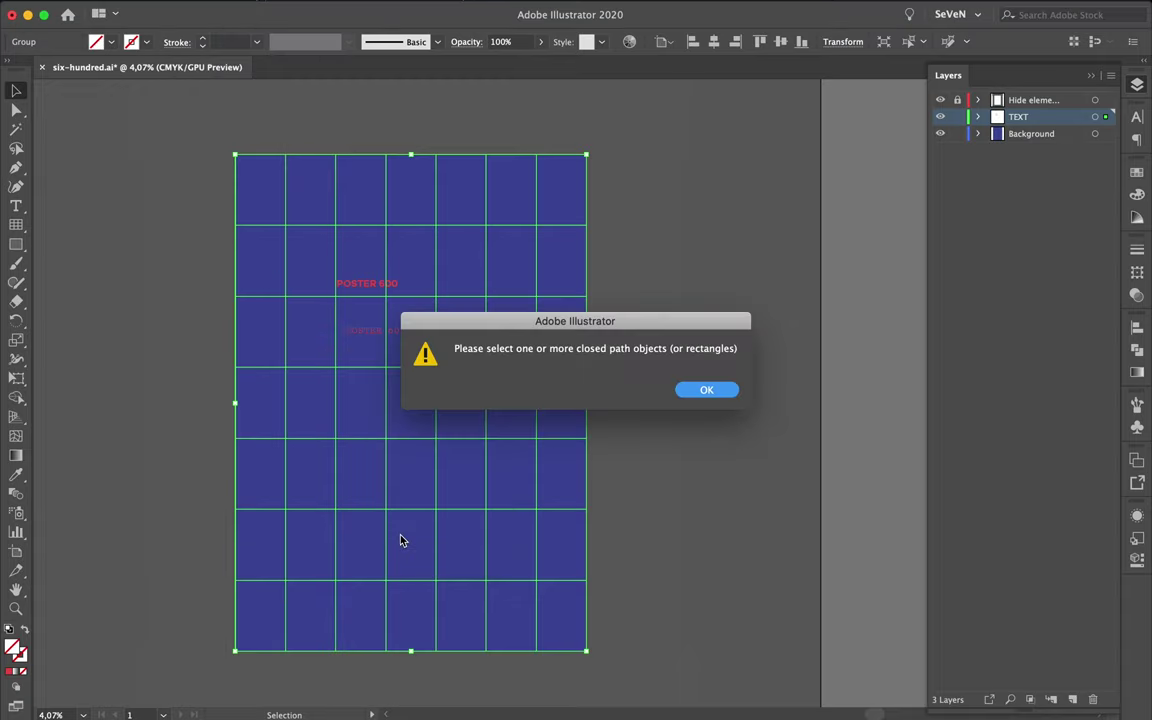
click(703, 392)
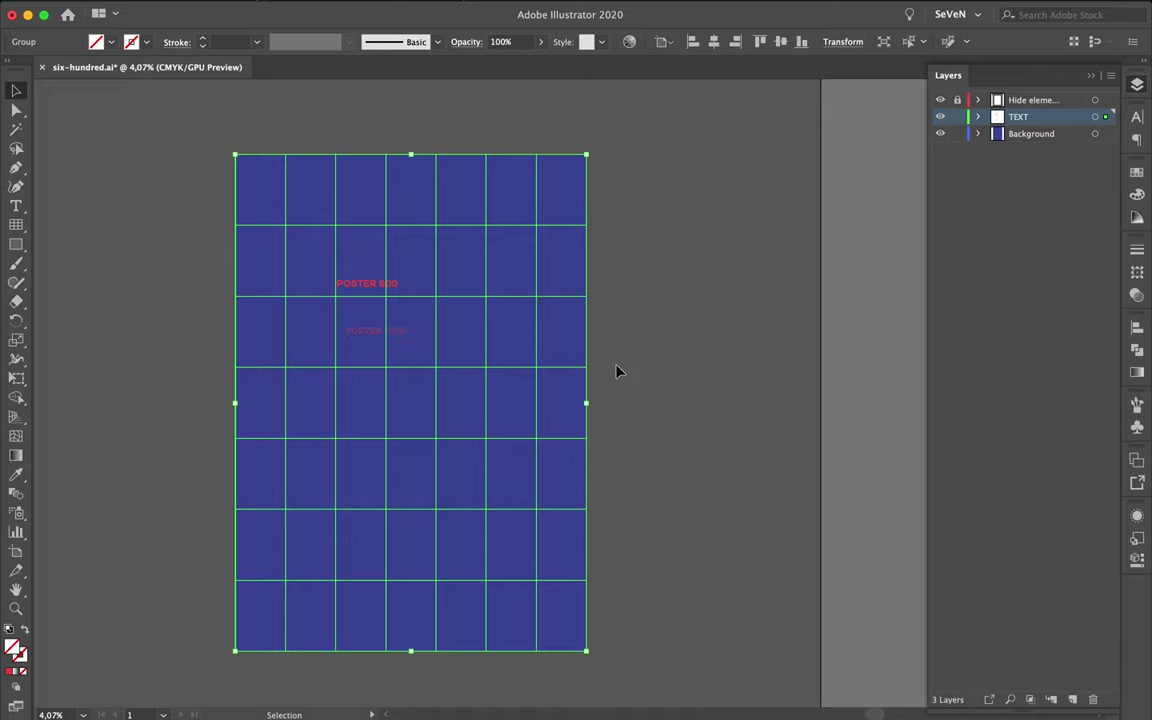
click(199, 8)
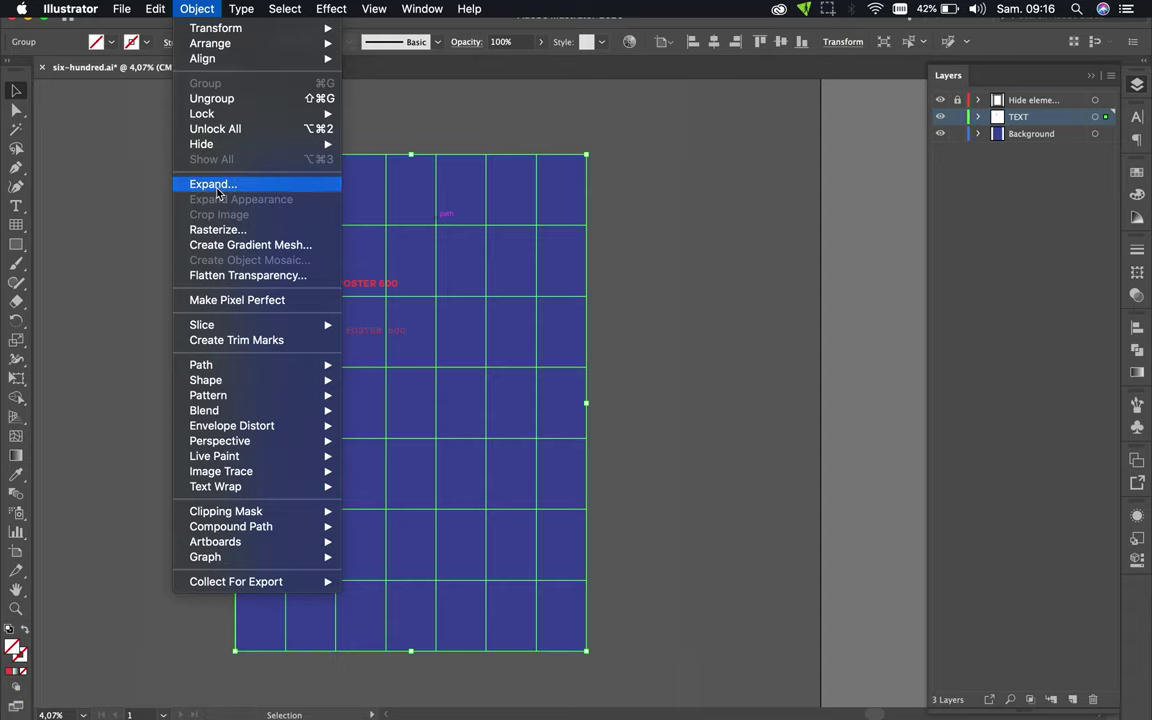
click(211, 12)
click(203, 9)
mouse_move(201, 365)
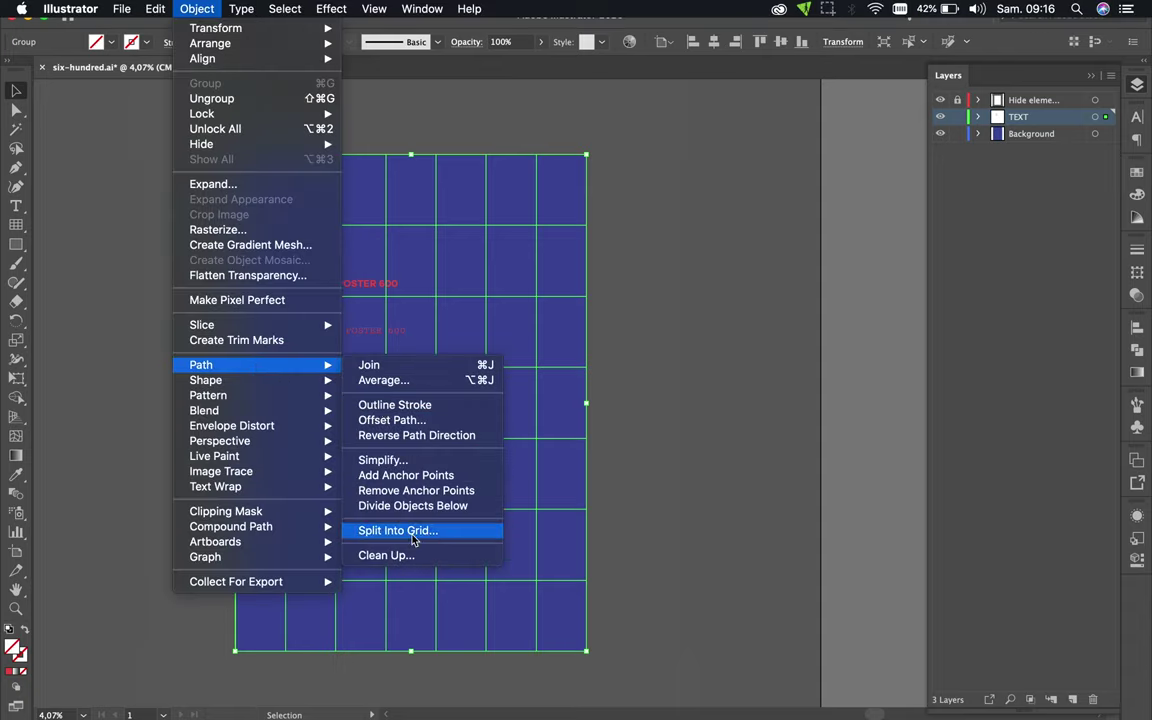
click(412, 531)
click(728, 389)
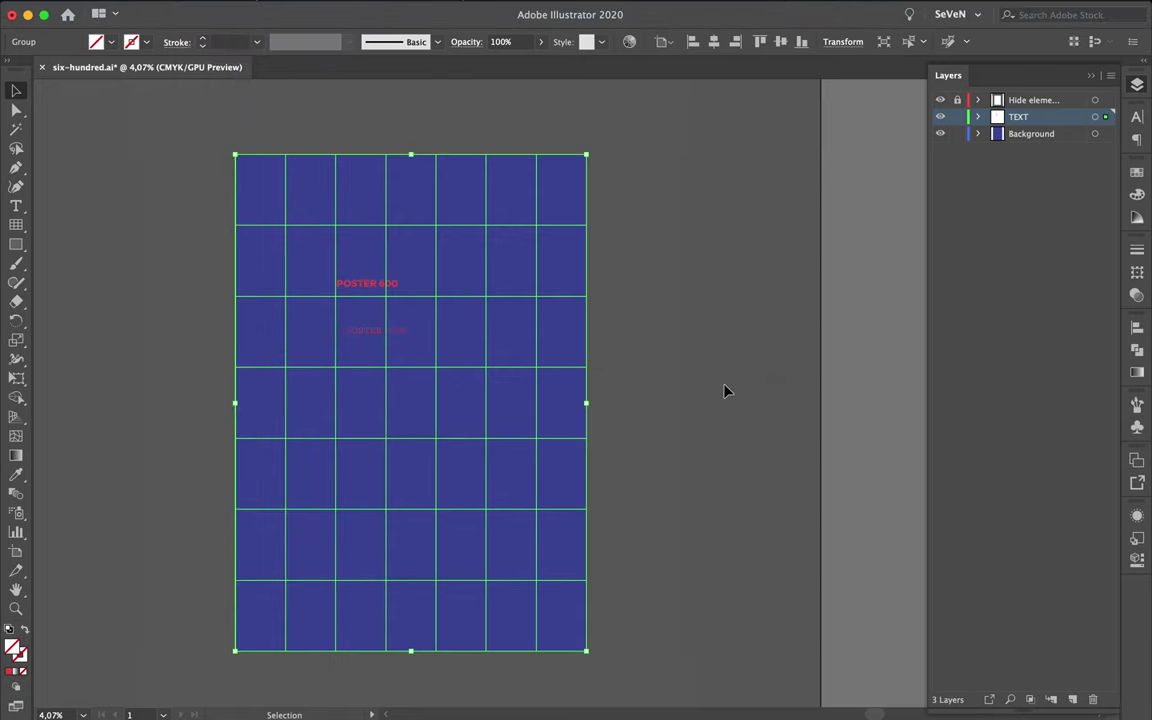
click(241, 9)
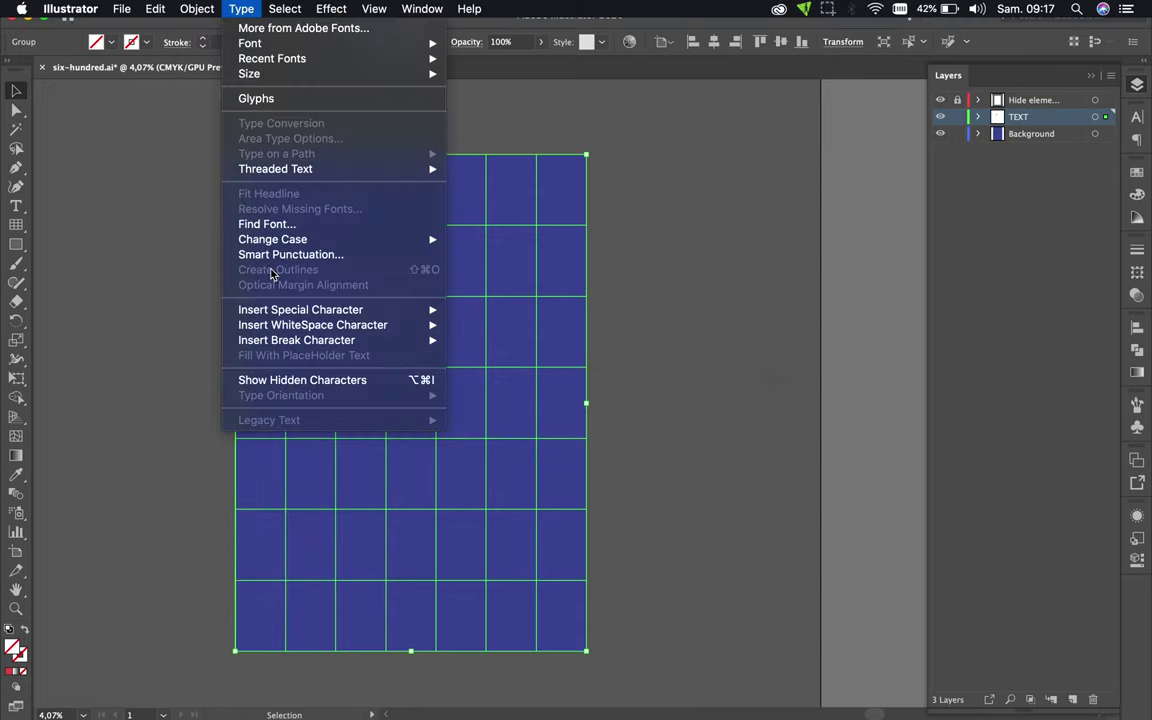
click(163, 262)
click(604, 265)
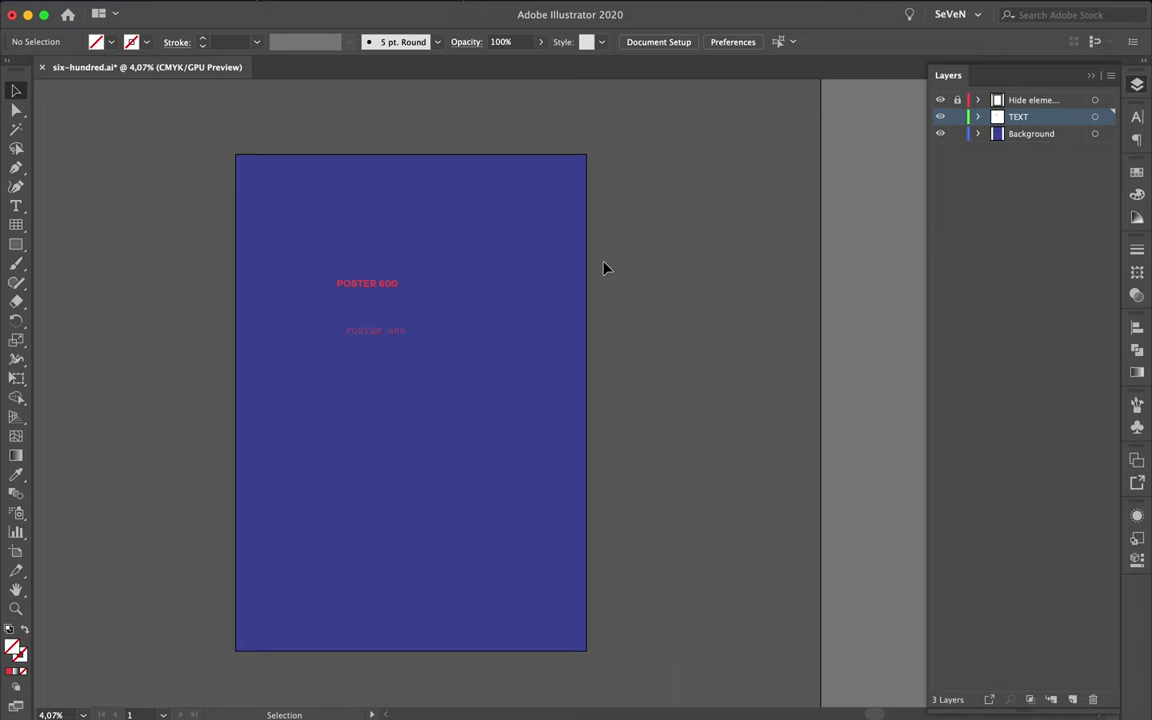
click(534, 268)
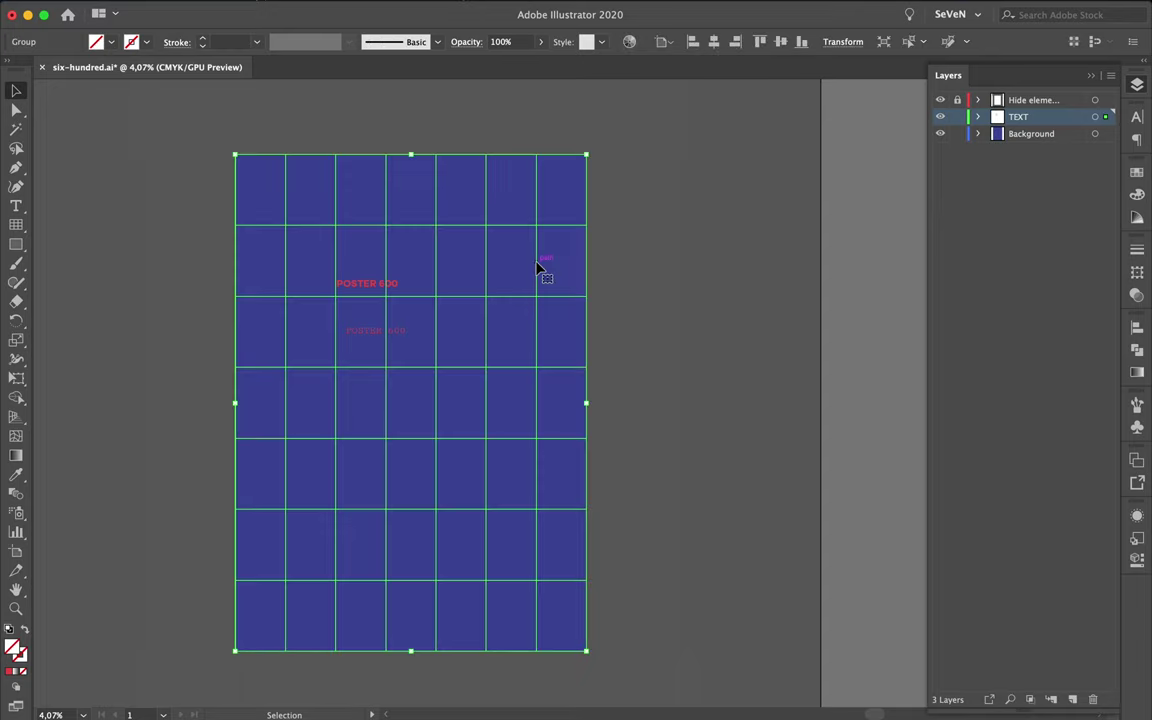
Step: Set the grid's stroke colour to cyan 00ffff in the Color Picker
double_click(20, 656)
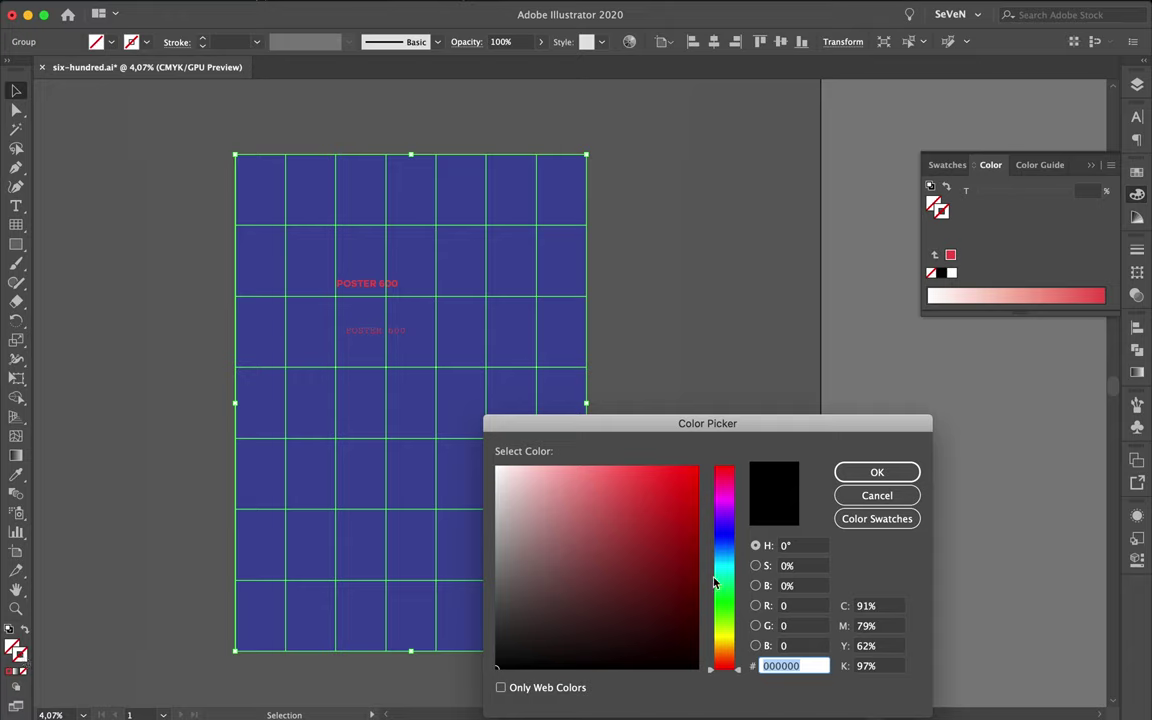
drag(724, 576, 726, 572)
click(681, 470)
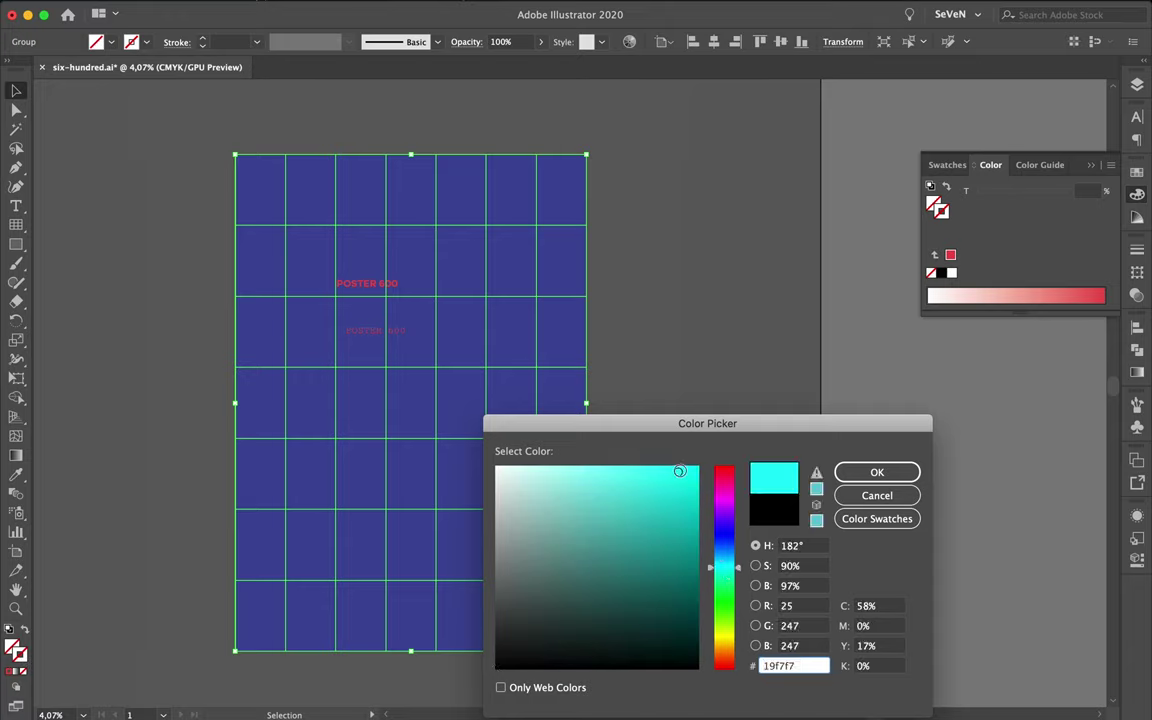
click(692, 469)
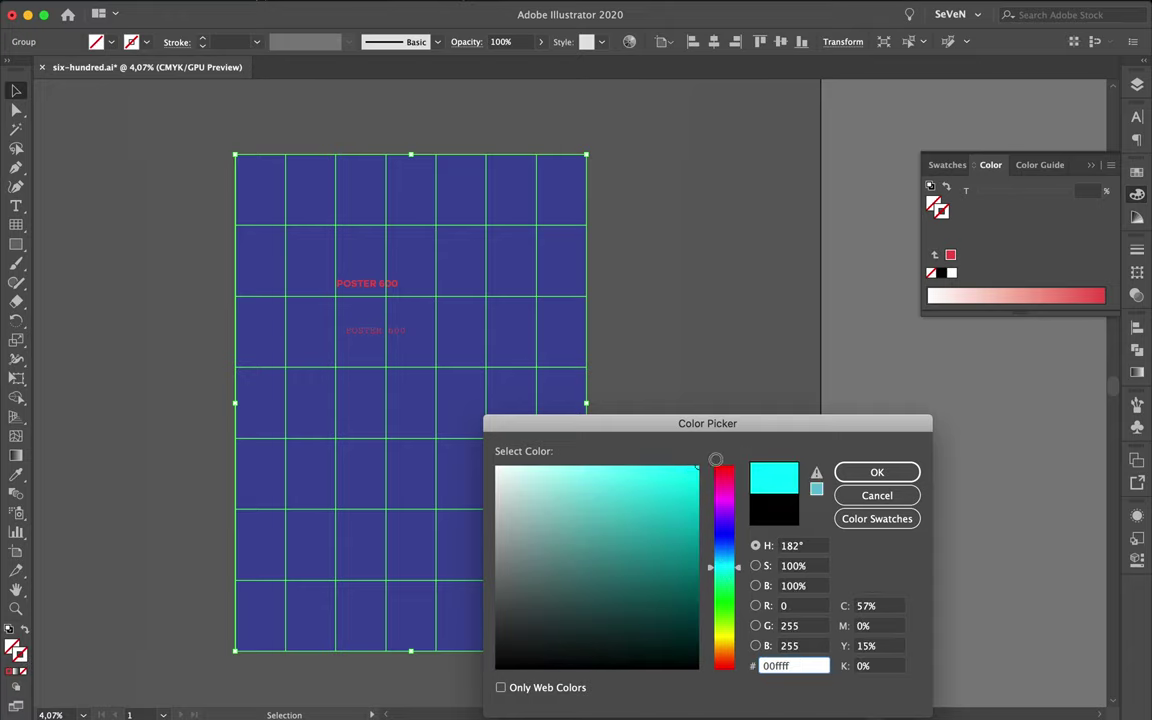
click(886, 471)
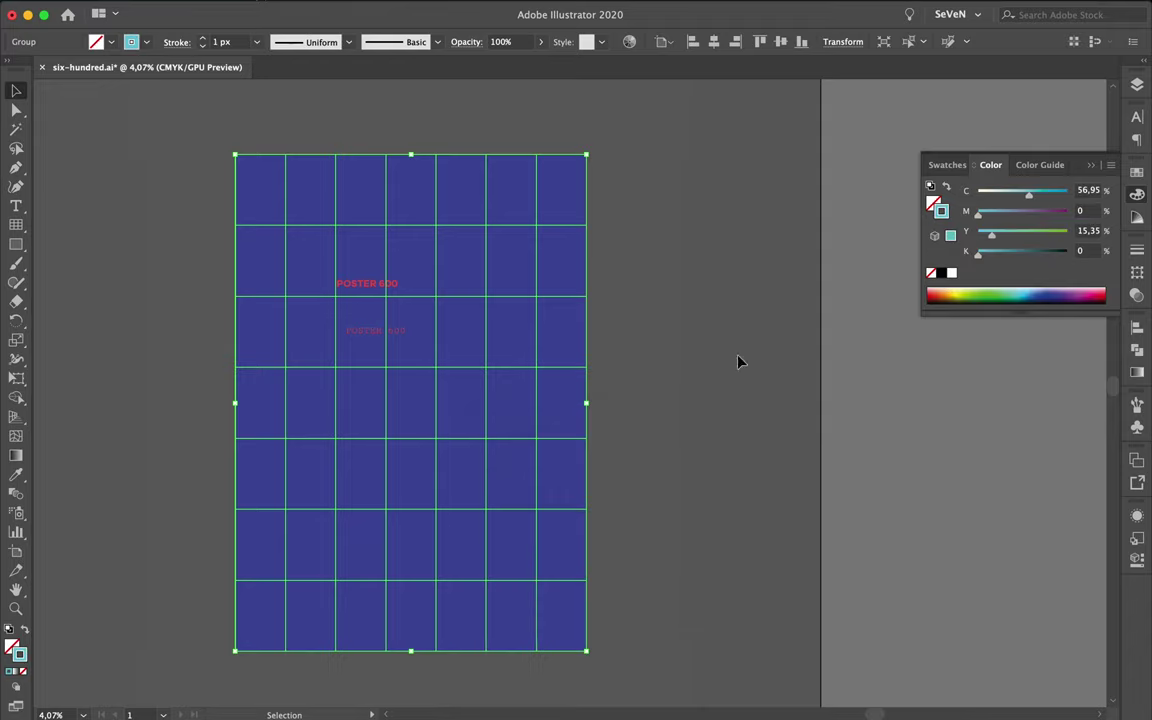
click(692, 326)
click(538, 314)
Step: Undo the accidental grid deletion and raise the grid's stroke weight to 2 px
scroll(538, 312, up, 3)
key(Delete)
scroll(717, 306, down, 2)
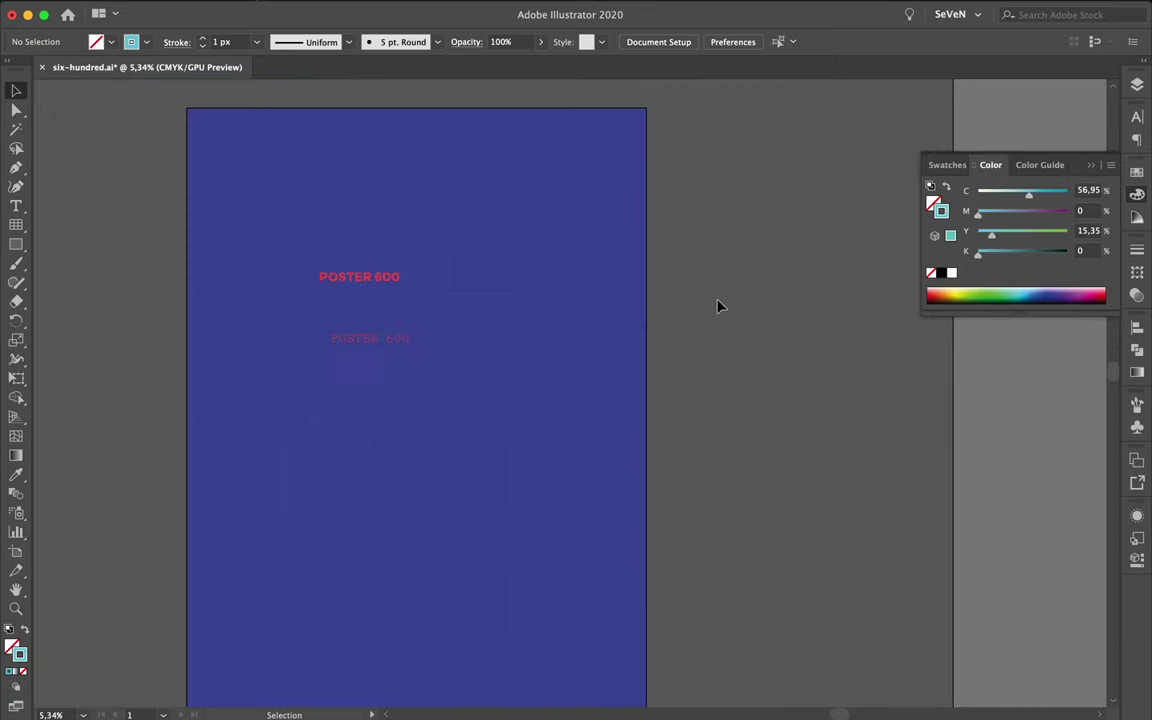
key(ctrl+z)
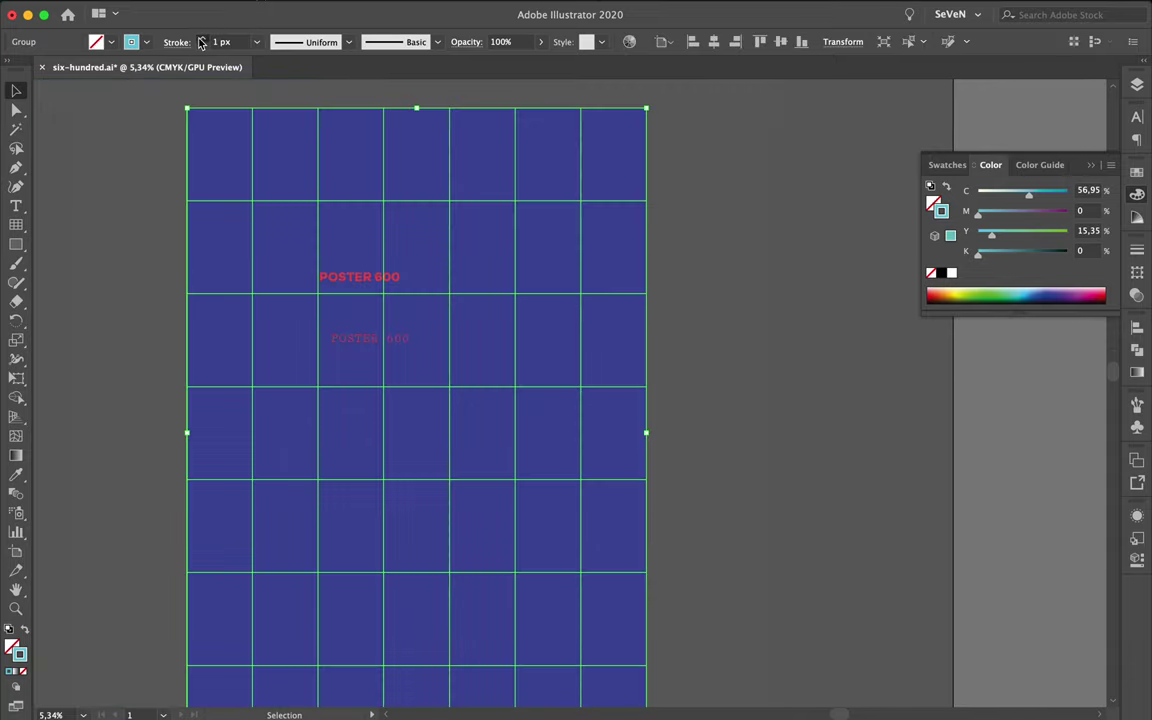
click(695, 205)
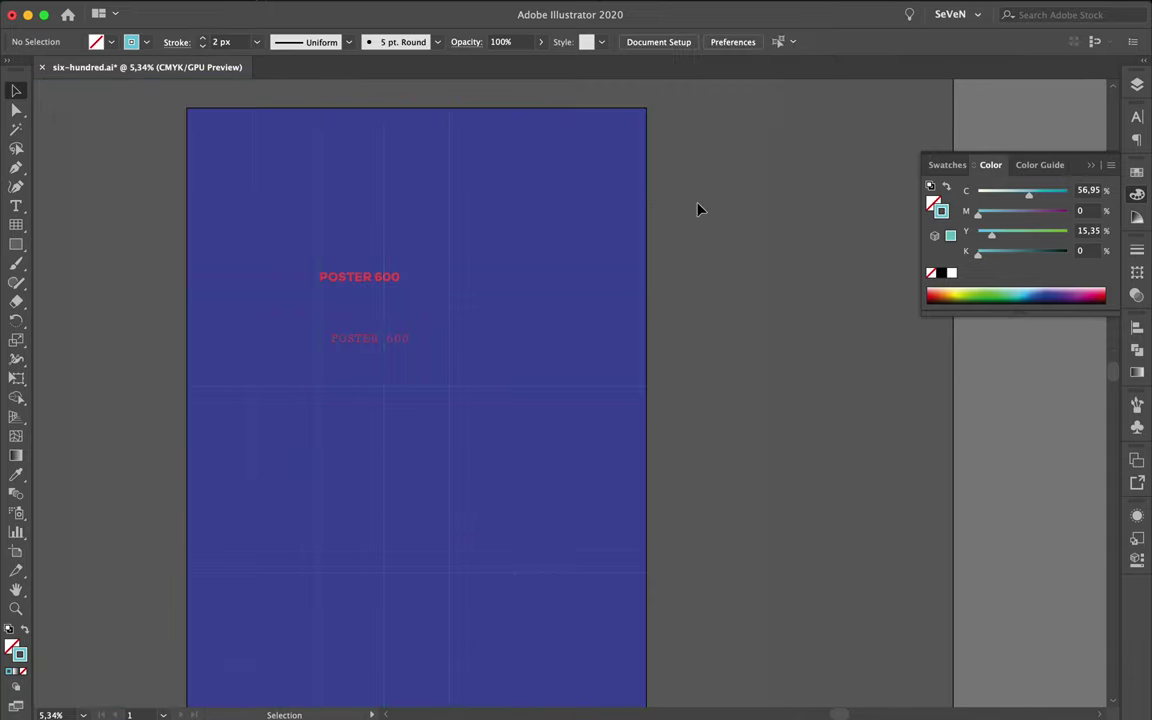
click(585, 206)
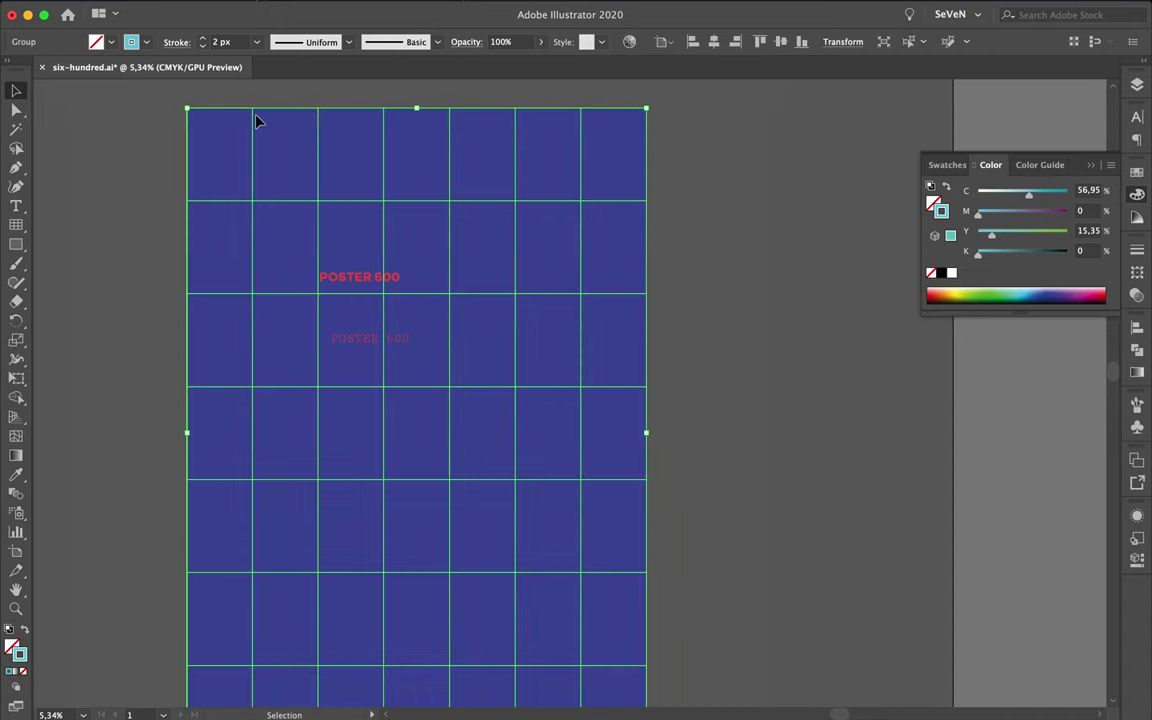
Step: Pull the grid's top-left and bottom-right corners inward, leaving a margin around the poster
drag(187, 109, 197, 121)
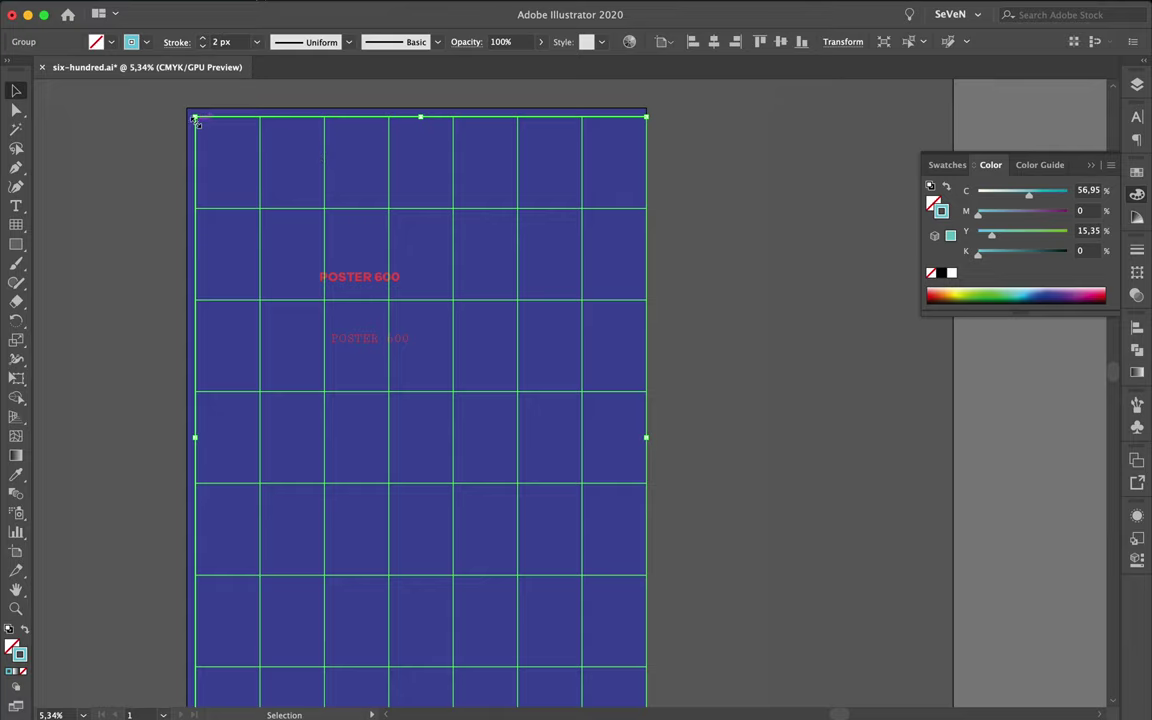
drag(195, 117, 201, 124)
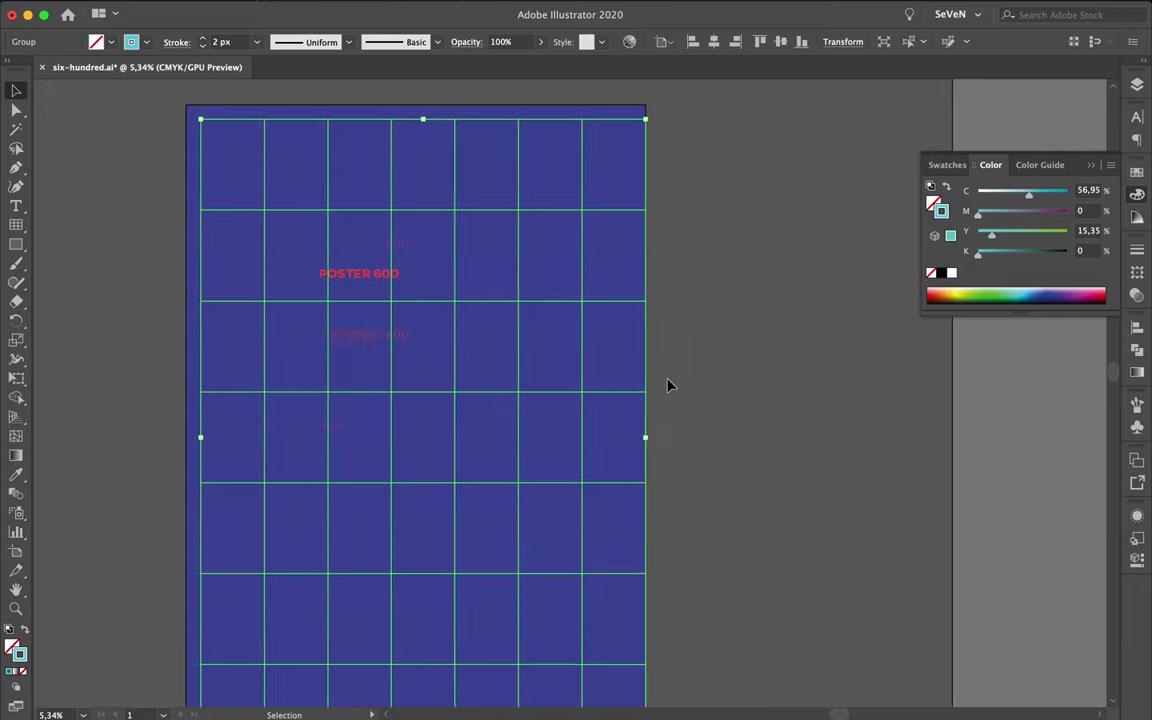
scroll(656, 517, down, 2)
drag(633, 654, 621, 612)
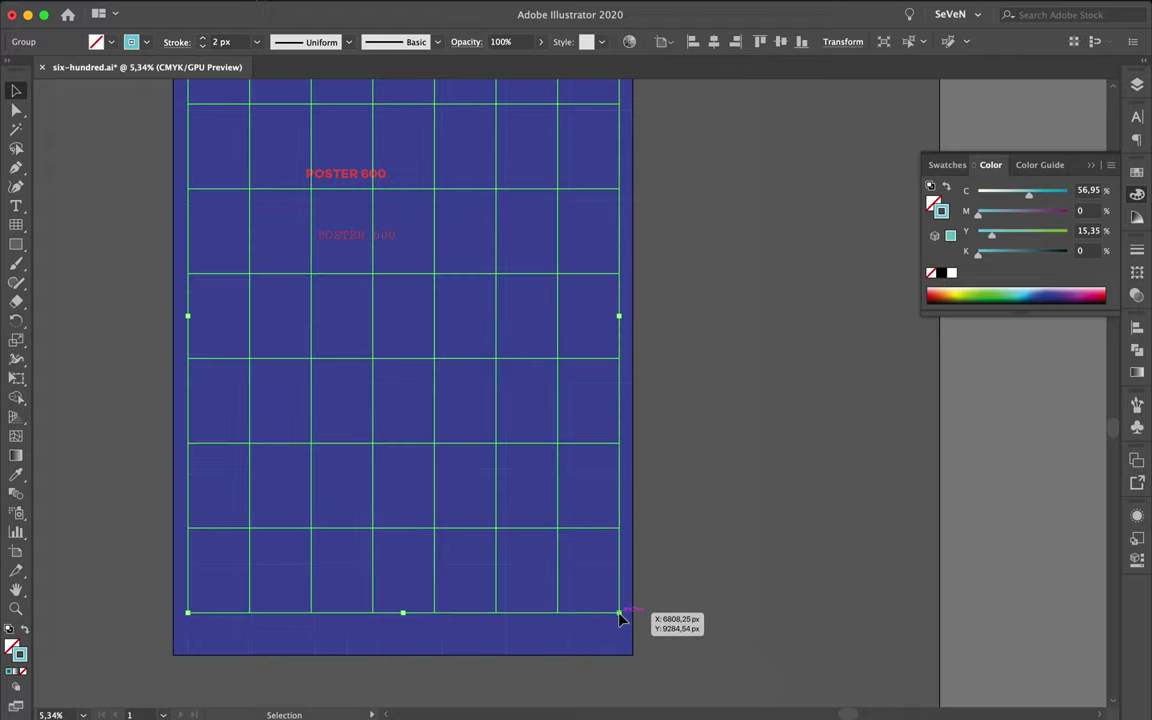
click(674, 551)
scroll(674, 551, down, 2)
scroll(674, 553, down, 1)
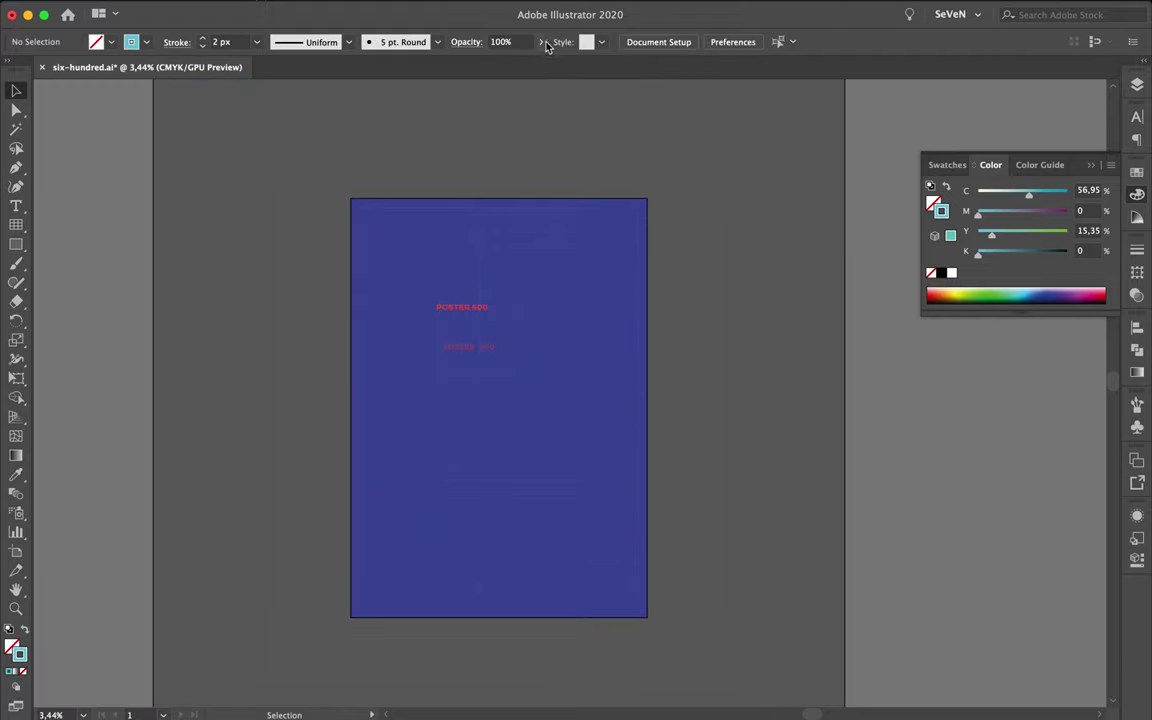
Step: Align the grid to the artboard's horizontal and vertical centre, then nudge it slightly upward
click(598, 257)
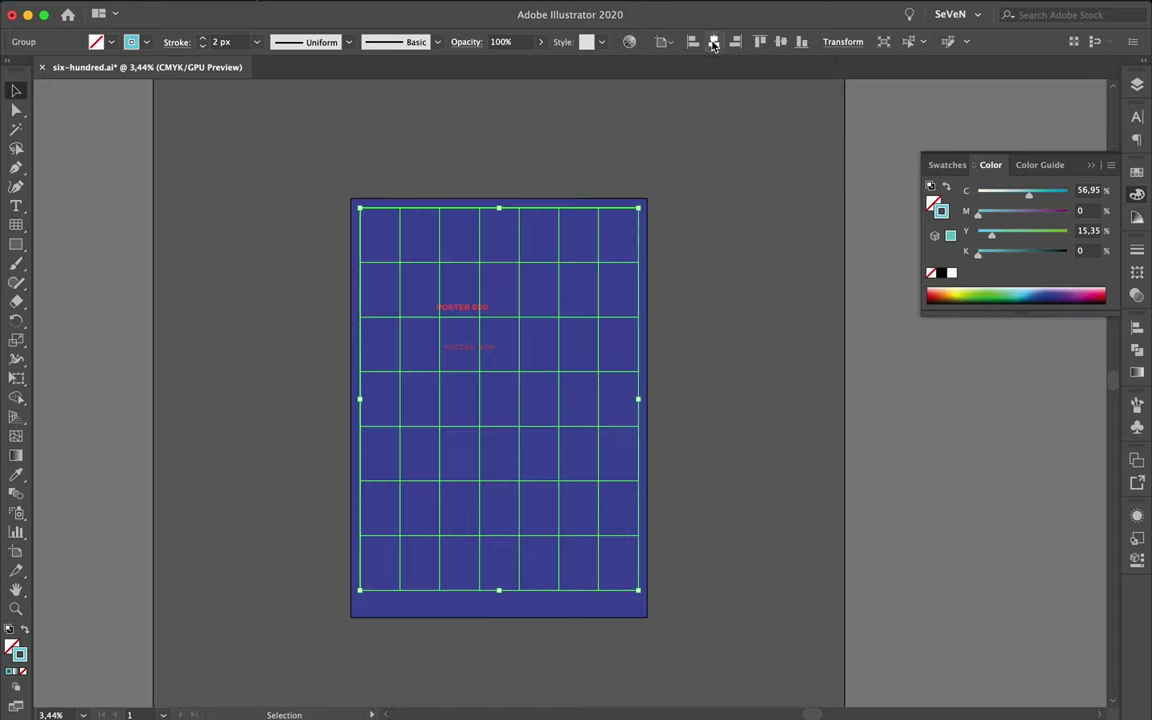
click(661, 41)
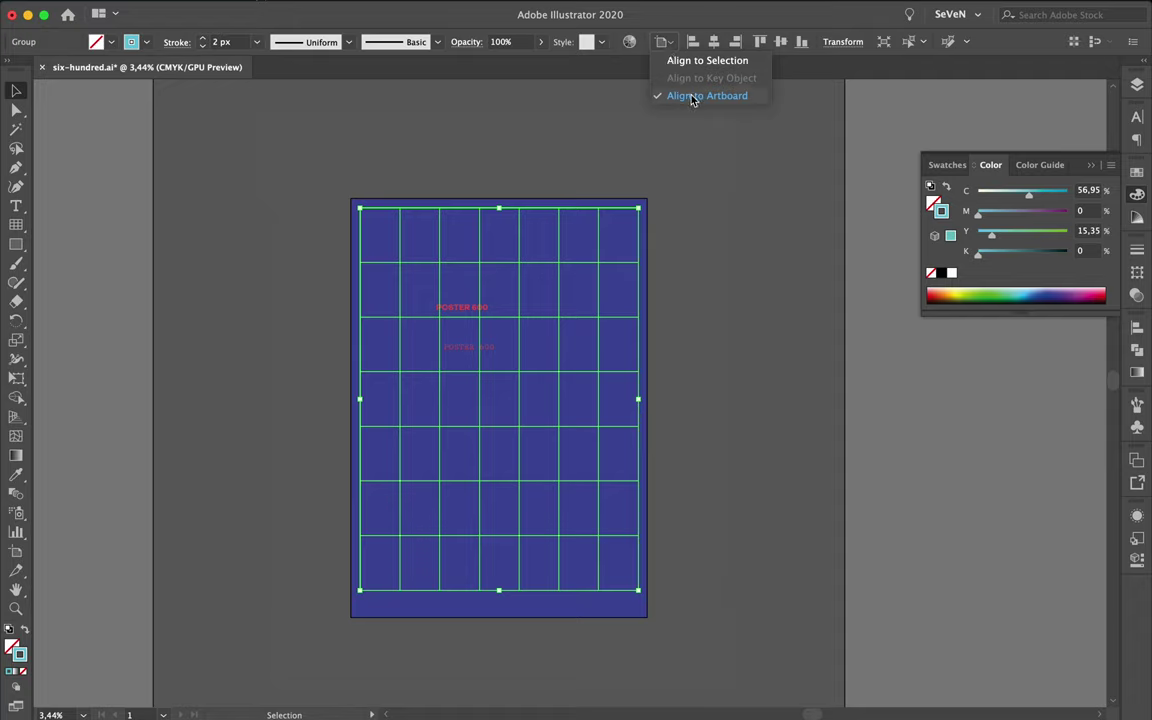
click(661, 41)
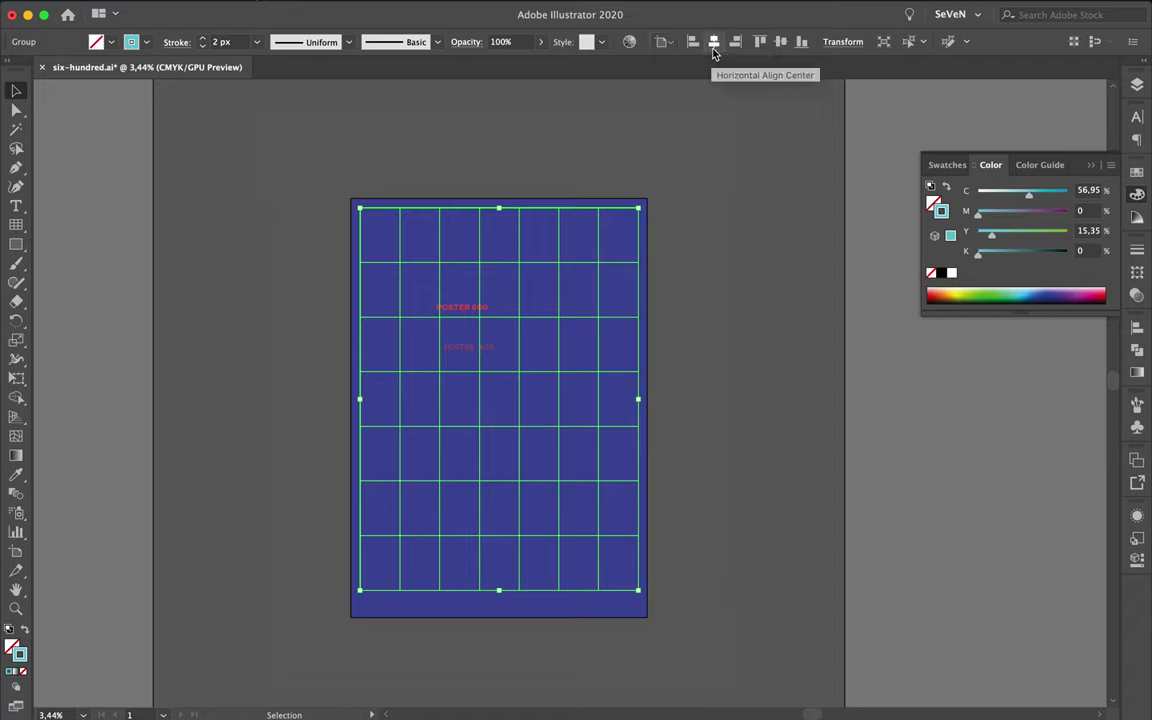
click(716, 41)
click(782, 43)
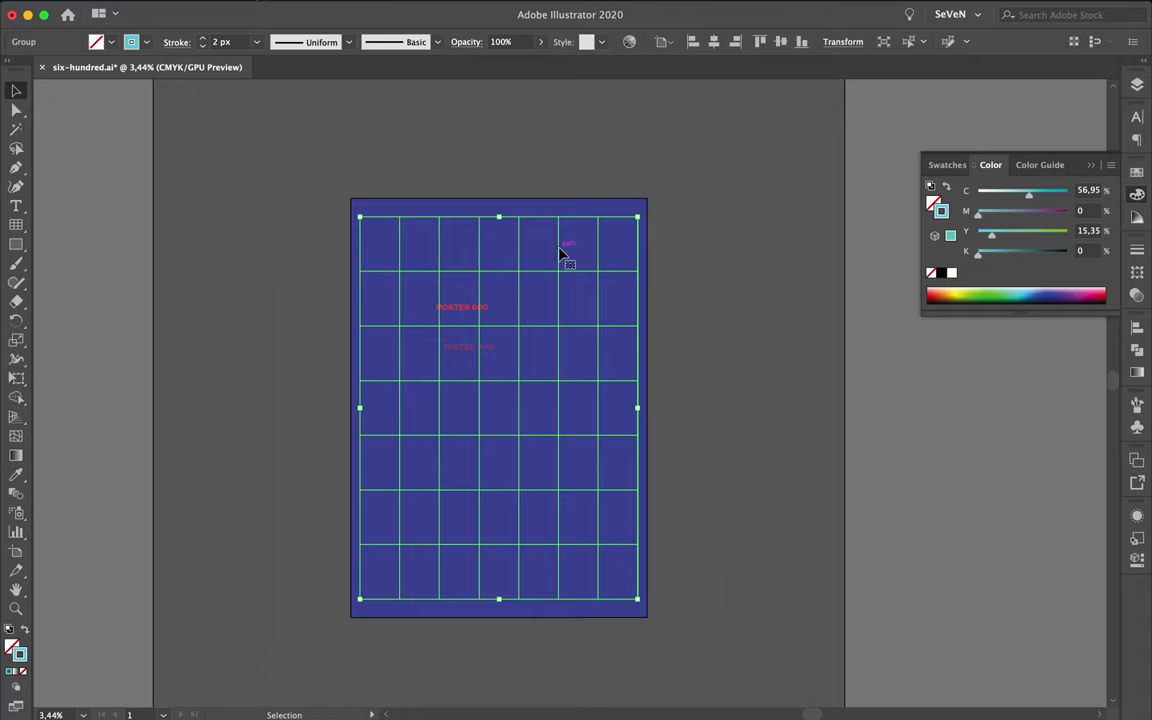
drag(560, 254, 560, 249)
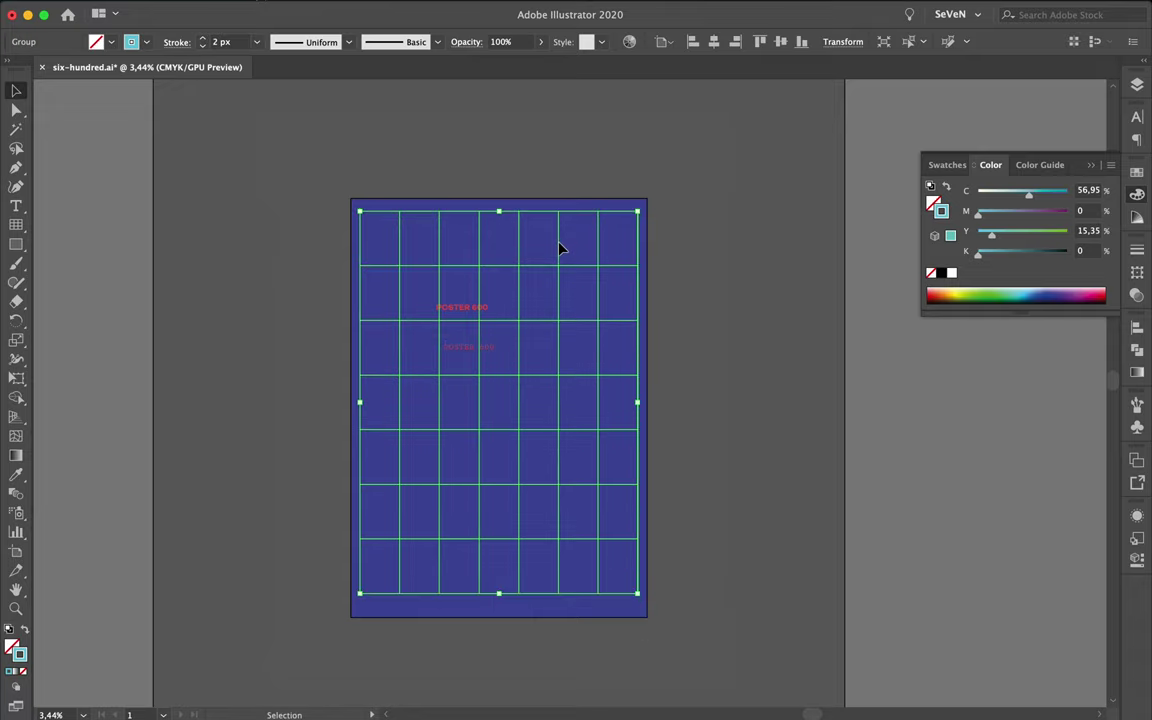
click(676, 324)
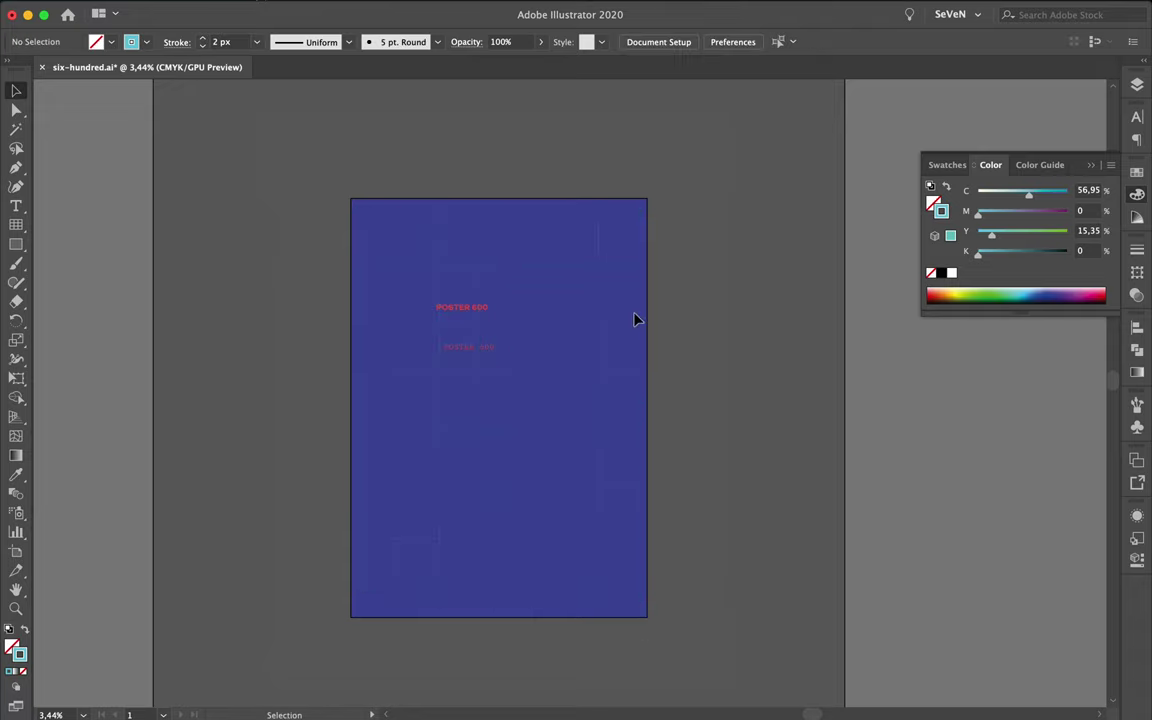
click(637, 319)
click(1136, 85)
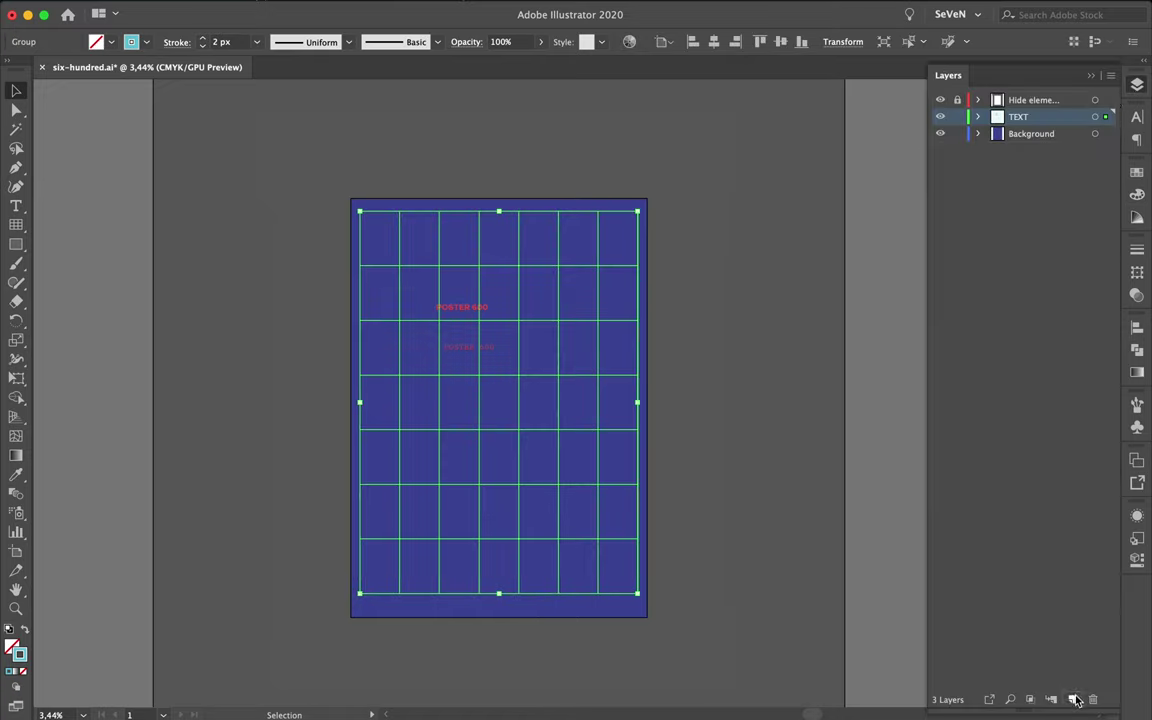
Step: Create a new layer named Grid and move the grid artwork onto it
click(1072, 699)
double_click(1029, 117)
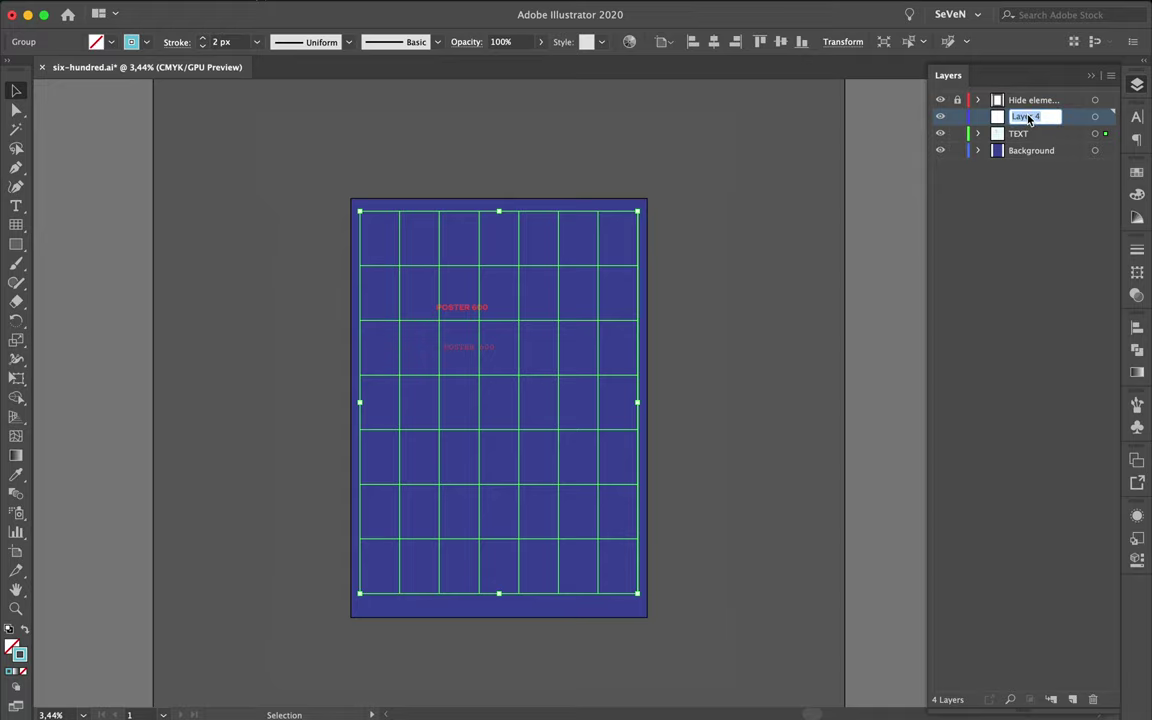
text(C)
key(Return)
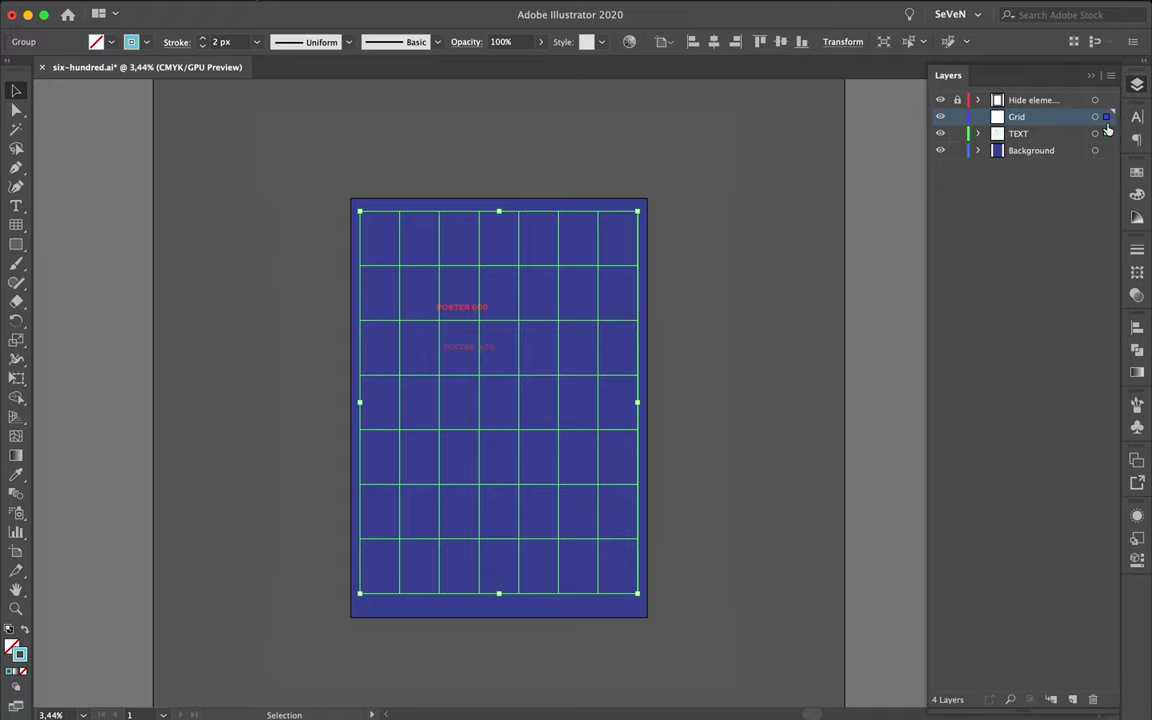
drag(1105, 133, 1107, 117)
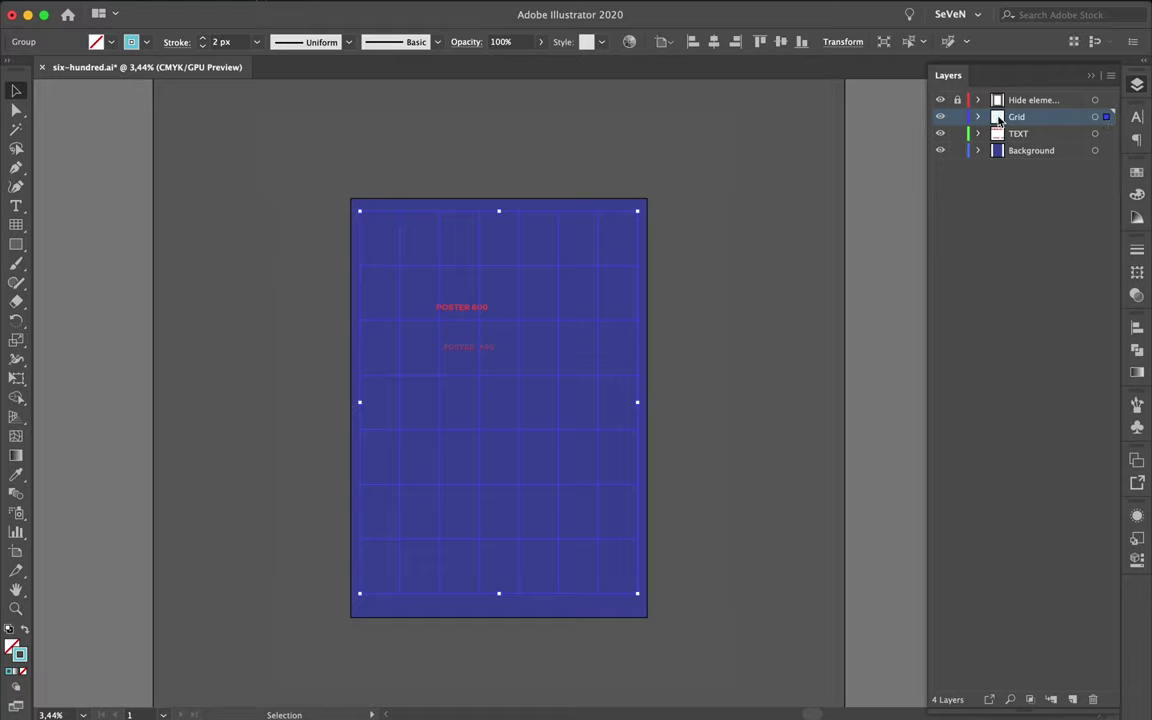
Step: Lock the Grid and Background layers and make TEXT the active layer
click(958, 117)
click(957, 150)
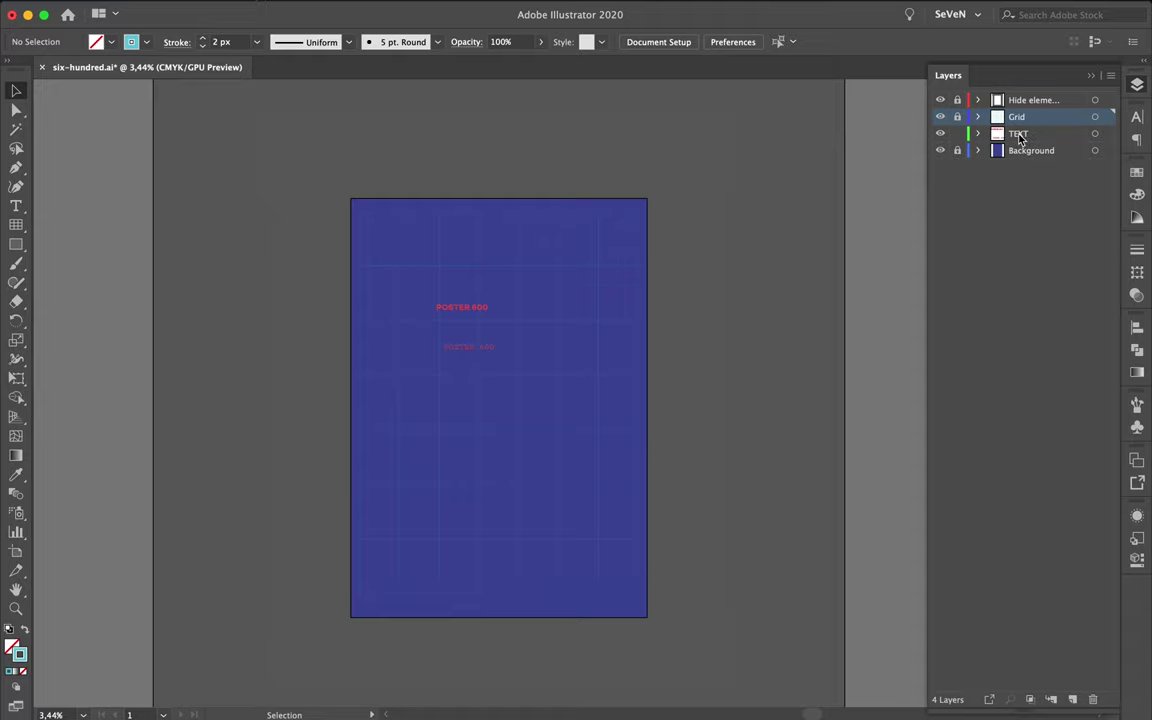
click(1024, 136)
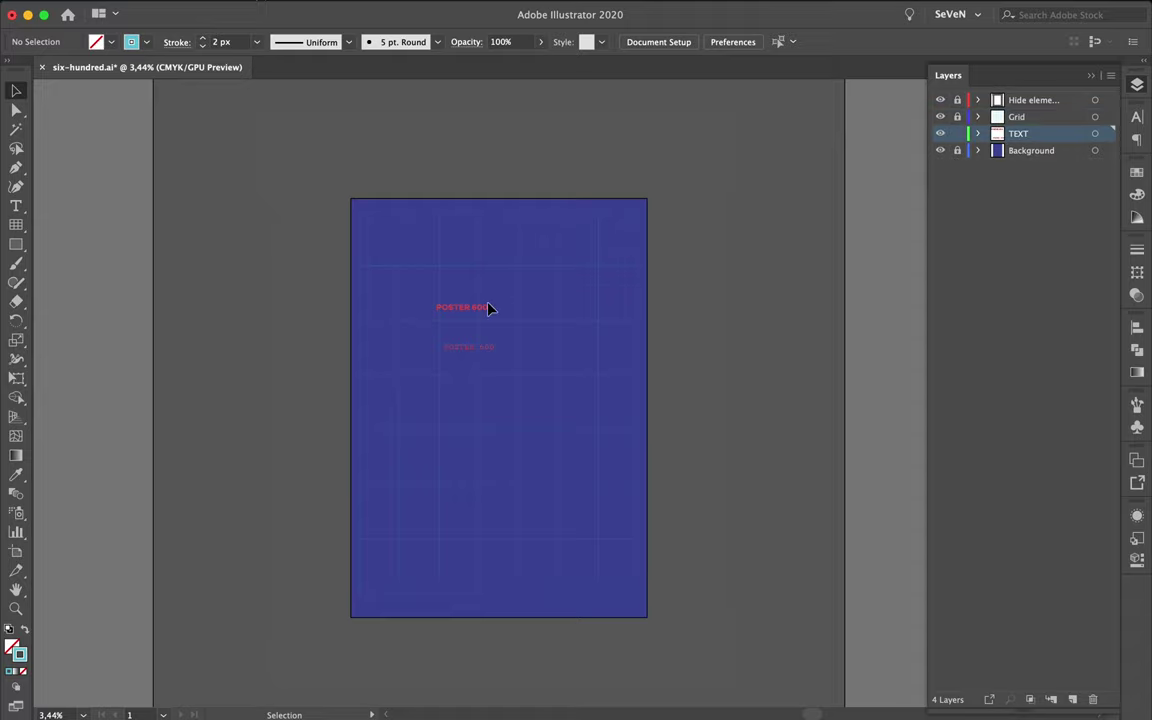
scroll(489, 307, up, 2)
scroll(489, 309, up, 2)
scroll(489, 310, down, 2)
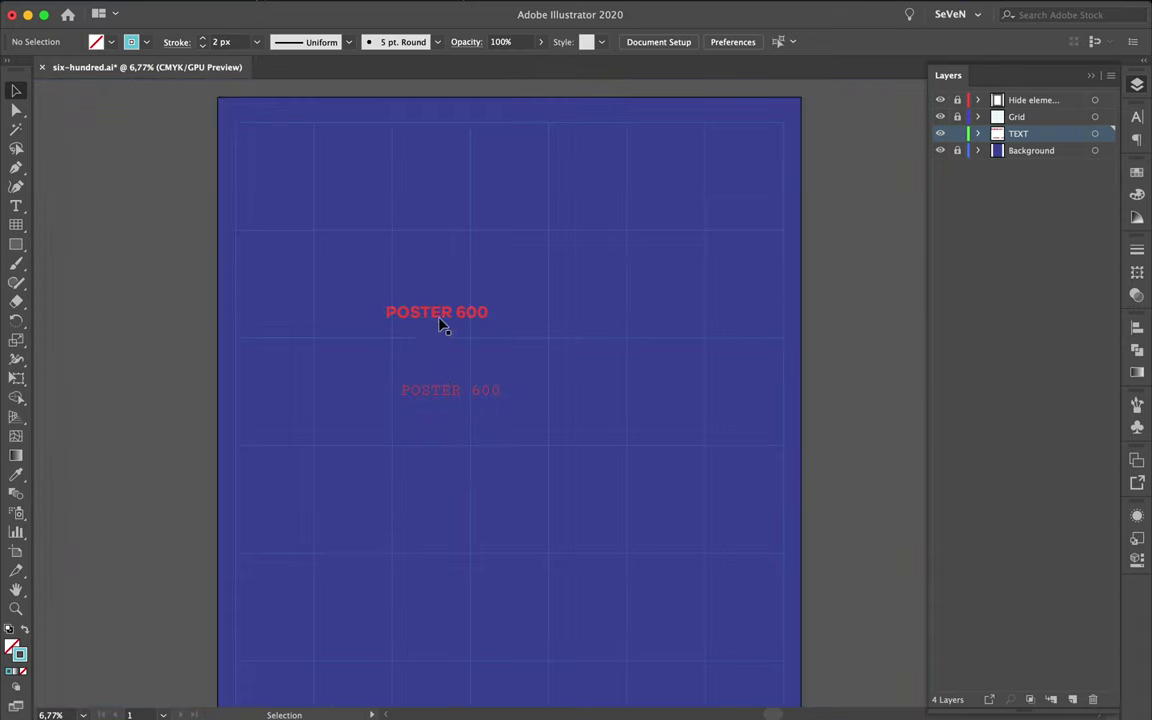
Step: Move the bold POSTER 600 heading to the artboard's top-left corner
click(443, 315)
scroll(452, 318, up, 1)
scroll(455, 322, up, 1)
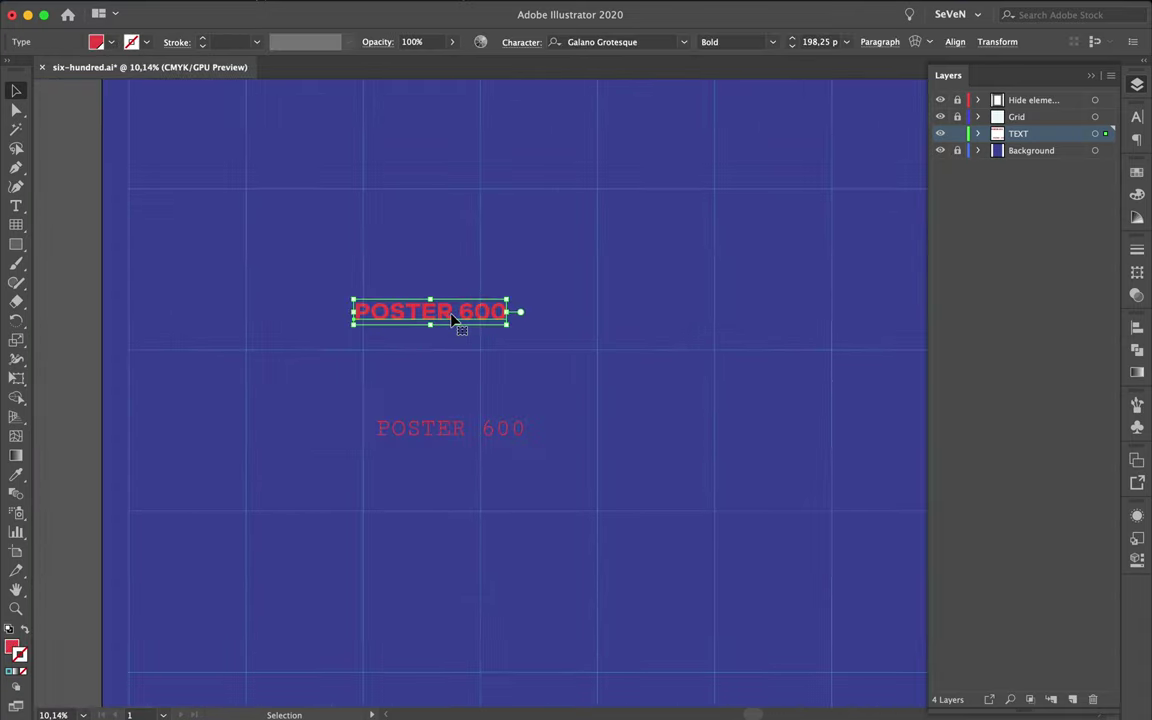
scroll(455, 322, up, 1)
drag(452, 366, 232, 245)
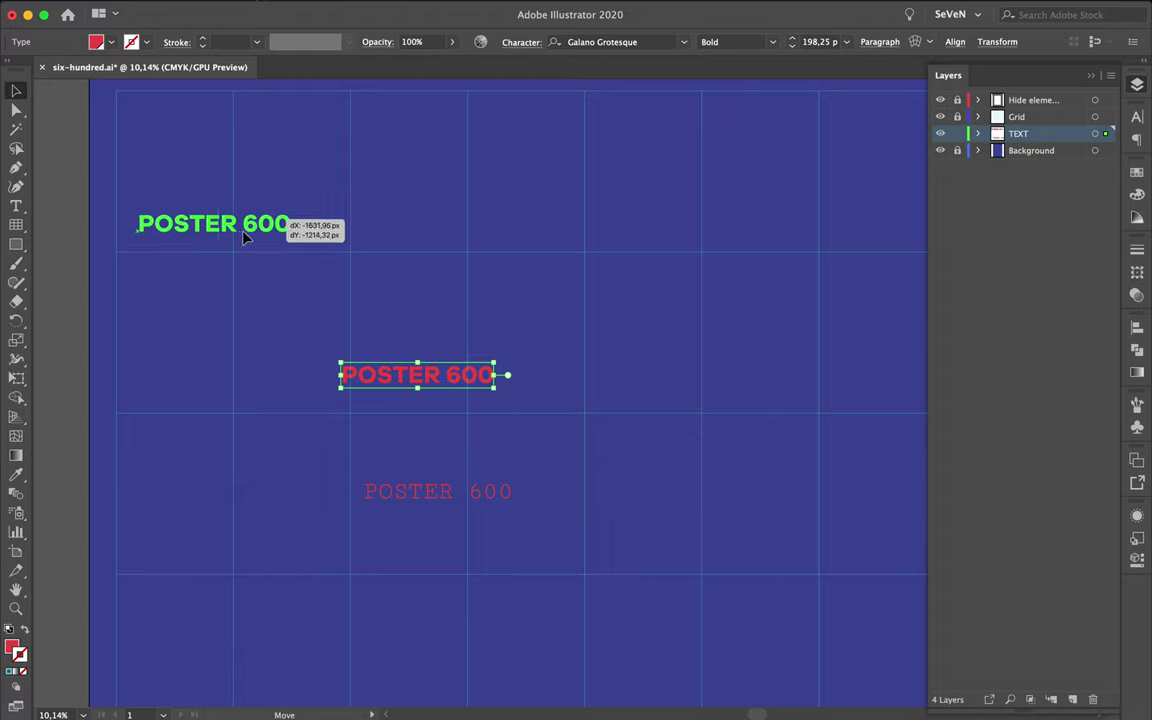
drag(233, 244, 236, 244)
Step: Replace the heading text with the lowercase alphabet, breaking the line after j
double_click(235, 244)
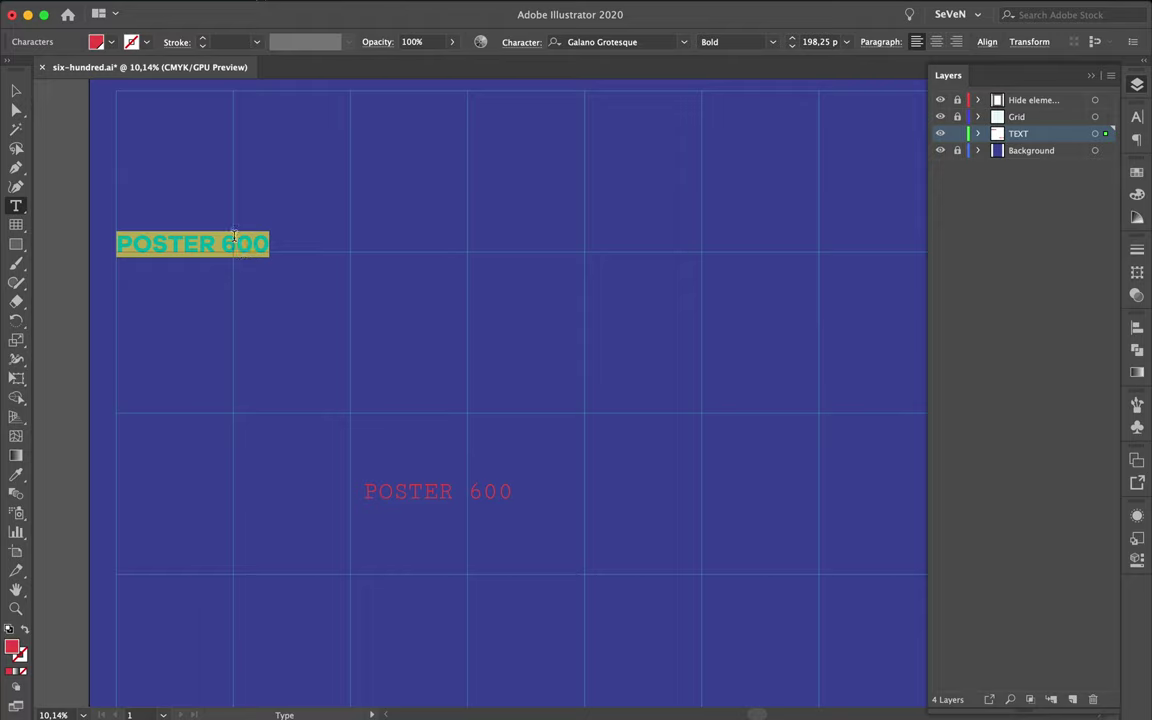
key(BackSpace)
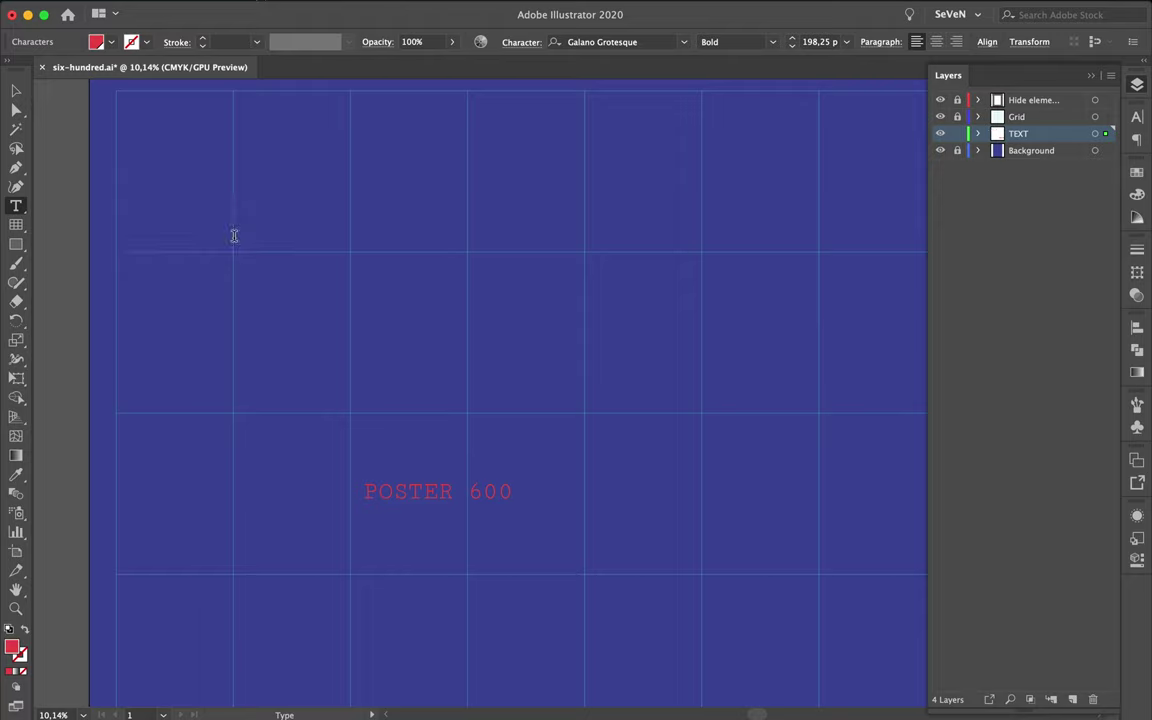
text(abd)
text(def)
text(g)
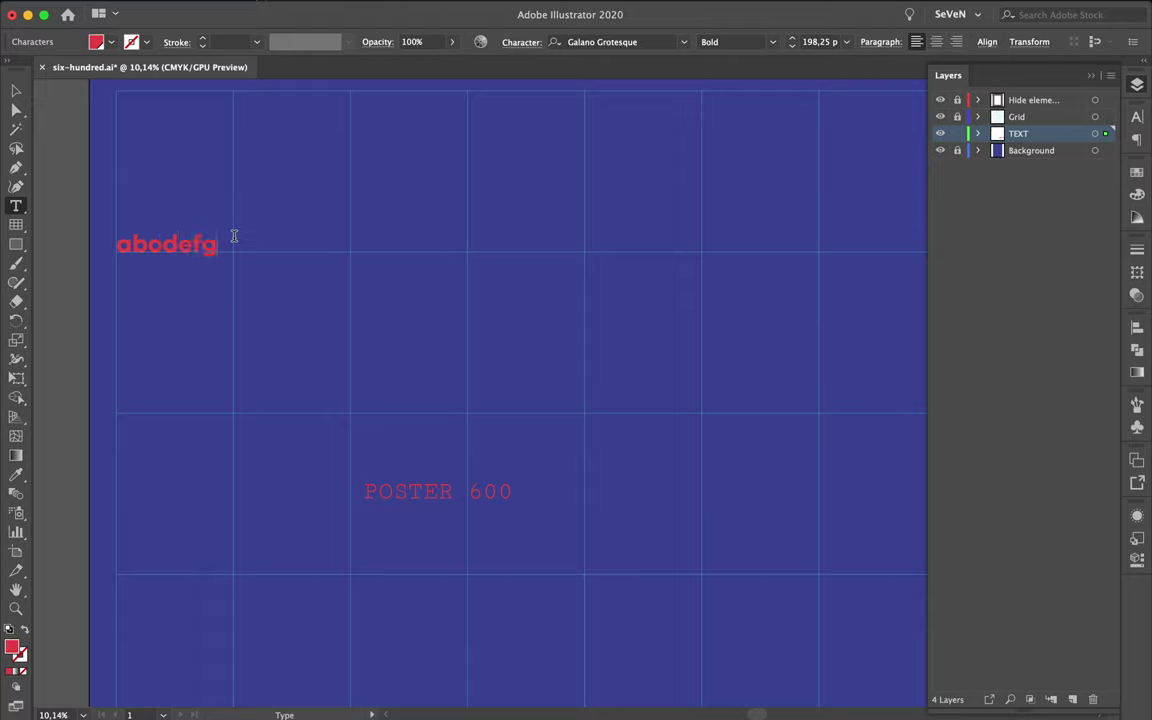
text(hi)
text(j)
text(klmno)
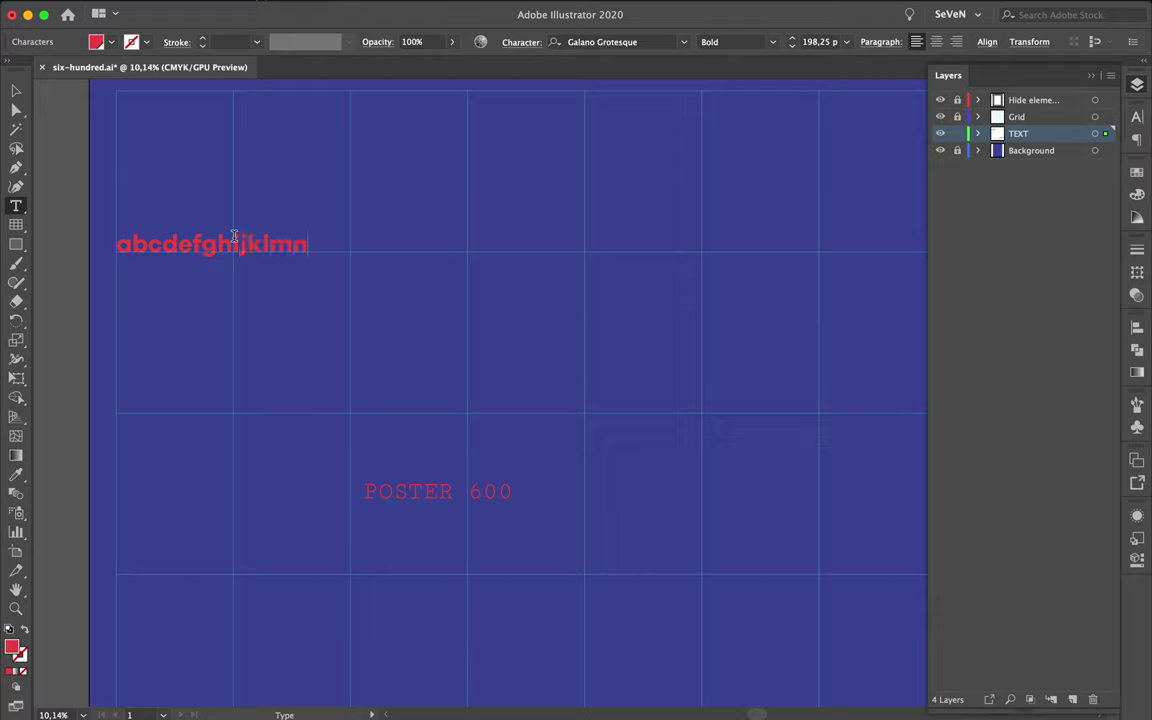
text(pqr)
text(s)
text(t)
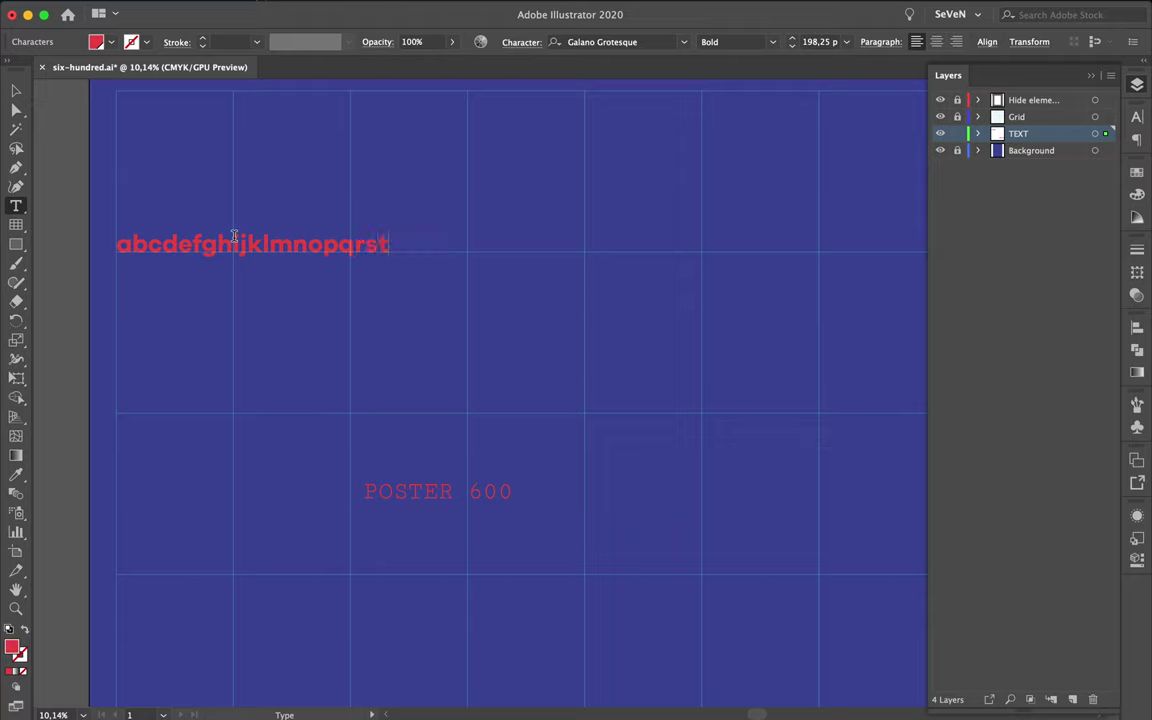
text(uvw)
text(xyz)
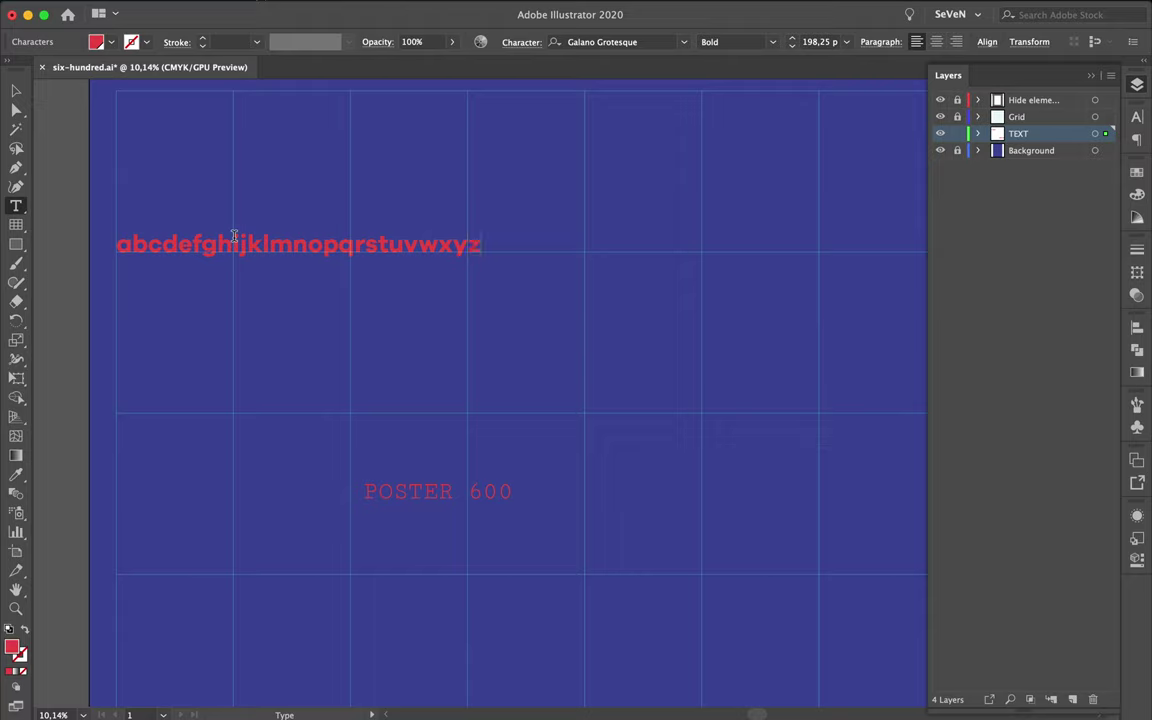
click(250, 244)
key(Return)
key(Escape)
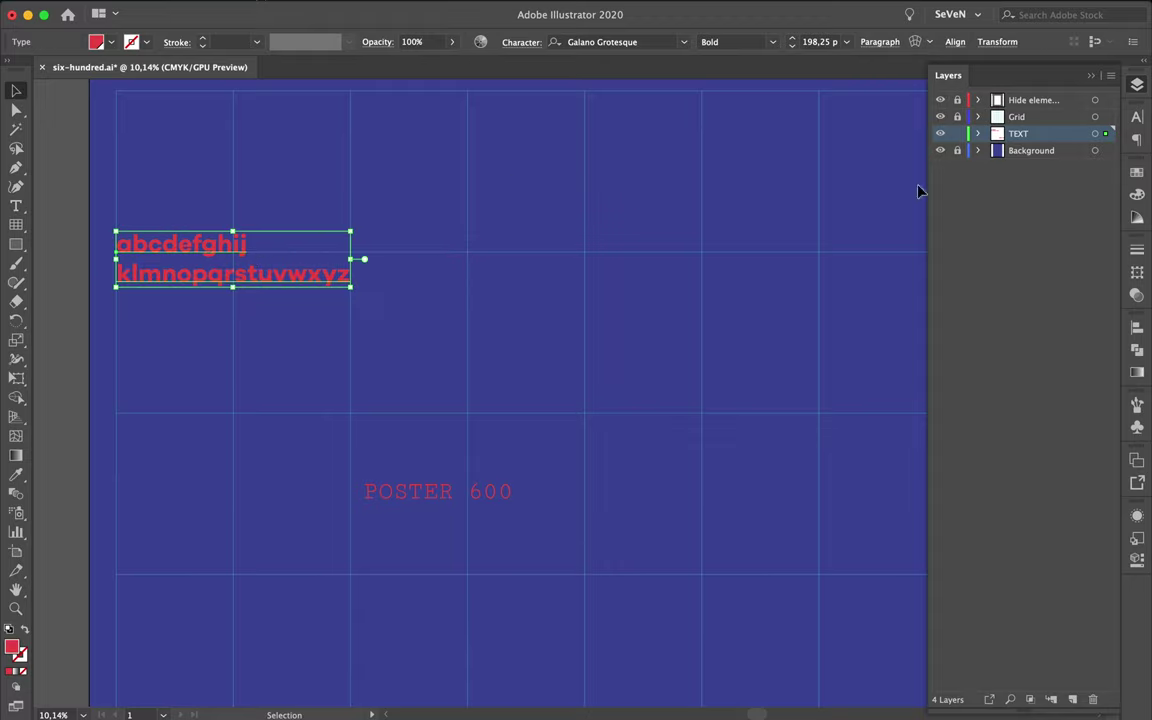
Step: Centre-align the alphabet text via the Paragraph panel and drag it back onto the artboard
click(1137, 249)
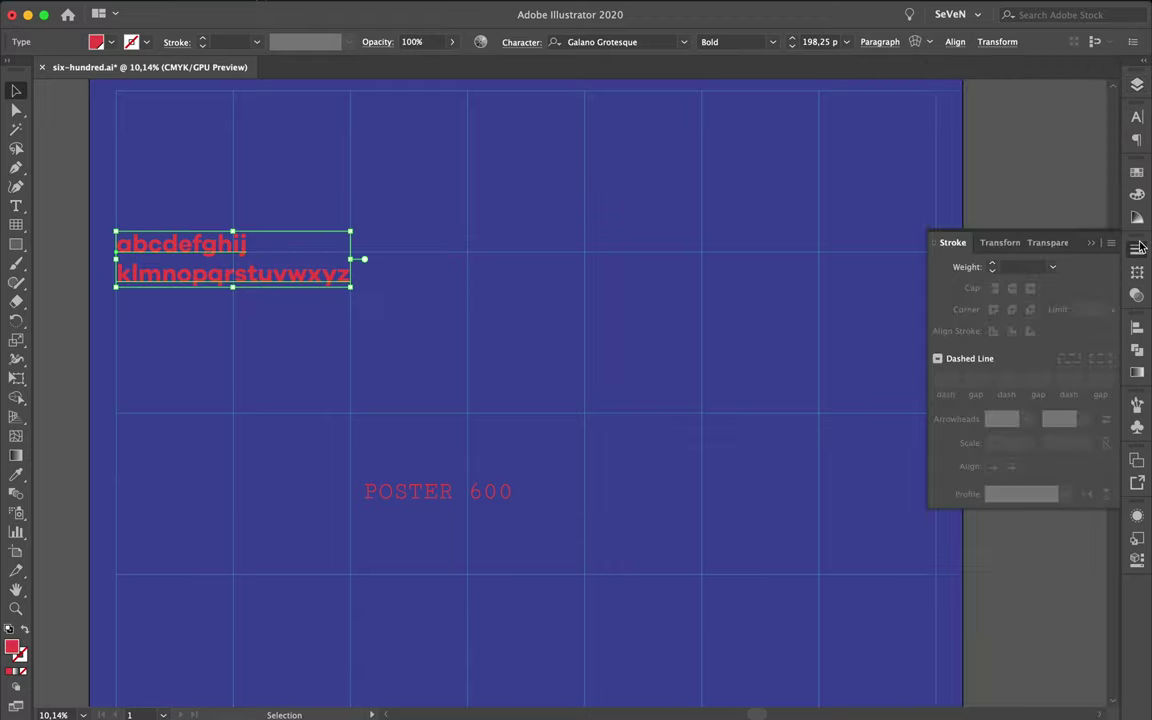
click(1003, 243)
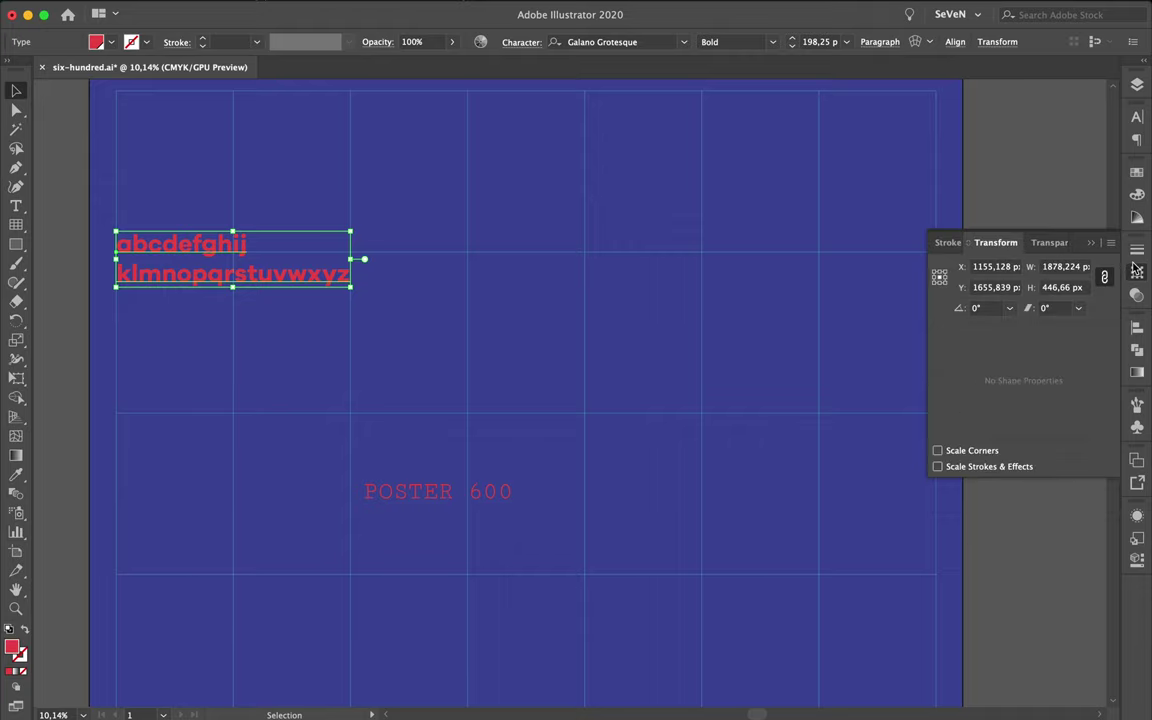
click(1137, 117)
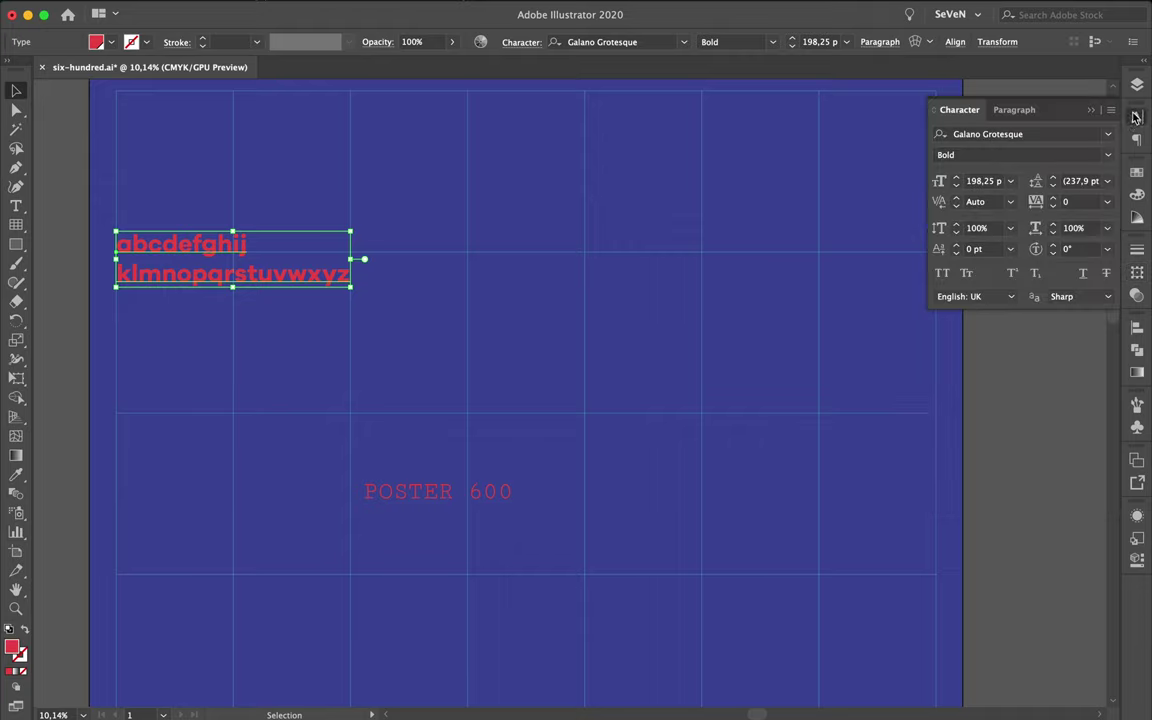
click(1014, 110)
click(968, 136)
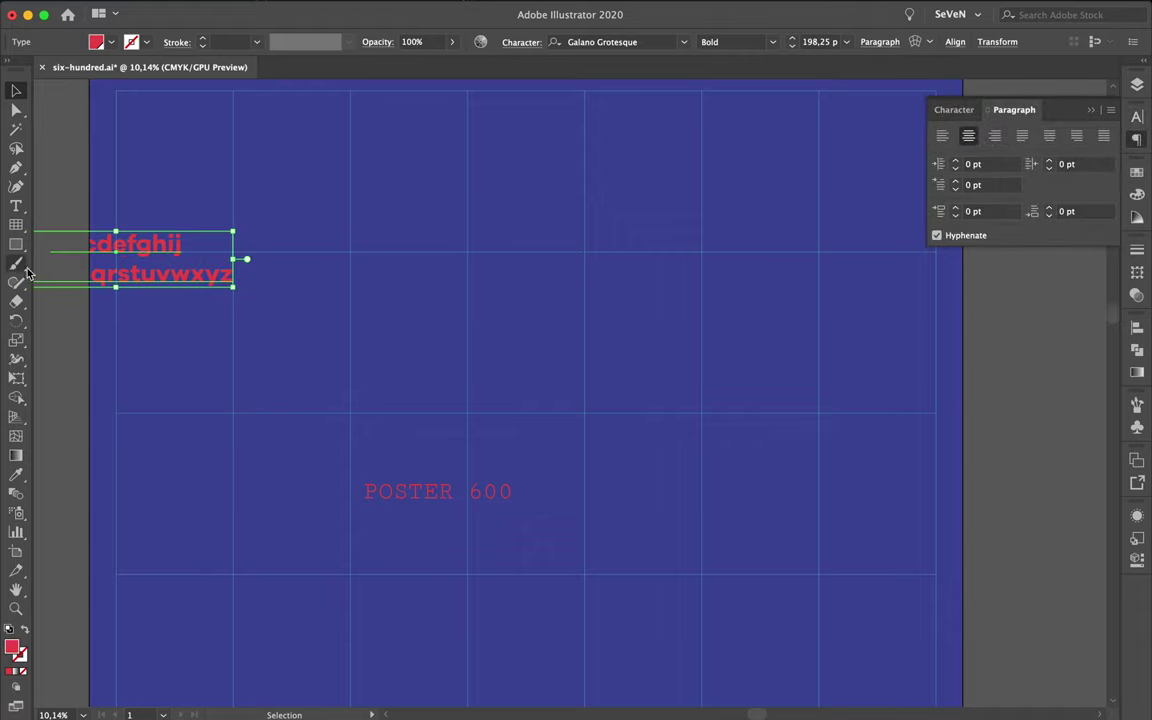
drag(79, 254, 196, 254)
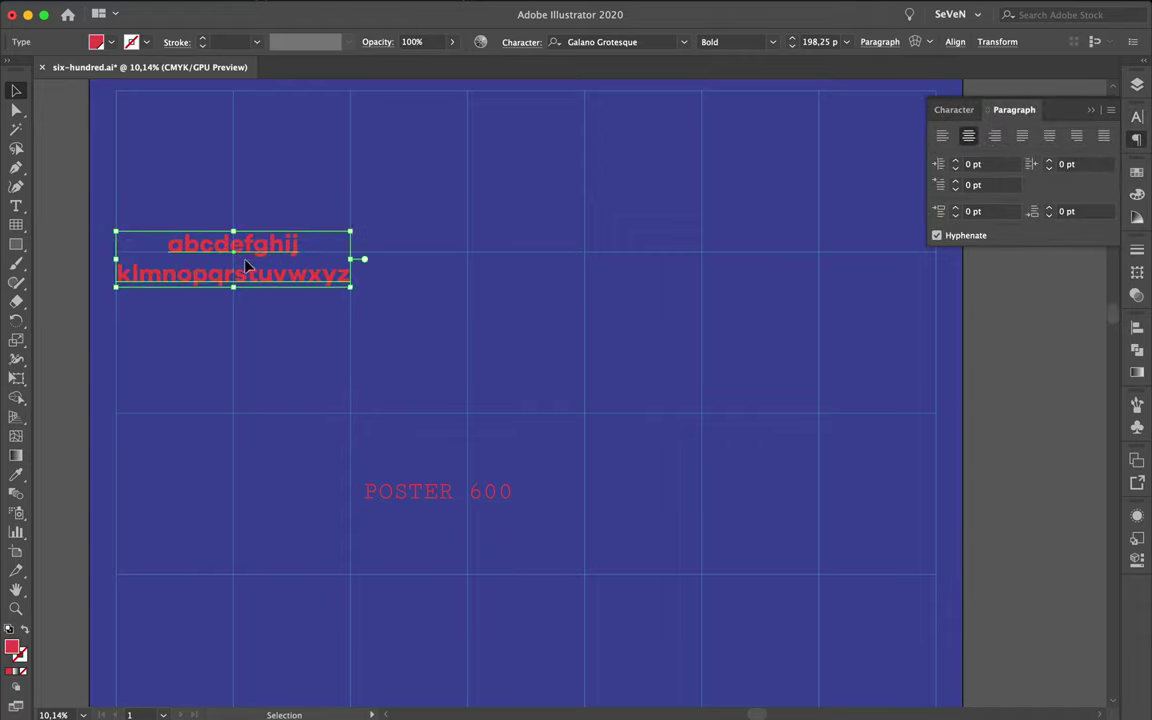
Step: Start a third line at t so the block reads abcdefghij, klmnopqrs, tuvwxyz
double_click(248, 275)
key(Return)
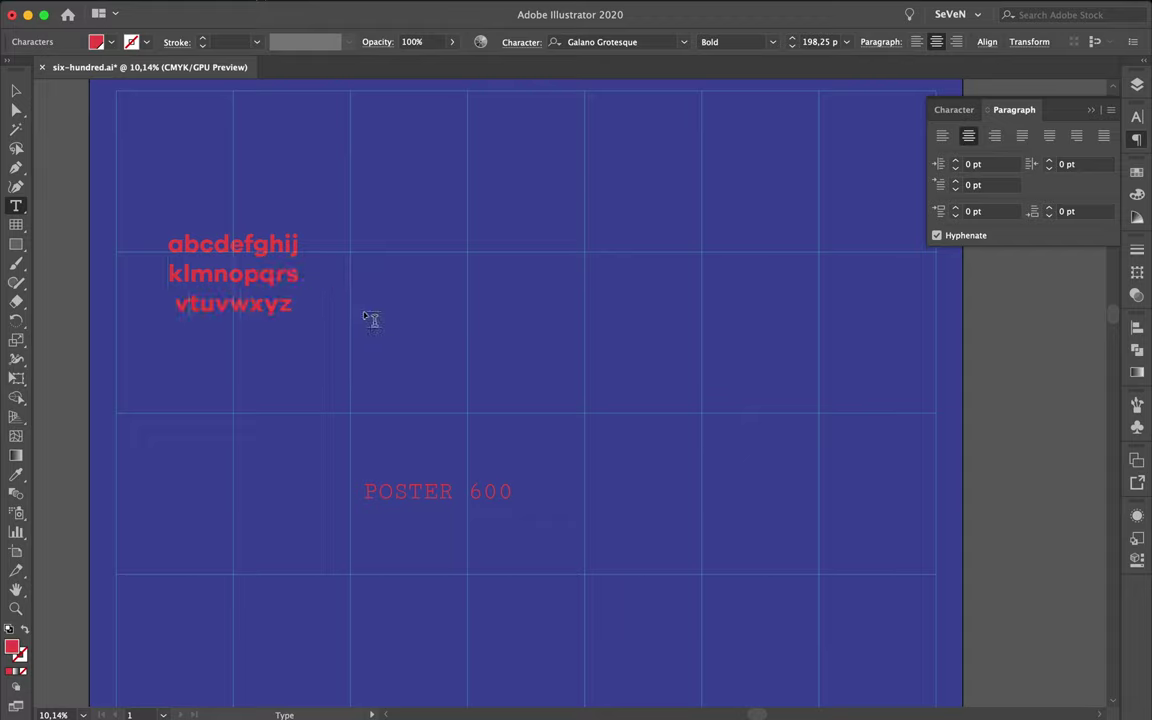
key(Escape)
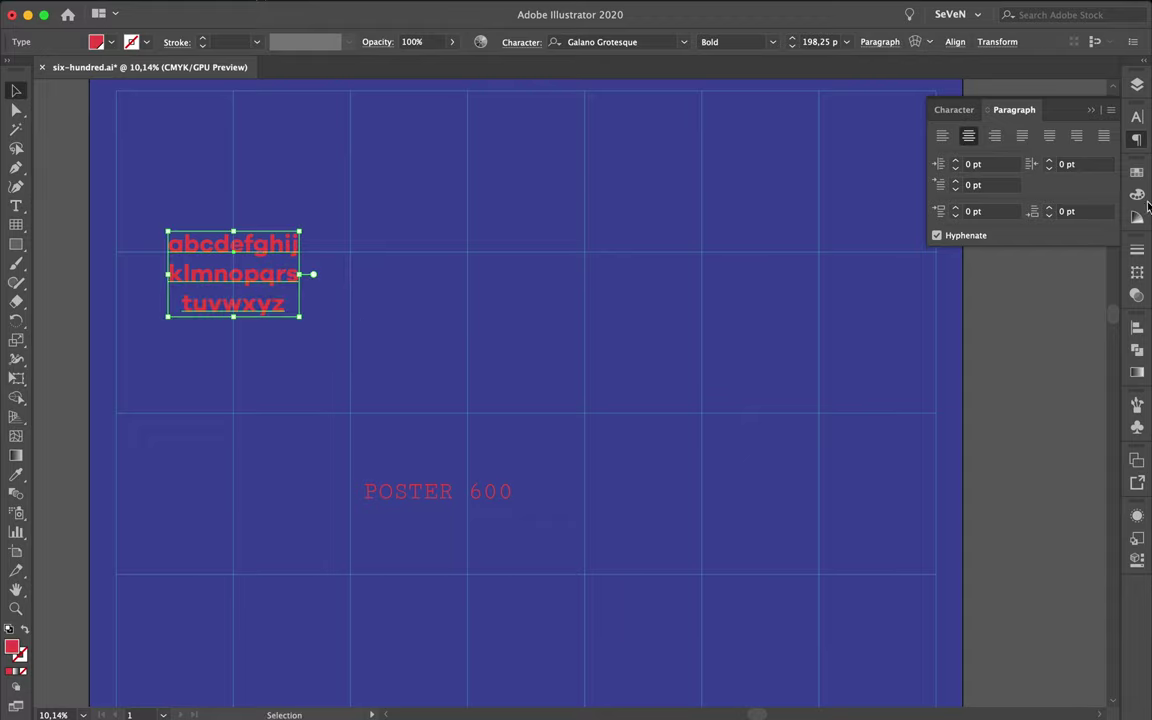
click(1137, 118)
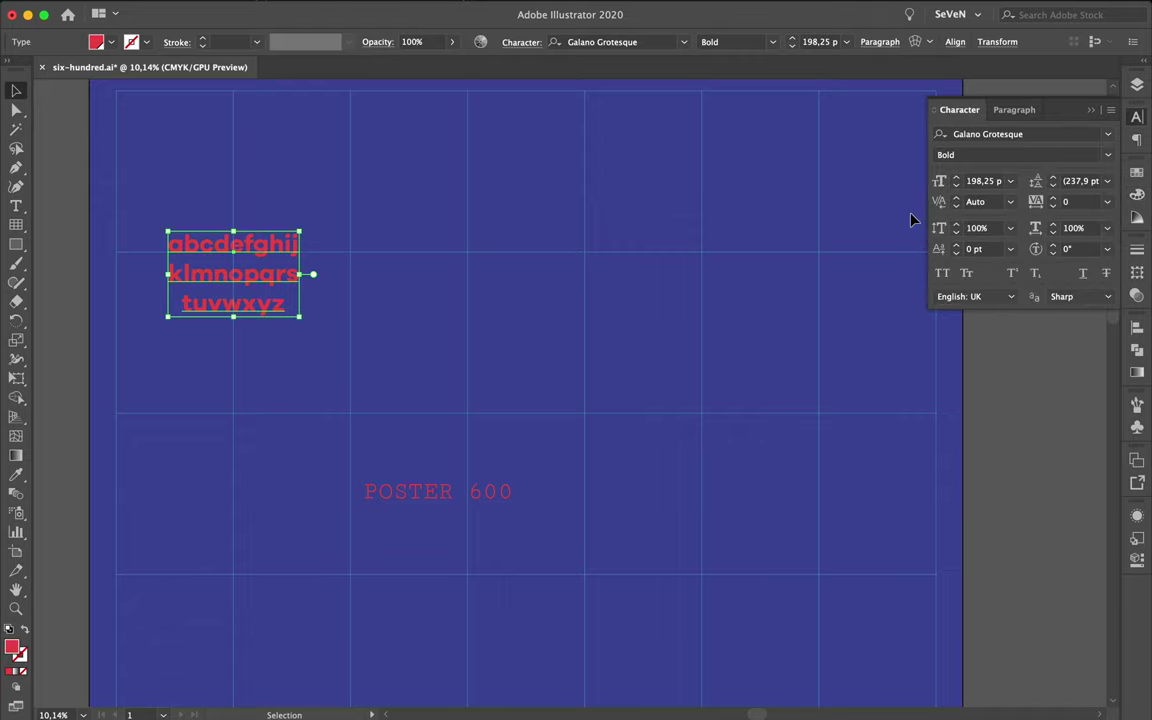
Step: Lower the alphabet block's leading step by step to 172 pt
click(1055, 187)
click(1055, 187)
click(1055, 187)
click(1055, 187)
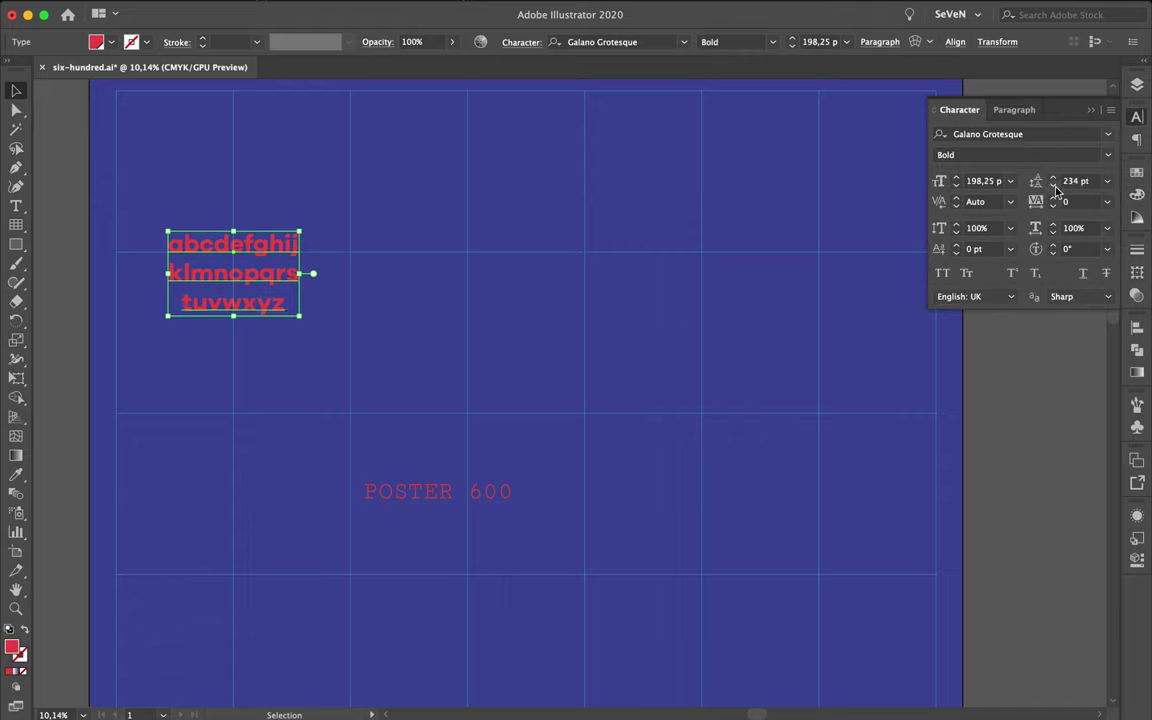
click(1055, 187)
click(1055, 187)
click(1055, 187)
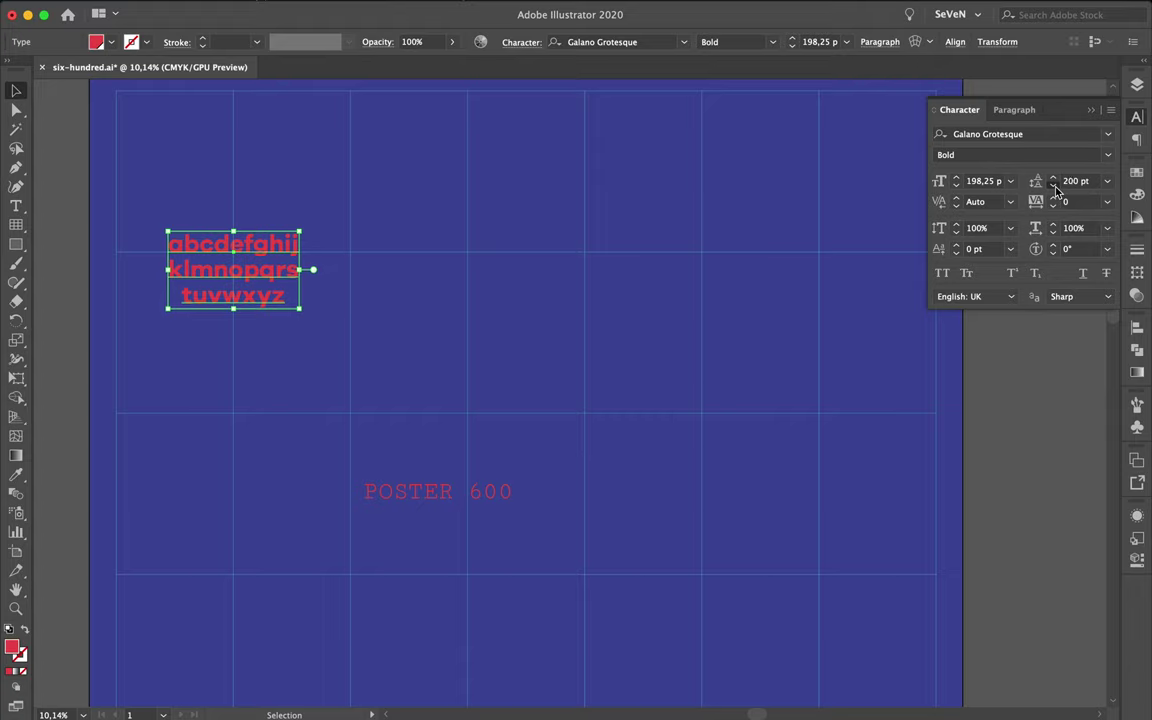
click(1055, 187)
click(1055, 187)
click(1055, 187)
click(1055, 187)
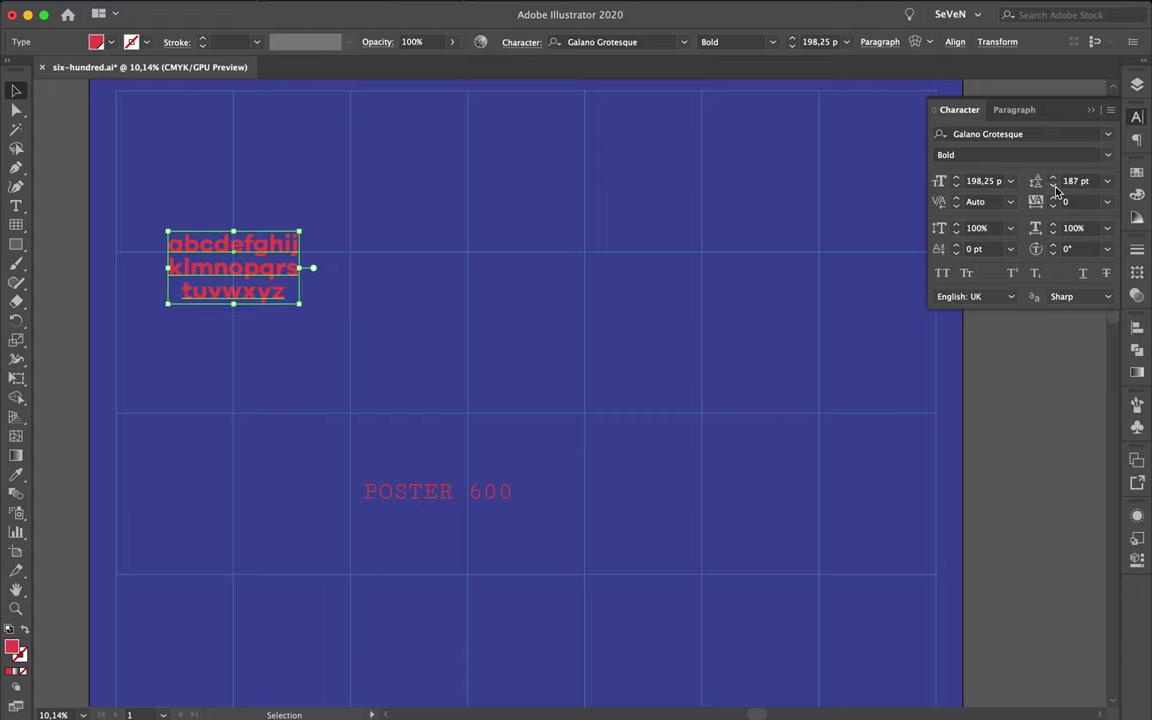
click(1055, 187)
click(1055, 187)
click(1055, 187)
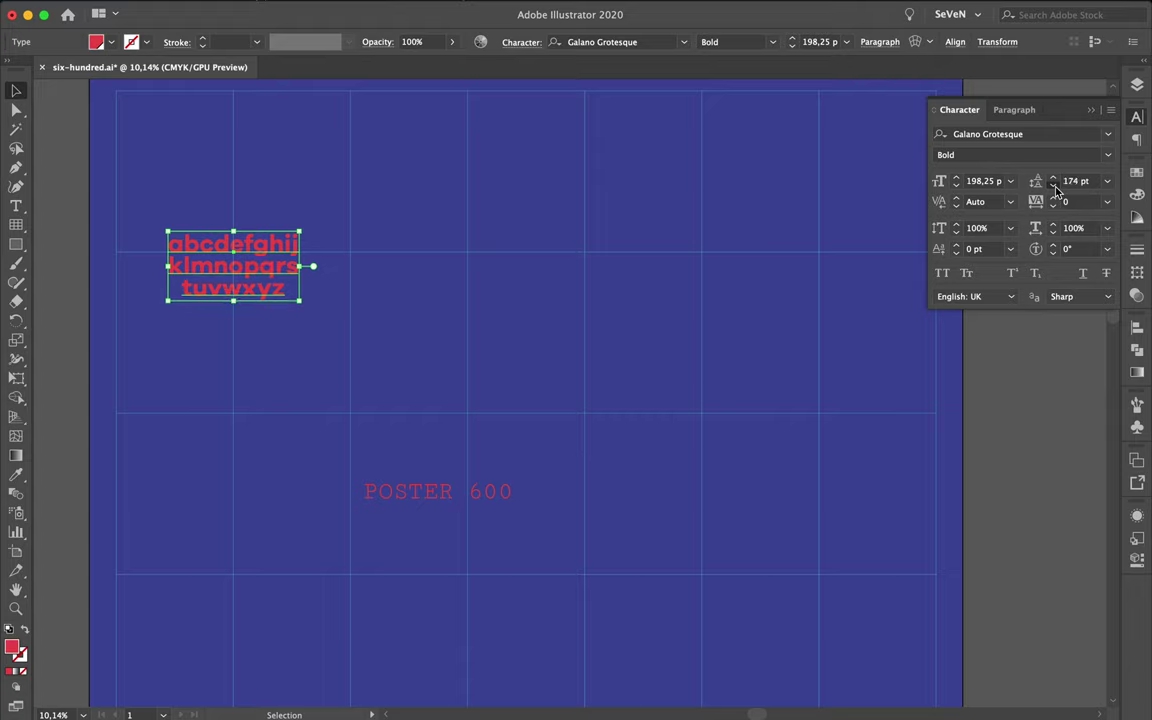
click(1055, 187)
Step: Shift the alphabet block 456 px left and move j to start the second line
click(593, 260)
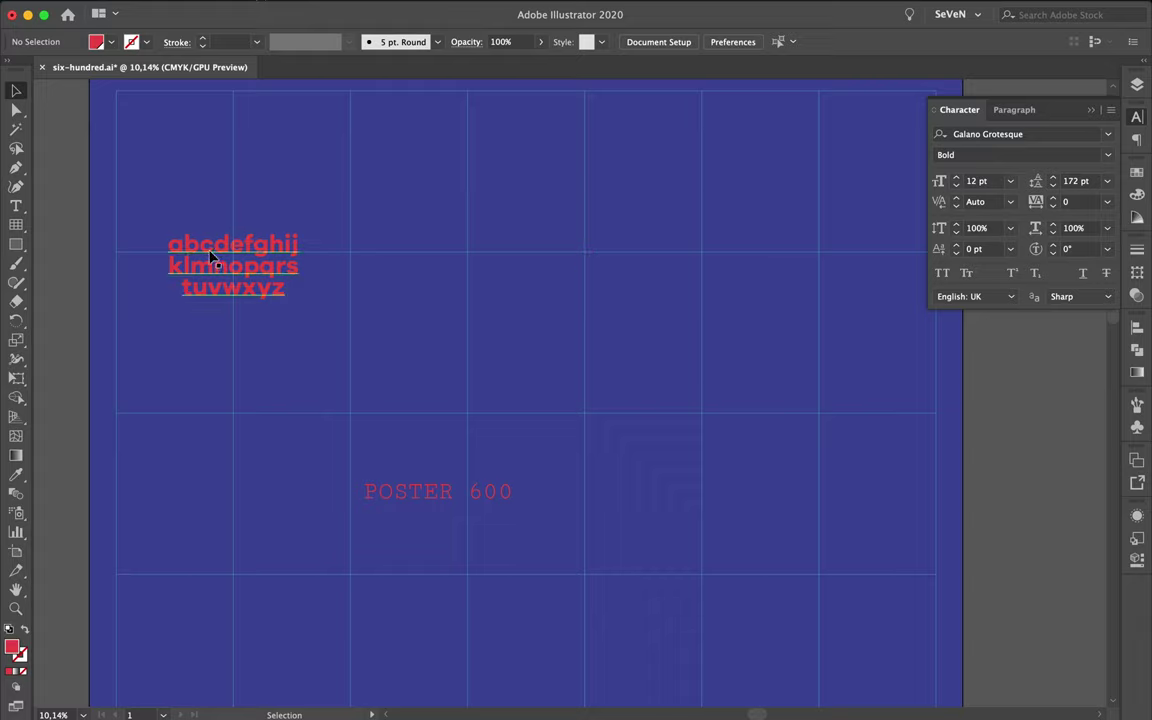
drag(211, 255, 154, 256)
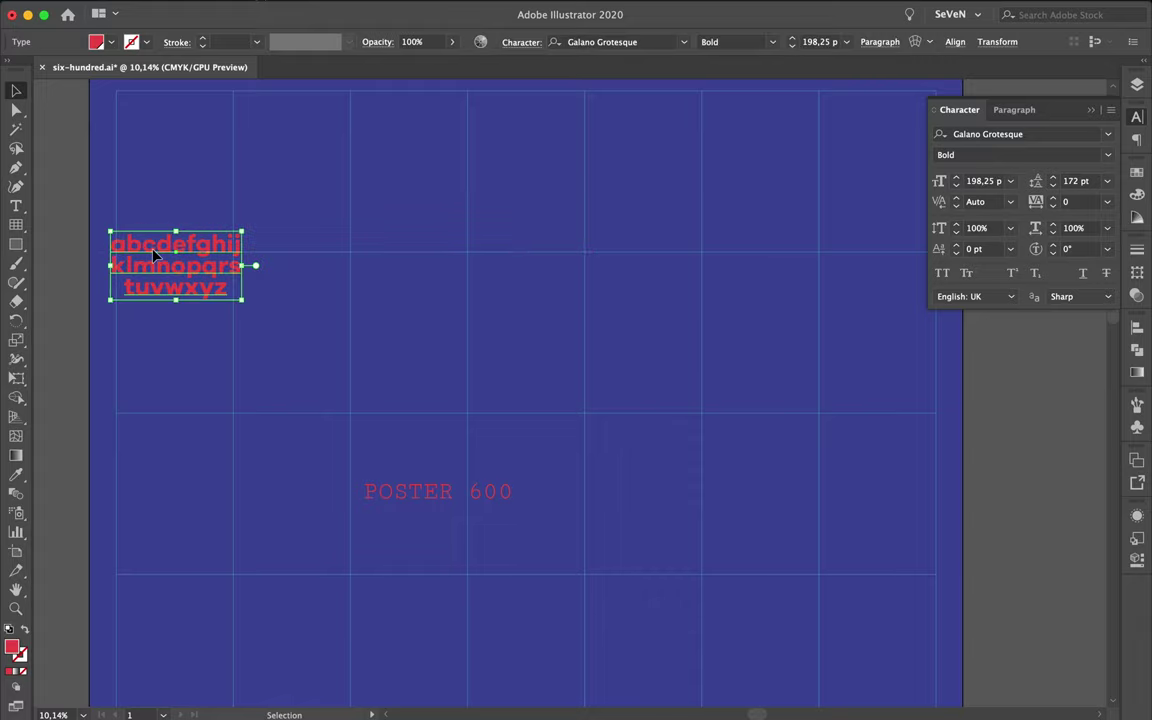
double_click(234, 245)
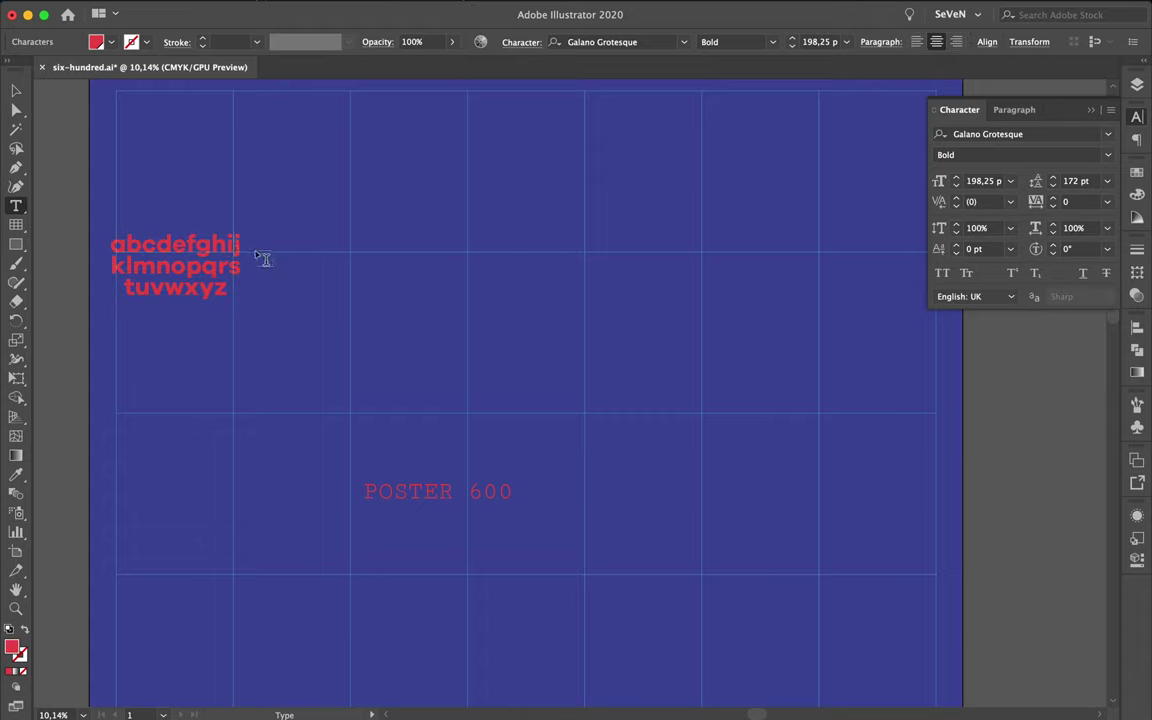
key(Return)
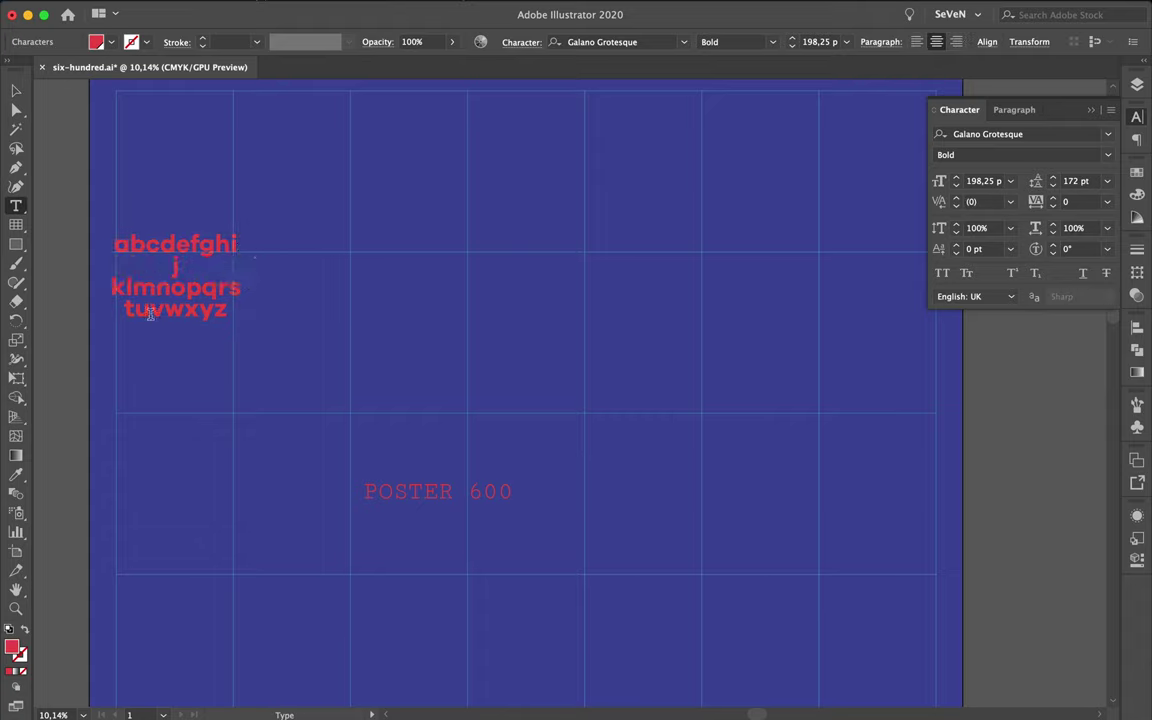
key(BackSpace)
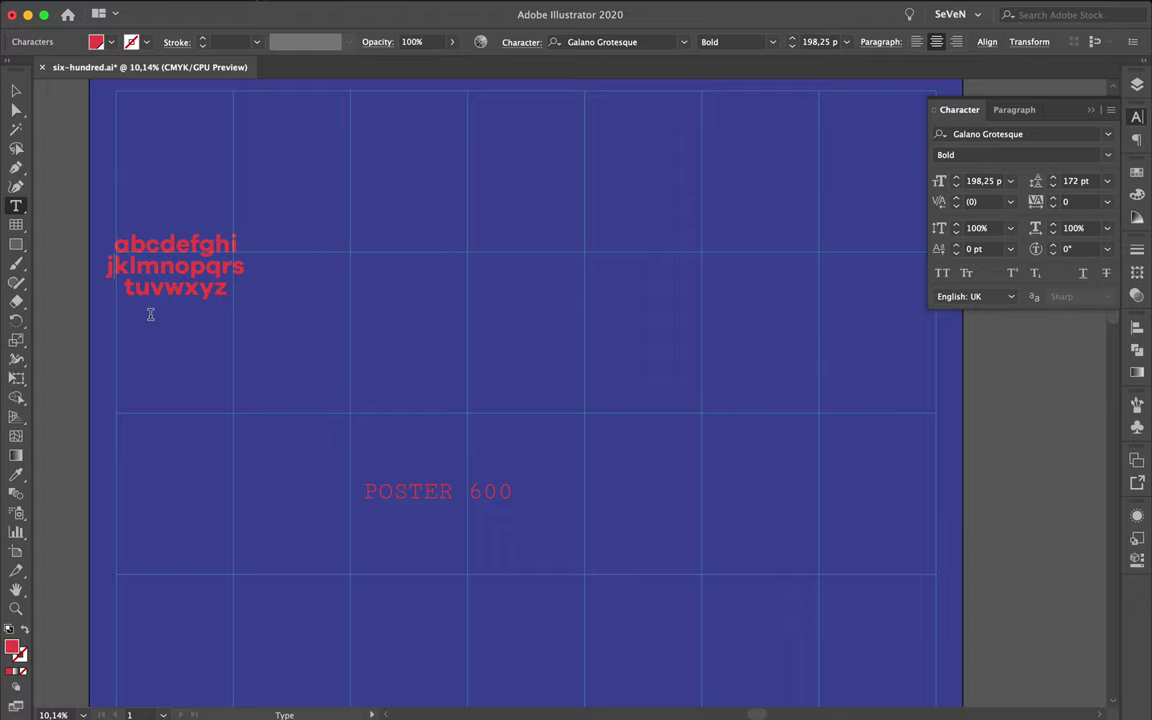
Step: Reflow the red alphabet block so its third line reads rstuvwxyz
click(222, 268)
key(Return)
key(BackSpace)
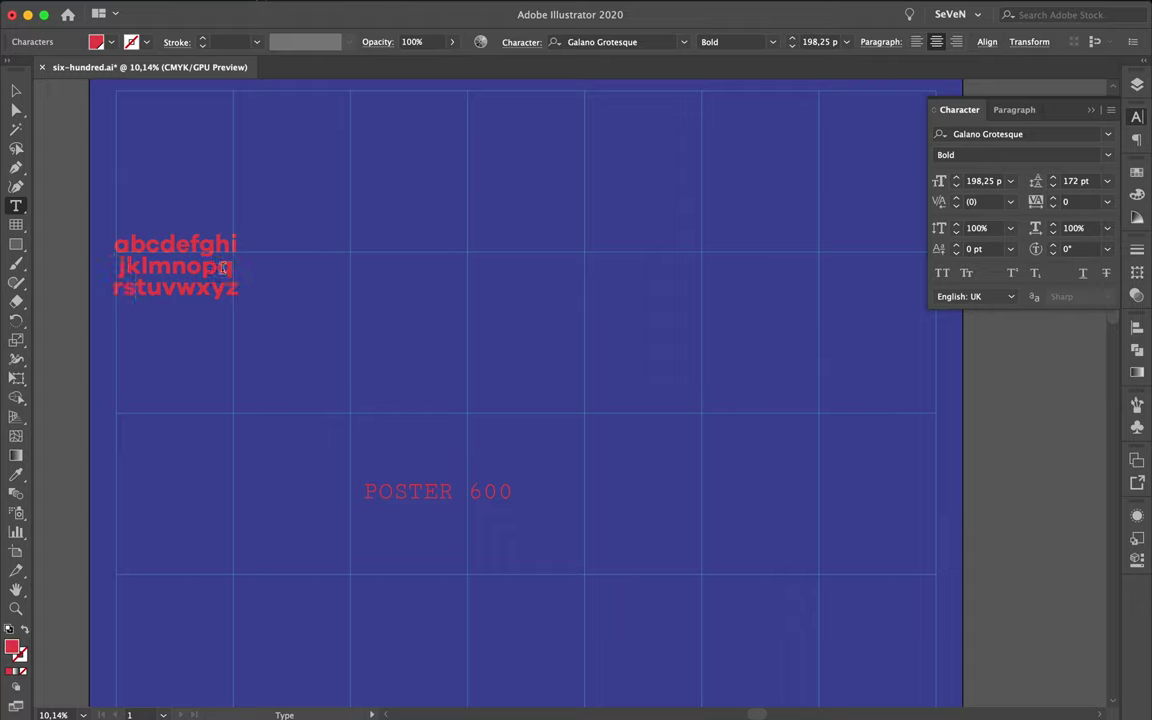
key(Escape)
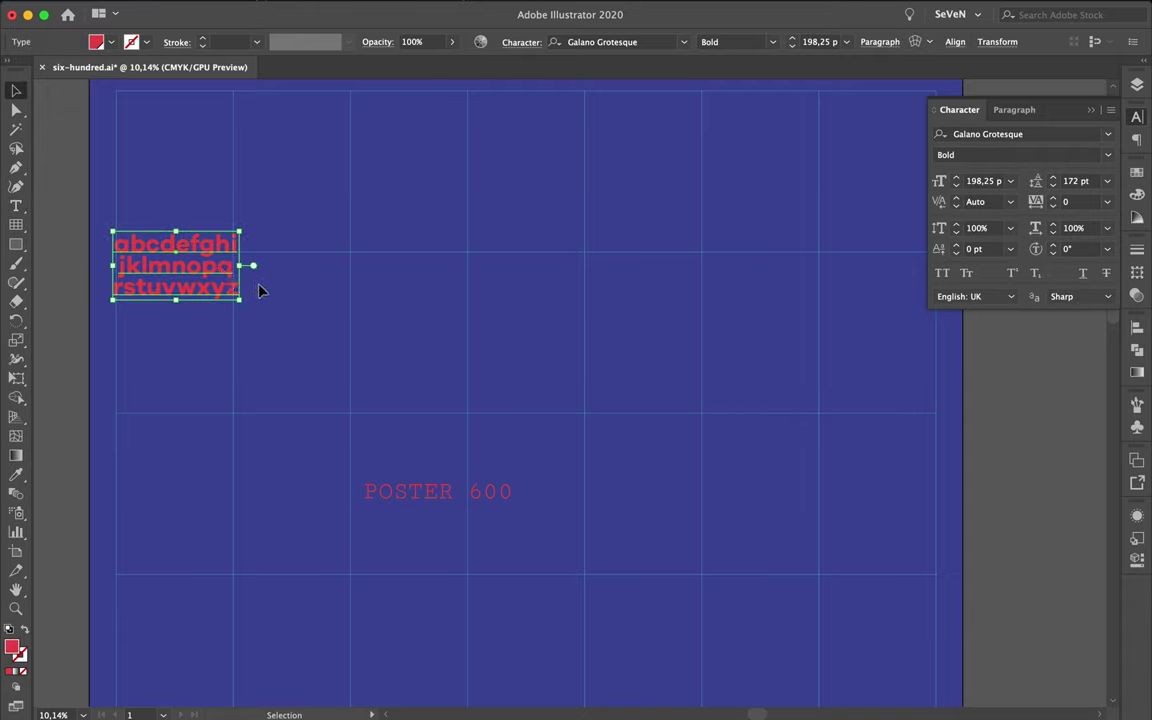
Step: Duplicate the red alphabet block to the page centre
click(268, 298)
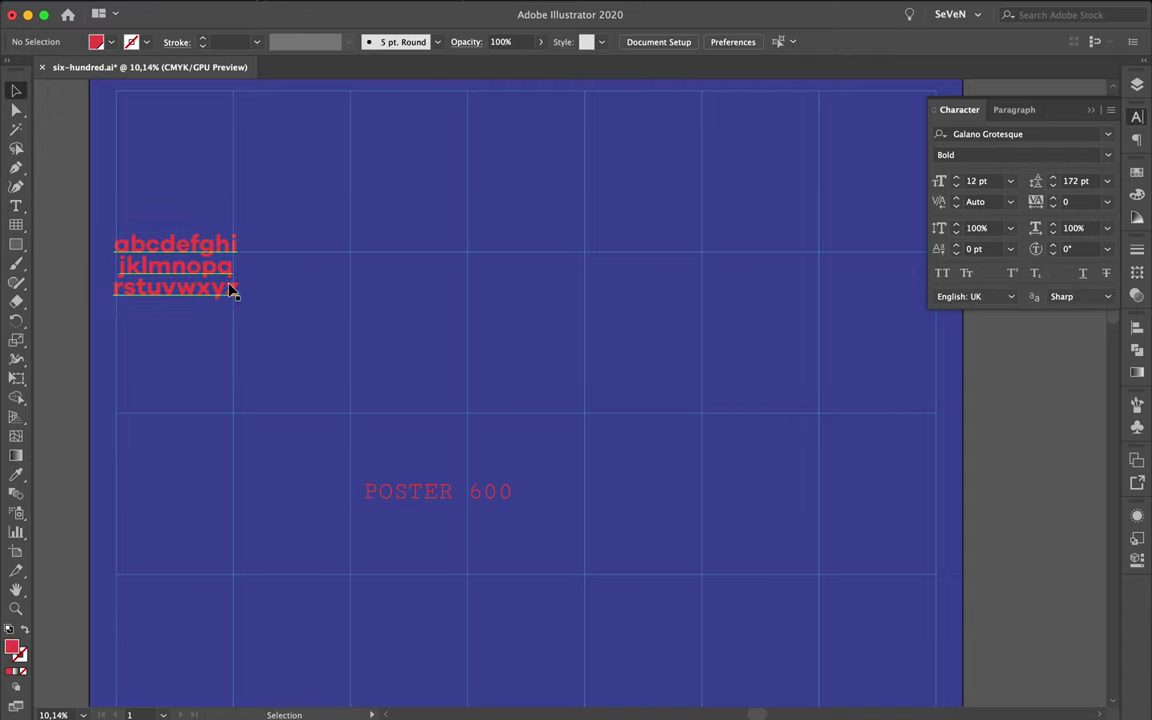
click(229, 289)
drag(229, 289, 490, 400)
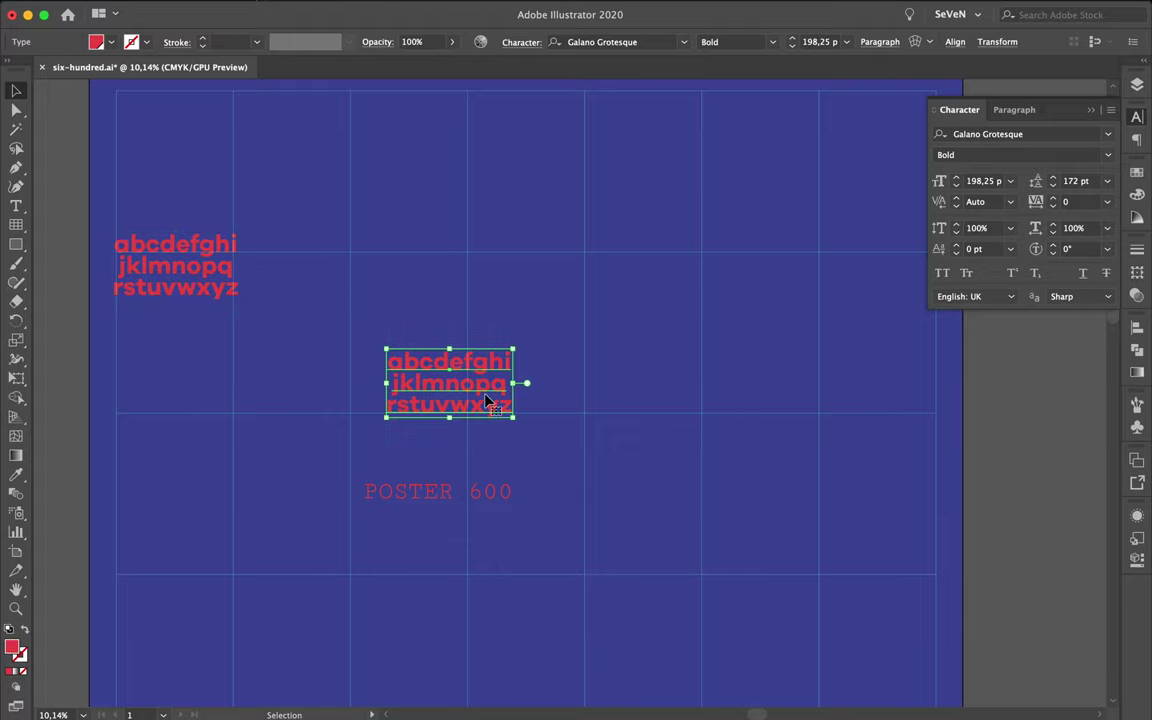
Step: Apply POSTER 600's Cutive Mono style to the alphabet copy and move it beside the original
key(i)
click(440, 489)
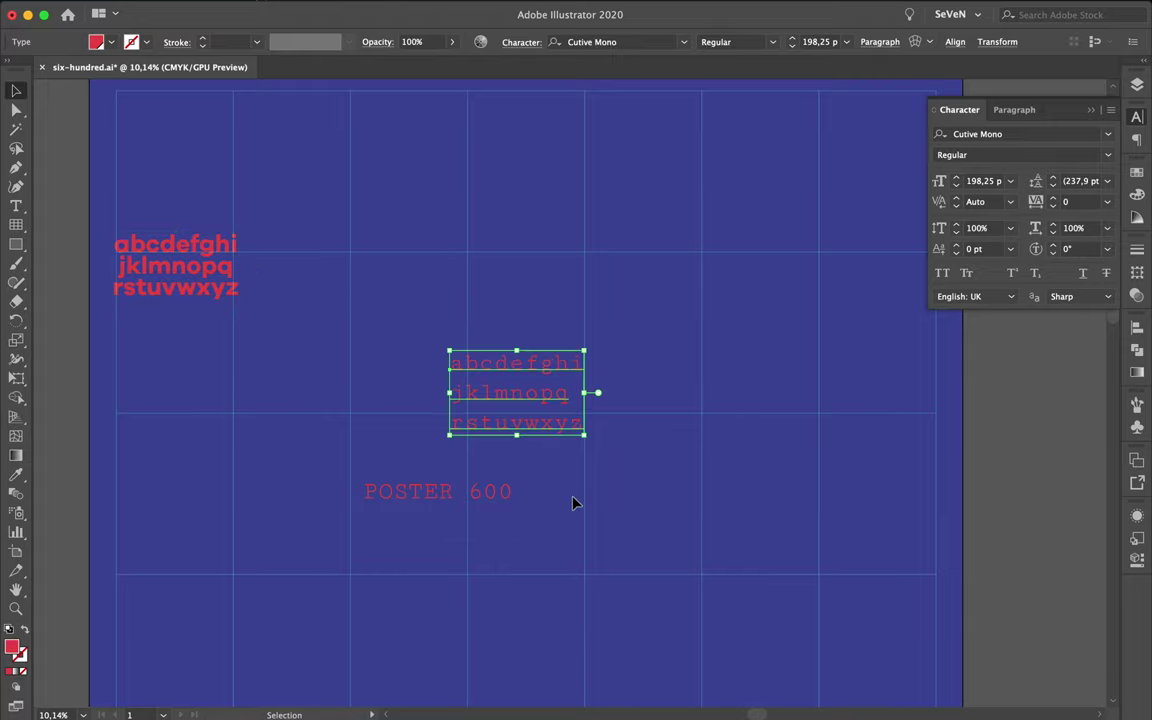
scroll(568, 501, down, 3)
key(v)
click(603, 271)
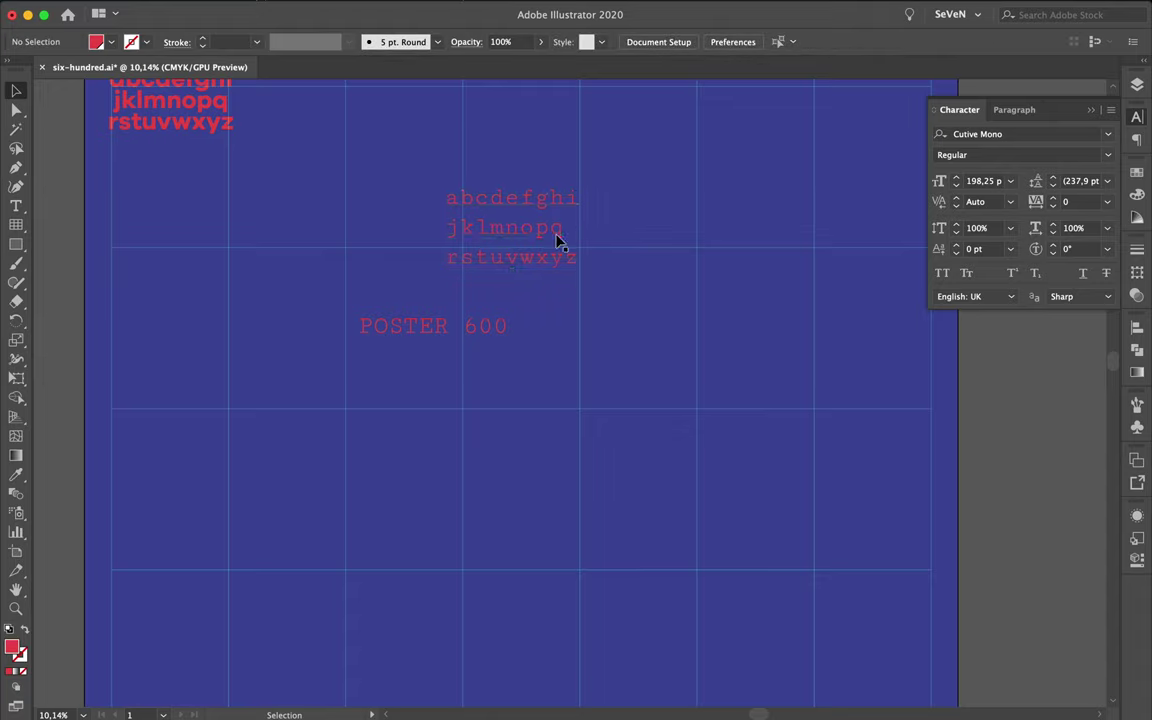
drag(558, 237, 411, 160)
scroll(437, 295, up, 3)
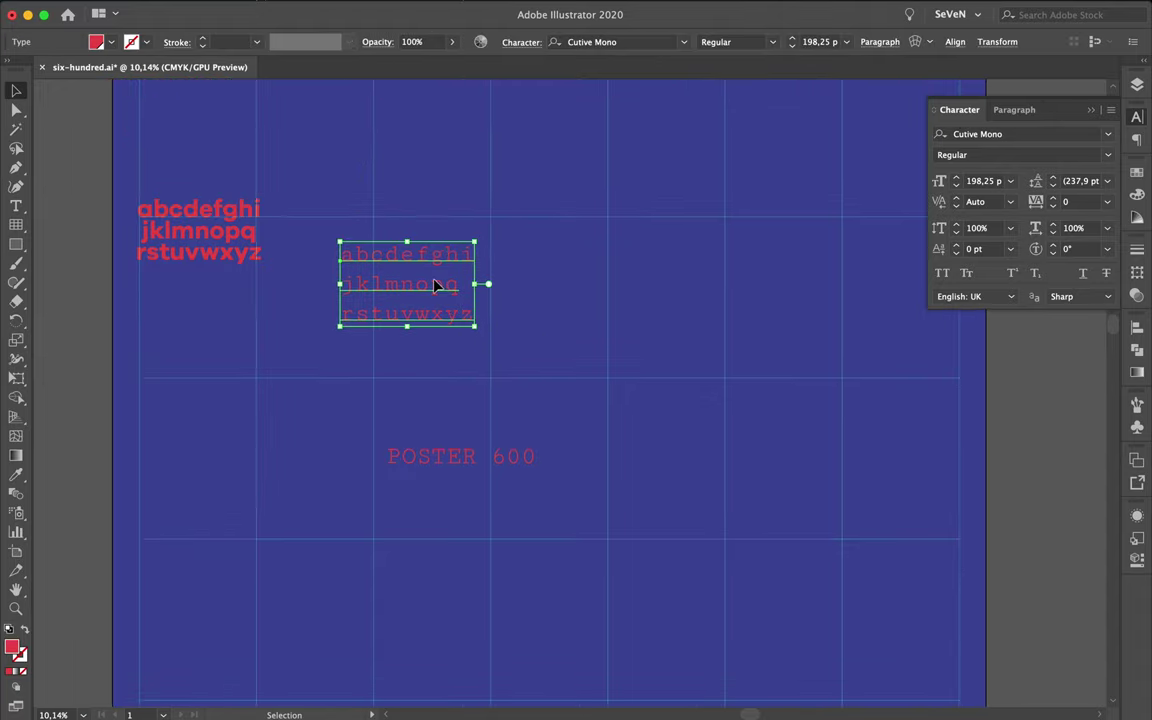
drag(437, 295, 291, 175)
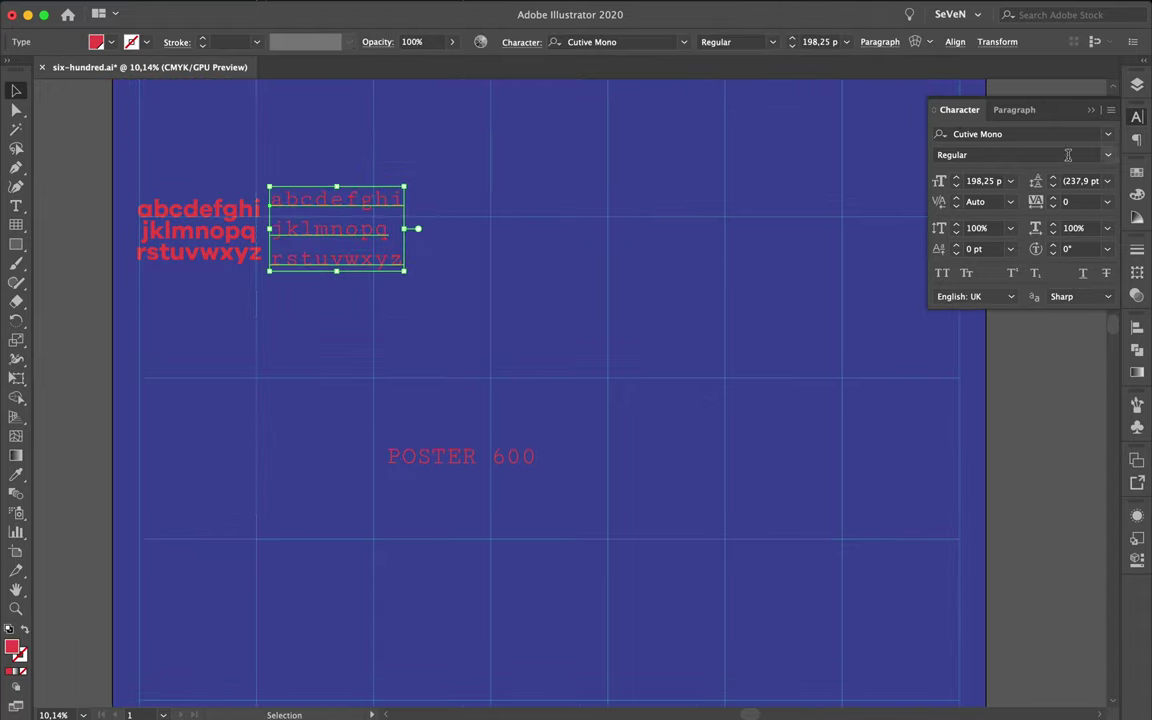
Step: Centre-align the alphabet copy's lines and nudge it slightly right and down
click(1014, 110)
click(970, 136)
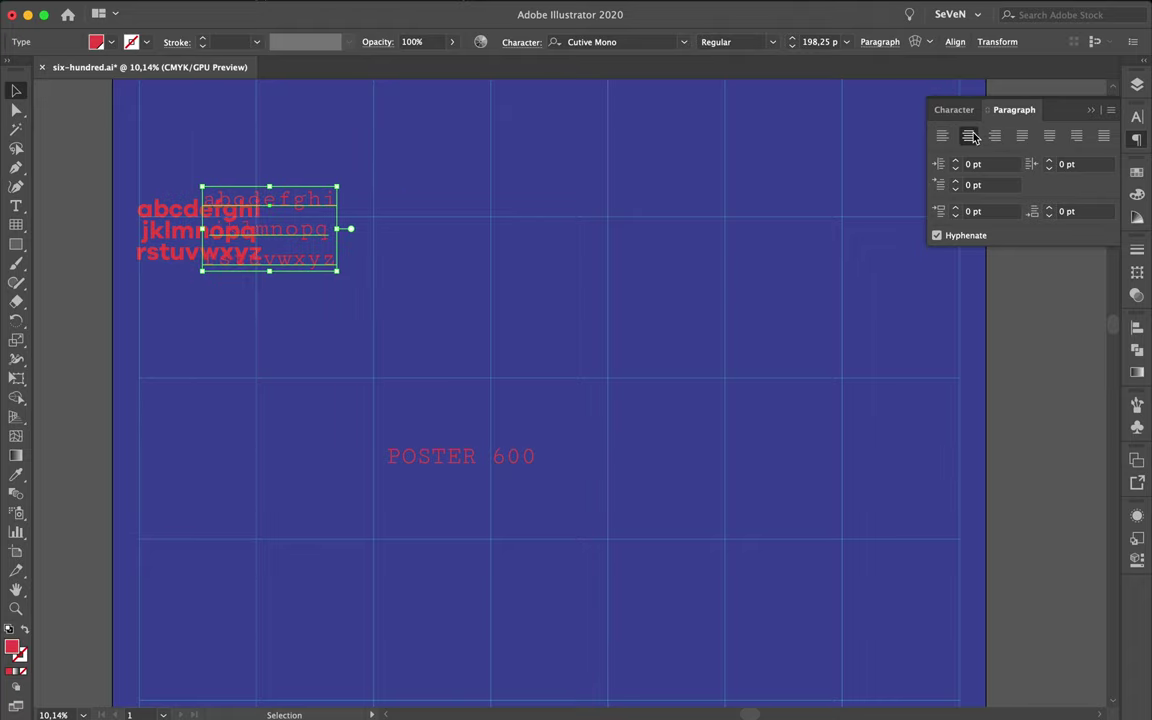
click(400, 270)
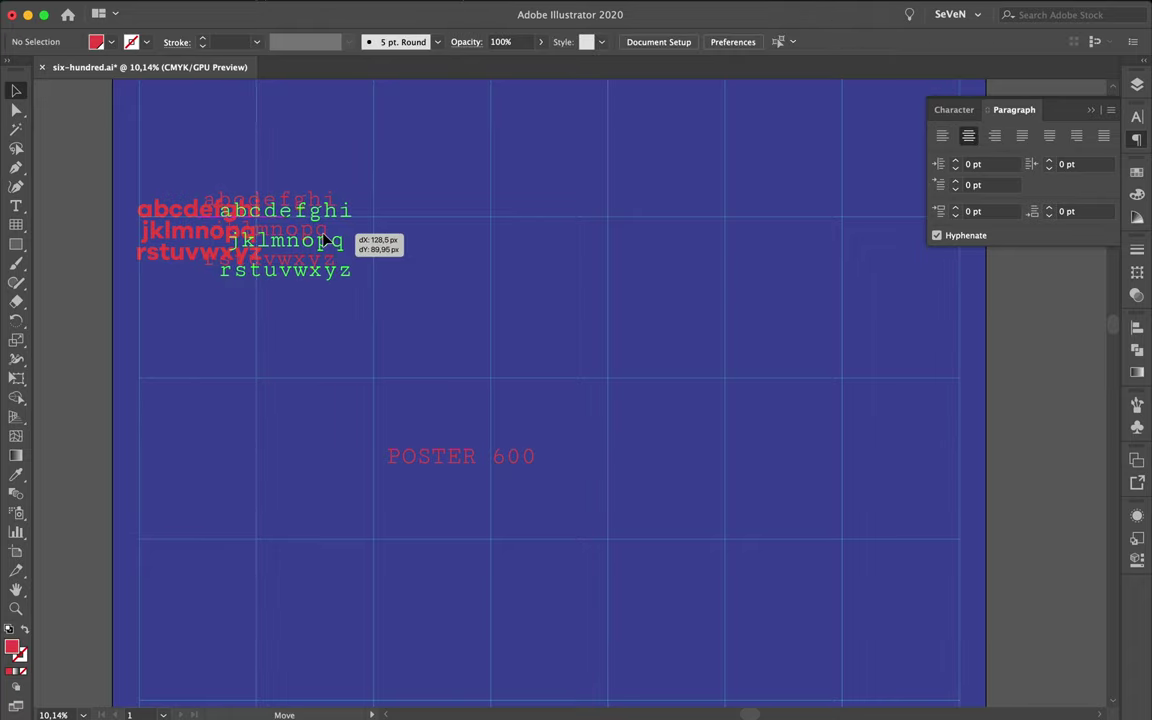
drag(312, 230, 328, 240)
Step: Lower the alphabet copy's leading to 175 pt
click(955, 110)
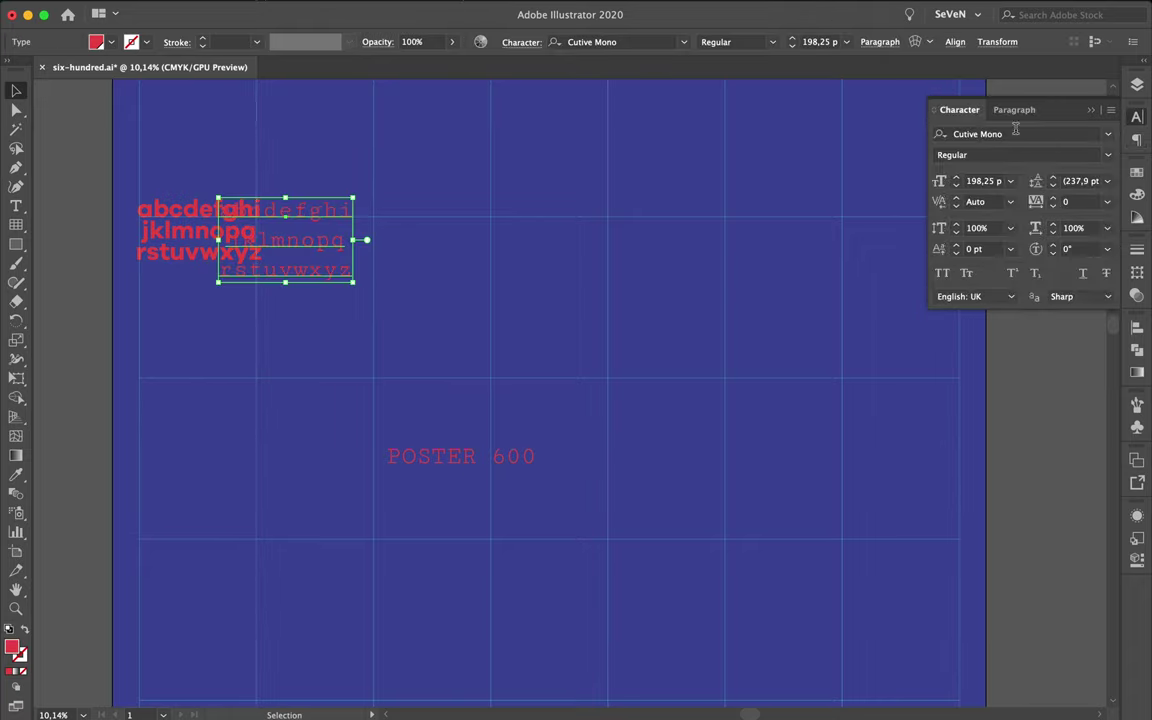
click(1080, 181)
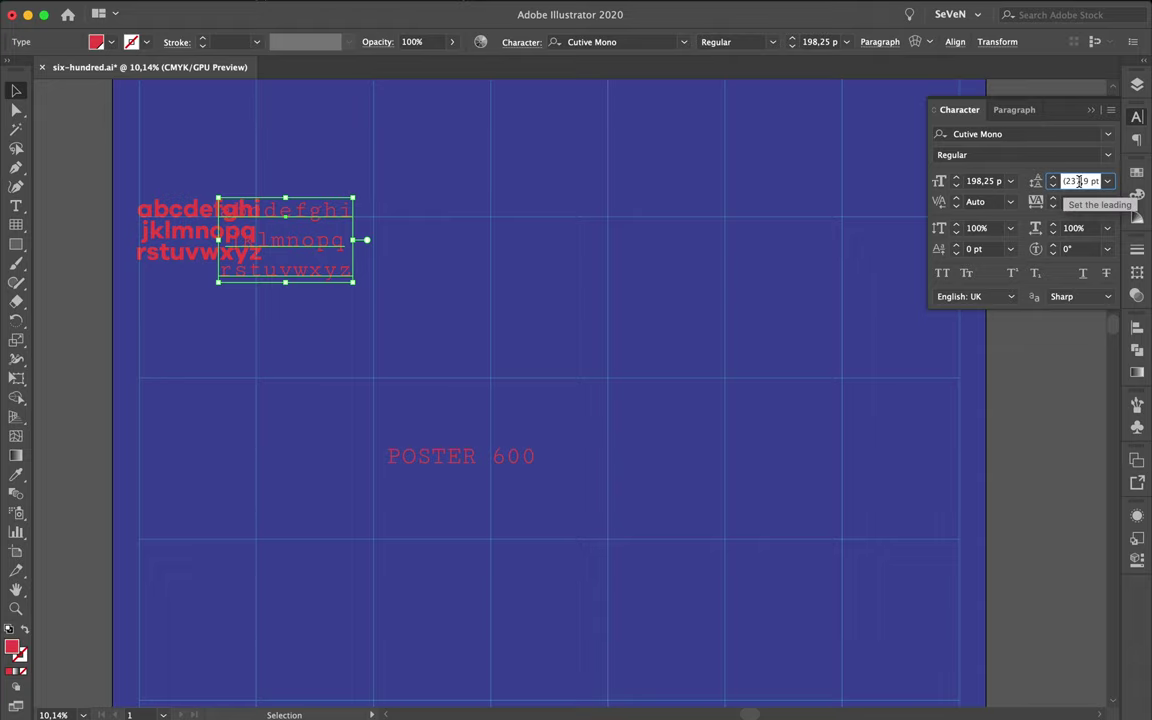
scroll(1080, 186, down, 15)
scroll(1080, 186, down, 15)
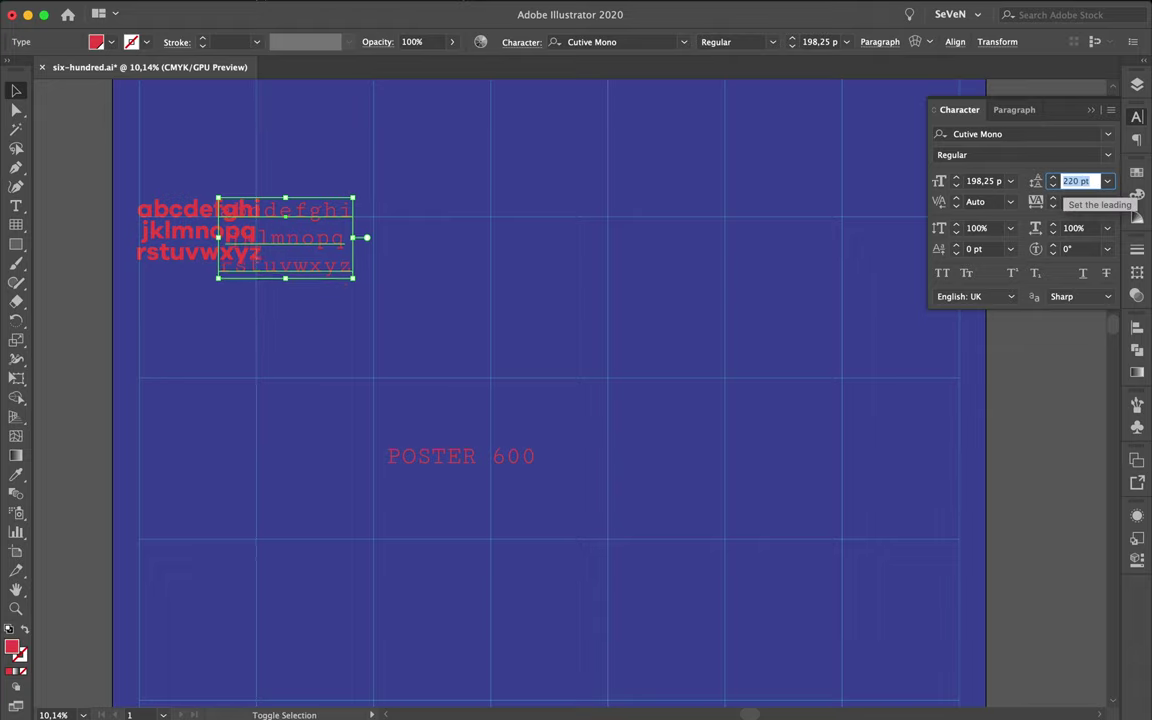
scroll(1080, 186, down, 15)
scroll(1080, 186, down, 13)
scroll(1080, 186, down, 1)
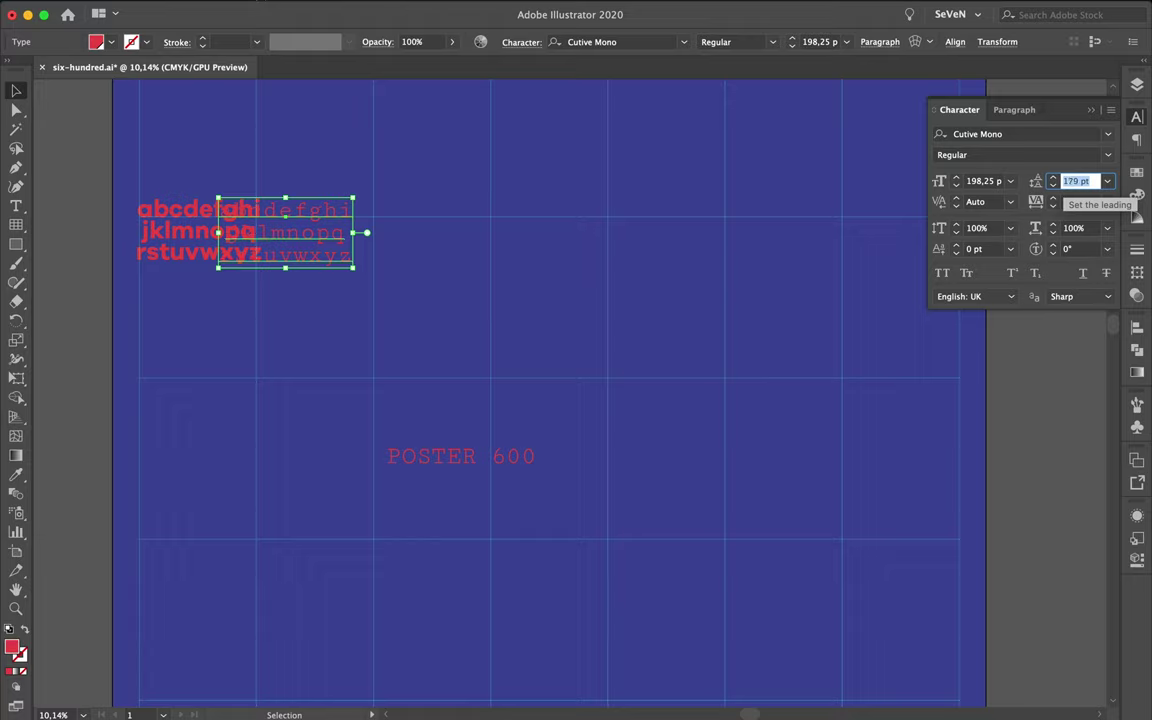
scroll(1080, 186, down, 1)
scroll(1080, 186, down, 2)
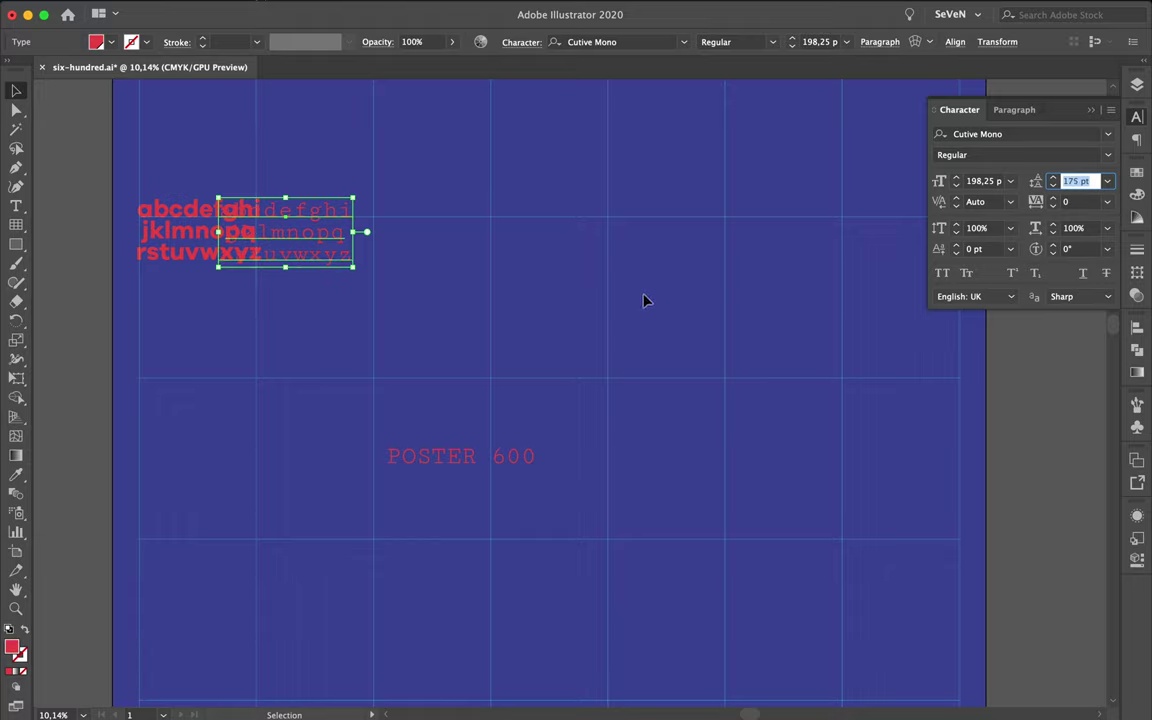
Step: Place the vertical Cutive Mono alphabet copy near the poster's lower-right corner
mouse_move(334, 239)
mouse_down()
mouse_move(802, 487)
mouse_move(802, 298)
mouse_move(722, 229)
mouse_up()
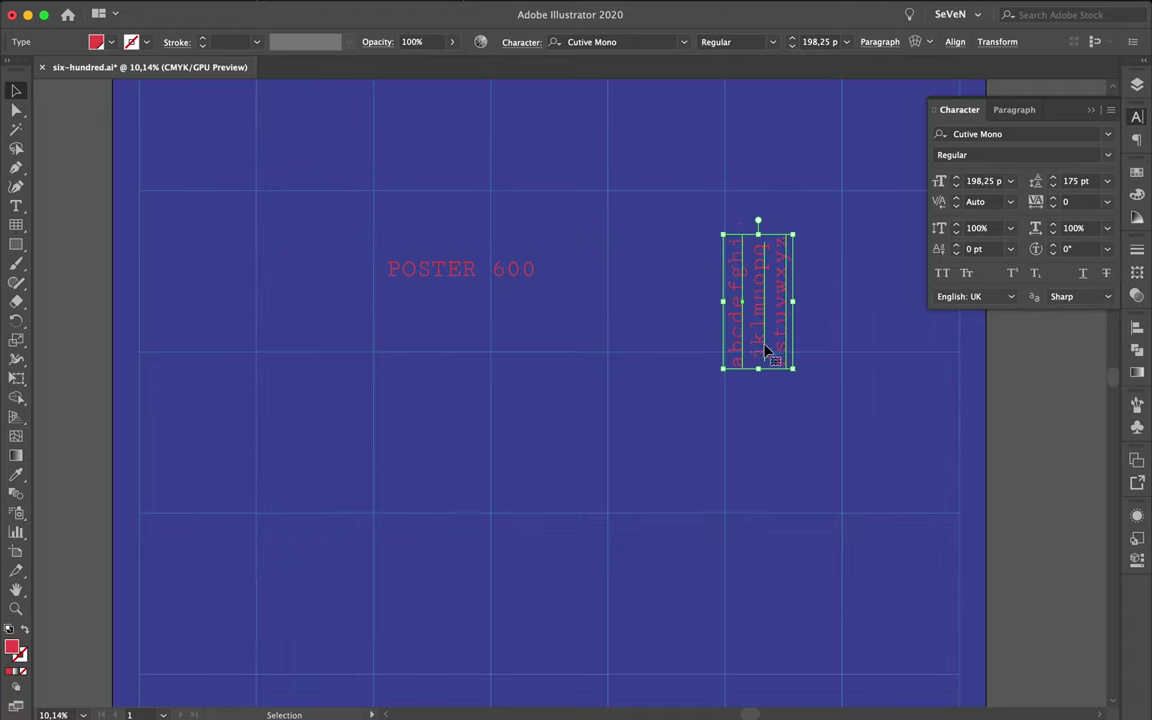
mouse_move(764, 342)
mouse_down()
mouse_move(766, 224)
mouse_move(672, 598)
mouse_move(663, 314)
mouse_move(755, 576)
mouse_up()
scroll(675, 407, down, 3)
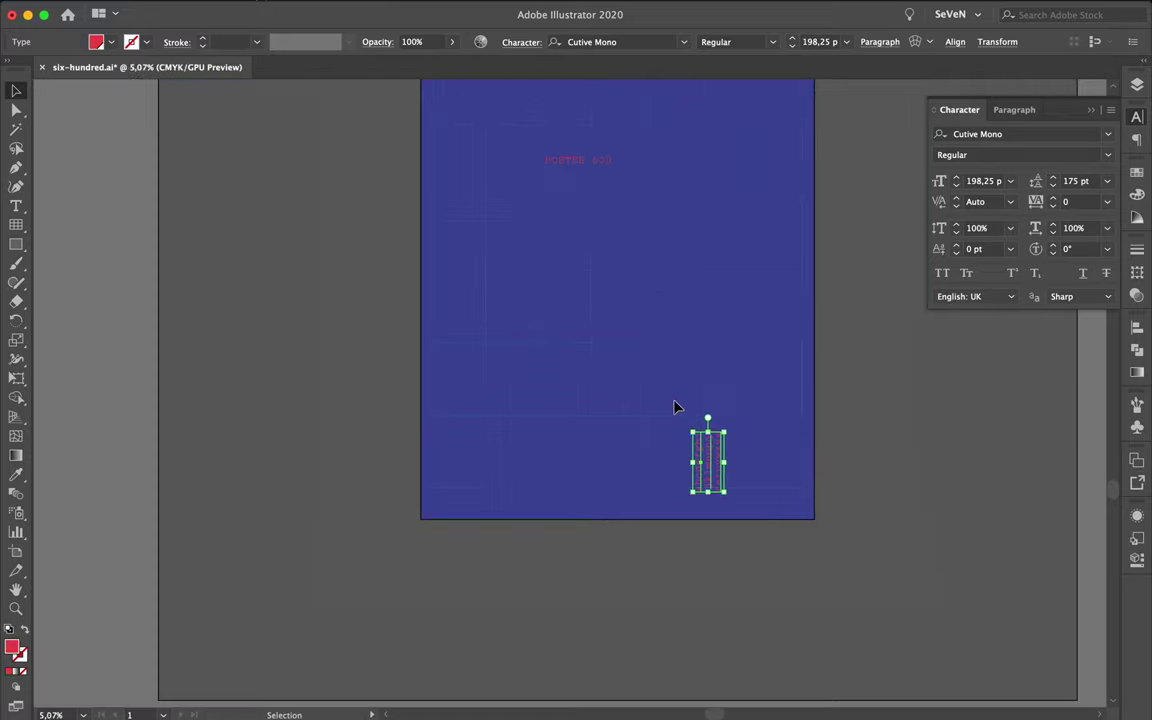
scroll(617, 309, up, 1)
scroll(615, 308, up, 2)
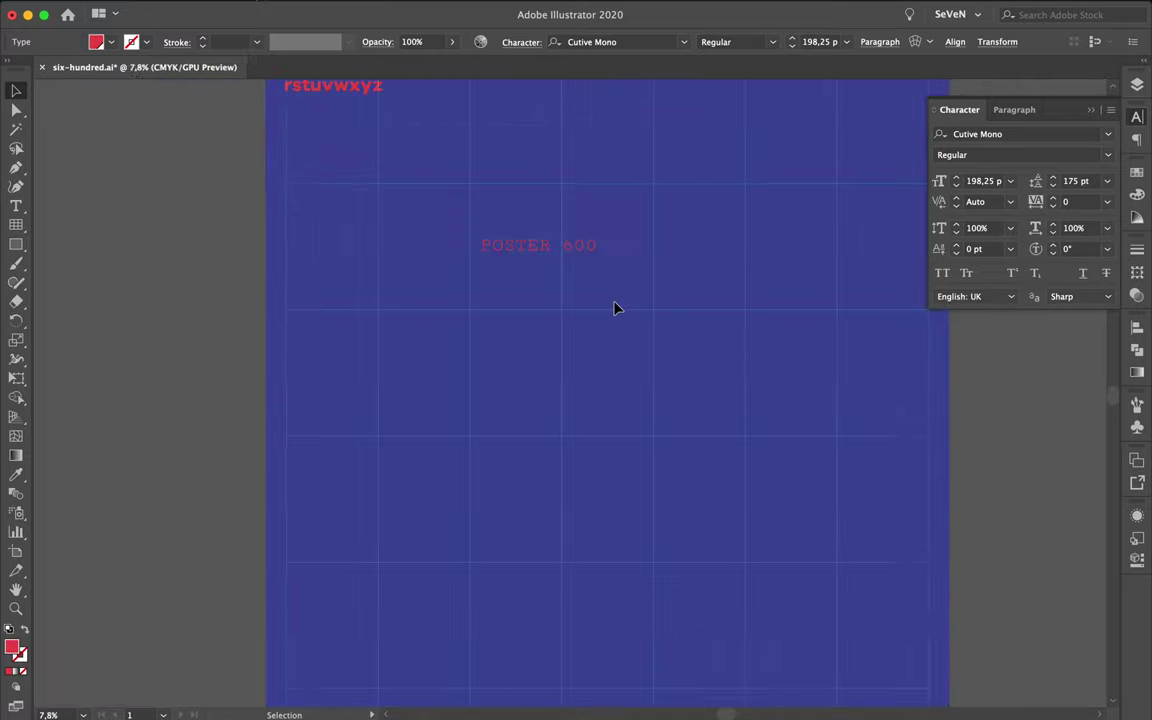
scroll(610, 295, down, 2)
Step: Tighten the tracking of POSTER 600 to -29
click(597, 185)
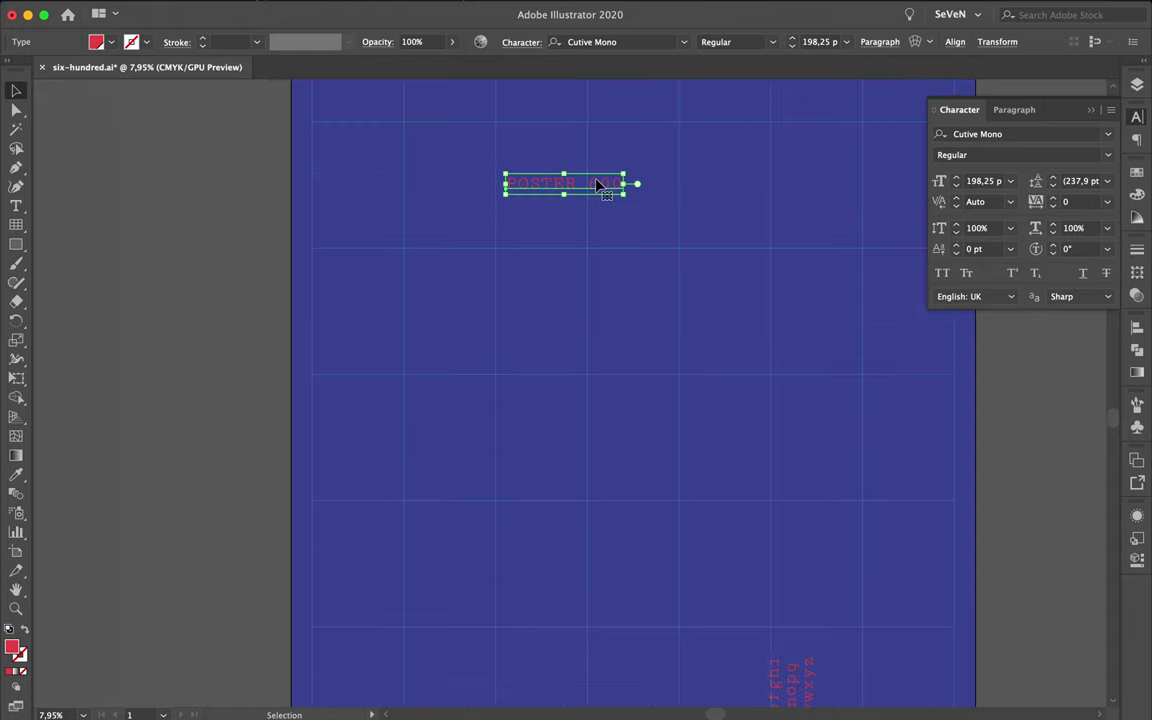
click(1053, 206)
click(857, 245)
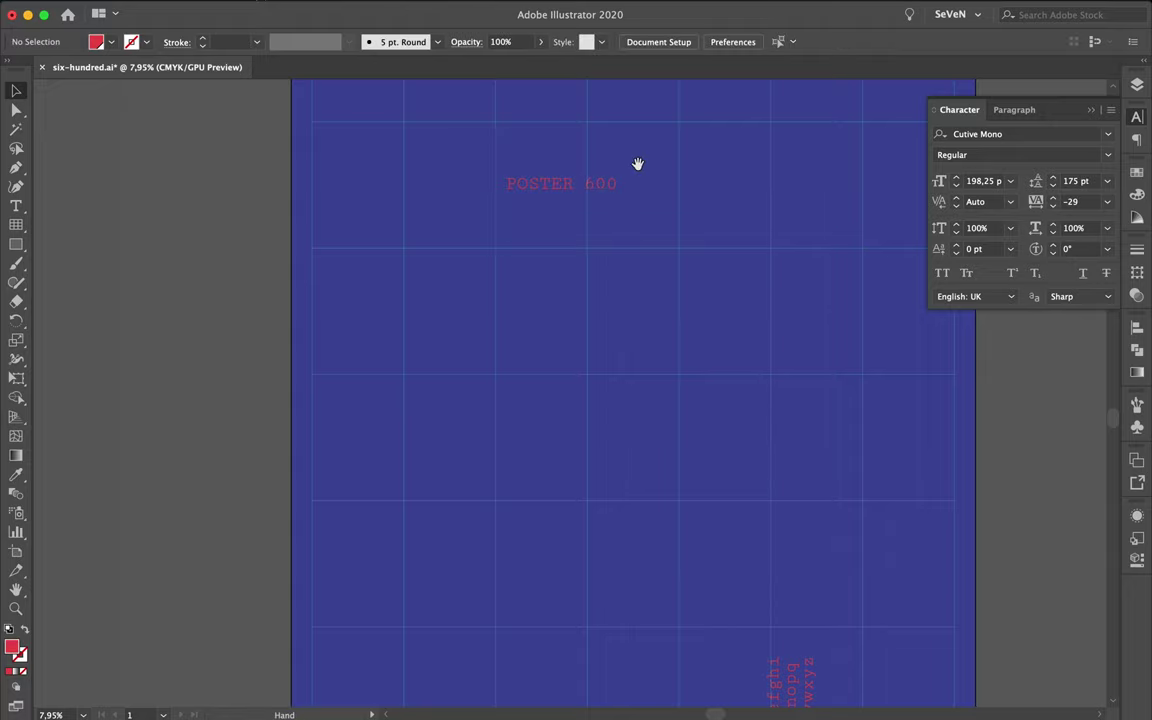
mouse_move(638, 165)
mouse_down()
mouse_move(794, 85)
mouse_move(730, 268)
mouse_move(602, 538)
mouse_move(810, 503)
mouse_move(412, 504)
mouse_move(560, 336)
mouse_up()
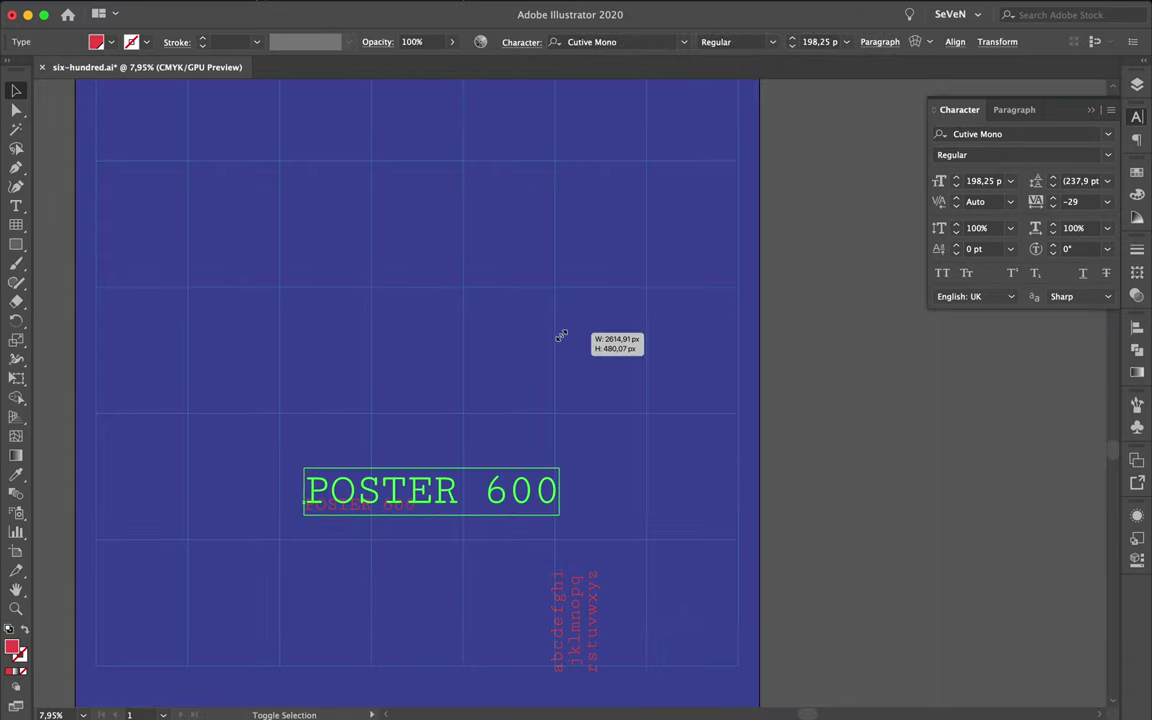
Step: Undo the accidental enlargement of POSTER 600 and move it toward the left edge
key(a)
key(v)
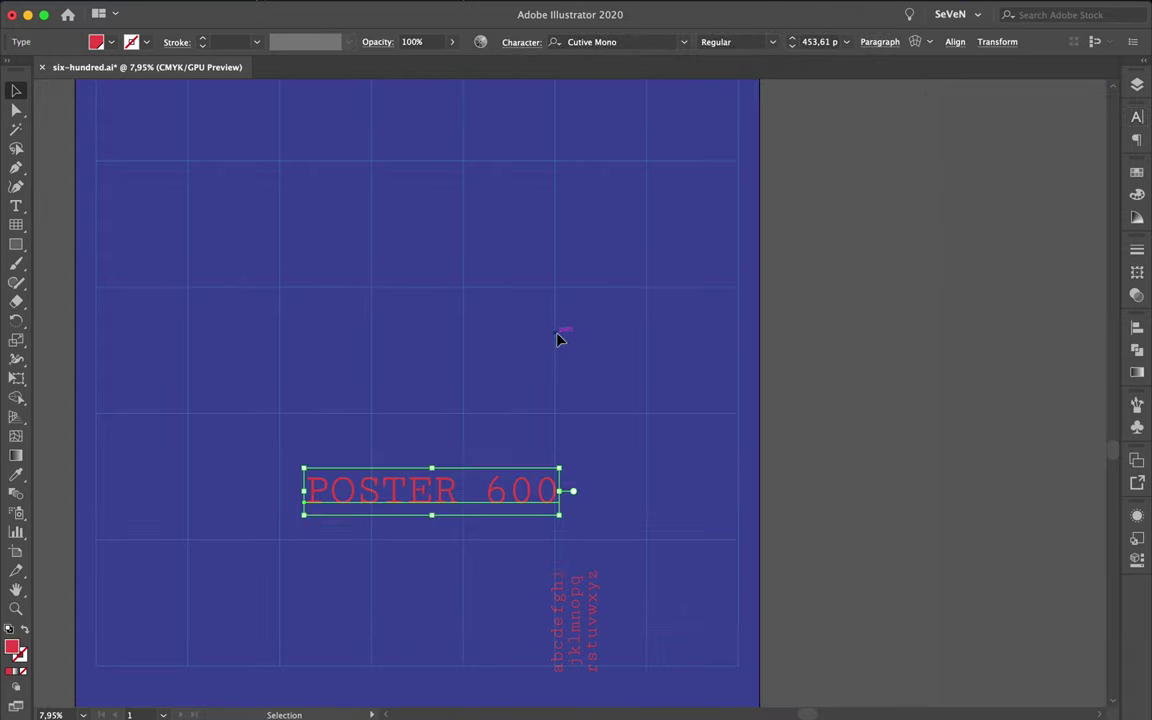
key(ctrl+z)
mouse_move(382, 472)
mouse_down()
mouse_move(506, 427)
mouse_move(660, 308)
mouse_move(449, 360)
mouse_up()
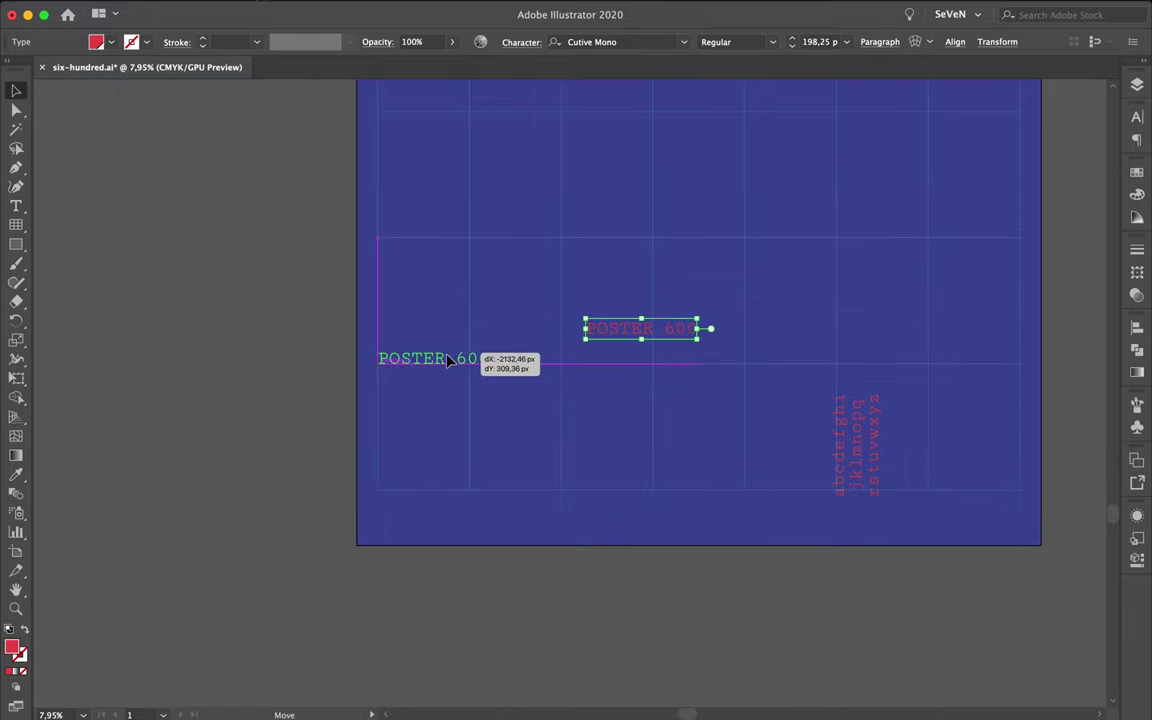
Step: Break POSTER 600 onto two lines, tighten its leading, then delete that headline
double_click(457, 360)
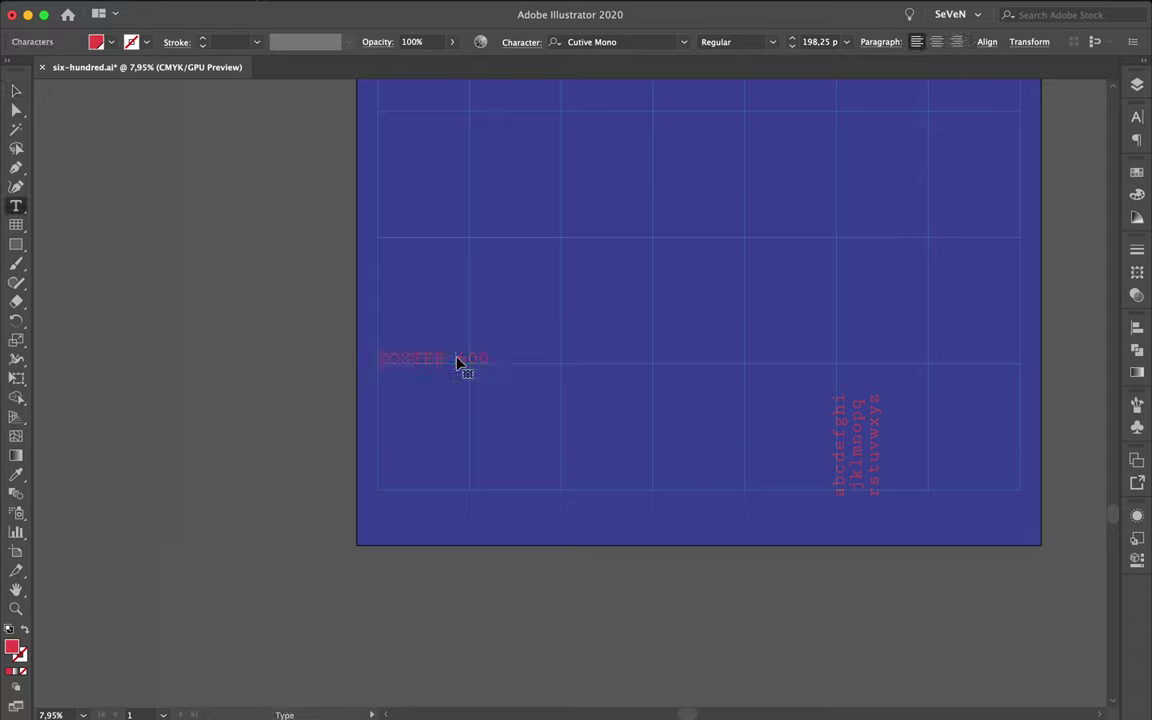
key(Return)
key(Escape)
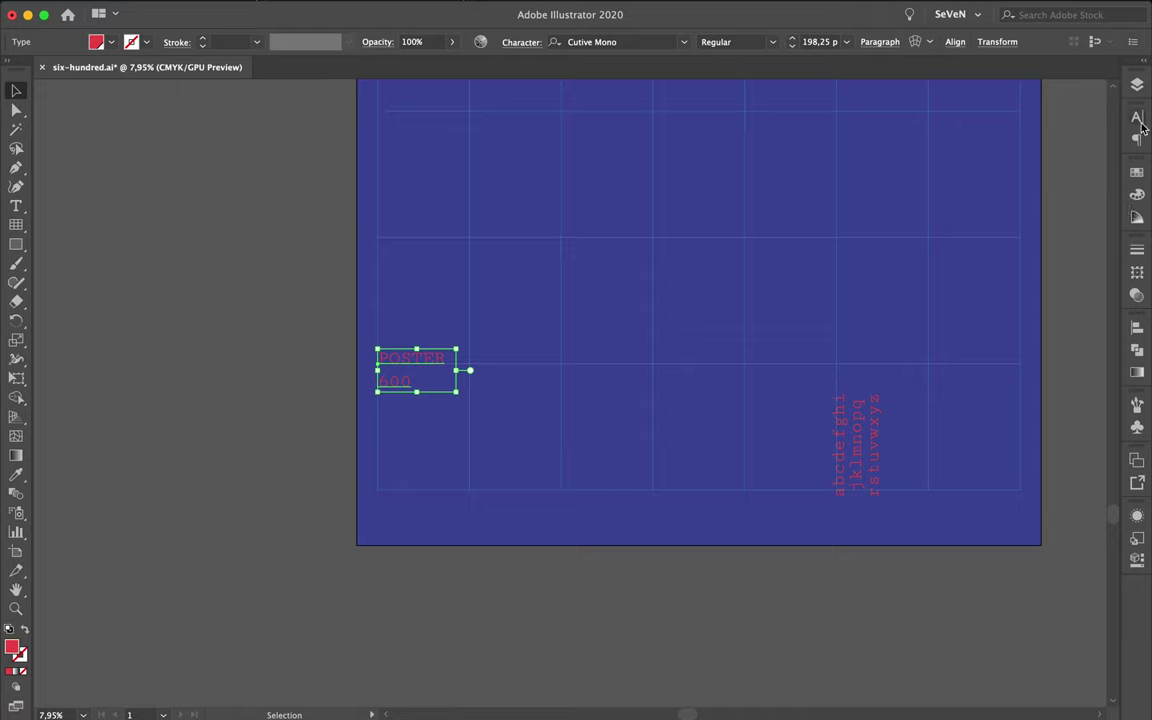
click(1138, 118)
click(1053, 185)
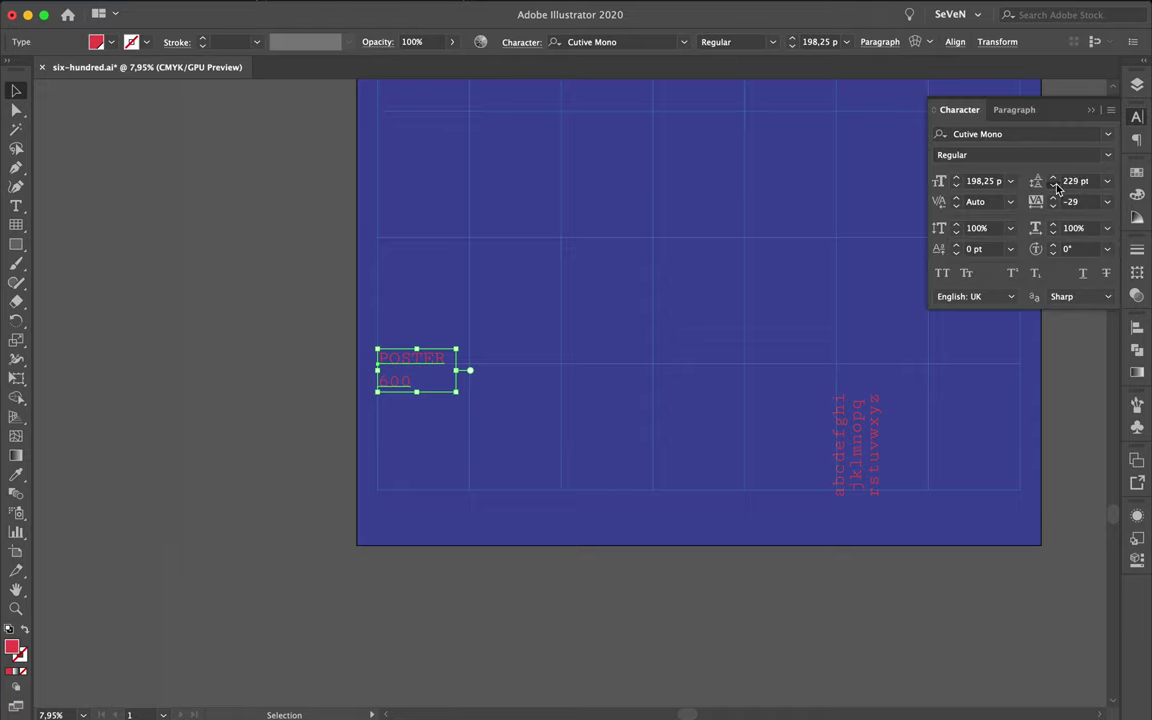
click(1054, 185)
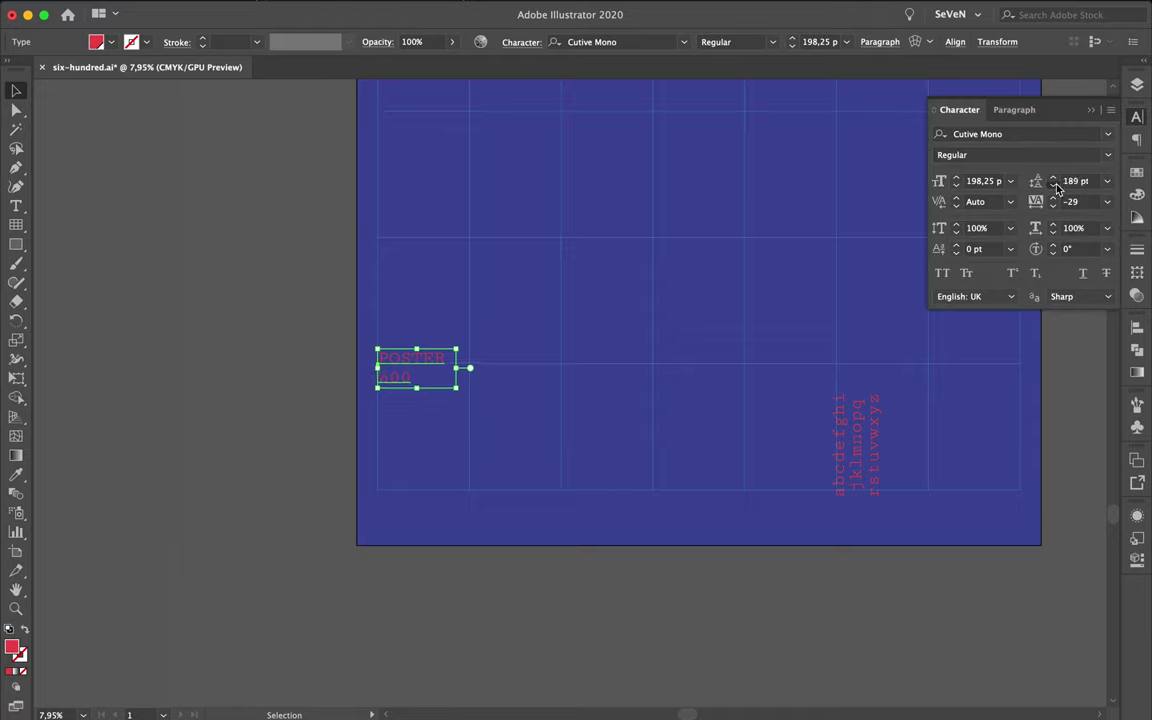
key(Delete)
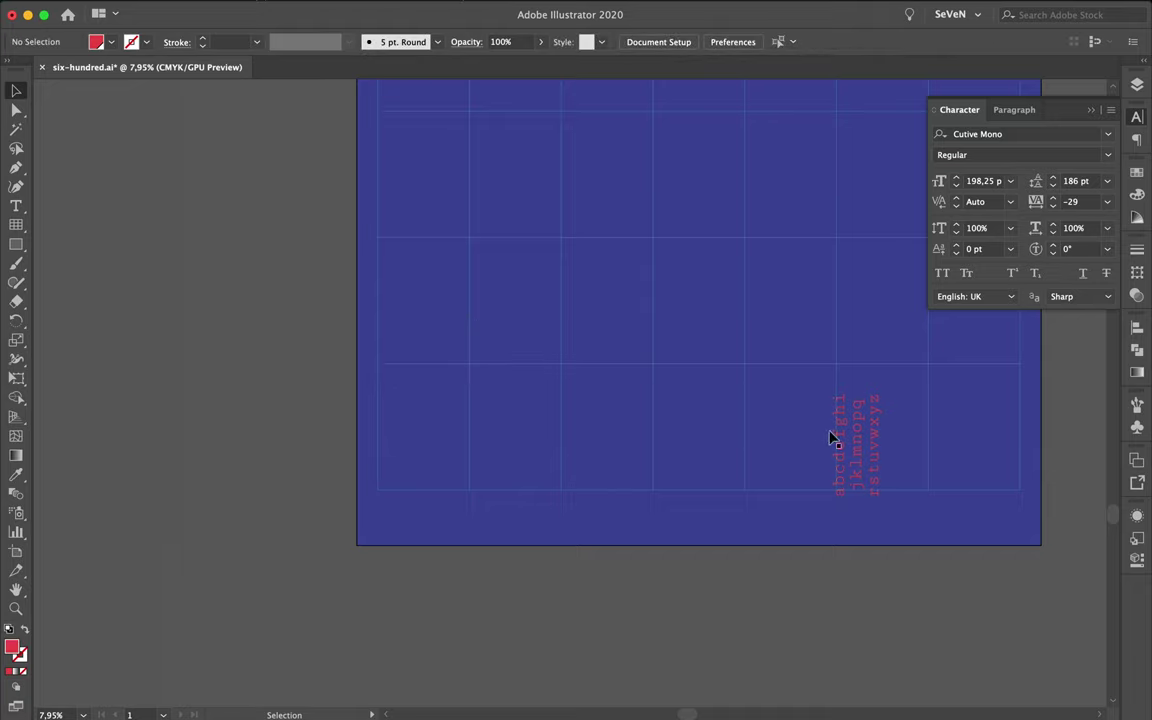
Step: Copy the vertical alphabet to the left edge and replace its text with POSTER 600
mouse_move(830, 437)
mouse_down()
mouse_move(360, 300)
mouse_move(466, 375)
mouse_up()
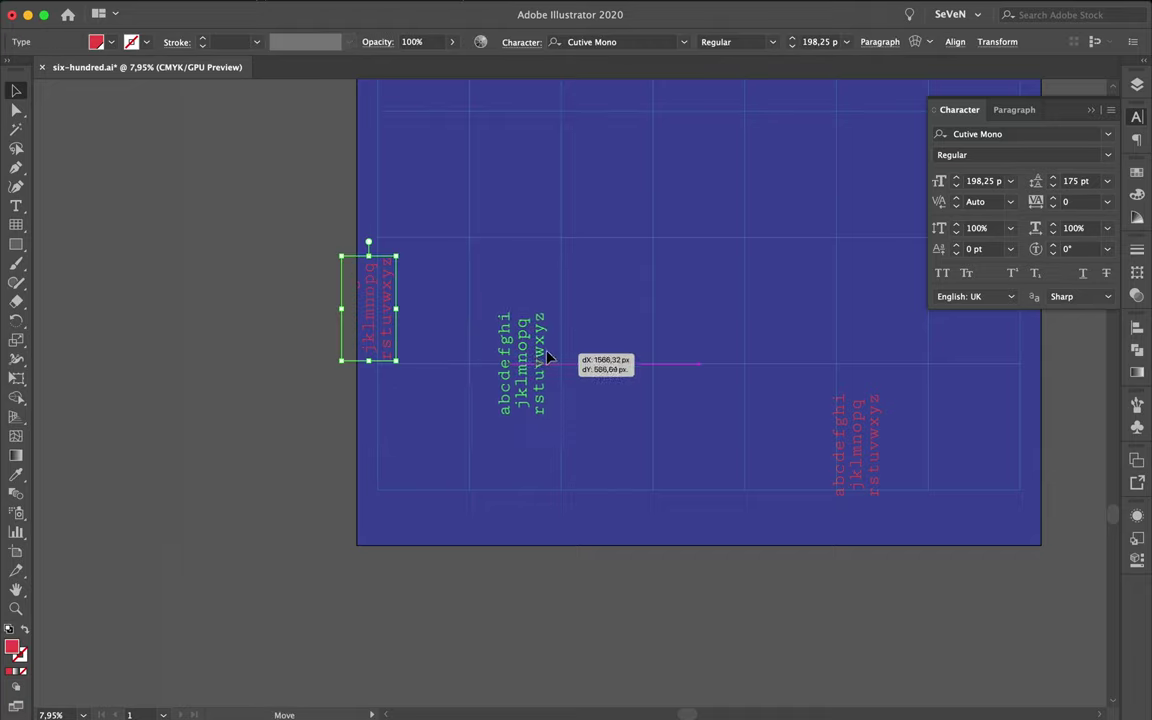
key(t)
double_click(452, 383)
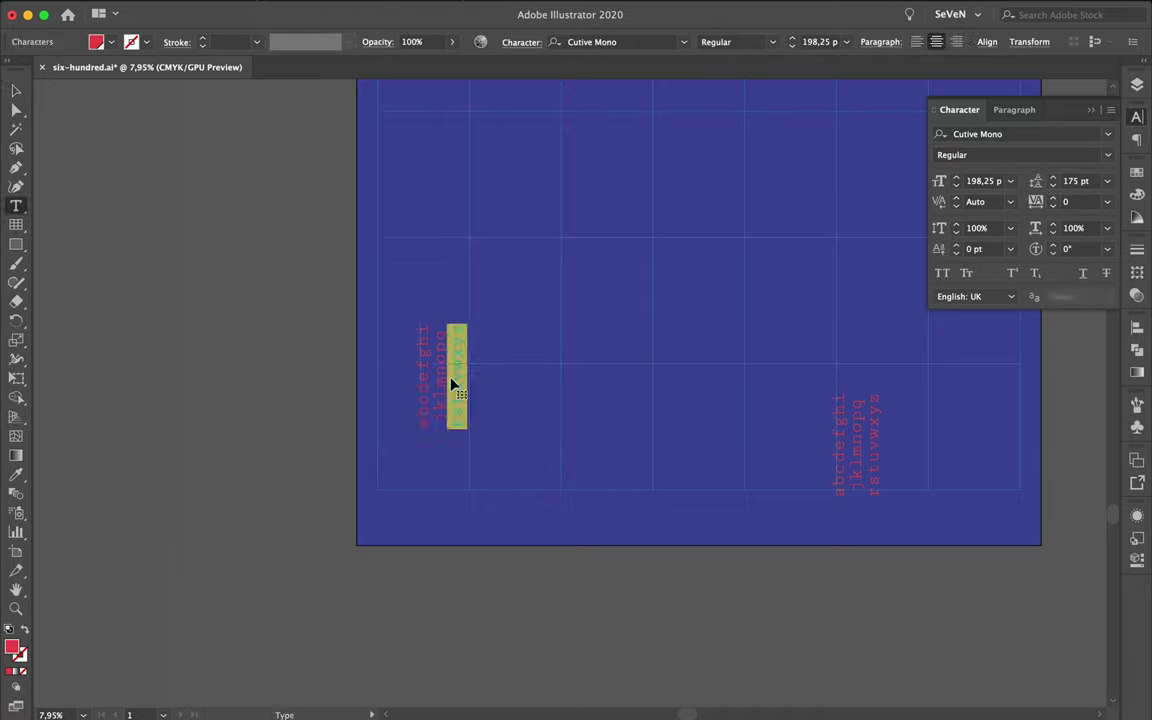
key(super+a)
key(BackSpace)
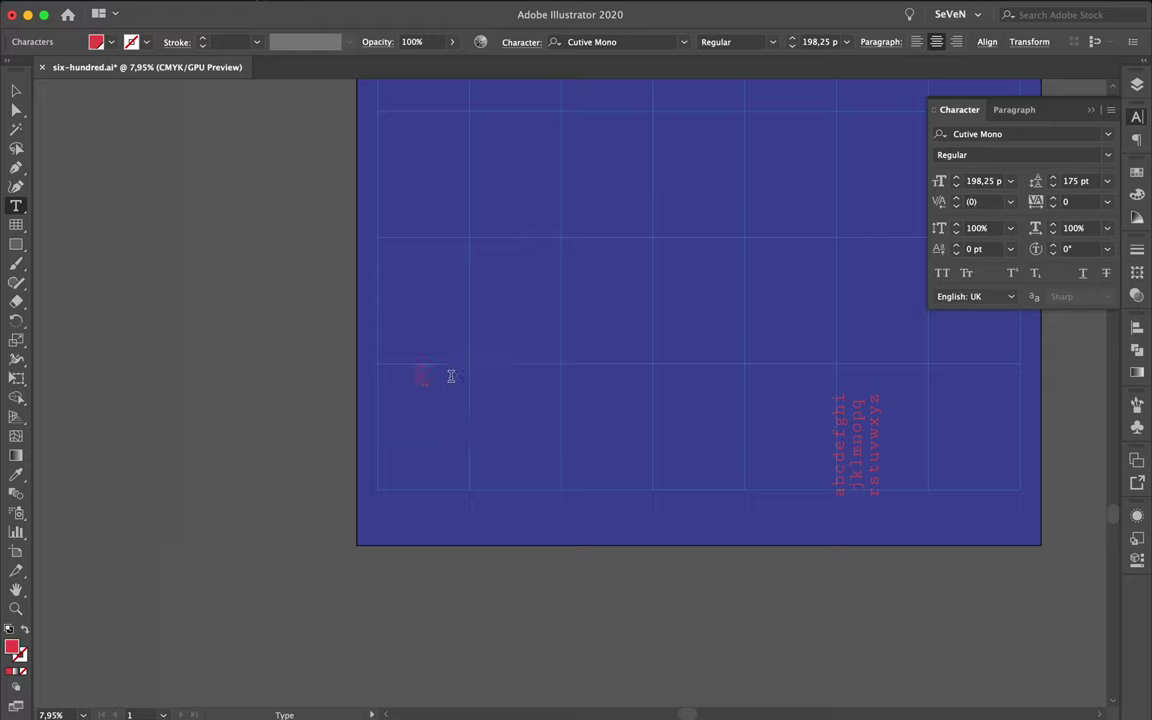
key(super+v)
key(Escape)
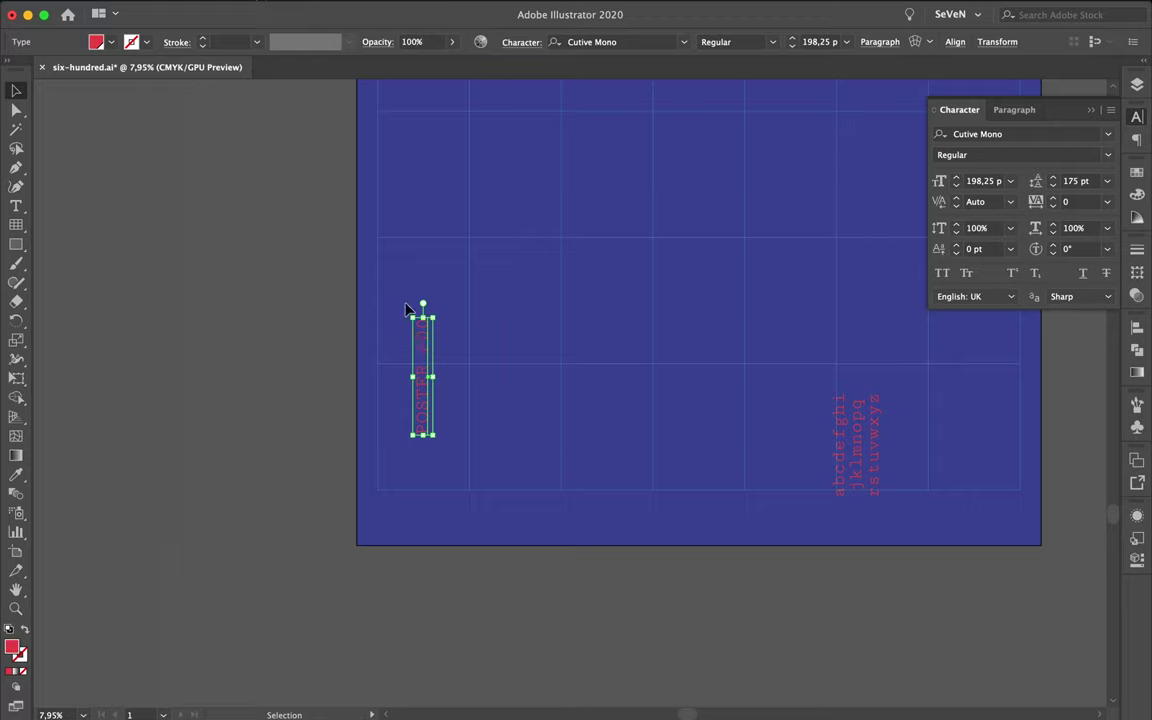
Step: Rotate the POSTER 600 text to horizontal and settle it at the lower left
drag(407, 313, 571, 344)
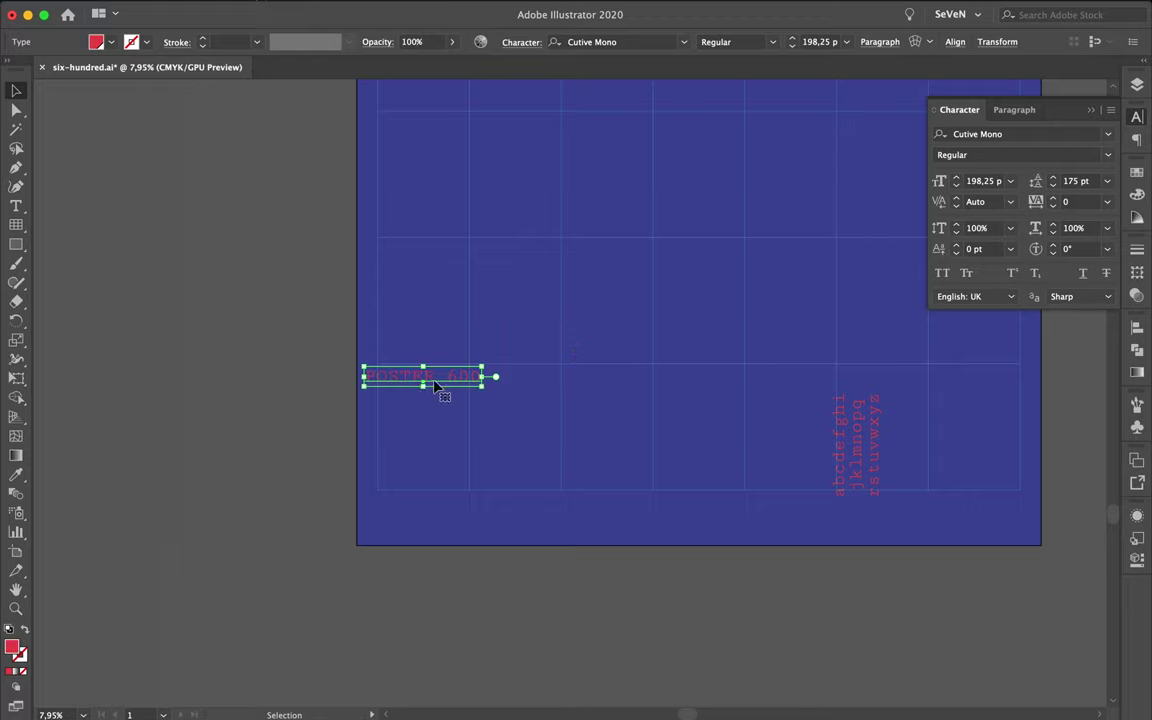
drag(447, 381, 458, 367)
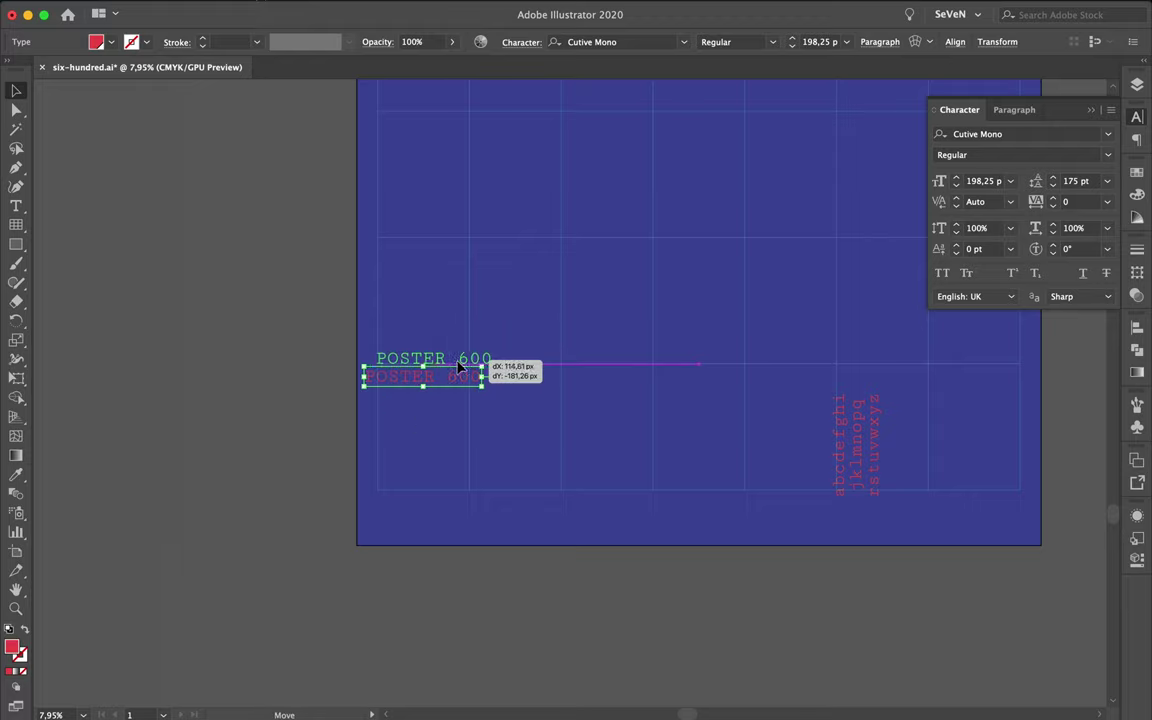
click(579, 249)
scroll(579, 249, down, 3)
scroll(579, 249, up, 3)
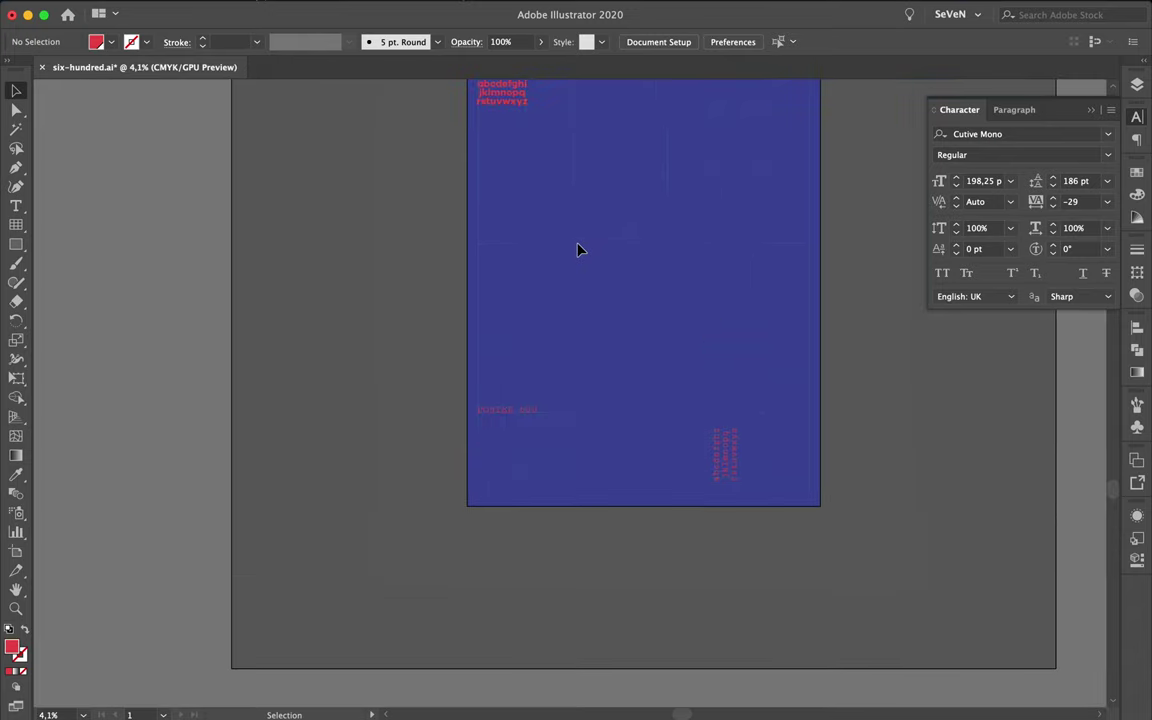
scroll(579, 249, up, 2)
scroll(577, 249, up, 2)
scroll(577, 249, up, 2)
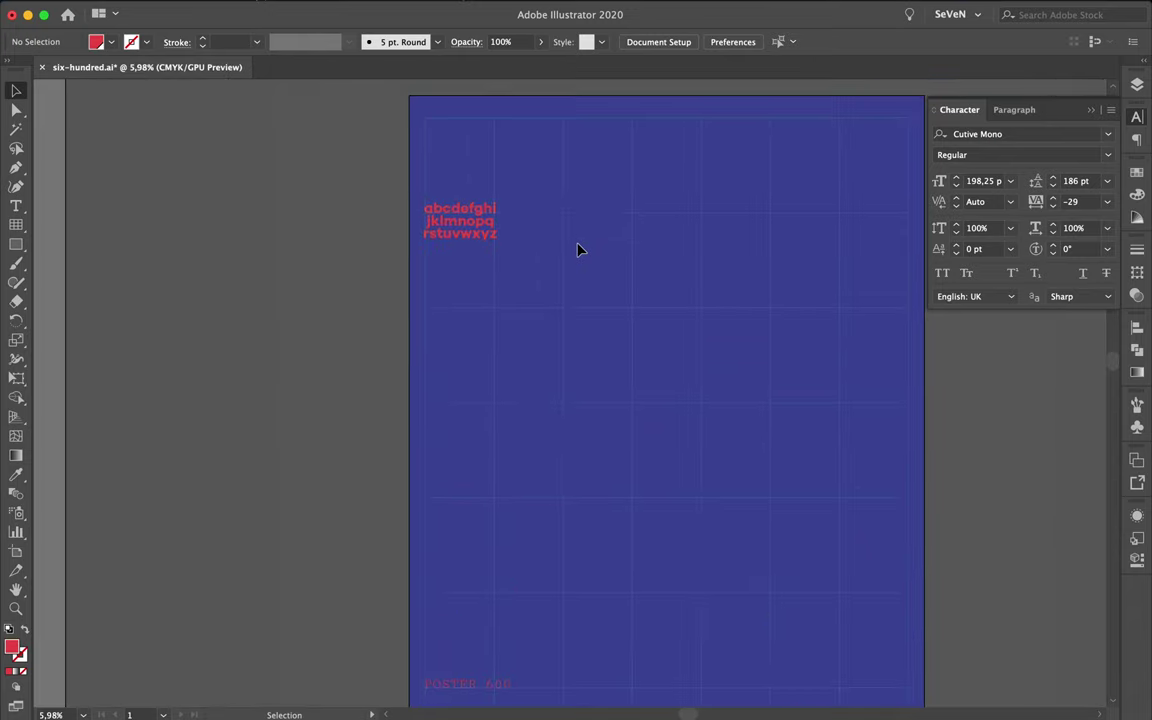
Step: Draw a small circle above the red alphabet block
key(o)
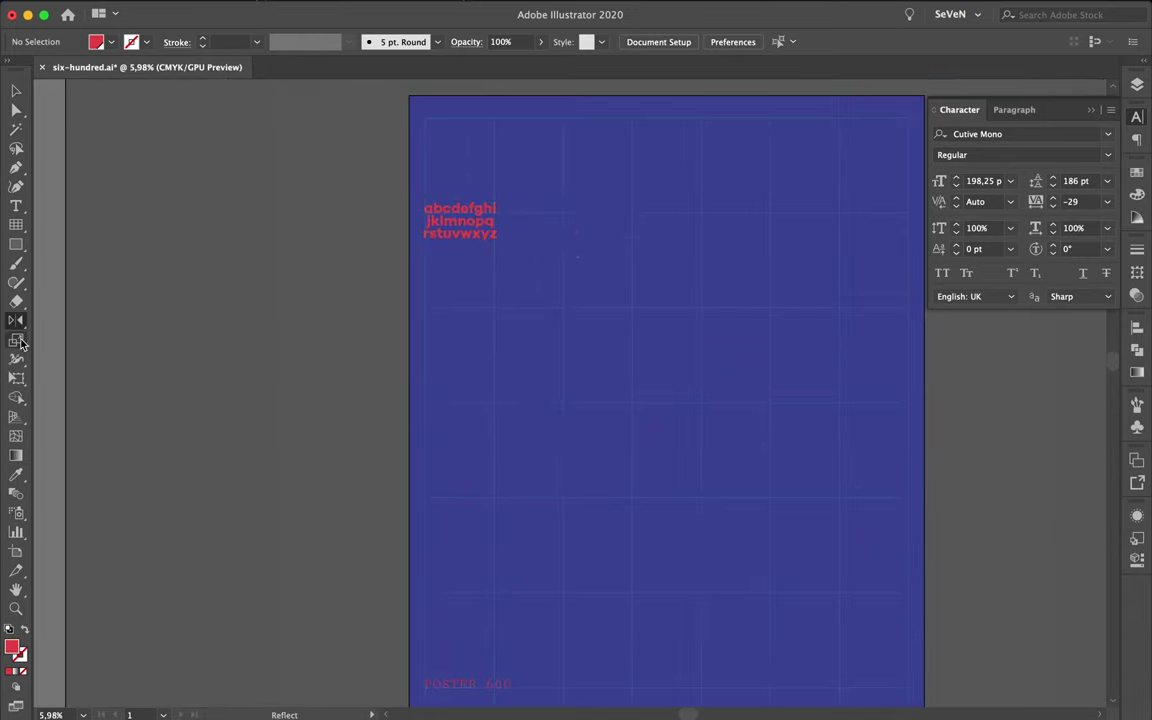
click(16, 244)
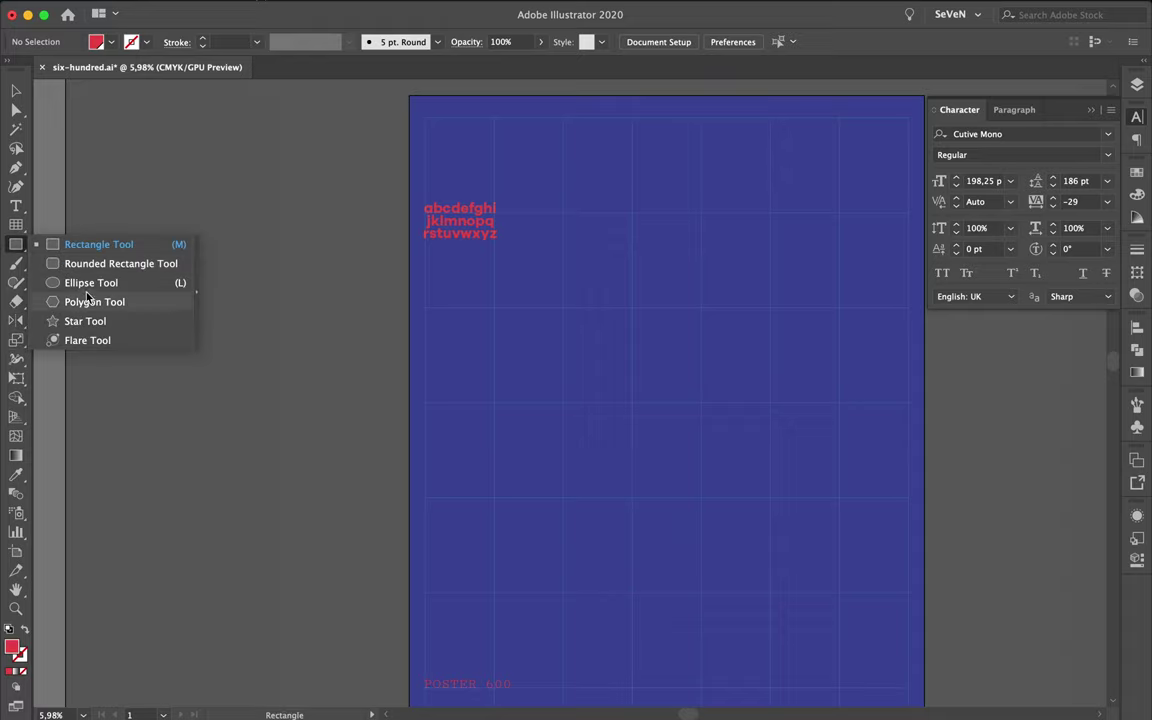
click(88, 283)
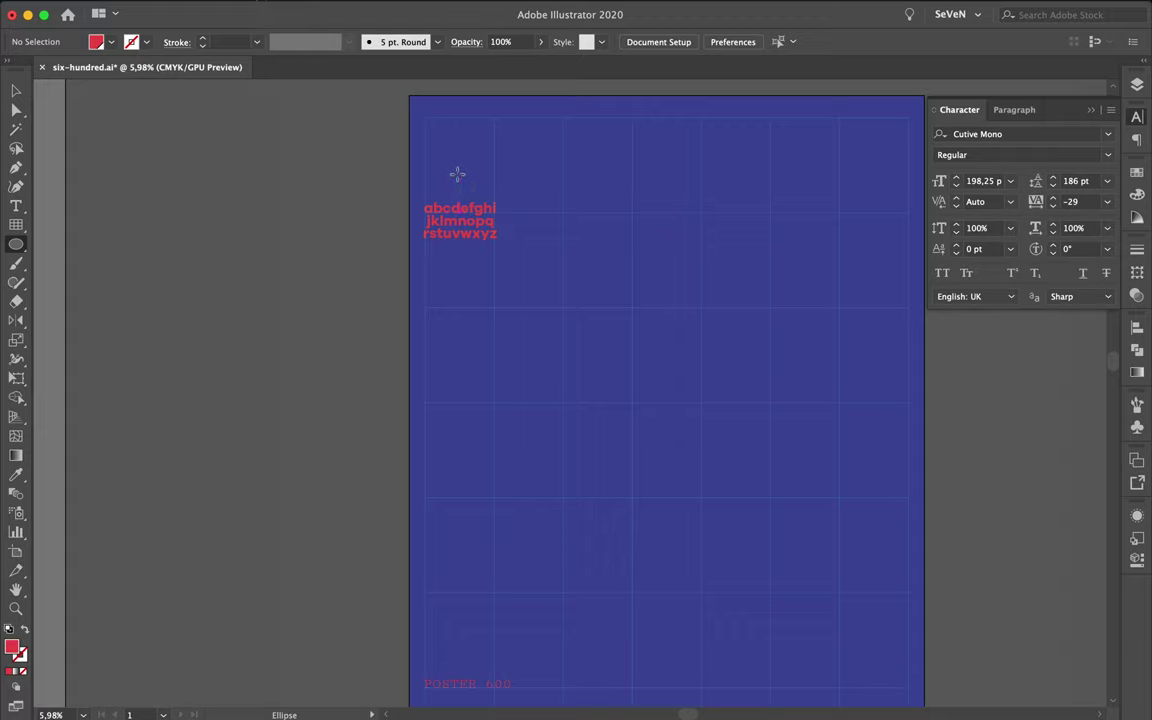
drag(458, 172, 481, 193)
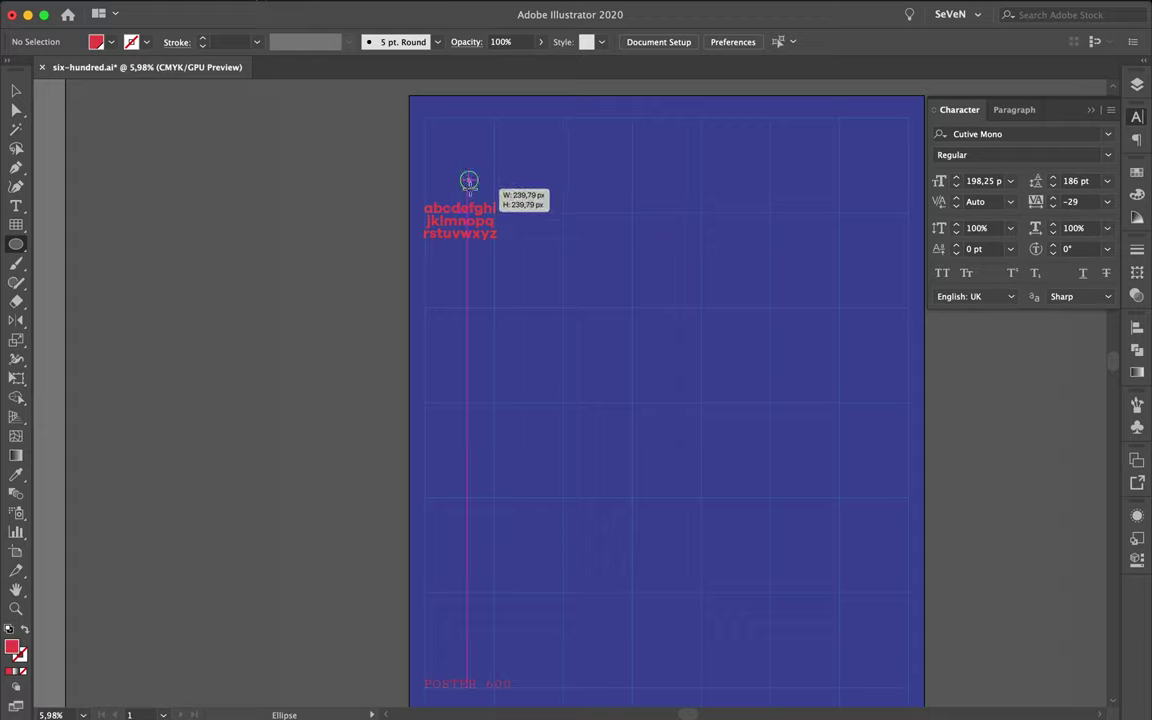
key(v)
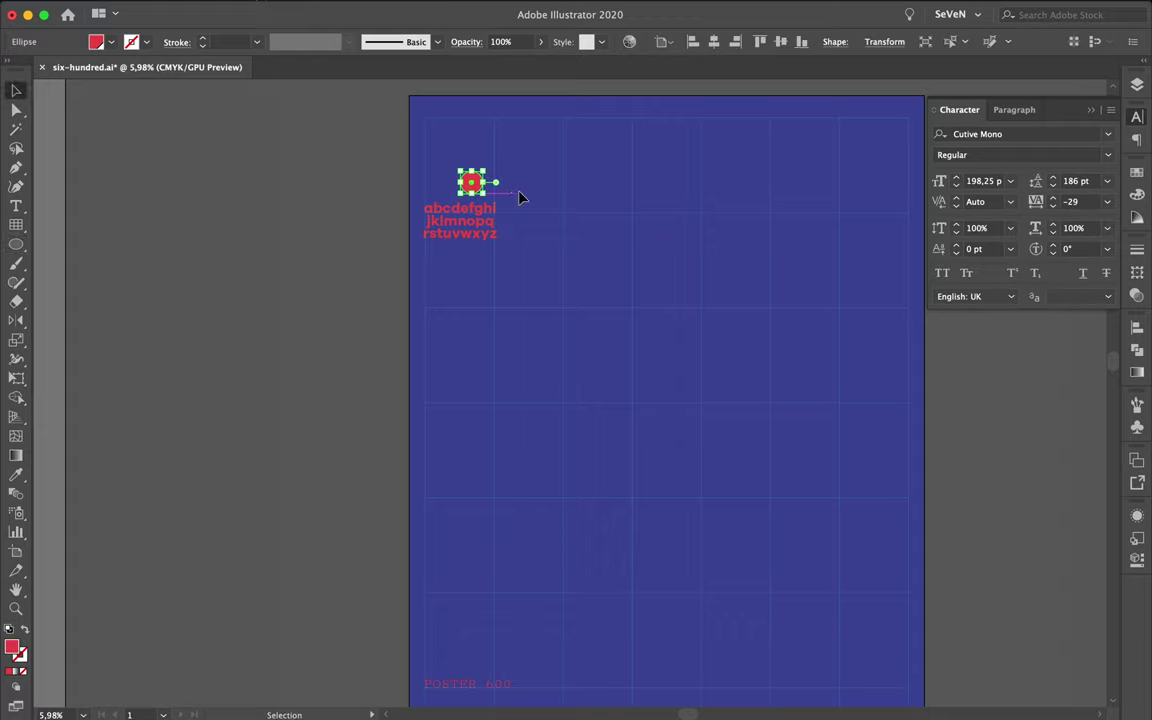
key(ctrl+shift+a)
drag(481, 181, 470, 172)
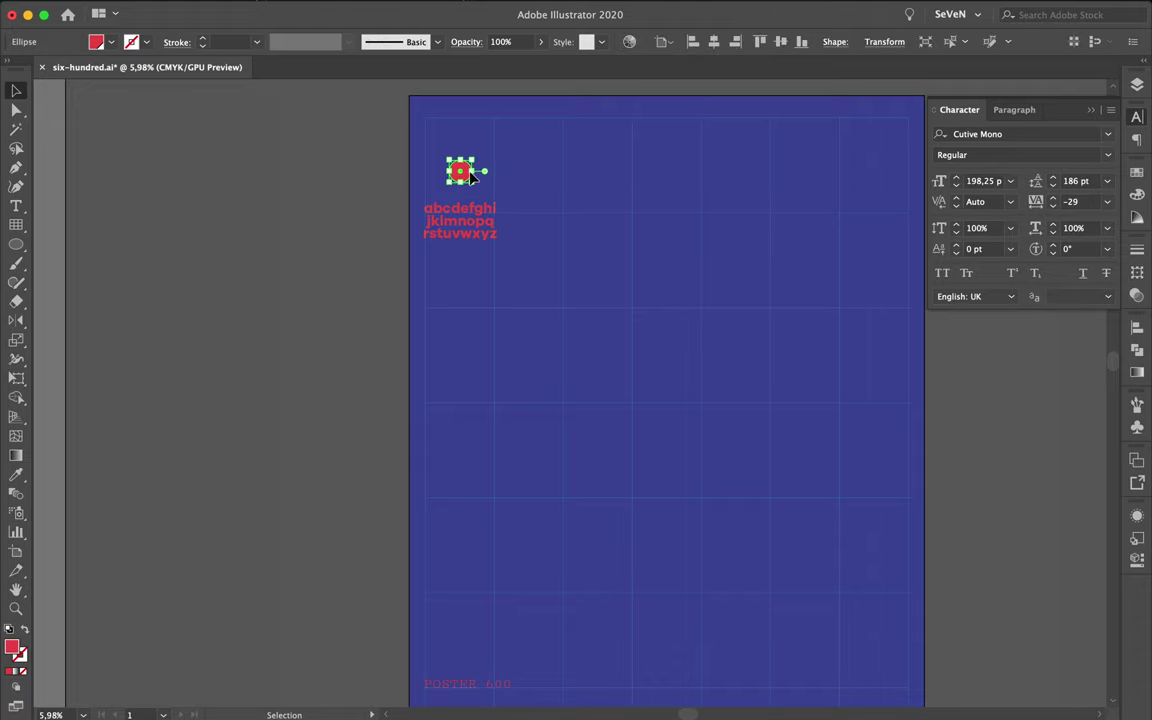
Step: Set the circle's fill to None and its stroke to red at 15 px
click(110, 42)
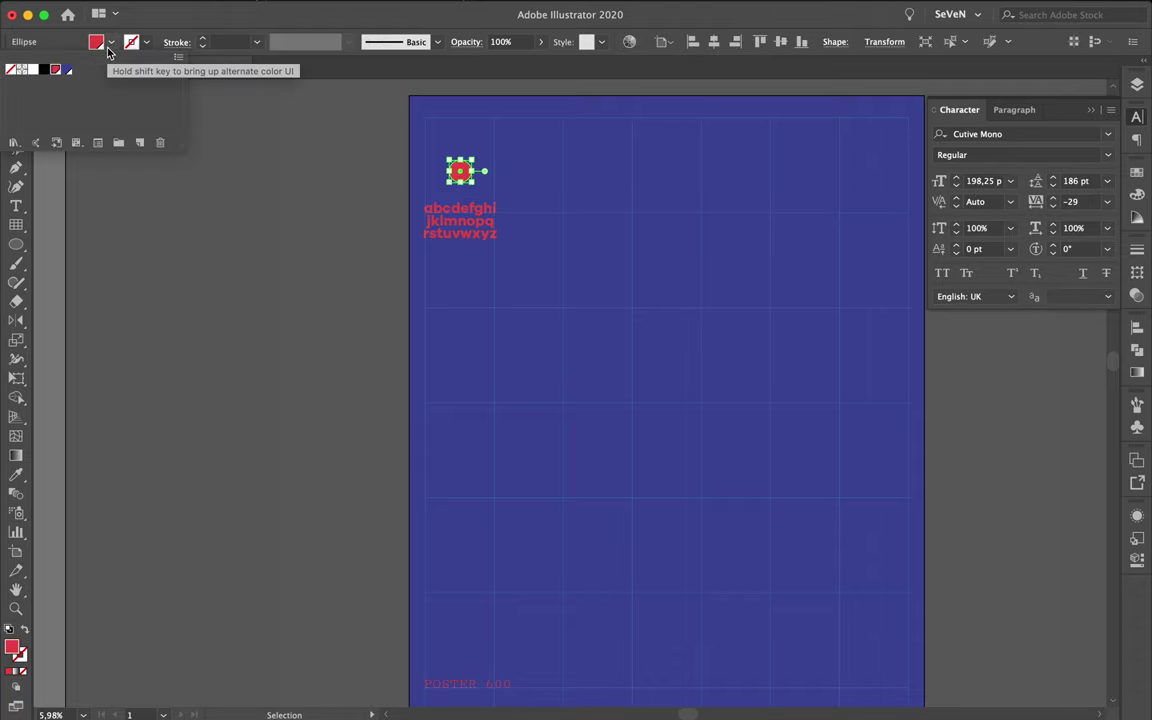
click(11, 71)
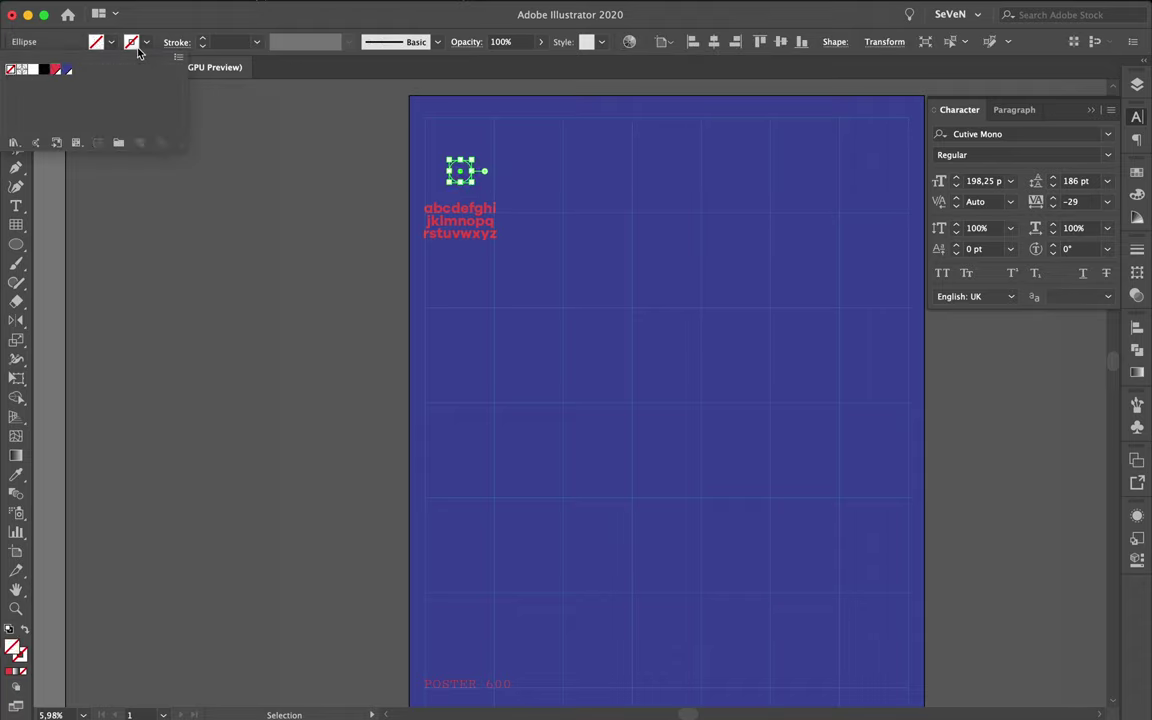
click(57, 71)
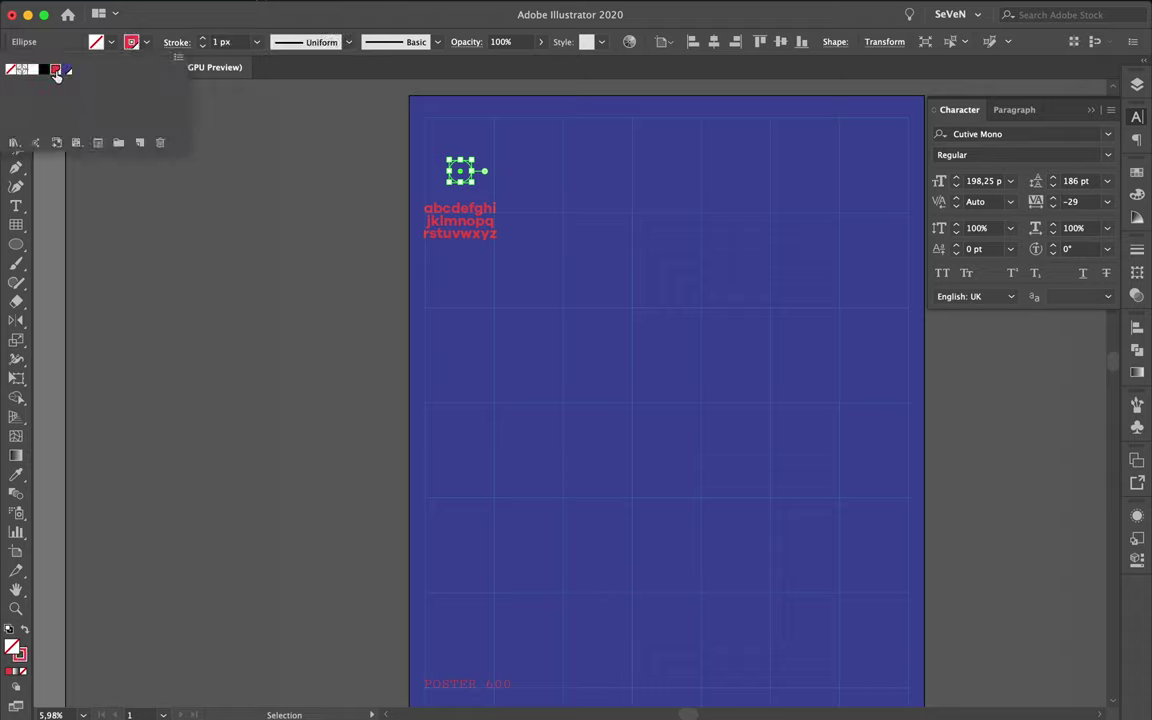
click(428, 117)
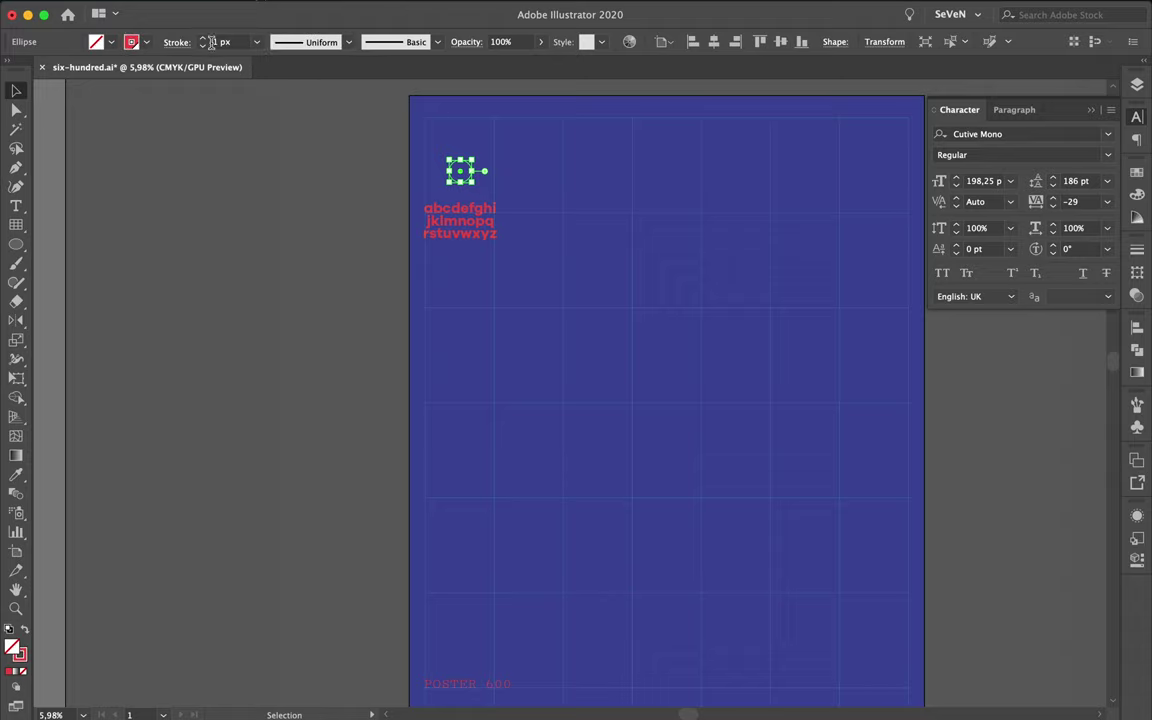
click(502, 157)
click(450, 174)
click(406, 124)
Step: Move the red circle slightly higher above the alphabet block
scroll(519, 143, up, 2)
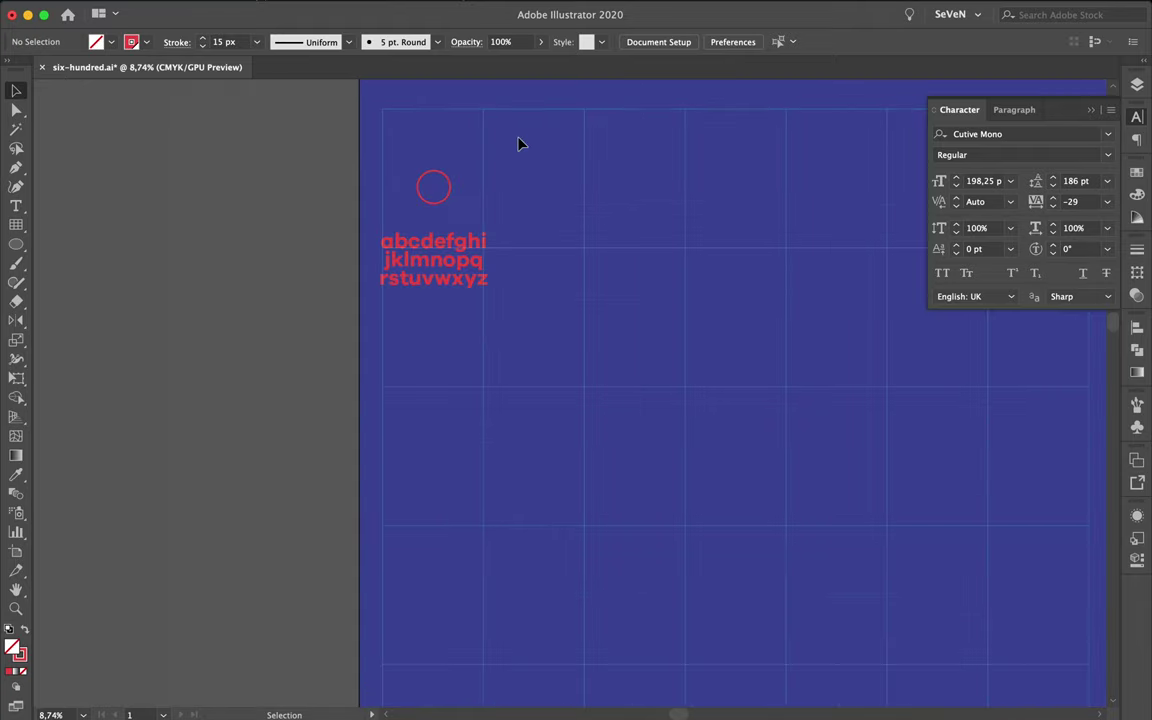
drag(451, 186, 452, 178)
click(589, 216)
scroll(589, 216, down, 2)
scroll(589, 216, down, 2)
scroll(593, 225, down, 1)
drag(593, 225, 453, 214)
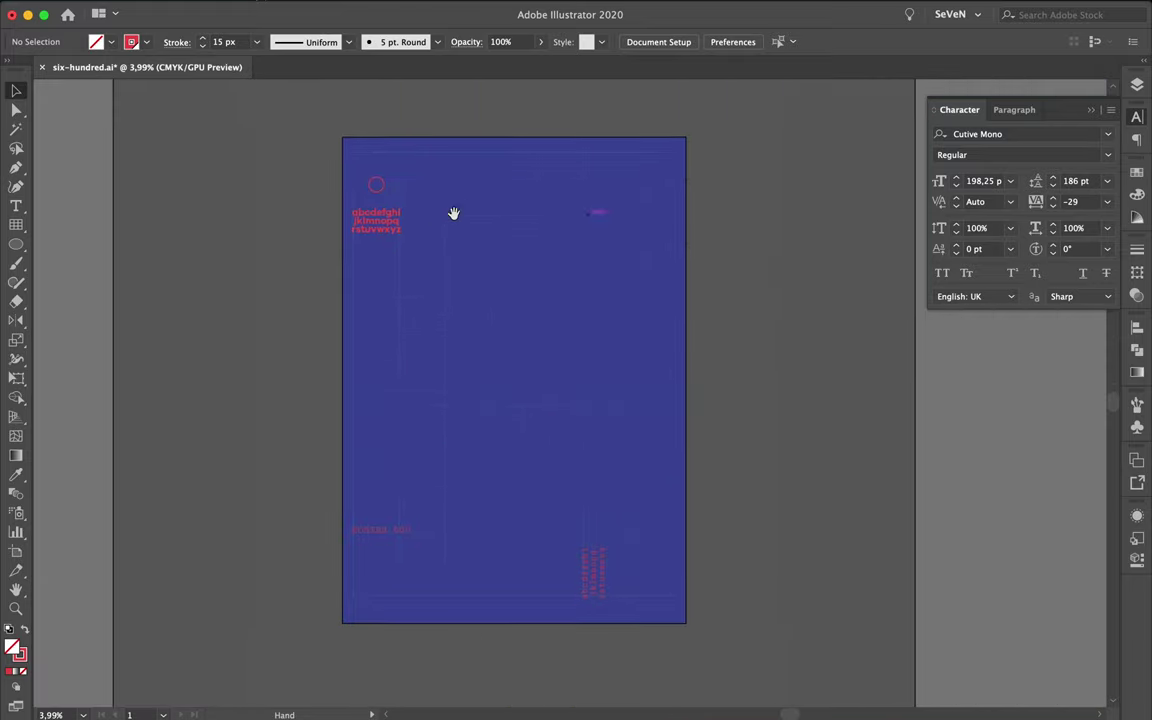
click(377, 186)
click(114, 204)
drag(16, 243, 90, 243)
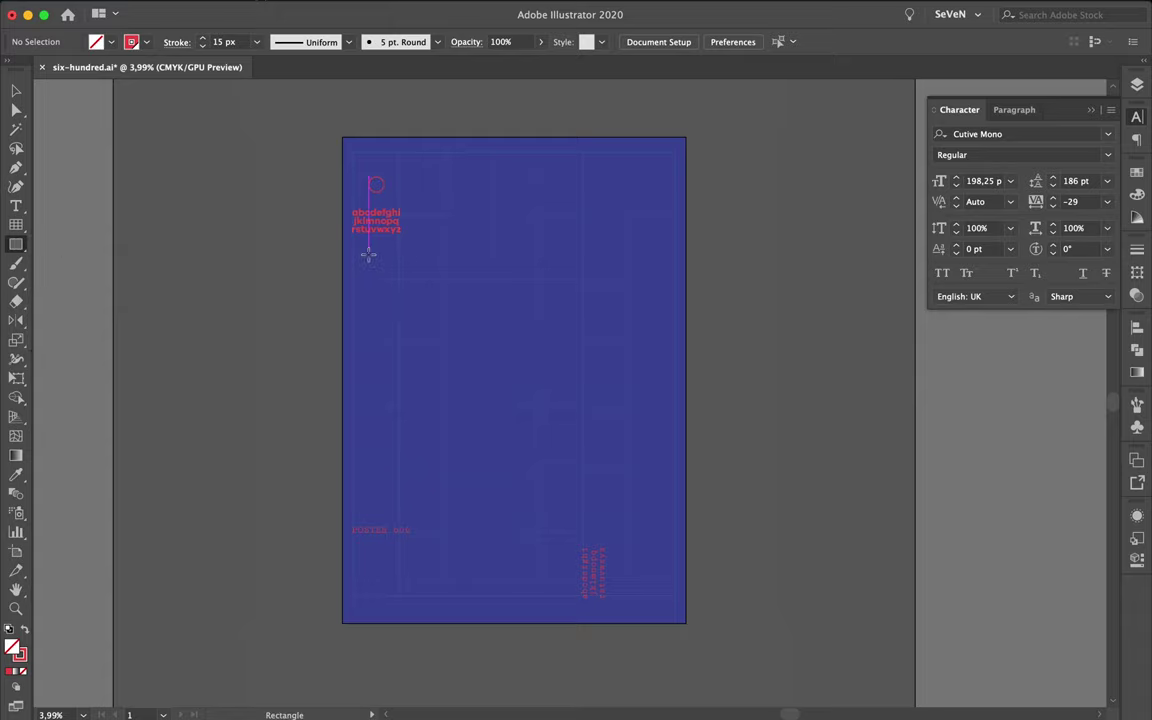
Step: Frame the circle with a red square and copy the pair to the right
scroll(371, 205, up, 2)
scroll(368, 198, up, 5)
scroll(364, 190, up, 2)
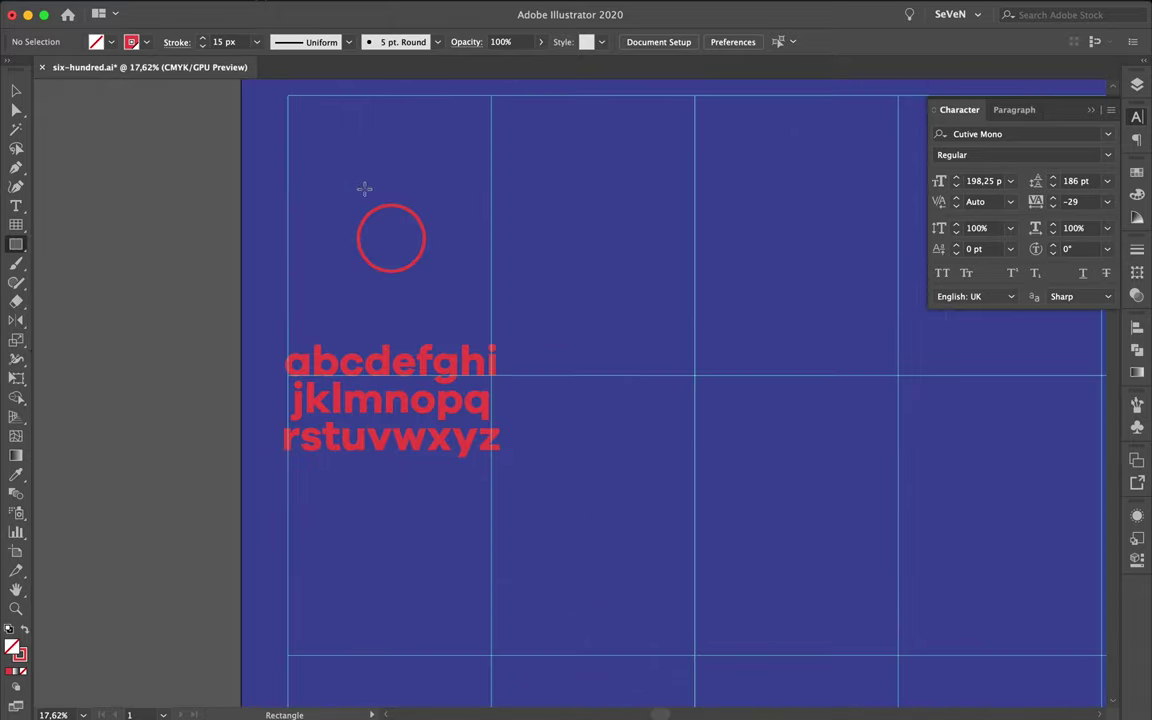
drag(358, 206, 426, 270)
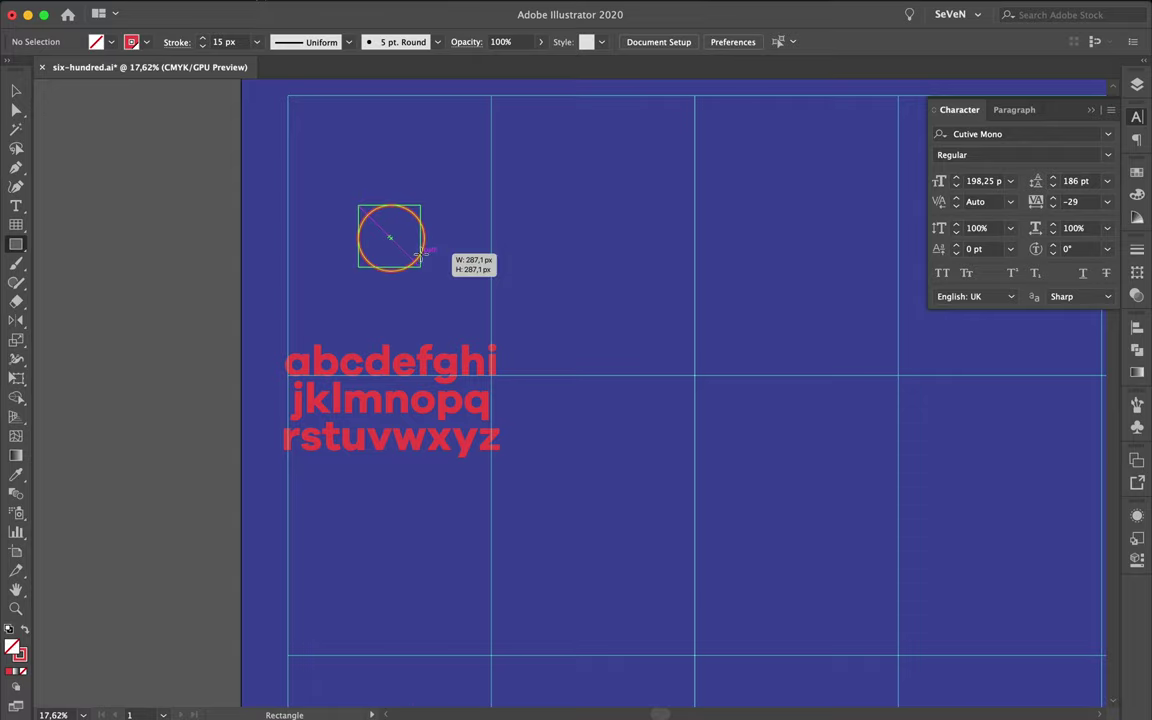
key(v)
click(459, 258)
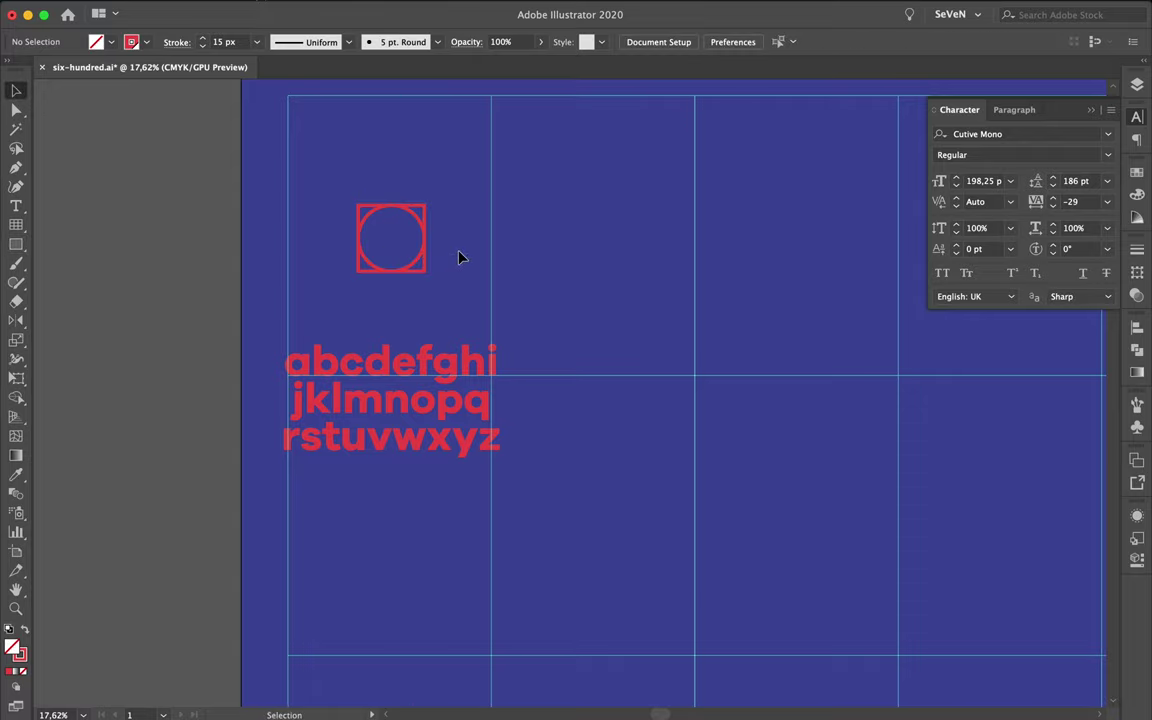
click(426, 244)
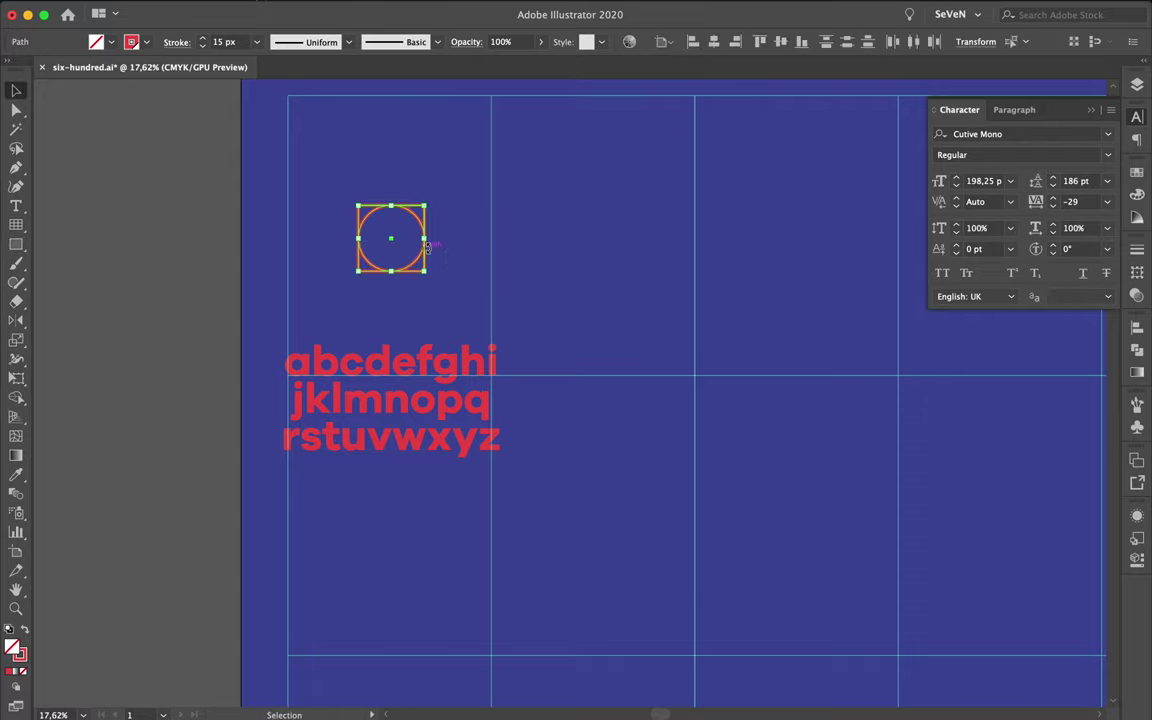
drag(424, 256, 828, 252)
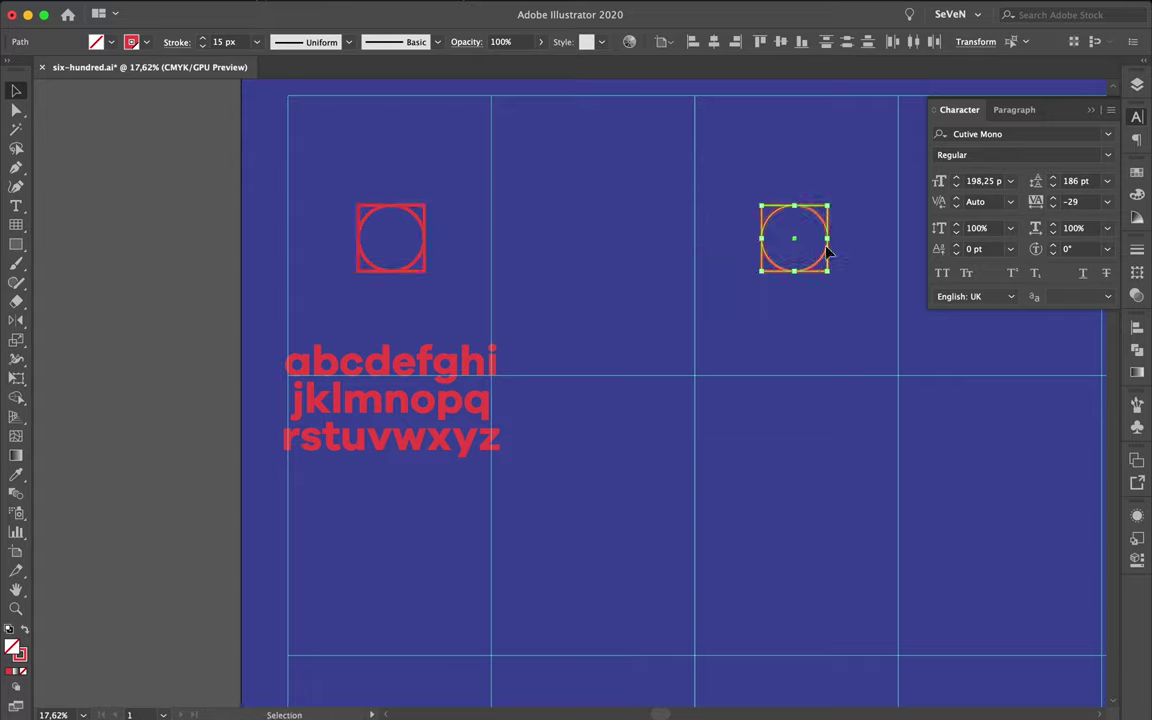
Step: Move the left square on its own down and left below the alphabet
click(540, 240)
drag(418, 278, 784, 566)
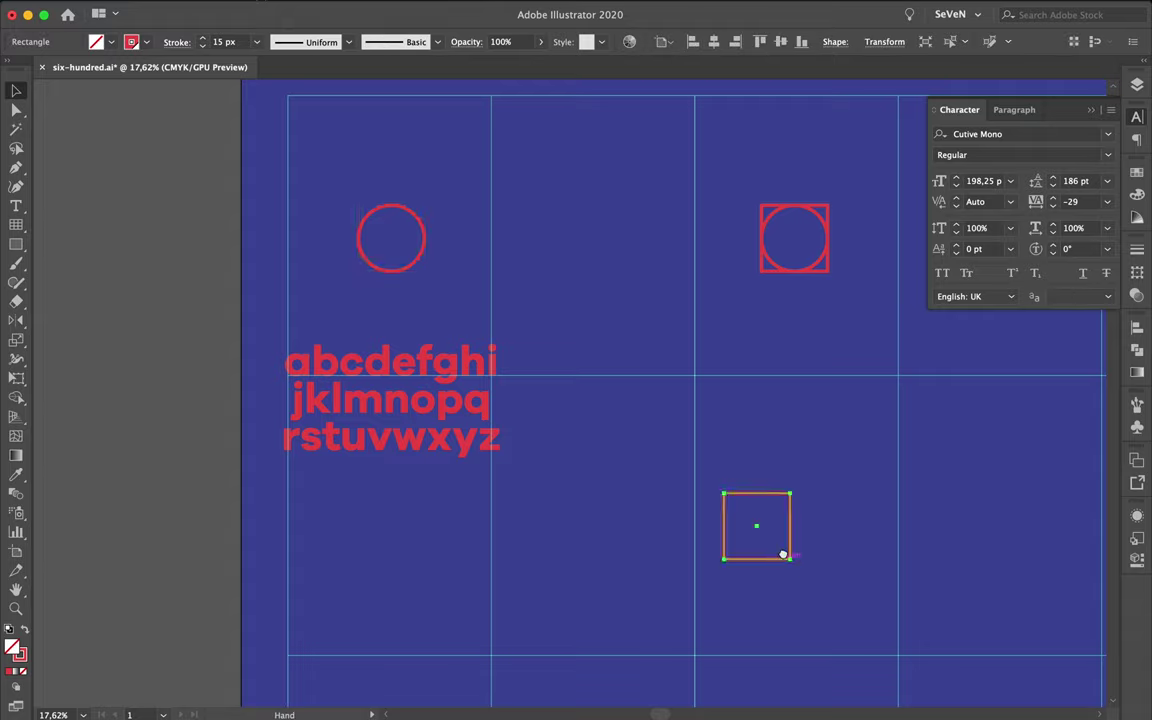
scroll(588, 185, down, 3)
scroll(588, 185, down, 3)
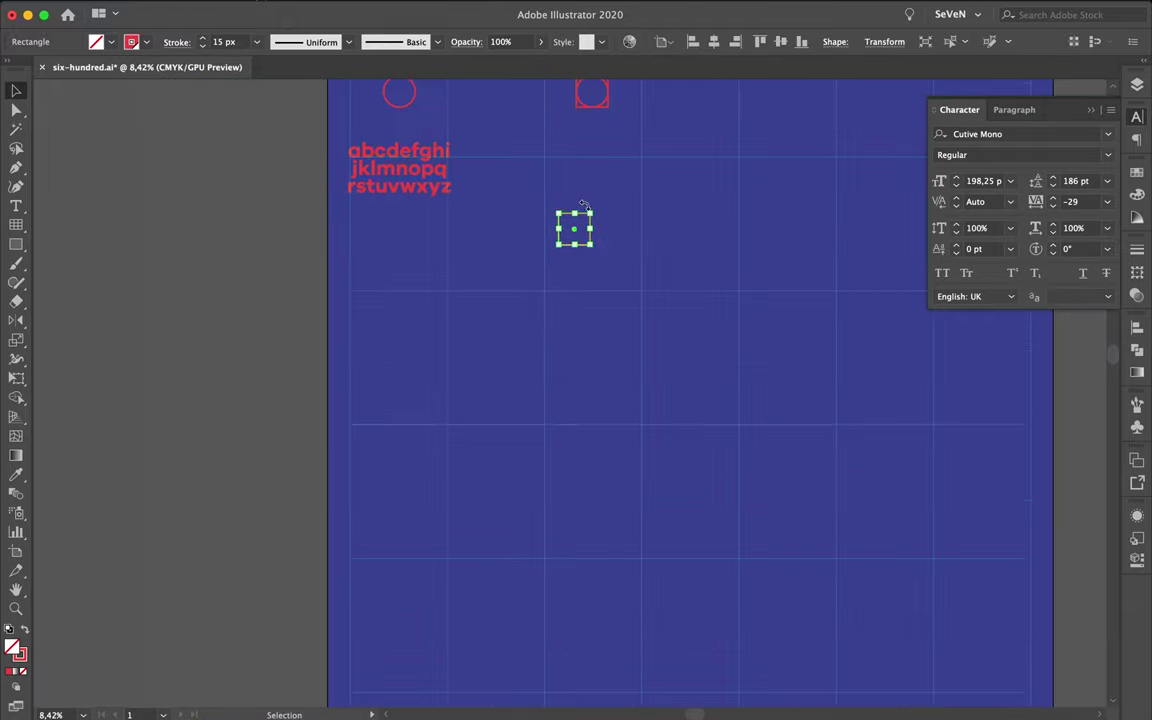
click(618, 185)
drag(590, 231, 513, 360)
click(511, 255)
scroll(511, 250, down, 1)
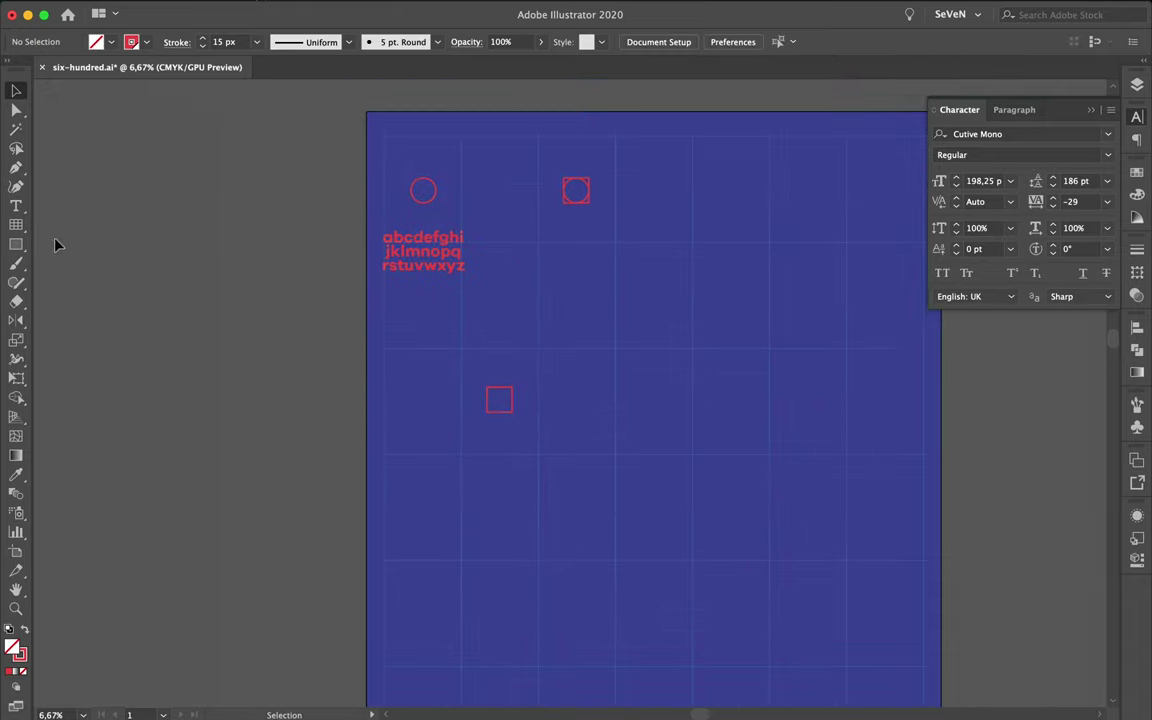
drag(16, 224, 73, 246)
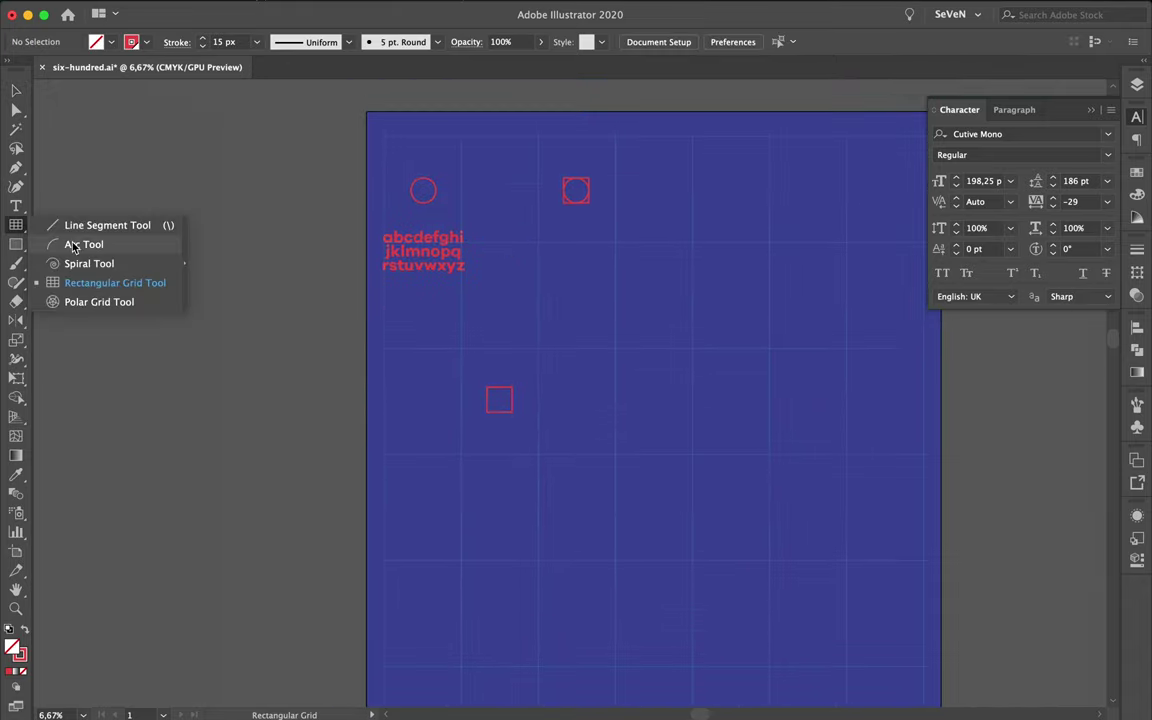
Step: Draw a three-sided polygon below the alphabet block and shrink it
click(15, 243)
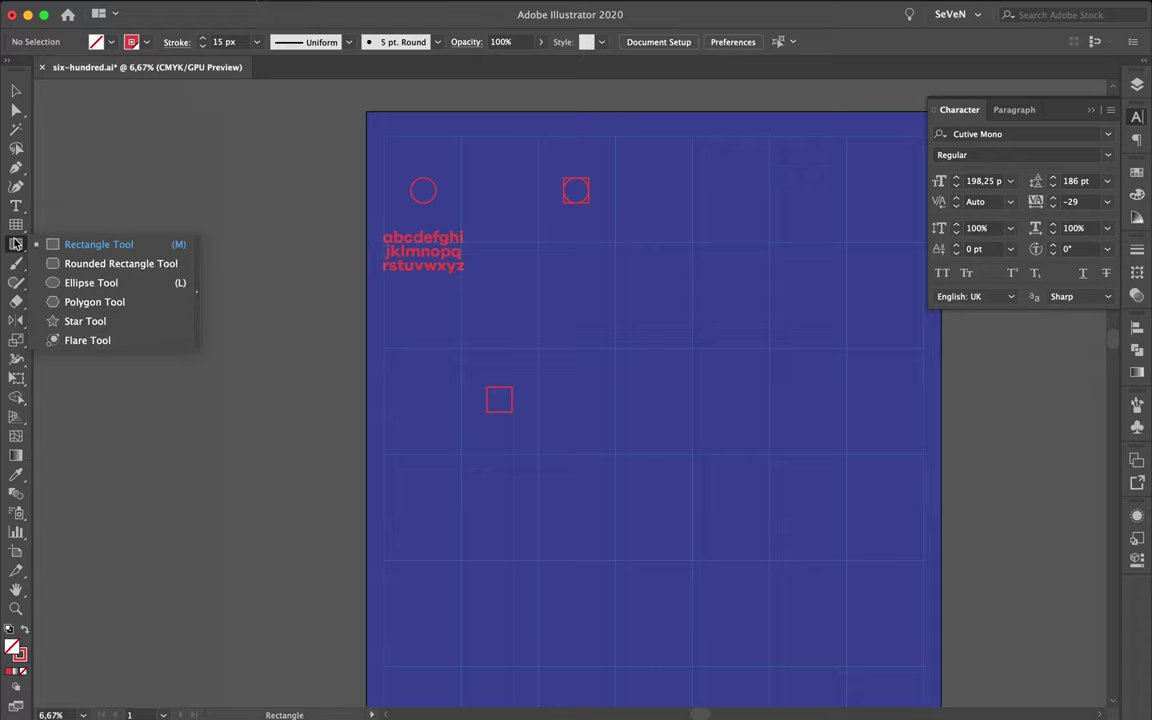
click(77, 303)
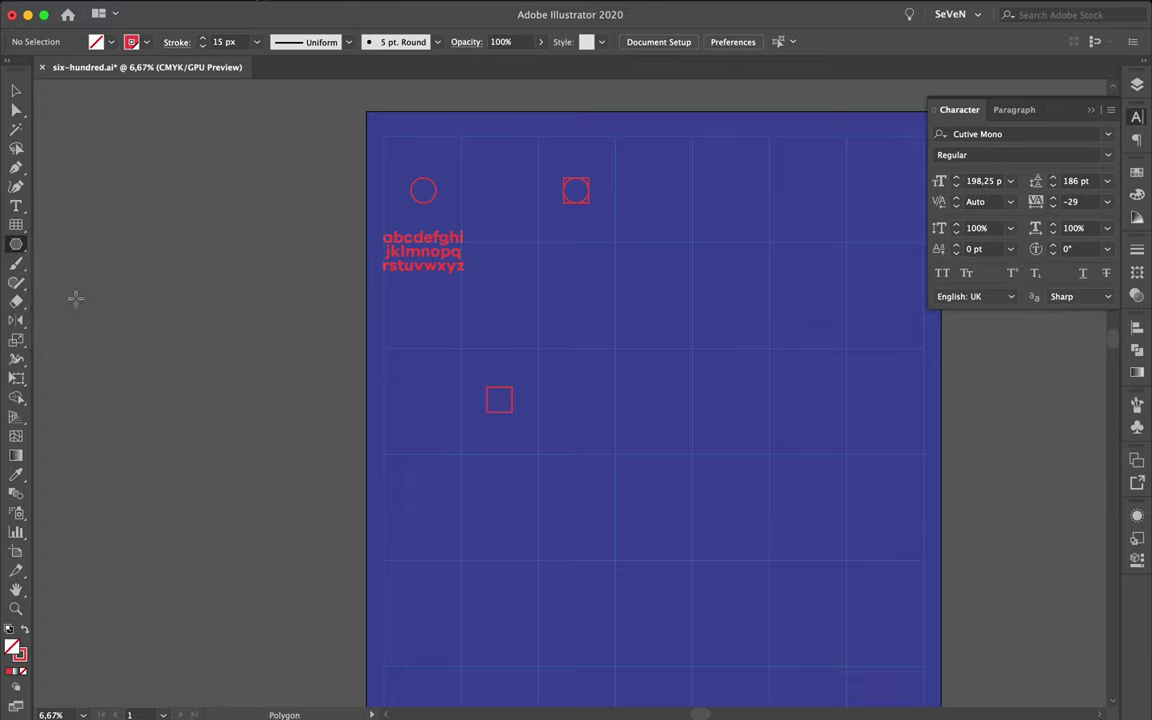
drag(413, 311, 446, 341)
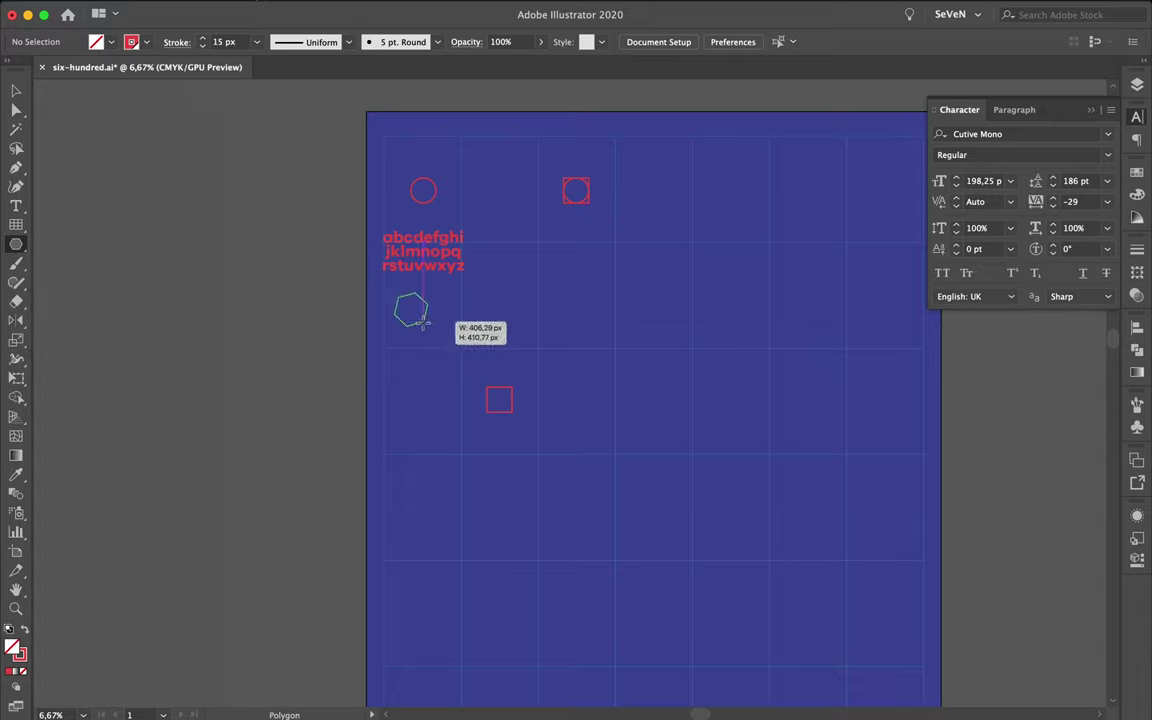
key(Down)
key(Down)
key(Down)
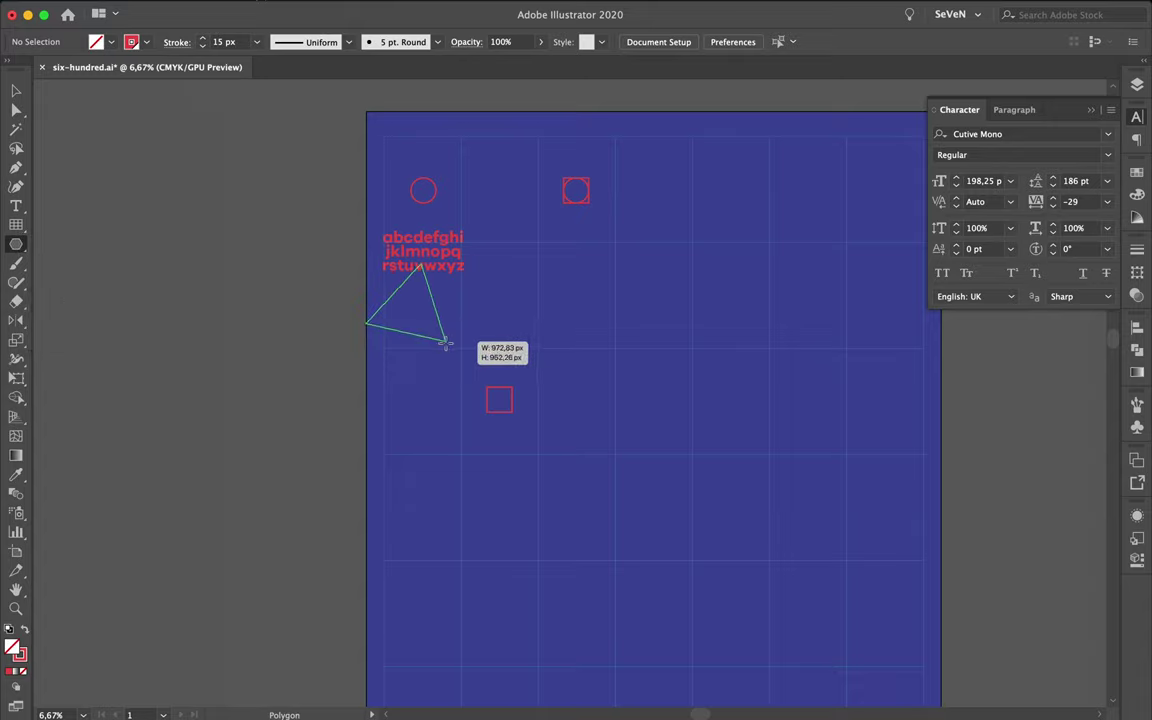
mouse_move(446, 341)
mouse_down()
mouse_move(423, 322)
mouse_move(431, 190)
mouse_up()
key(v)
click(428, 311)
Step: Replace it with a red outlined triangle sized to fit around the circle
scroll(424, 190, up, 3)
scroll(424, 190, up, 2)
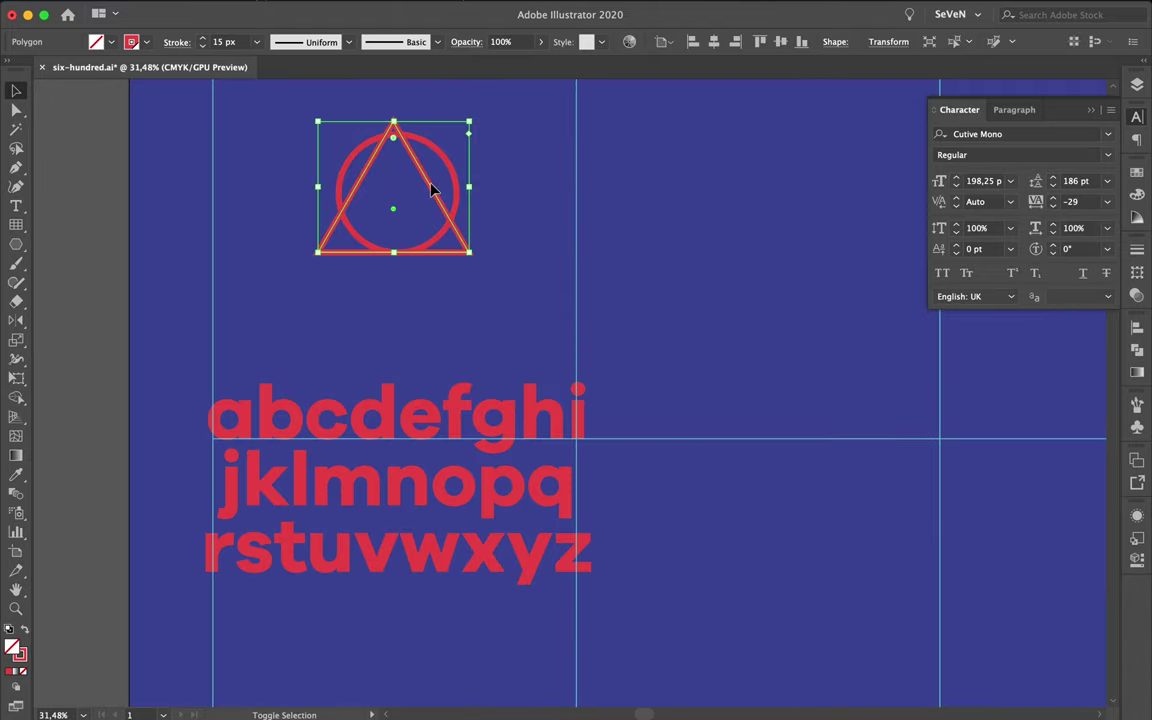
key(Delete)
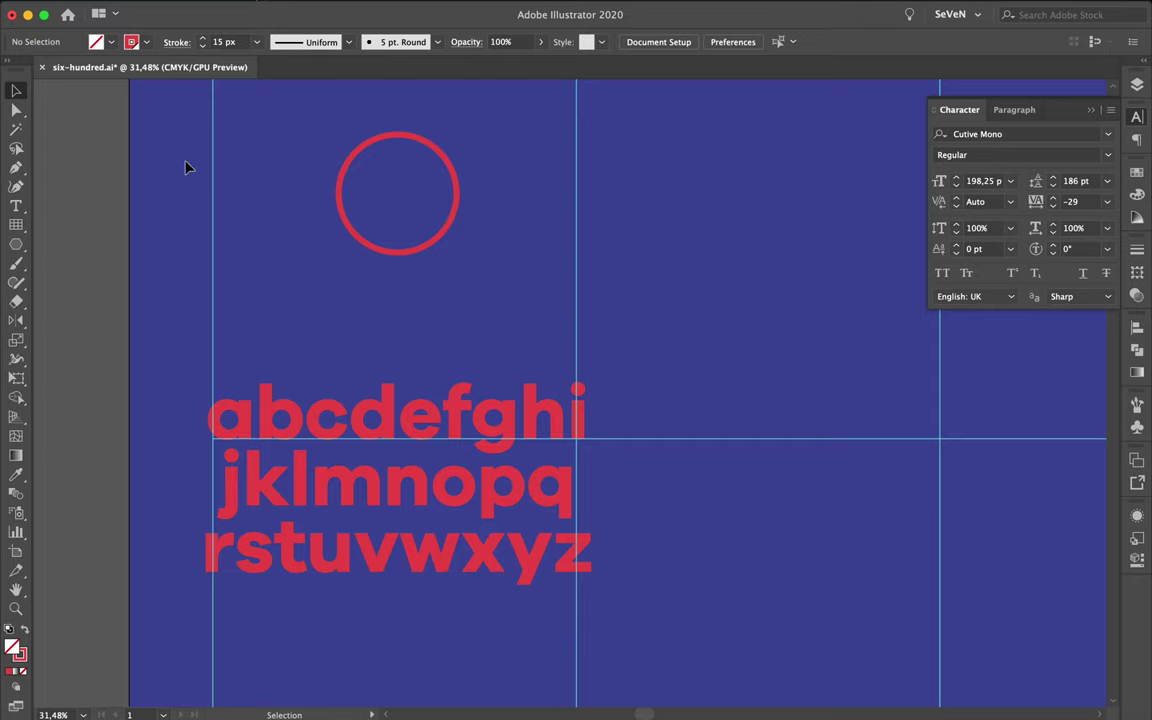
click(18, 245)
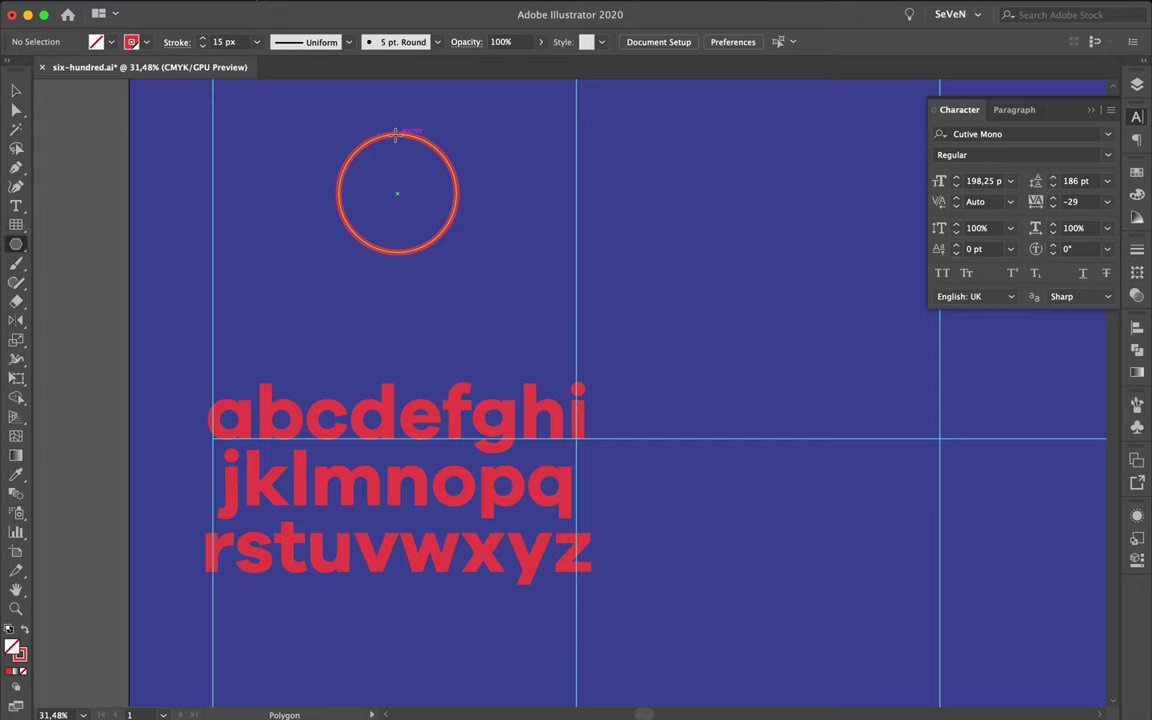
drag(397, 133, 400, 200)
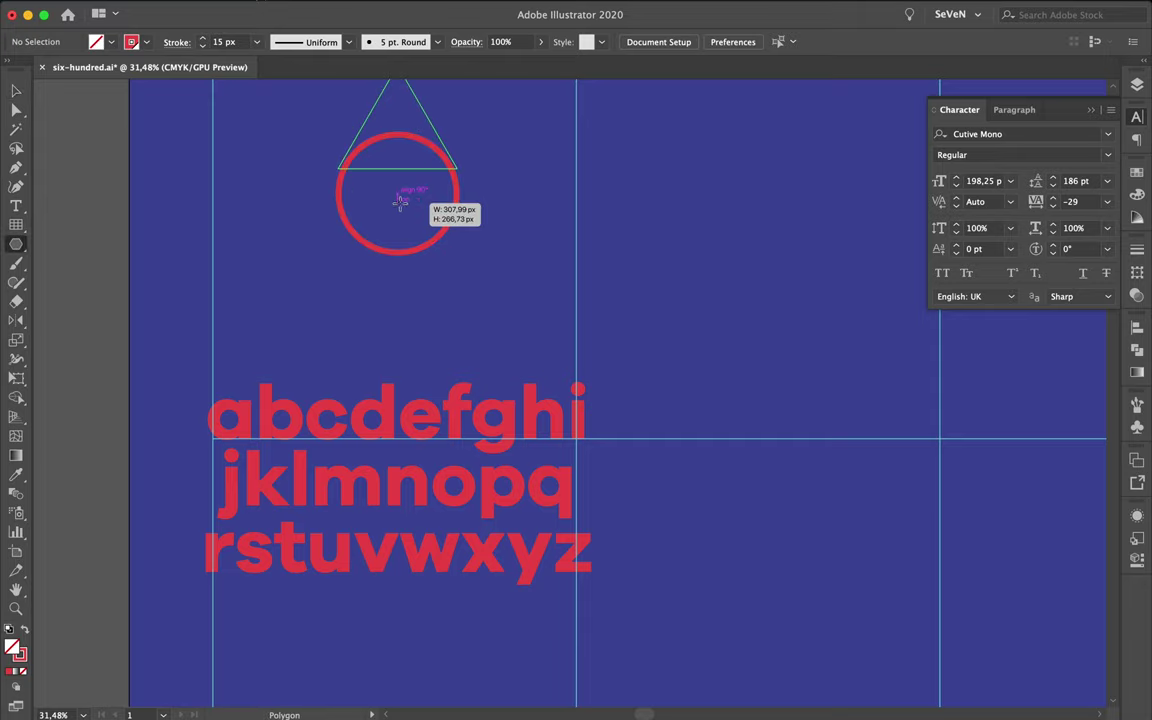
scroll(400, 200, down, 1)
mouse_move(400, 200)
mouse_down()
mouse_move(399, 424)
mouse_move(398, 405)
mouse_up()
scroll(400, 200, down, 5)
key(v)
click(471, 198)
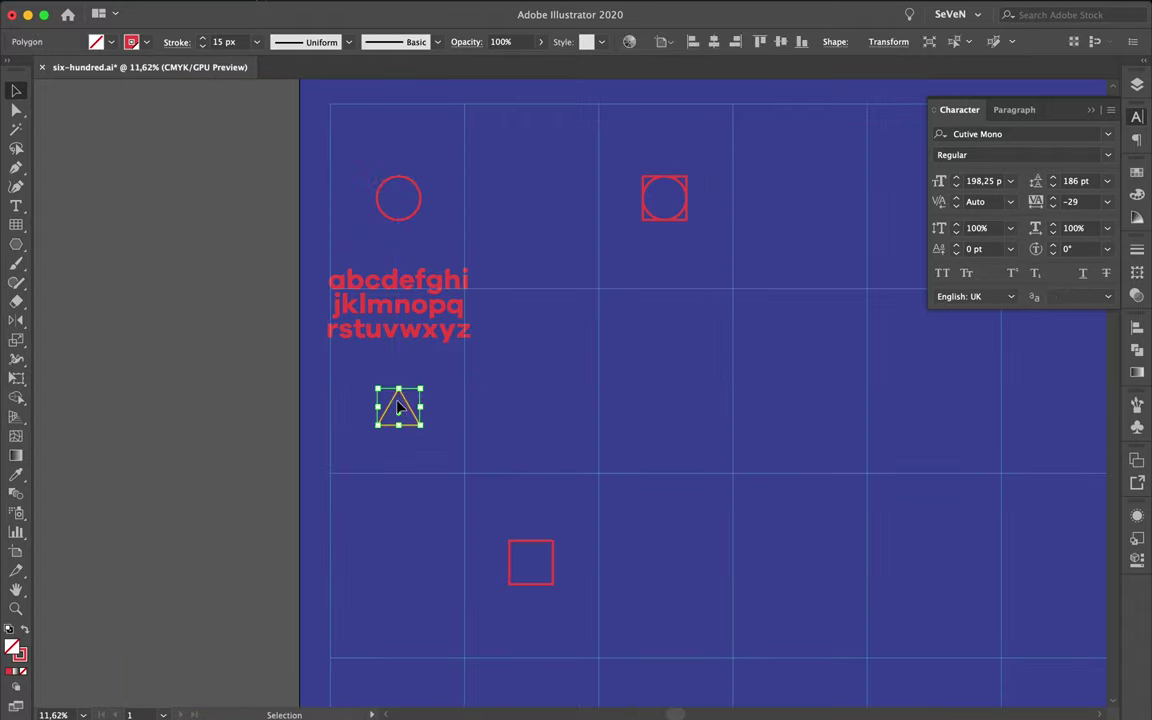
Step: Draw a red outlined pentagon sized like the square and move it into the cell to its left
click(24, 242)
drag(403, 544, 439, 240)
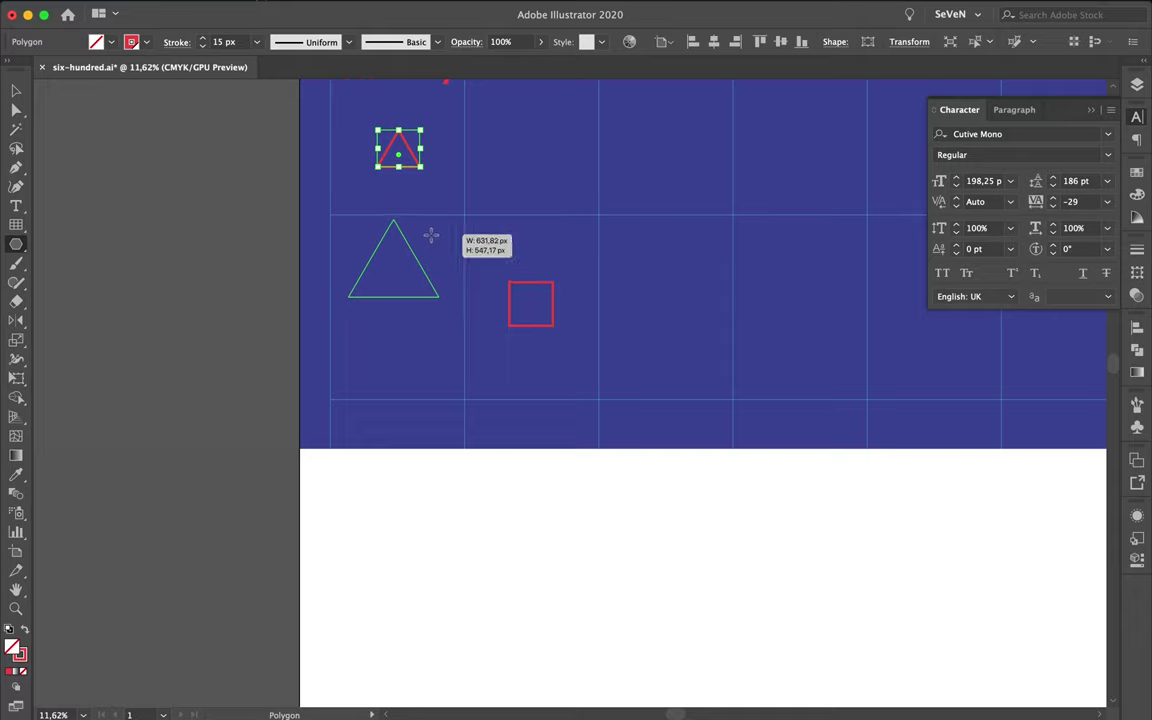
drag(439, 240, 418, 229)
key(Up)
key(Up)
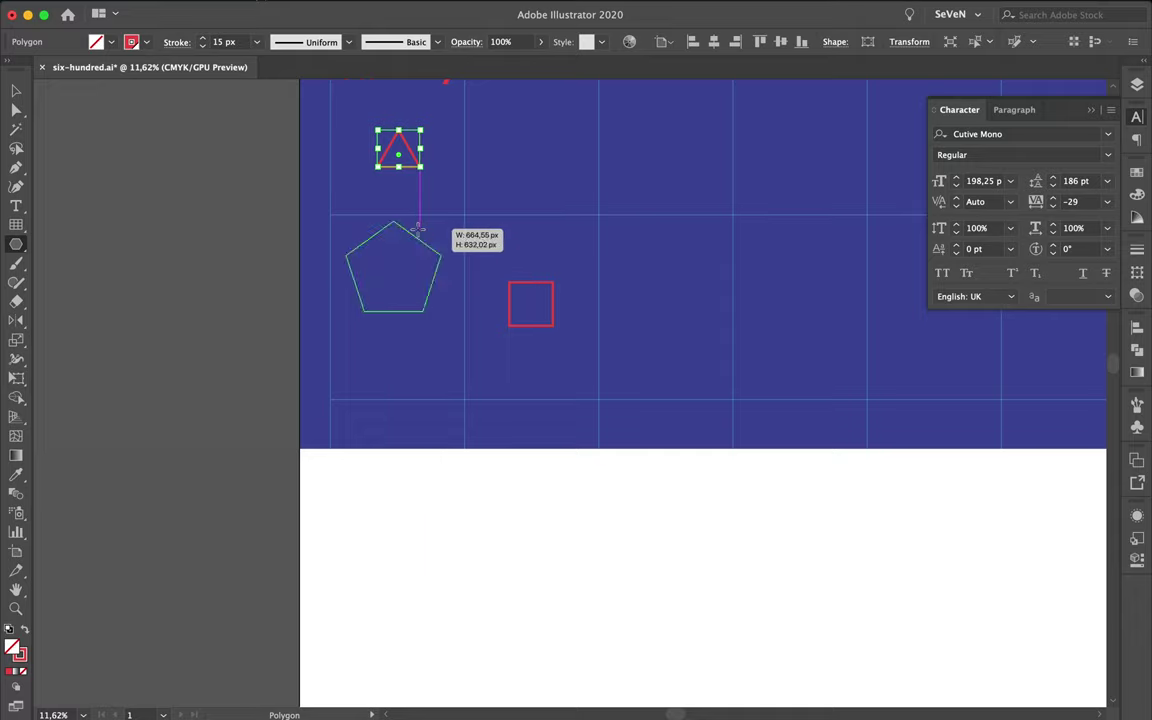
mouse_move(418, 229)
mouse_down()
mouse_move(398, 236)
mouse_move(399, 250)
mouse_move(408, 143)
mouse_move(545, 290)
mouse_move(533, 285)
mouse_up()
key(v)
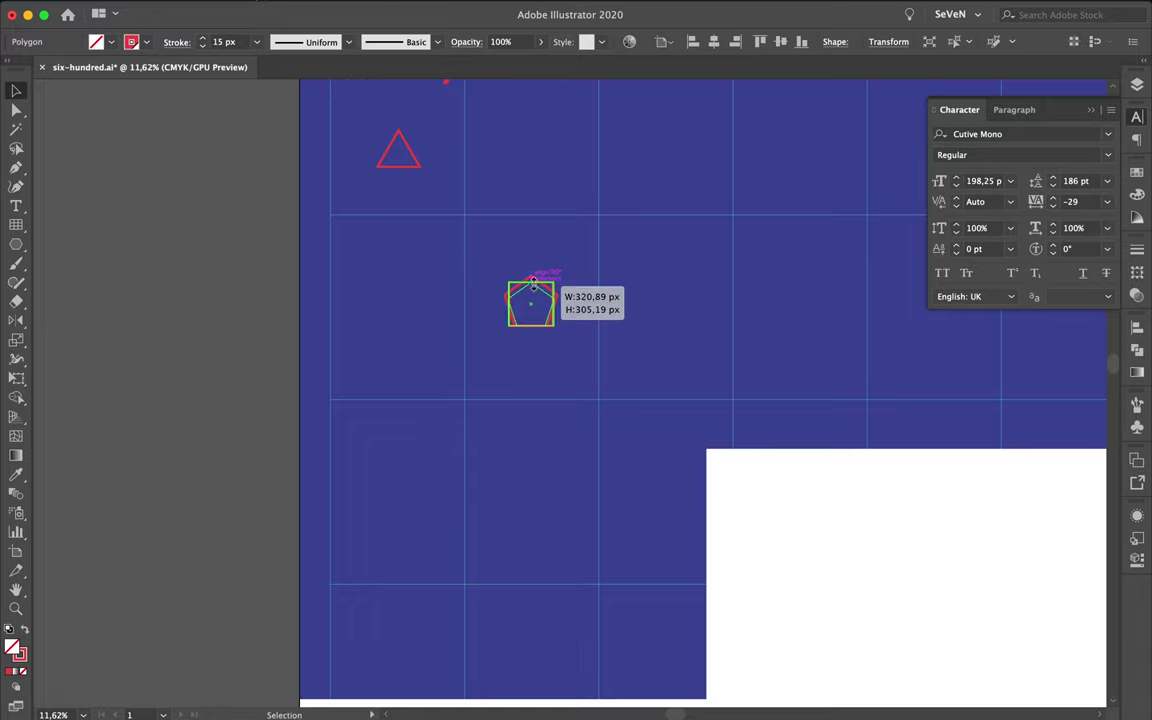
scroll(533, 285, up, 3)
click(550, 231)
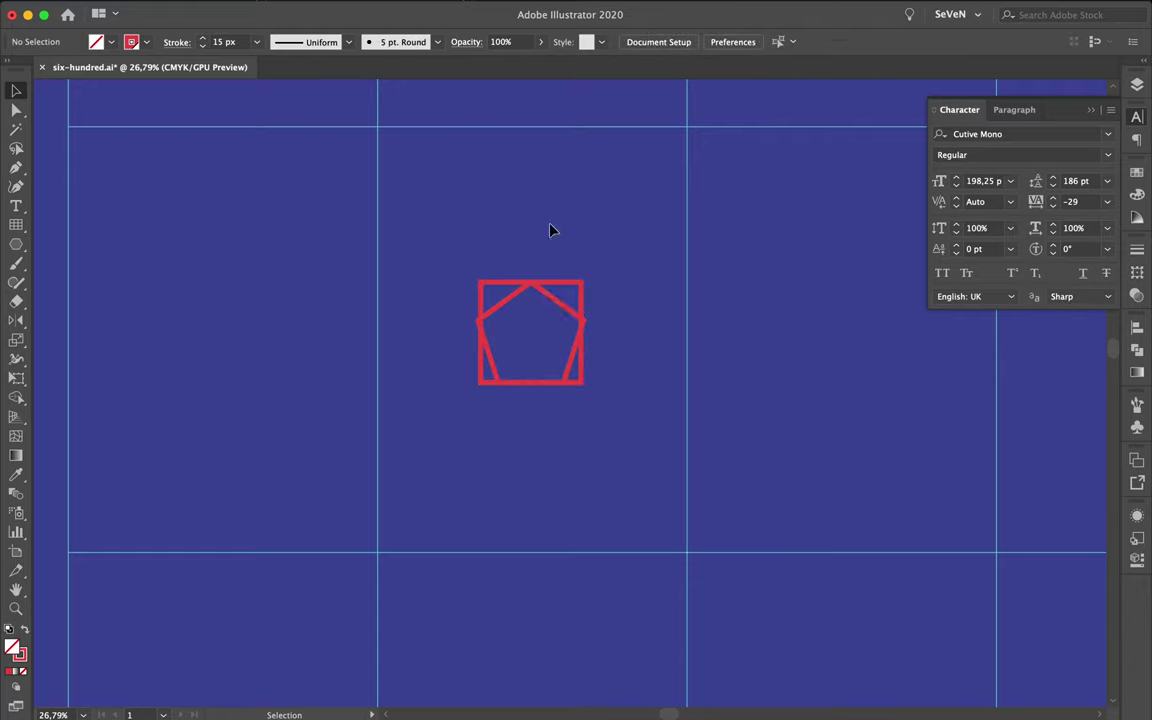
drag(561, 310, 245, 313)
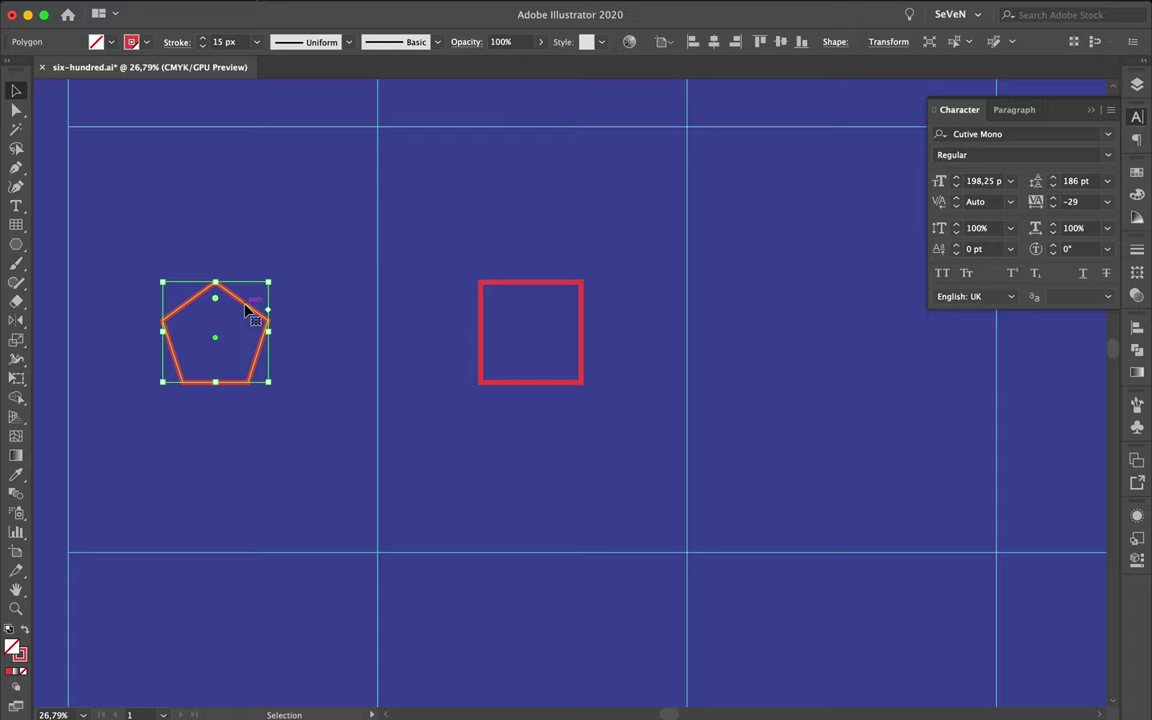
Step: Draw a hexagon over the square
click(16, 243)
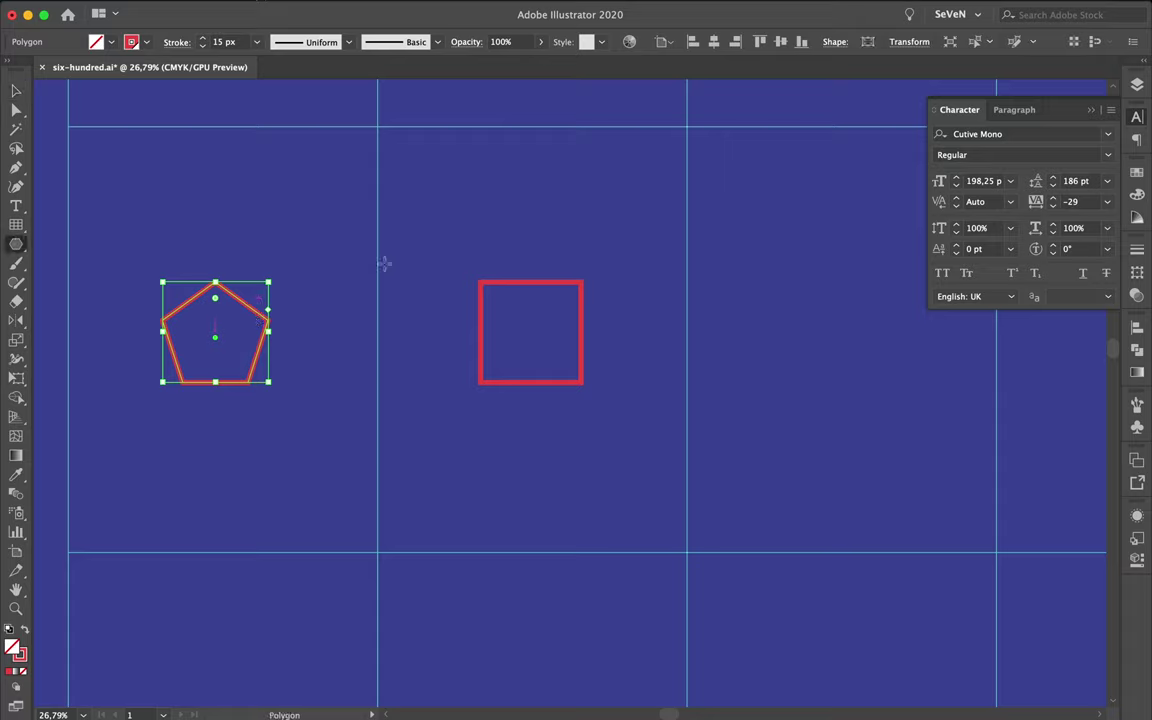
mouse_move(384, 263)
mouse_down()
mouse_move(617, 372)
mouse_move(596, 348)
mouse_move(578, 370)
mouse_move(580, 359)
mouse_move(394, 428)
mouse_move(483, 347)
mouse_move(499, 346)
mouse_move(338, 616)
mouse_up()
key(Up)
Step: Finish the hexagon, then add a square-sized octagon placed in the cell below the square
key(v)
click(612, 352)
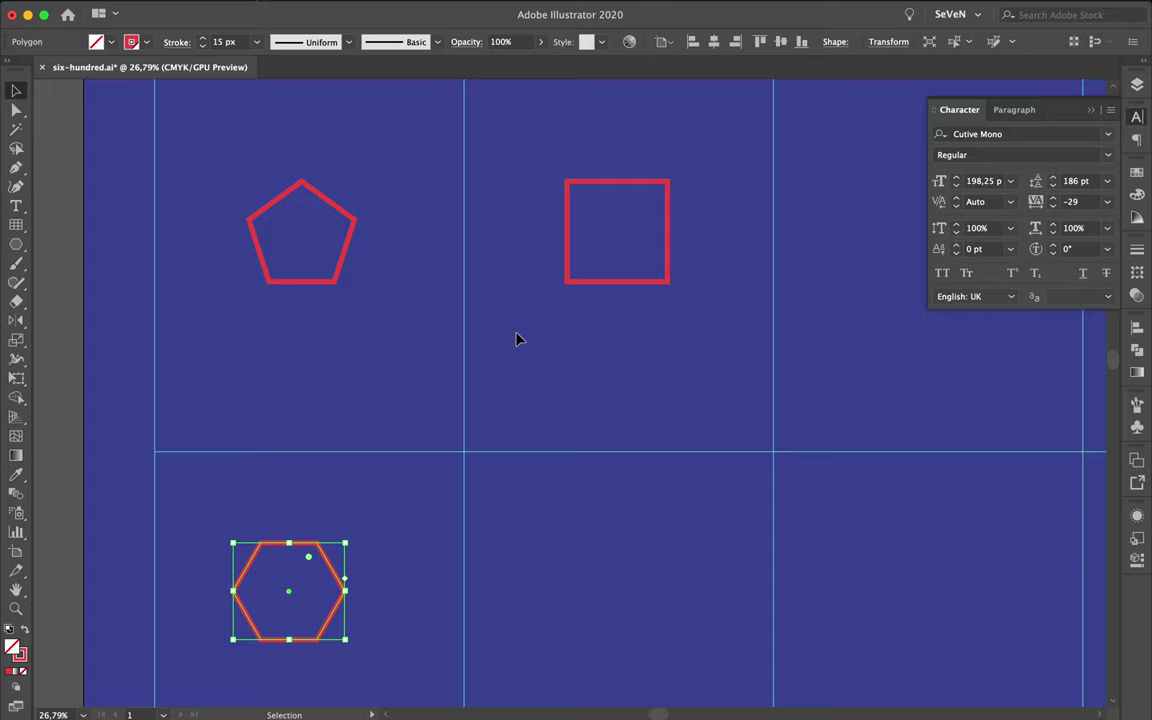
click(14, 244)
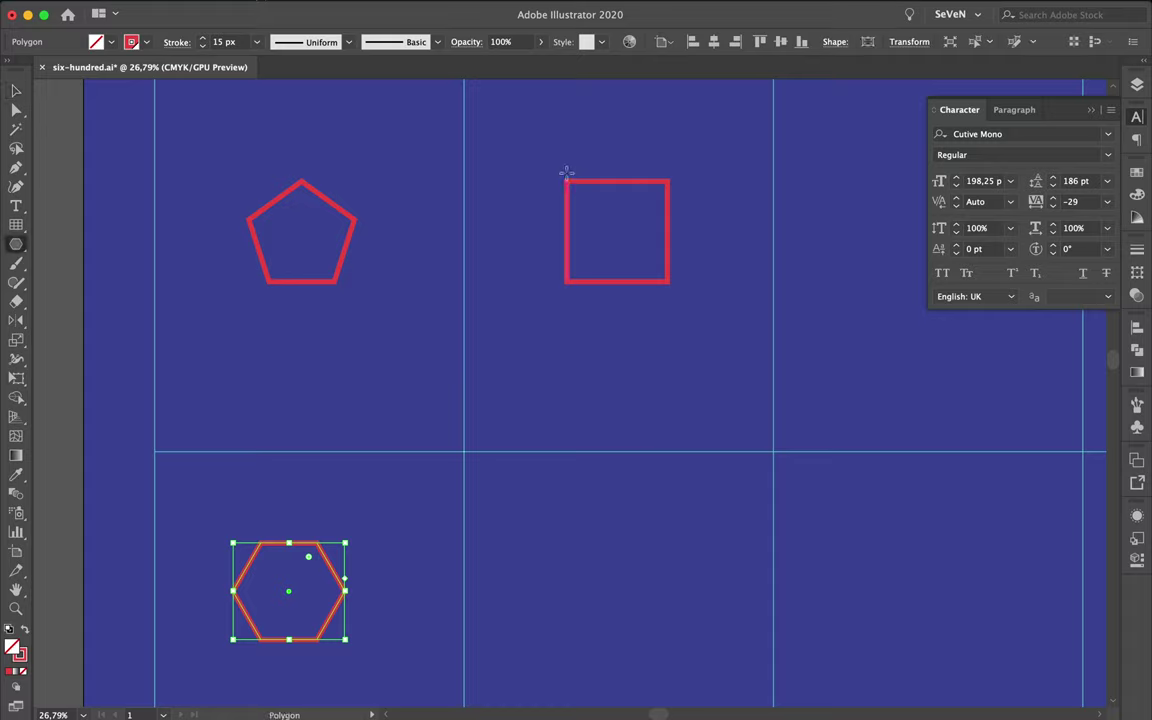
mouse_move(567, 181)
mouse_down()
mouse_move(702, 319)
mouse_move(673, 236)
mouse_move(648, 227)
mouse_move(679, 252)
mouse_move(663, 262)
mouse_move(667, 630)
mouse_up()
key(Up)
key(v)
click(688, 291)
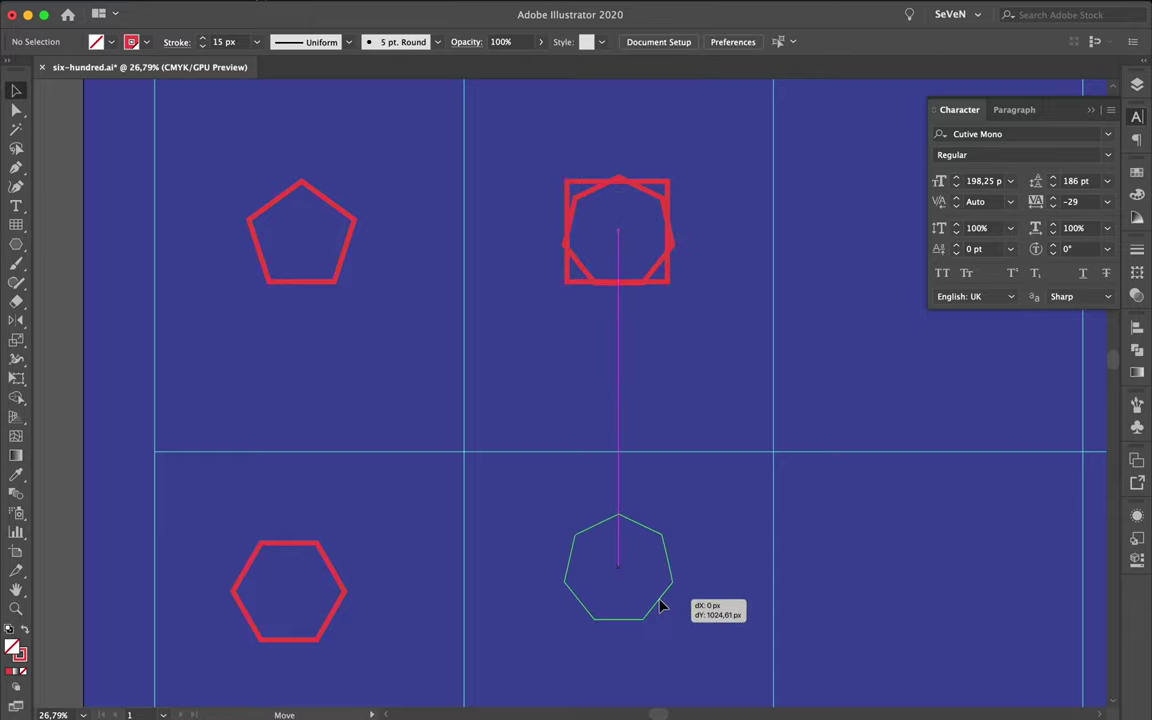
scroll(665, 500, down, 3)
scroll(663, 400, down, 3)
alt+scroll(667, 360, down, 3)
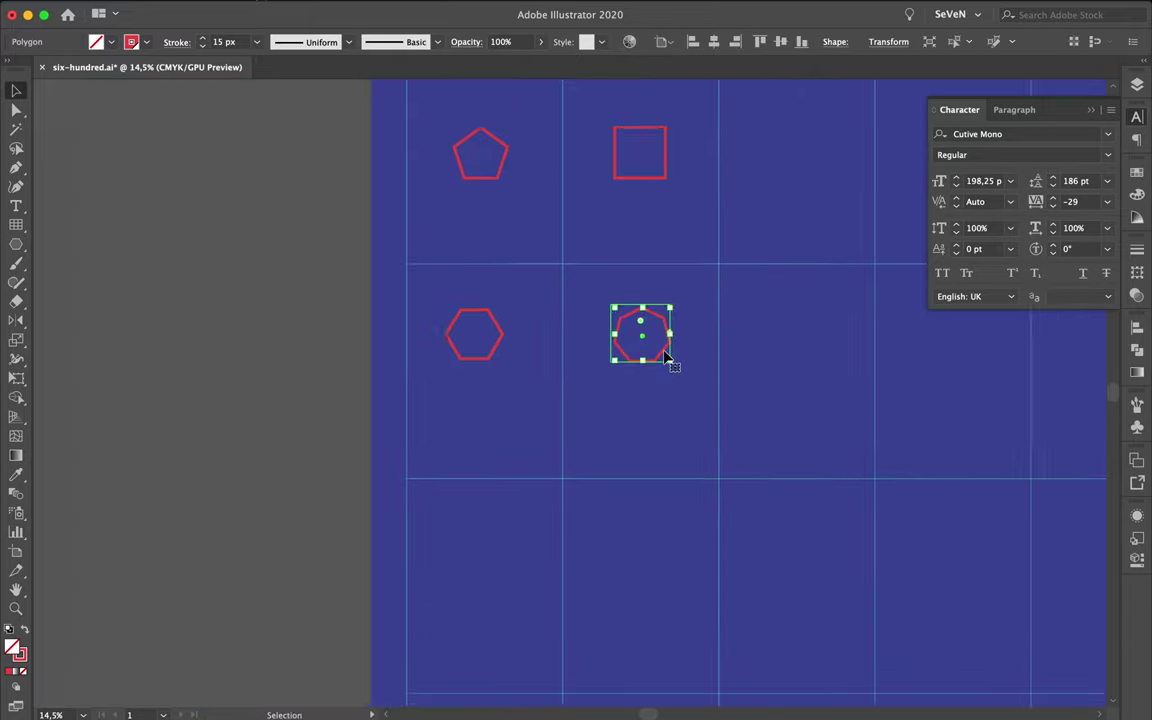
alt+scroll(667, 355, down, 3)
alt+scroll(665, 355, down, 2)
Step: Move the circle lower right, the pentagon to the right side, and the hexagon to centre
click(686, 355)
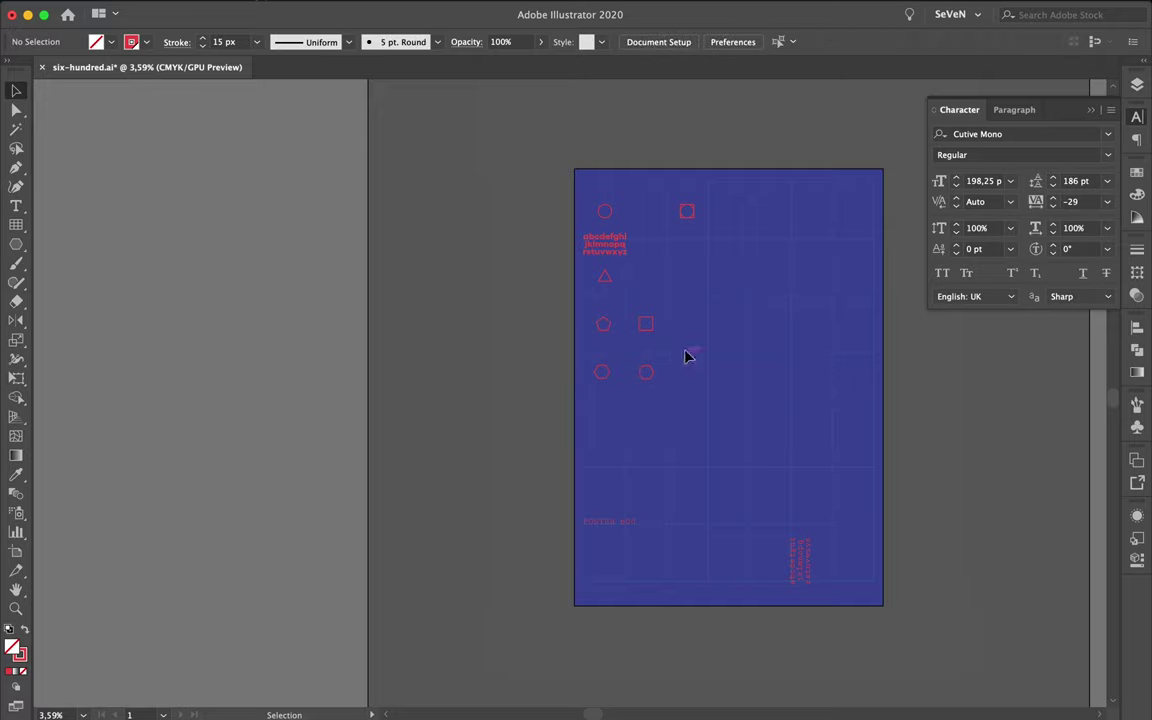
drag(650, 388, 815, 510)
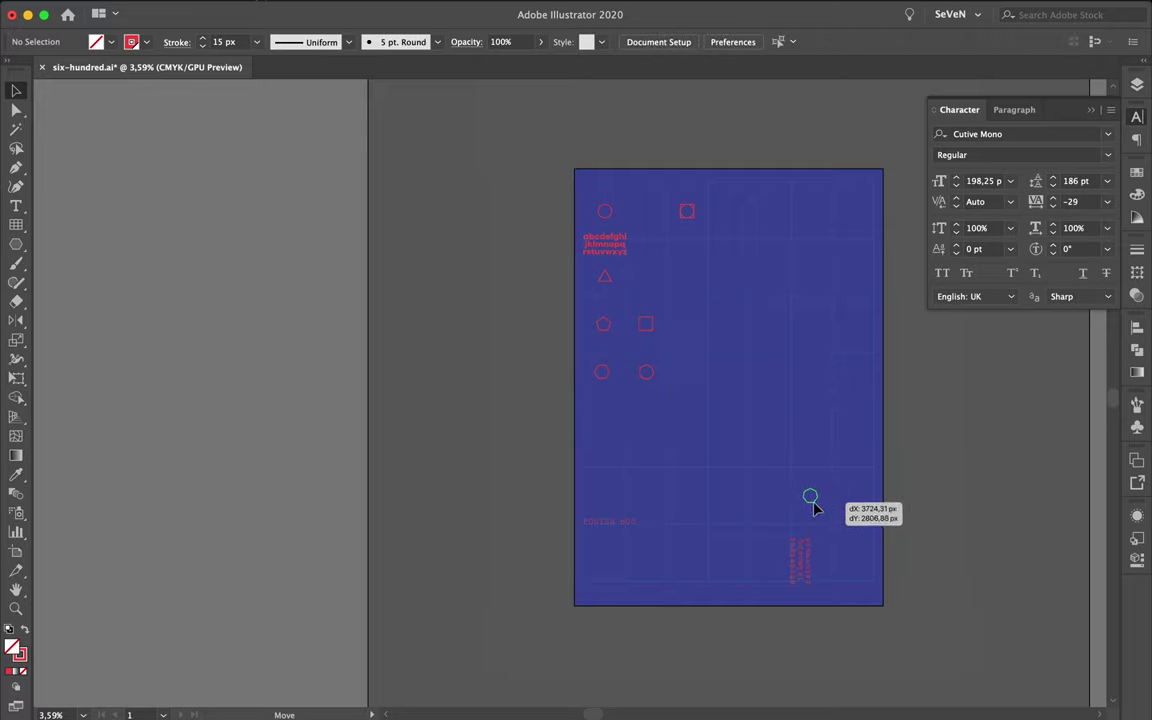
drag(815, 510, 815, 507)
mouse_move(650, 329)
mouse_down()
mouse_move(824, 330)
mouse_move(813, 323)
mouse_up()
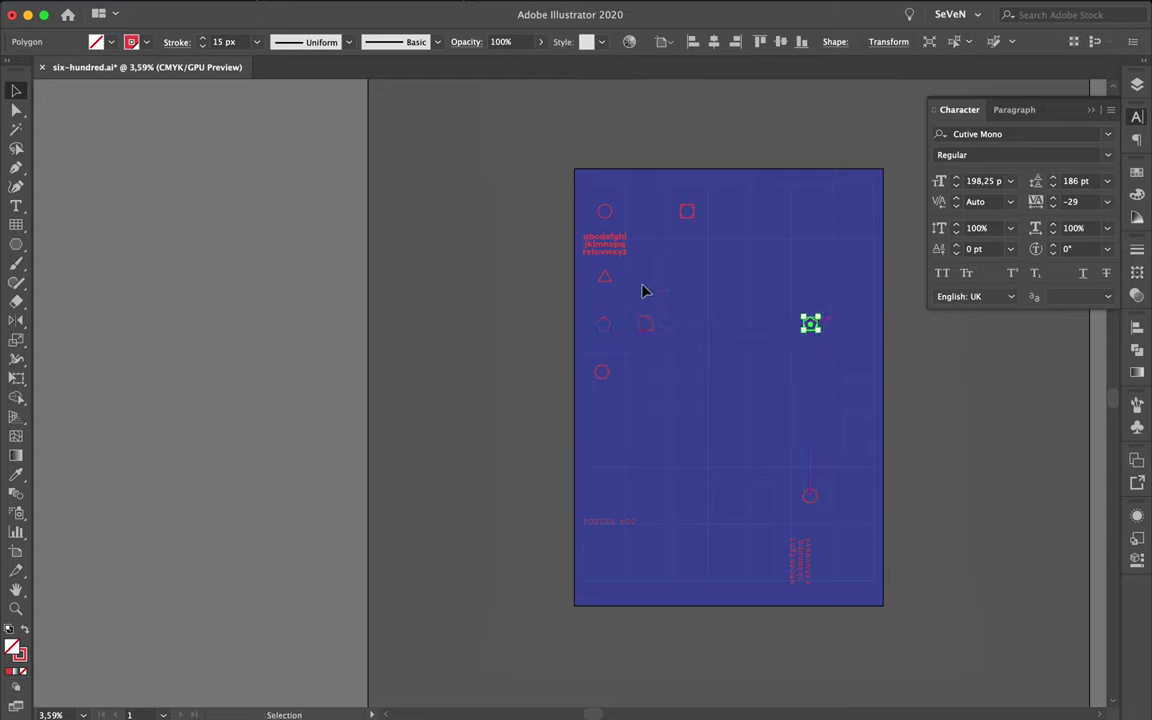
click(686, 211)
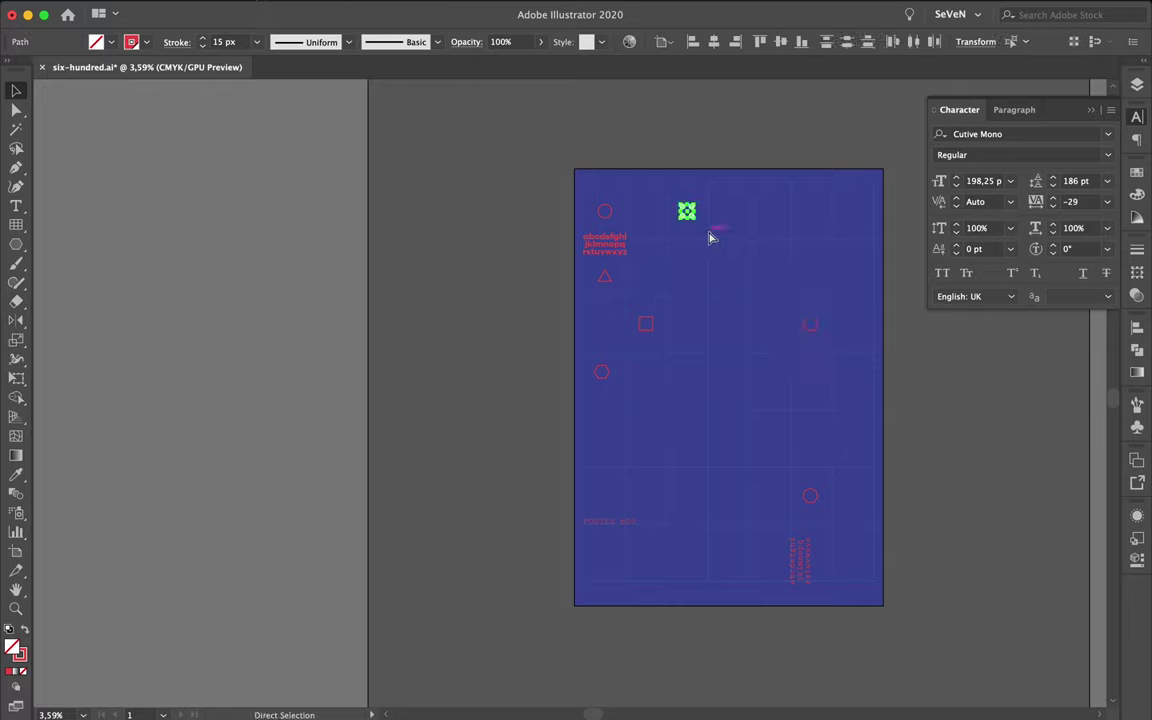
mouse_move(608, 375)
mouse_down()
mouse_move(770, 420)
mouse_move(738, 444)
mouse_up()
Step: Duplicate the alphabet block into the poster's upper middle
scroll(673, 344, up, 2)
scroll(673, 344, up, 1)
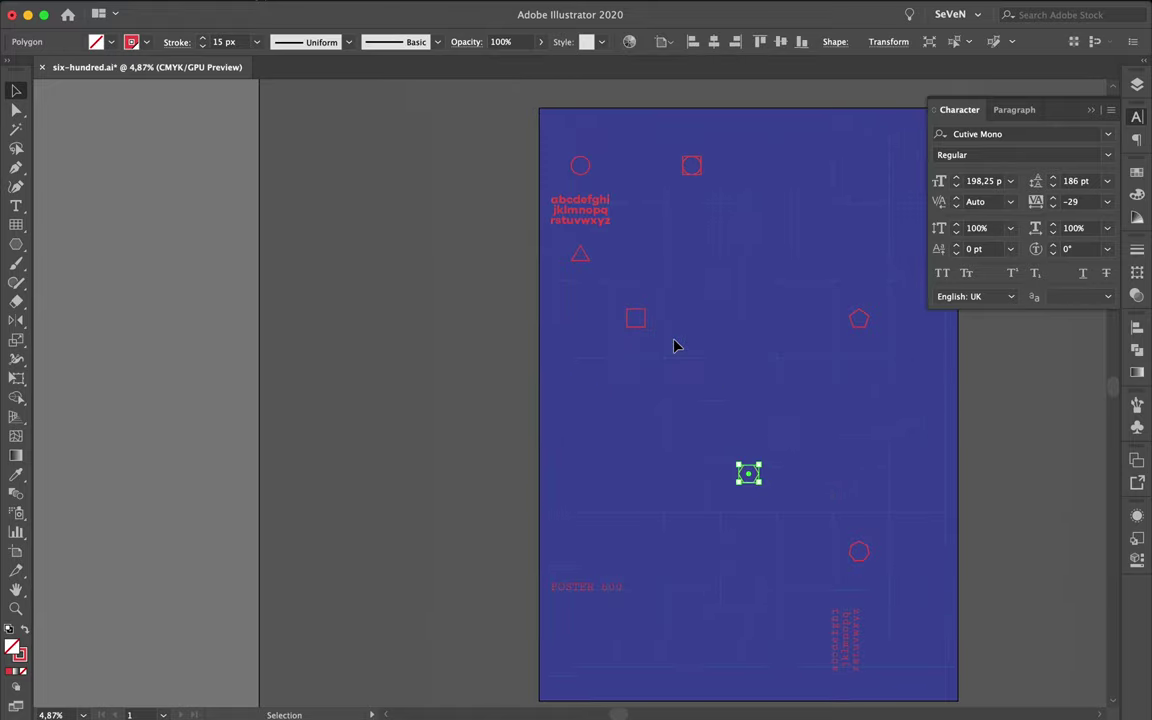
drag(597, 200, 797, 262)
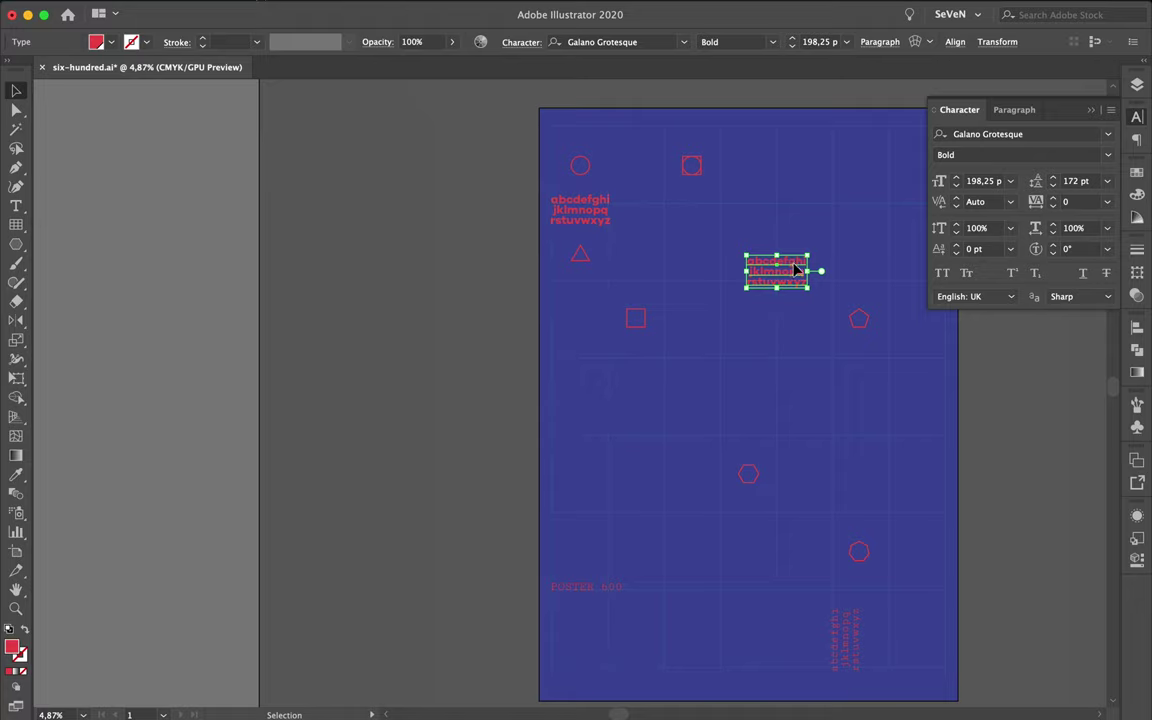
Step: Edit the copied alphabet text block, selecting its three lines and entering '#600'
double_click(797, 268)
click(768, 259)
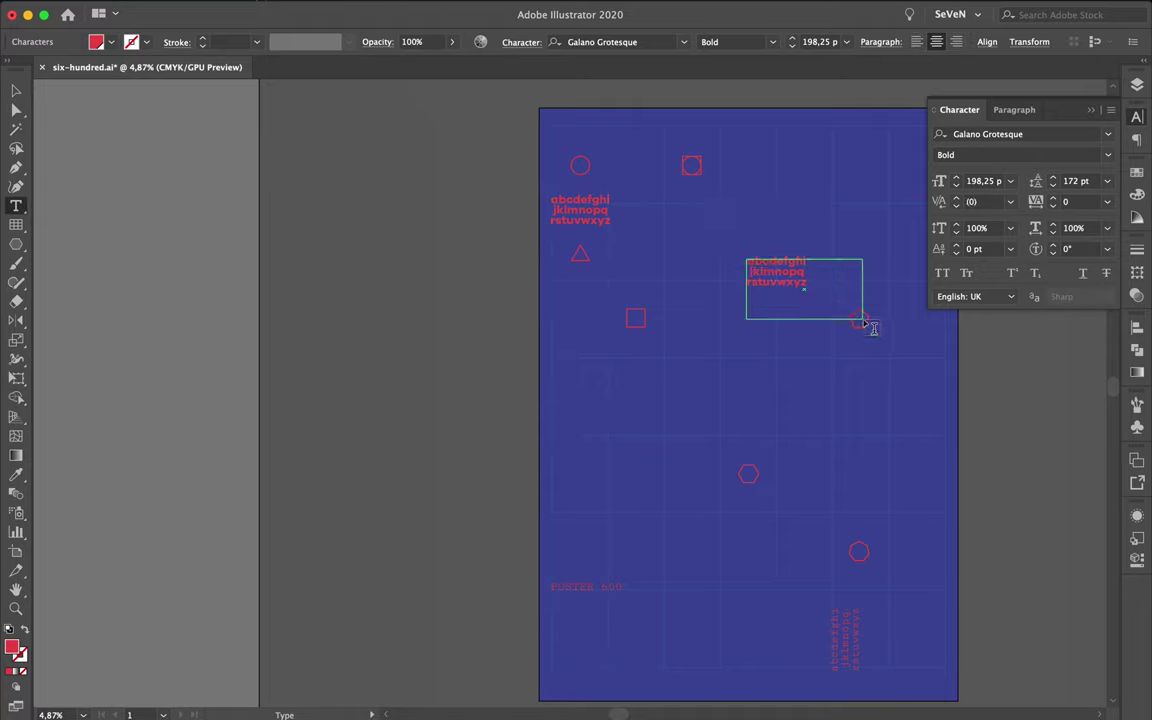
drag(750, 259, 866, 320)
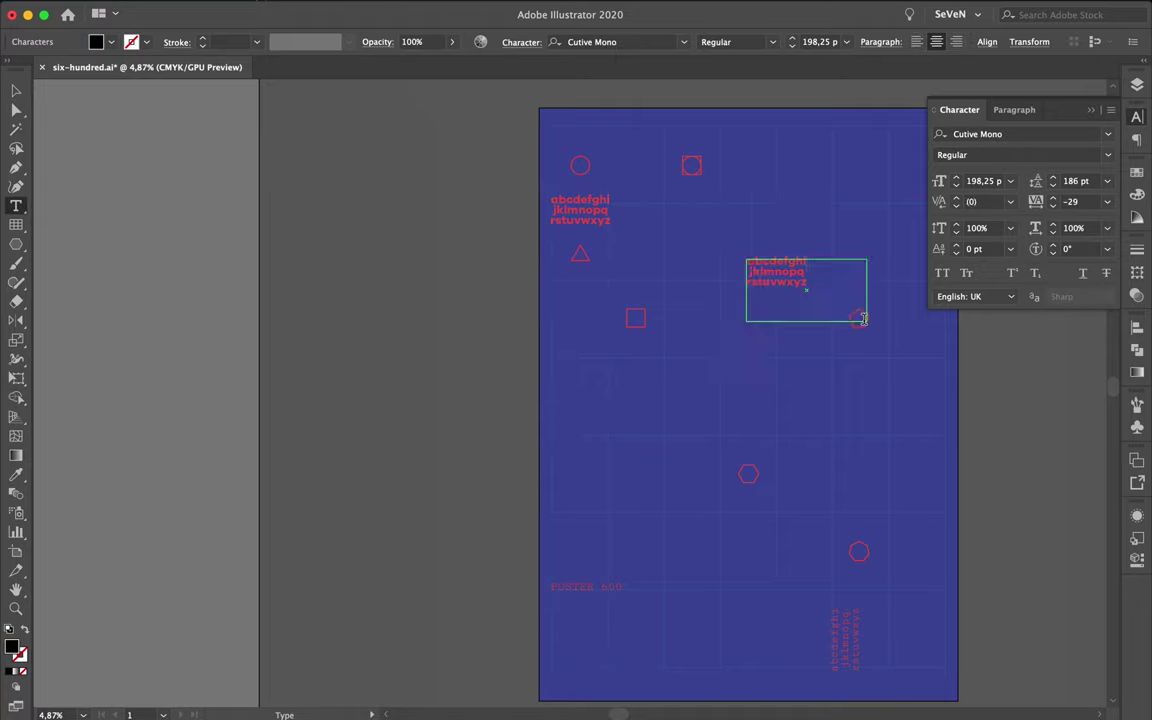
key(Escape)
click(835, 297)
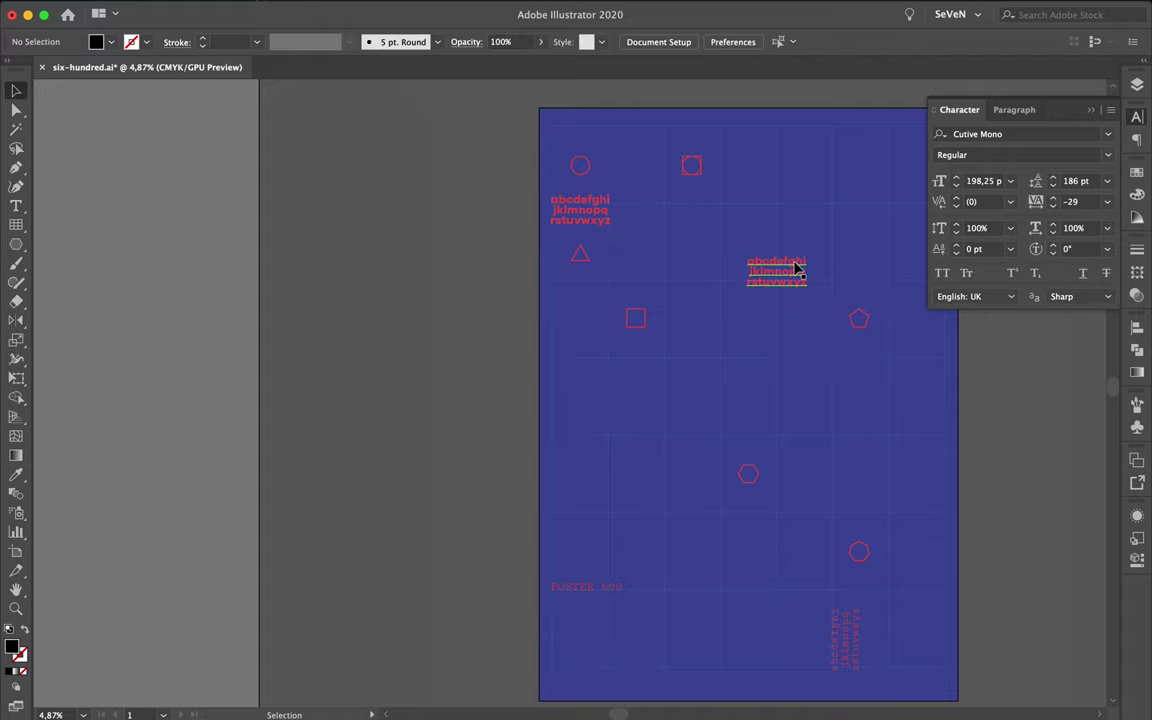
click(797, 269)
double_click(794, 261)
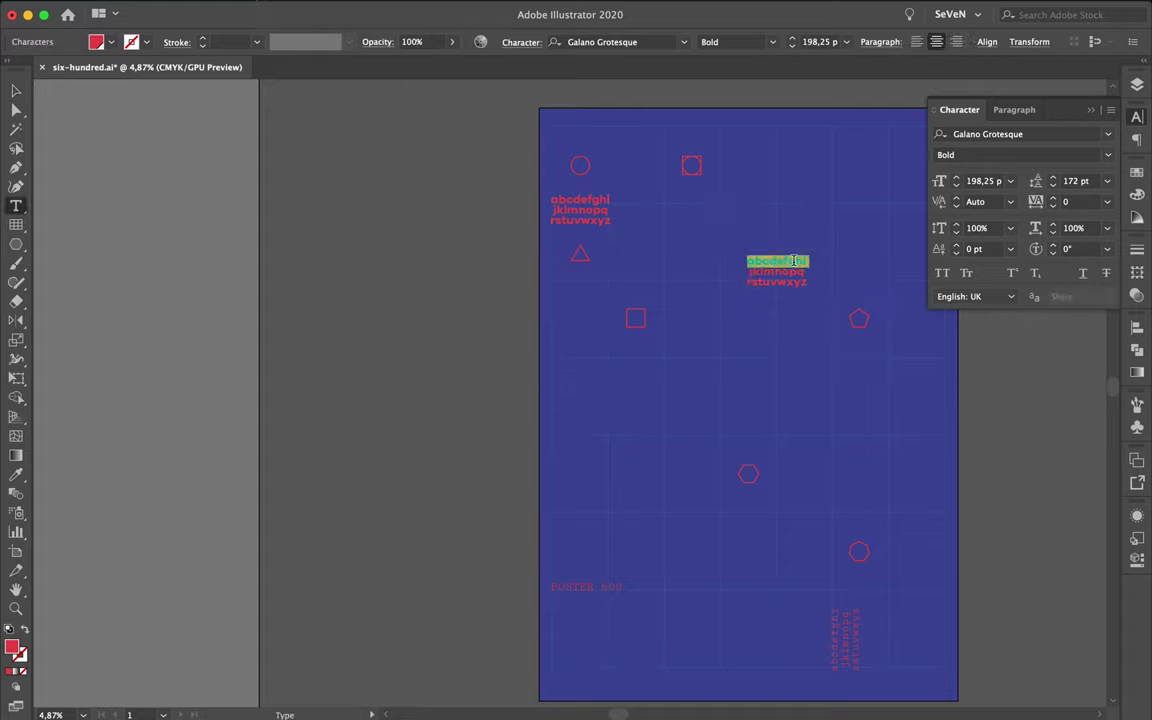
click(748, 260)
drag(748, 260, 828, 303)
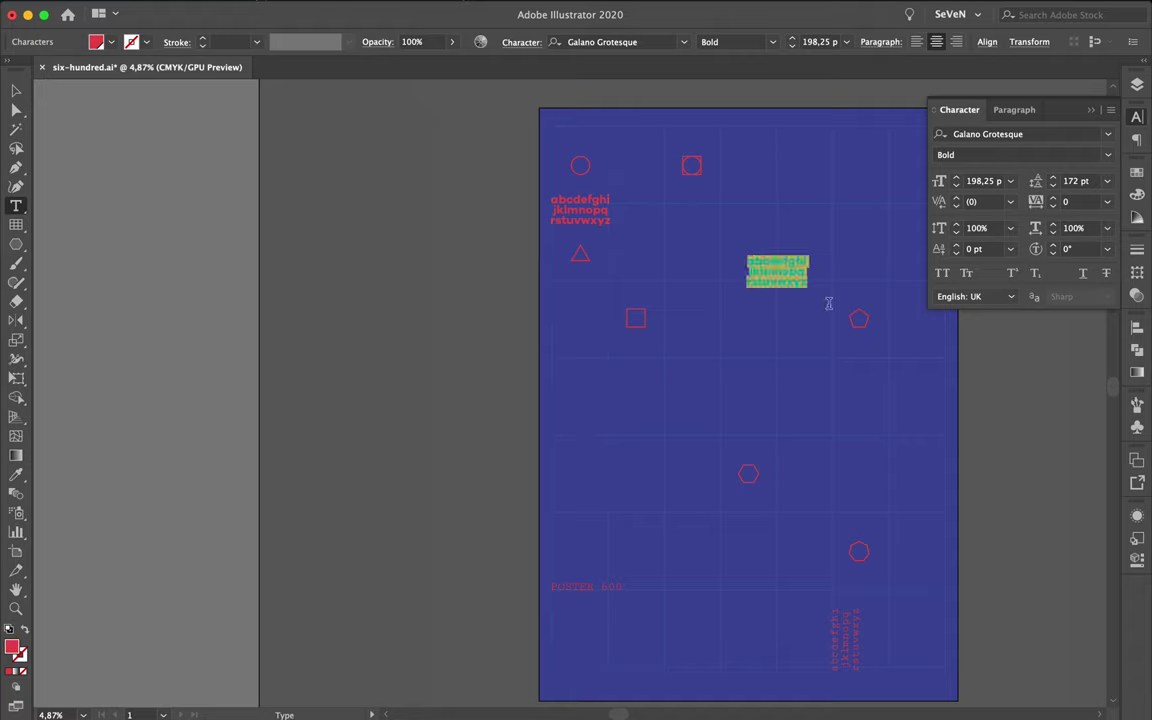
text(a)
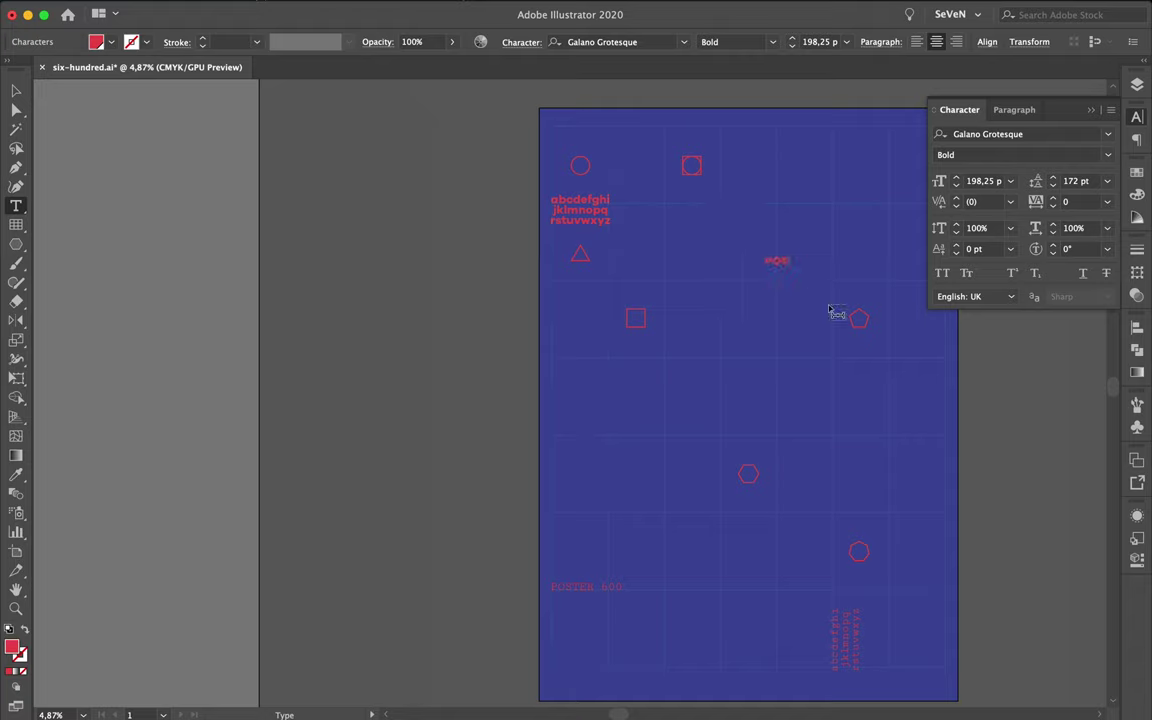
key(Escape)
text(#)
text(600)
Step: Set the small POSTER #600 text to Cutive Mono and left-align it
click(543, 524)
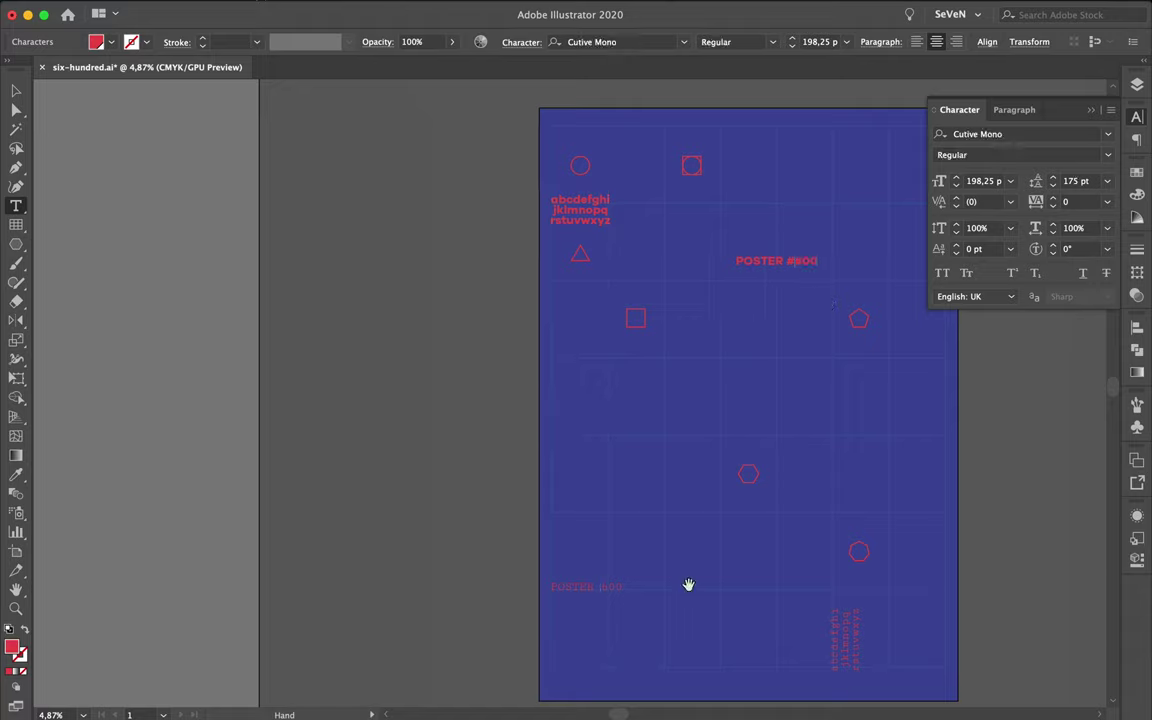
key(Escape)
click(589, 563)
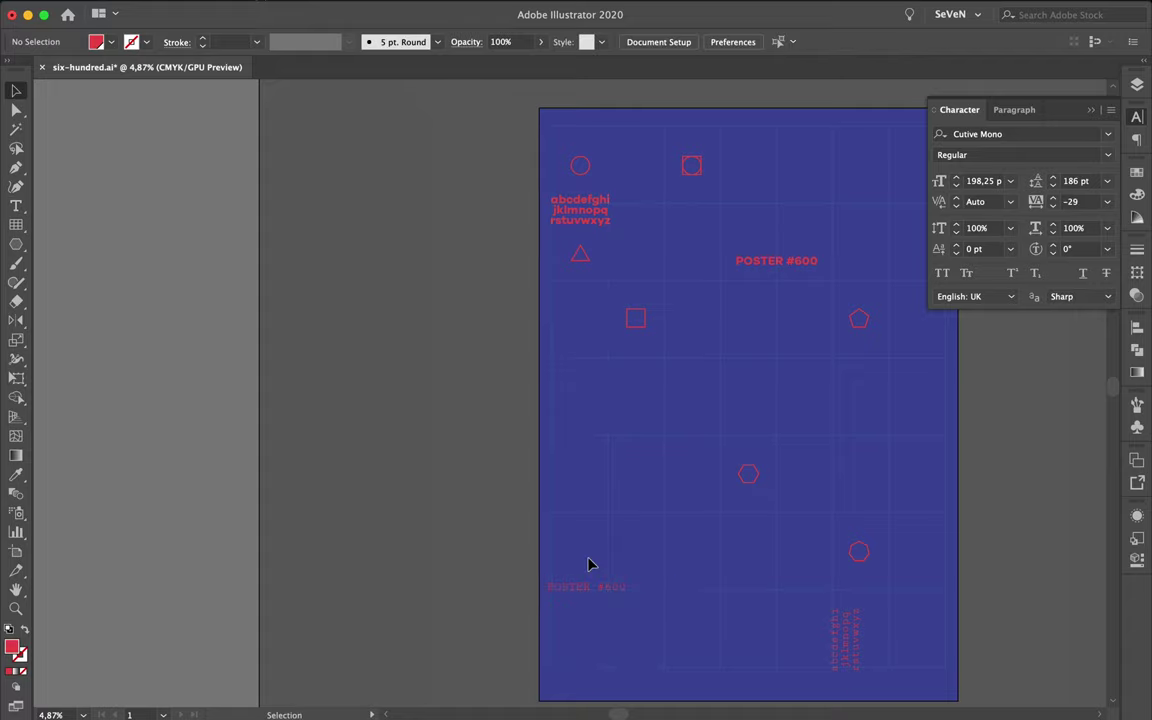
click(598, 592)
click(1014, 110)
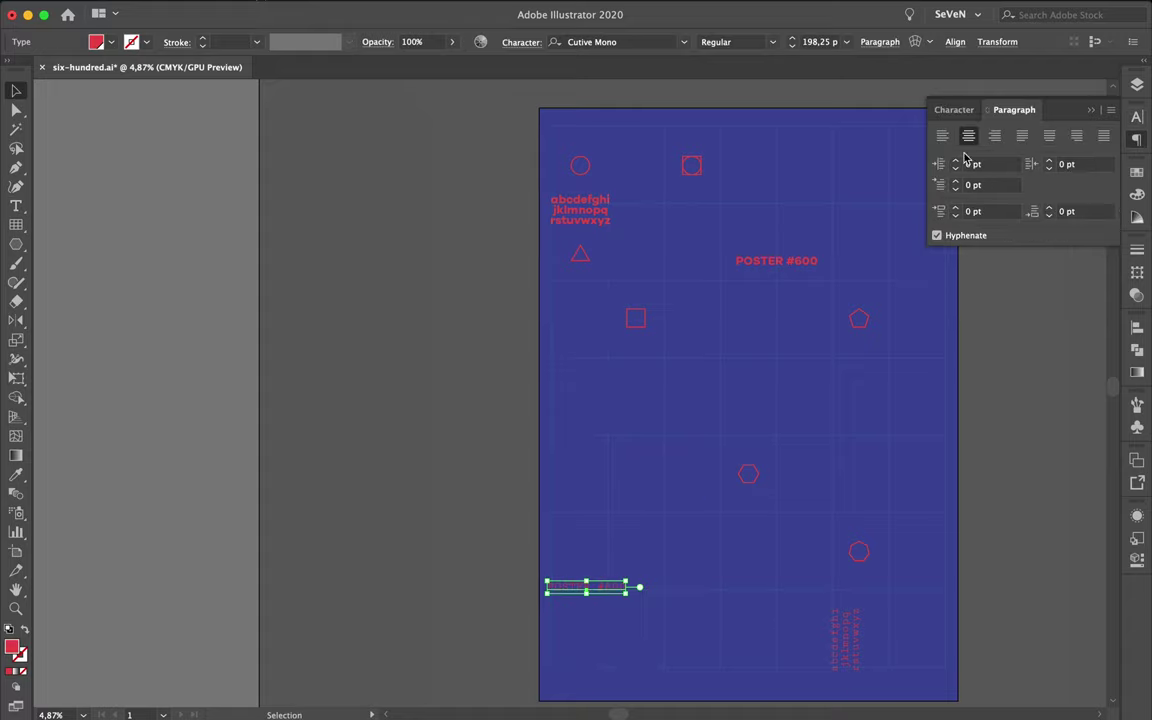
click(942, 136)
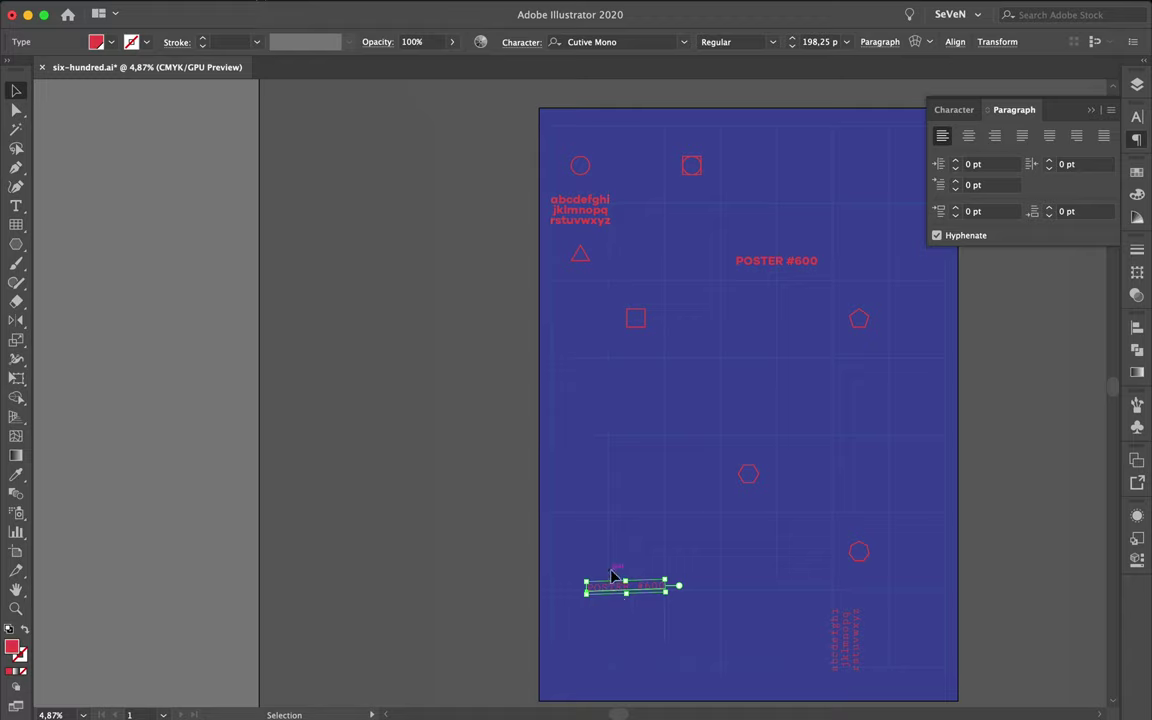
Step: Nudge the small POSTER #600 text left along the guide and move the headline upward
key(a)
drag(612, 589, 580, 590)
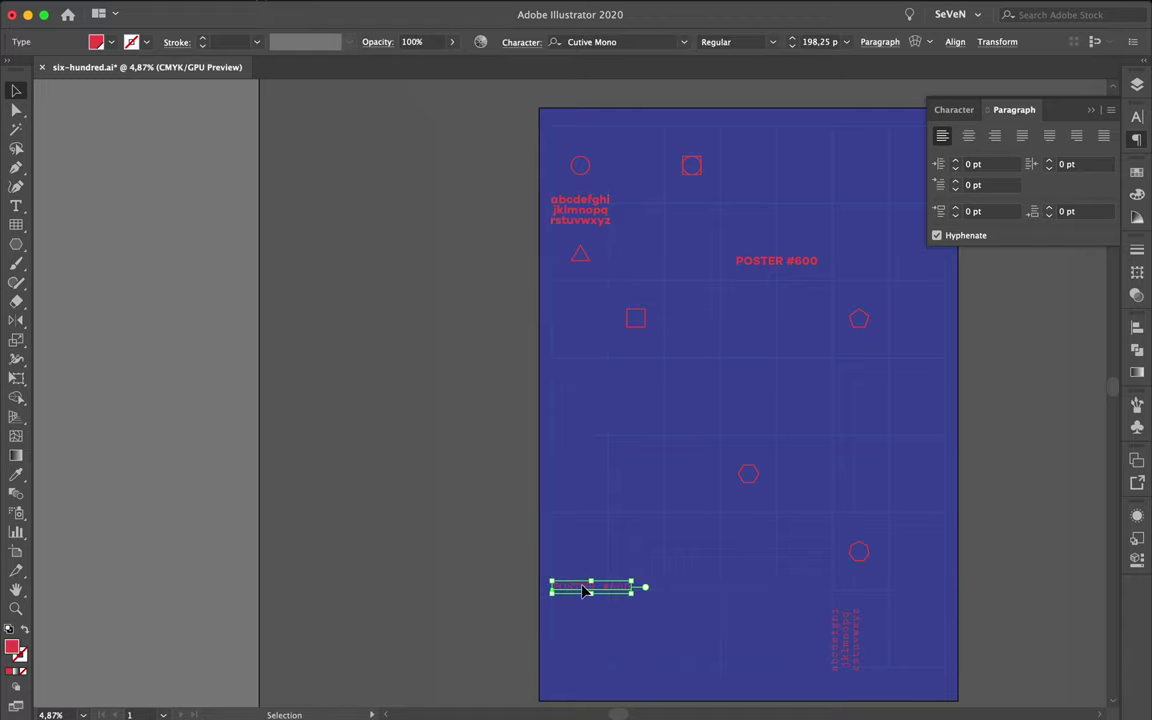
click(863, 240)
mouse_move(805, 262)
mouse_down()
mouse_move(790, 212)
mouse_move(924, 262)
mouse_up()
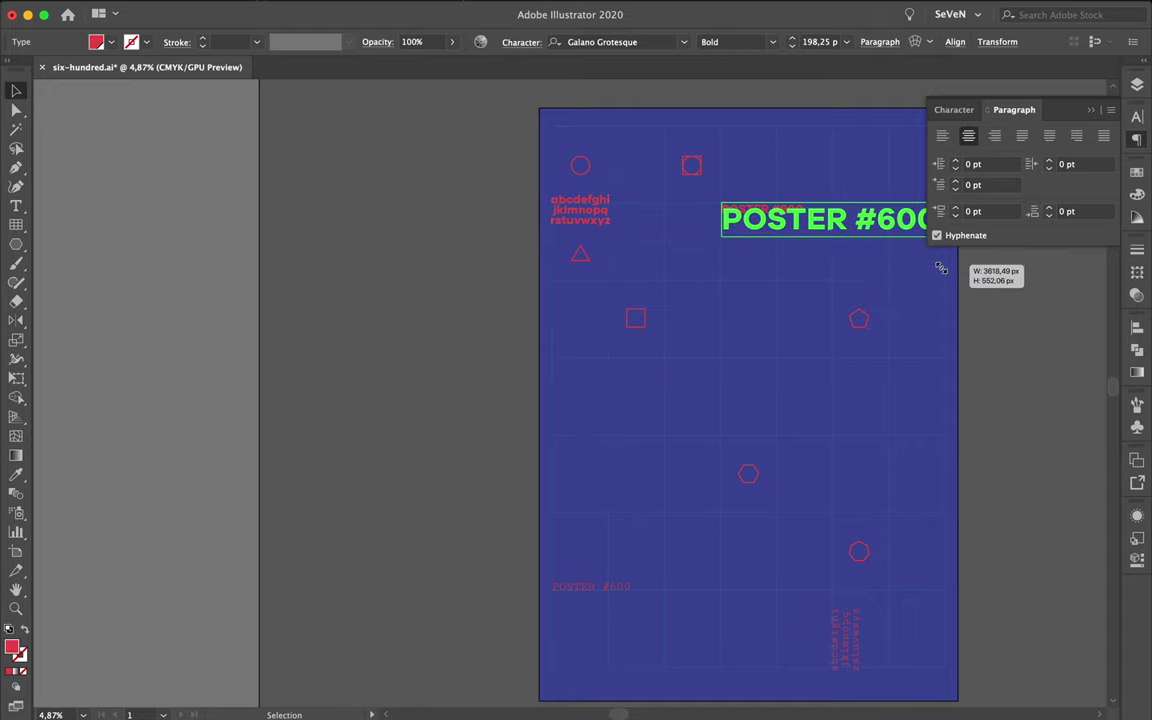
Step: Enlarge the POSTER #600 headline and shift it up-left onto the guide
drag(924, 262, 940, 262)
click(814, 265)
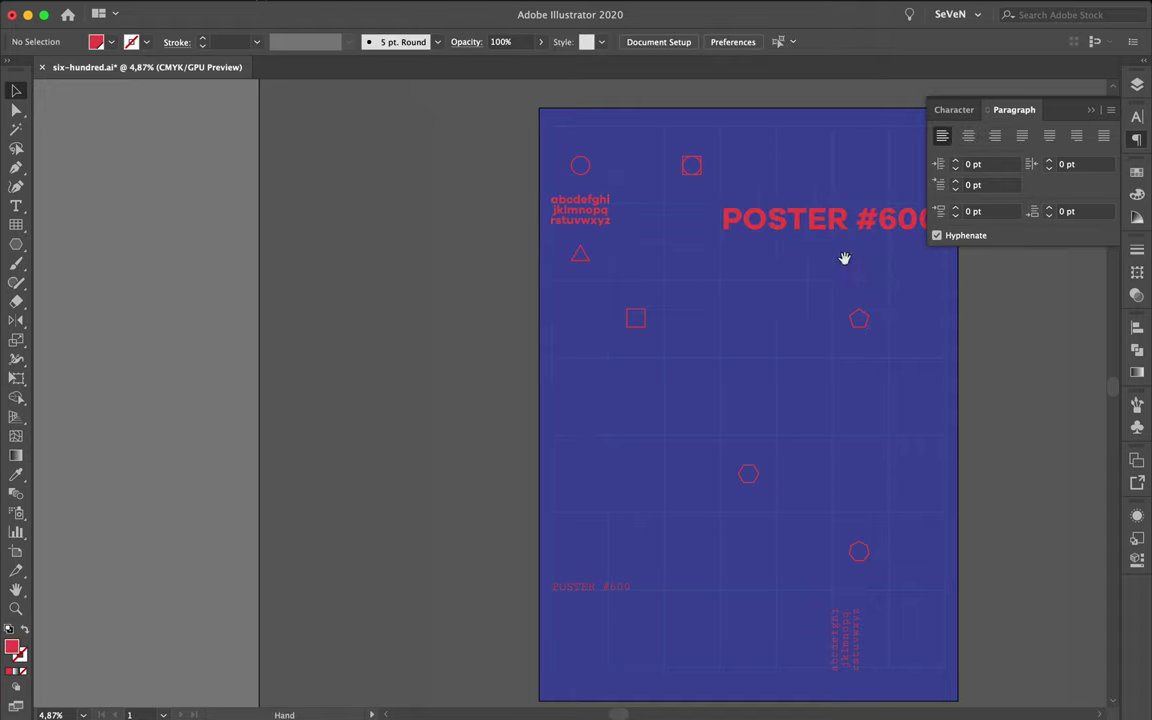
scroll(843, 257, right, 5)
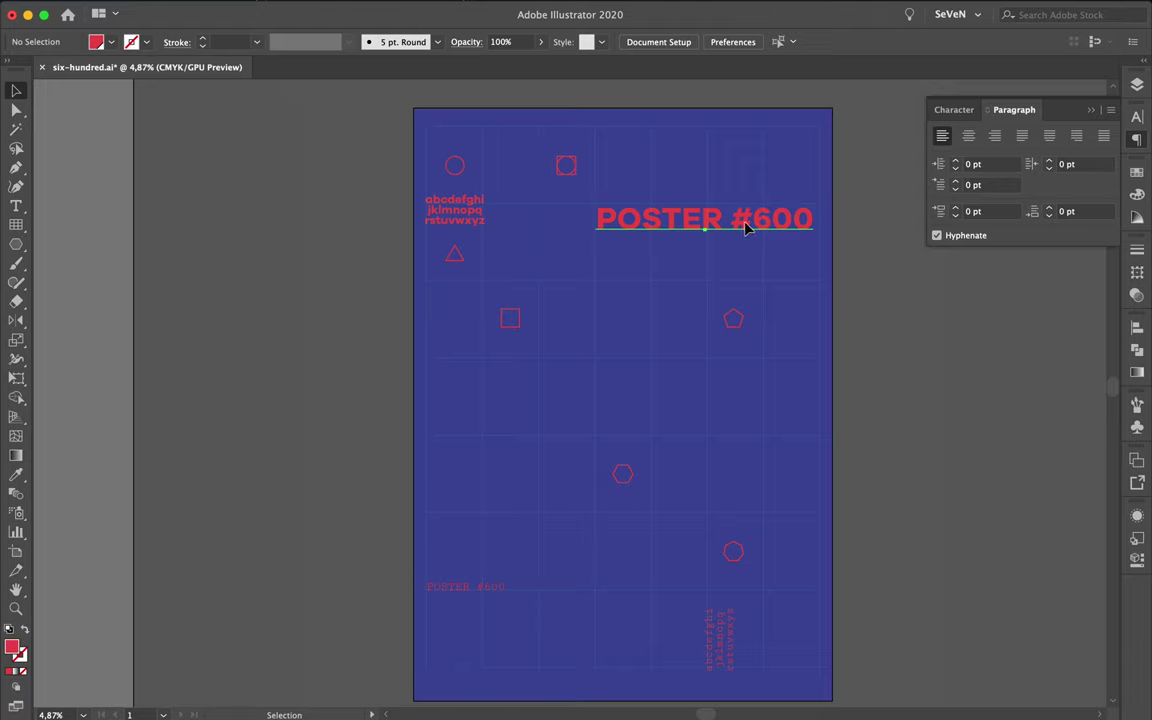
drag(745, 228, 756, 228)
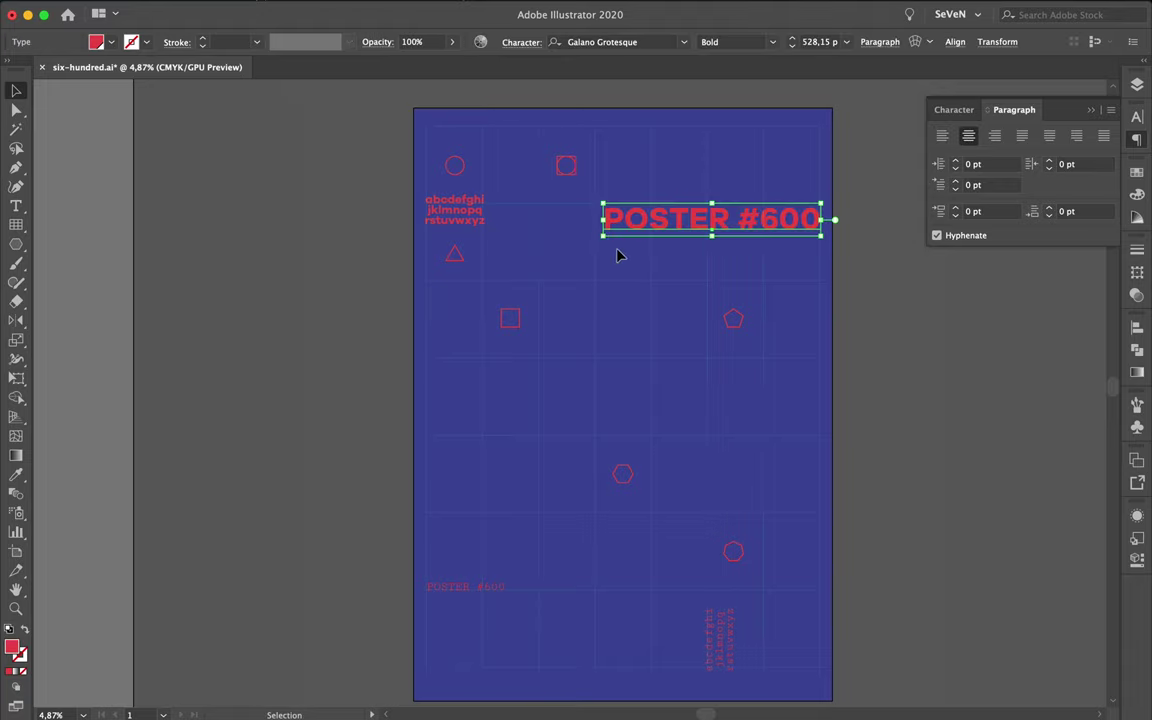
drag(603, 240, 598, 246)
click(630, 437)
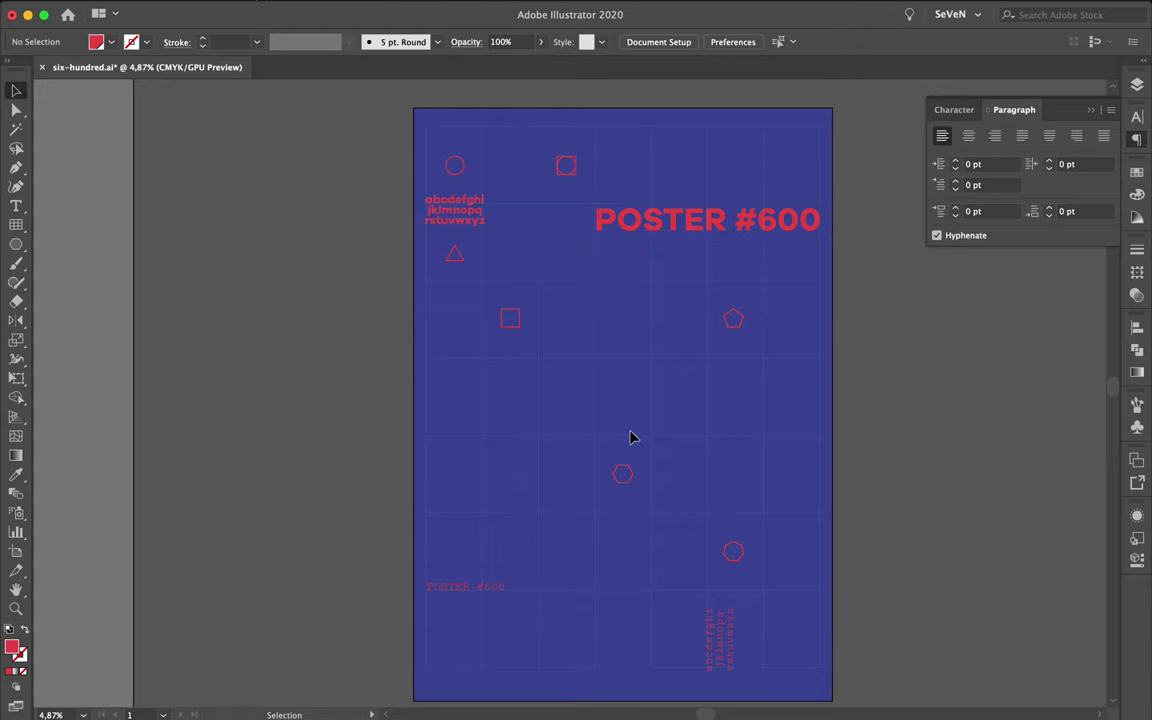
scroll(650, 319, up, 2)
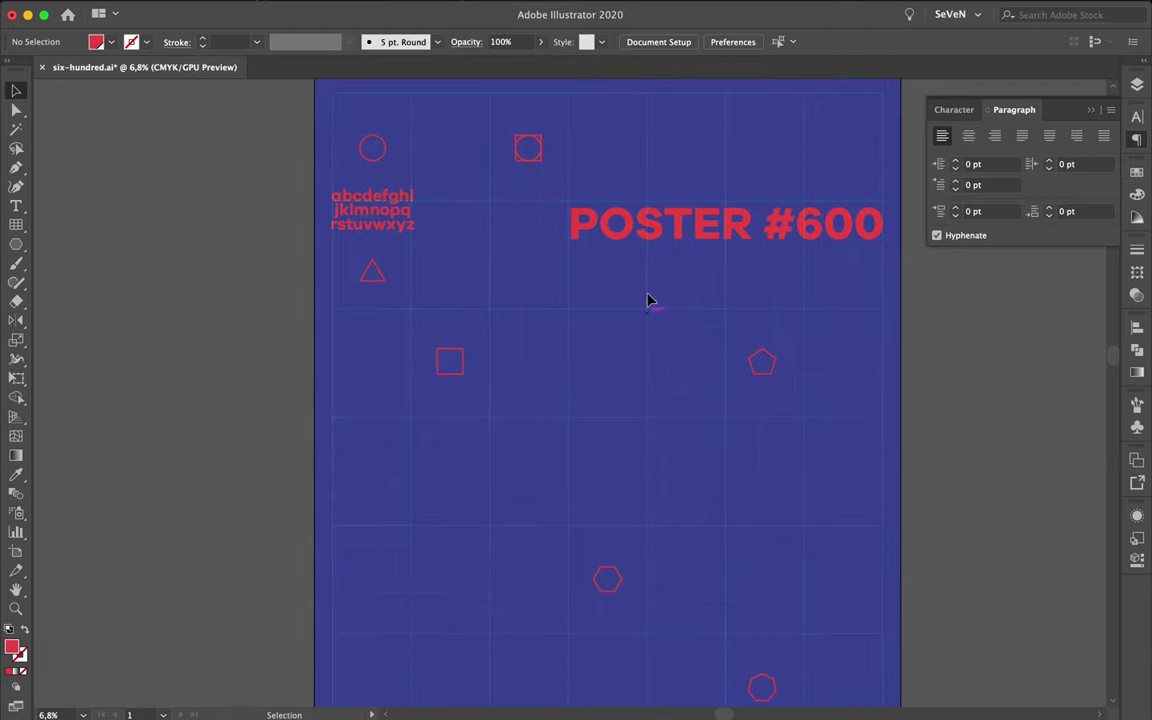
drag(635, 232, 632, 228)
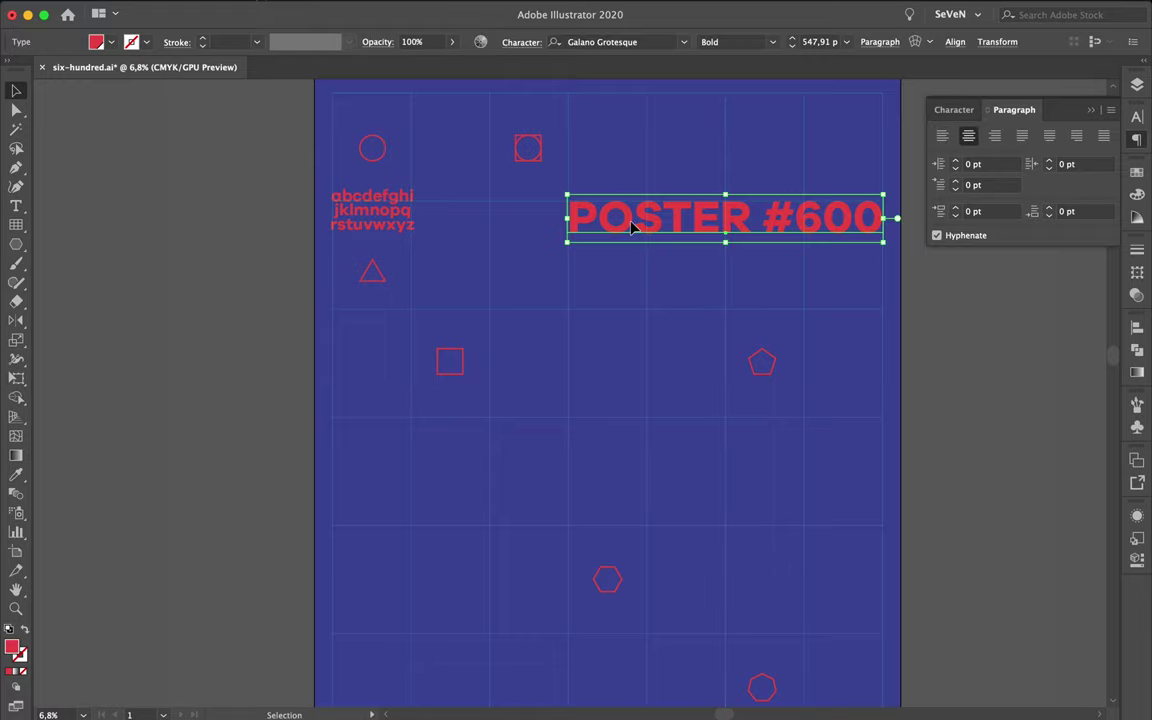
scroll(632, 228, up, 5)
scroll(630, 226, up, 3)
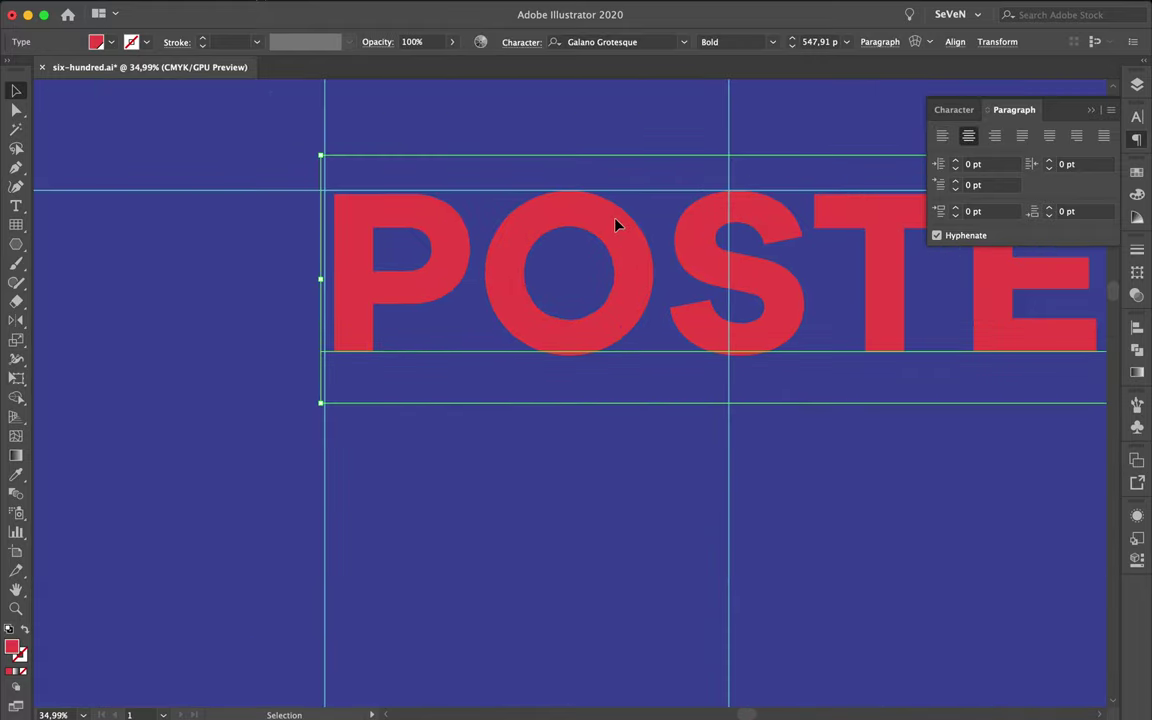
drag(617, 225, 607, 222)
Step: Stretch the headline wider so its right edge meets the right guide
scroll(607, 222, right, 5)
scroll(607, 222, right, 5)
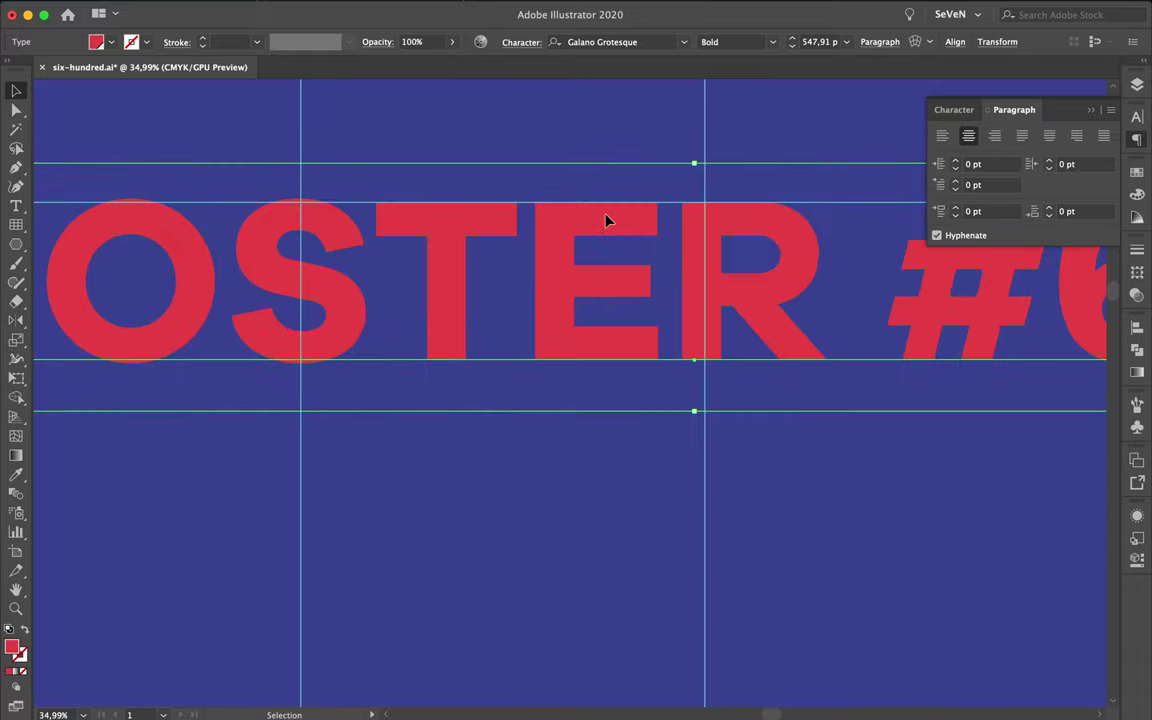
scroll(607, 220, right, 5)
scroll(607, 220, right, 3)
scroll(607, 220, right, 1)
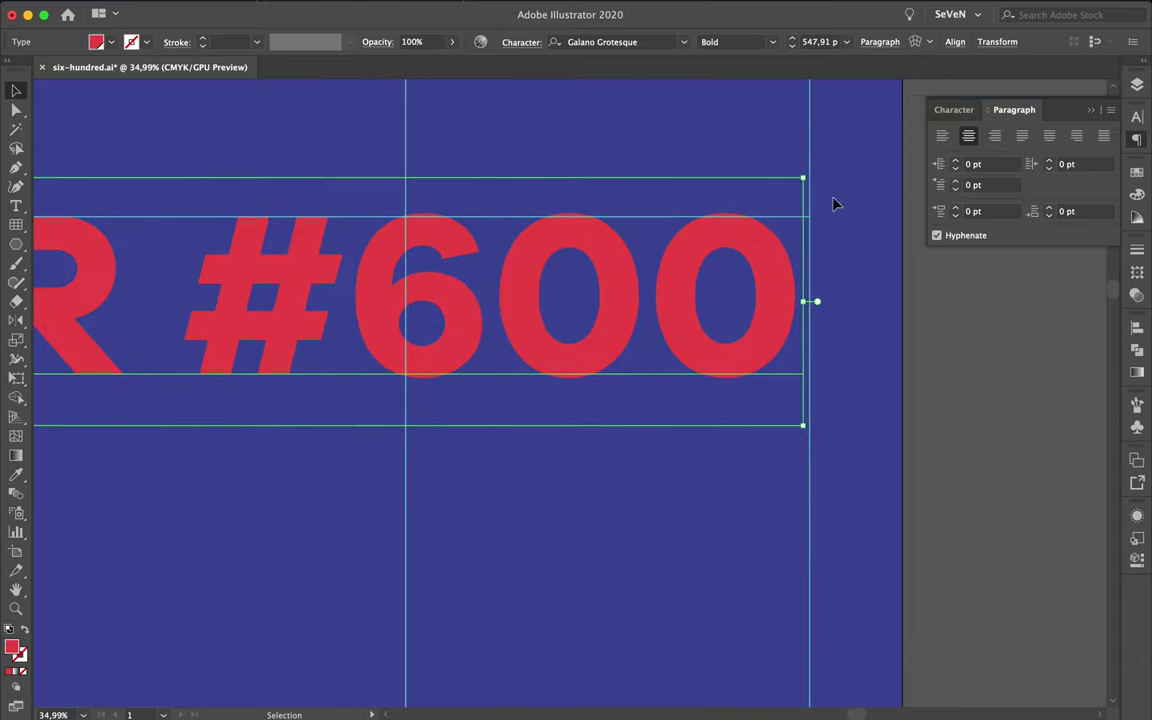
drag(812, 301, 825, 305)
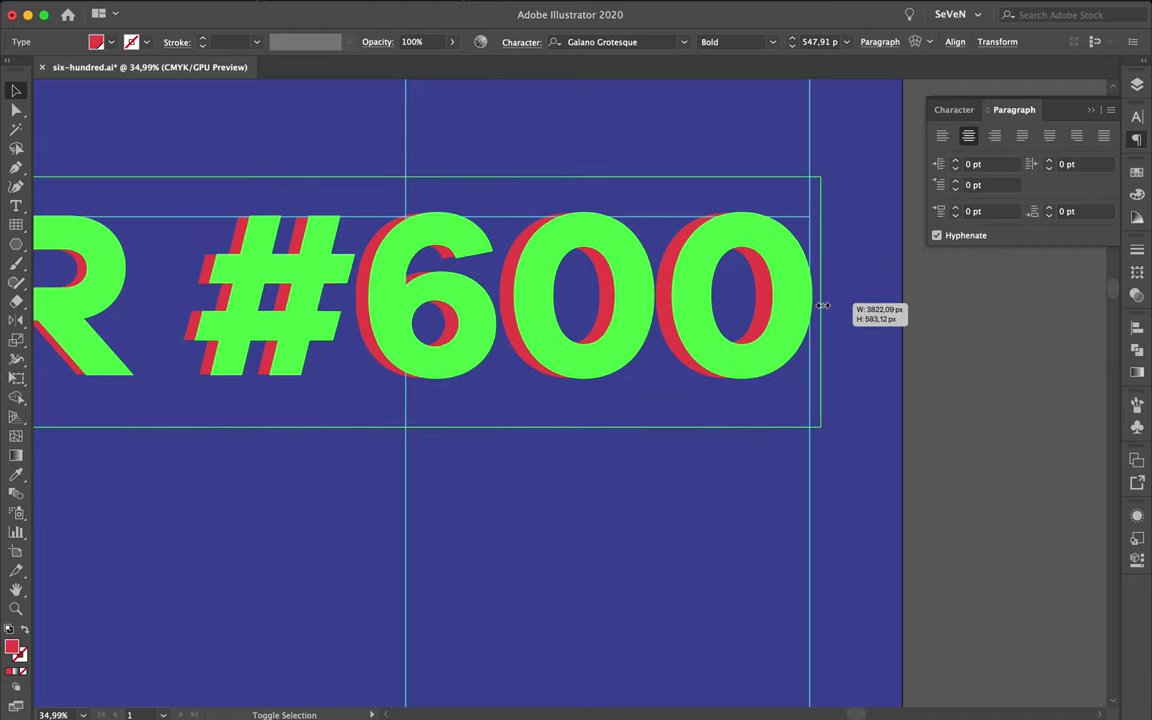
drag(822, 305, 820, 303)
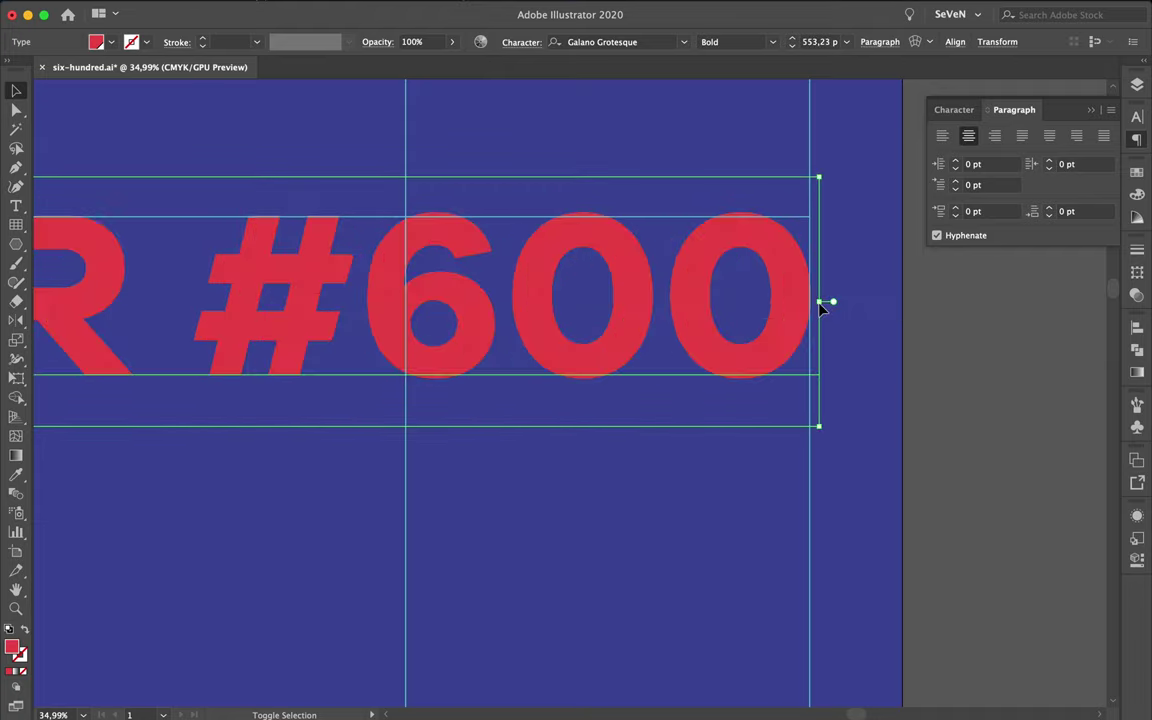
scroll(820, 303, down, 3)
scroll(825, 303, down, 3)
scroll(797, 328, down, 3)
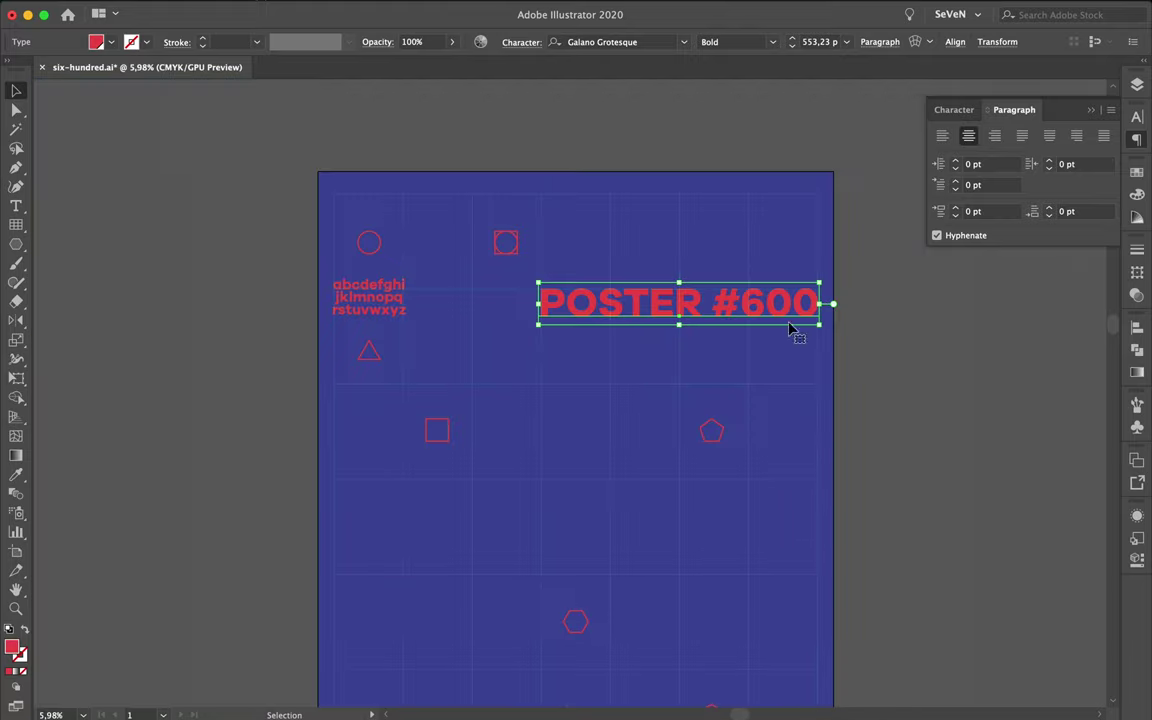
click(703, 382)
Step: Inspect the headline's bounds against the grid guides up close
scroll(672, 320, up, 2)
scroll(666, 316, up, 3)
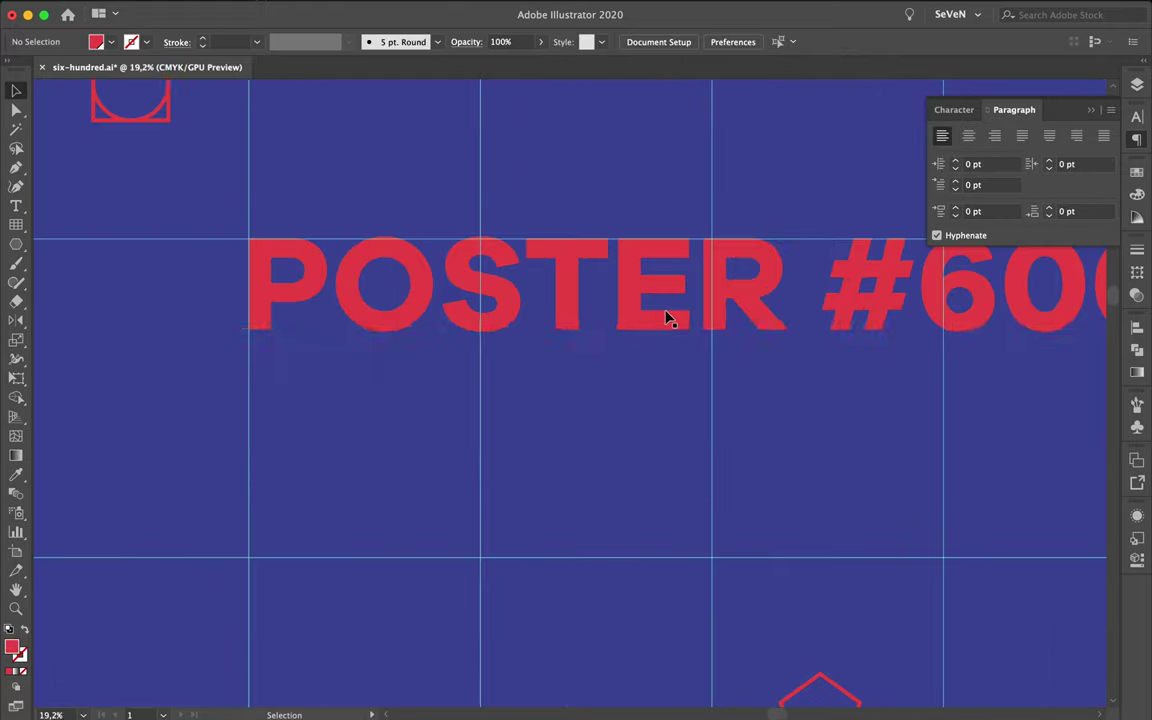
click(576, 241)
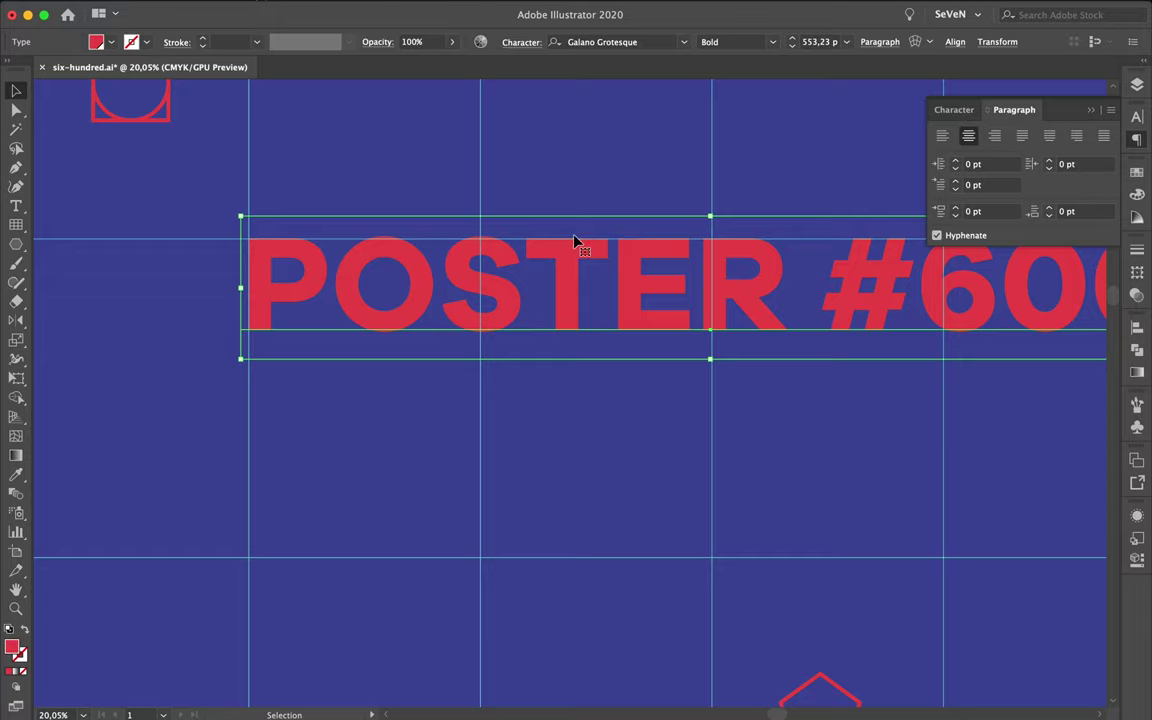
click(537, 181)
scroll(537, 181, up, 4)
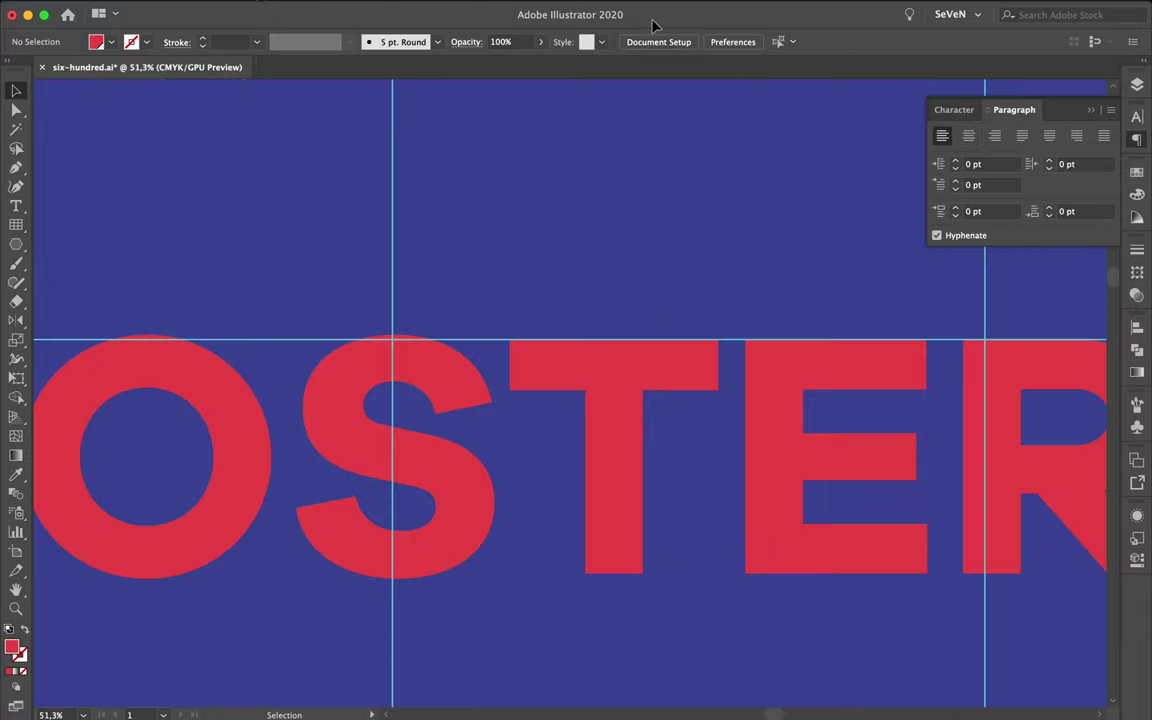
scroll(577, 316, up, 2)
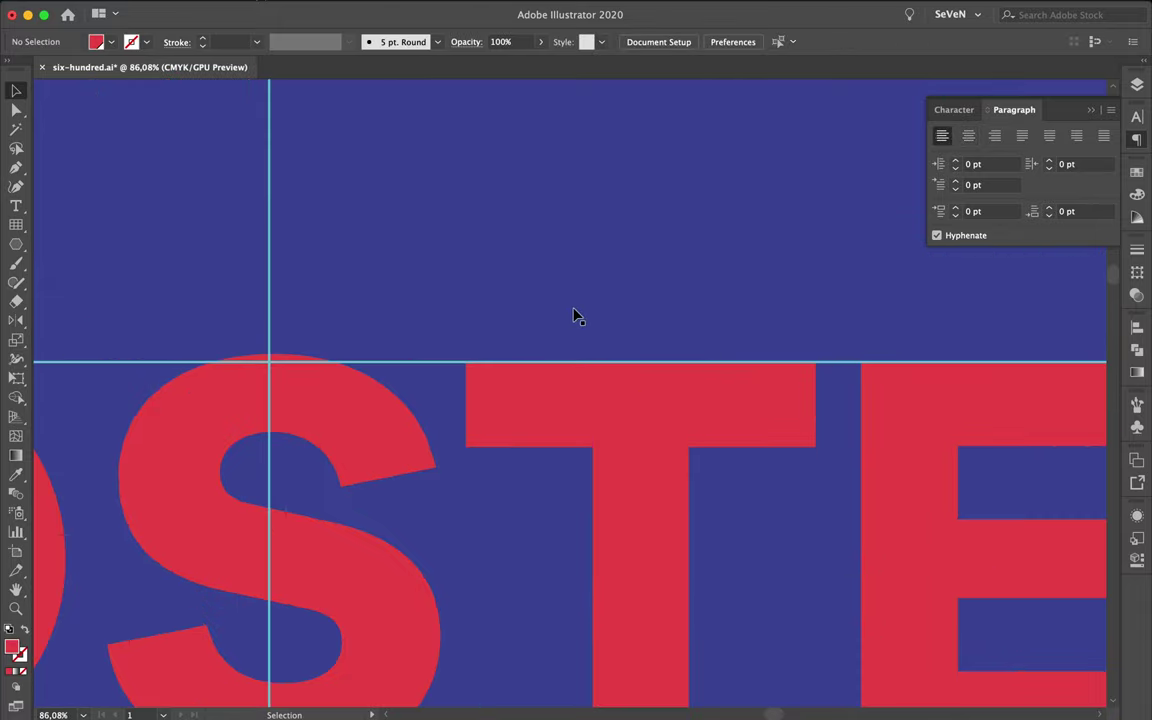
scroll(577, 316, down, 2)
scroll(577, 316, down, 2)
scroll(577, 316, down, 1)
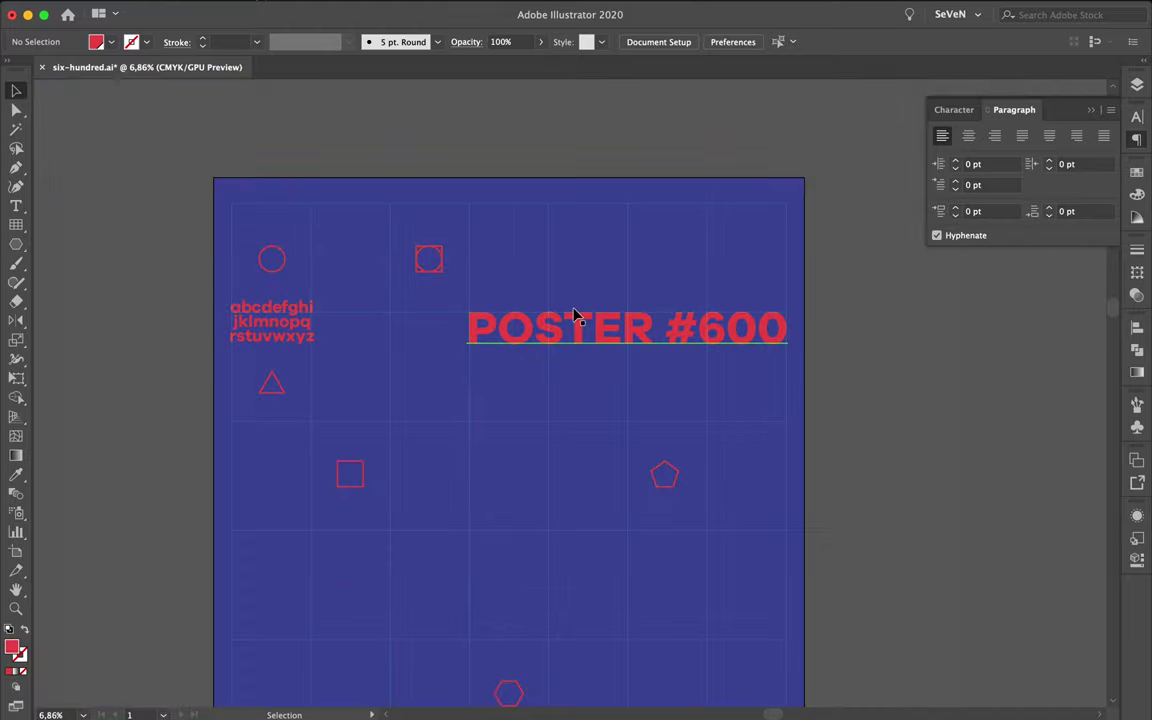
scroll(445, 332, down, 5)
scroll(445, 332, down, 4)
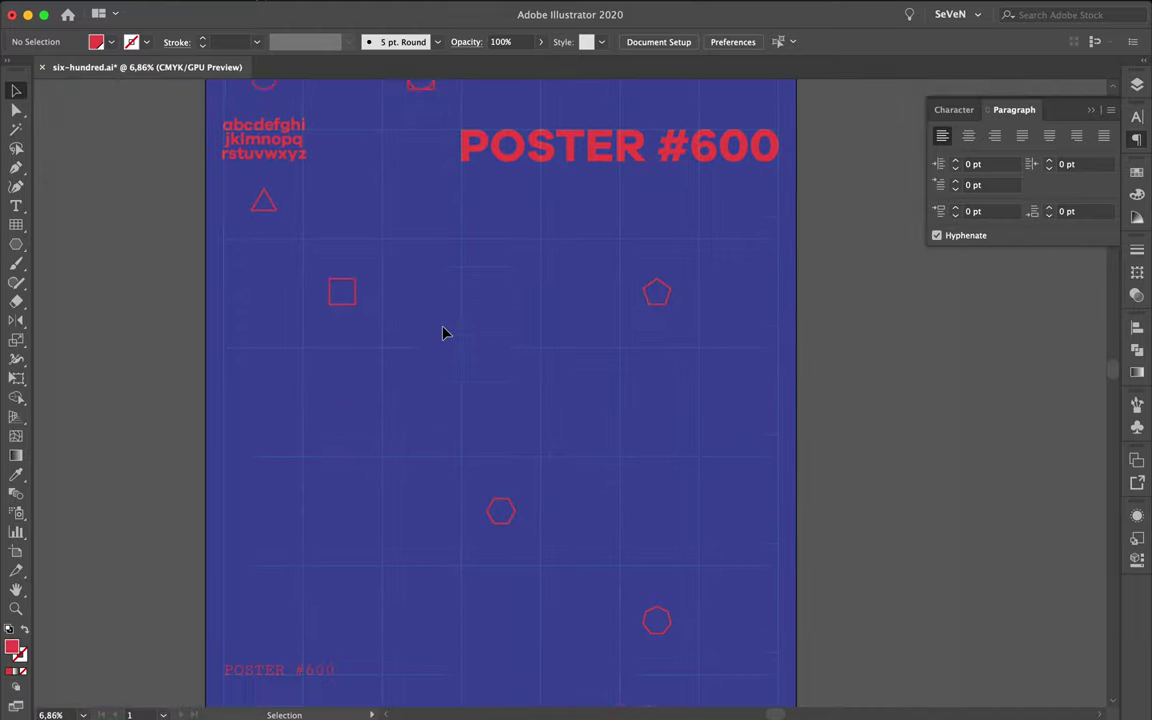
scroll(379, 383, down, 3)
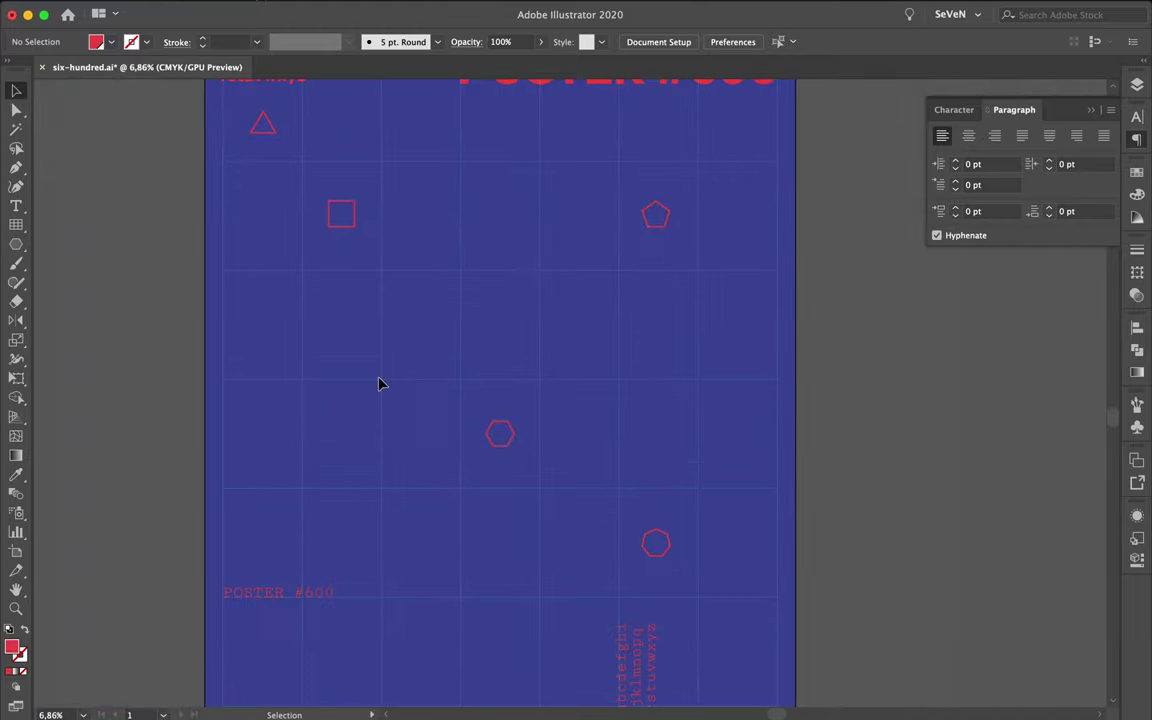
Step: Copy the vertical alphabet block beside the pentagon and replace its letters with the 'Daily Poster Design Challenge' info text
click(315, 597)
mouse_move(632, 688)
mouse_down()
mouse_move(716, 328)
mouse_move(717, 357)
mouse_up()
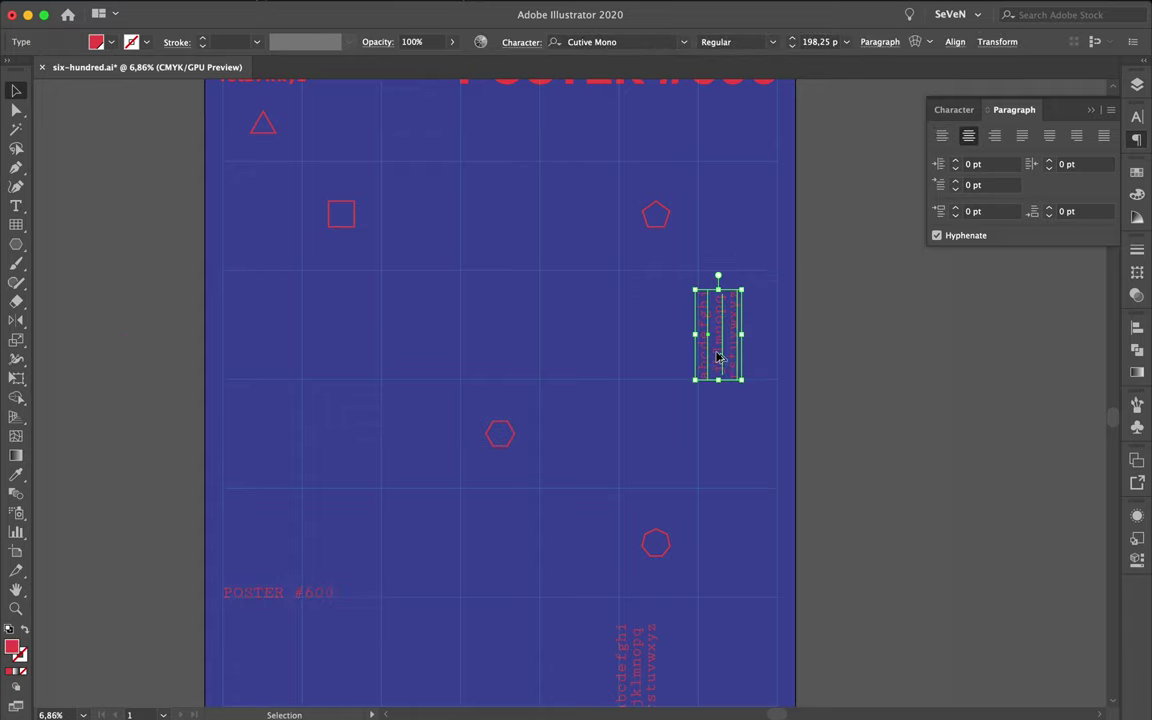
double_click(717, 357)
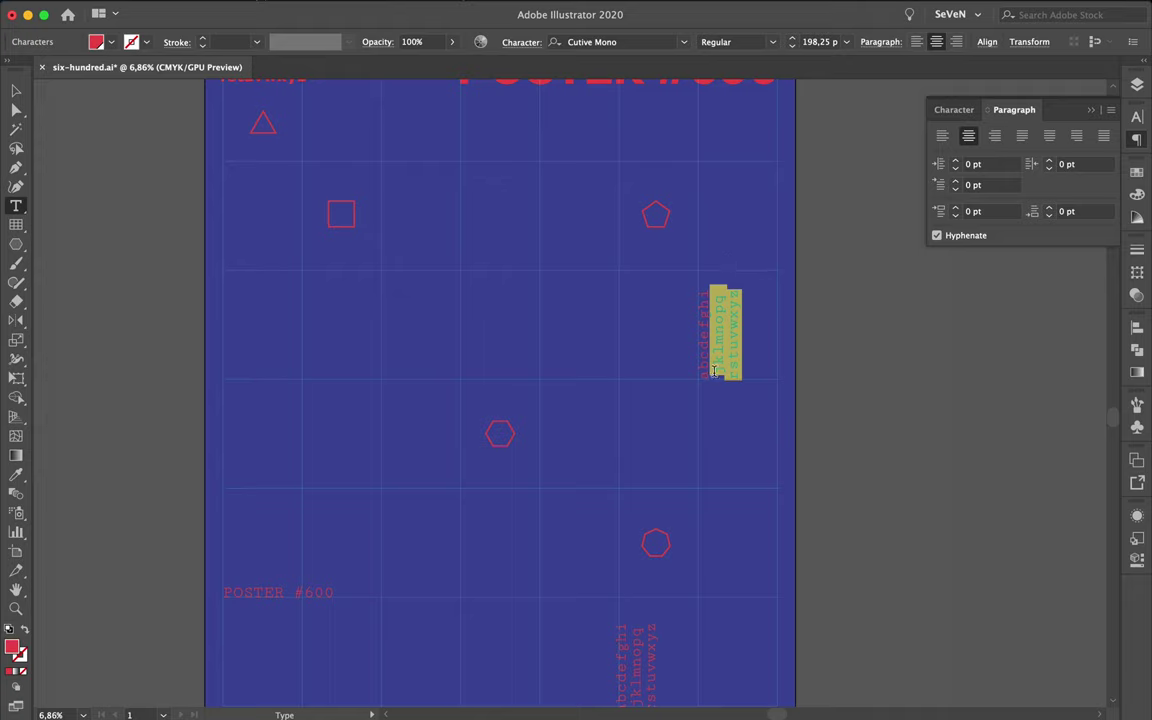
drag(704, 376, 820, 271)
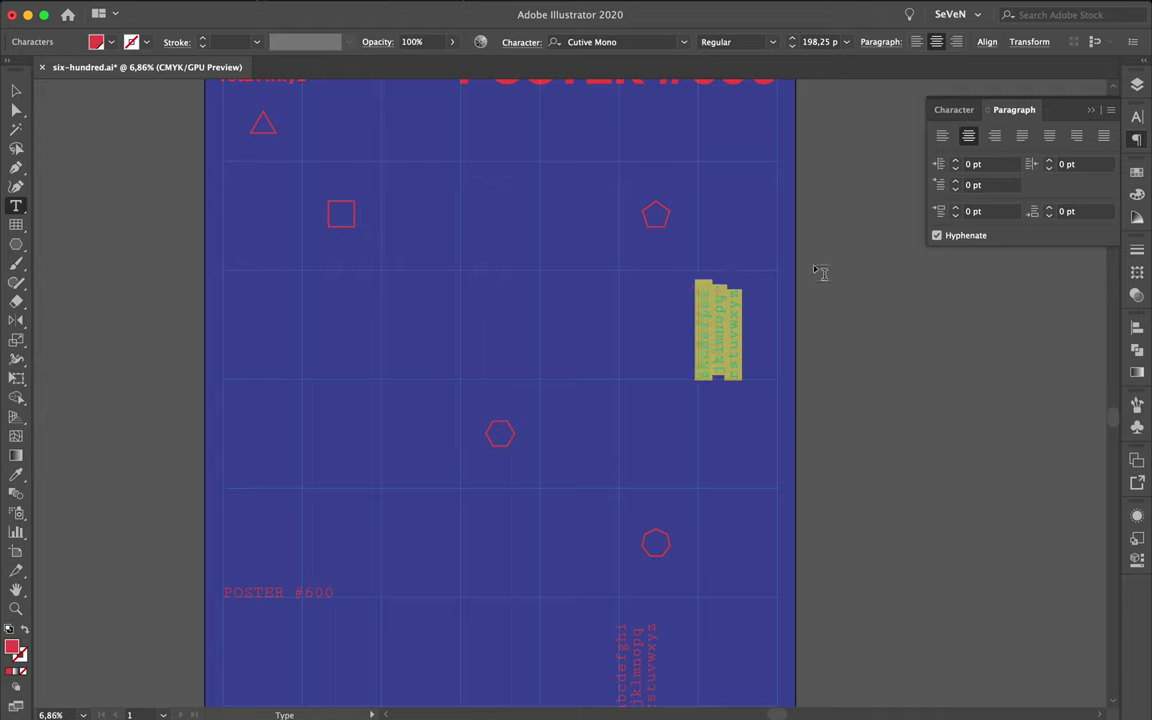
key(BackSpace)
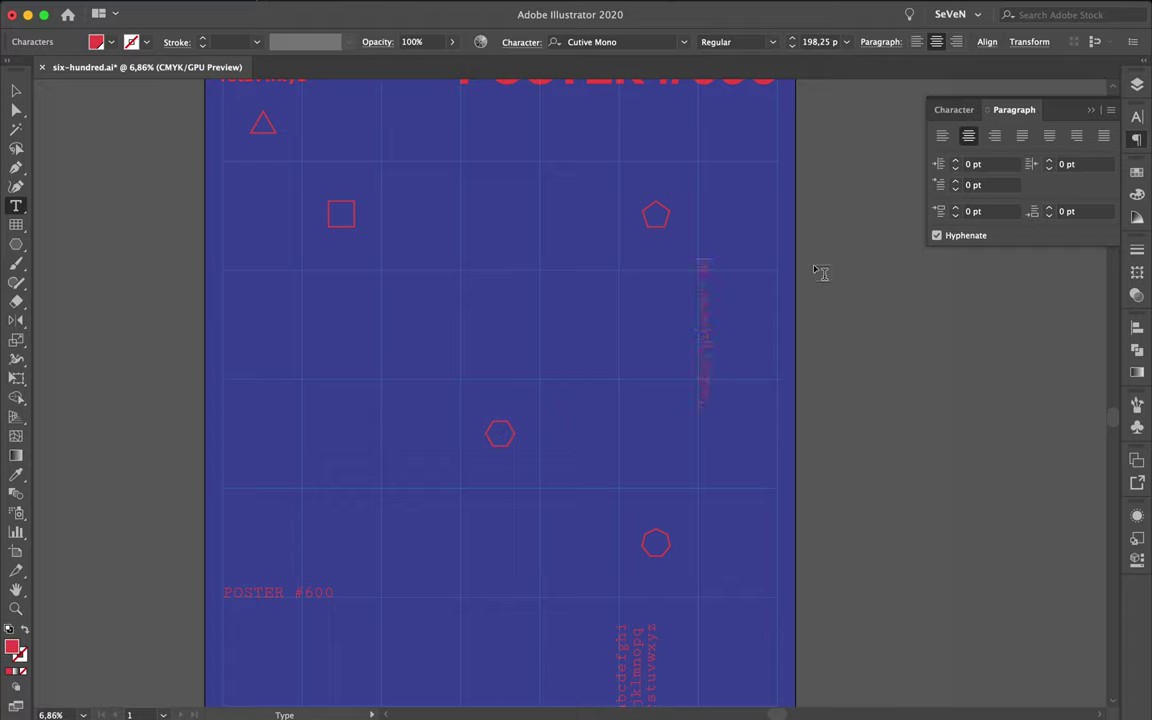
text(Daily poster der)
key(BackSpace)
key(BackSpace)
key(BackSpace)
text(s)
text(o:)
key(Escape)
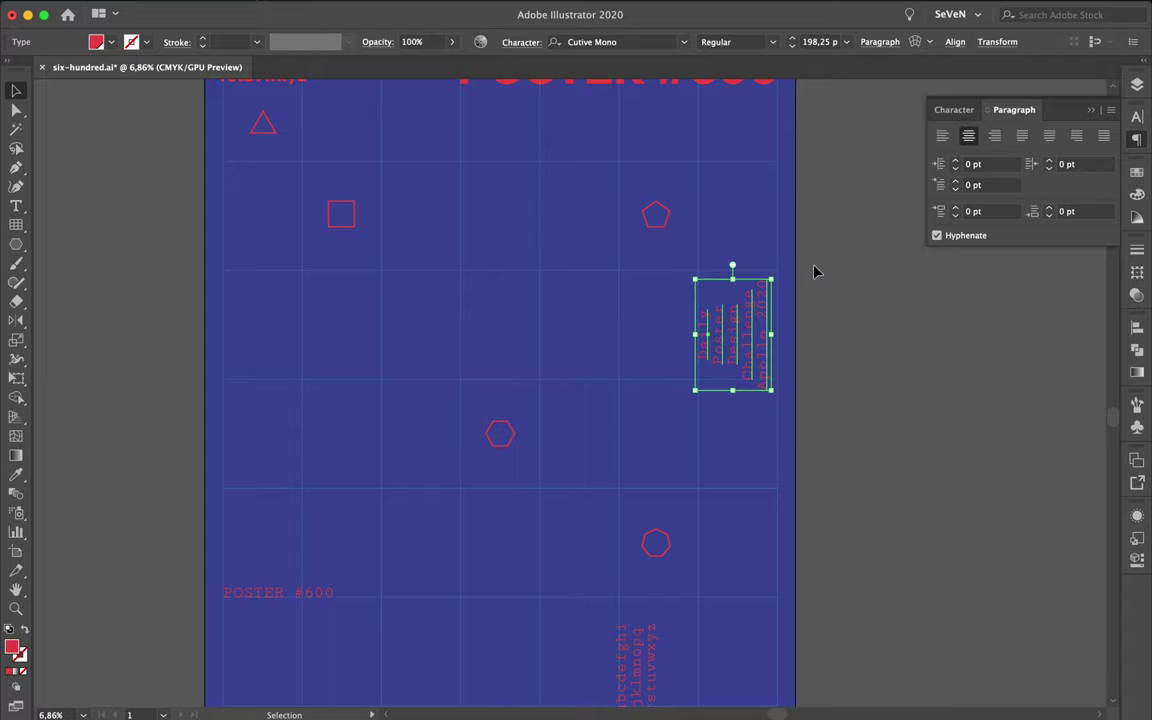
Step: Left-align the info text, move it to the poster's left side and rotate it horizontal
click(941, 136)
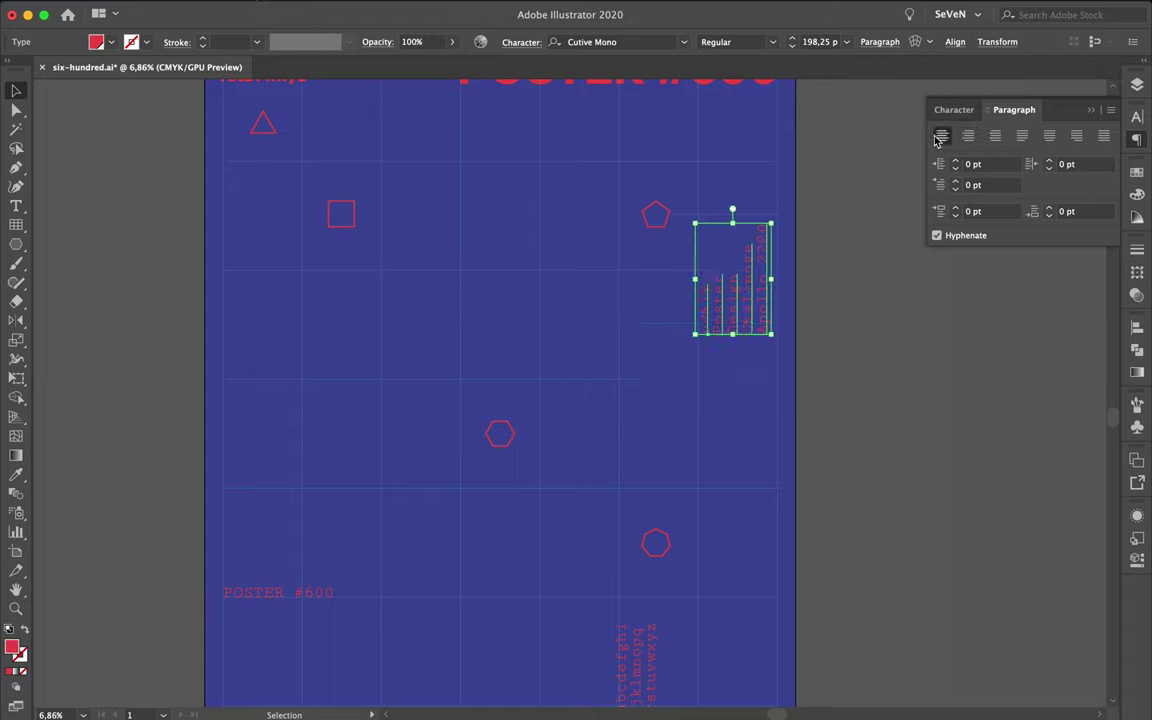
click(810, 243)
drag(760, 278, 381, 333)
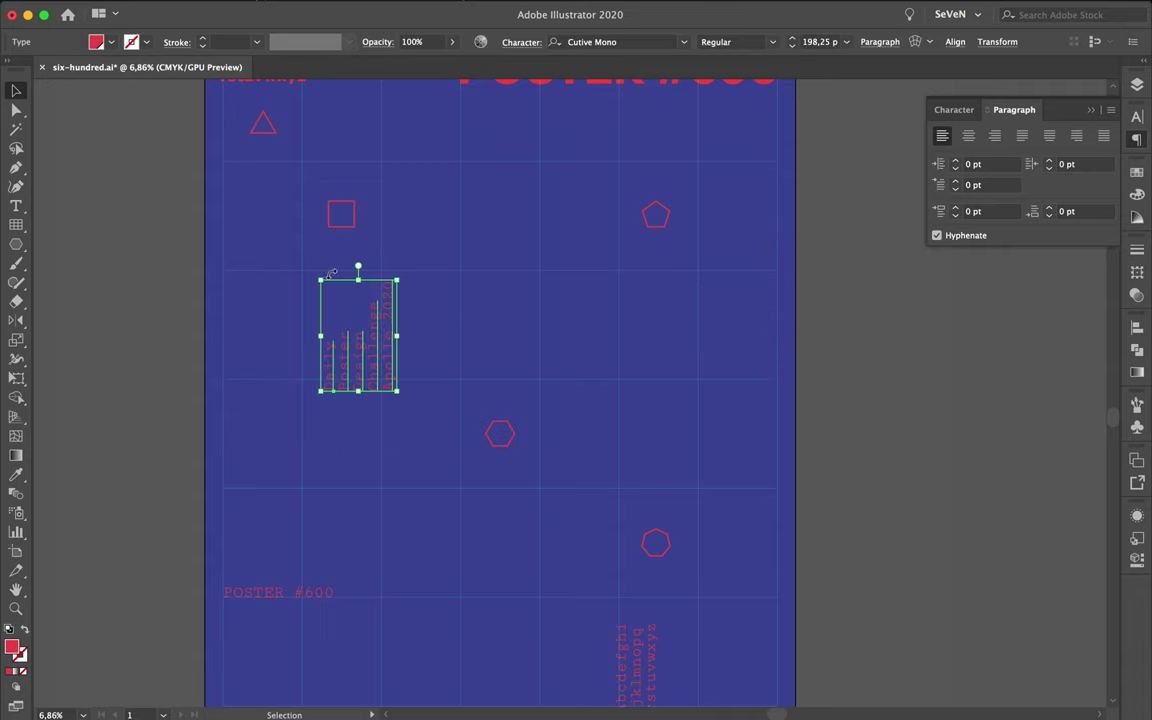
drag(289, 246, 445, 285)
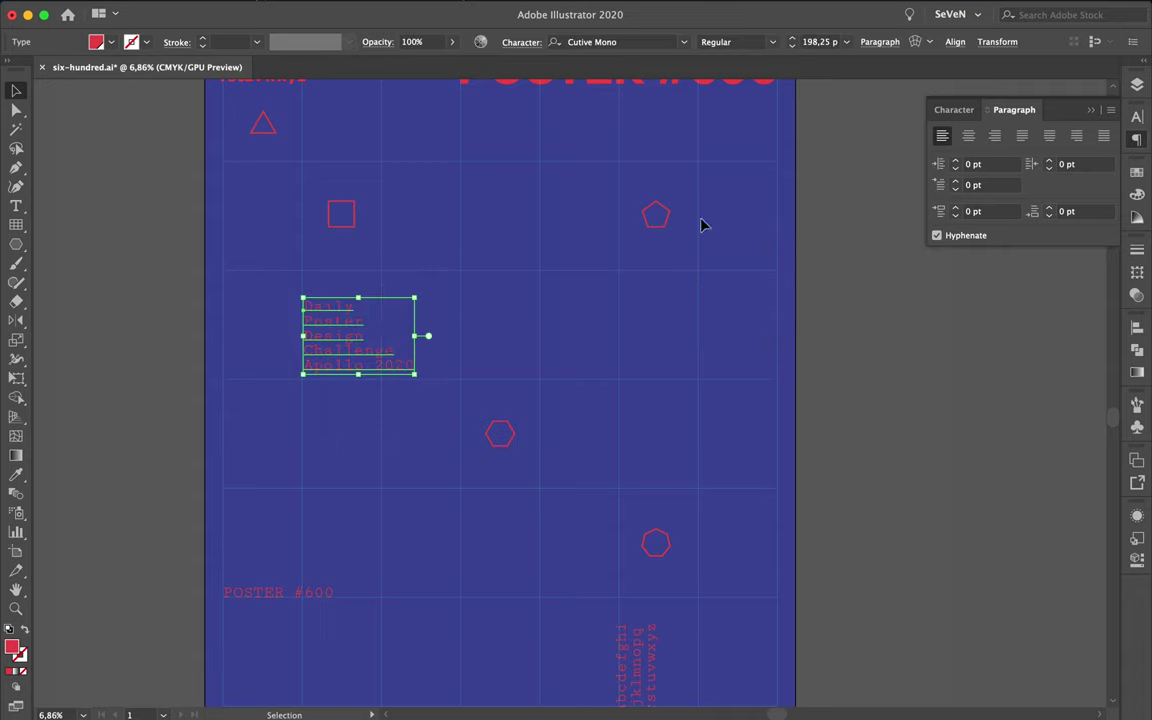
Step: Show the Character panel, reselect the info text and reduce its font size
click(956, 111)
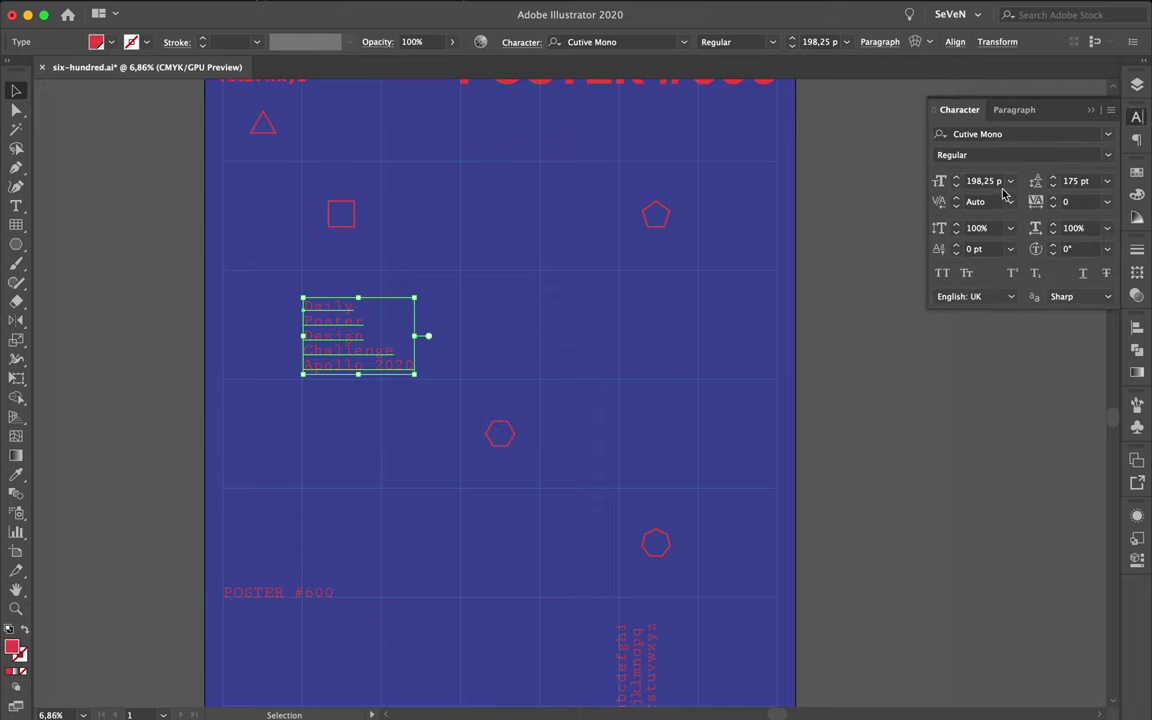
scroll(583, 298, down, 1)
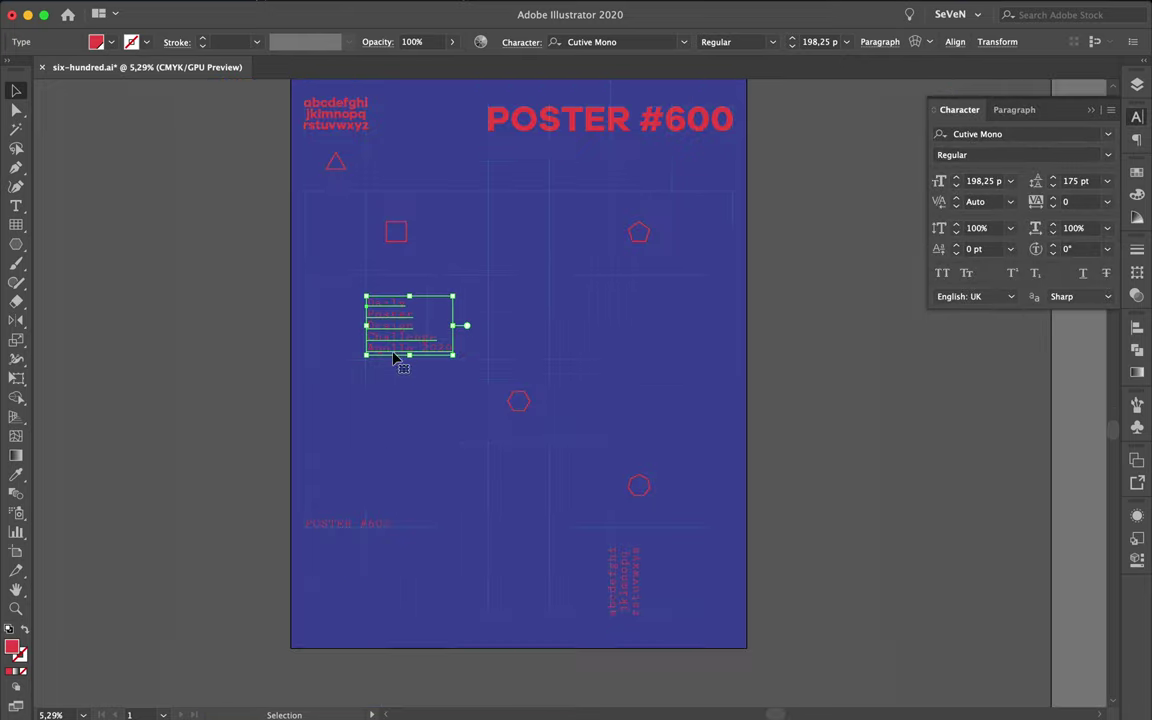
shift+click(374, 525)
shift+click(620, 577)
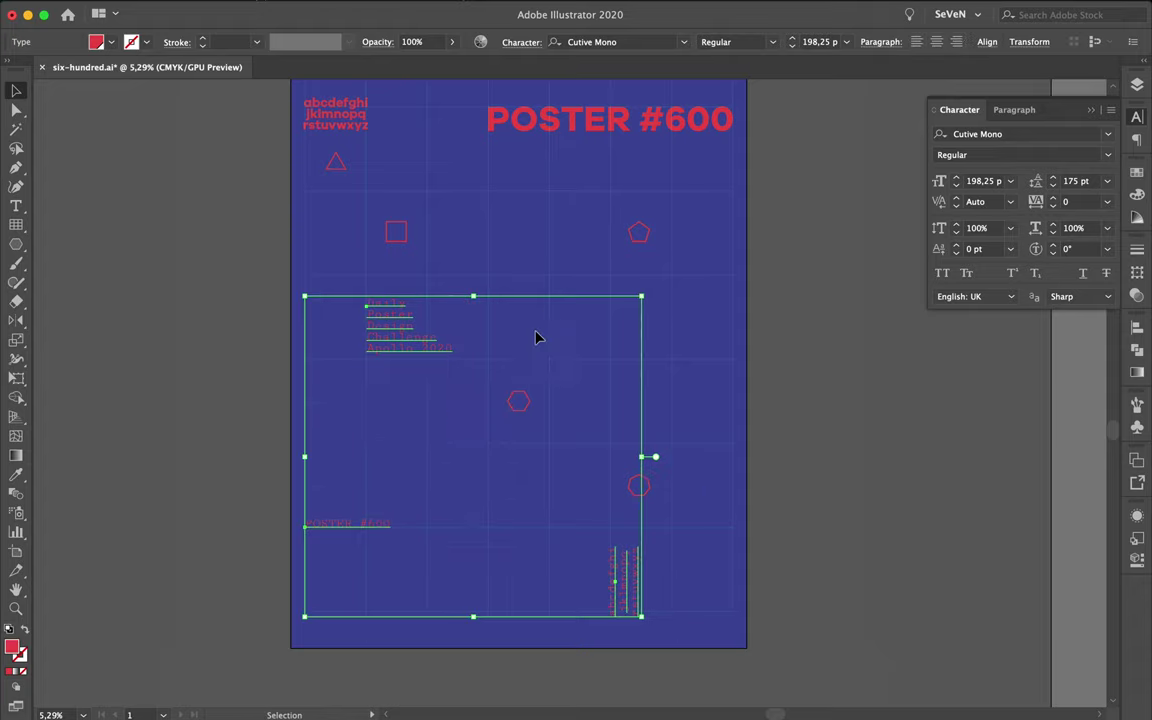
click(381, 483)
click(404, 350)
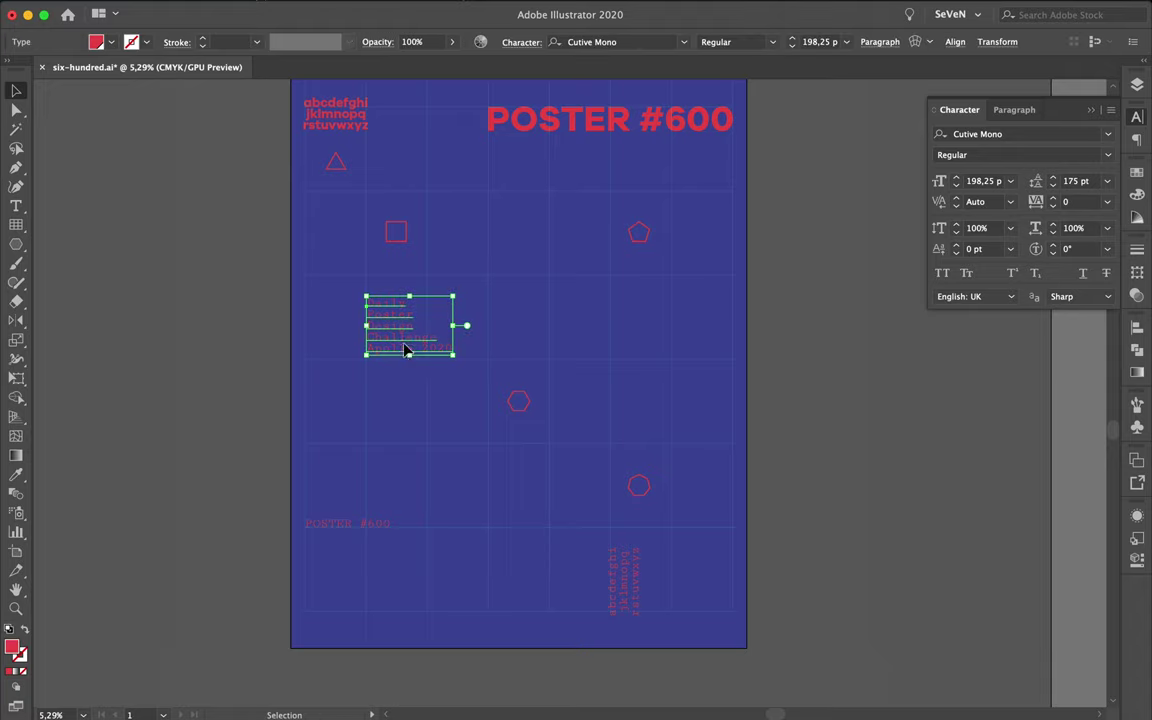
click(956, 186)
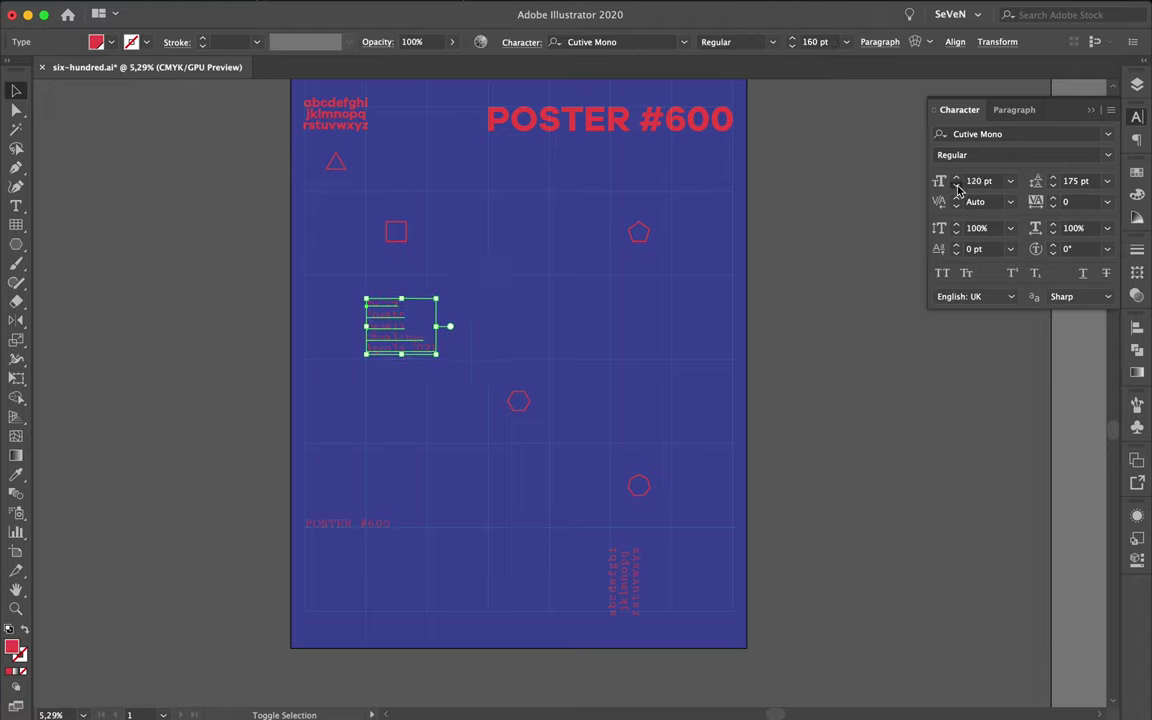
click(956, 186)
click(956, 186)
click(956, 186)
click(956, 186)
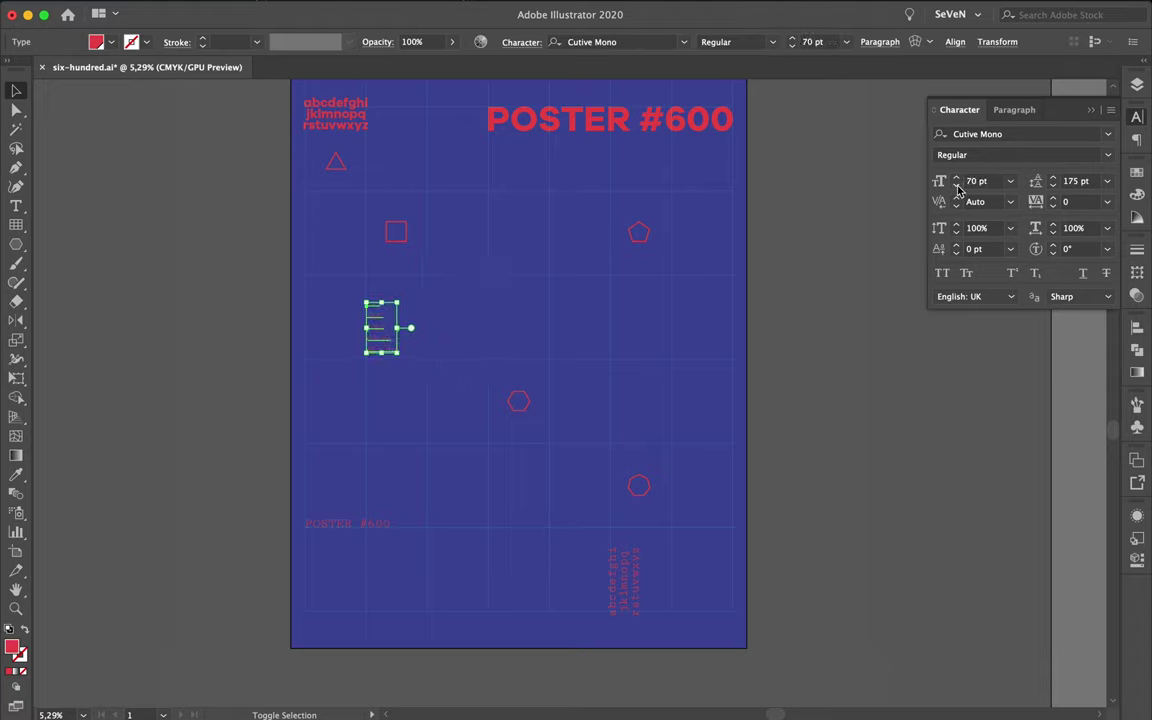
click(956, 186)
click(956, 186)
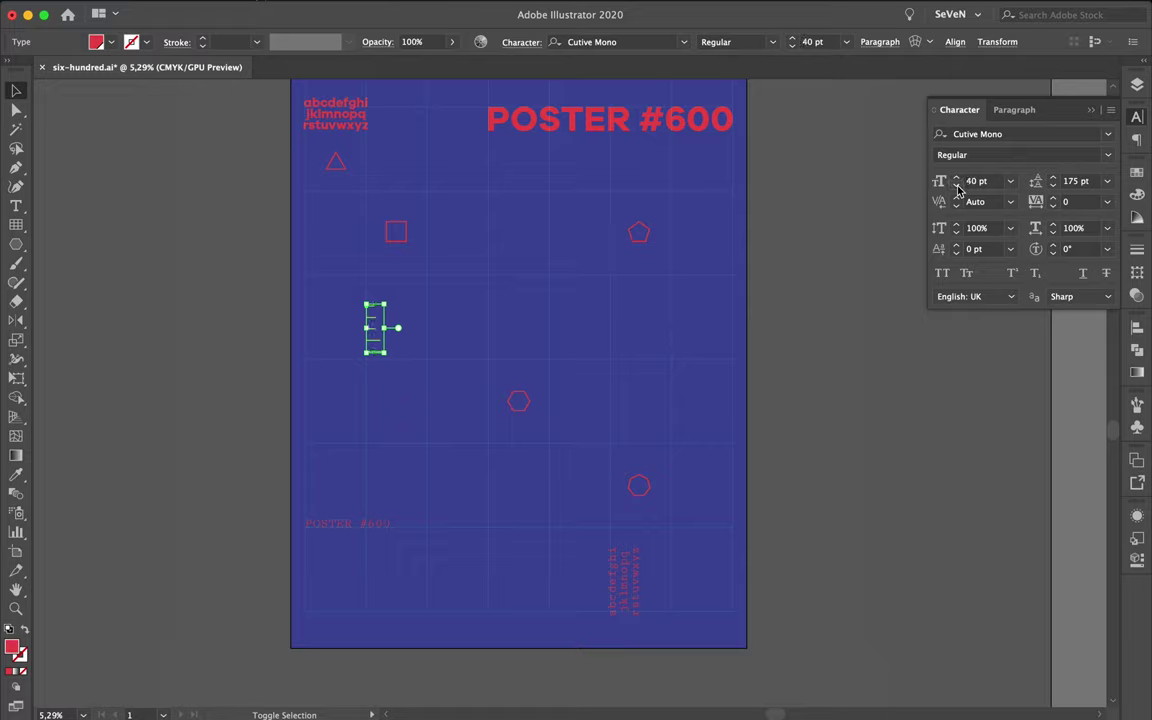
Step: Raise the info text's font size step by step up to 120 pt
click(569, 350)
scroll(360, 337, up, 3)
scroll(360, 338, up, 3)
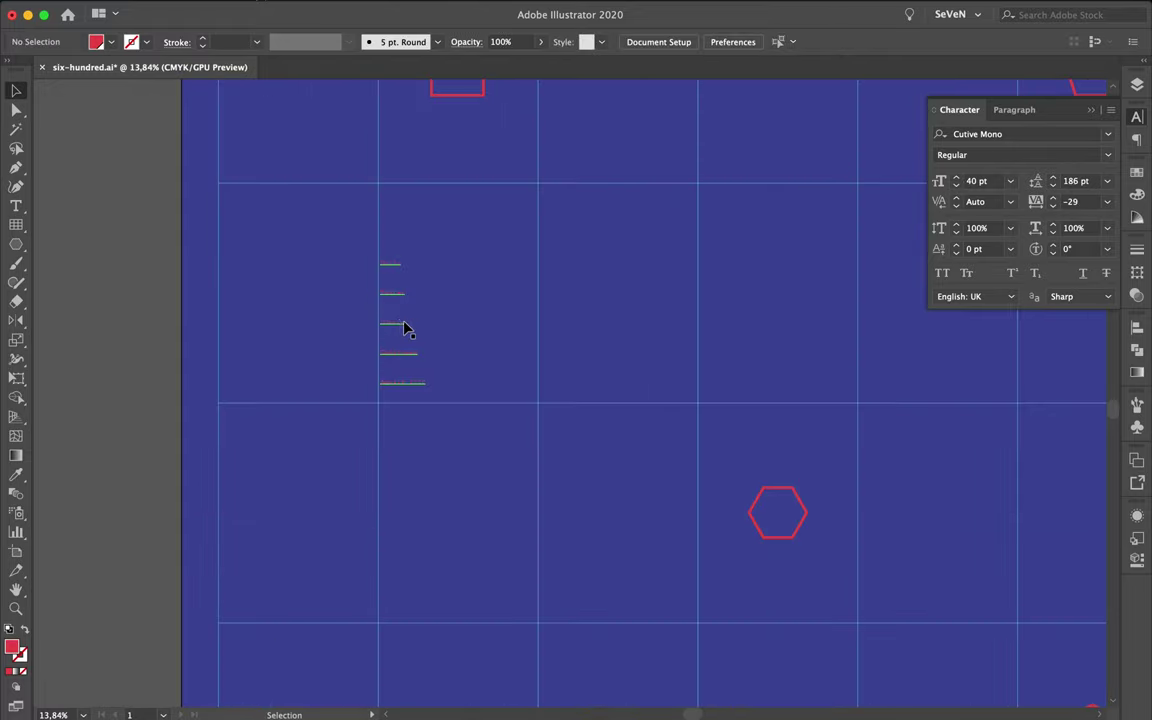
click(404, 324)
click(957, 180)
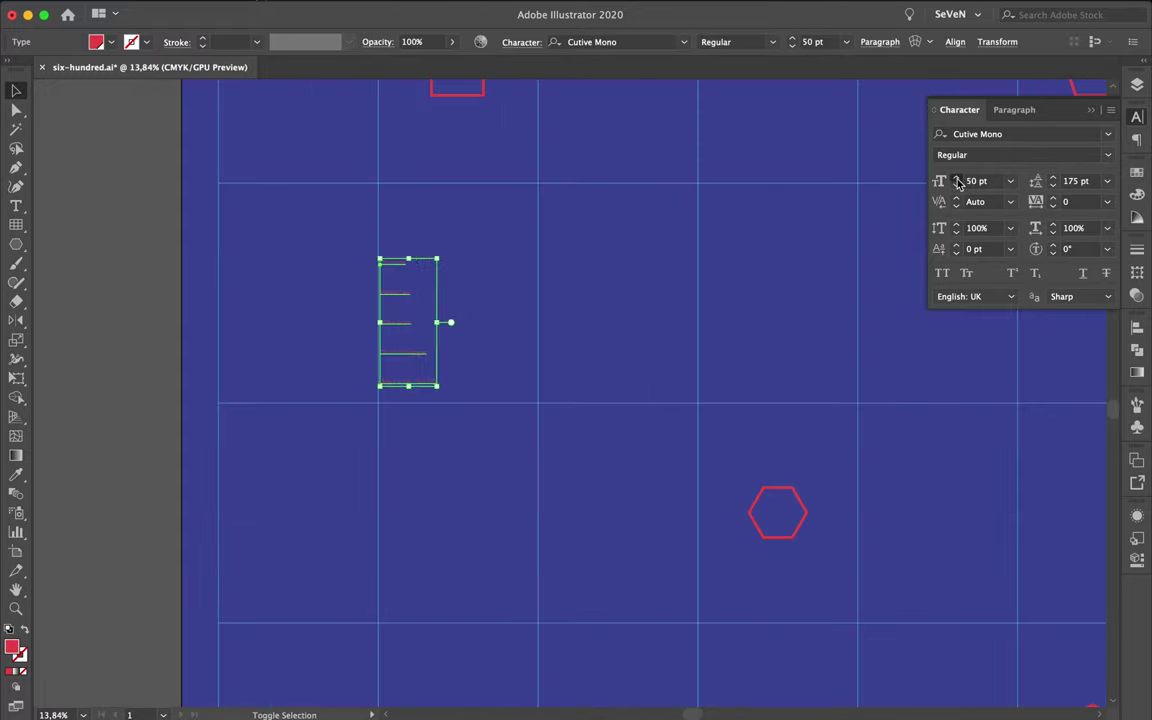
click(957, 180)
click(957, 180)
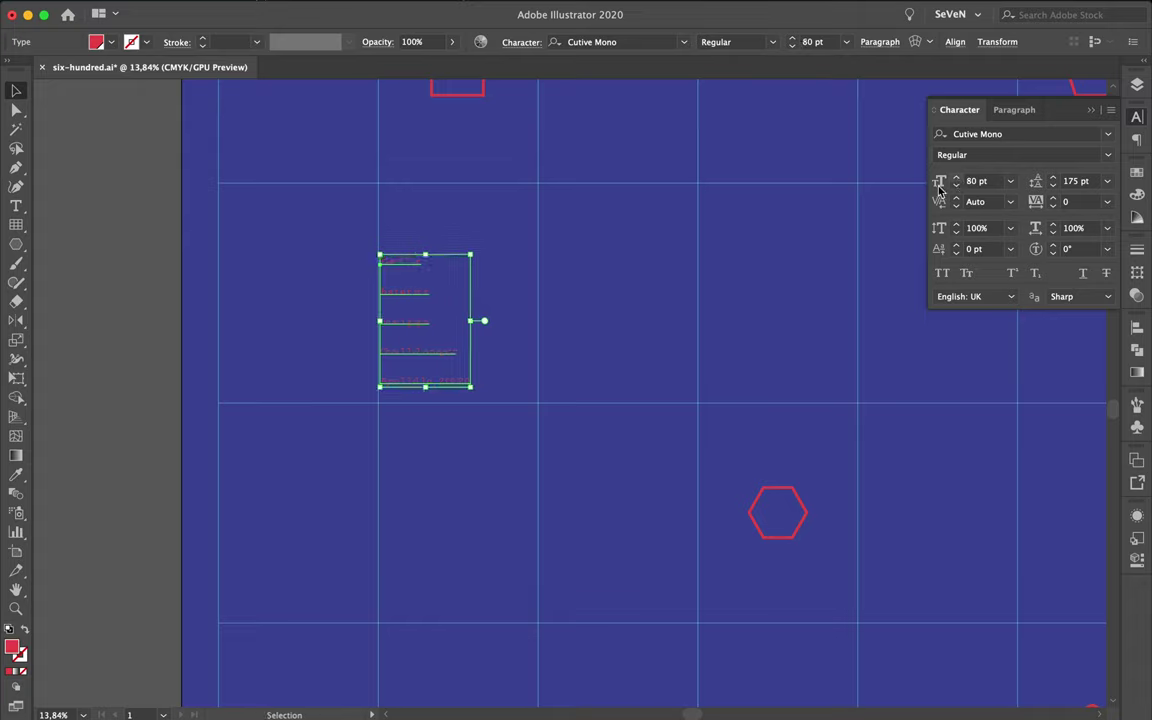
click(802, 273)
click(956, 178)
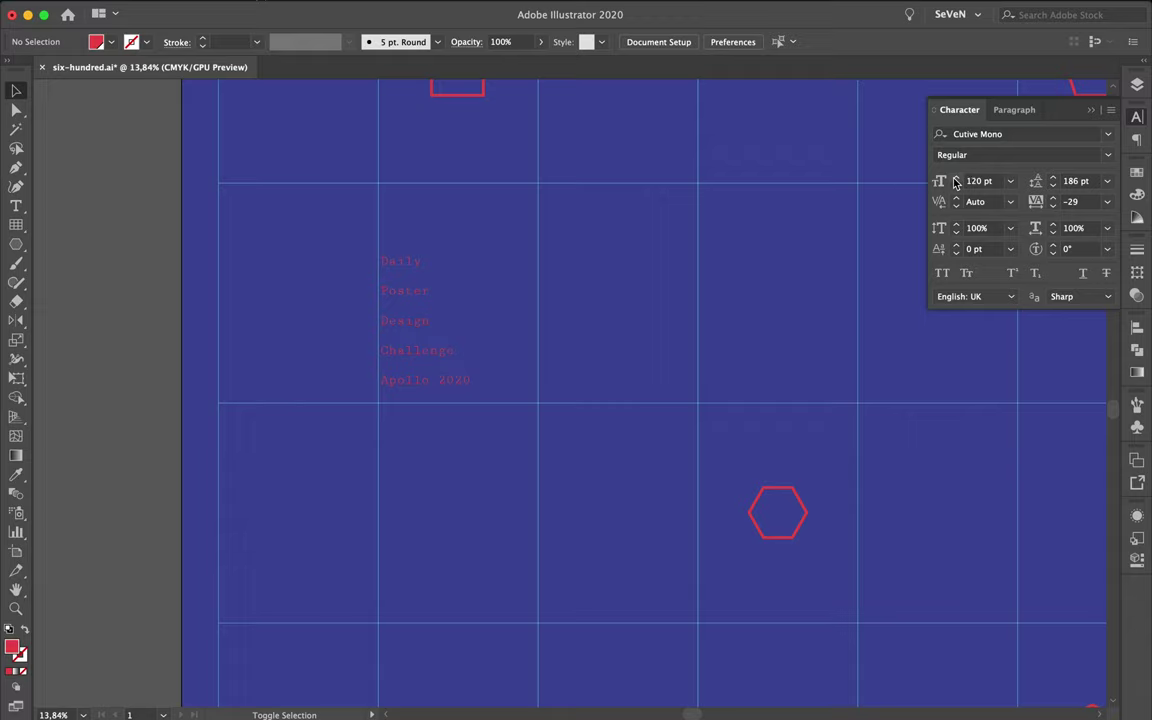
click(420, 385)
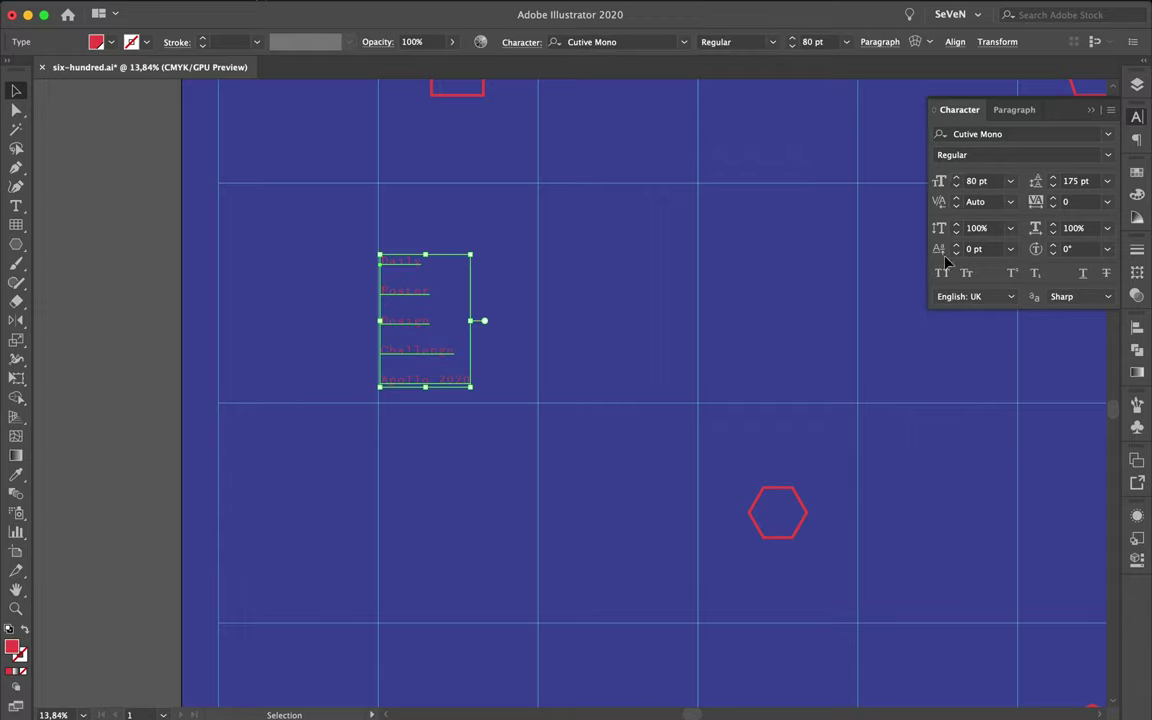
click(958, 178)
click(958, 178)
click(958, 178)
click(958, 178)
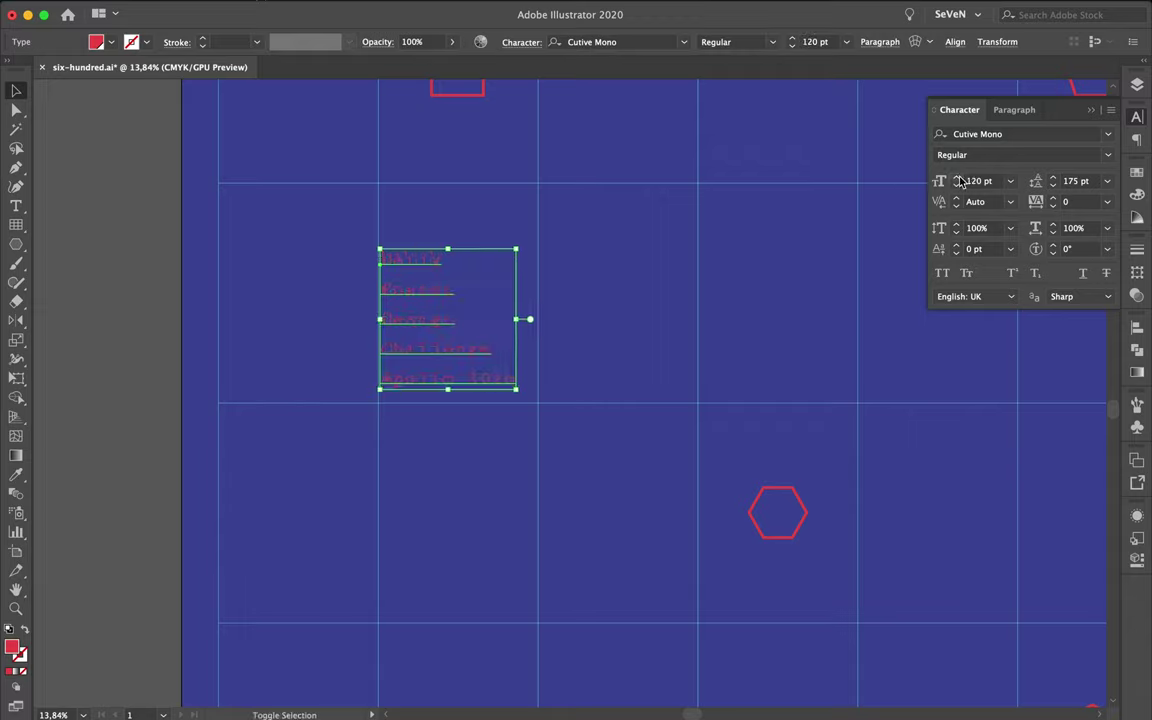
Step: Set the info text's leading to 130 pt and shift the block slightly down
click(1052, 186)
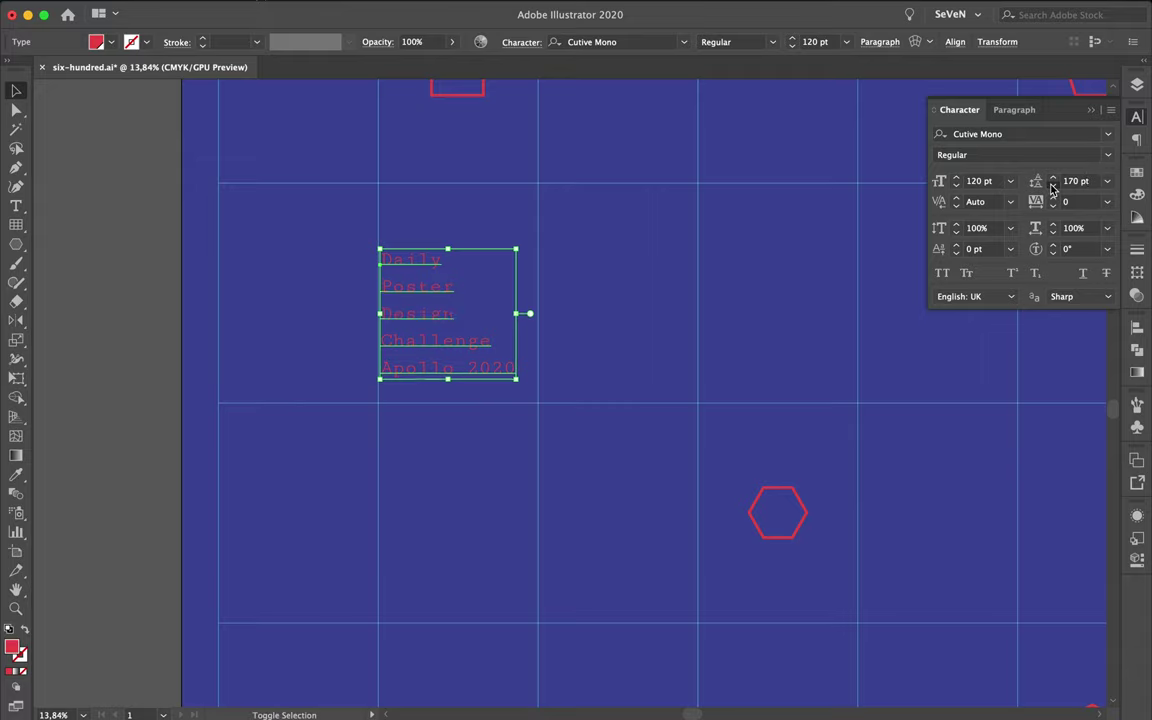
click(1052, 186)
click(1052, 186)
click(880, 298)
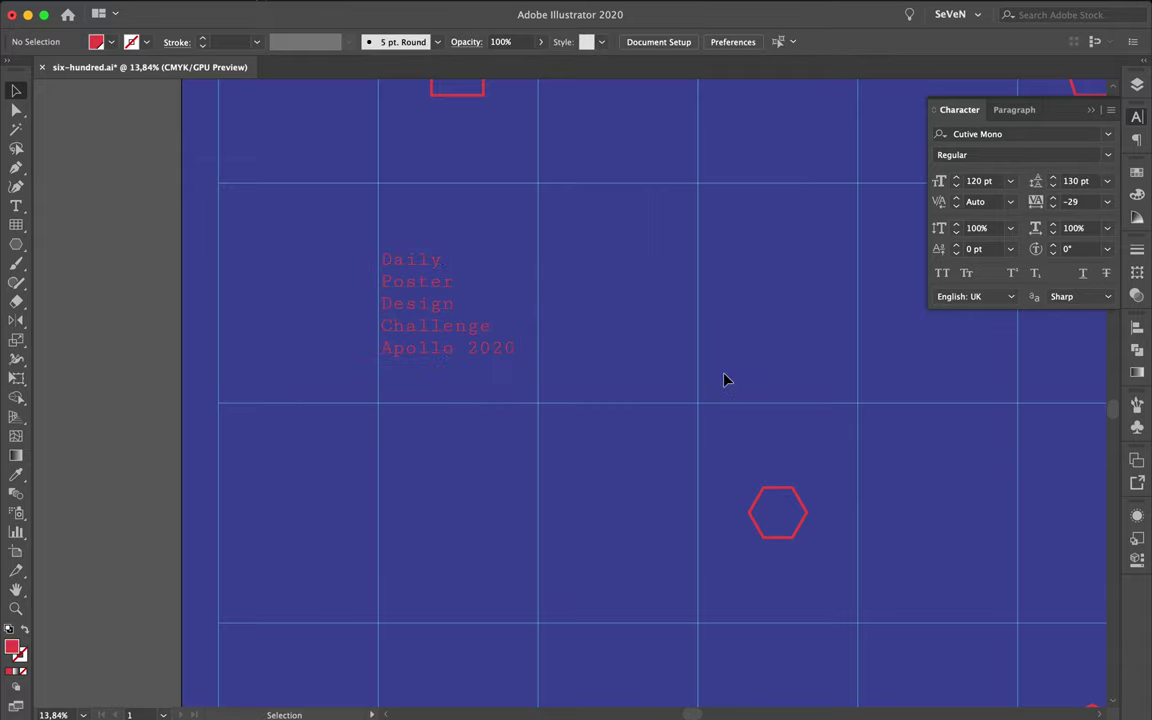
drag(413, 333, 406, 379)
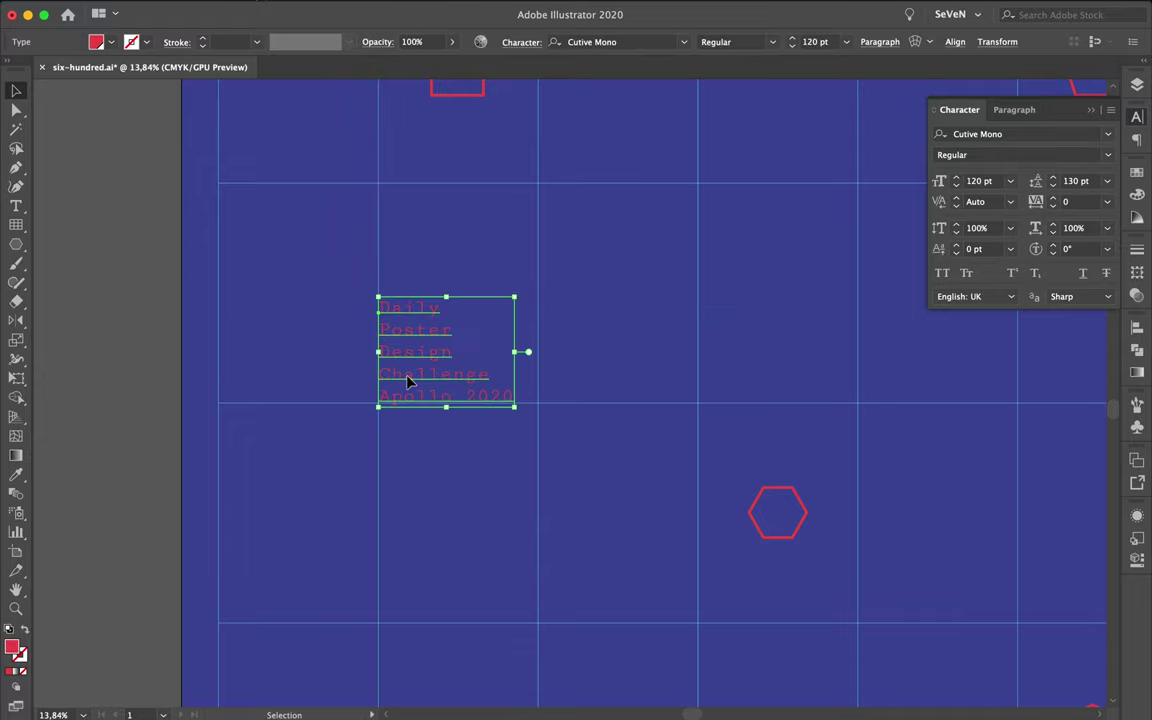
click(570, 410)
scroll(570, 410, down, 3)
scroll(571, 411, down, 3)
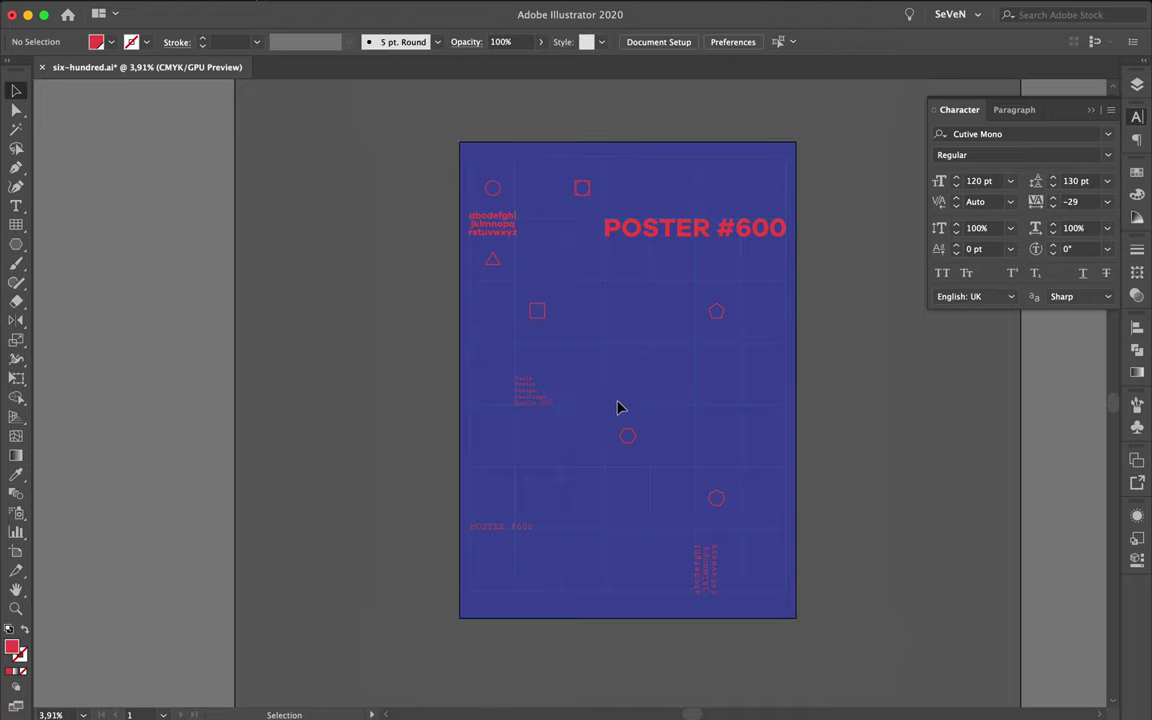
Step: Duplicate the POSTER #600 text toward the centre and retype it as 60x10=600
drag(676, 417, 576, 355)
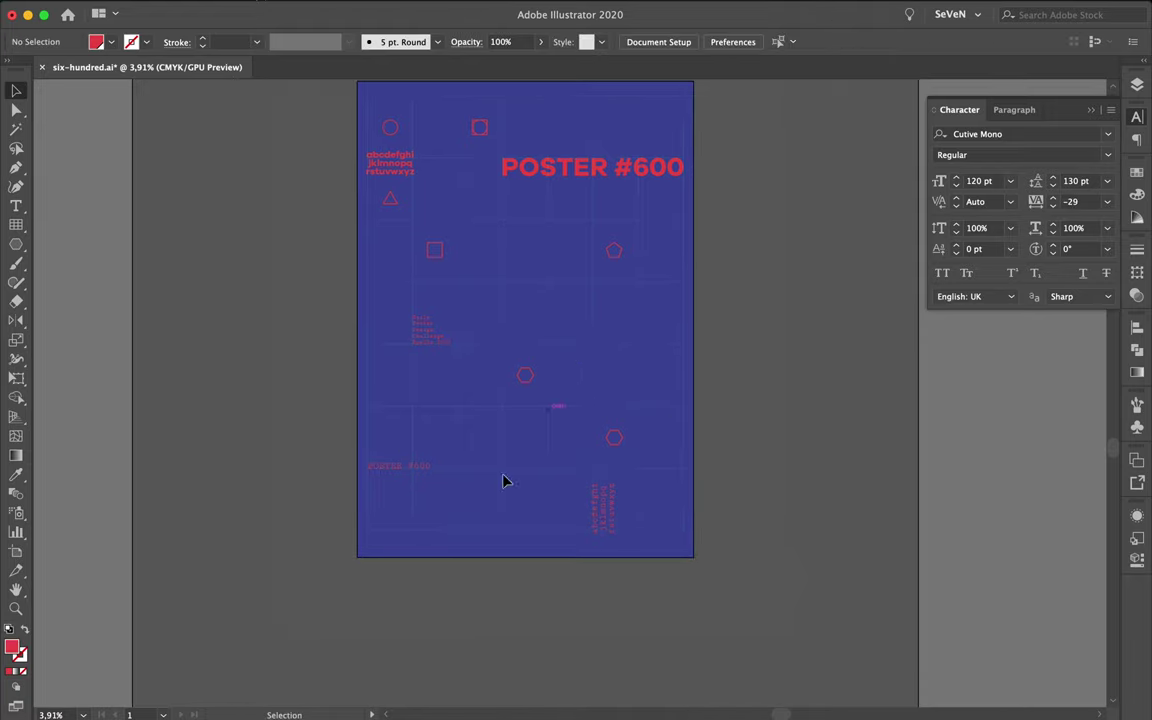
drag(424, 470, 579, 346)
scroll(580, 345, up, 3)
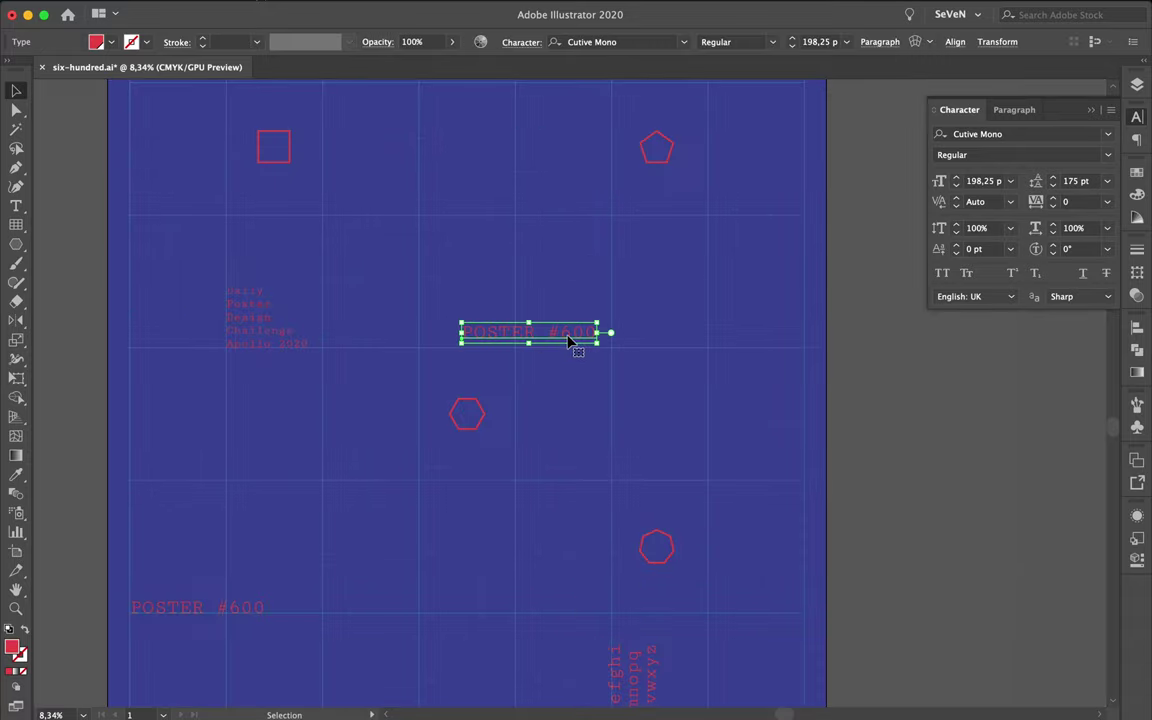
double_click(571, 342)
key(ctrl+a)
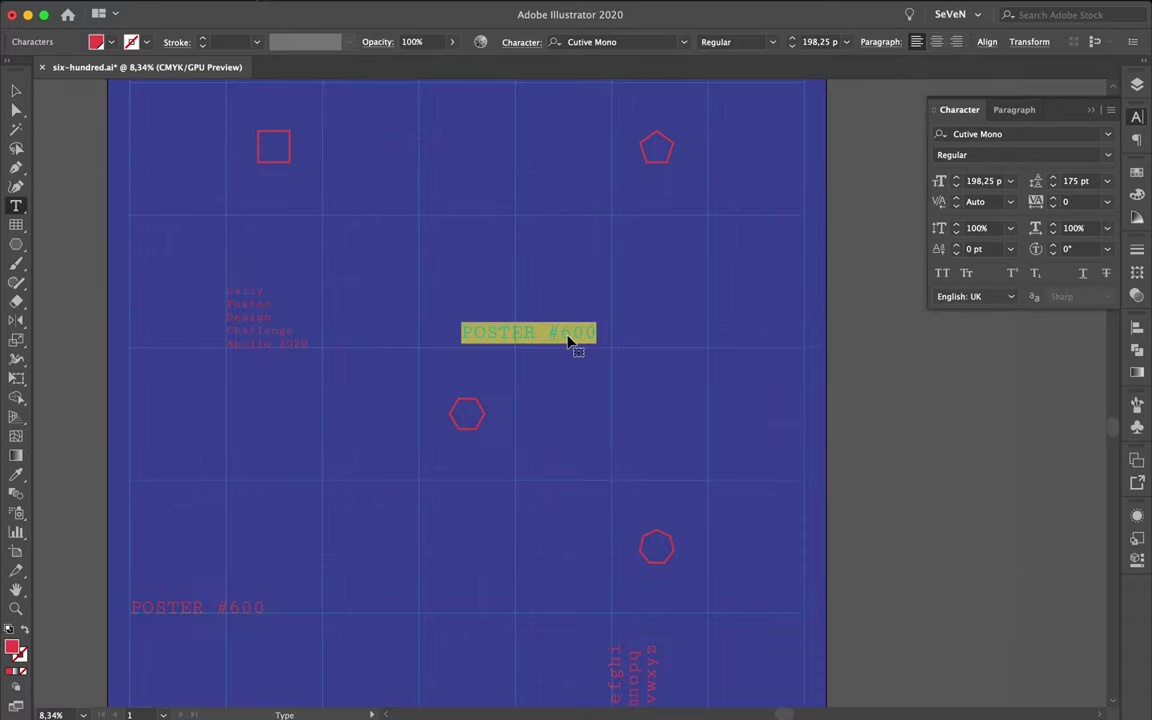
text(b)
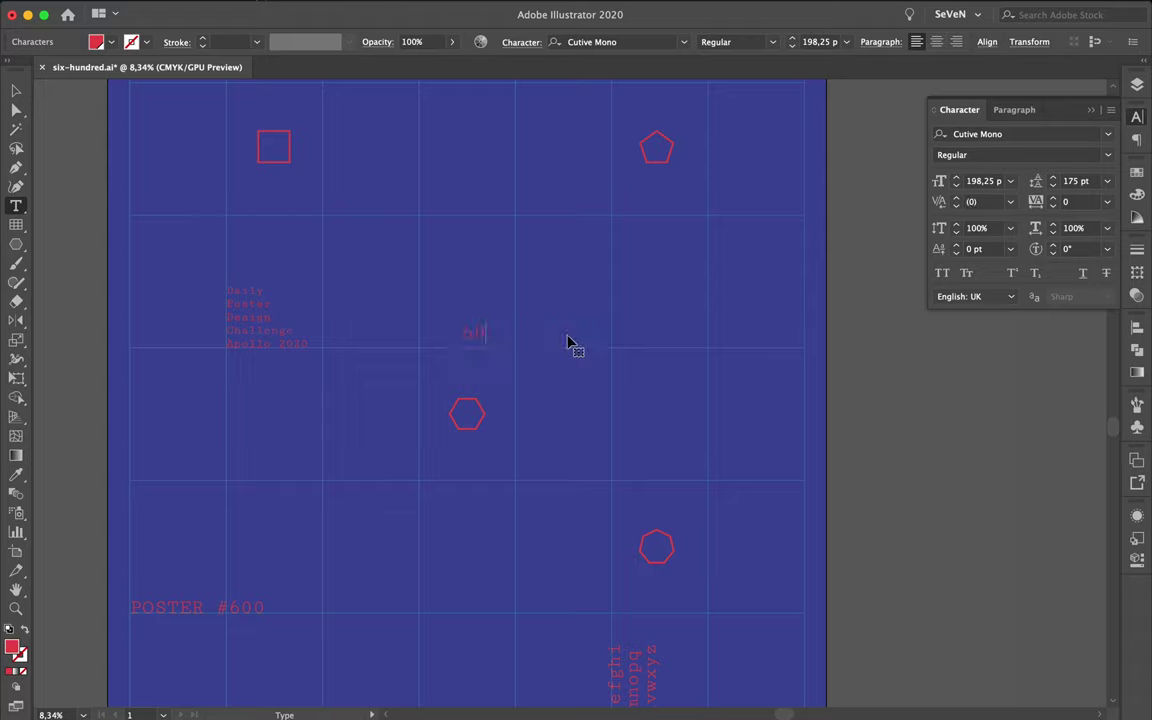
text(c)
key(Escape)
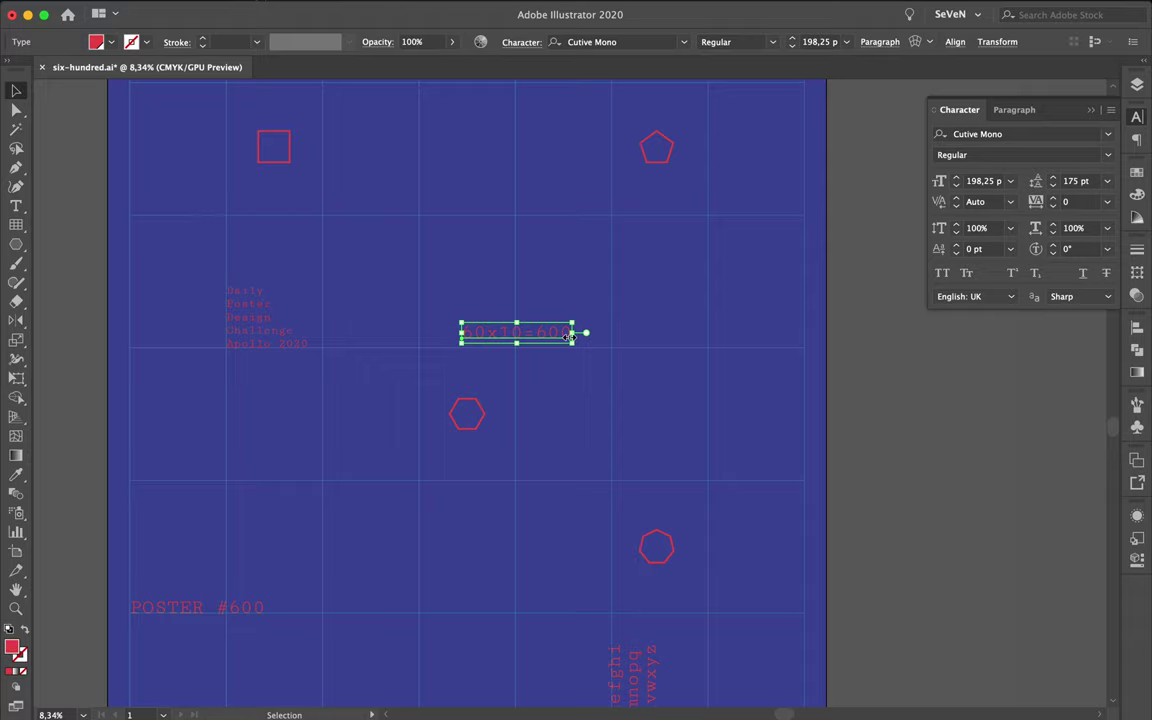
Step: Match the 60x10=600 line to the Daily Poster text style and move it lower
click(573, 417)
scroll(568, 272, down, 3)
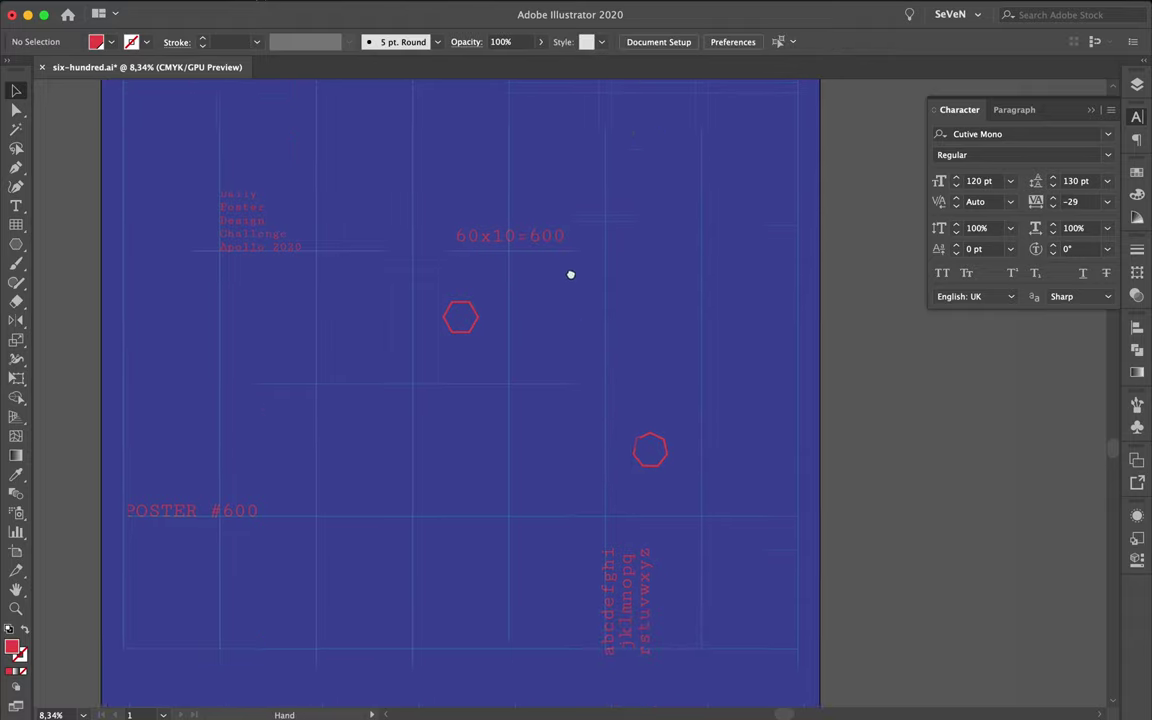
drag(606, 222, 587, 225)
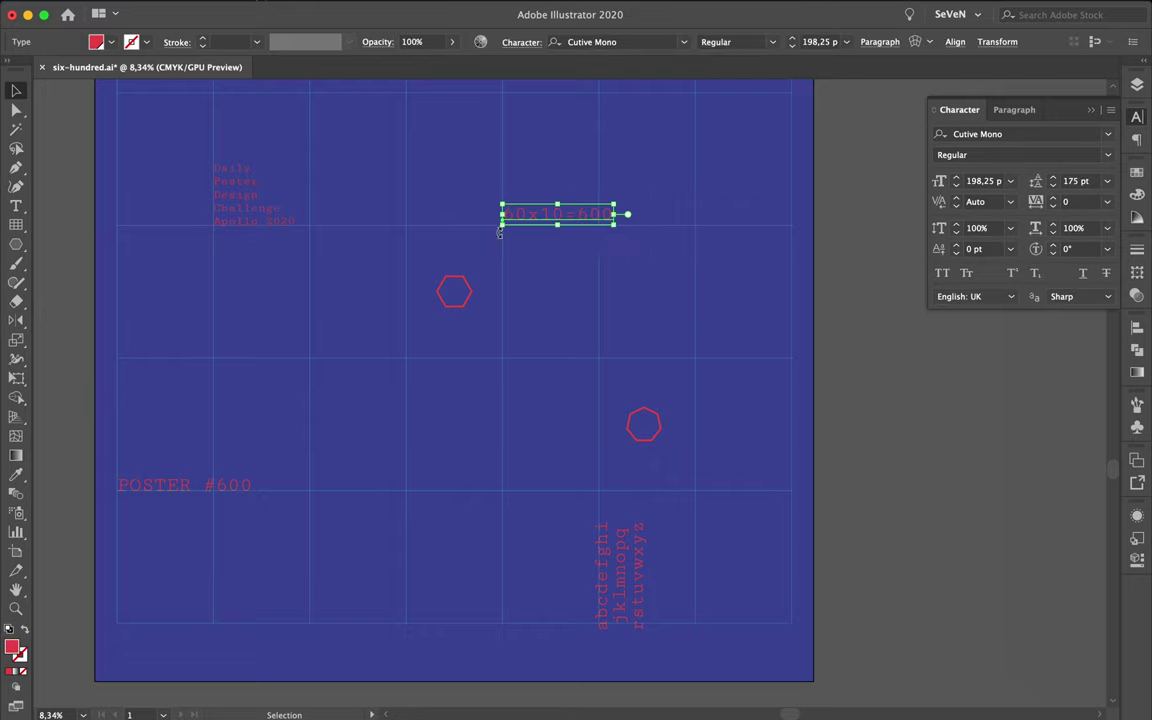
key(i)
key(v)
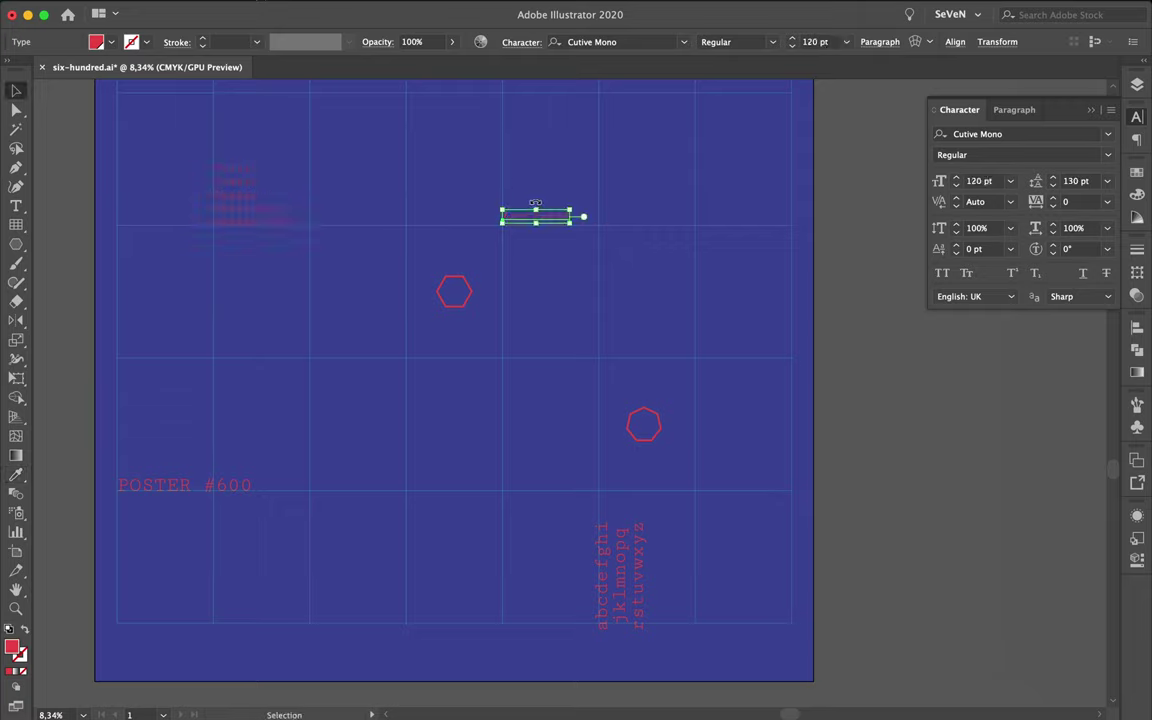
click(543, 193)
drag(543, 226, 544, 231)
click(545, 338)
scroll(545, 338, down, 5)
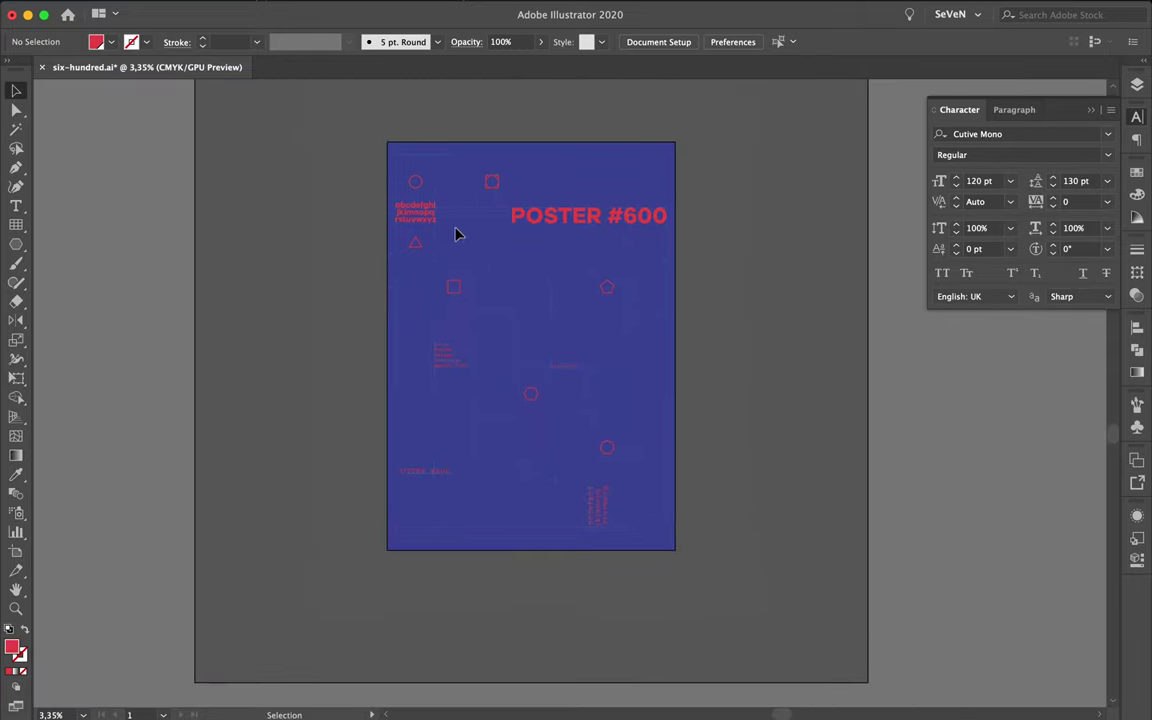
Step: Nudge the alphabet text block slightly down, then back up to realign it
scroll(448, 233, up, 2)
scroll(448, 233, up, 2)
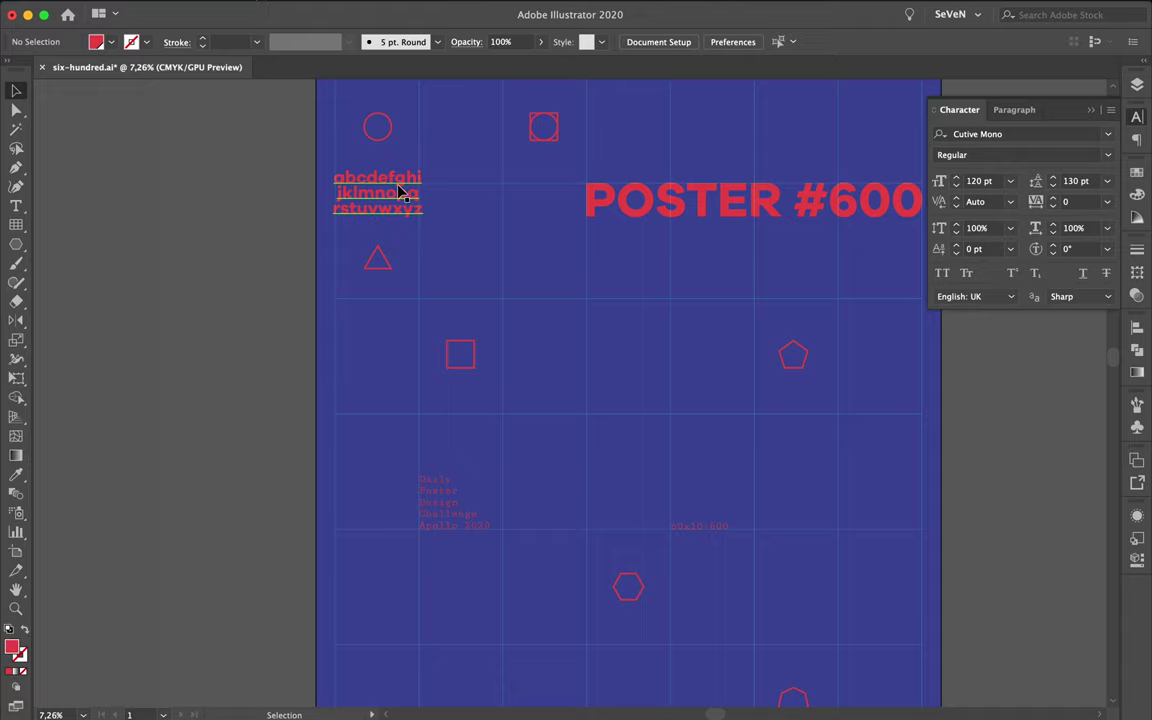
drag(400, 192, 400, 202)
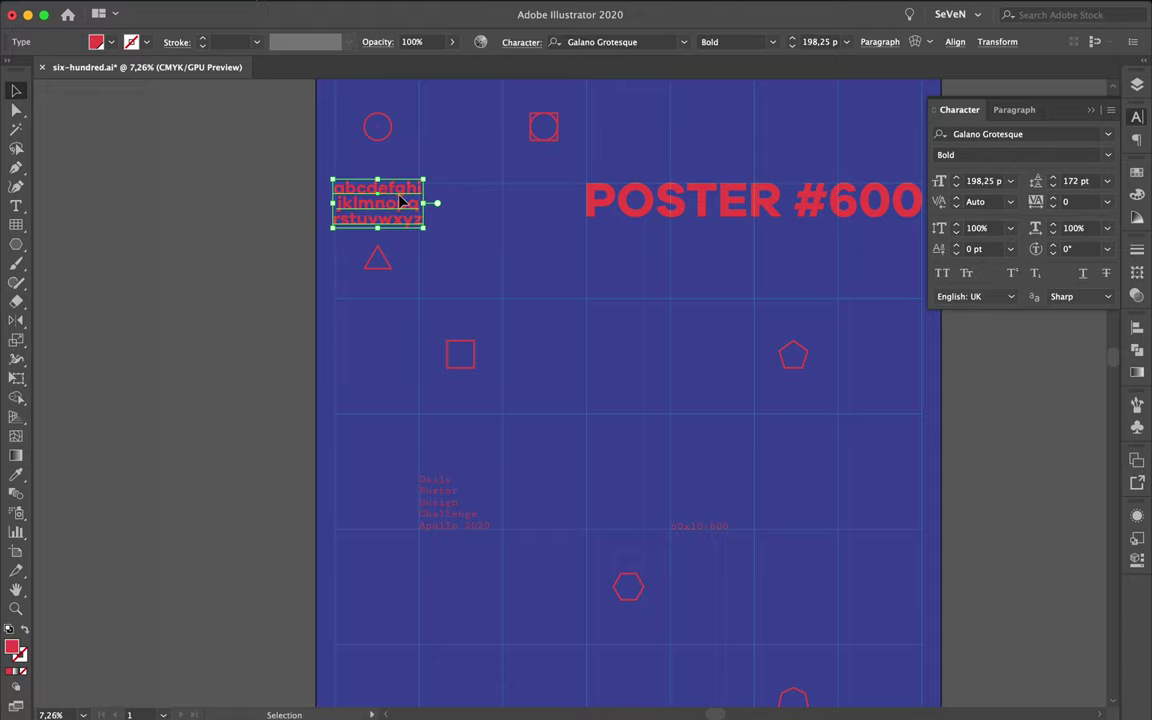
scroll(372, 205, up, 2)
scroll(372, 205, up, 4)
scroll(372, 205, up, 2)
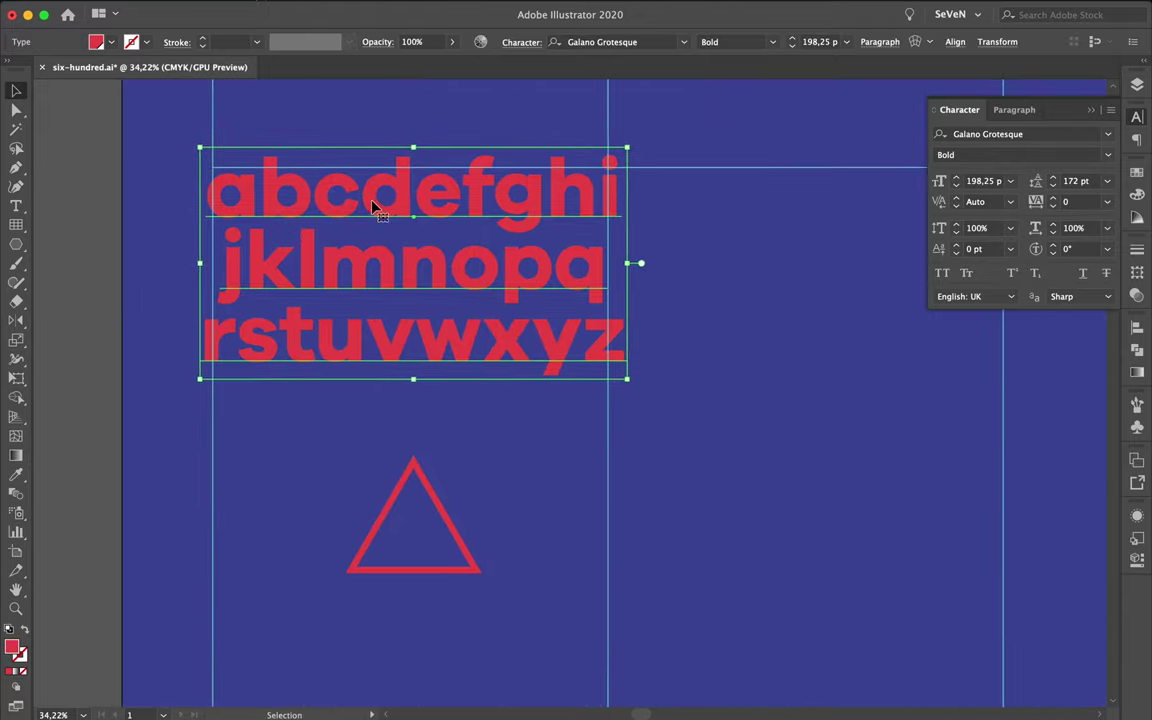
drag(313, 193, 313, 189)
Step: Select the small circle-in-square group and drag it straight down
scroll(413, 257, down, 2)
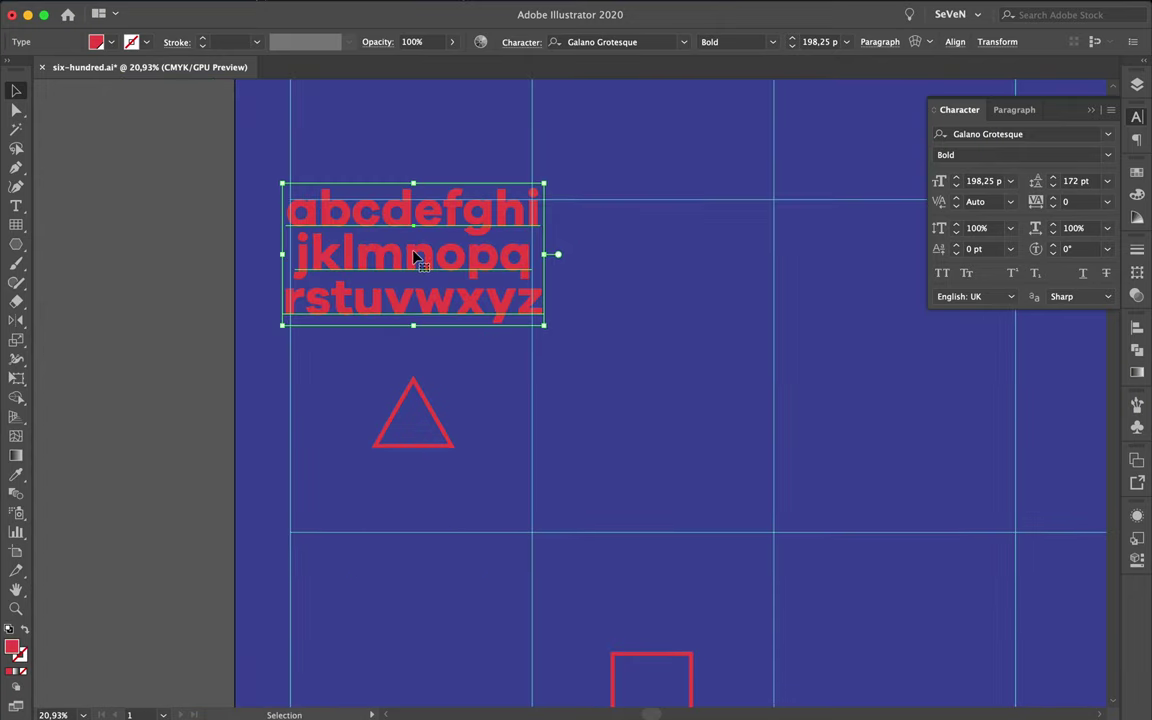
scroll(413, 257, down, 4)
scroll(413, 257, down, 1)
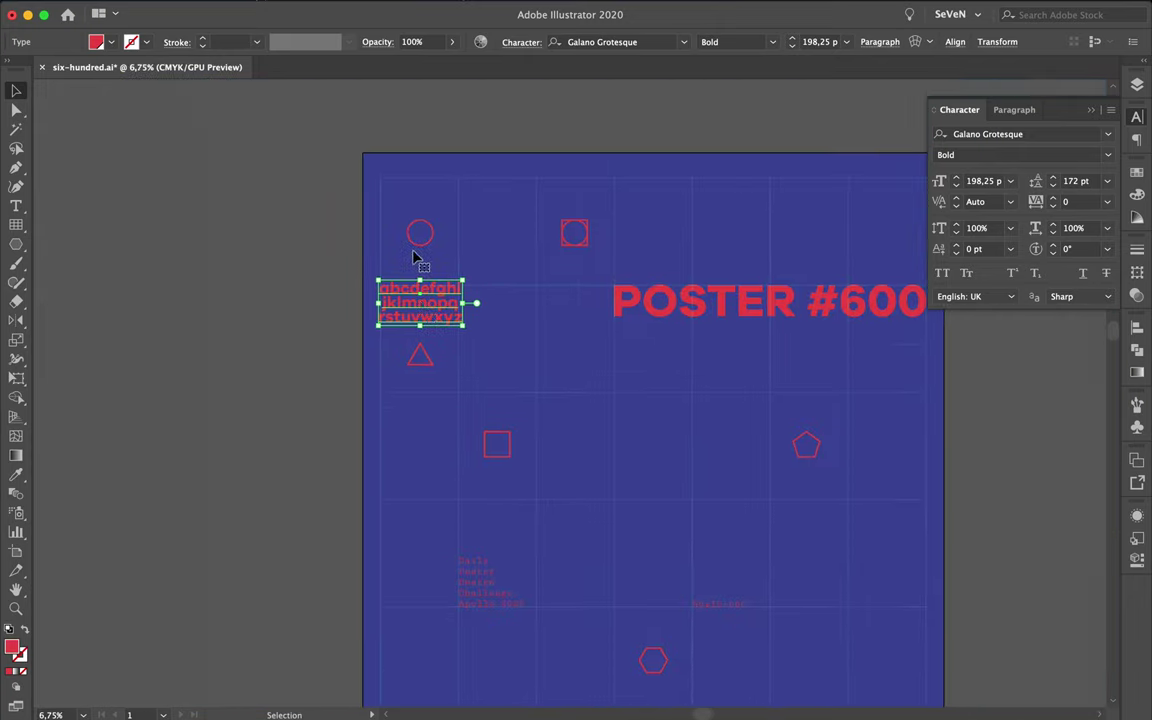
click(574, 232)
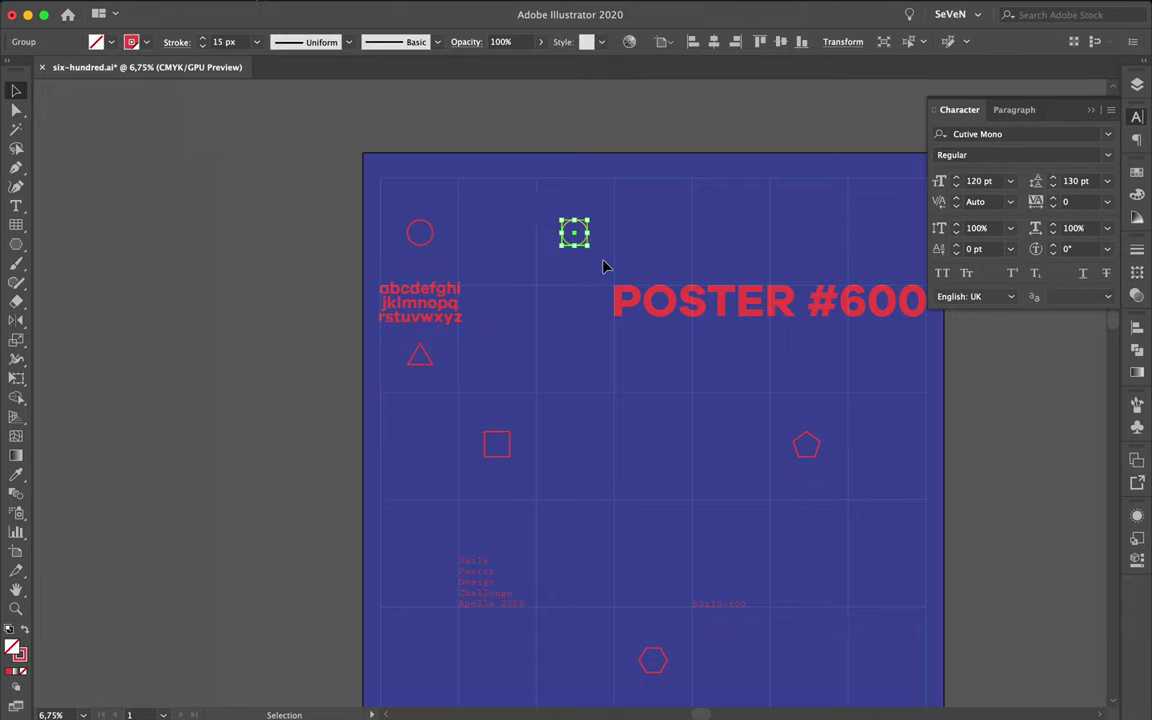
drag(607, 265, 564, 189)
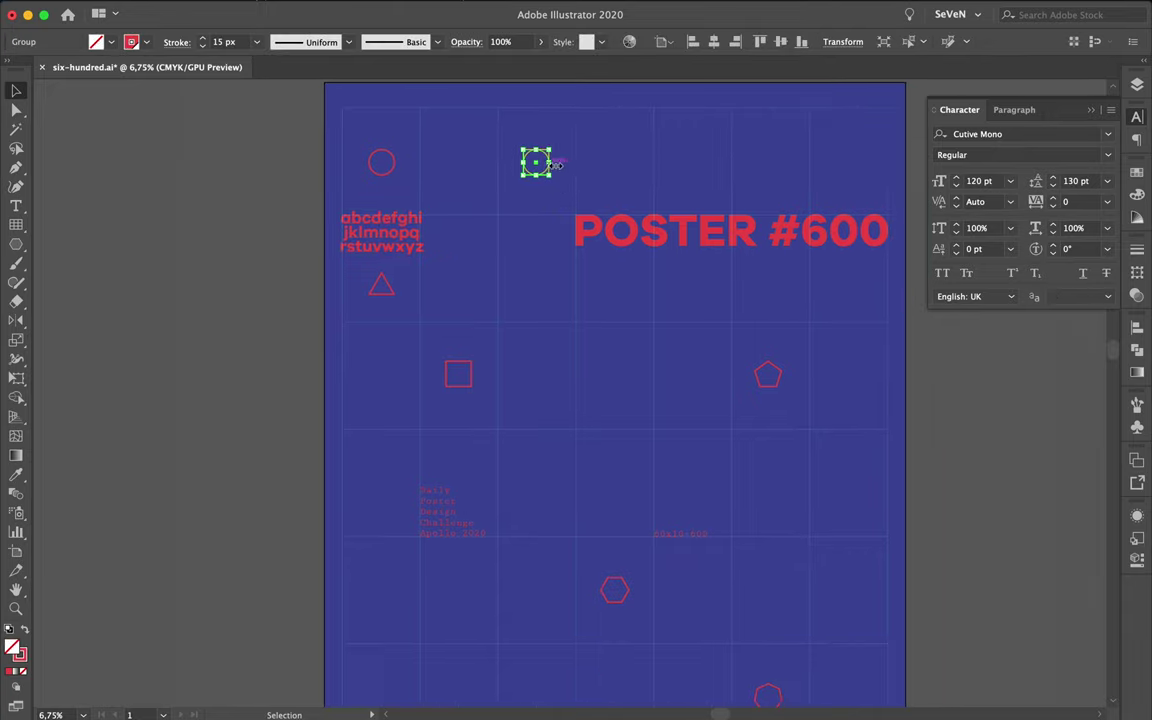
click(583, 167)
click(535, 161)
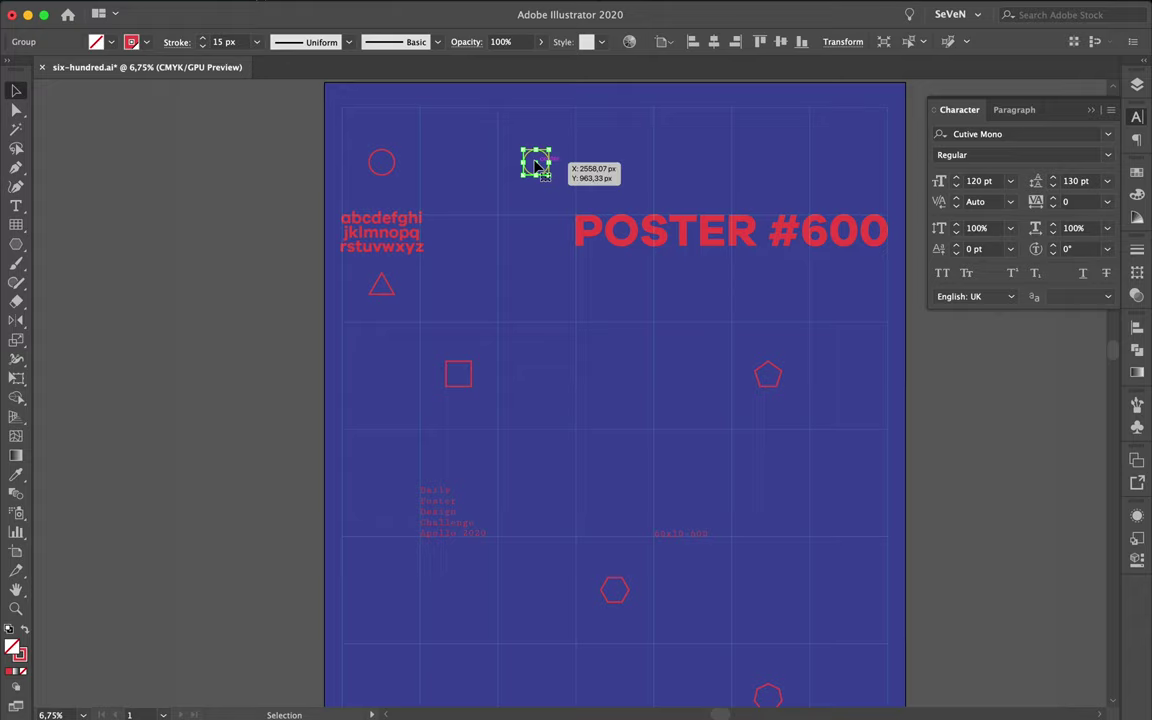
drag(537, 166, 556, 666)
Step: Drop it in the bottom row near the small POSTER #600 line
scroll(540, 560, down, 3)
scroll(530, 520, down, 1)
scroll(520, 490, down, 1)
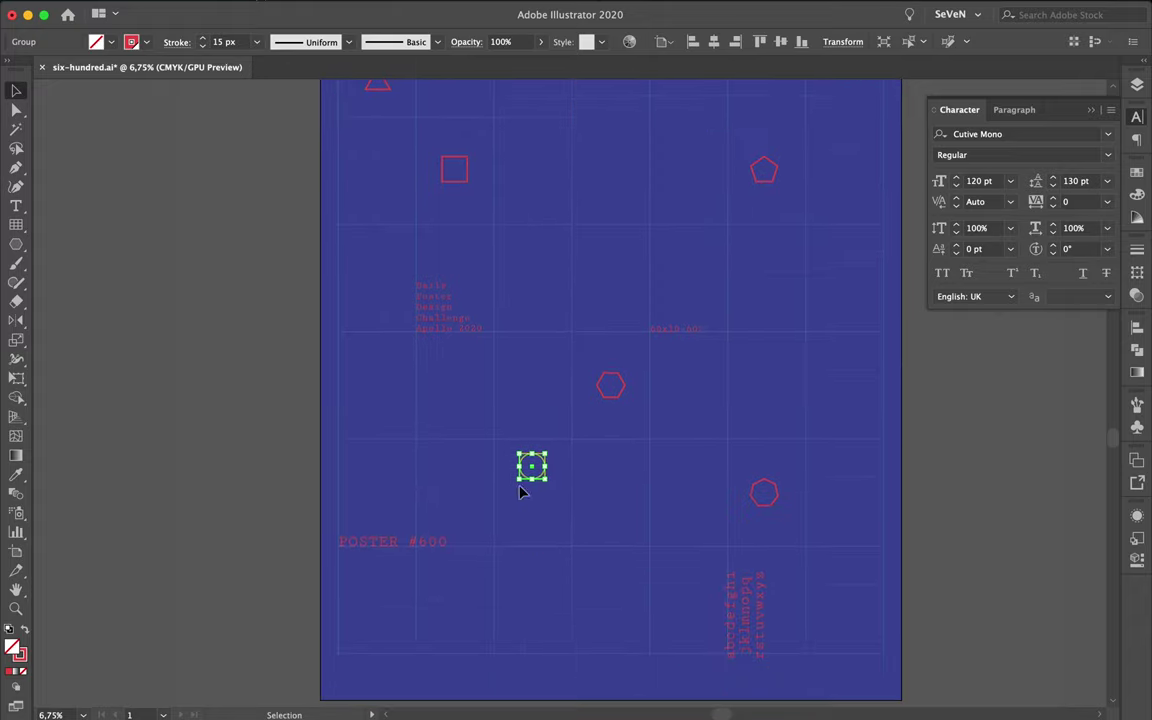
drag(532, 465, 557, 680)
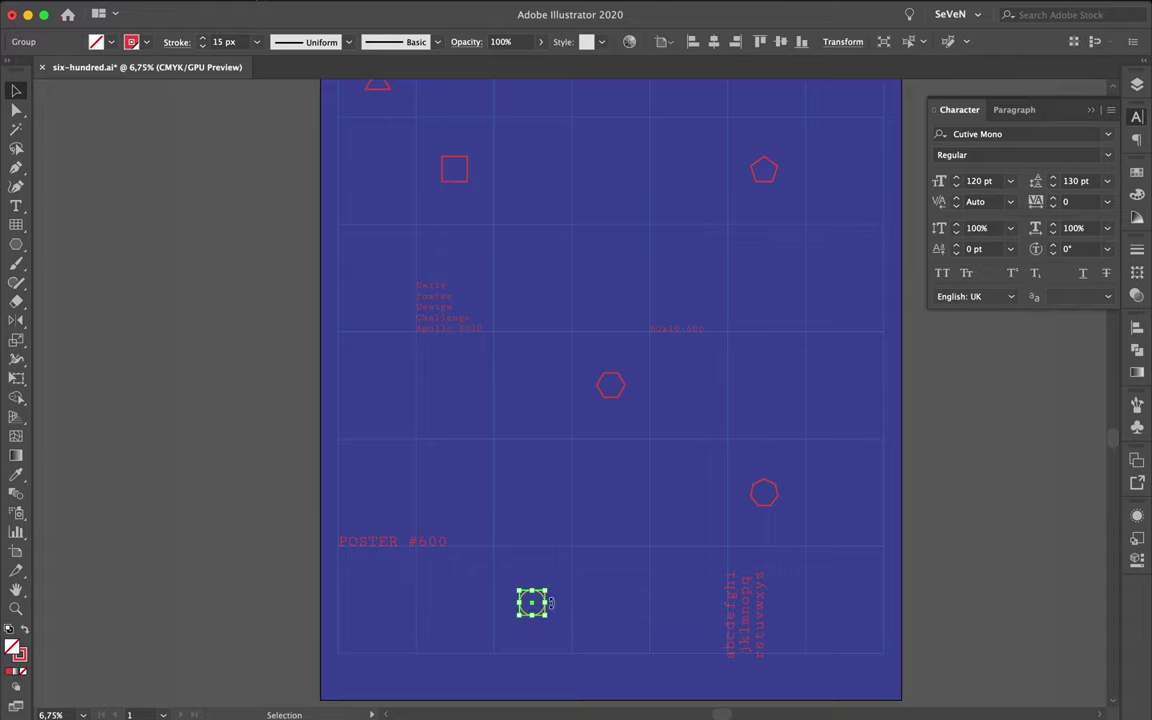
scroll(372, 626, up, 3)
scroll(372, 626, up, 3)
scroll(370, 627, up, 3)
scroll(370, 626, down, 3)
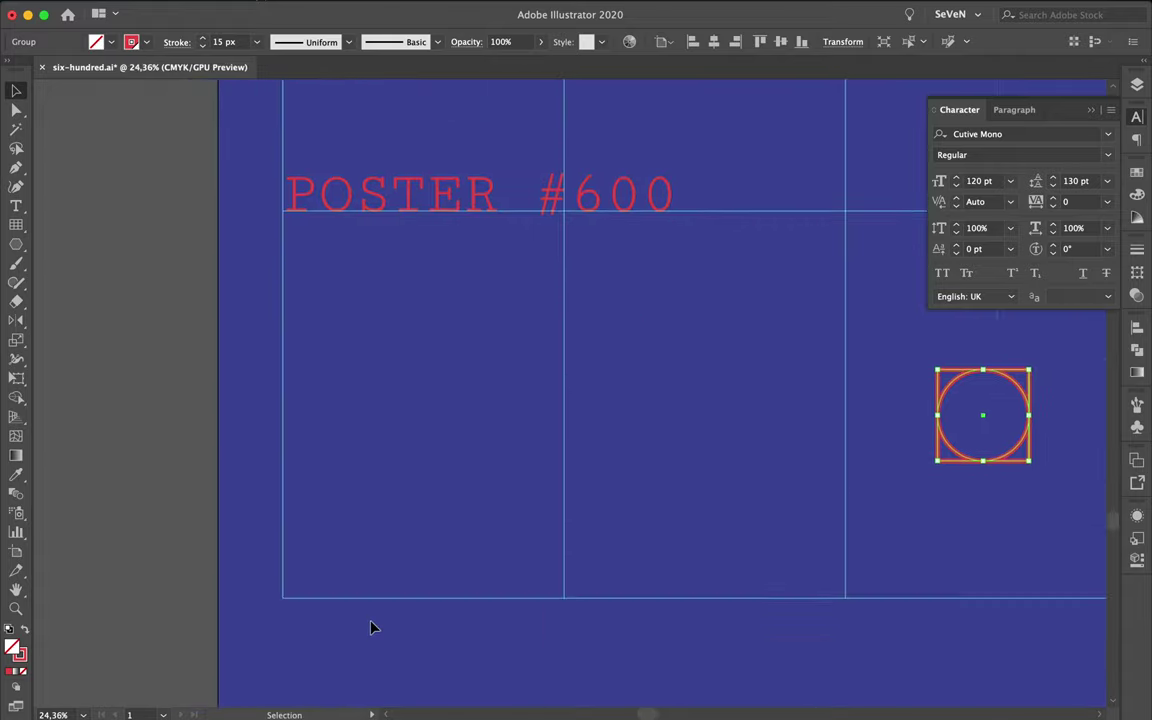
Step: Draw a small closed triangle at the bottom-left margin corner with the Pen tool
key(p)
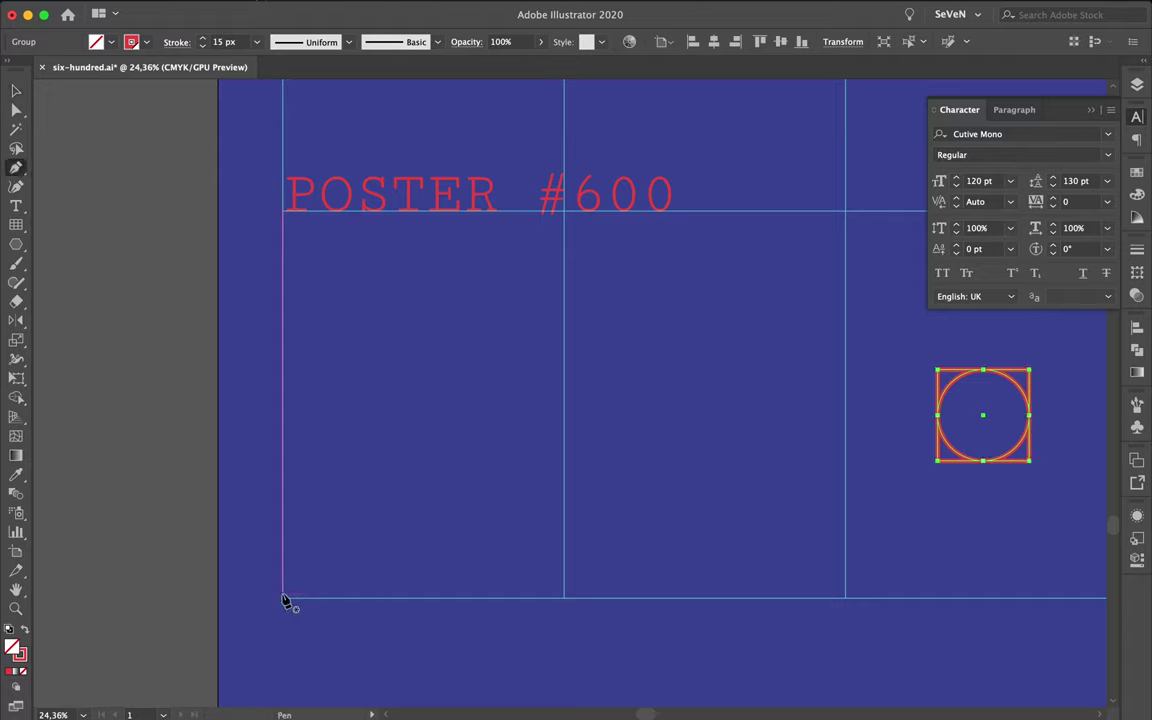
click(282, 598)
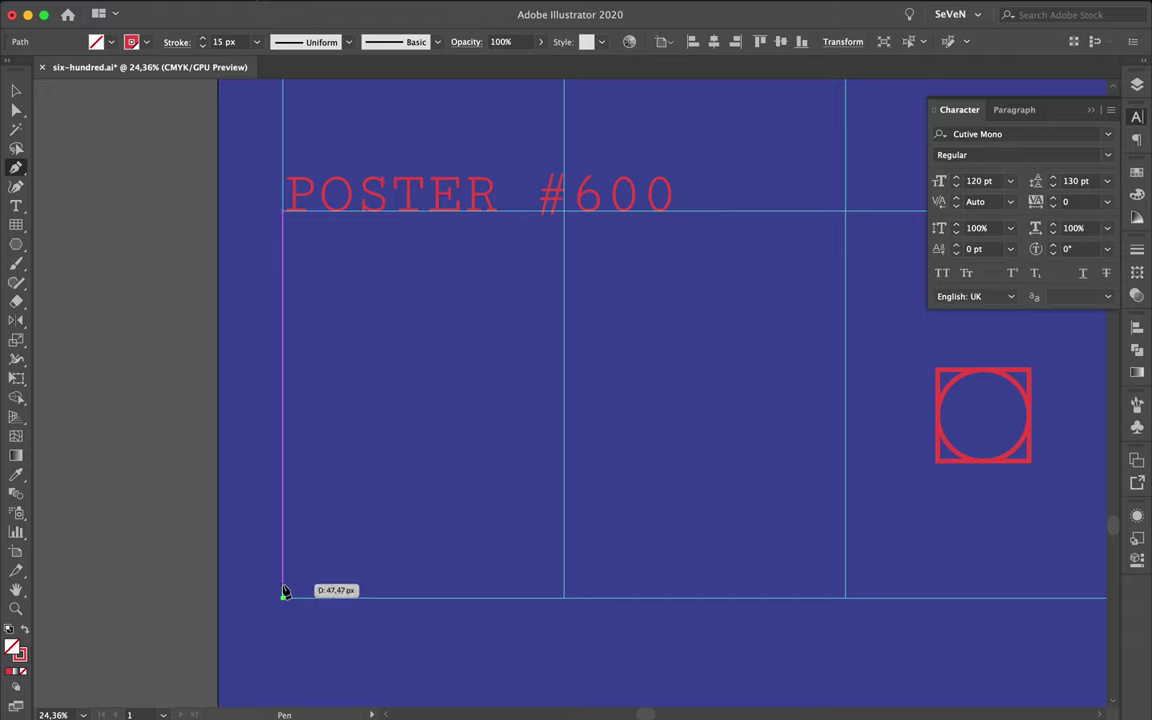
click(284, 592)
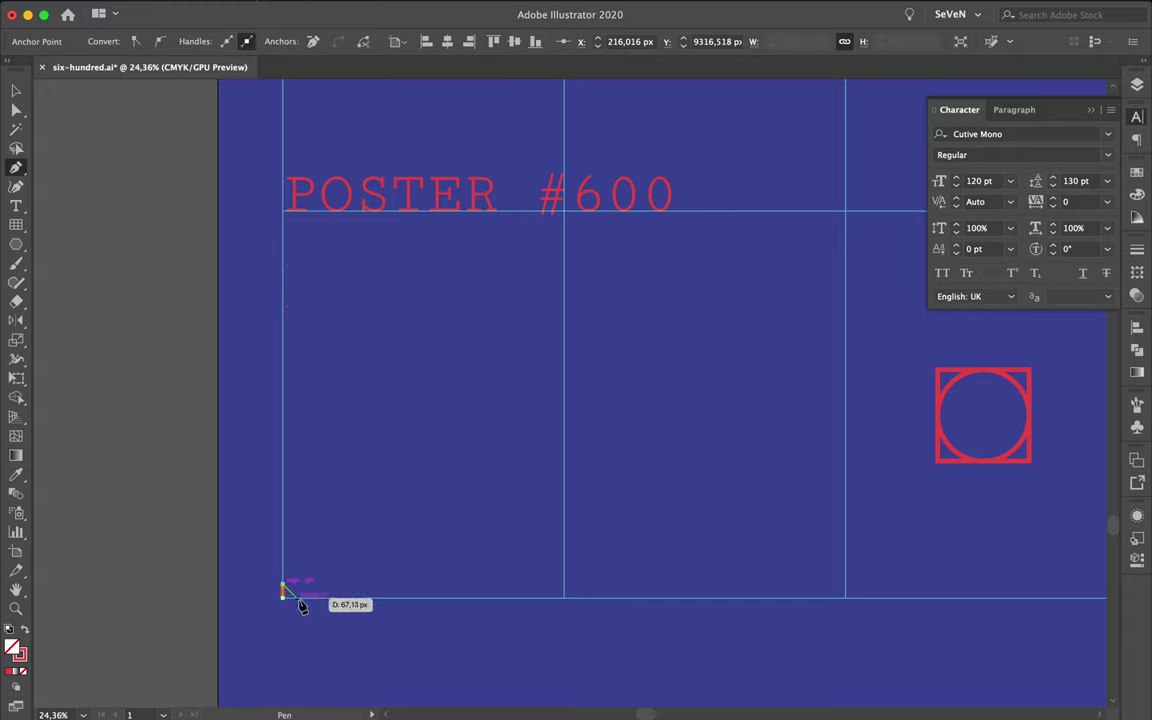
click(297, 598)
click(283, 598)
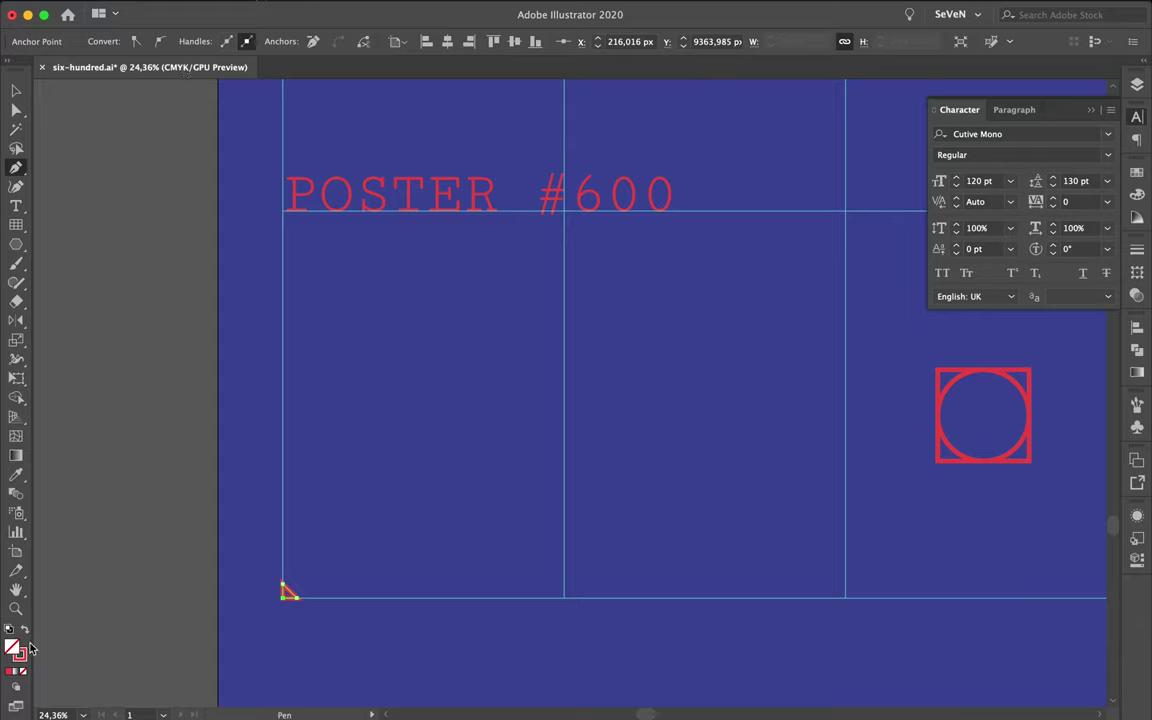
Step: Make the triangle a solid red fill instead of an outline
key(ctrl+shift+a)
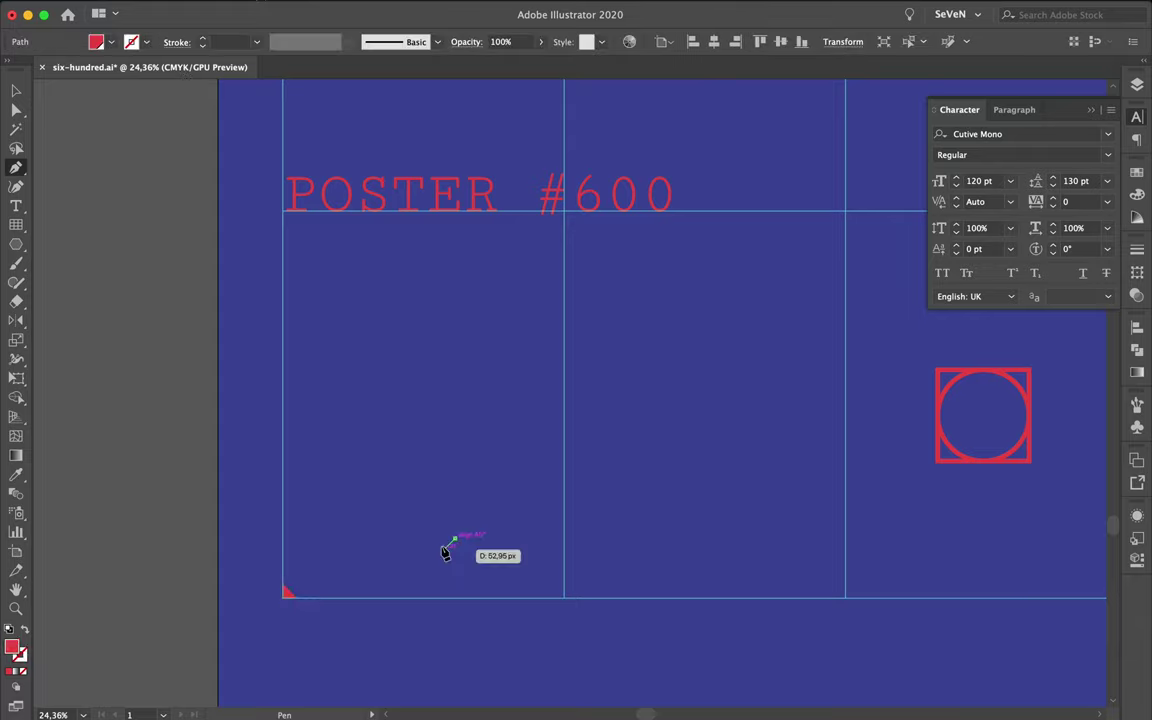
scroll(253, 581, up, 3)
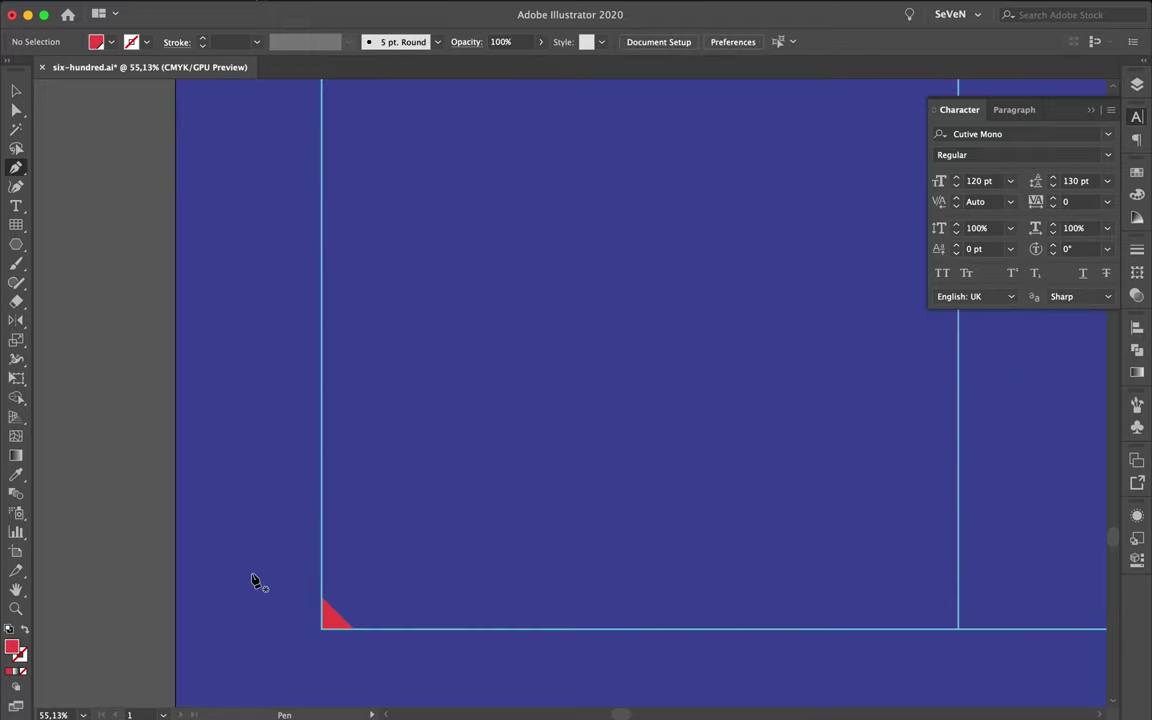
scroll(253, 581, up, 4)
scroll(253, 581, up, 2)
scroll(253, 581, down, 2)
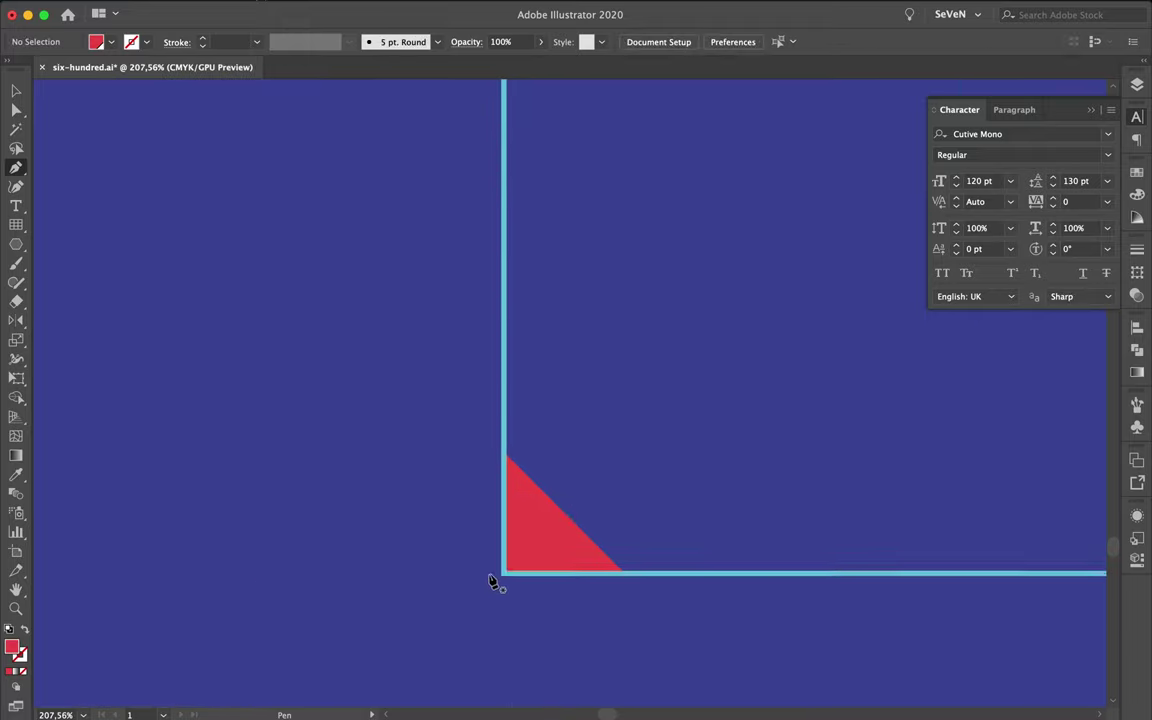
scroll(496, 581, down, 2)
Step: Check the triangle's edges in Outline view and return to the colour preview
key(ctrl+y)
scroll(625, 432, down, 2)
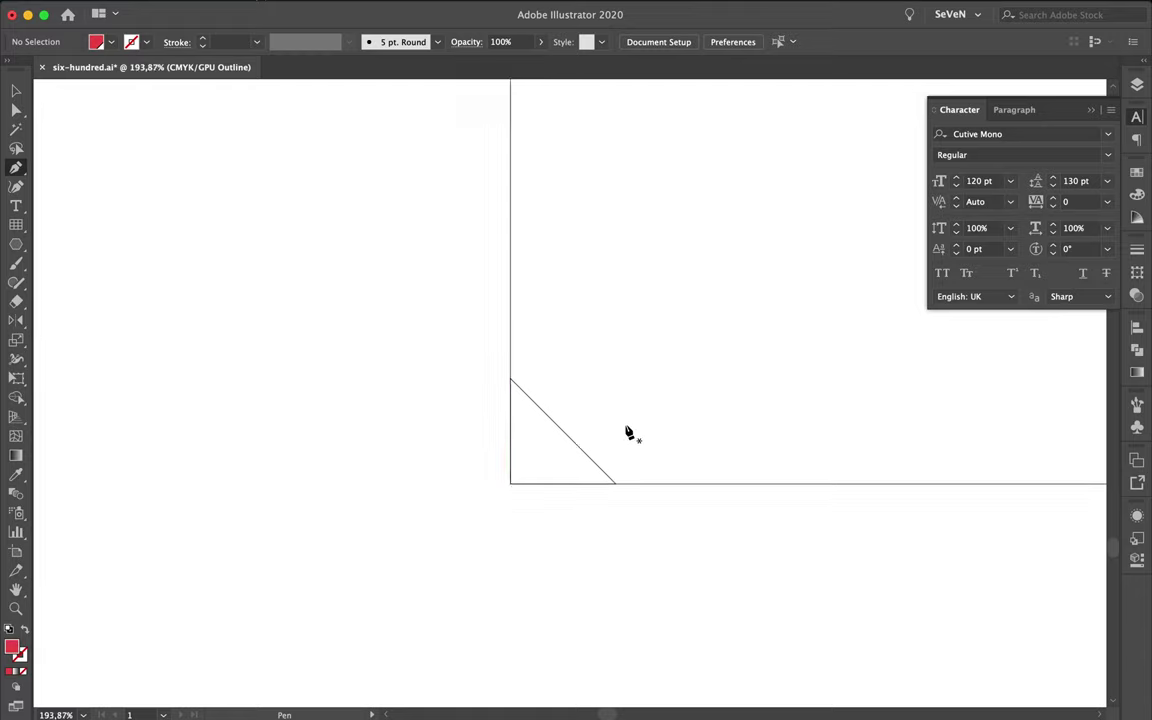
key(ctrl+y)
scroll(625, 432, down, 2)
scroll(625, 432, down, 2)
scroll(627, 432, down, 2)
scroll(627, 432, down, 6)
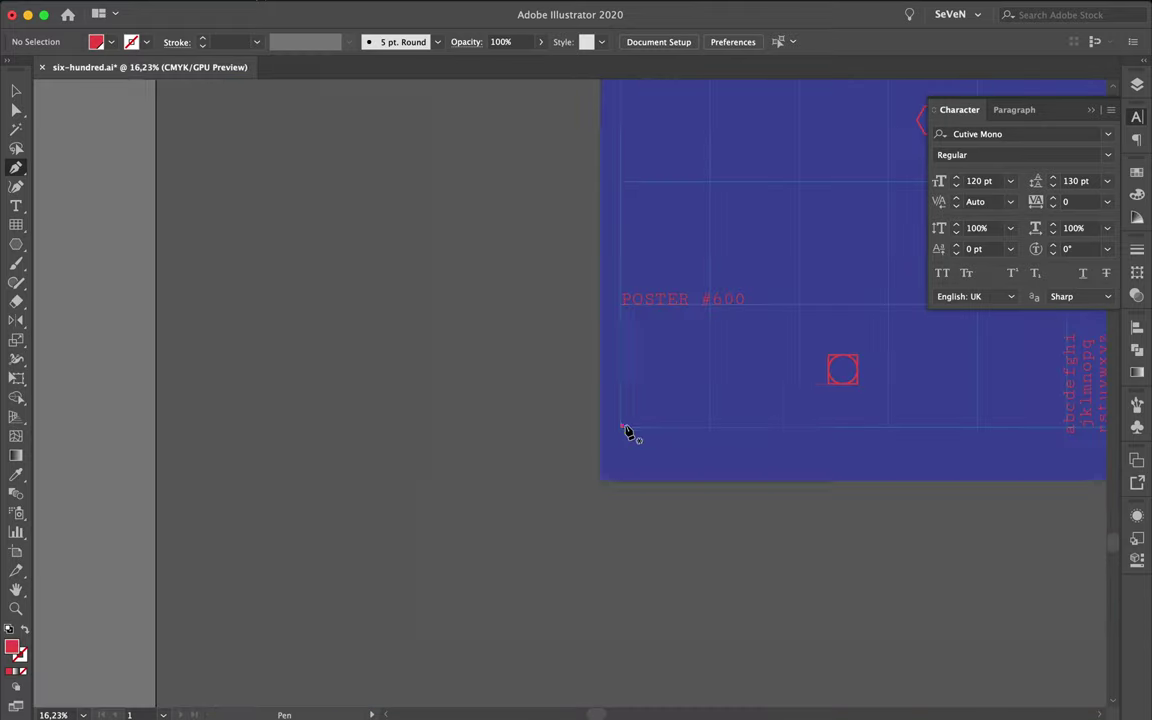
key(v)
scroll(677, 366, right, 2)
scroll(677, 366, up, 1)
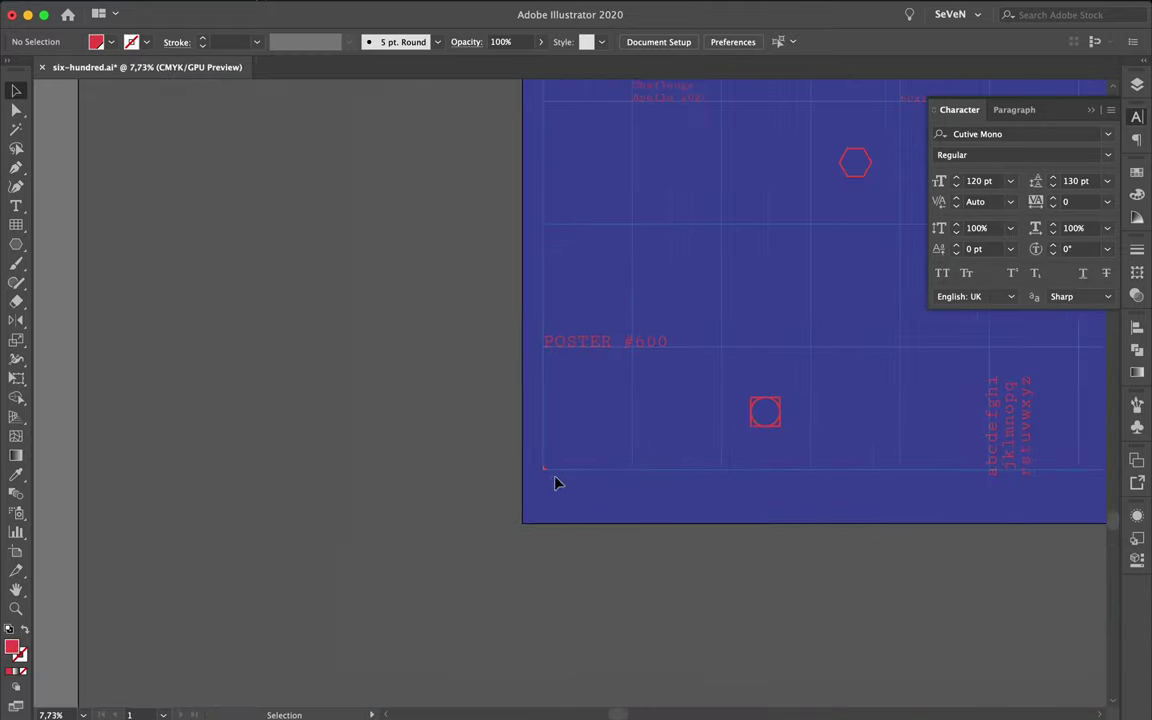
Step: Copy the red corner triangle along the bottom margin onto the next guide intersection
drag(544, 468, 641, 471)
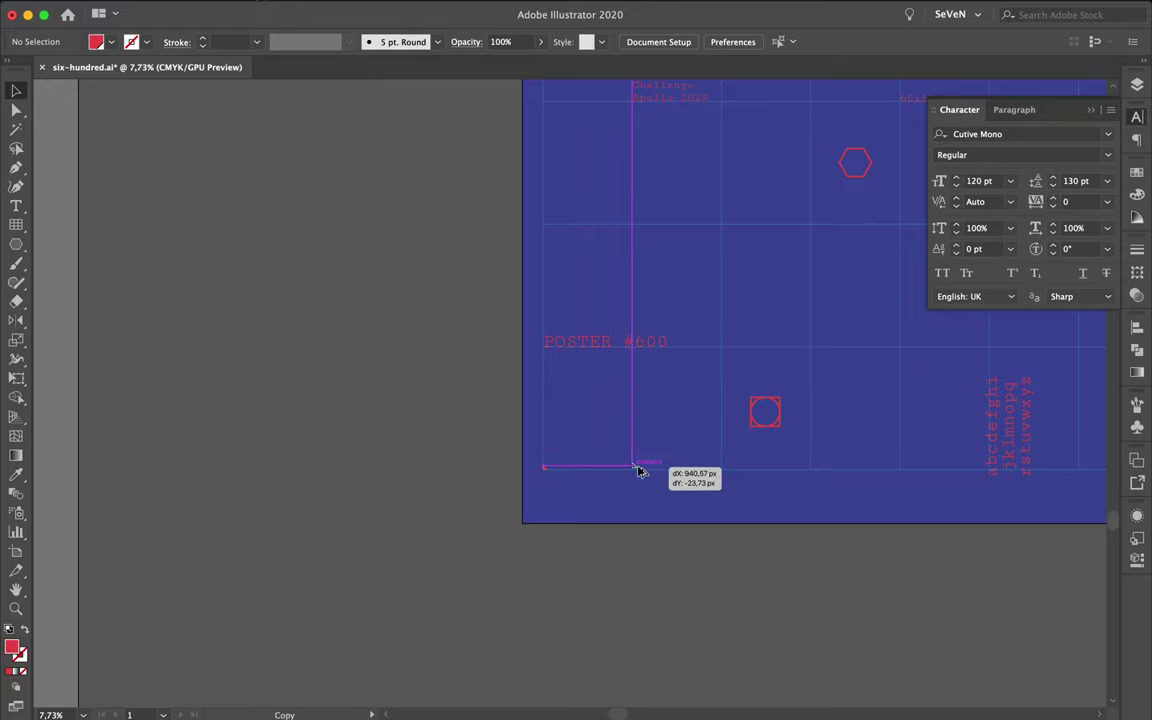
scroll(640, 468, up, 3)
drag(641, 471, 624, 470)
scroll(640, 455, up, 3)
scroll(636, 458, up, 1)
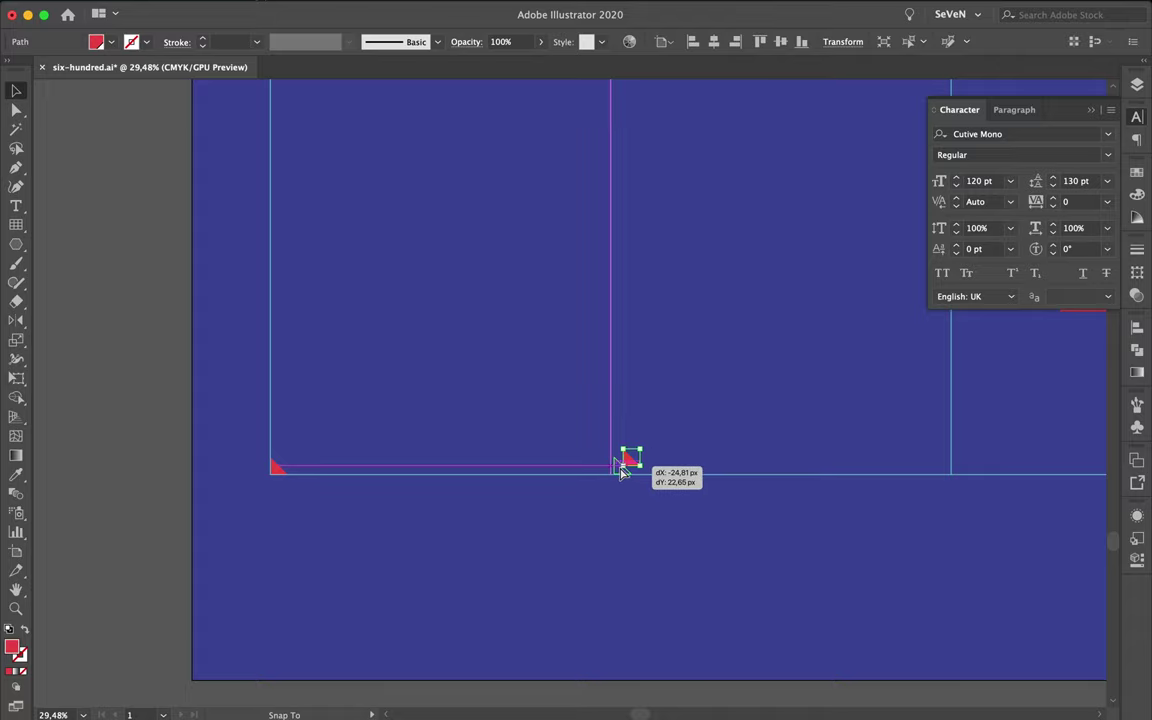
scroll(620, 470, up, 3)
drag(619, 470, 612, 478)
scroll(620, 472, up, 3)
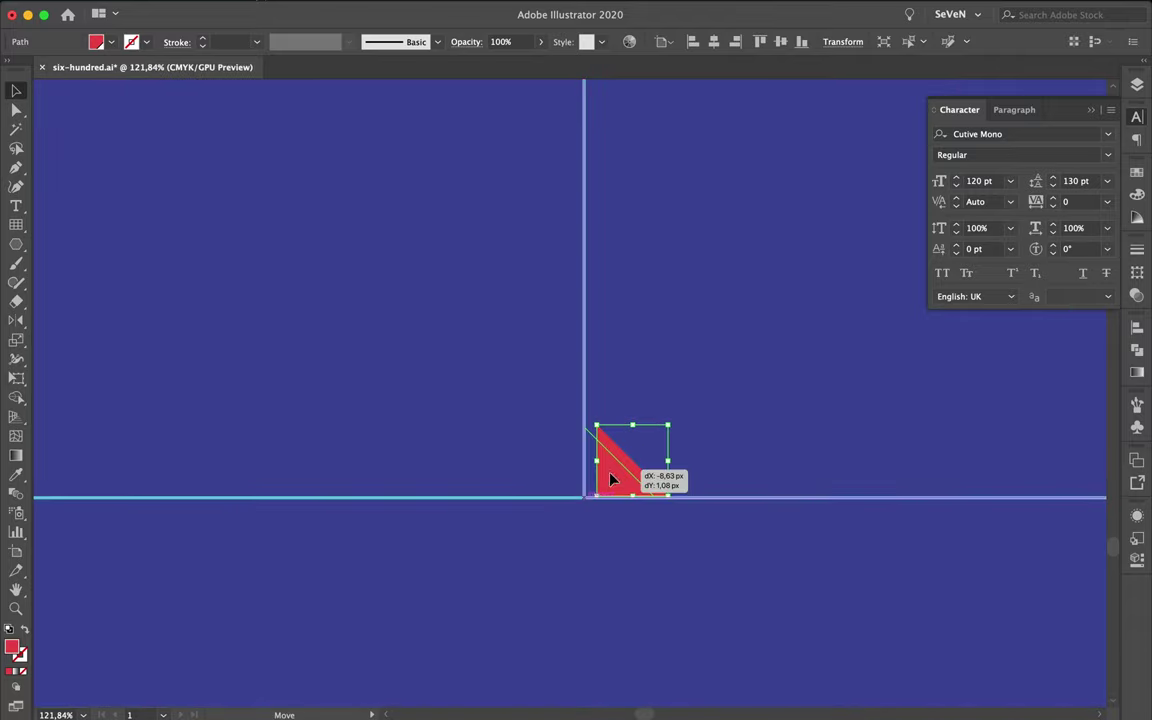
Step: Copy the red triangle up to a higher grid intersection
scroll(612, 476, down, 2)
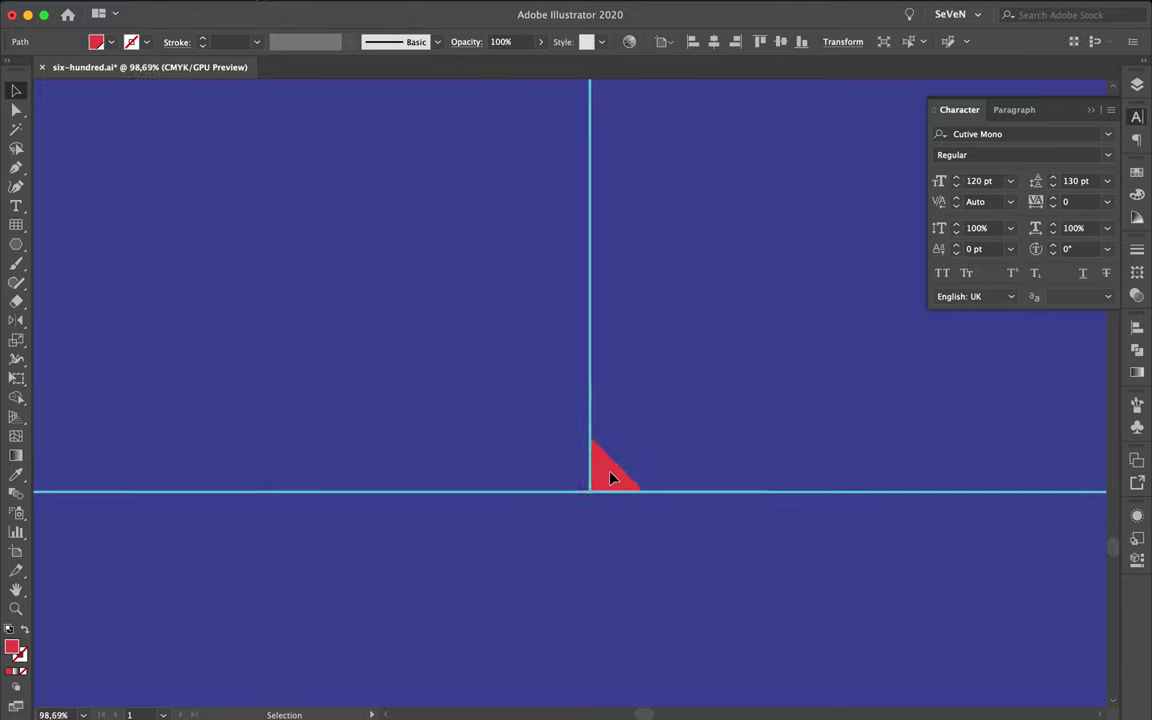
scroll(612, 476, down, 2)
scroll(611, 475, down, 2)
scroll(610, 474, down, 1)
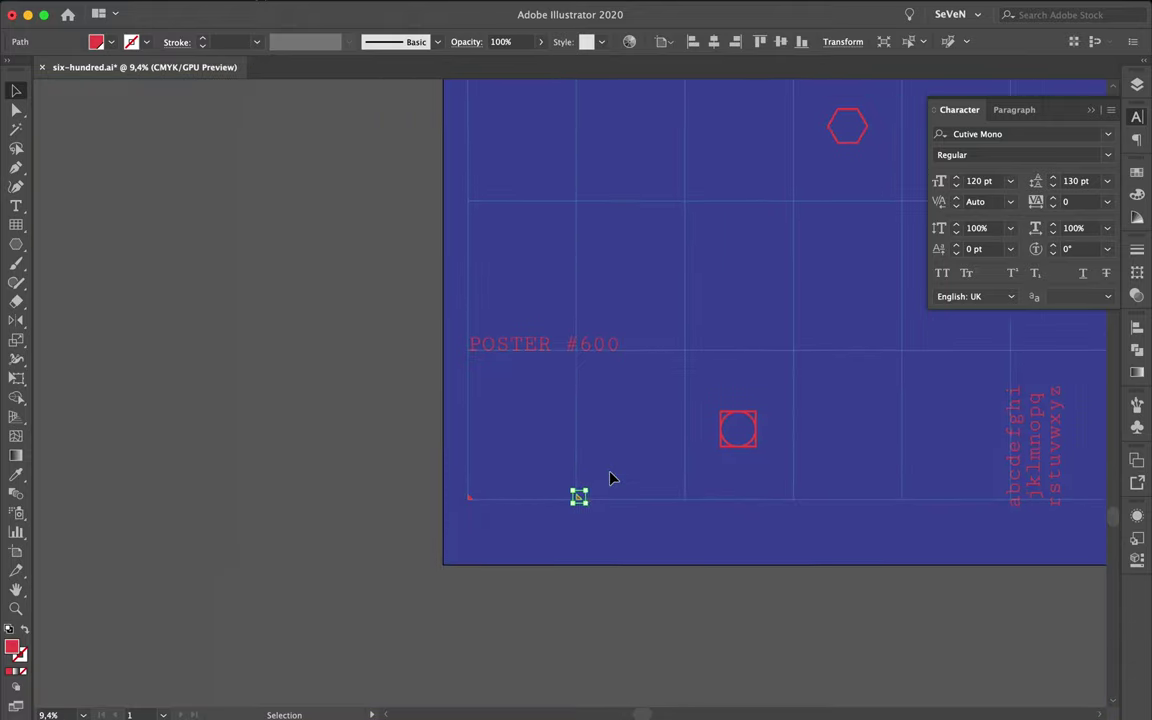
click(578, 505)
mouse_move(579, 498)
mouse_down()
mouse_move(661, 362)
mouse_move(785, 437)
mouse_move(746, 548)
mouse_up()
scroll(661, 368, up, 2)
scroll(661, 362, up, 2)
Step: Flip the triangle copy upside down and set it on the grid intersection
click(746, 547)
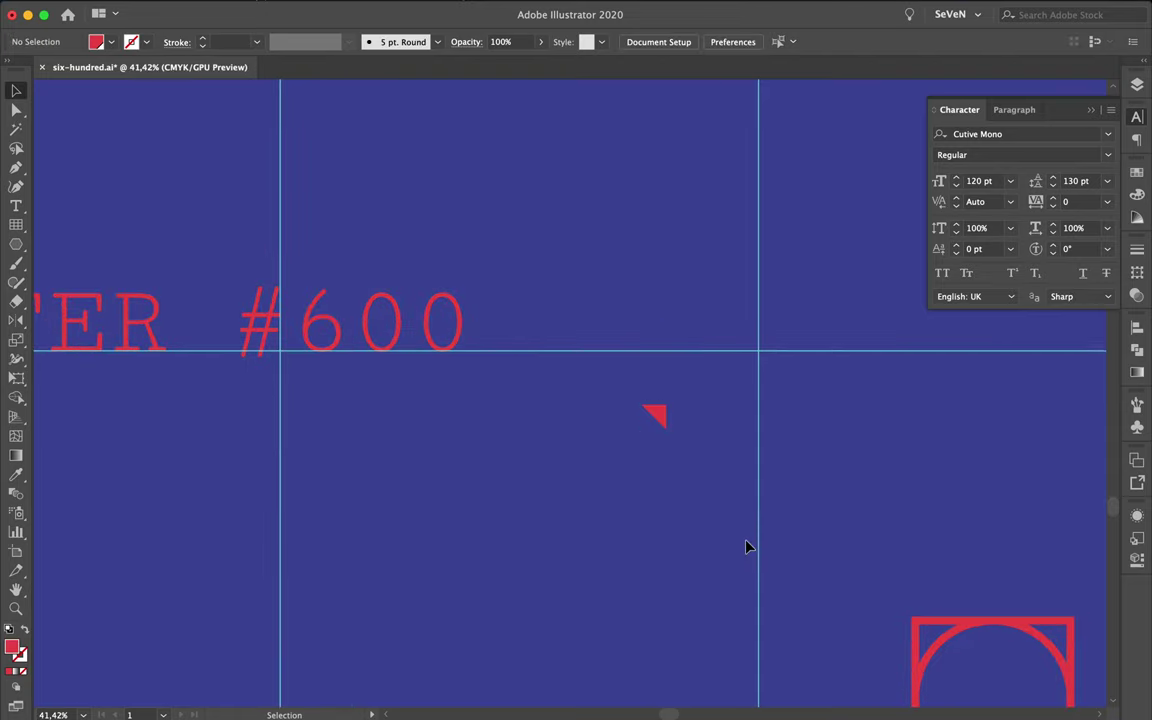
mouse_move(662, 416)
mouse_down()
mouse_move(760, 366)
mouse_move(758, 355)
mouse_up()
scroll(625, 465, down, 3)
scroll(620, 470, down, 3)
click(618, 482)
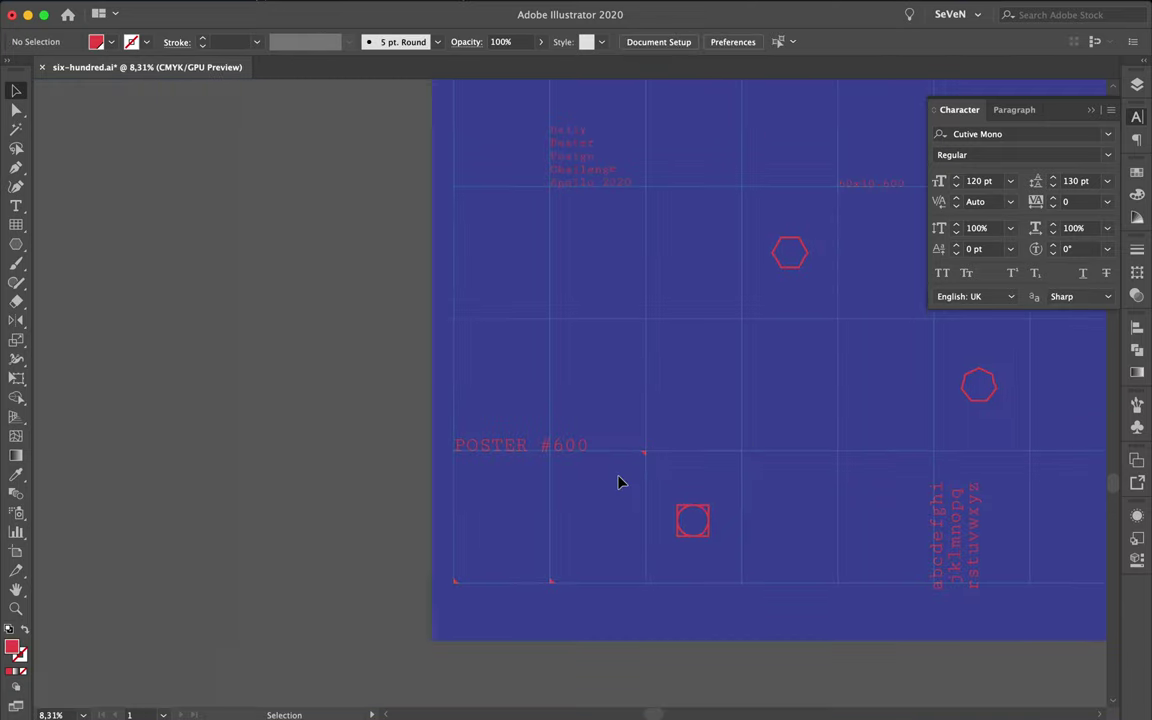
scroll(618, 482, down, 2)
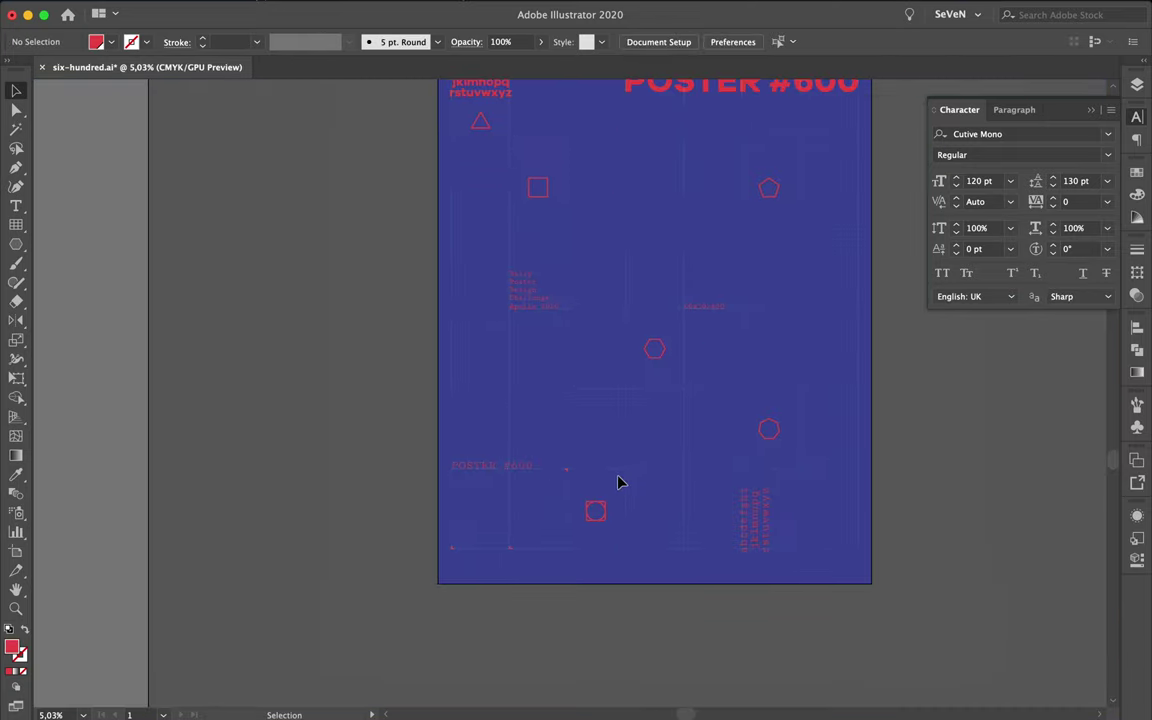
Step: Copy a triangle out to the poster's bottom-right corner
drag(570, 476, 805, 545)
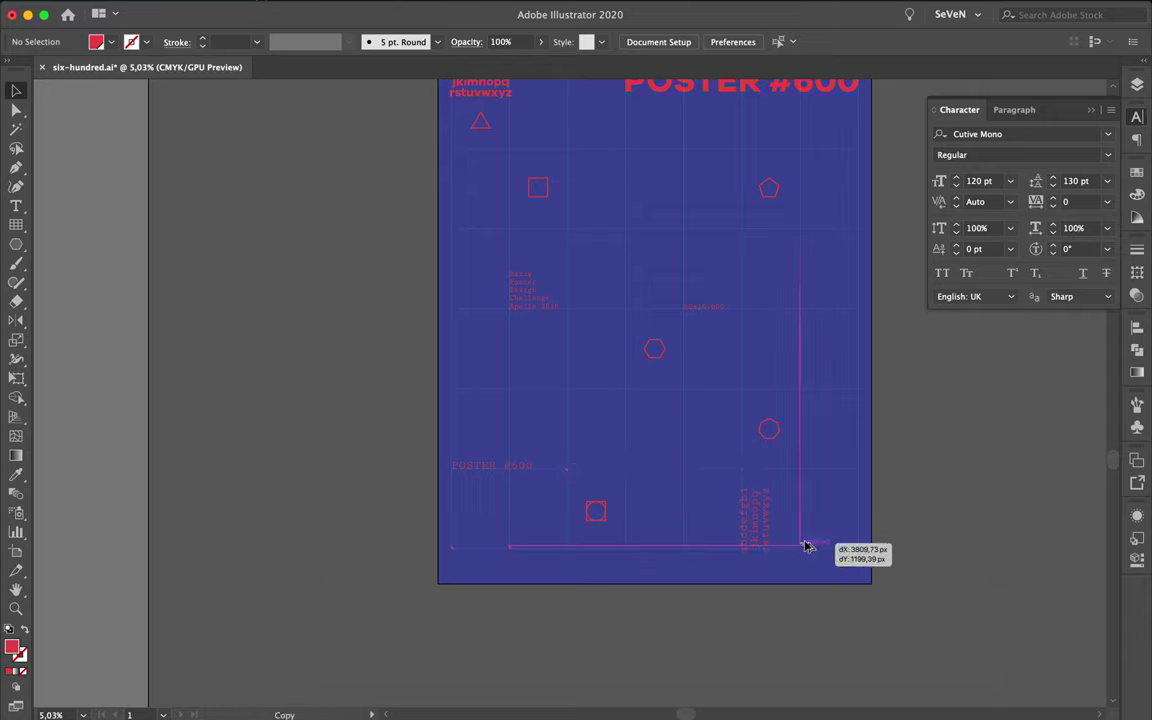
scroll(805, 540, up, 2)
scroll(806, 537, up, 3)
scroll(808, 537, up, 3)
scroll(808, 537, up, 1)
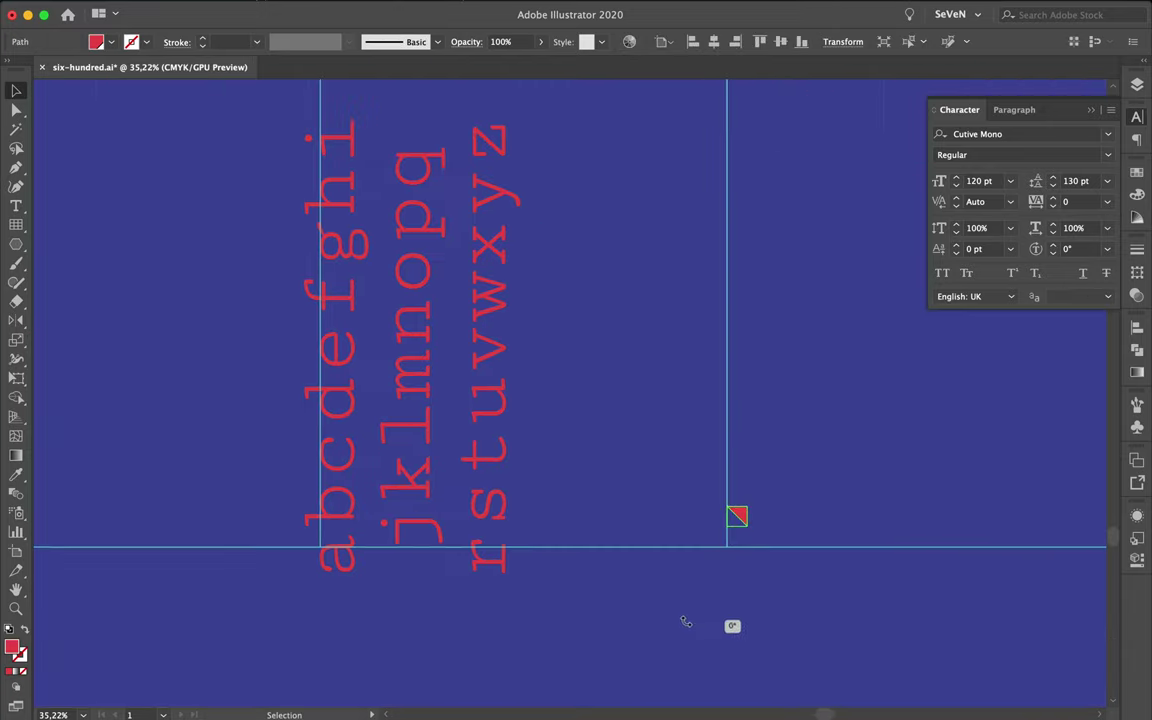
Step: Move the red triangle down onto the bottom horizontal guide
click(768, 521)
drag(736, 519, 737, 541)
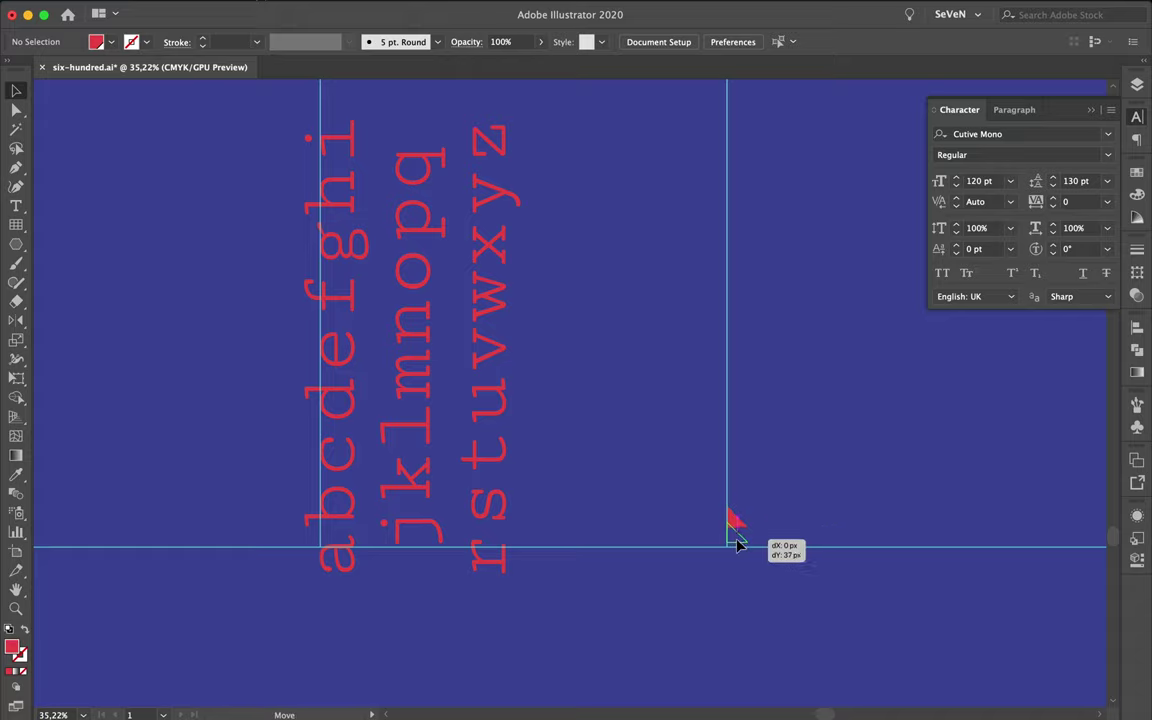
scroll(737, 545, down, 3)
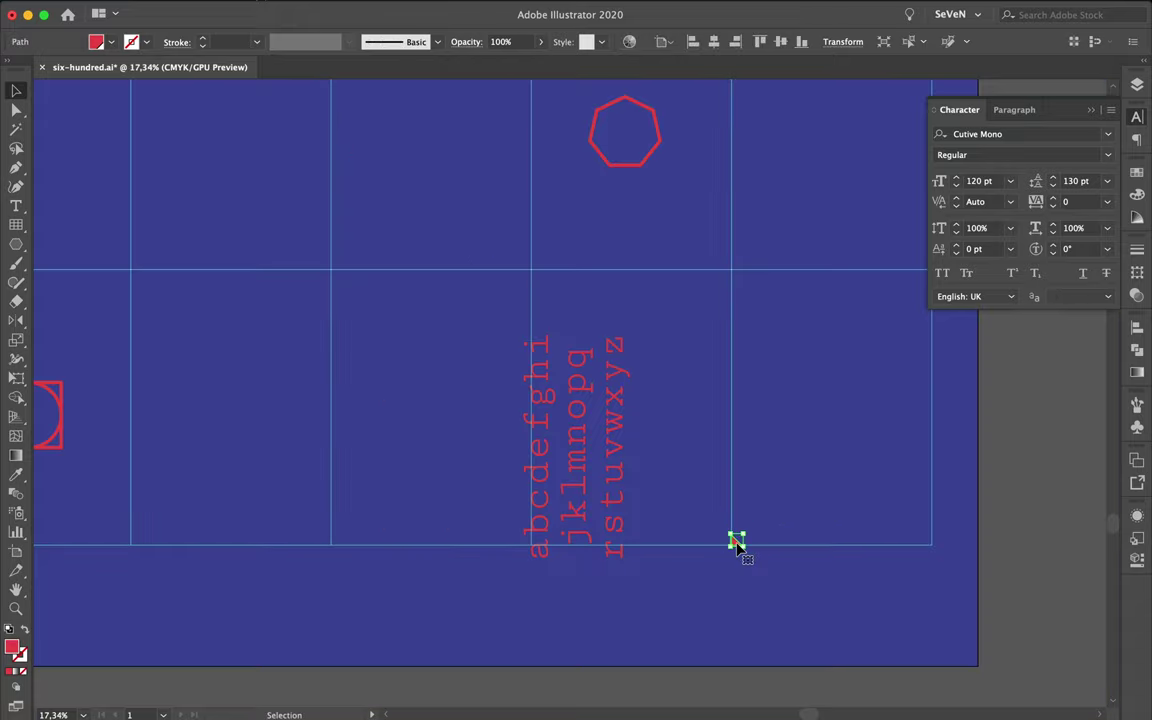
scroll(737, 545, down, 2)
scroll(737, 548, up, 3)
scroll(737, 550, up, 3)
scroll(737, 552, up, 3)
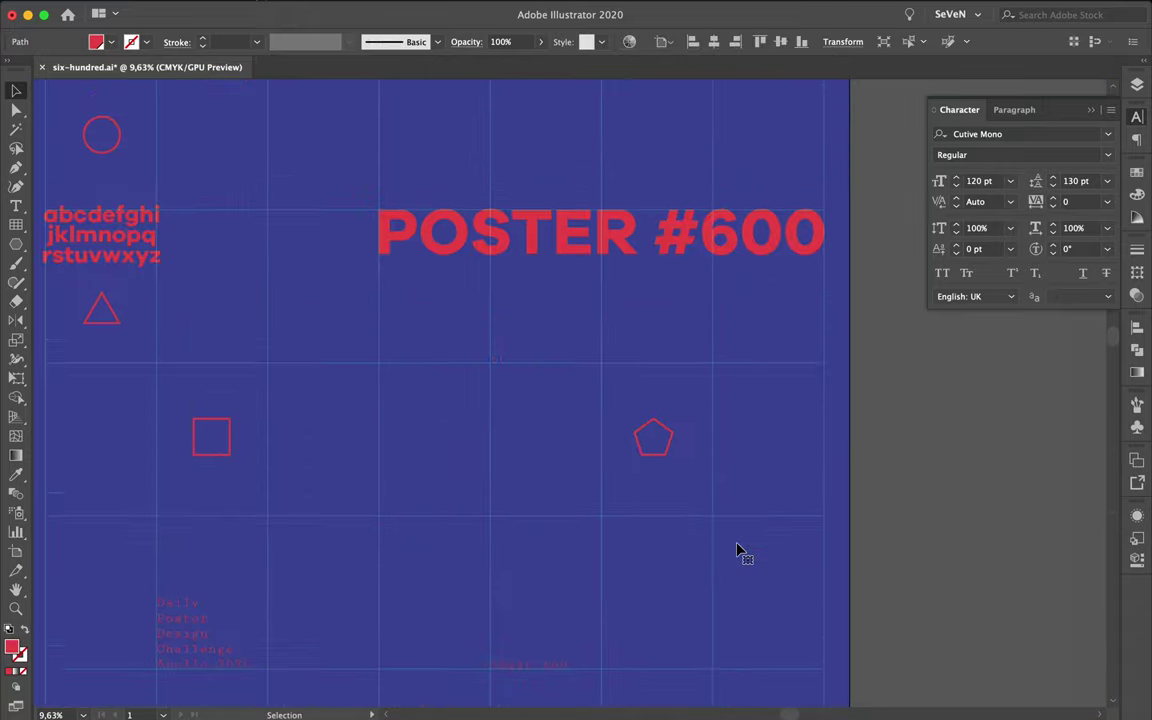
scroll(737, 552, up, 3)
Step: Rotate the red triangle 180° and move it to the artboard's top-right corner
key(super+equal)
key(super+equal)
key(super+equal)
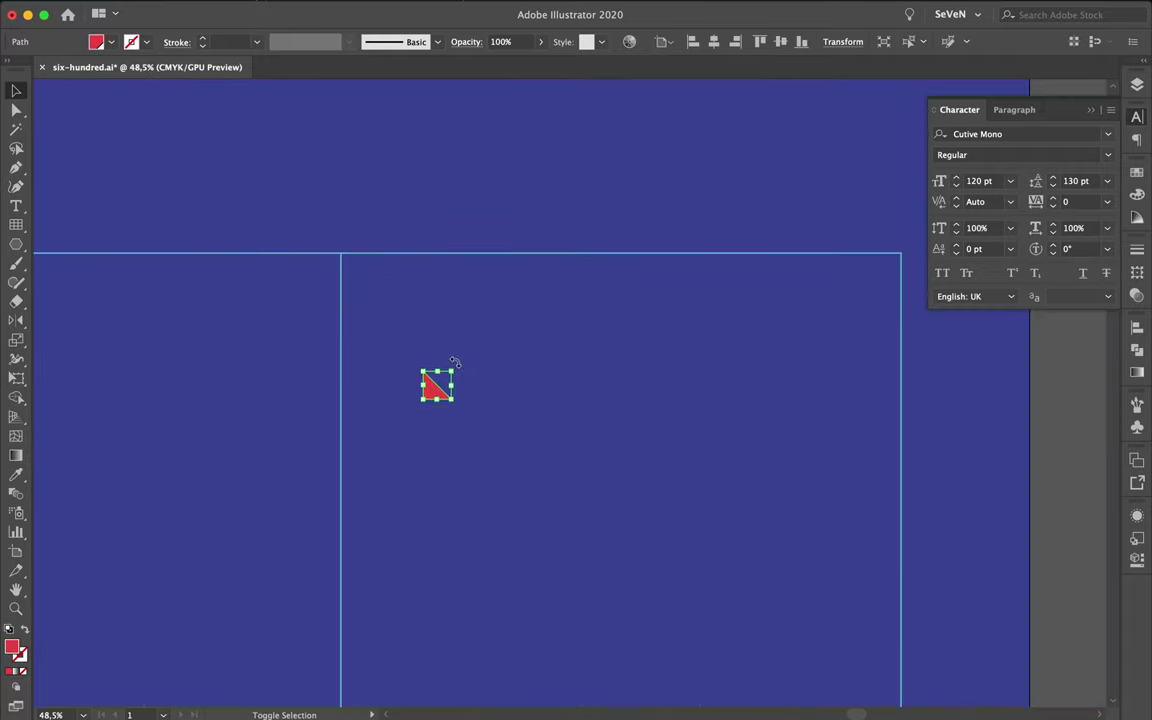
drag(455, 362, 360, 537)
click(502, 400)
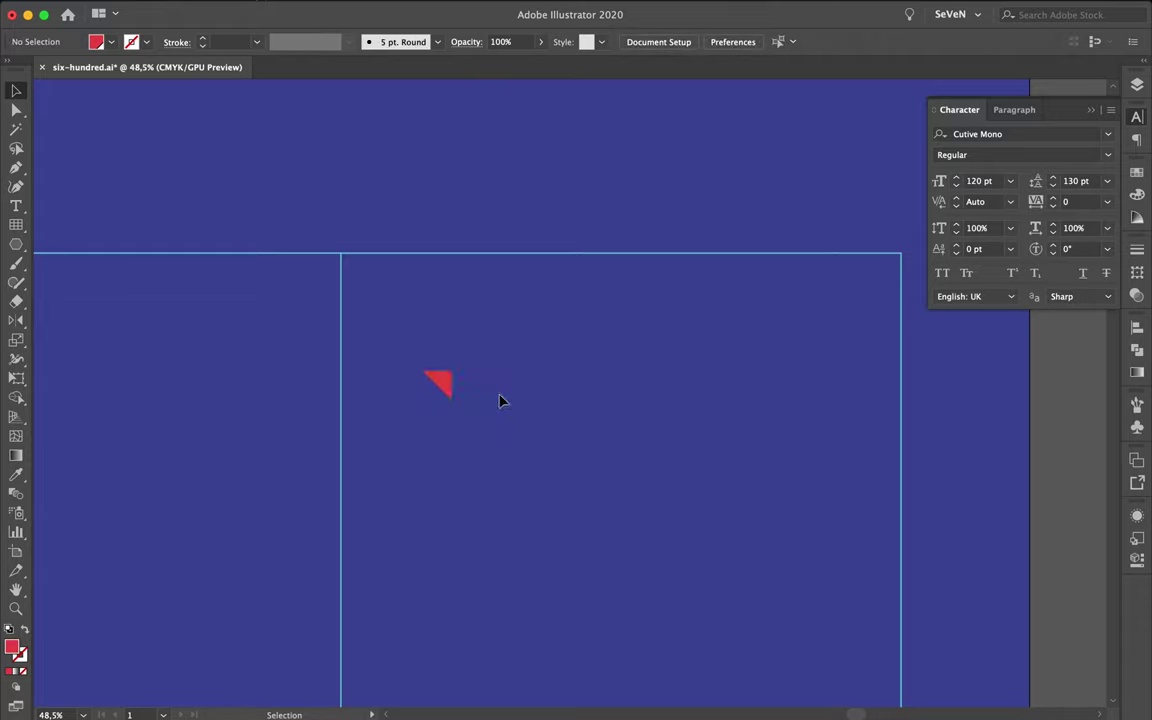
mouse_move(445, 388)
mouse_down()
mouse_move(895, 270)
mouse_move(674, 455)
mouse_up()
Step: Enlarge the triangle so it fills the top-right margin corner
click(670, 434)
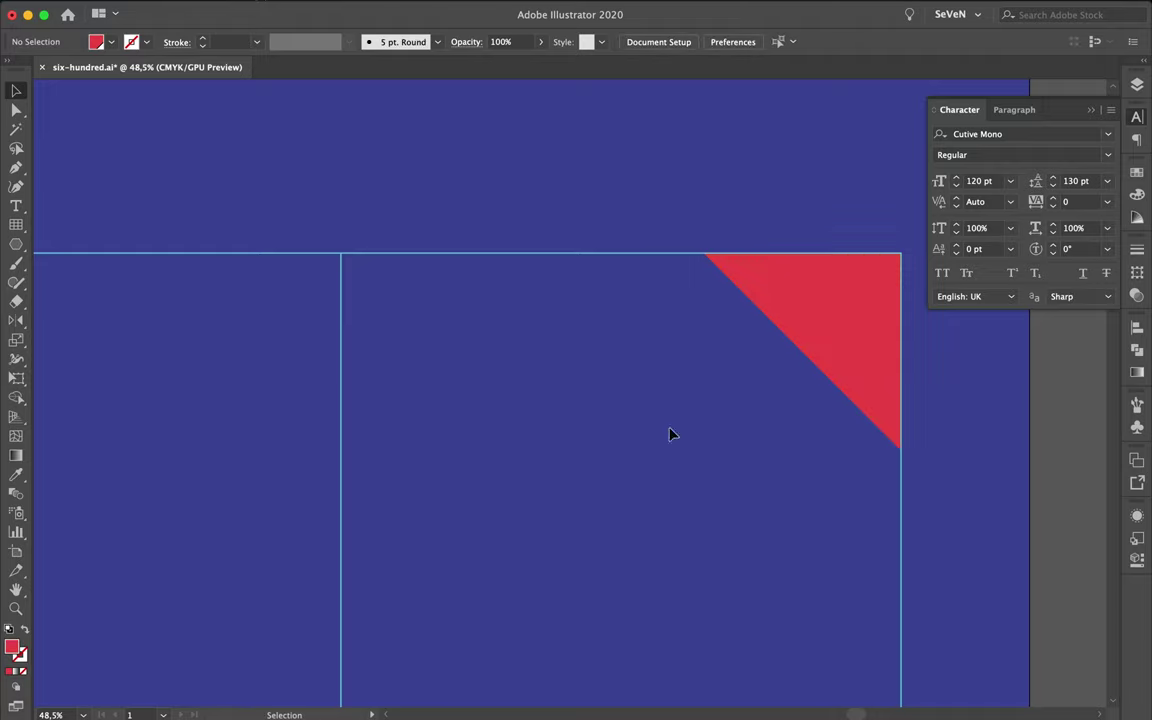
scroll(620, 560, down, 2)
scroll(620, 560, down, 3)
scroll(620, 560, down, 3)
scroll(618, 563, down, 2)
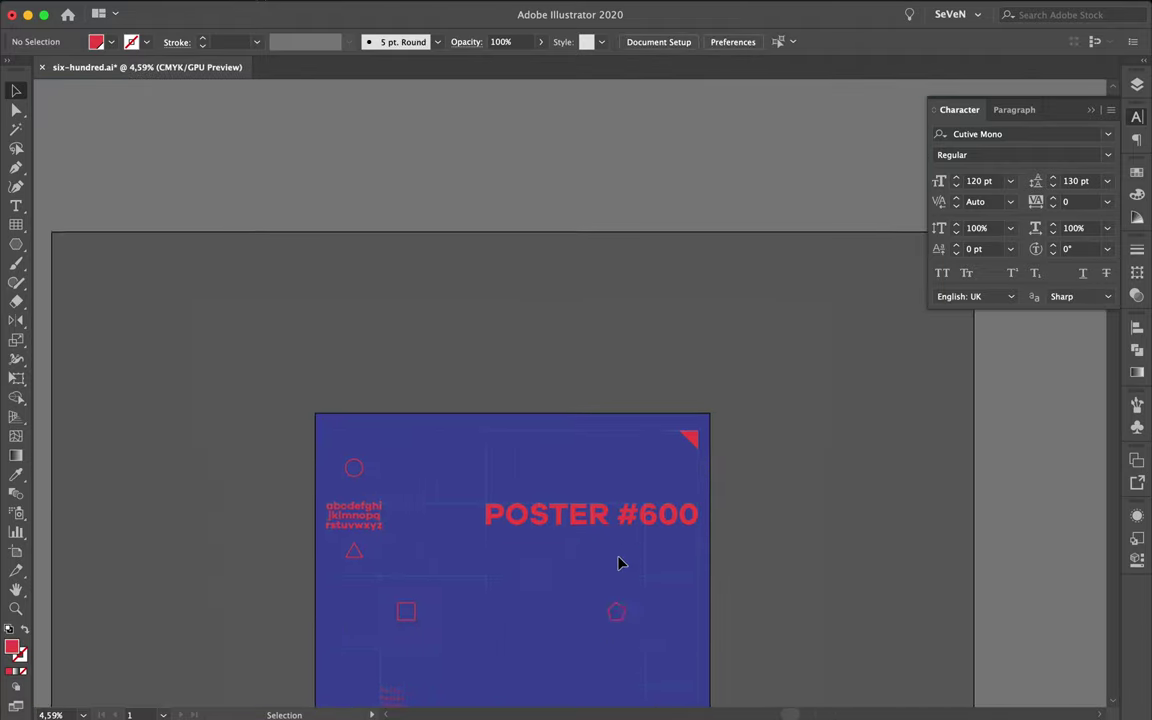
scroll(618, 563, up, 1)
scroll(618, 563, up, 1)
scroll(618, 563, up, 1)
scroll(618, 563, up, 1)
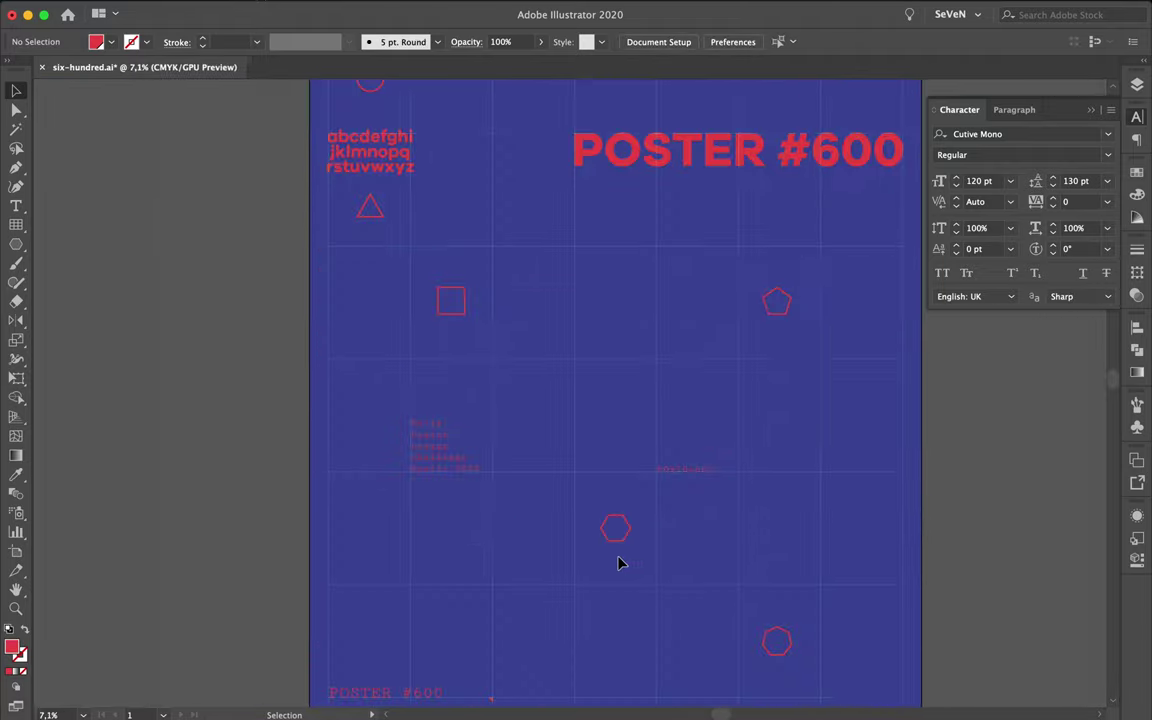
scroll(618, 563, up, 1)
scroll(618, 563, up, 1)
scroll(618, 563, up, 1)
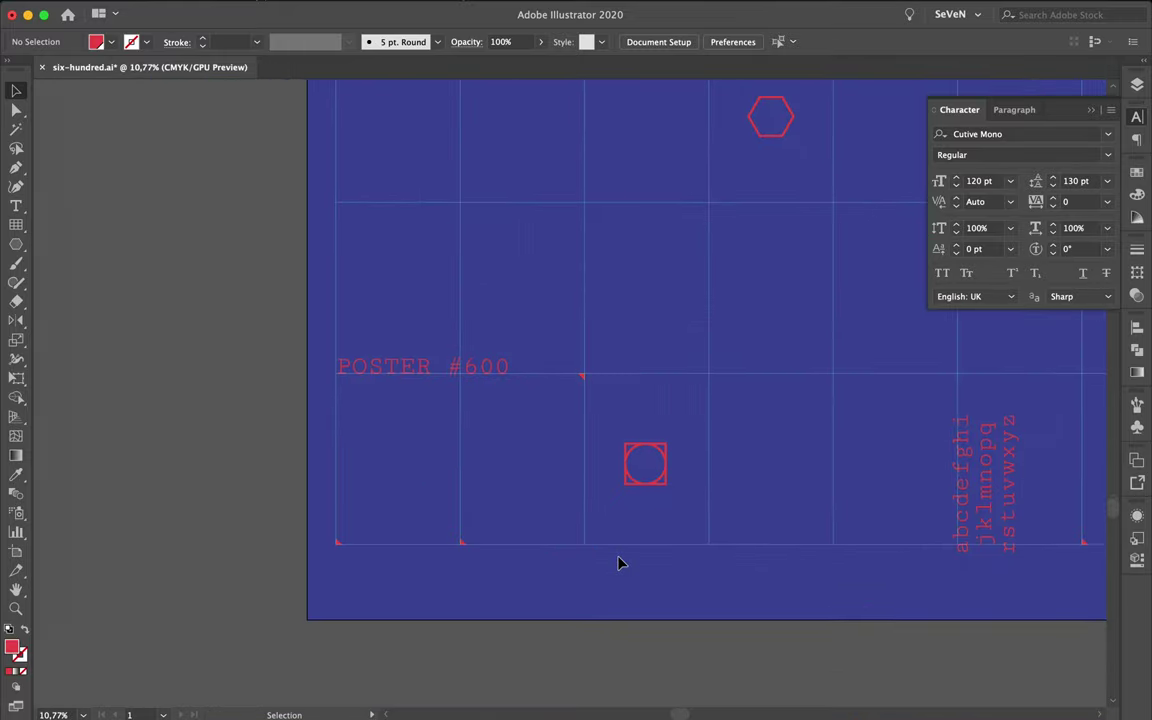
scroll(618, 563, up, 6)
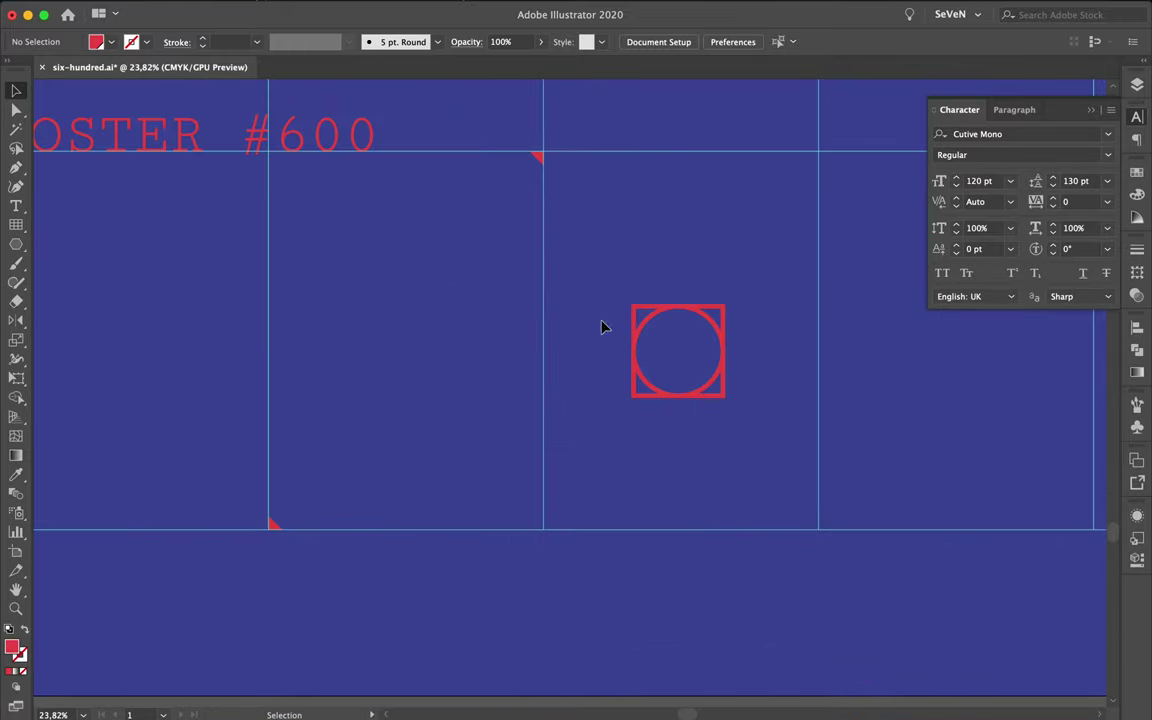
Step: Duplicate the circle-in-square and delete the square edges, leaving just the circle
drag(645, 326, 491, 454)
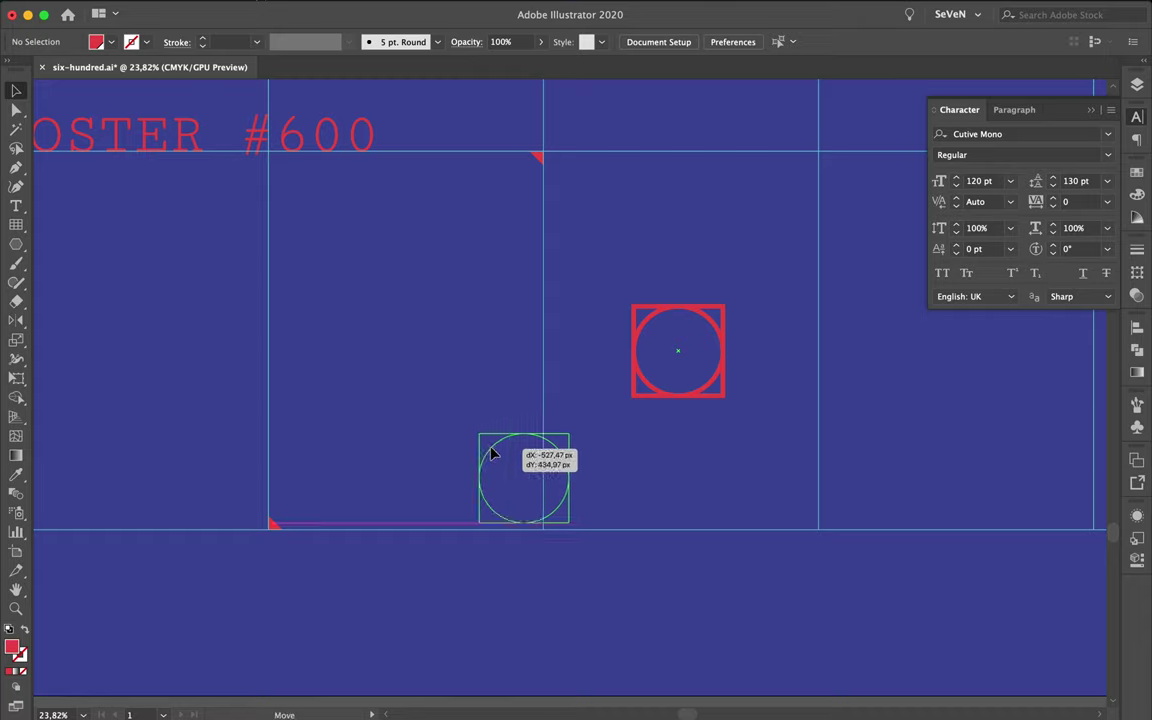
key(a)
click(480, 435)
key(Delete)
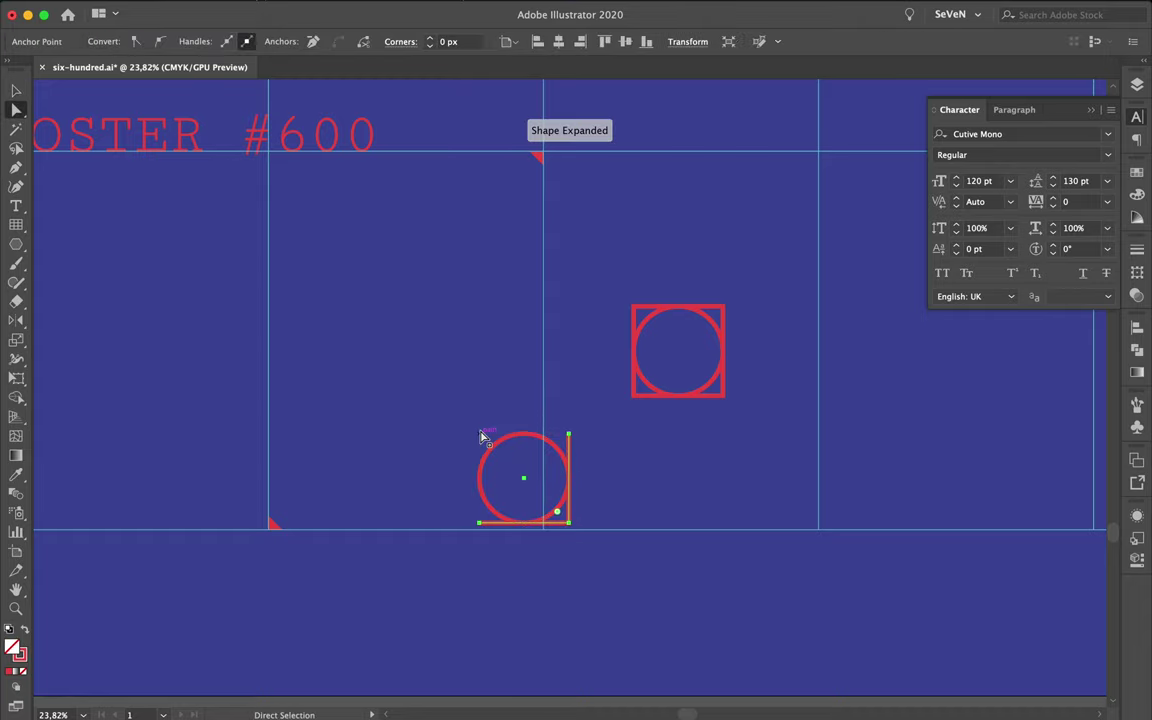
key(Delete)
key(v)
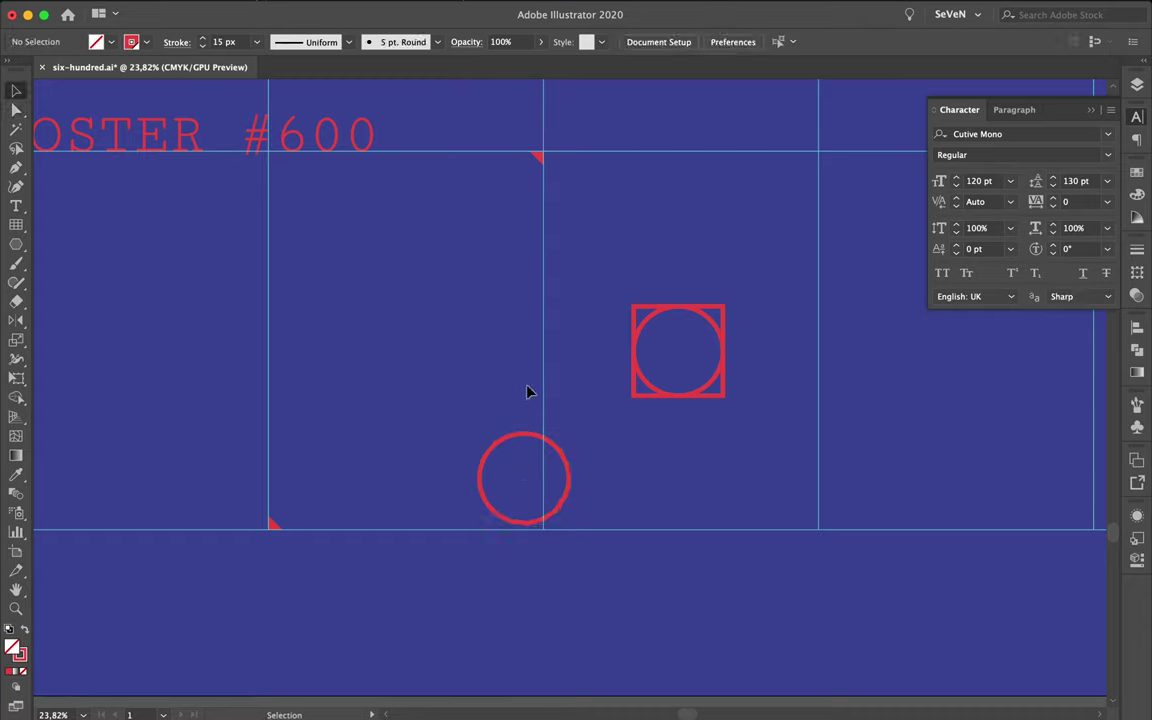
click(480, 478)
Step: Draw a vertical line through the circle and add a horizontal copy across it
key(p)
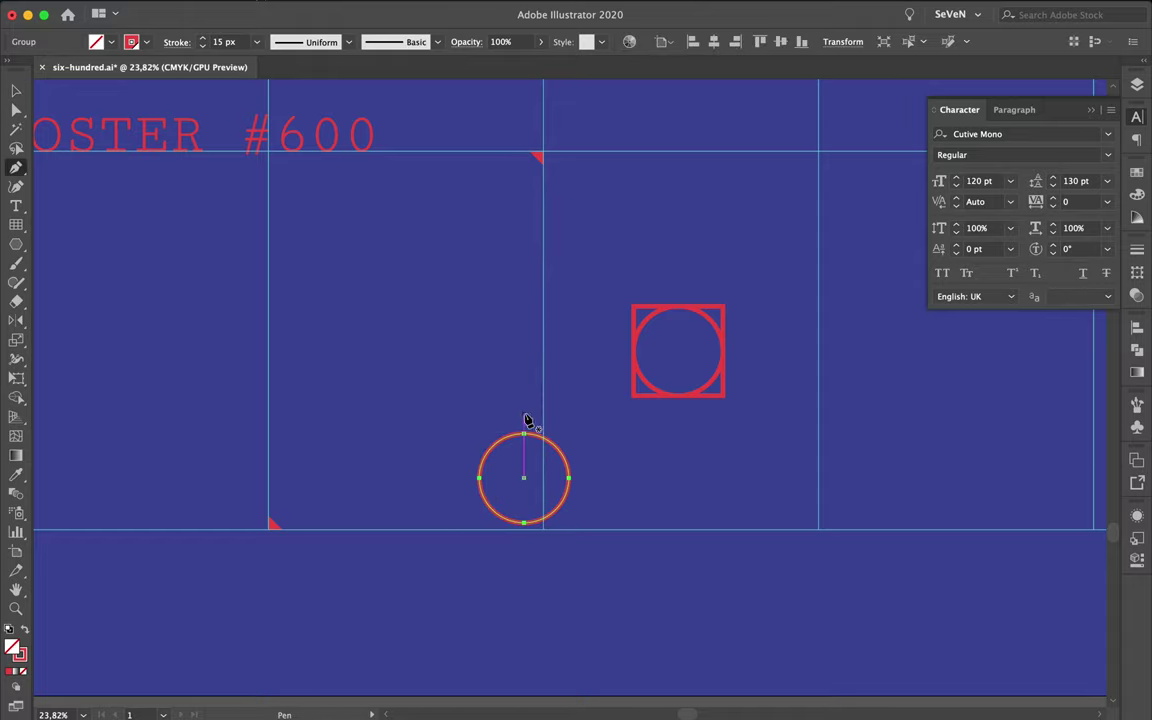
click(523, 401)
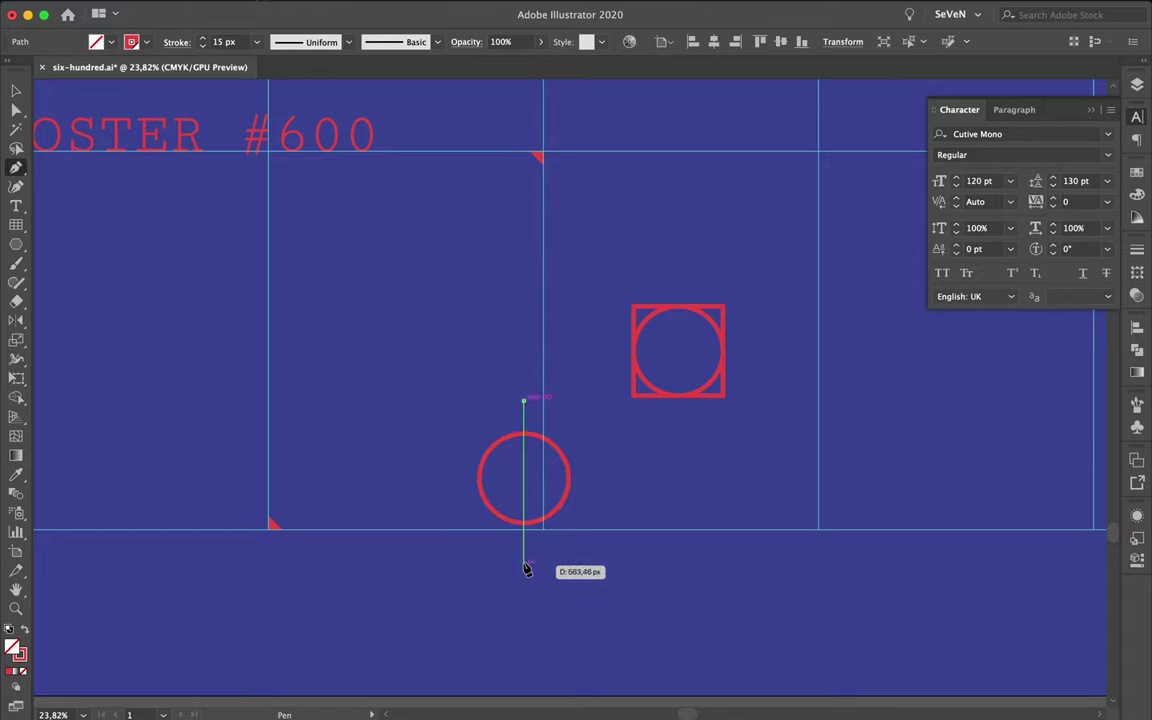
click(523, 556)
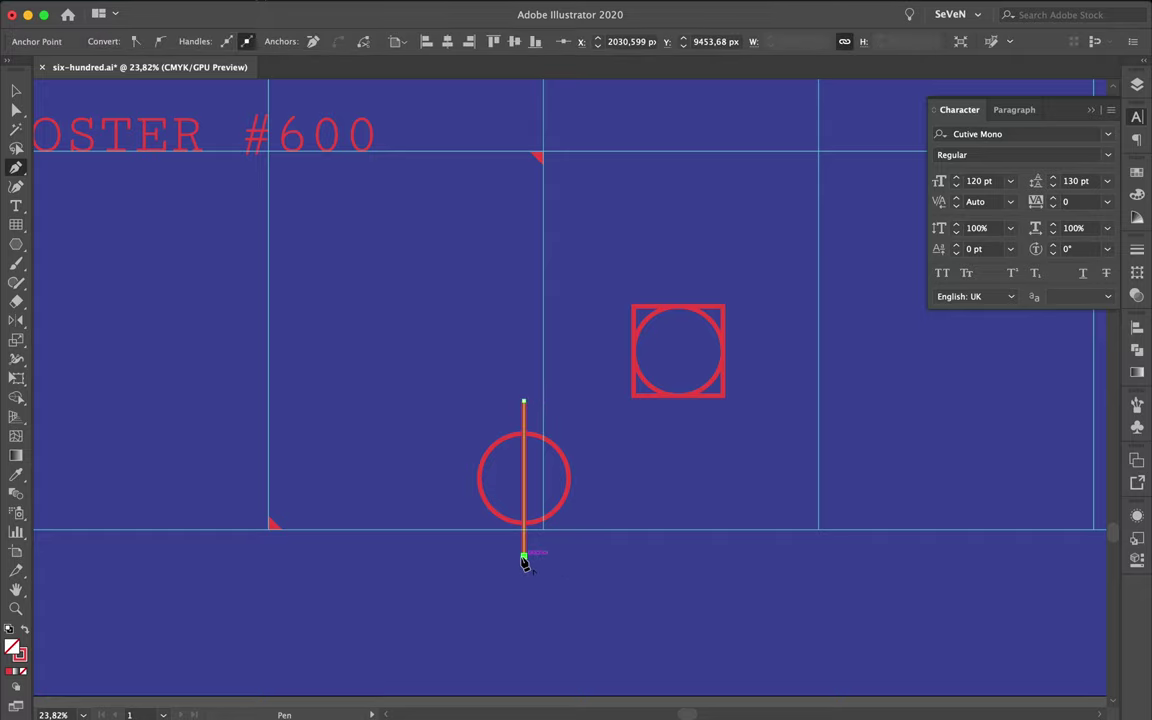
key(v)
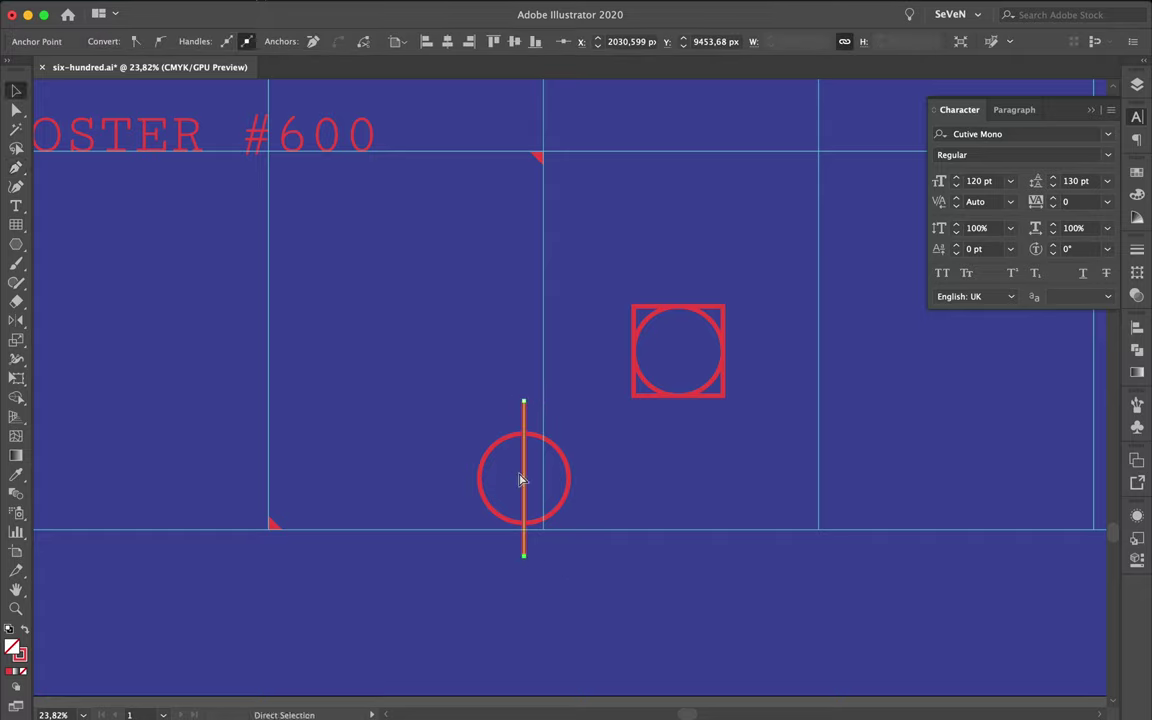
key(v)
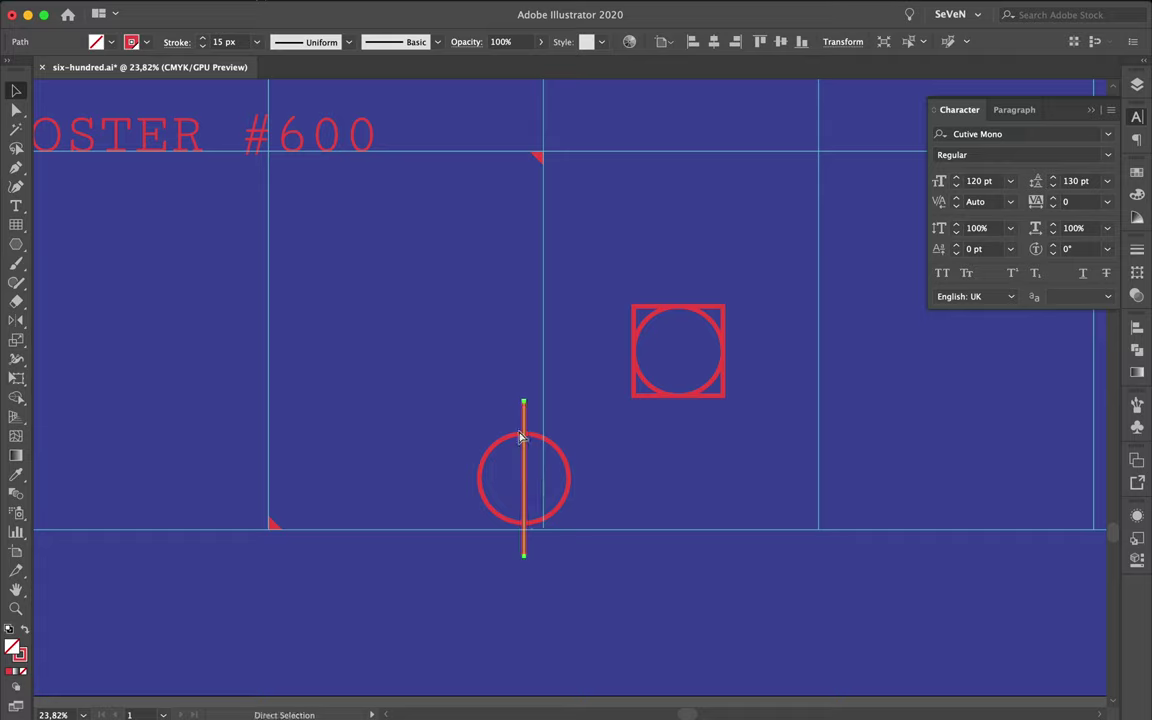
drag(522, 401, 627, 455)
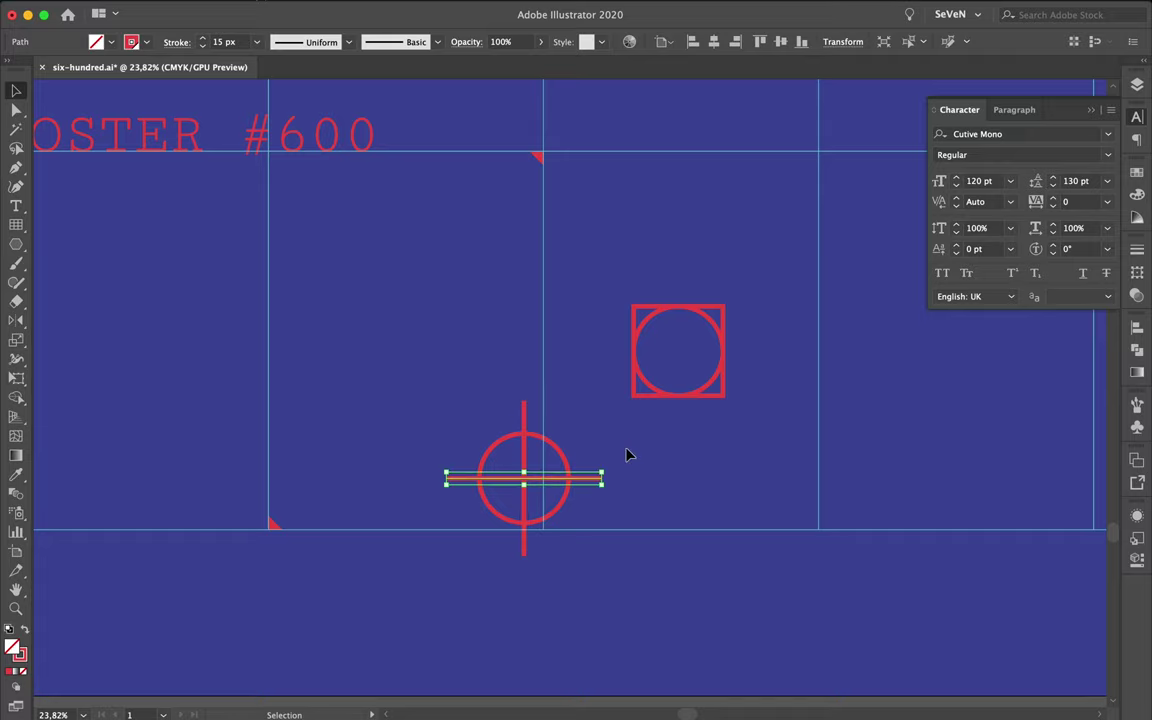
Step: Centre the circle and lines together and shrink the crosshair to about 89.7 px
key(ctrl+a)
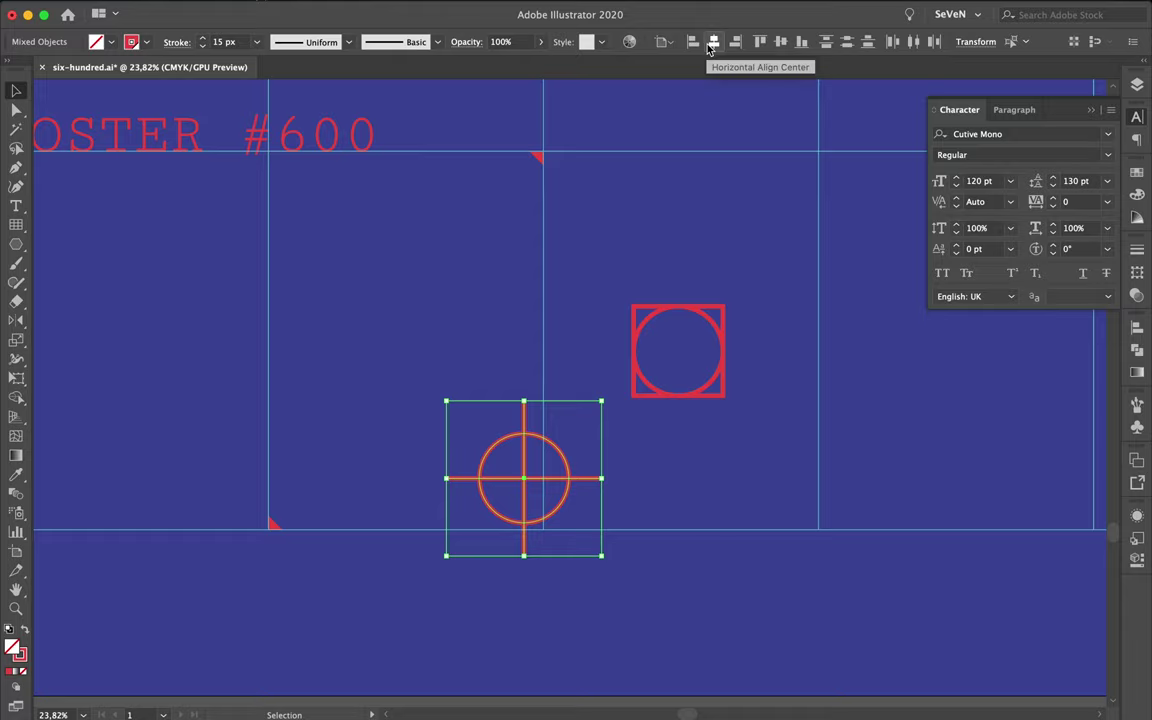
click(708, 45)
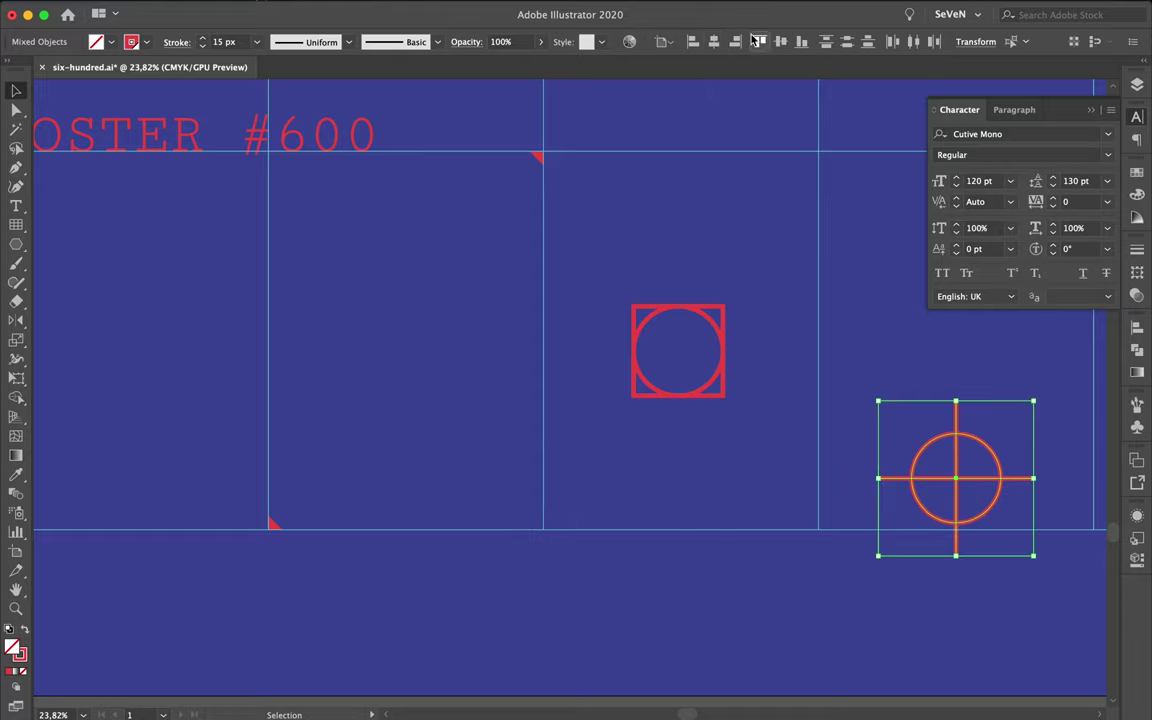
scroll(753, 328, down, 3)
scroll(753, 328, right, 2)
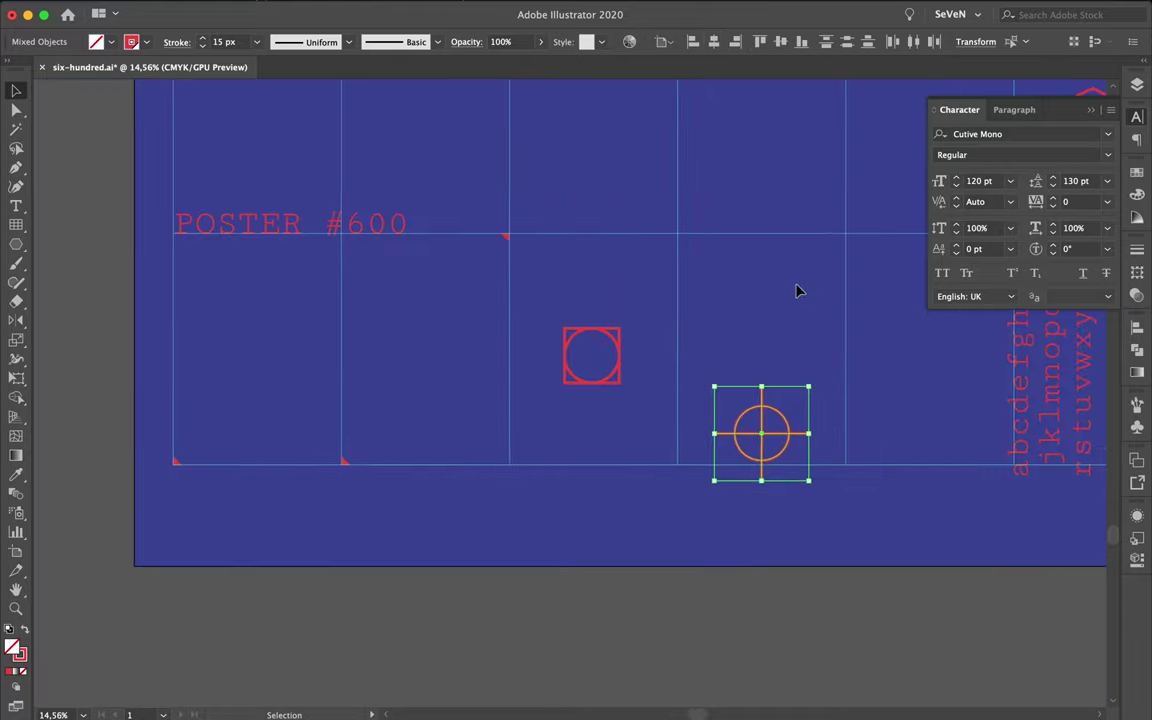
drag(810, 390, 732, 470)
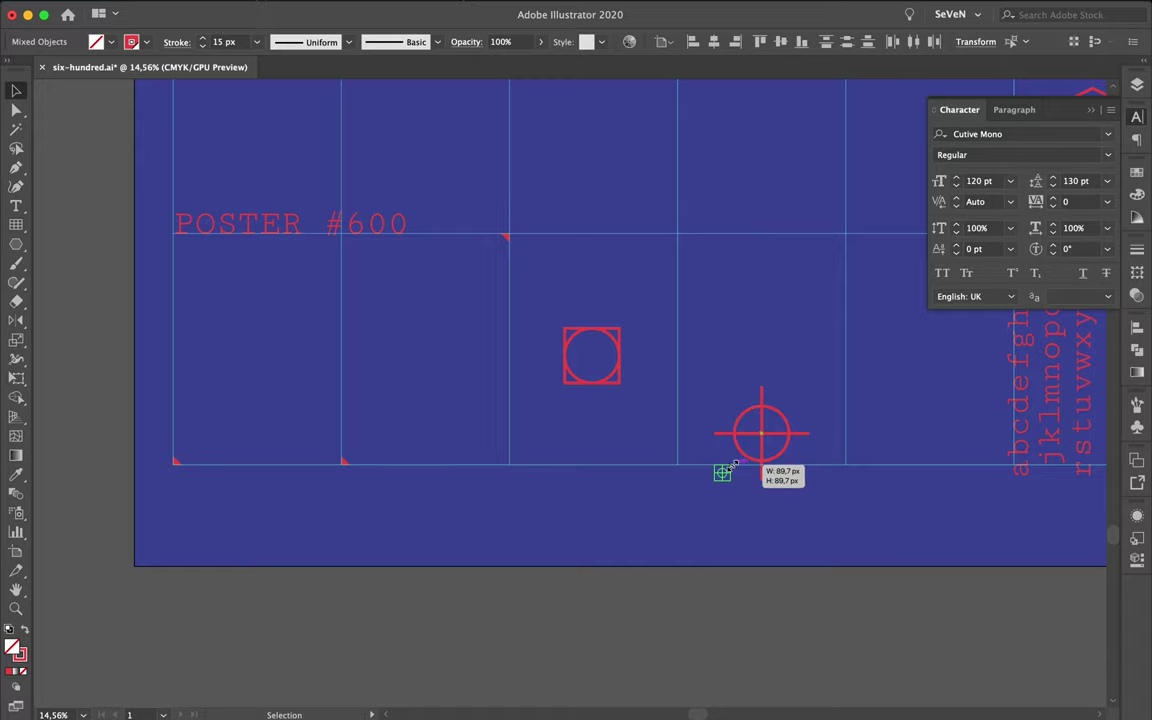
Step: Make the crosshair's lines thinner and reselect the small mark
click(202, 47)
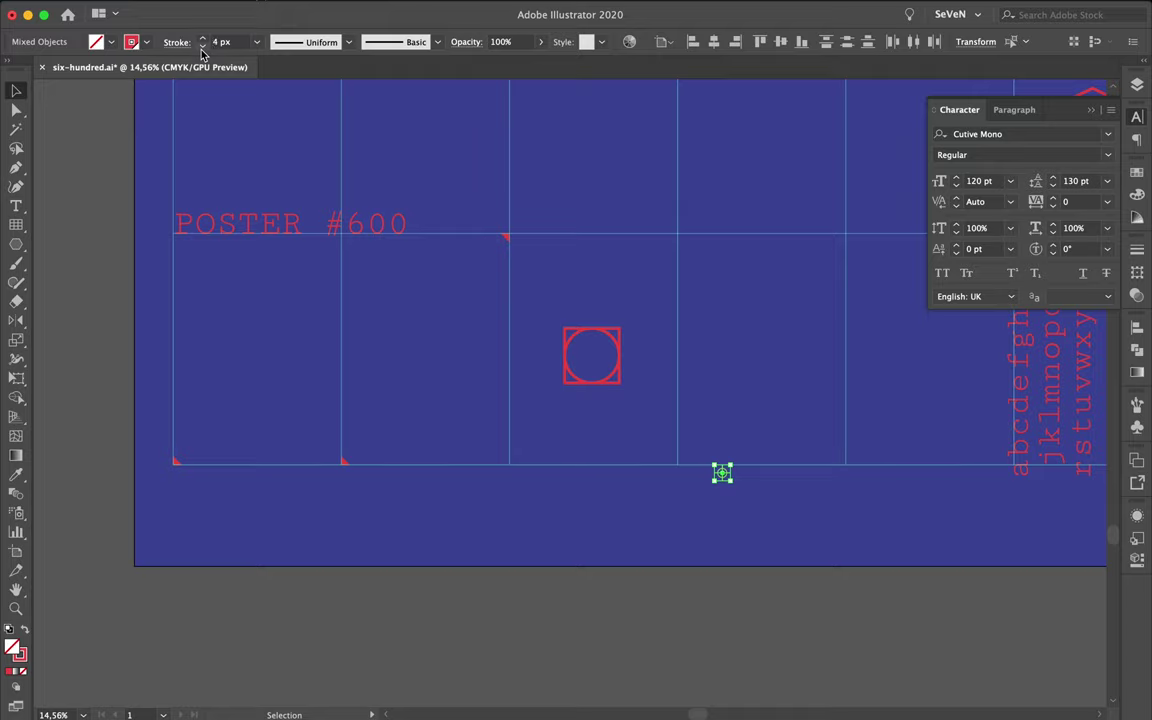
click(783, 427)
scroll(784, 429, up, 3)
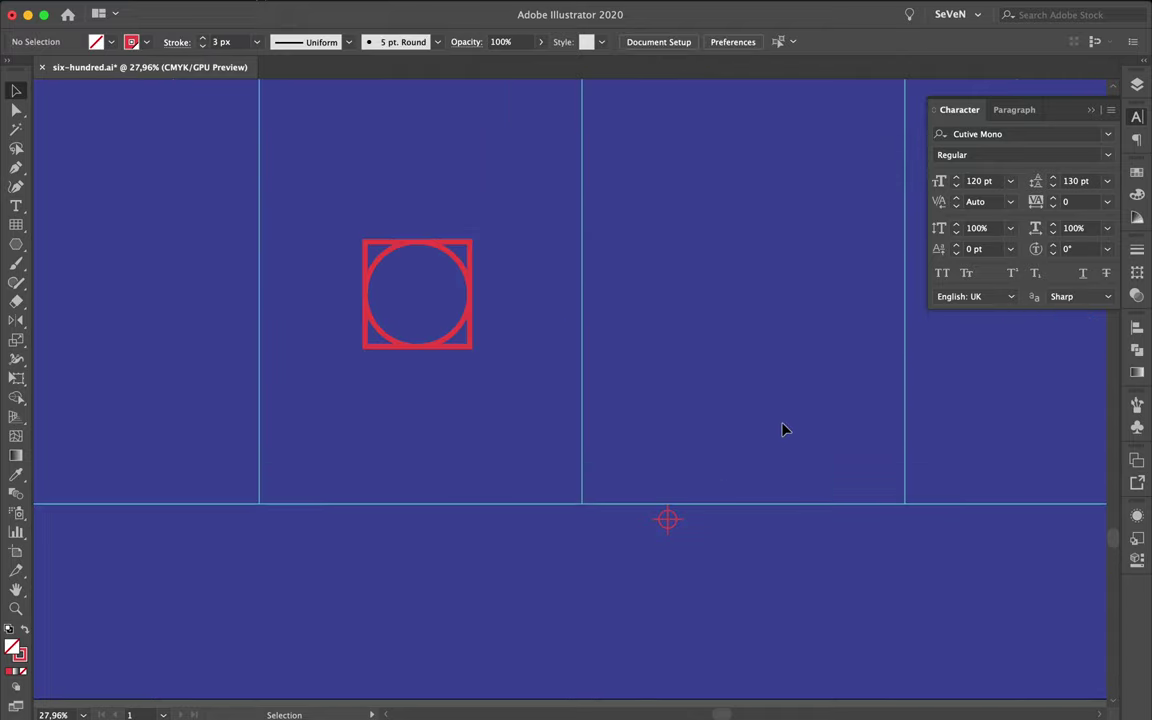
scroll(767, 634, down, 3)
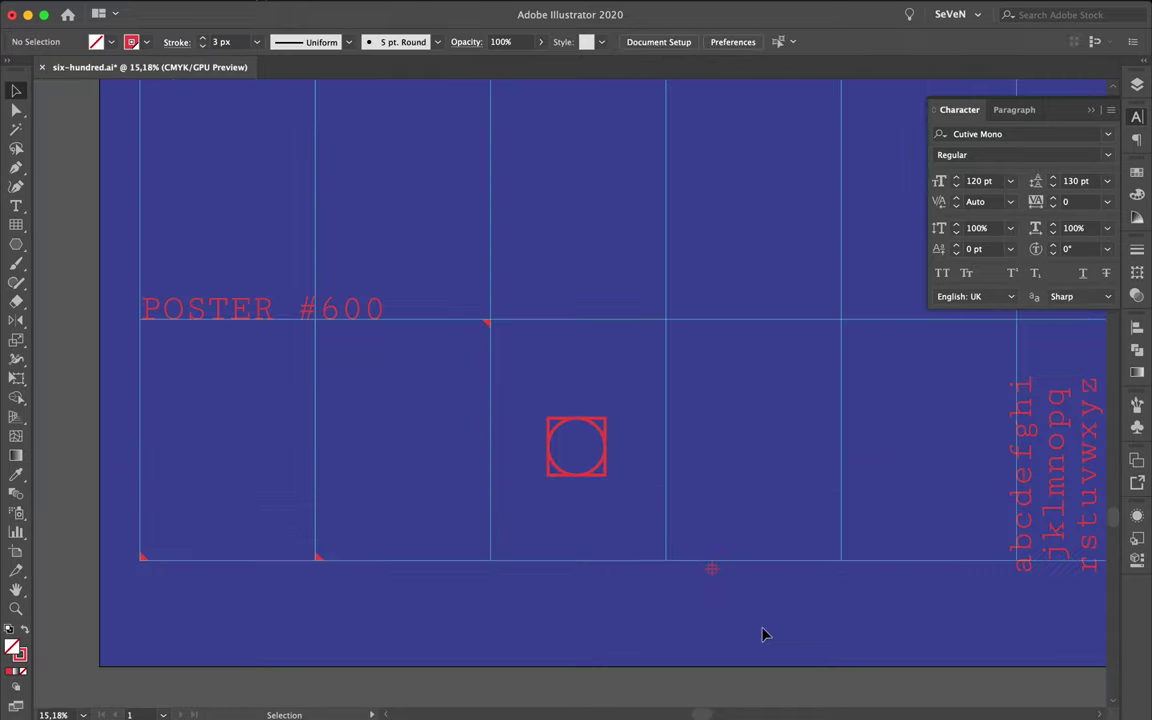
drag(686, 550, 823, 653)
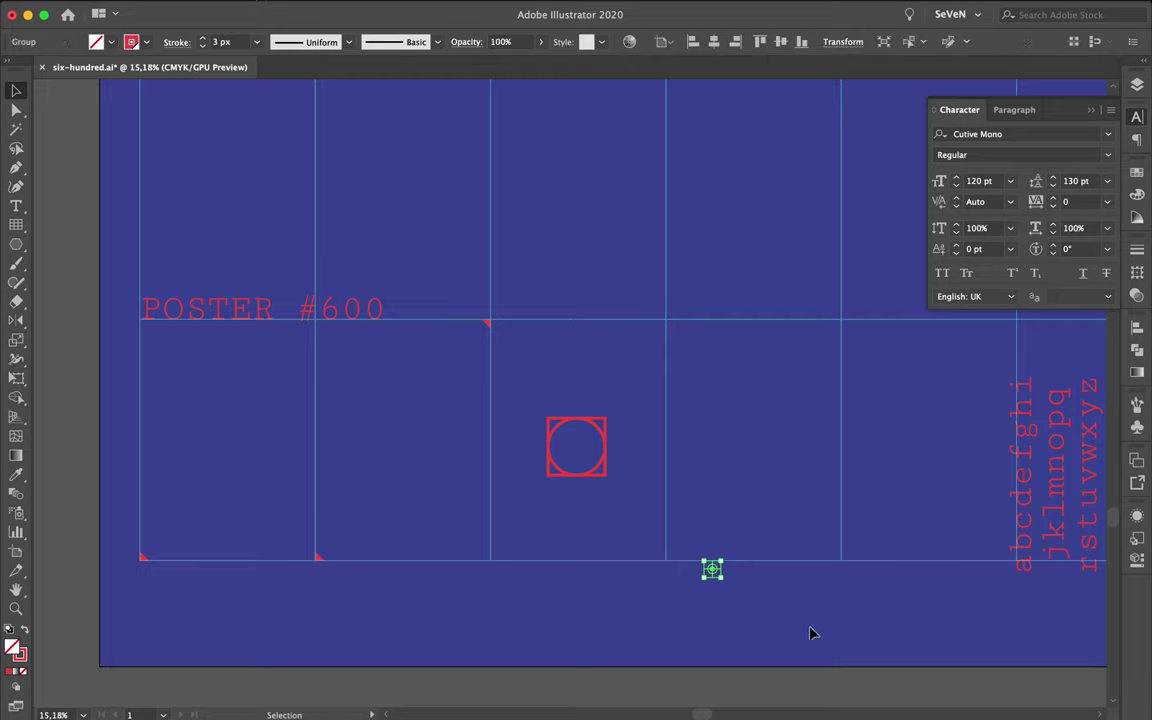
click(800, 612)
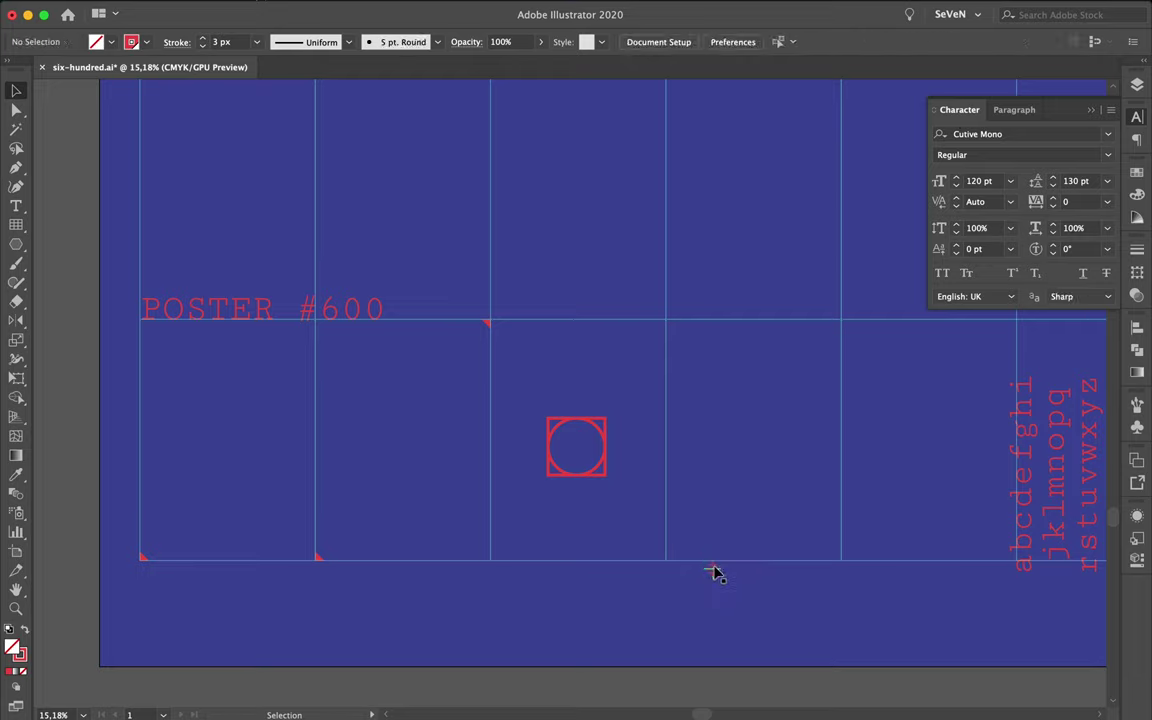
Step: Move the crosshair mark left along the bottom guide onto an intersection
mouse_move(713, 570)
mouse_down()
mouse_move(225, 569)
mouse_move(360, 463)
mouse_move(514, 563)
mouse_move(488, 560)
mouse_up()
scroll(488, 560, up, 5)
scroll(560, 640, up, 5)
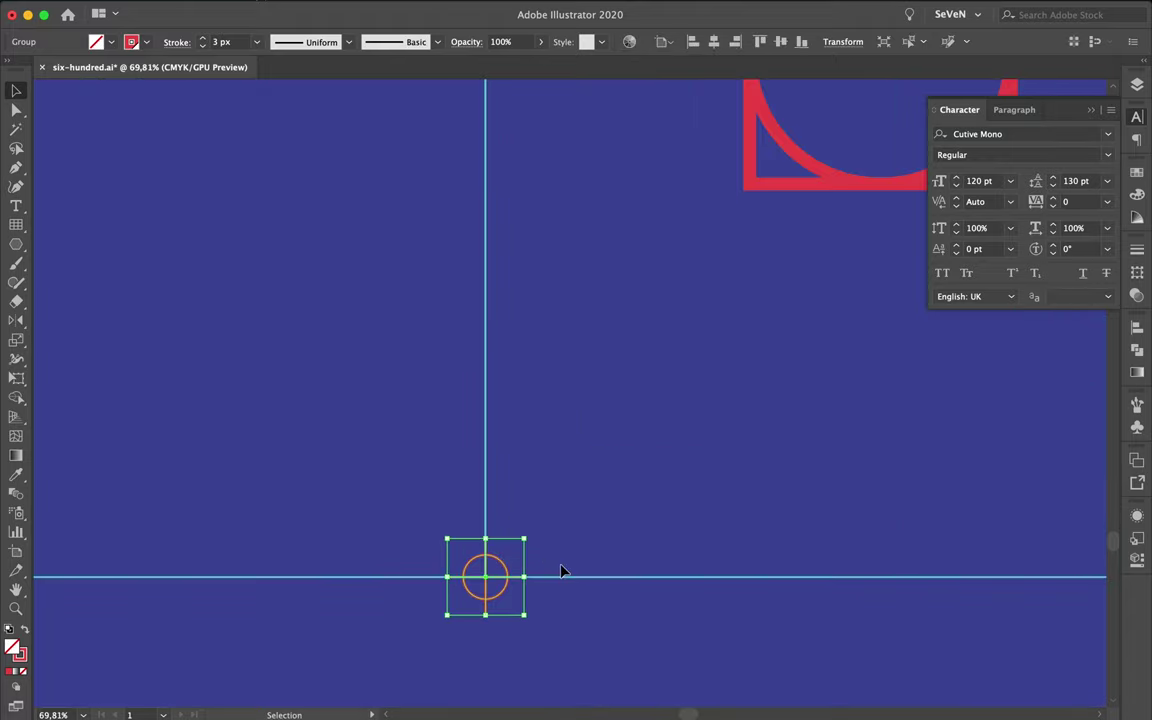
click(562, 571)
scroll(562, 571, down, 4)
scroll(540, 540, down, 3)
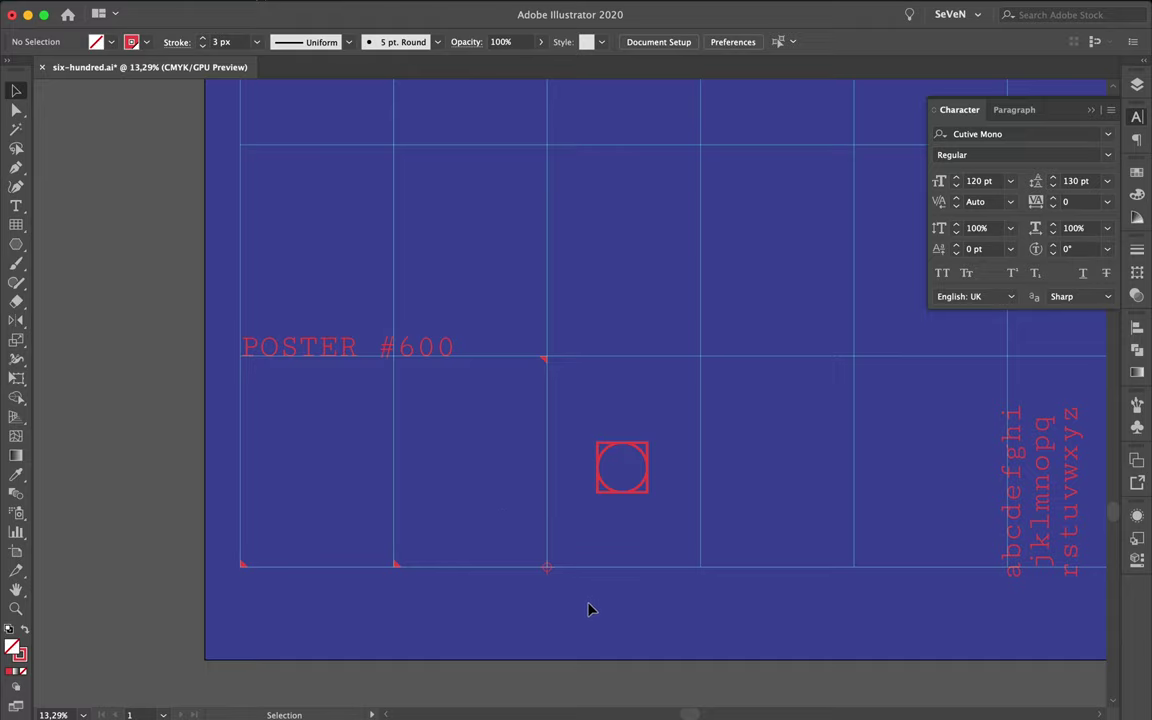
Step: Copy the crosshair mark right to the next vertical grid line and select the bottom corner-mark group
drag(547, 567, 699, 567)
scroll(700, 568, down, 4)
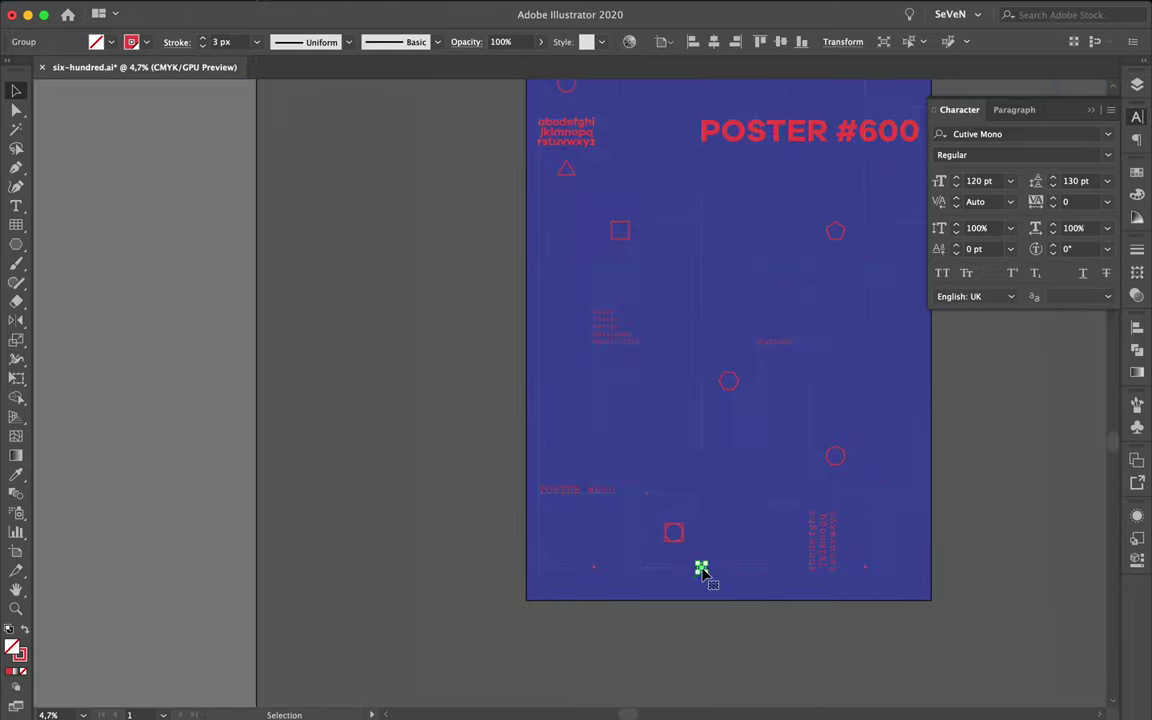
click(709, 568)
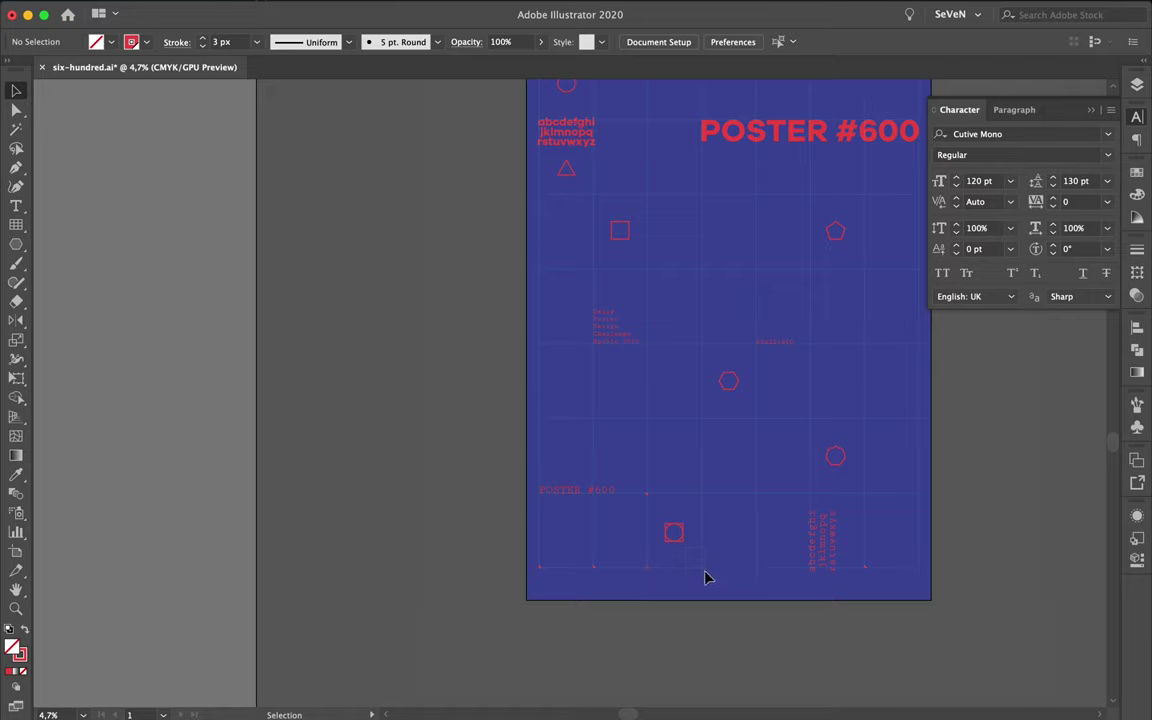
click(713, 585)
scroll(713, 585, up, 2)
scroll(715, 586, up, 2)
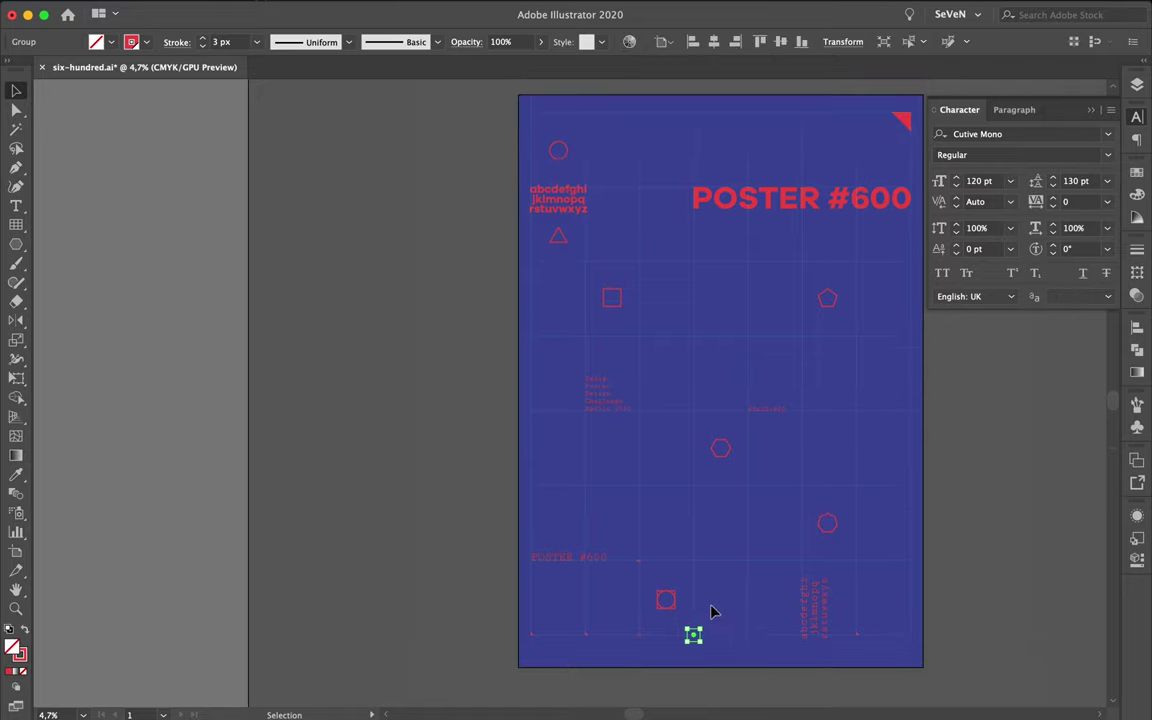
Step: Move the corner mark up and nudge it onto the top-left guide intersection
drag(695, 638, 535, 117)
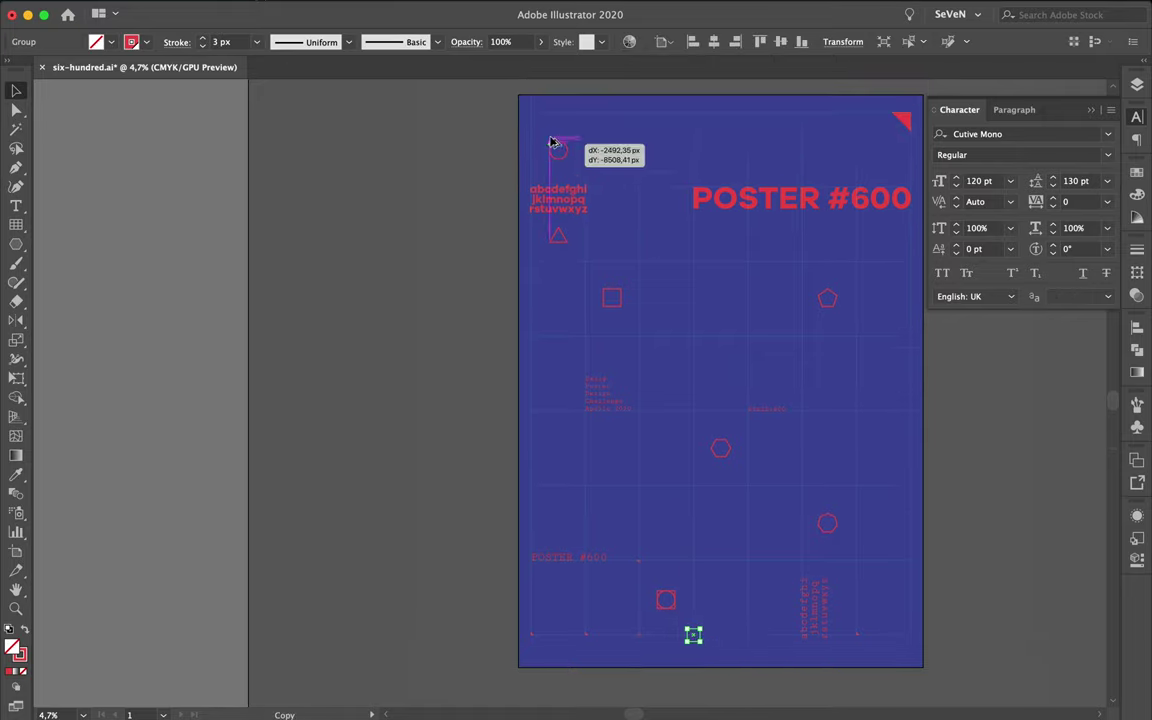
scroll(535, 117, up, 3)
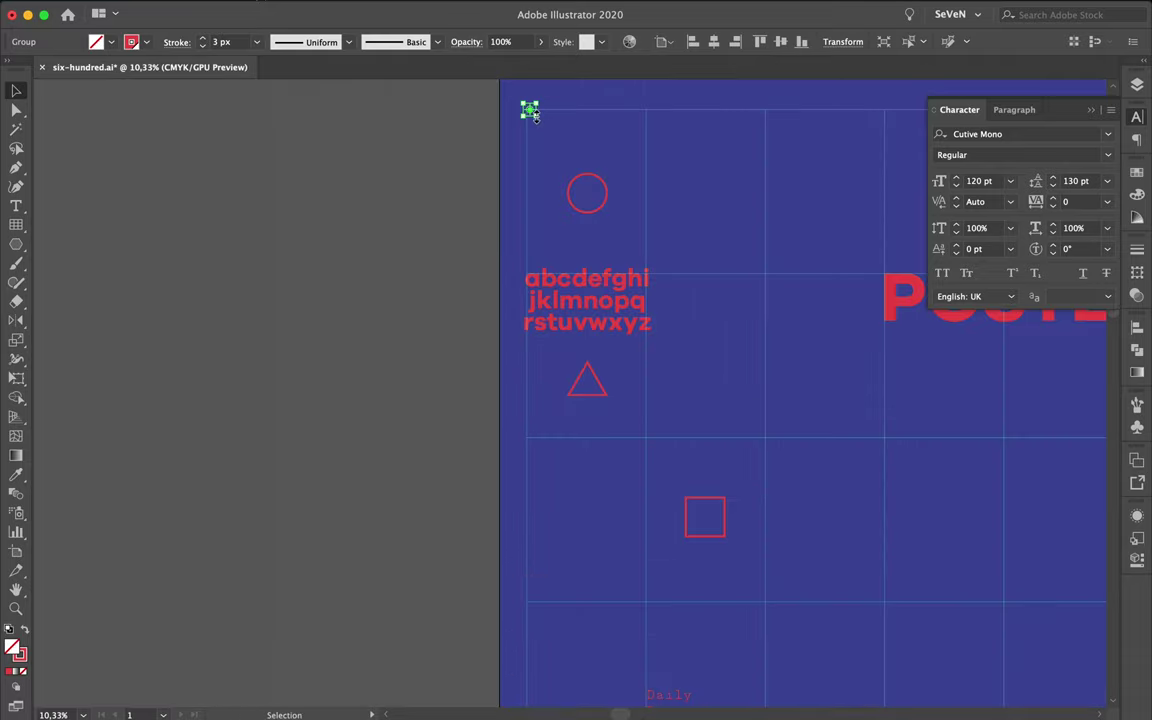
scroll(527, 108, up, 3)
scroll(519, 100, up, 3)
scroll(515, 120, up, 1)
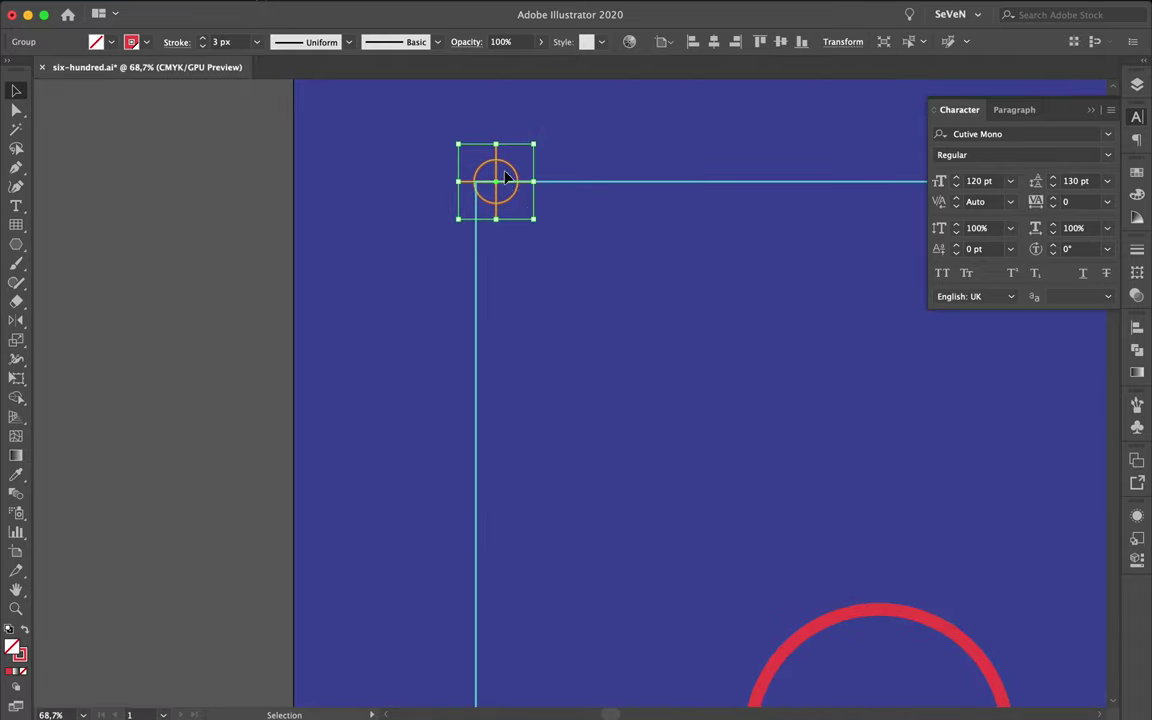
drag(510, 186, 490, 187)
click(621, 307)
Step: Select the 60x10=600 text and the POSTER #600 headline to compare their fonts
scroll(621, 307, down, 2)
scroll(621, 307, down, 2)
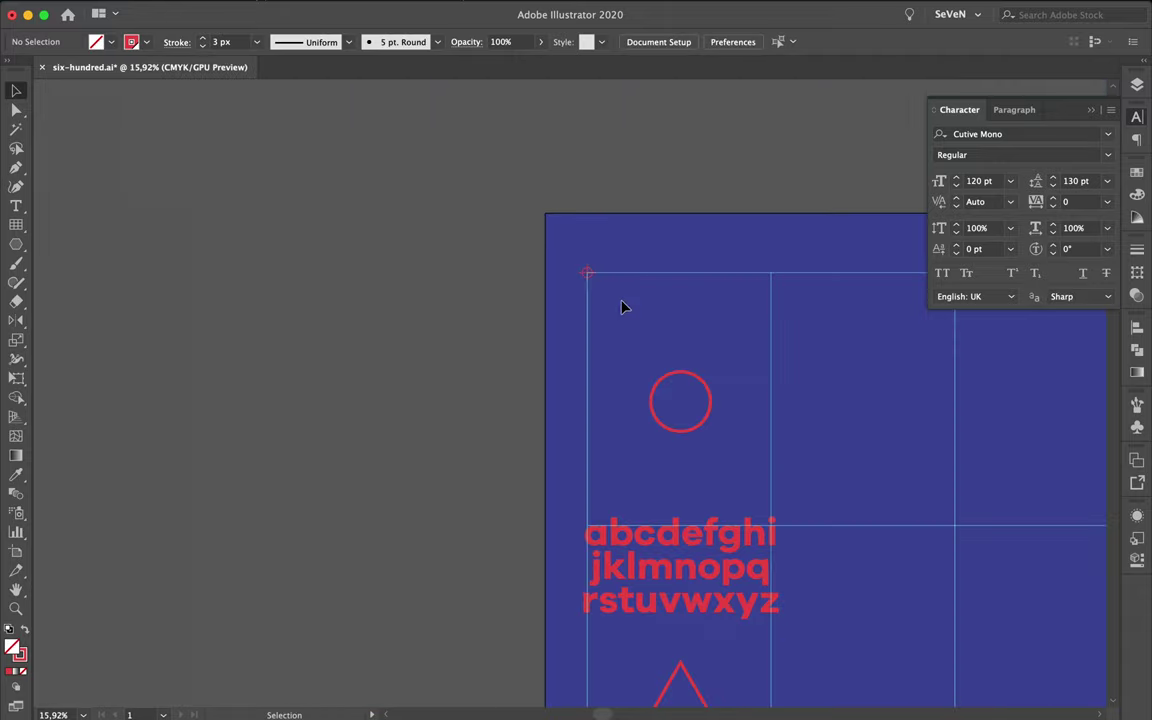
scroll(621, 307, down, 2)
scroll(621, 307, down, 1)
scroll(621, 307, down, 3)
scroll(621, 305, down, 3)
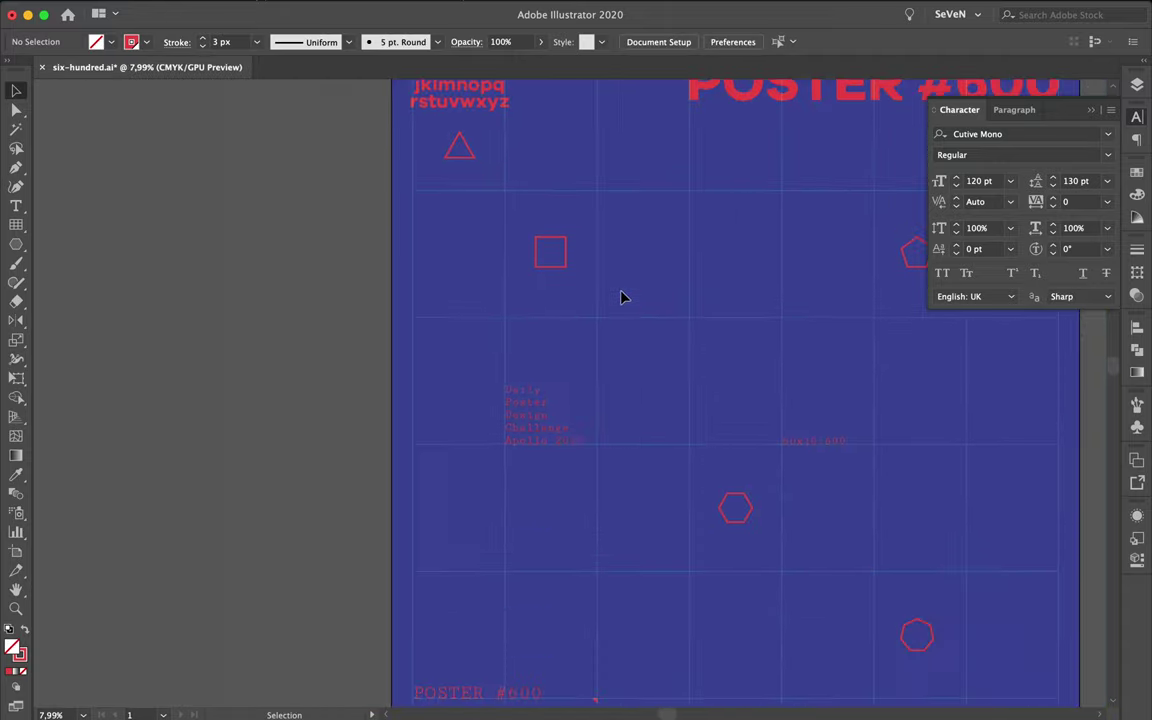
scroll(621, 300, down, 1)
scroll(621, 297, down, 2)
scroll(621, 297, down, 1)
scroll(621, 297, right, 1)
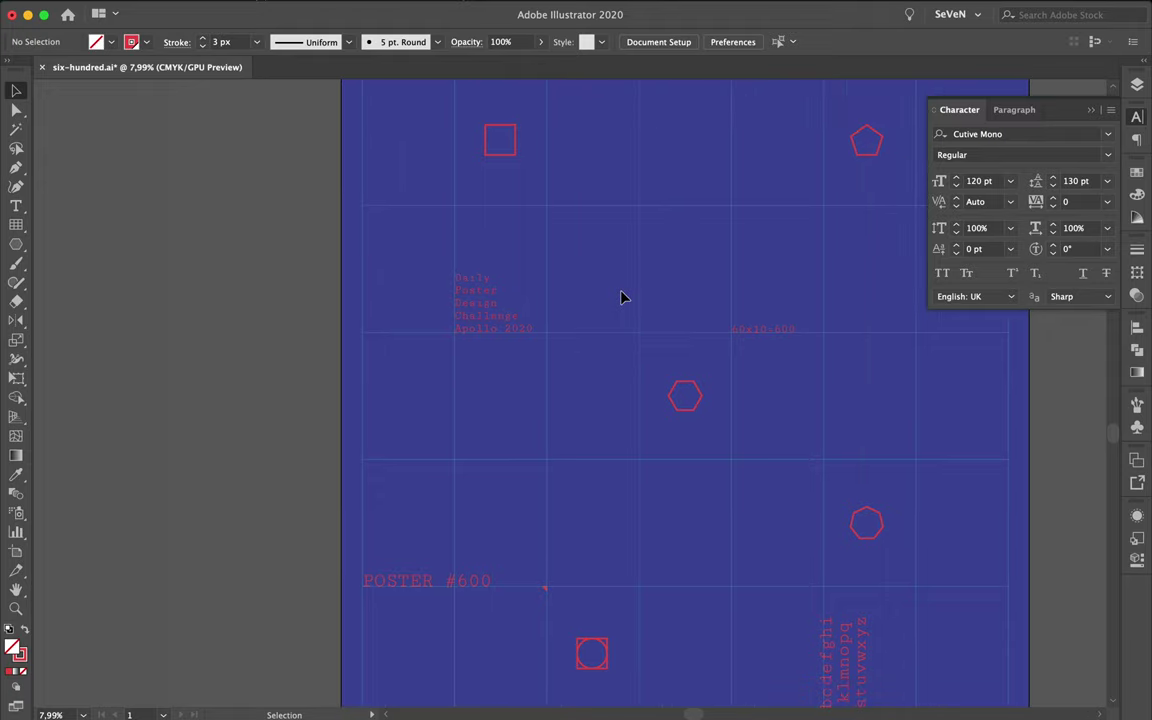
click(779, 332)
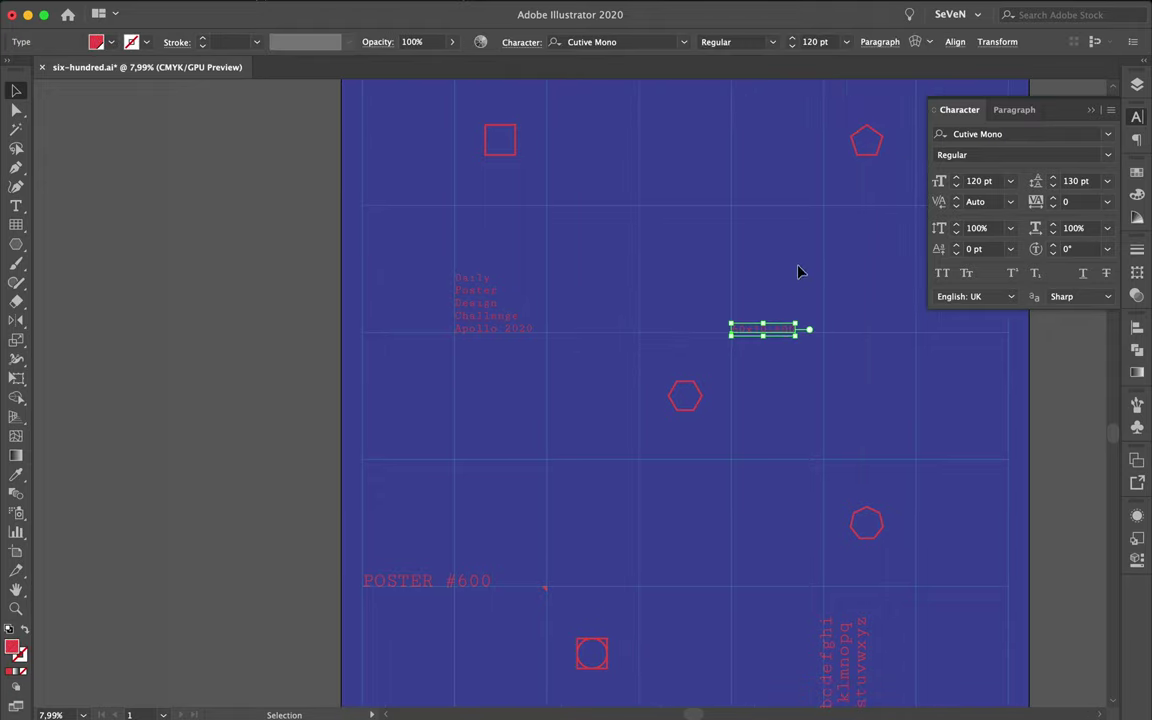
scroll(799, 270, down, 3)
click(760, 177)
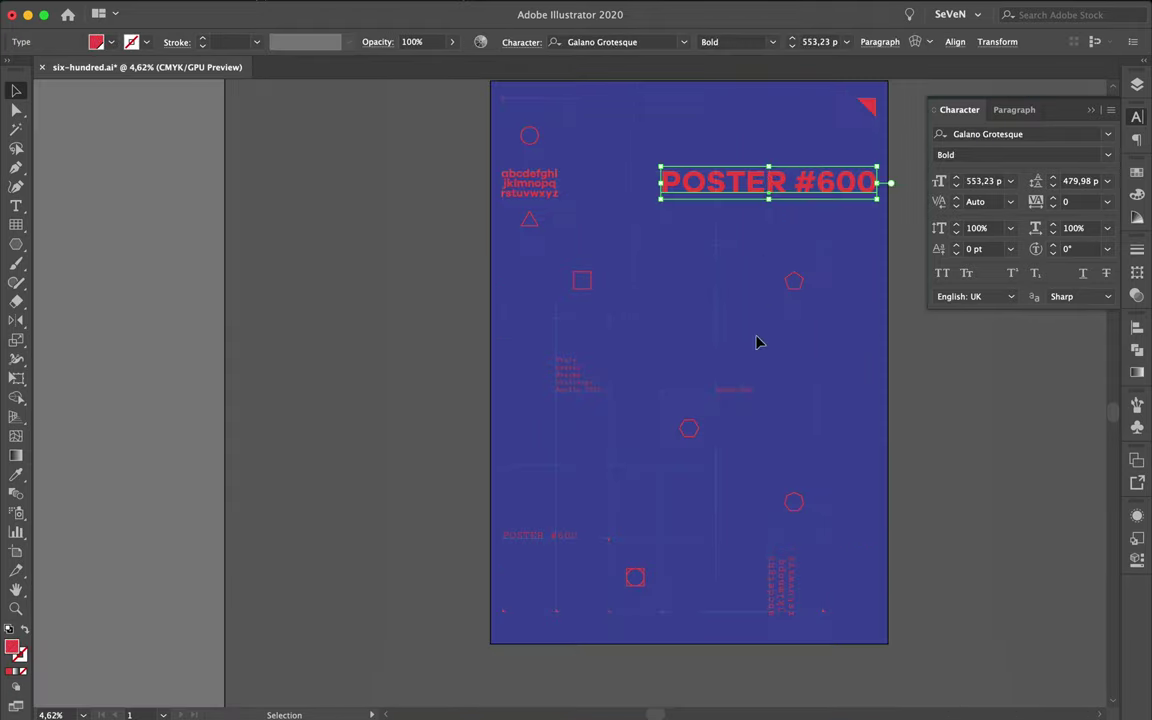
click(730, 392)
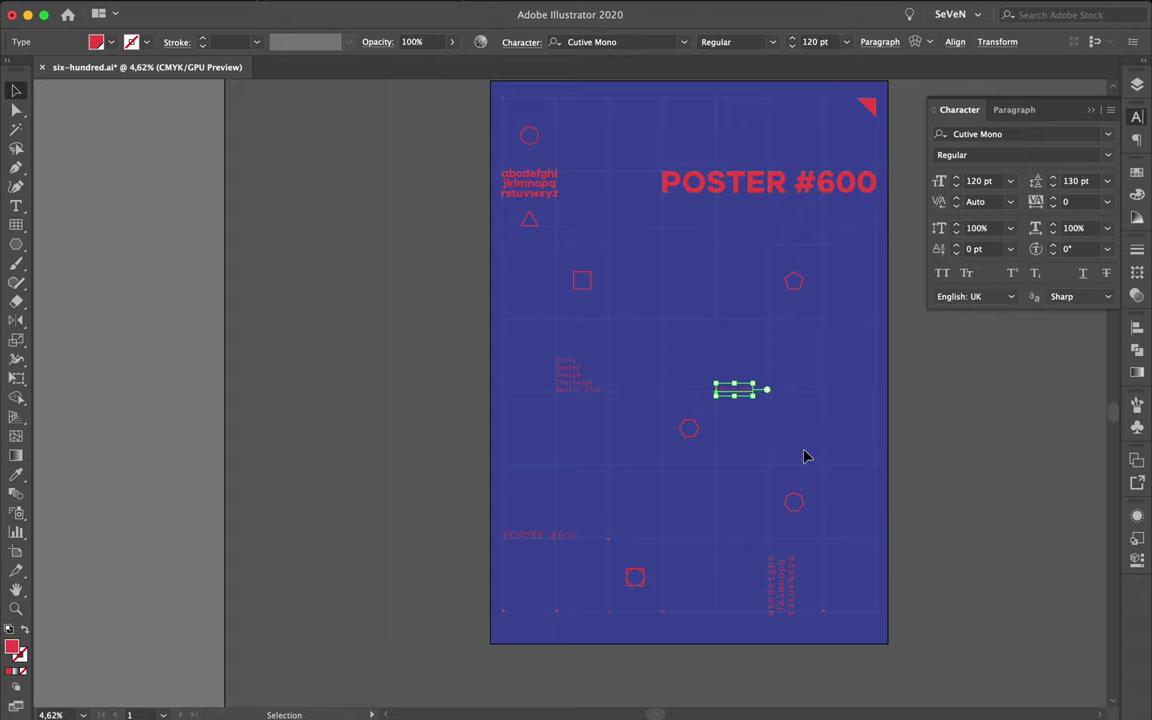
Step: Set the 60x10=600 text in Galano Grotesque Bold
click(1055, 135)
text(galano)
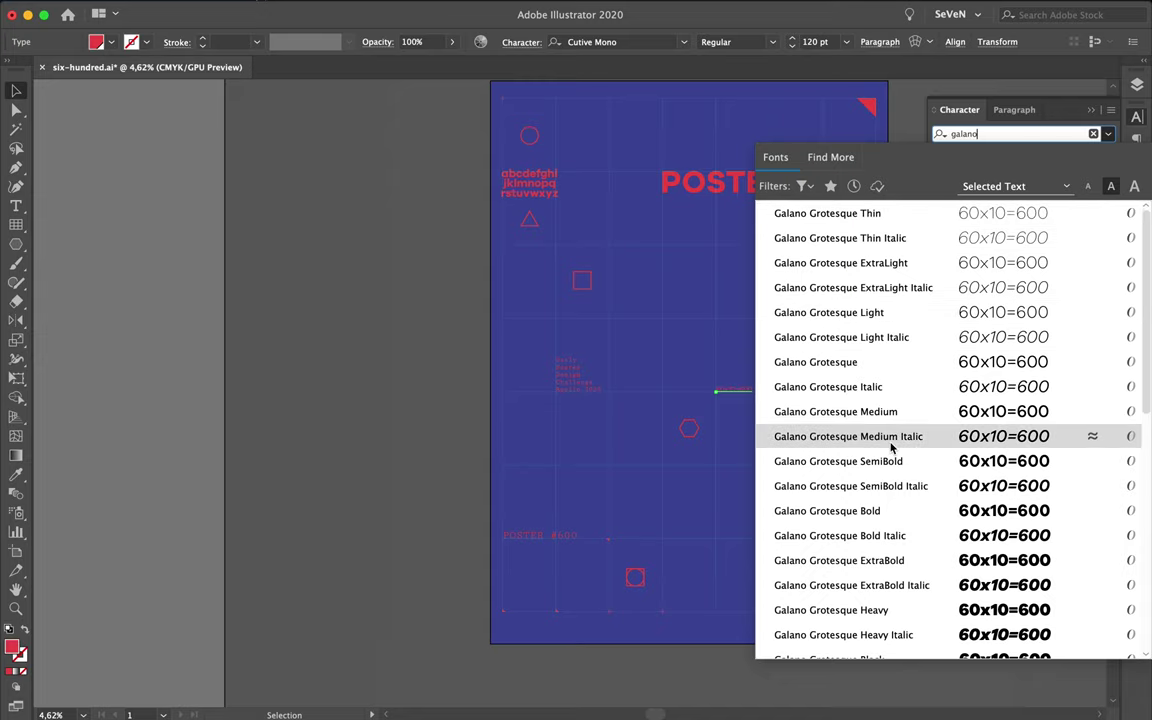
click(874, 511)
click(849, 466)
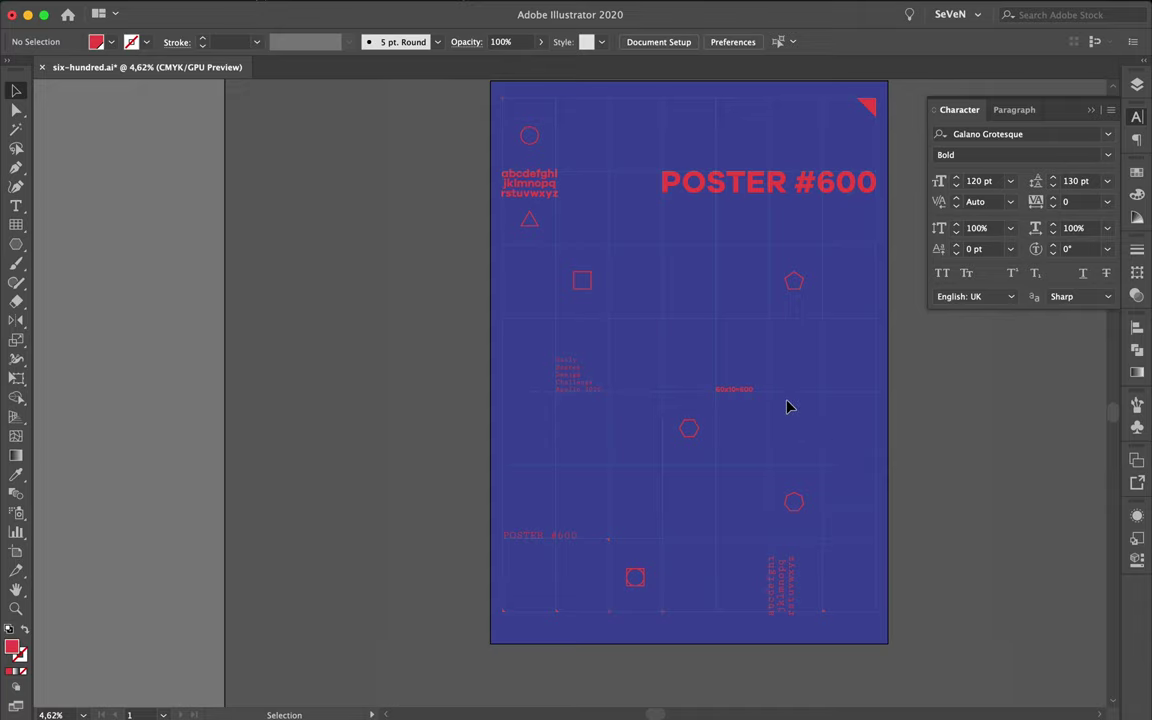
Step: Shift the 60x10=600 text left along the grid and fit the poster in the window
scroll(787, 399, up, 2)
drag(733, 392, 653, 394)
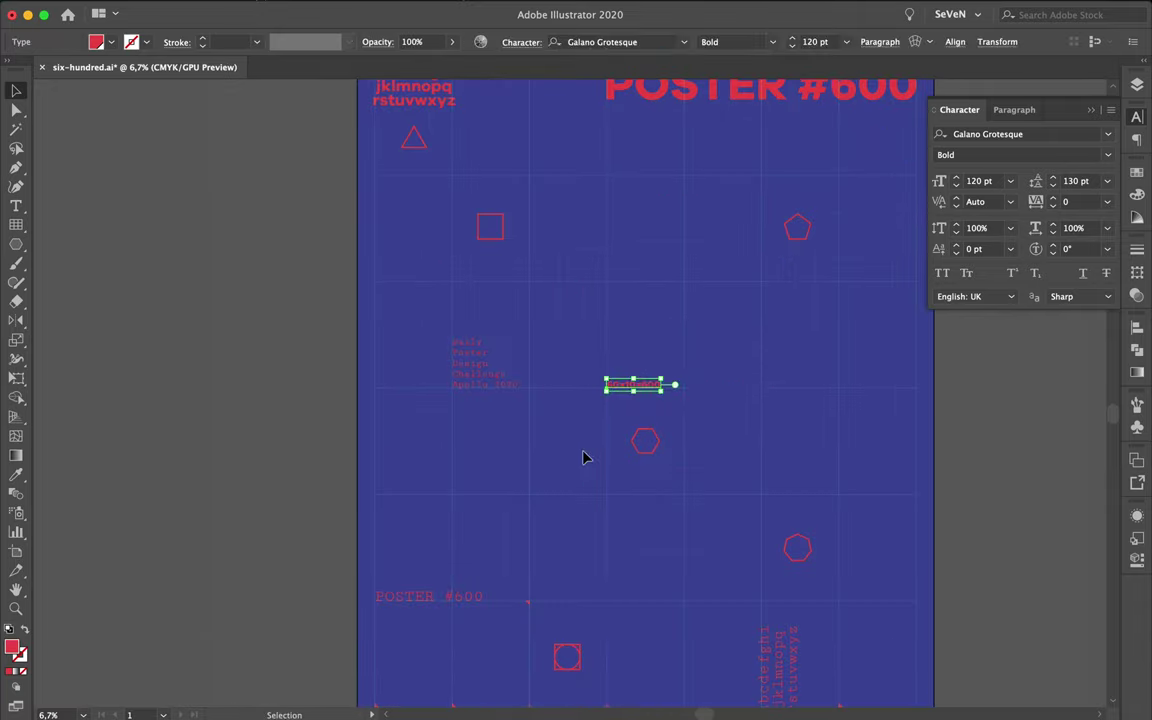
click(585, 458)
key(ctrl+0)
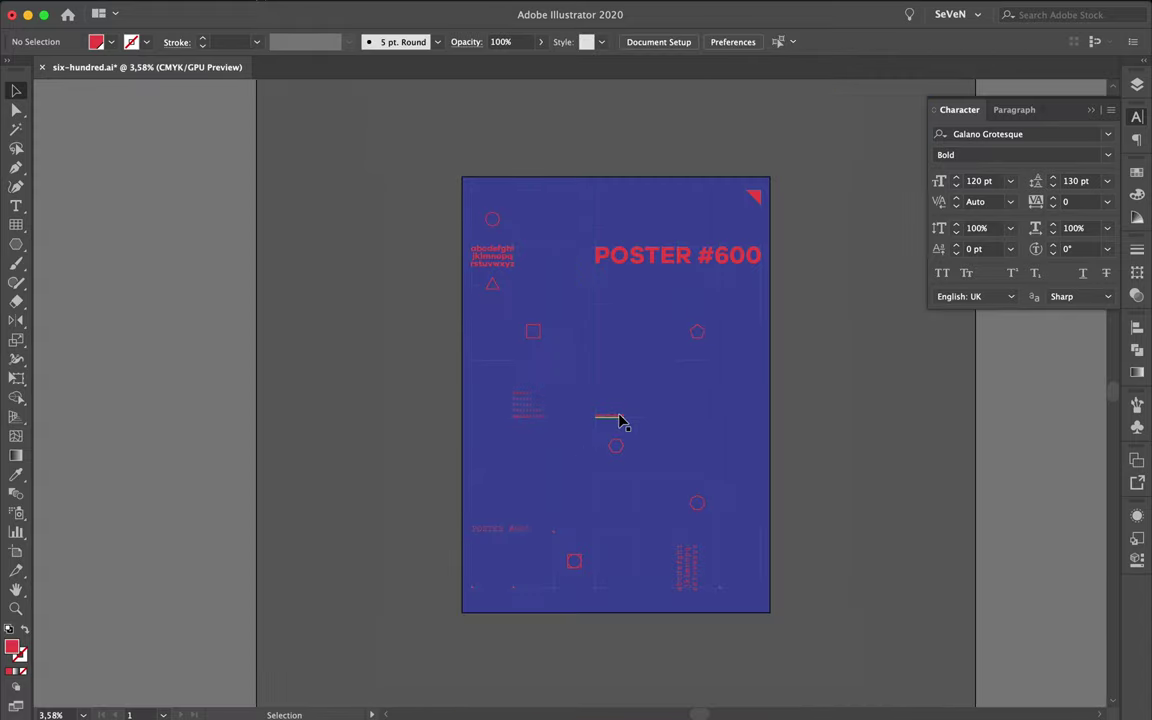
scroll(503, 533, up, 5)
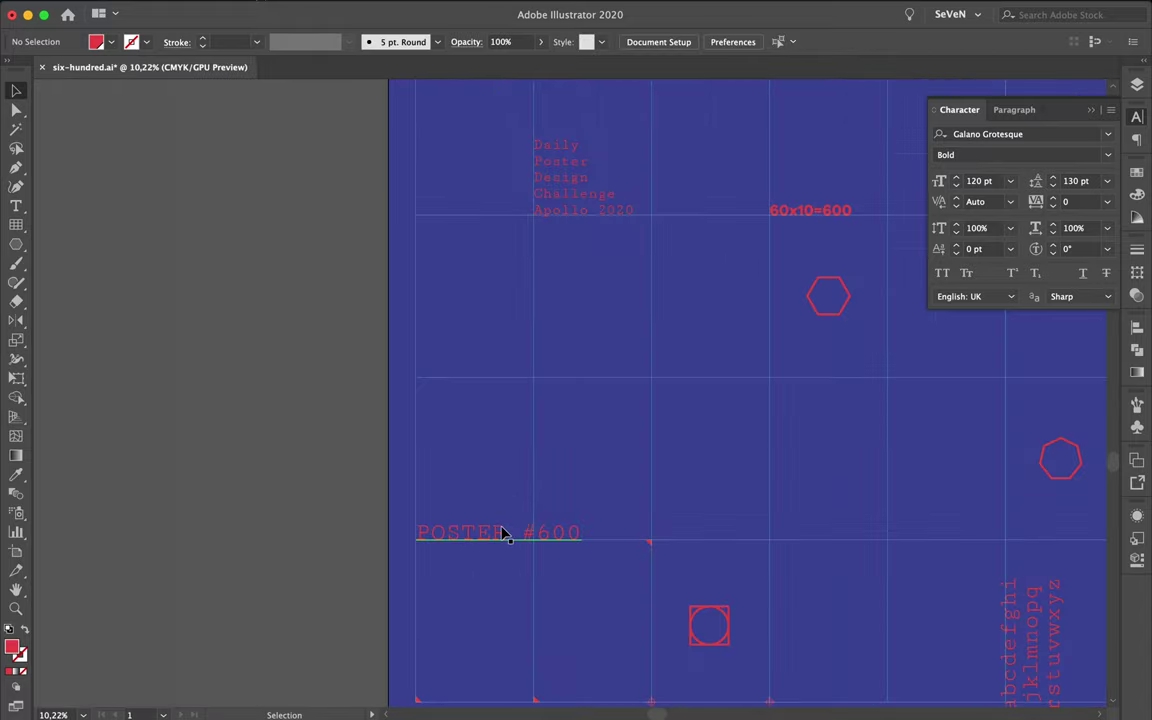
Step: Save the poster as six-hundred.ai
key(ctrl+s)
click(829, 8)
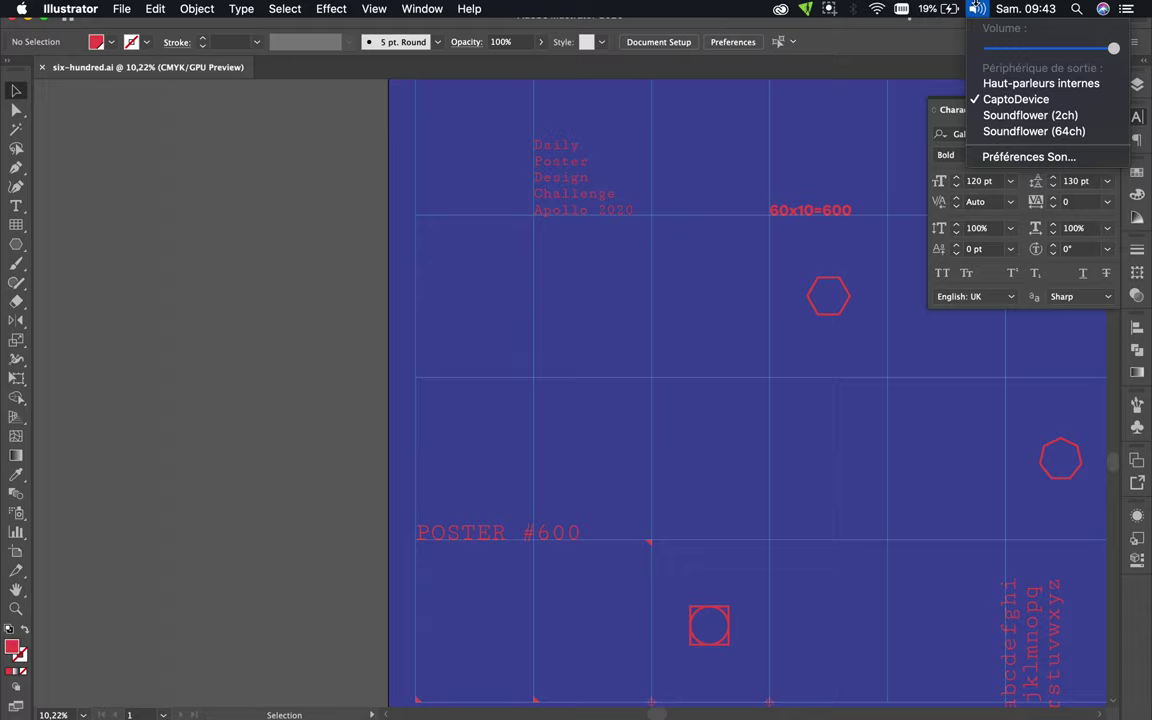
click(784, 185)
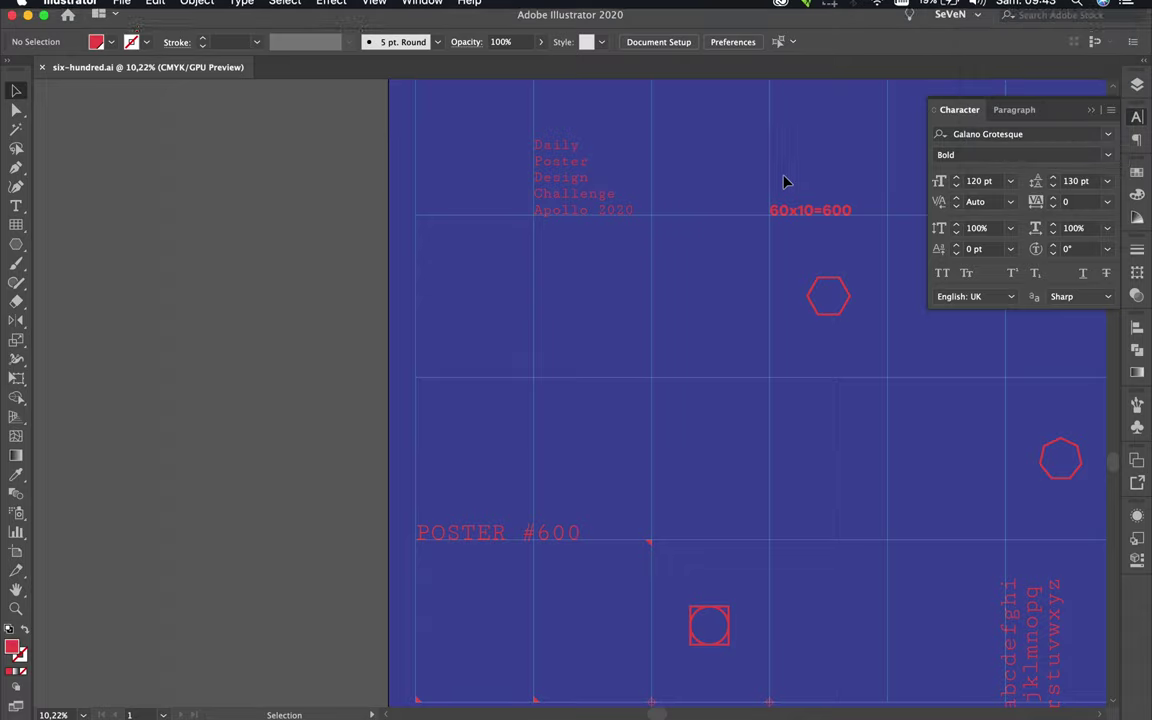
scroll(710, 372, down, 3)
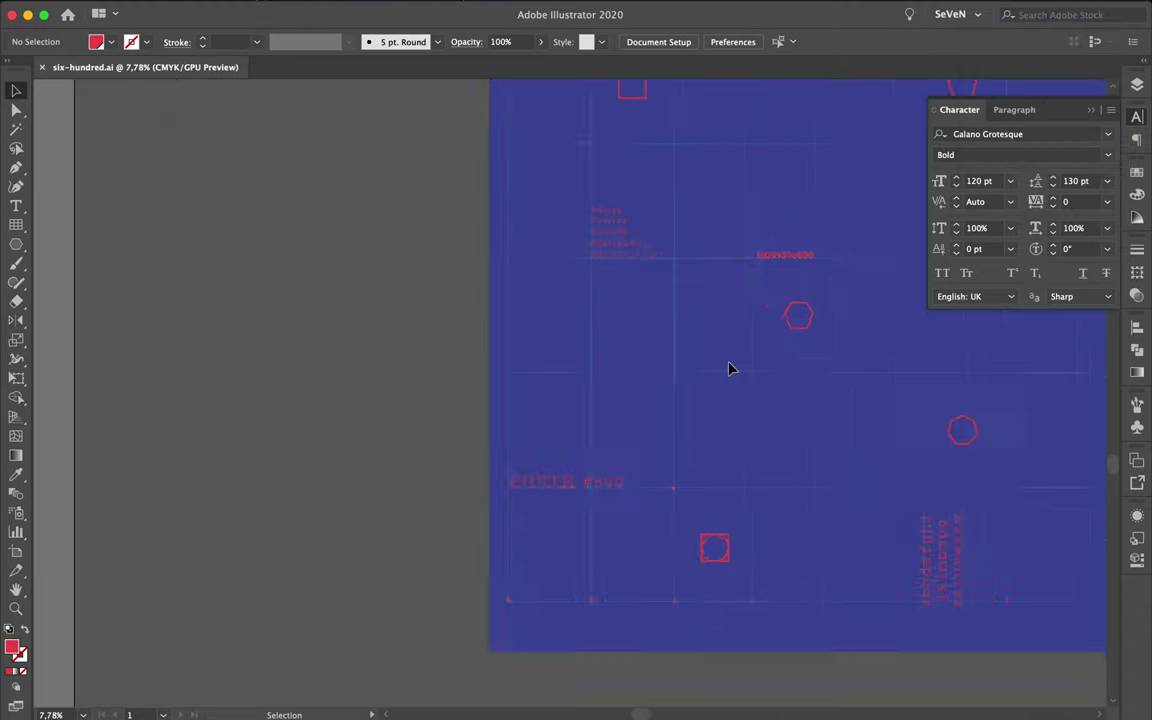
scroll(730, 362, down, 3)
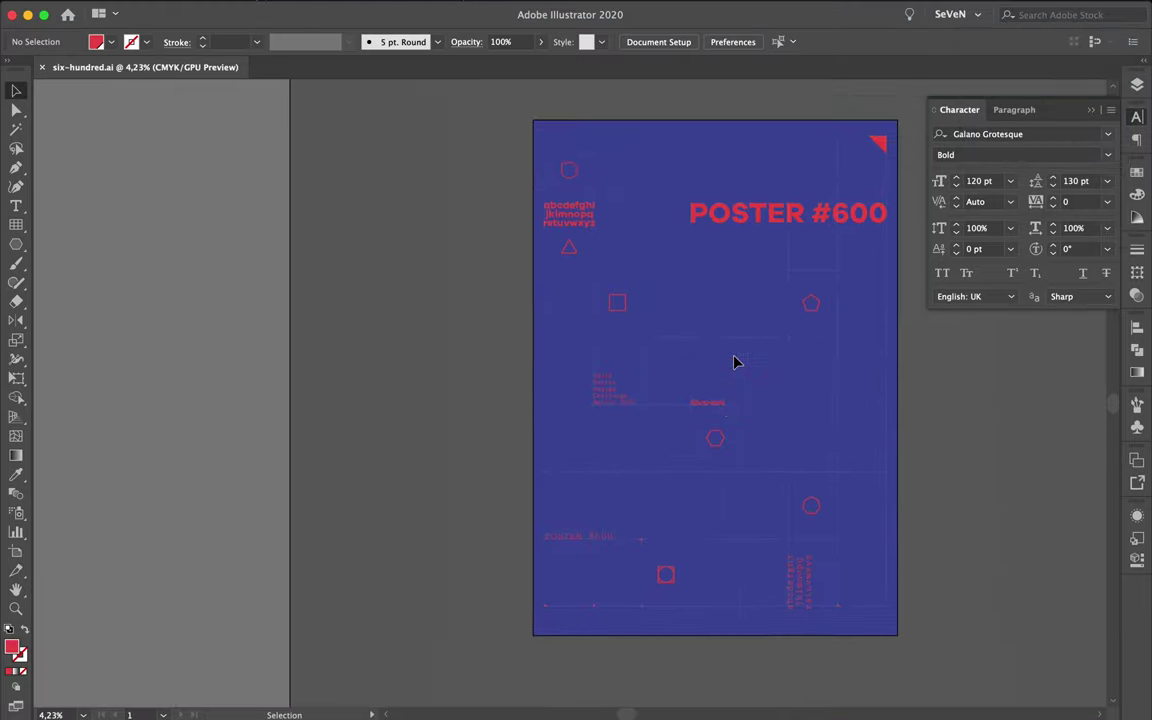
scroll(734, 362, up, 3)
scroll(734, 362, up, 2)
scroll(734, 362, down, 3)
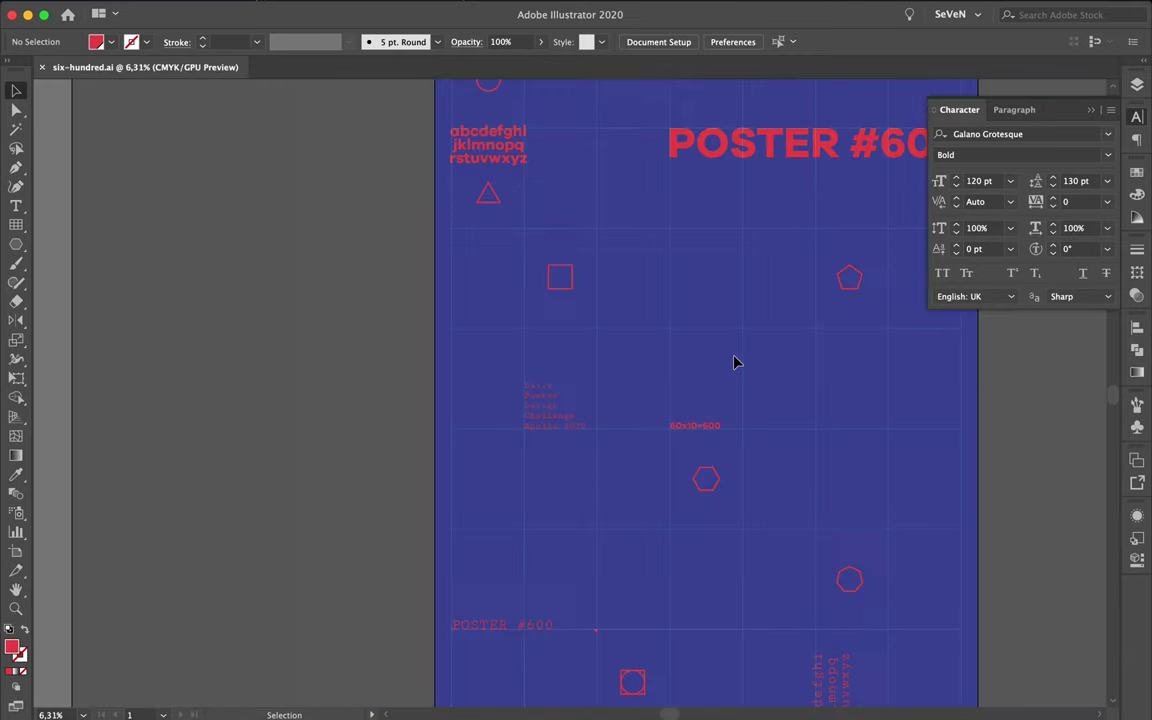
Step: Select all the red outline shapes: triangle, square, pentagon, circle, lower shapes and hexagon
drag(452, 181, 864, 308)
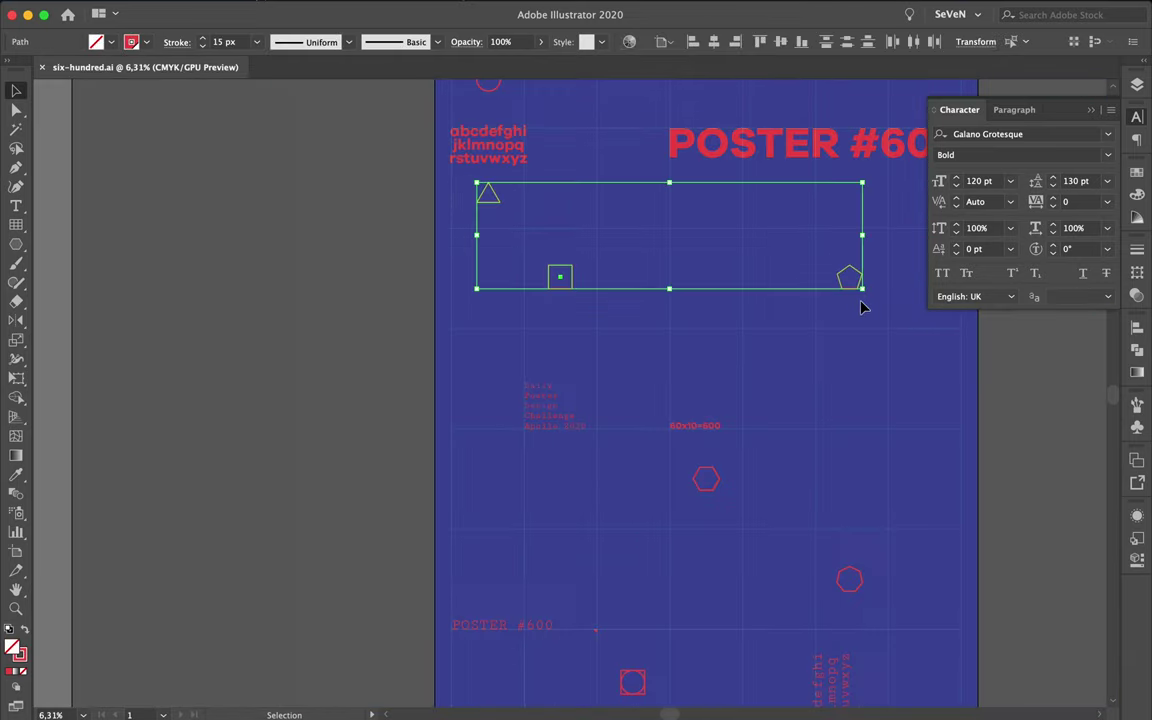
scroll(770, 228, up, 1)
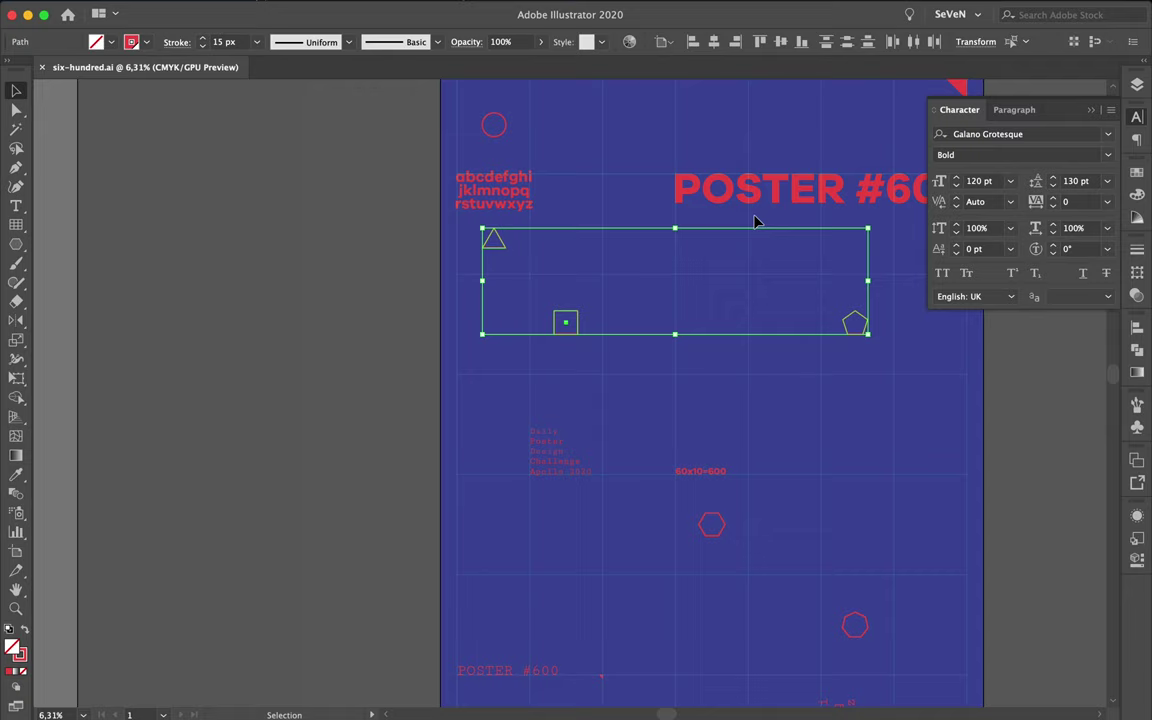
shift+click(494, 122)
scroll(609, 301, down, 1)
scroll(609, 301, down, 4)
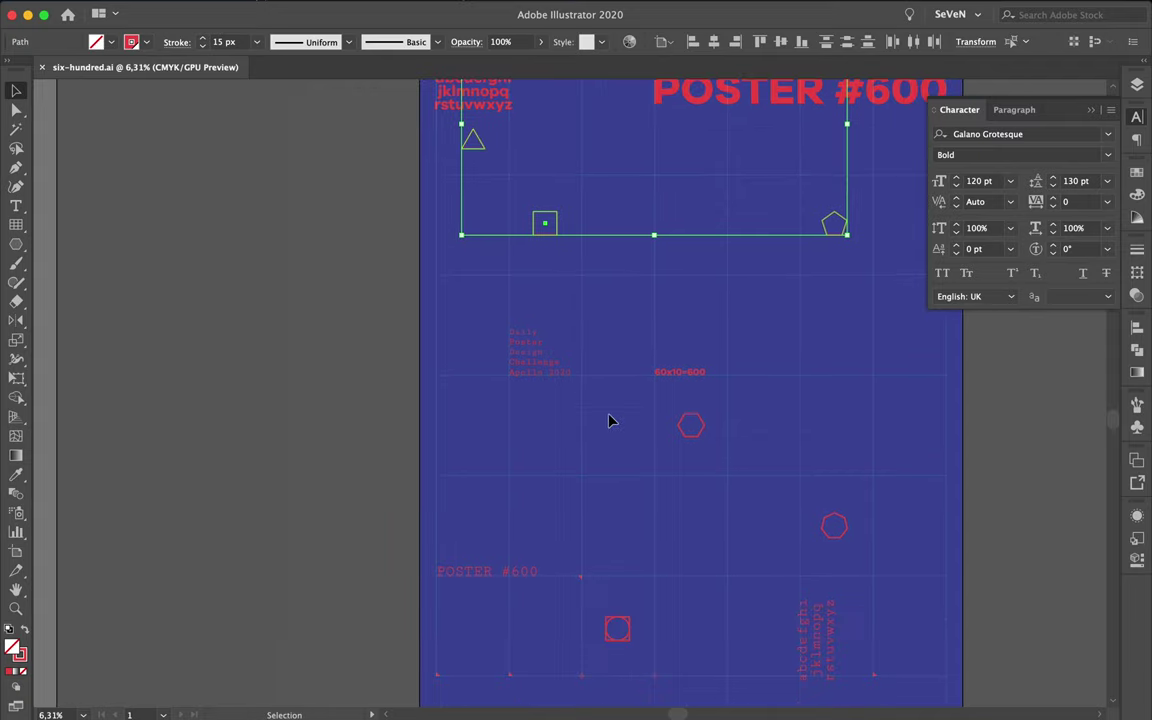
shift+click(733, 615)
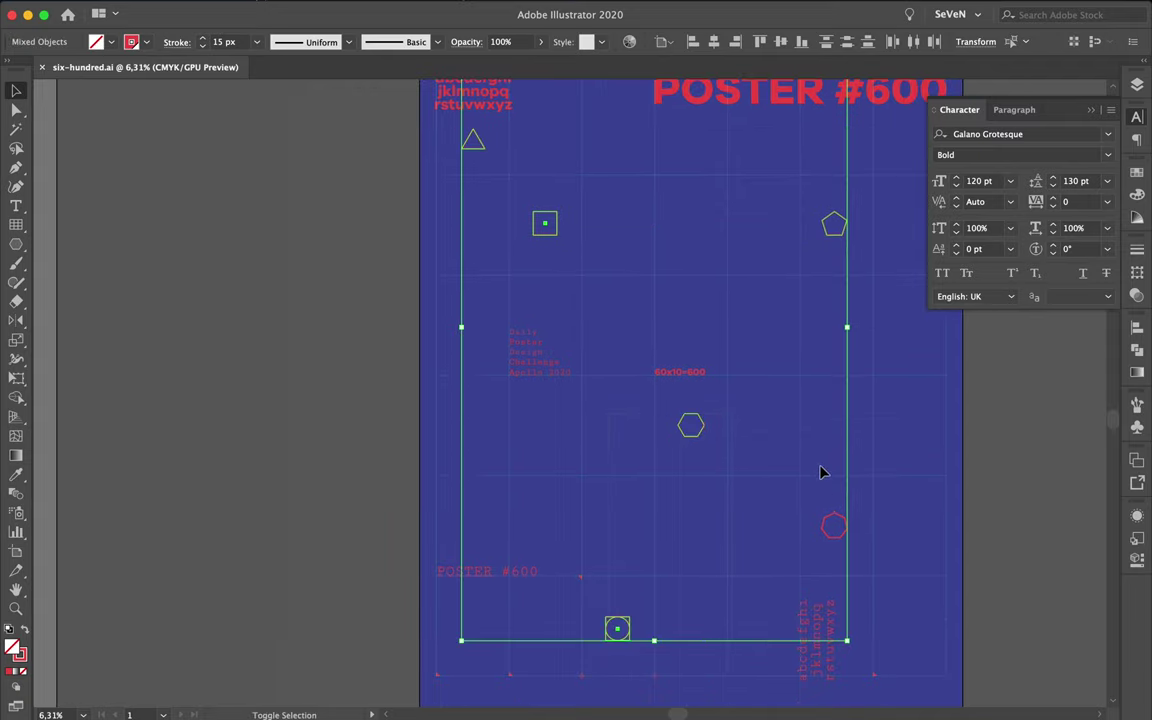
shift+click(853, 565)
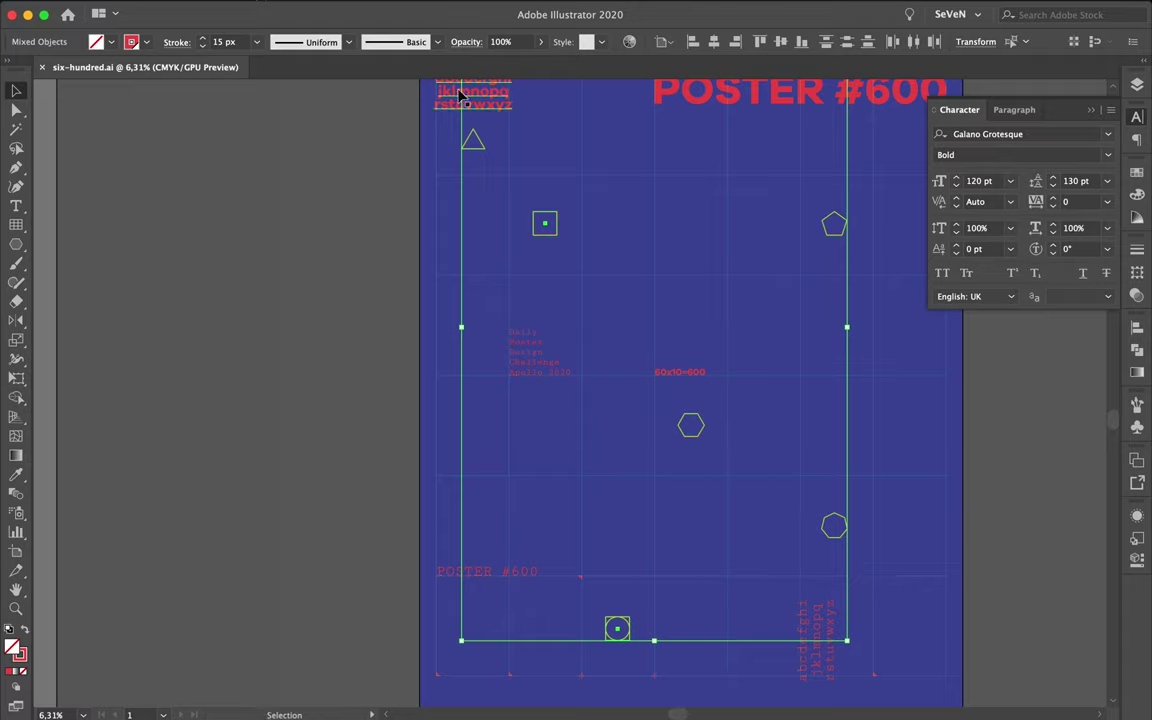
Step: Raise the selected shapes' stroke weight from 15 px to 25 px, then deselect
click(237, 42)
key(Up)
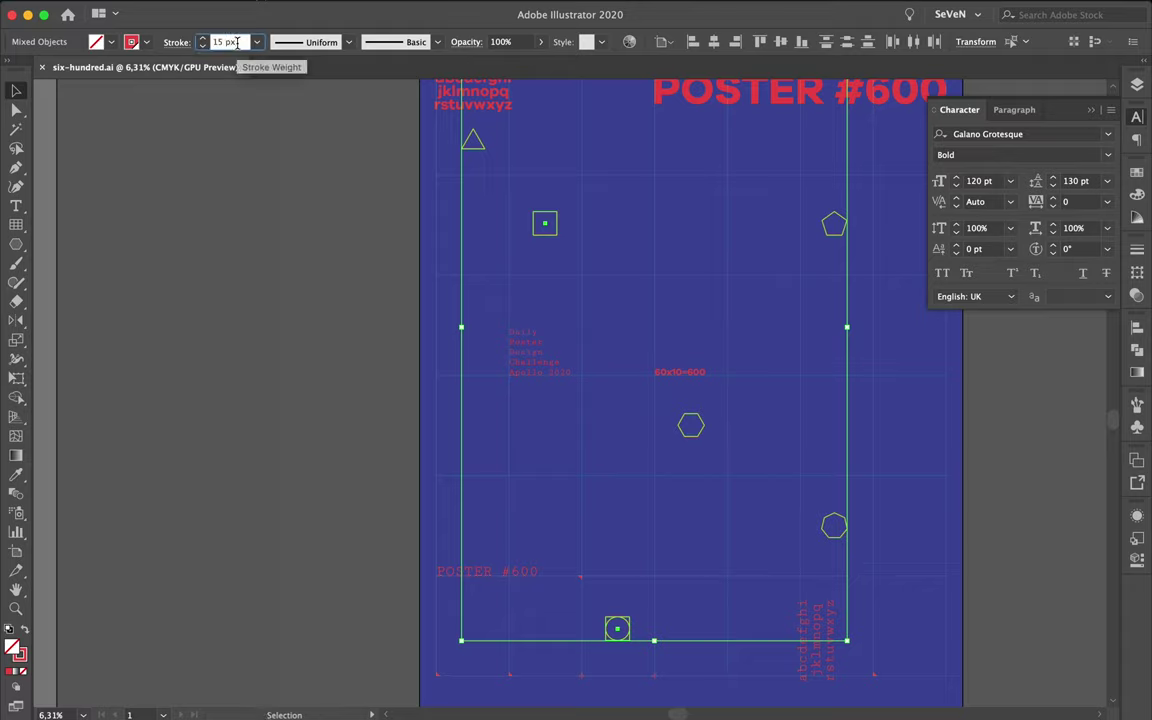
key(Up)
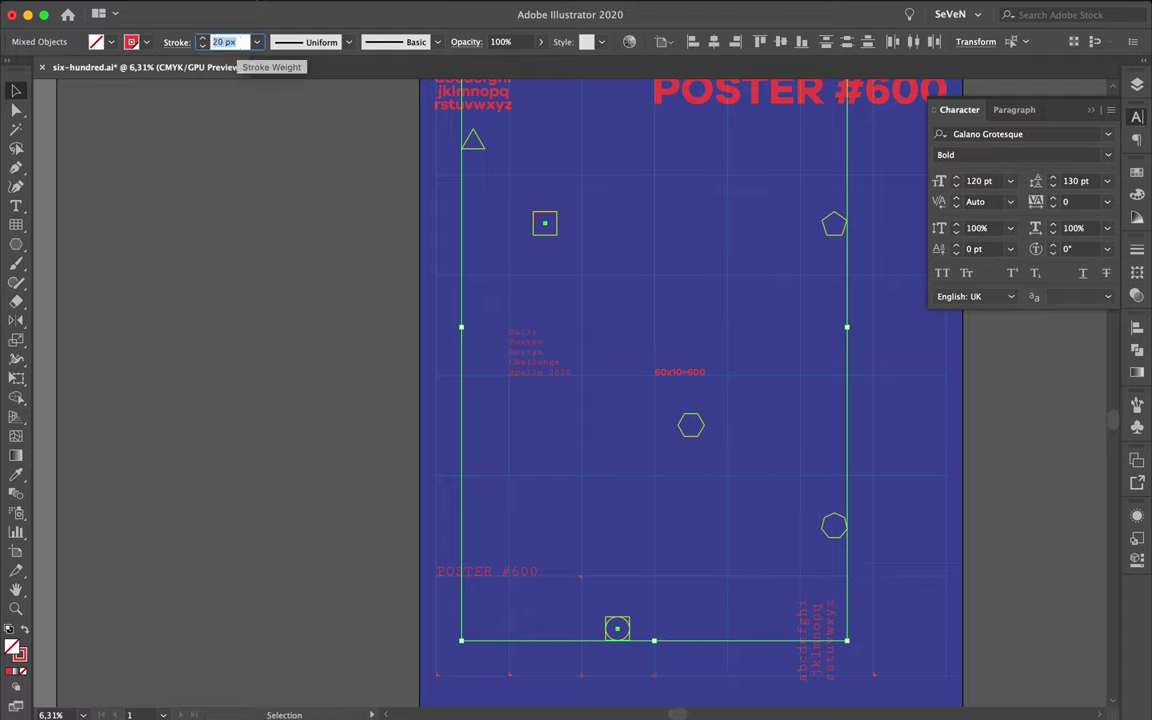
key(Return)
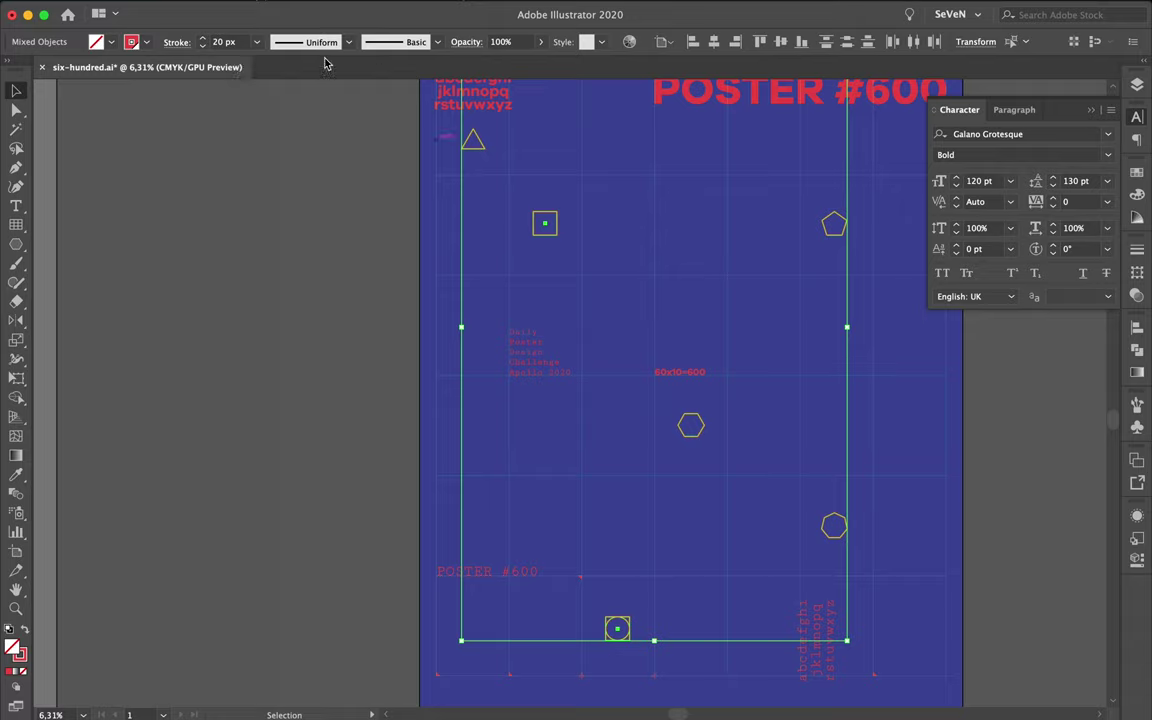
click(224, 42)
key(Up)
key(Up)
key(Up)
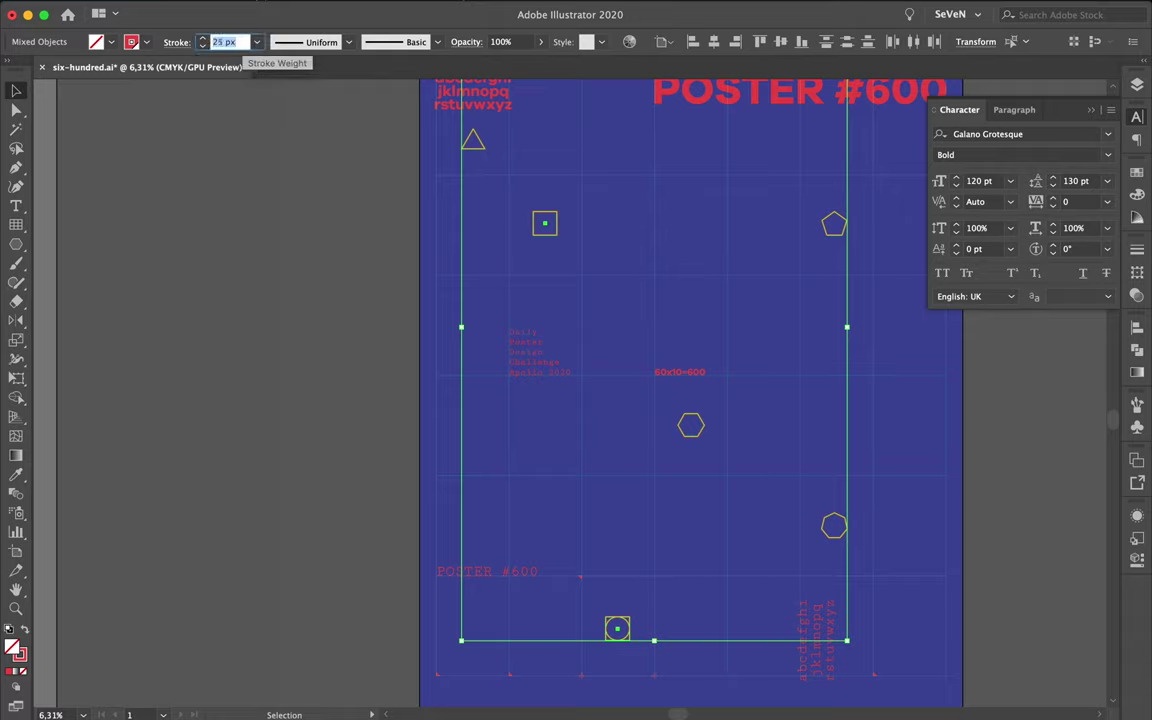
key(Return)
click(626, 205)
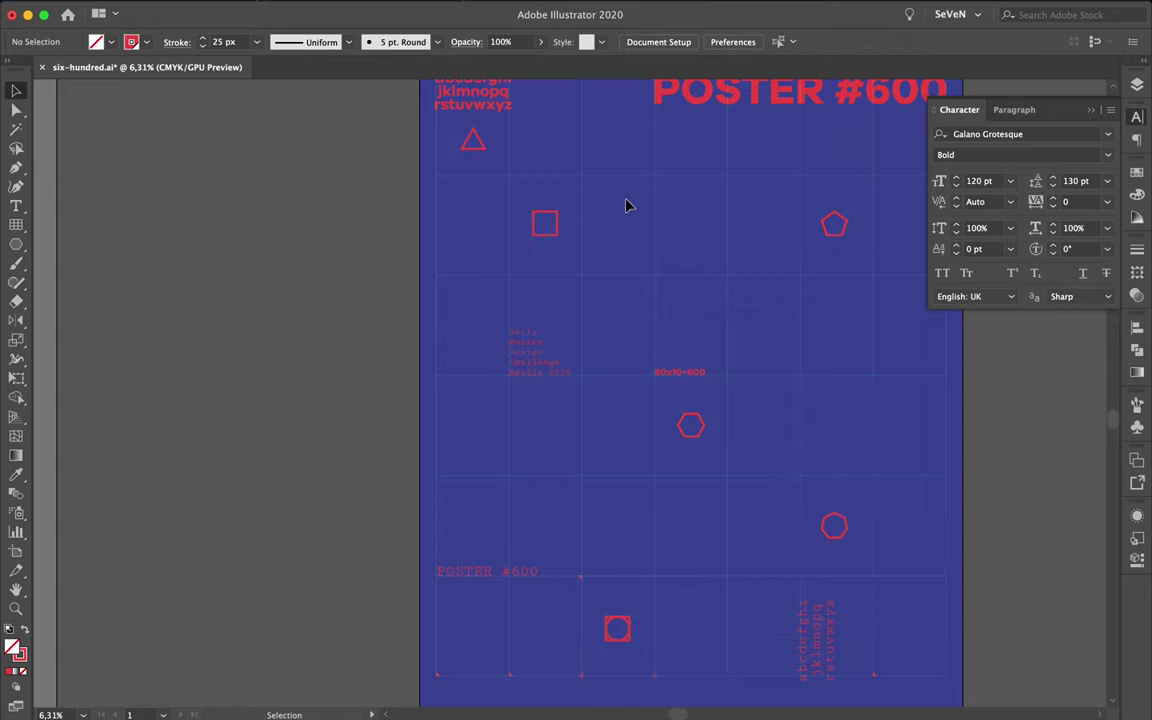
Step: Move the red triangle down to the lower-left row, level with the hexagon
scroll(676, 250, up, 5)
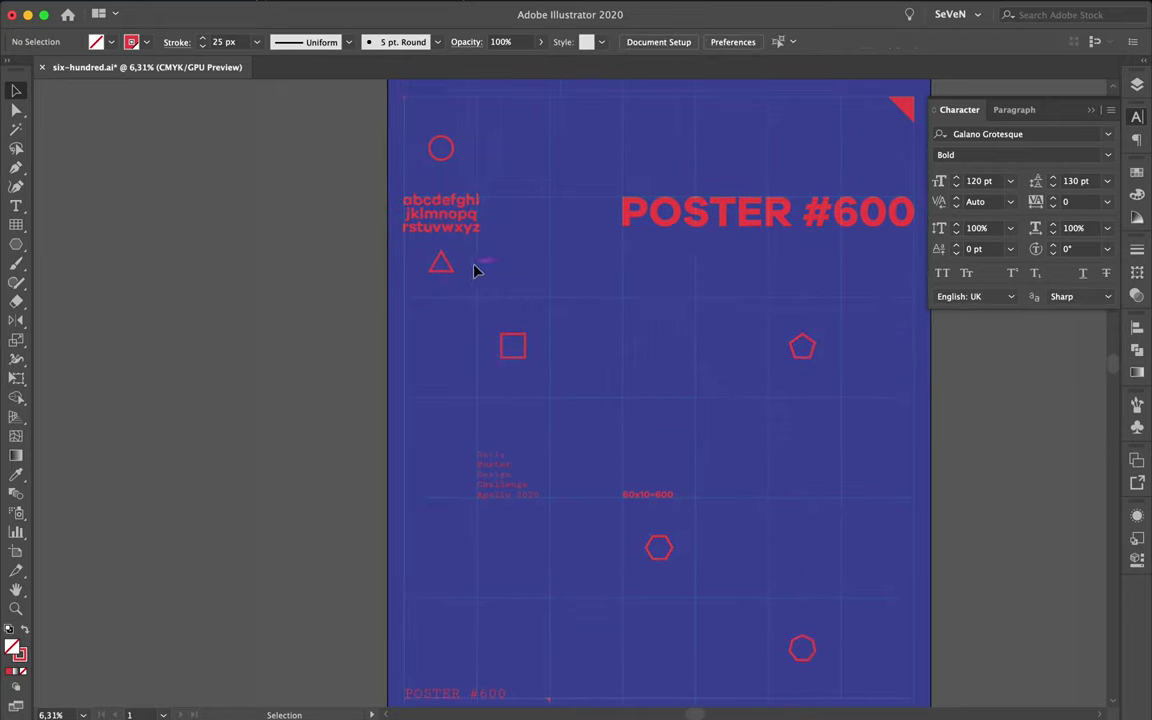
mouse_move(453, 272)
mouse_down()
mouse_move(455, 262)
mouse_move(456, 655)
mouse_up()
click(535, 640)
Step: Drag a copy of the small square toward the bottom of the poster
scroll(535, 640, right, 3)
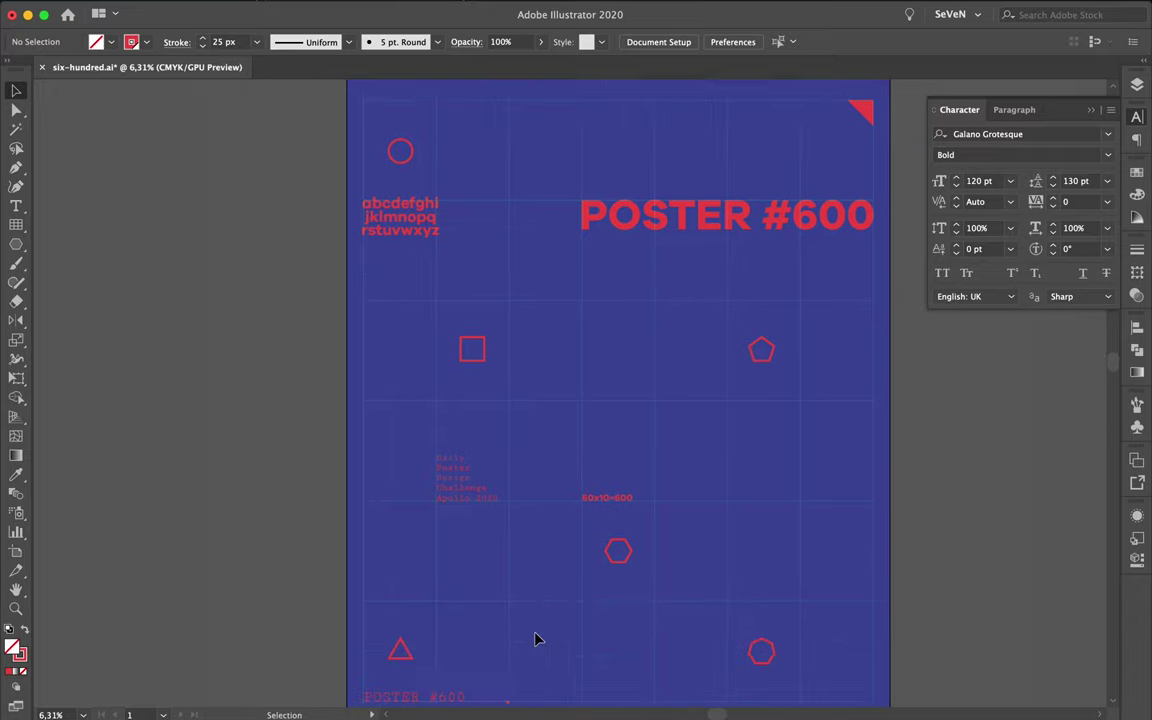
scroll(535, 640, down, 2)
scroll(530, 645, down, 5)
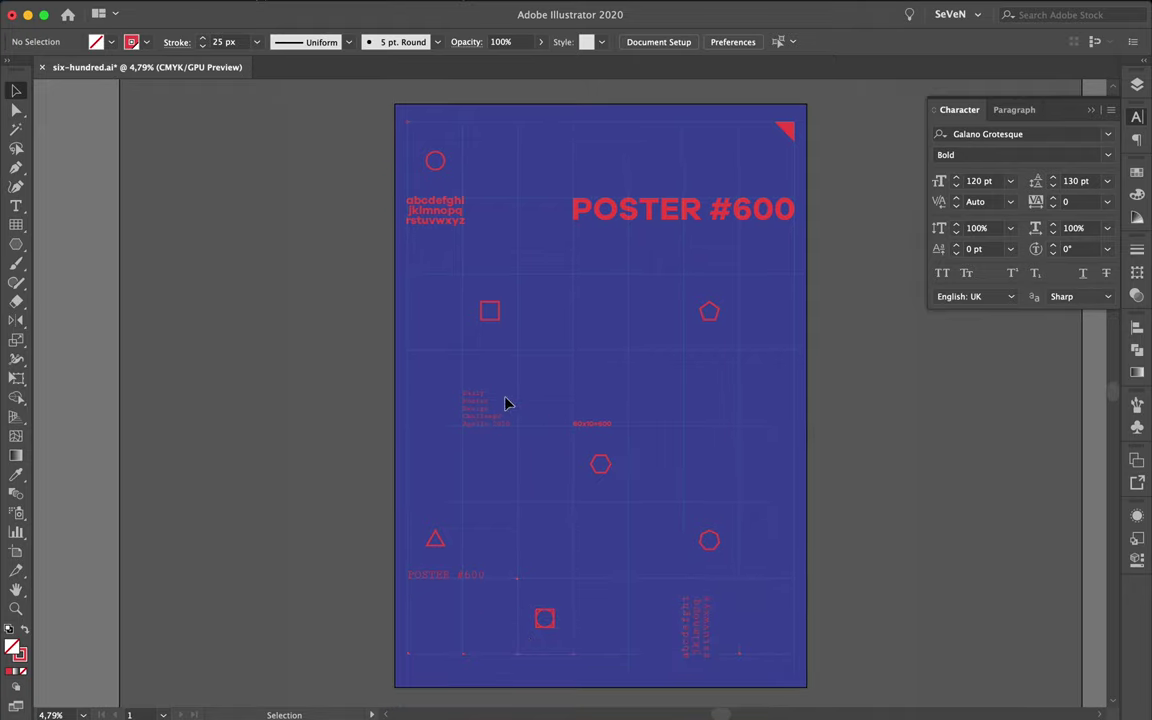
scroll(527, 398, up, 2)
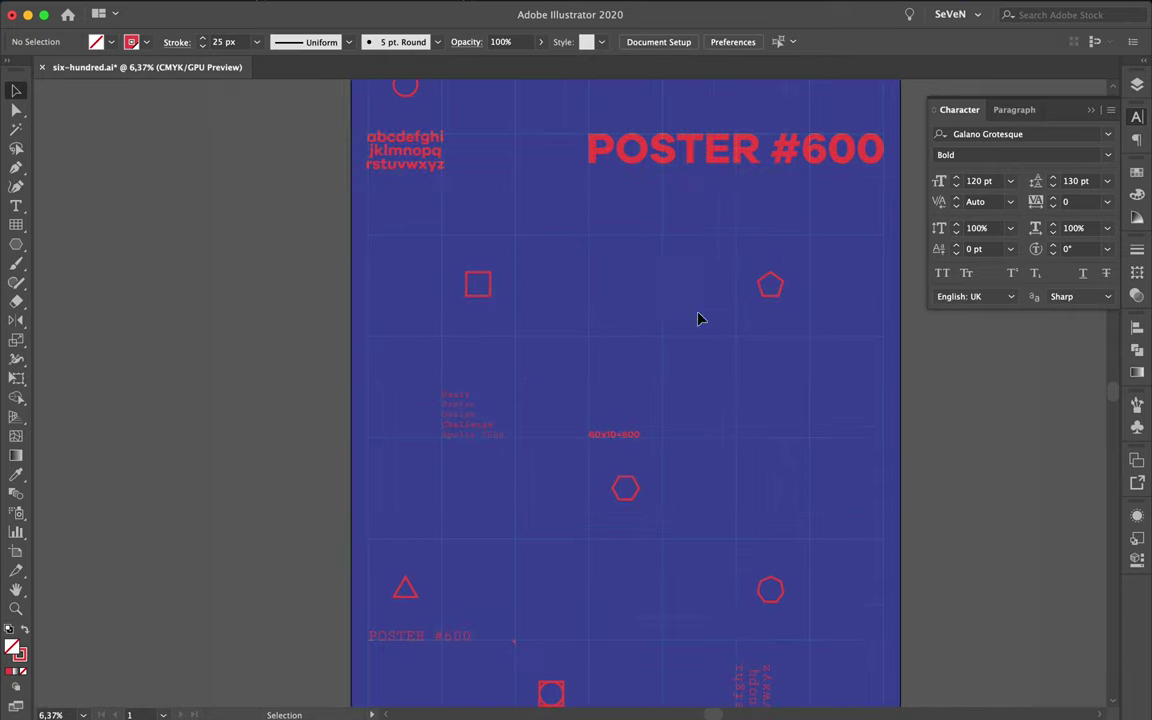
scroll(730, 432, down, 2)
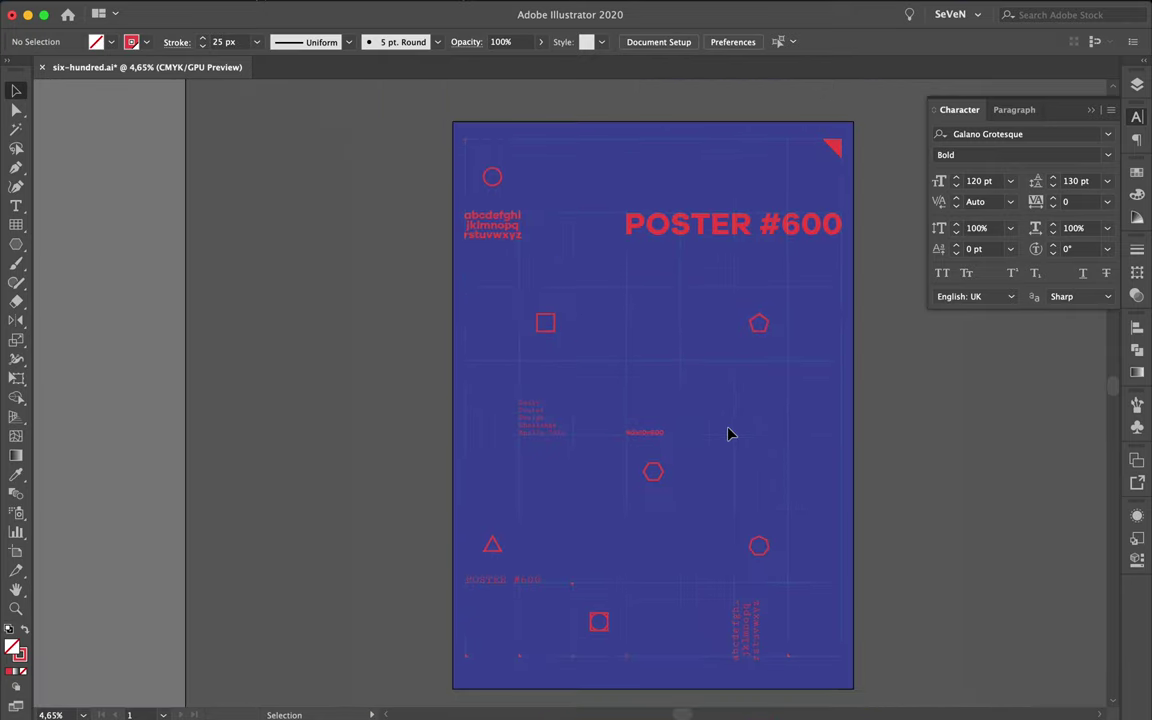
mouse_move(599, 621)
mouse_down()
mouse_move(632, 660)
mouse_move(560, 330)
mouse_move(612, 630)
mouse_up()
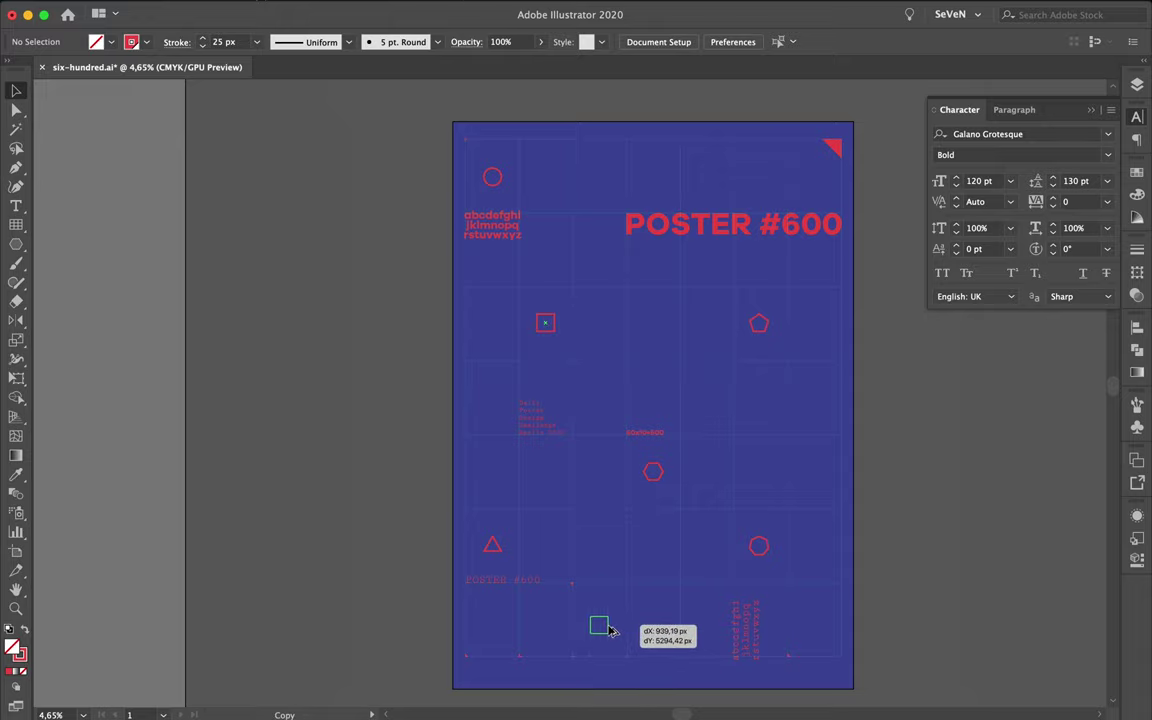
Step: Narrow the square copy into a solid red bar and duplicate it crosswise
scroll(612, 630, up, 3)
scroll(612, 630, up, 2)
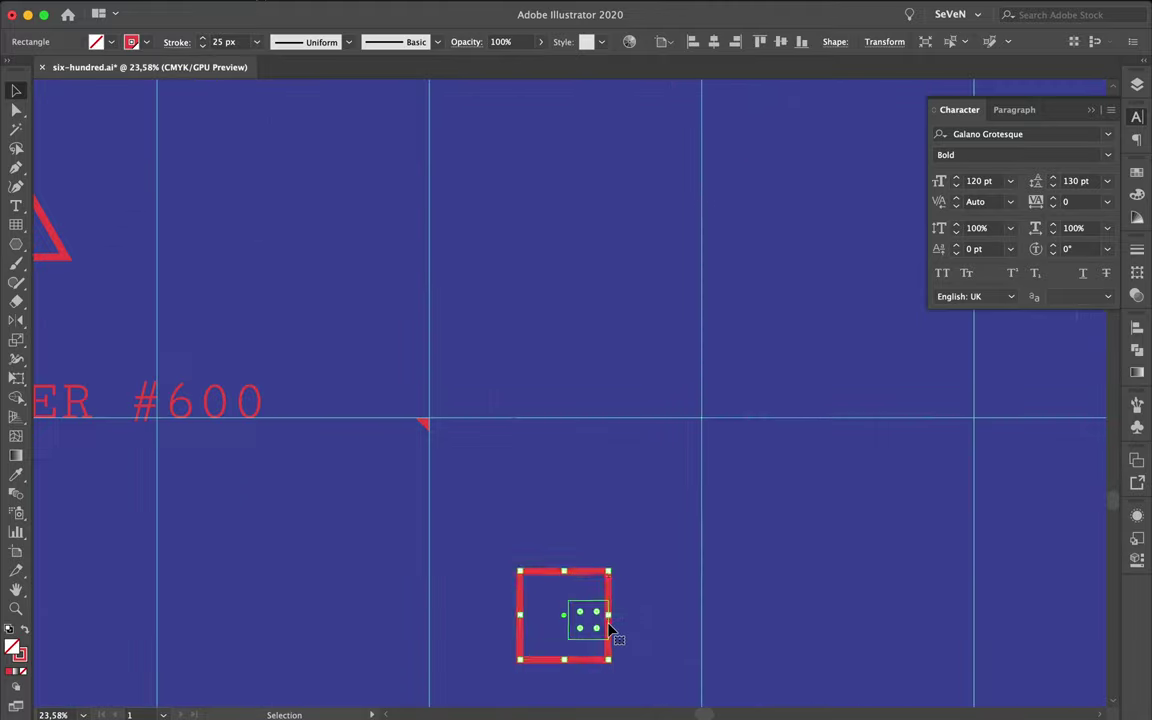
drag(610, 615, 557, 615)
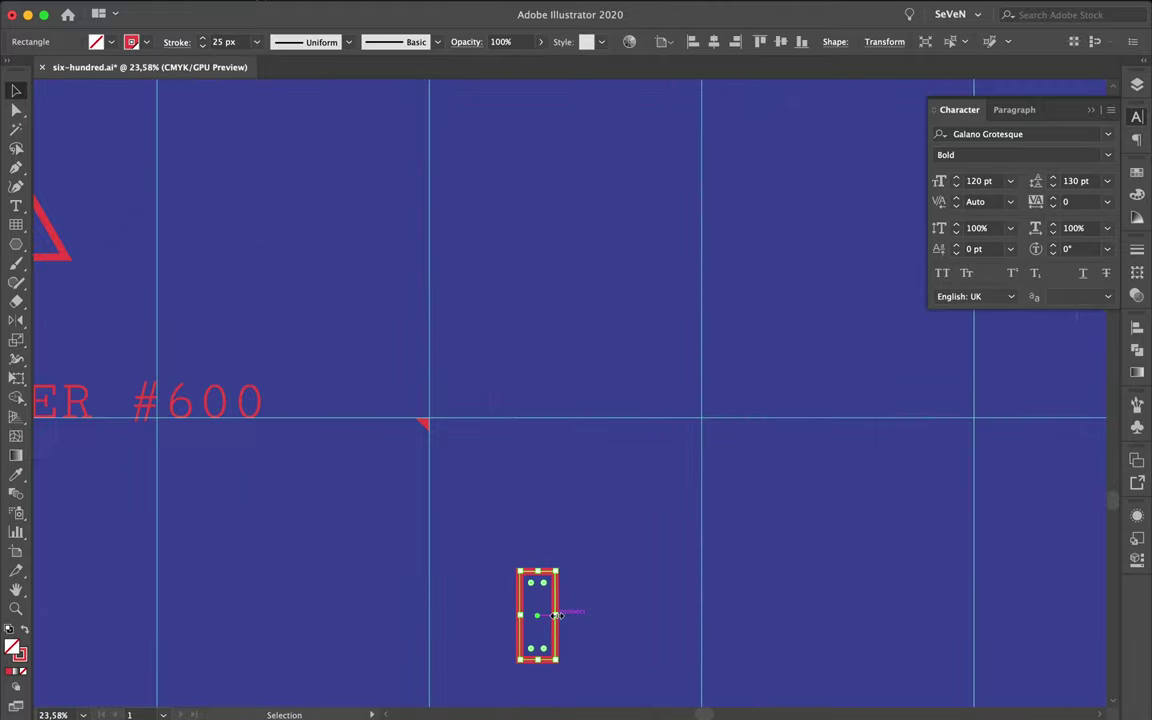
click(24, 629)
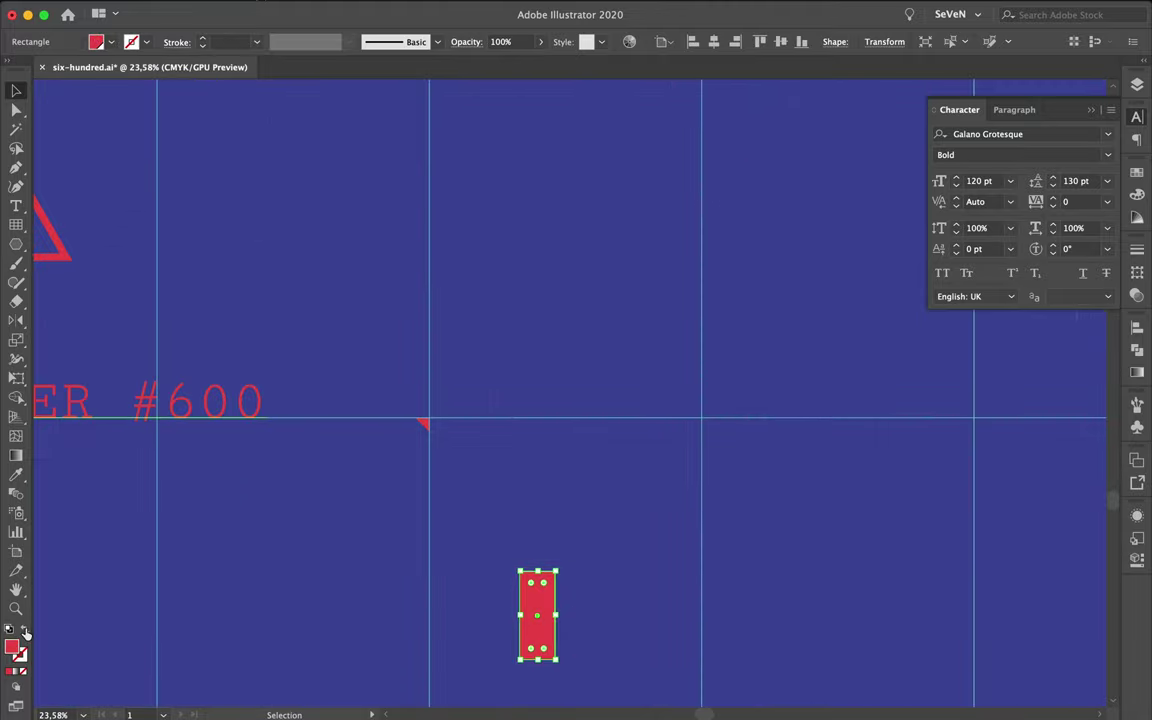
mouse_move(536, 605)
mouse_down()
mouse_move(650, 600)
mouse_move(547, 626)
mouse_up()
click(622, 625)
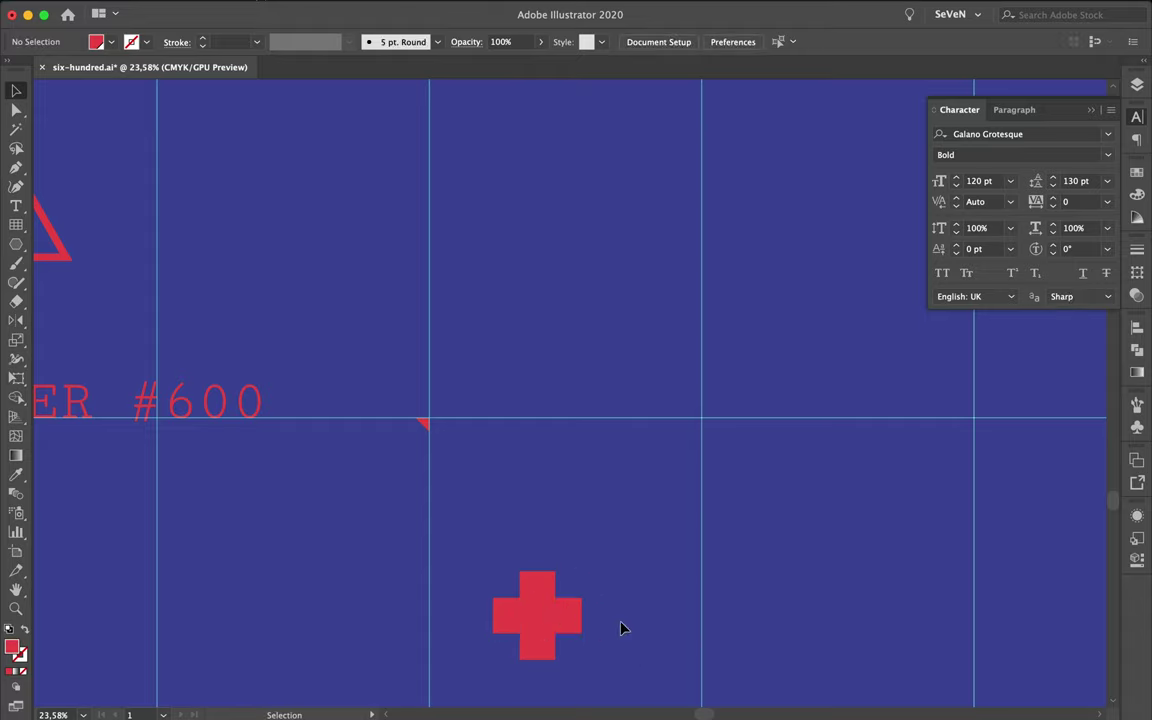
Step: Thin the vertical bar, match the horizontal bar's height to it, and centre the bars
scroll(574, 624, up, 5)
click(571, 625)
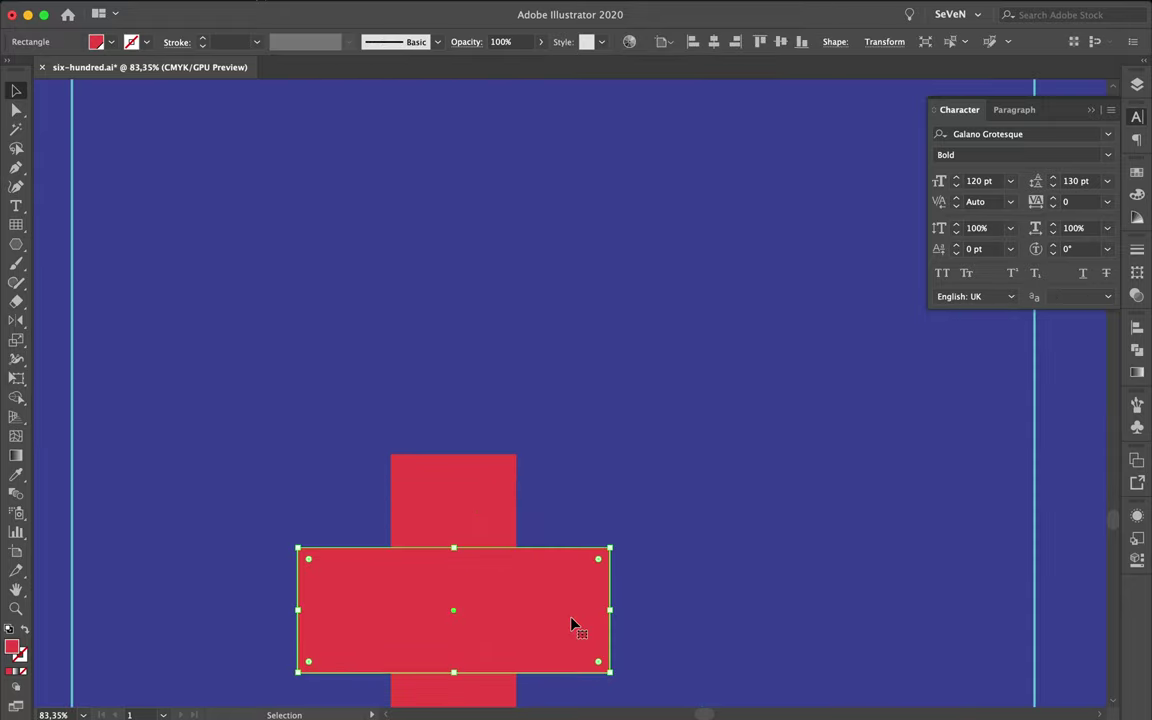
click(472, 538)
mouse_move(391, 609)
mouse_down()
mouse_move(424, 612)
mouse_move(398, 619)
mouse_up()
drag(478, 673, 478, 646)
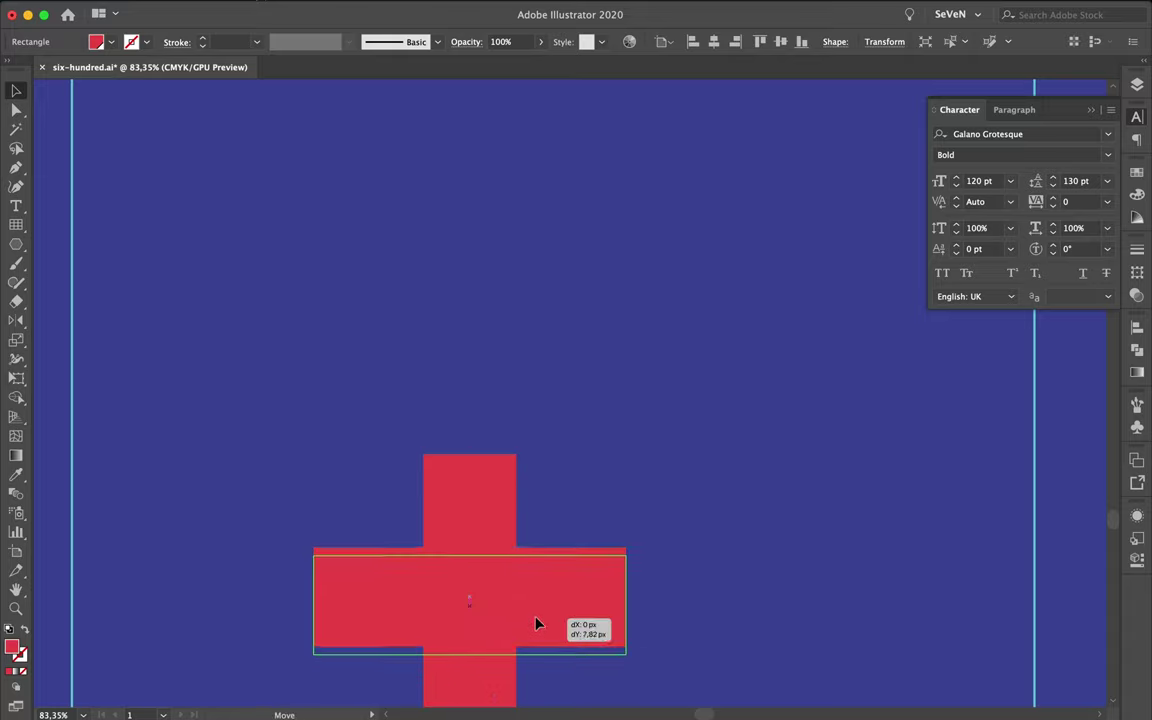
click(603, 501)
scroll(603, 501, down, 3)
scroll(603, 501, down, 2)
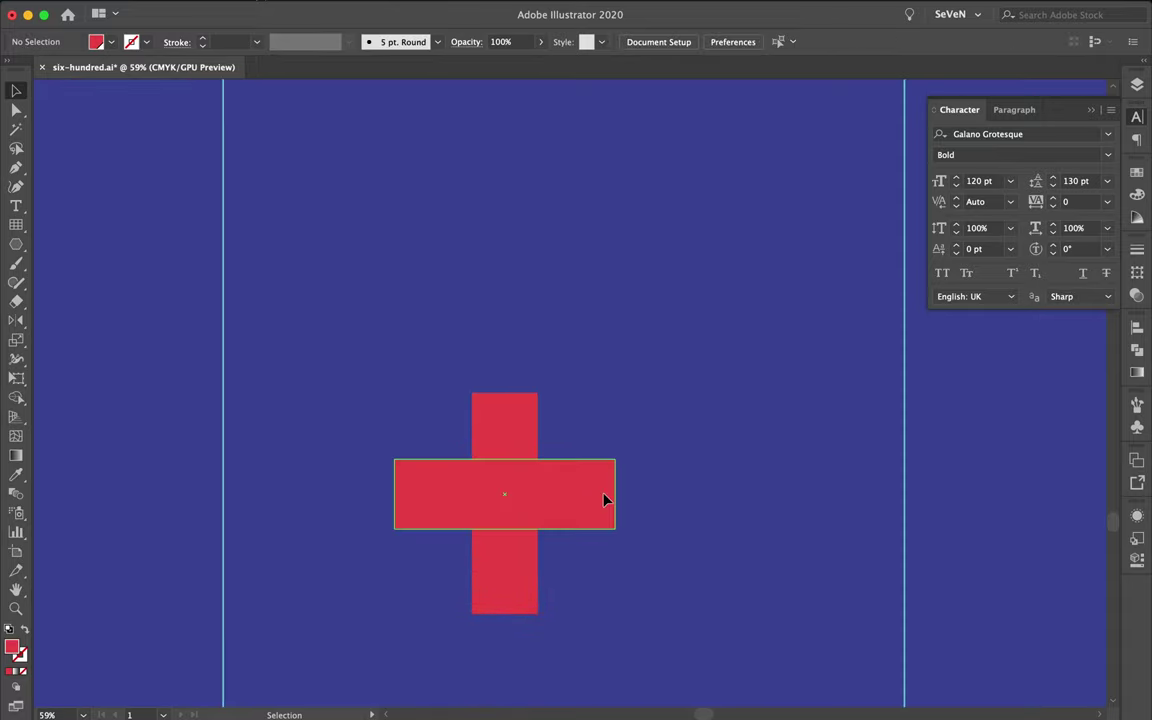
drag(607, 496, 591, 503)
click(612, 433)
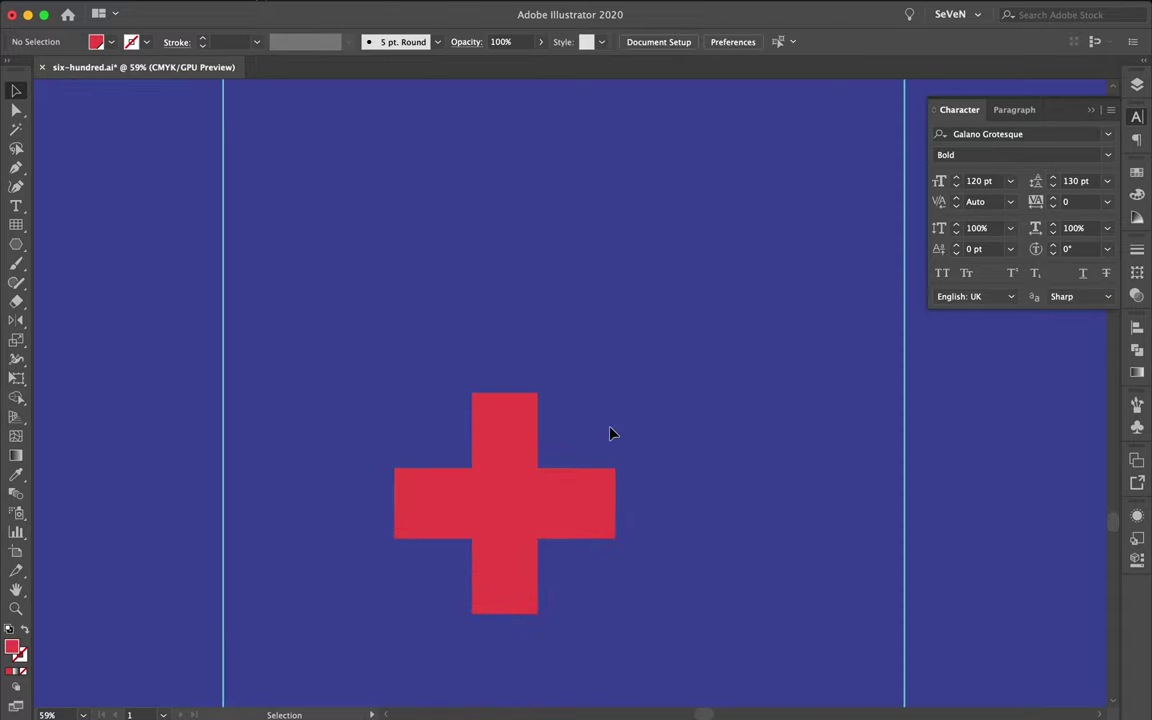
scroll(612, 433, down, 5)
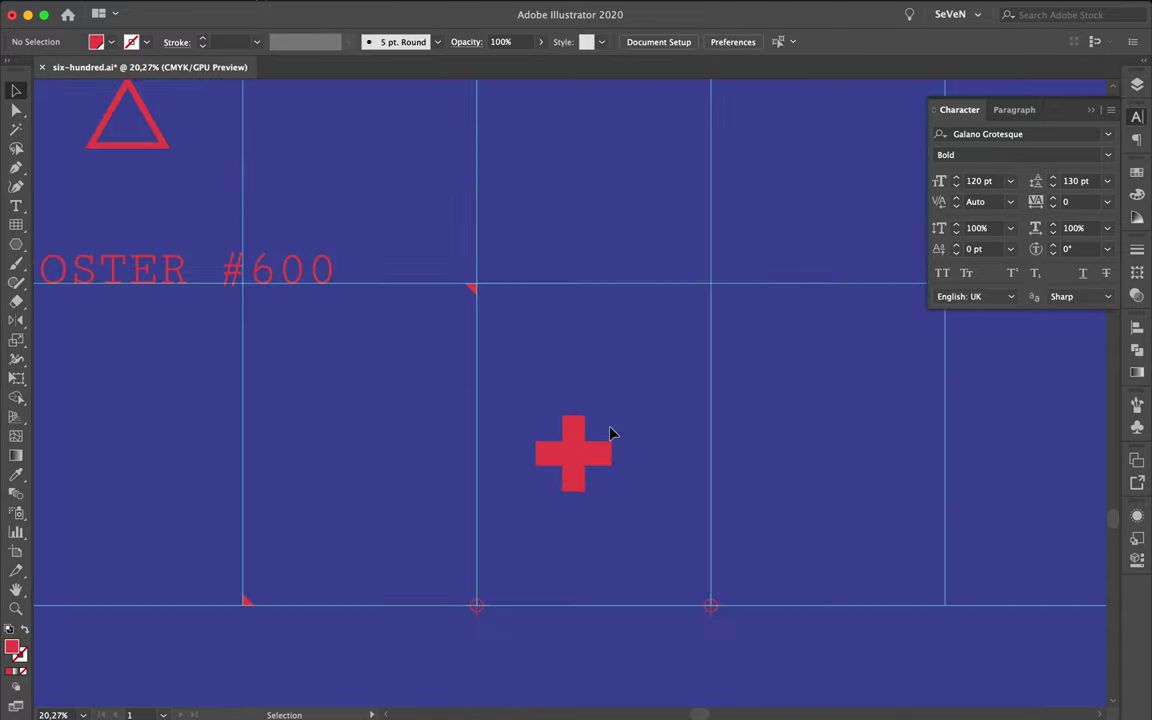
Step: Group both red cross bars with Cmd+G and shift the cross slightly right
drag(490, 366, 597, 498)
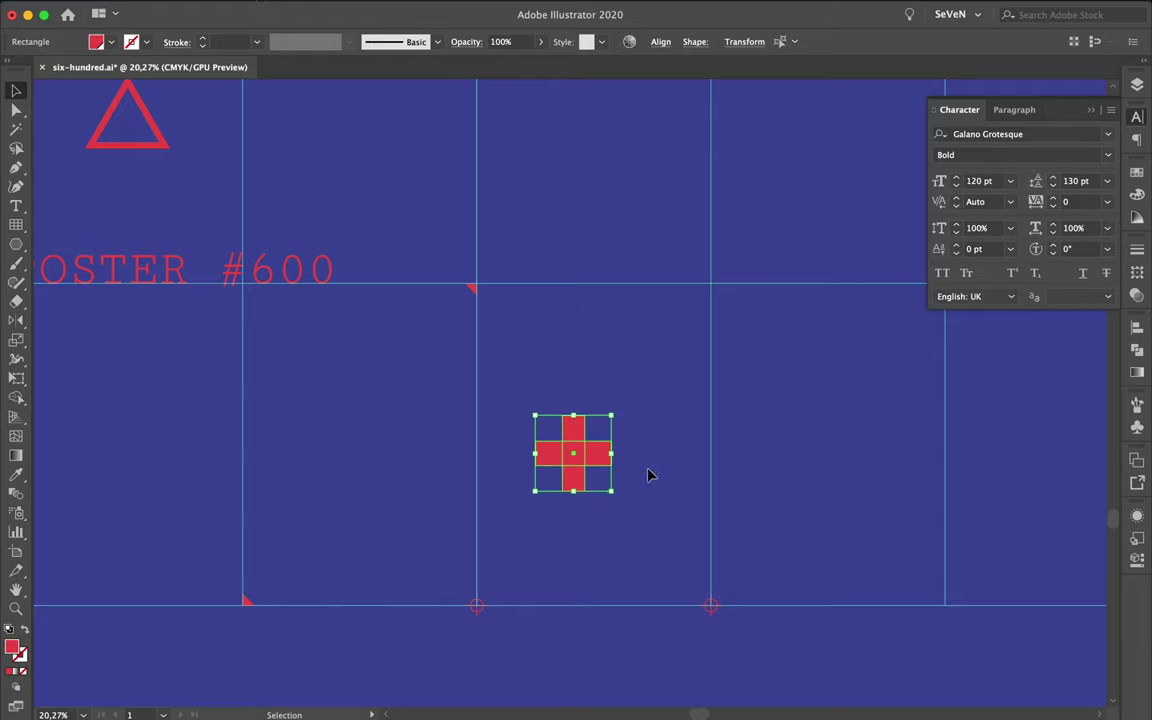
click(635, 470)
click(609, 461)
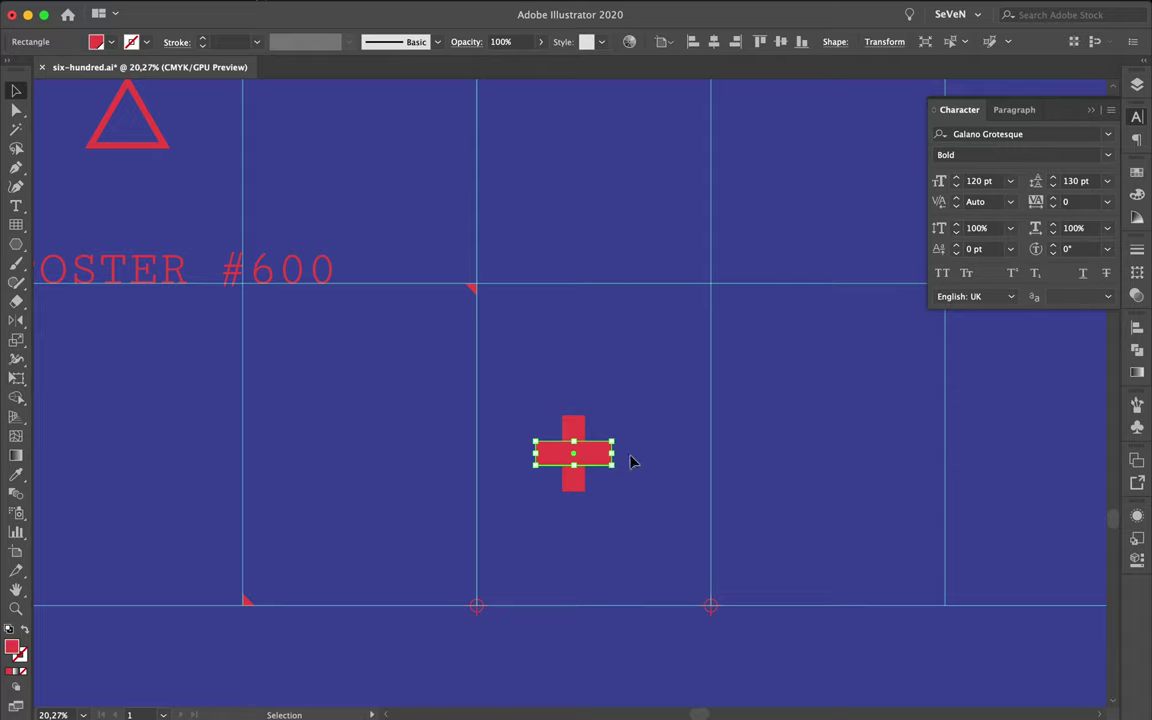
click(632, 430)
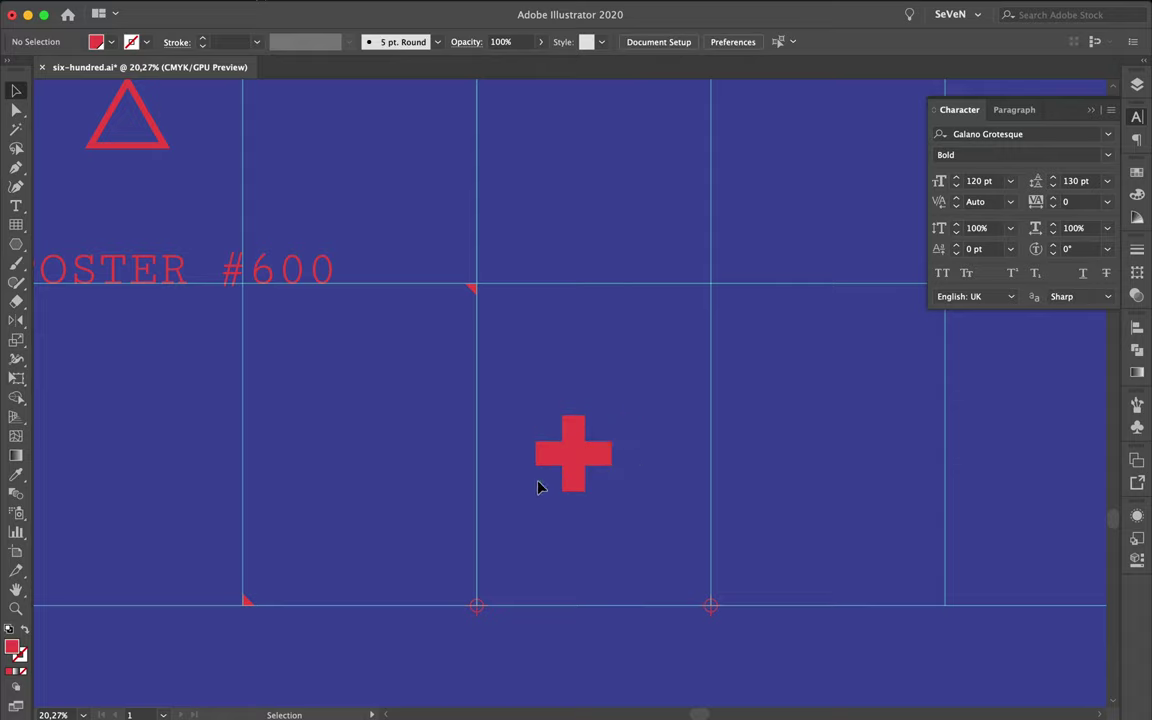
drag(480, 372, 533, 488)
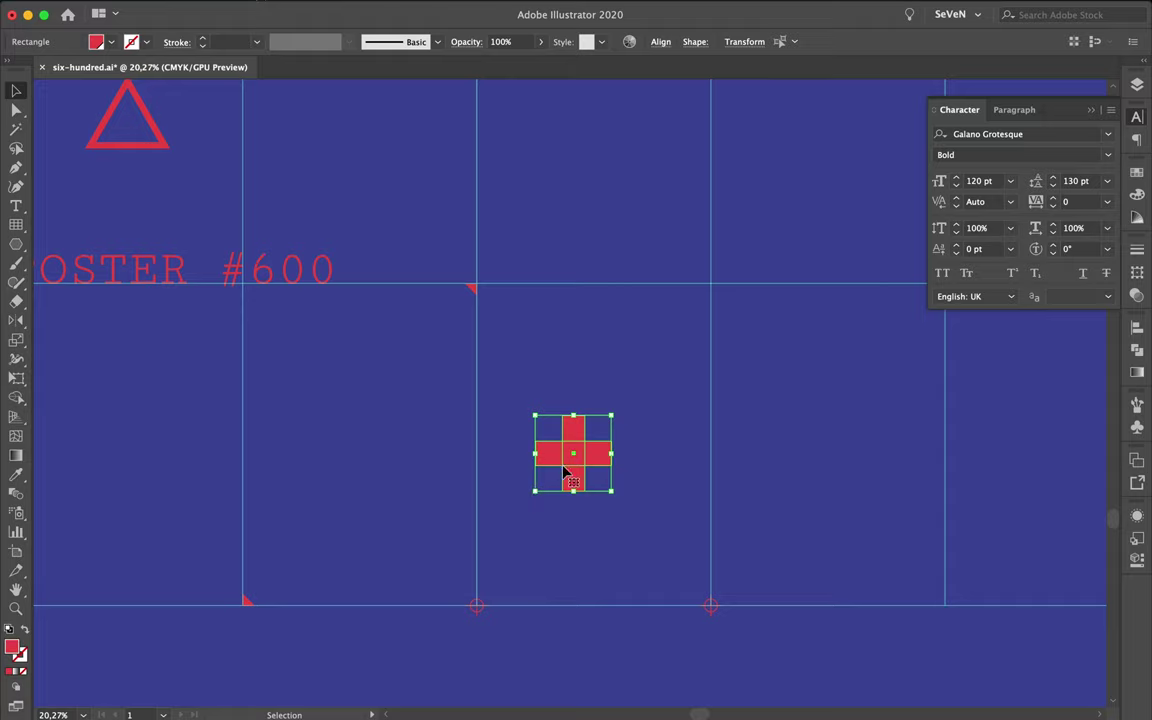
key(ctrl+g)
drag(571, 458, 591, 446)
click(688, 509)
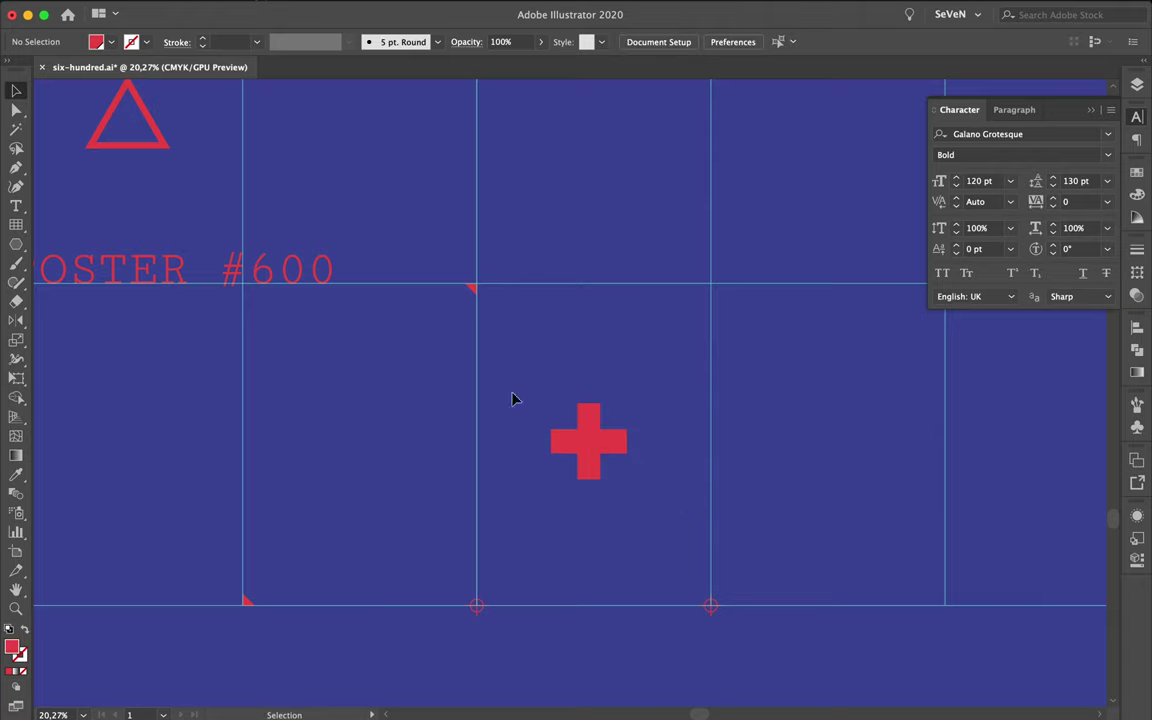
Step: Place a copy of the POSTER #600 text just below the cross and select all its text
drag(298, 278, 763, 521)
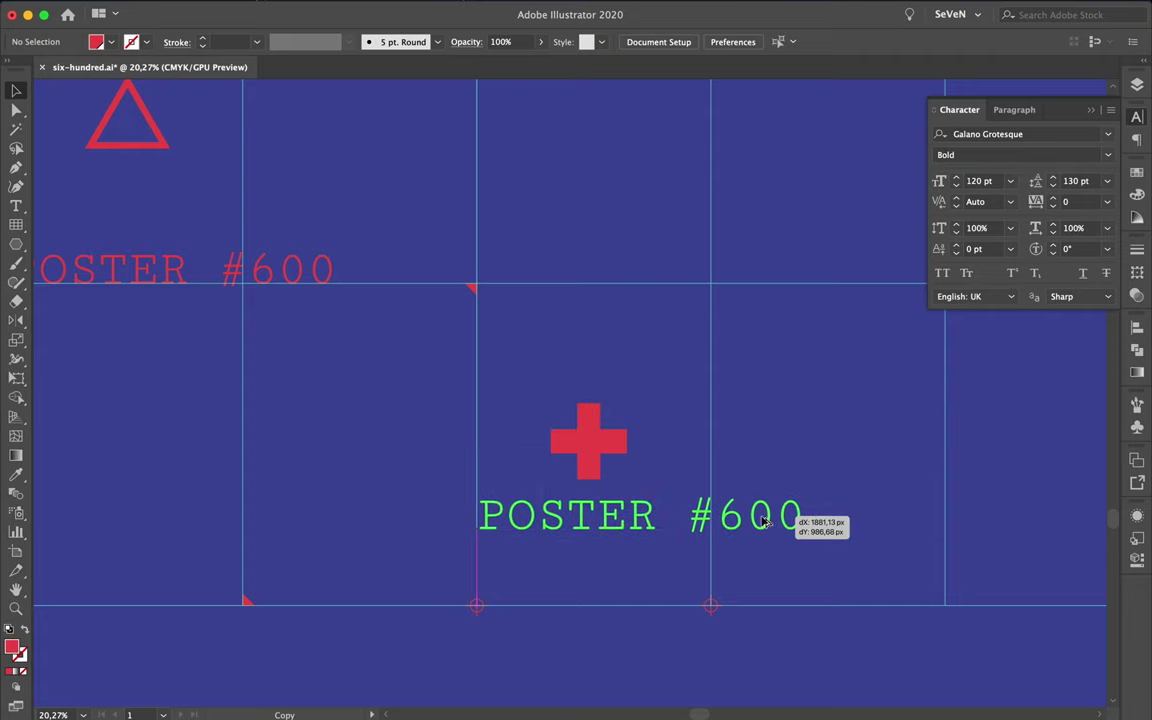
drag(763, 521, 762, 521)
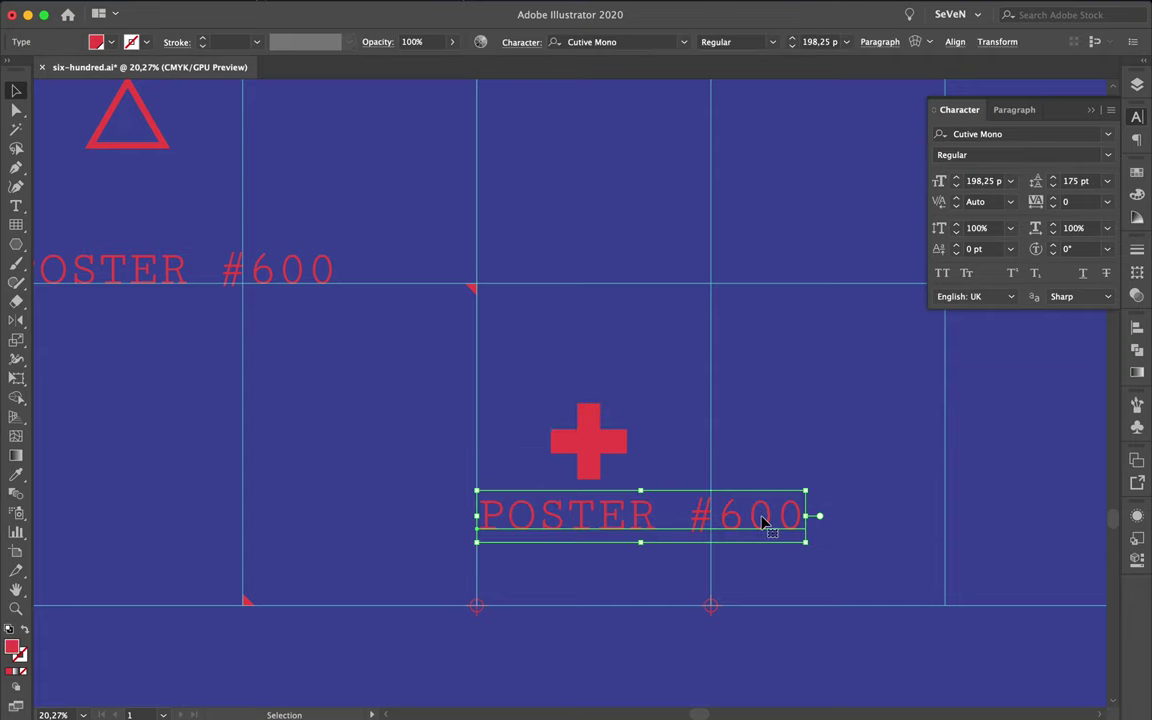
double_click(760, 521)
key(ctrl+a)
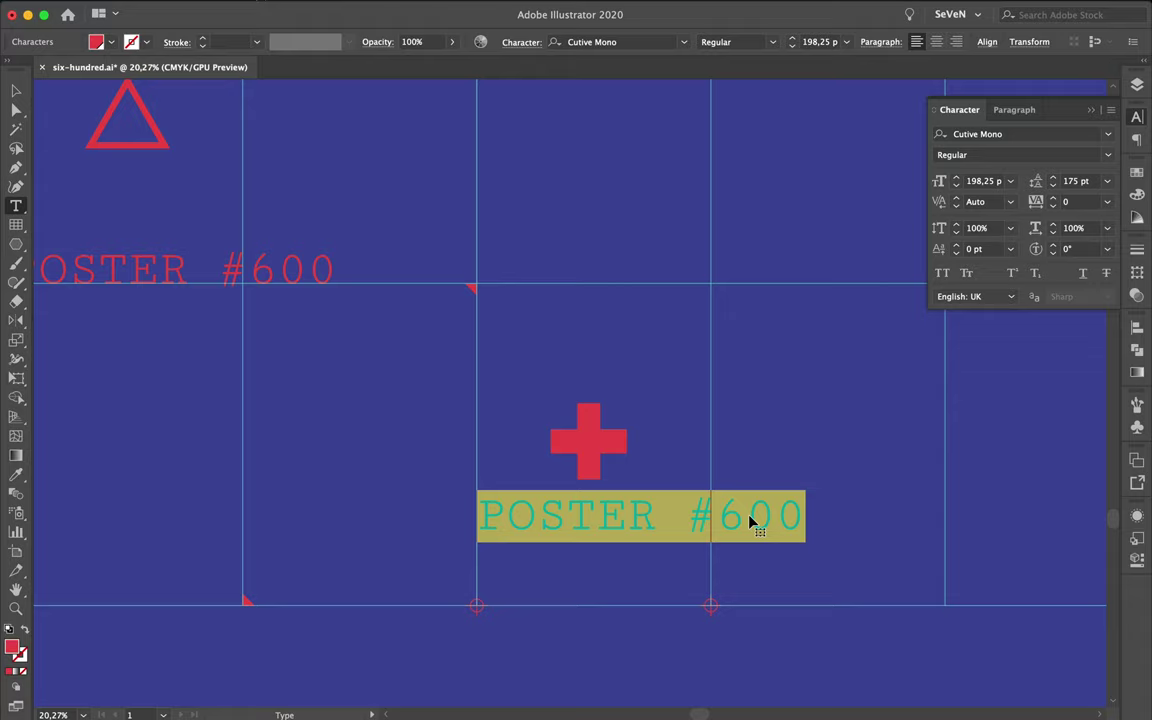
Step: Retype the copied POSTER #600 text below the red cross as MADE IN CHINA
text(MA)
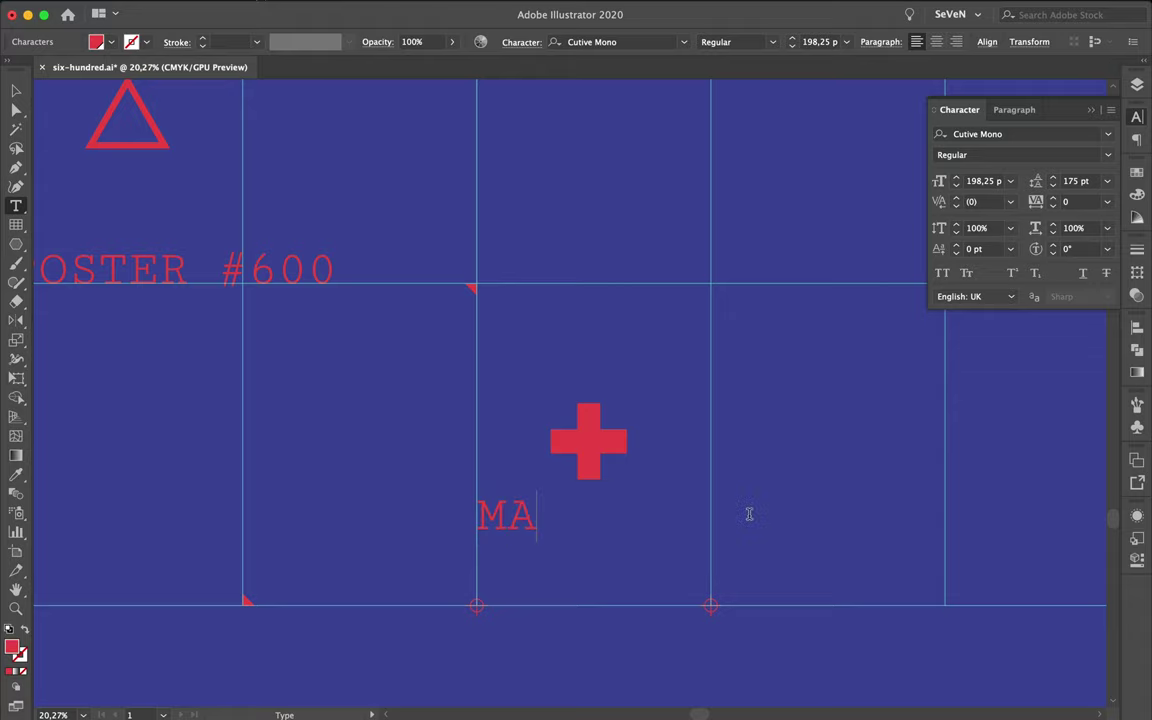
text(DE IN C)
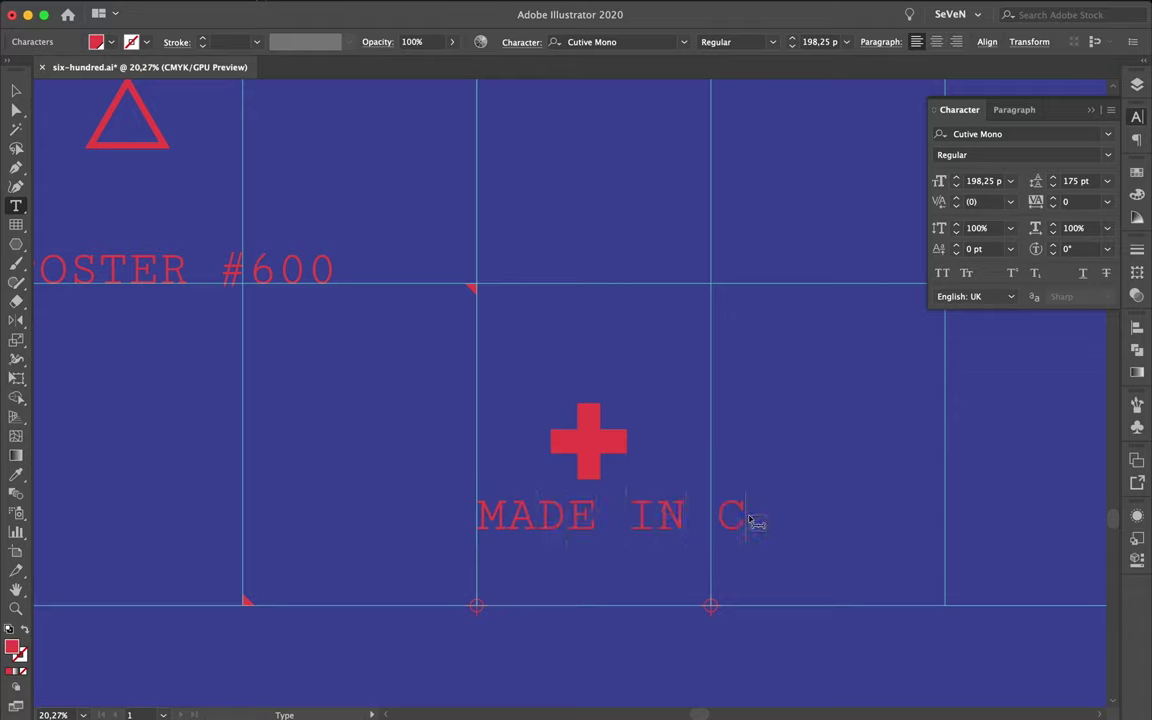
text(HINA)
key(Escape)
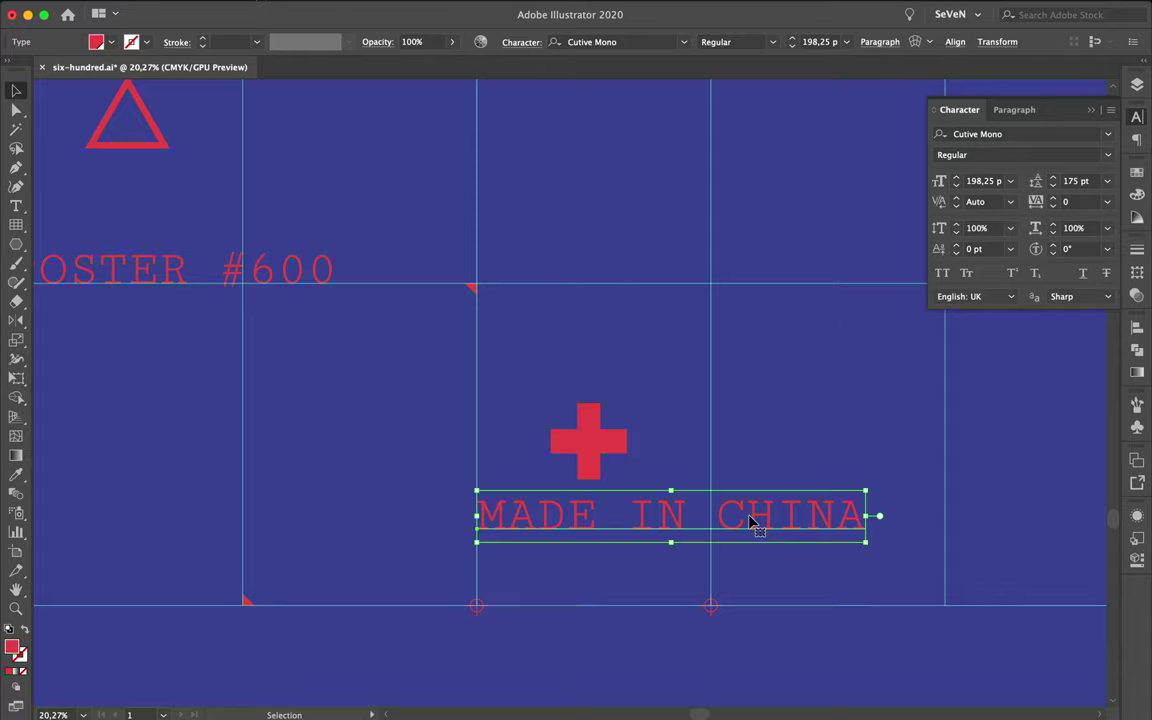
scroll(960, 188, down, 10)
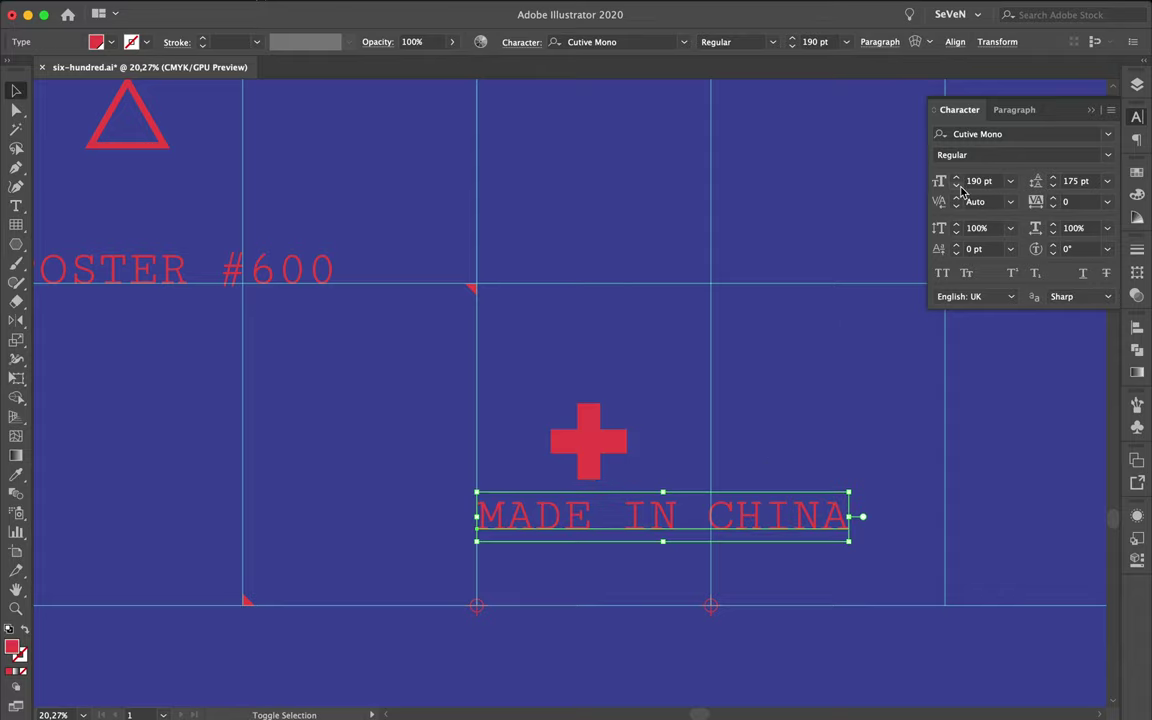
scroll(960, 188, down, 15)
scroll(960, 188, down, 15)
scroll(960, 188, down, 15)
scroll(960, 188, down, 20)
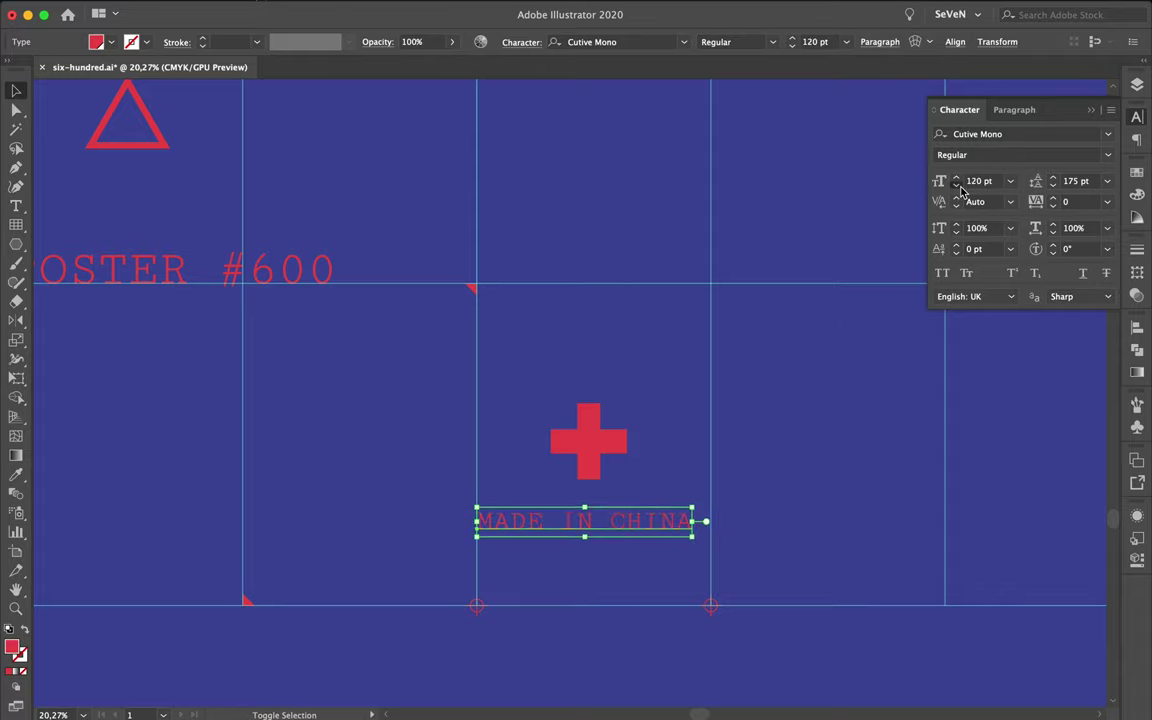
scroll(960, 188, up, 10)
Step: Add a second line 'By SWISS MAN' and centre-align the two-line credit
click(818, 391)
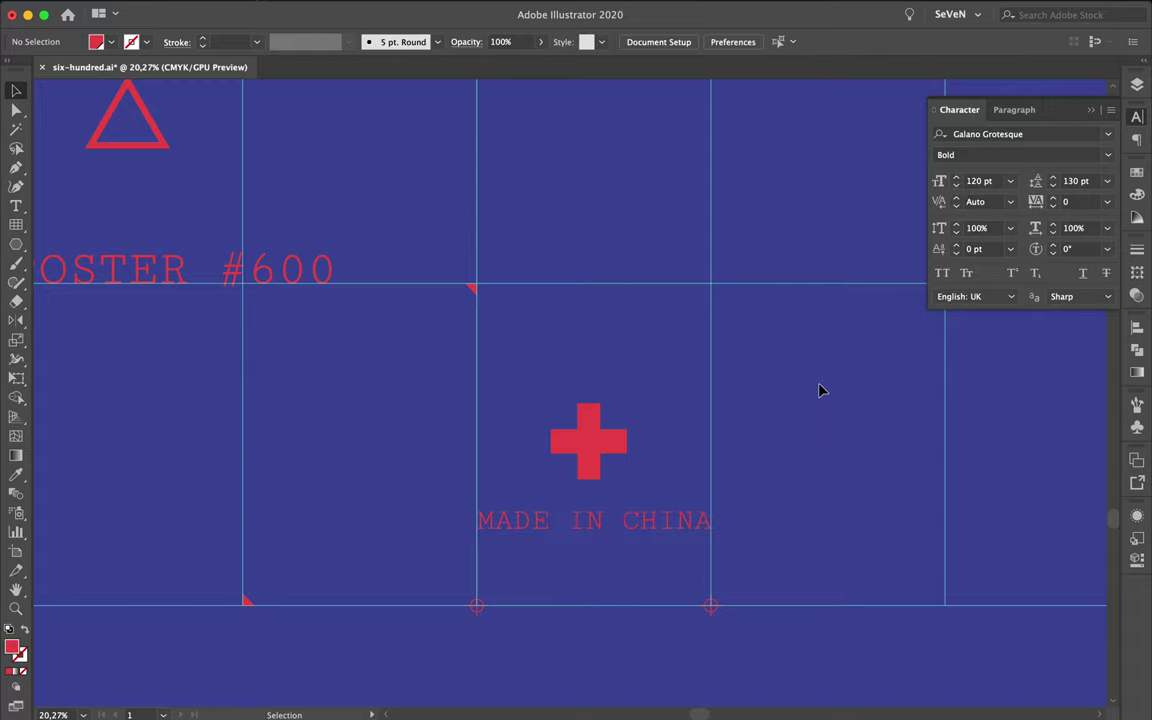
double_click(699, 517)
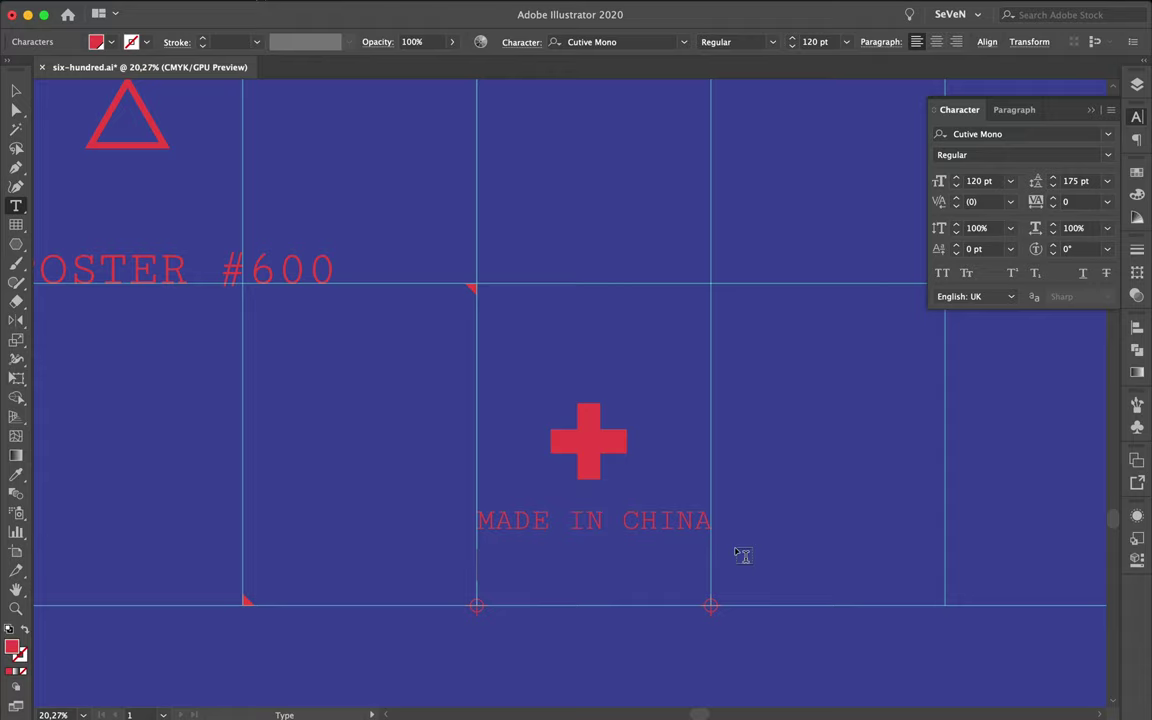
text(By SWISS)
text( MA)
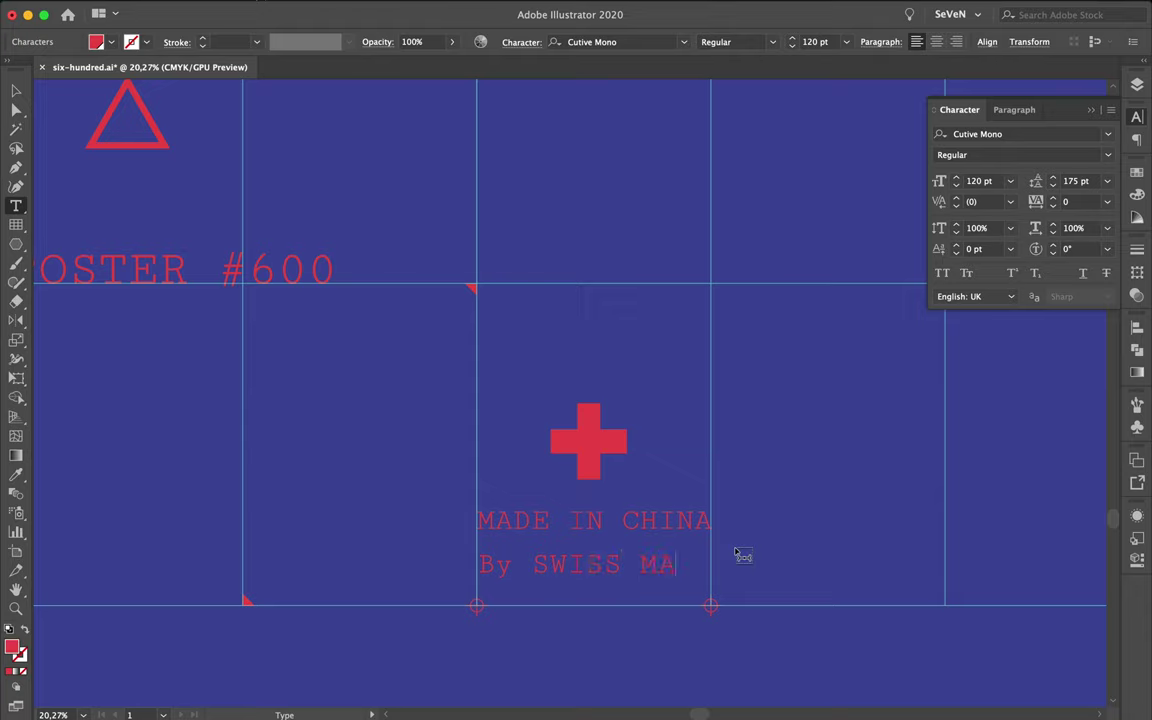
text(N)
key(Escape)
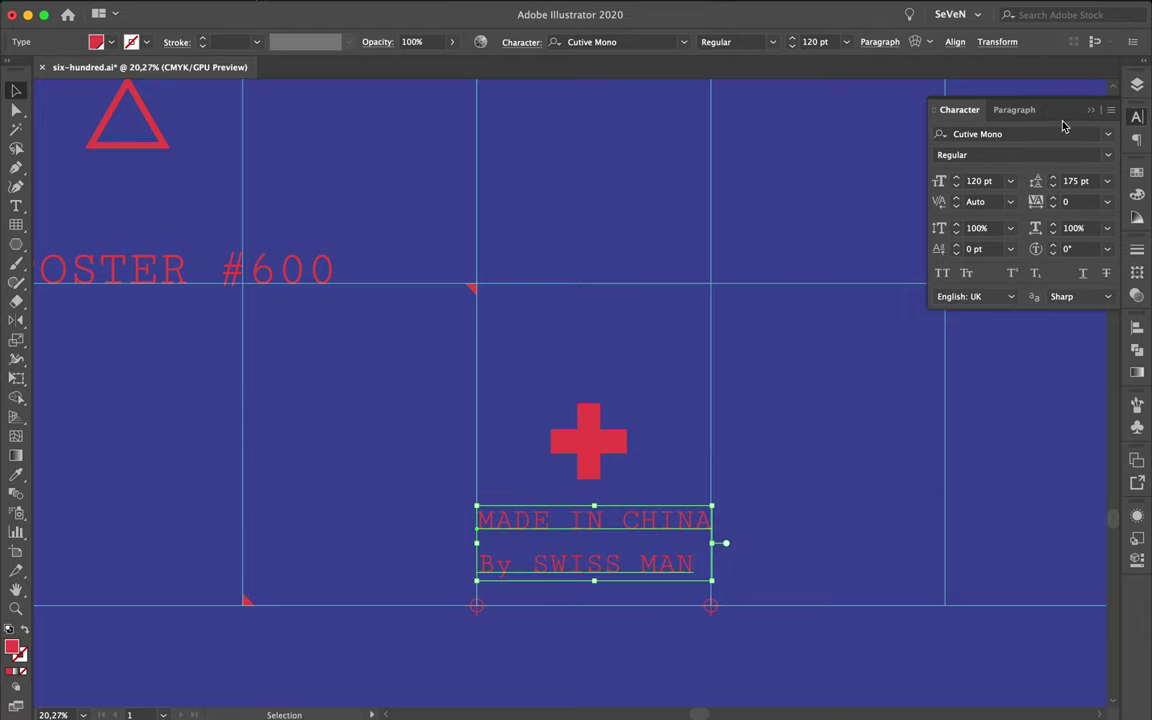
click(1012, 110)
click(972, 137)
Step: Move the credit under the red cross and set its leading to 110 pt
click(779, 368)
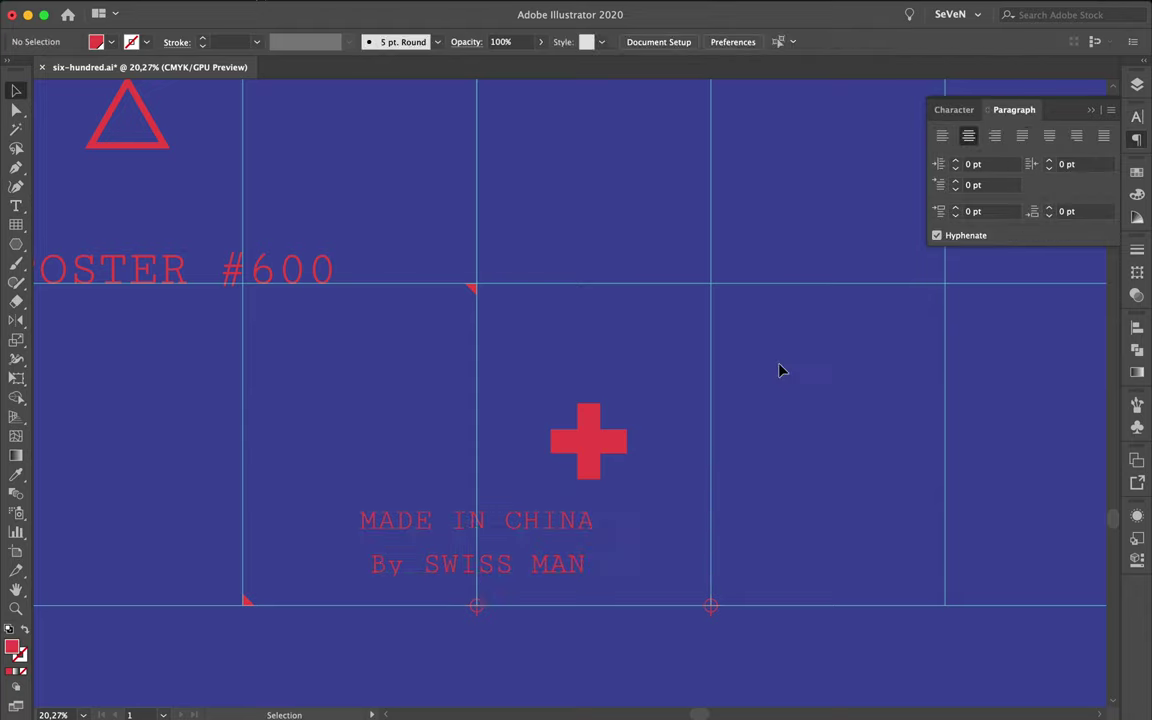
drag(568, 527, 668, 527)
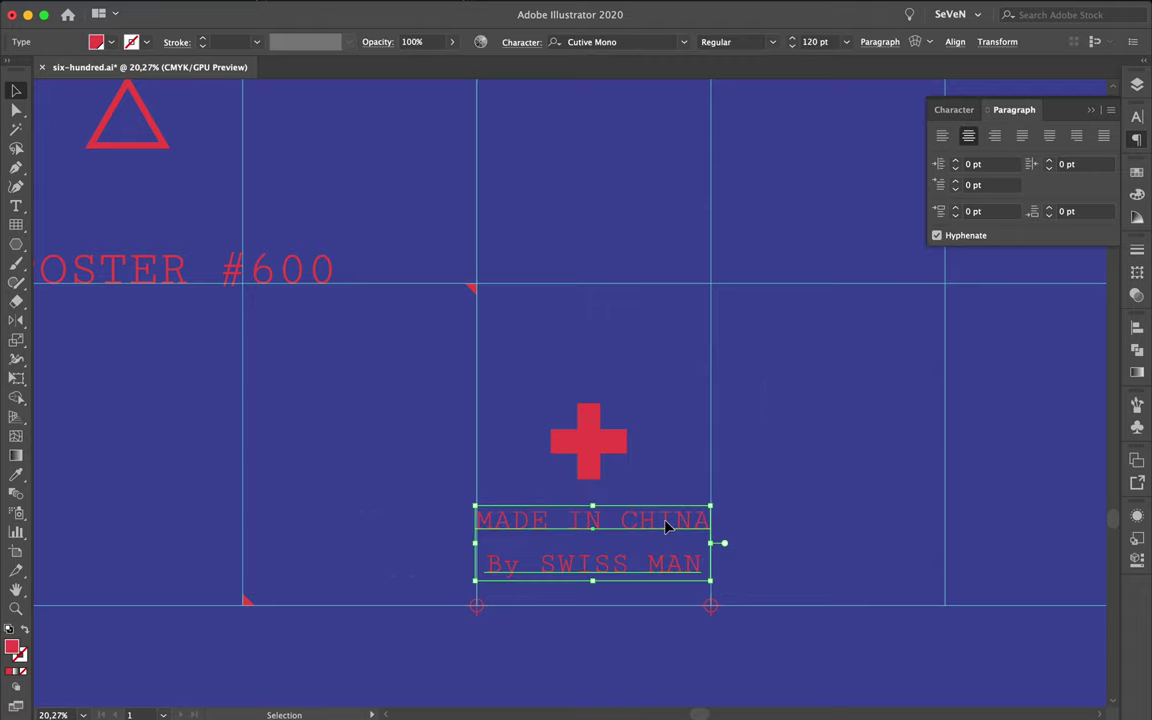
scroll(668, 524, down, 3)
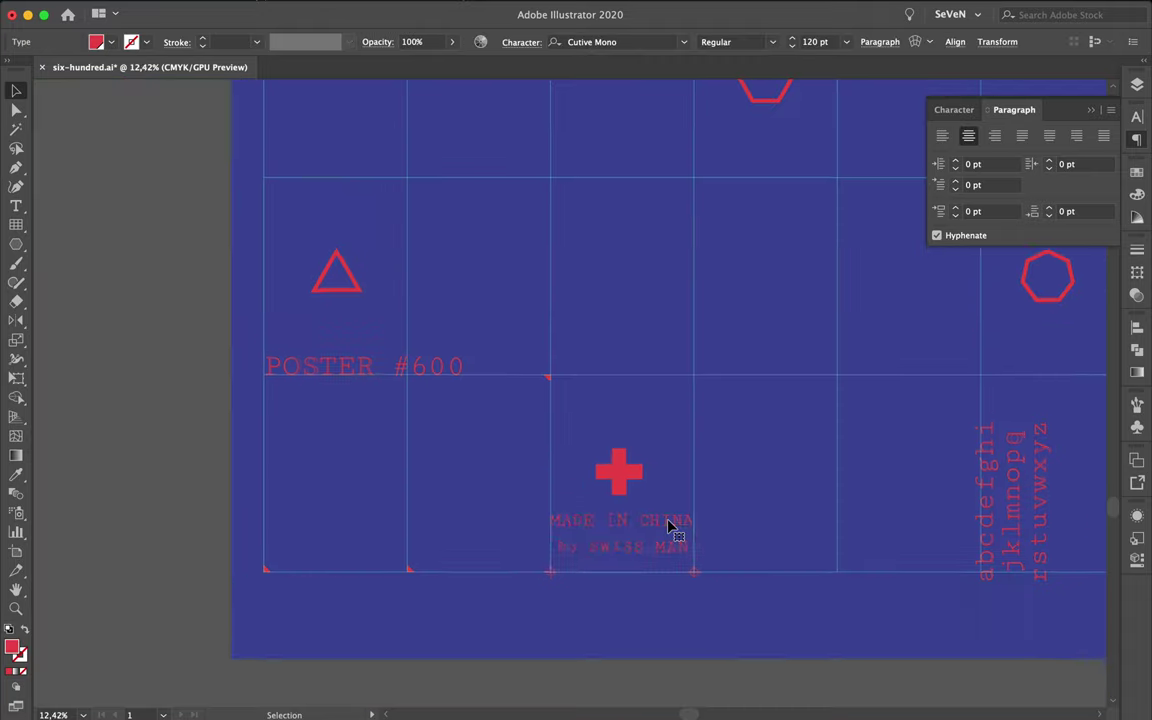
click(954, 110)
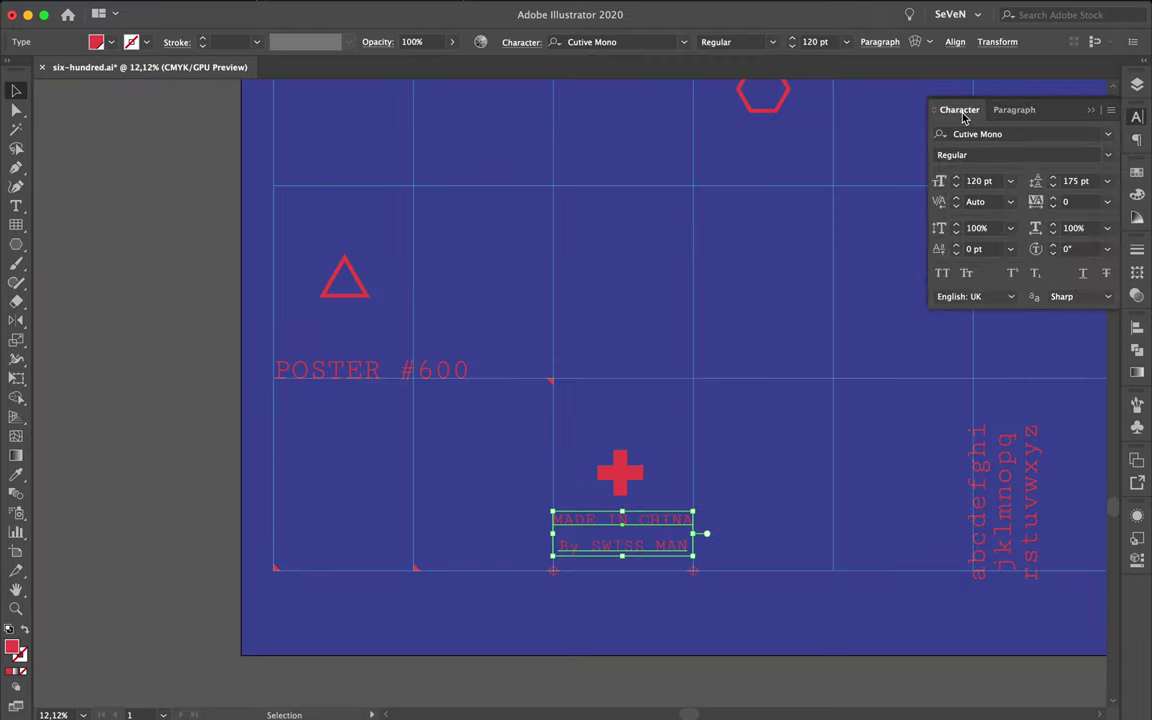
click(1052, 186)
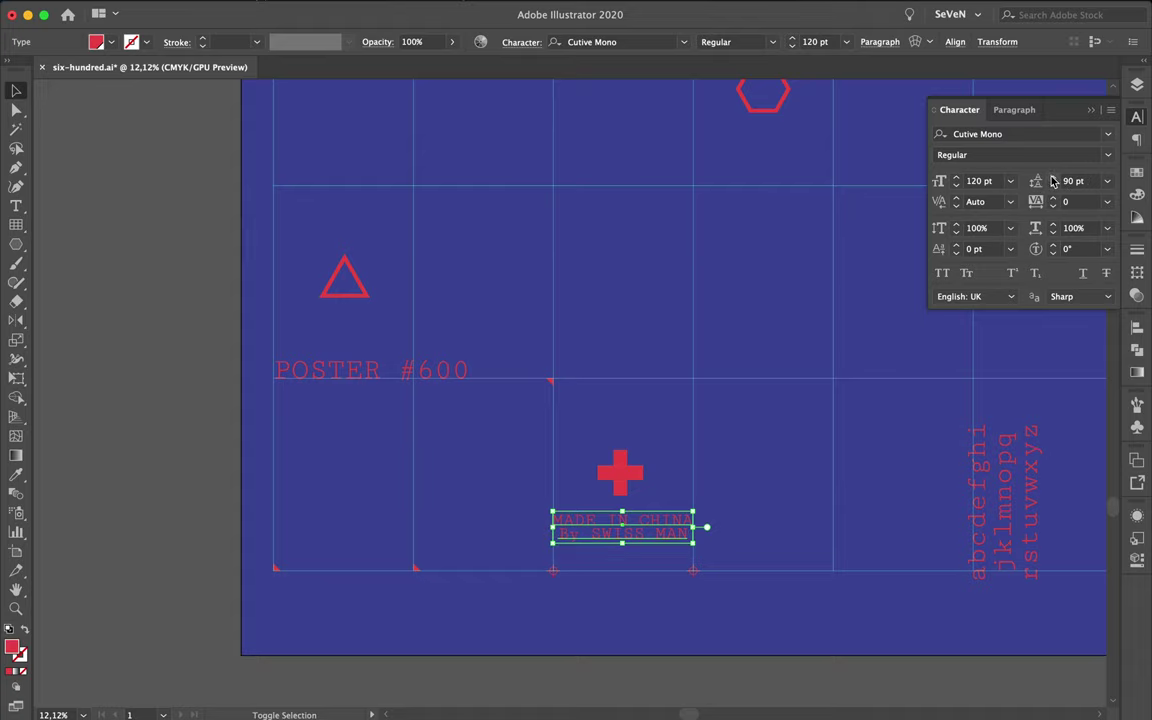
click(1052, 178)
click(1052, 178)
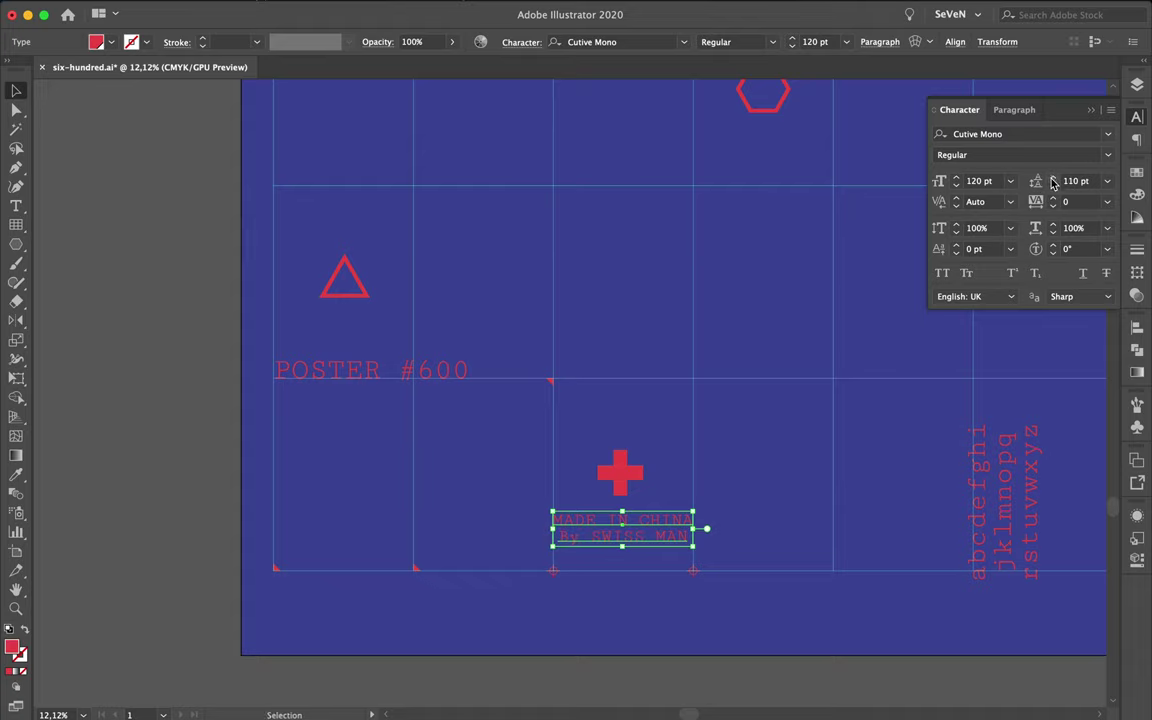
click(823, 316)
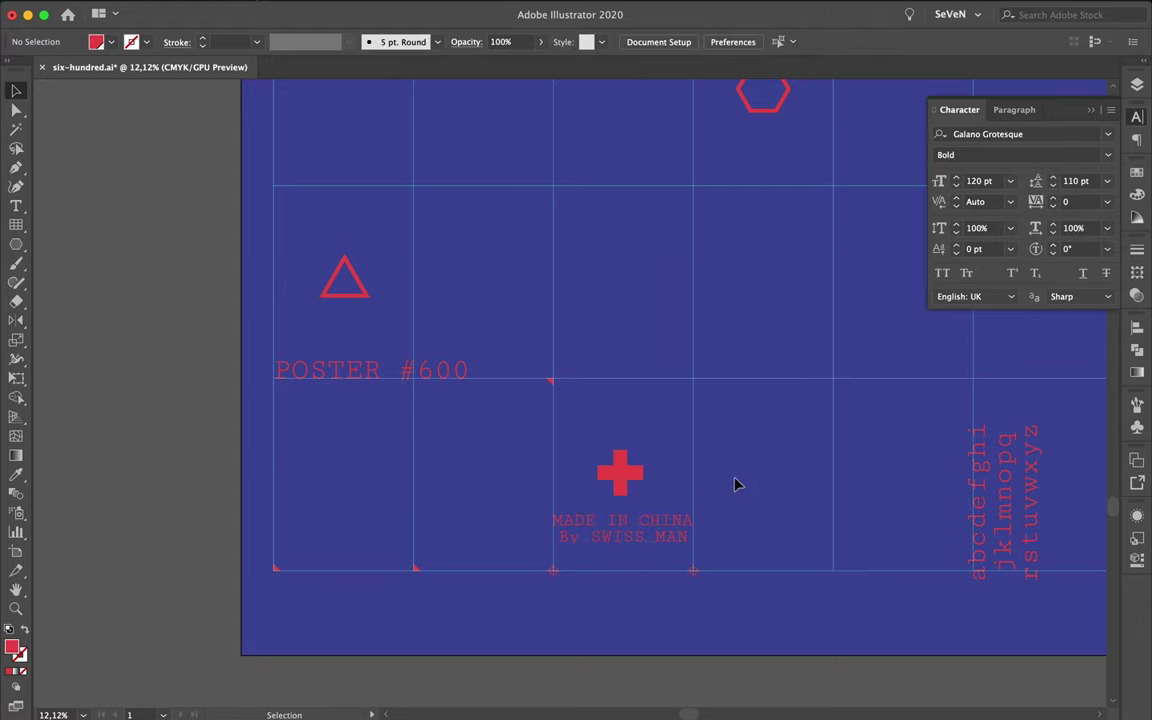
Step: Change the credit's second line to SWISS STYLE and fit the poster in the window
click(588, 543)
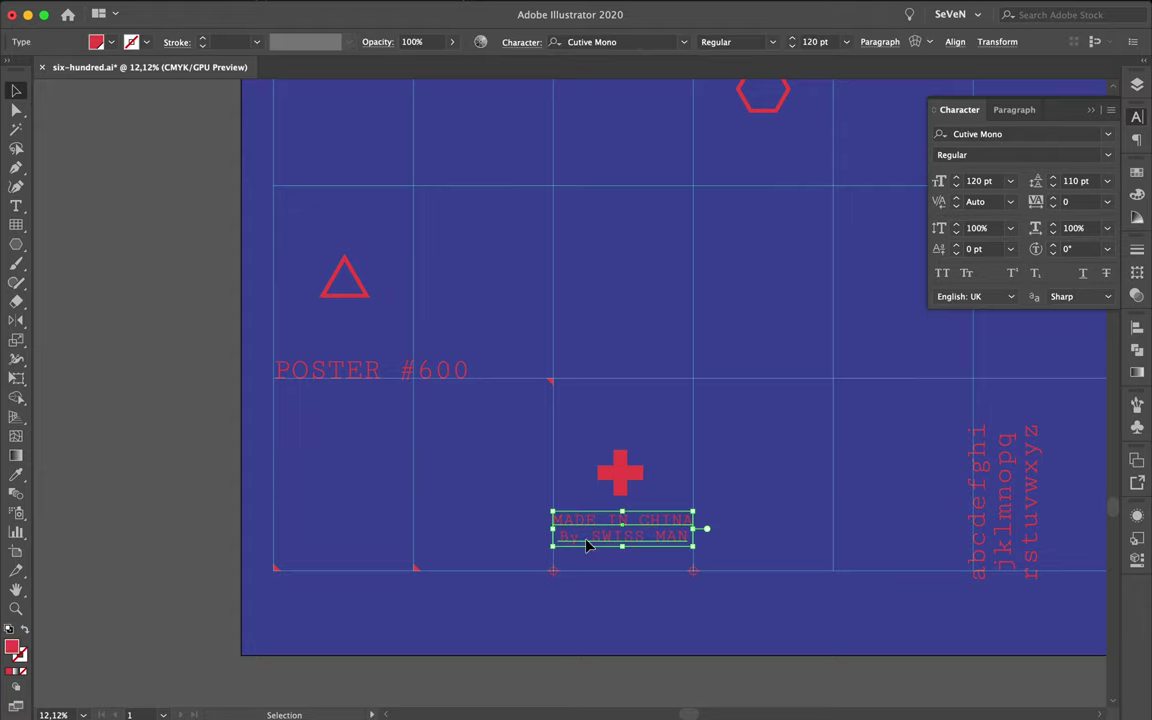
double_click(589, 539)
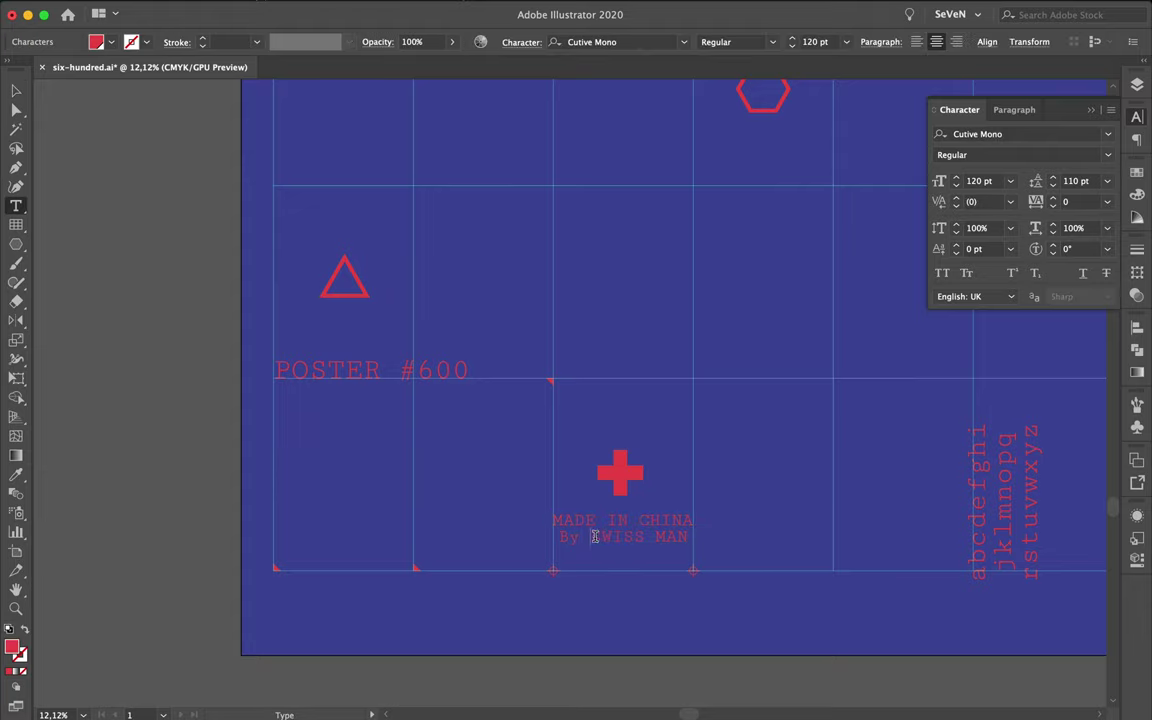
drag(584, 537, 556, 537)
key(BackSpace)
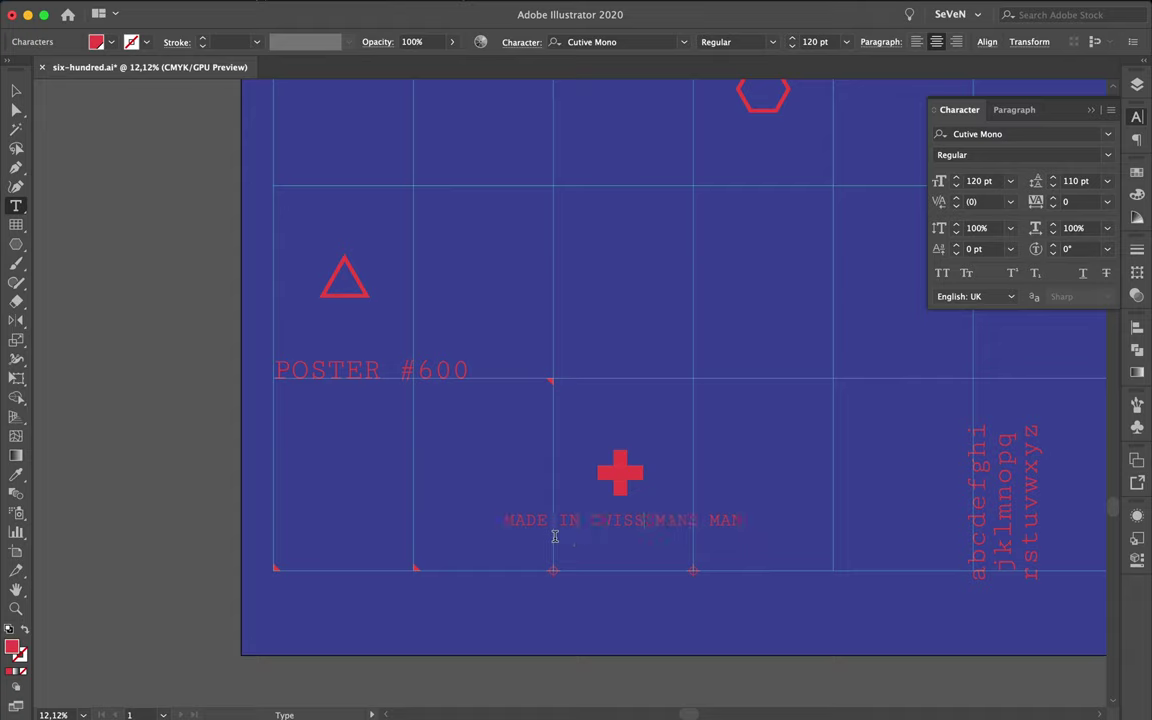
key(Return)
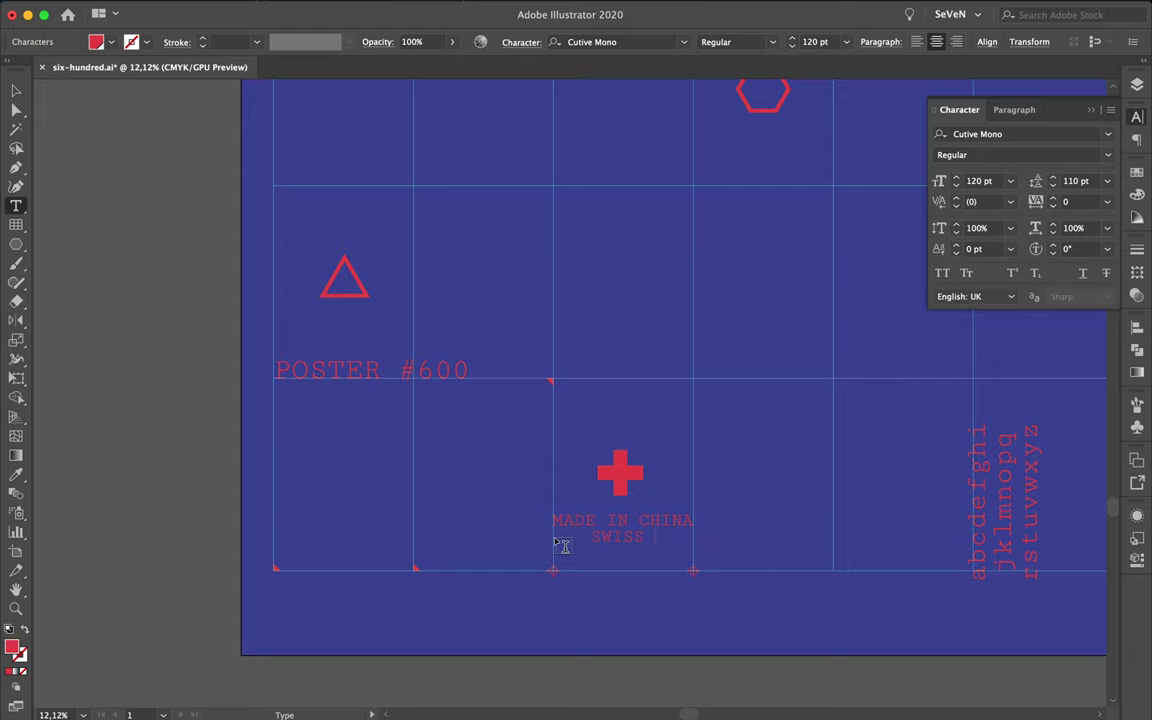
text(:)
key(Escape)
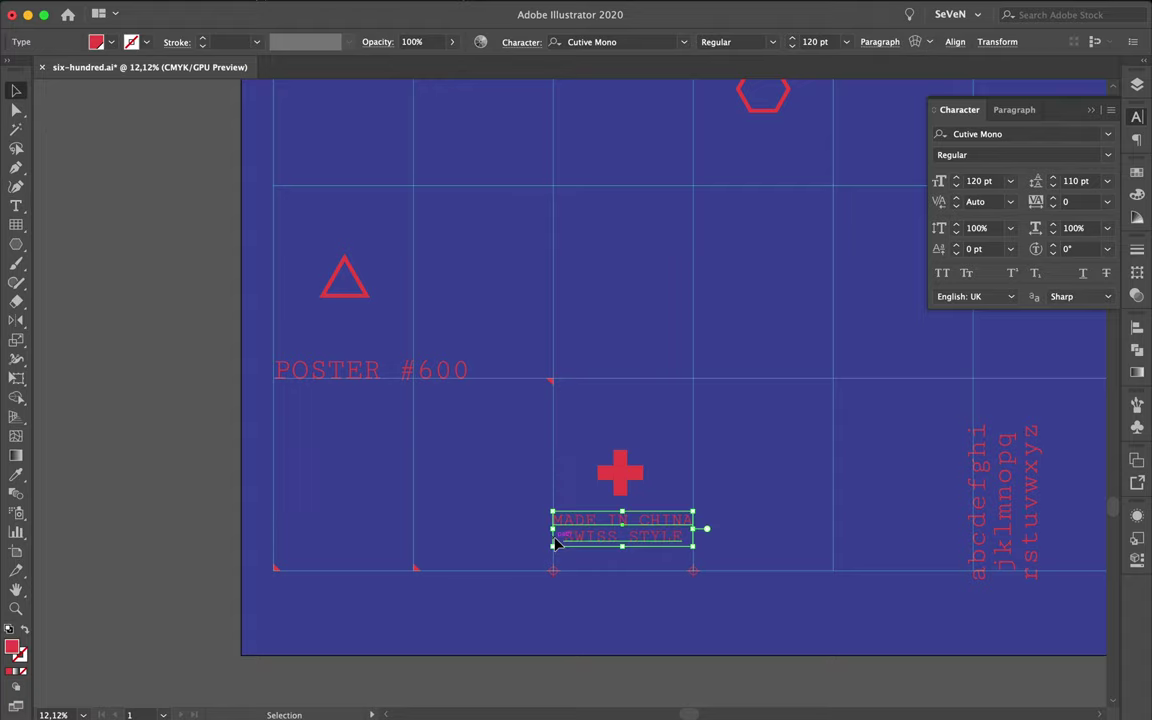
click(718, 478)
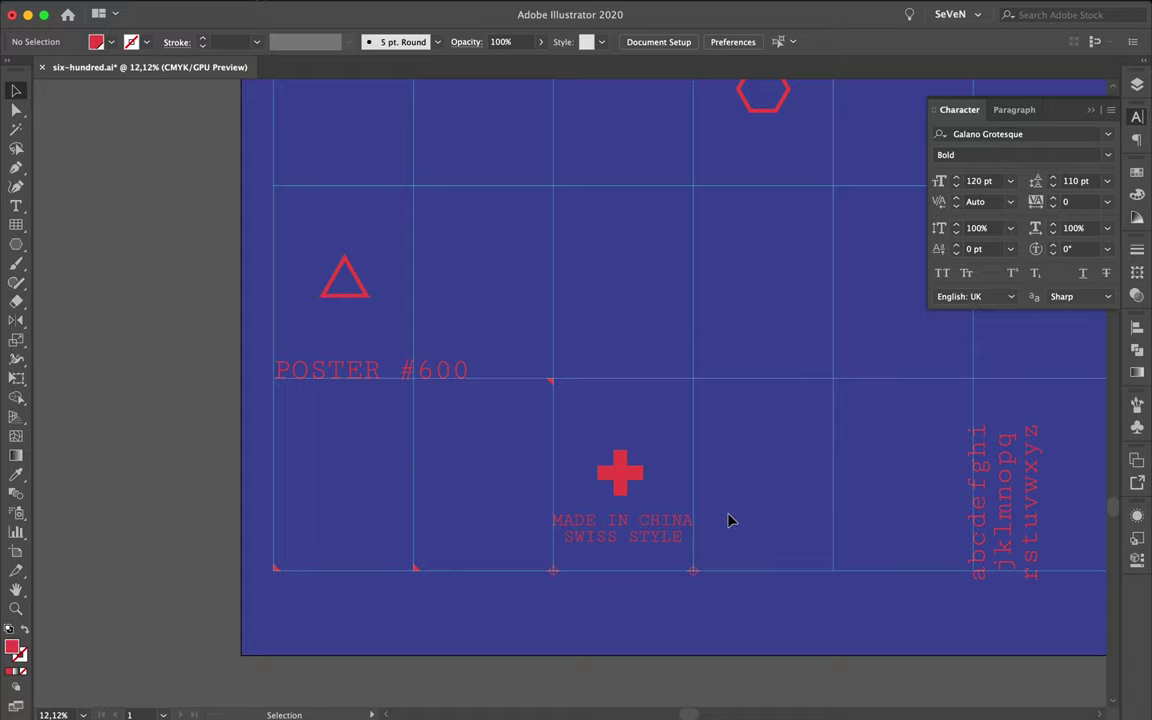
key(ctrl+0)
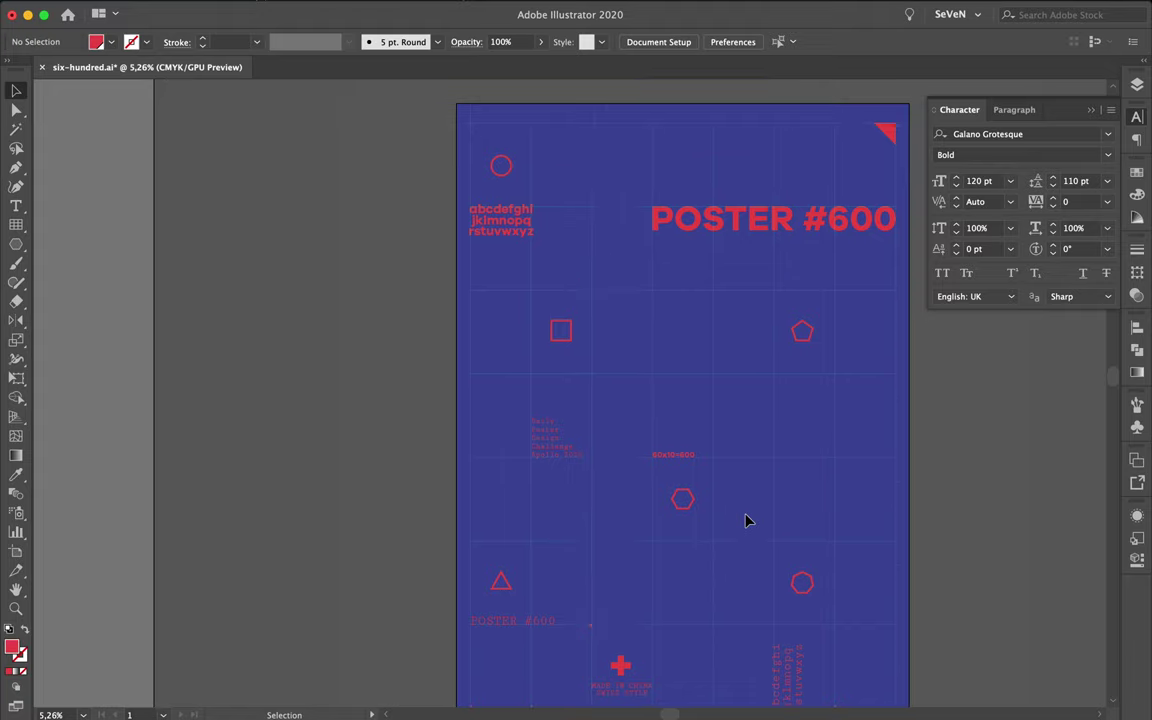
Step: Draw a closed red mountain path with the Pen tool: a tall central peak and smaller left peak
scroll(745, 520, up, 2)
scroll(745, 520, up, 2)
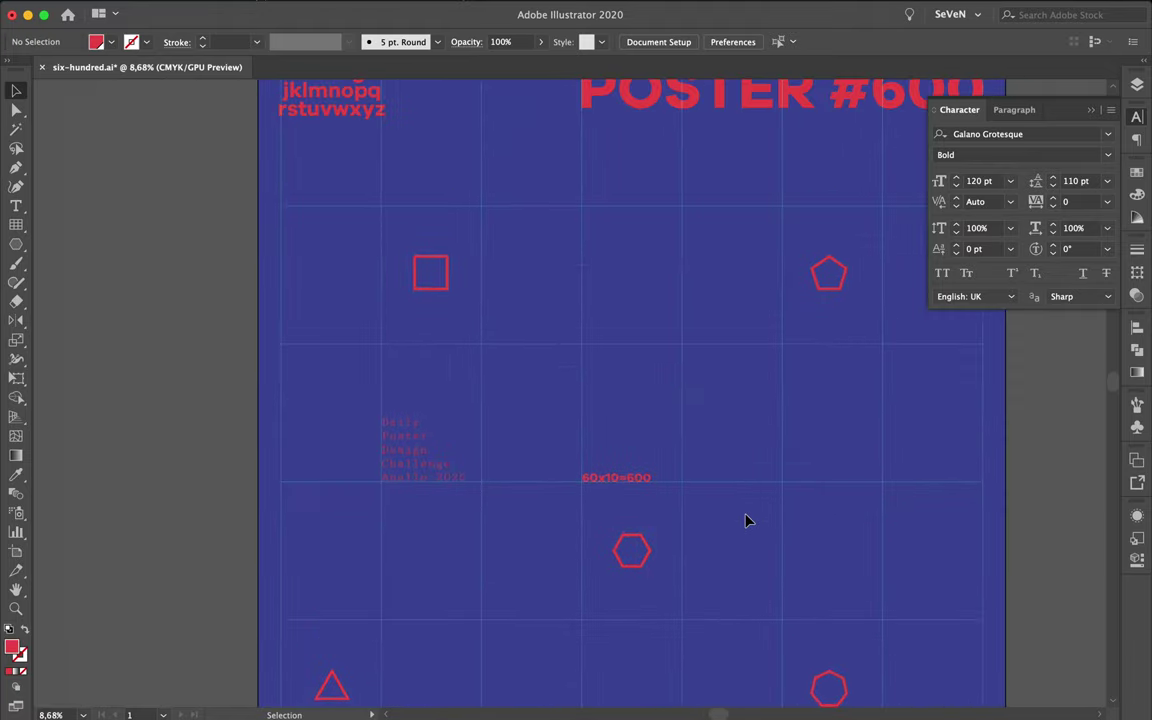
key(p)
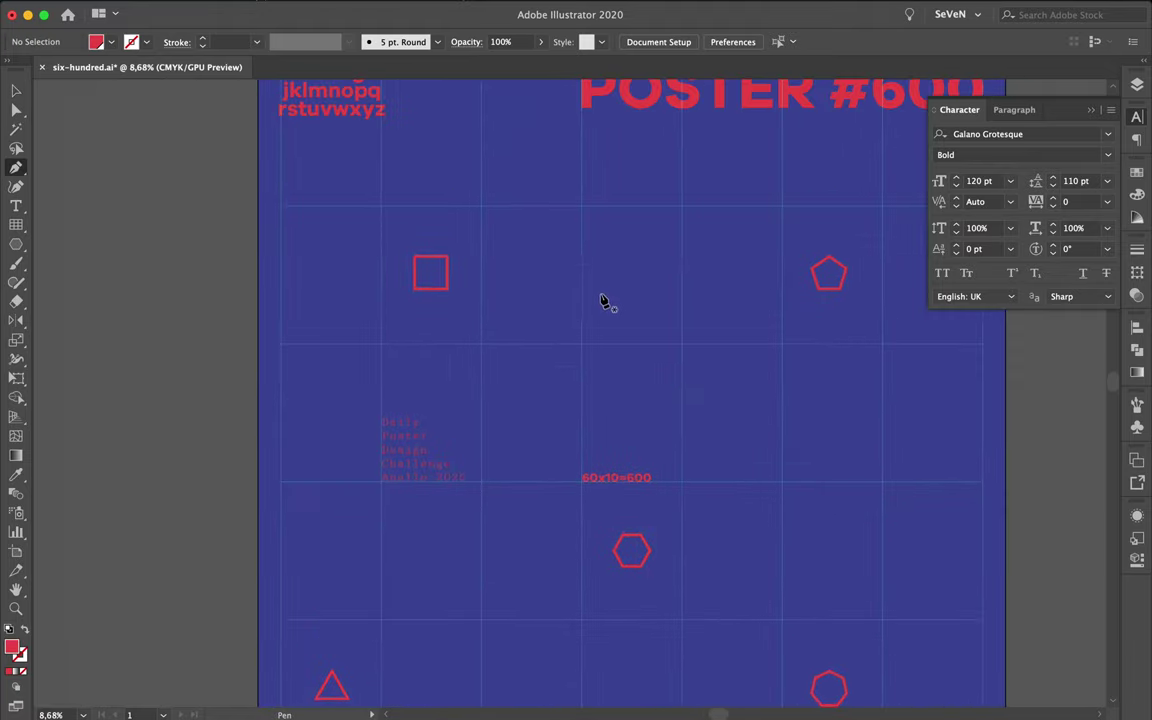
click(593, 289)
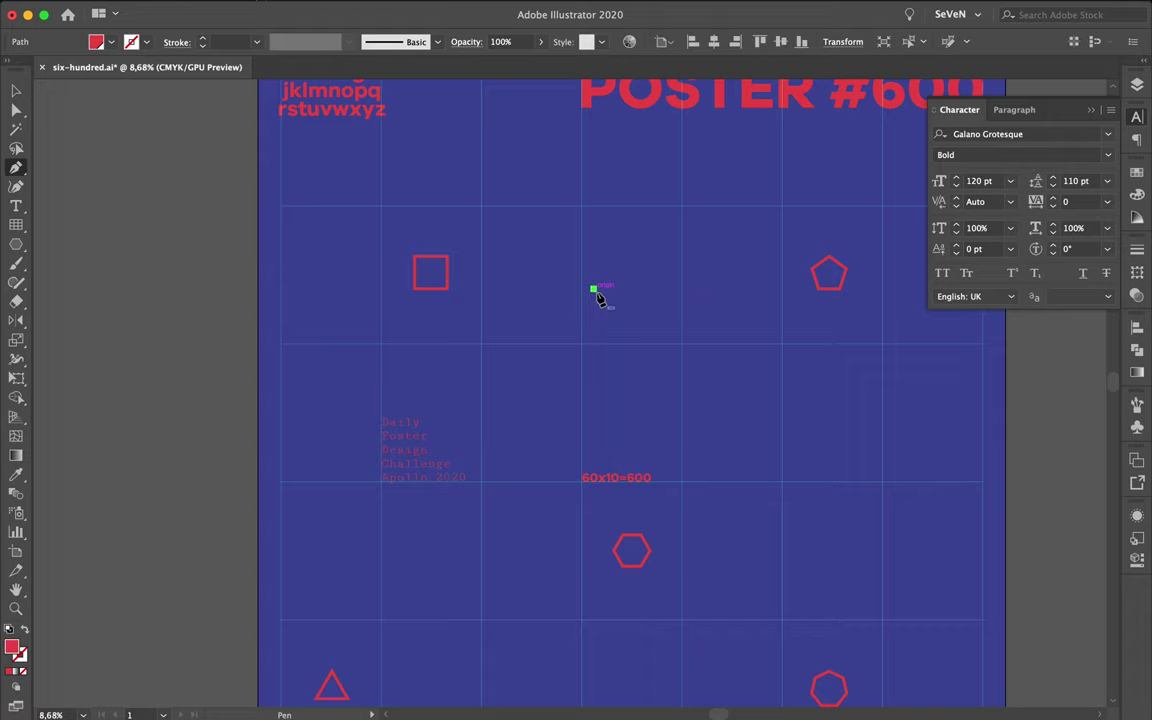
click(664, 289)
click(654, 267)
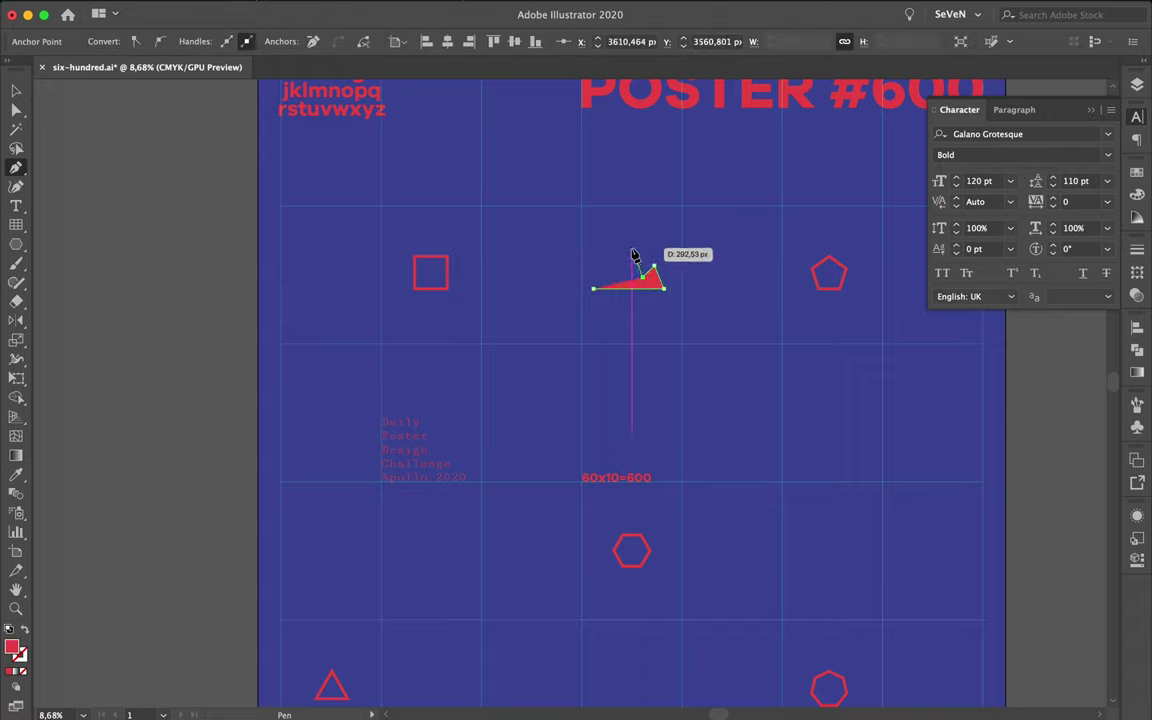
click(643, 275)
click(631, 245)
click(620, 263)
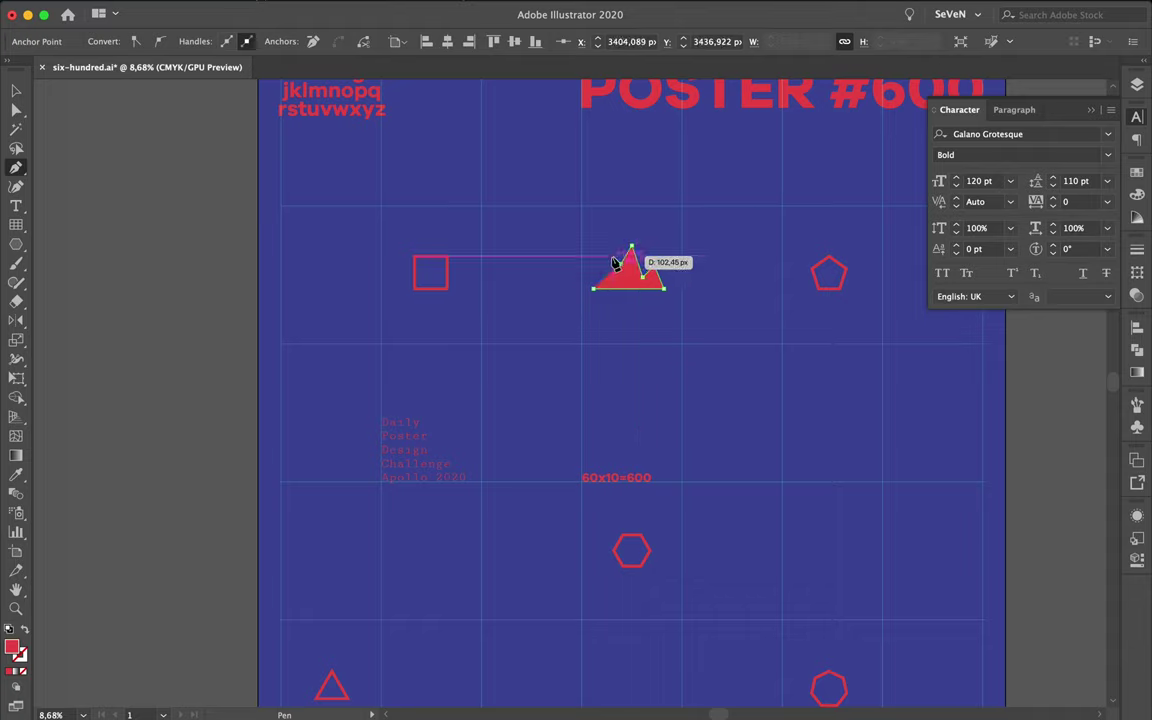
click(614, 255)
click(606, 267)
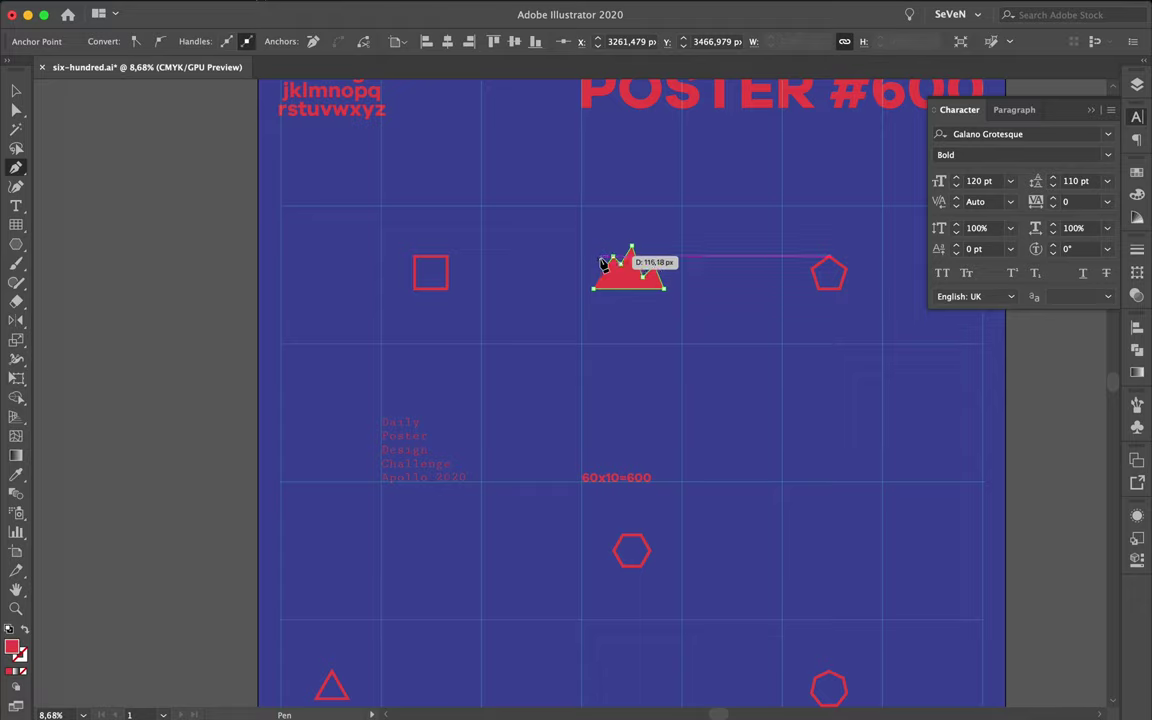
click(600, 255)
click(595, 292)
Step: Drag the mountain's anchor points with Direct Selection to sharpen the peaks and slopes
key(a)
scroll(639, 270, up, 3)
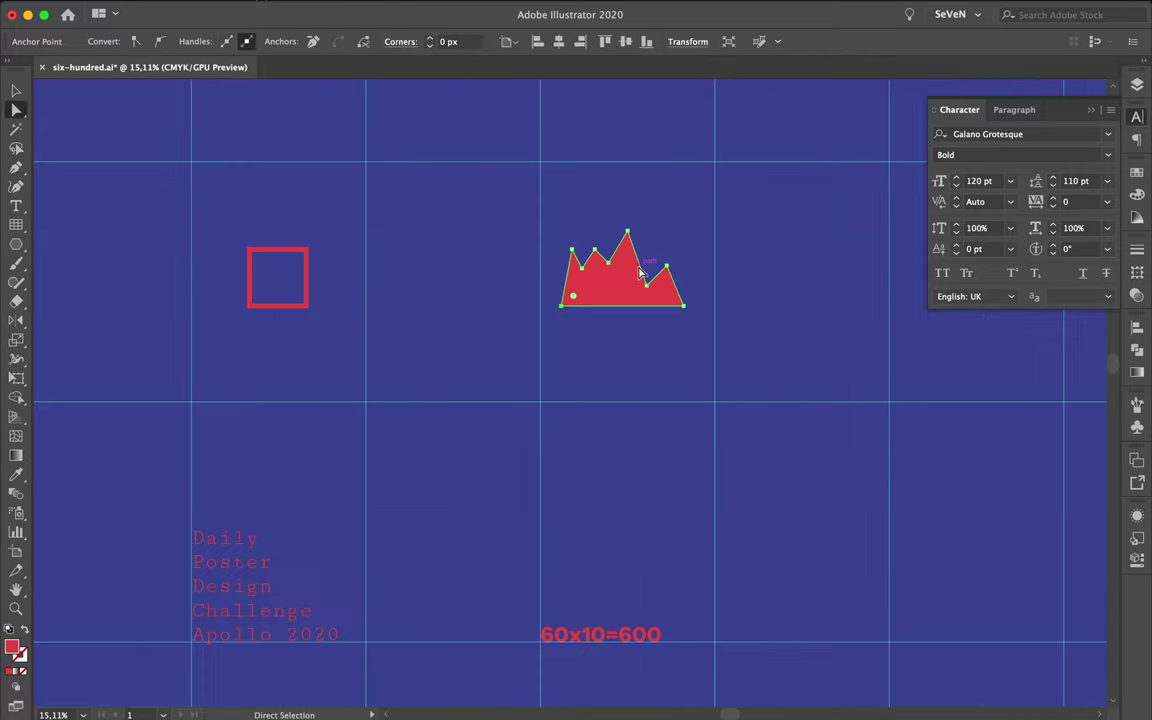
click(660, 252)
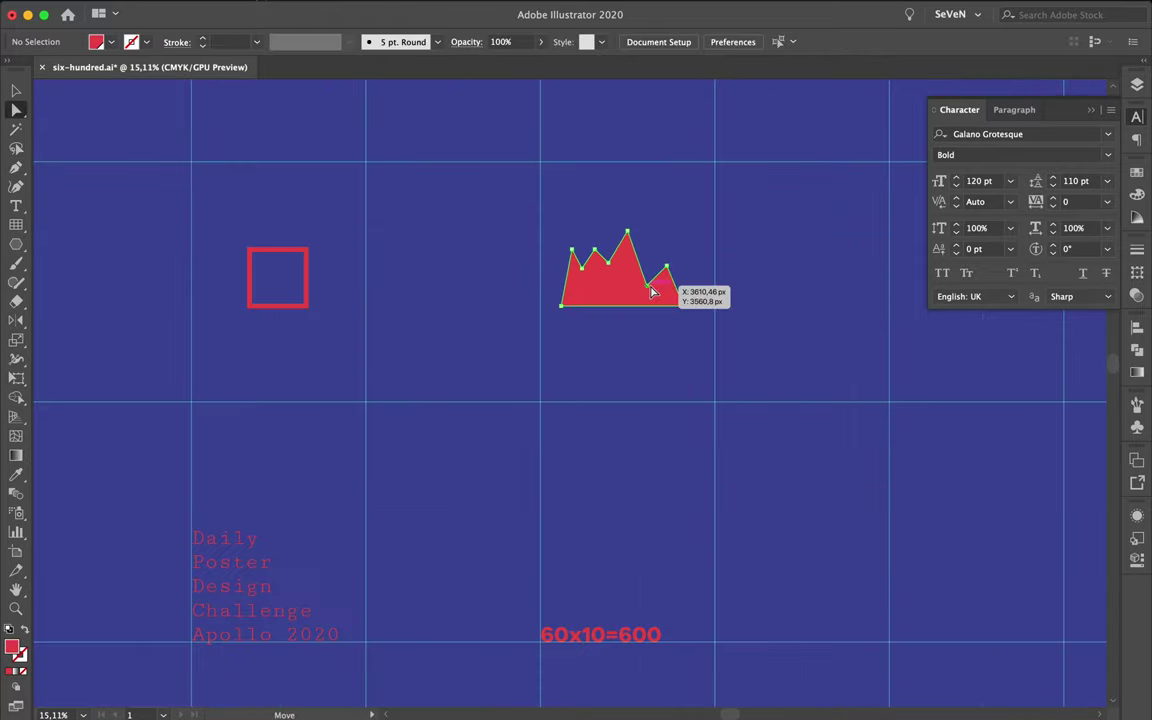
click(628, 233)
mouse_move(628, 232)
mouse_down()
mouse_move(637, 228)
mouse_move(609, 277)
mouse_up()
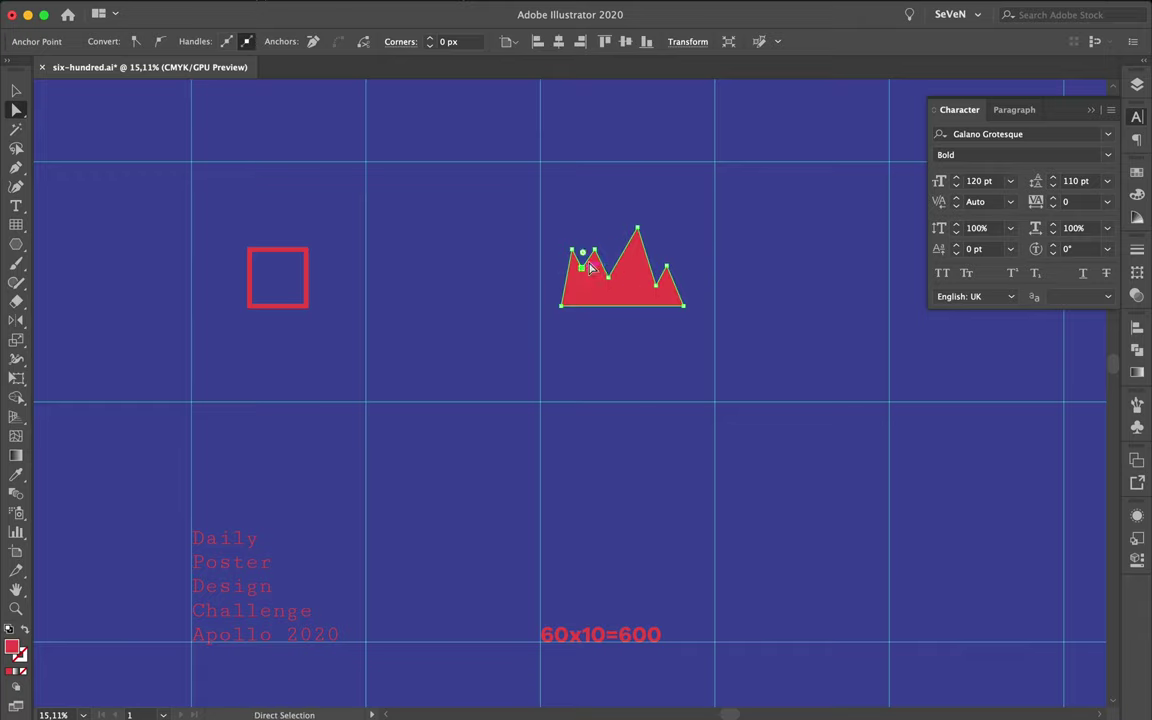
click(594, 250)
mouse_move(595, 252)
mouse_down()
mouse_move(640, 234)
mouse_move(630, 219)
mouse_up()
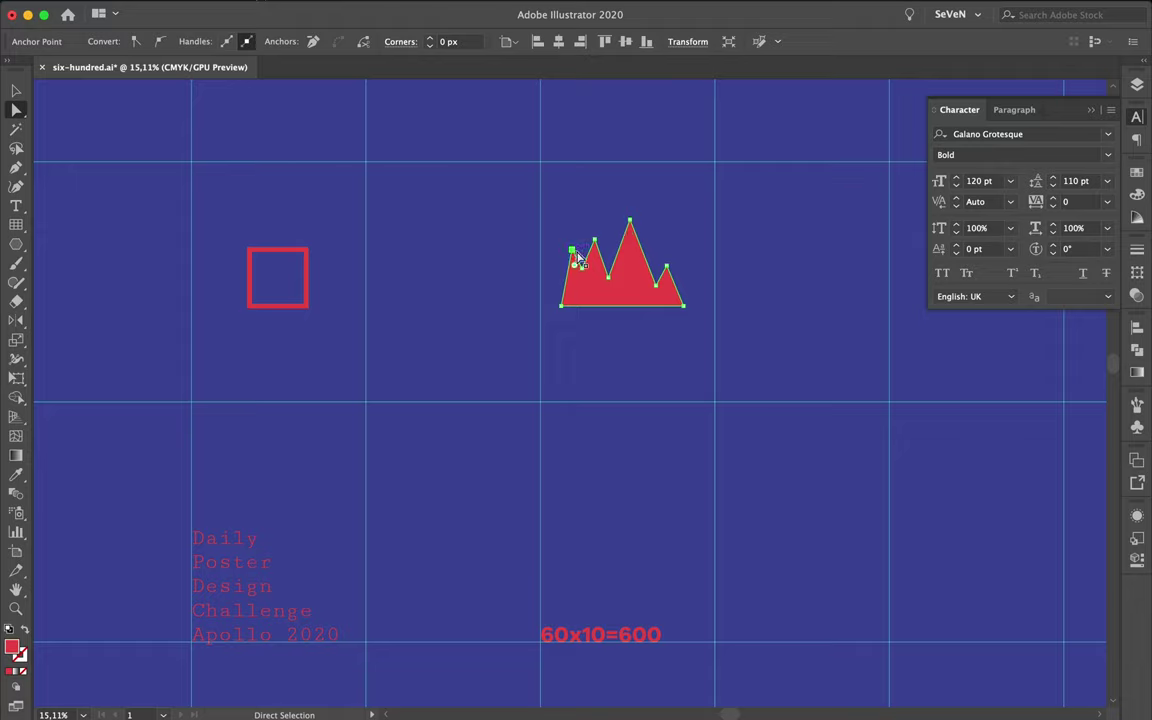
drag(578, 257, 584, 274)
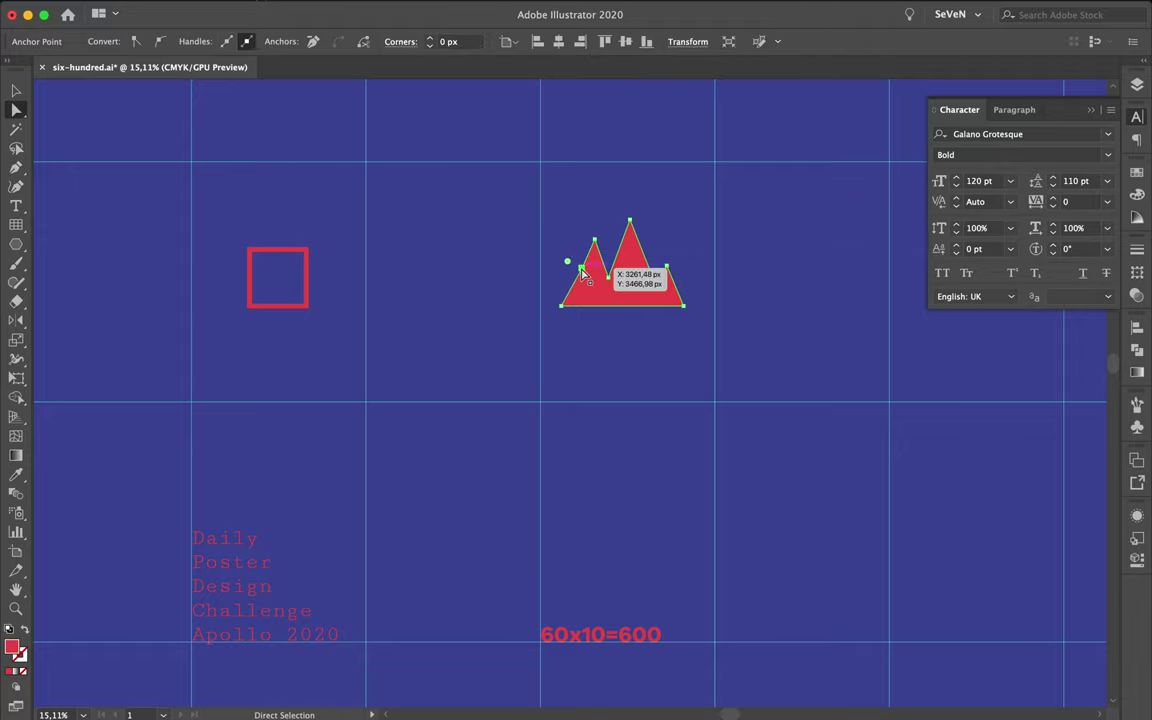
click(594, 242)
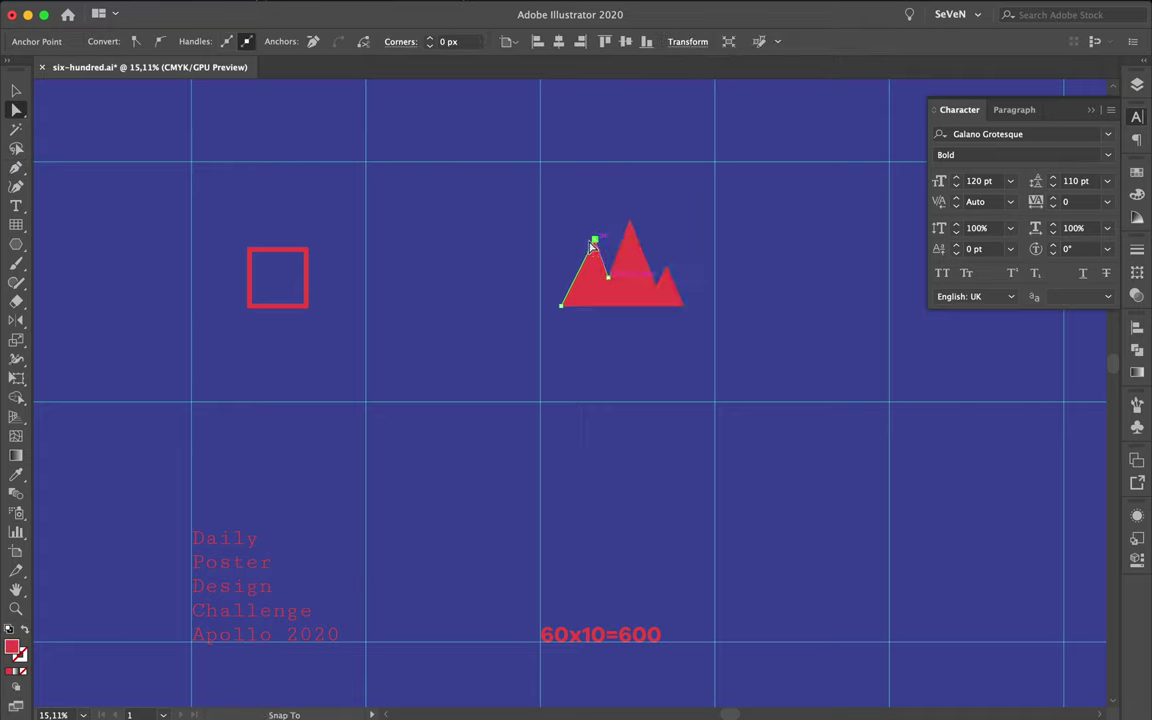
drag(594, 242, 586, 240)
drag(609, 281, 609, 271)
click(696, 260)
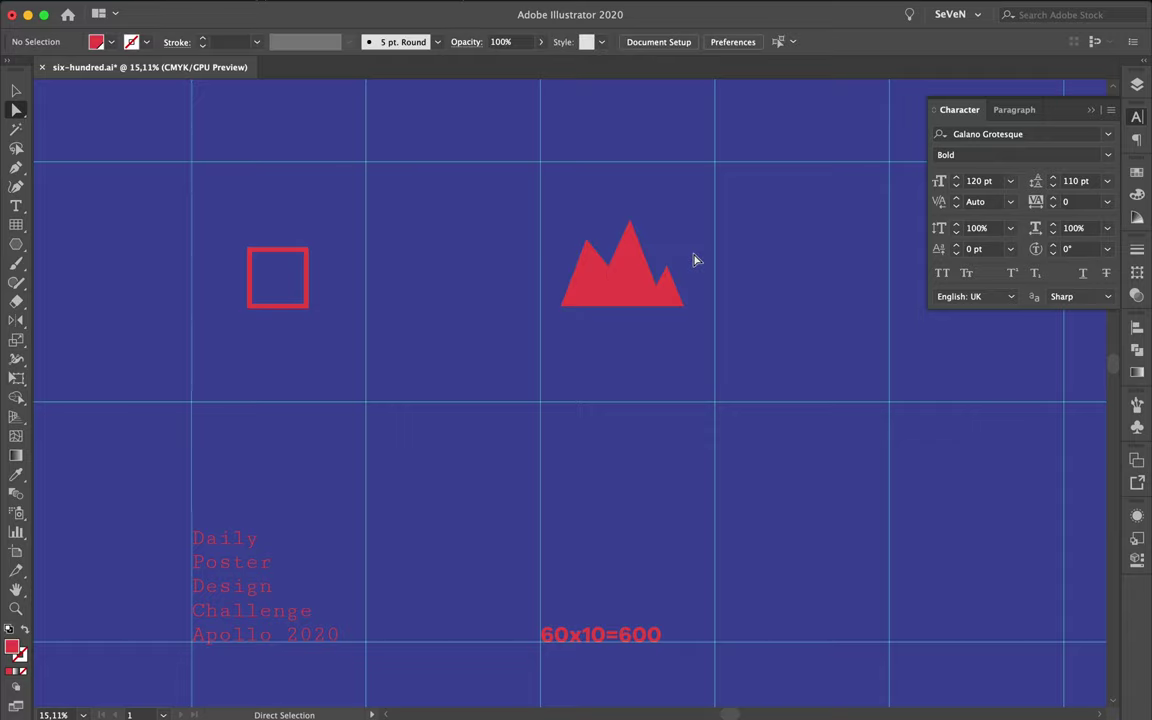
scroll(696, 260, down, 2)
scroll(696, 260, down, 2)
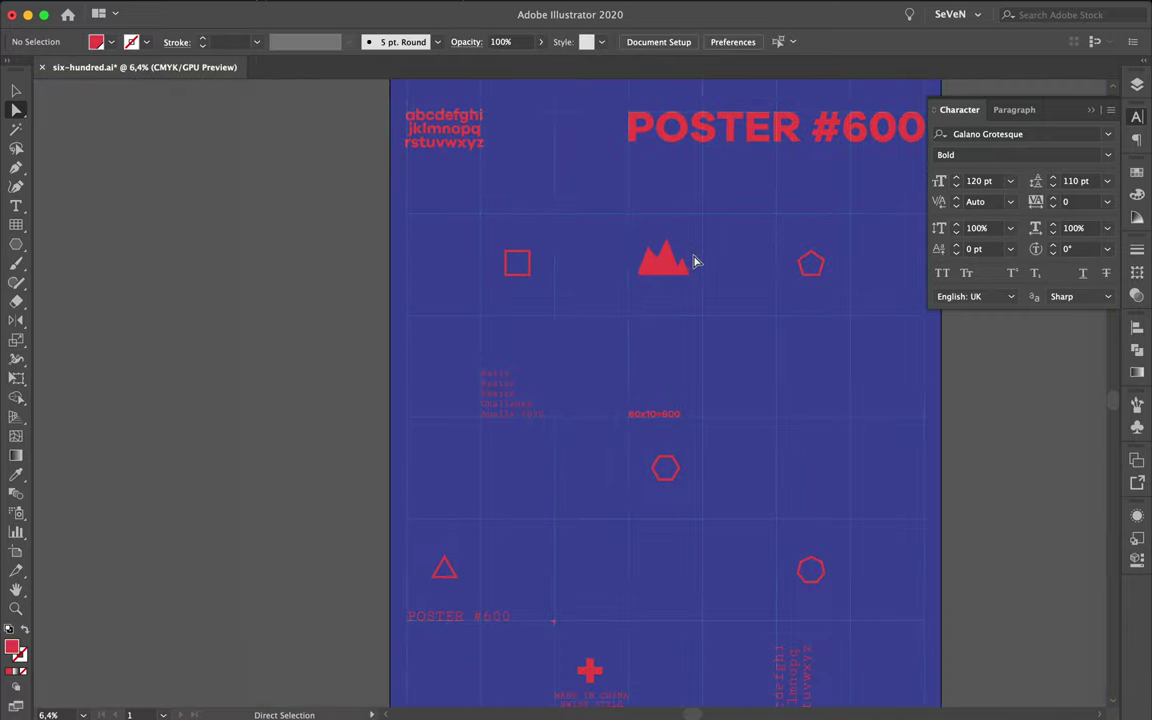
Step: Drag the mountain's peak anchor upward with Direct Selection
scroll(696, 262, down, 1)
key(v)
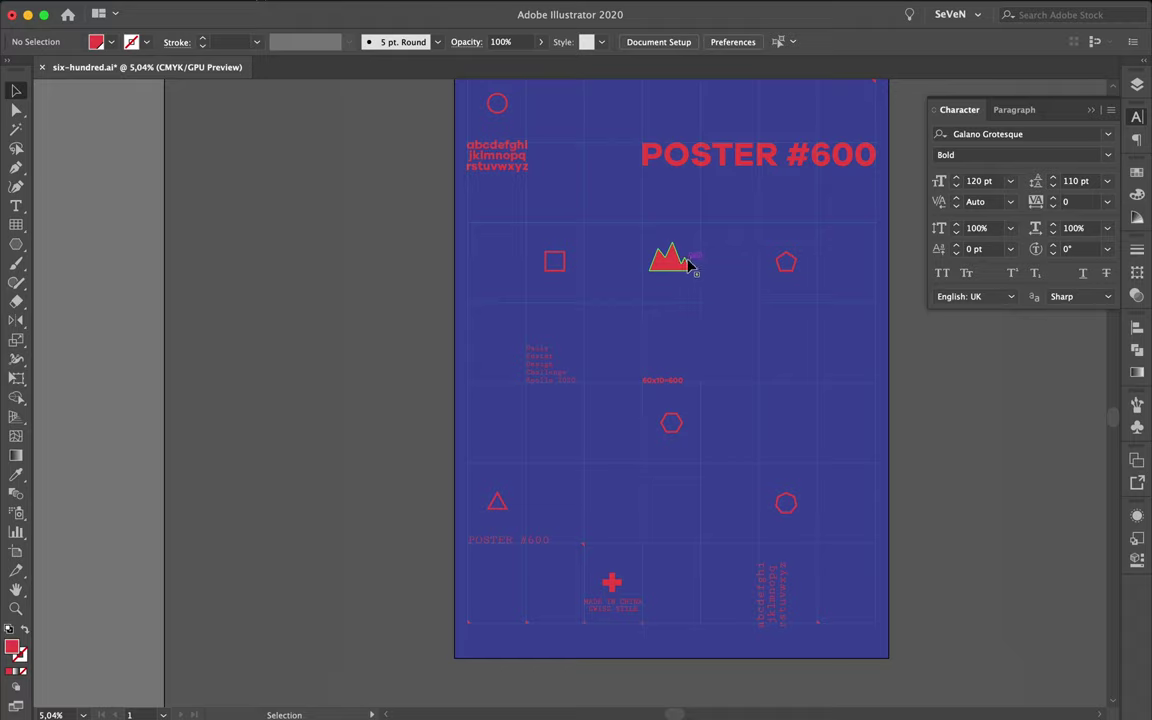
key(a)
scroll(688, 262, up, 2)
scroll(686, 260, up, 2)
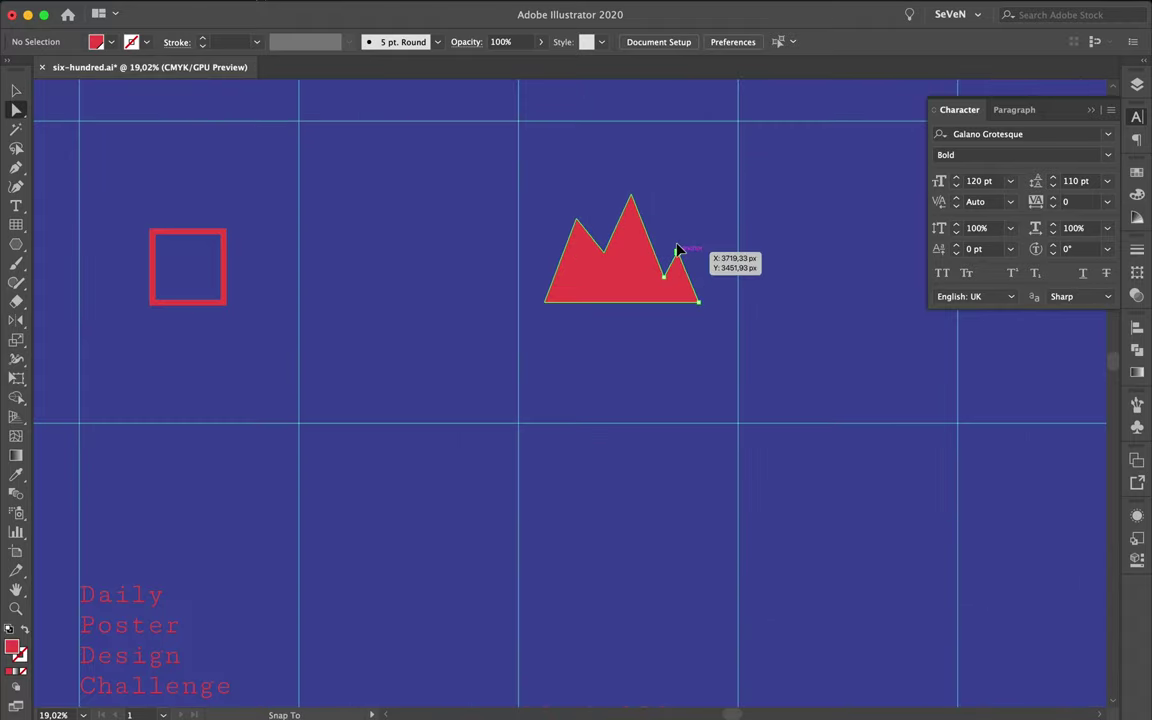
mouse_move(676, 249)
mouse_down()
mouse_move(676, 234)
mouse_move(677, 256)
mouse_move(700, 245)
mouse_move(691, 241)
mouse_move(710, 244)
mouse_move(680, 267)
mouse_up()
scroll(716, 244, down, 3)
scroll(717, 244, down, 1)
click(740, 224)
Step: Move the mountain shape away, leaving the spot between the square and pentagon empty
scroll(733, 226, up, 2)
click(710, 244)
scroll(730, 267, down, 2)
scroll(729, 269, down, 3)
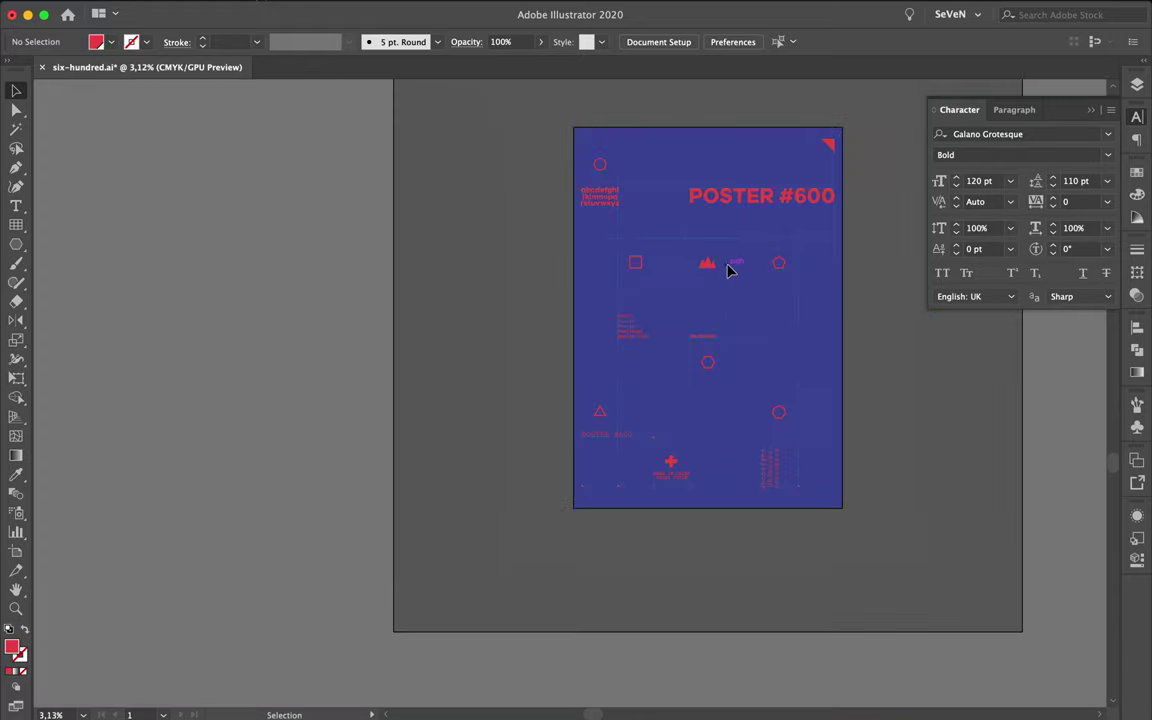
mouse_move(702, 275)
mouse_down()
mouse_move(713, 281)
mouse_move(703, 283)
mouse_up()
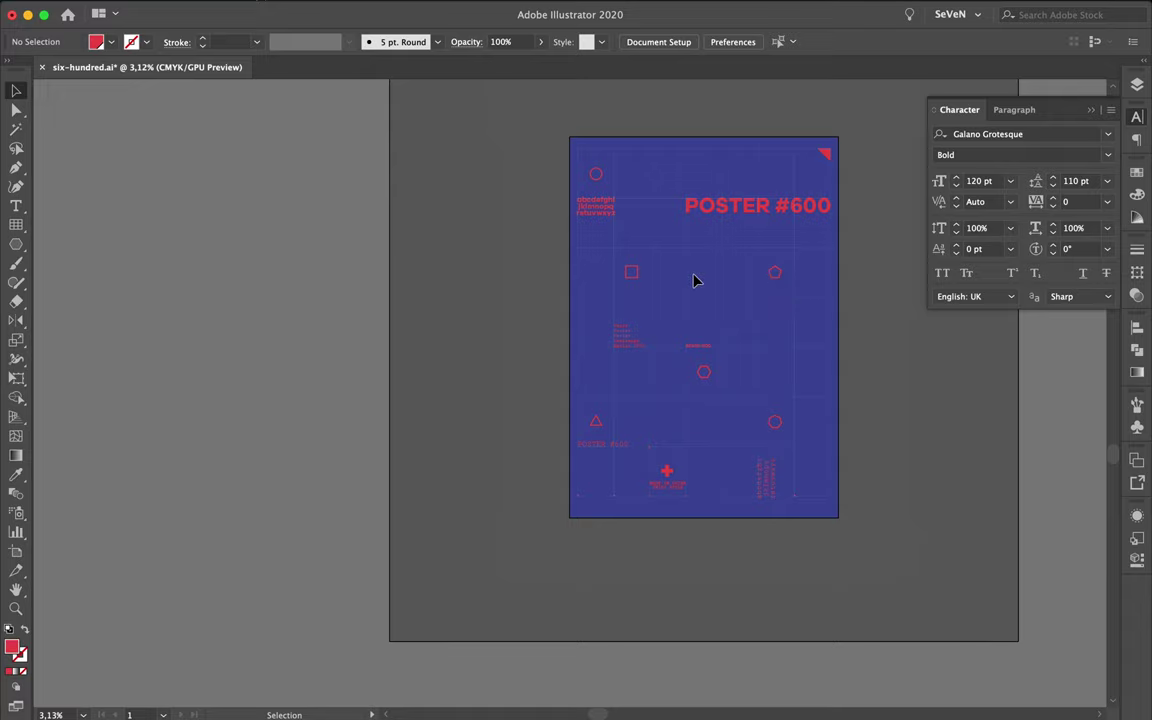
scroll(696, 281, up, 2)
scroll(696, 281, up, 2)
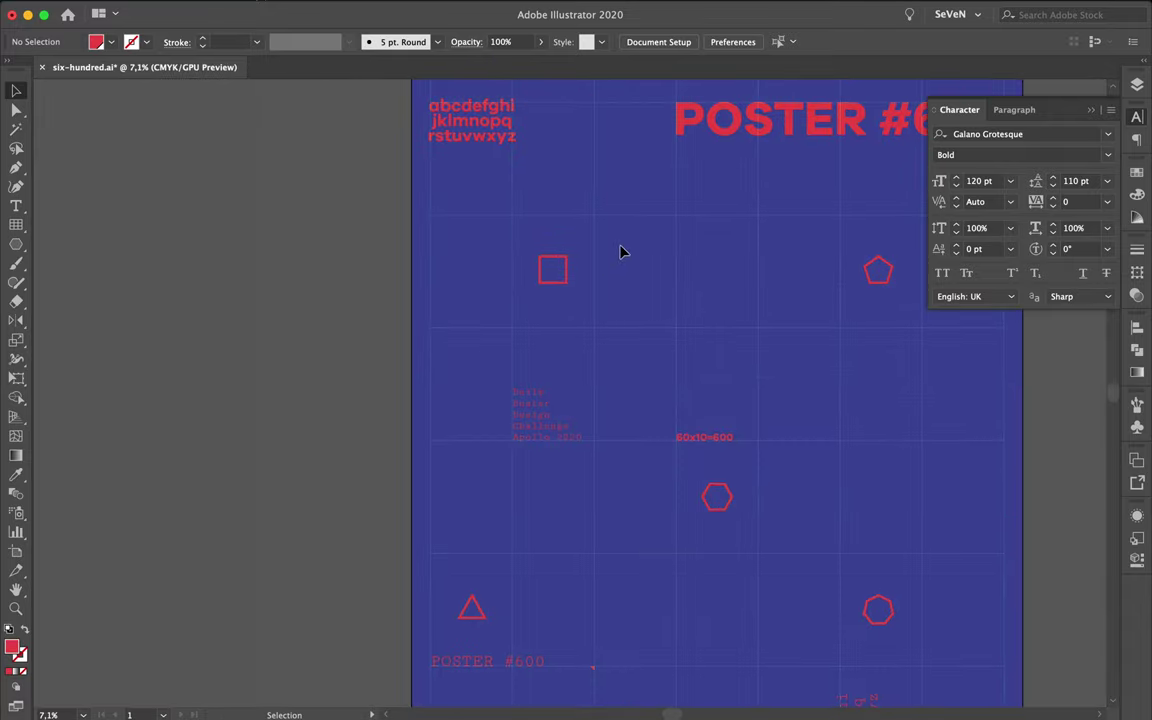
scroll(566, 266, down, 2)
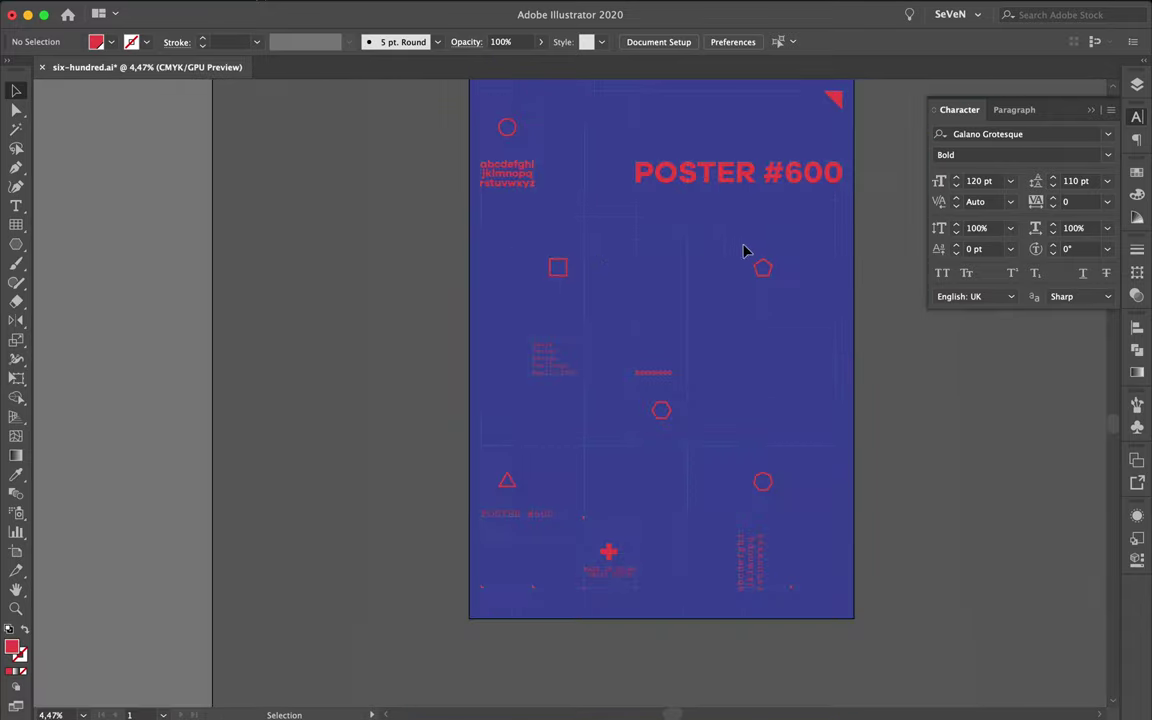
Step: Duplicate the square over the pentagon as a framing rectangle with a 3 px stroke
mouse_move(566, 268)
mouse_down()
mouse_move(705, 243)
mouse_move(843, 376)
mouse_up()
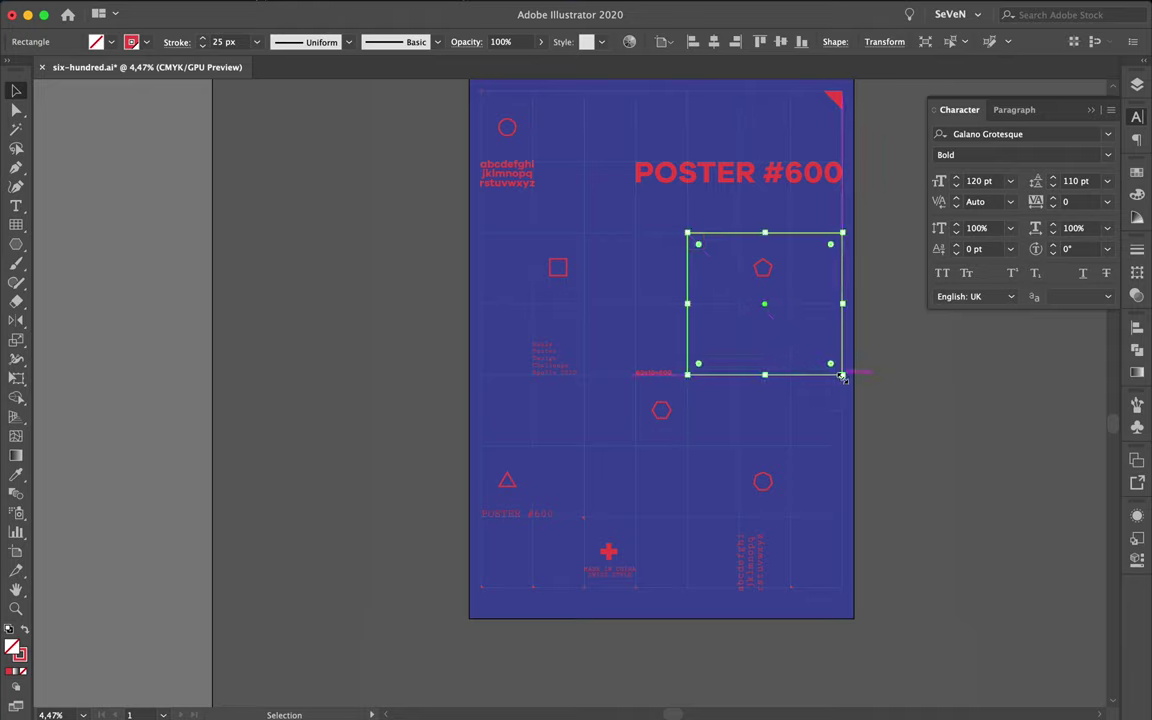
click(202, 40)
text(3)
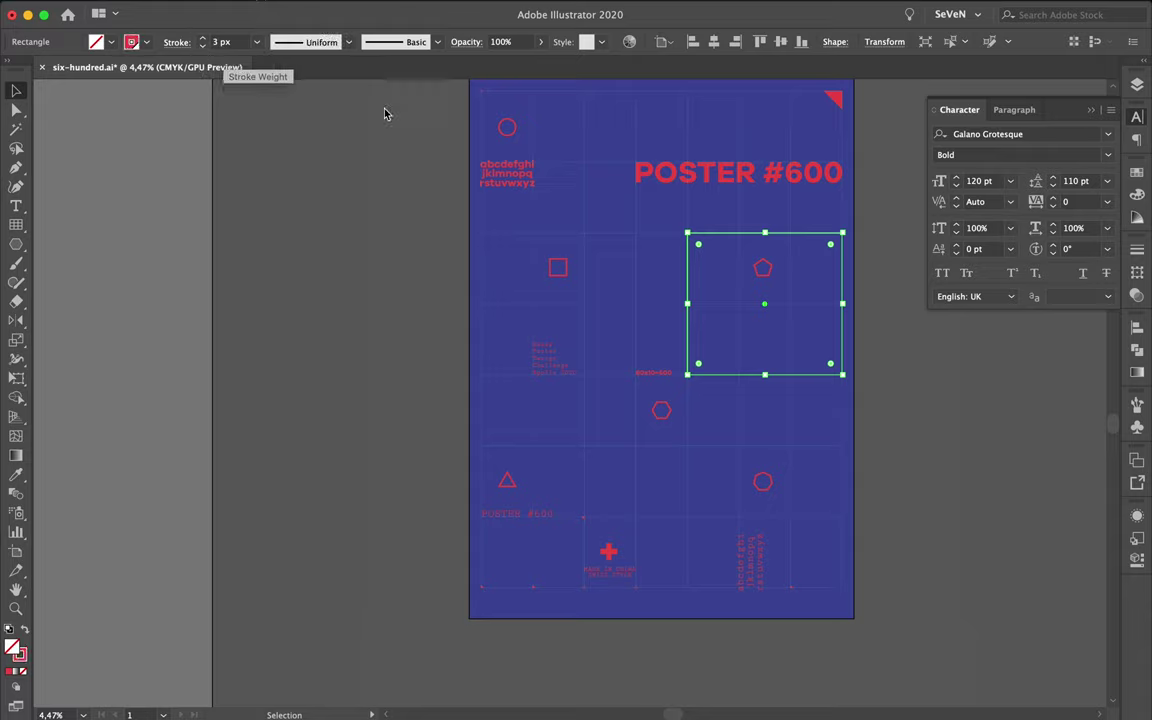
click(630, 252)
scroll(775, 276, up, 2)
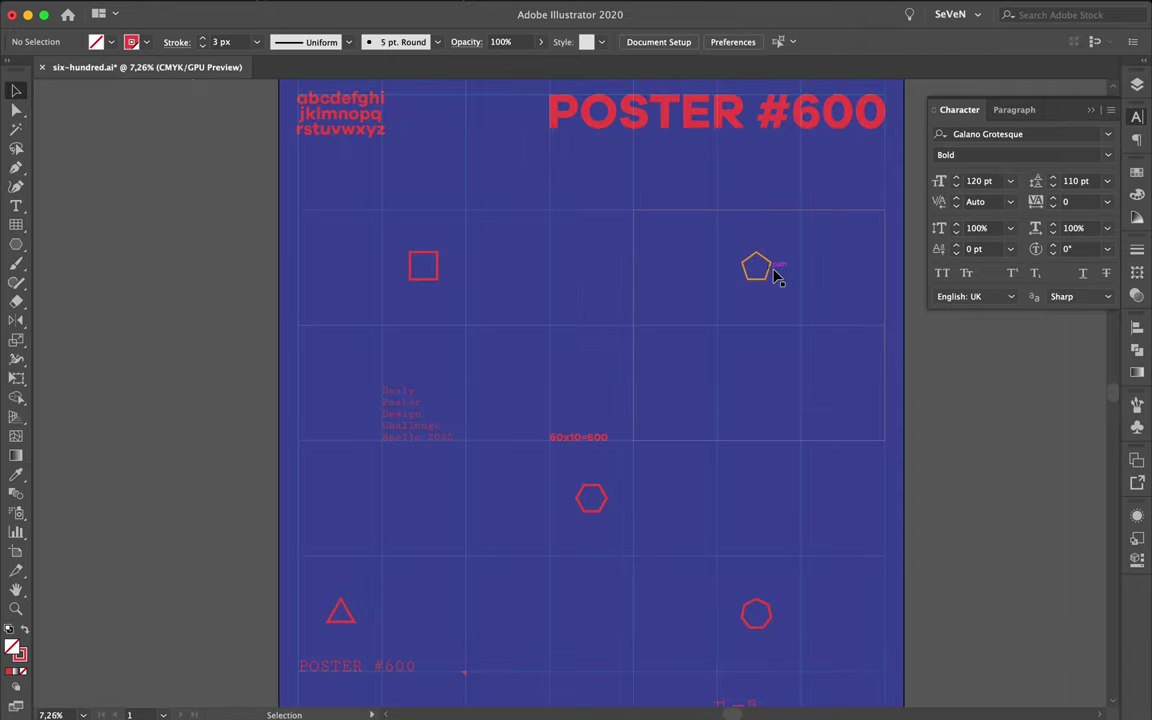
scroll(775, 276, down, 2)
scroll(775, 276, up, 2)
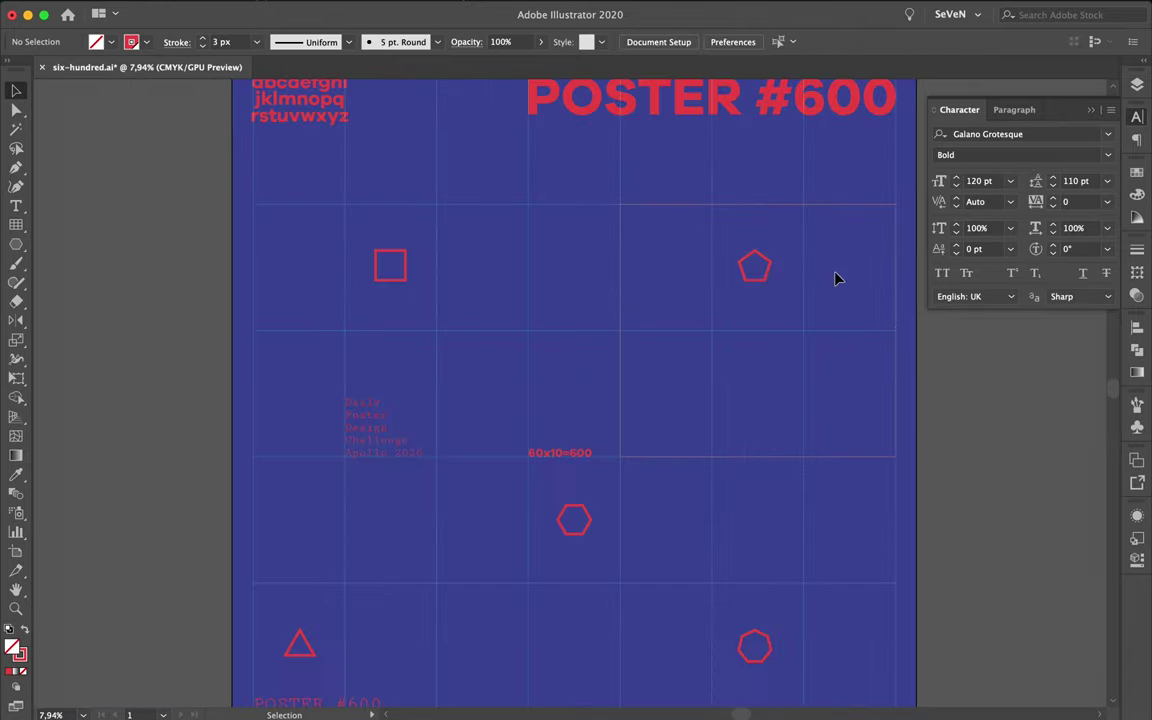
scroll(836, 278, down, 2)
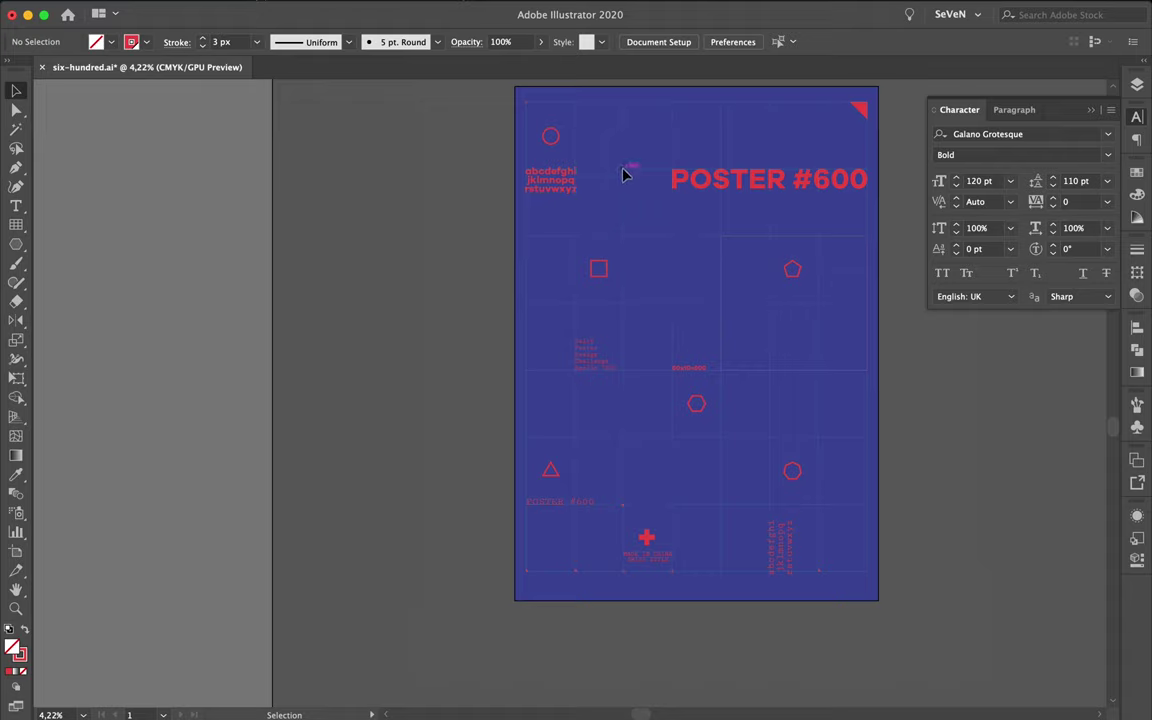
Step: Draw a vertical line beside the alphabet above the square and give it the red stroke
key(p)
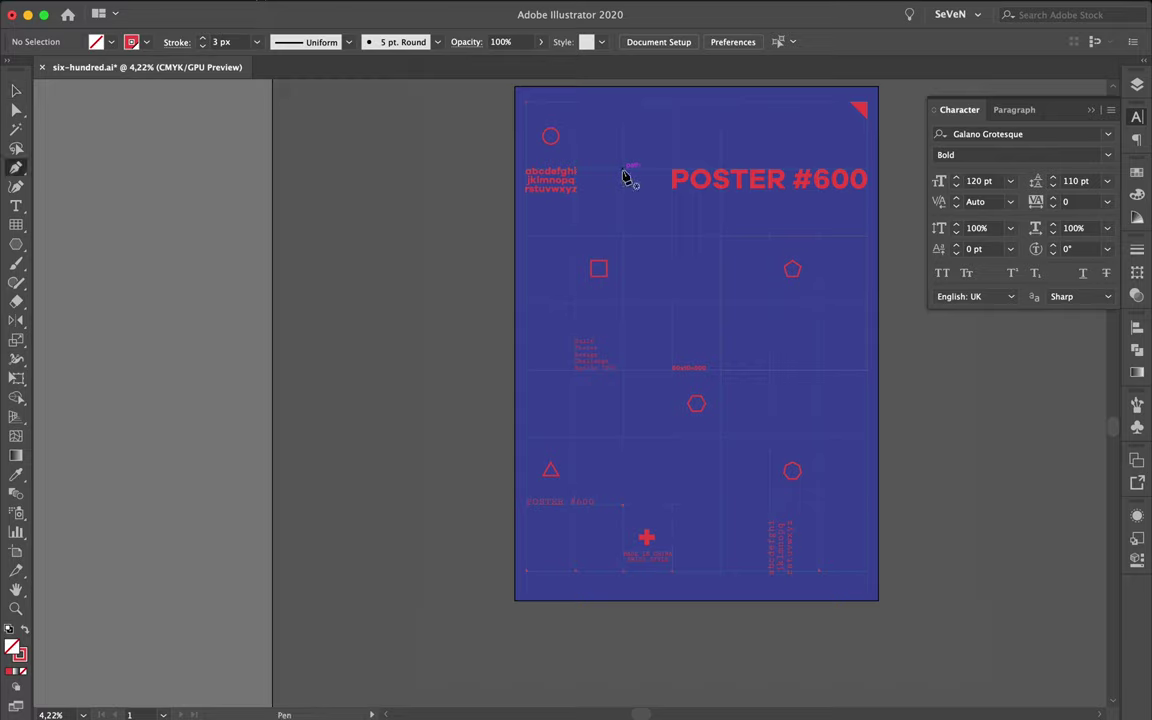
click(623, 170)
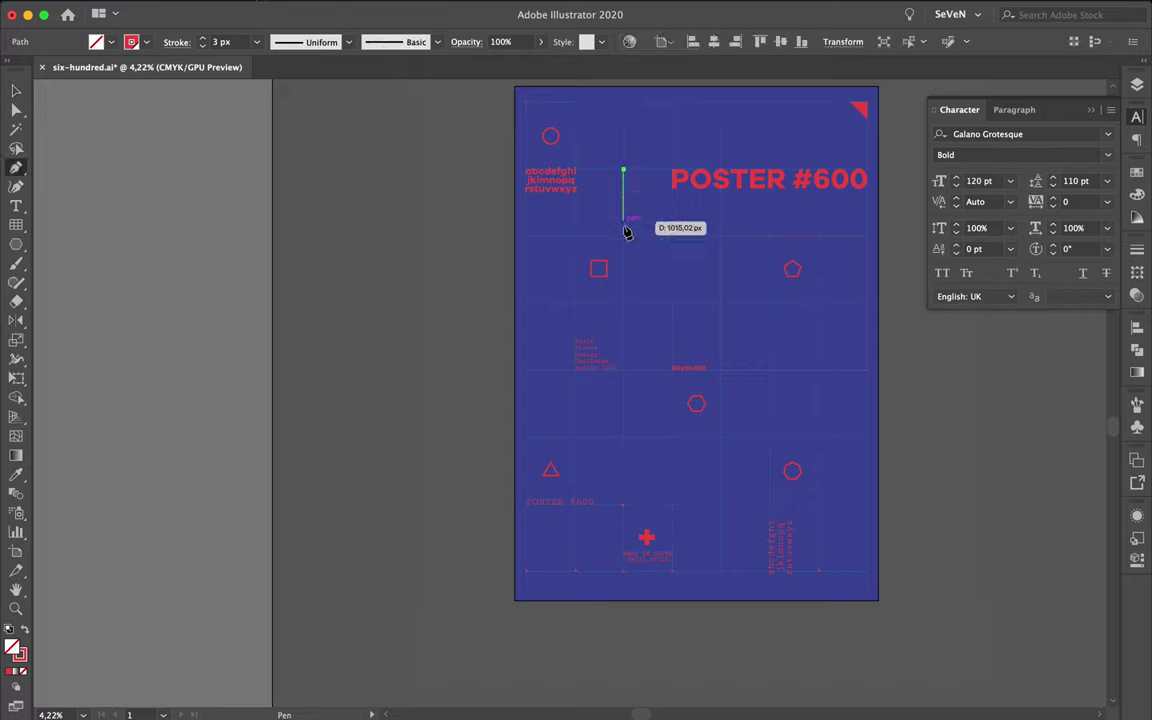
click(623, 237)
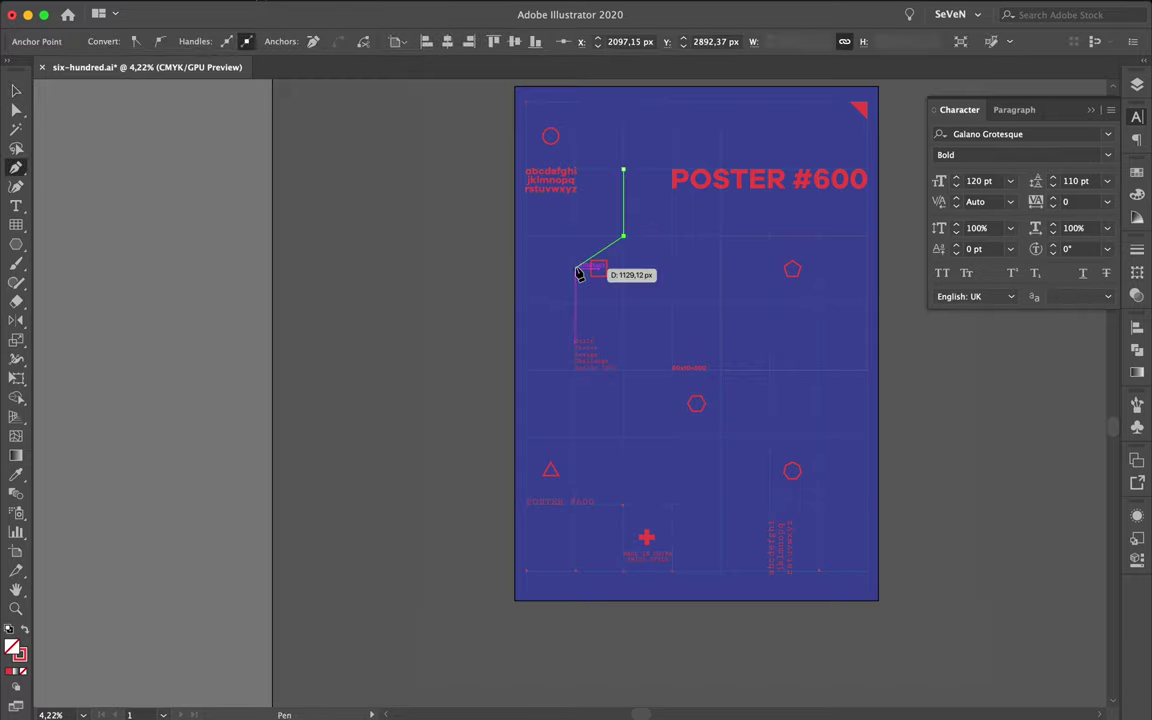
key(i)
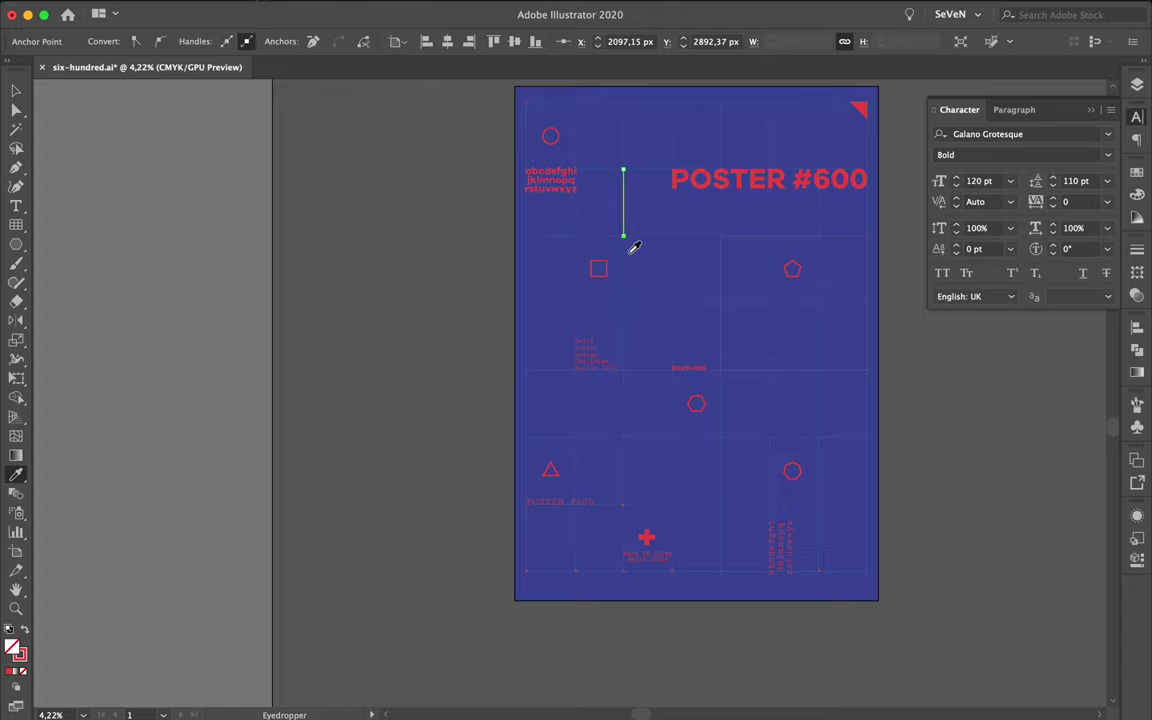
key(v)
click(655, 258)
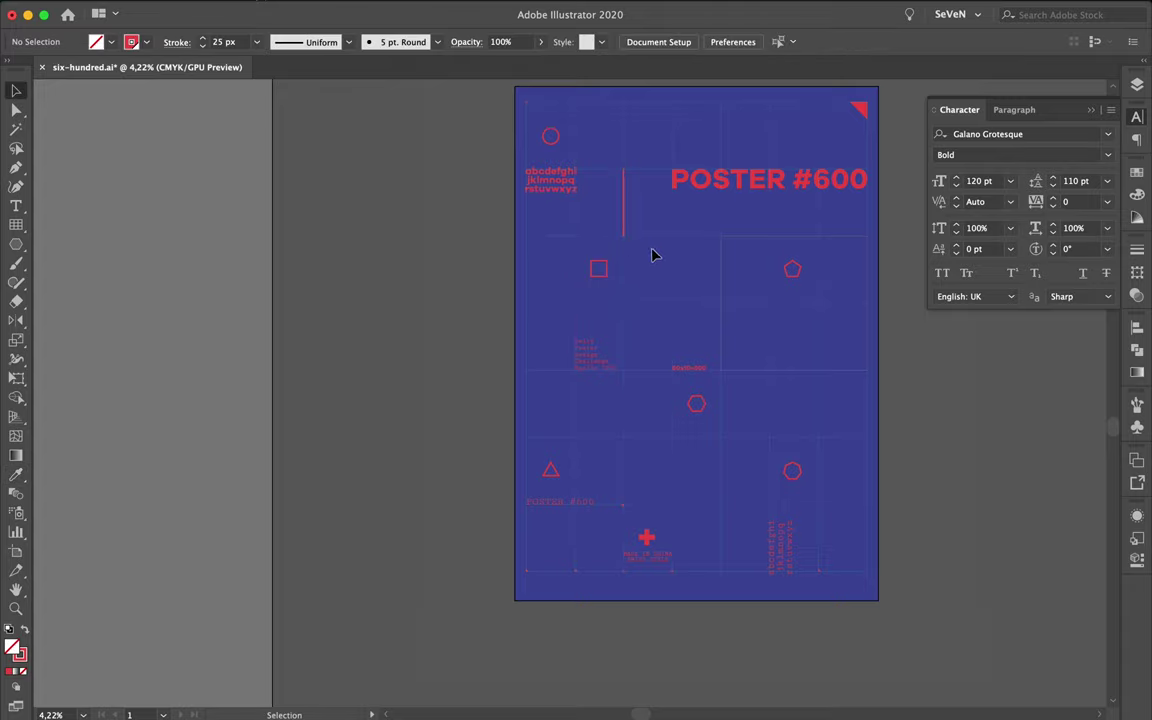
scroll(651, 255, up, 1)
scroll(651, 255, up, 2)
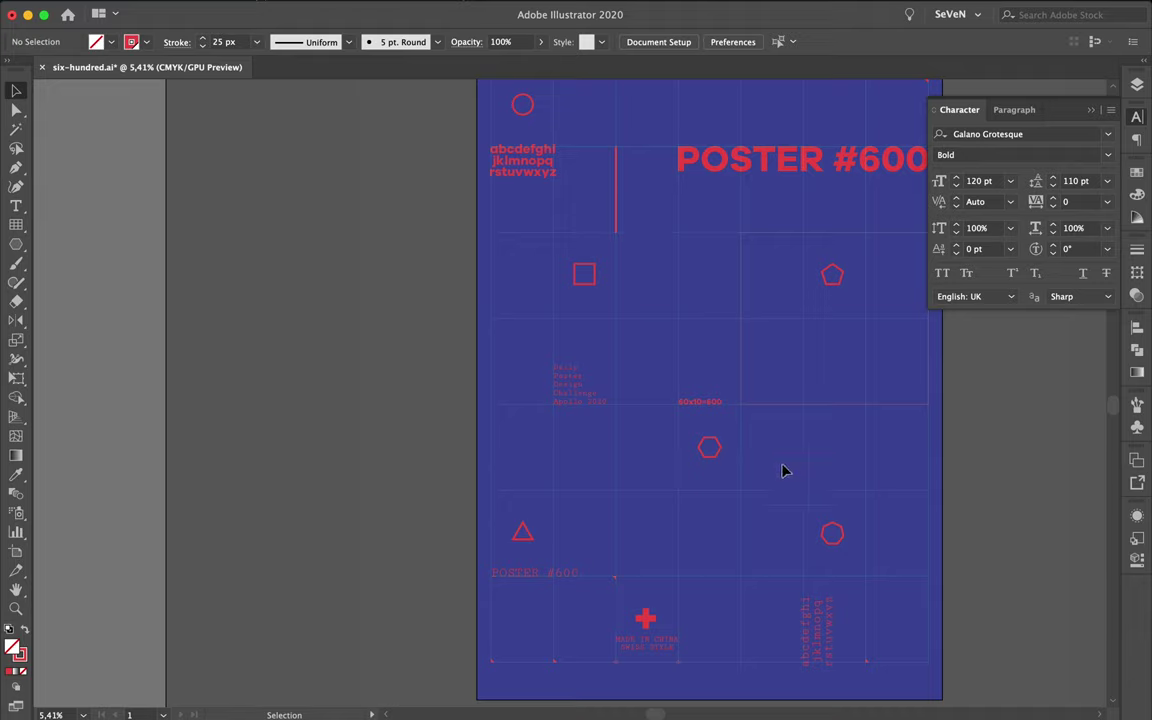
Step: Draw a short horizontal line one grid column wide below the hexagon, then return to Selection
key(p)
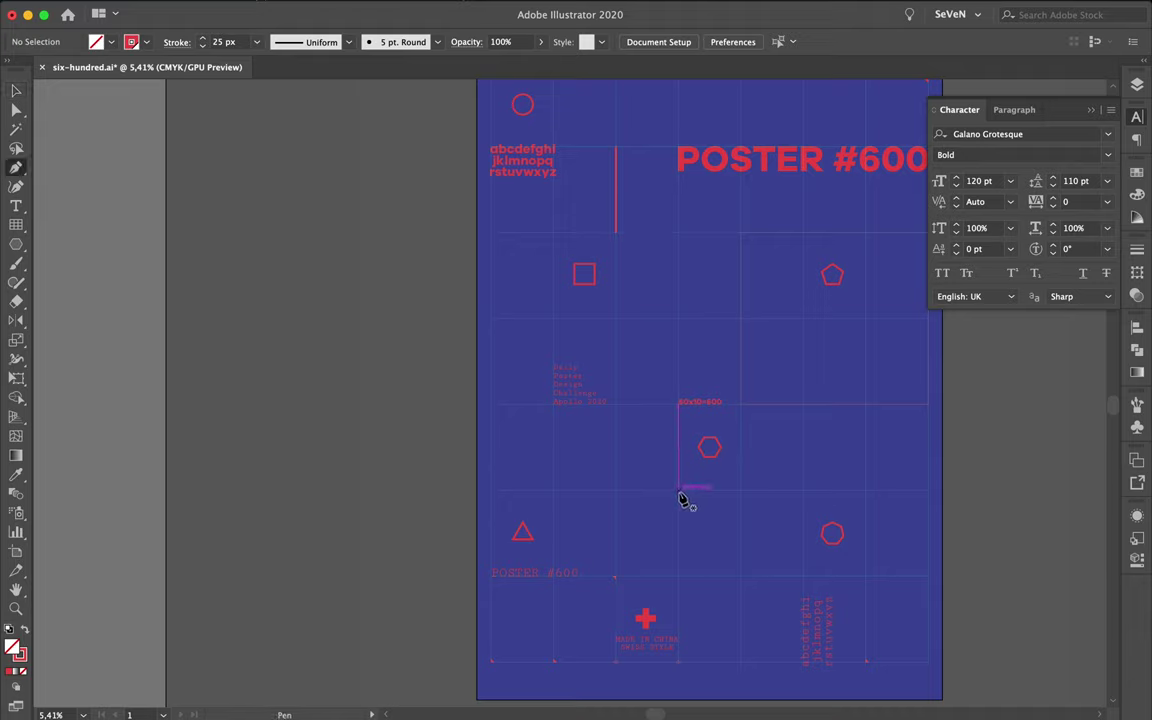
click(679, 490)
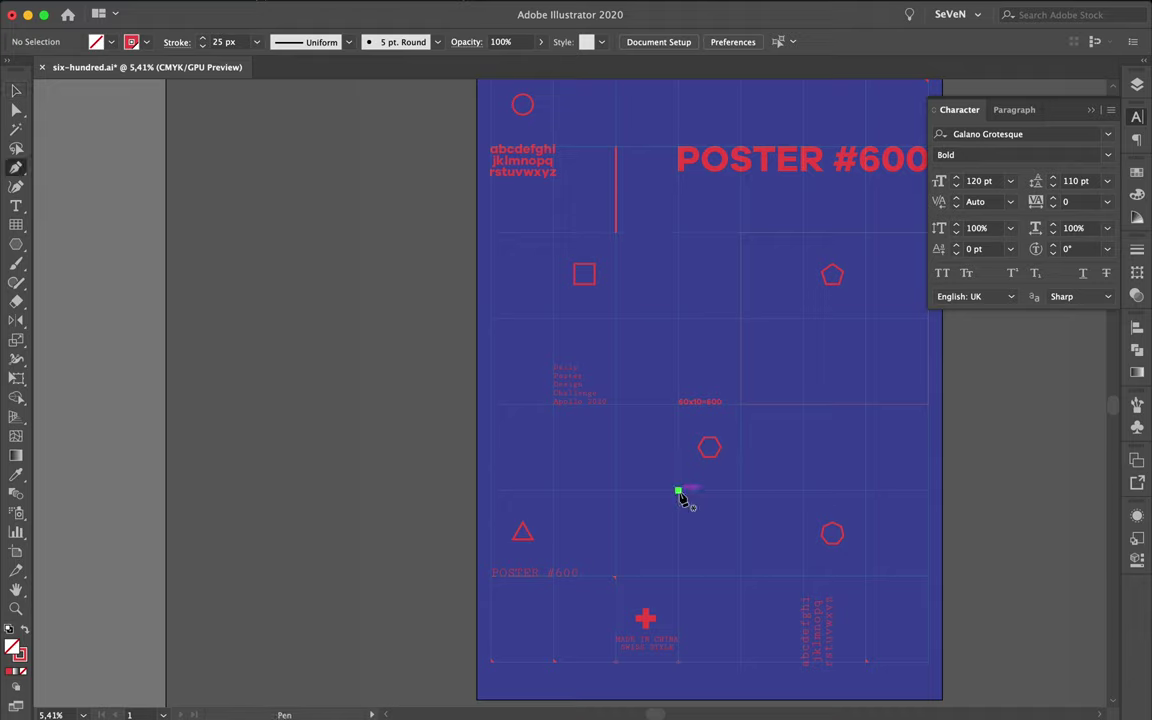
click(741, 491)
scroll(716, 507, up, 3)
scroll(717, 510, up, 3)
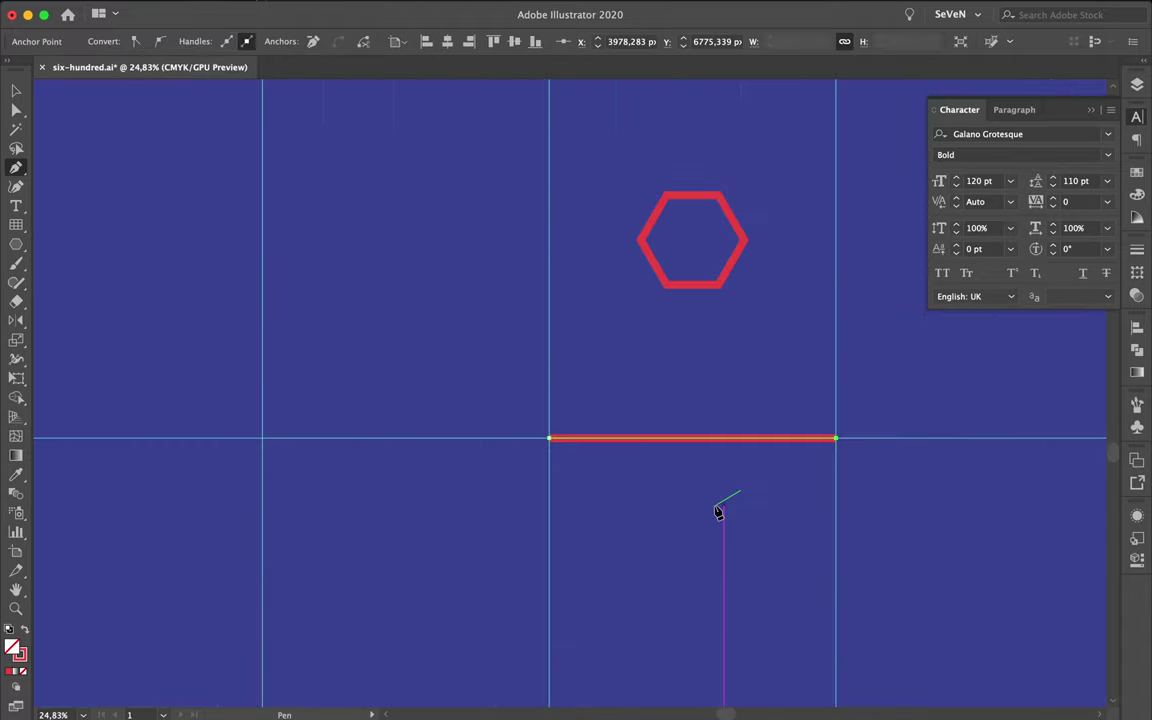
key(a)
click(717, 512)
scroll(717, 512, down, 3)
scroll(717, 512, down, 3)
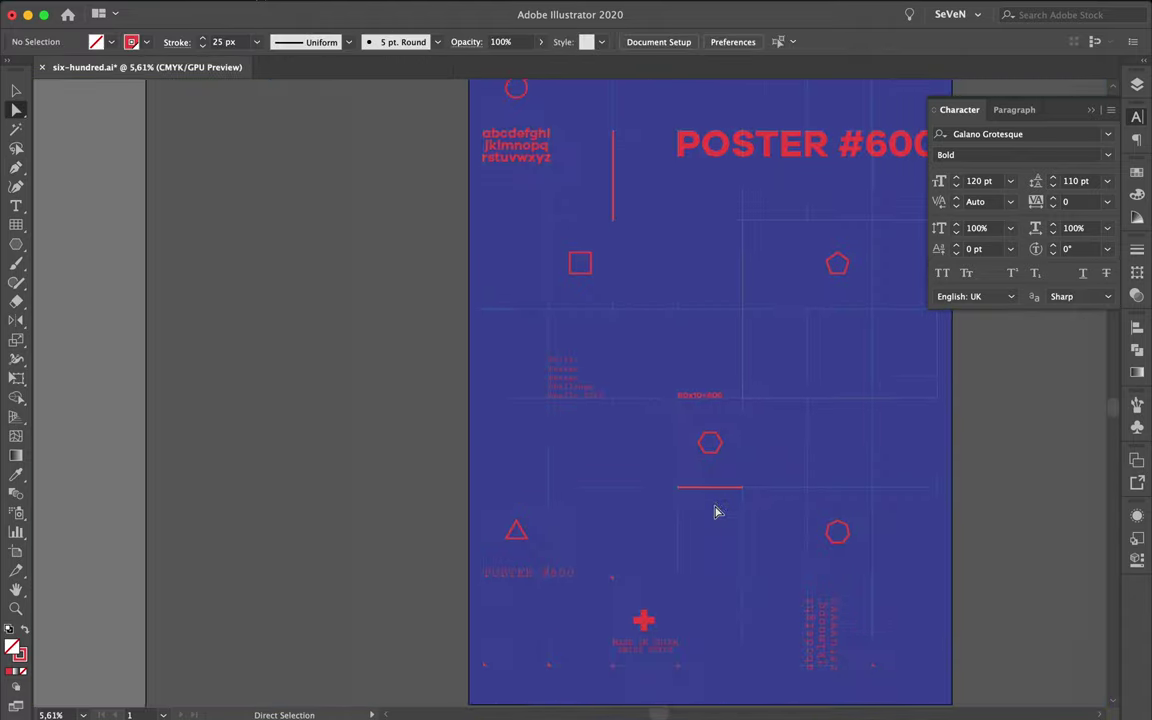
scroll(716, 512, down, 2)
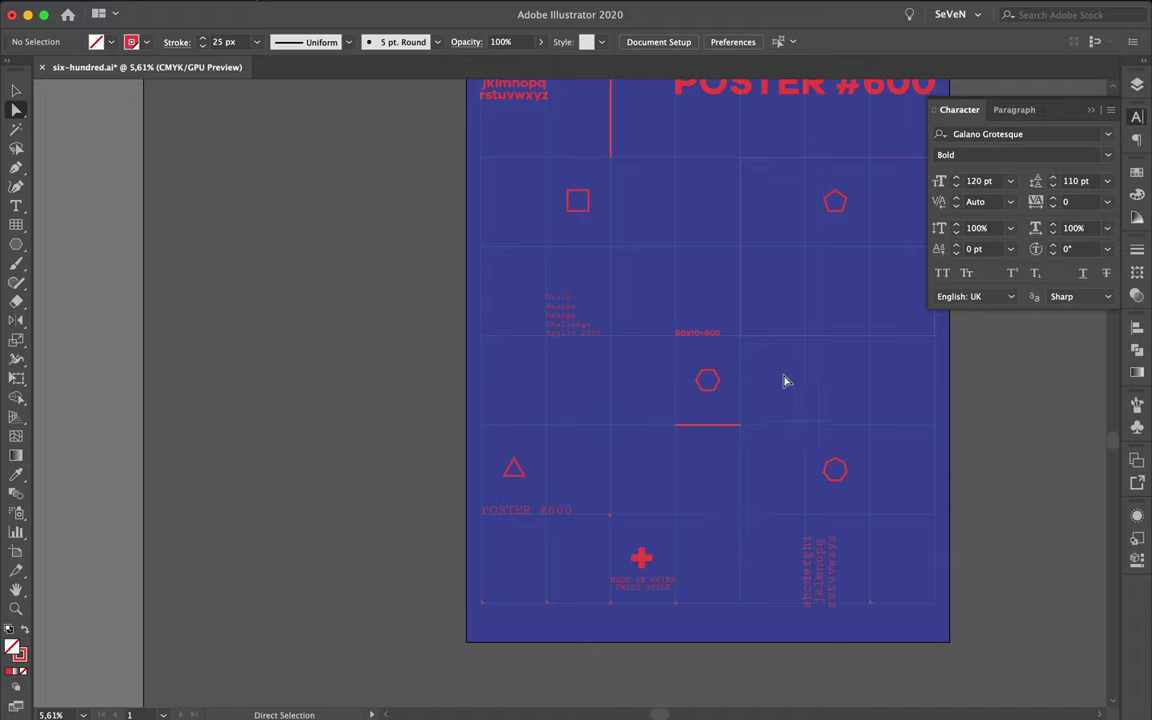
scroll(795, 377, up, 1)
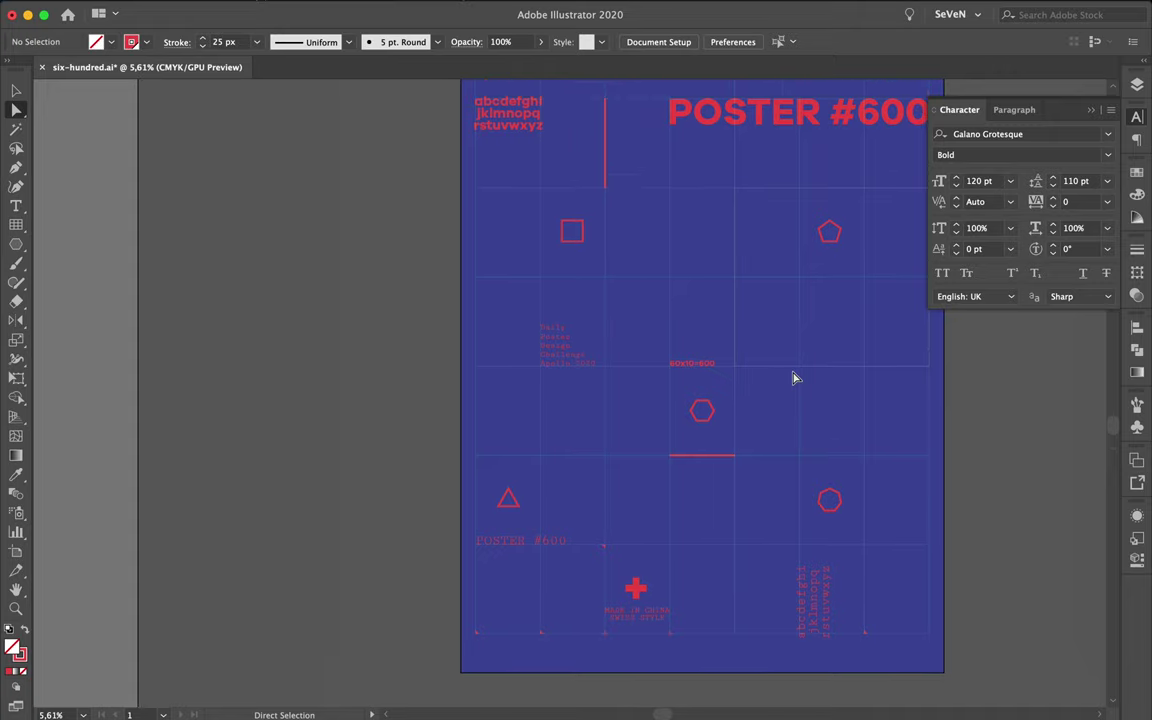
scroll(795, 377, up, 1)
key(v)
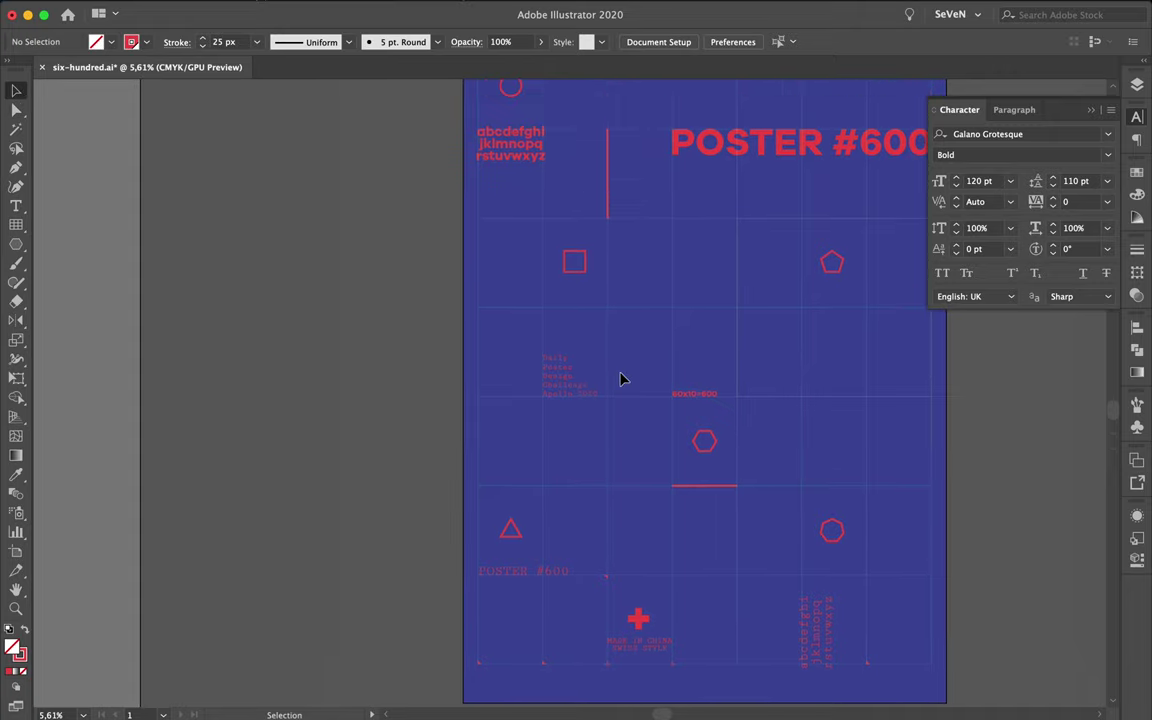
scroll(620, 378, up, 1)
scroll(620, 378, down, 1)
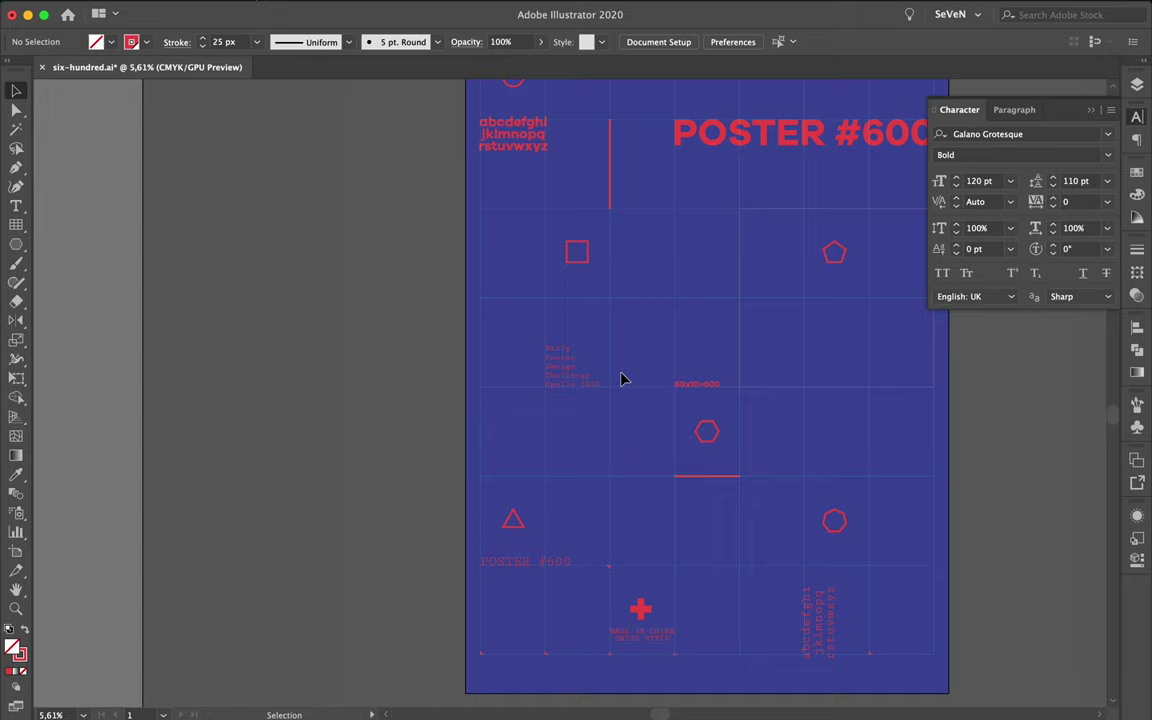
Step: Change the top-left alphabet's font style to the lighter Medium weight
click(537, 148)
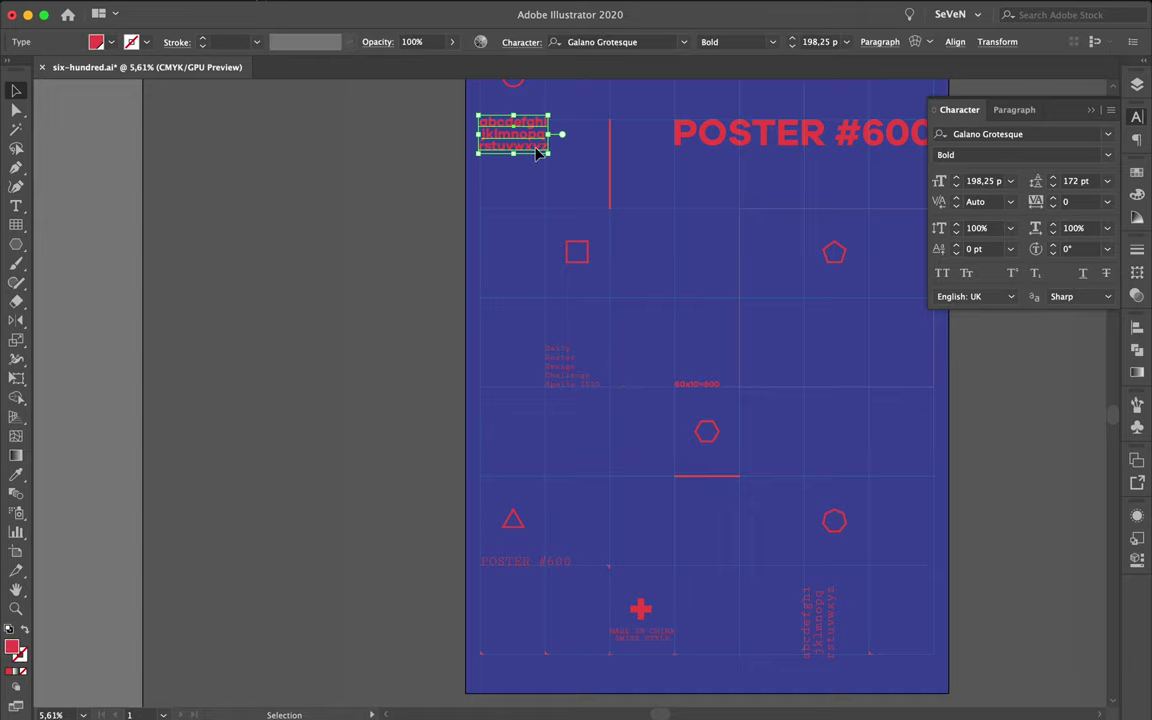
click(1021, 155)
key(Up)
key(Up)
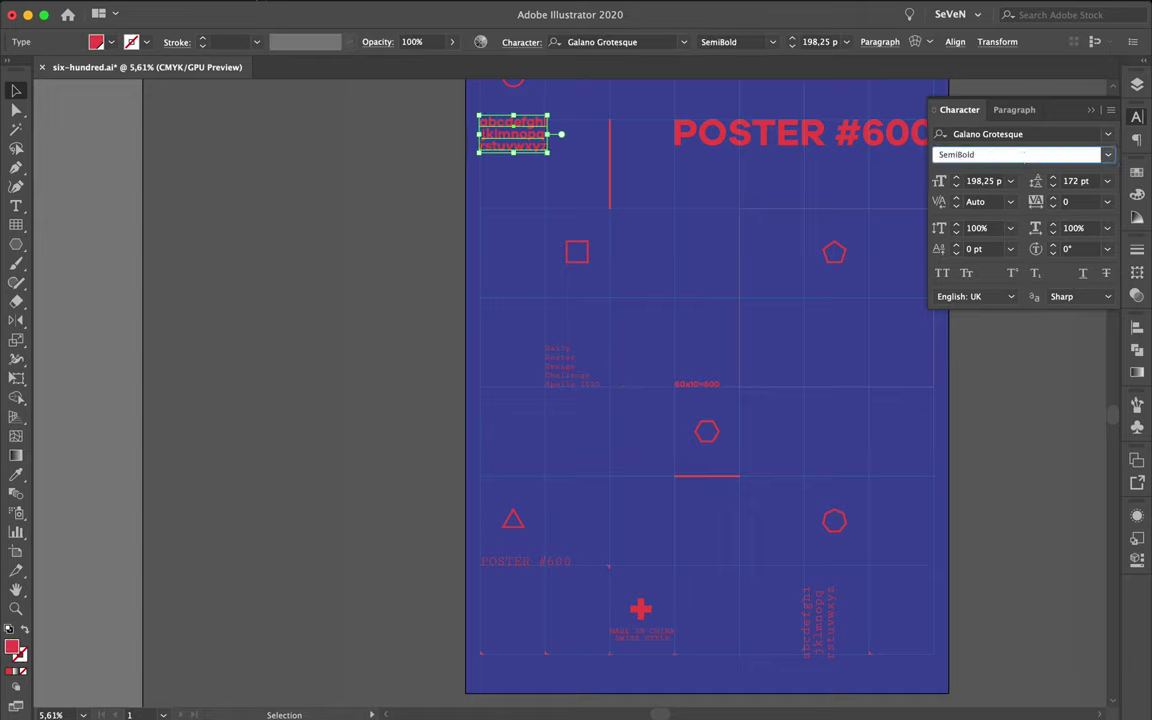
key(Up)
key(Up)
key(Up)
key(Up)
click(810, 198)
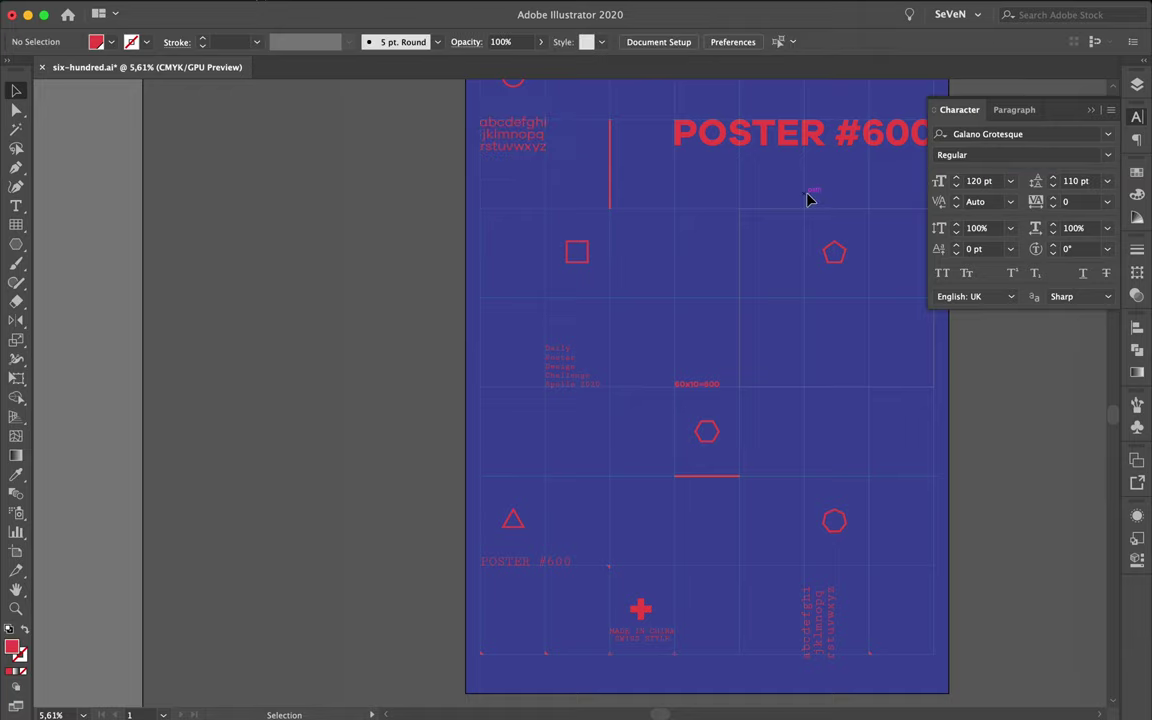
scroll(672, 281, down, 1)
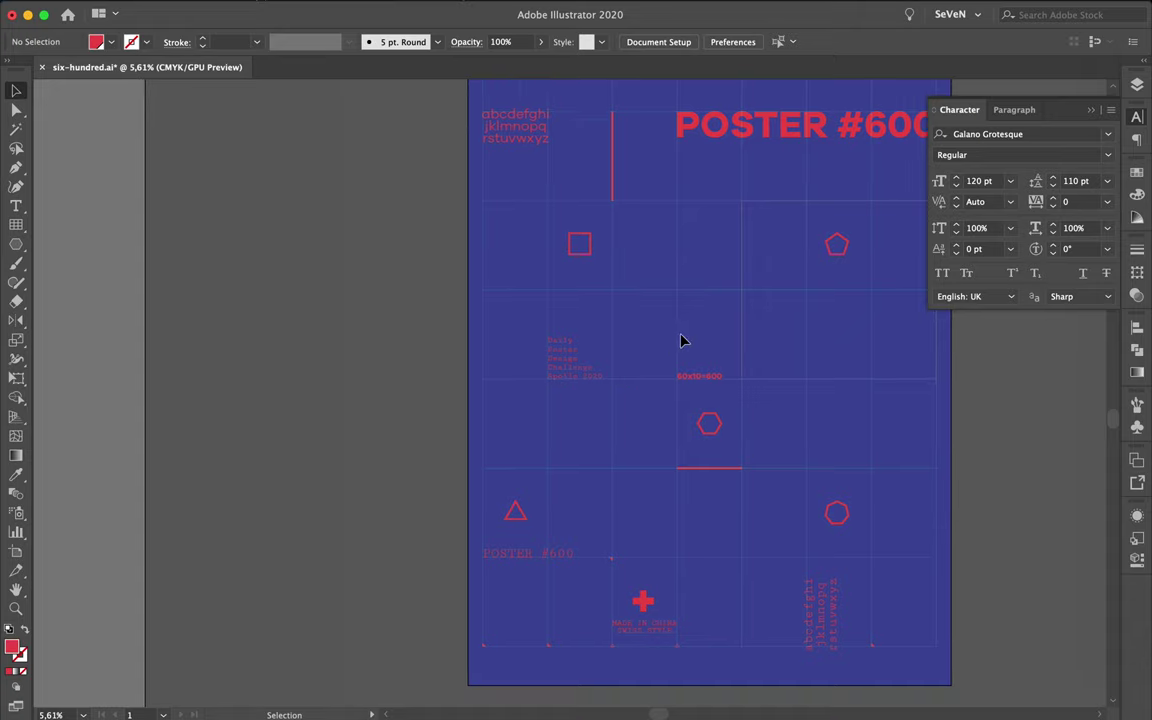
scroll(680, 341, up, 3)
scroll(680, 341, right, 2)
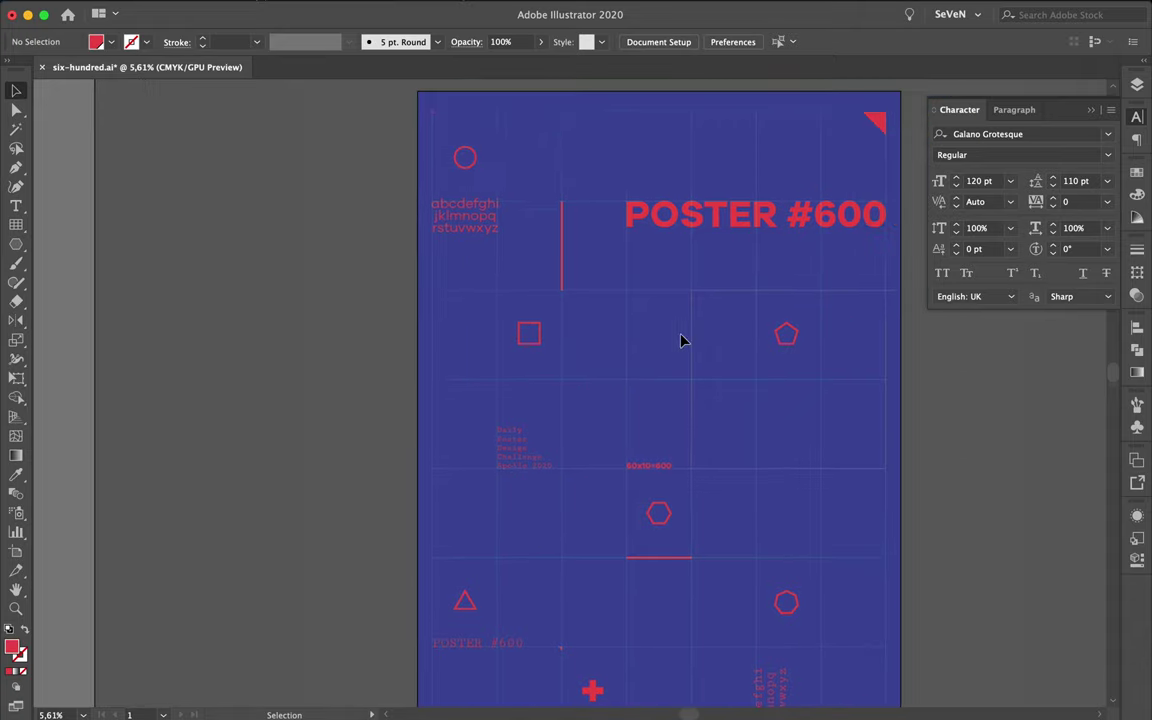
scroll(680, 341, down, 2)
scroll(680, 339, down, 2)
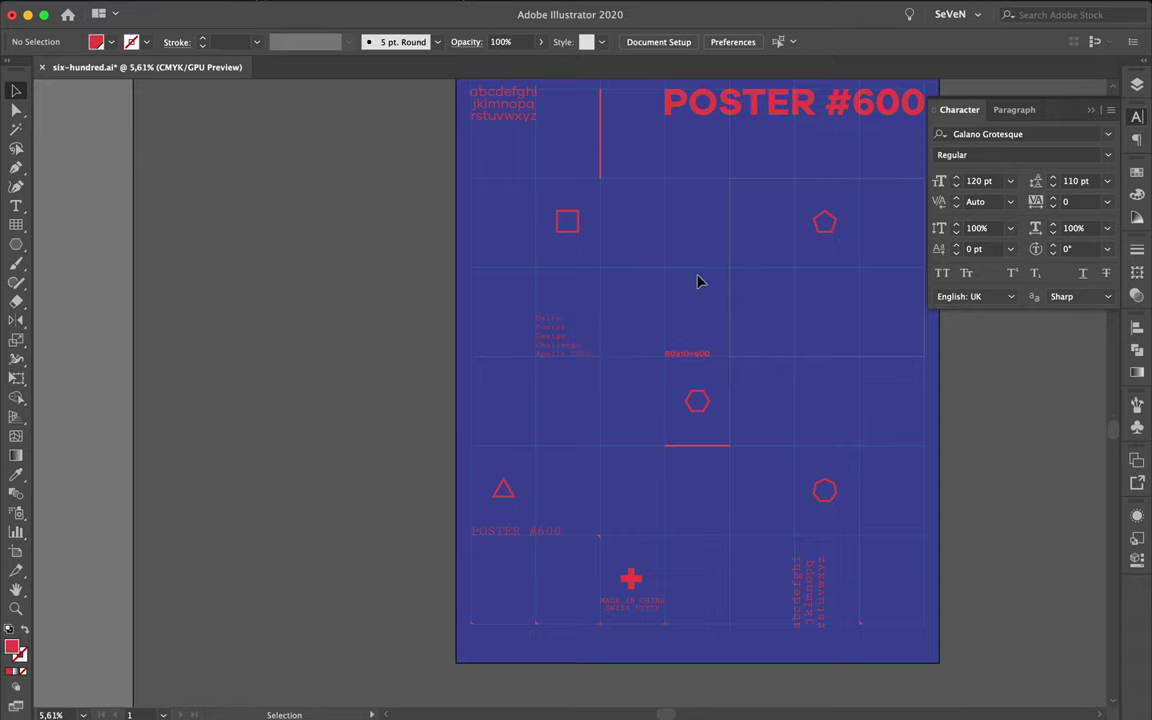
scroll(699, 283, up, 1)
Step: Set the small captions, credit and vertical alphabet in Galano Grotesque Regular
click(563, 362)
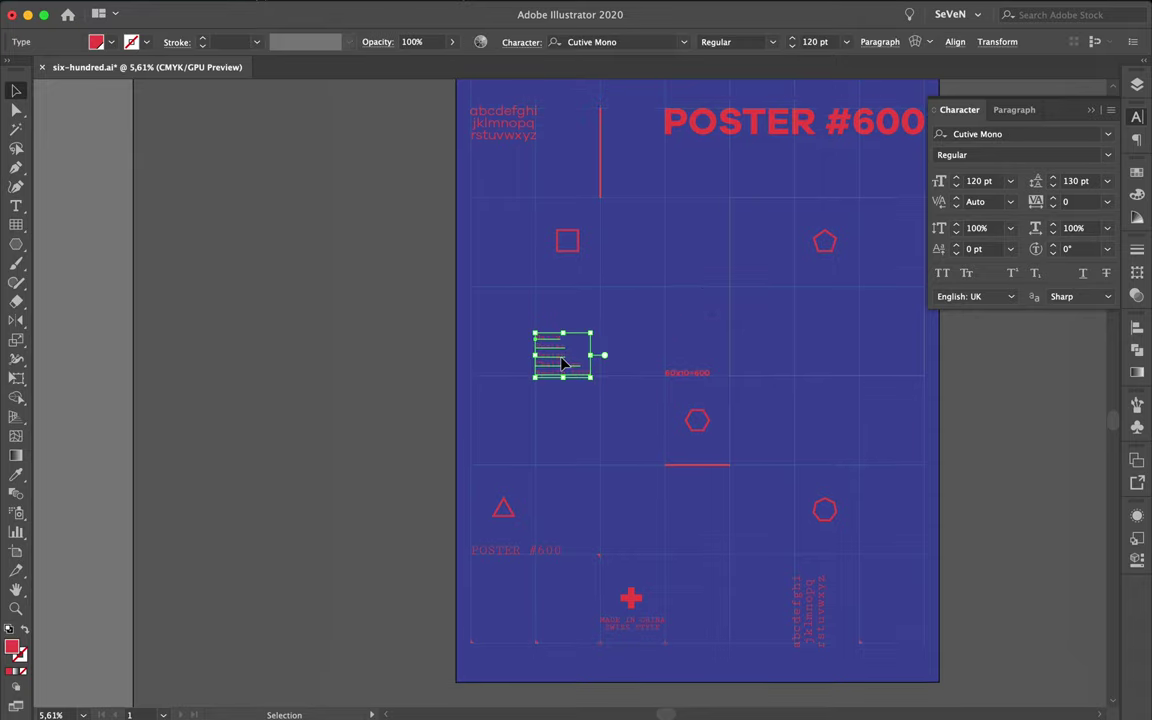
shift+click(540, 552)
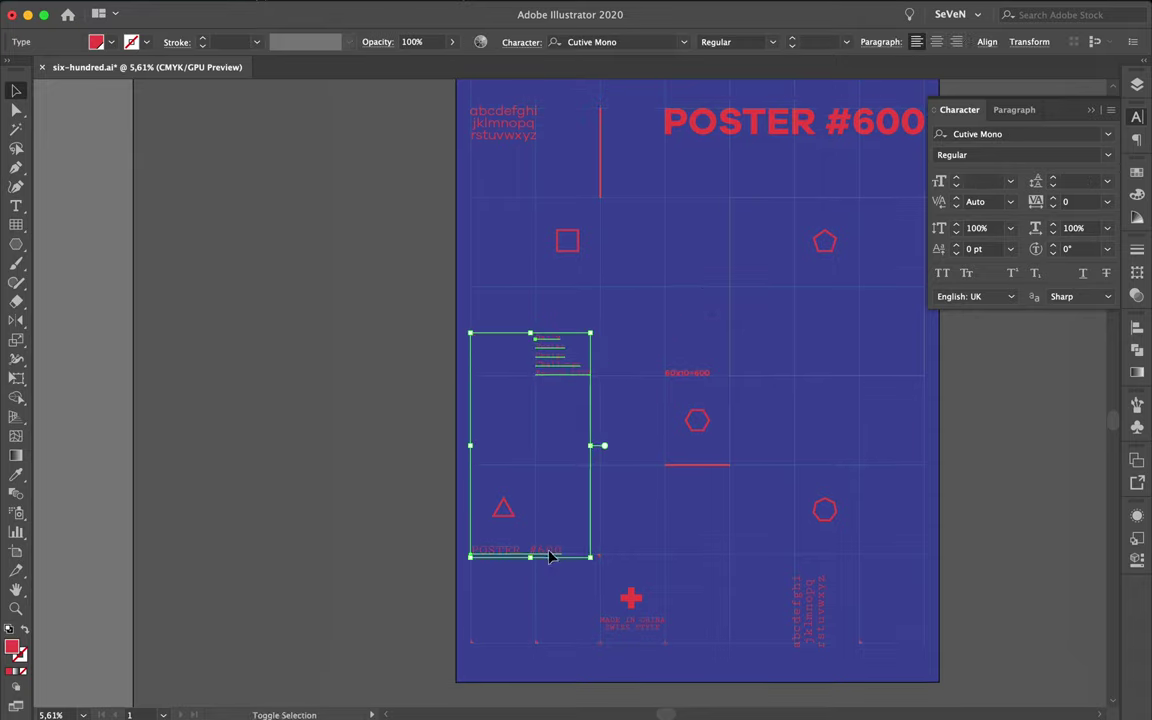
shift+click(632, 624)
shift+click(800, 622)
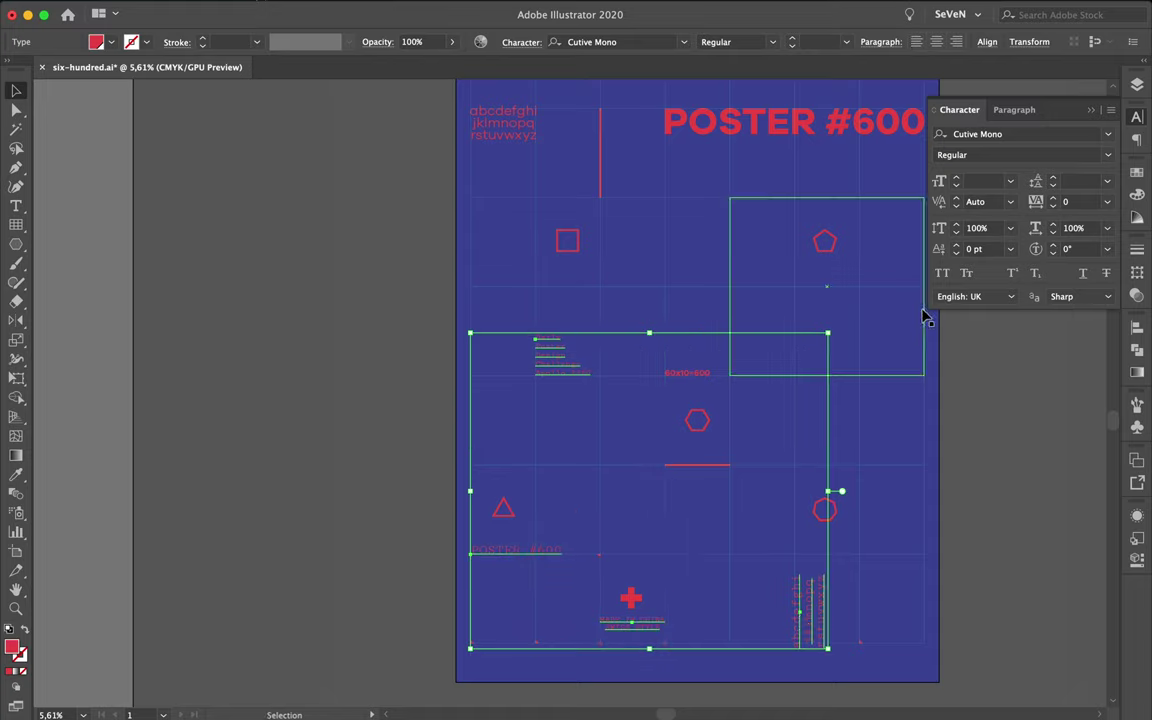
click(1061, 136)
text(gal)
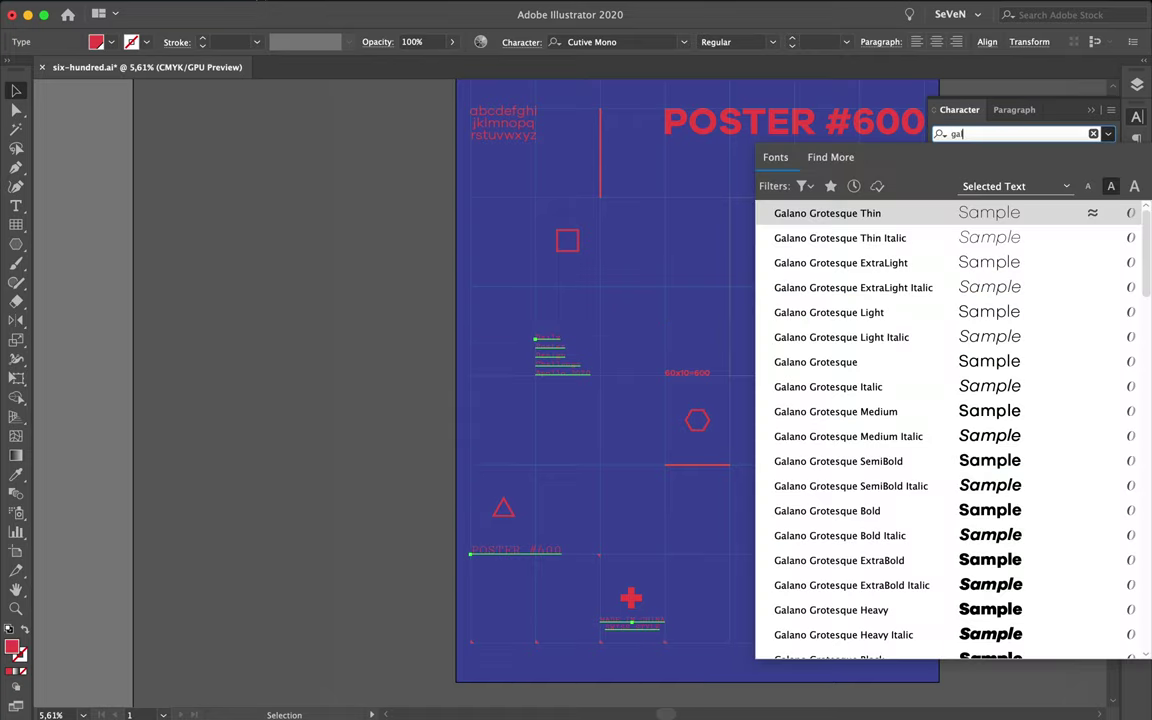
text(ano)
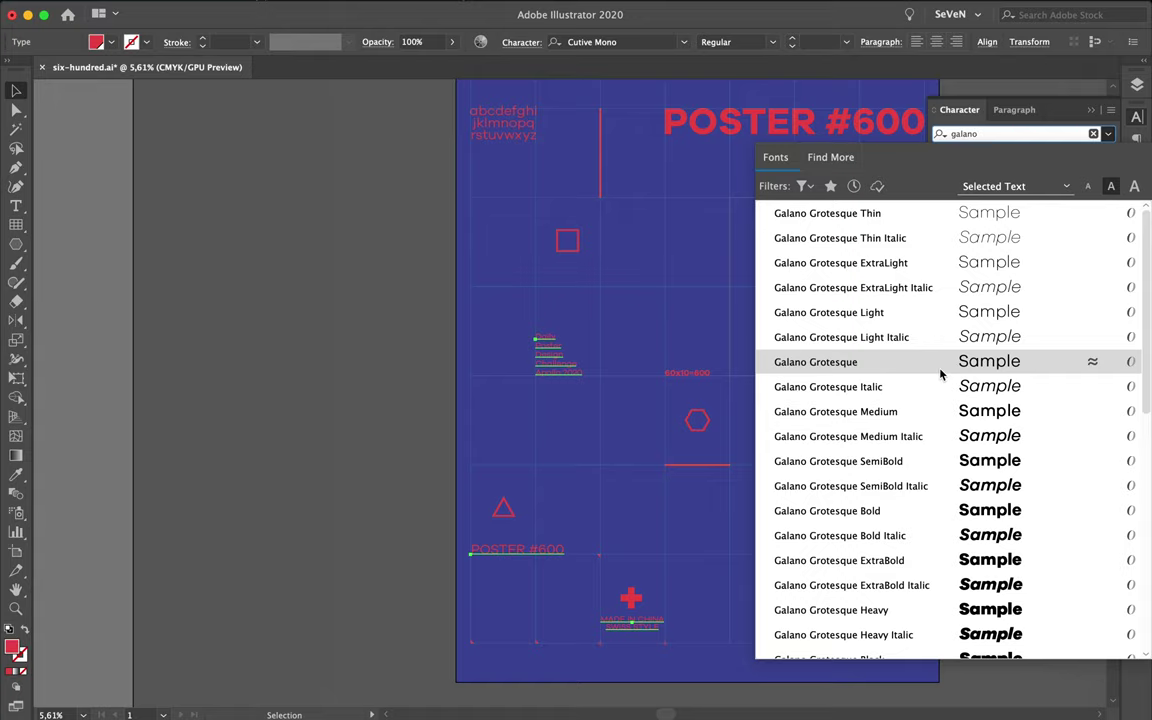
click(940, 372)
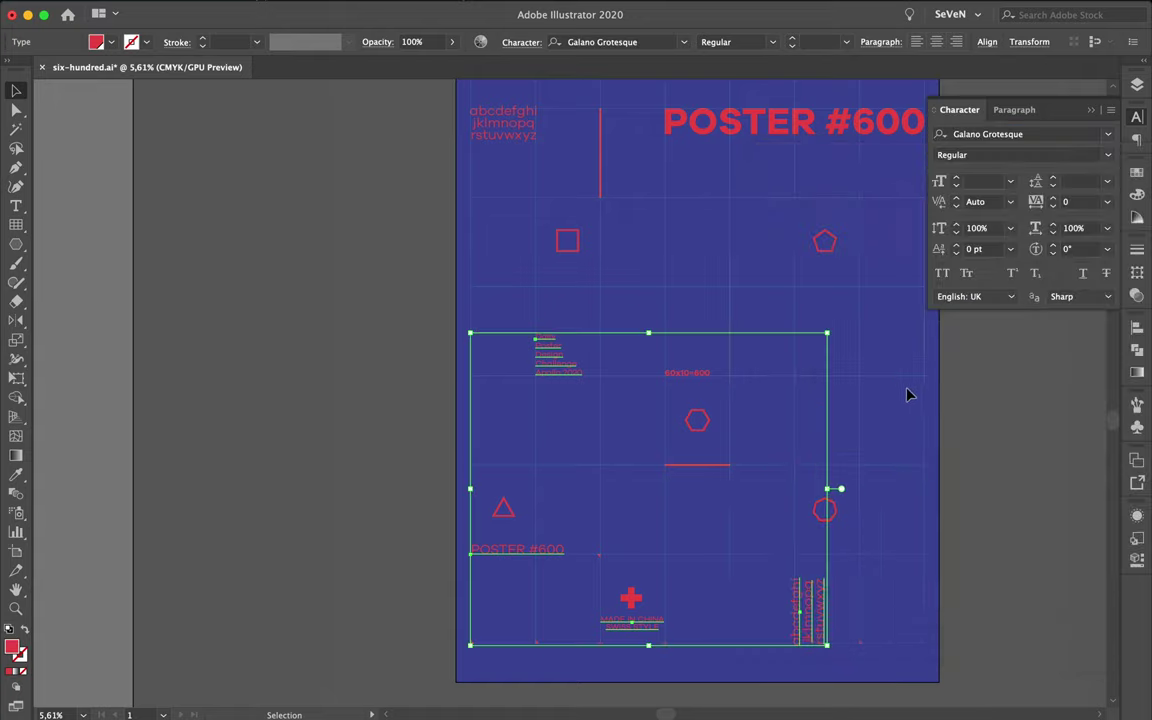
click(515, 135)
click(727, 128)
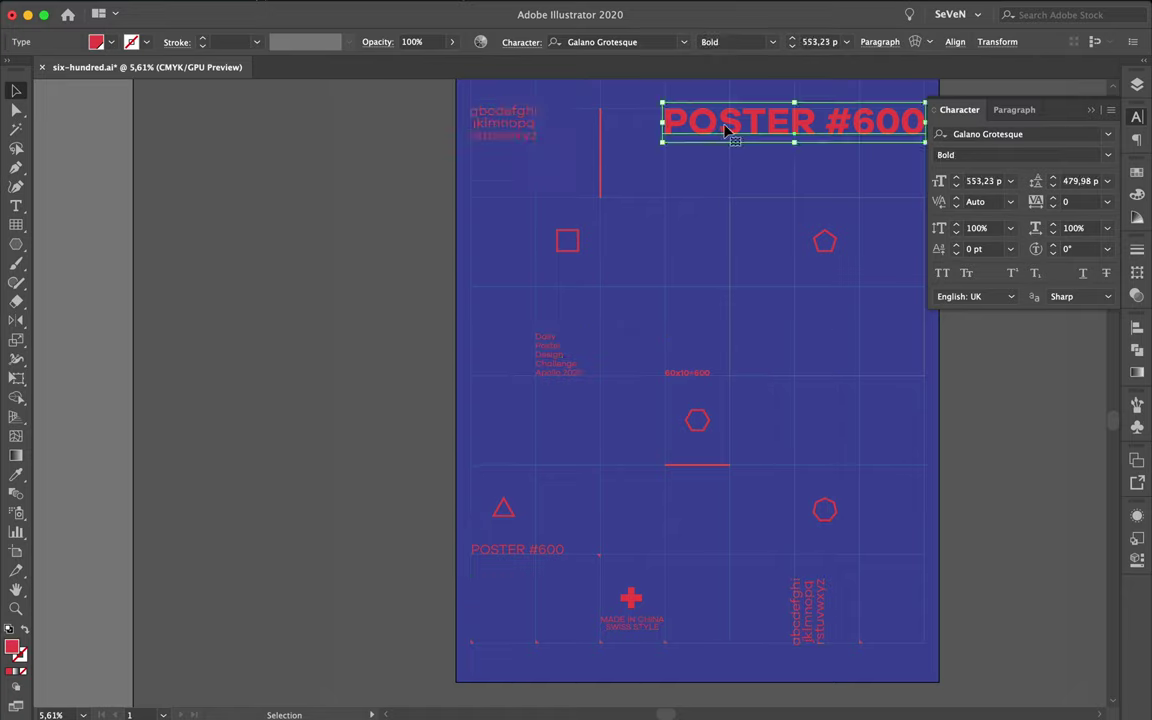
click(662, 205)
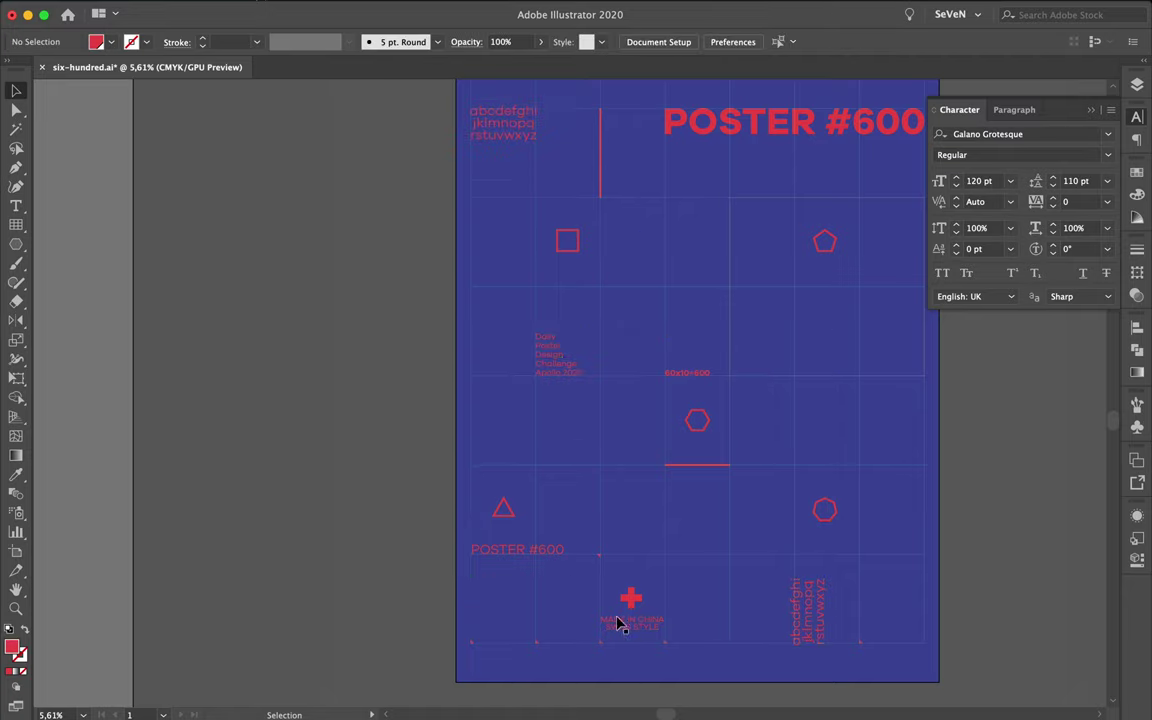
click(808, 620)
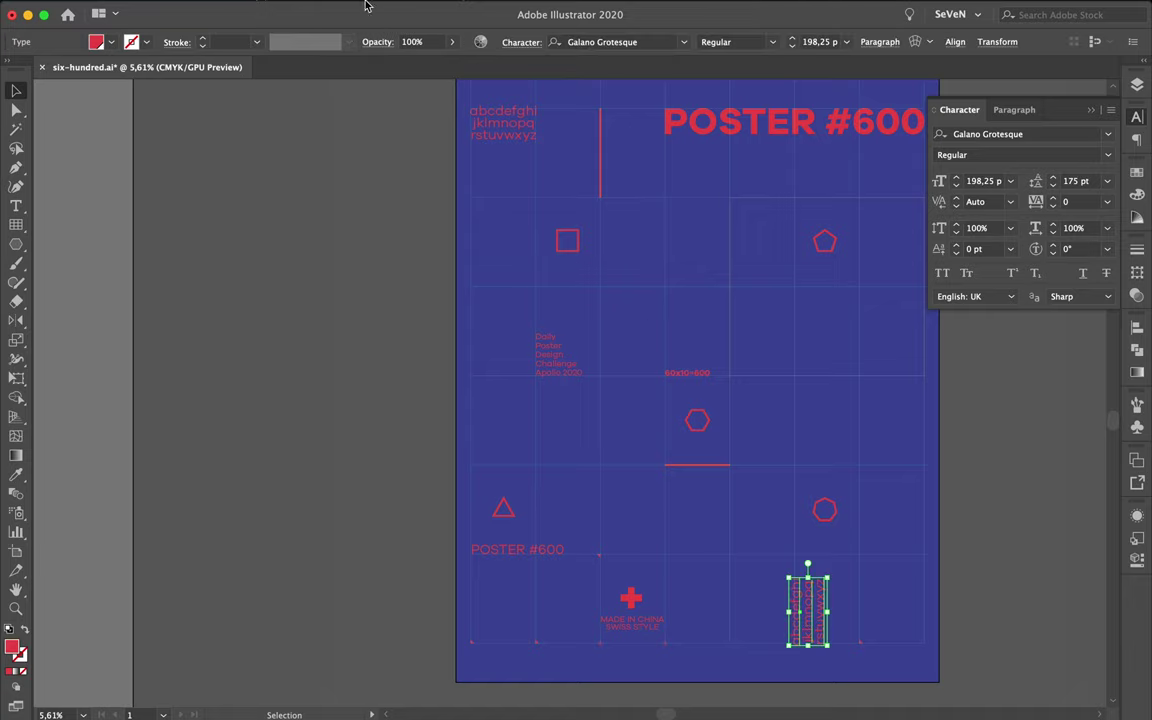
Step: Convert the vertical alphabet to UPPERCASE and save the poster
click(243, 8)
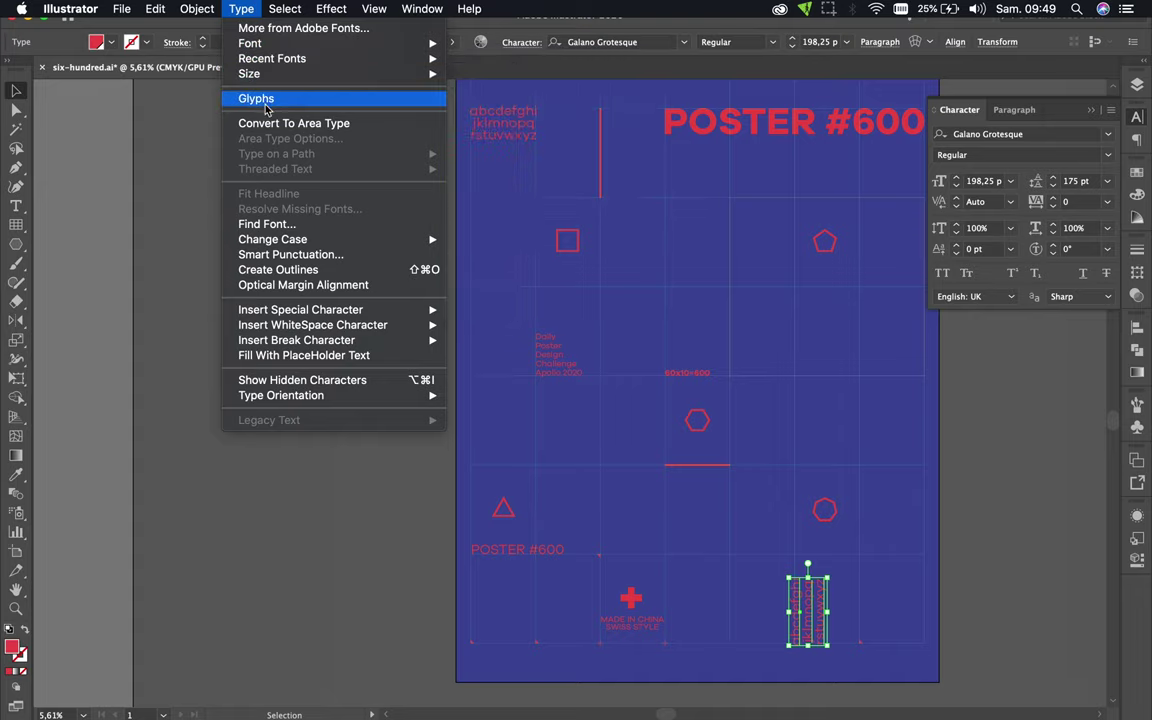
mouse_move(272, 239)
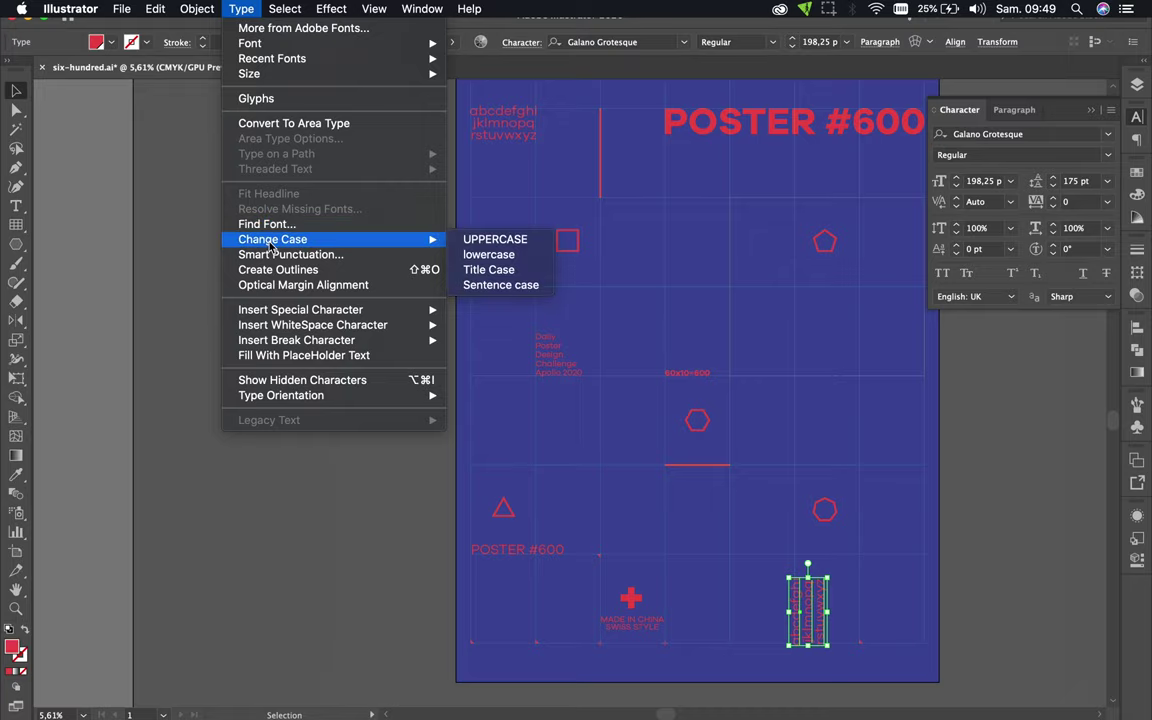
click(477, 240)
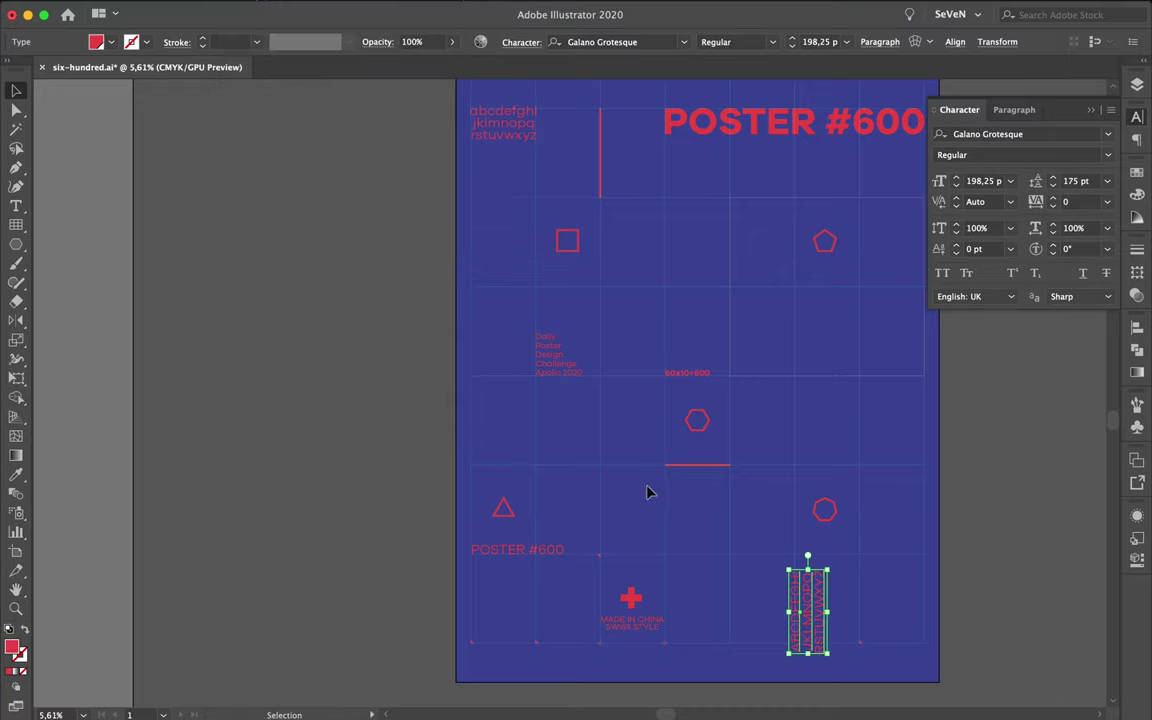
key(a)
key(v)
key(ctrl+s)
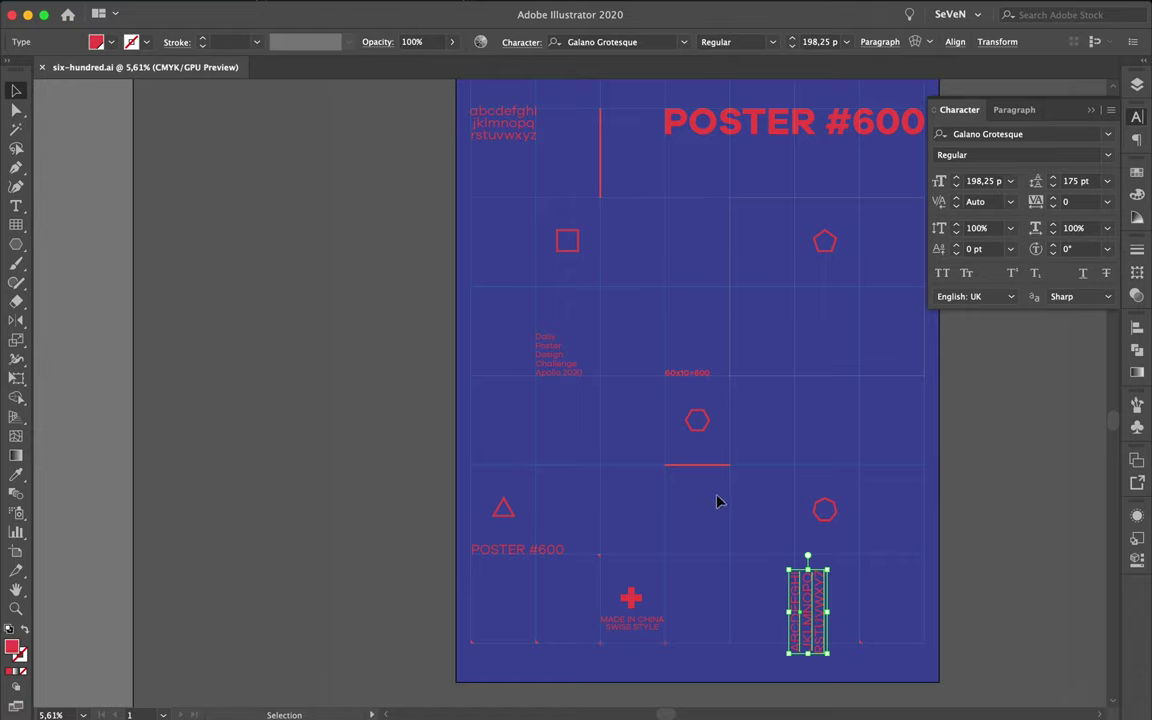
Step: Shift the vertical alphabet slightly up into the bottom-right grid cell
click(844, 538)
scroll(860, 600, up, 1)
scroll(860, 600, up, 2)
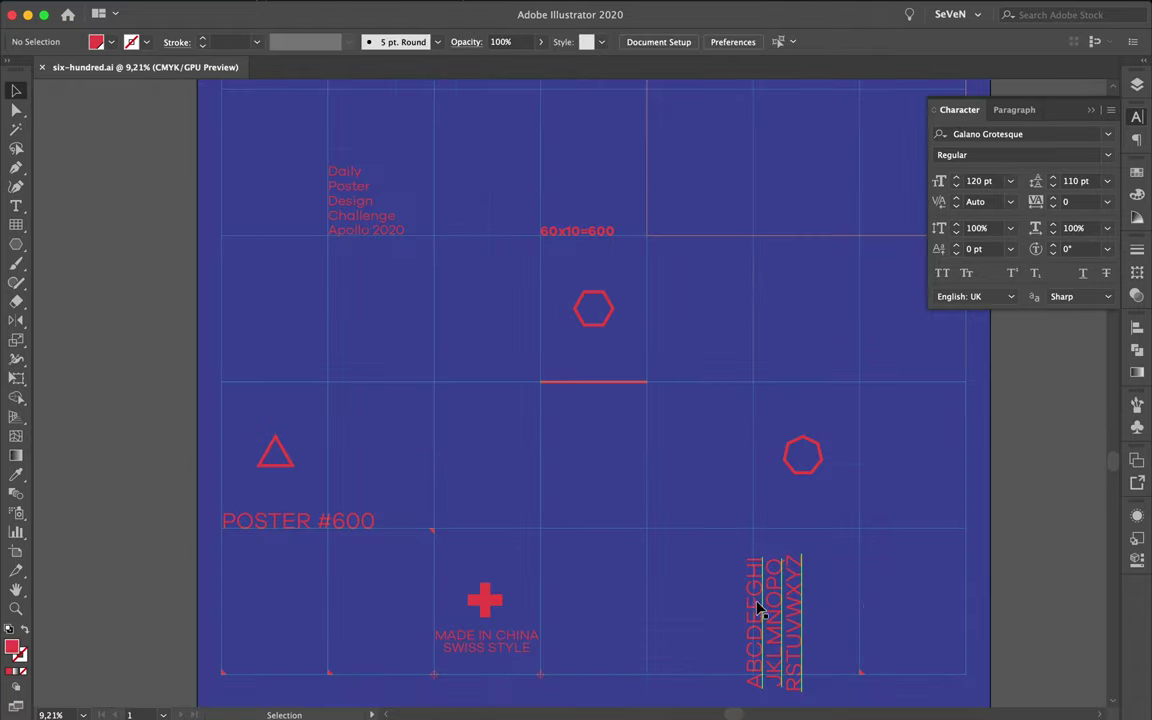
drag(755, 609, 762, 590)
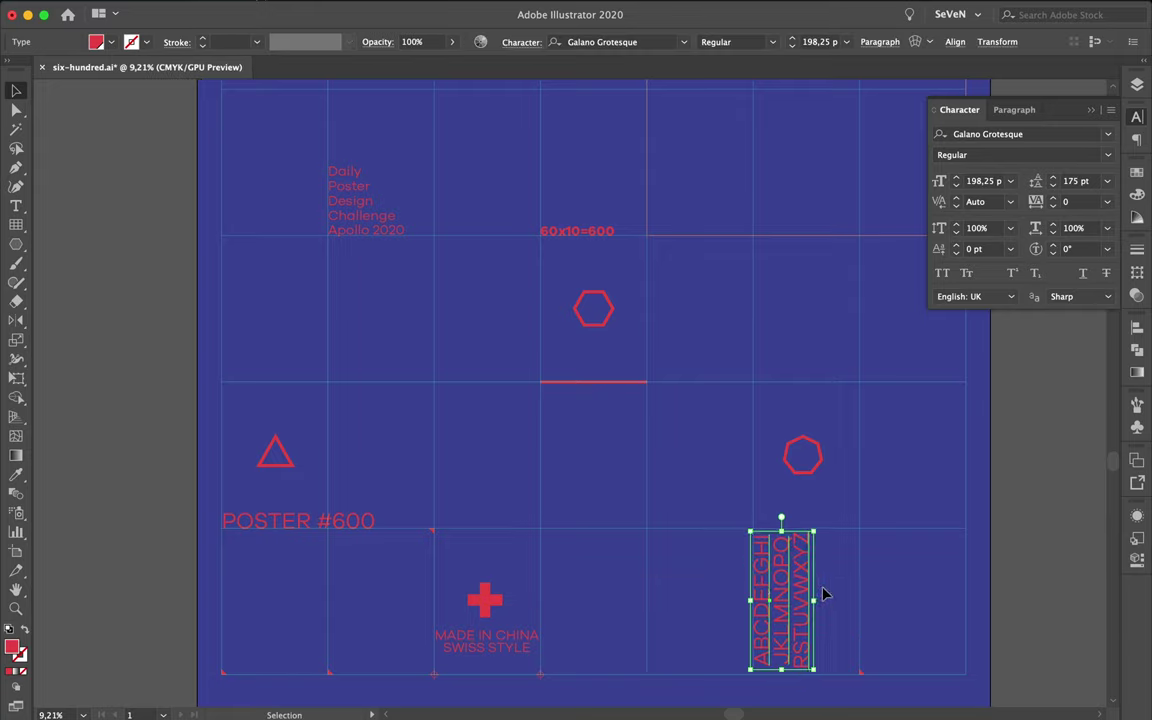
click(680, 487)
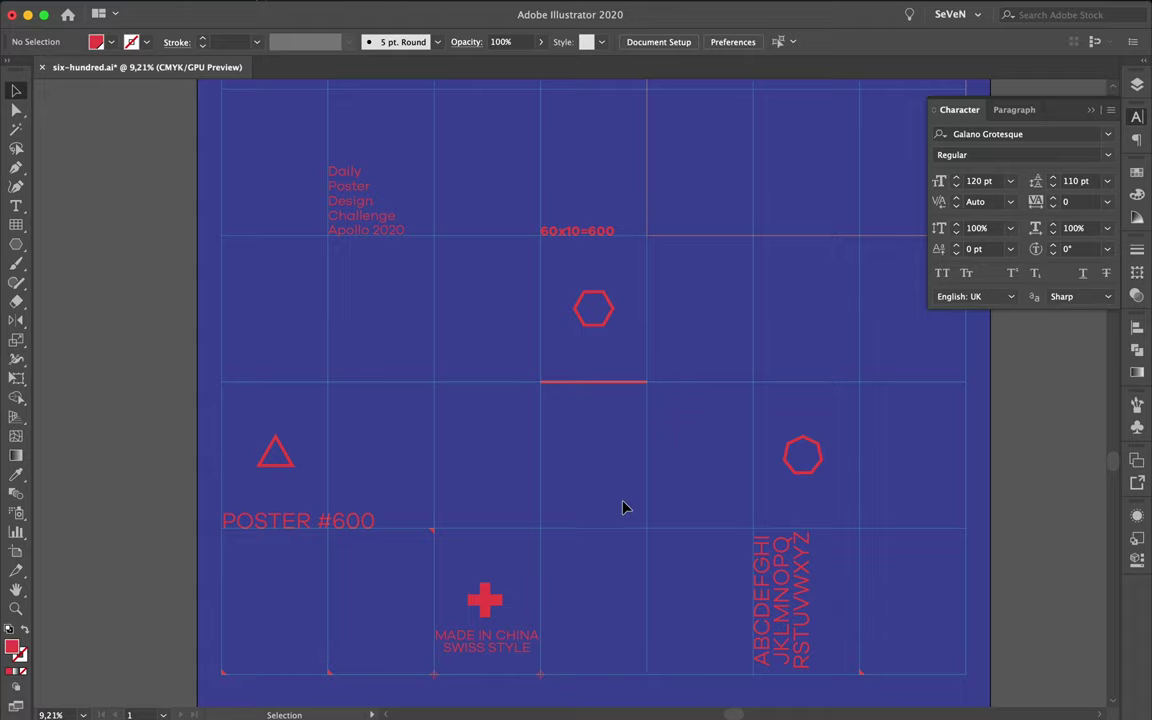
scroll(624, 505, up, 2)
scroll(622, 507, up, 1)
scroll(622, 507, up, 1)
Step: Nudge the red Daily Poster Design Challenge text block slightly left, beside 60x10=600
alt+scroll(622, 507, down, 2)
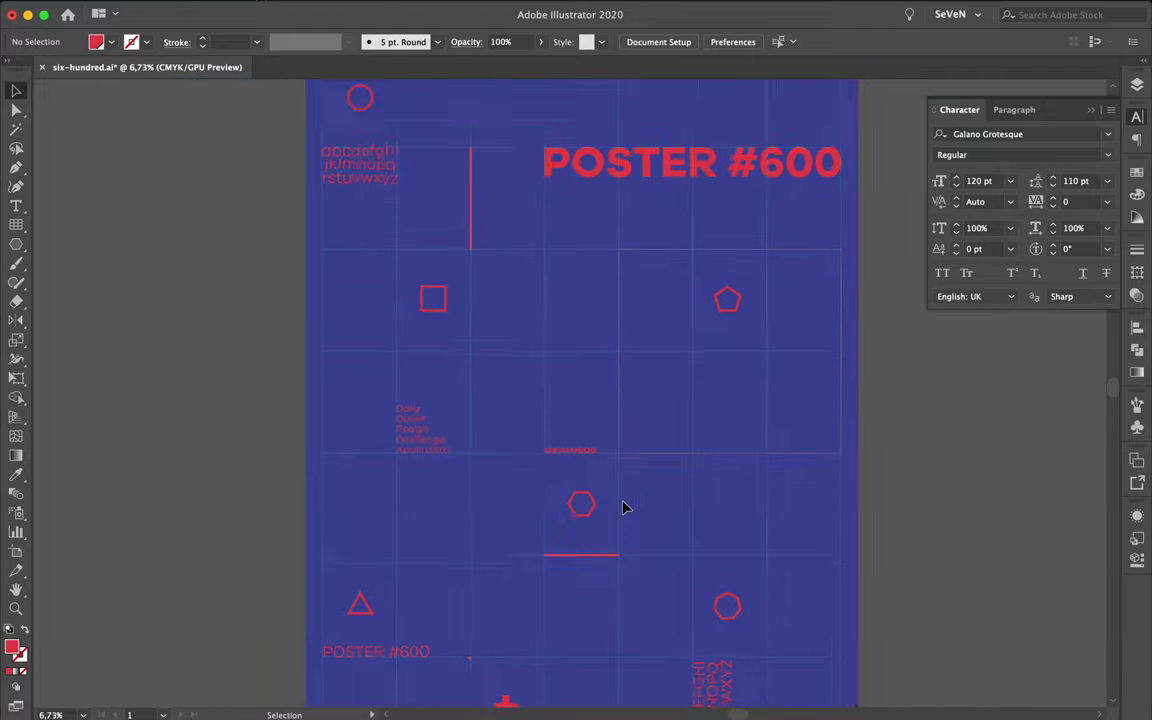
alt+scroll(622, 507, down, 1)
scroll(622, 507, up, 1)
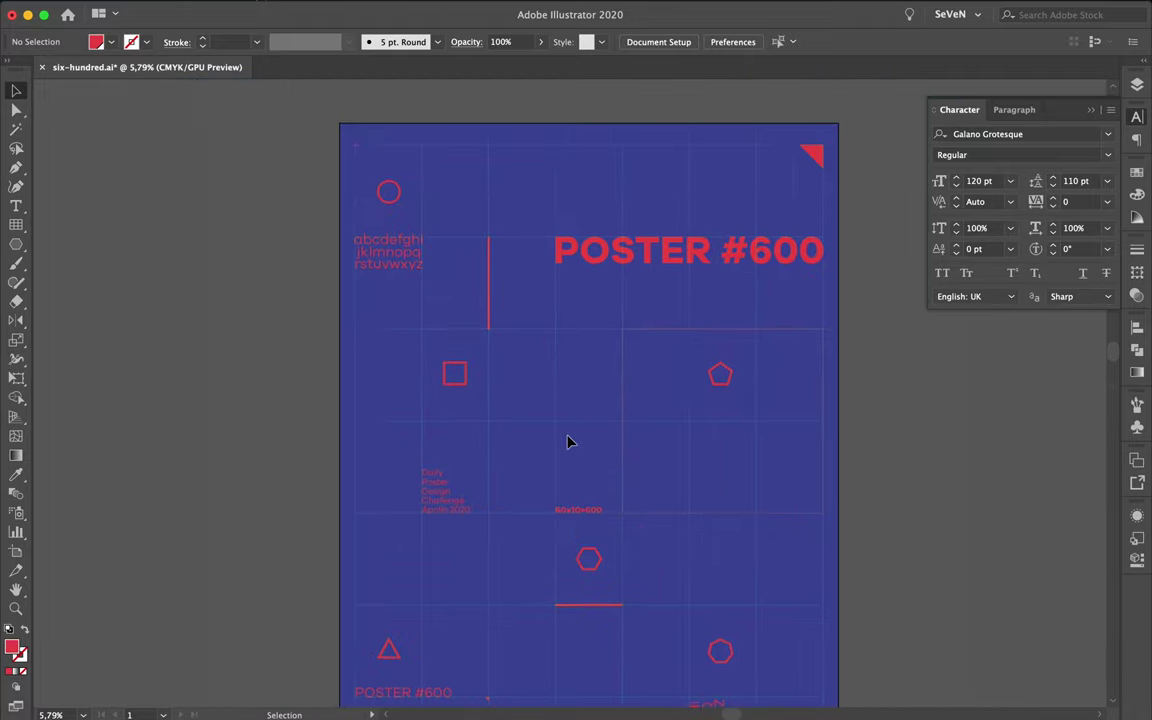
scroll(590, 430, down, 1)
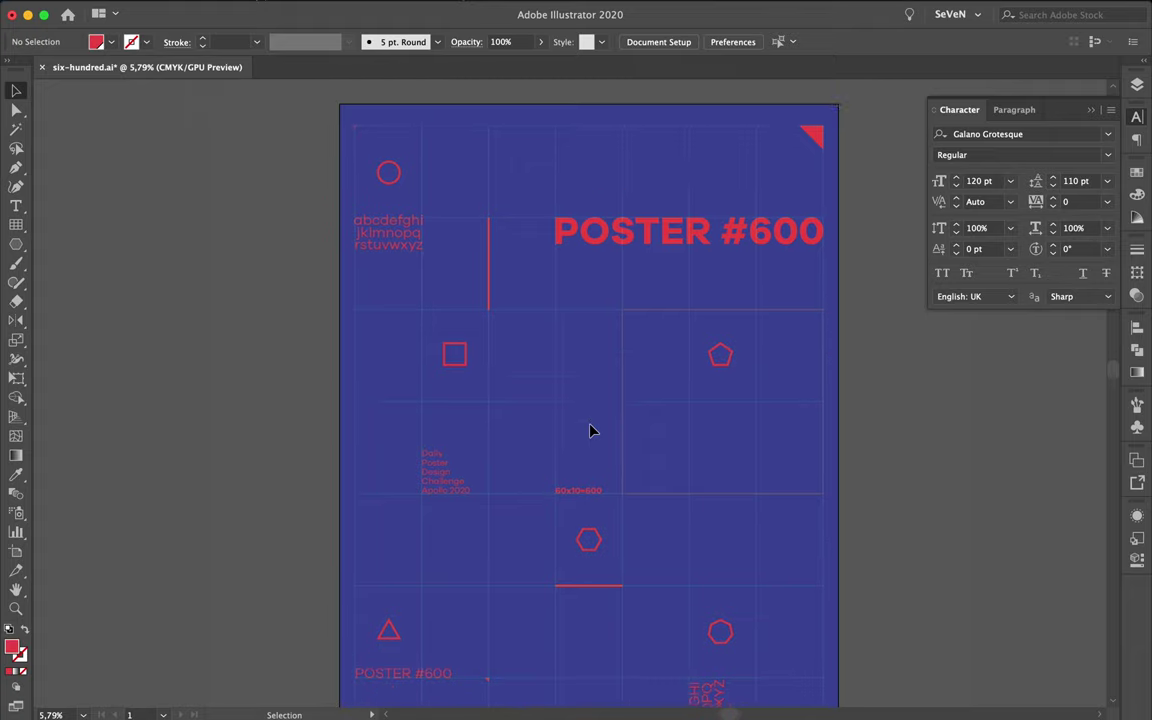
scroll(590, 430, down, 3)
scroll(590, 430, down, 2)
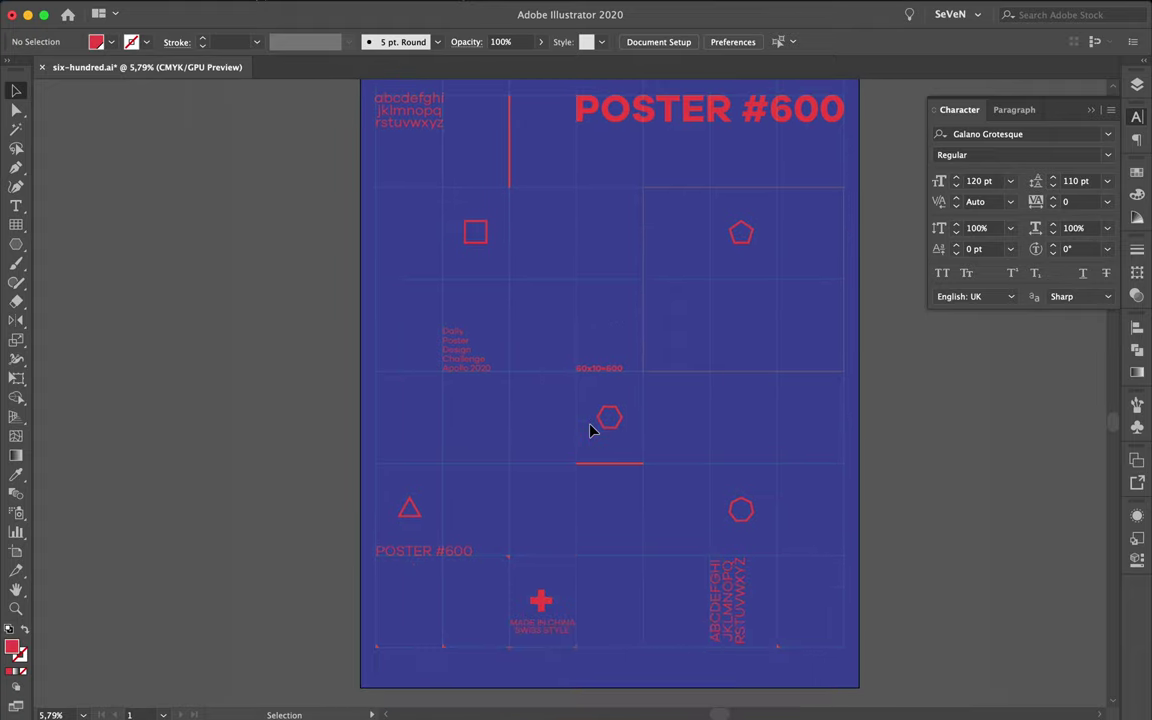
scroll(590, 430, up, 1)
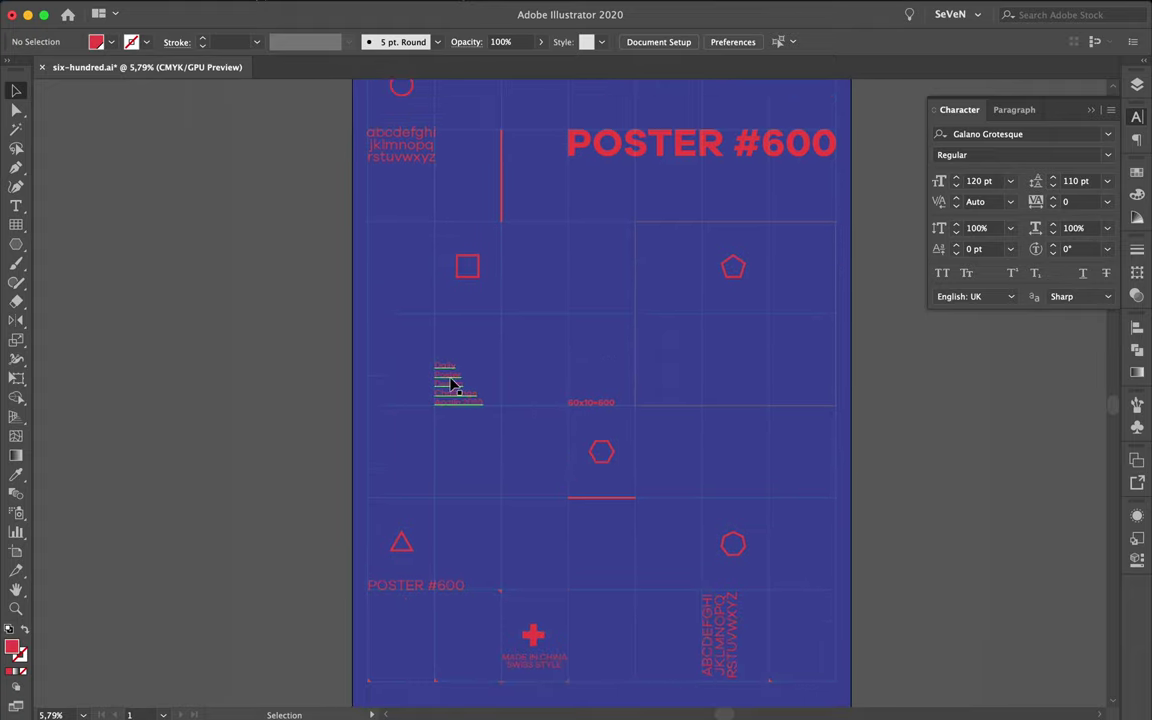
scroll(450, 385, up, 3)
scroll(450, 385, up, 3)
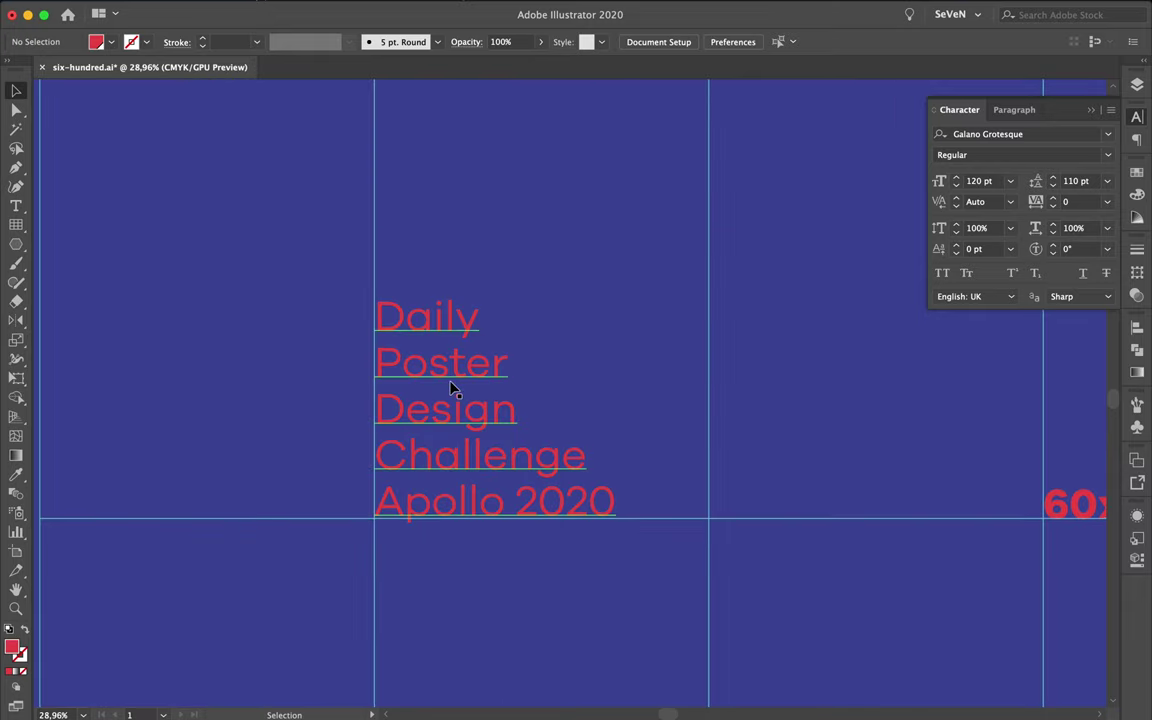
click(449, 387)
drag(447, 387, 442, 387)
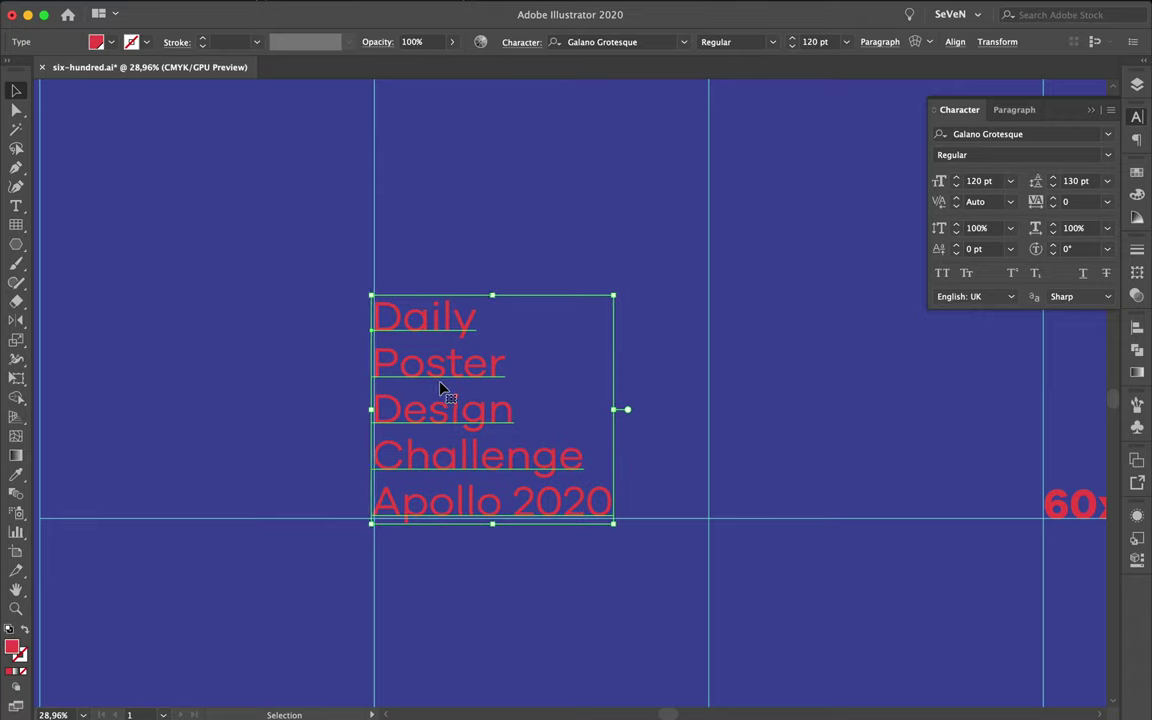
Step: Recheck the text block's placement so its last line rests on a grid line
click(473, 211)
click(430, 352)
click(453, 290)
scroll(453, 290, down, 3)
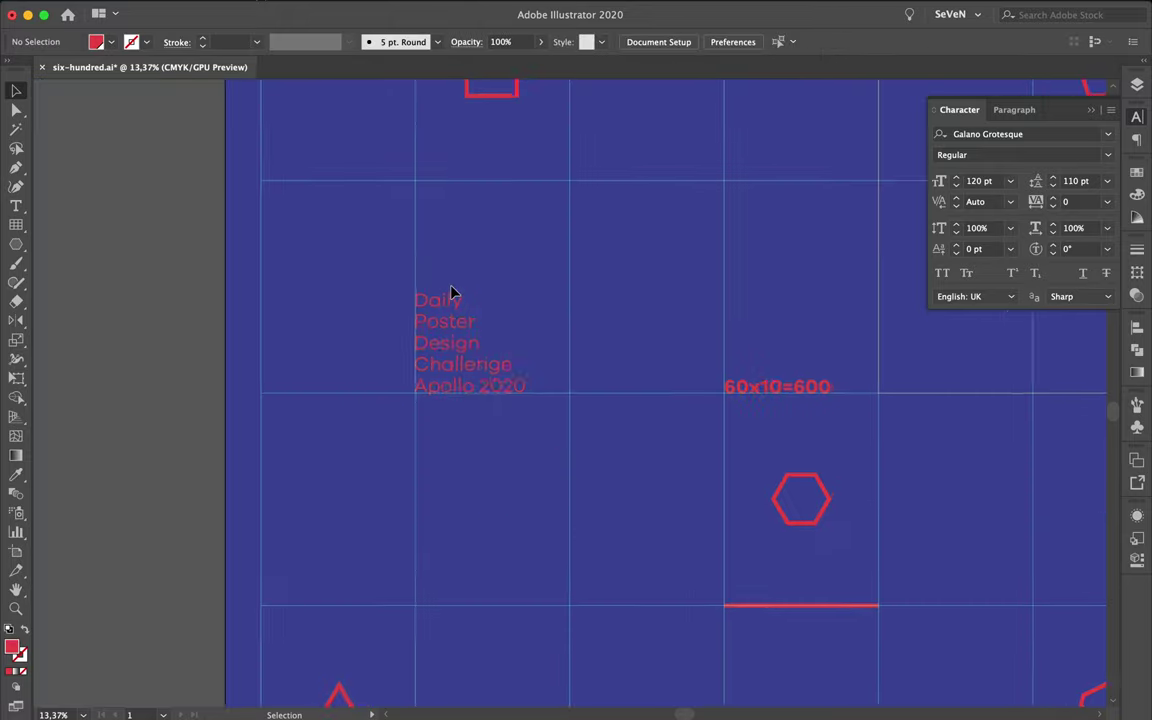
scroll(453, 290, down, 3)
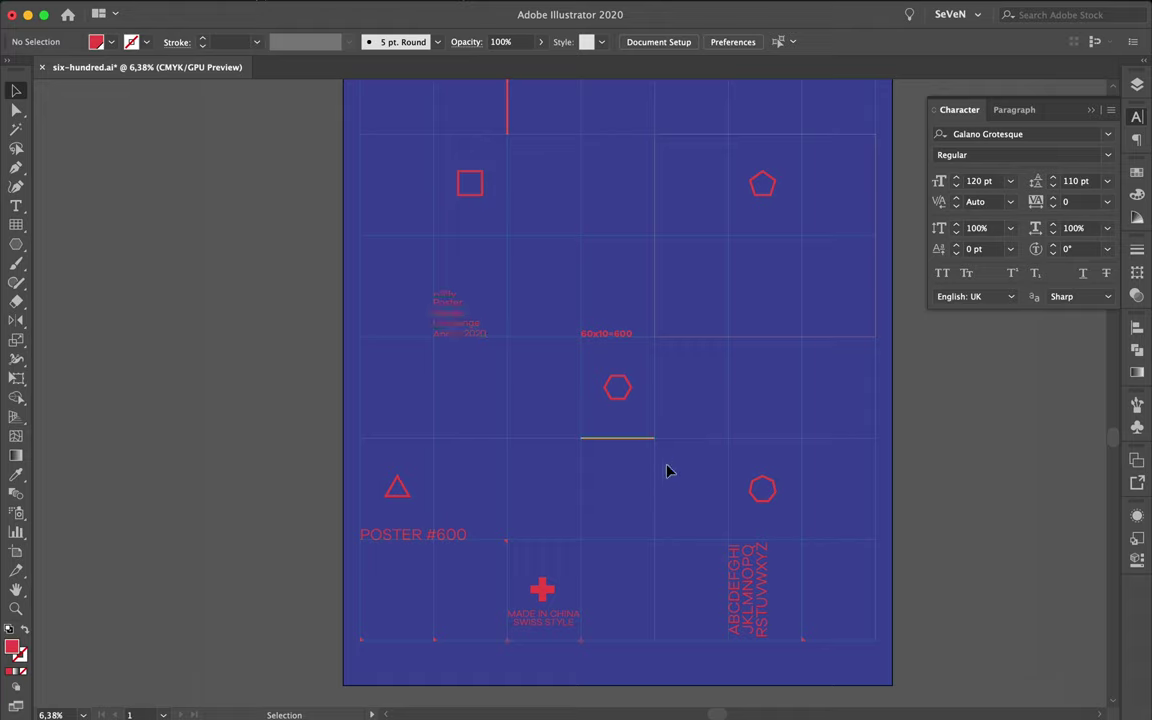
Step: Duplicate the vertical alphabet text and replace its lines with the designer's name
alt+drag(749, 573, 846, 393)
double_click(845, 390)
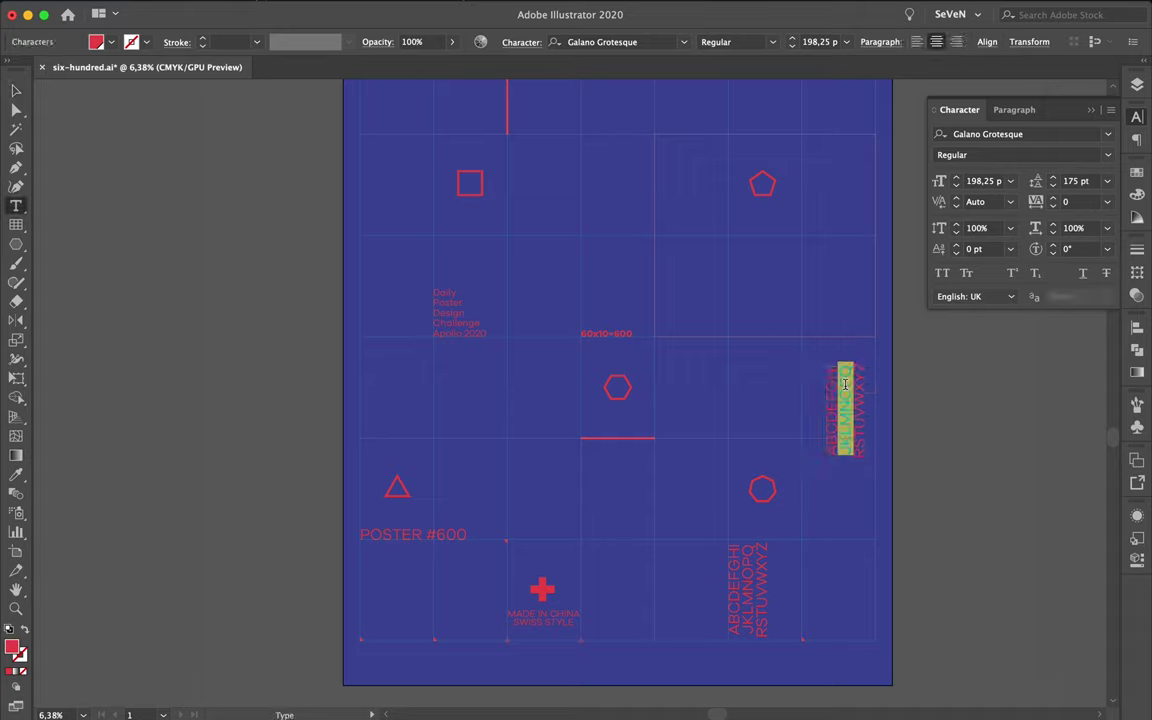
drag(832, 455, 939, 347)
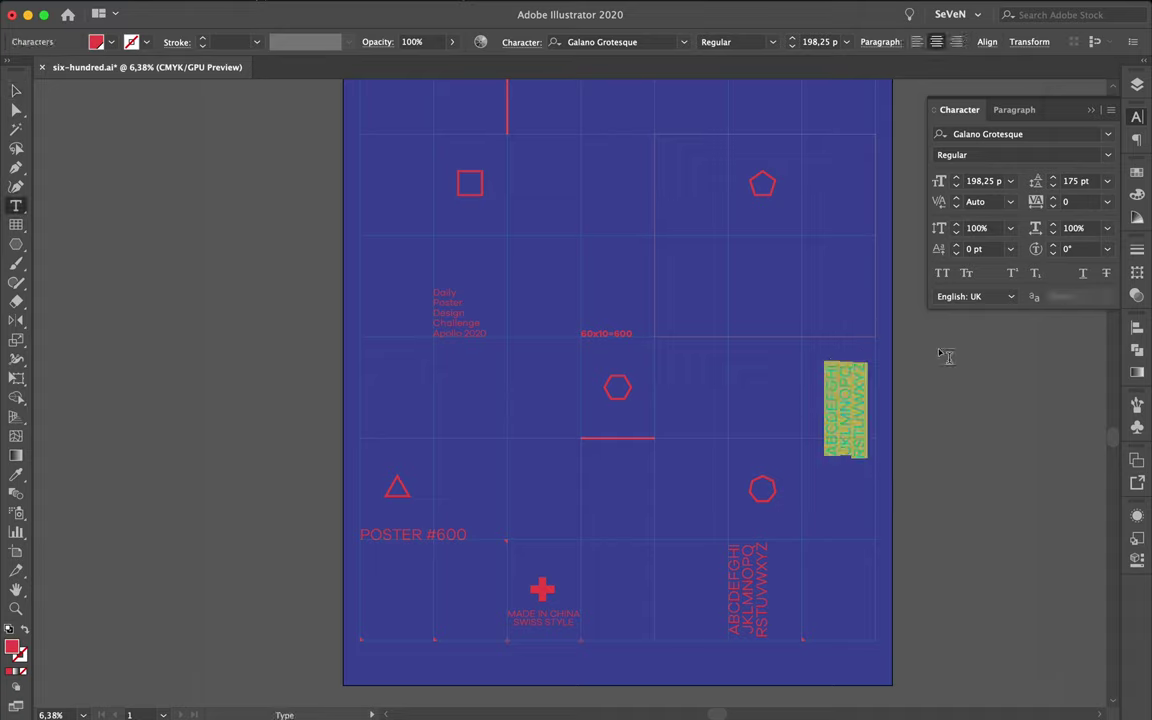
key(BackSpace)
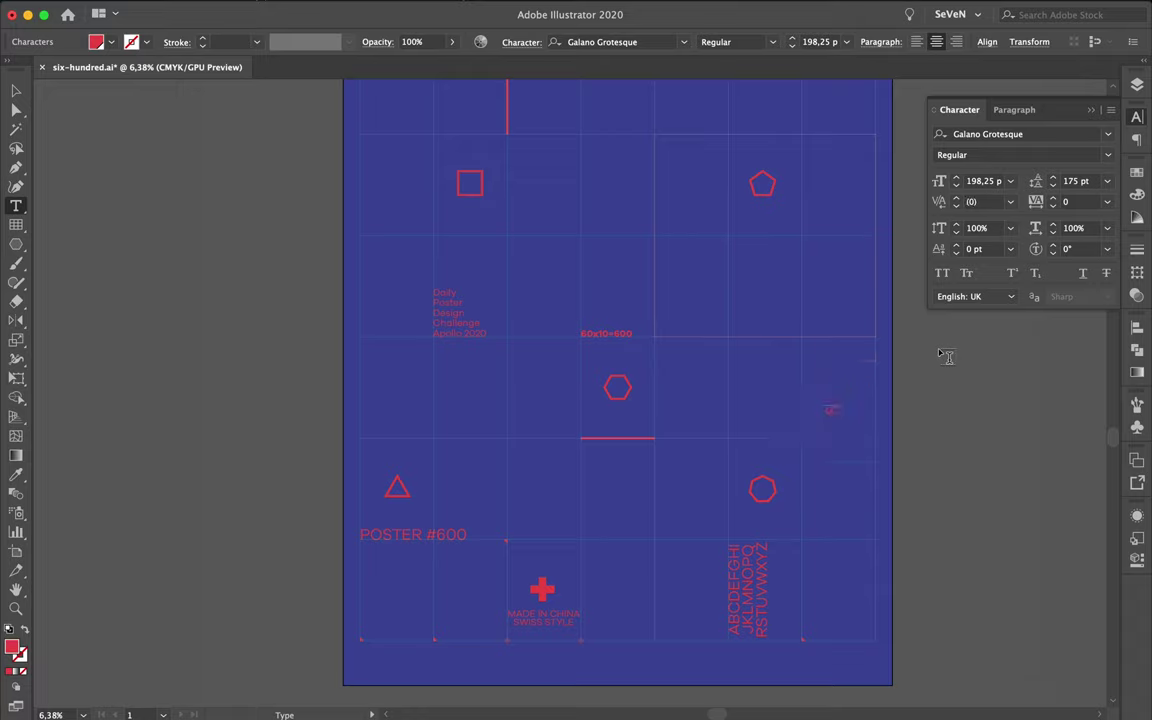
text(SEVE)
text(RINO CAVAZZA)
key(Escape)
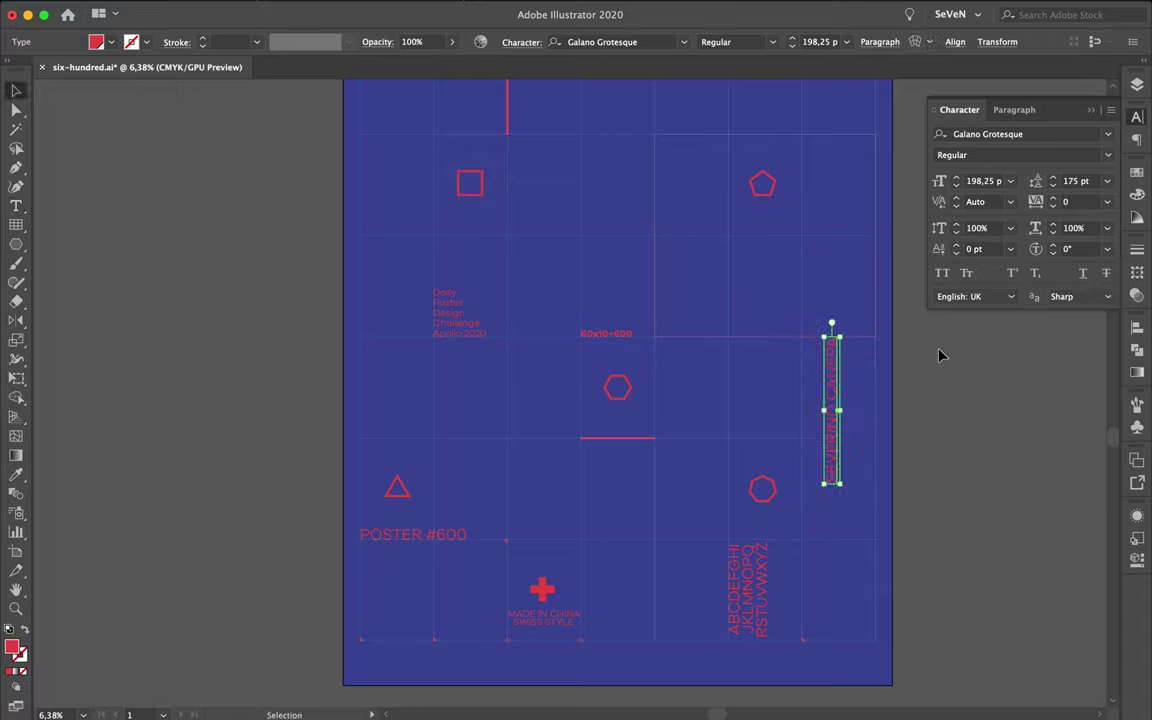
Step: Move the vertical name credit down into the poster's bottom-right corner
mouse_move(842, 391)
mouse_down()
mouse_move(870, 465)
mouse_move(872, 516)
mouse_up()
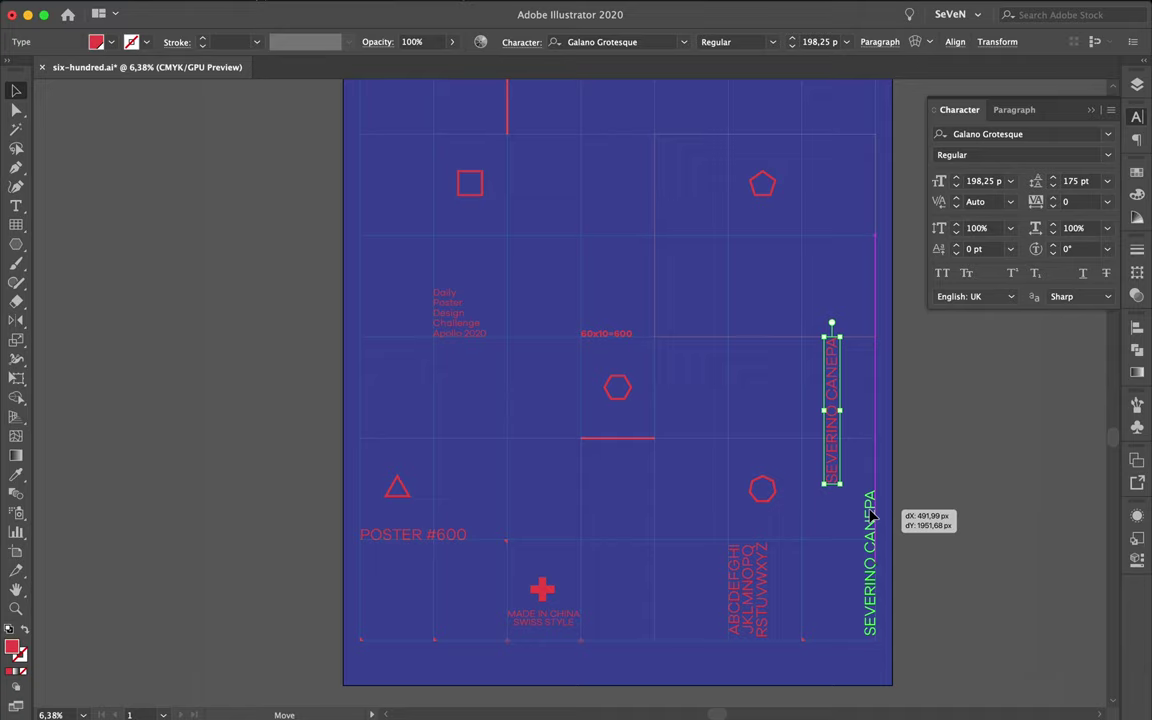
drag(870, 515, 872, 522)
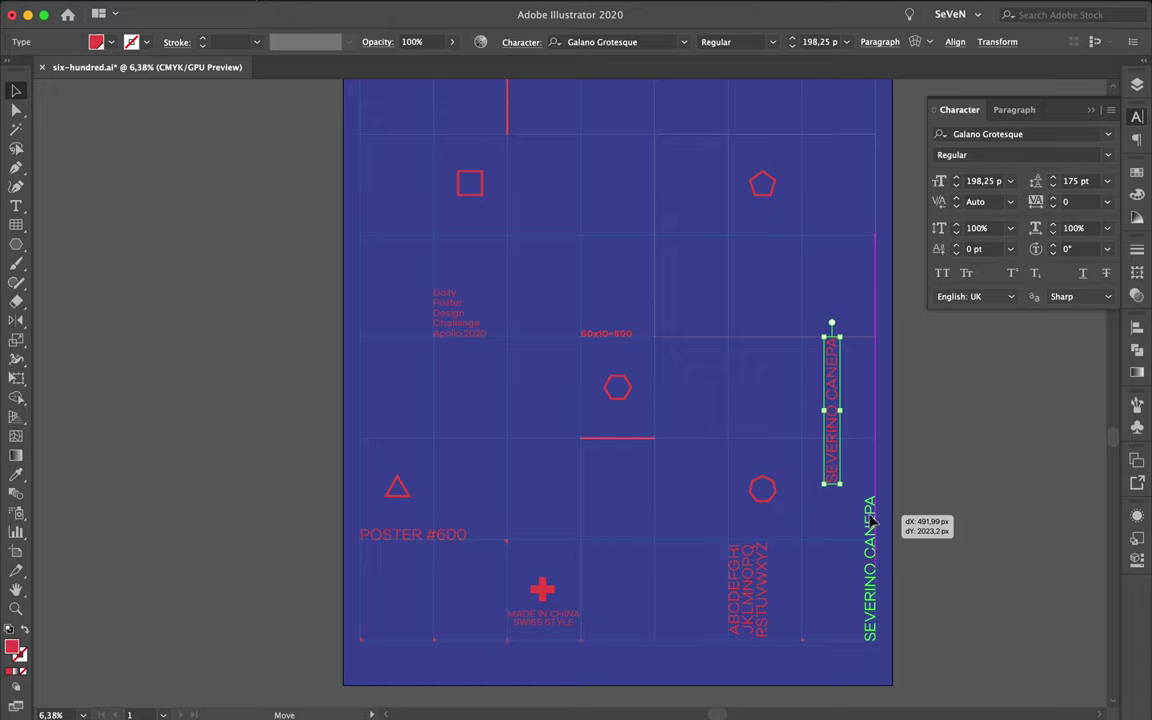
drag(871, 521, 871, 521)
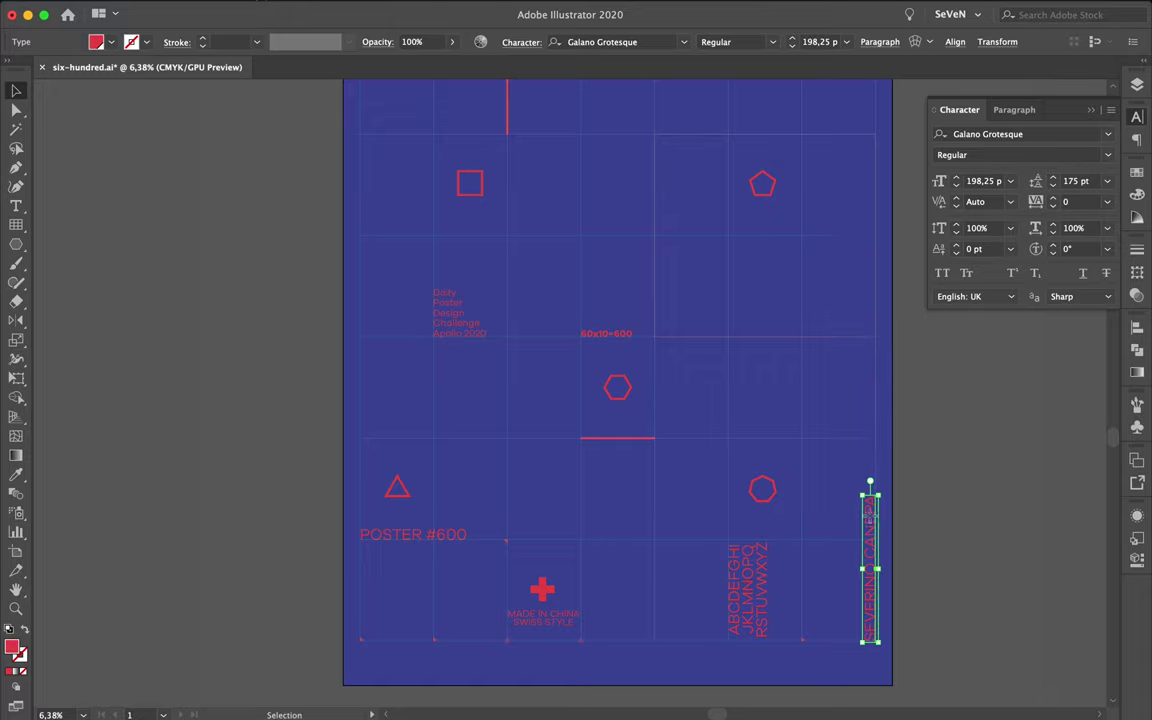
click(913, 524)
scroll(856, 540, up, 1)
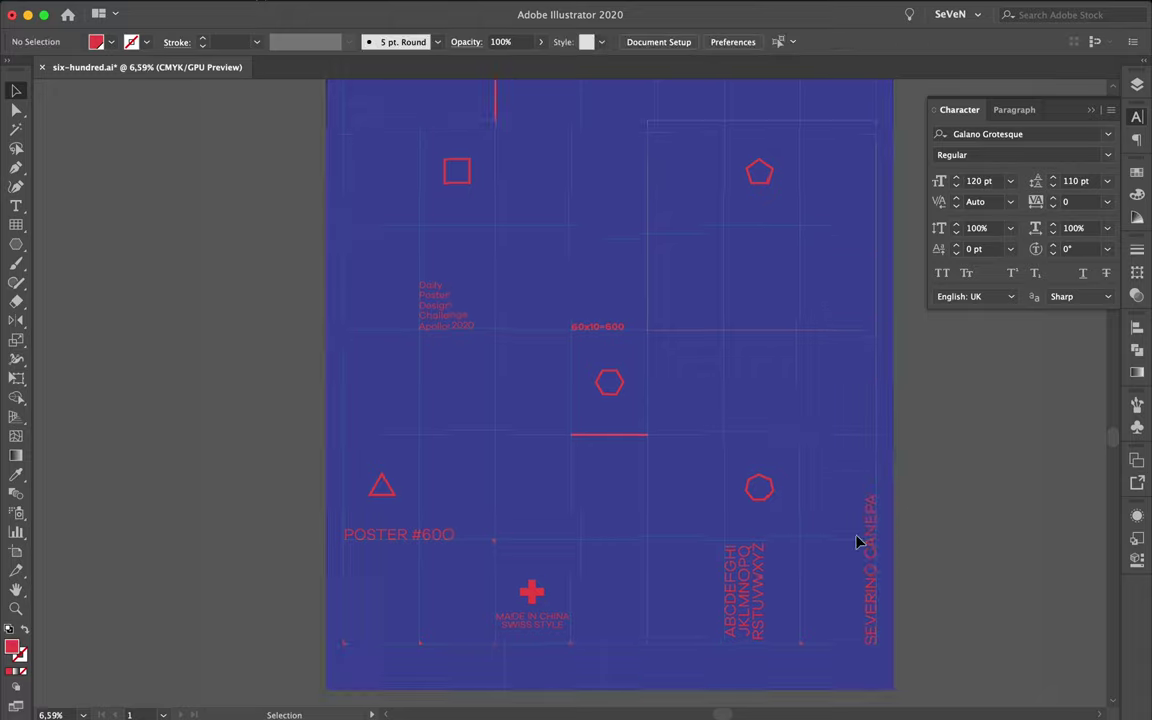
scroll(856, 540, up, 3)
scroll(857, 541, up, 3)
scroll(856, 540, down, 3)
scroll(856, 540, right, 1)
scroll(856, 540, down, 2)
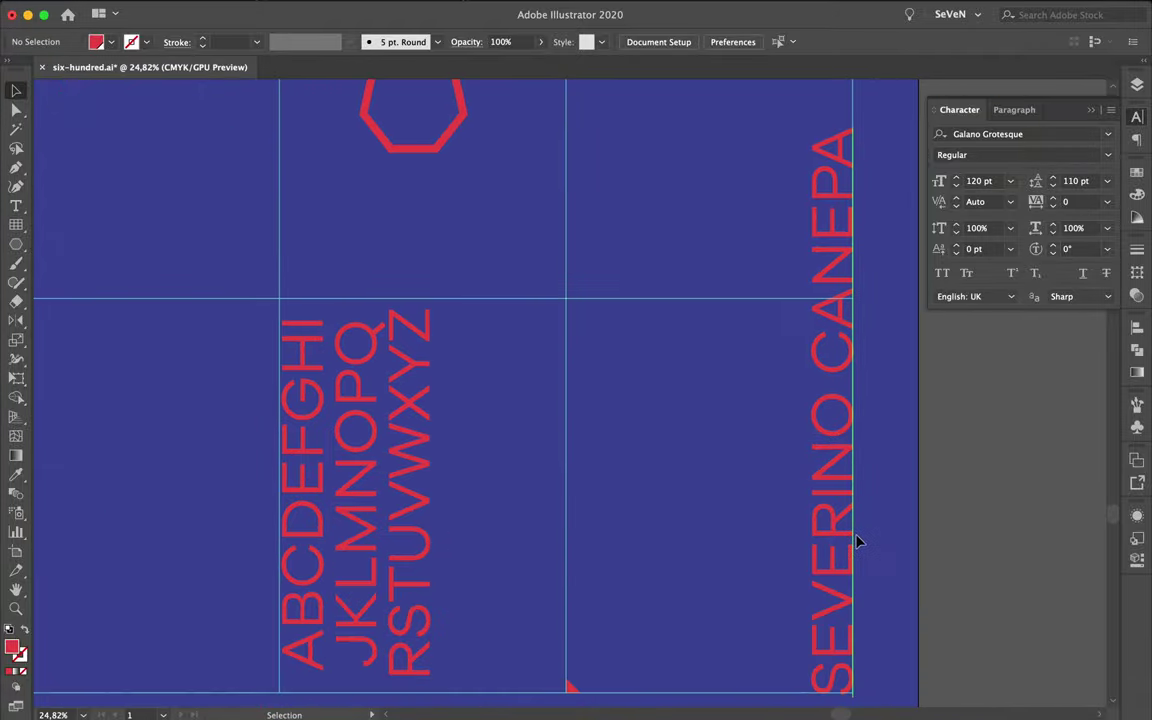
scroll(856, 540, down, 1)
scroll(856, 540, down, 2)
scroll(856, 540, down, 3)
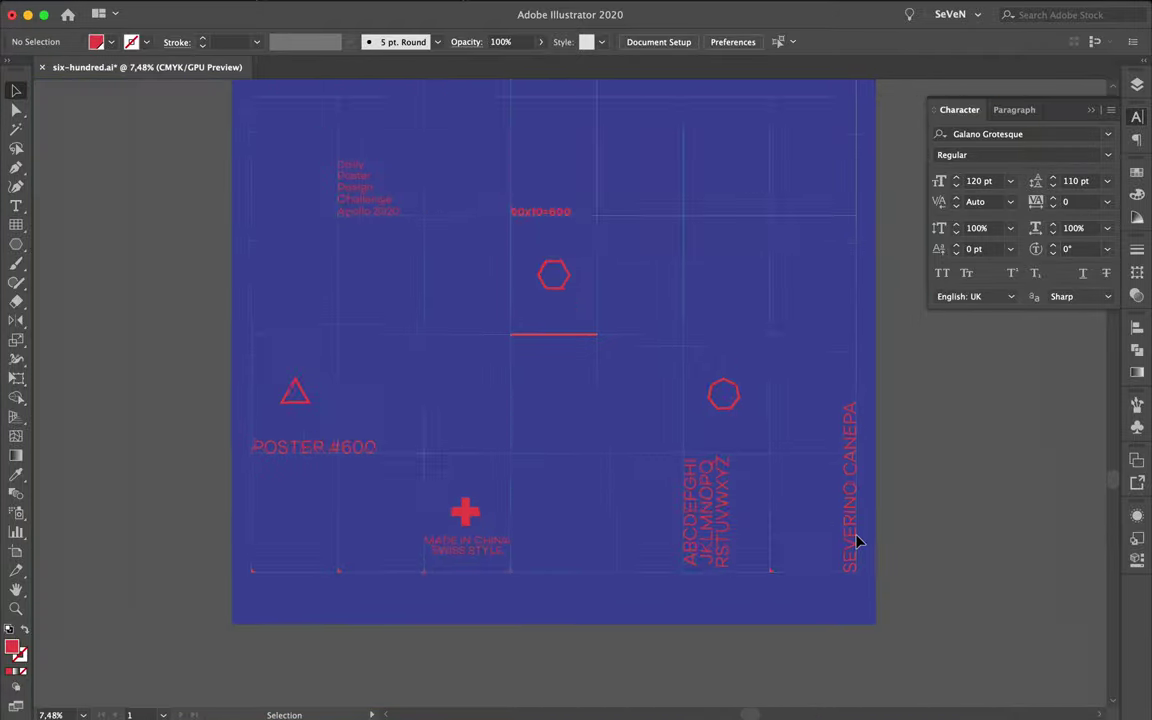
scroll(856, 540, down, 2)
scroll(856, 540, down, 1)
click(856, 540)
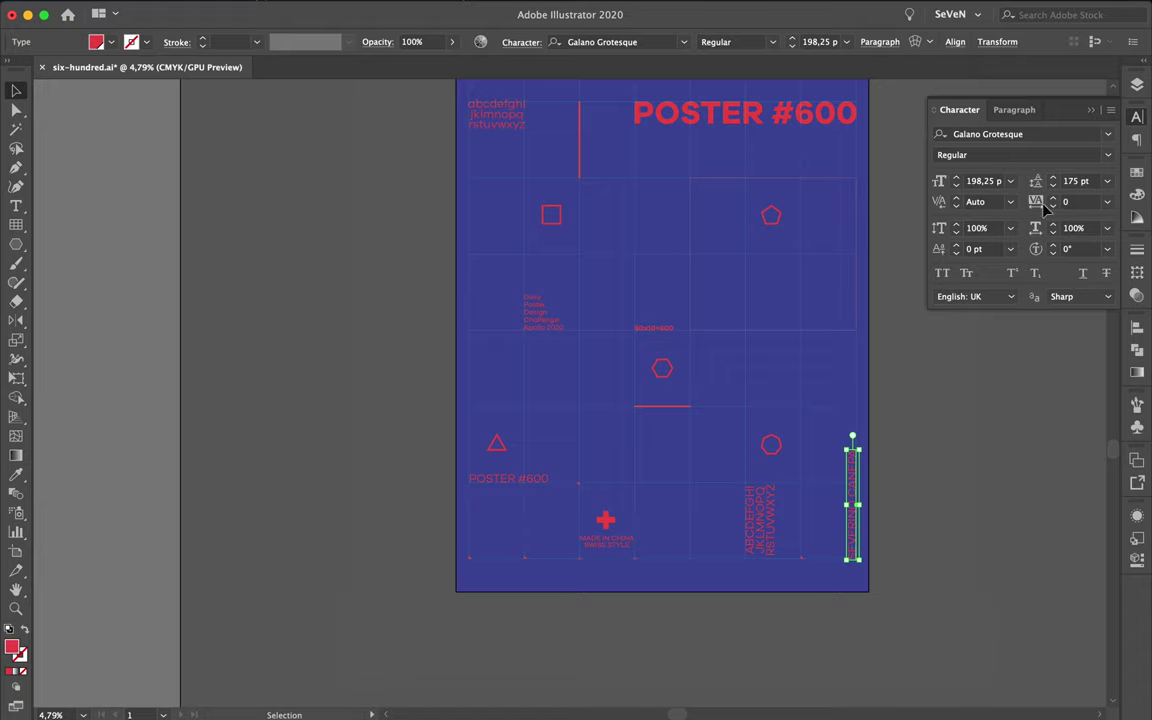
Step: Set the name credit to Galano Grotesque Bold at 100 pt and drop it onto the bottom margin
click(1108, 155)
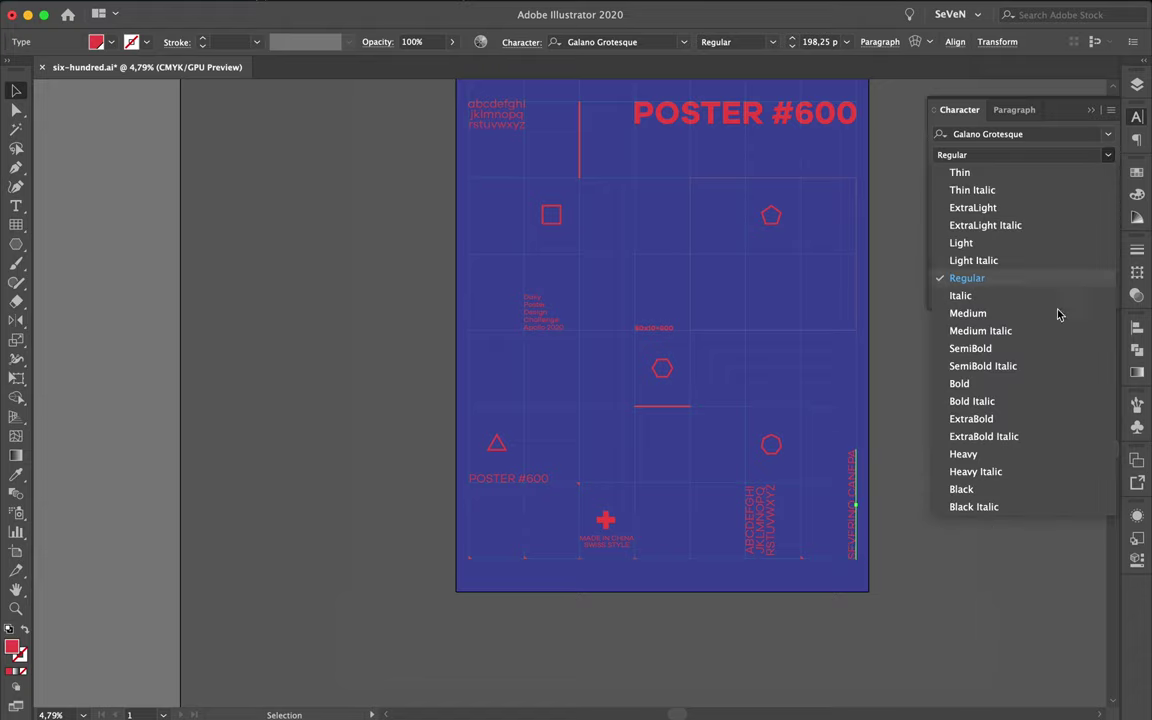
click(1032, 389)
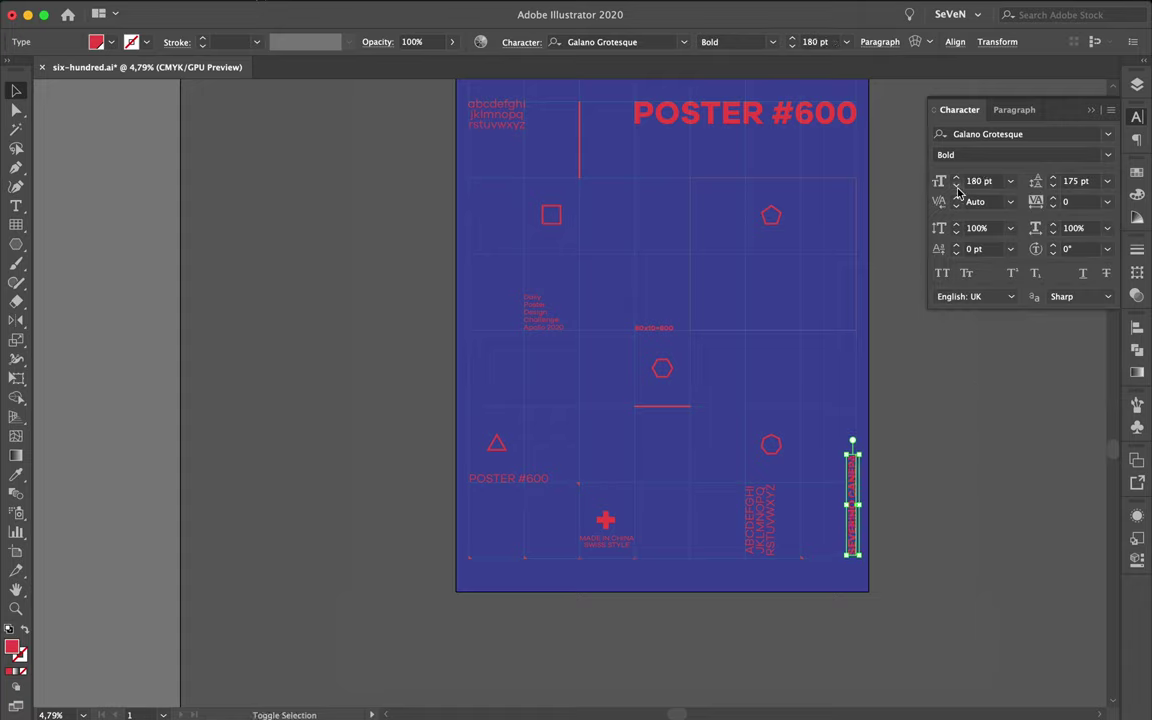
text(100)
key(Return)
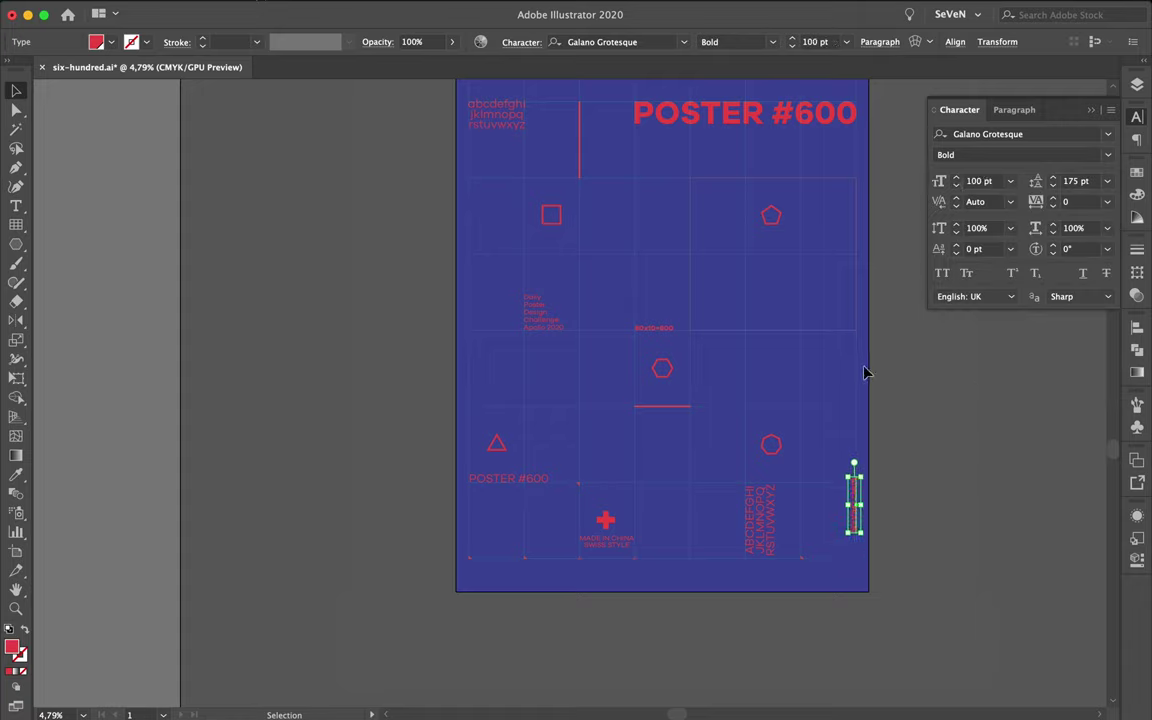
click(868, 405)
scroll(869, 432, up, 3)
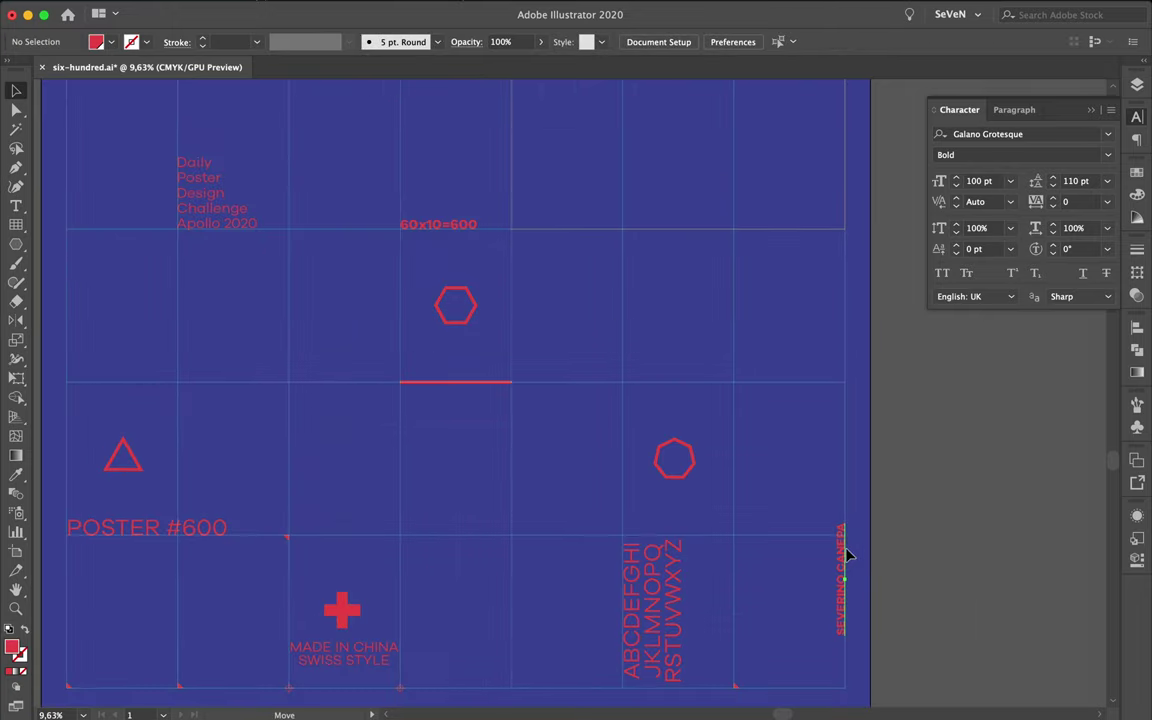
drag(848, 540, 852, 594)
click(879, 594)
scroll(879, 594, down, 5)
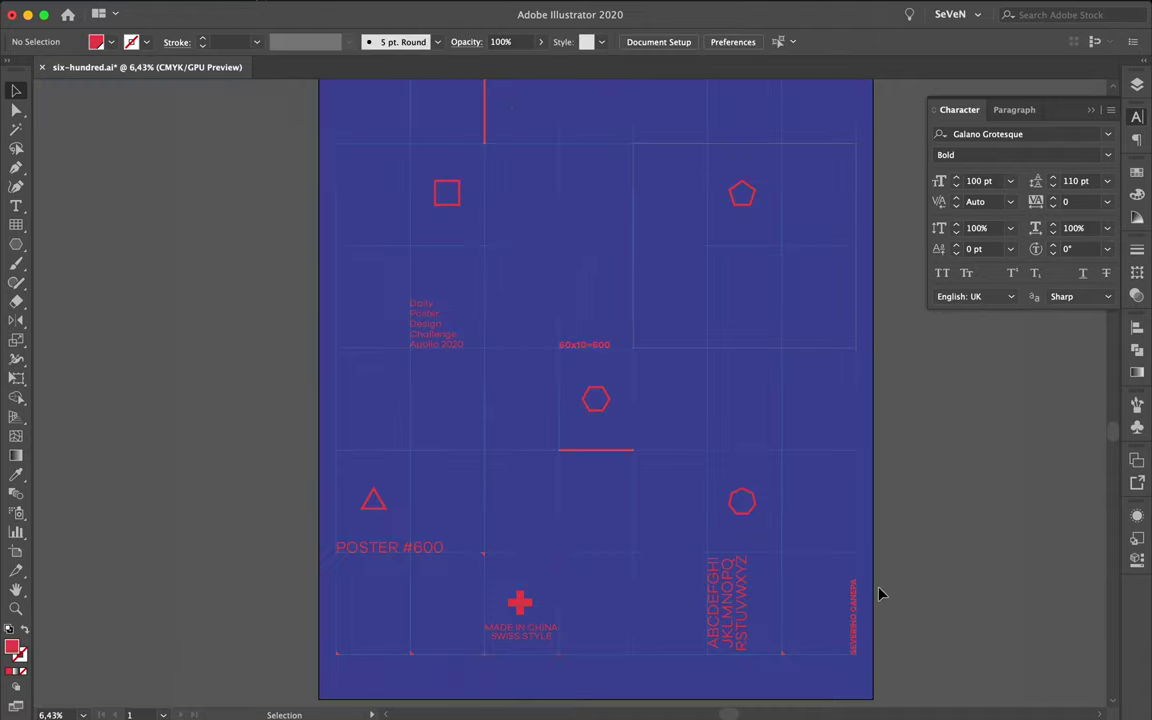
scroll(879, 594, up, 2)
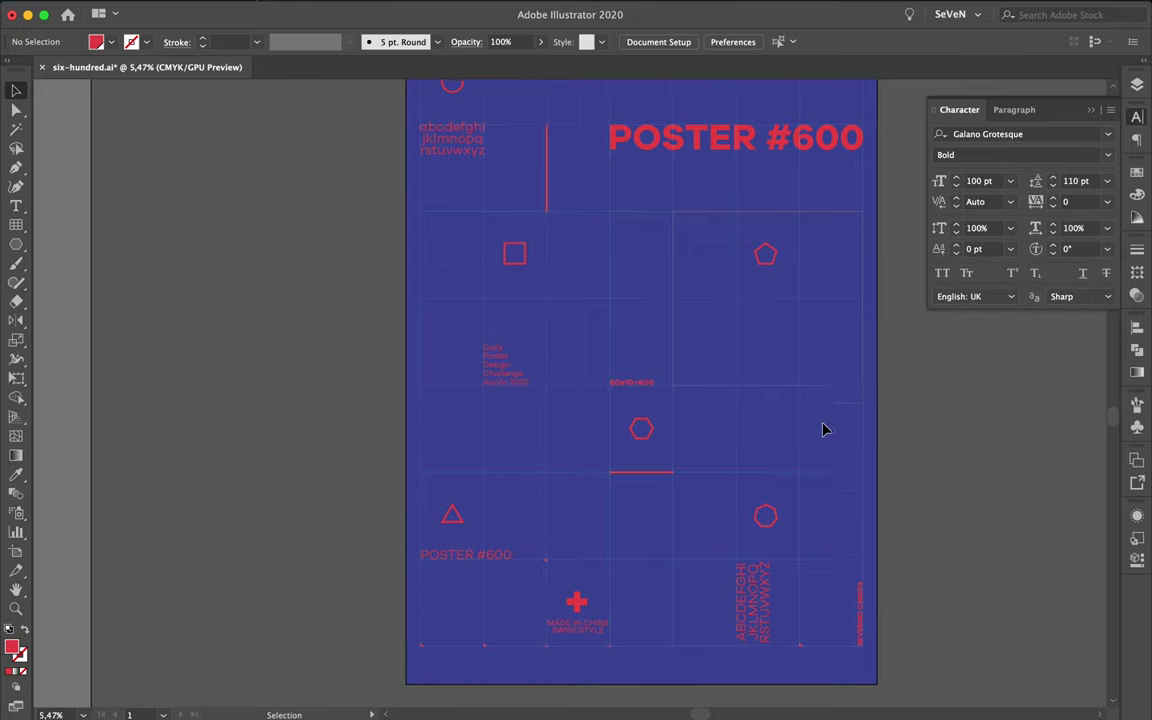
scroll(824, 430, up, 2)
scroll(824, 430, left, 2)
scroll(824, 430, up, 1)
scroll(824, 430, up, 1)
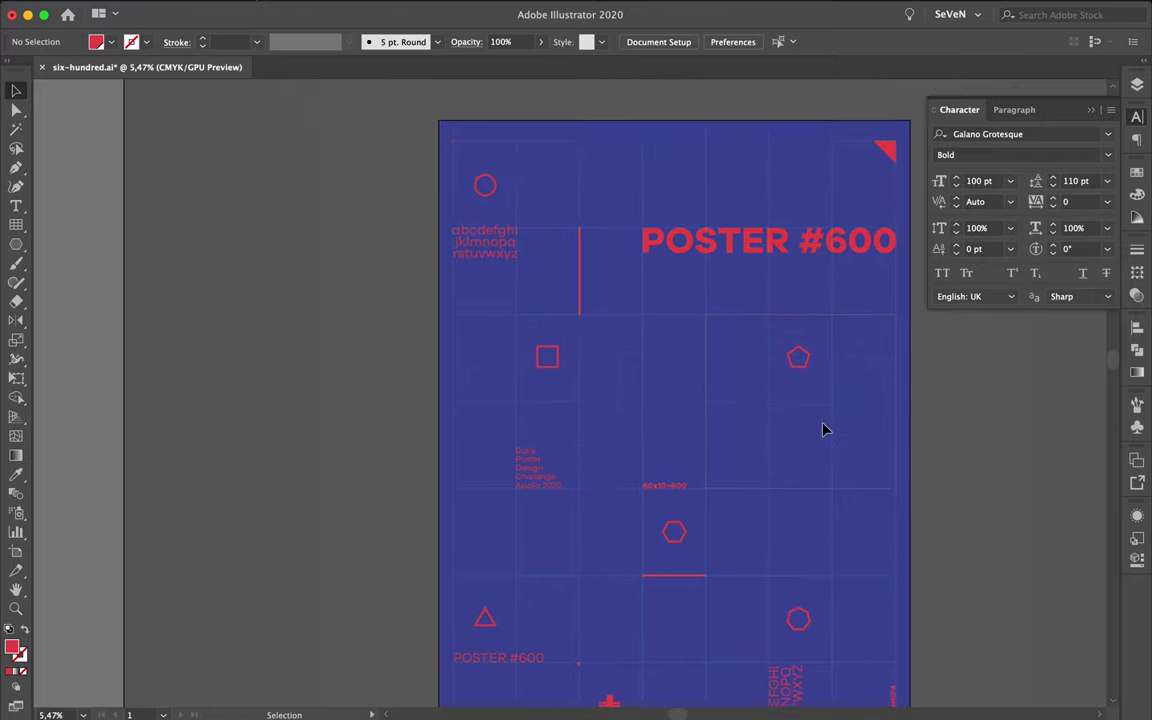
scroll(824, 430, down, 2)
scroll(824, 430, left, 1)
scroll(824, 430, down, 1)
scroll(824, 430, down, 1)
scroll(824, 430, left, 1)
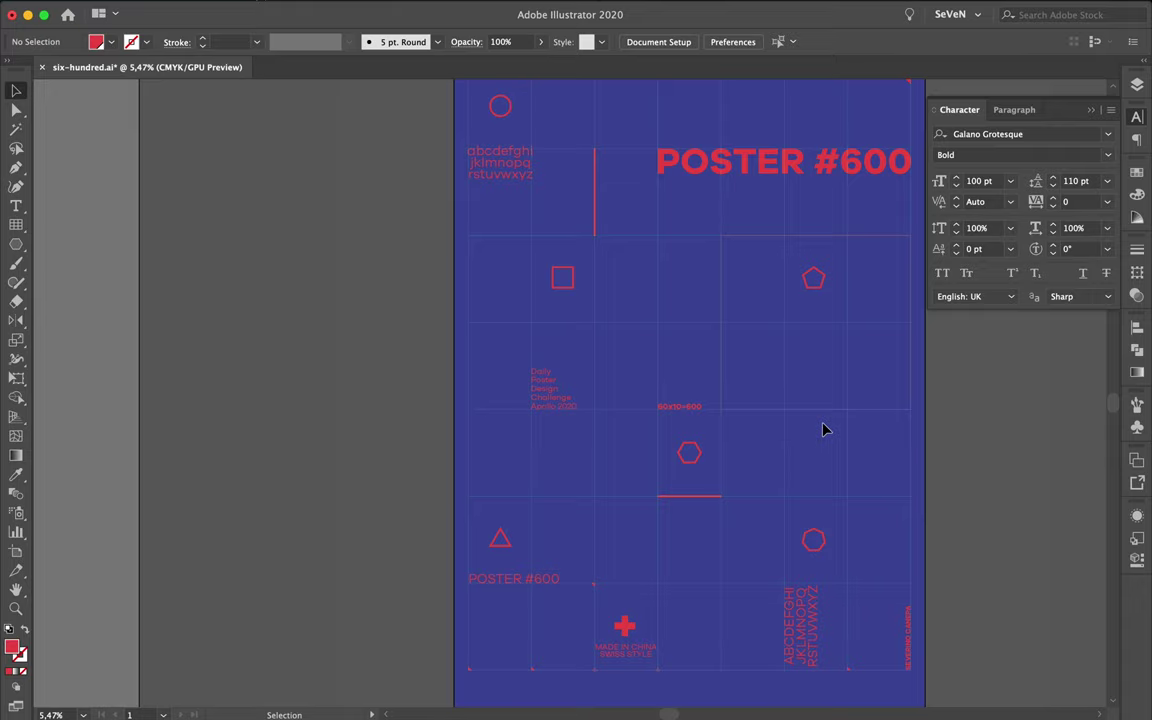
scroll(822, 430, down, 2)
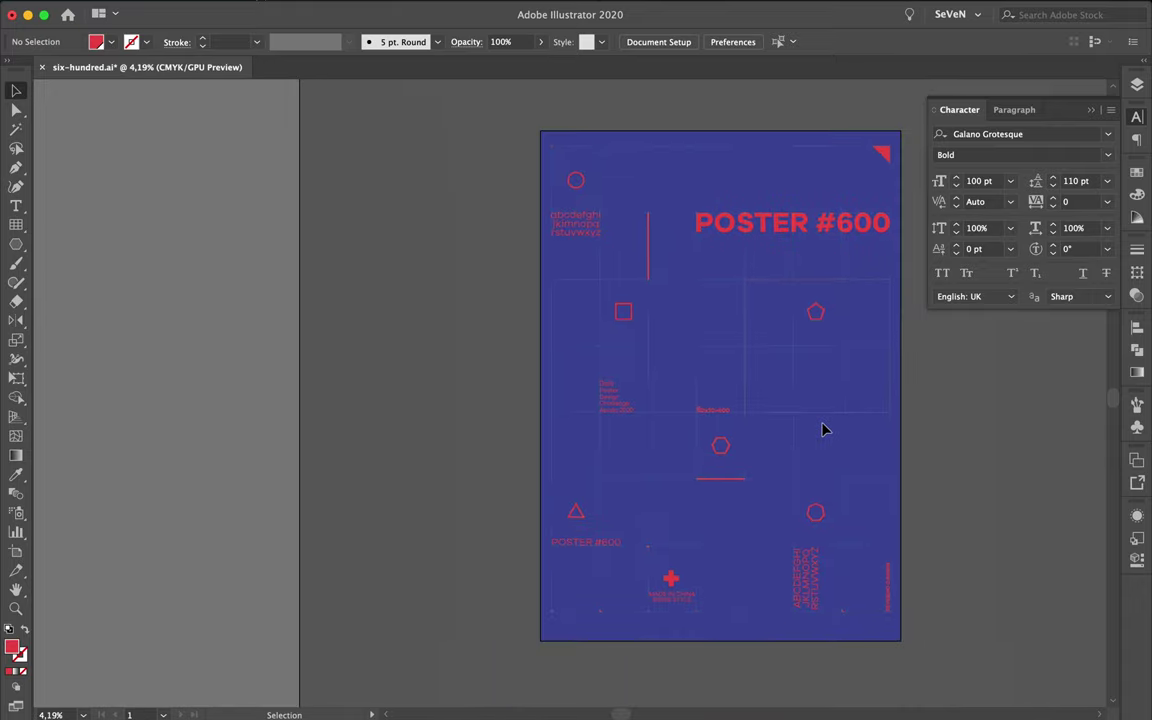
scroll(823, 429, right, 2)
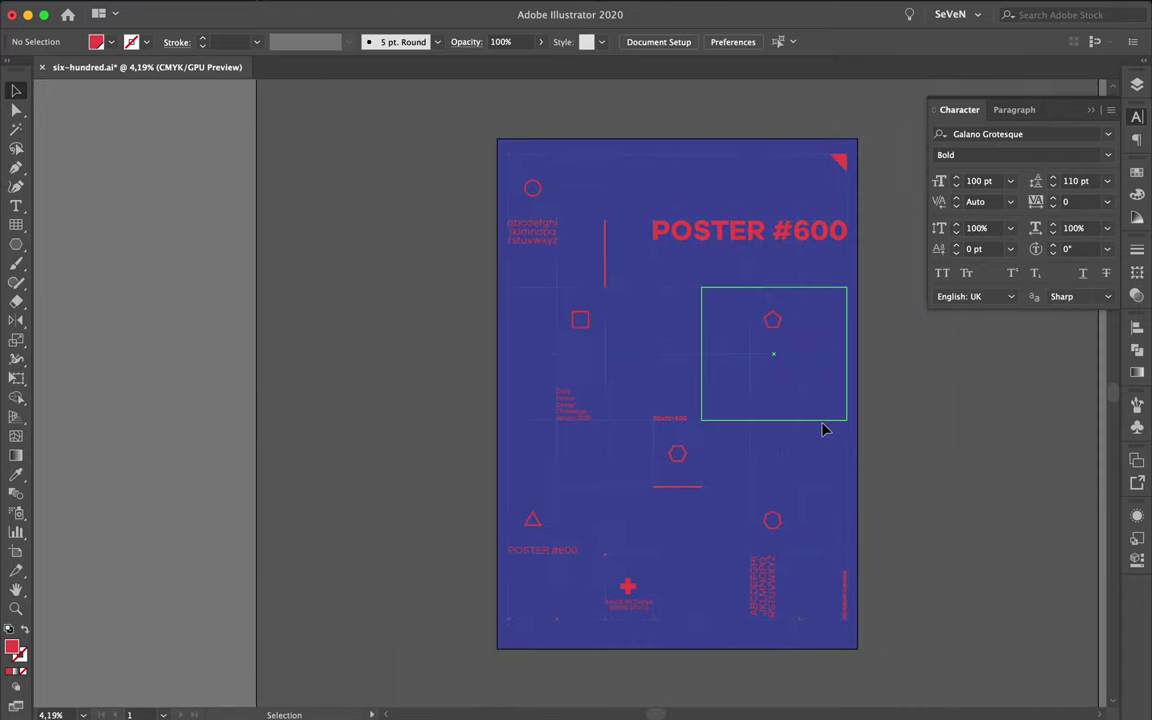
Step: Hide the Grid layer in the Layers panel, leaving the pentagon without its outline rectangle
click(1136, 88)
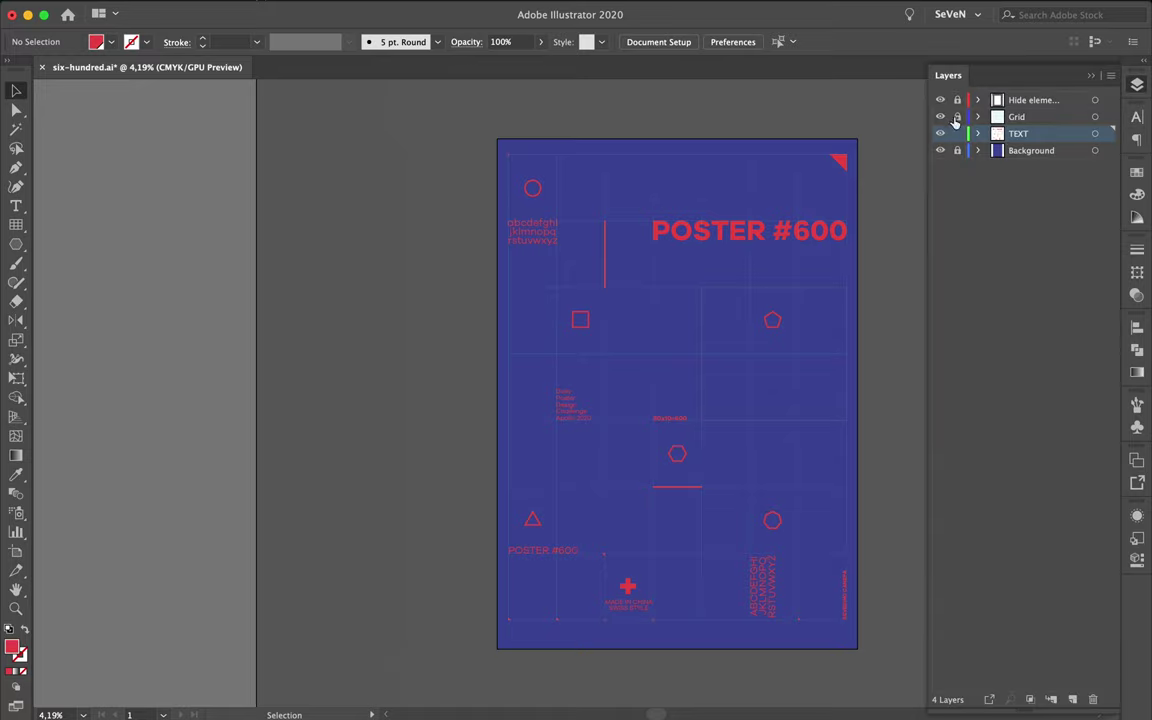
click(940, 117)
drag(771, 285, 857, 350)
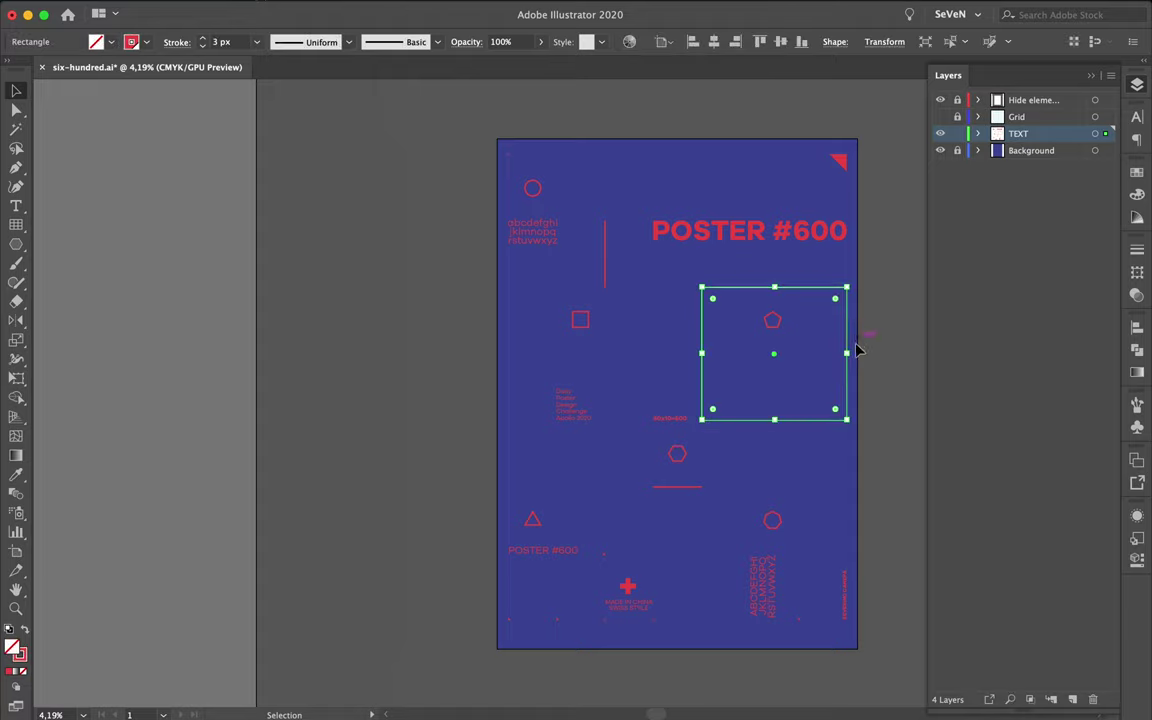
click(858, 357)
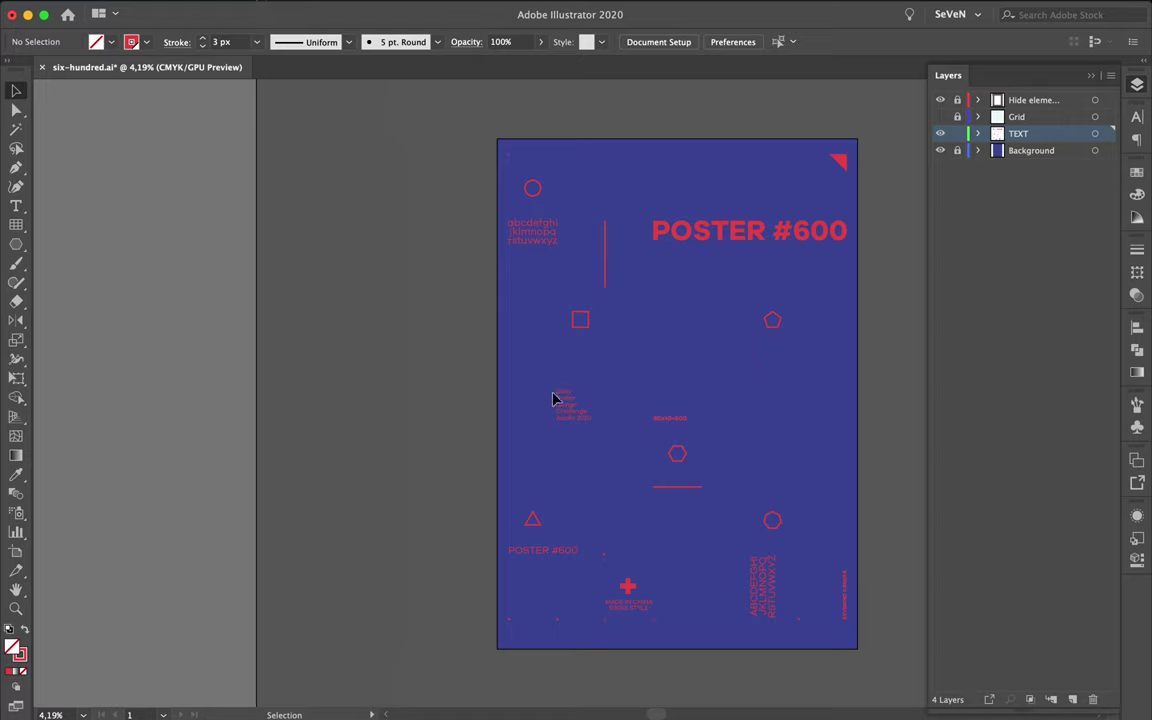
Step: Move the Daily Poster text block left to the margin and slightly down
drag(570, 402, 527, 404)
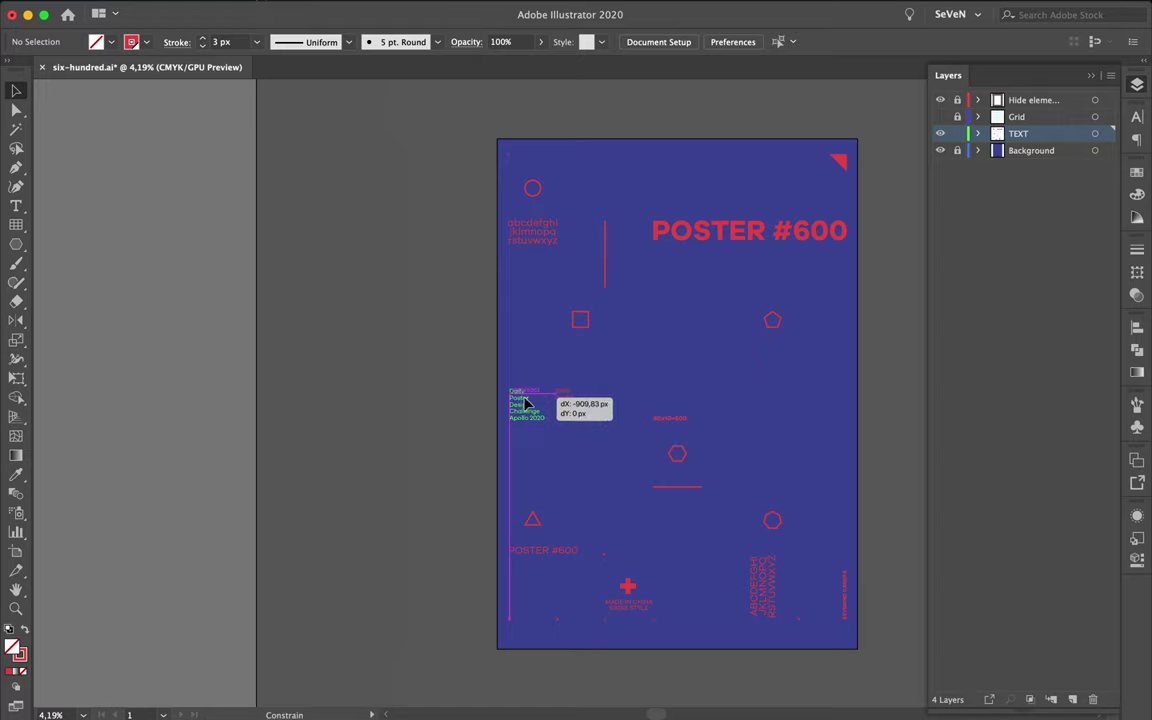
drag(527, 404, 527, 404)
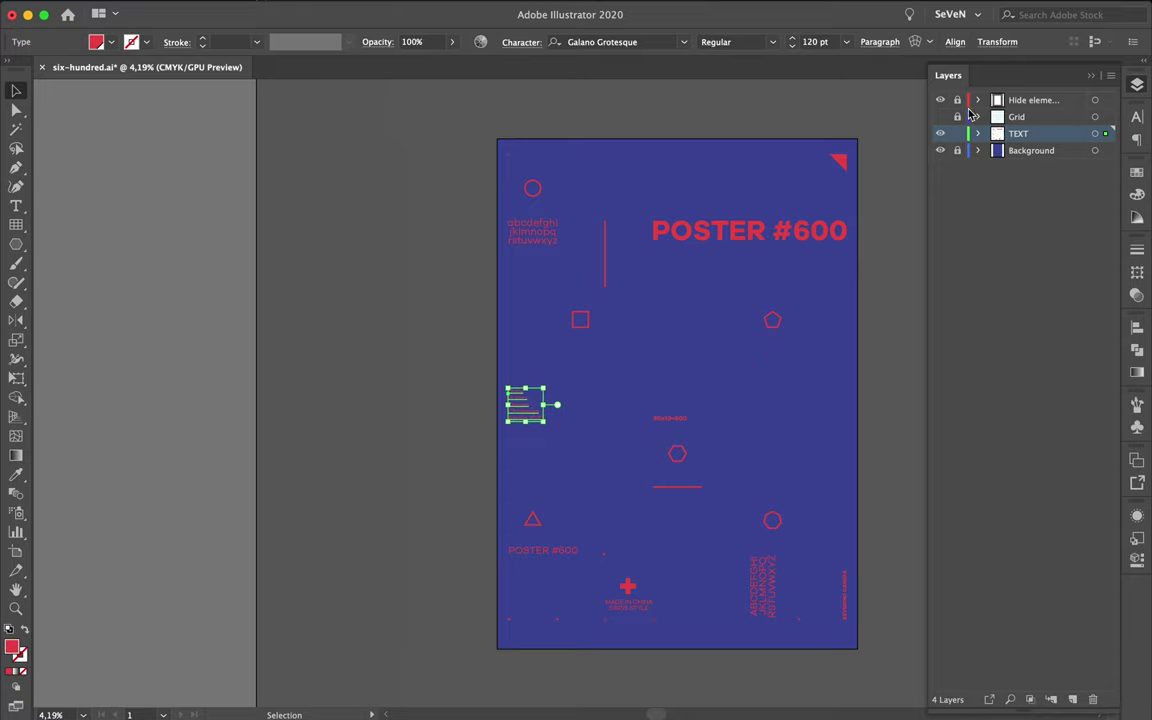
click(838, 115)
scroll(559, 390, up, 2)
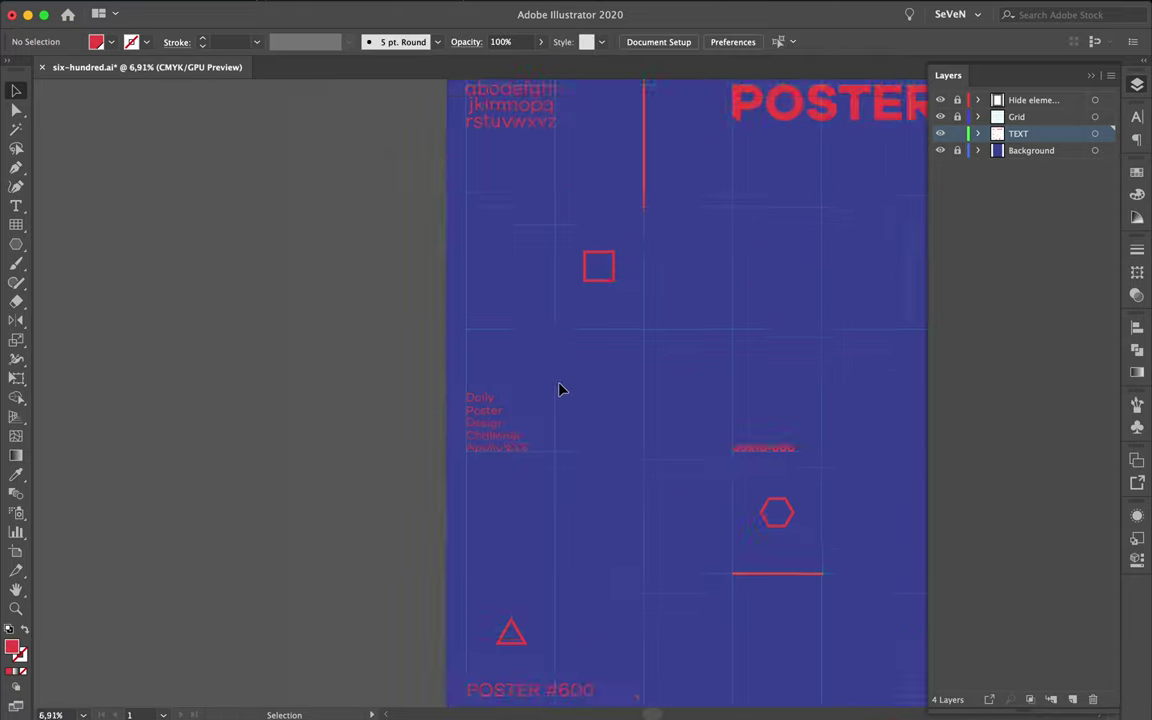
scroll(559, 390, up, 1)
drag(492, 432, 492, 434)
click(627, 421)
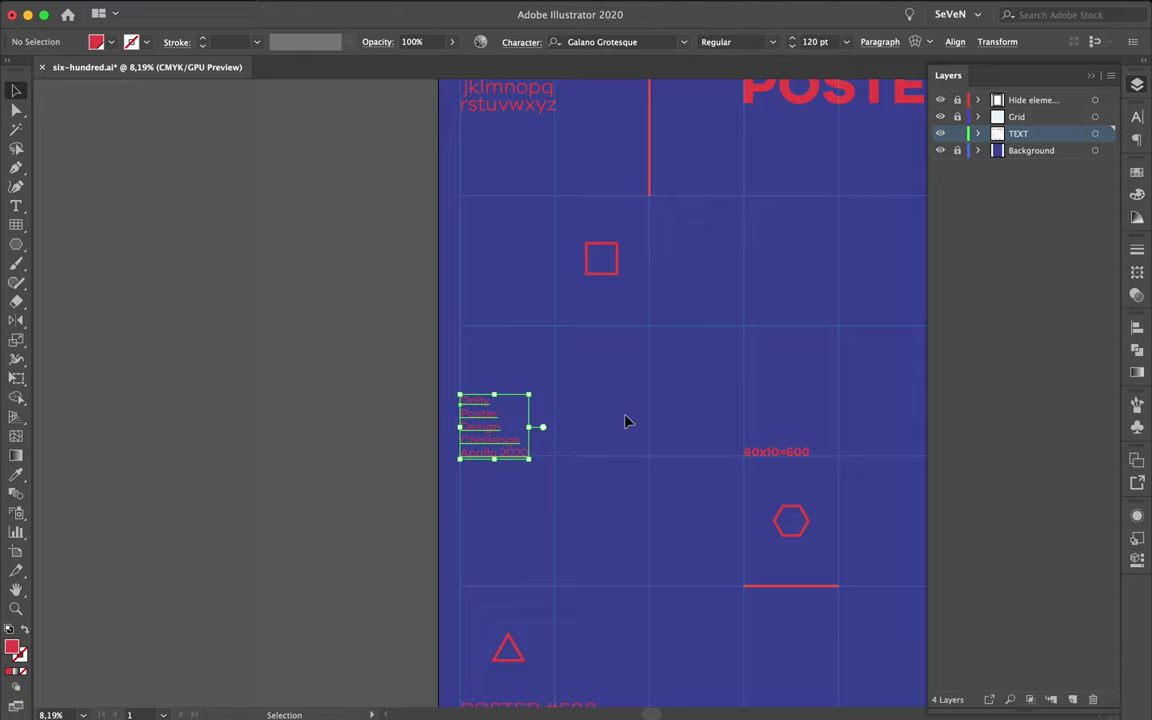
scroll(627, 421, down, 3)
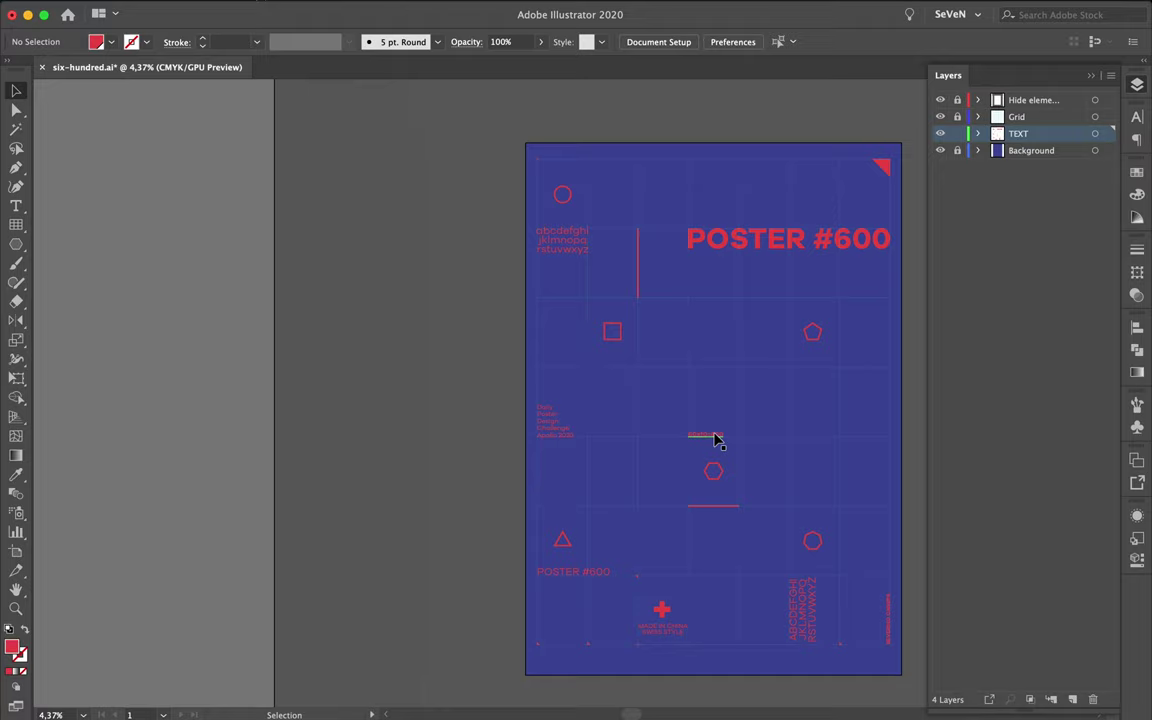
Step: Raise the Daily Poster Design Challenge caption and nudge the 60x10=600 label into place
drag(716, 440, 768, 446)
drag(557, 448, 555, 368)
click(614, 435)
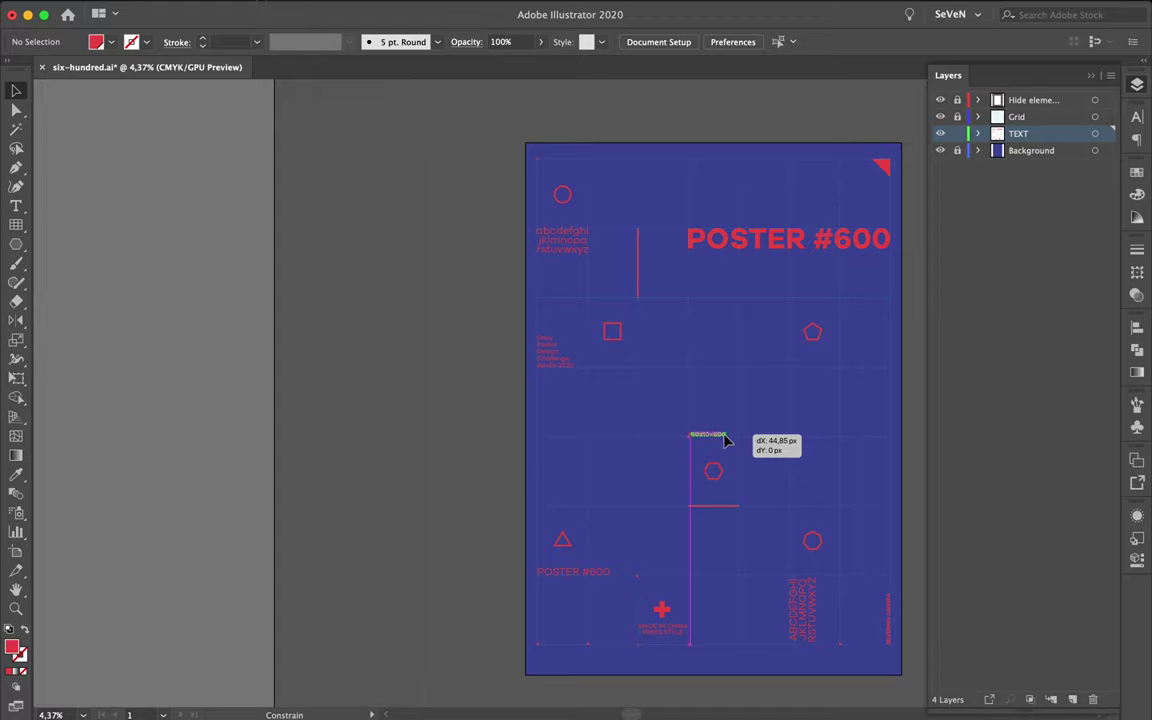
drag(726, 441, 731, 449)
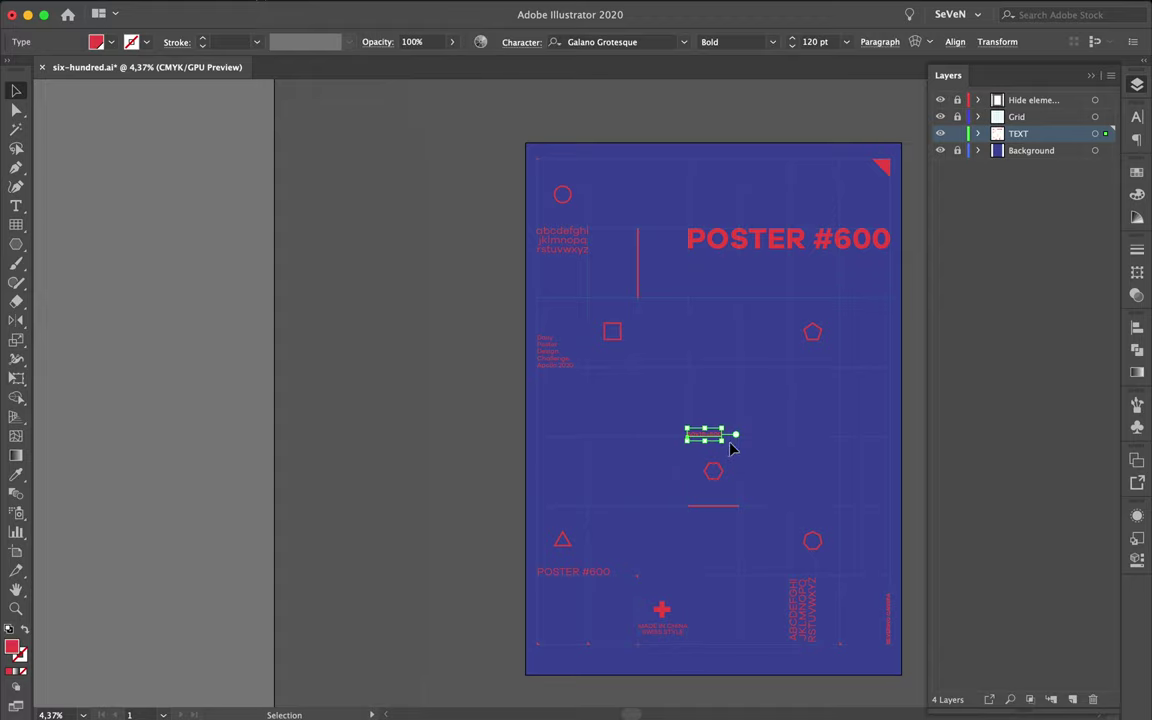
click(745, 610)
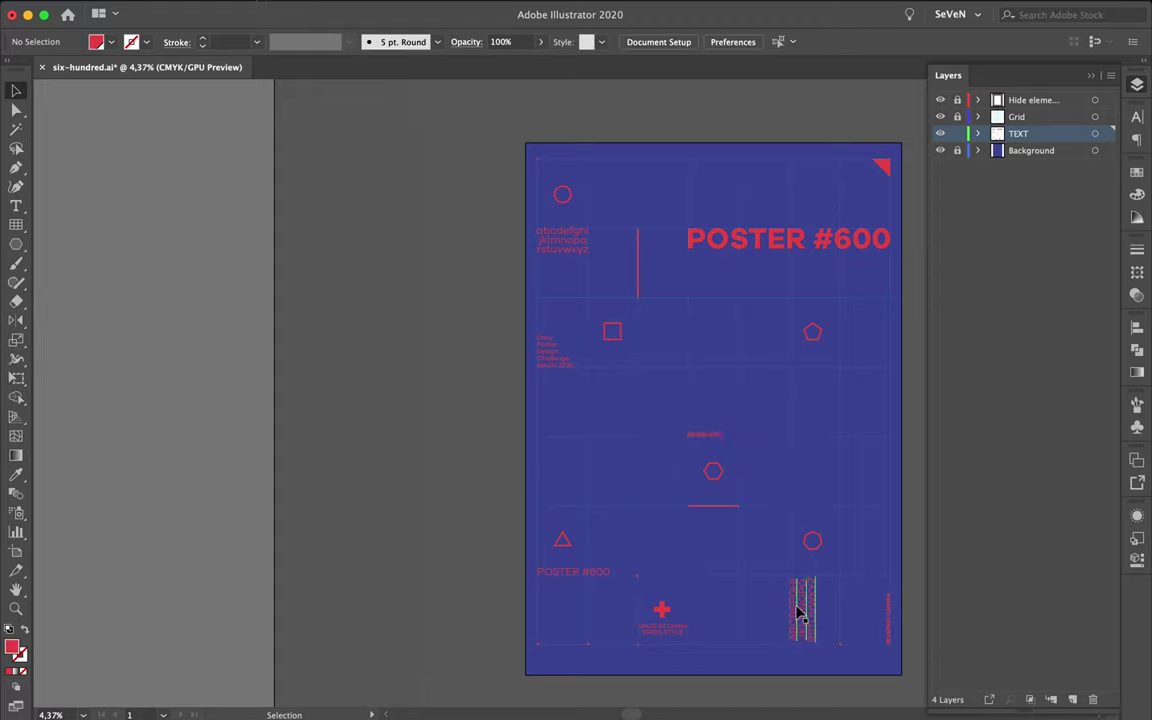
Step: Shift the MADE IN CHINA group and vertical alphabet left, and the lower circle toward the right edge
click(676, 631)
drag(676, 631, 576, 630)
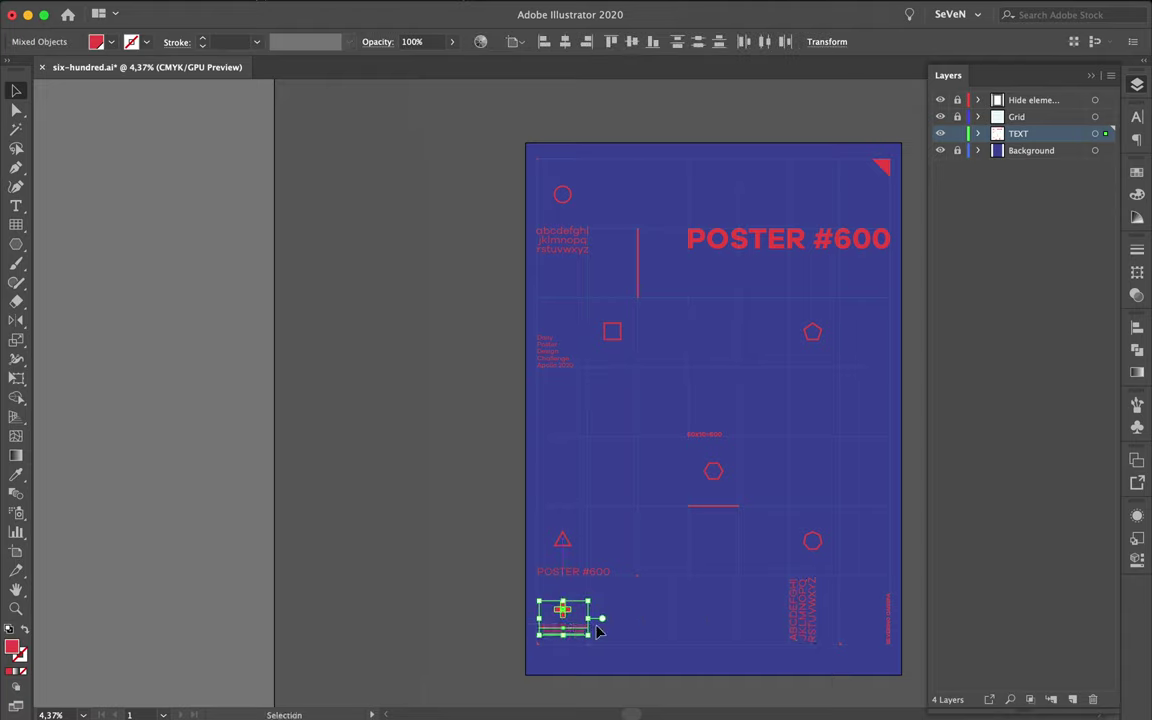
click(630, 628)
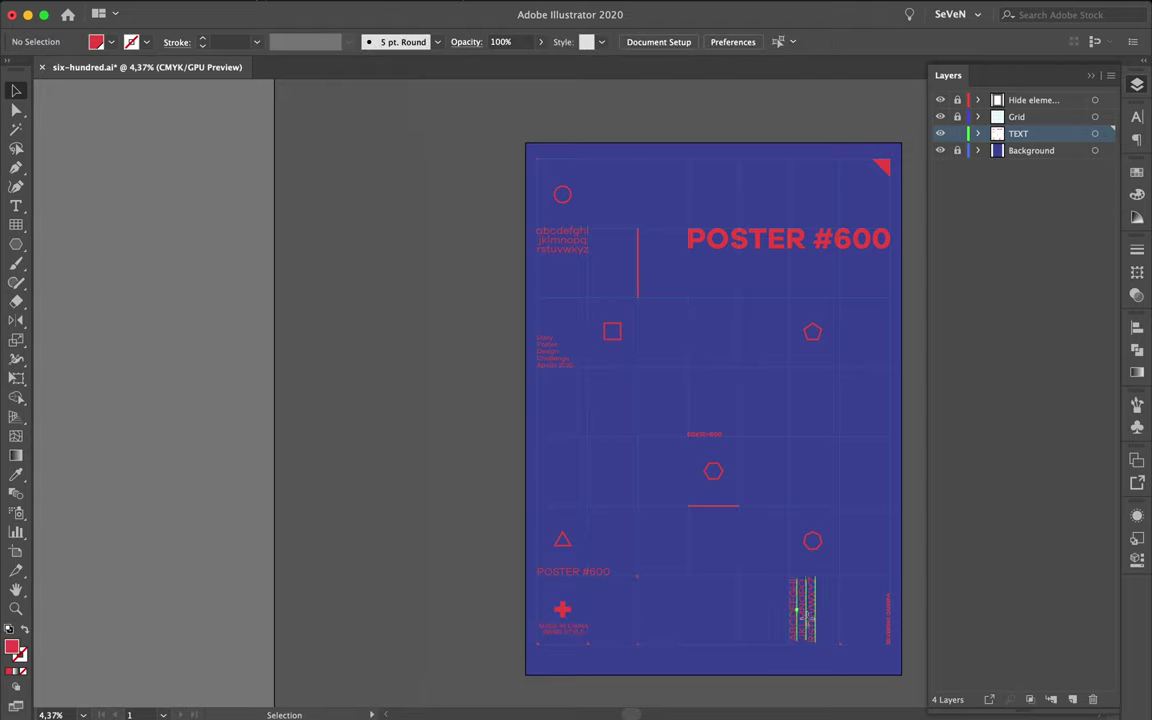
drag(787, 624, 707, 625)
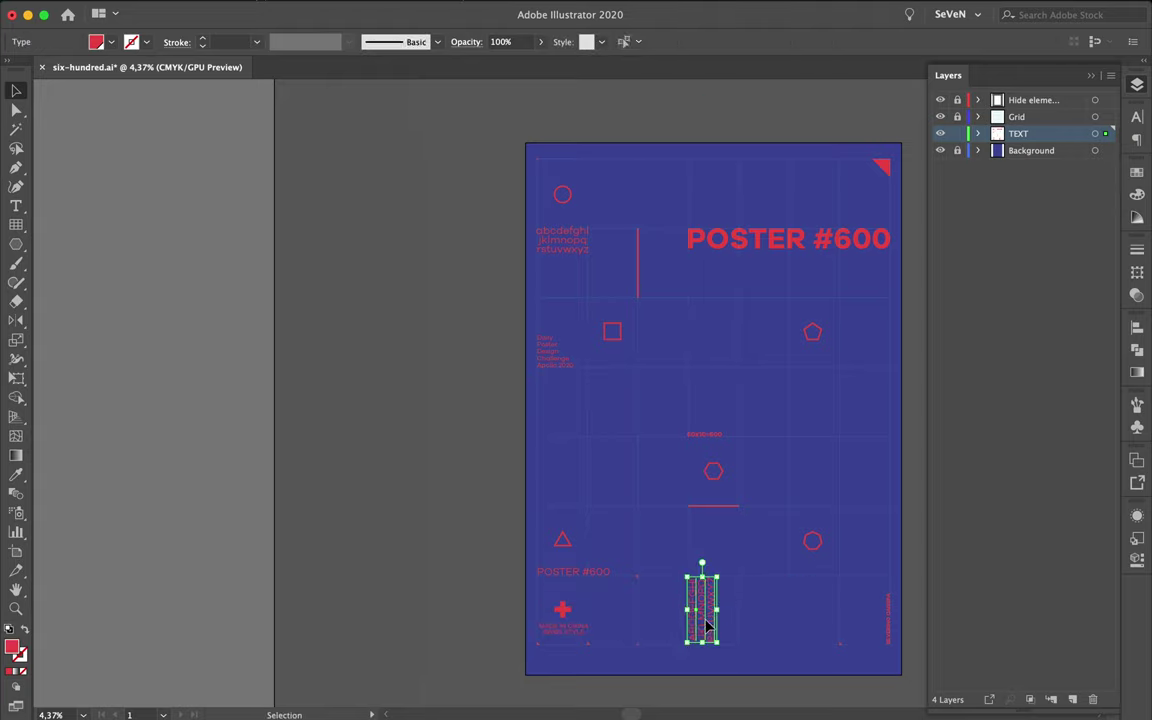
click(840, 628)
mouse_move(840, 627)
mouse_down()
mouse_move(817, 558)
mouse_move(868, 558)
mouse_up()
click(805, 569)
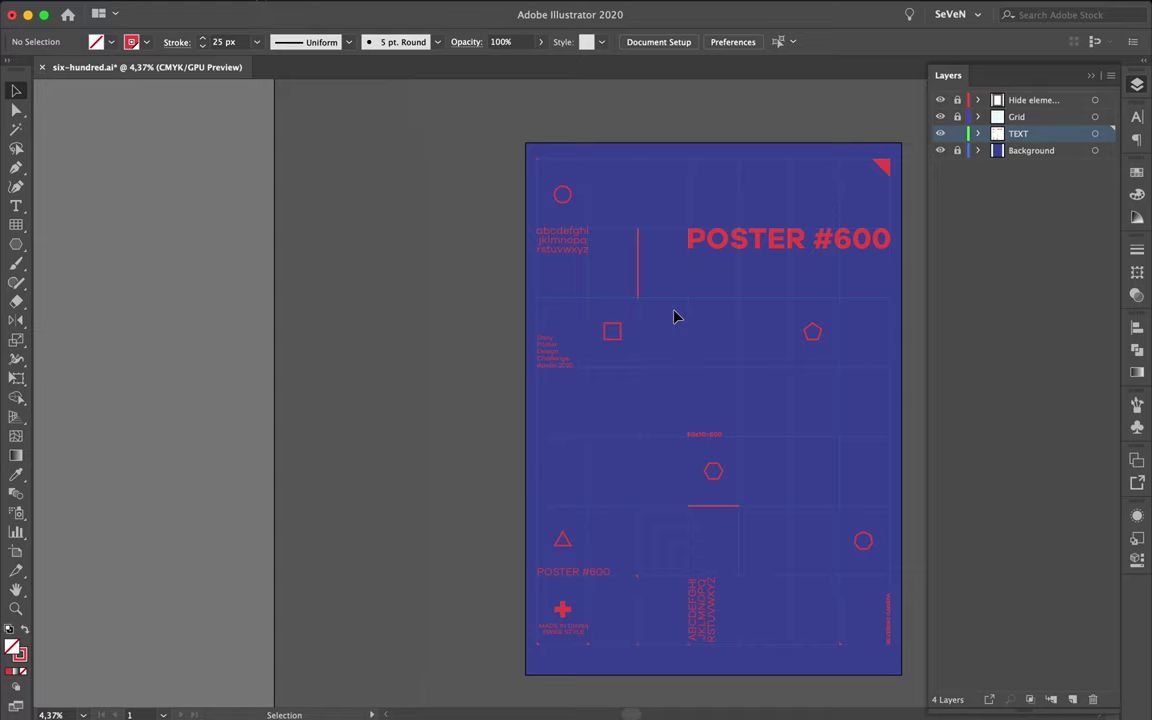
Step: Duplicate POSTER #600 lower down and fill the copy with a darkened background blue, #424a7f
click(798, 248)
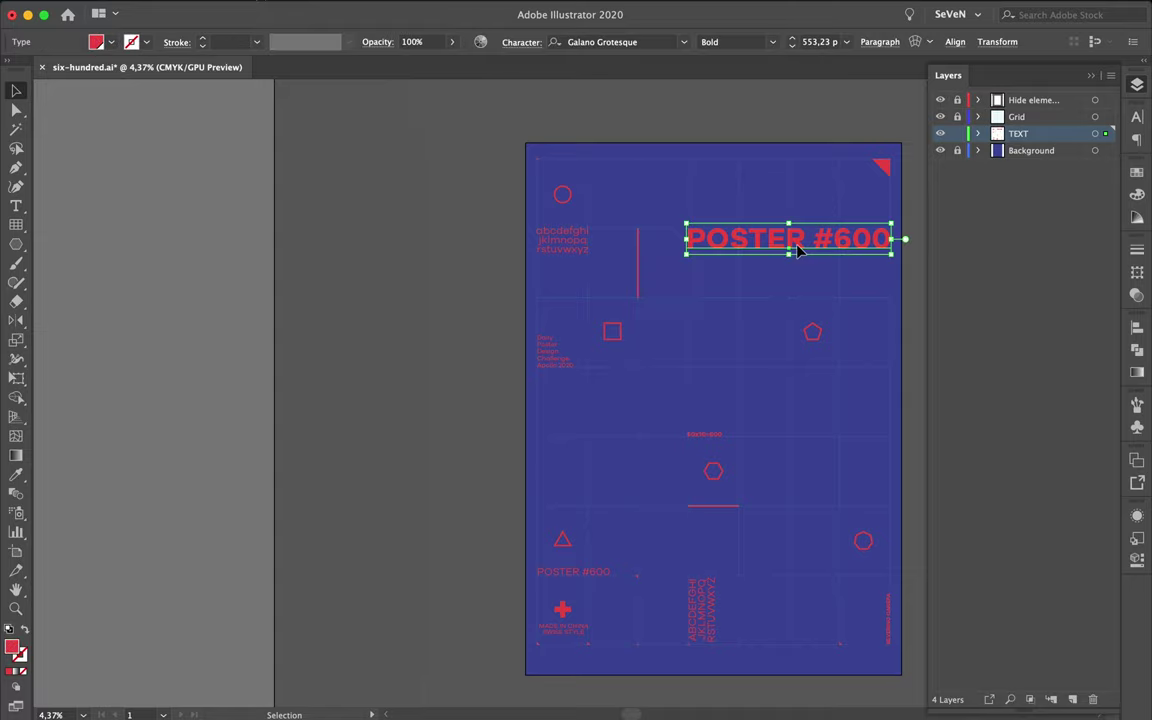
alt+drag(798, 242, 711, 372)
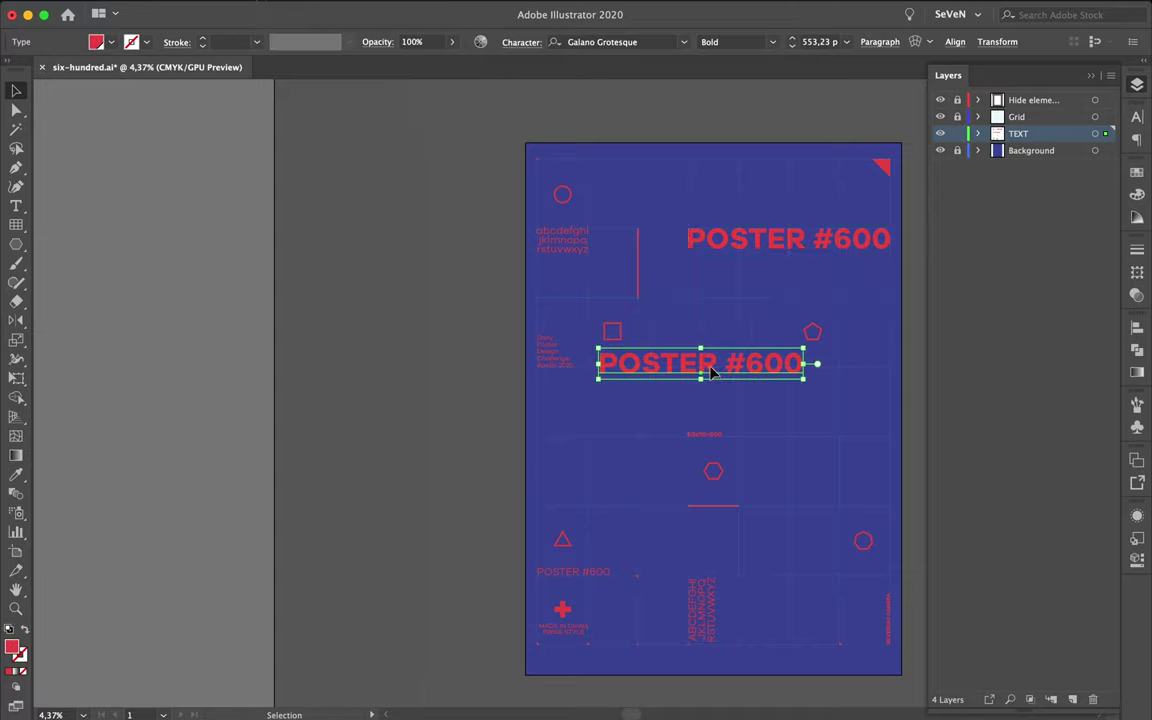
key(i)
click(636, 330)
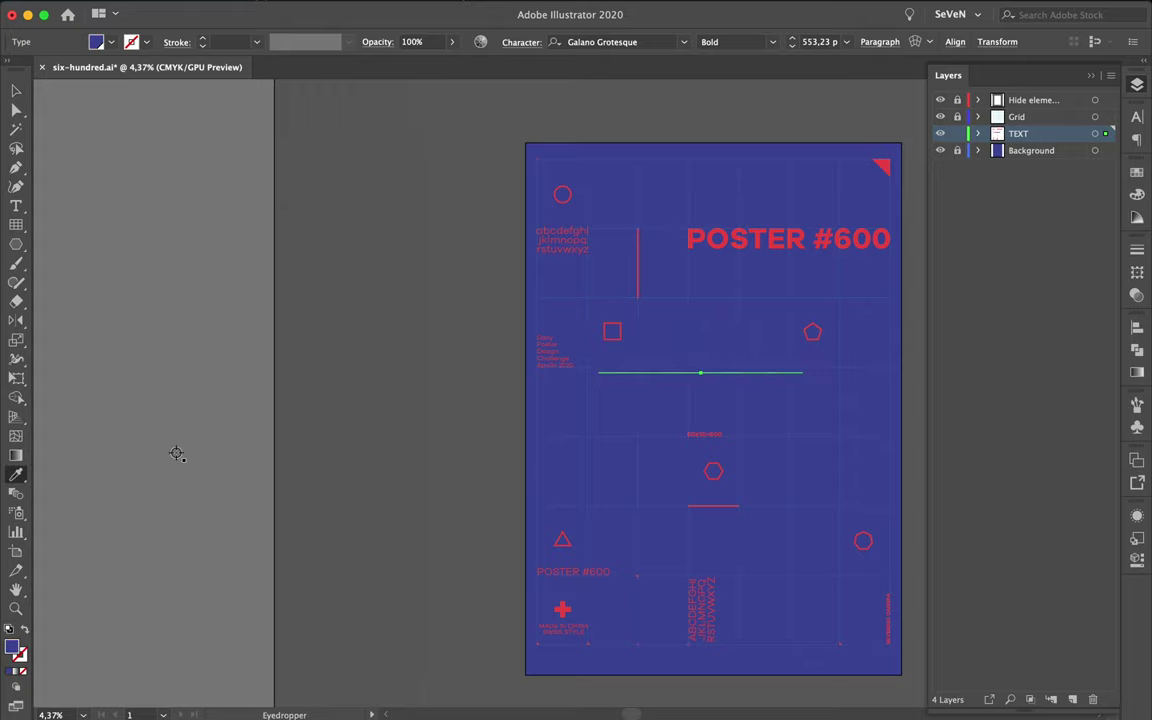
double_click(15, 649)
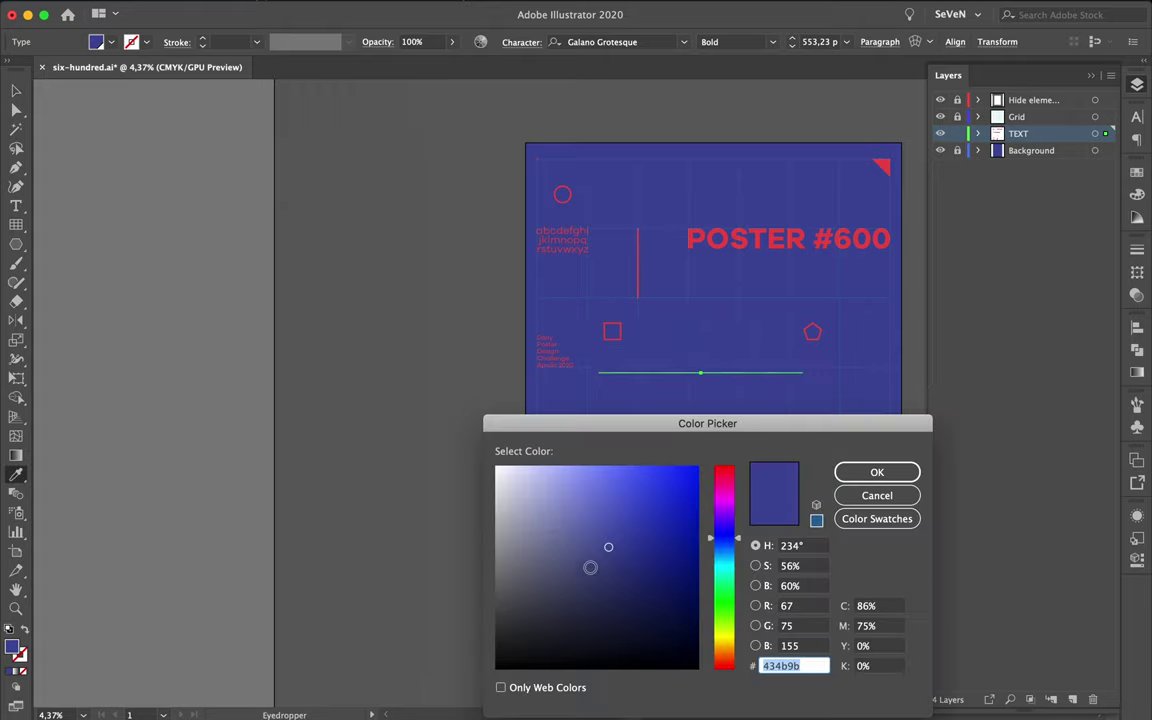
mouse_move(575, 550)
mouse_down()
mouse_move(564, 556)
mouse_move(594, 567)
mouse_up()
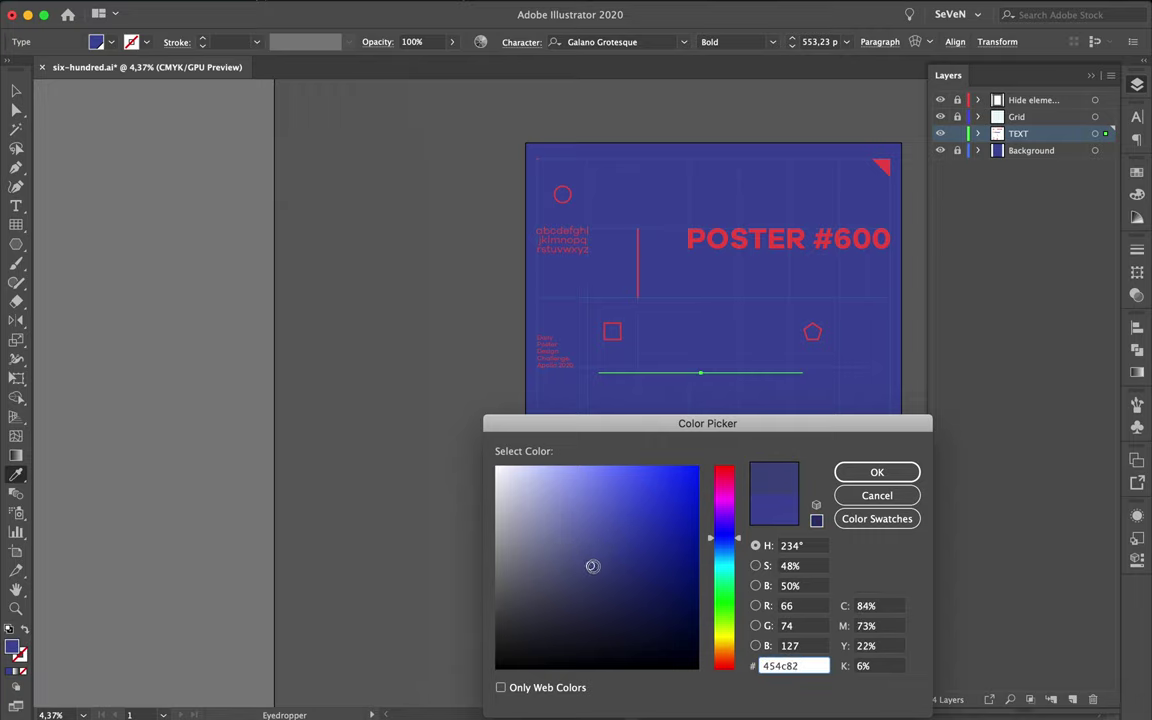
click(870, 473)
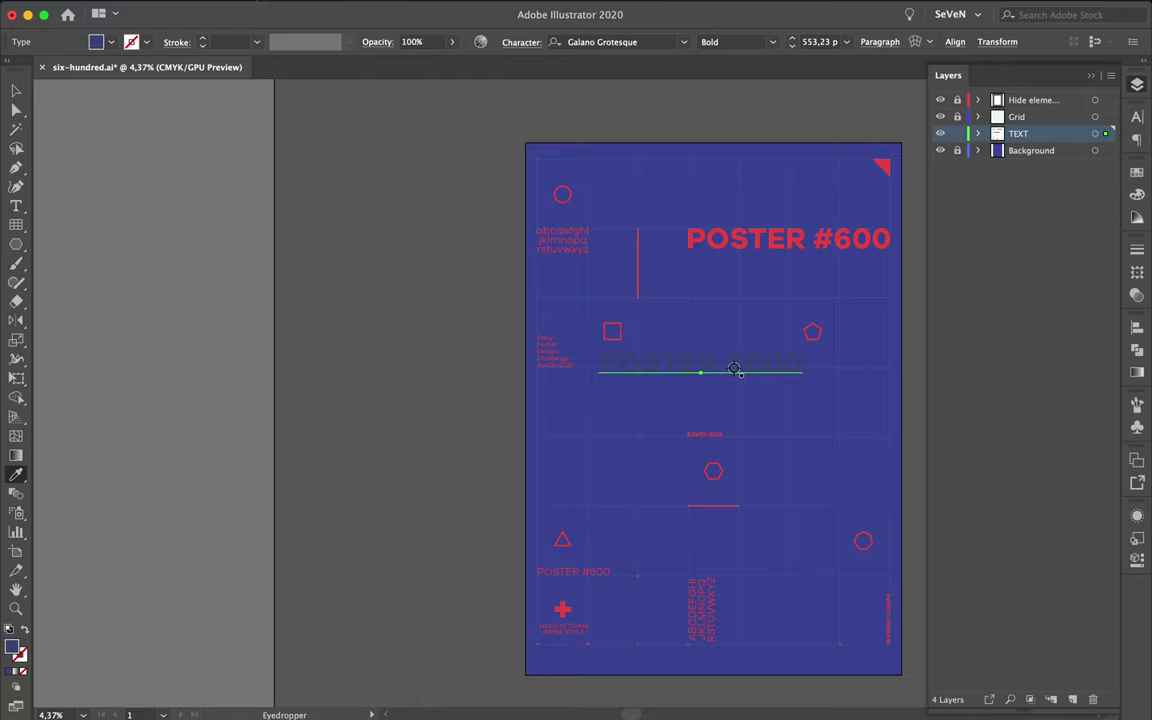
Step: Retype the copied title as APOLLO and make the Background layer active
key(v)
double_click(733, 366)
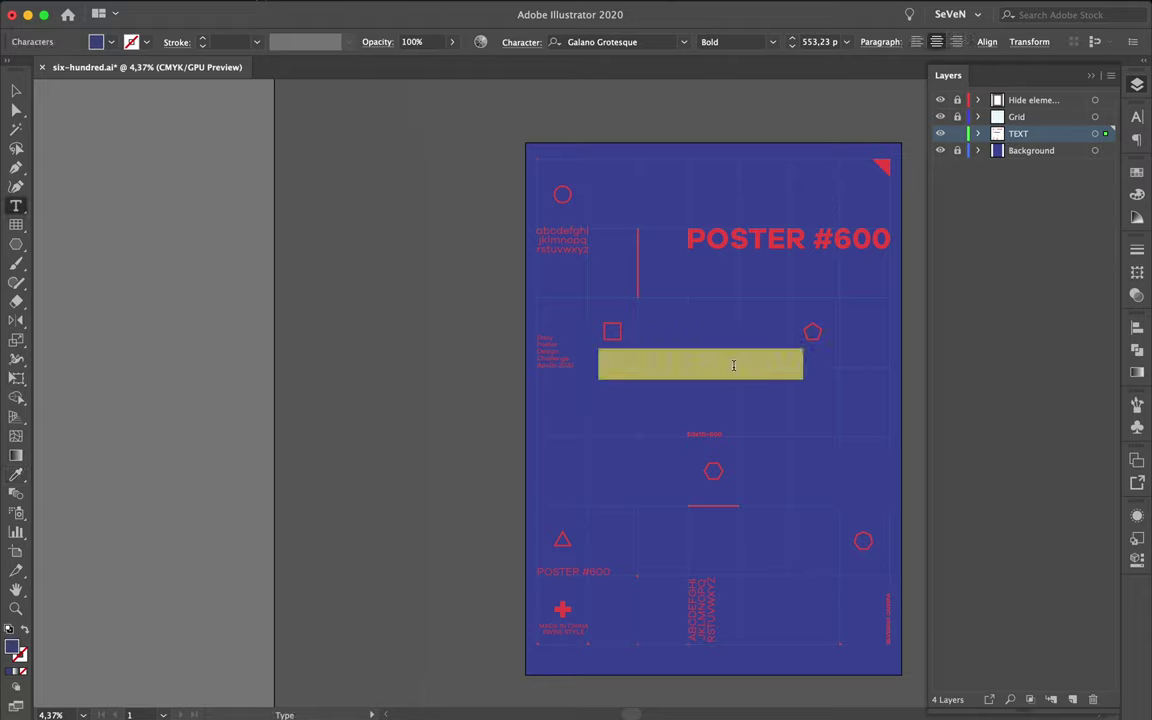
text(APOLLO)
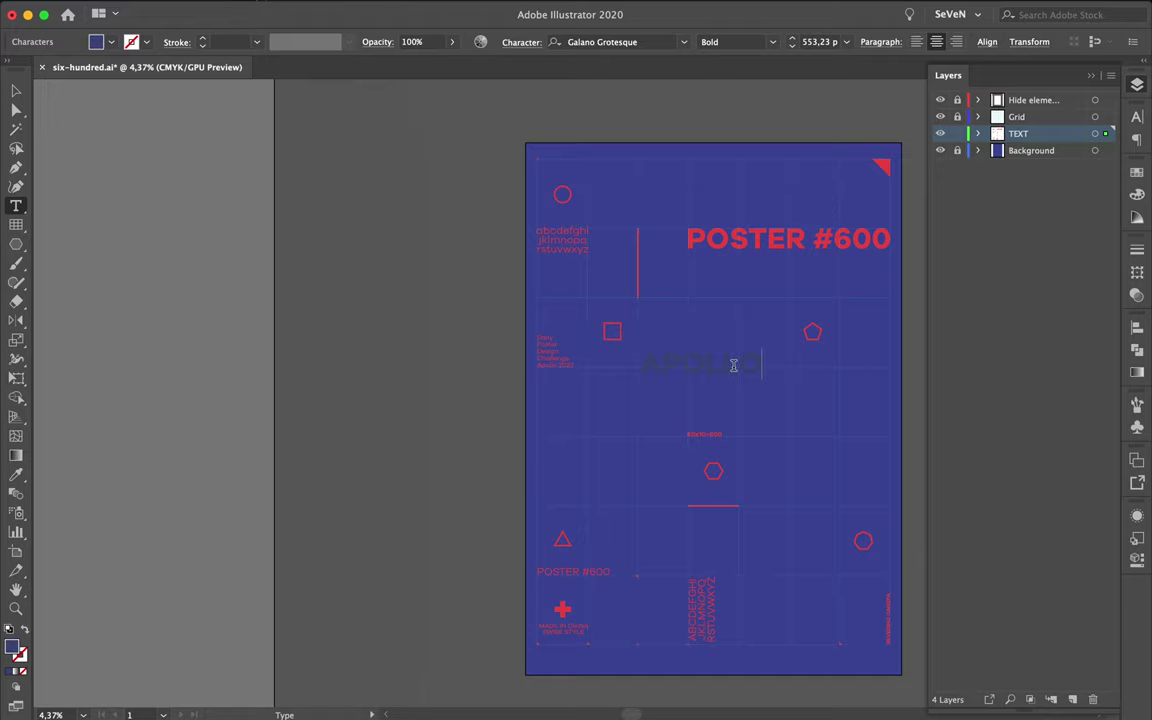
key(Escape)
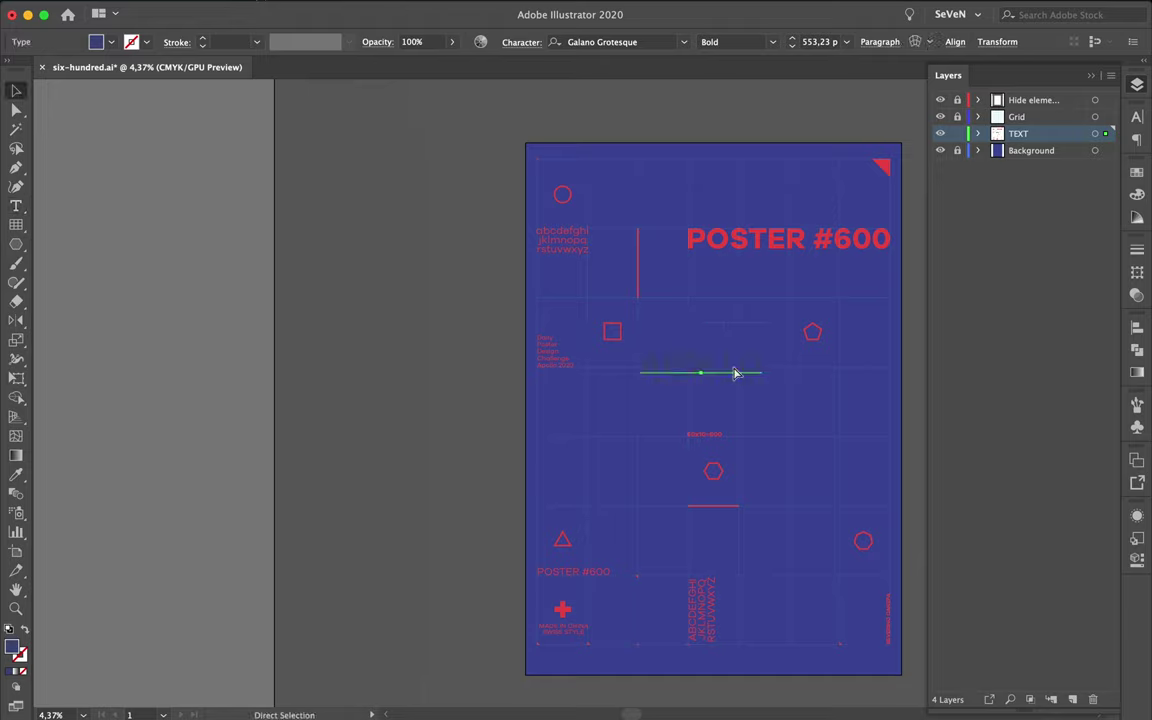
click(1073, 151)
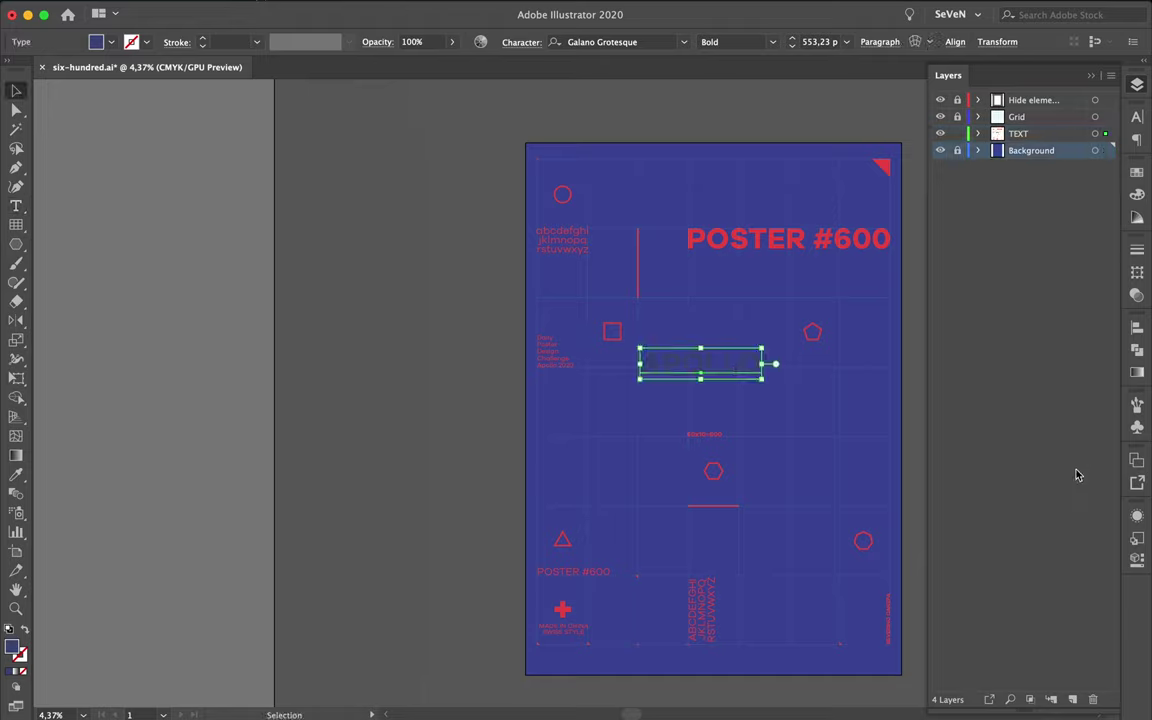
Step: Add a new layer and enlarge the APOLLO text, undoing unwanted moves and scalings
click(1072, 699)
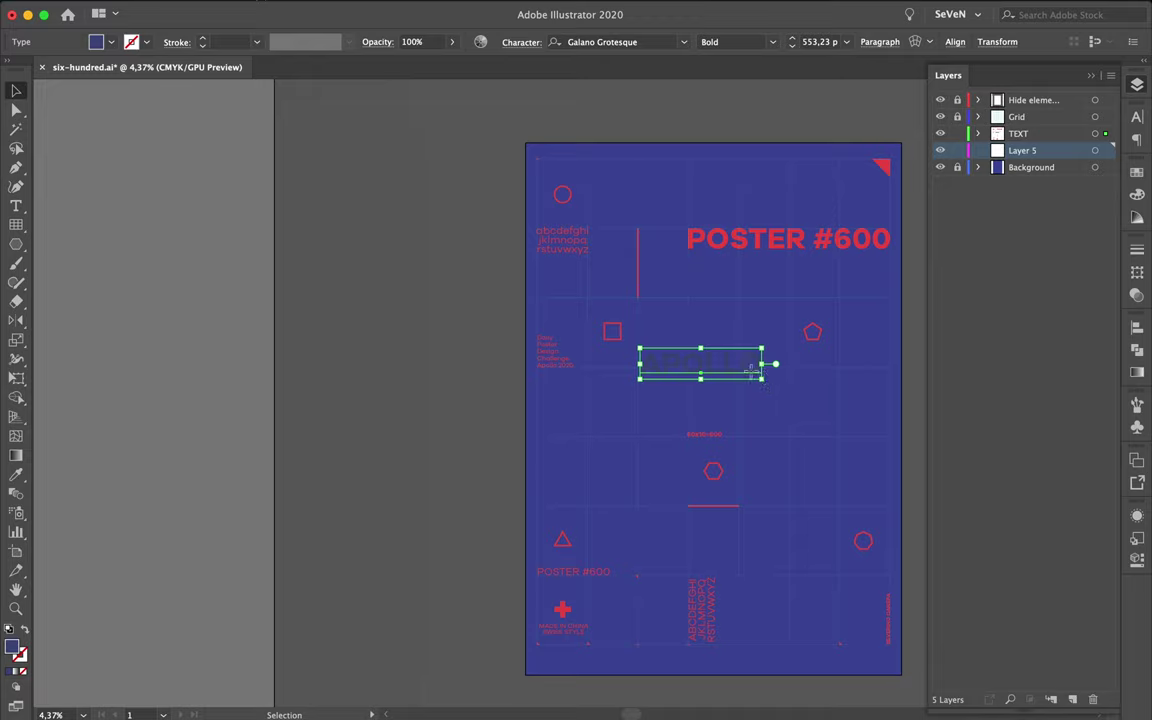
mouse_move(751, 368)
mouse_down()
mouse_move(649, 300)
mouse_move(897, 410)
mouse_up()
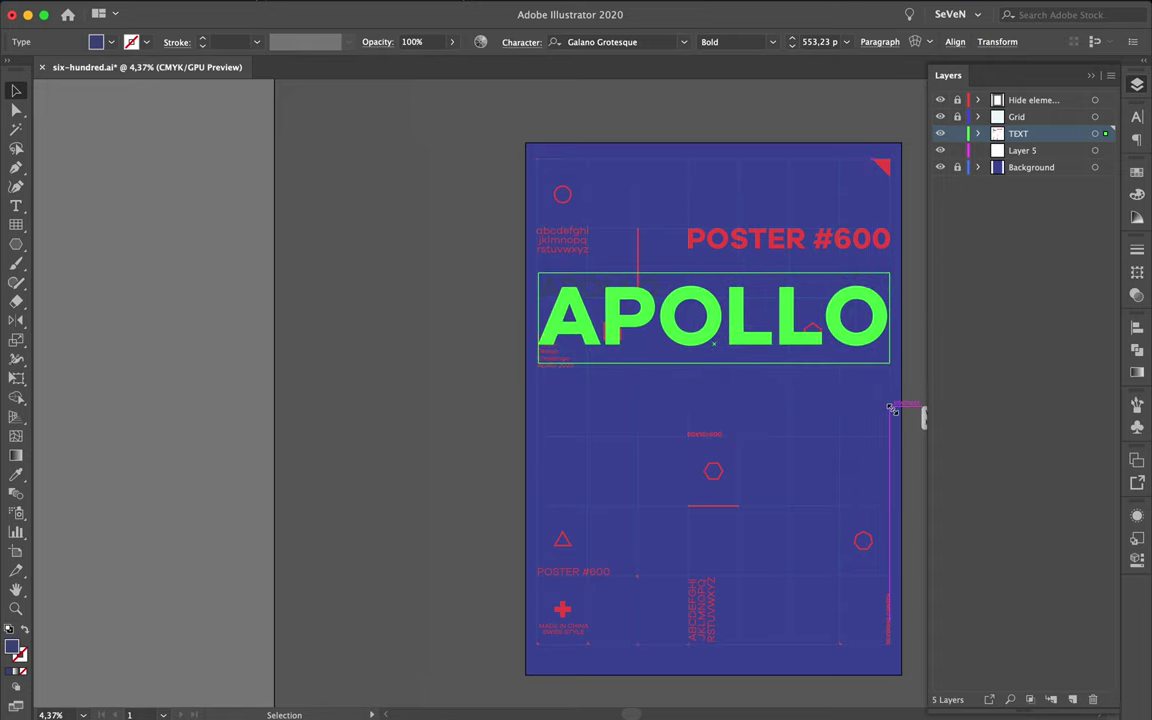
key(ctrl+z)
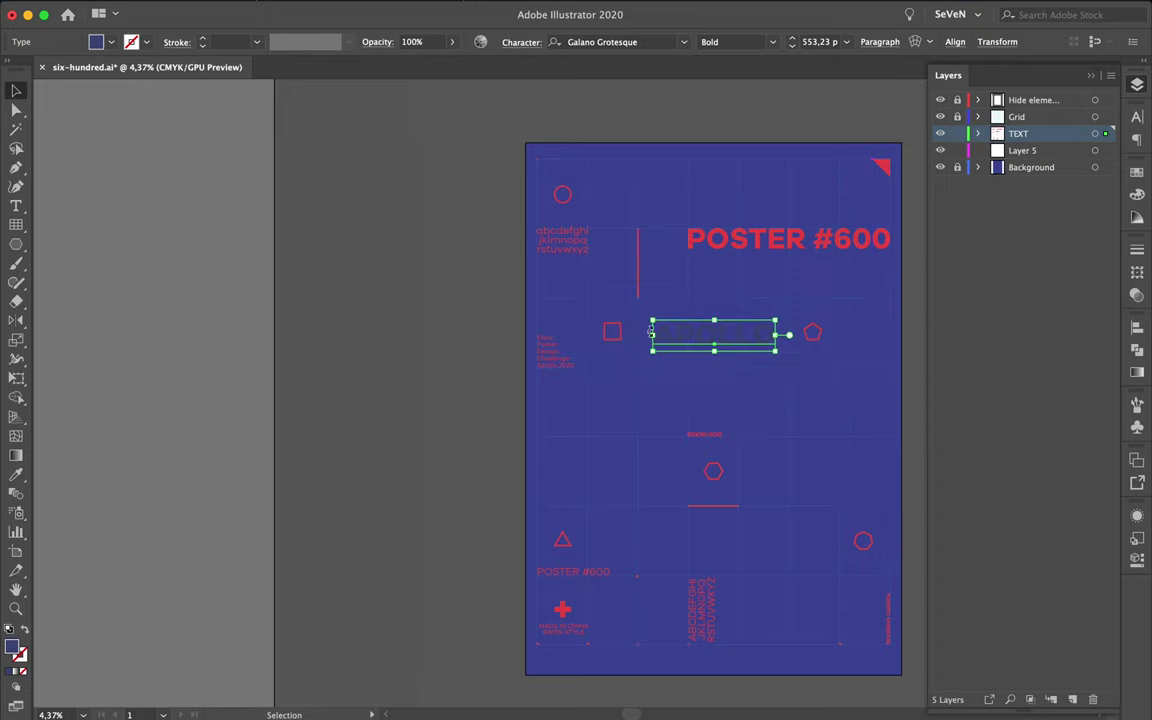
drag(652, 335, 541, 336)
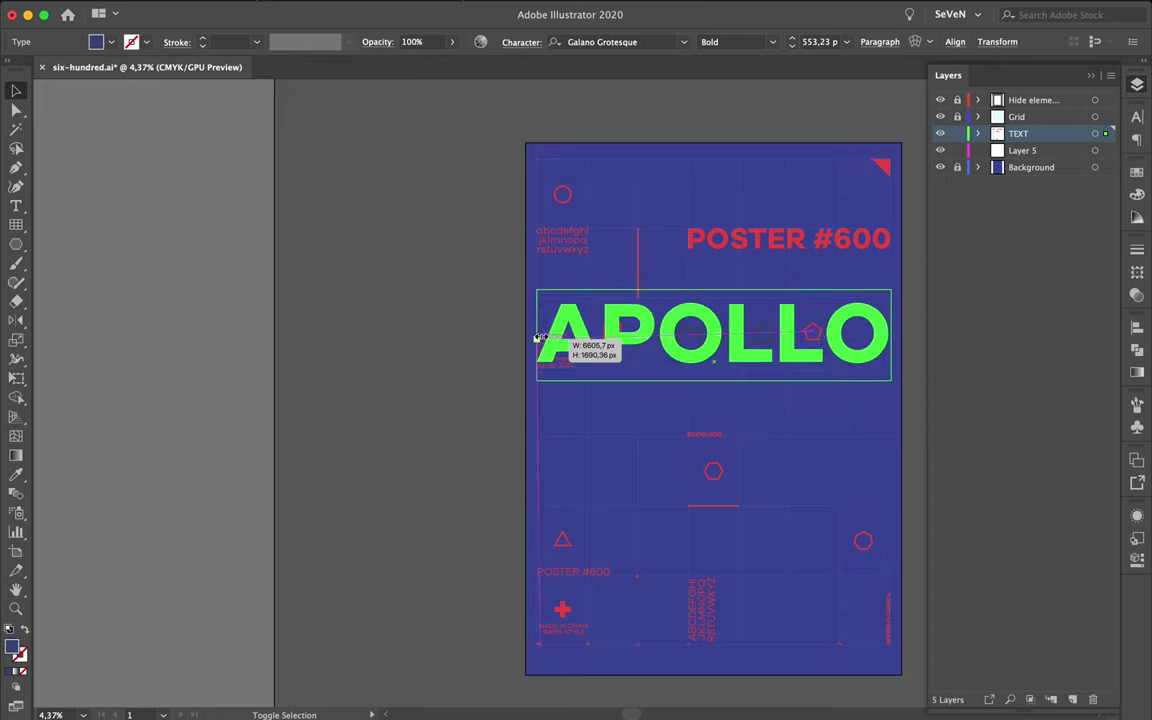
key(ctrl+z)
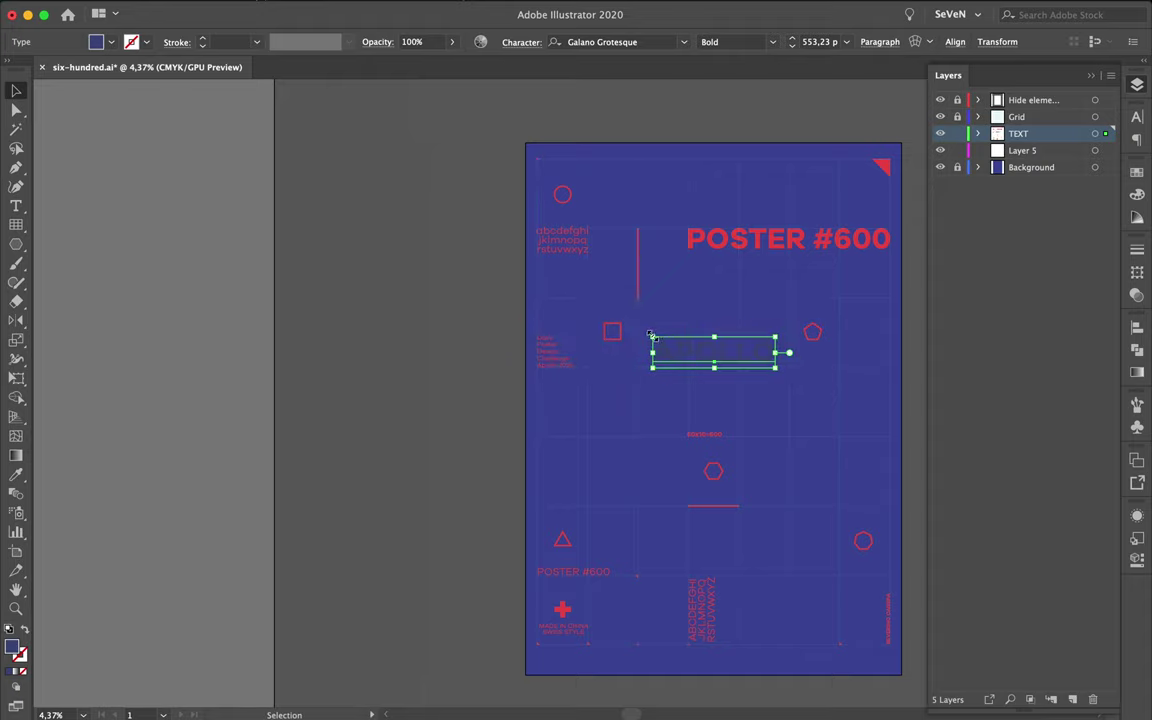
drag(652, 335, 576, 318)
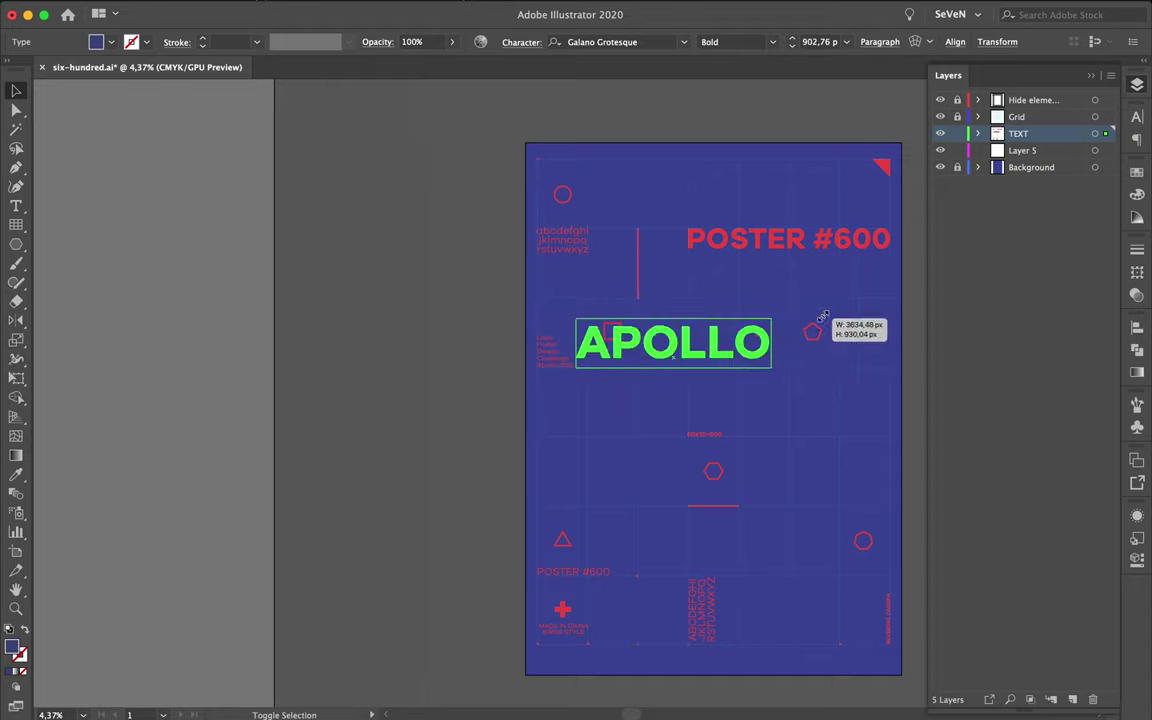
mouse_move(818, 316)
mouse_down()
mouse_move(897, 286)
mouse_move(890, 302)
mouse_up()
key(ctrl+z)
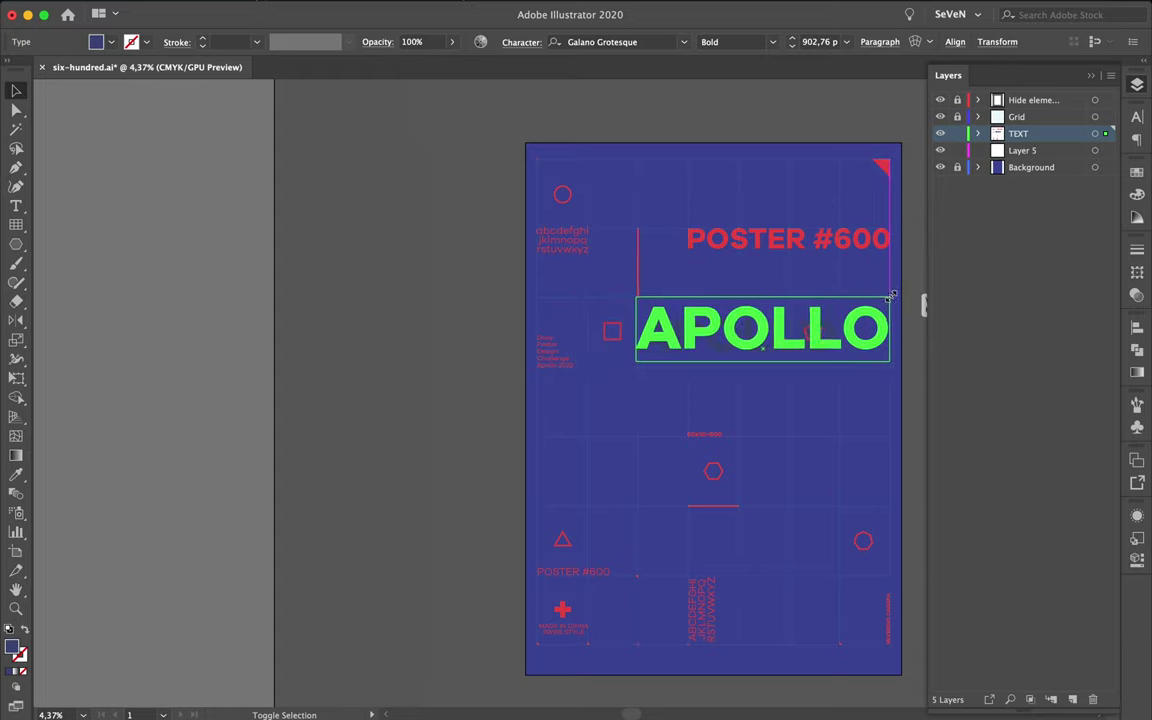
drag(890, 302, 890, 298)
mouse_move(635, 329)
mouse_down()
mouse_move(537, 337)
mouse_move(568, 344)
mouse_up()
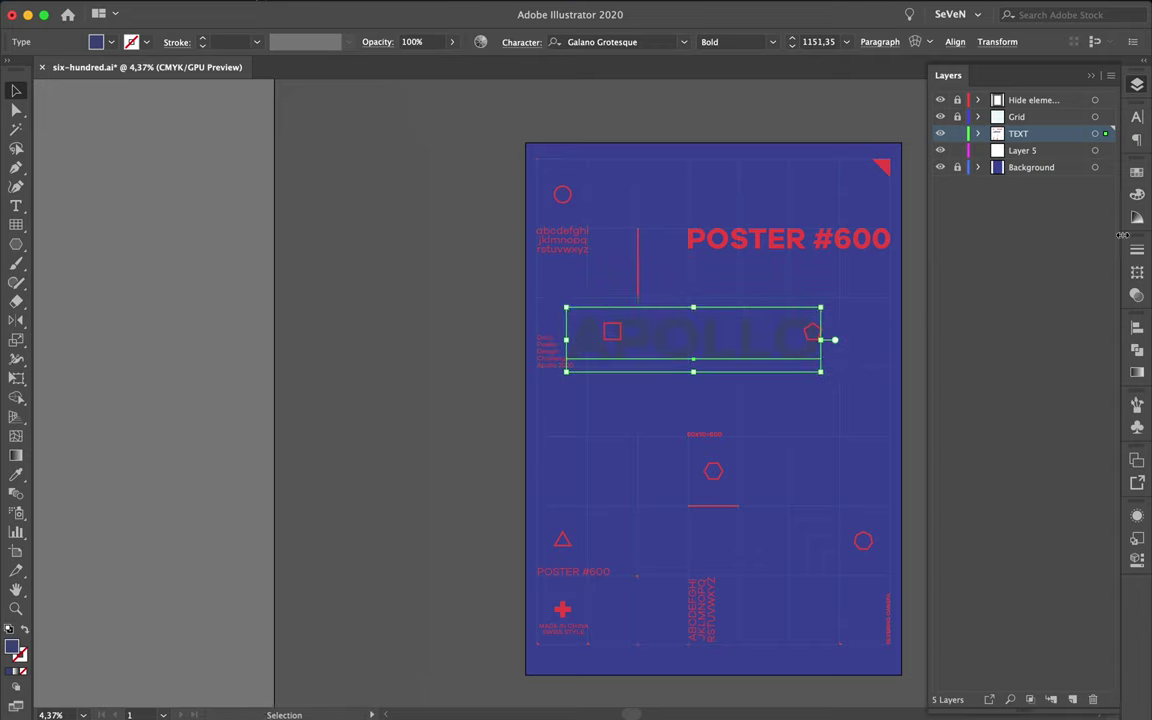
Step: Set APOLLO to 1296 pt, widen it to the right margin, and shift it lower and left
key(ctrl+t)
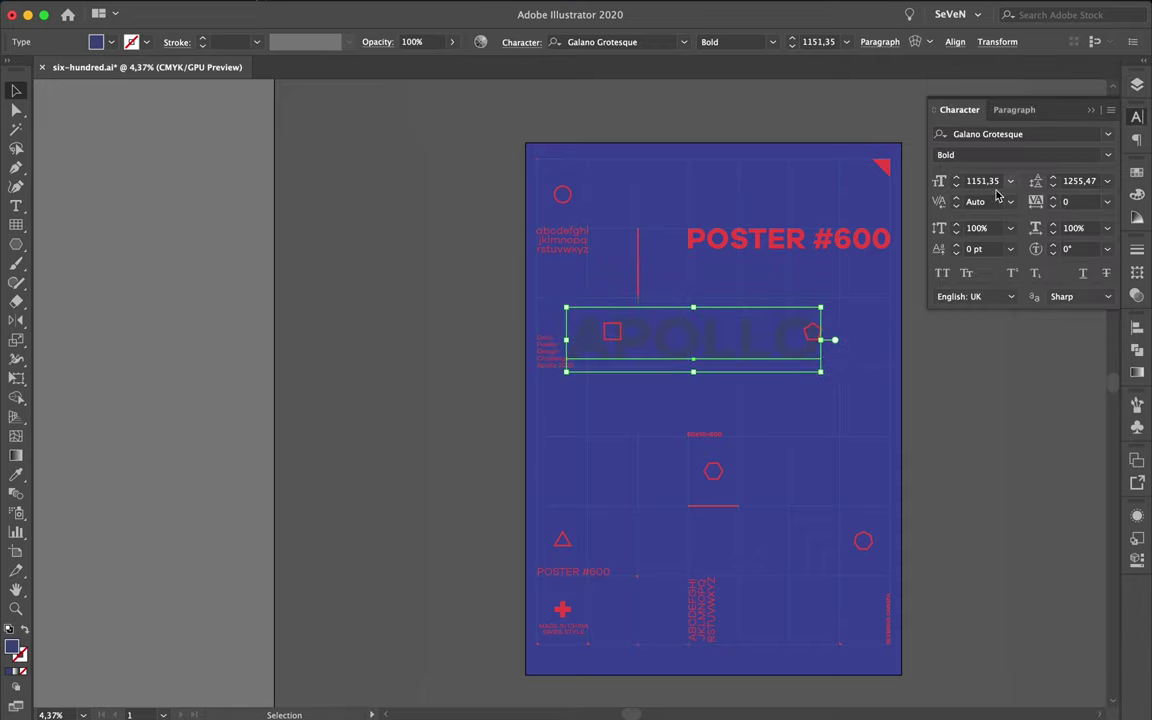
click(958, 182)
text(1296)
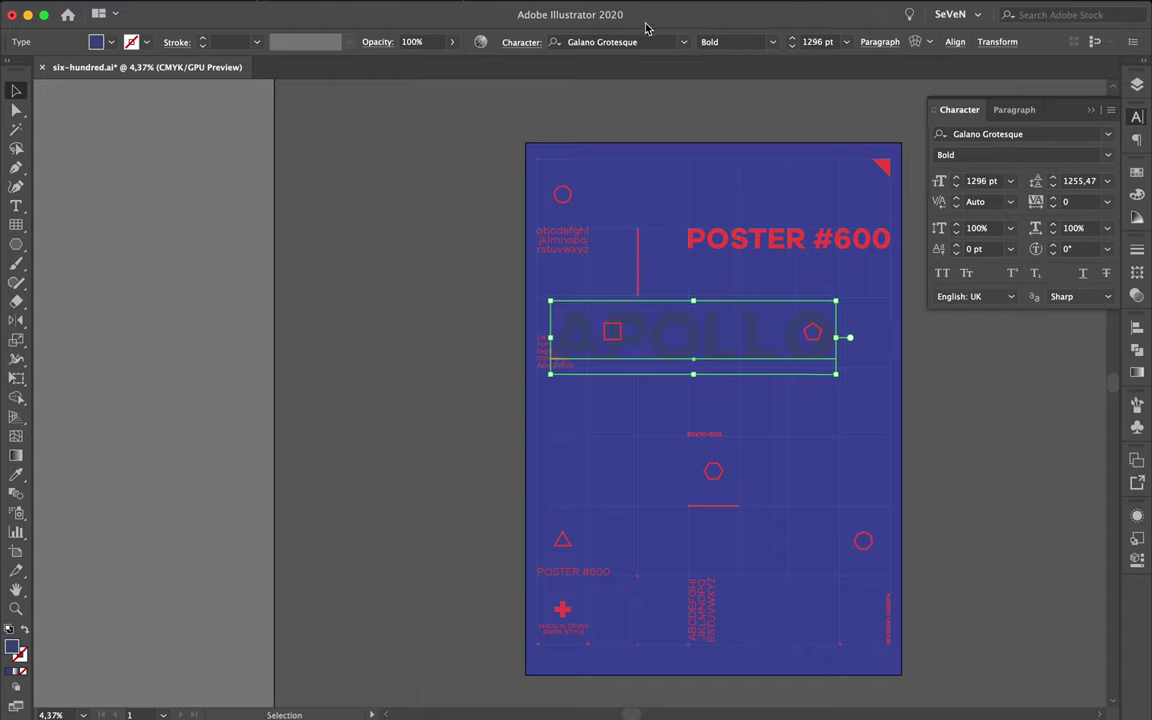
drag(836, 337, 875, 343)
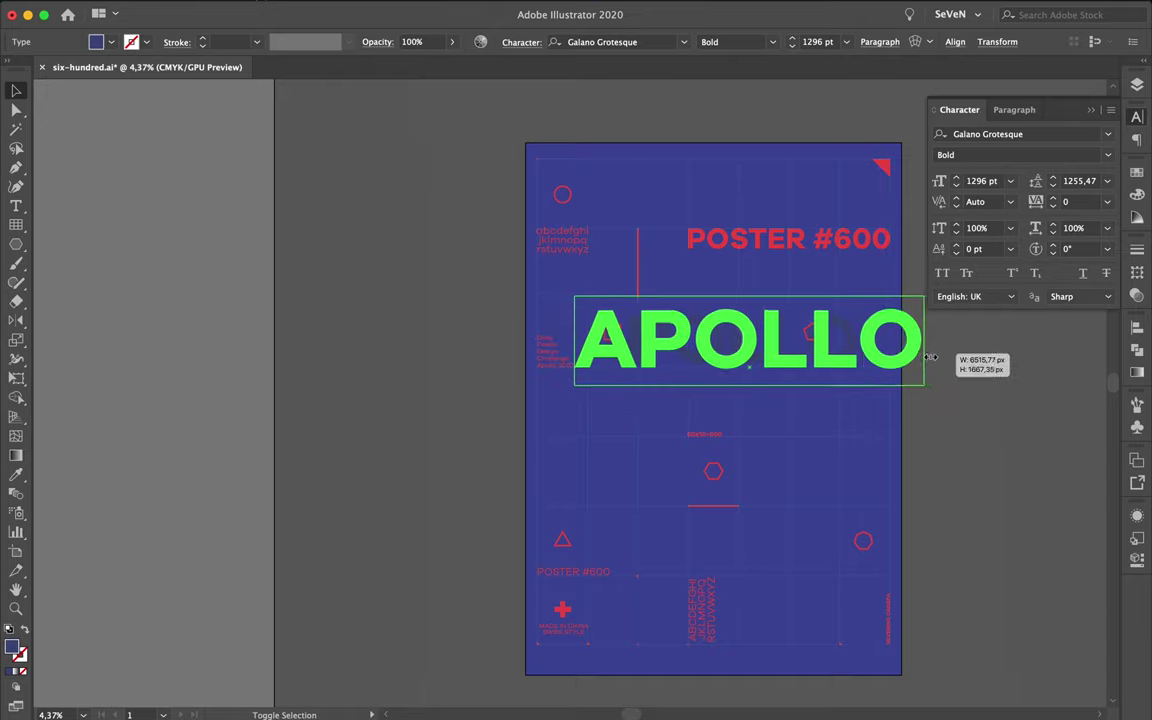
drag(875, 343, 908, 346)
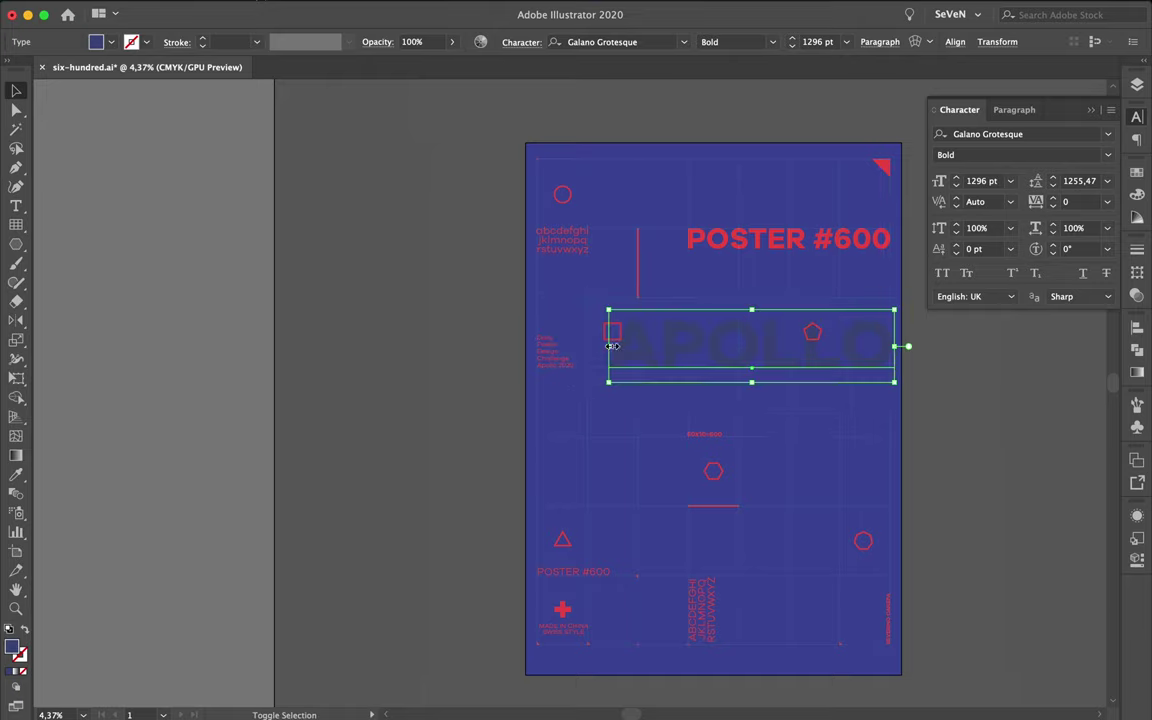
drag(612, 346, 586, 344)
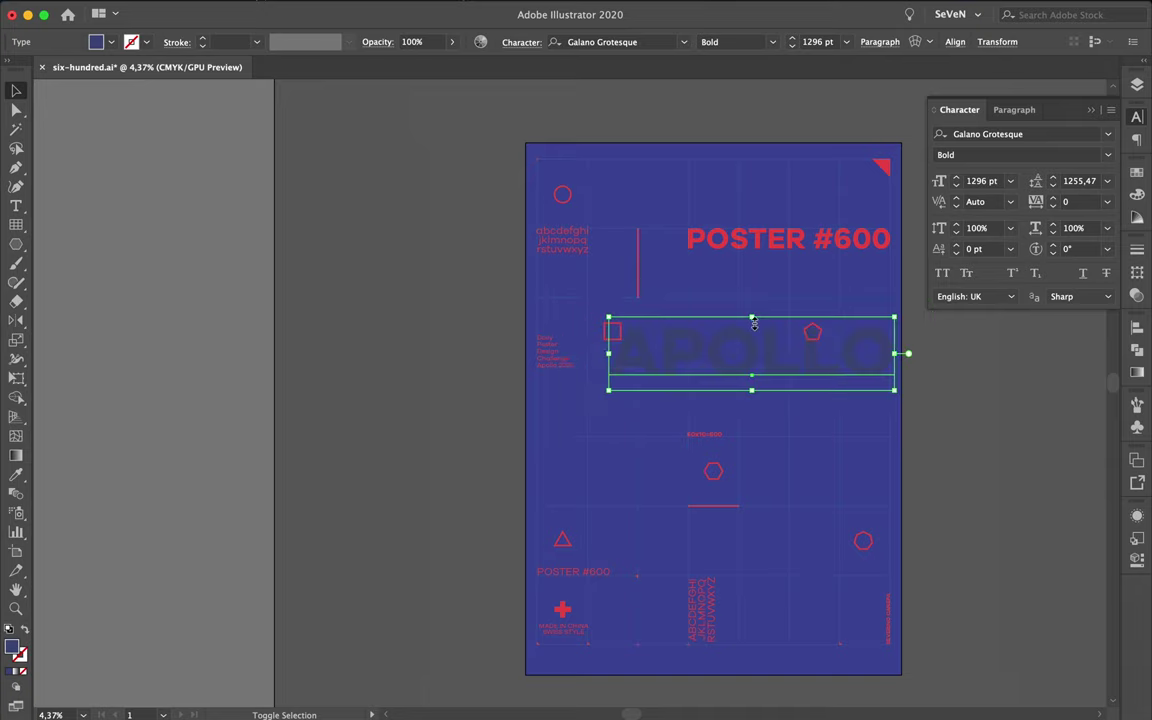
drag(754, 322, 754, 300)
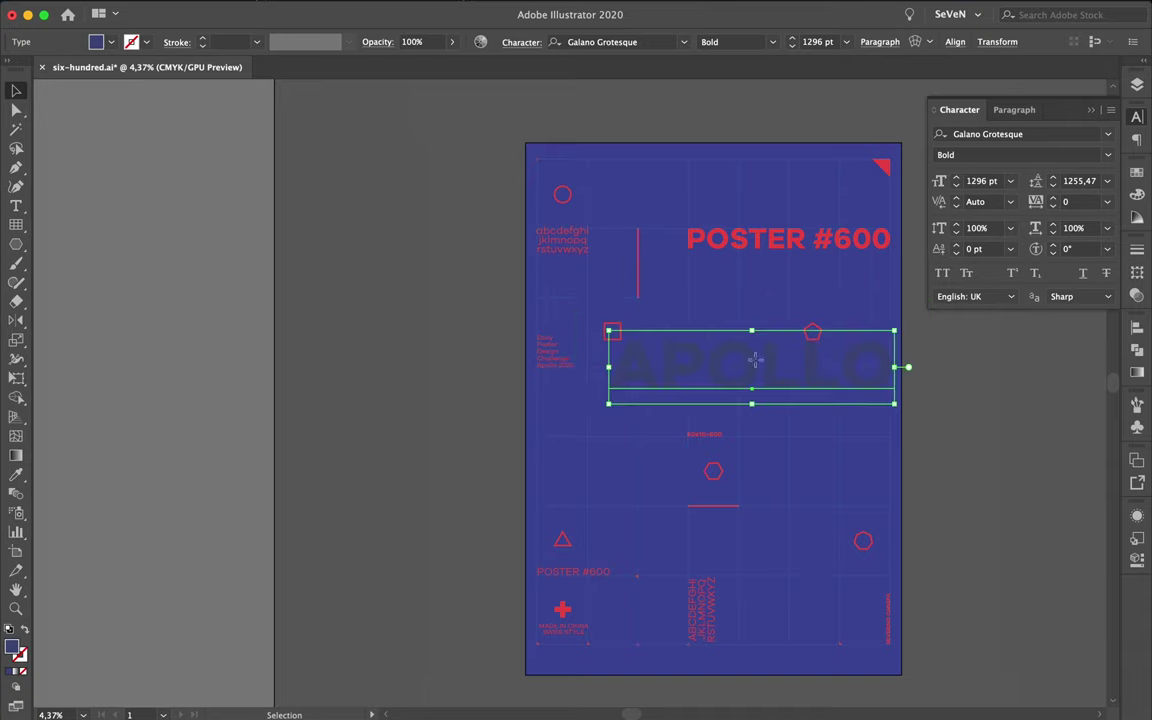
drag(756, 363, 720, 365)
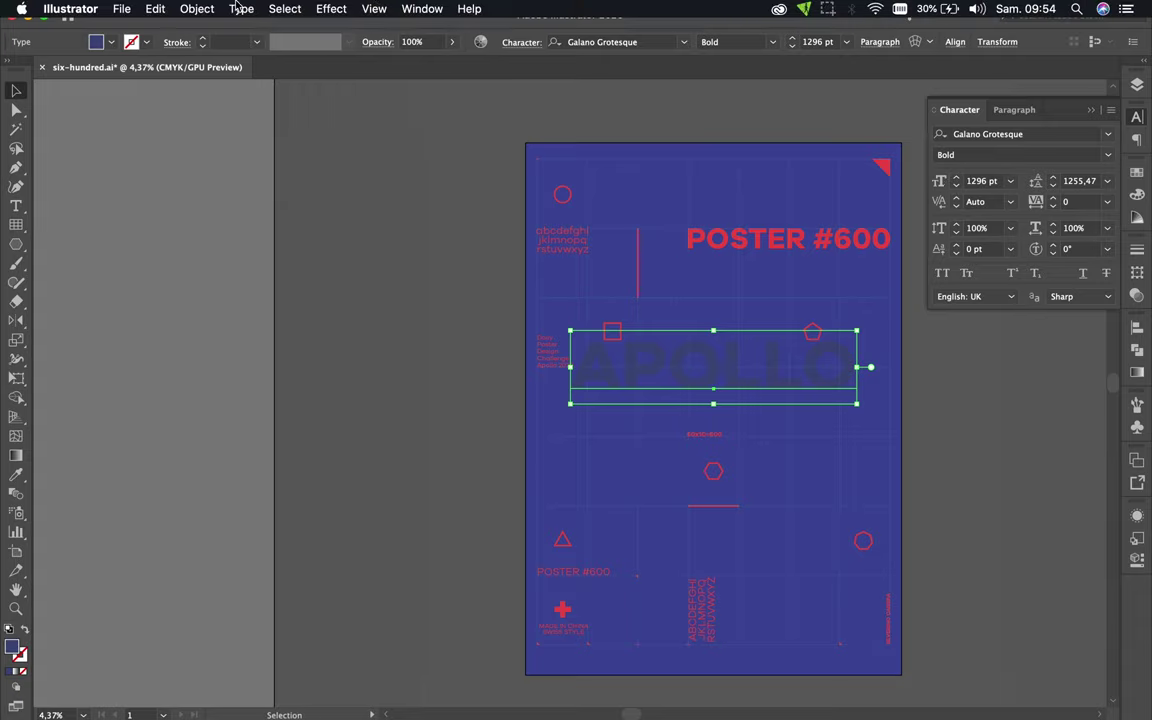
Step: Expand APOLLO into outlined shapes and stretch it to the poster's width
click(241, 8)
mouse_move(197, 9)
click(226, 170)
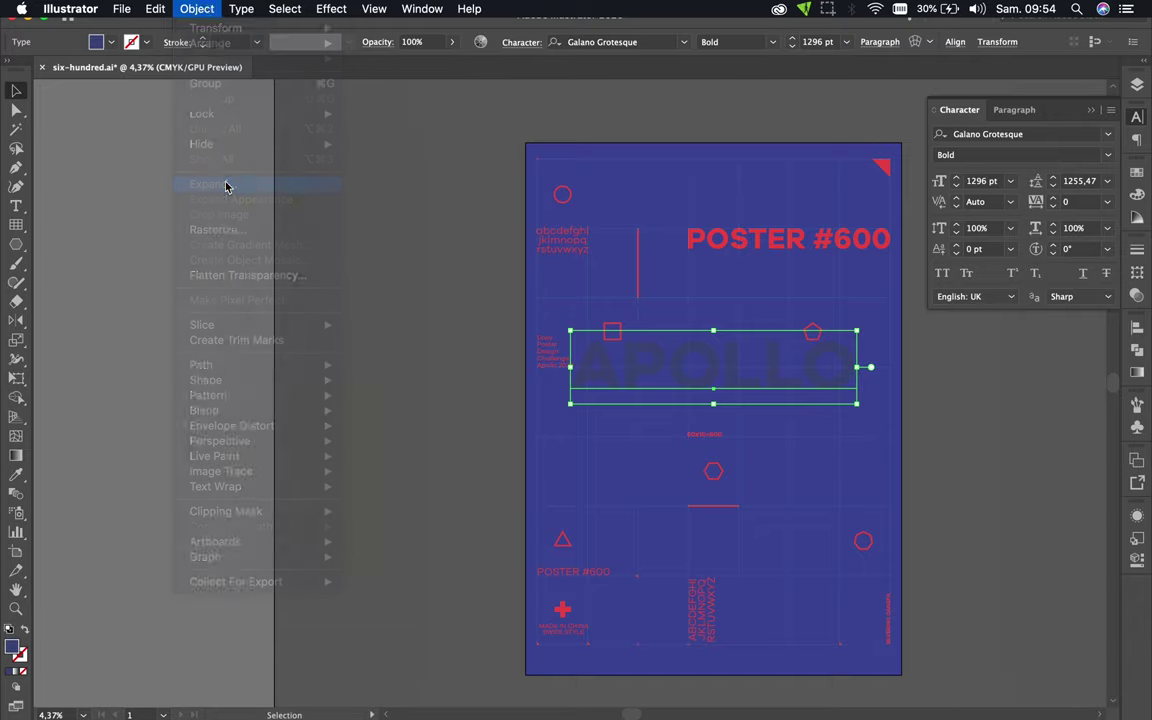
click(594, 458)
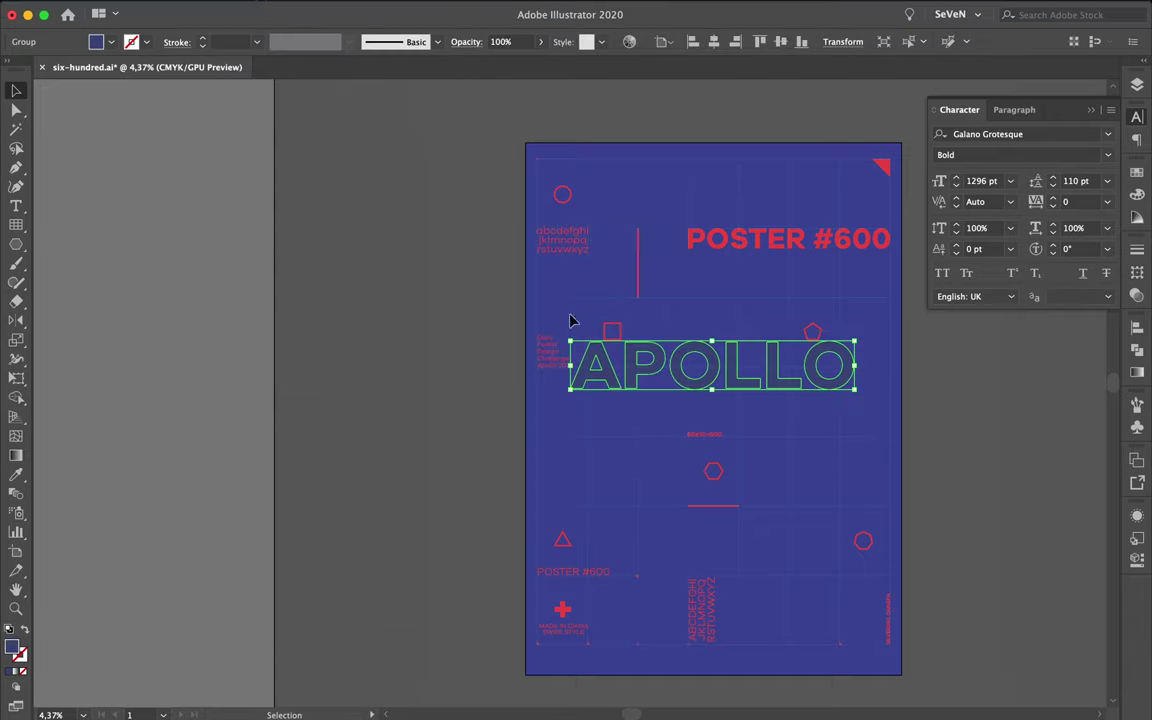
drag(571, 343, 537, 319)
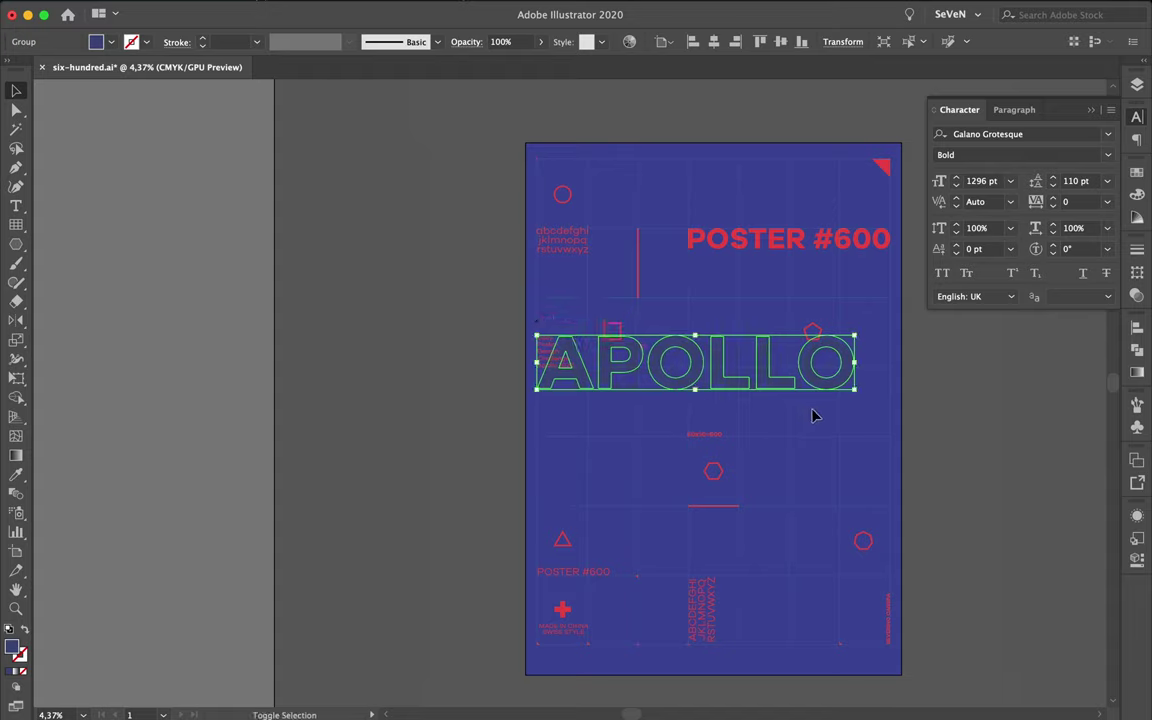
drag(856, 397, 888, 428)
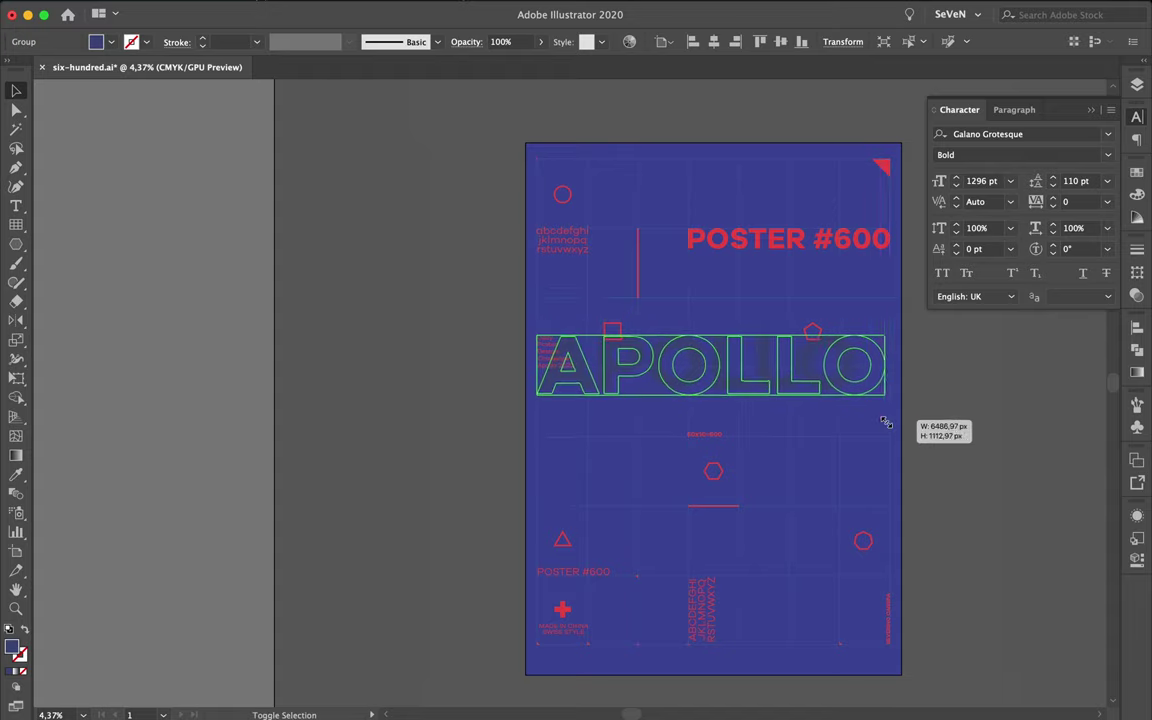
Step: Move APOLLO up over the POSTER #600 heading and onto Layer 5
drag(712, 350, 792, 286)
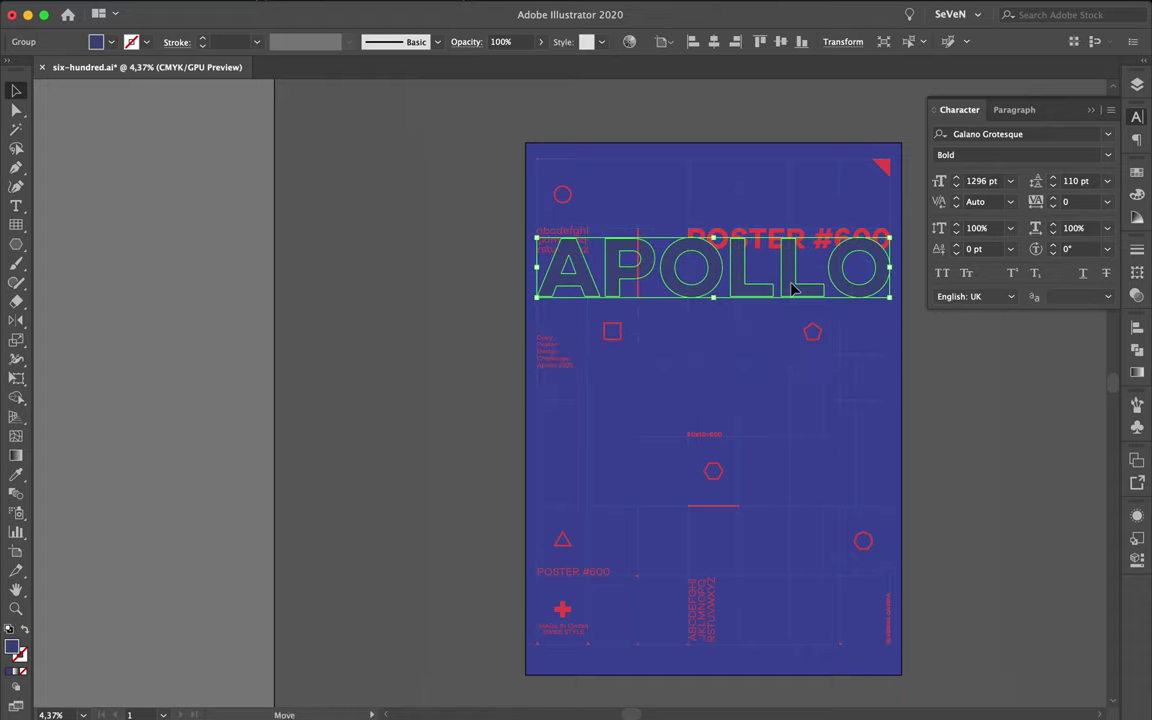
click(792, 335)
click(790, 285)
click(1137, 87)
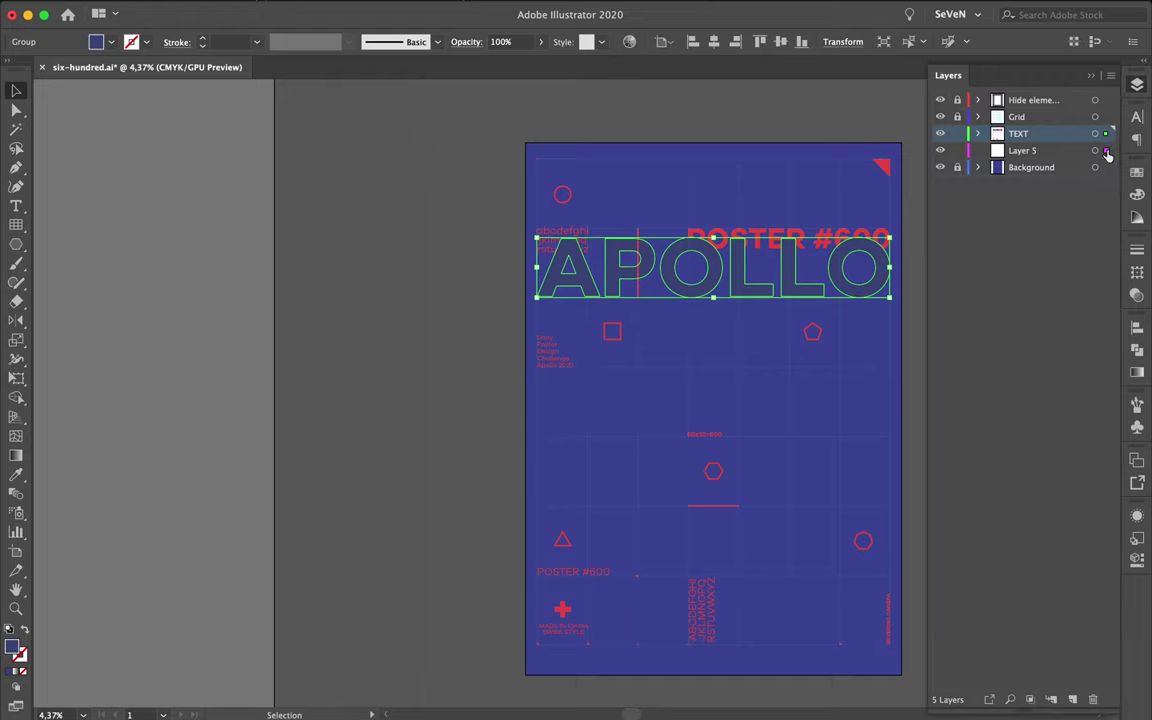
drag(1107, 155, 1107, 155)
click(901, 340)
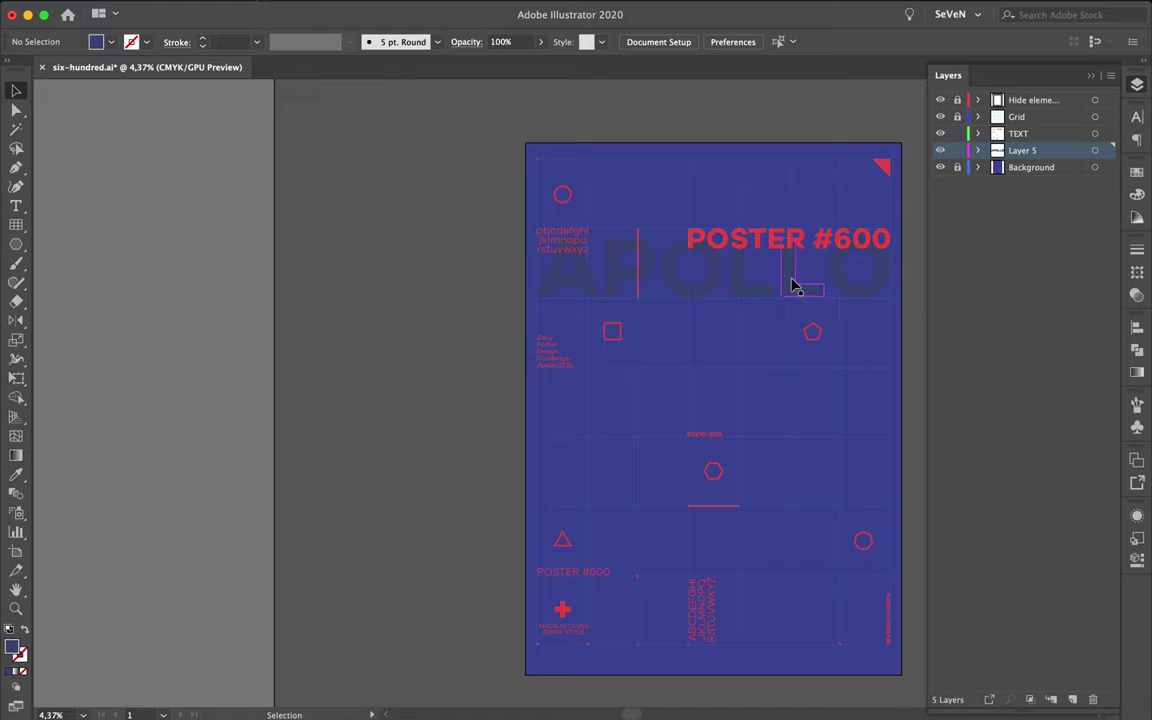
Step: Add a 2020 text object in the dark-blue headline colour
key(t)
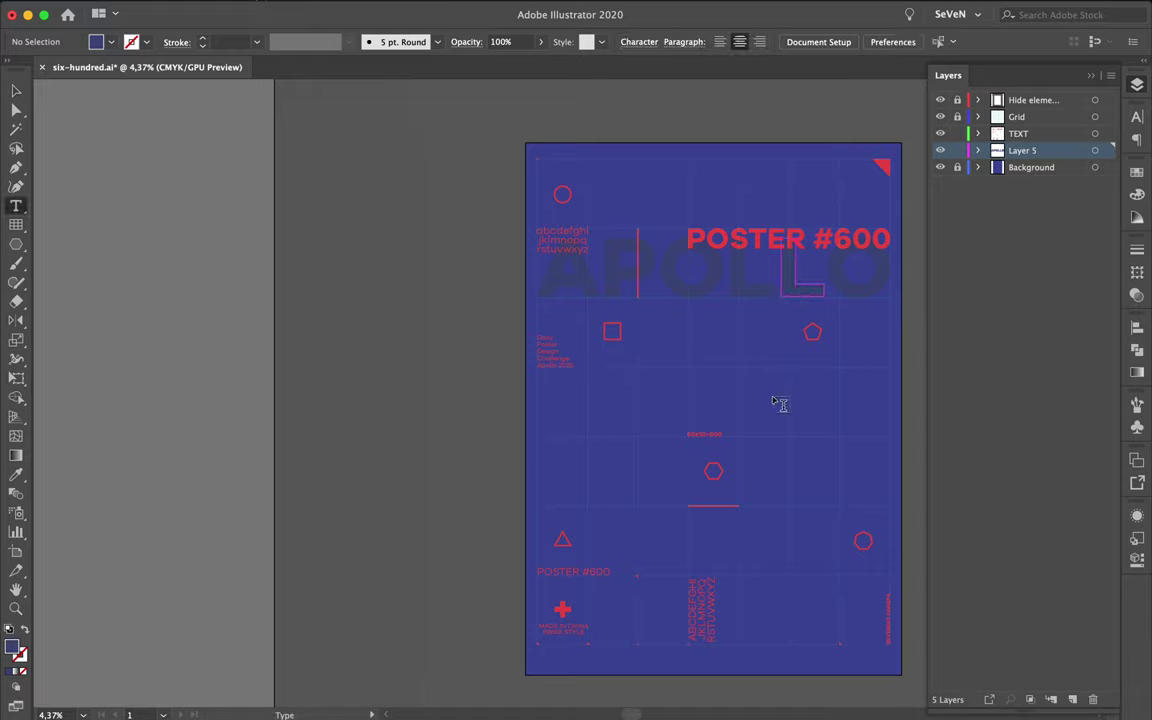
click(806, 398)
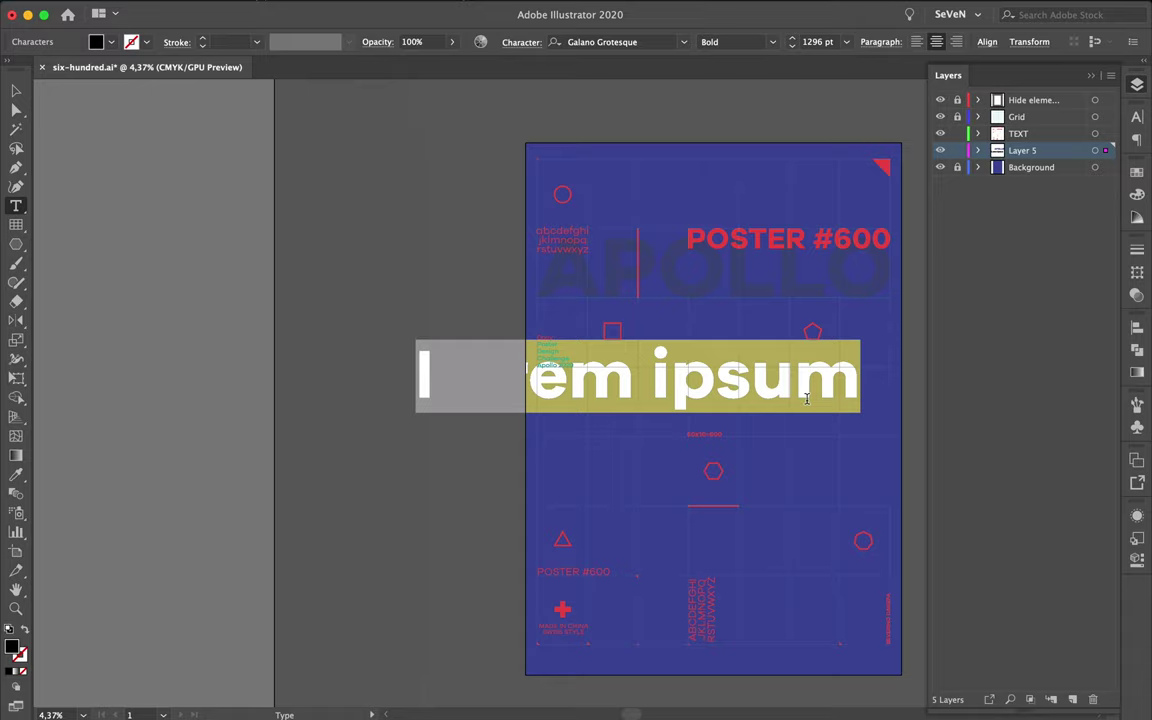
text(2020)
key(Escape)
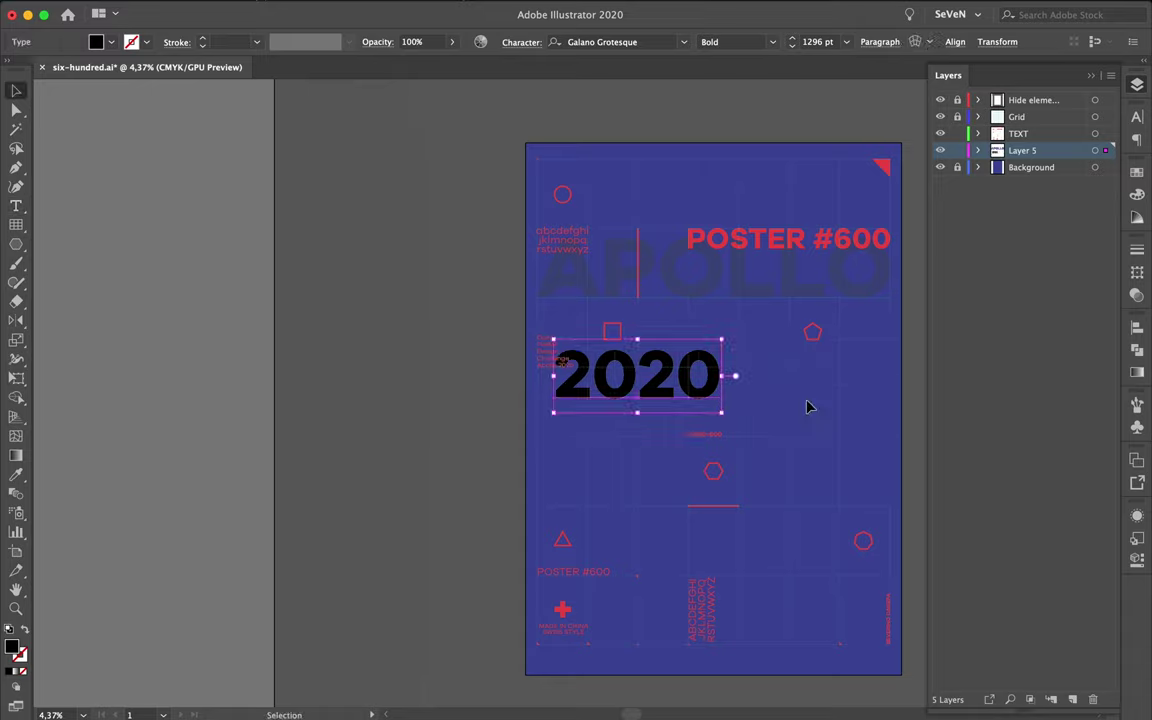
key(i)
click(628, 335)
key(v)
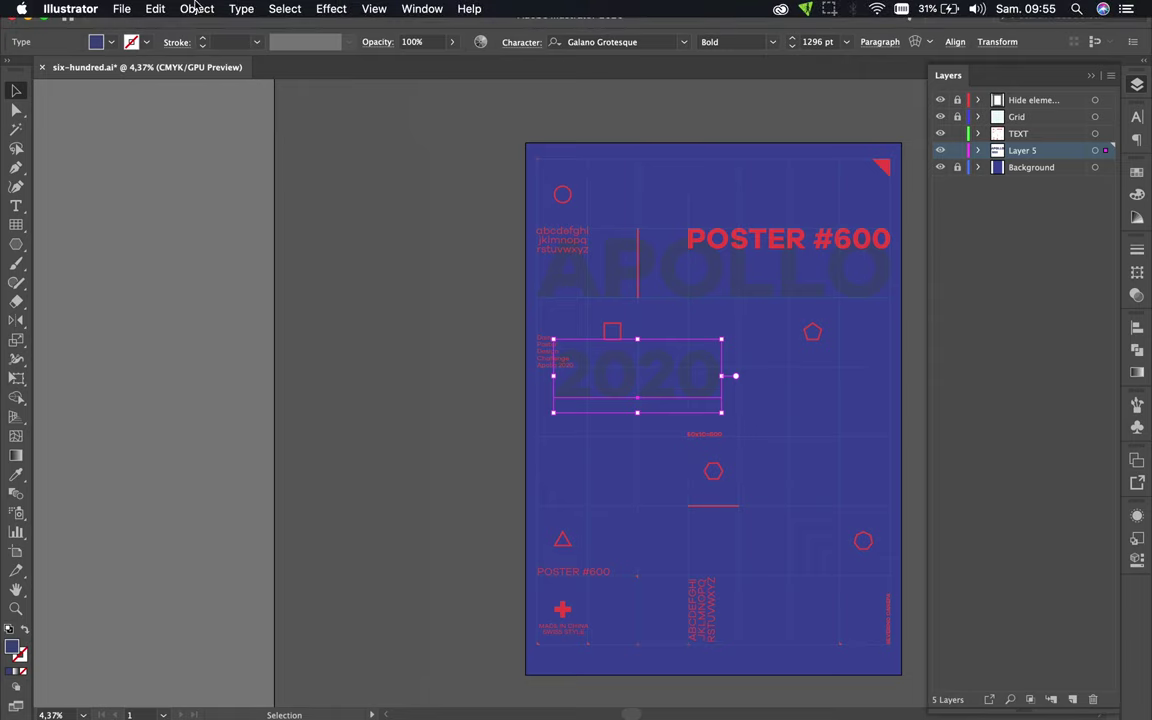
Step: Expand 2020 to outlines, stretch it across the poster's width, and move it into the lower half
click(197, 8)
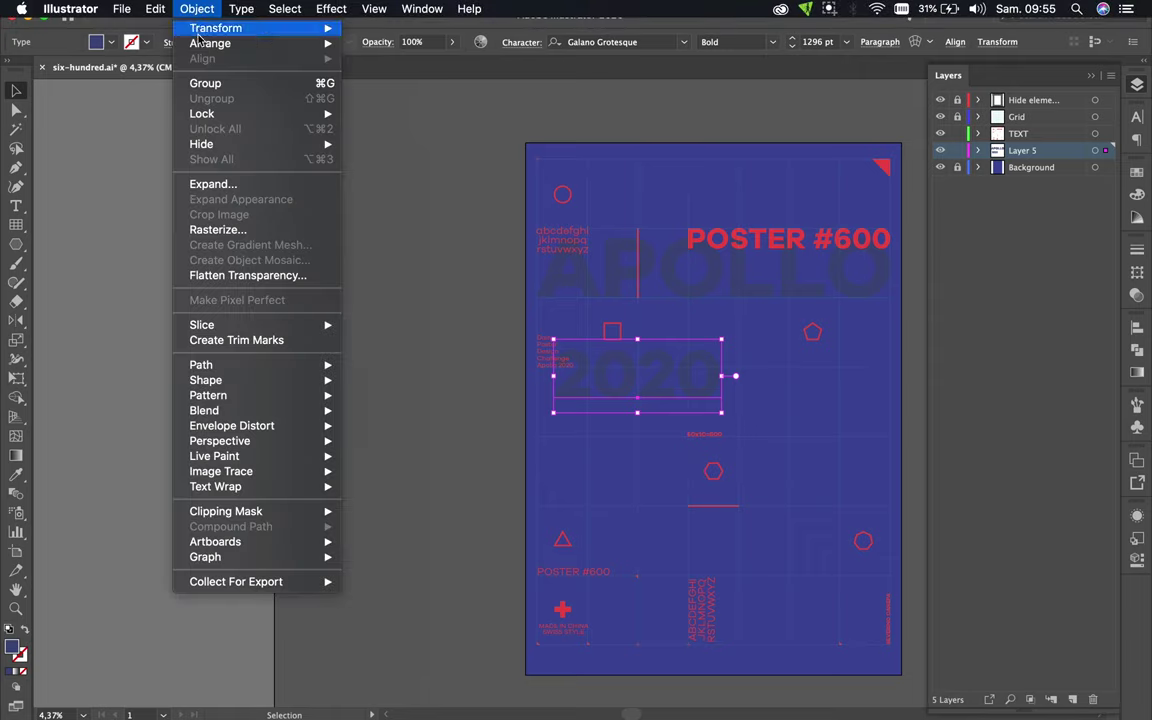
click(231, 184)
click(614, 458)
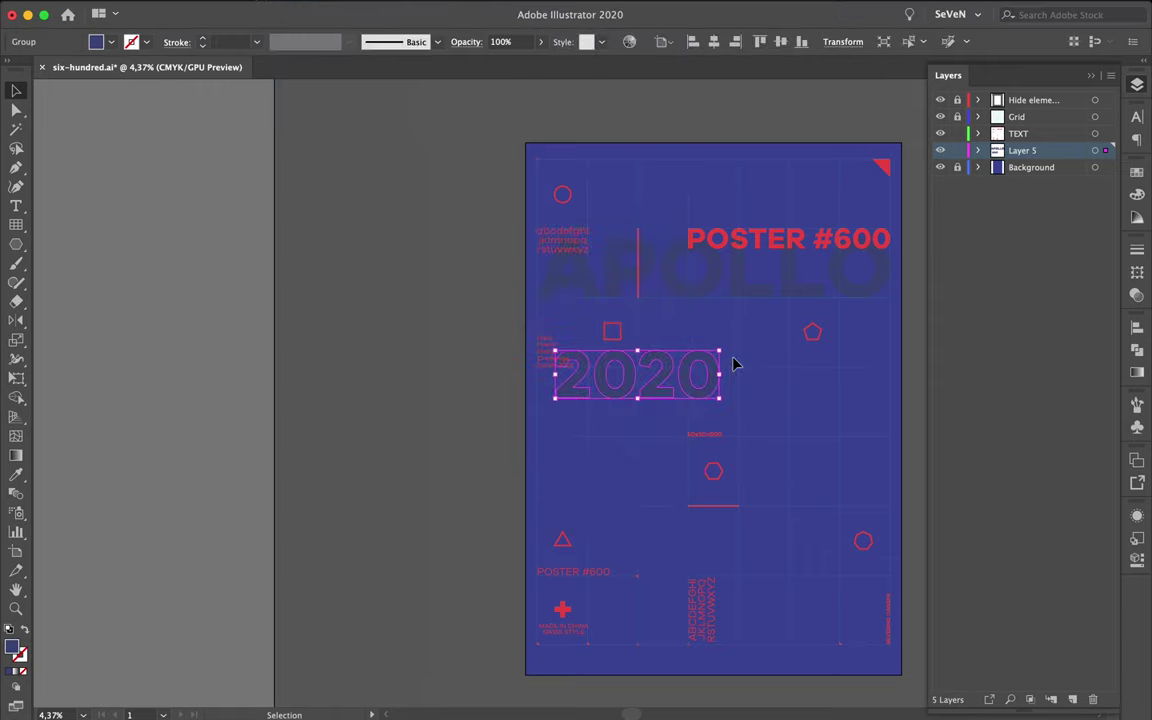
mouse_move(733, 362)
mouse_down()
mouse_move(765, 380)
mouse_move(889, 375)
mouse_up()
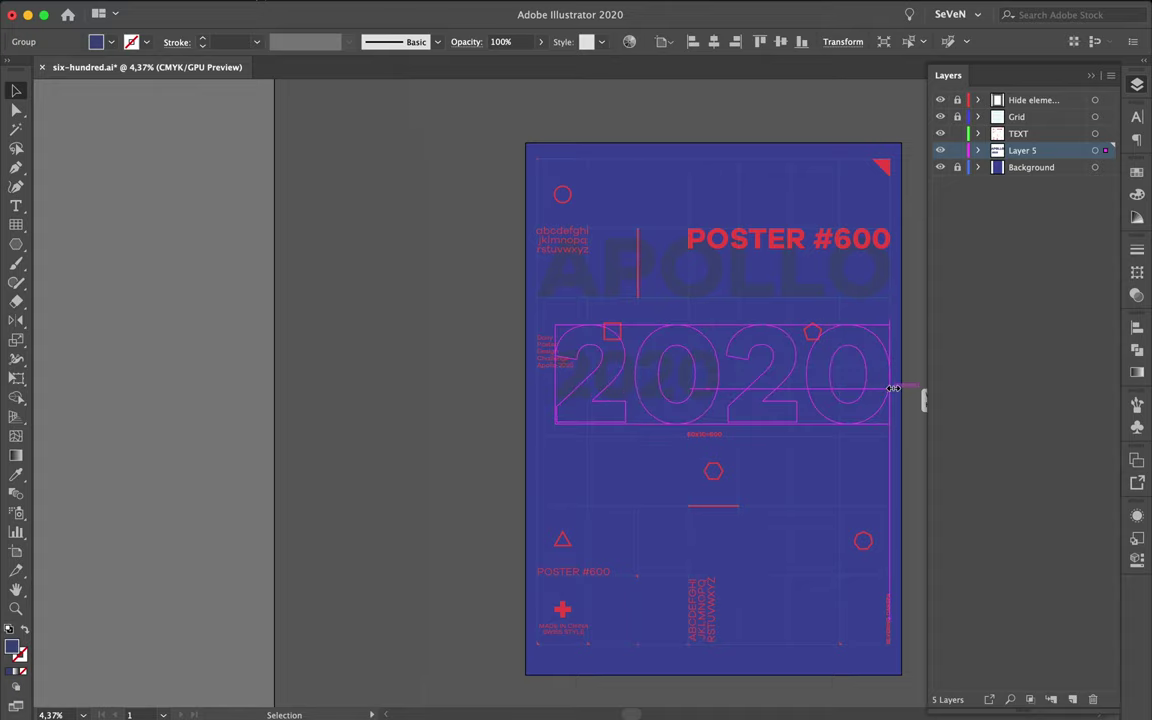
drag(555, 374, 537, 380)
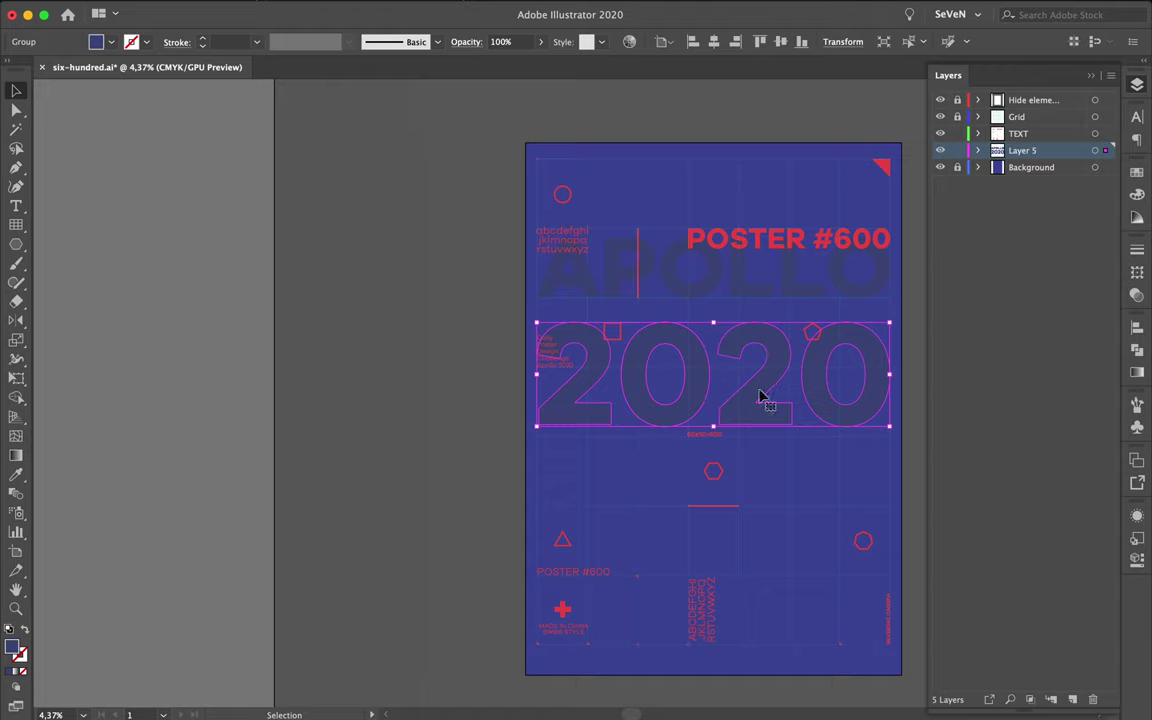
drag(760, 397, 760, 374)
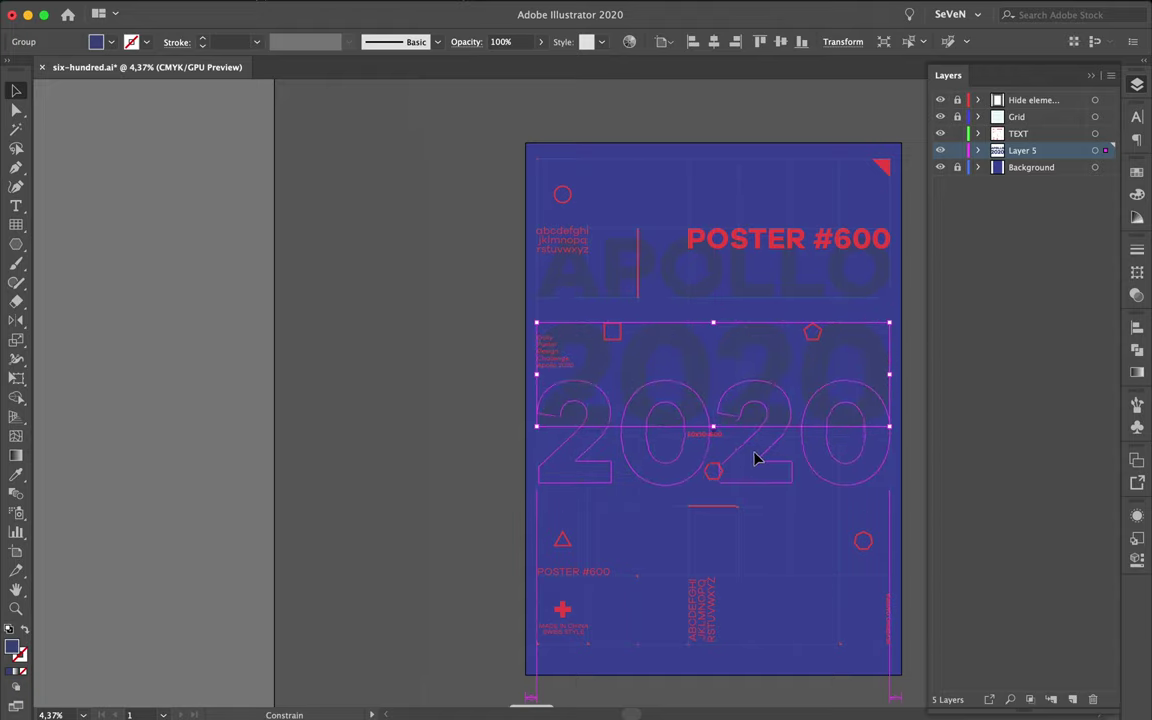
drag(760, 374, 754, 477)
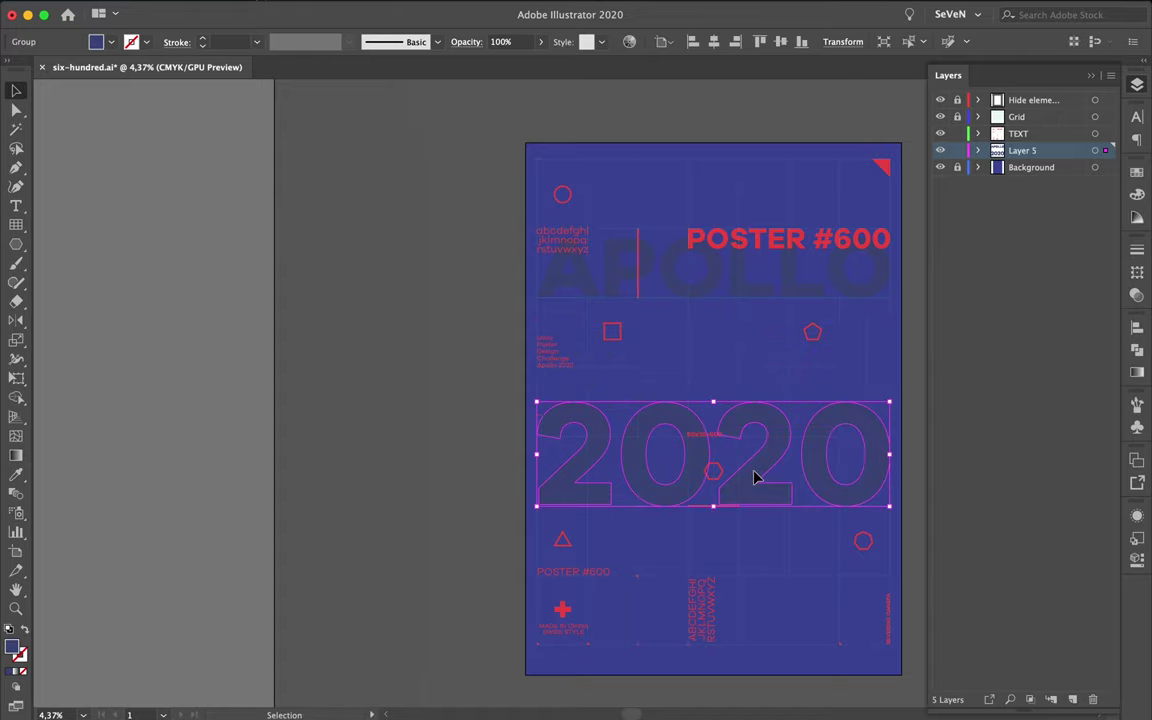
Step: Shift the 2020 numbers sideways to a new position
click(908, 420)
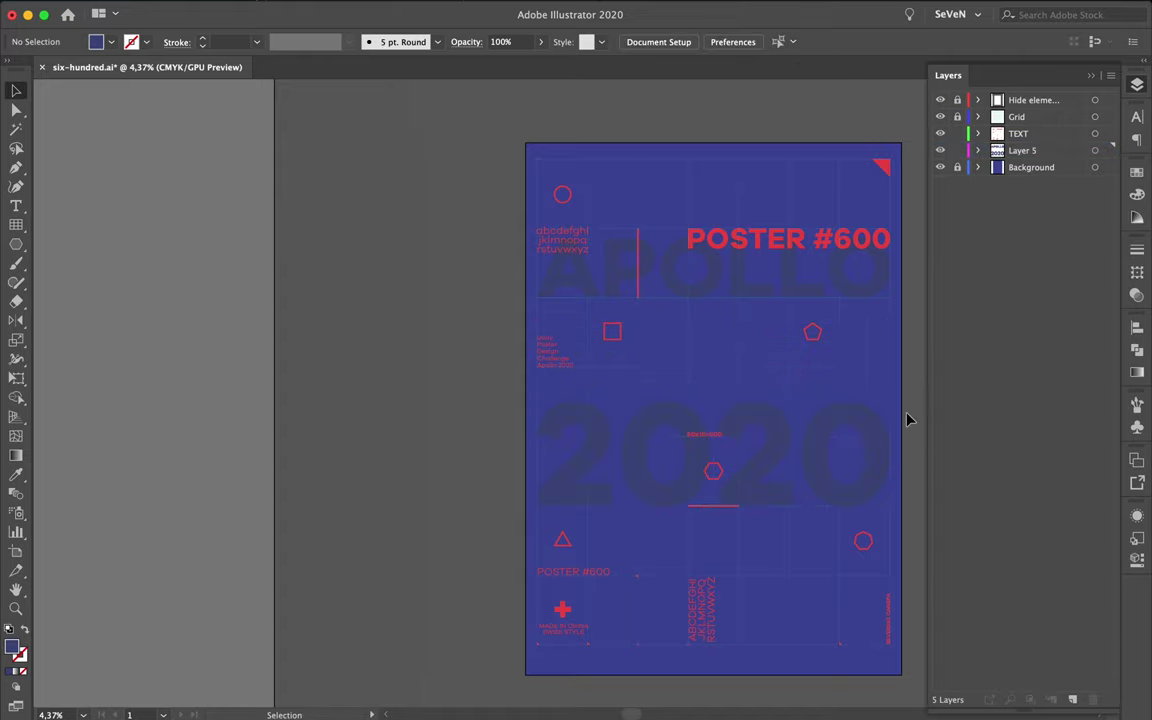
scroll(840, 393, right, 2)
scroll(840, 393, right, 3)
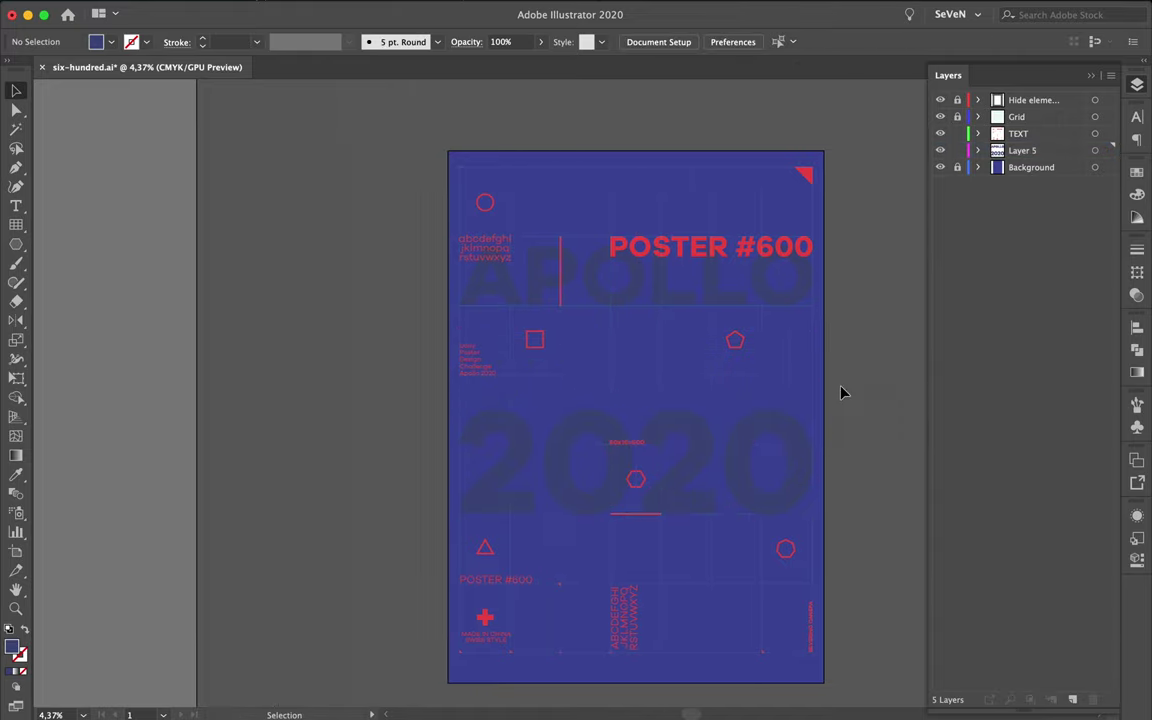
click(692, 430)
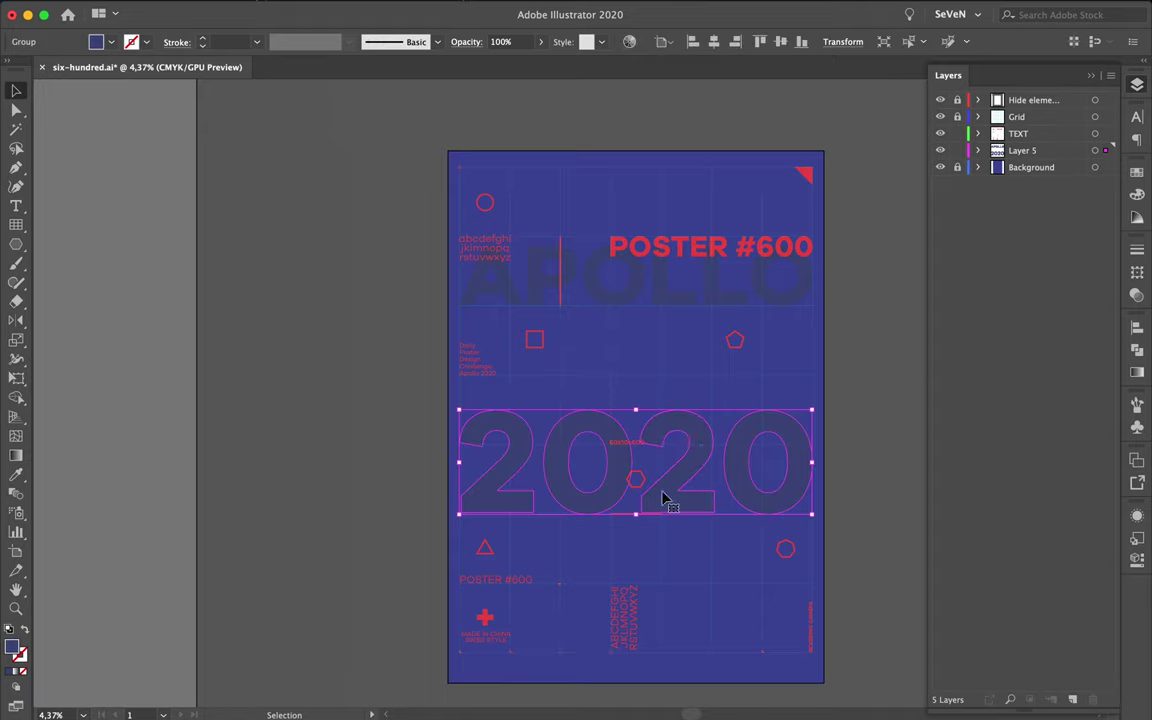
mouse_move(636, 513)
mouse_down()
mouse_move(670, 497)
mouse_move(676, 508)
mouse_up()
Step: Inside the APOLLO group, nudge A and P right three steps, then A, P and O one more
scroll(560, 329, up, 3)
scroll(560, 329, up, 2)
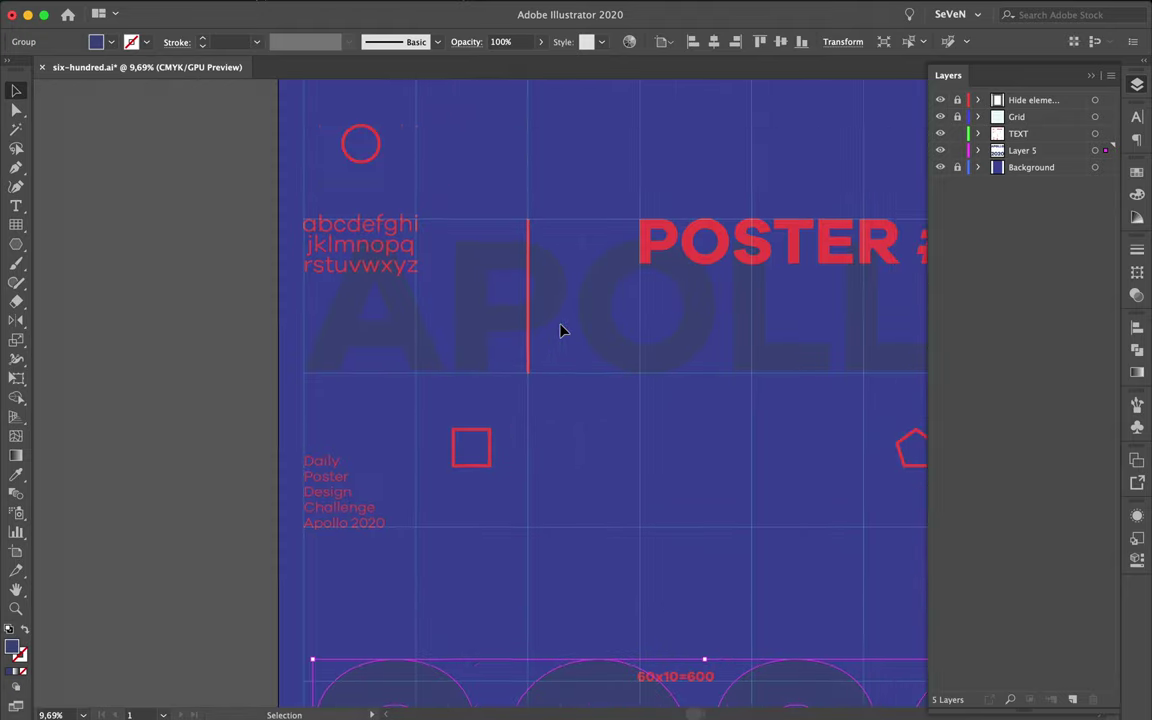
double_click(435, 361)
click(431, 355)
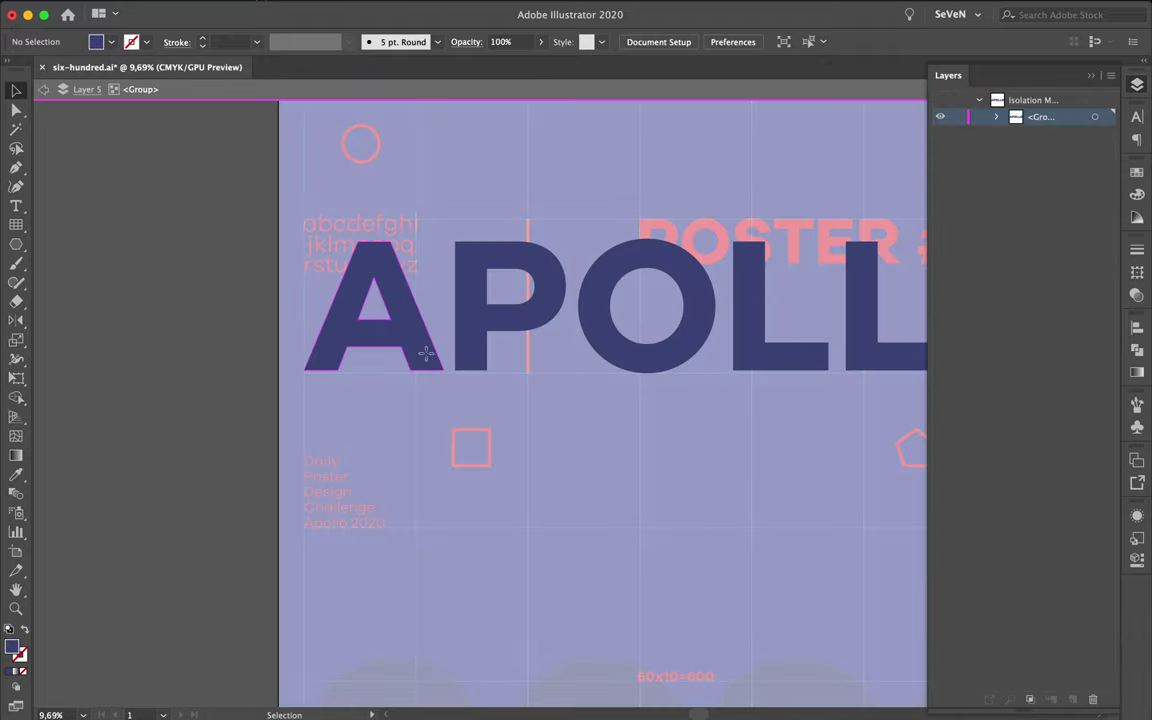
click(426, 355)
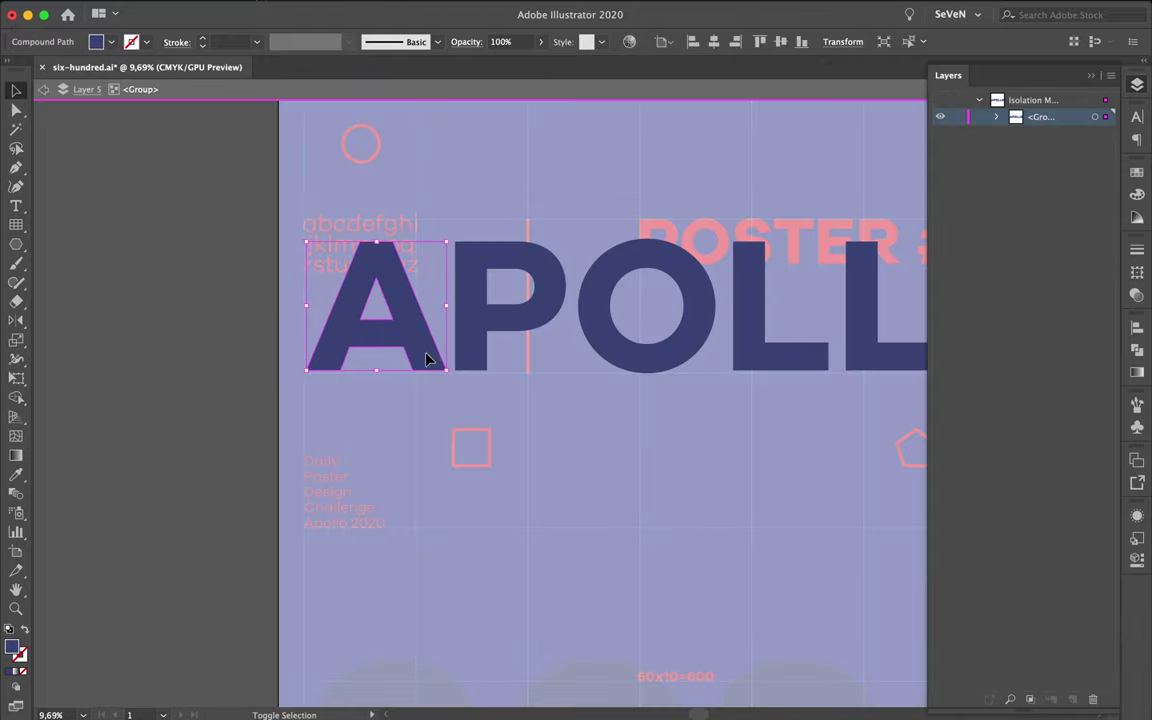
shift+click(469, 344)
key(shift+Right)
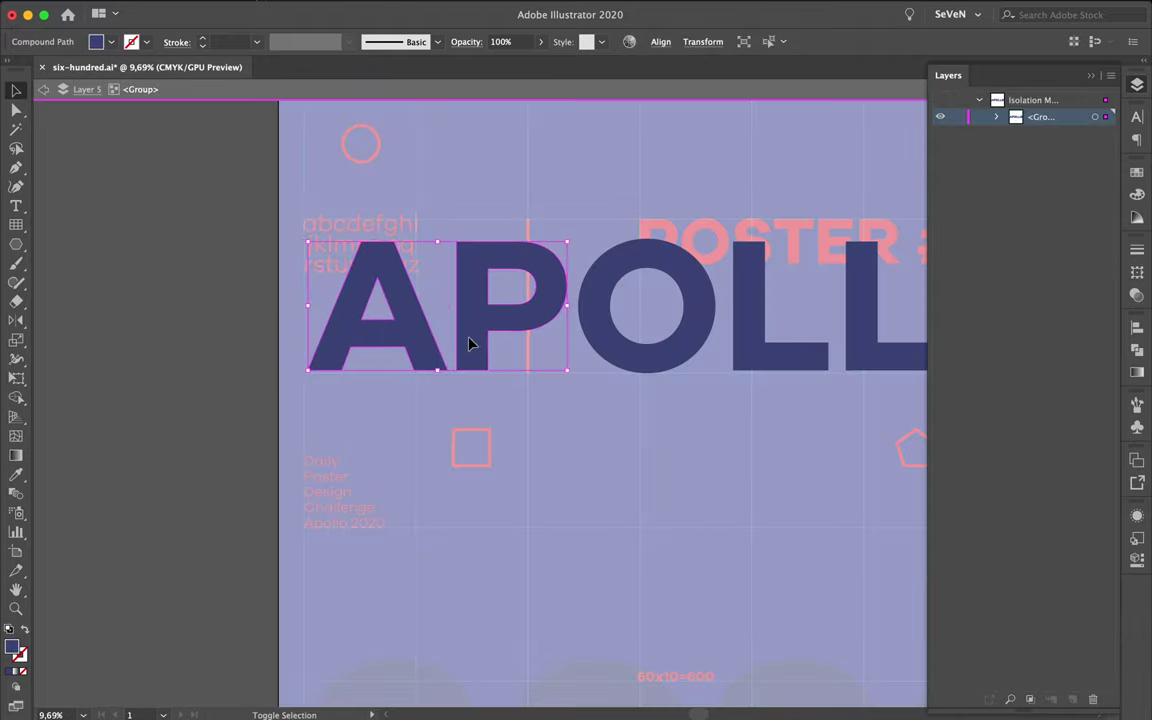
key(shift+Right)
key(shift+Right)
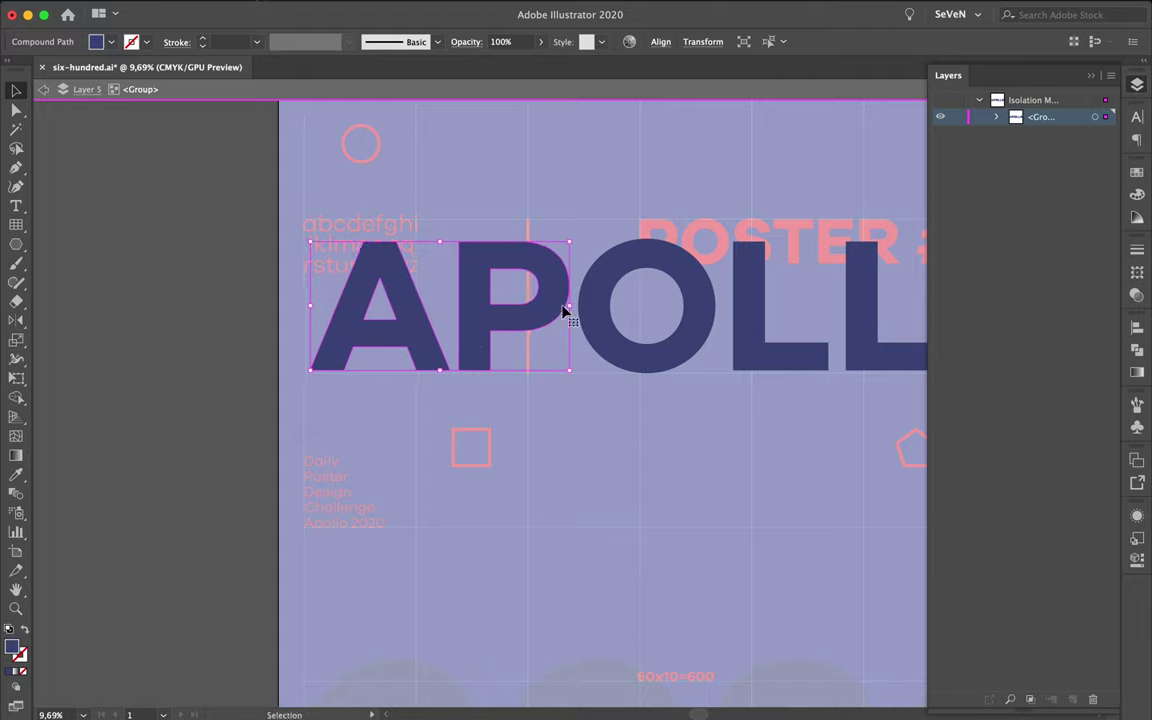
key(shift+Right)
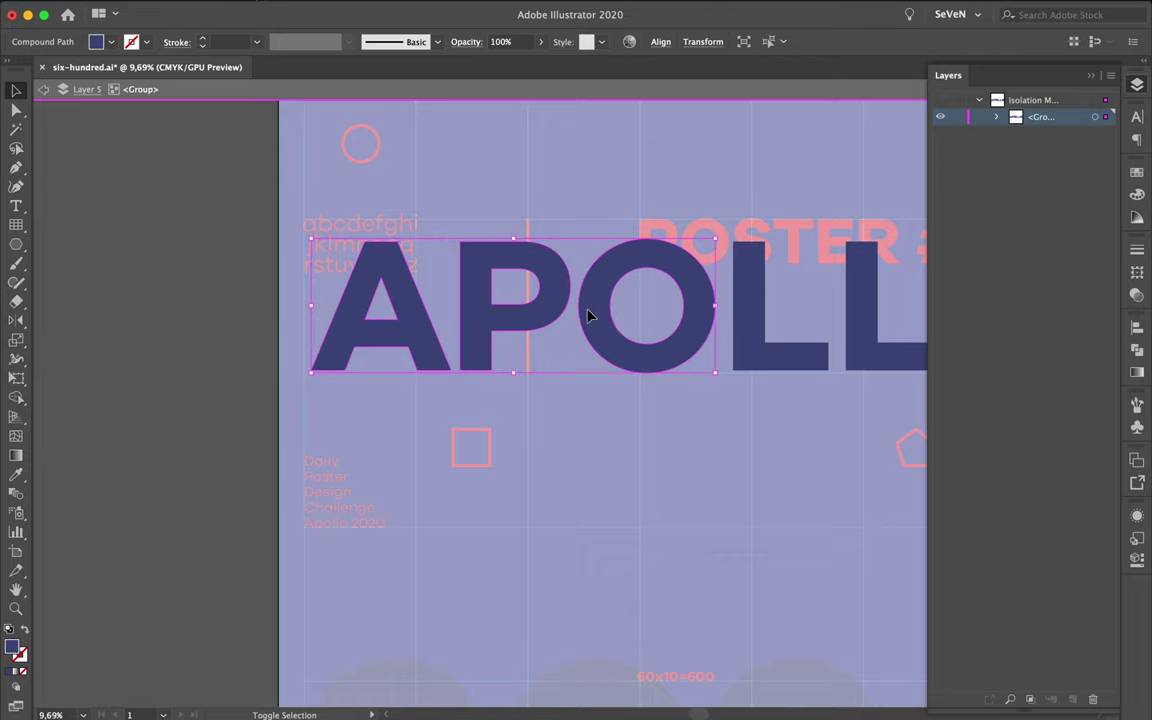
shift+click(589, 314)
key(shift+Right)
key(shift+Right)
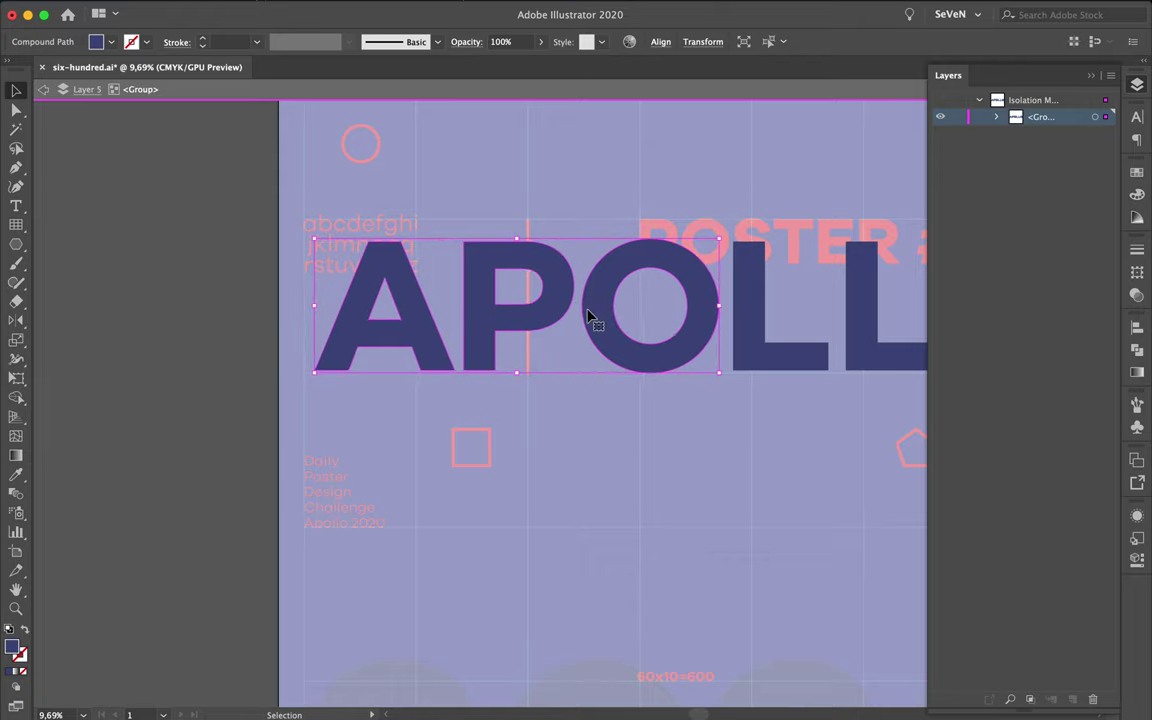
Step: Add each L to the letter selection, nudging right after each, closer to the final O
scroll(589, 316, right, 5)
shift+click(587, 351)
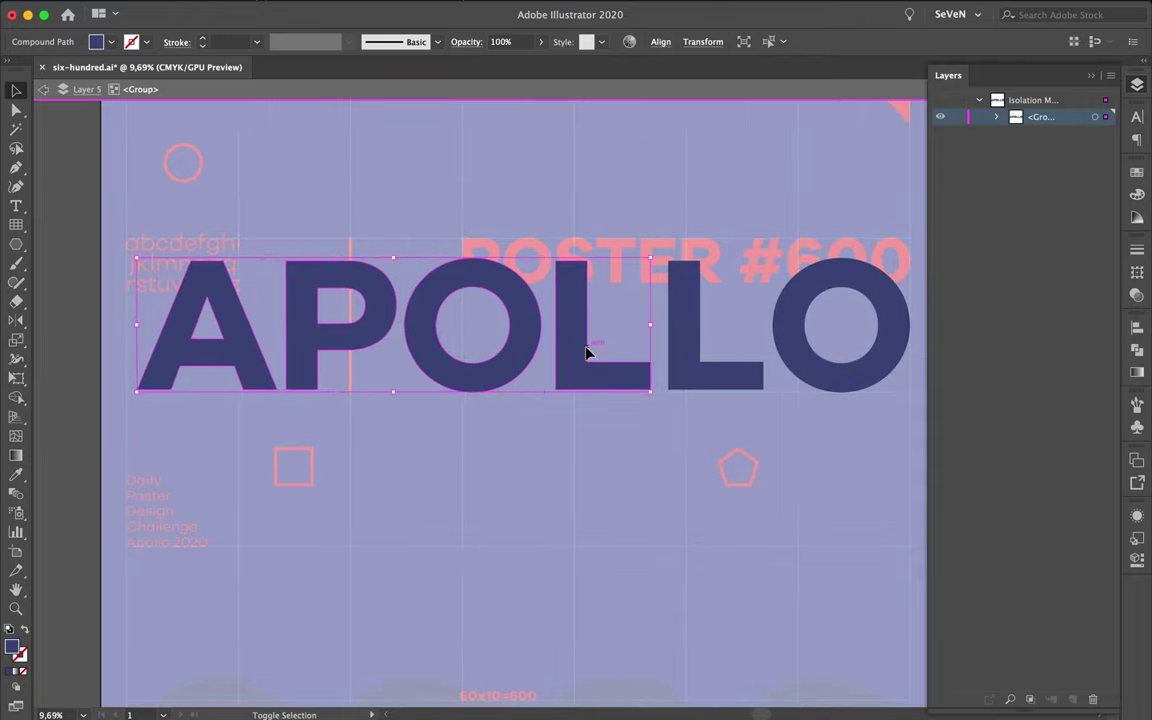
key(shift+Right)
key(shift+Right)
shift+click(688, 369)
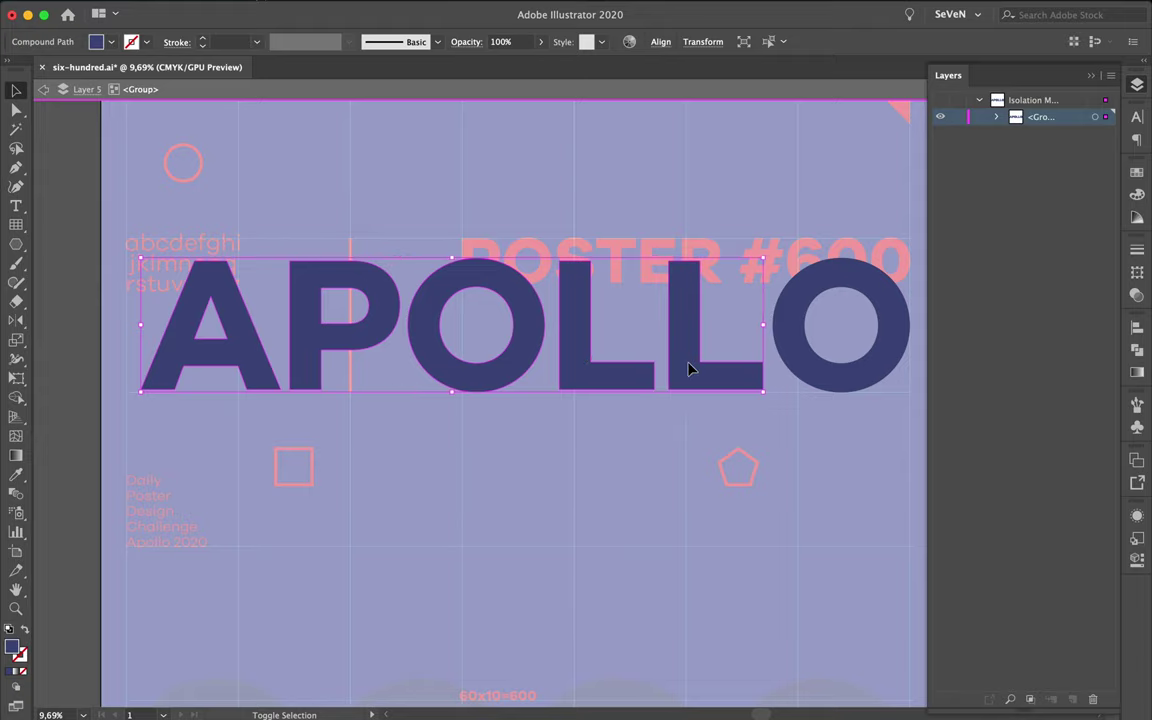
key(shift+Right)
key(shift+Right)
key(shift+Right)
scroll(690, 370, right, 1)
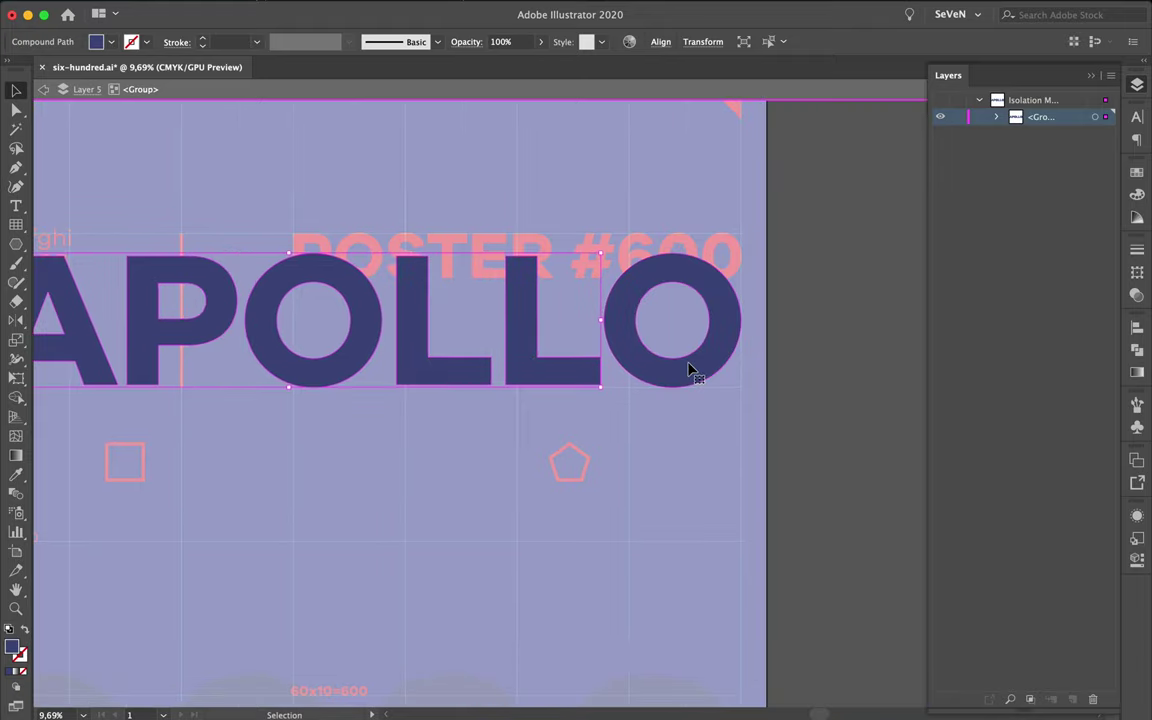
click(684, 370)
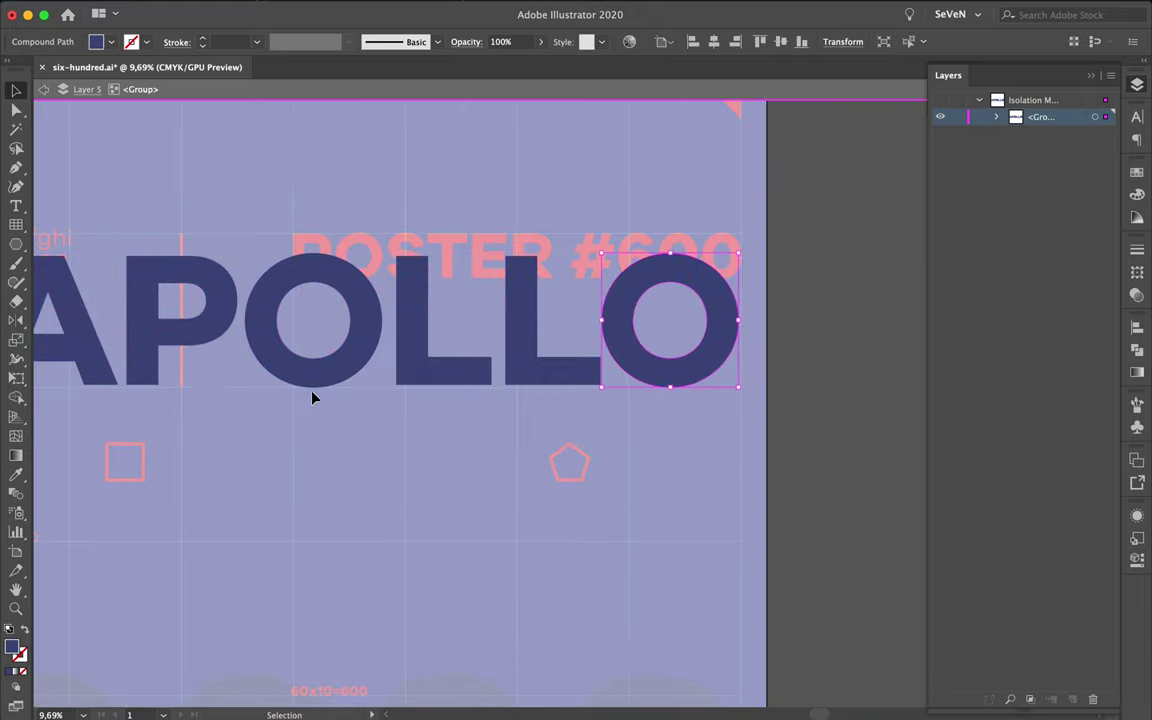
shift+click(417, 376)
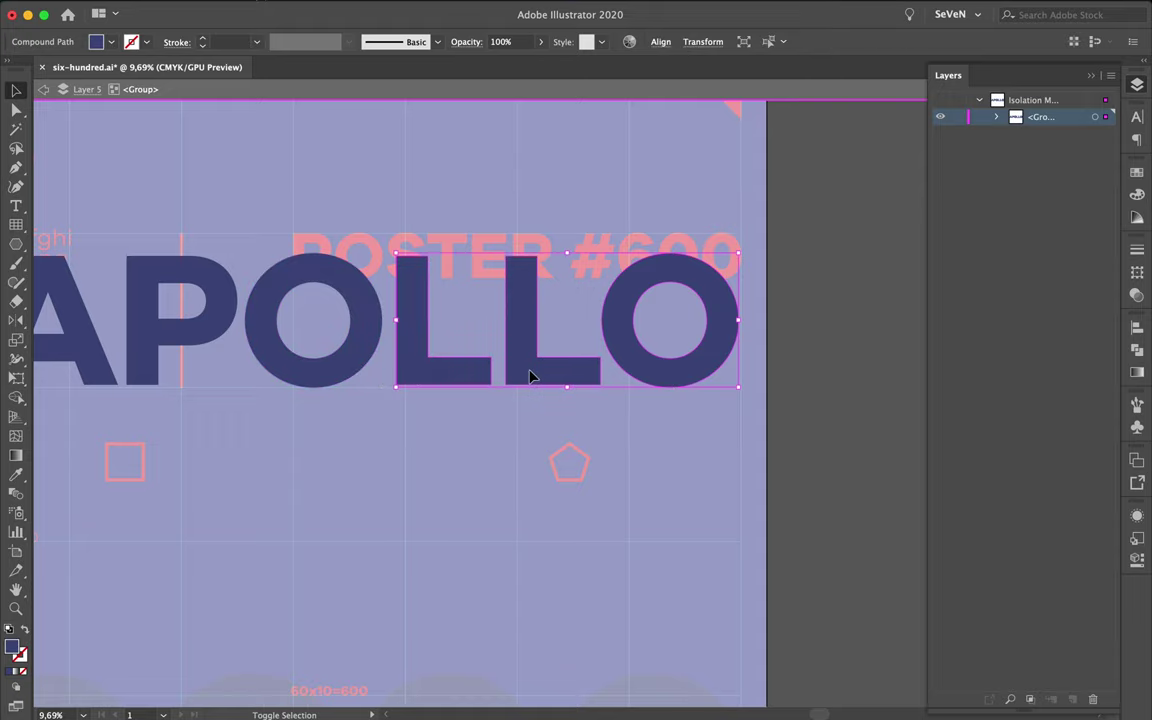
Step: Nudge the letter A on its own closer to the P
scroll(499, 329, left, 1)
scroll(450, 320, left, 3)
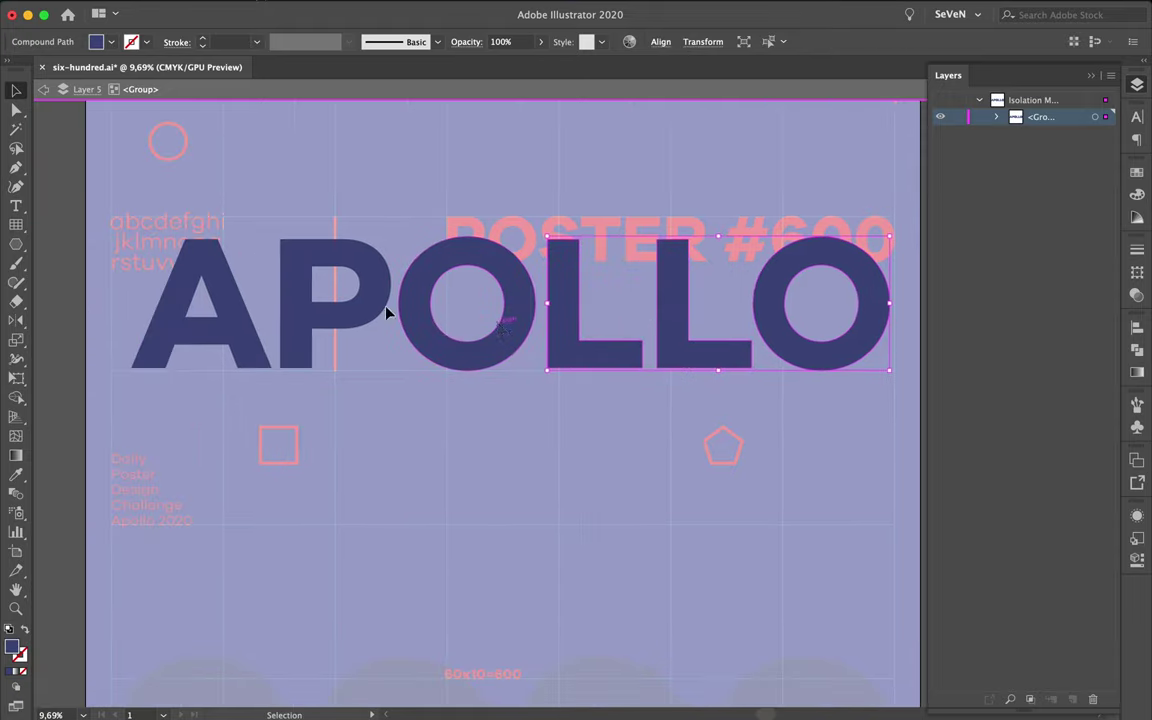
shift+click(238, 306)
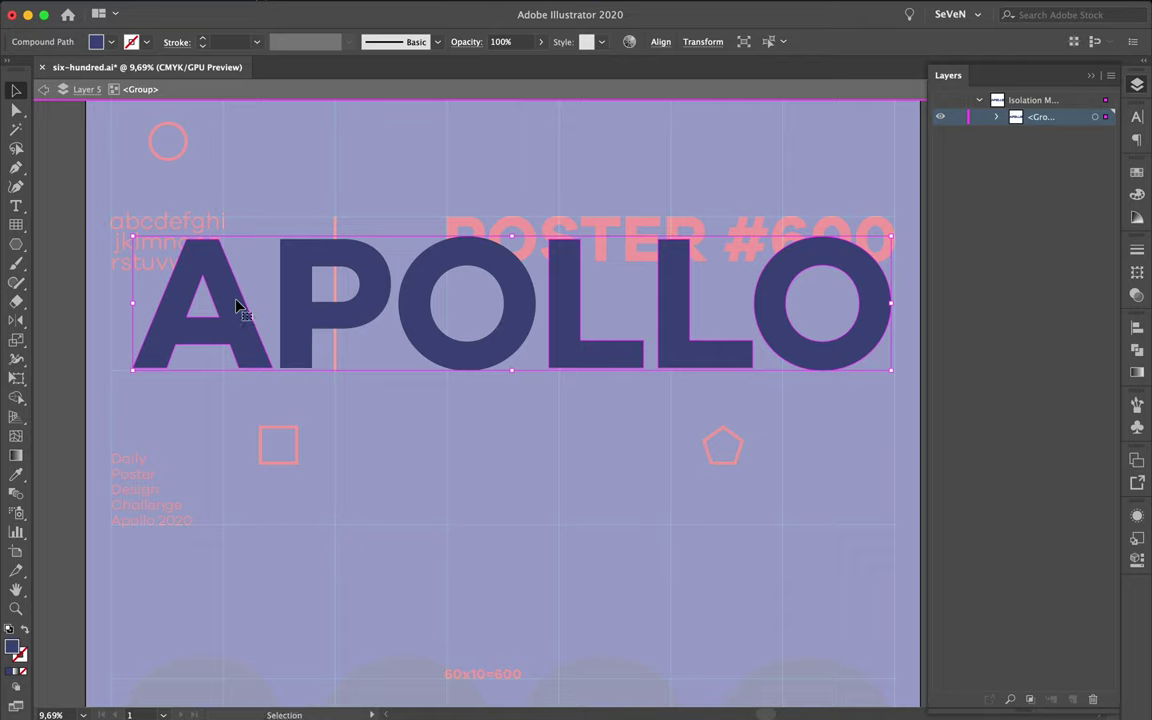
click(278, 237)
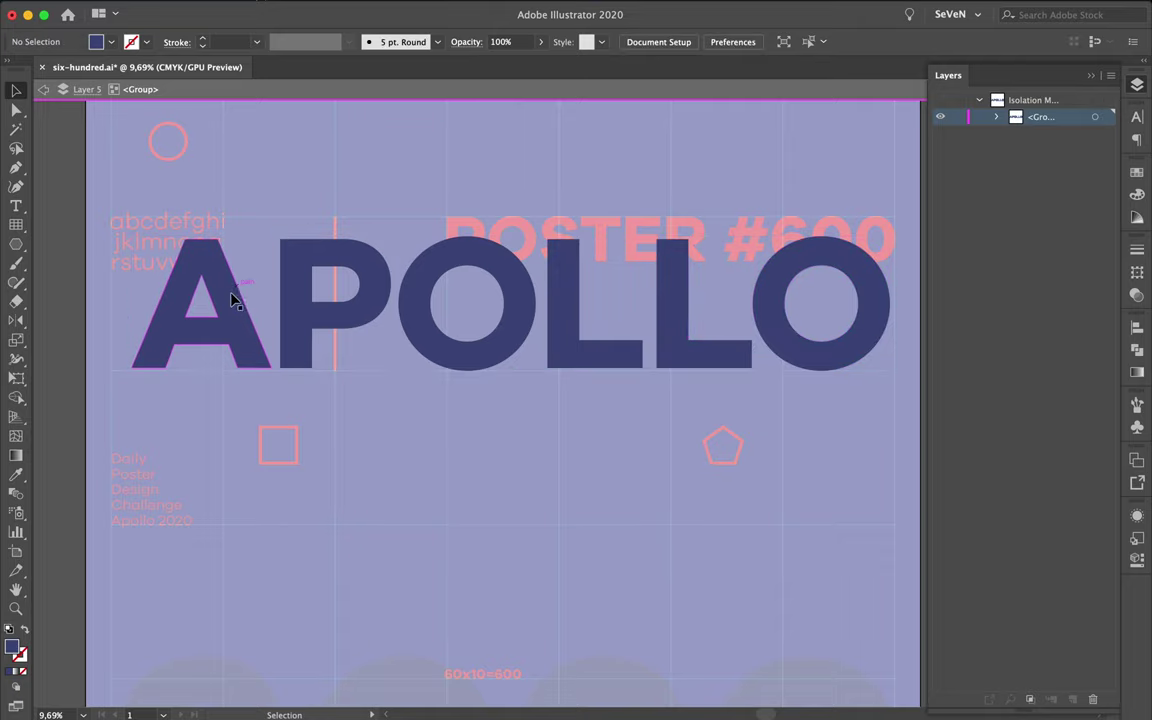
click(229, 303)
key(shift+Right)
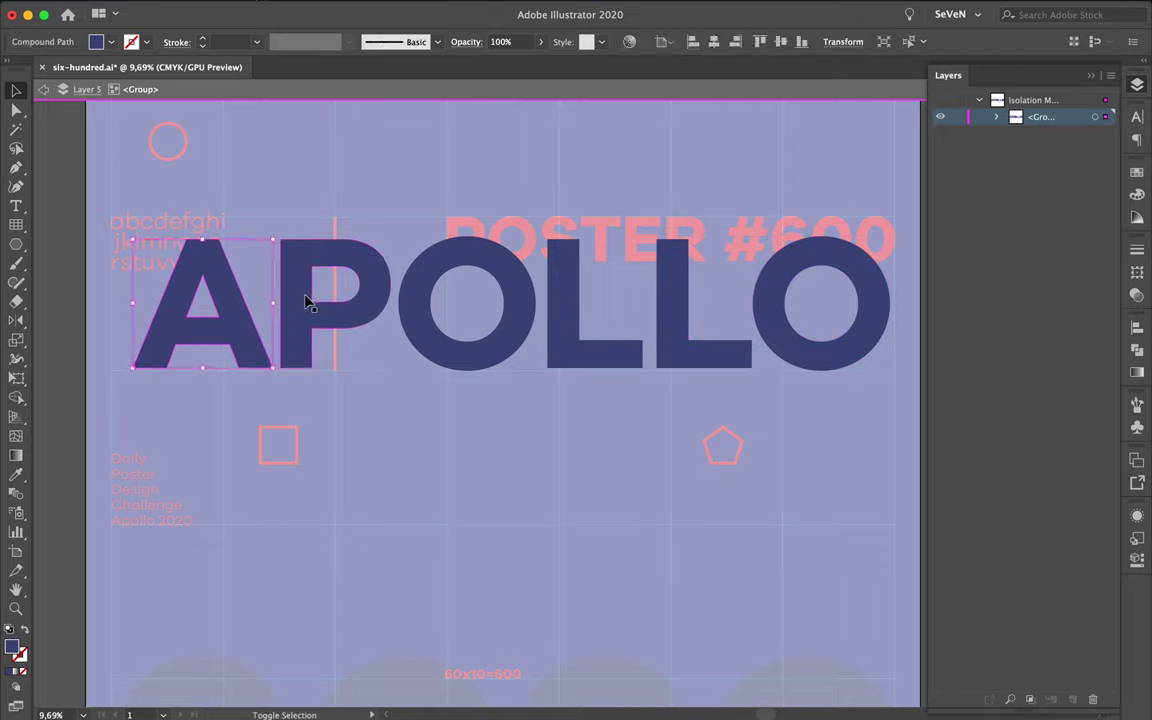
Step: Exit the APOLLO group and enlarge it up and left toward the margin
scroll(297, 261, down, 1)
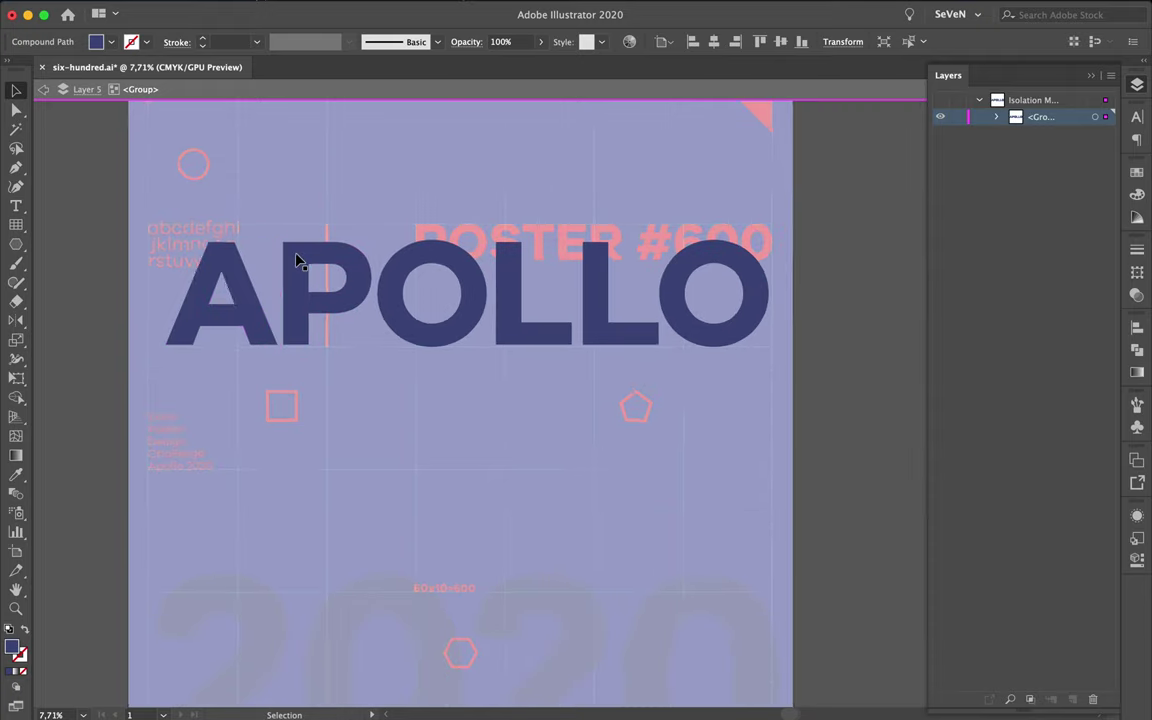
double_click(309, 177)
click(301, 298)
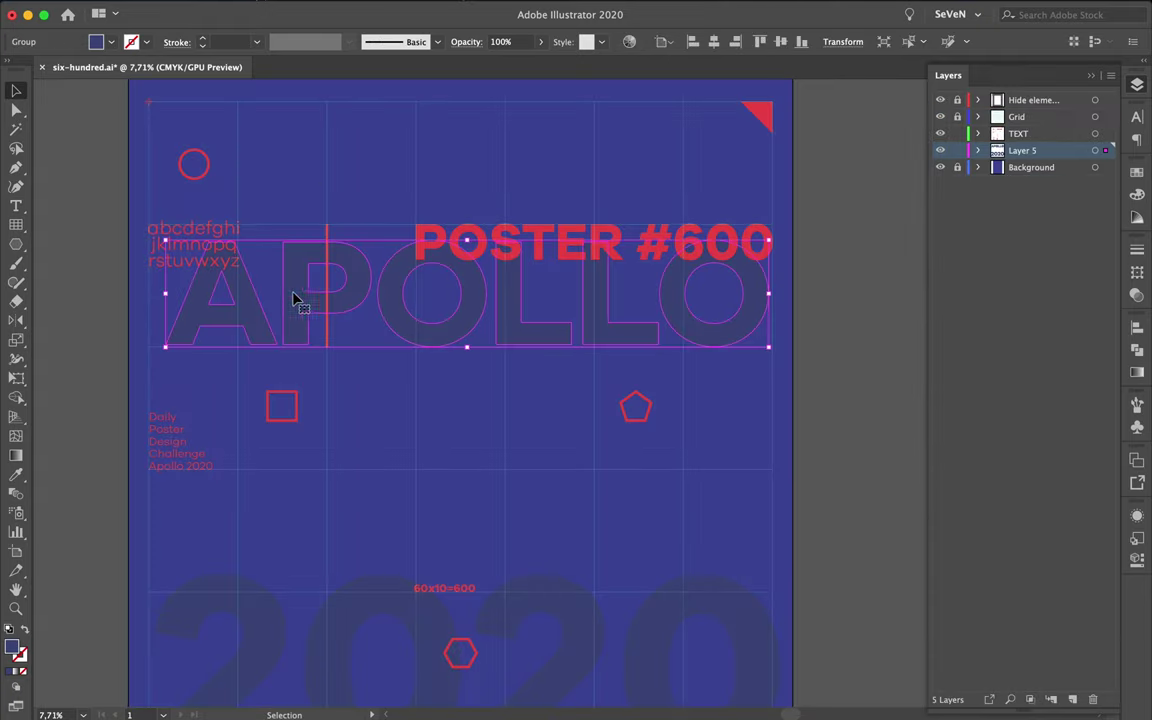
drag(165, 240, 149, 232)
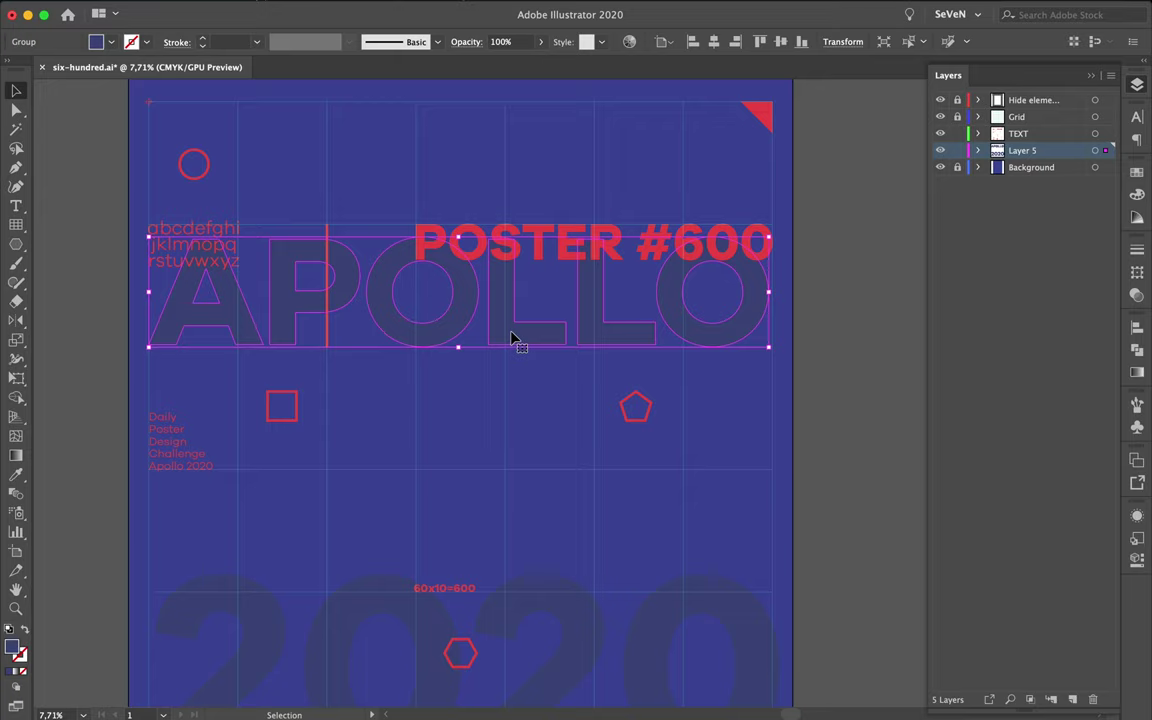
Step: Reselect the APOLLO group and start stretching it taller from its top edge
click(496, 409)
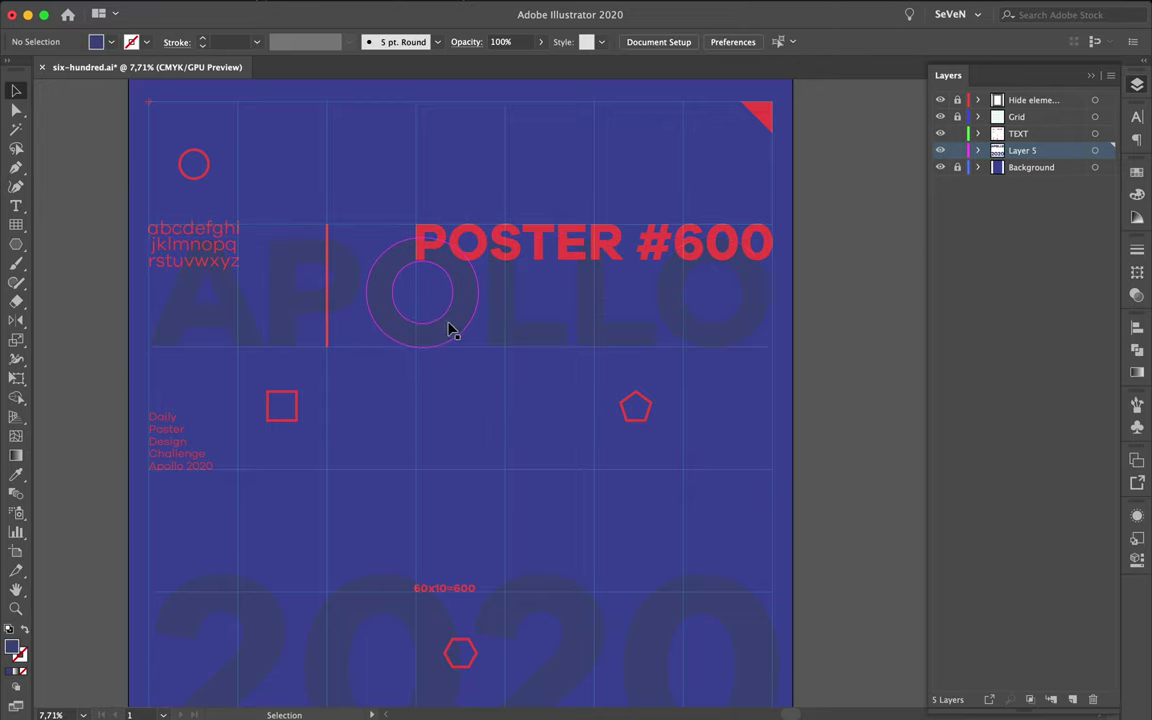
click(450, 327)
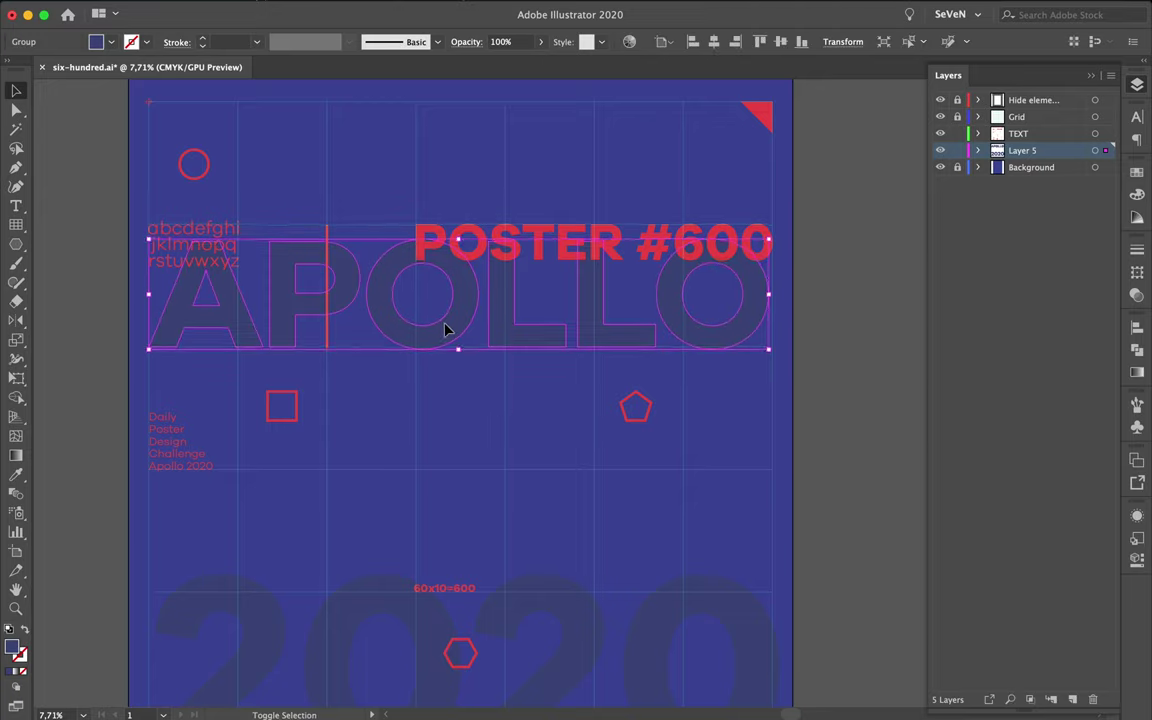
click(437, 435)
click(458, 327)
drag(458, 236, 458, 222)
Step: Stretch APOLLO up until its top lines up with the top of POSTER #600
scroll(458, 222, up, 1)
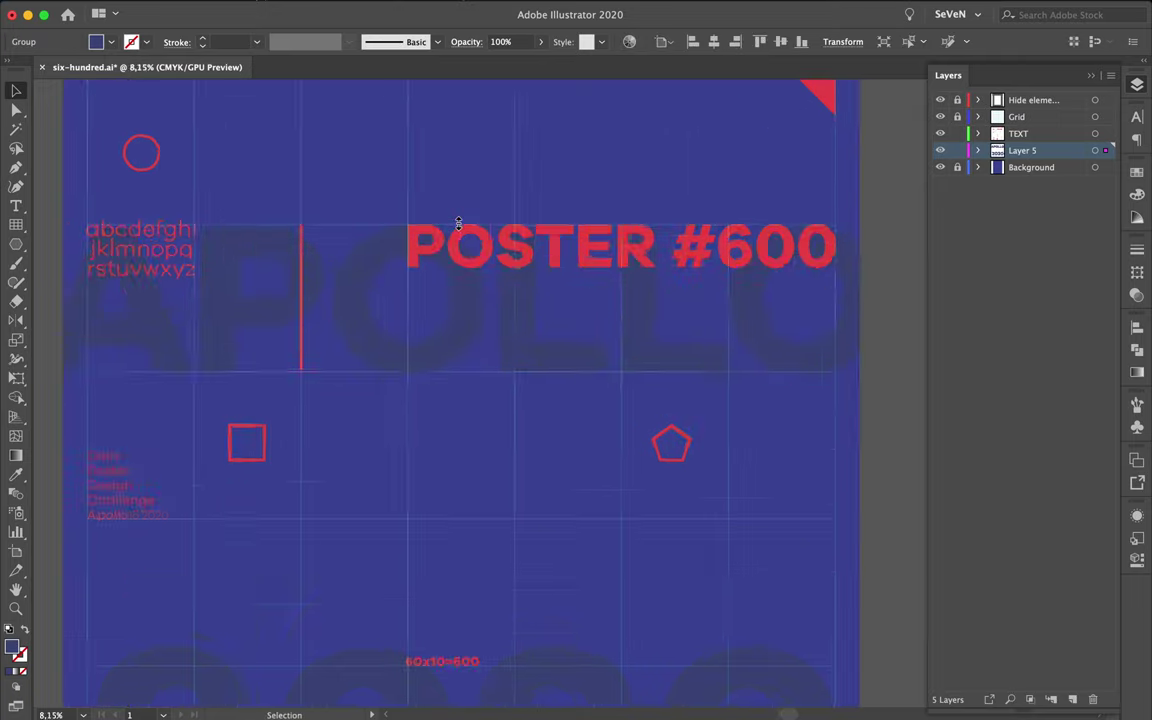
scroll(458, 222, up, 10)
scroll(458, 222, up, 8)
scroll(458, 222, up, 2)
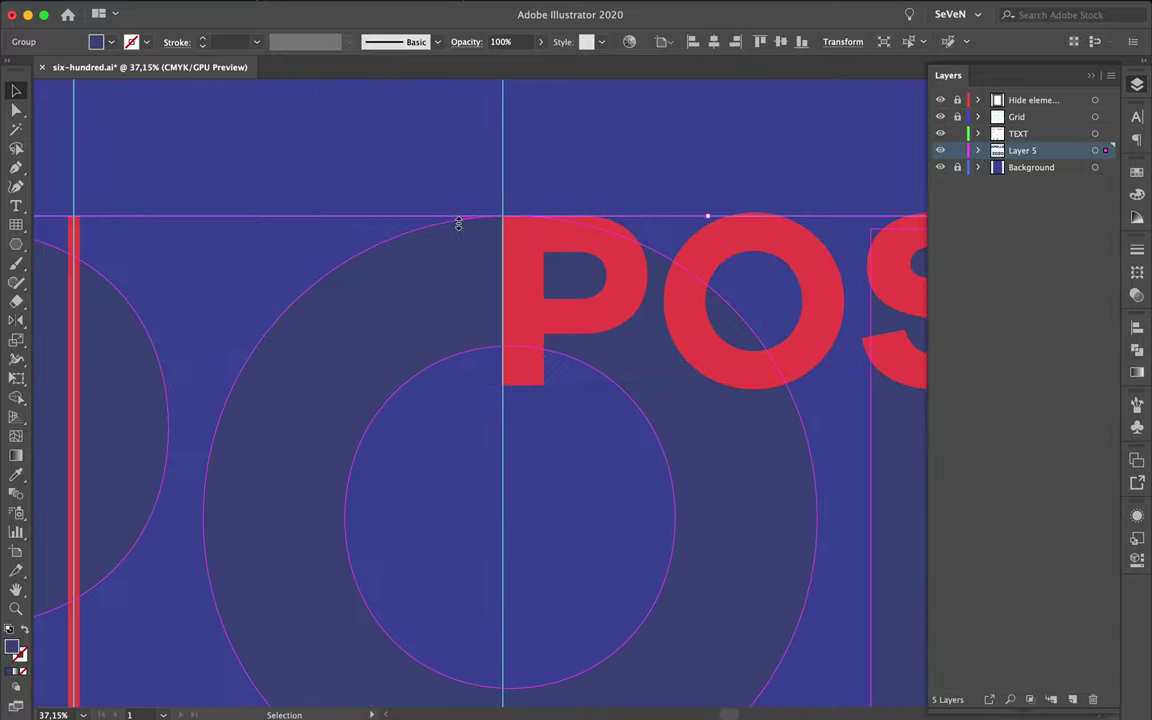
scroll(458, 224, left, 3)
scroll(458, 229, down, 6)
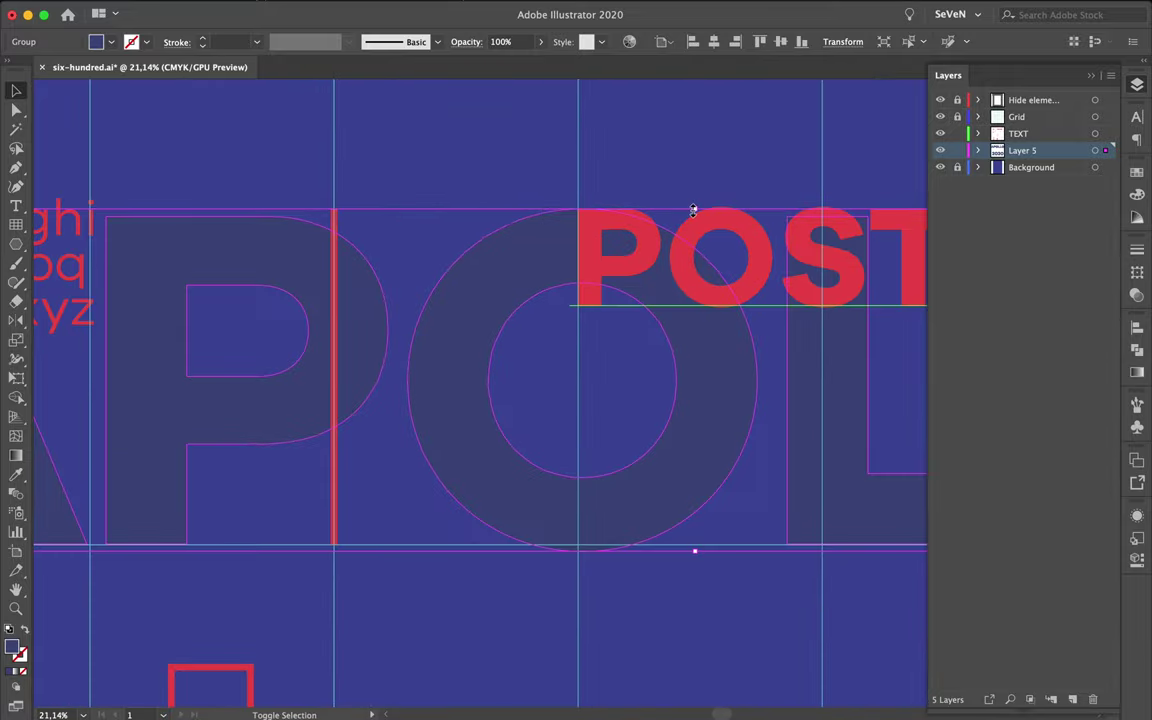
drag(693, 210, 693, 204)
scroll(524, 290, down, 3)
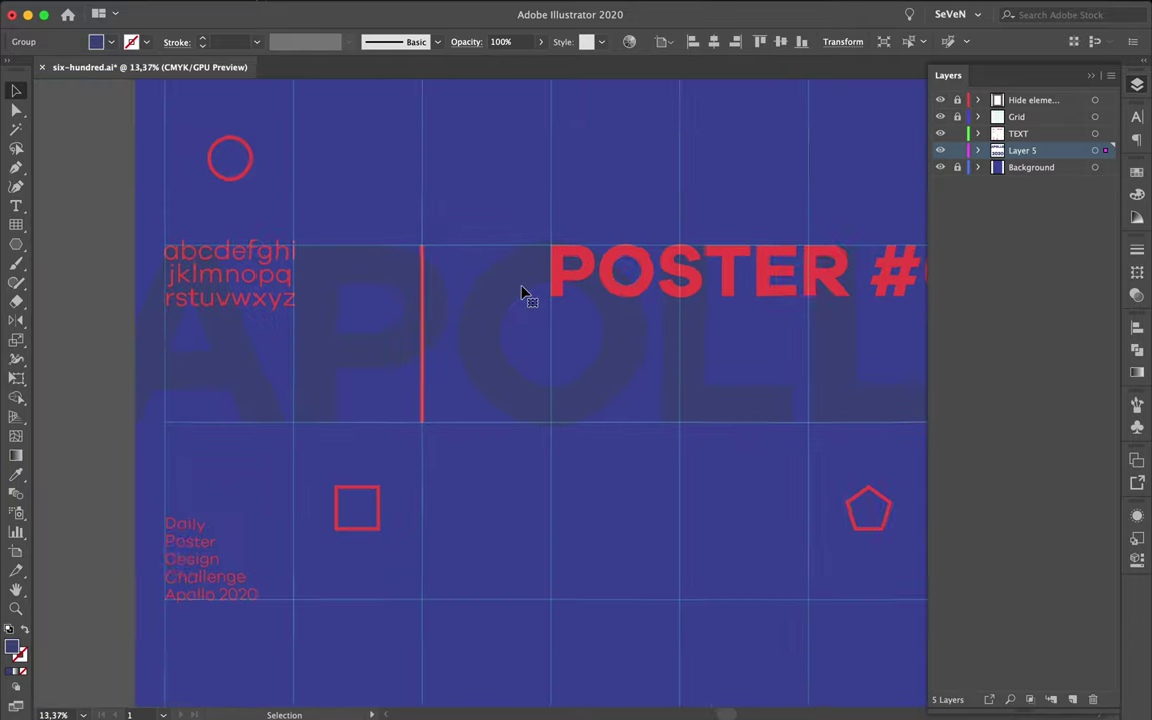
scroll(524, 290, down, 2)
scroll(524, 290, down, 2)
click(546, 232)
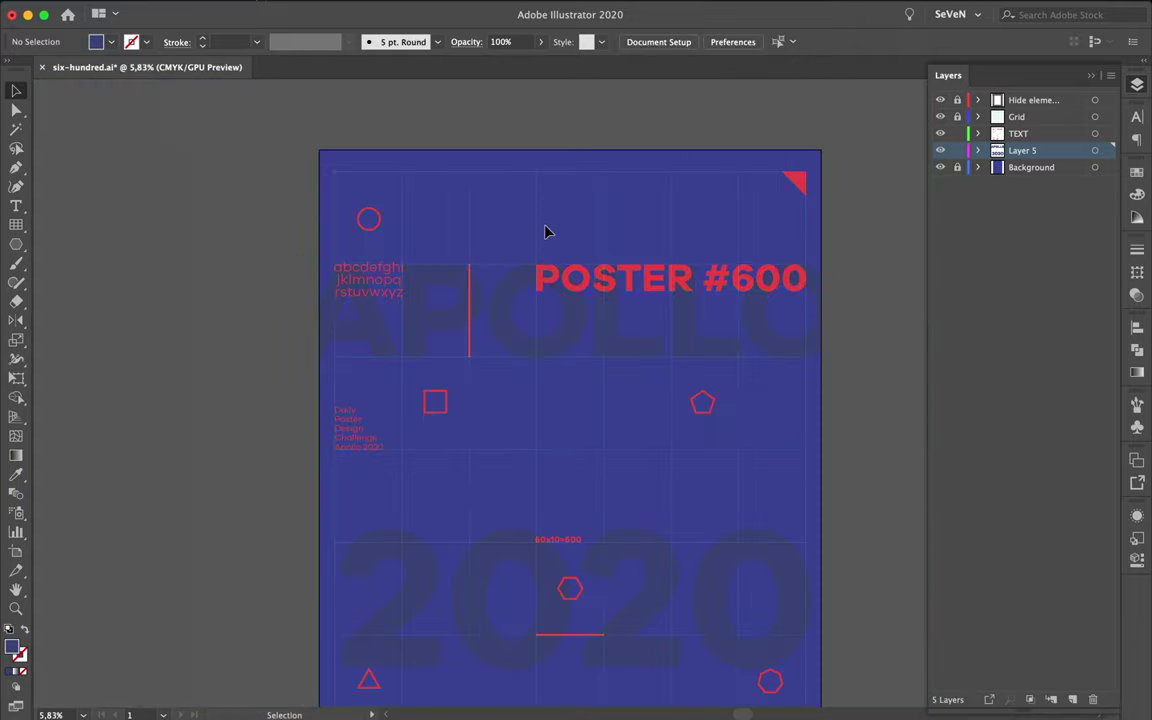
scroll(422, 342, up, 2)
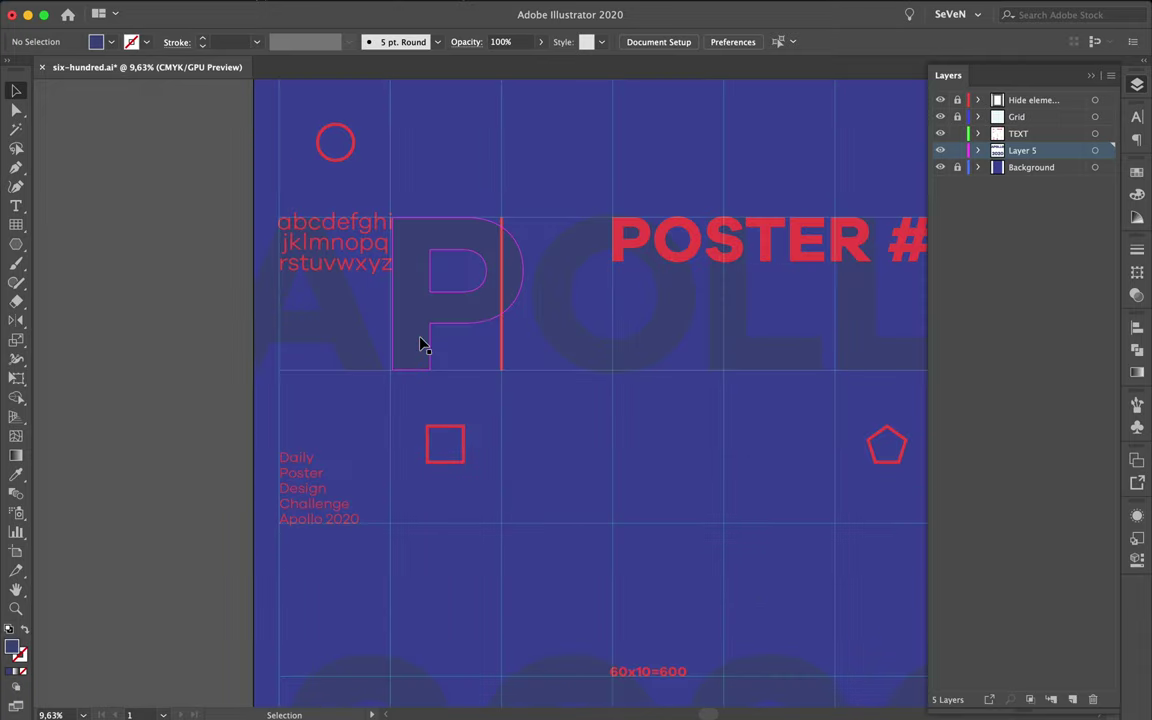
Step: Select APOLLO's A, P, O and both L's and nudge them two steps right, leaving the final O
click(362, 347)
double_click(362, 347)
click(360, 347)
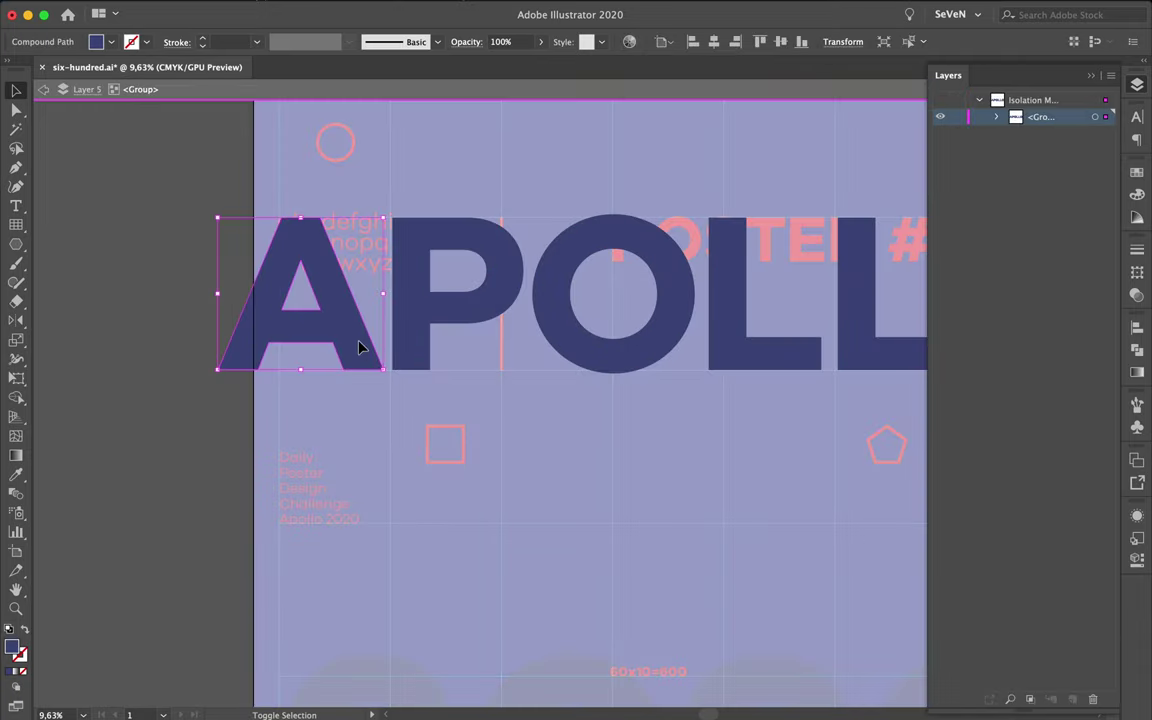
shift+click(421, 342)
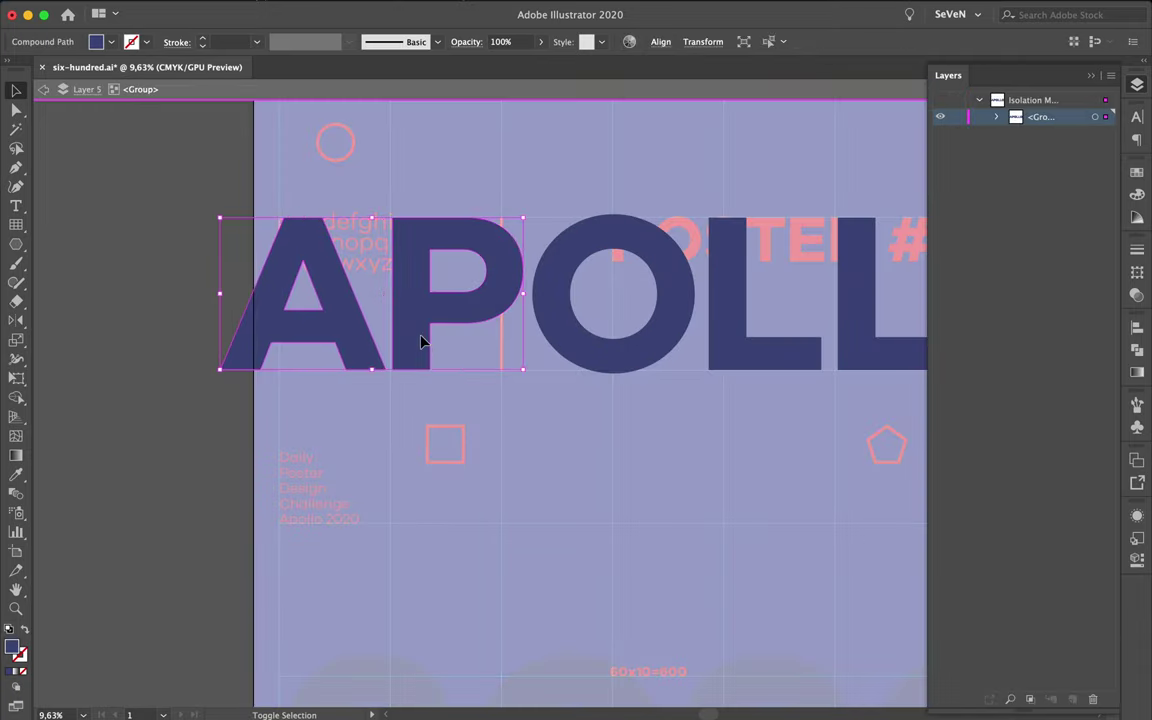
shift+click(555, 335)
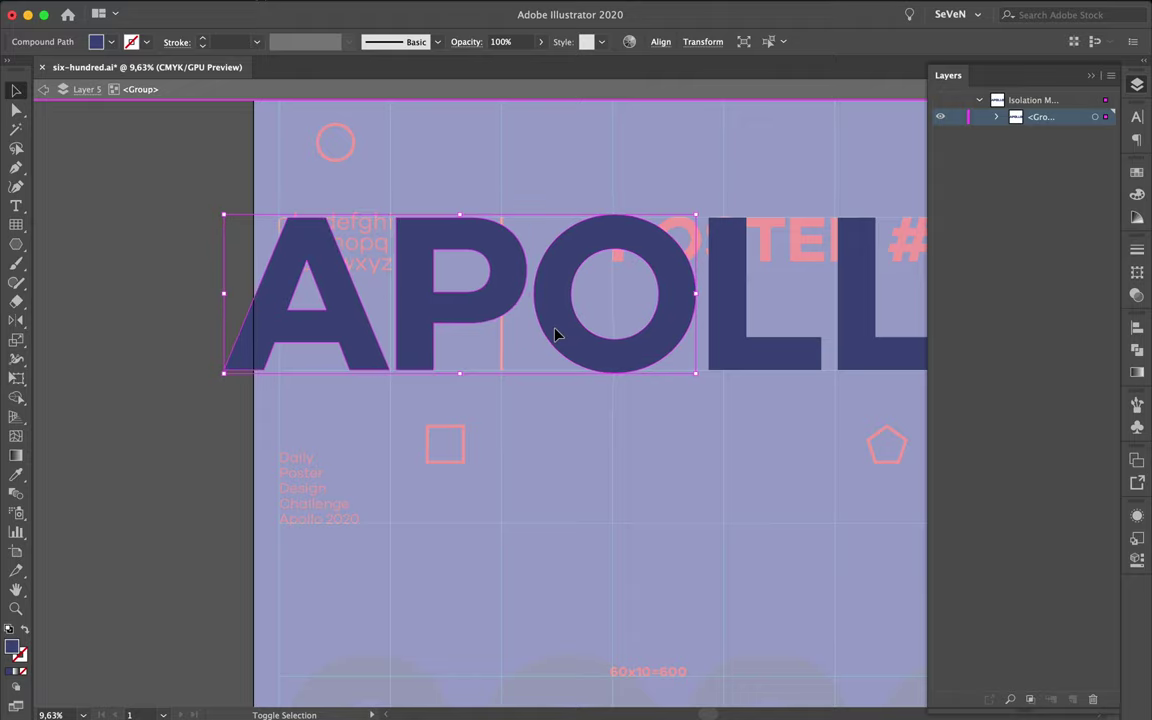
shift+click(750, 350)
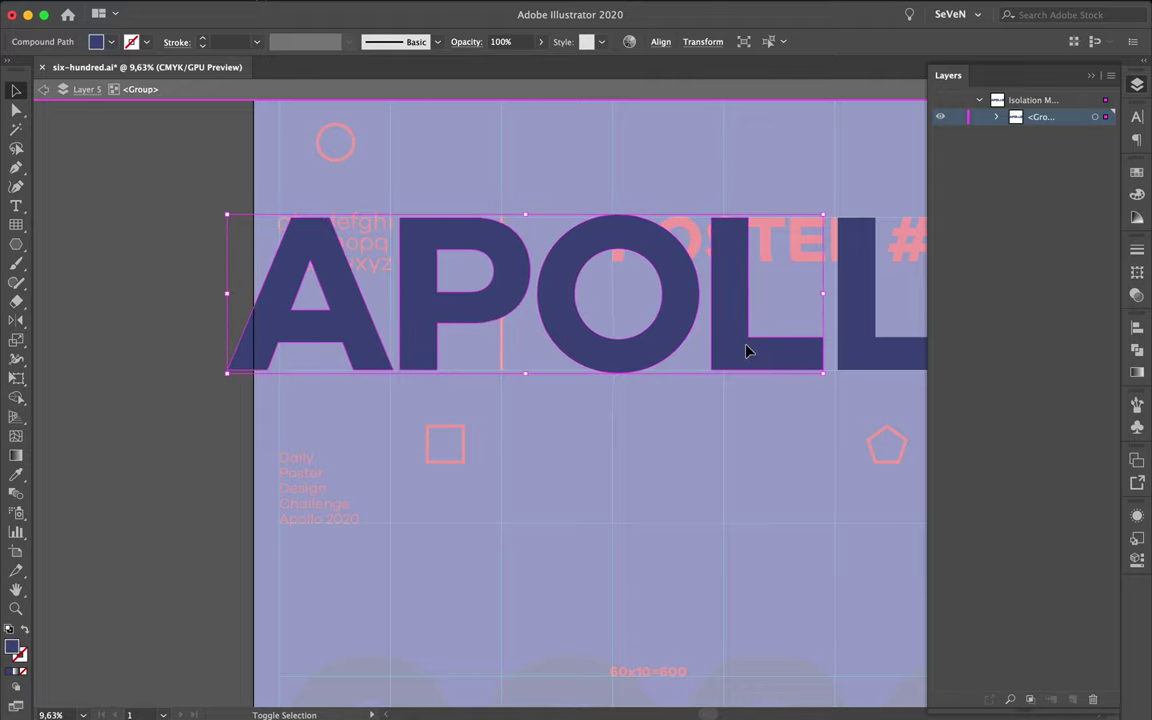
scroll(750, 350, right, 3)
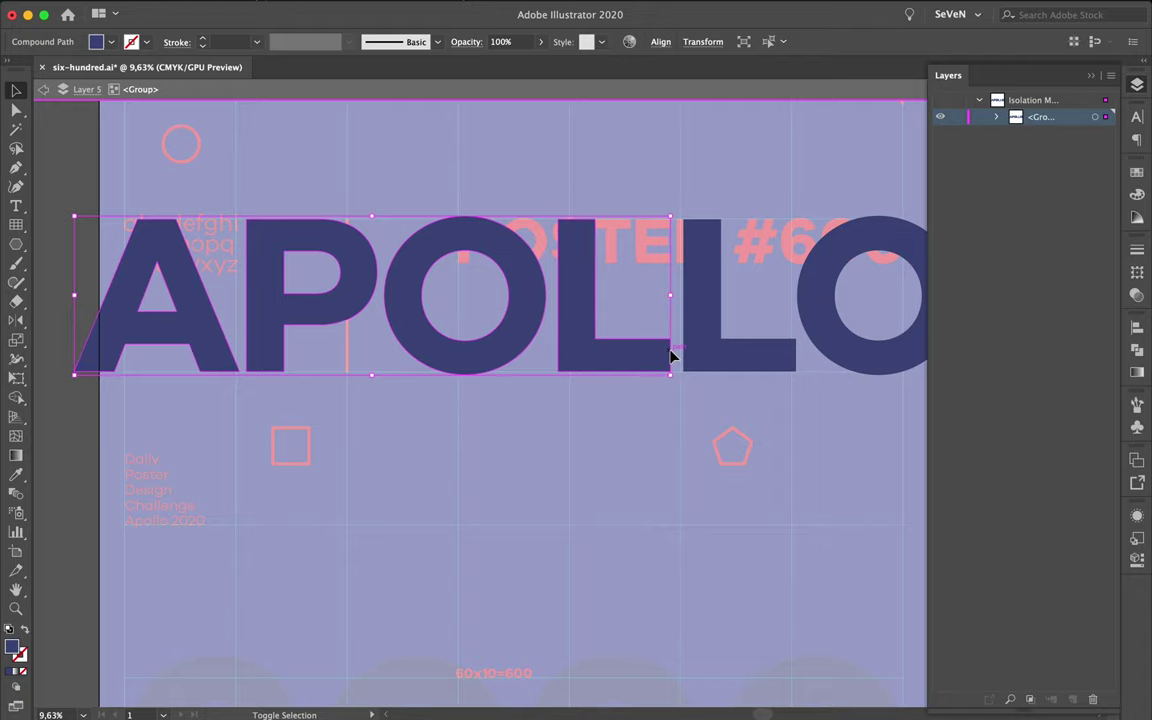
shift+click(718, 358)
key(shift+Right)
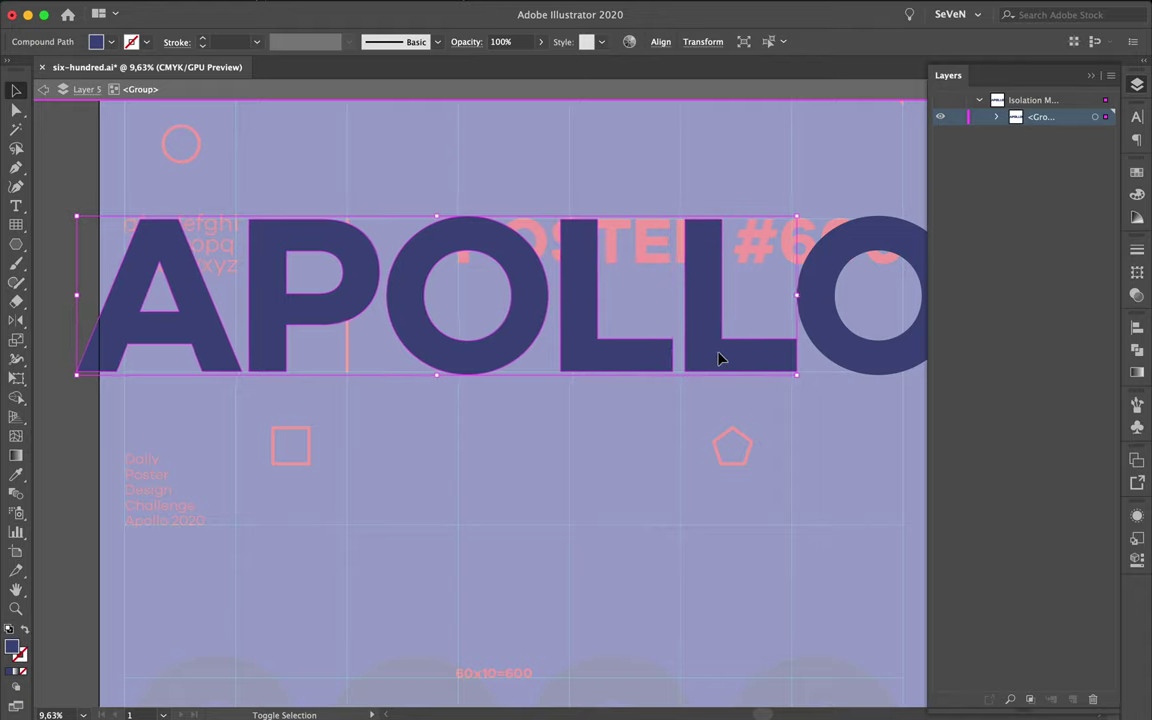
key(shift+Right)
key(shift+Right)
scroll(718, 358, right, 2)
scroll(718, 358, right, 3)
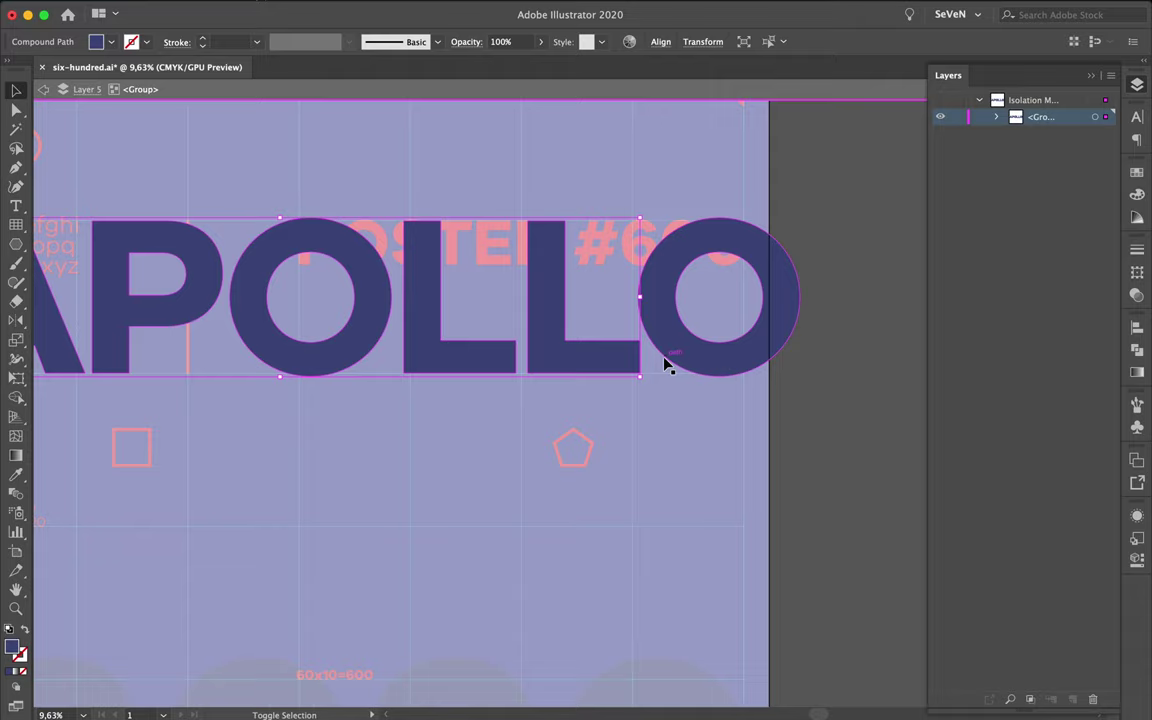
click(678, 425)
Step: Leave the APOLLO group and deselect the headline
double_click(678, 425)
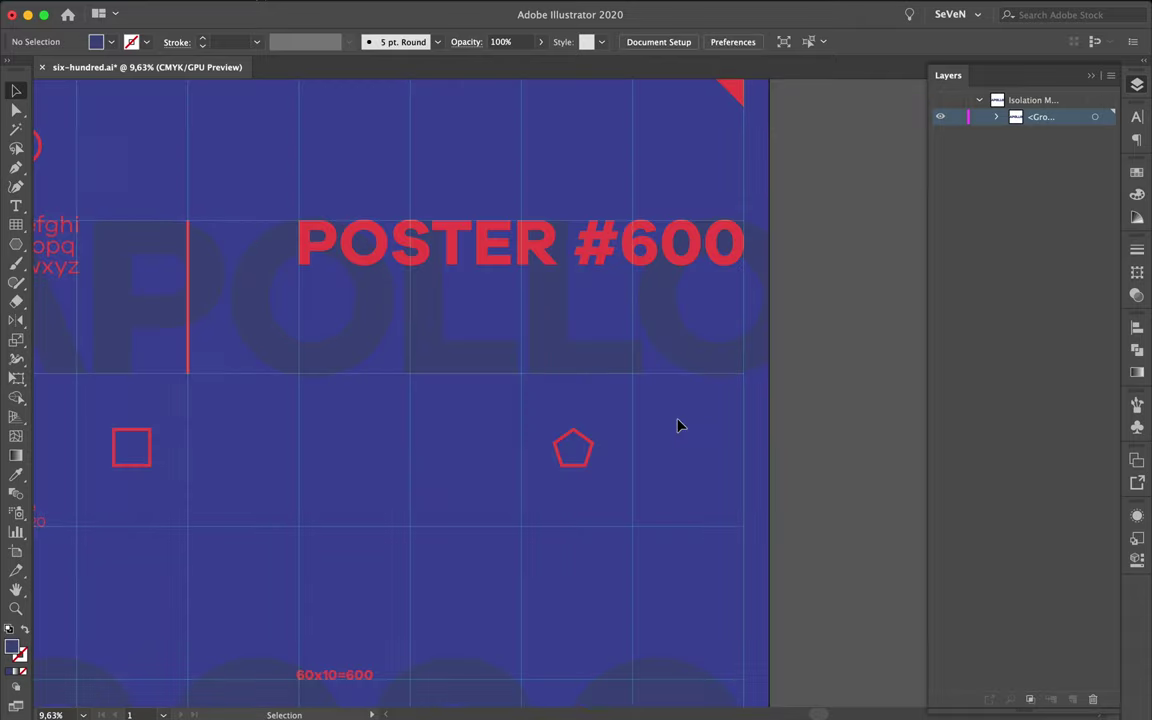
scroll(678, 425, down, 2)
click(617, 389)
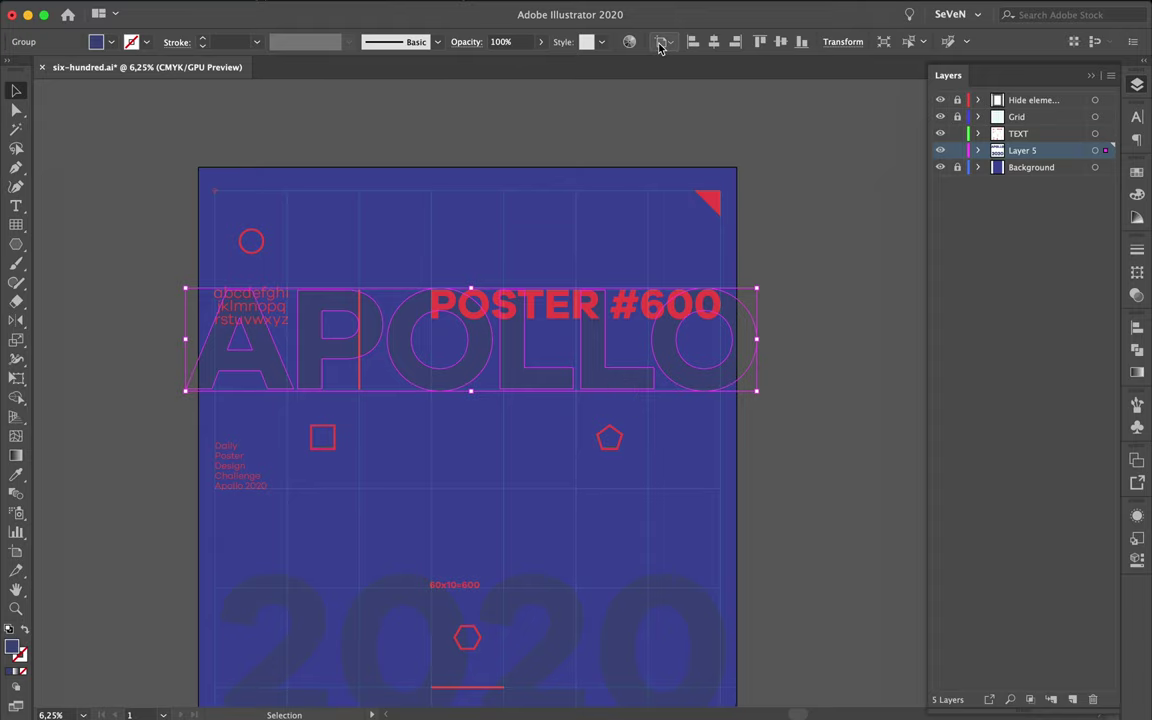
click(770, 241)
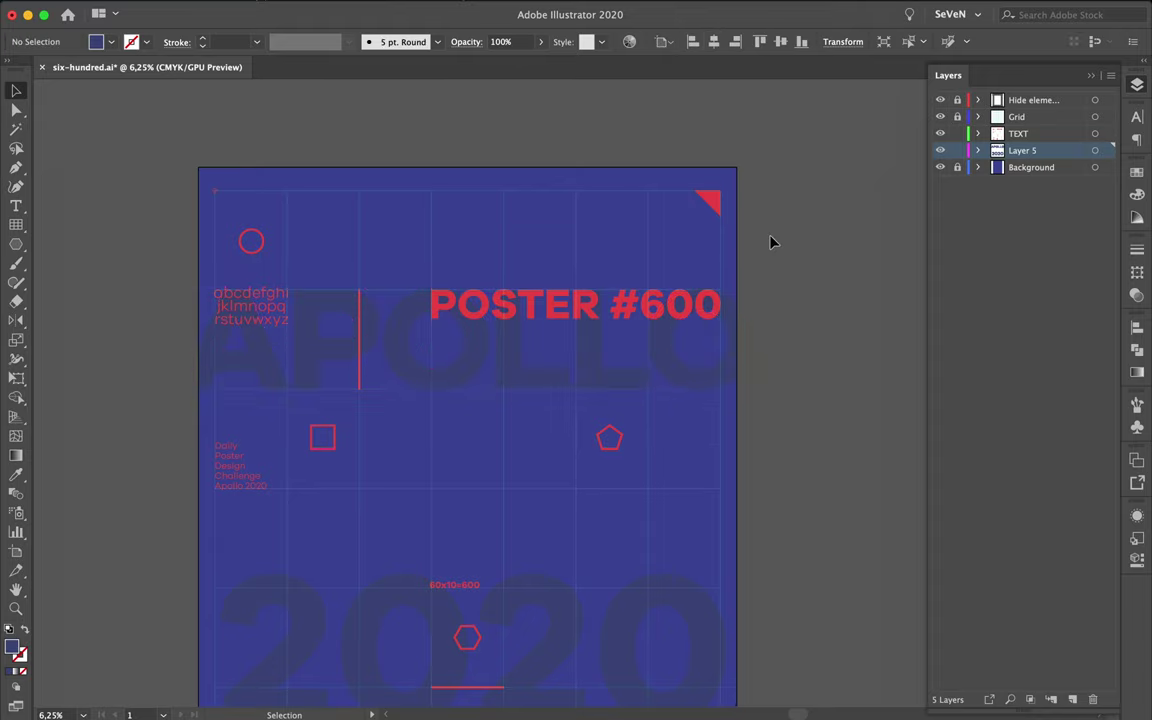
Step: Move the 2020 numbers up and shrink them to about 4589 px wide, above the 60x10=600 label
scroll(670, 229, down, 3)
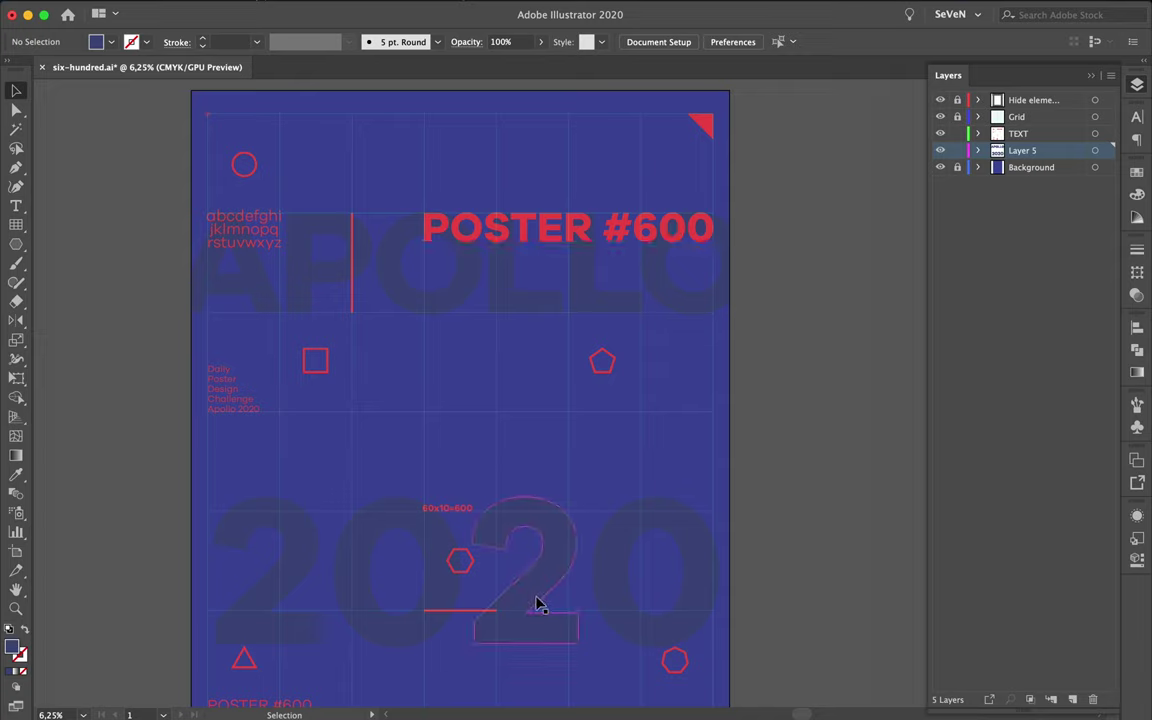
drag(539, 593, 537, 524)
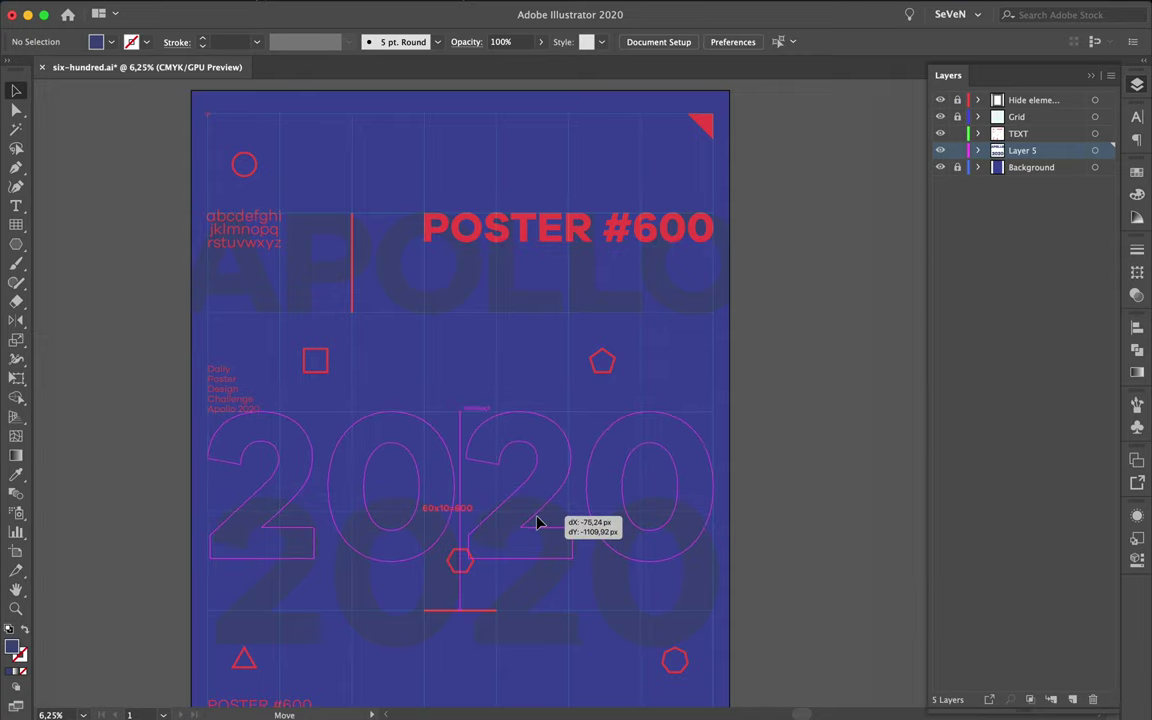
drag(537, 524, 537, 522)
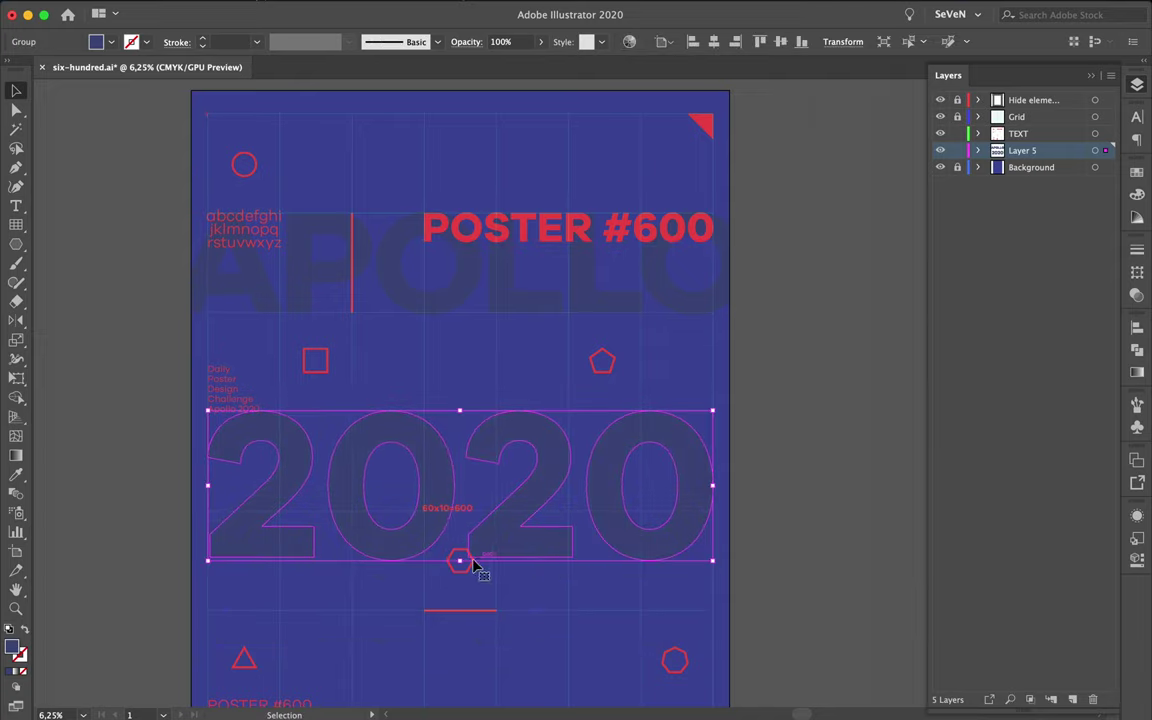
drag(459, 560, 464, 515)
click(584, 571)
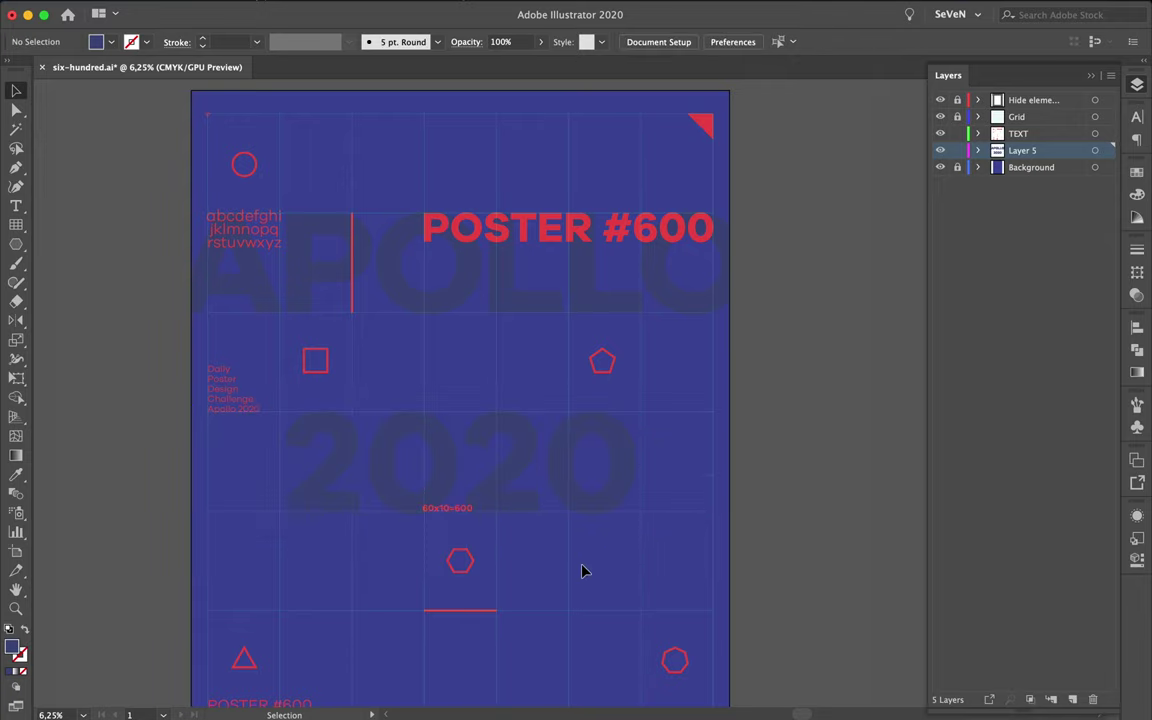
scroll(584, 571, down, 2)
scroll(584, 571, down, 2)
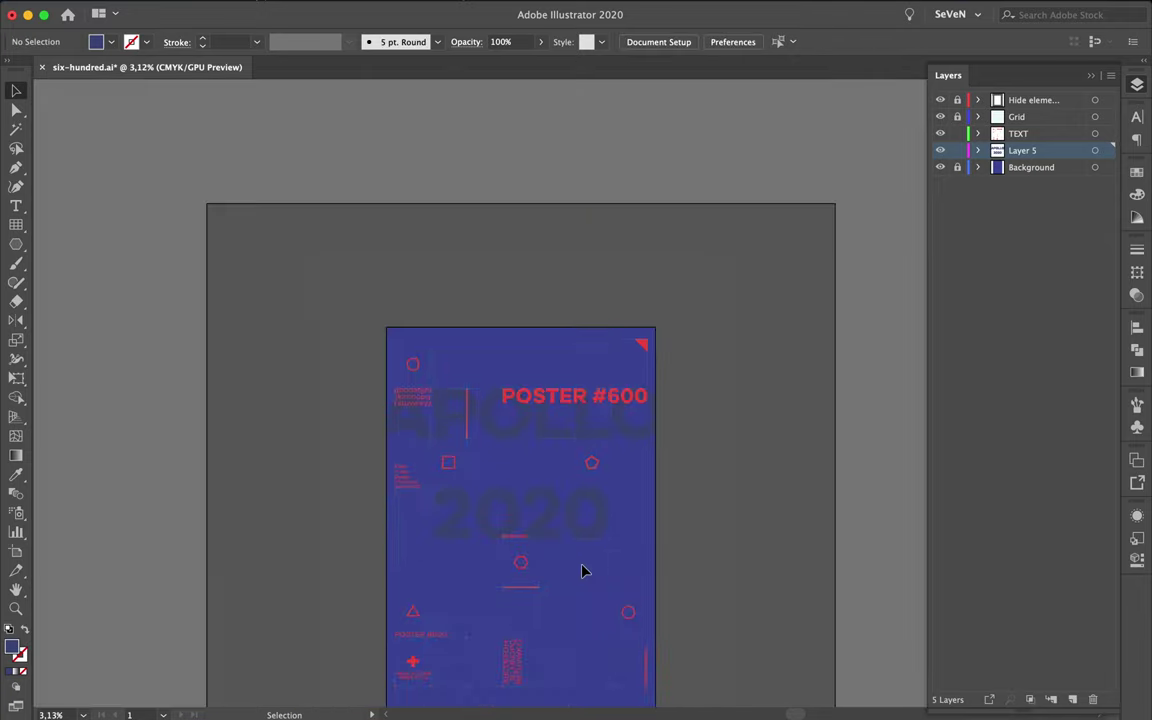
Step: Ungroup 2020 and regroup its digits into two separate 20 pairs
click(561, 465)
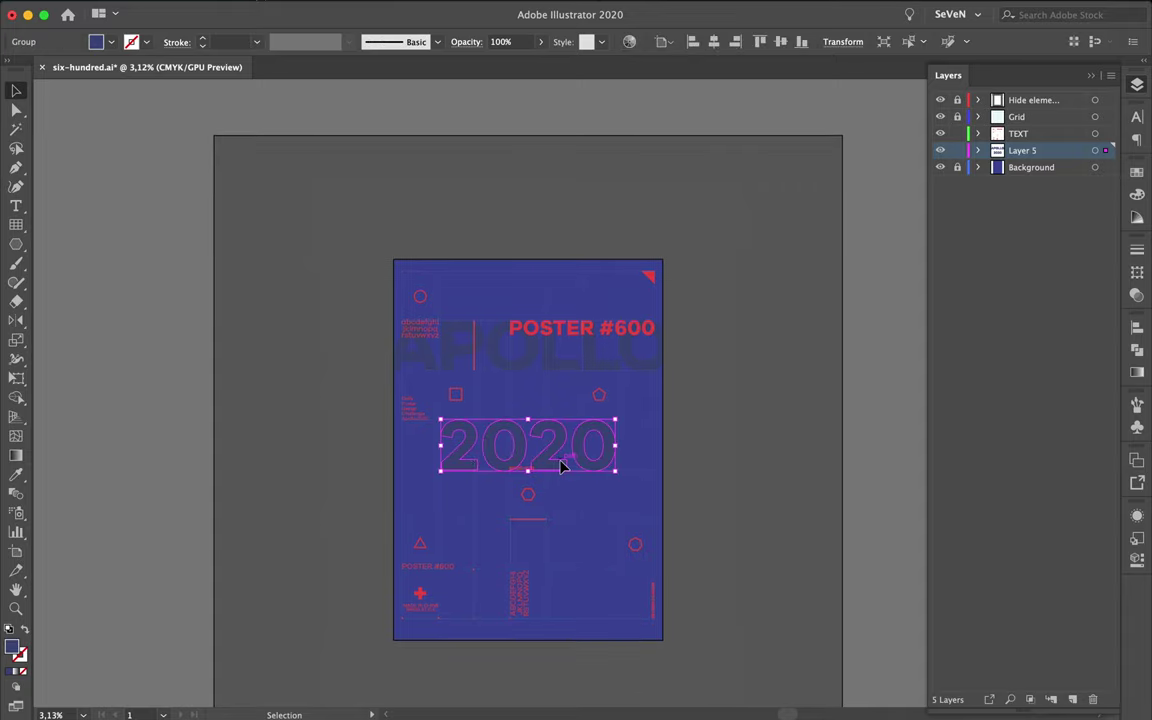
key(ctrl+shift+g)
click(549, 402)
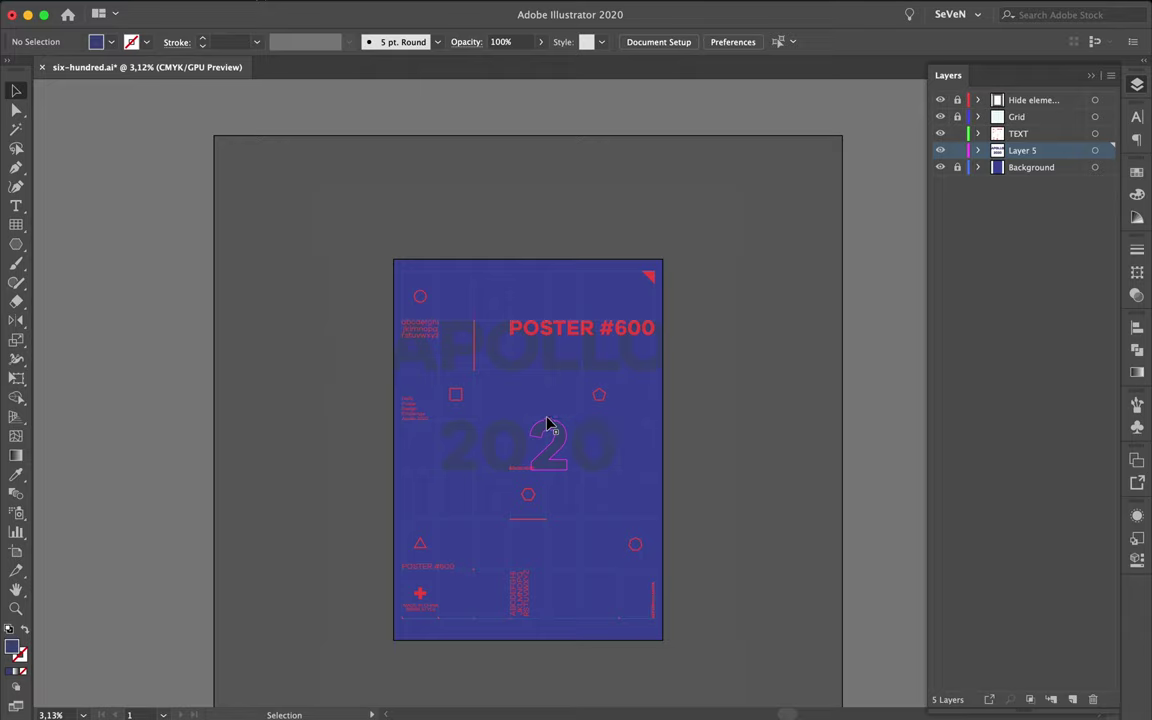
click(555, 417)
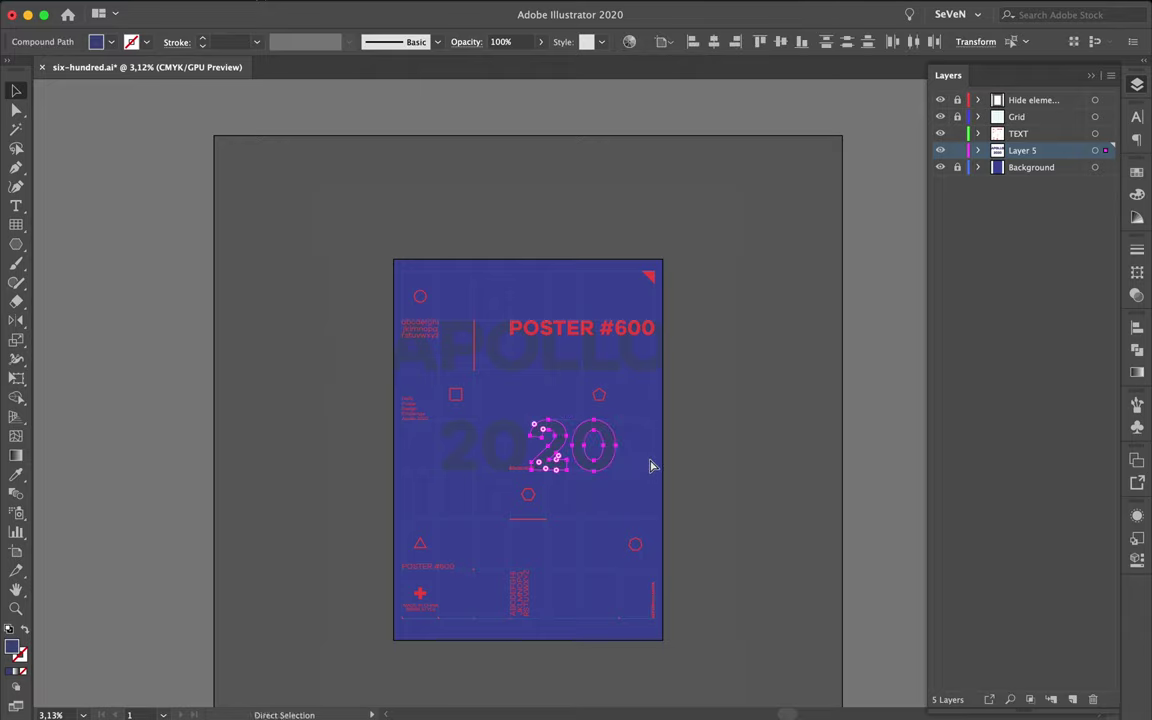
key(ctrl+g)
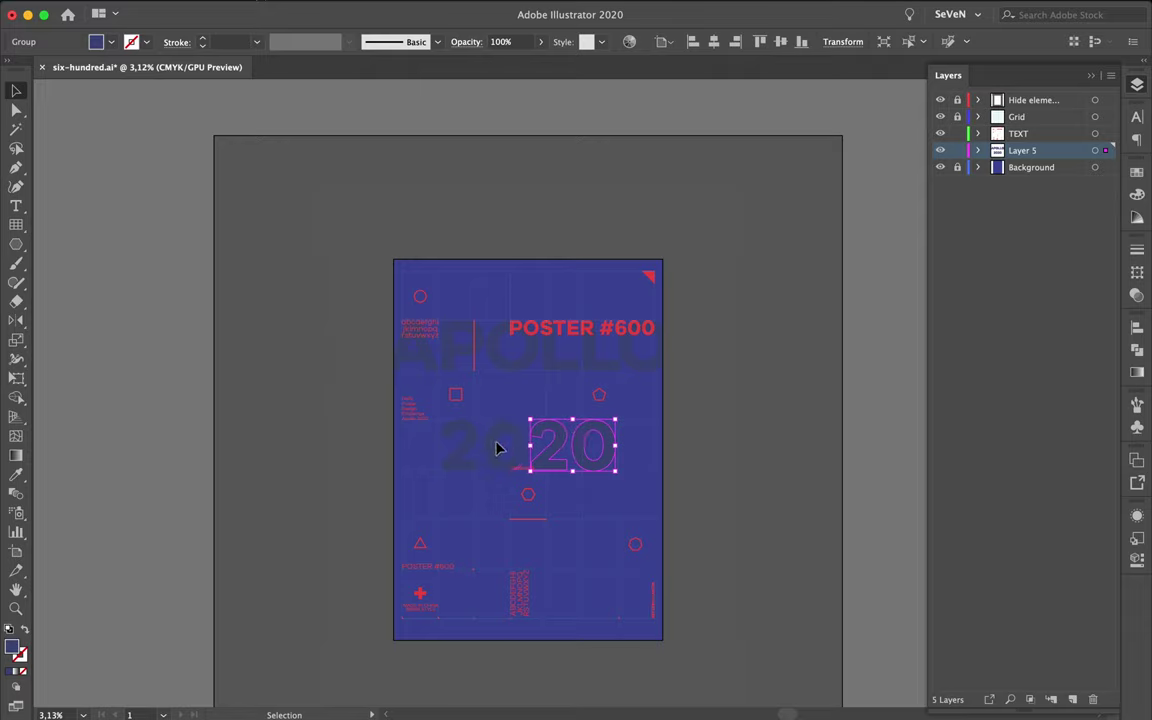
click(490, 446)
key(ctrl+g)
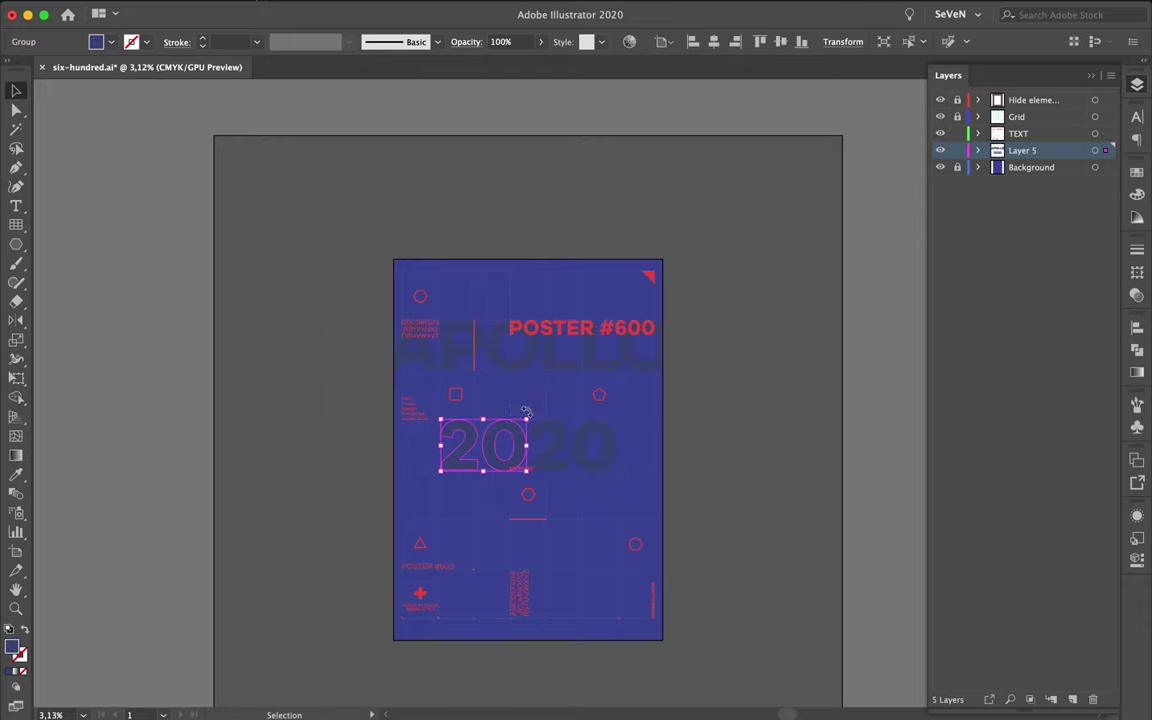
Step: Rotate the first 20 pair to vertical and place it at the poster's left edge
drag(526, 411, 450, 387)
mouse_move(494, 442)
mouse_down()
mouse_move(459, 445)
mouse_move(406, 478)
mouse_up()
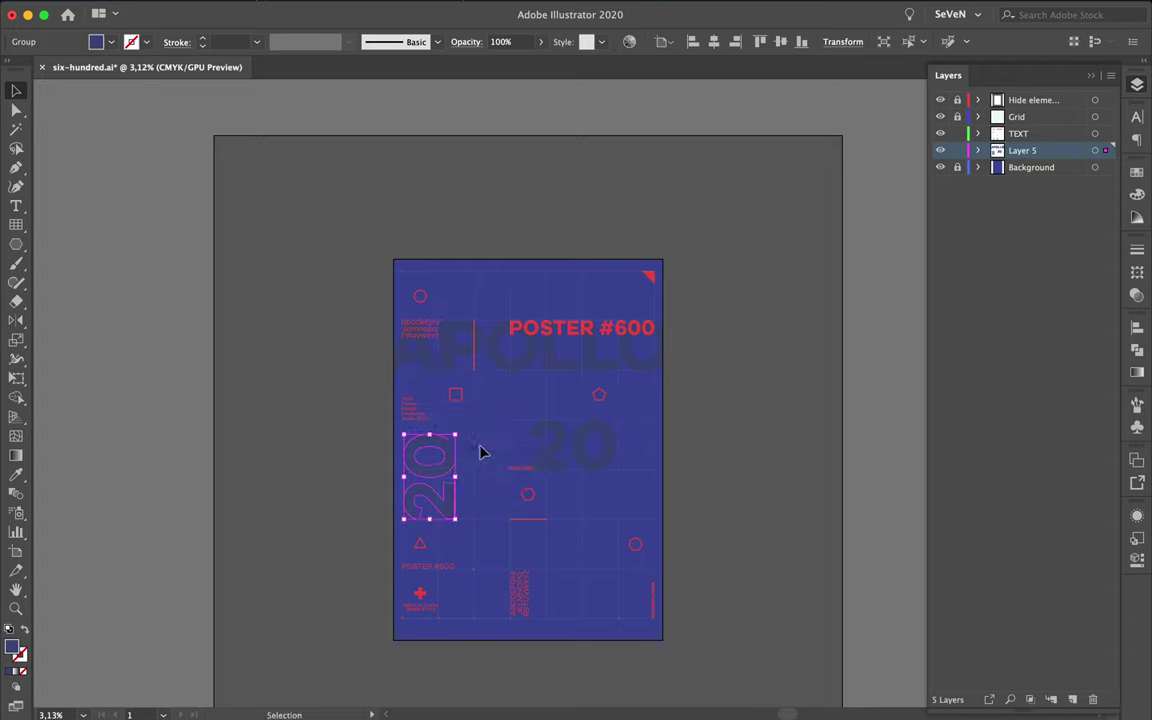
click(509, 446)
Step: Move the remaining horizontal 20 pair to the poster's right edge
click(590, 455)
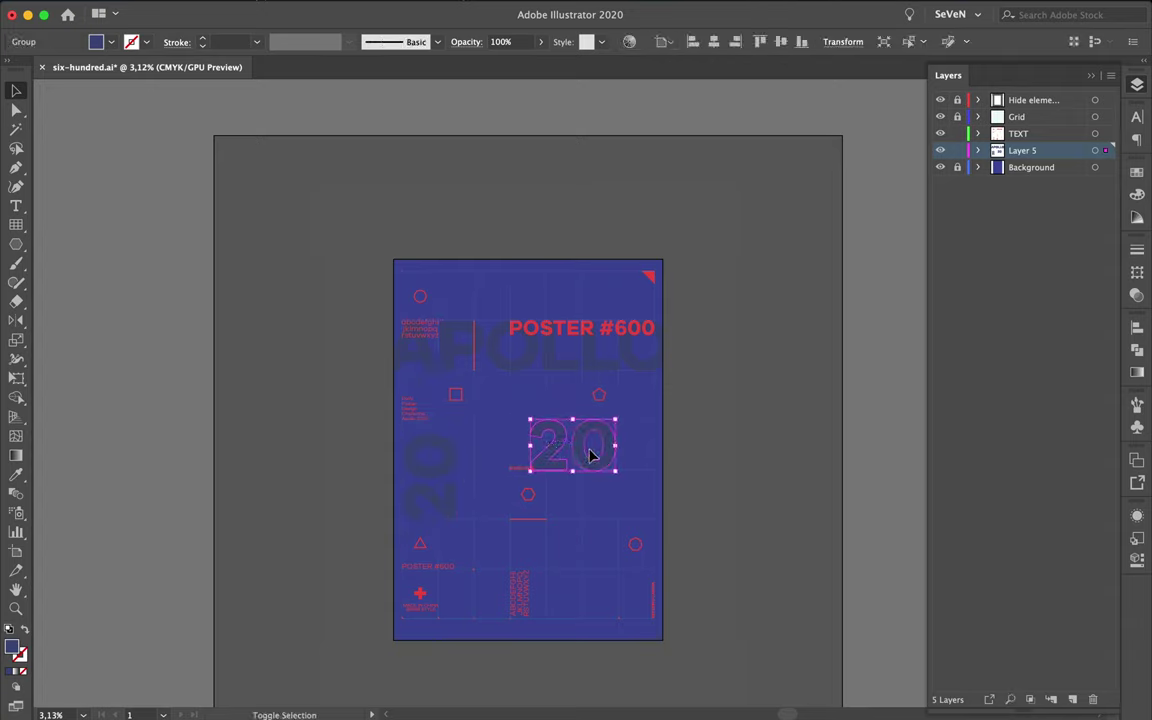
mouse_move(590, 455)
mouse_down()
mouse_move(700, 458)
mouse_move(648, 454)
mouse_up()
click(712, 465)
click(727, 498)
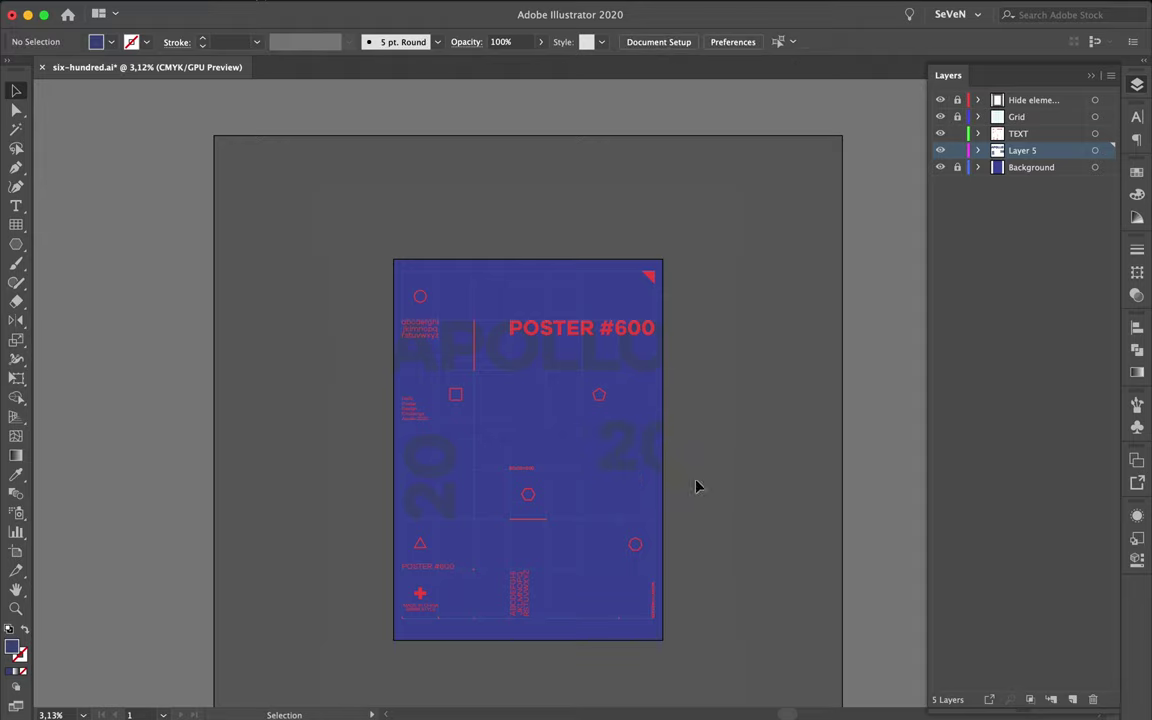
scroll(599, 458, up, 2)
scroll(599, 458, up, 2)
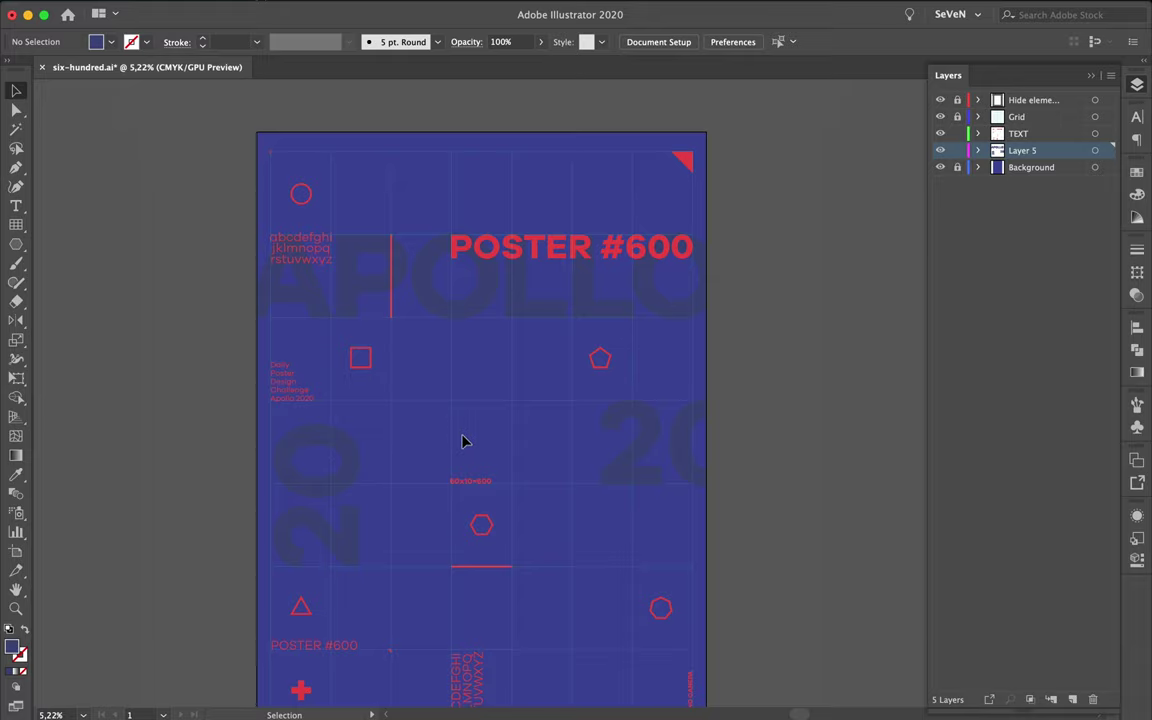
scroll(530, 440, down, 3)
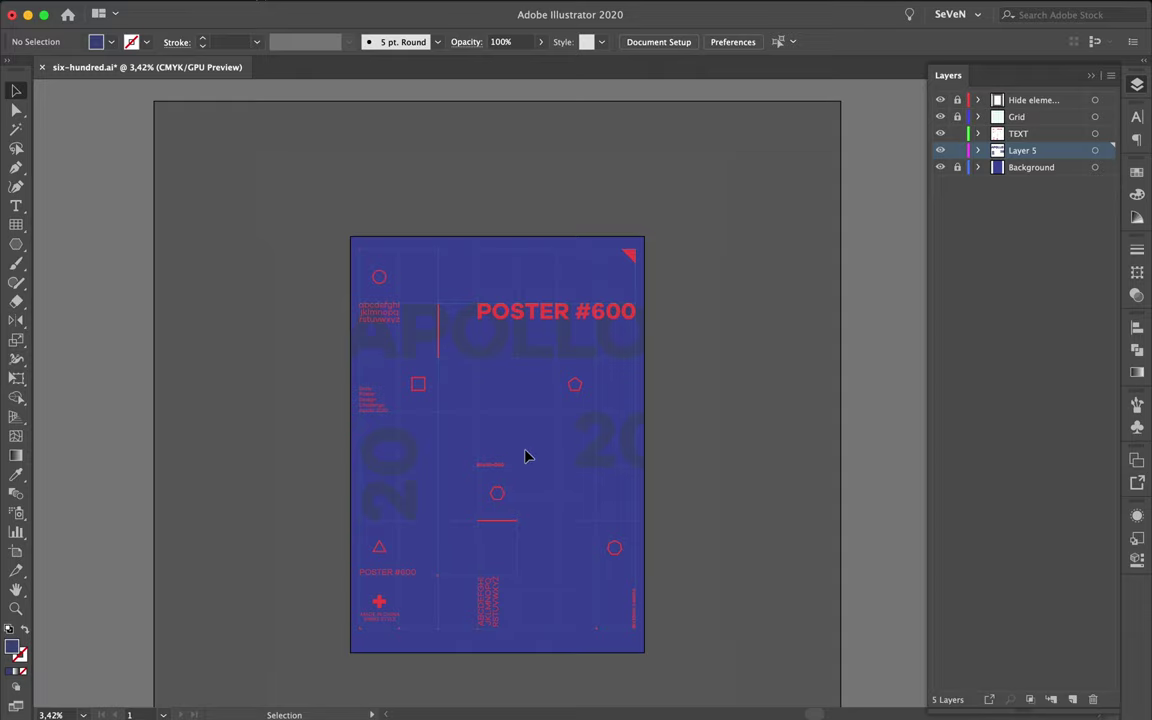
scroll(528, 456, up, 2)
scroll(528, 456, up, 2)
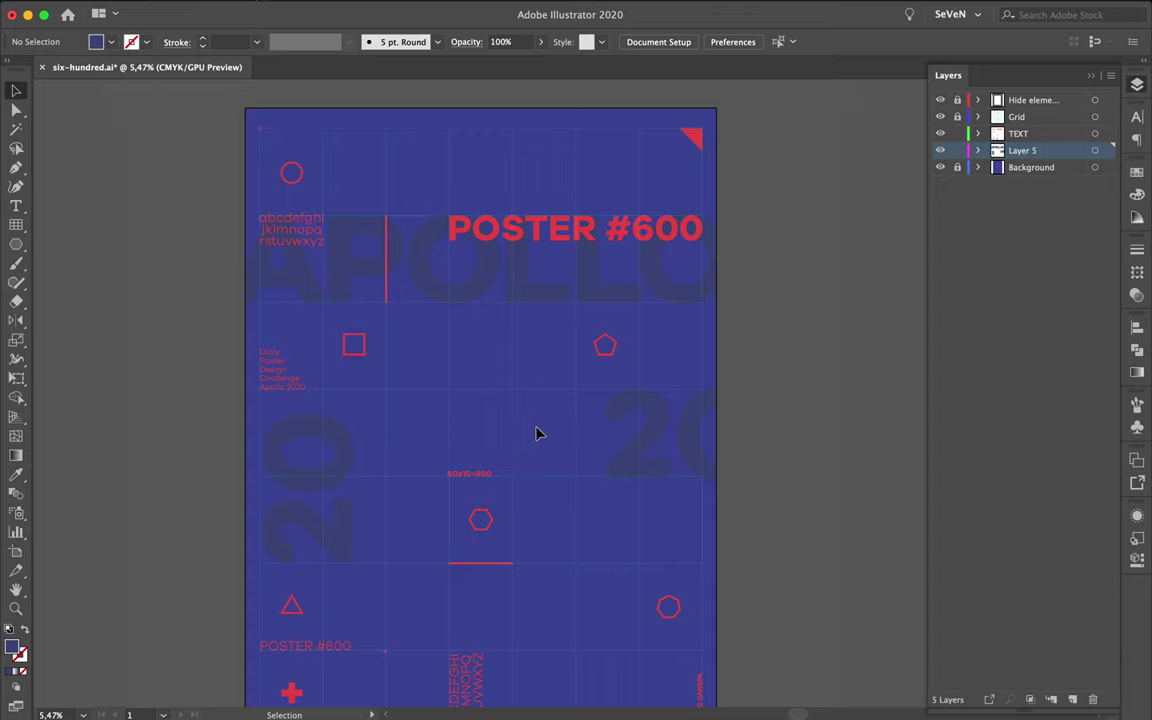
scroll(530, 393, up, 1)
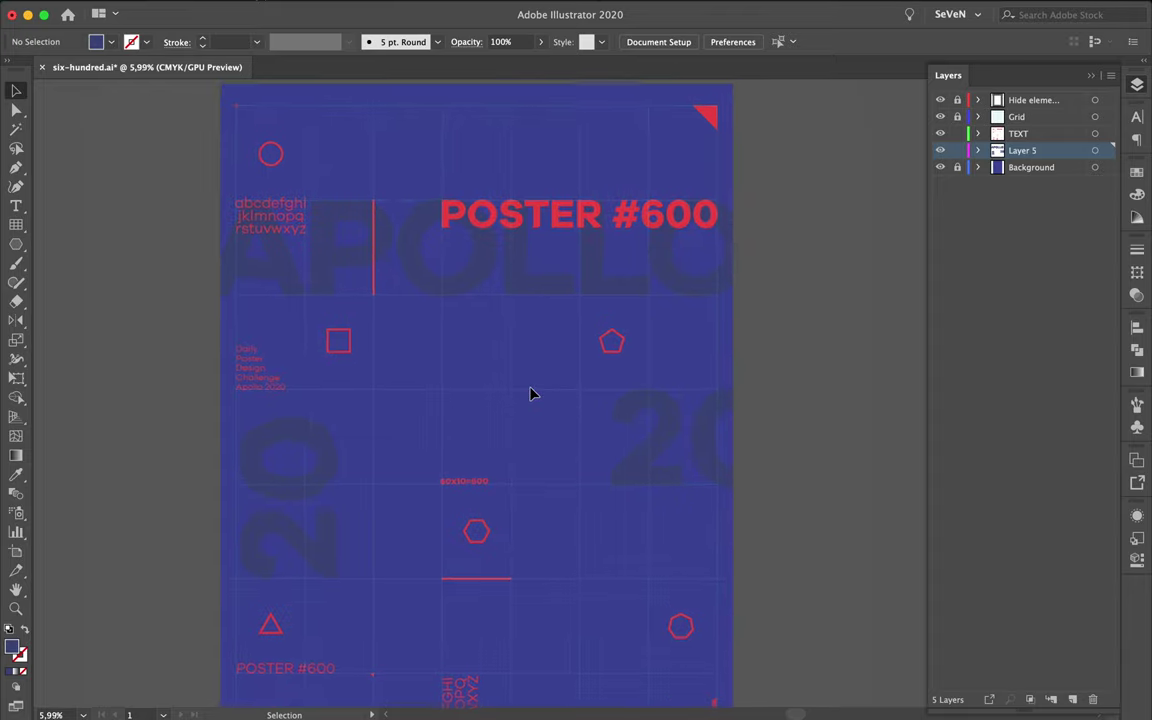
scroll(530, 393, down, 1)
scroll(530, 393, down, 1)
scroll(530, 393, up, 1)
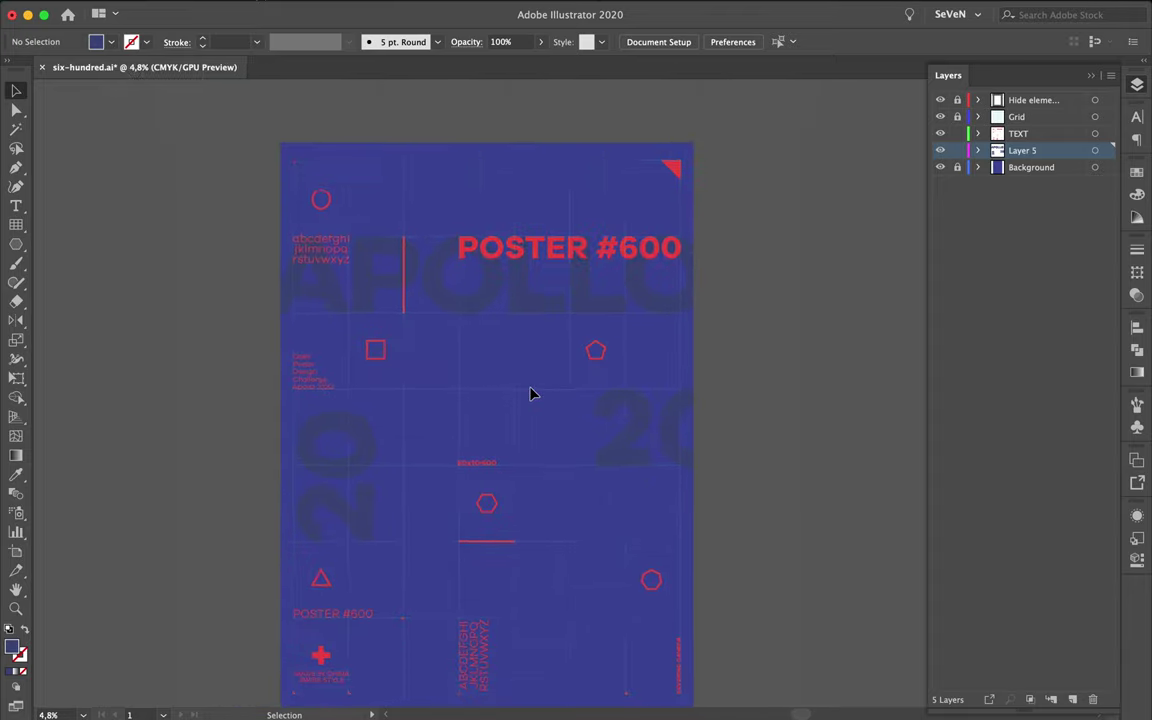
Step: Delete '#600' from the small bottom-left caption so it reads just 'POSTER'
click(343, 616)
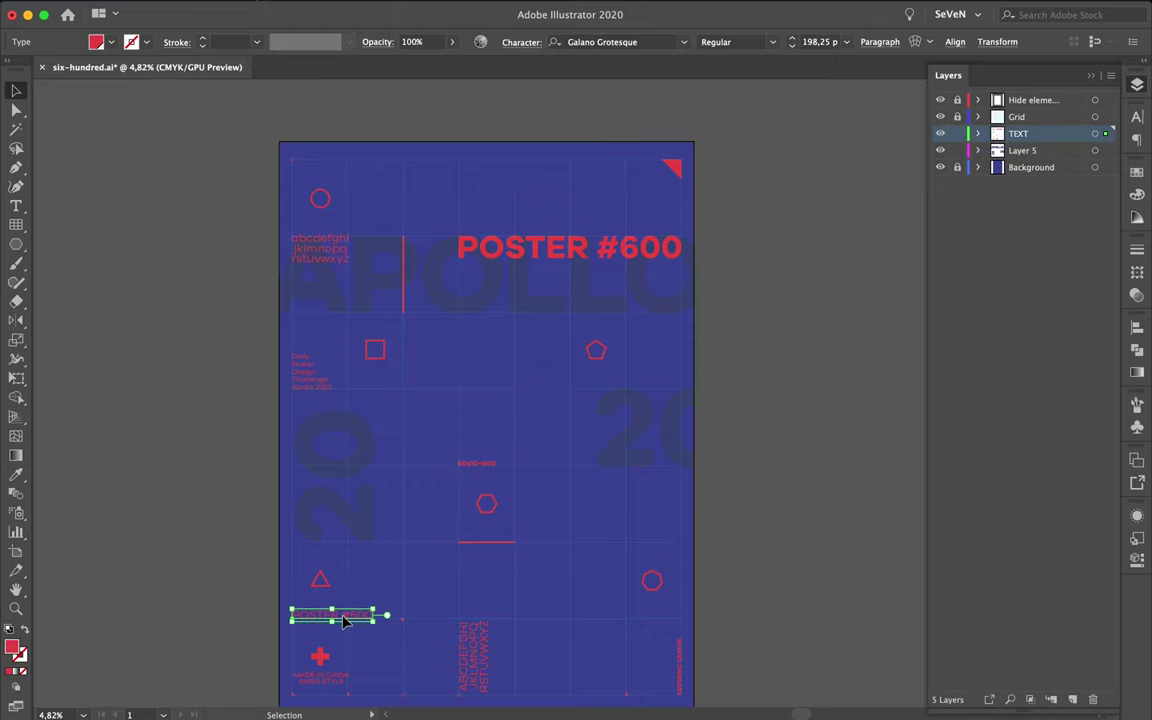
double_click(343, 616)
drag(343, 616, 406, 615)
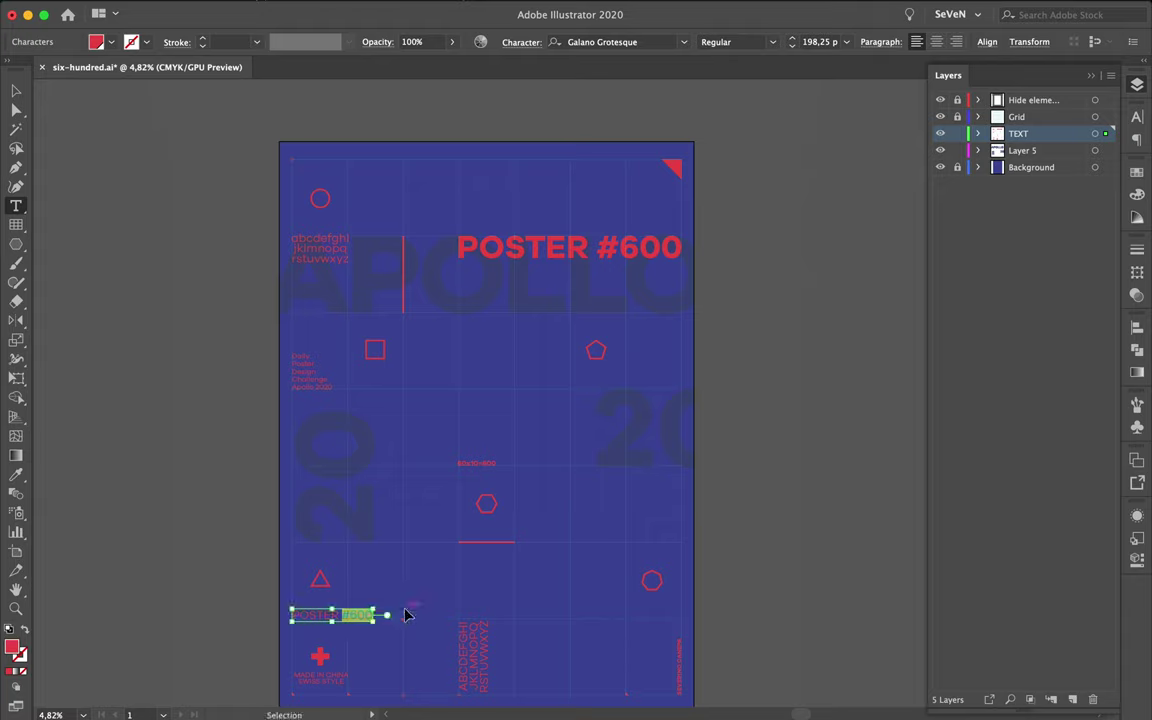
key(BackSpace)
key(Escape)
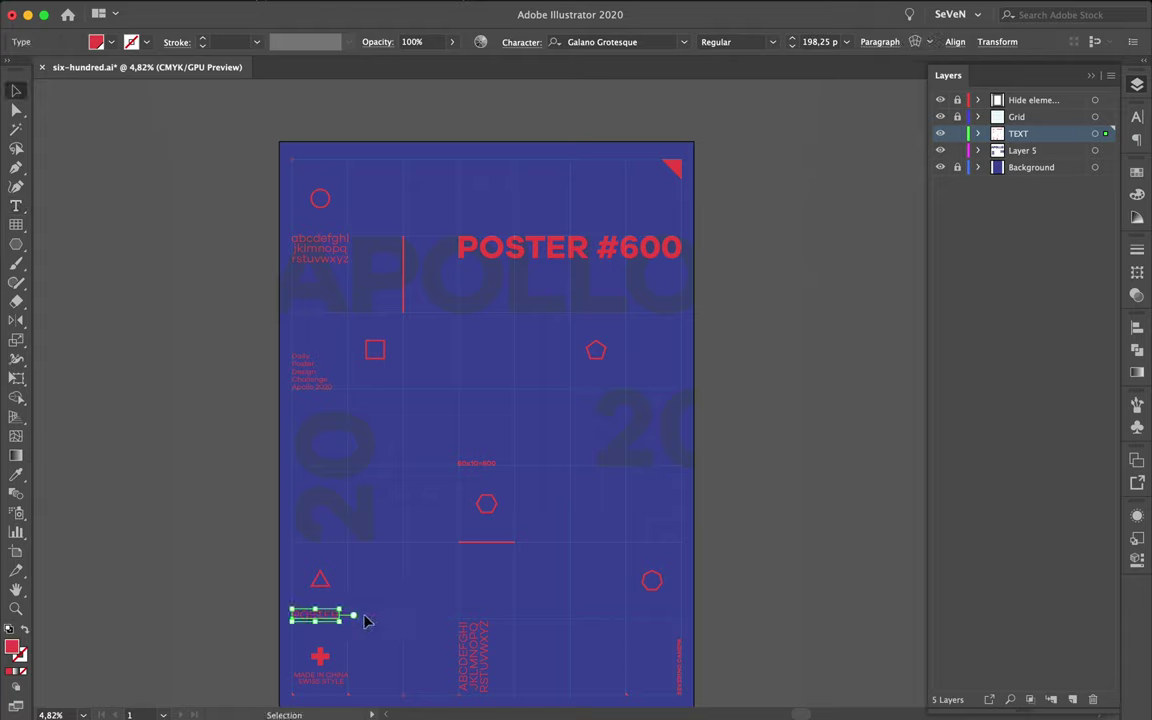
Step: Align the POSTER caption onto the grid line beneath the triangle
drag(327, 621, 342, 621)
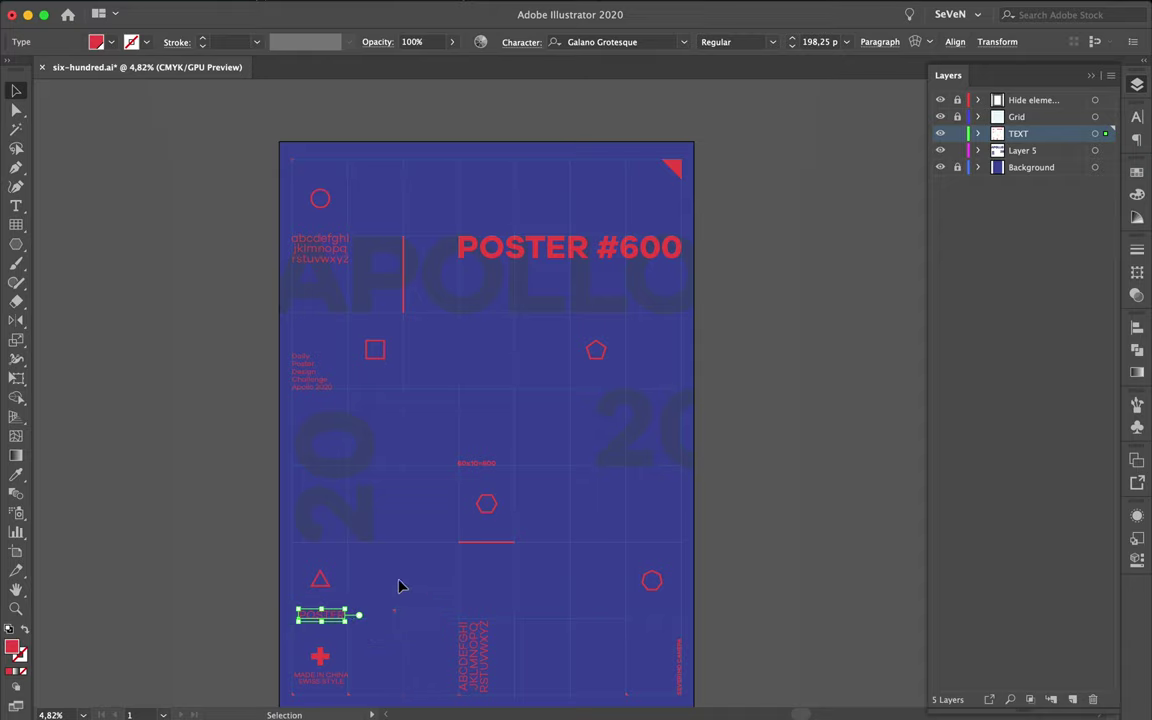
scroll(375, 638, up, 3)
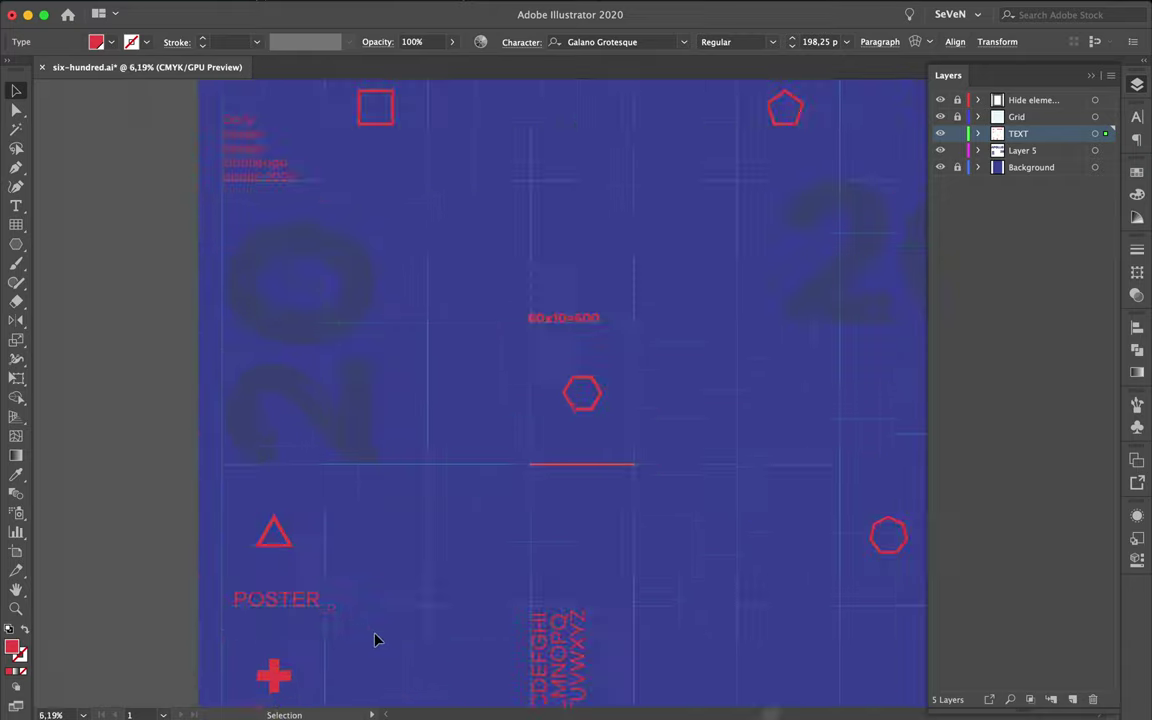
scroll(375, 640, left, 2)
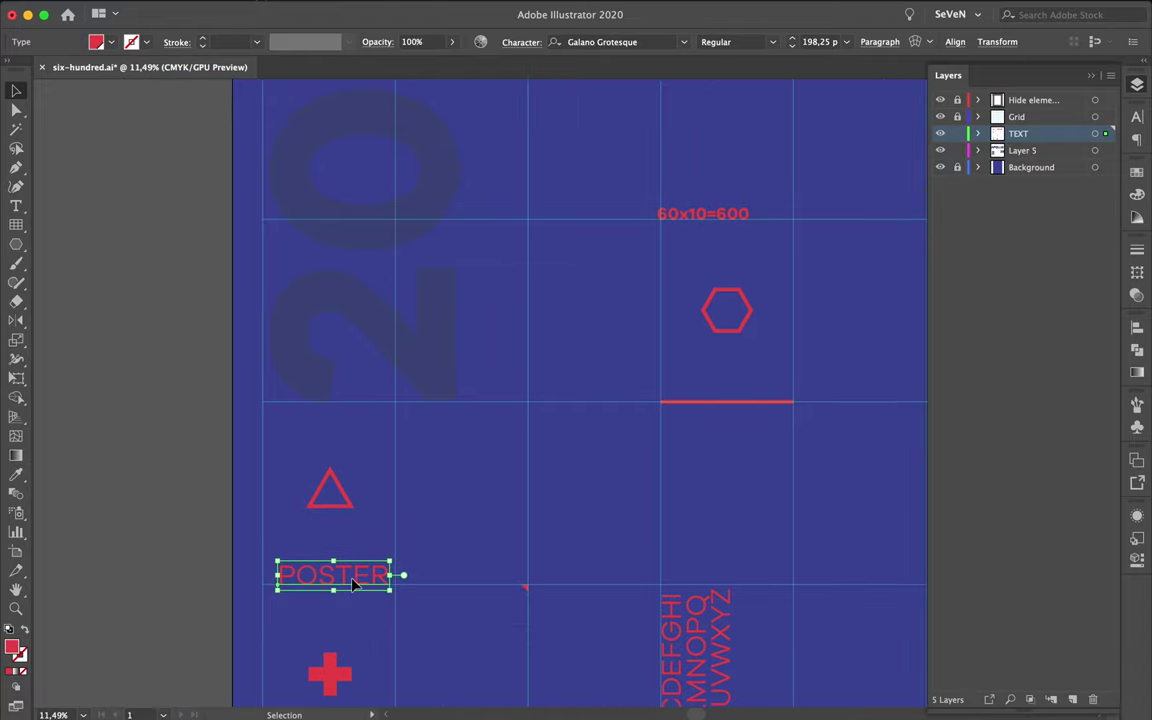
drag(352, 585, 343, 583)
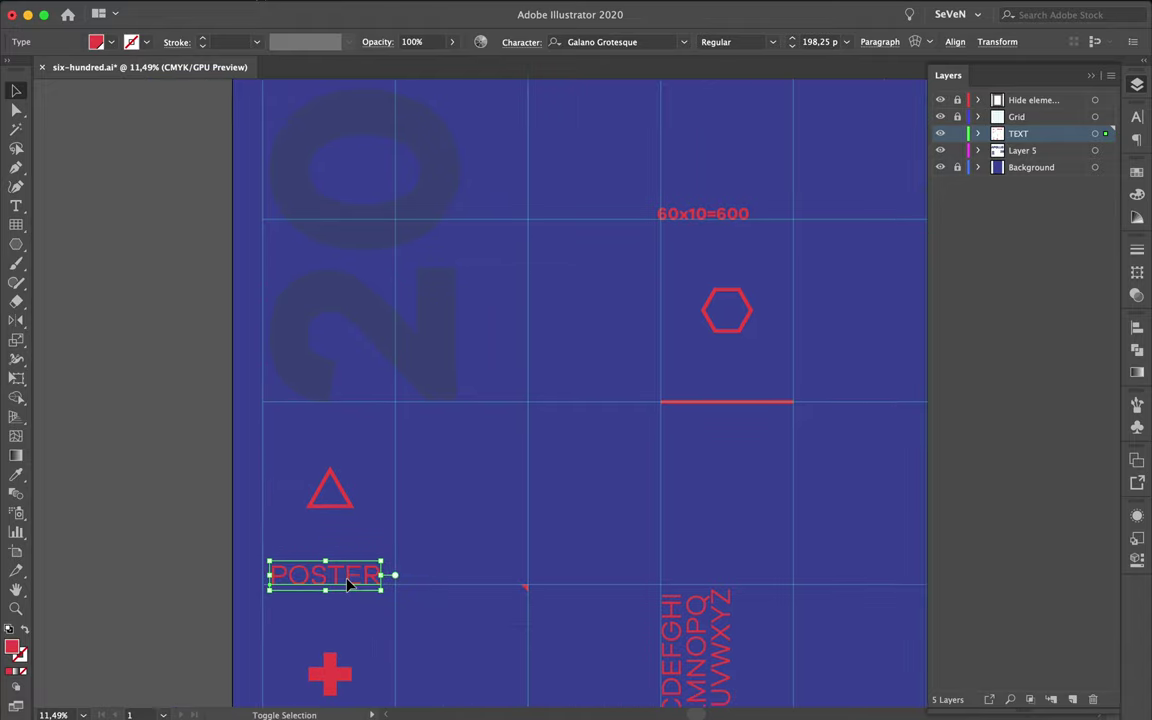
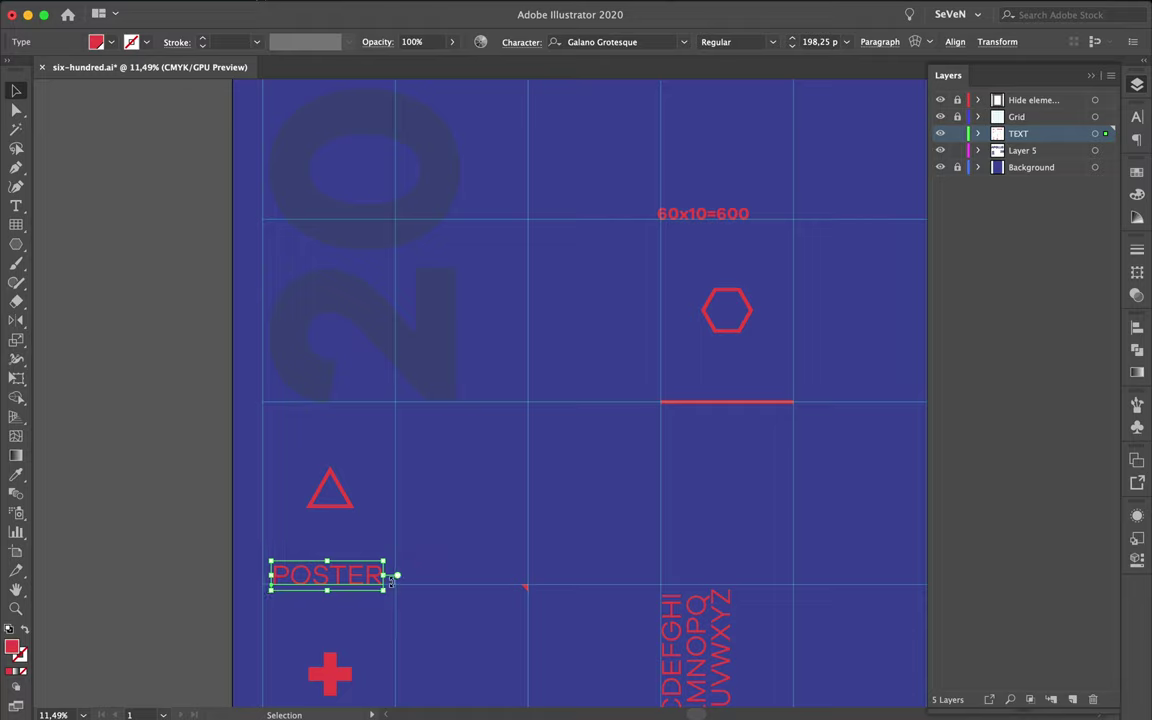
Step: Paste a copy of the #600 text and move it lower, near the poster centre
click(522, 539)
key(ctrl+0)
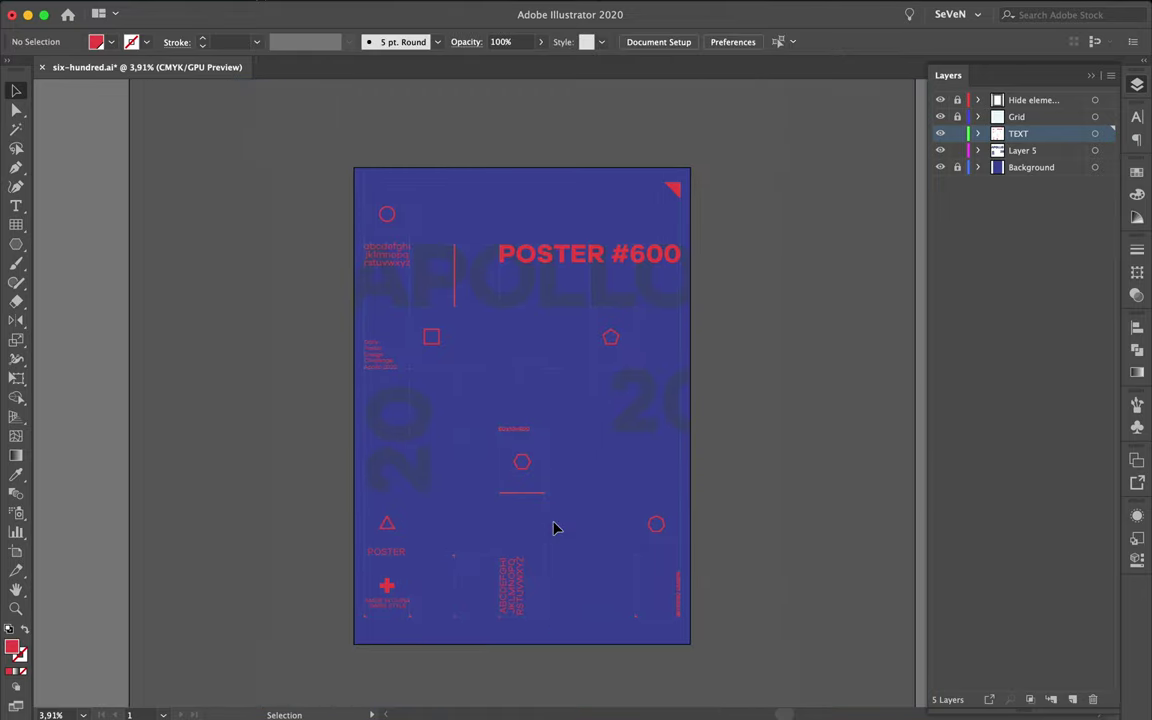
key(ctrl+v)
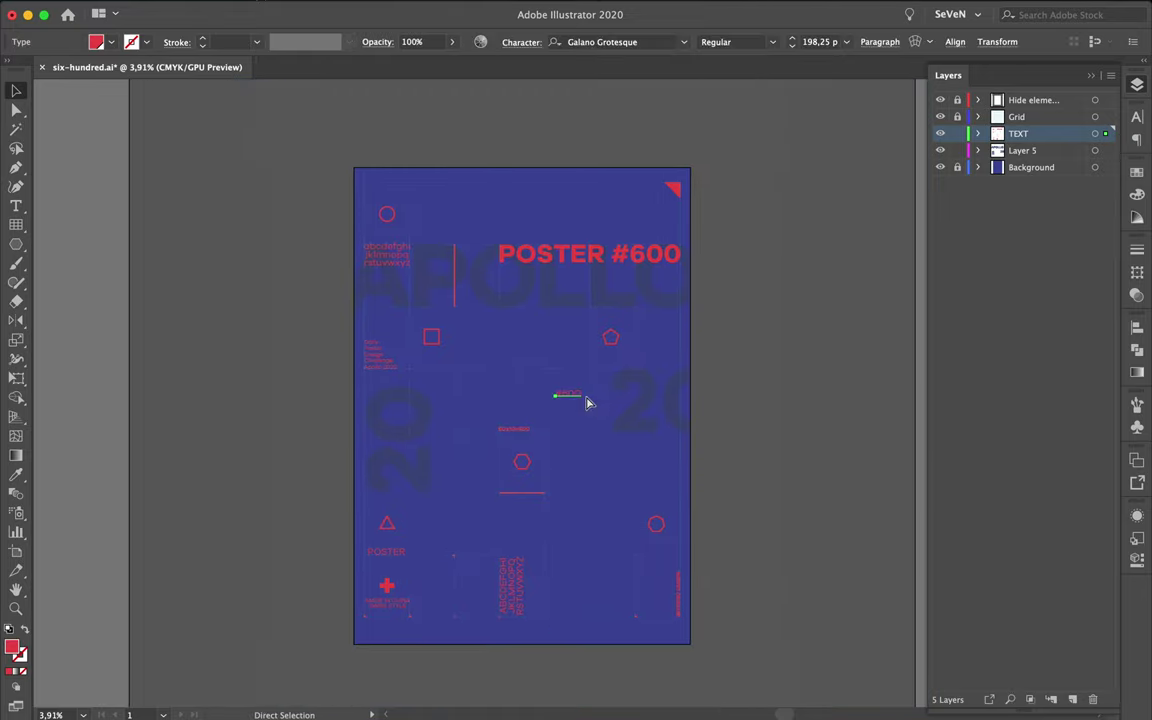
key(v)
drag(586, 405, 755, 520)
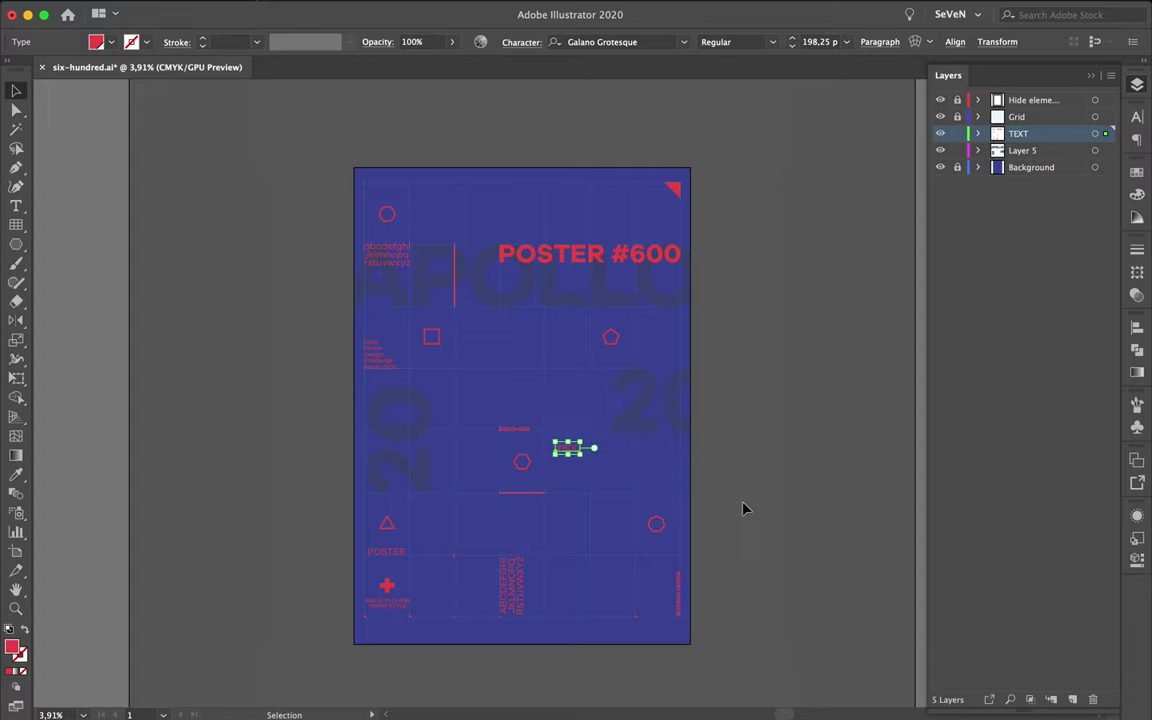
Step: Colour the #600 text dark navy sampled from the background 2, and set it Bold
key(i)
click(648, 390)
click(1137, 117)
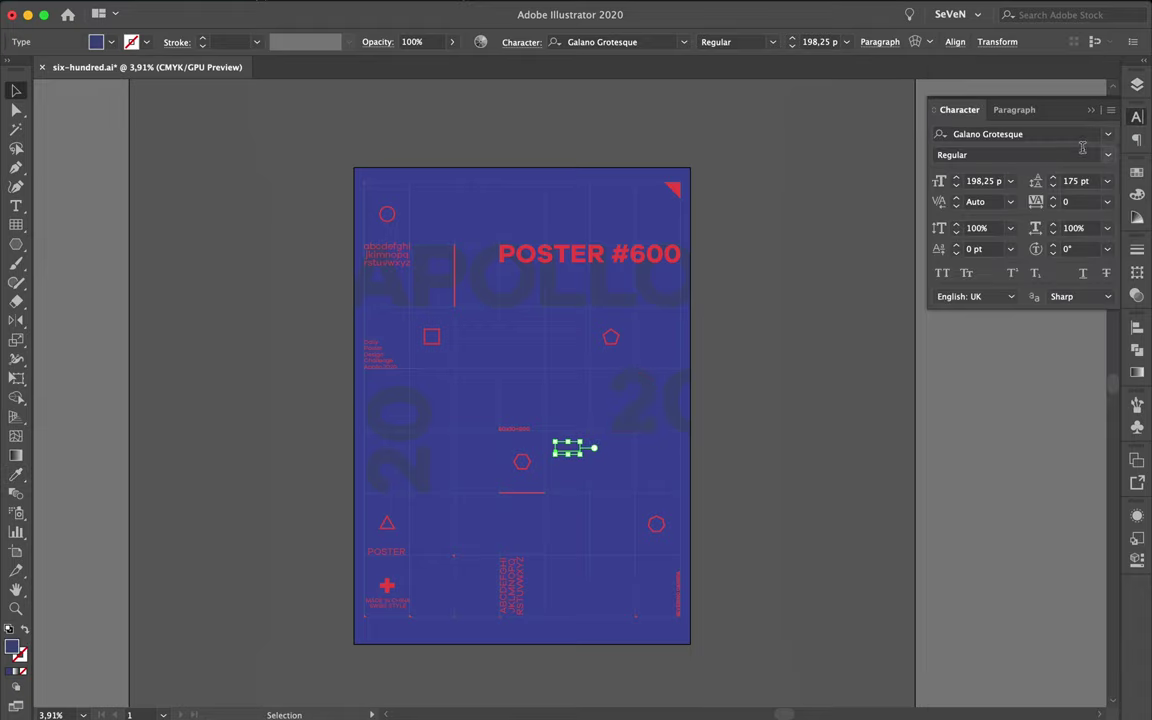
click(1108, 157)
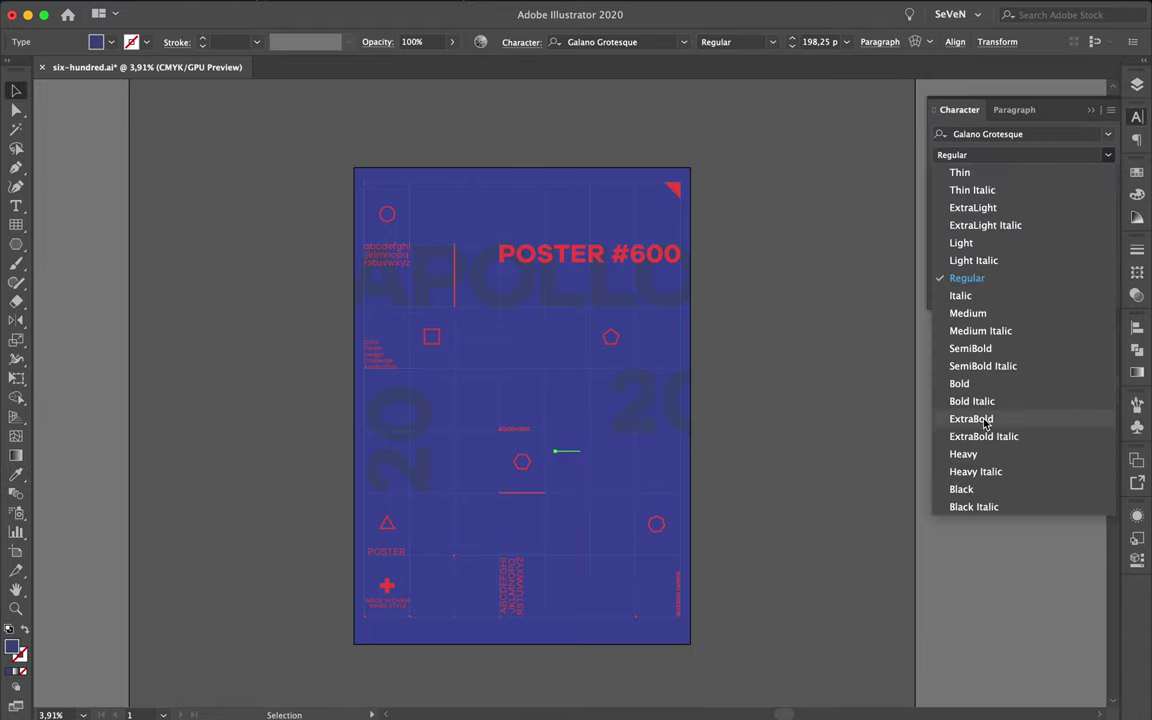
click(948, 385)
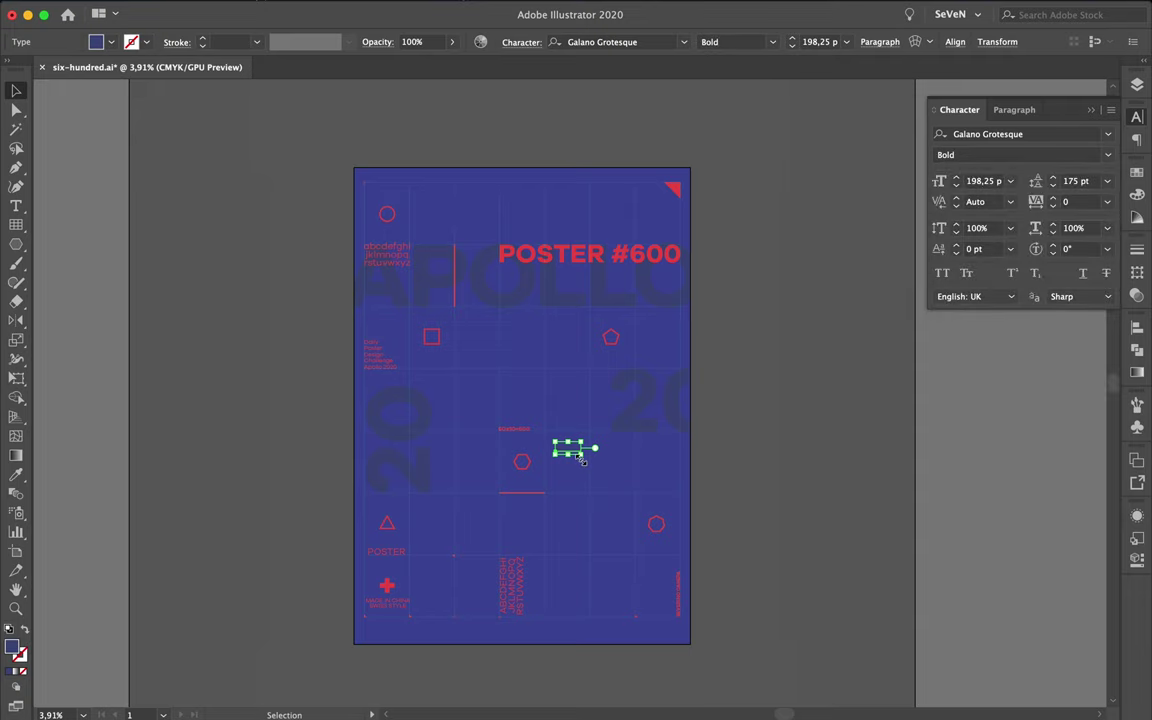
click(245, 8)
mouse_move(197, 9)
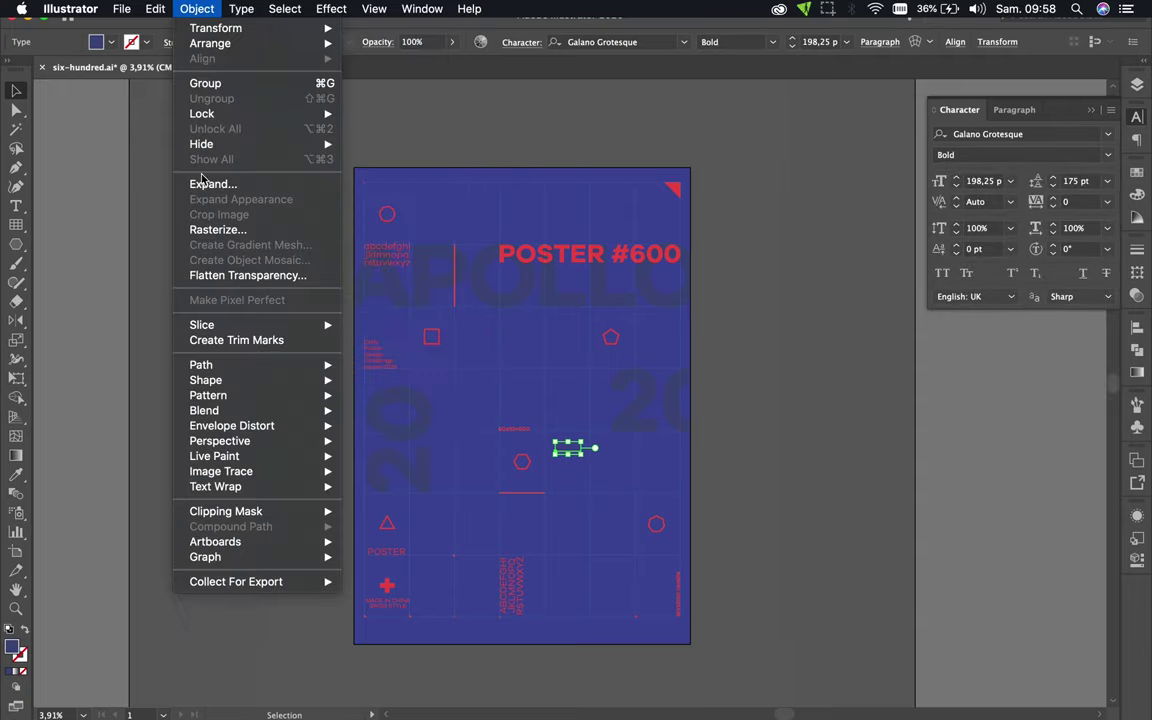
Step: Expand the #600 text into outlines and scale the group up large
click(212, 184)
click(621, 459)
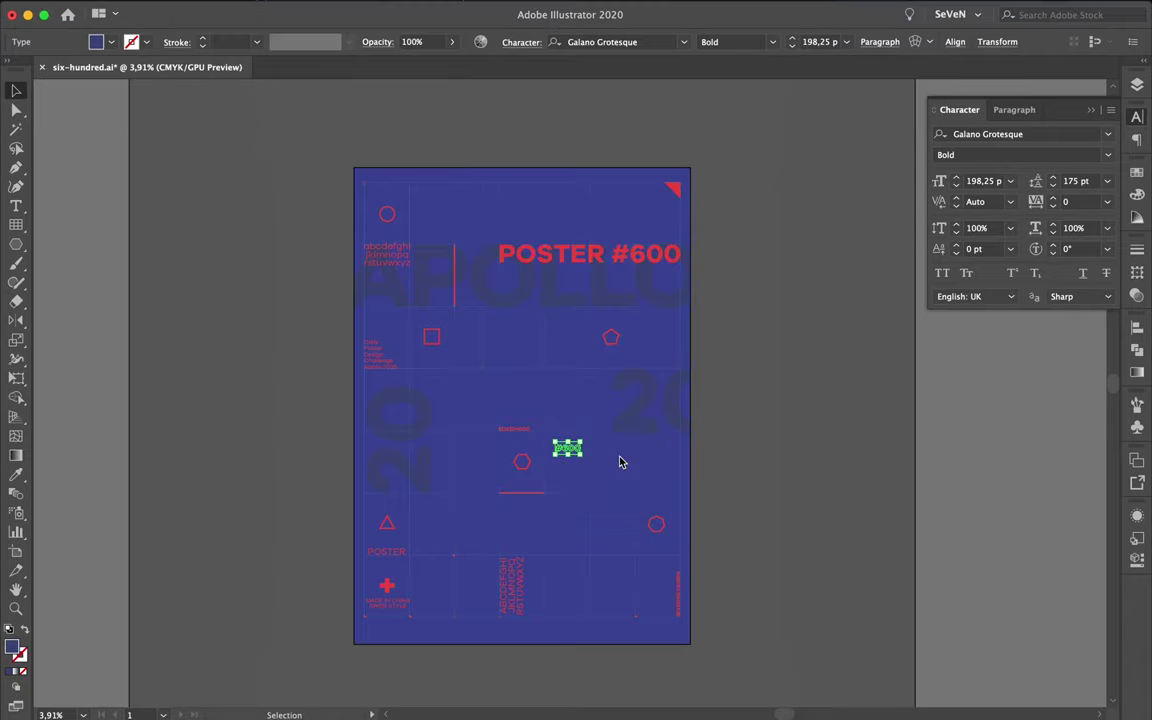
drag(586, 438, 808, 403)
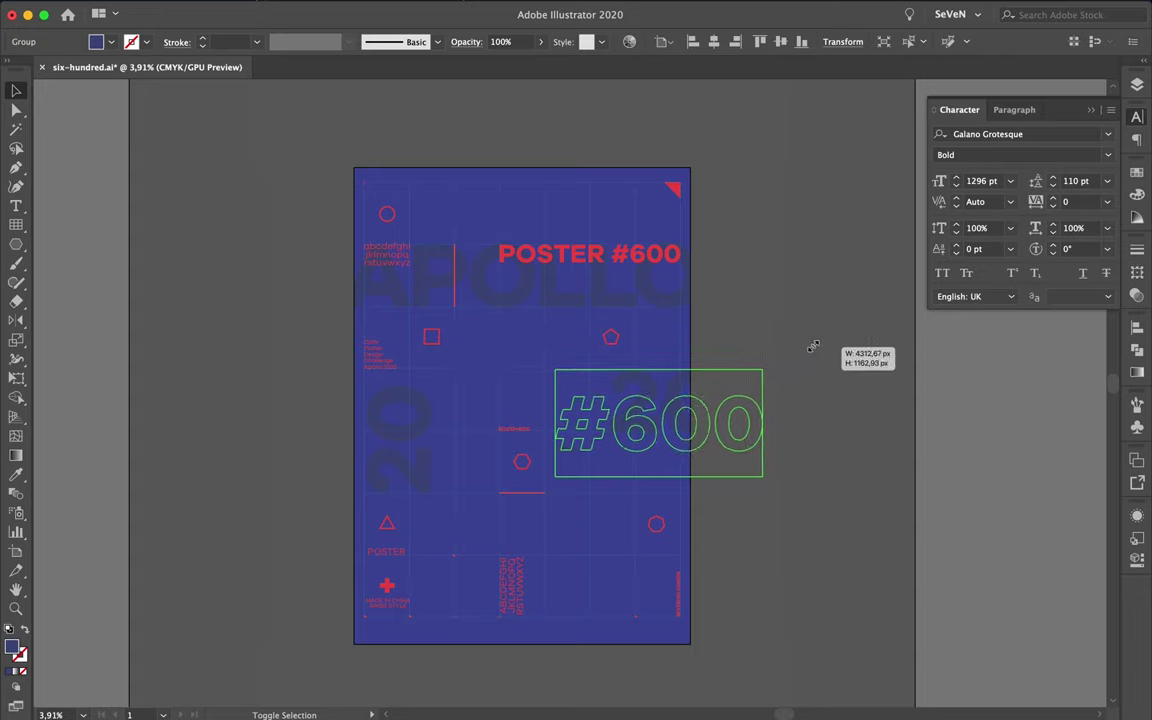
drag(808, 403, 743, 362)
Step: Shorten the #600 group's height slightly and move it down-left on the poster
mouse_move(674, 431)
mouse_down()
mouse_move(576, 397)
mouse_move(578, 416)
mouse_up()
scroll(710, 420, up, 3)
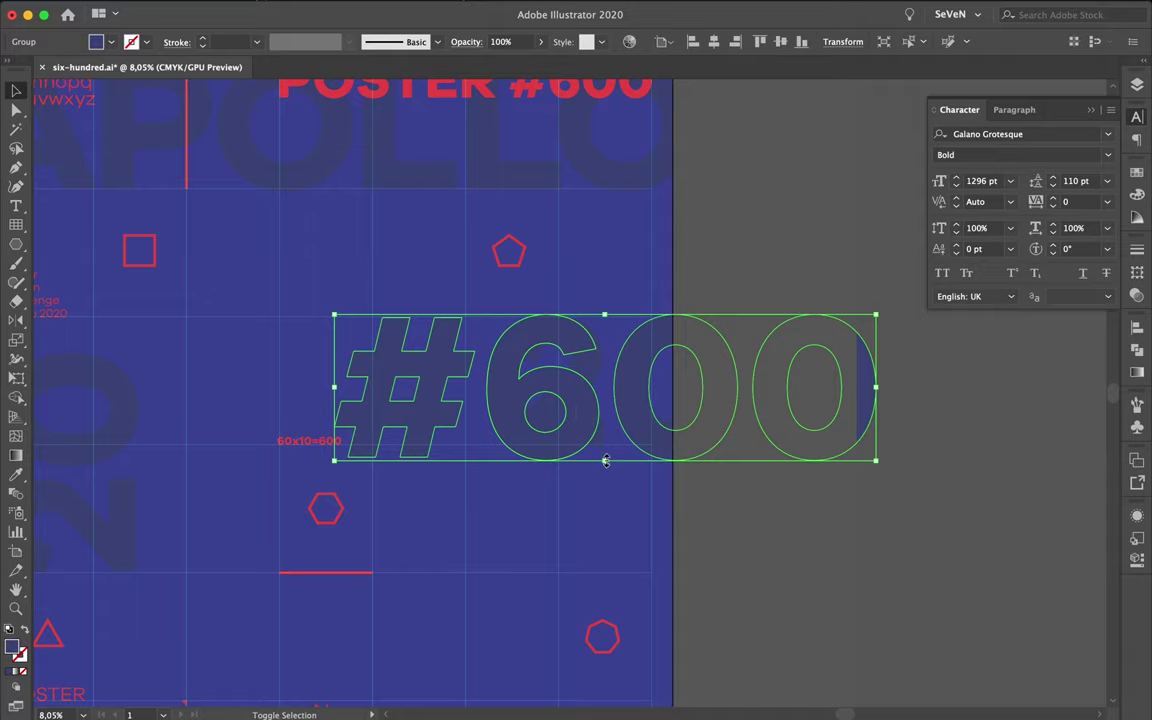
drag(604, 460, 604, 448)
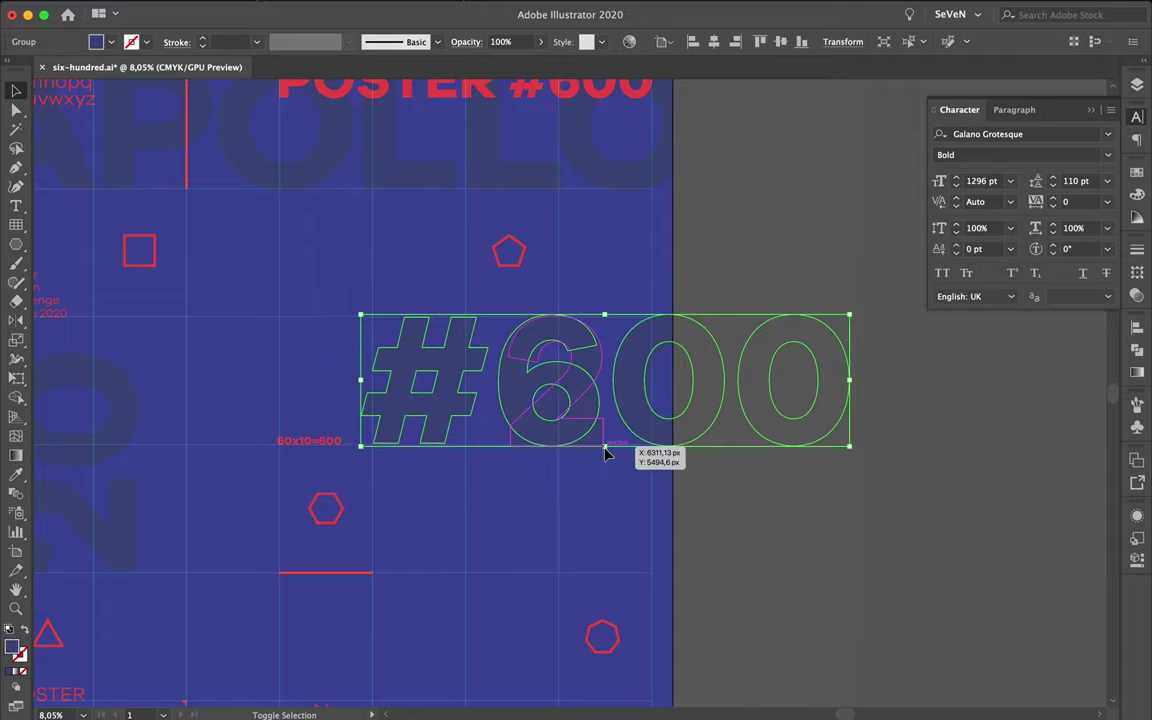
mouse_move(625, 404)
mouse_down()
mouse_move(568, 491)
mouse_move(491, 555)
mouse_move(505, 551)
mouse_up()
scroll(567, 494, down, 5)
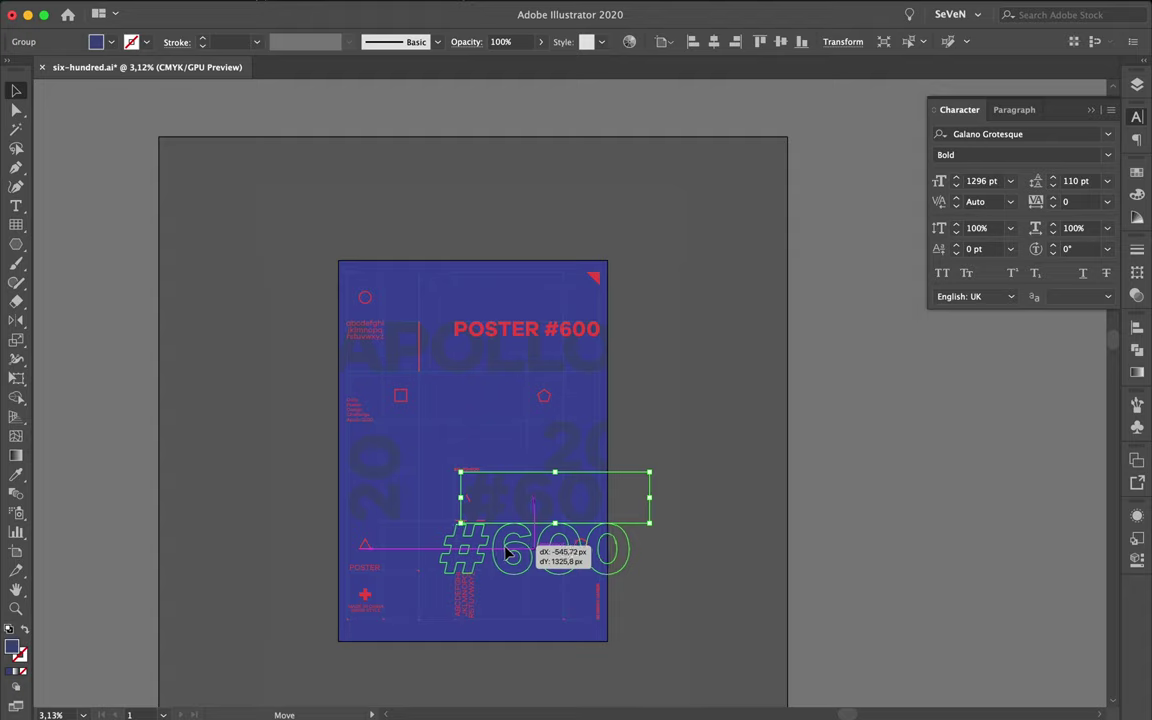
Step: Move the #600 group onto Layer 5 behind the poster shapes
drag(505, 553, 505, 553)
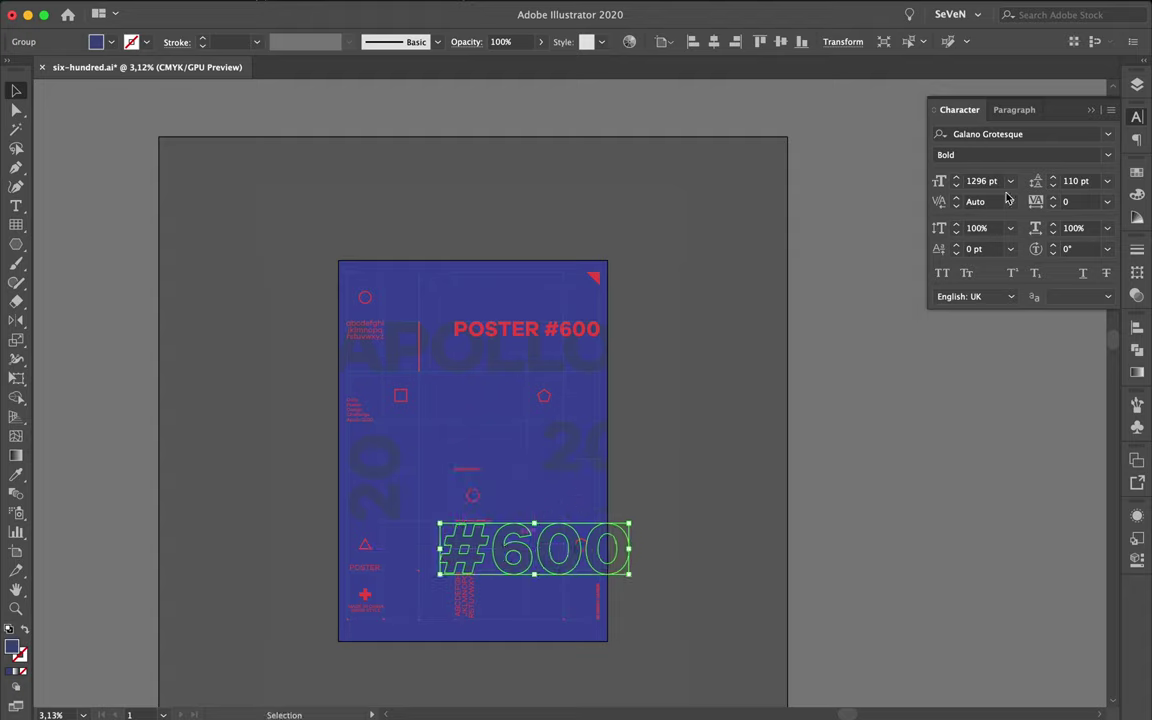
click(1138, 86)
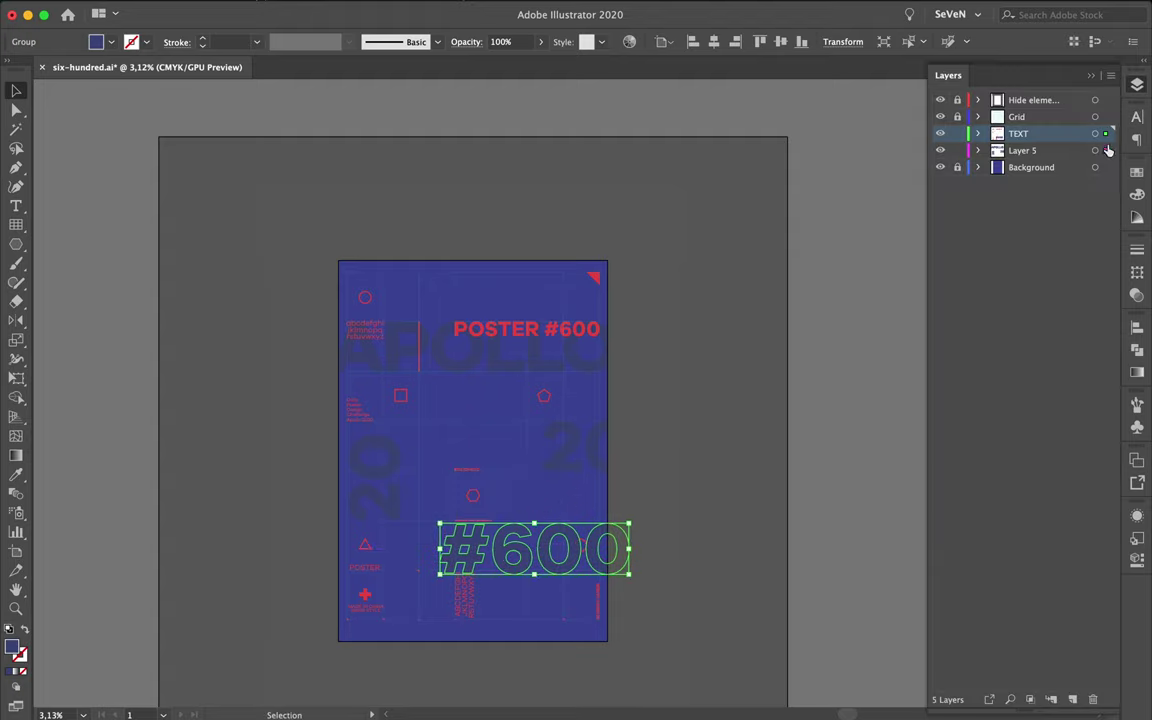
drag(1108, 150, 1108, 152)
click(688, 390)
Step: Nudge #600 up and sideways below the hexagon, and shift a background 20 numeral left
scroll(581, 472, up, 2)
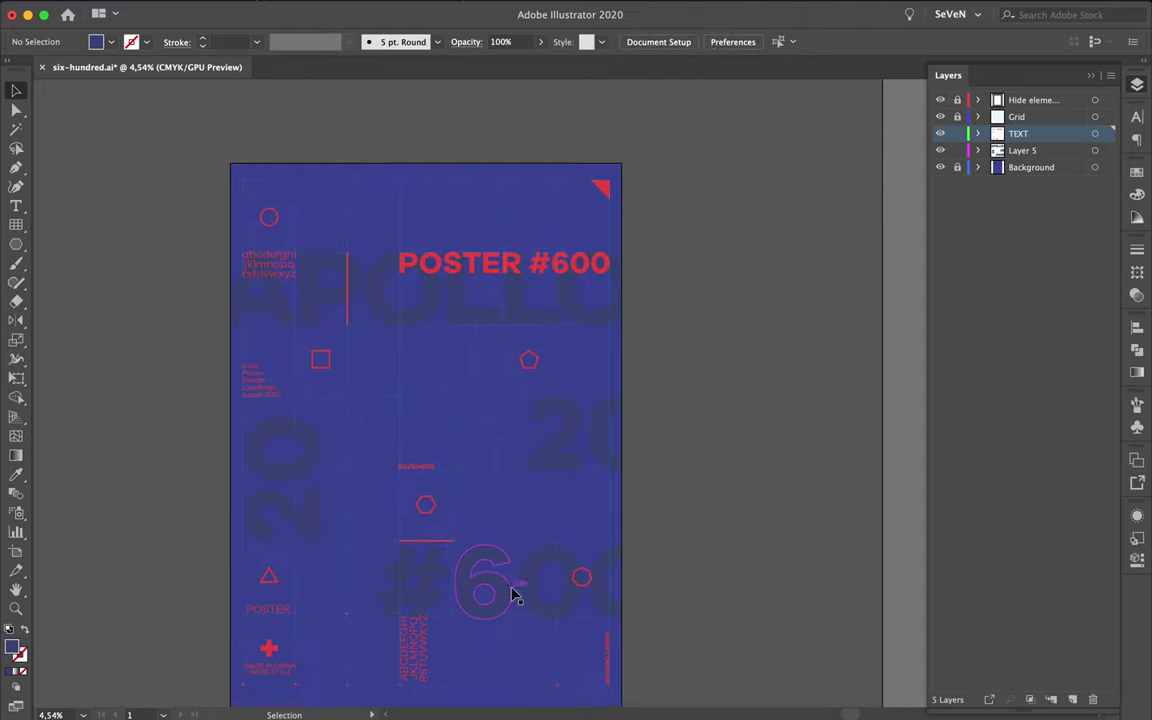
scroll(513, 592, down, 3)
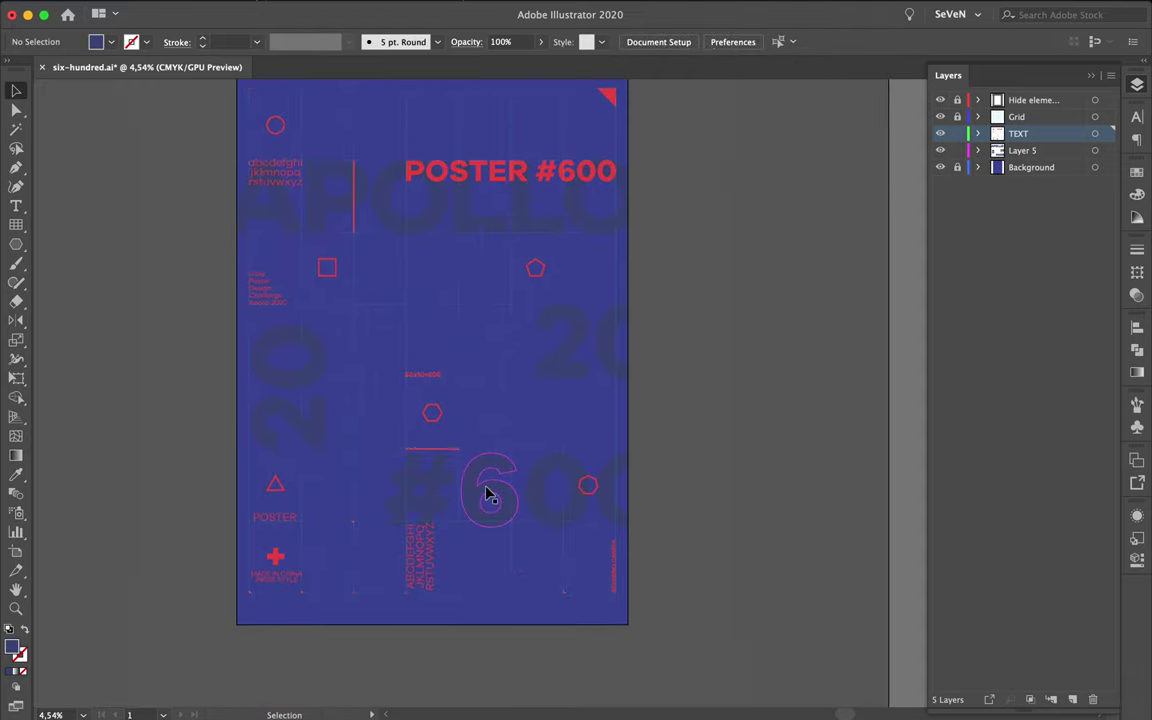
drag(488, 494, 488, 489)
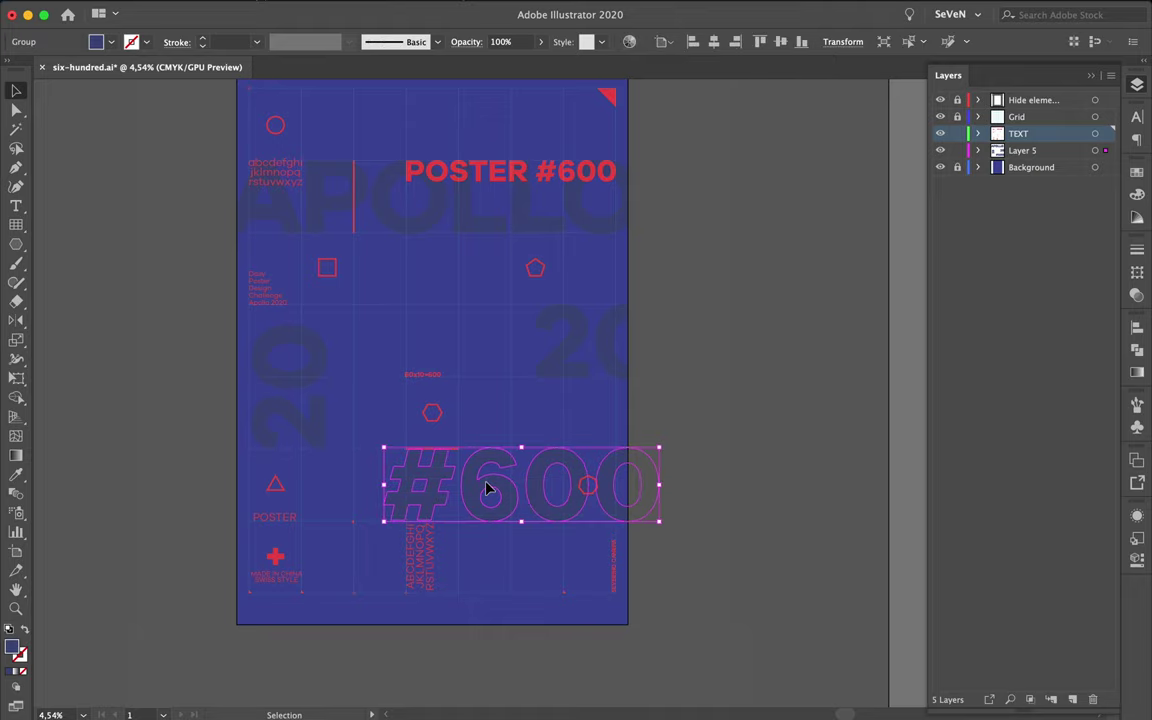
click(692, 380)
alt+scroll(510, 380, up, 3)
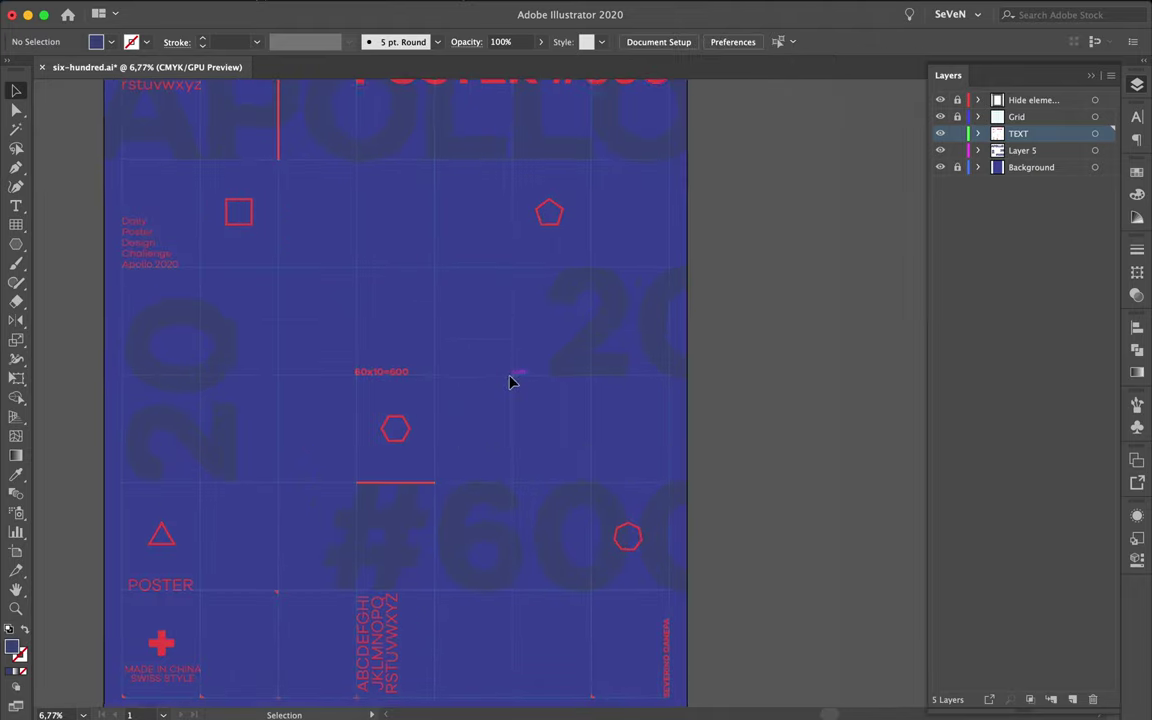
scroll(511, 380, down, 2)
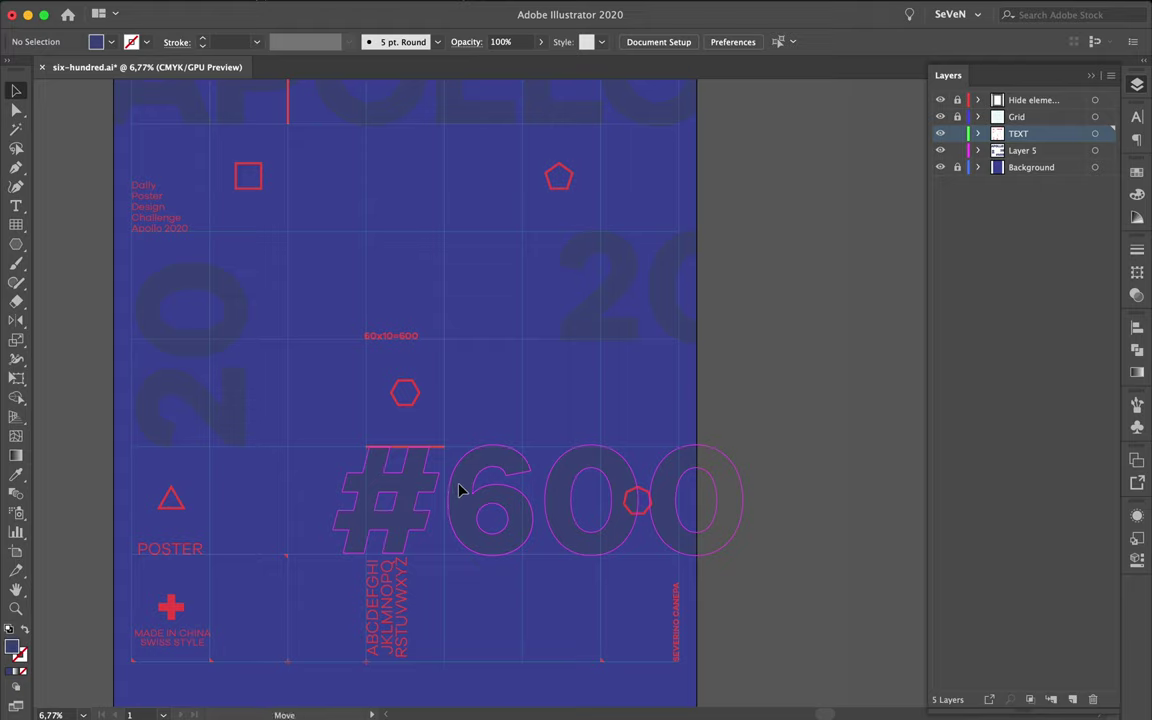
mouse_move(455, 490)
mouse_down()
mouse_move(465, 490)
mouse_move(453, 490)
mouse_up()
click(609, 391)
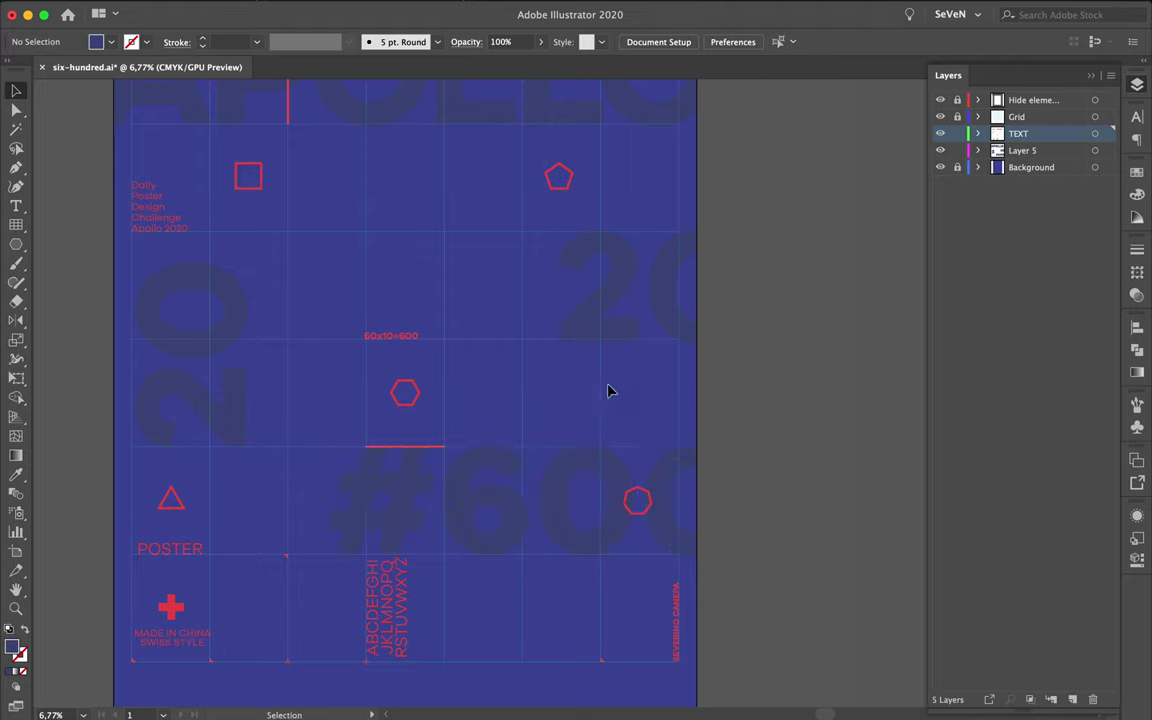
mouse_move(620, 288)
mouse_down()
mouse_move(606, 289)
mouse_move(630, 285)
mouse_move(620, 287)
mouse_up()
Step: Move the left rotated 20 numeral further left so it bleeds off the edge
click(577, 419)
drag(219, 429, 228, 416)
click(316, 419)
scroll(316, 420, down, 2)
click(278, 423)
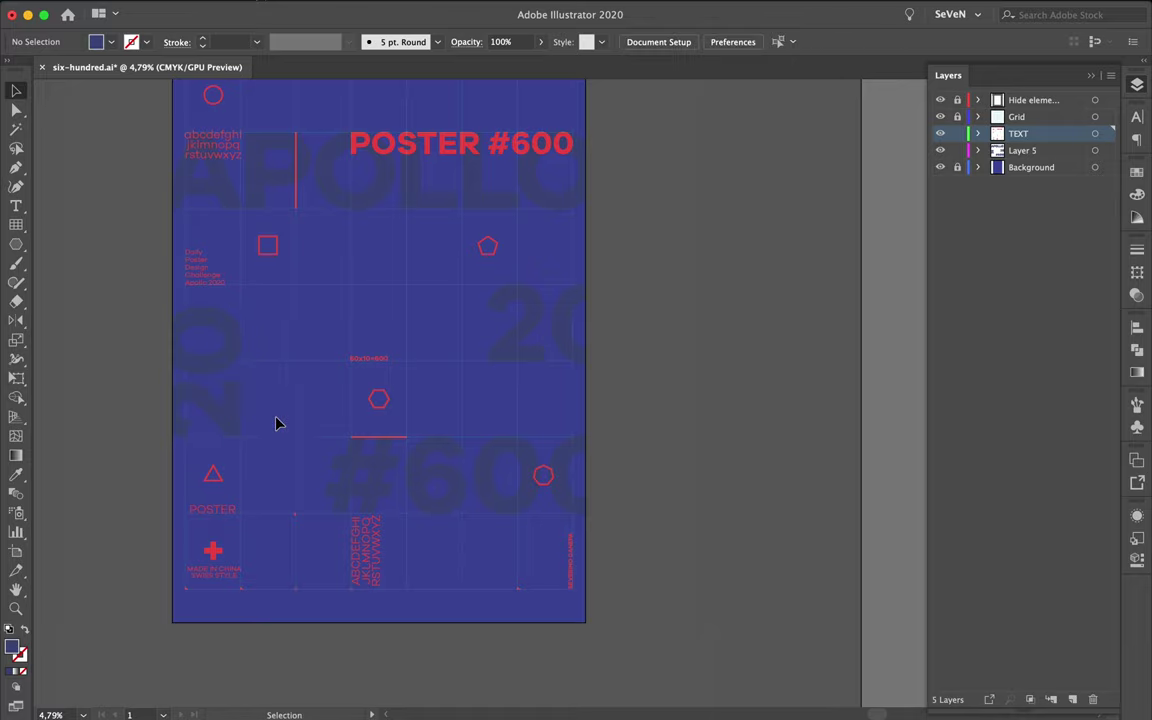
scroll(278, 423, down, 2)
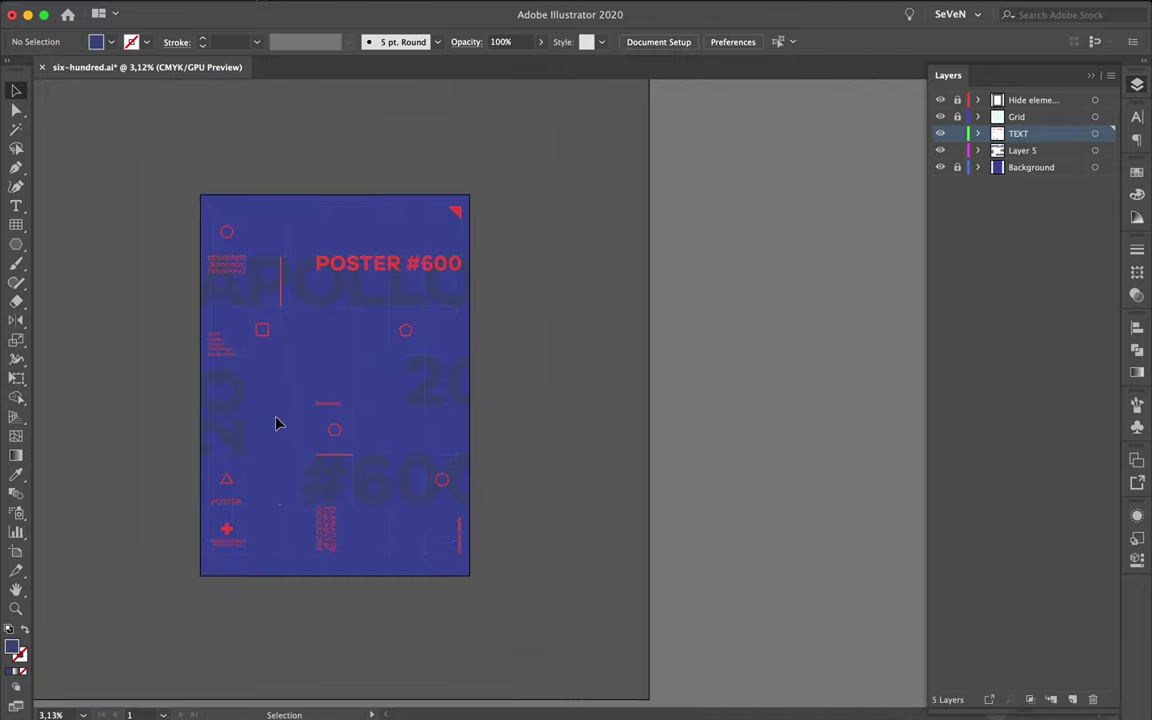
scroll(278, 423, up, 1)
scroll(278, 423, up, 1)
scroll(278, 423, up, 1)
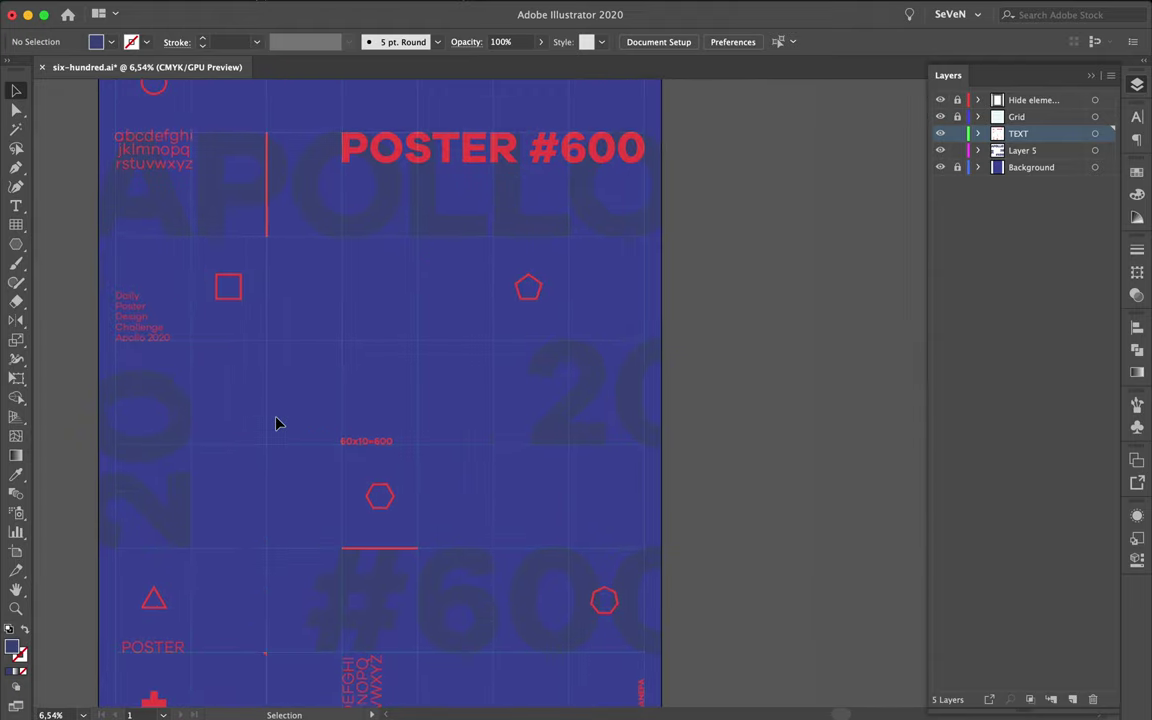
scroll(278, 423, up, 1)
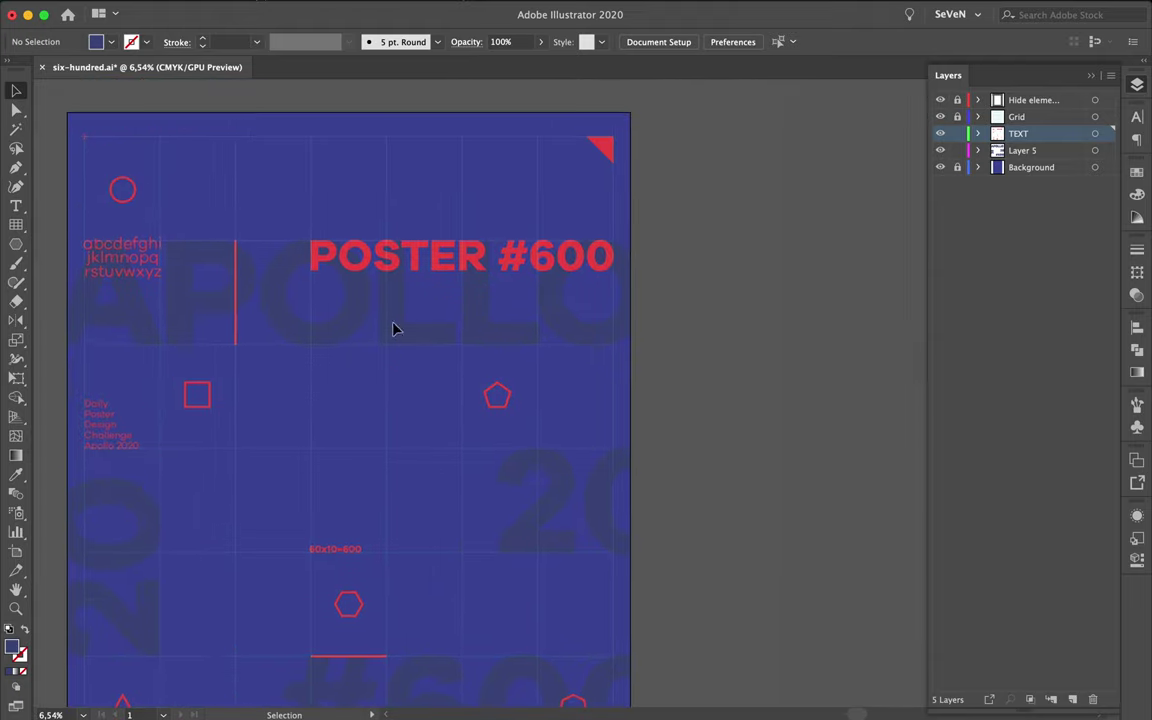
Step: Make the red triangle in the top-right corner slightly smaller
click(605, 157)
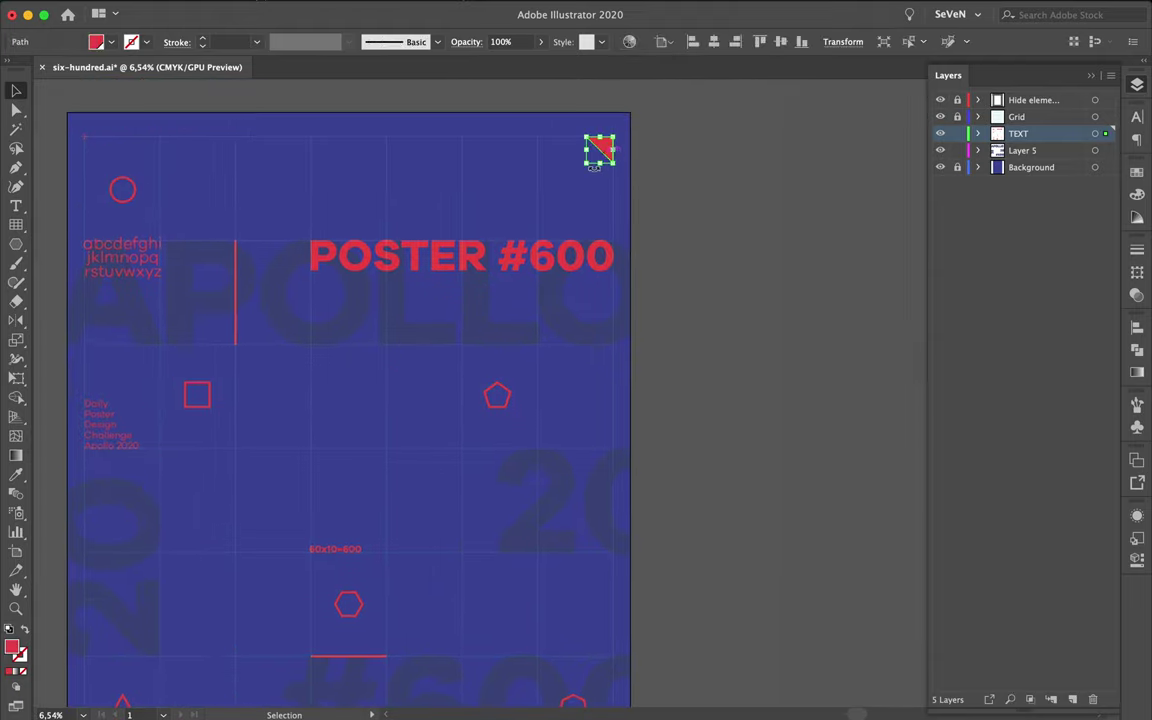
drag(588, 164, 594, 165)
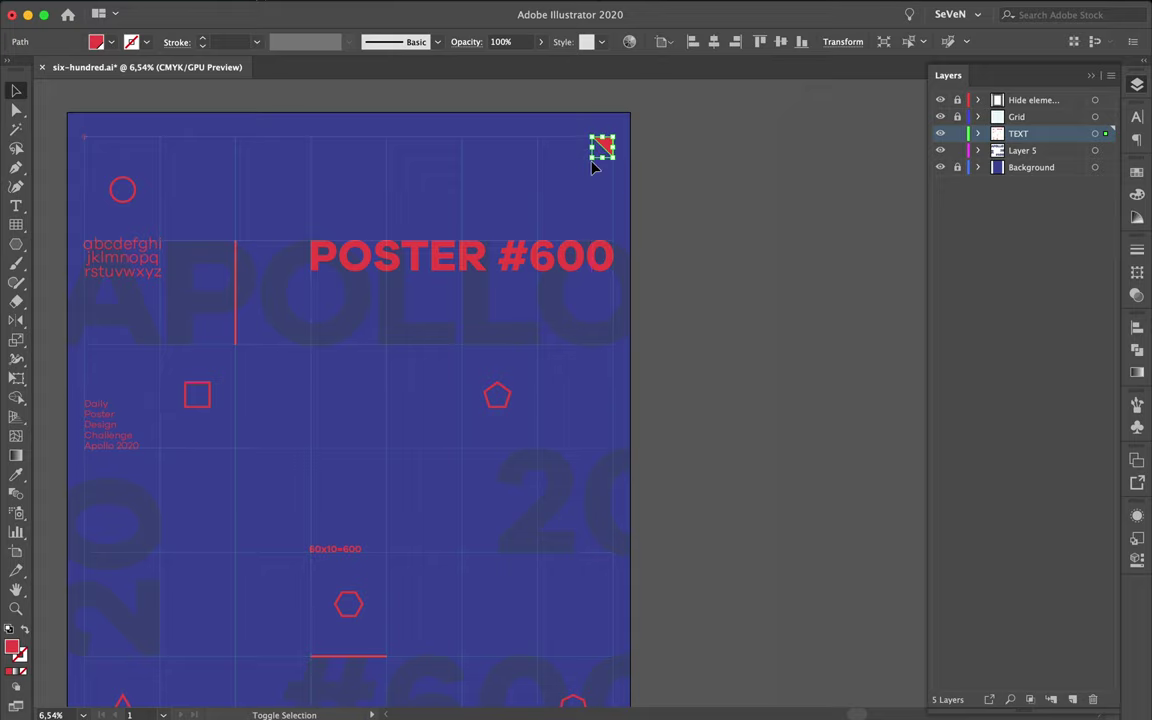
click(669, 216)
scroll(510, 270, down, 3)
scroll(510, 270, left, 2)
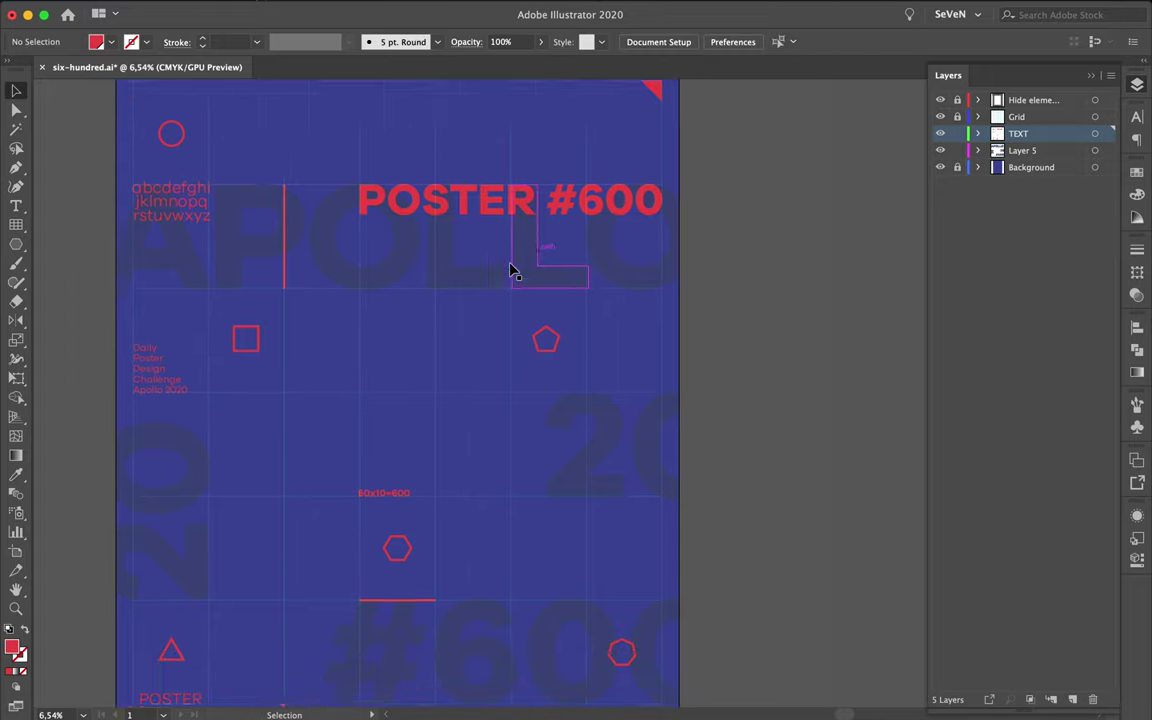
scroll(510, 270, left, 1)
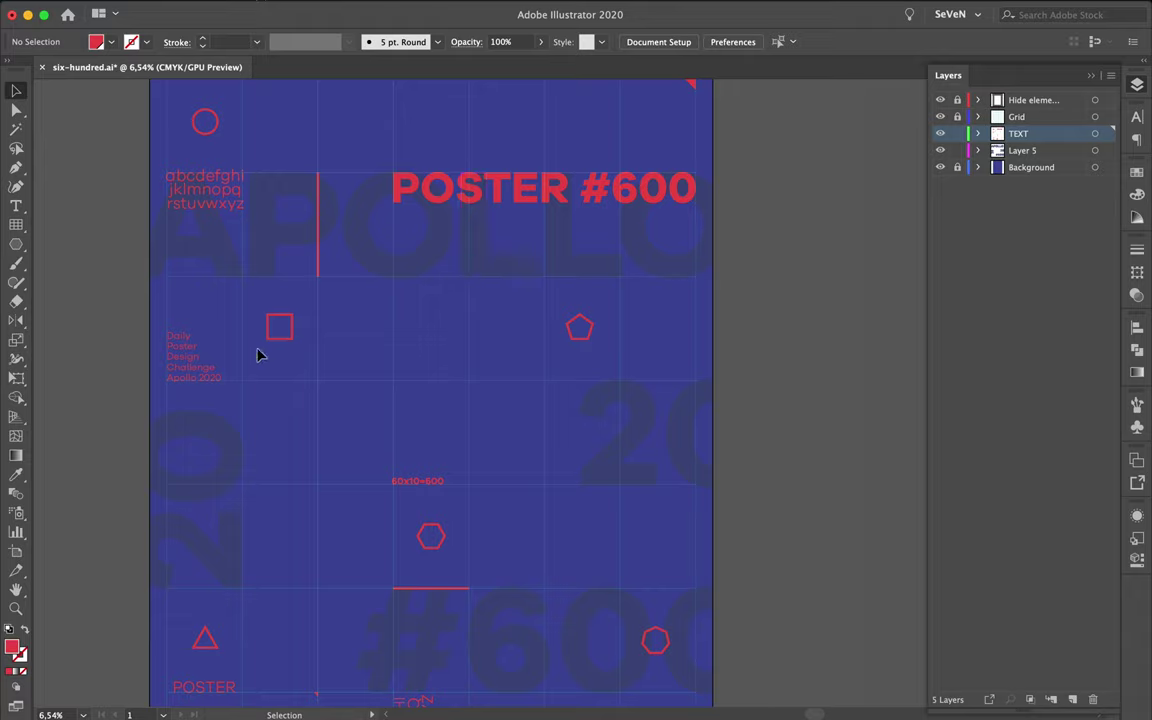
Step: Edit the line breaks of the Daily Poster Design Challenge text block
click(173, 370)
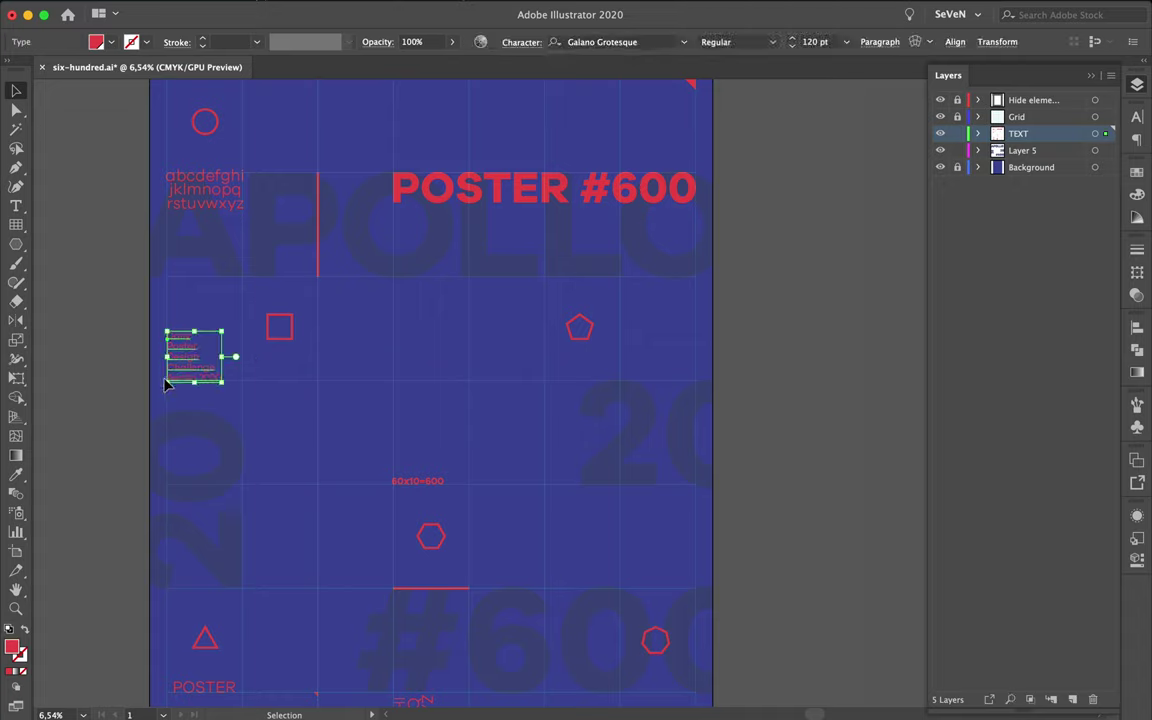
double_click(177, 371)
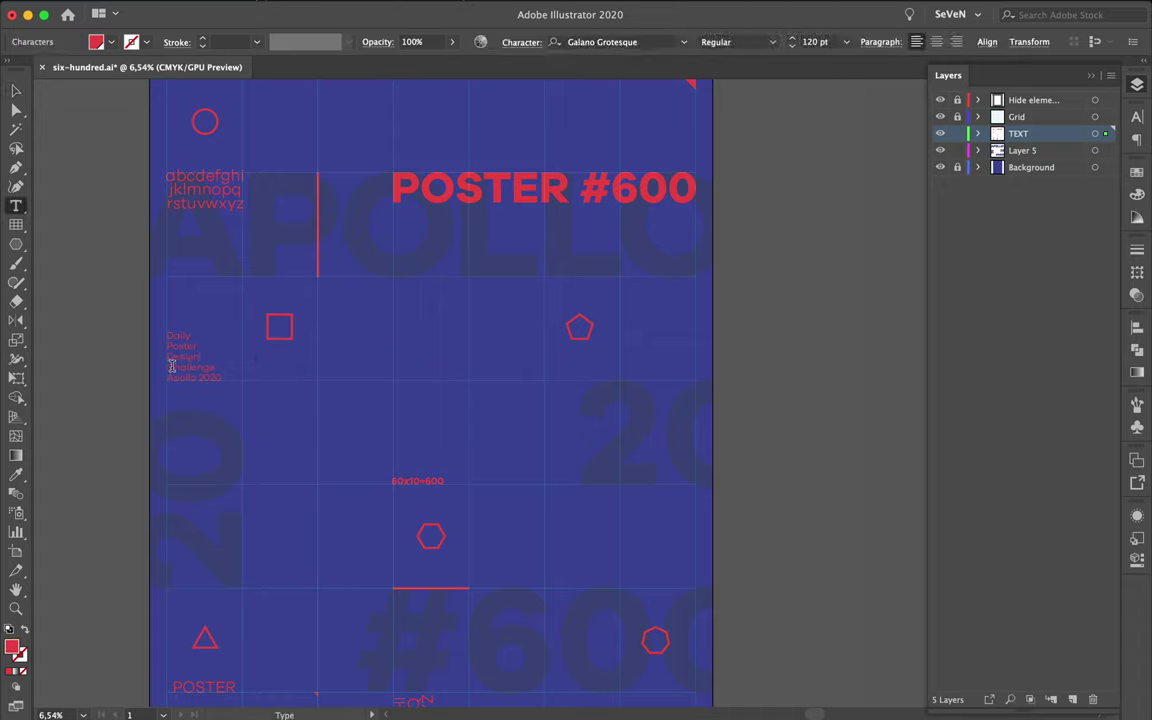
key(BackSpace)
key(Return)
key(Return)
key(BackSpace)
key(Escape)
Step: Move the text block down onto the grid guide and nudge it up slightly
drag(196, 364, 197, 373)
click(309, 403)
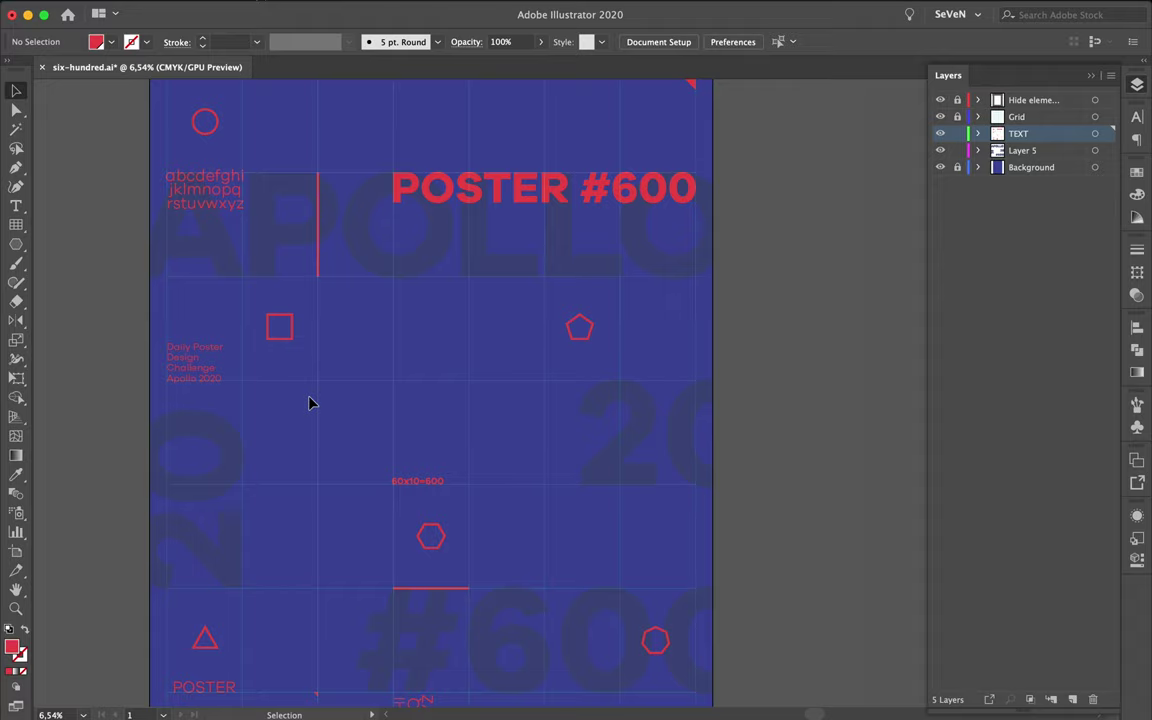
scroll(402, 384, up, 2)
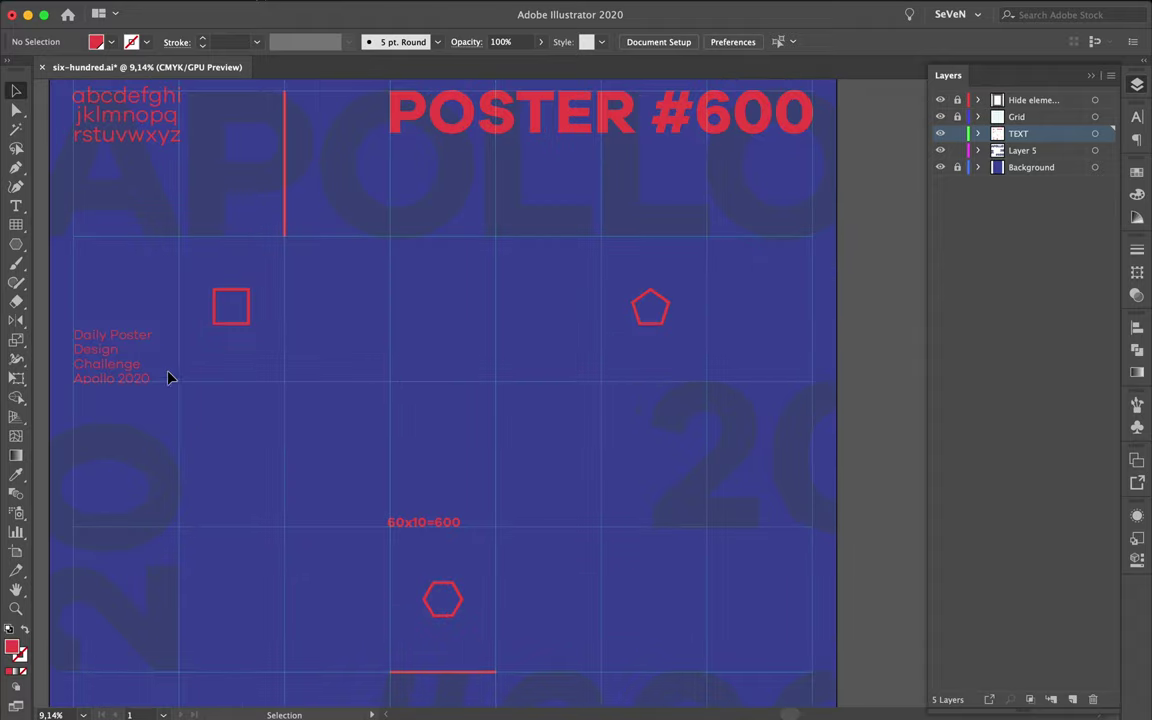
scroll(168, 377, up, 2)
scroll(165, 380, up, 2)
drag(134, 391, 137, 391)
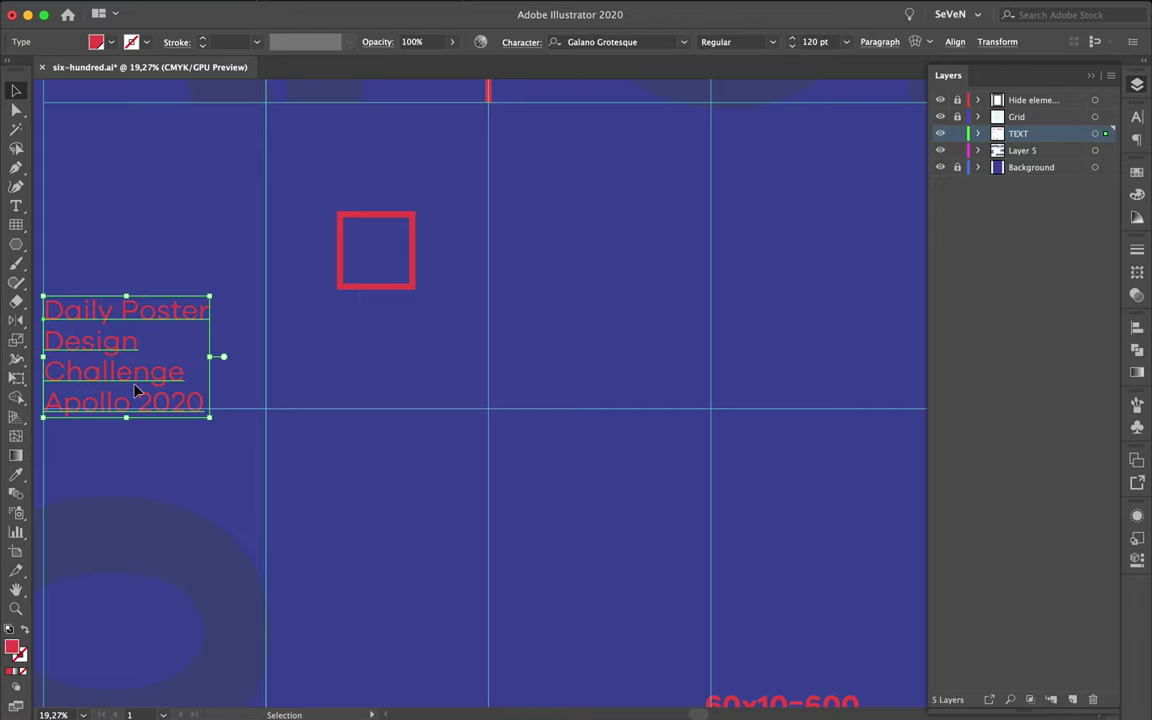
key(Up)
key(Up)
key(Up)
key(Up)
key(Up)
key(Up)
key(Up)
key(Up)
key(Up)
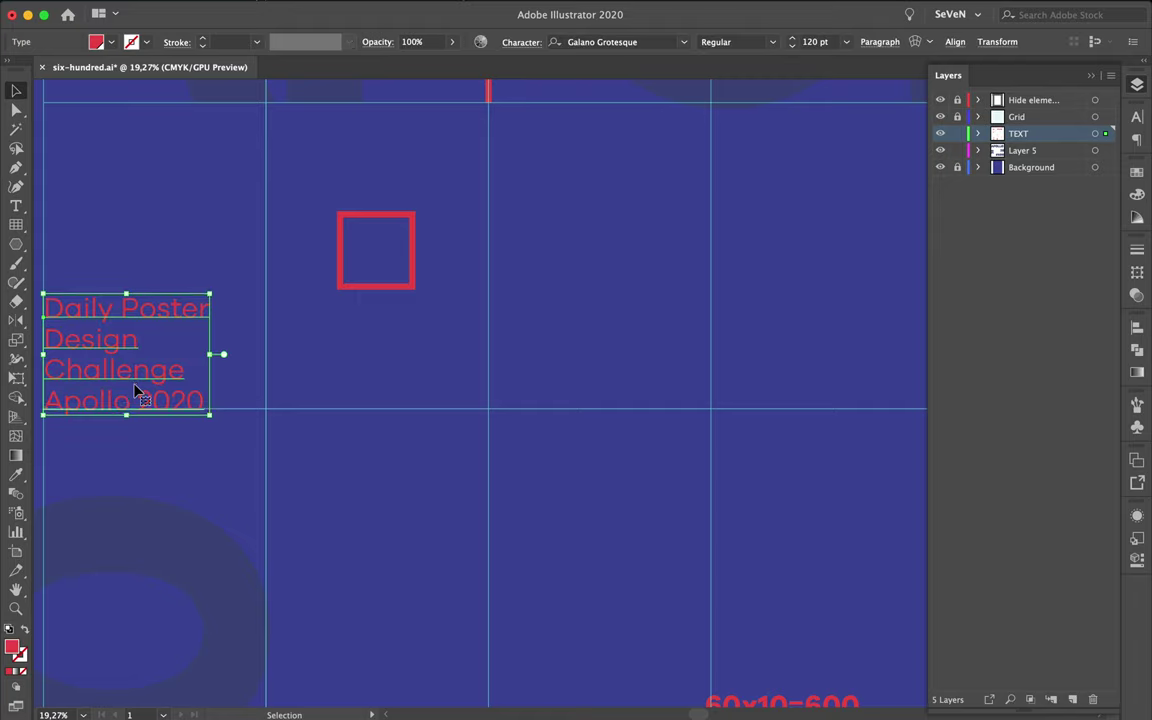
click(332, 368)
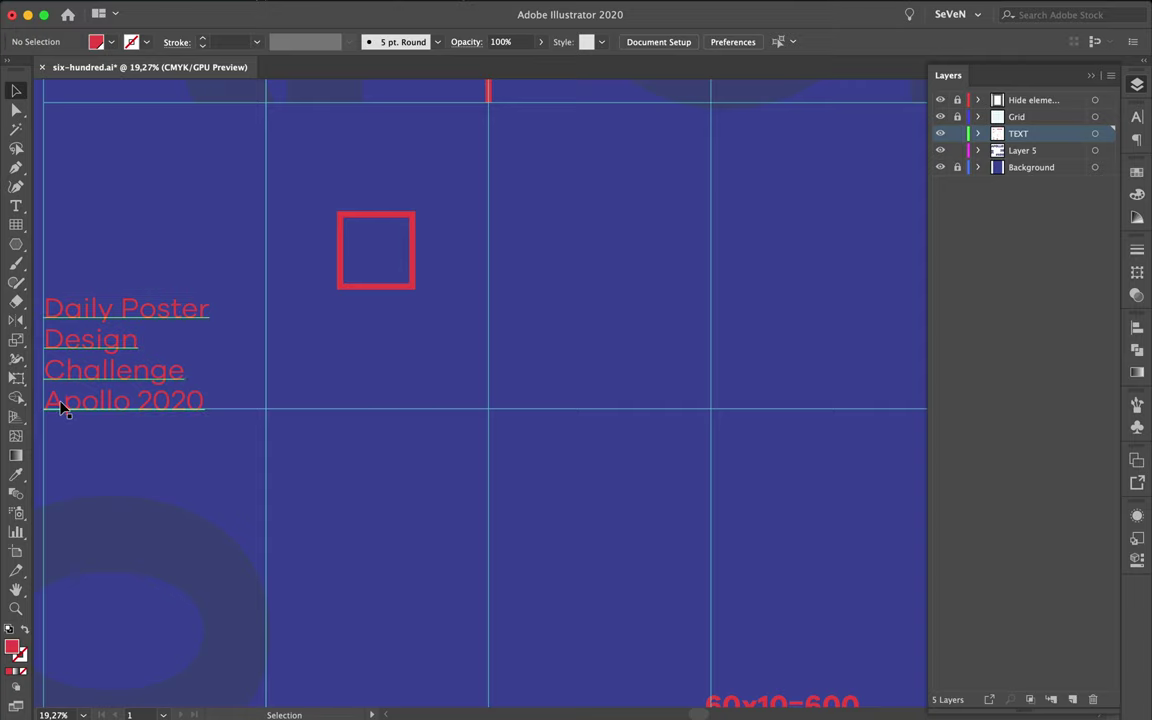
Step: Check the text block's alignment on the guide
alt+scroll(62, 400, up, 5)
scroll(105, 390, left, 3)
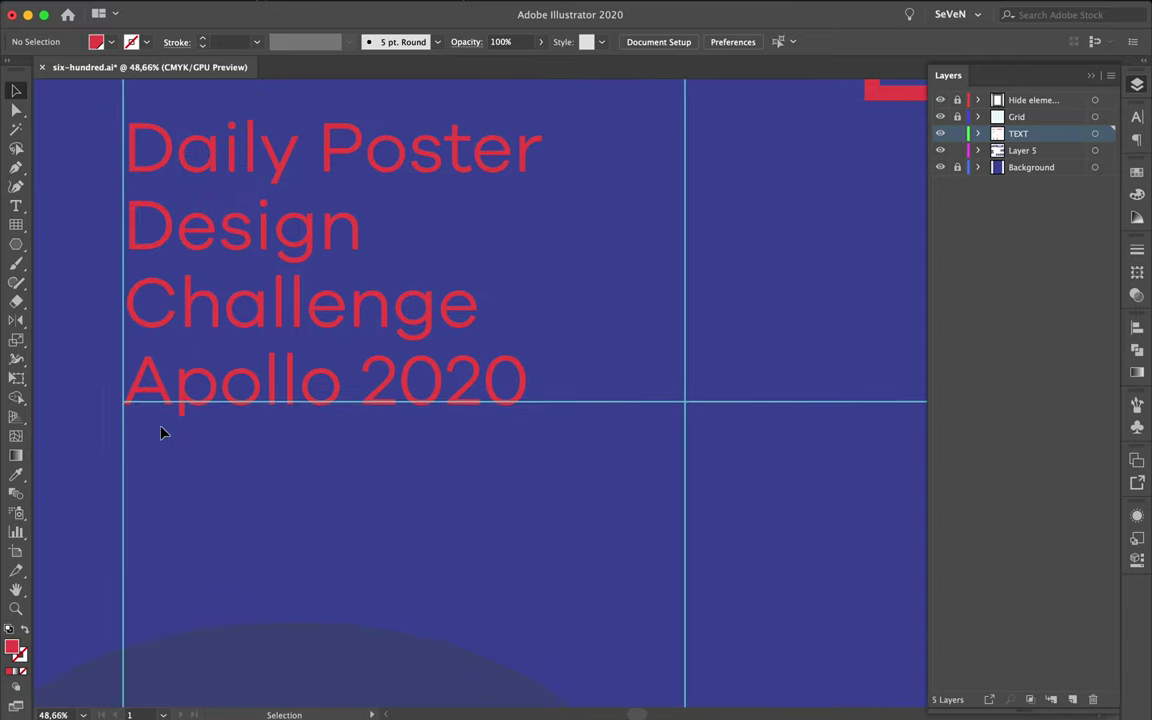
click(158, 384)
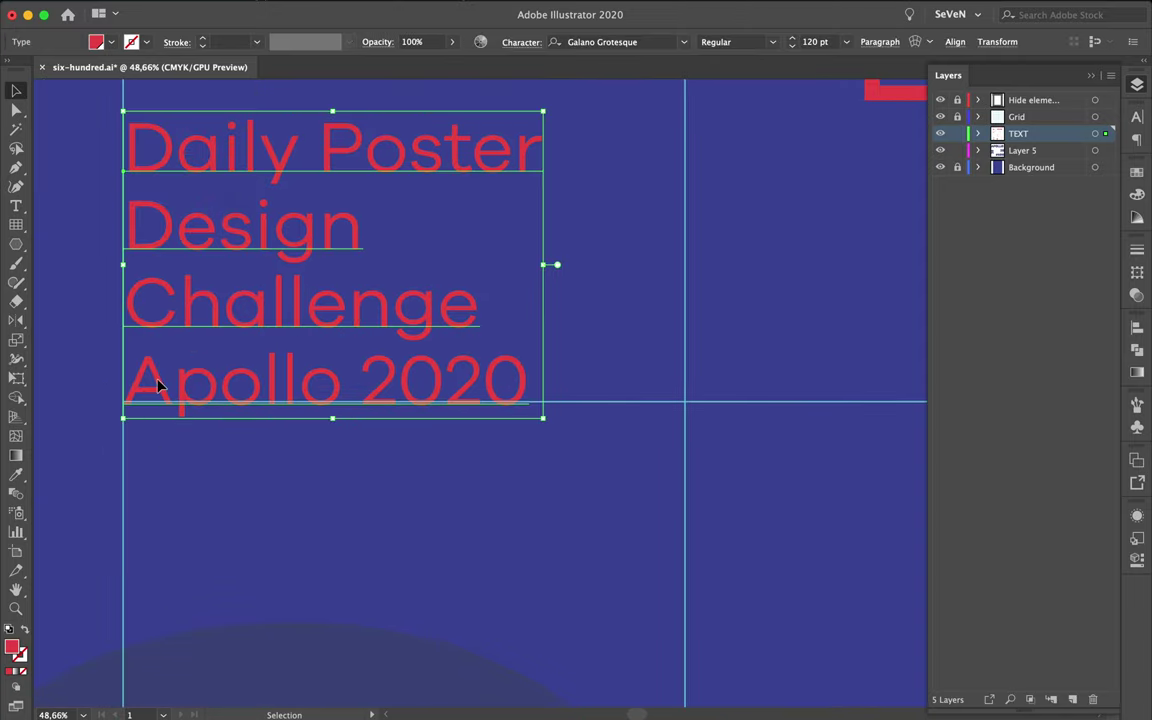
click(216, 465)
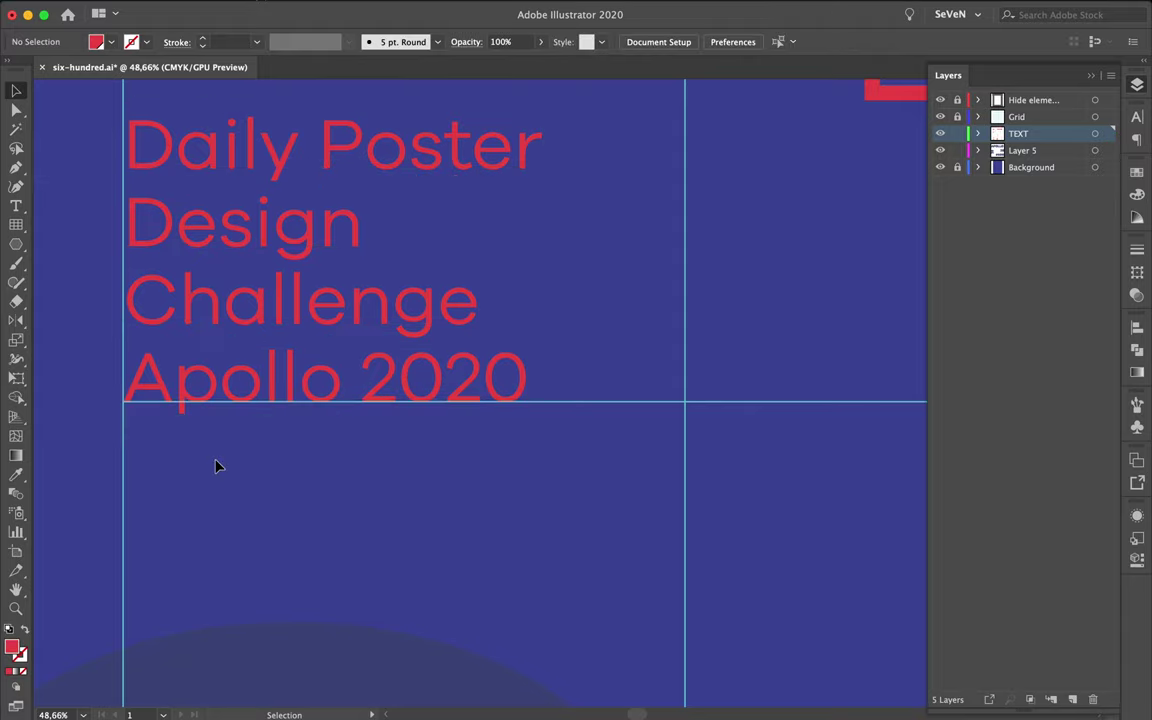
scroll(447, 380, down, 2)
scroll(447, 375, down, 3)
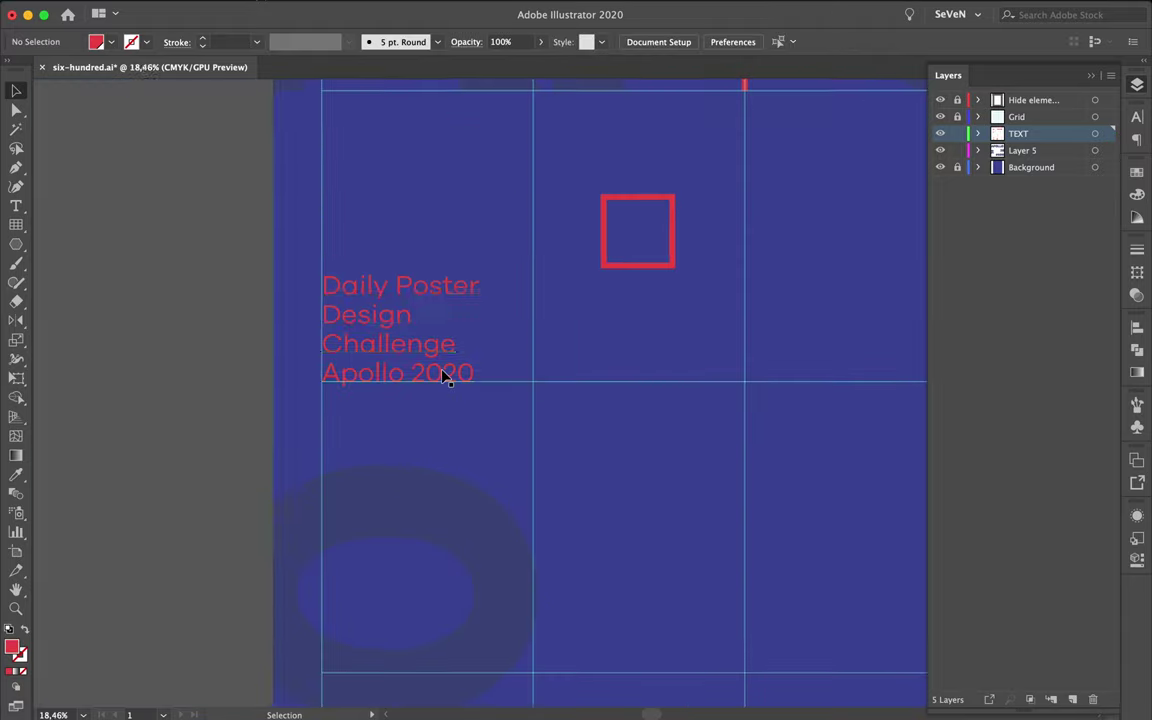
scroll(418, 365, down, 2)
Step: Duplicate the text block onto the right guide and retype it as 'AUGUST 22'
drag(418, 365, 838, 365)
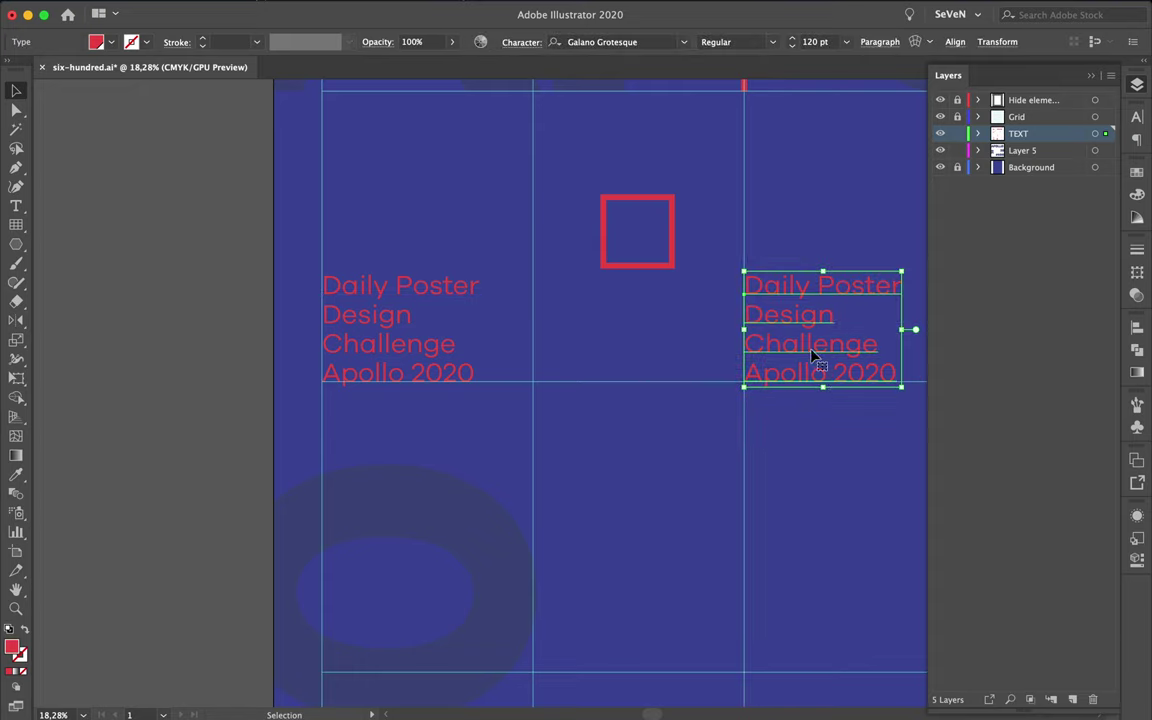
drag(829, 381, 731, 224)
double_click(813, 356)
text(AU)
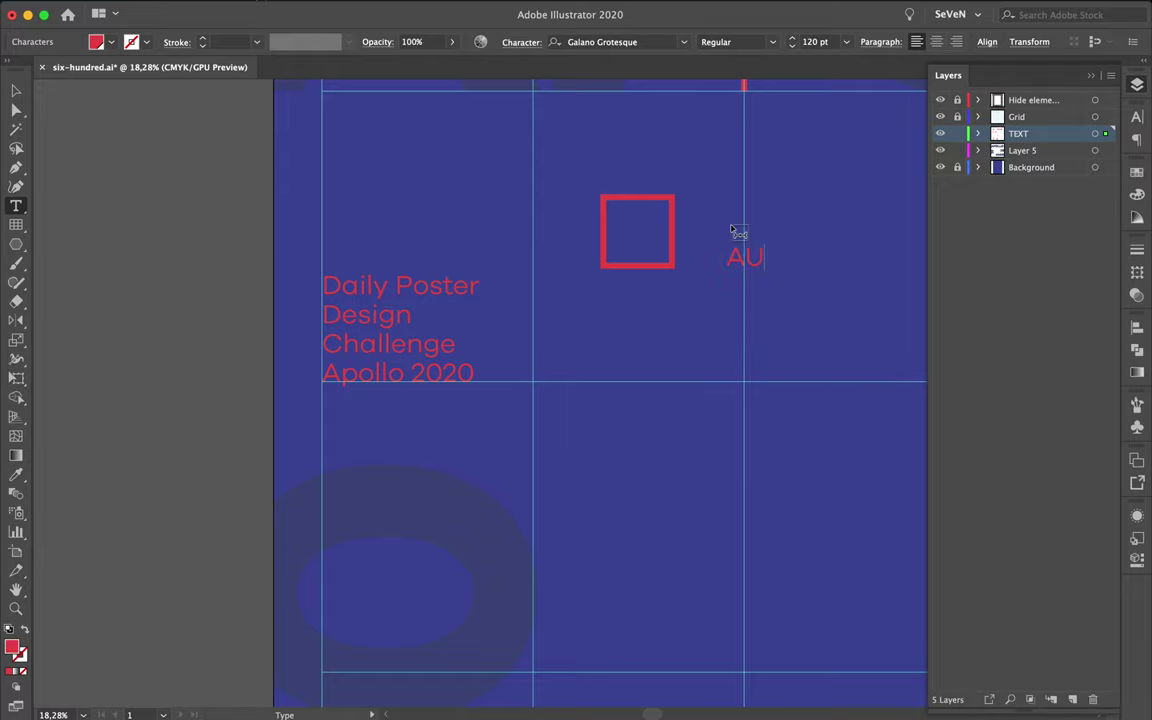
text(GUST)
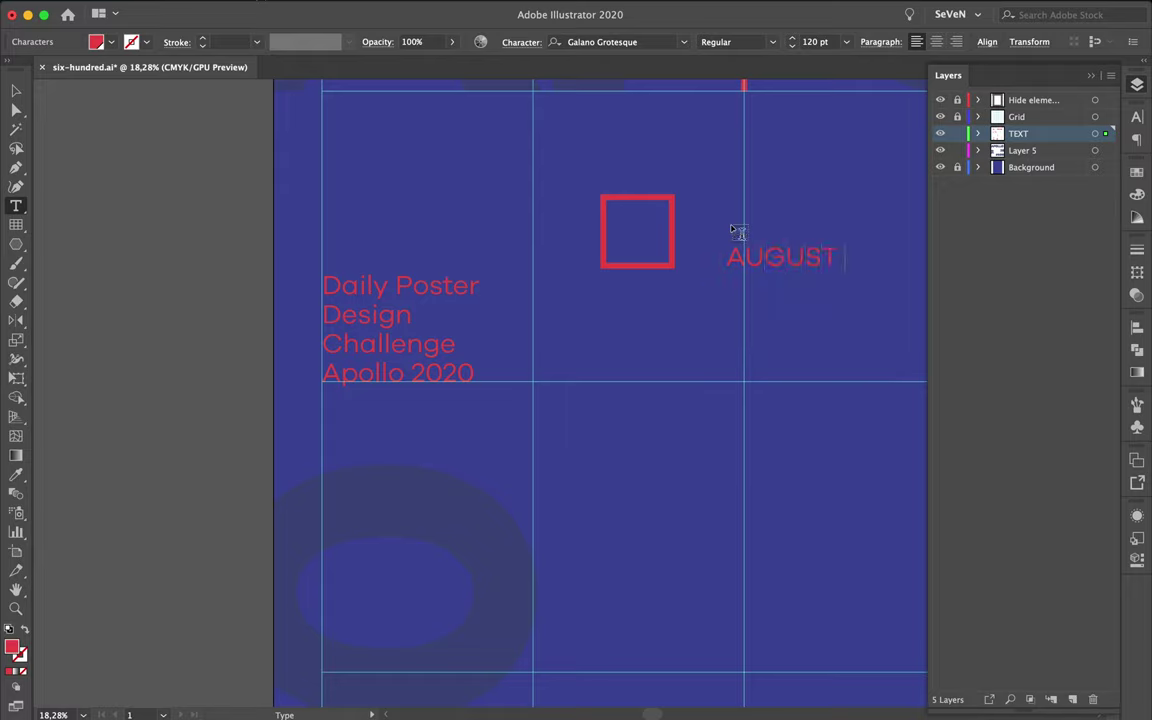
text( 22)
key(Escape)
Step: Rotate the AUGUST 22 text 90° so it runs vertically
scroll(845, 257, down, 3)
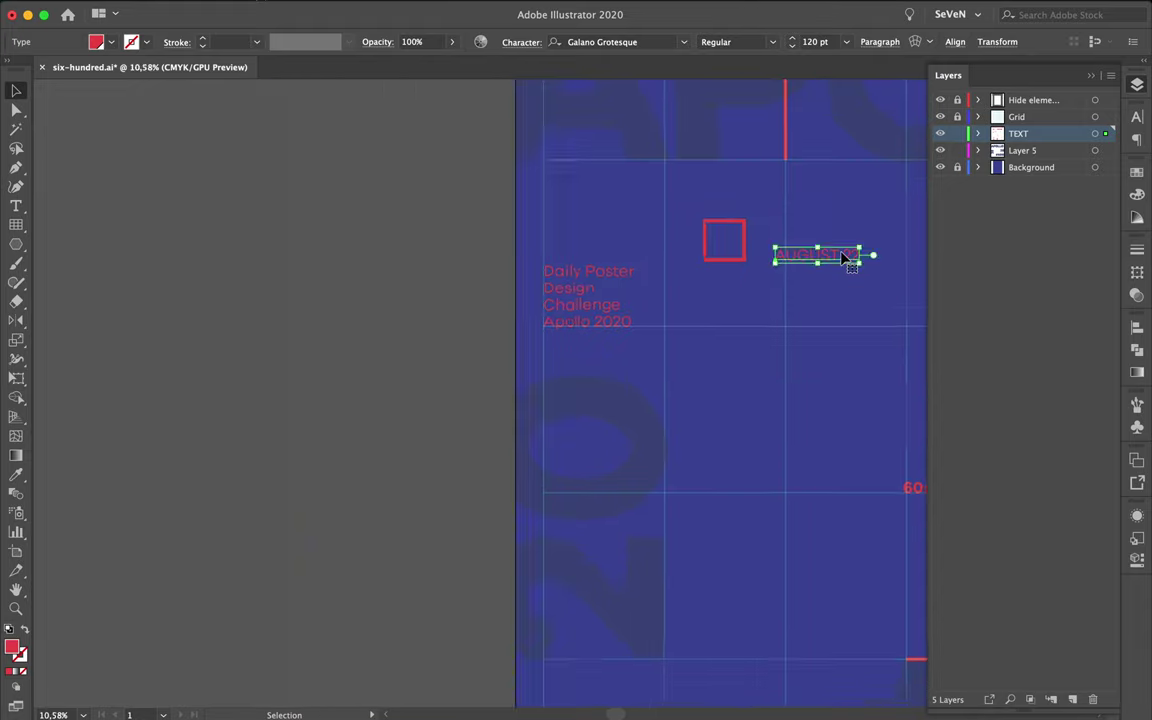
scroll(845, 257, down, 1)
scroll(845, 257, down, 1)
scroll(845, 257, down, 1)
scroll(845, 257, down, 1)
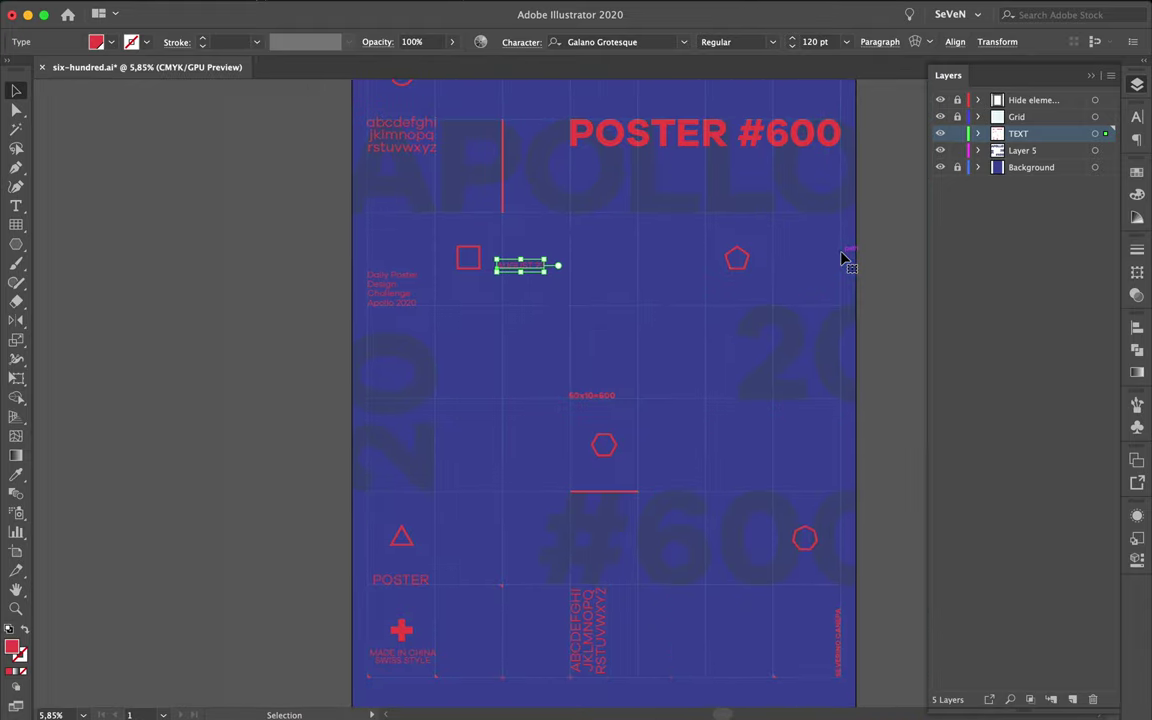
drag(551, 250, 512, 238)
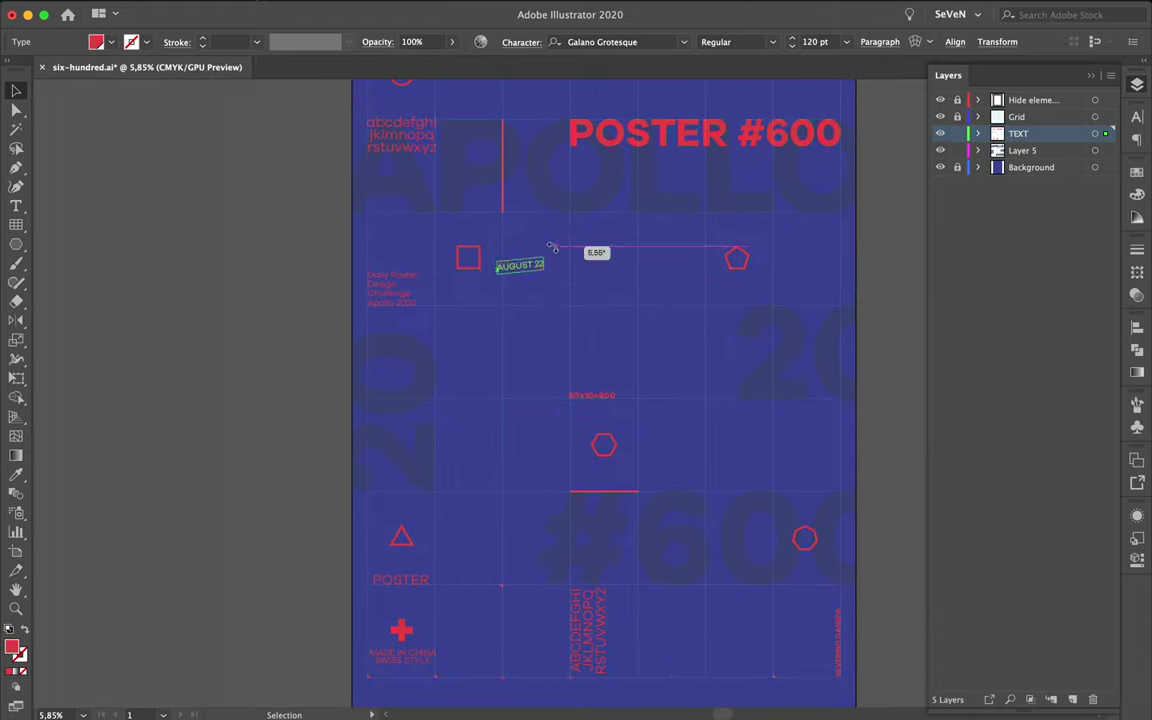
click(573, 258)
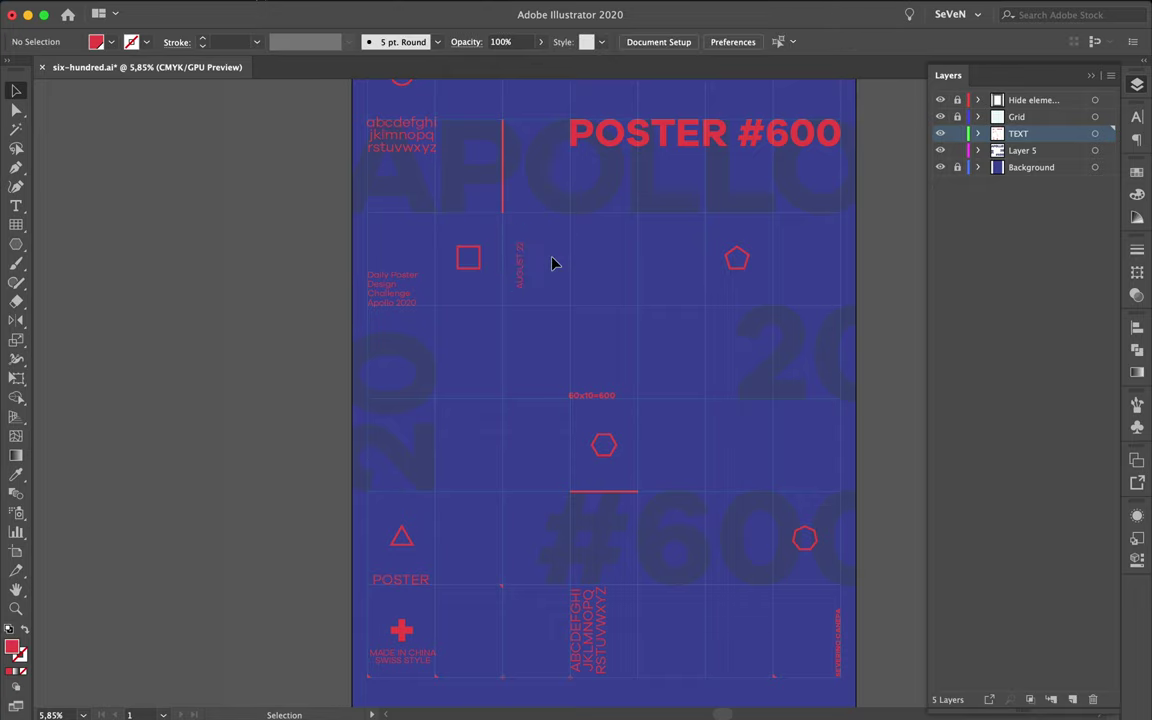
click(523, 268)
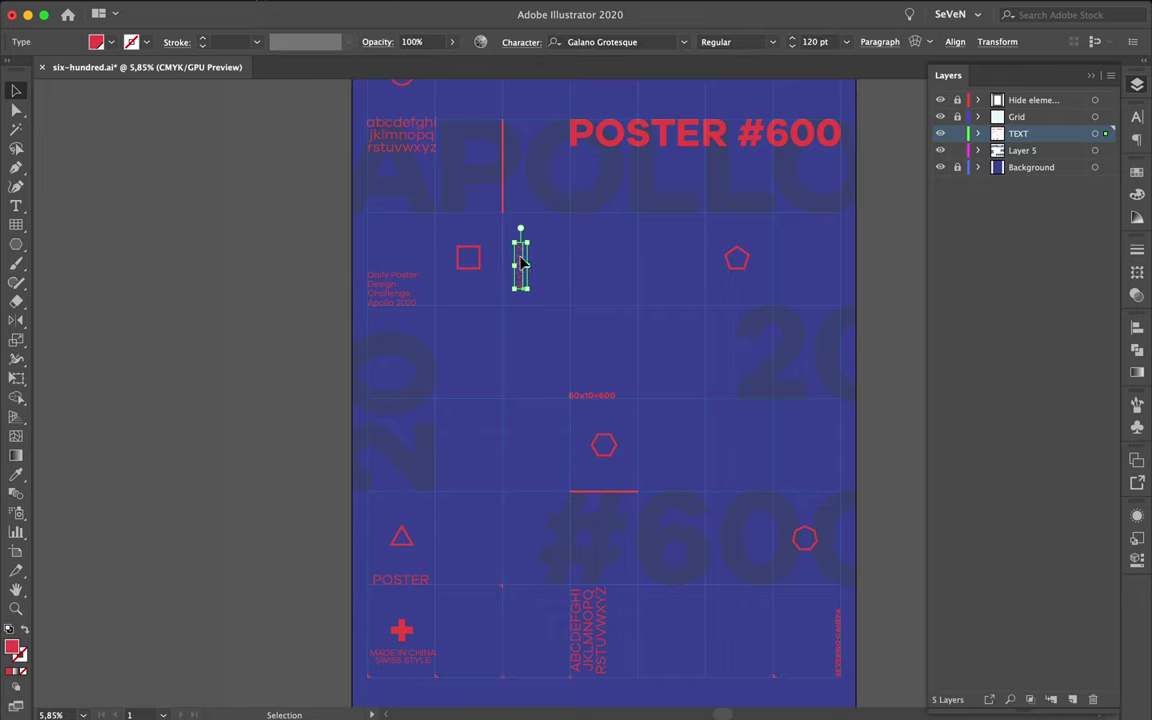
Step: Move the vertical AUGUST 22 label down to the lower row, left of the hexagon
drag(520, 260, 511, 610)
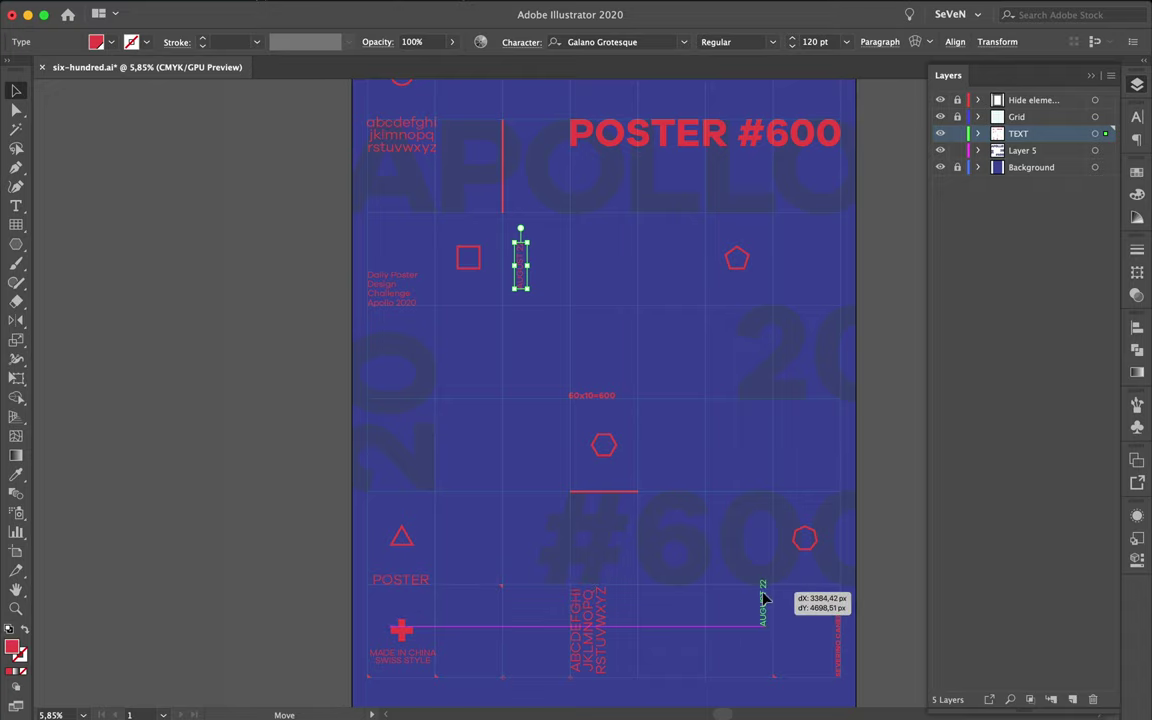
mouse_move(511, 610)
mouse_down()
mouse_move(745, 630)
mouse_move(702, 555)
mouse_up()
click(742, 445)
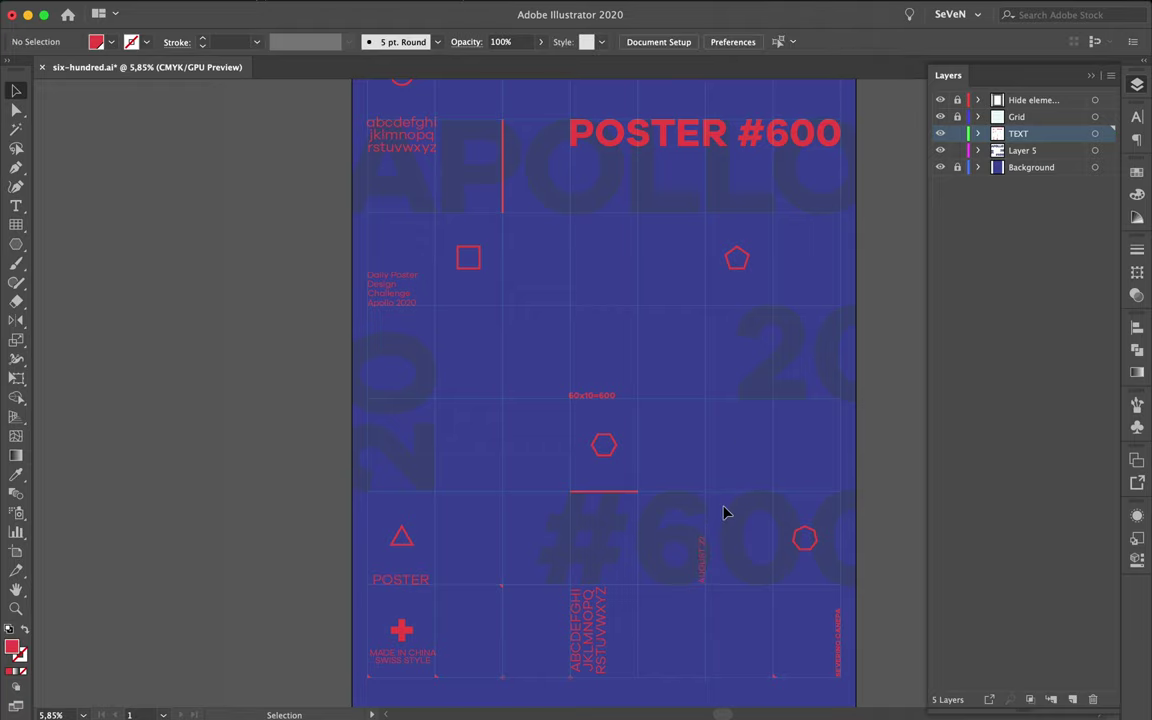
scroll(724, 510, up, 3)
scroll(725, 510, down, 2)
Step: Select the #600 group and make Layer 5 the active layer
scroll(710, 530, down, 2)
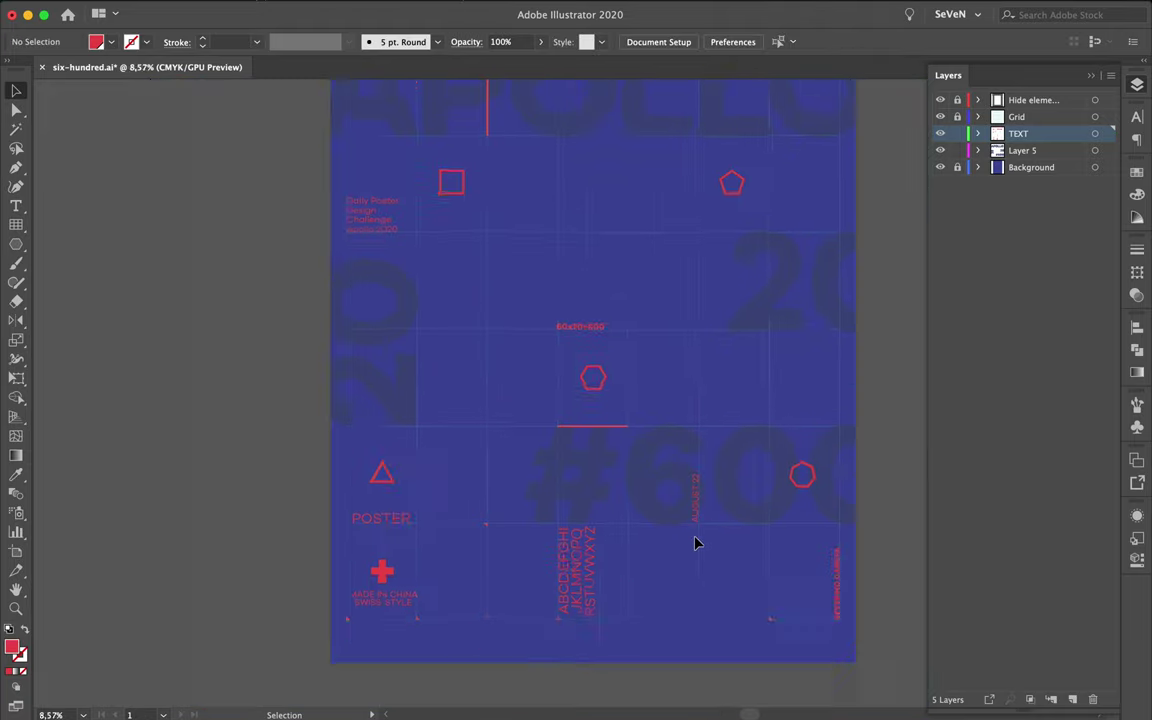
scroll(697, 543, down, 2)
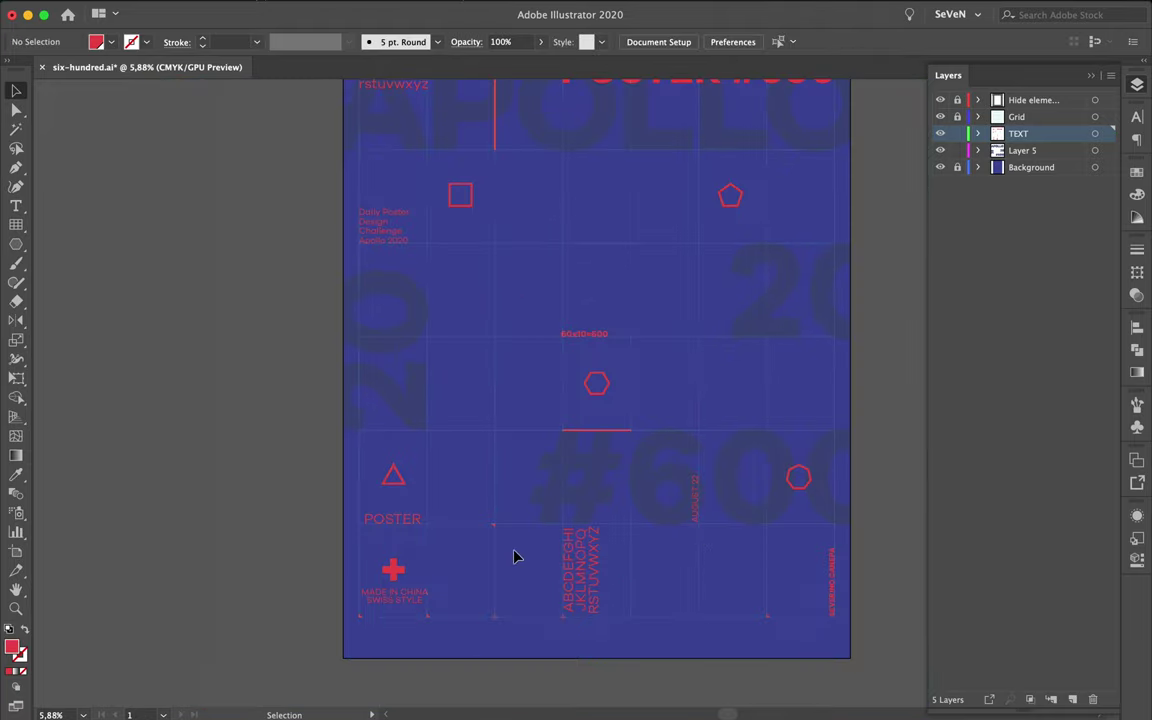
click(649, 486)
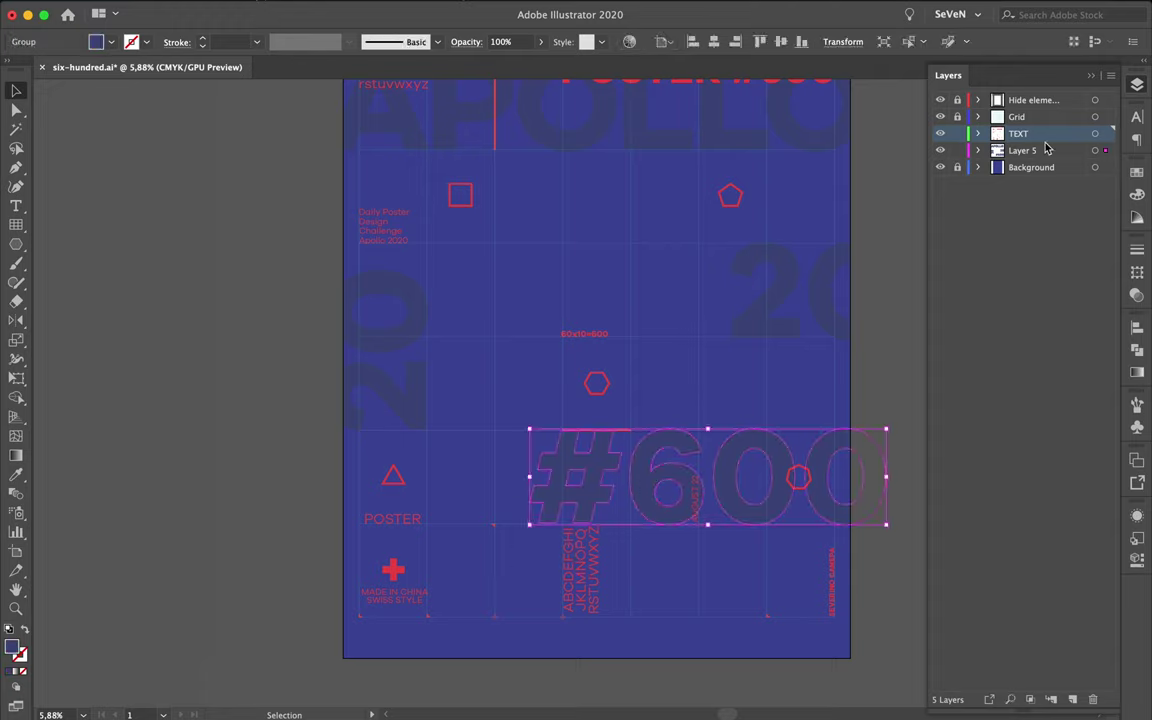
click(1052, 152)
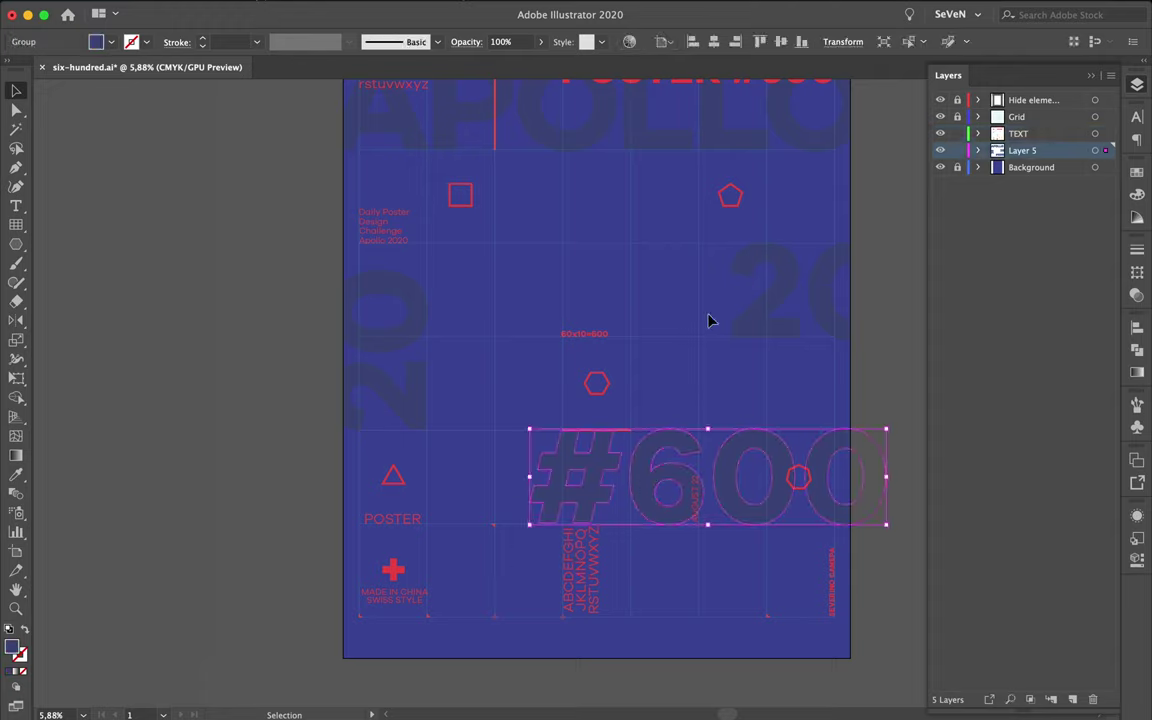
Step: Draw a dark rectangle filling the grid cell beside the red cross
key(u)
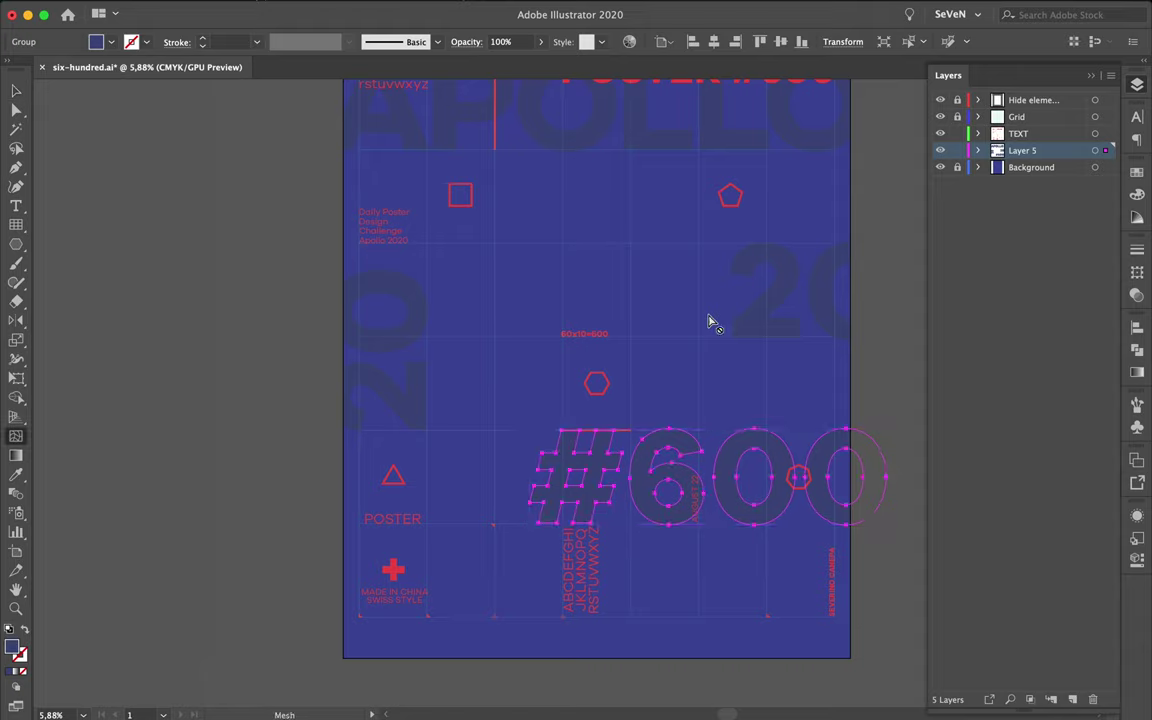
click(16, 244)
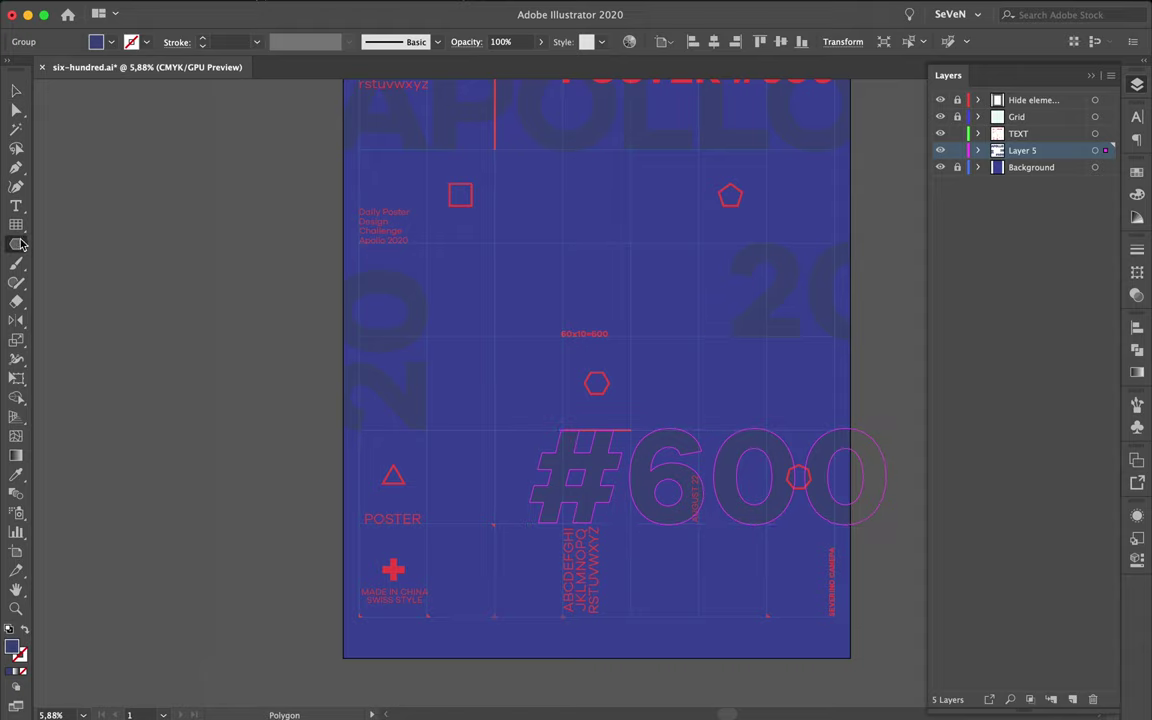
click(66, 246)
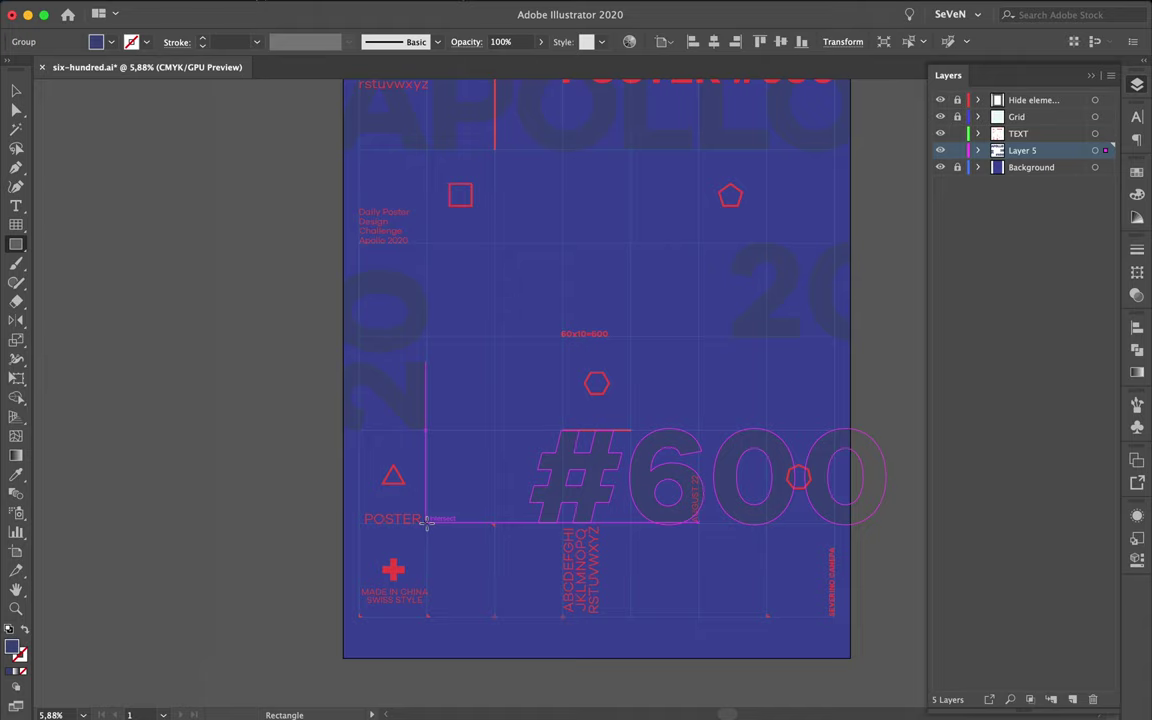
scroll(427, 521, up, 3)
scroll(427, 521, up, 3)
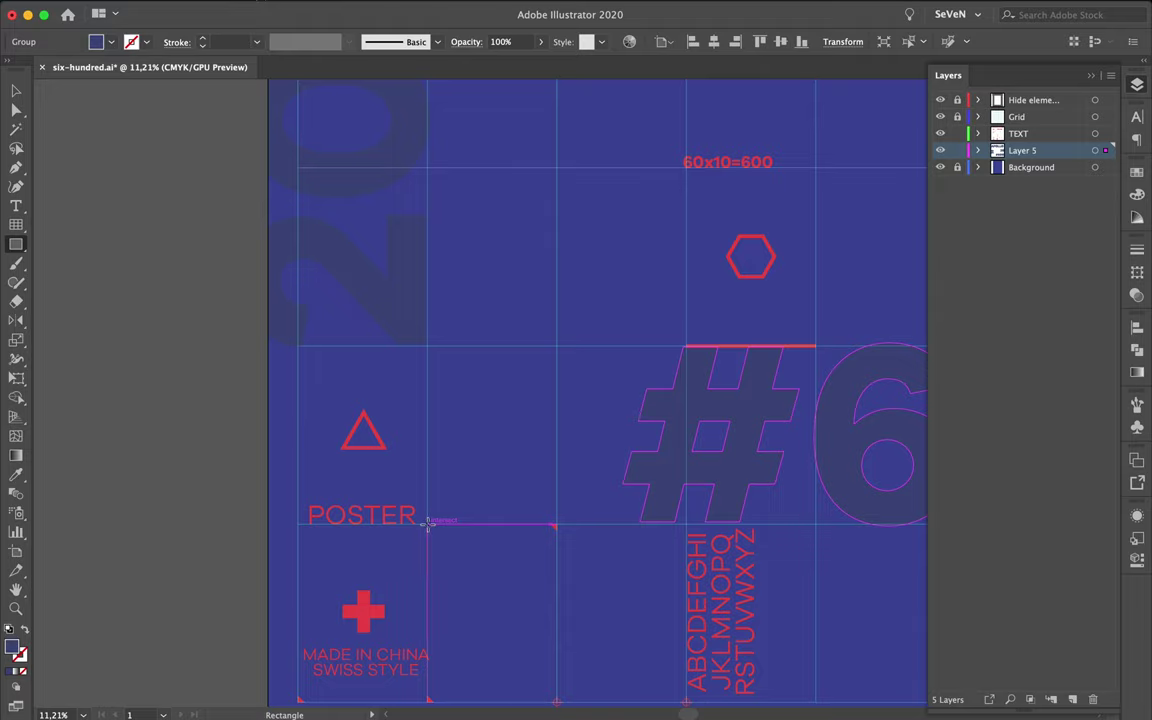
drag(427, 521, 557, 703)
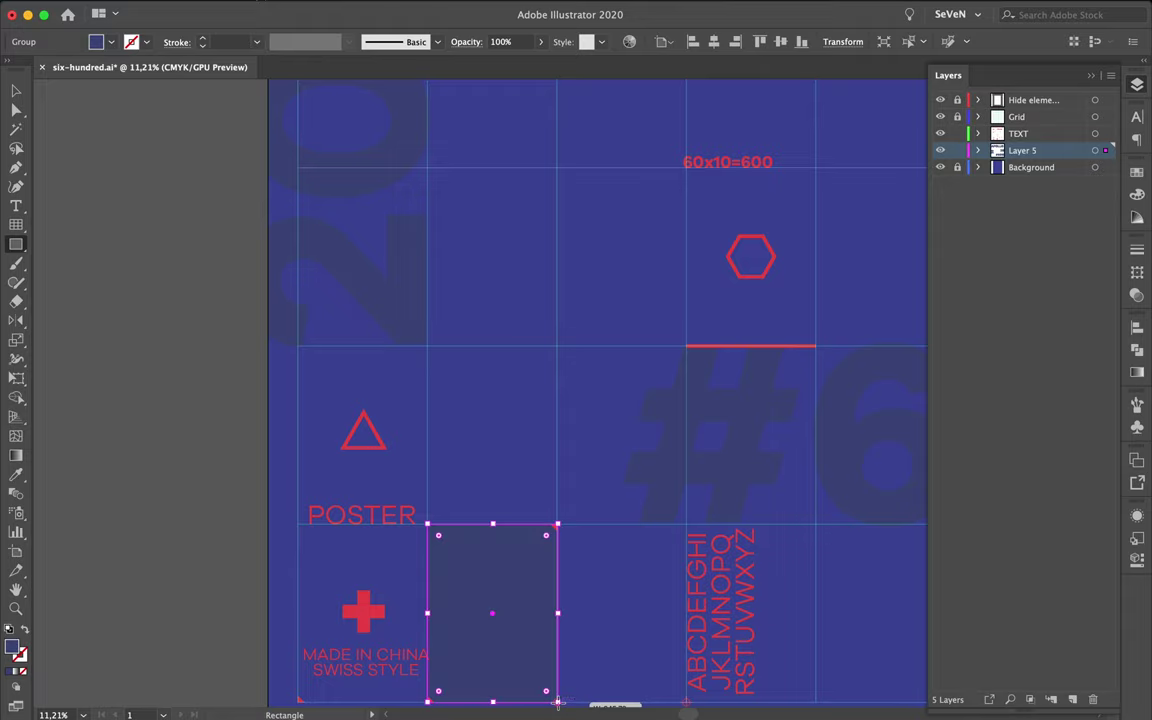
key(v)
click(615, 633)
Step: Draw a rectangle along the poster's top edge
scroll(615, 633, down, 2)
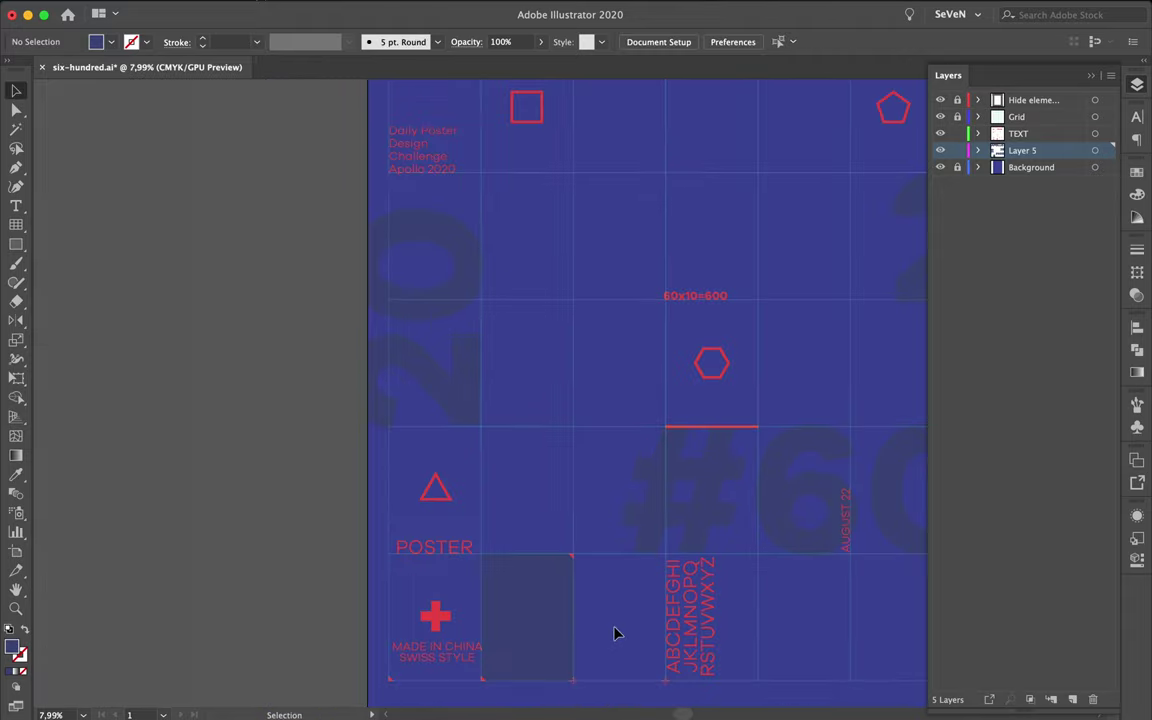
scroll(615, 633, down, 1)
scroll(614, 630, down, 2)
scroll(612, 645, down, 1)
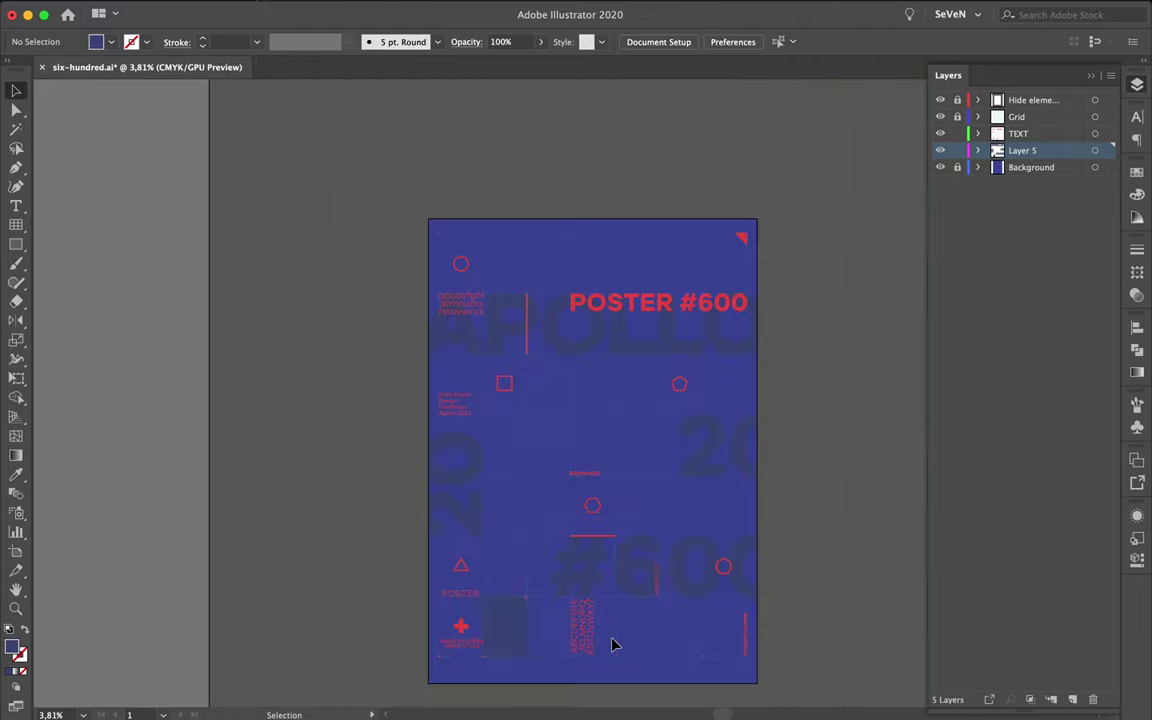
scroll(660, 552, down, 3)
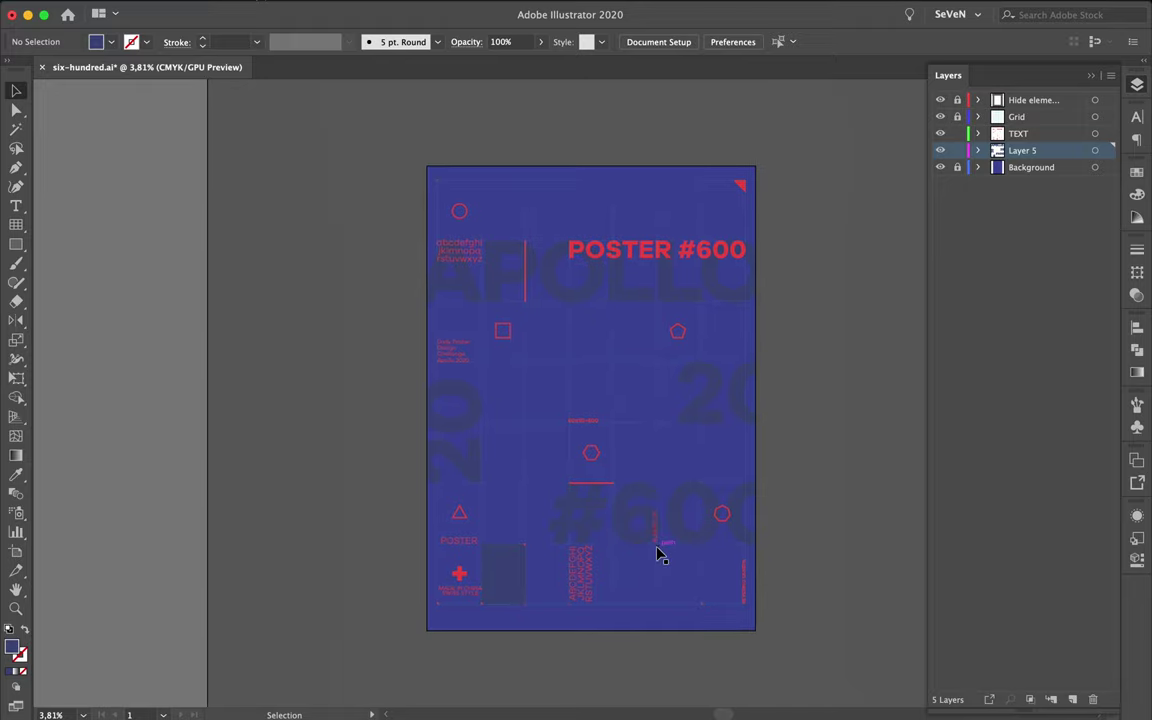
scroll(602, 292, up, 2)
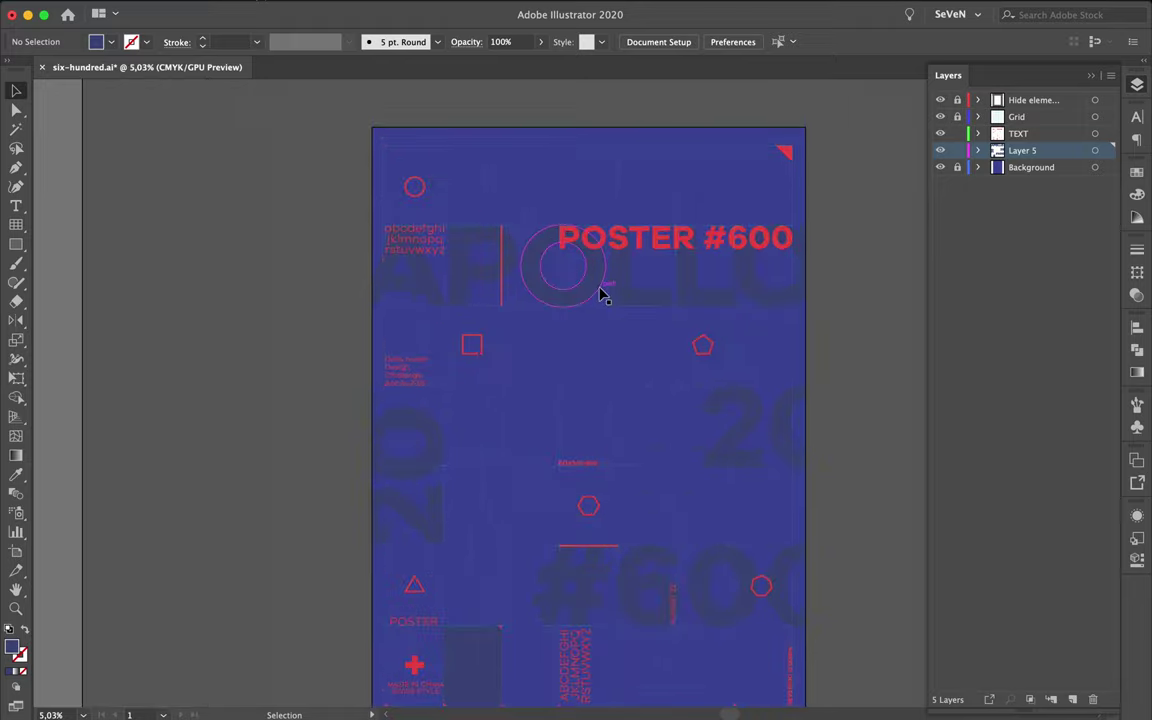
scroll(601, 295, up, 3)
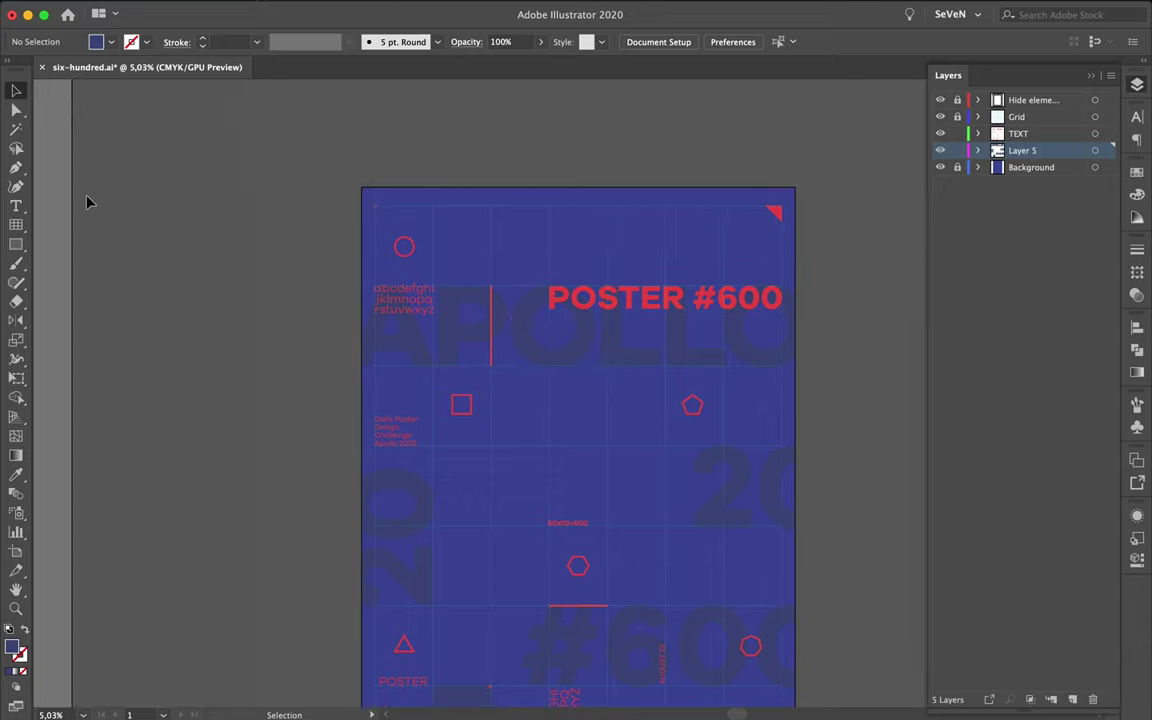
click(16, 244)
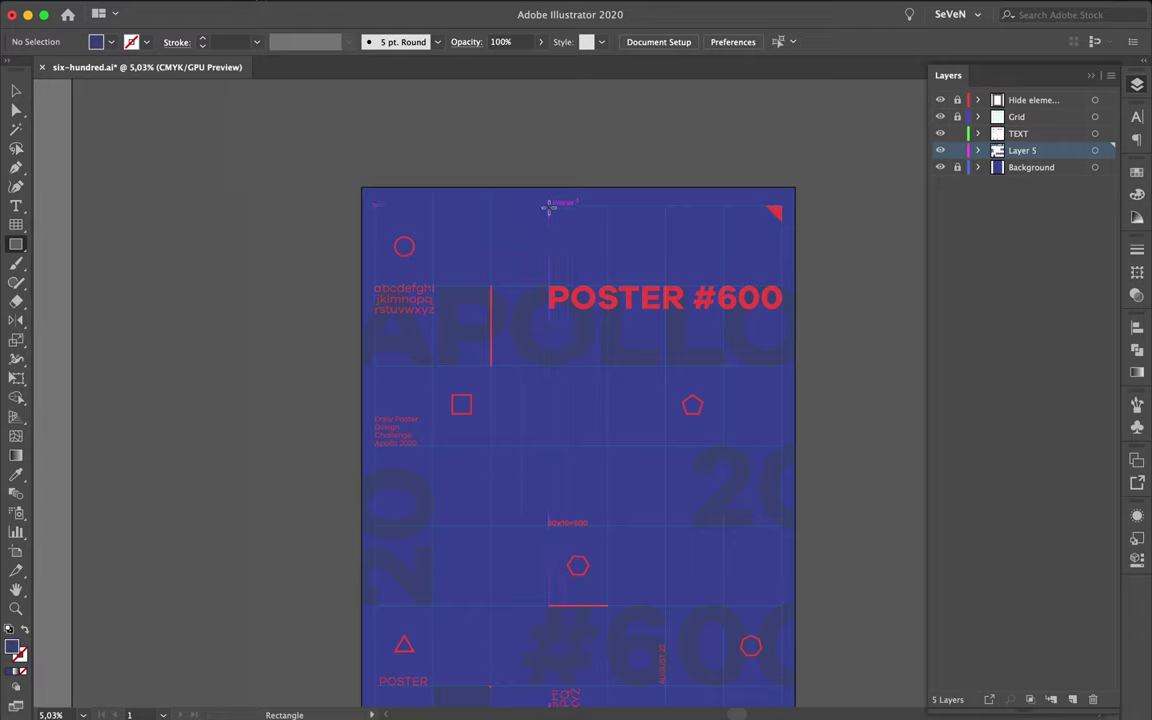
drag(548, 206, 799, 186)
key(v)
click(715, 152)
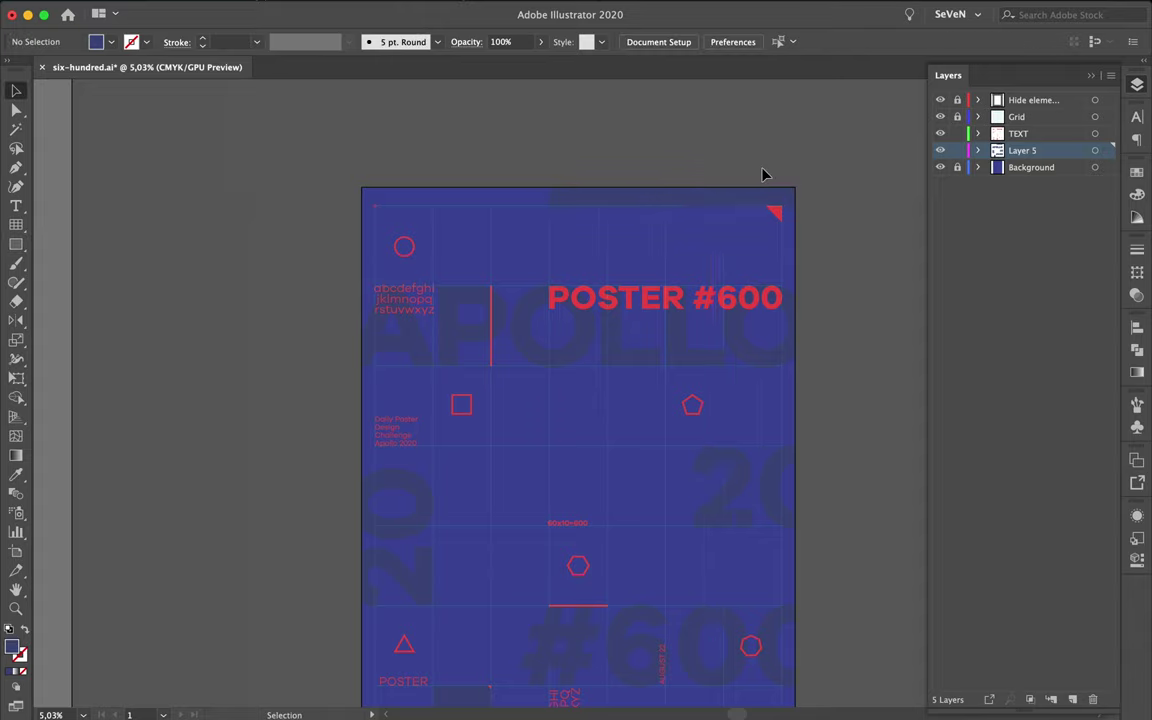
Step: Alt-drag a copy of the small red square down, just above the '60x10=600' label
scroll(762, 175, down, 5)
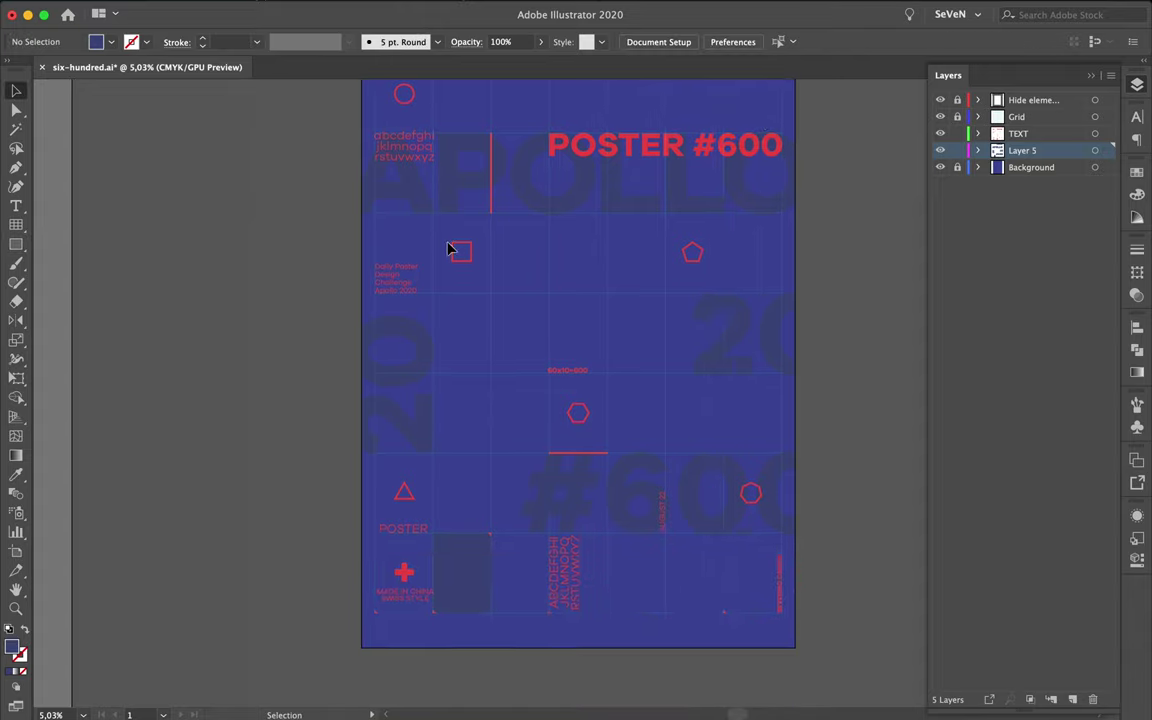
scroll(449, 249, up, 2)
scroll(450, 249, up, 2)
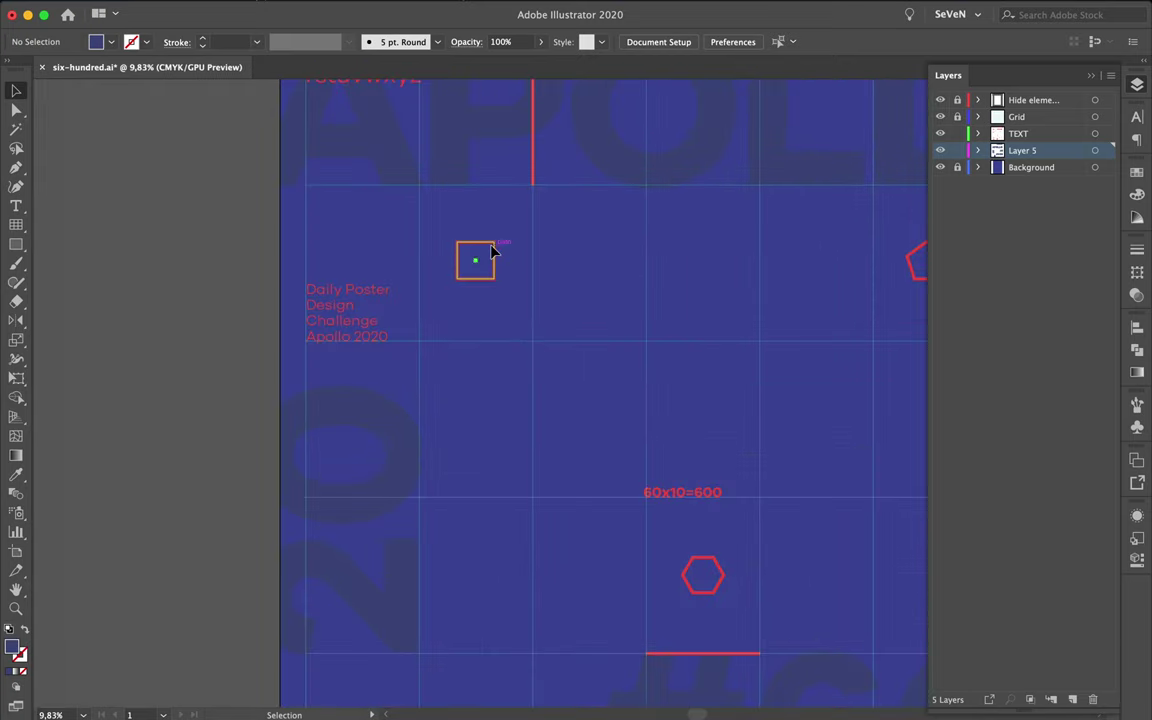
click(492, 251)
drag(493, 252, 613, 410)
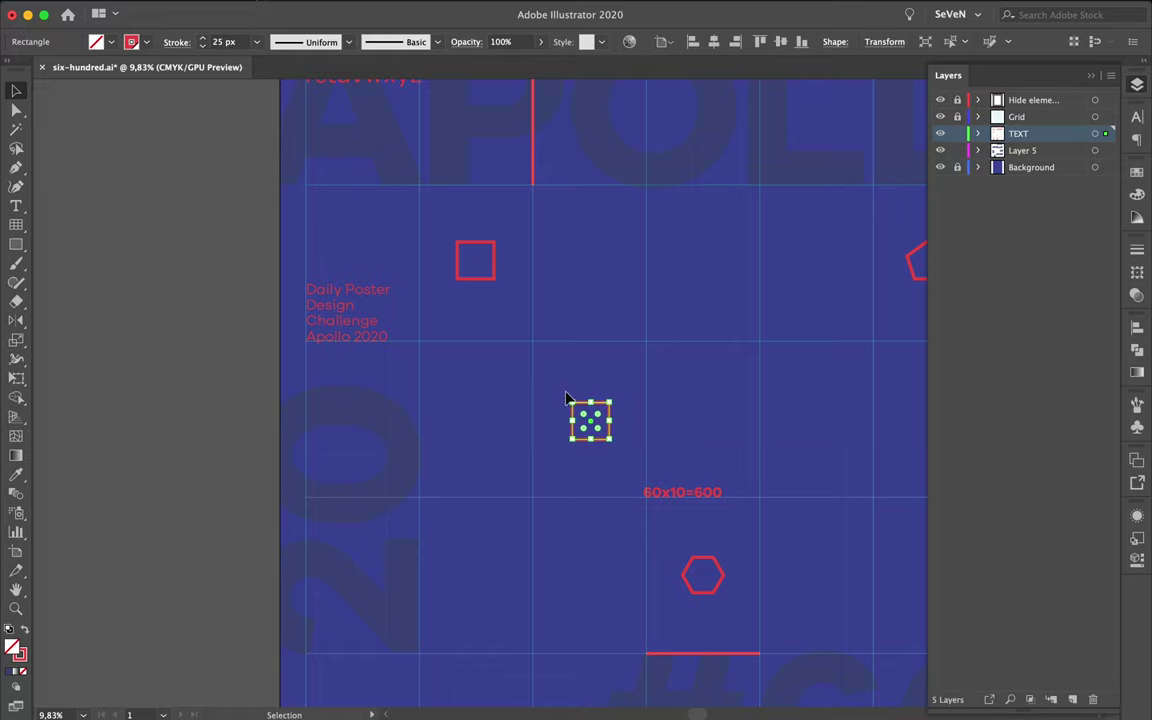
Step: Rotate the square copy 45° into a diamond
drag(567, 394, 608, 383)
click(655, 405)
click(600, 403)
mouse_move(567, 397)
mouse_down()
mouse_move(608, 380)
mouse_move(607, 483)
mouse_move(589, 481)
mouse_up()
scroll(672, 385, down, 1)
scroll(672, 385, down, 3)
scroll(589, 481, up, 3)
scroll(580, 478, up, 5)
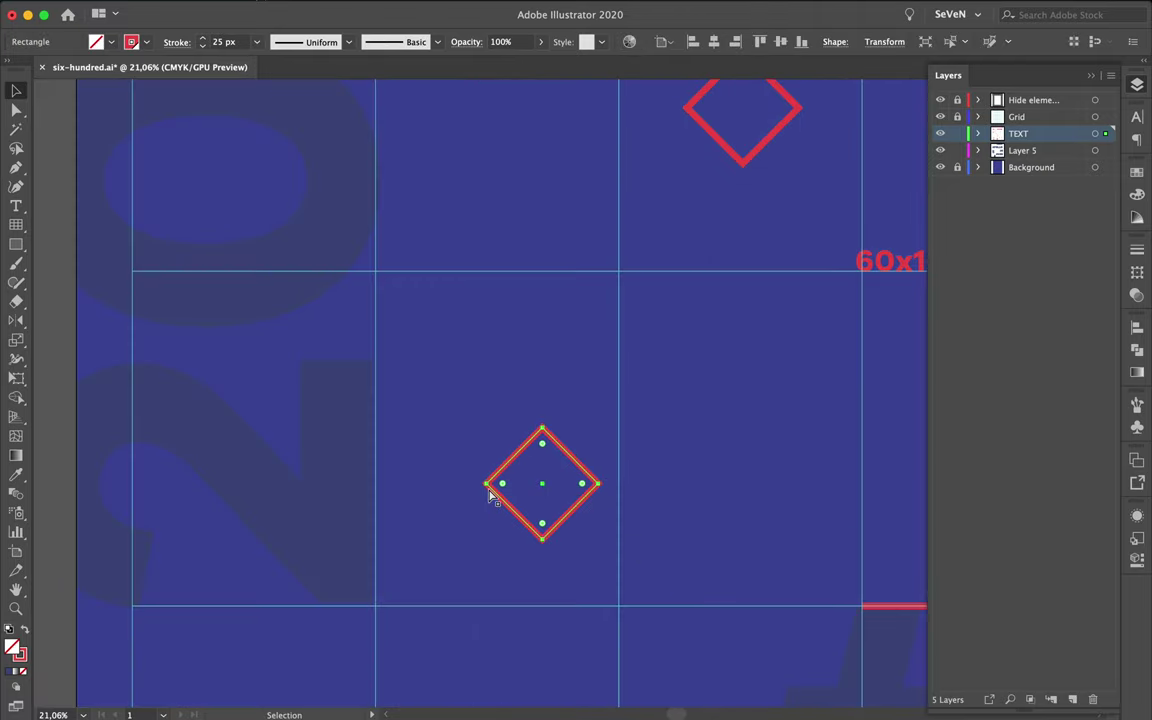
Step: Narrow the diamond by pulling its left and right anchor points inward
key(a)
click(489, 486)
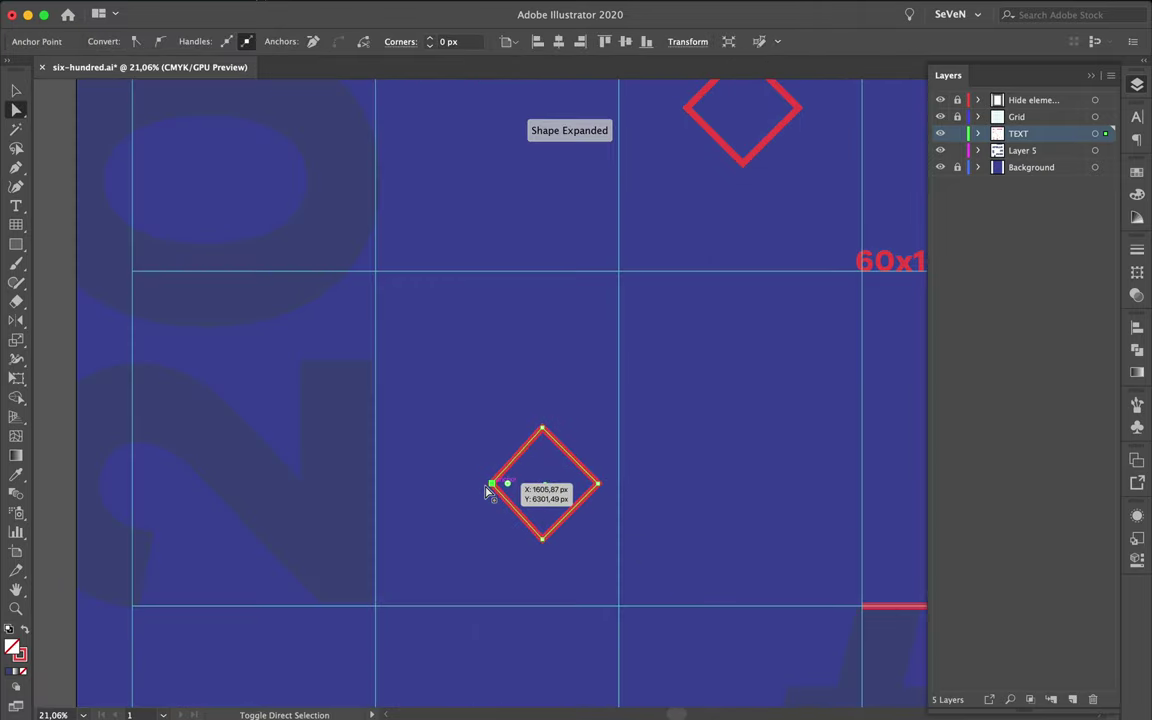
drag(487, 490, 498, 490)
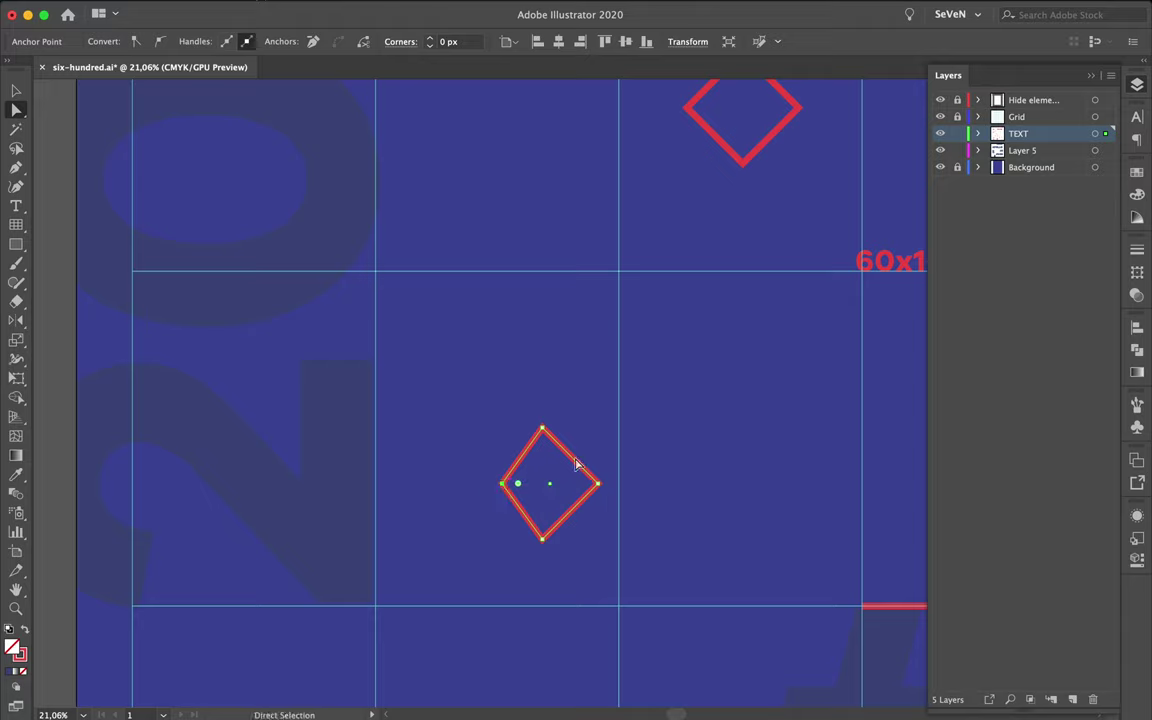
drag(597, 481, 599, 488)
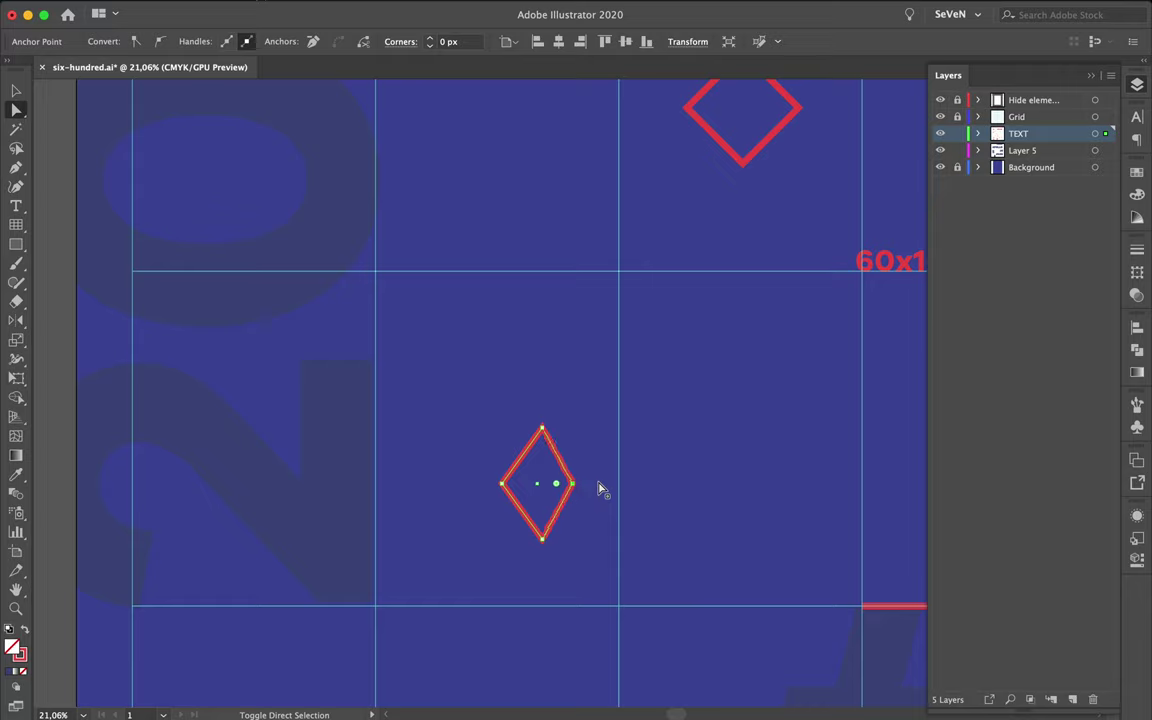
drag(505, 484, 506, 486)
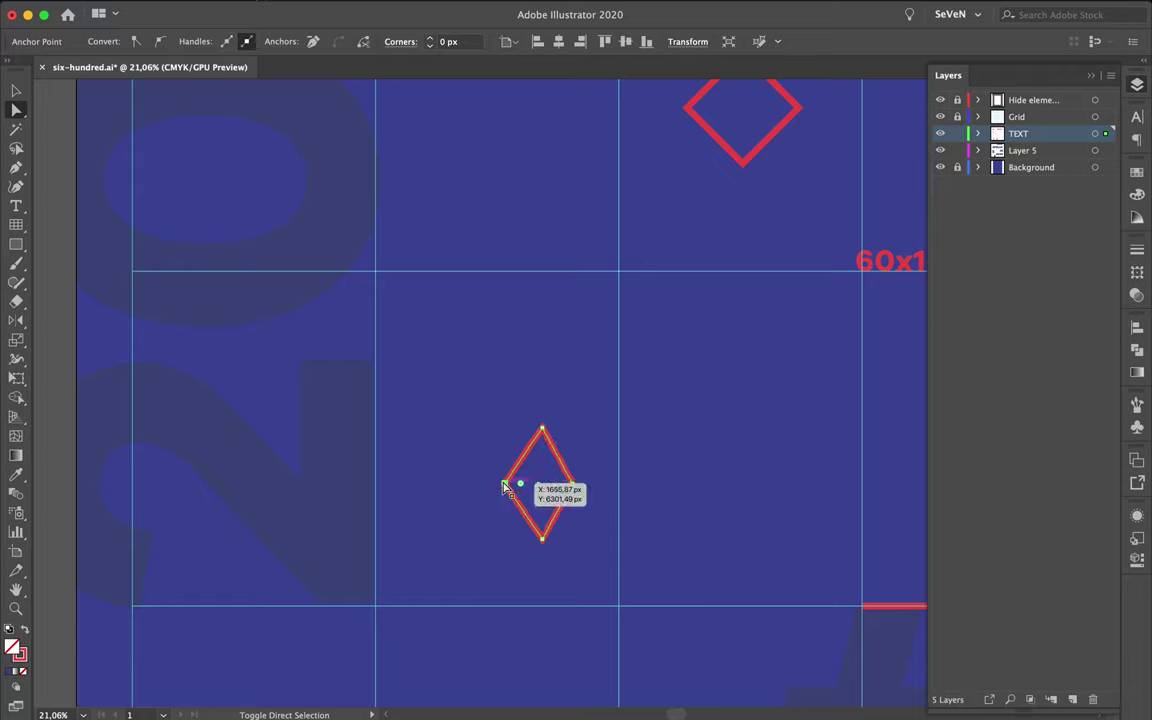
drag(504, 486, 511, 484)
Step: Add an overlapping duplicate of the narrow diamond to its right
click(430, 465)
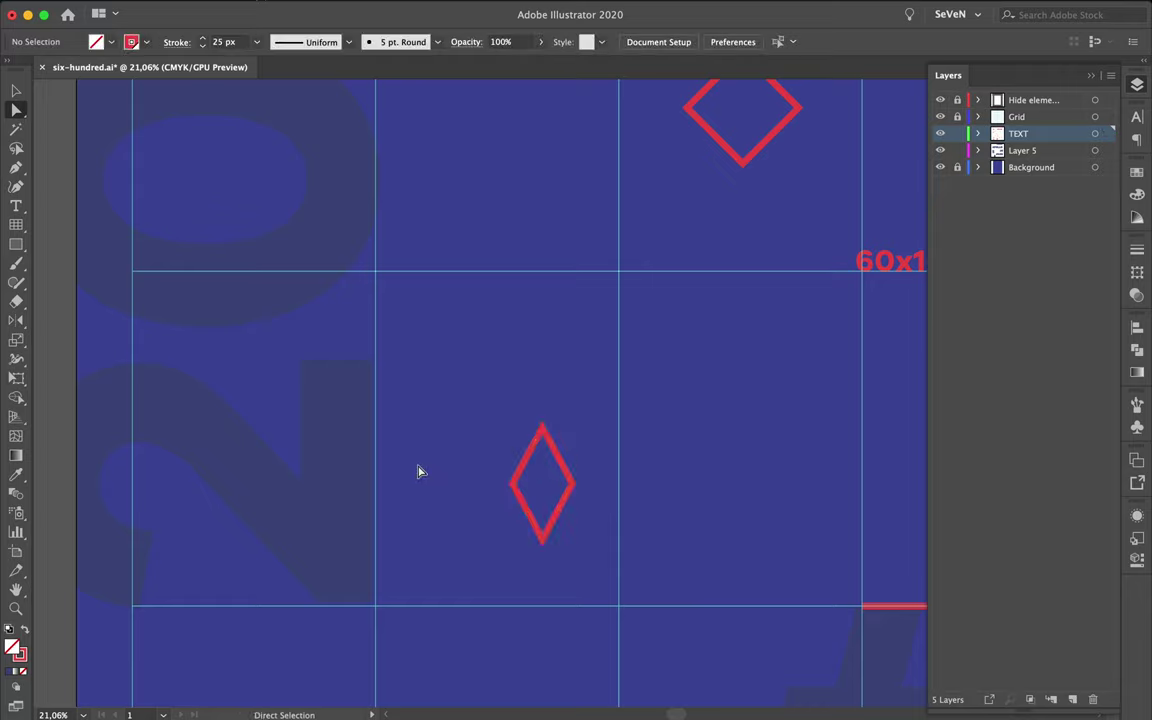
key(v)
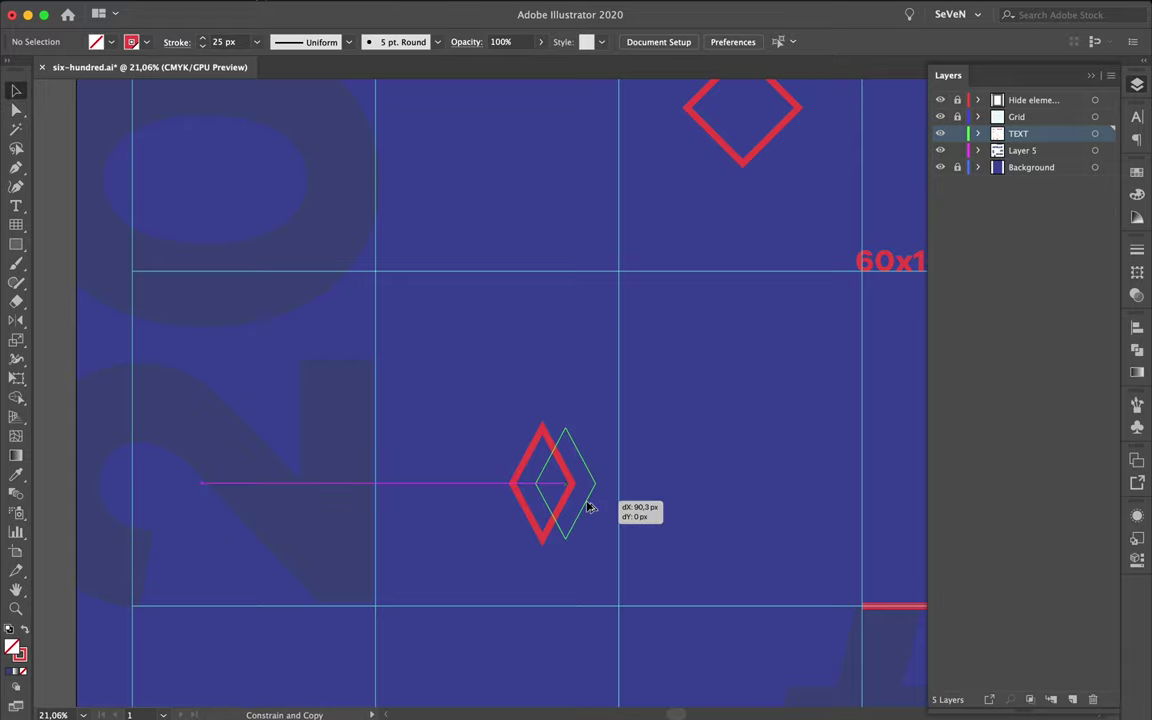
drag(565, 508, 595, 507)
click(658, 508)
scroll(658, 508, down, 3)
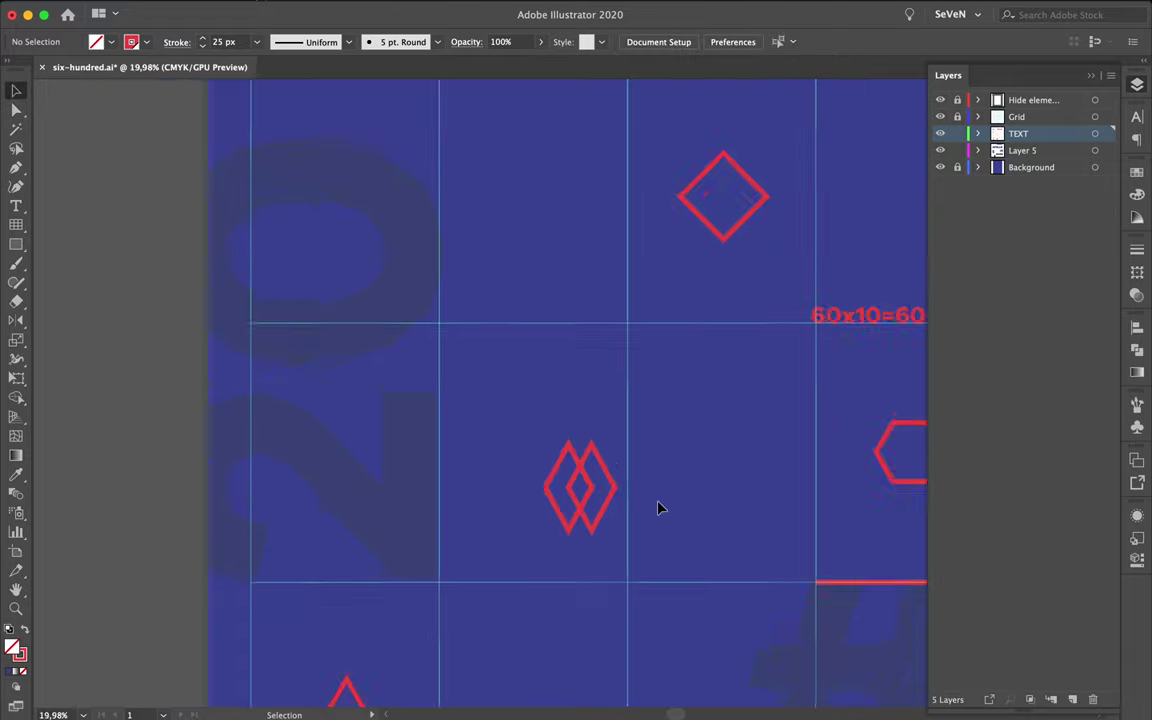
Step: Fill both stacked diamonds with the poster's blue swatch
mouse_move(651, 508)
mouse_down()
mouse_move(604, 457)
mouse_move(686, 500)
mouse_move(640, 487)
mouse_up()
click(686, 500)
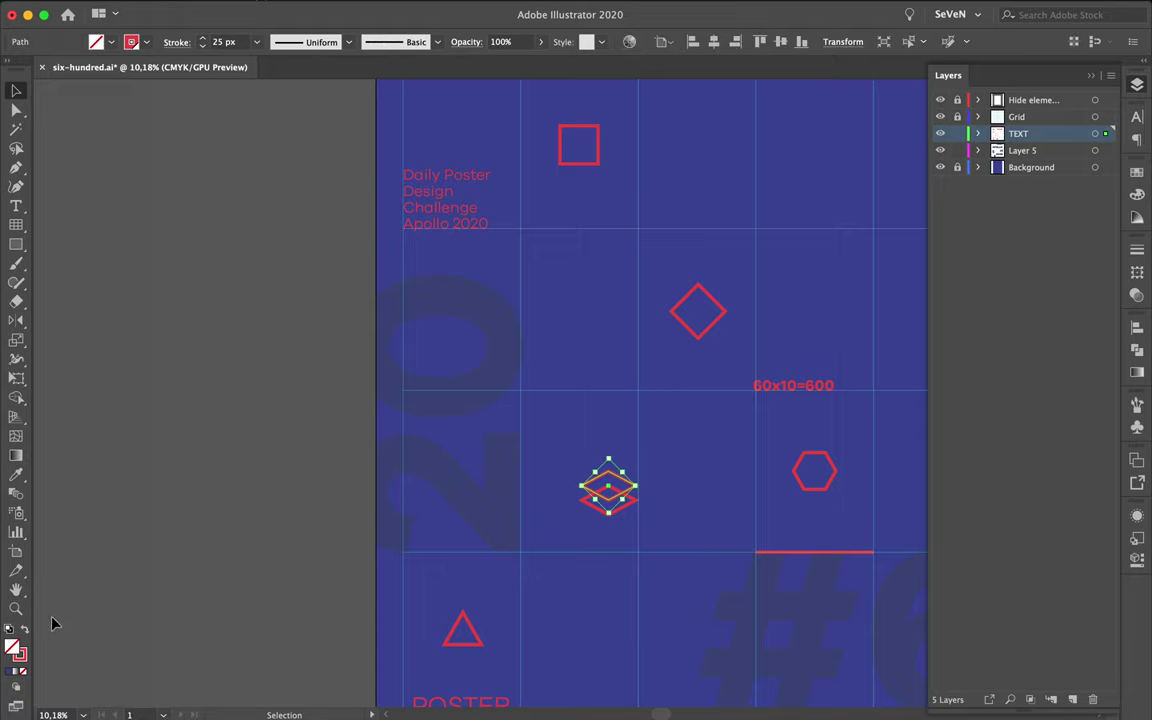
double_click(12, 649)
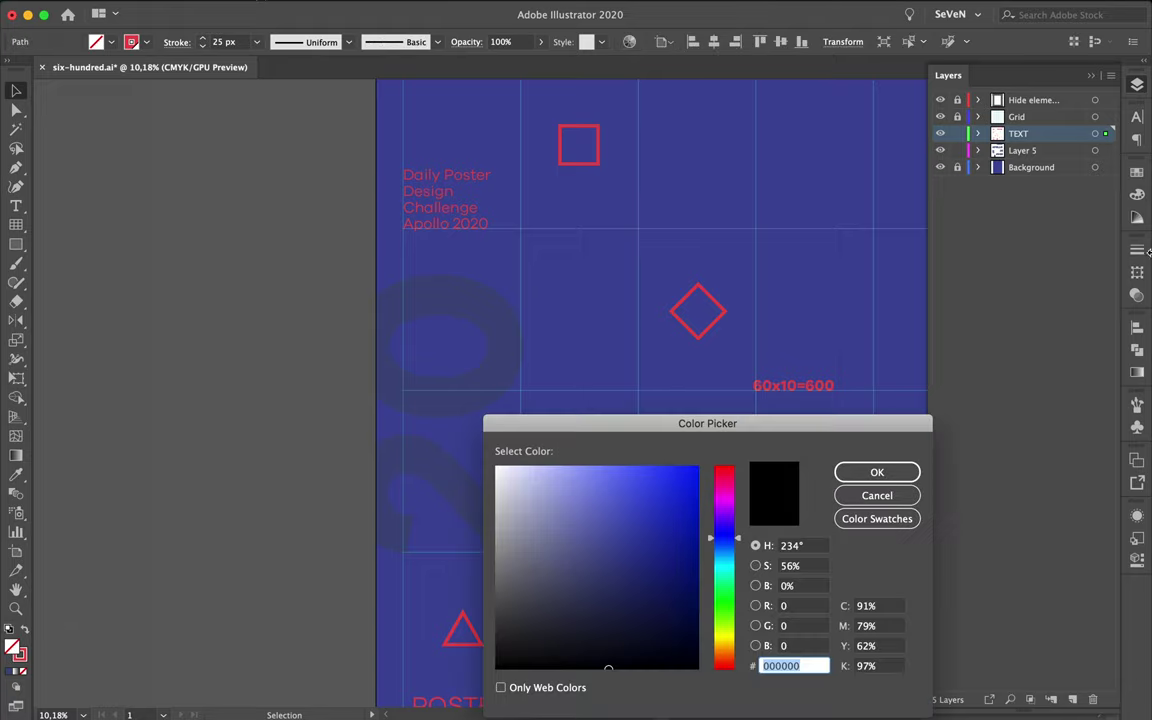
key(Return)
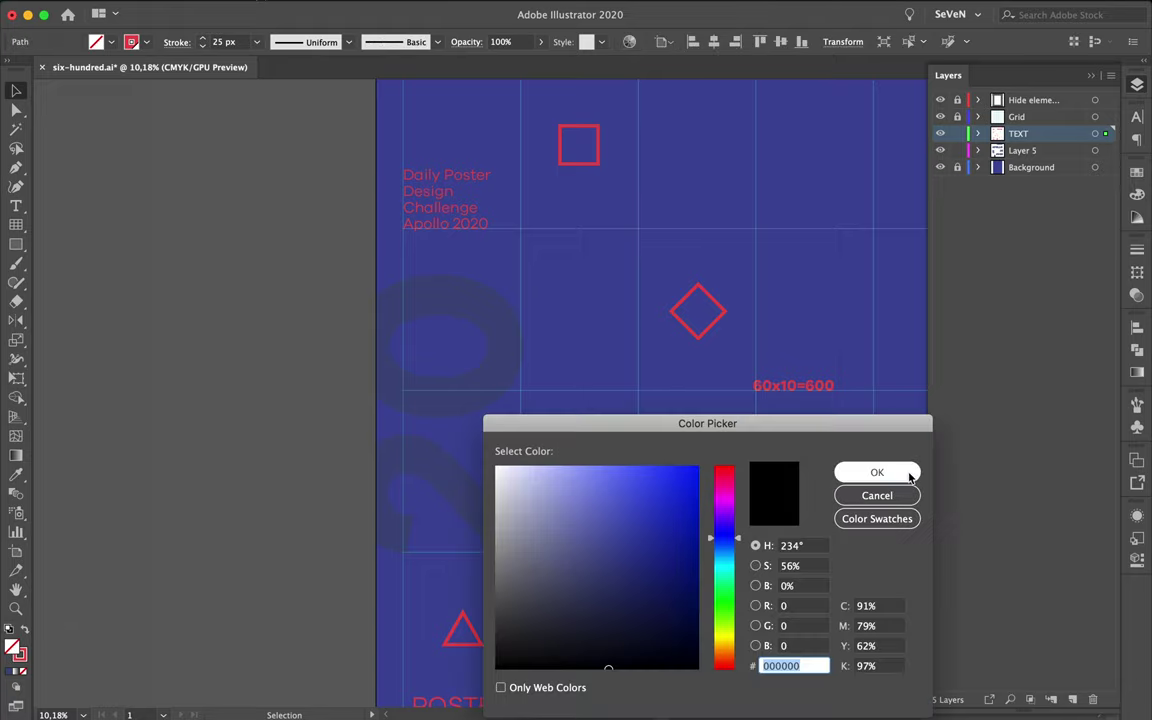
click(1138, 175)
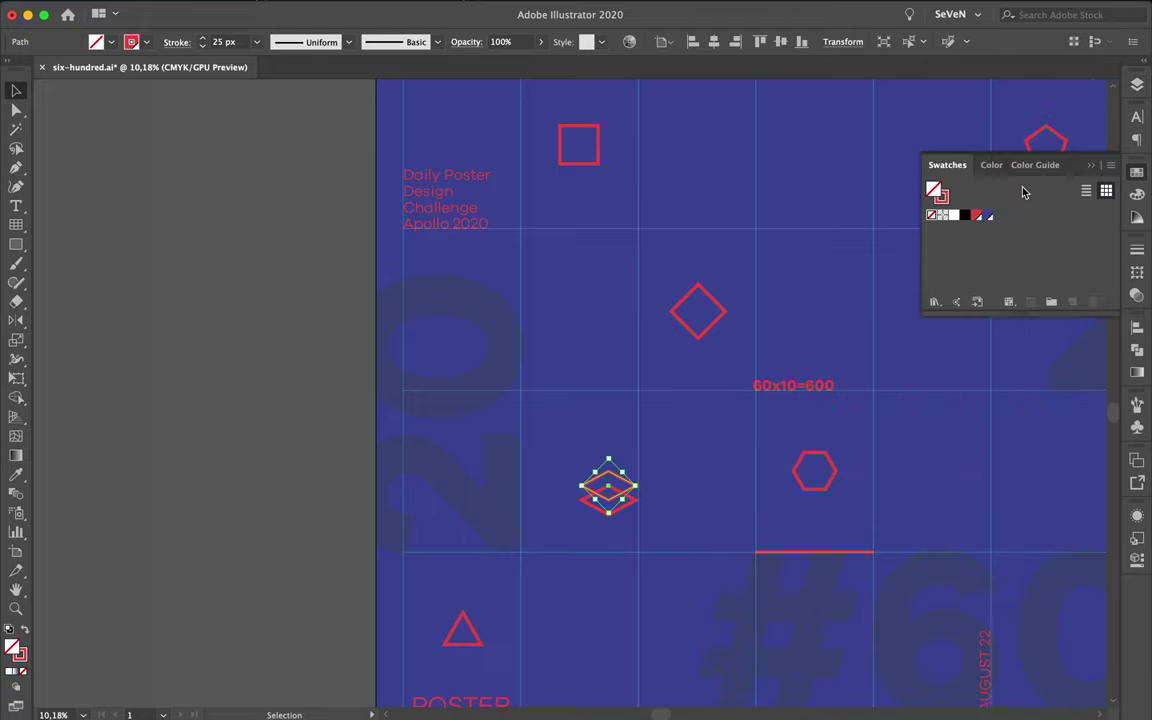
click(986, 214)
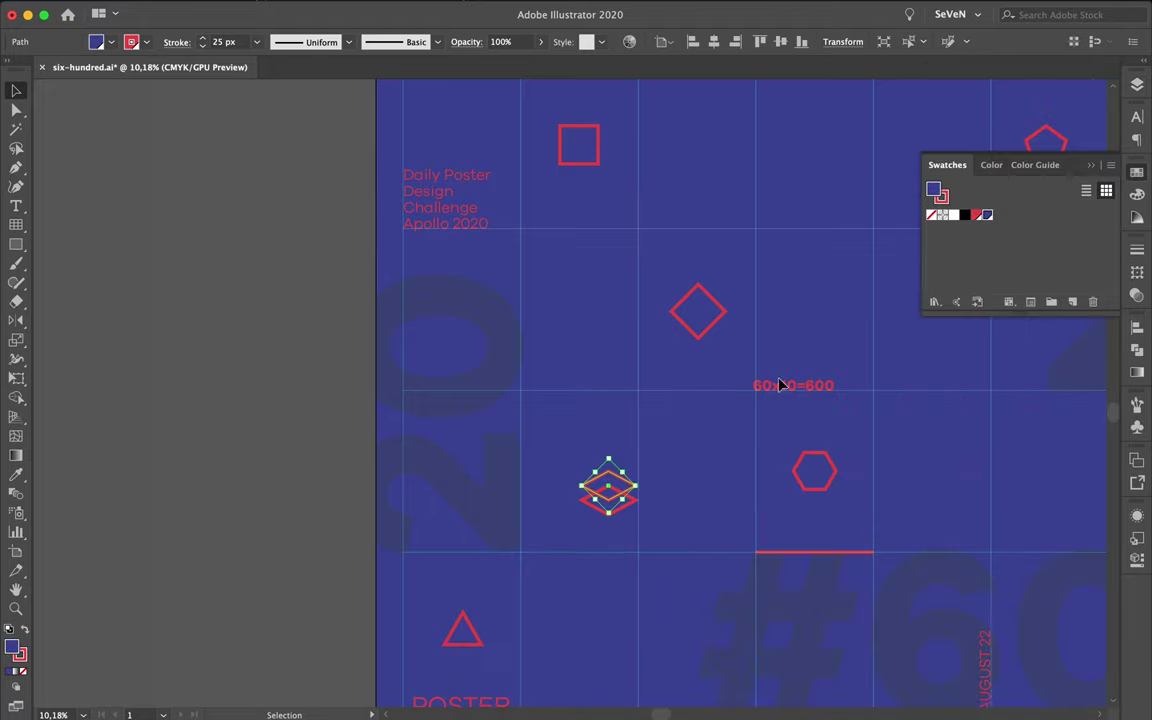
click(703, 461)
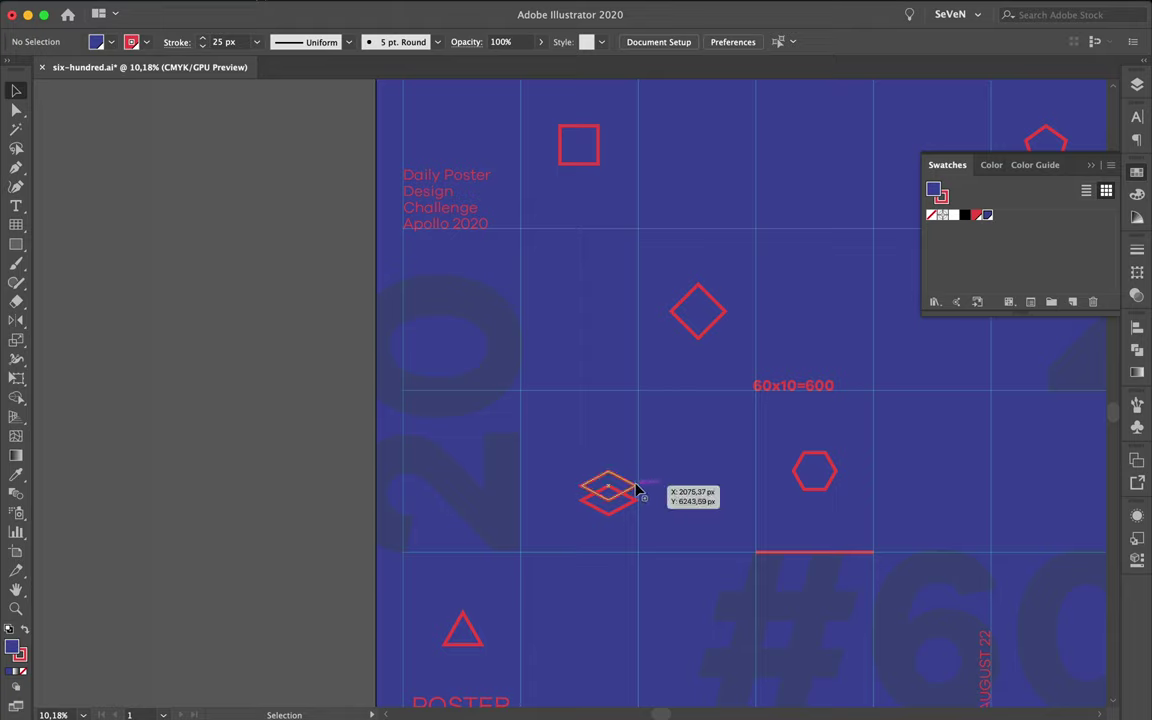
Step: Arrange the top diamond in front so it overlaps the lower one
right_click(636, 474)
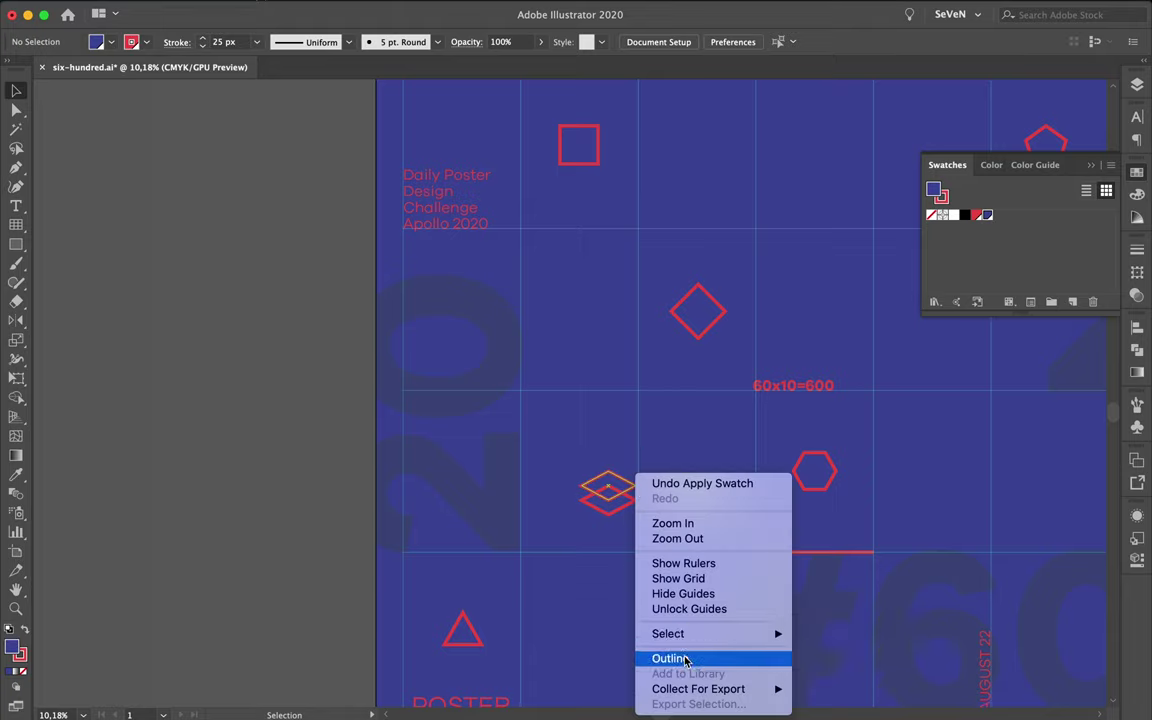
click(591, 535)
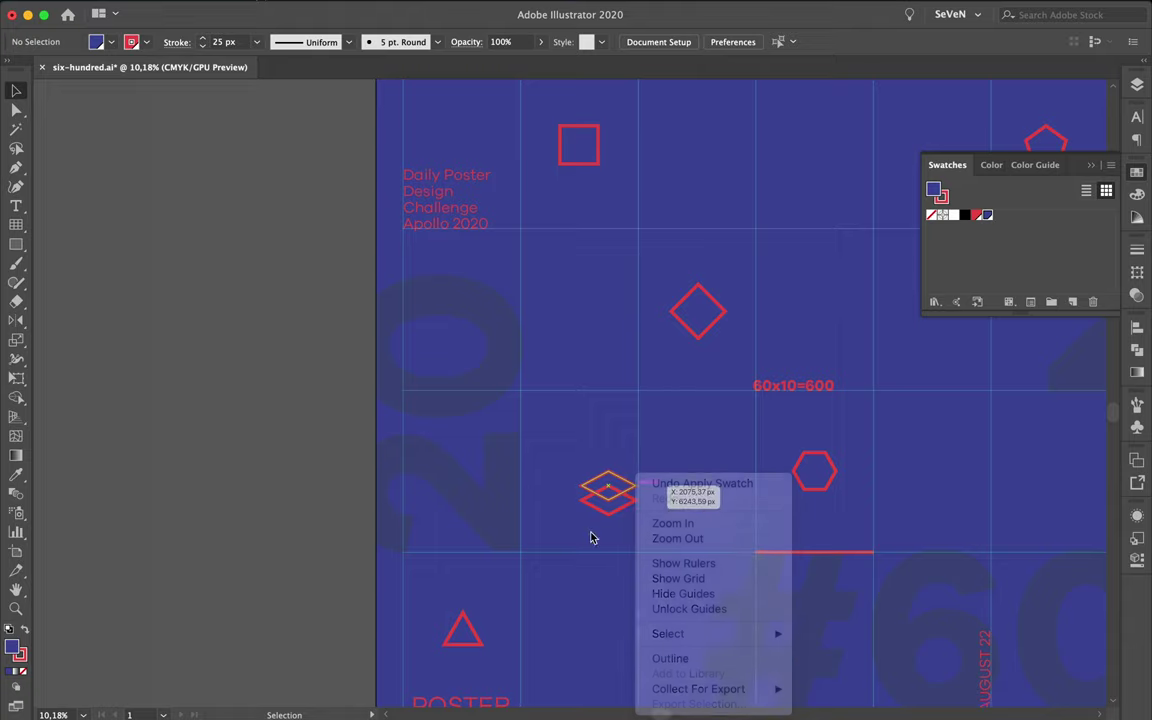
click(630, 485)
right_click(630, 487)
mouse_move(667, 643)
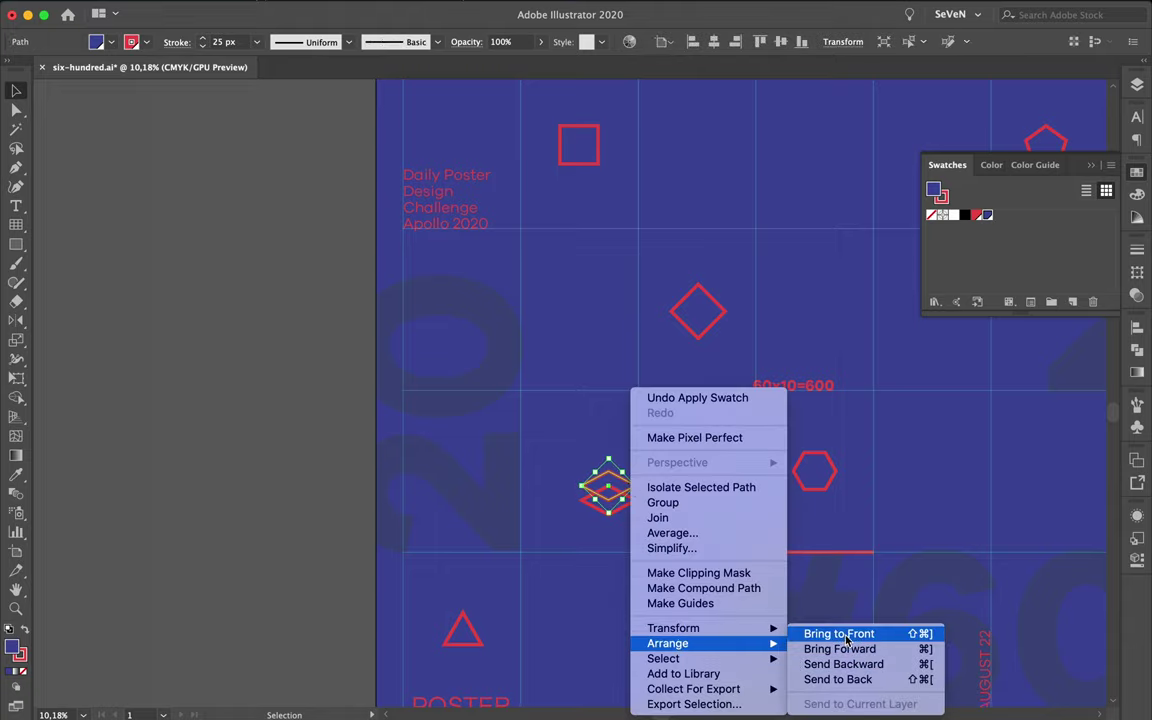
click(846, 634)
click(728, 627)
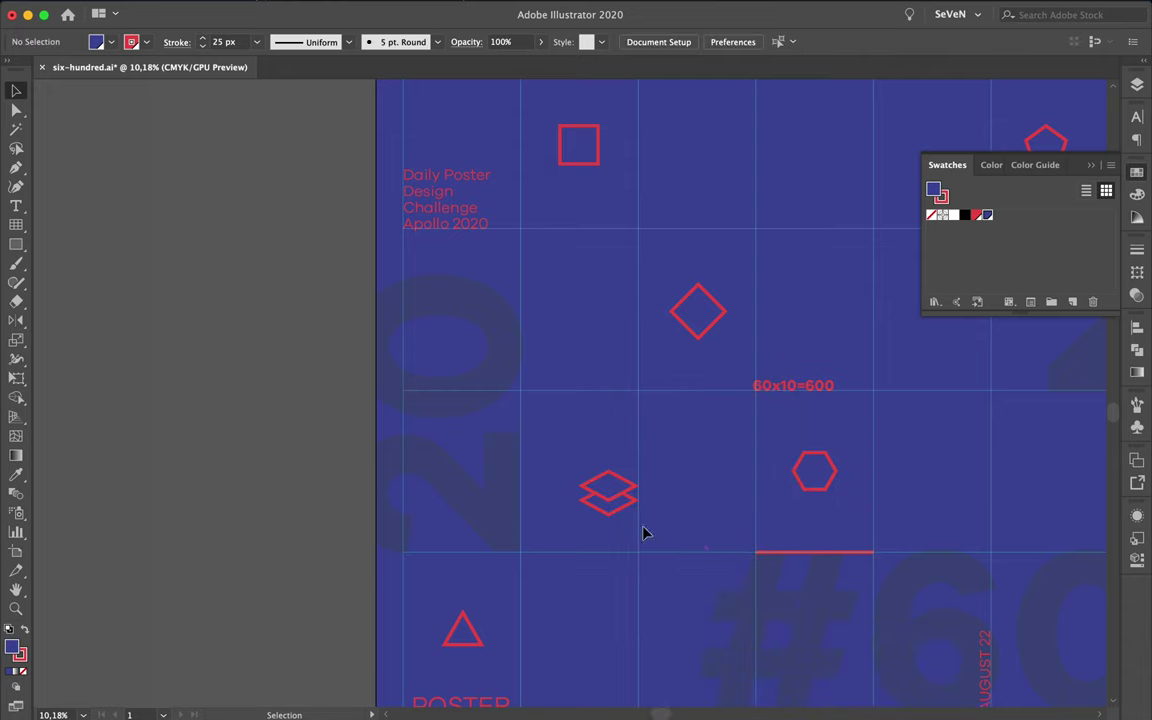
Step: Give the stacked-diamond icon a 10 px outline
mouse_move(552, 452)
mouse_down()
mouse_move(628, 524)
mouse_move(592, 494)
mouse_move(609, 548)
mouse_up()
click(666, 496)
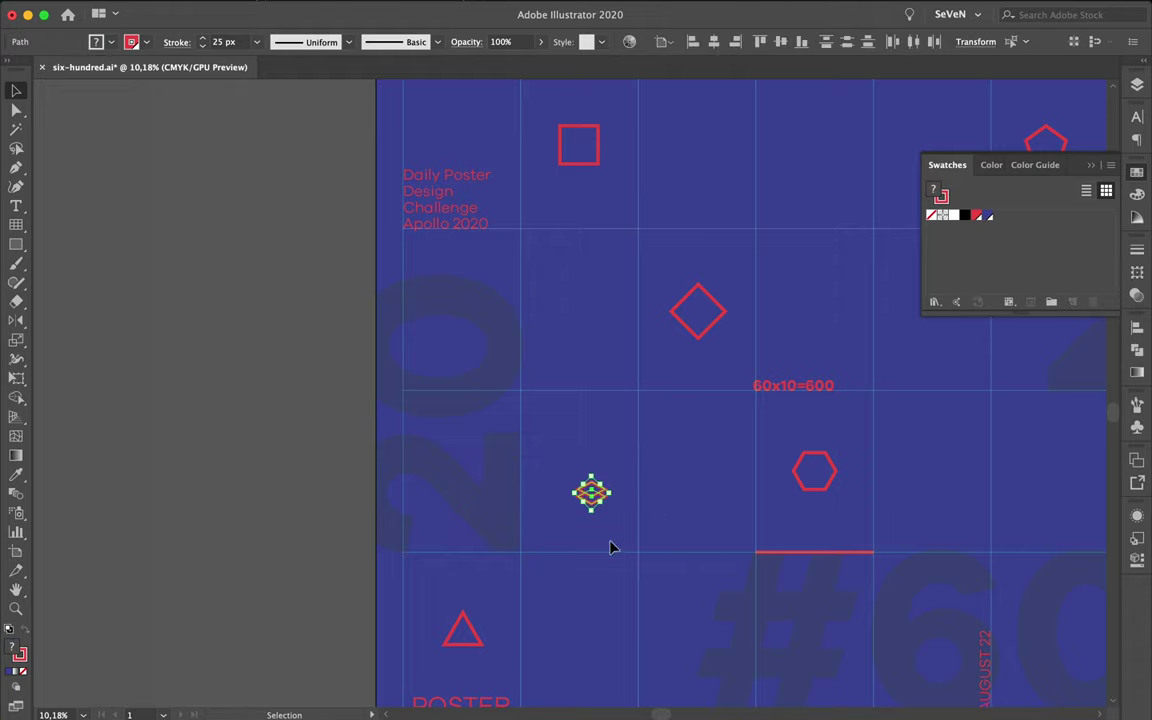
click(204, 46)
click(505, 250)
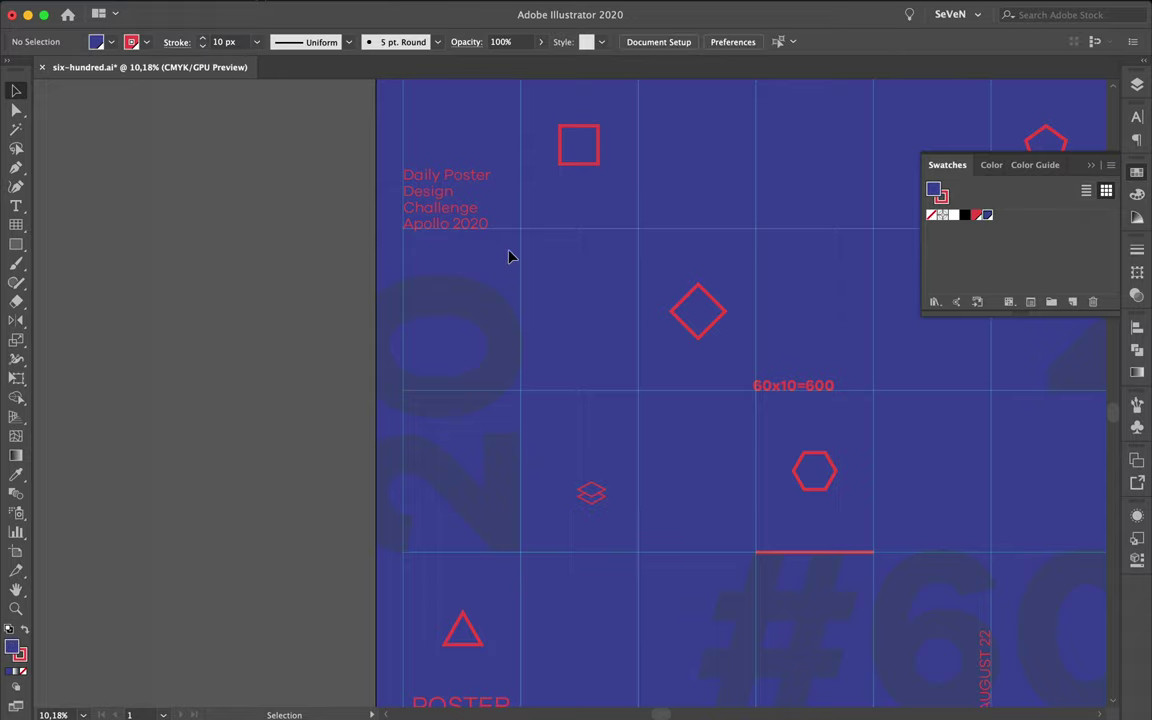
Step: Move the diamond icon down beside the POSTER label above the dark rectangle
scroll(573, 366, up, 3)
scroll(573, 366, down, 5)
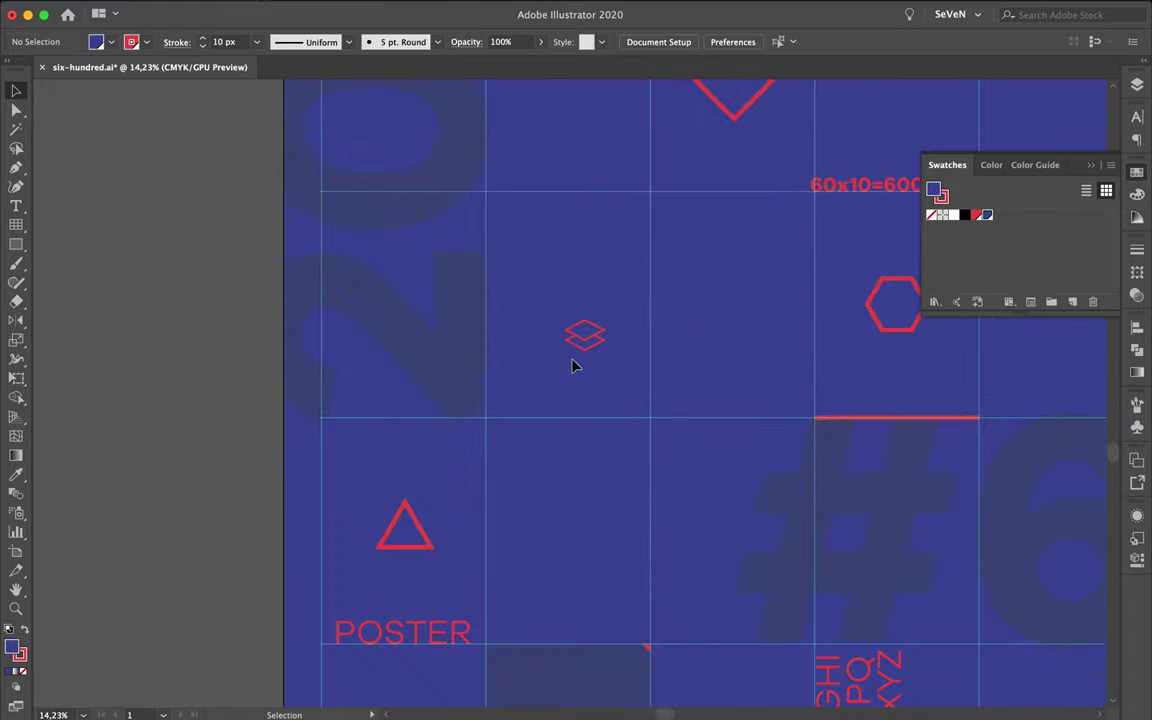
scroll(573, 366, down, 2)
click(586, 300)
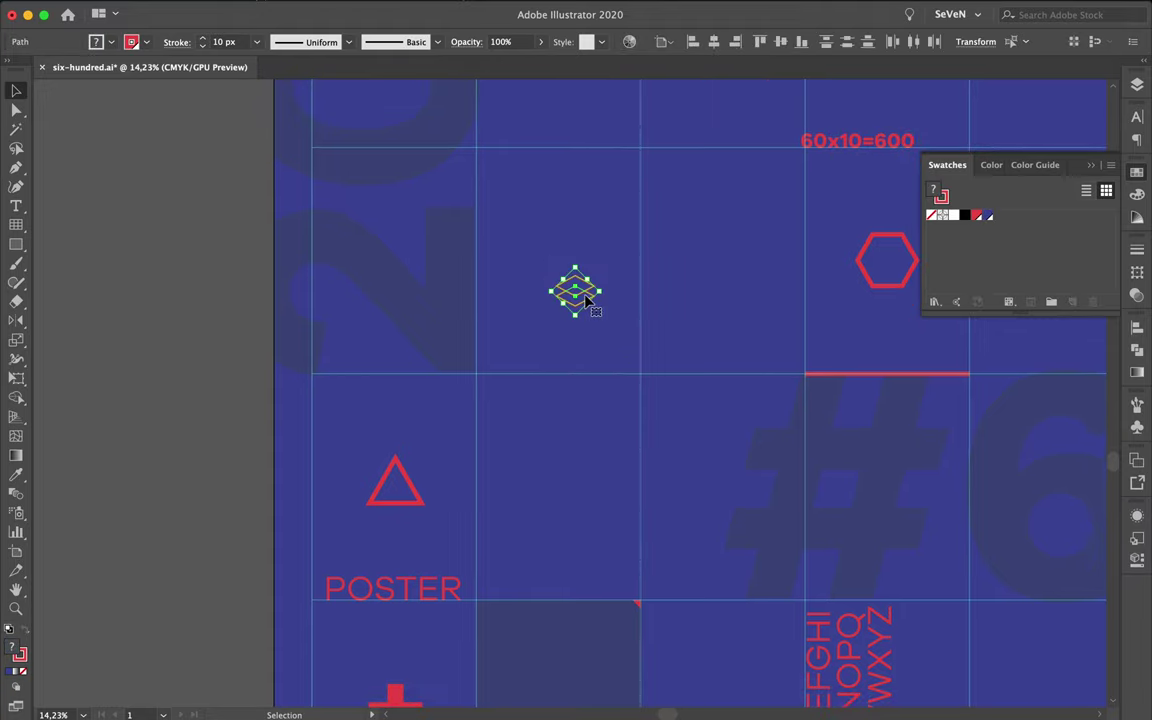
mouse_move(586, 300)
mouse_down()
mouse_move(487, 368)
mouse_move(580, 565)
mouse_move(650, 557)
mouse_move(657, 570)
mouse_up()
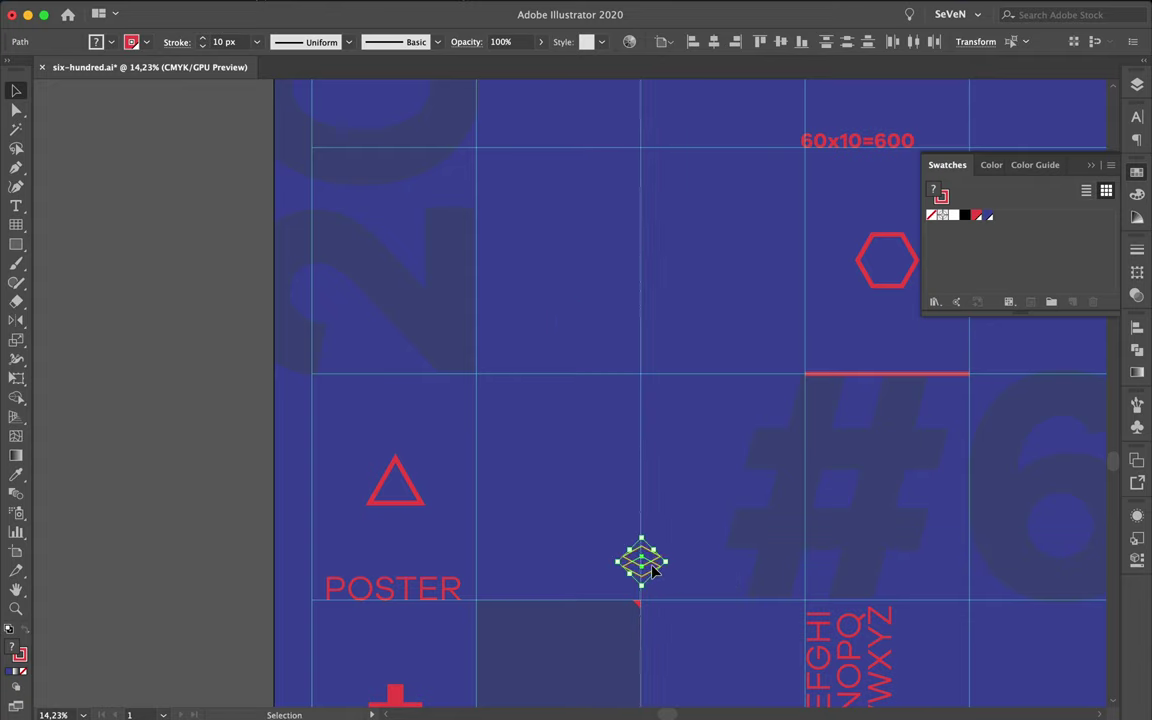
click(698, 562)
Step: Scroll down and right across the artboard to review the finished poster
scroll(698, 562, down, 5)
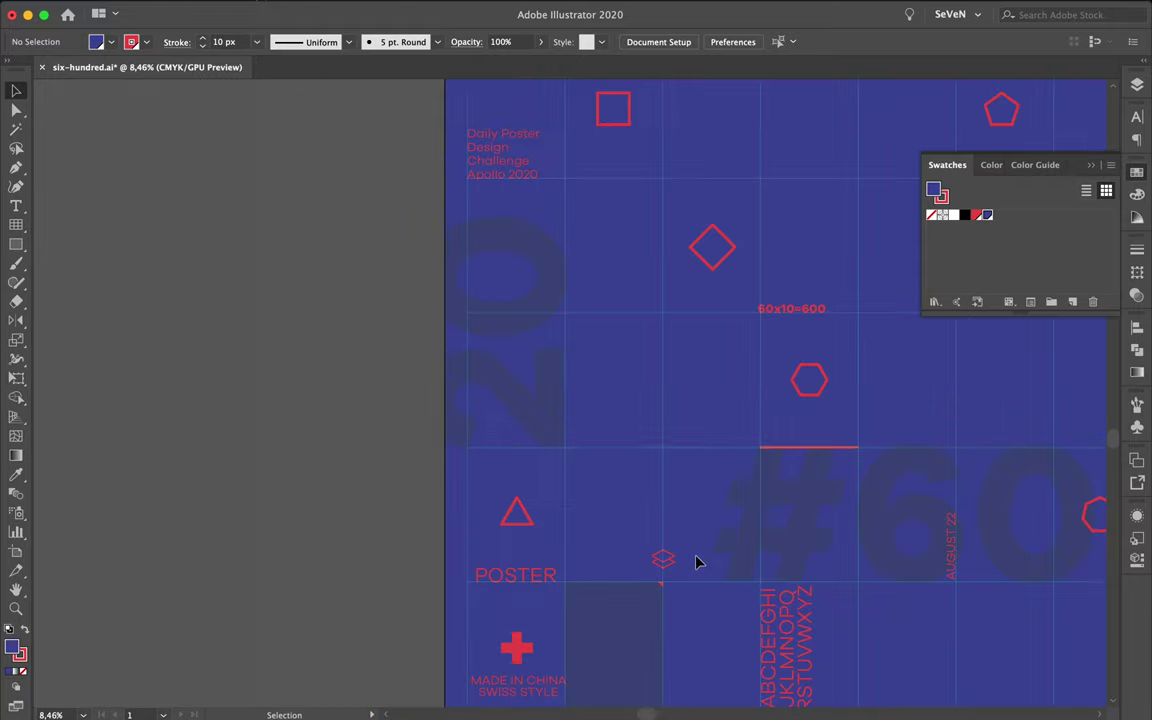
scroll(897, 568, down, 1)
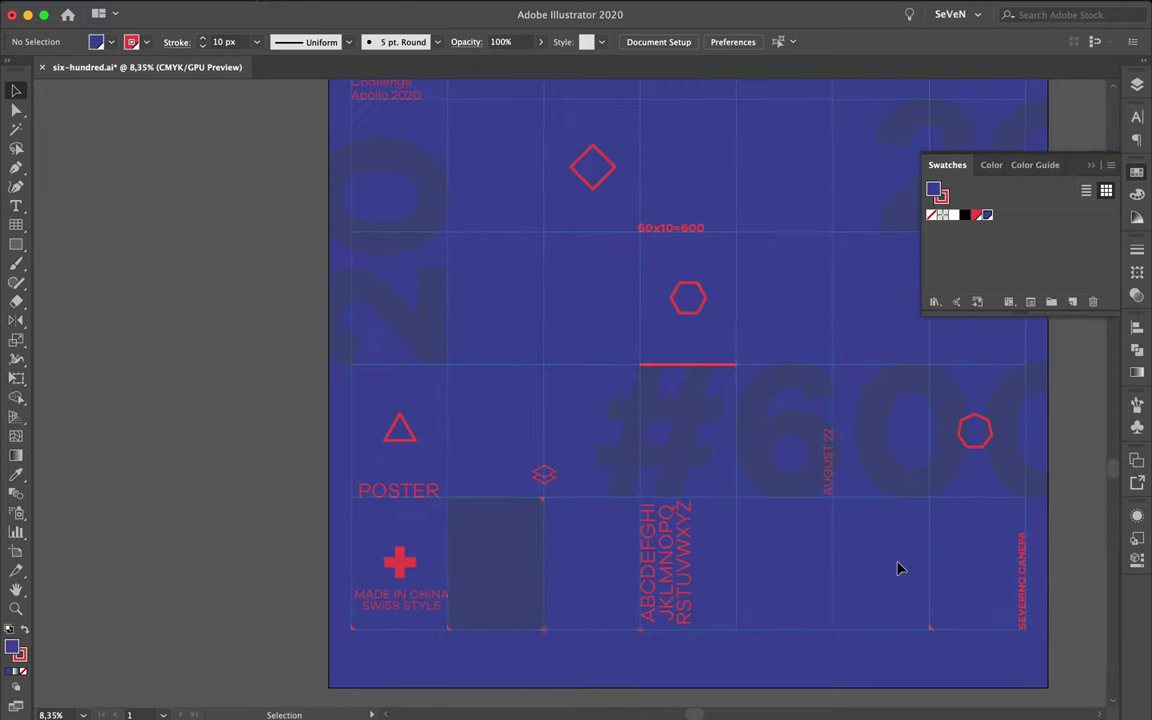
scroll(897, 568, down, 5)
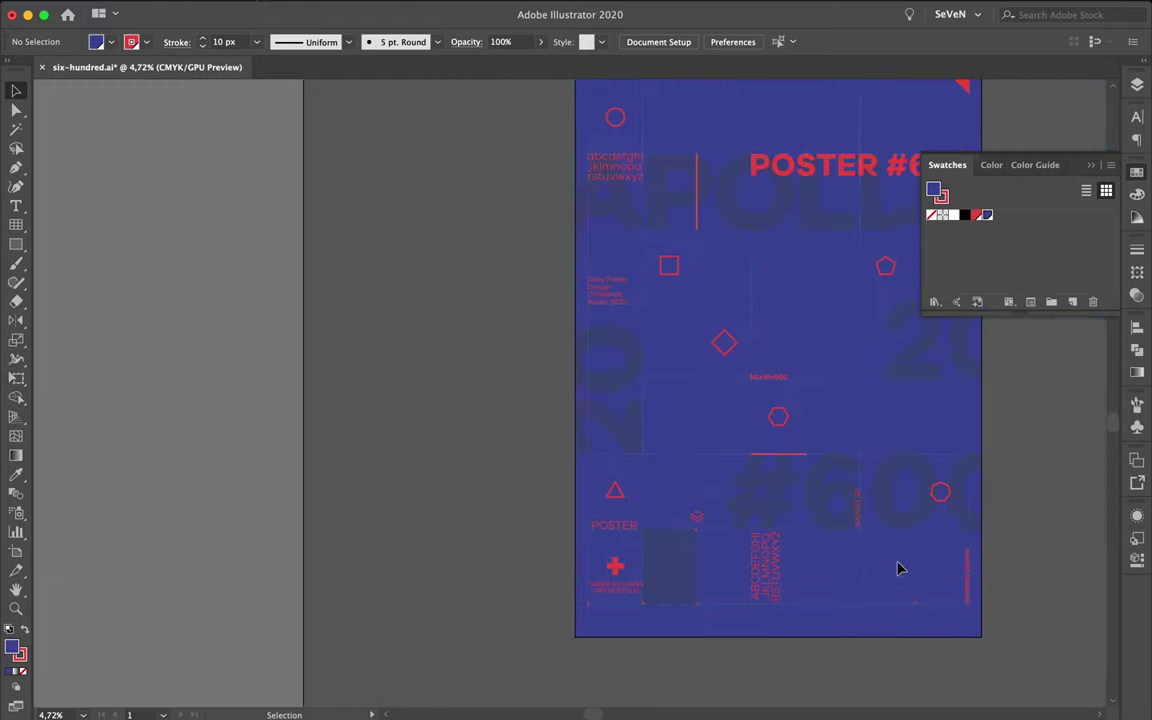
scroll(897, 568, down, 2)
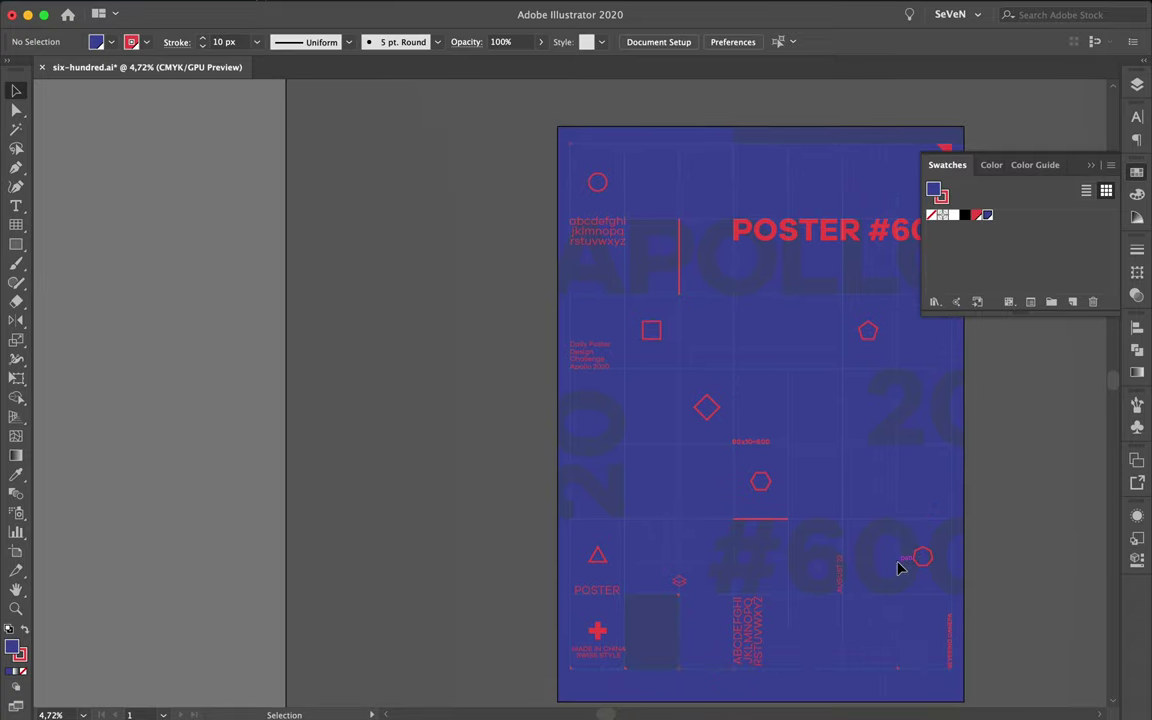
scroll(897, 568, down, 1)
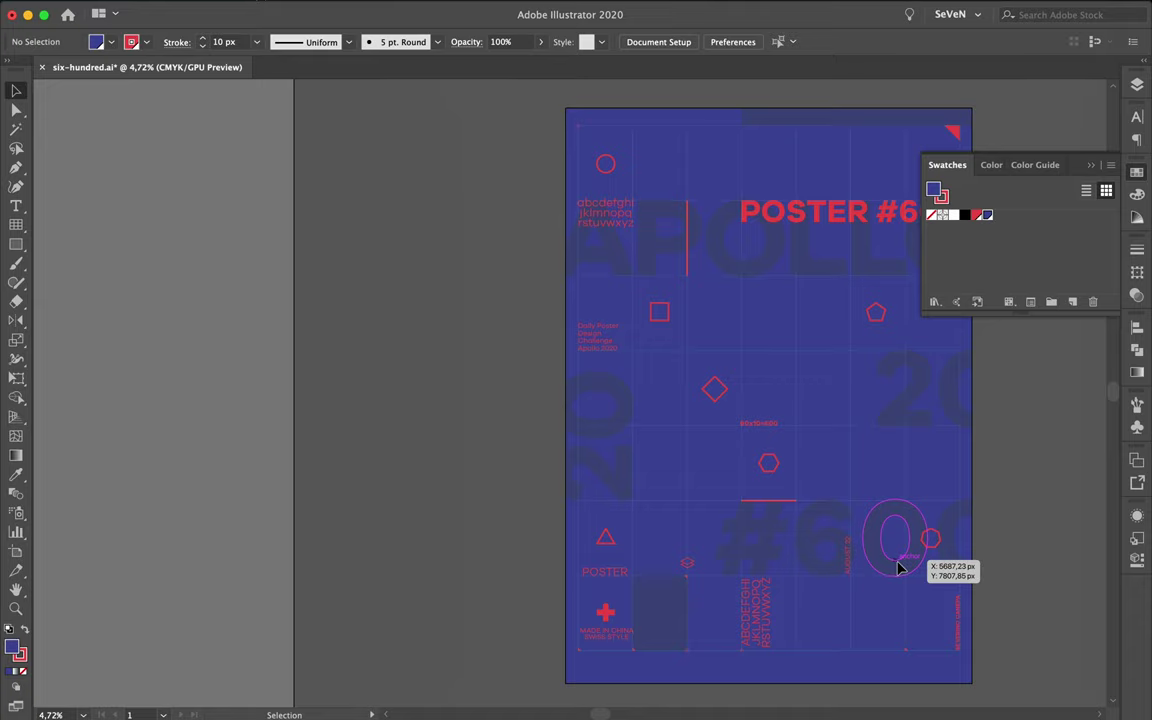
scroll(970, 553, right, 1)
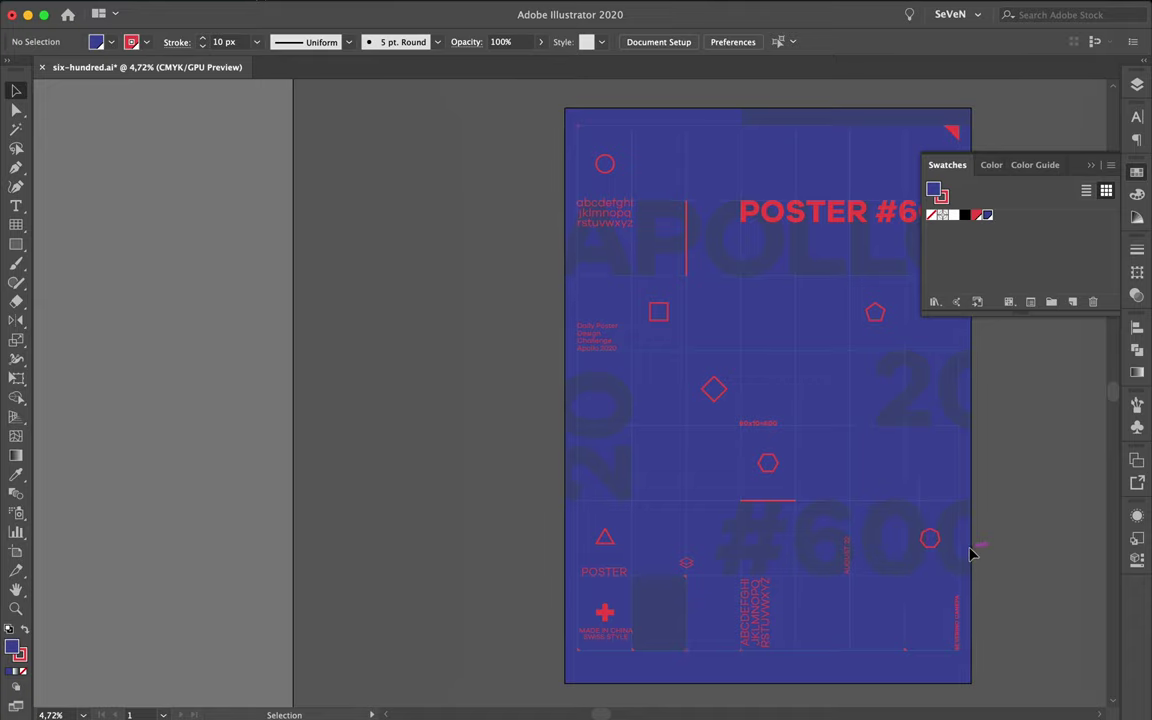
scroll(970, 553, right, 1)
scroll(970, 553, right, 4)
scroll(970, 553, right, 5)
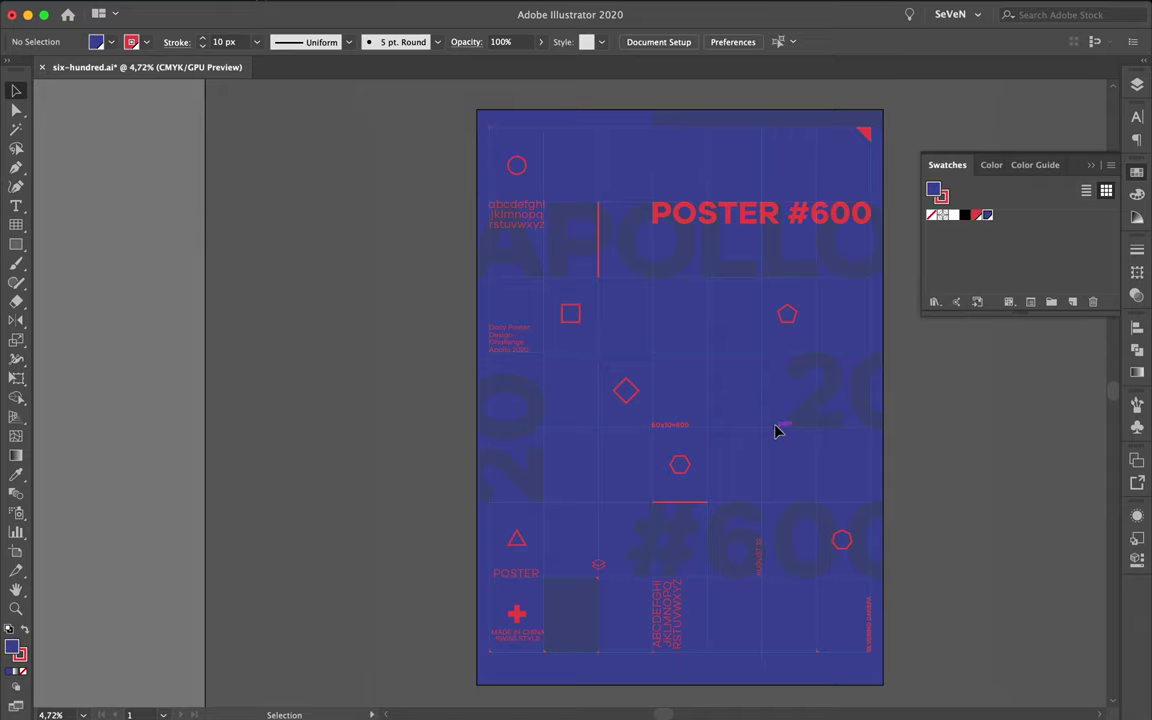
Step: Stop the screen recording to present the final POSTER #600 SIX HUNDRED render
click(805, 9)
click(805, 9)
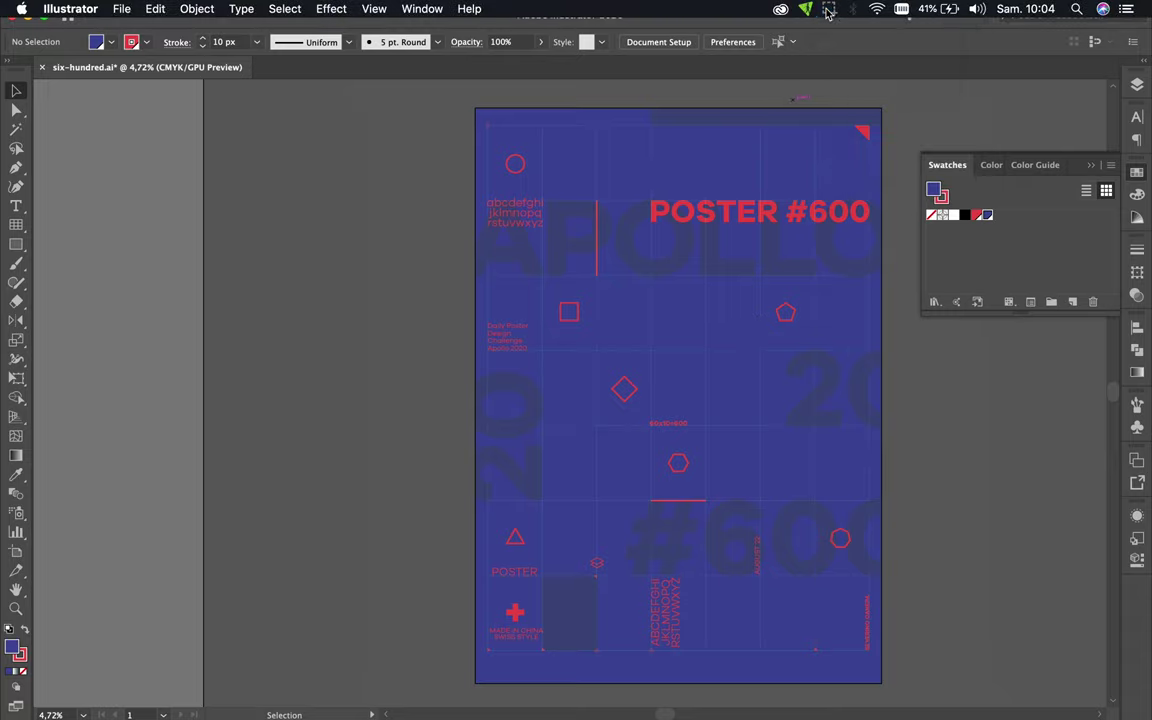
click(829, 9)
click(838, 45)
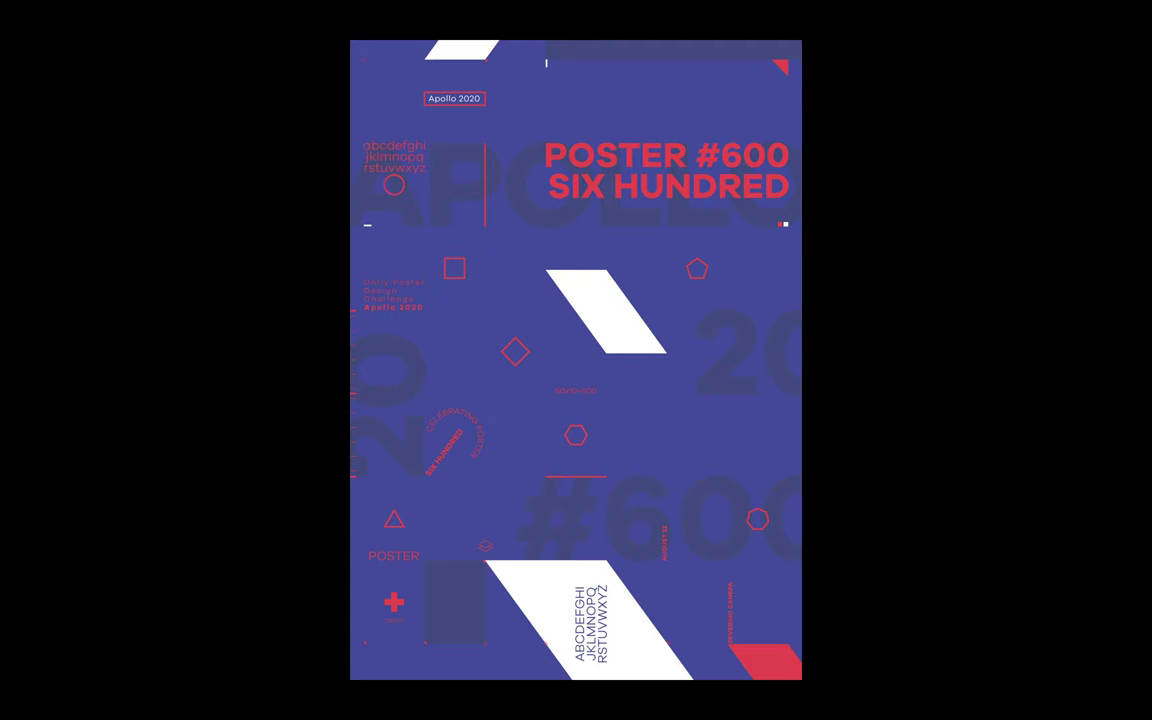